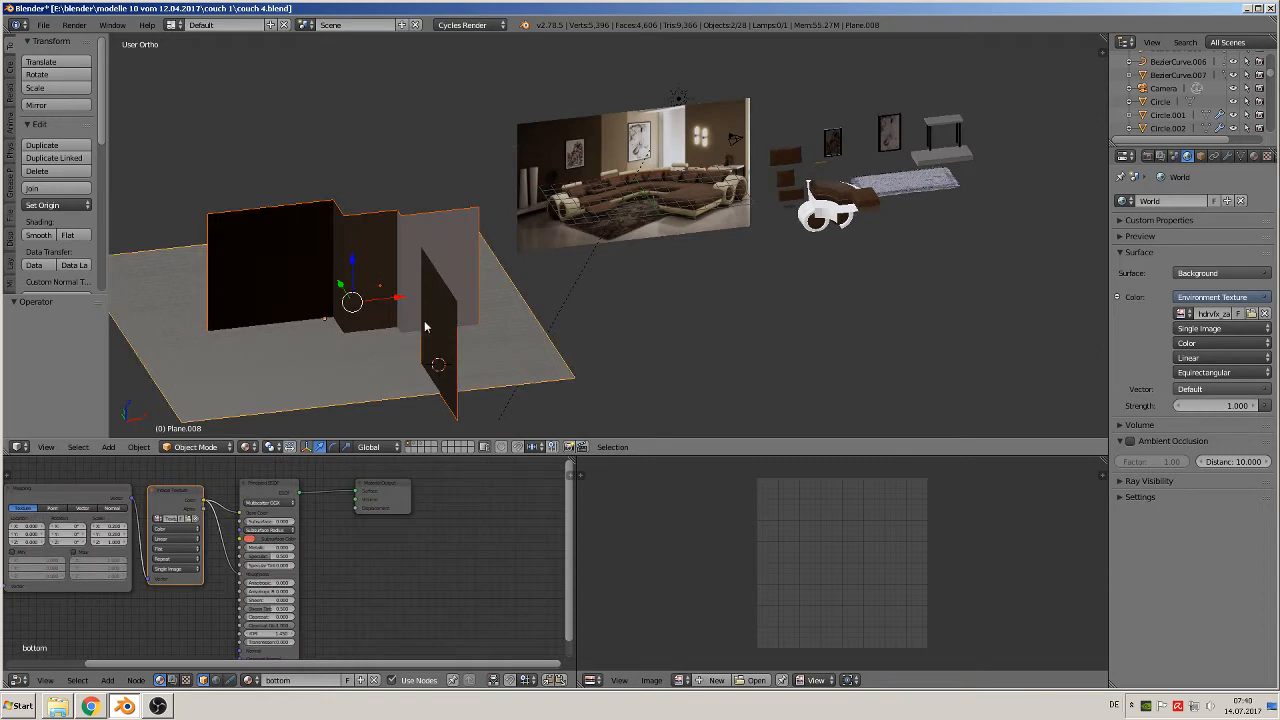
- Move the selected walls and floor behind the furniture parts, raising them 7.05 on Z and shifting them 9.881 along X
key(KP_1)
drag(407, 320, 951, 346)
drag(913, 292, 913, 206)
middle_drag(913, 206, 917, 335)
scroll(925, 335, up, 2)
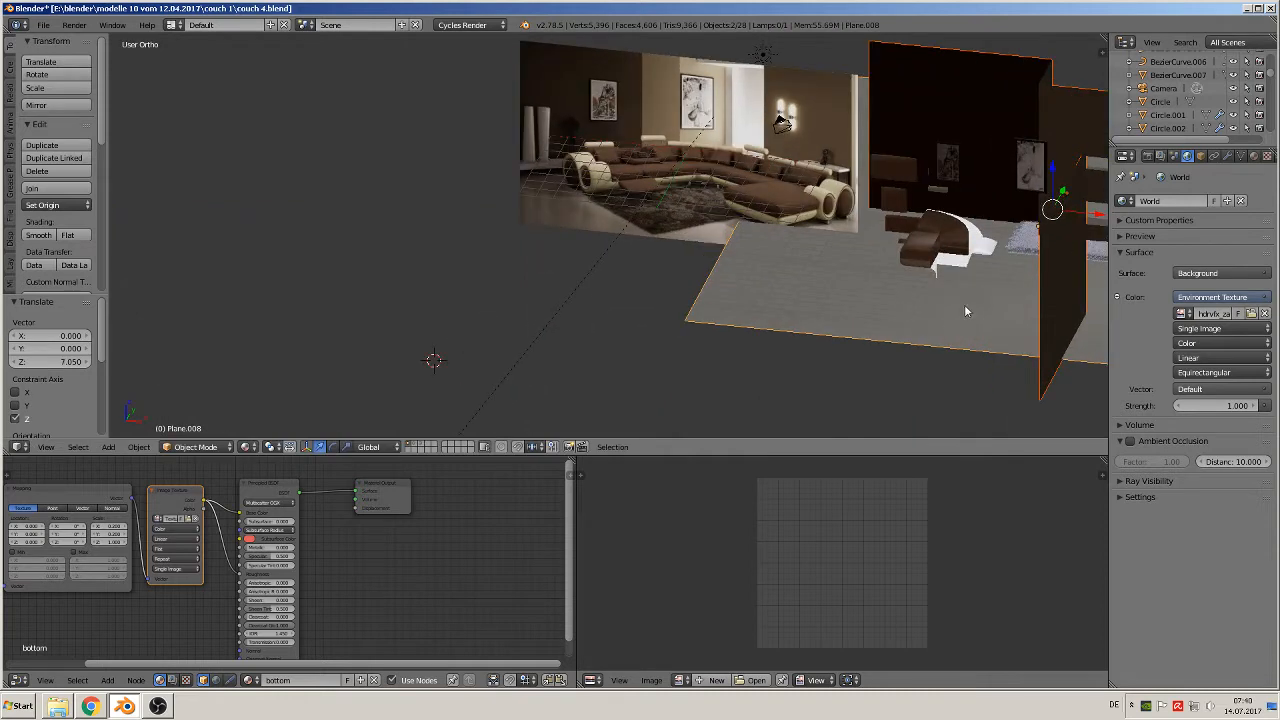
middle_drag(965, 311, 564, 364)
drag(643, 306, 824, 317)
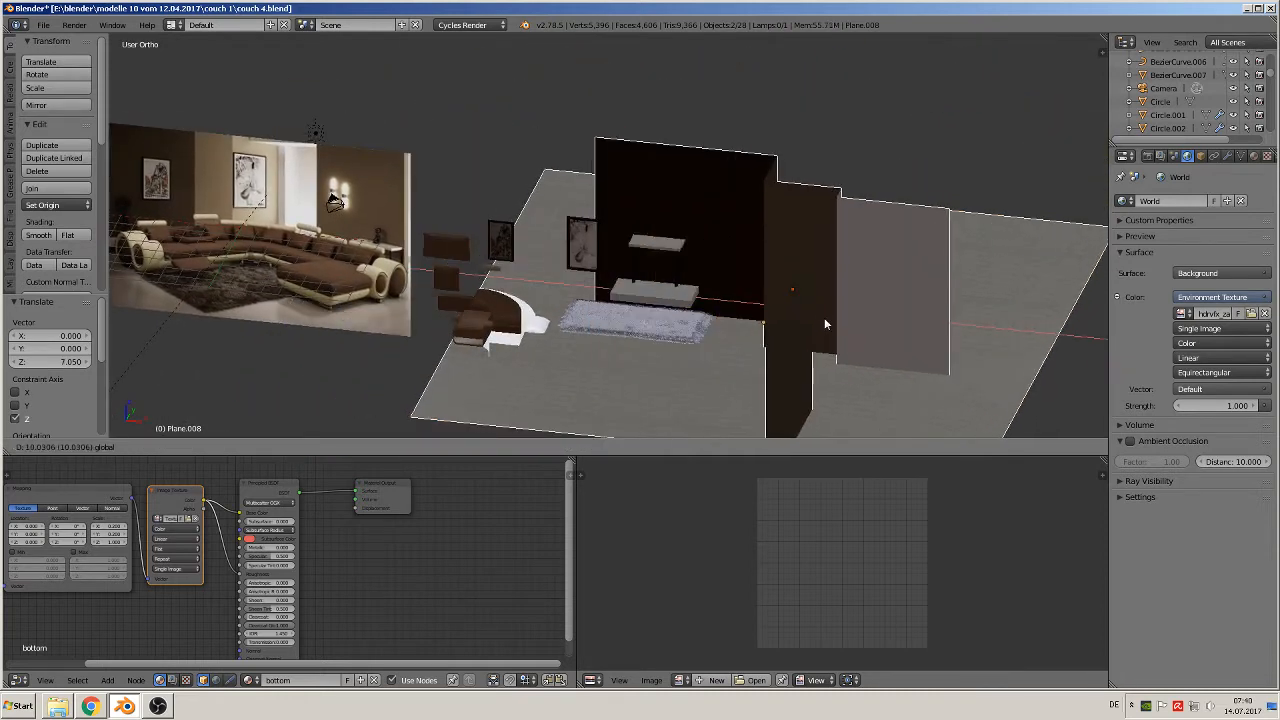
- Move the shaggy carpet to a separate layer so it is hidden from the current view
click(631, 331)
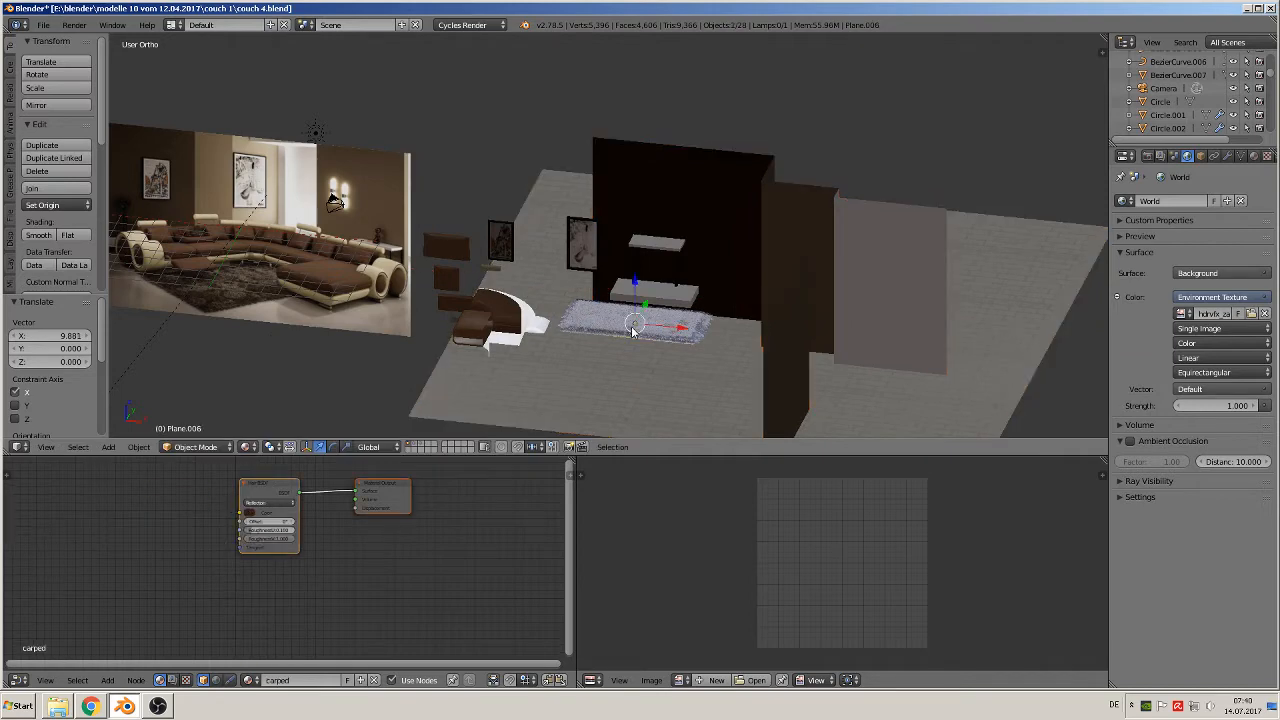
key(m)
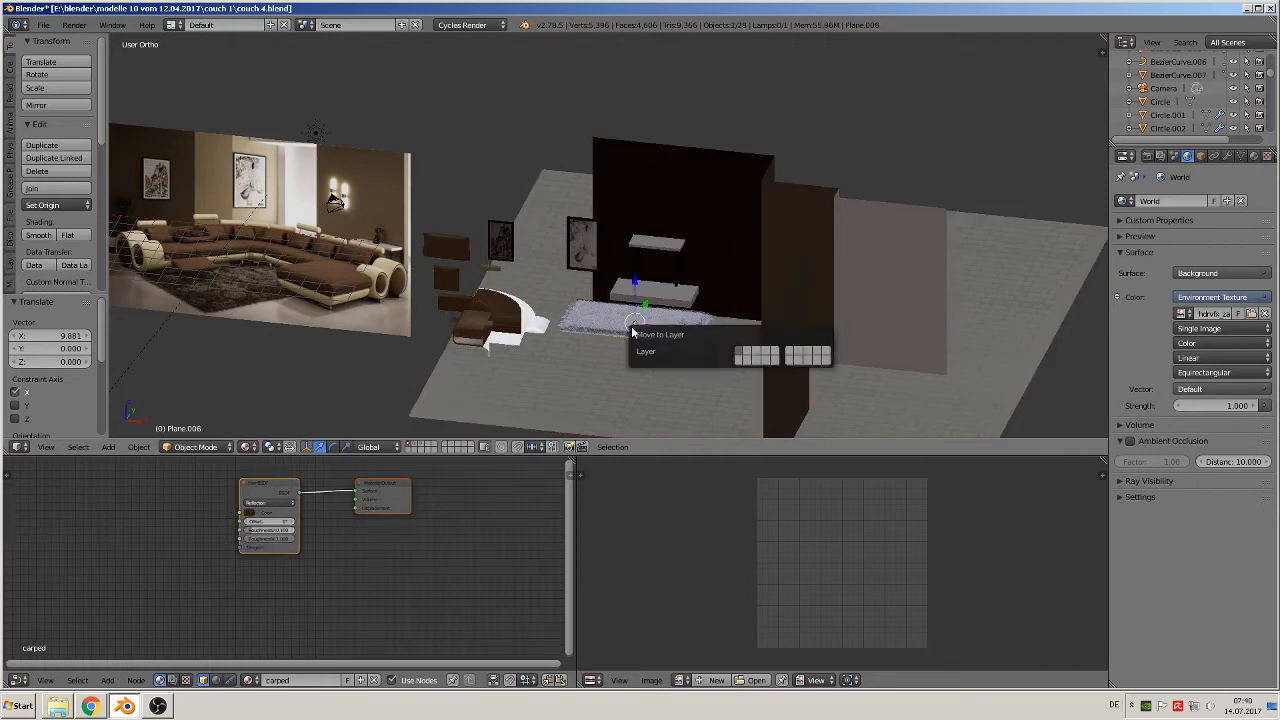
click(779, 355)
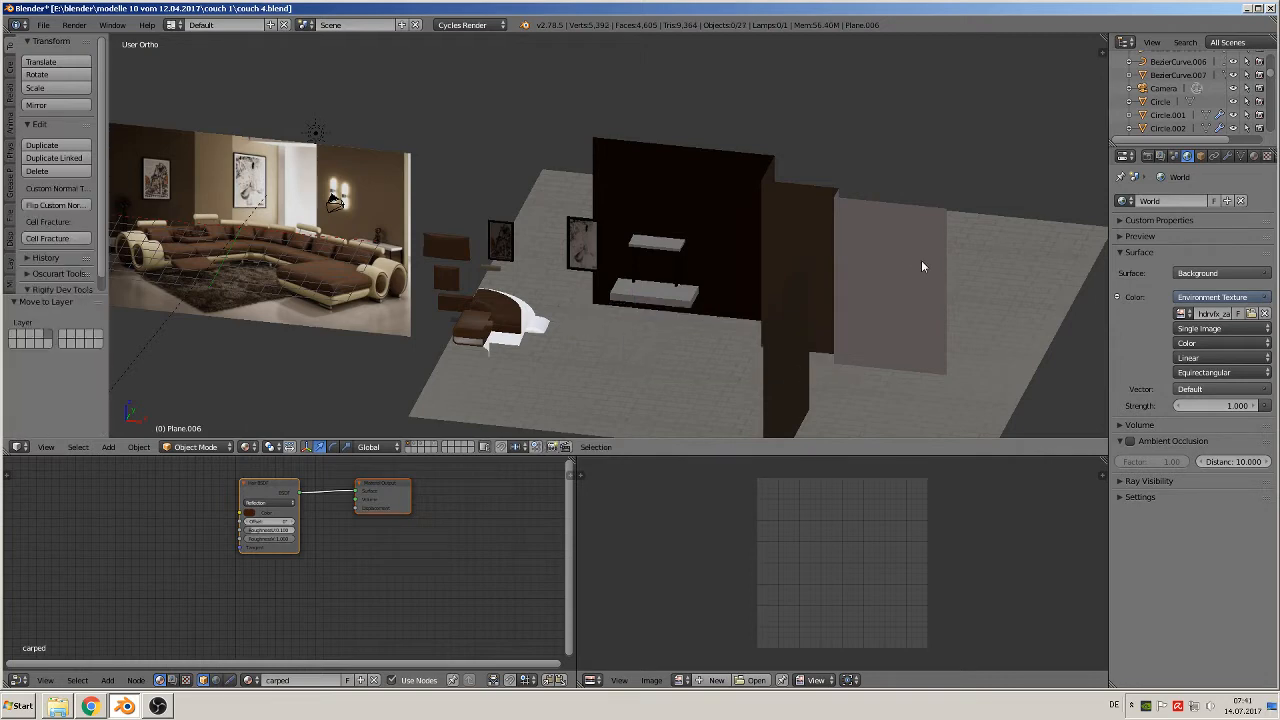
- Start the Screencast Keys display in the 3D view and hide the view properties again
key(n)
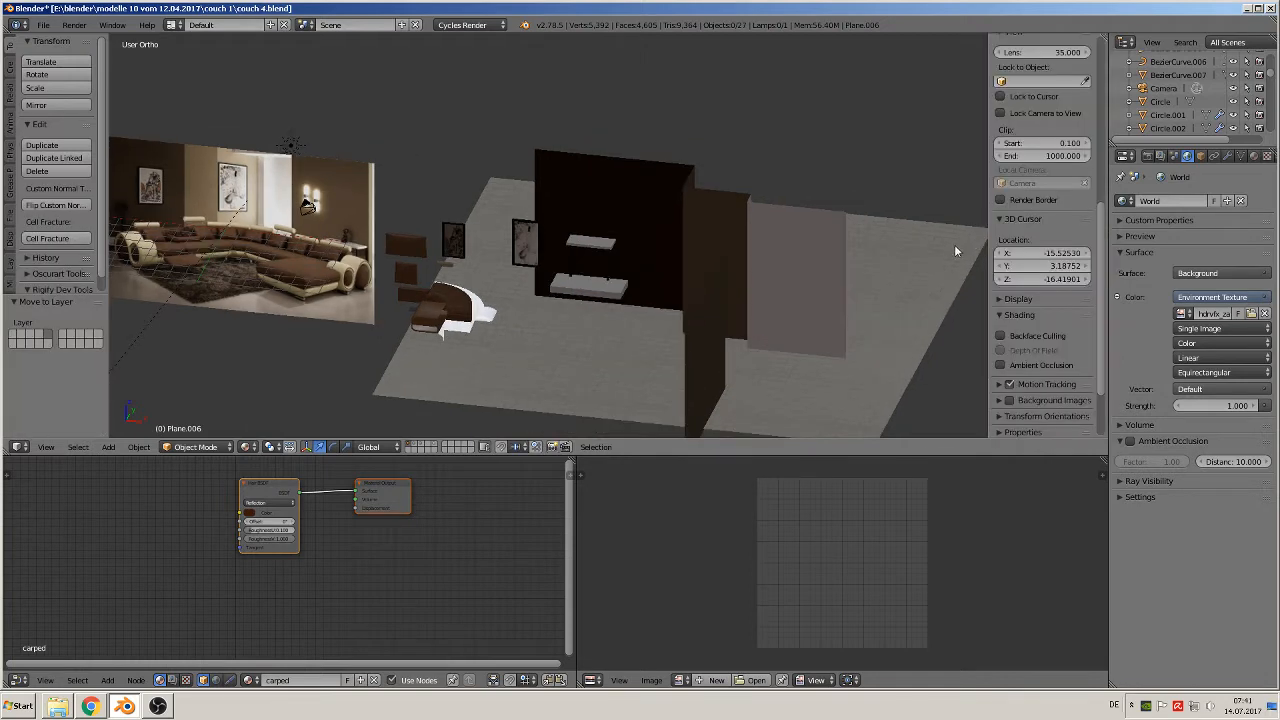
scroll(960, 270, down, 5)
scroll(1032, 373, down, 5)
click(1040, 386)
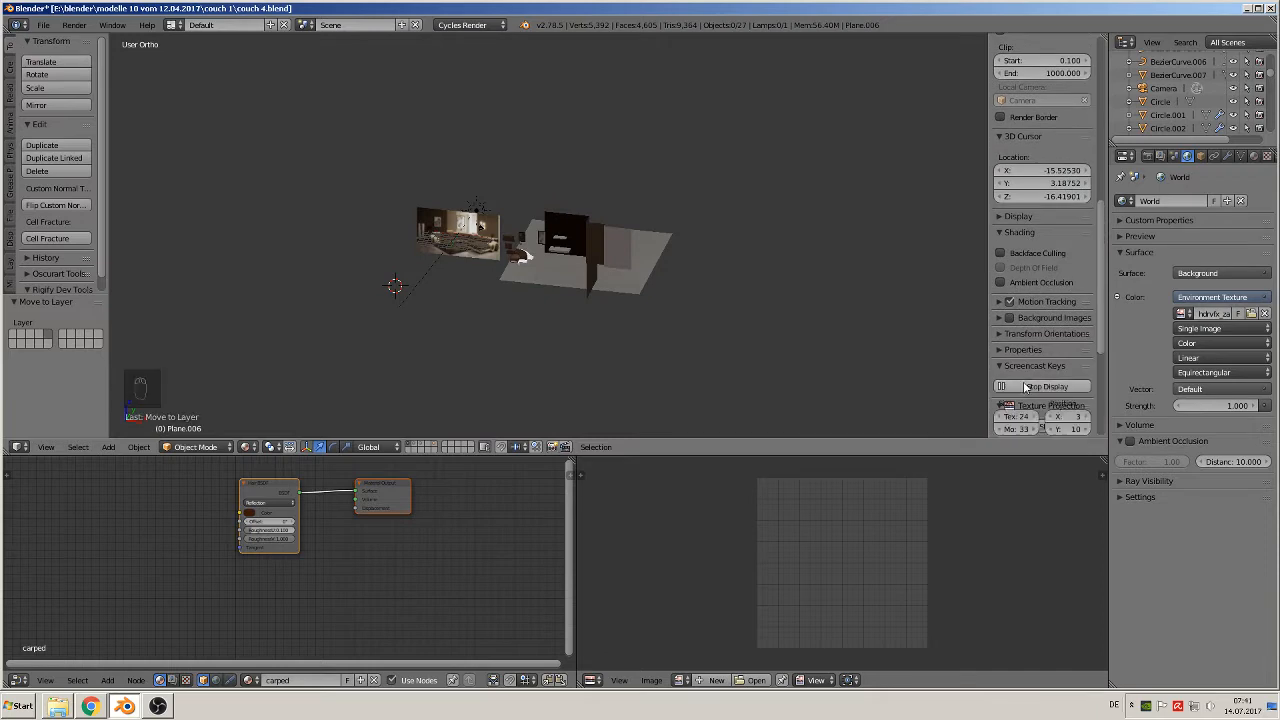
scroll(623, 309, up, 5)
key(KP_1)
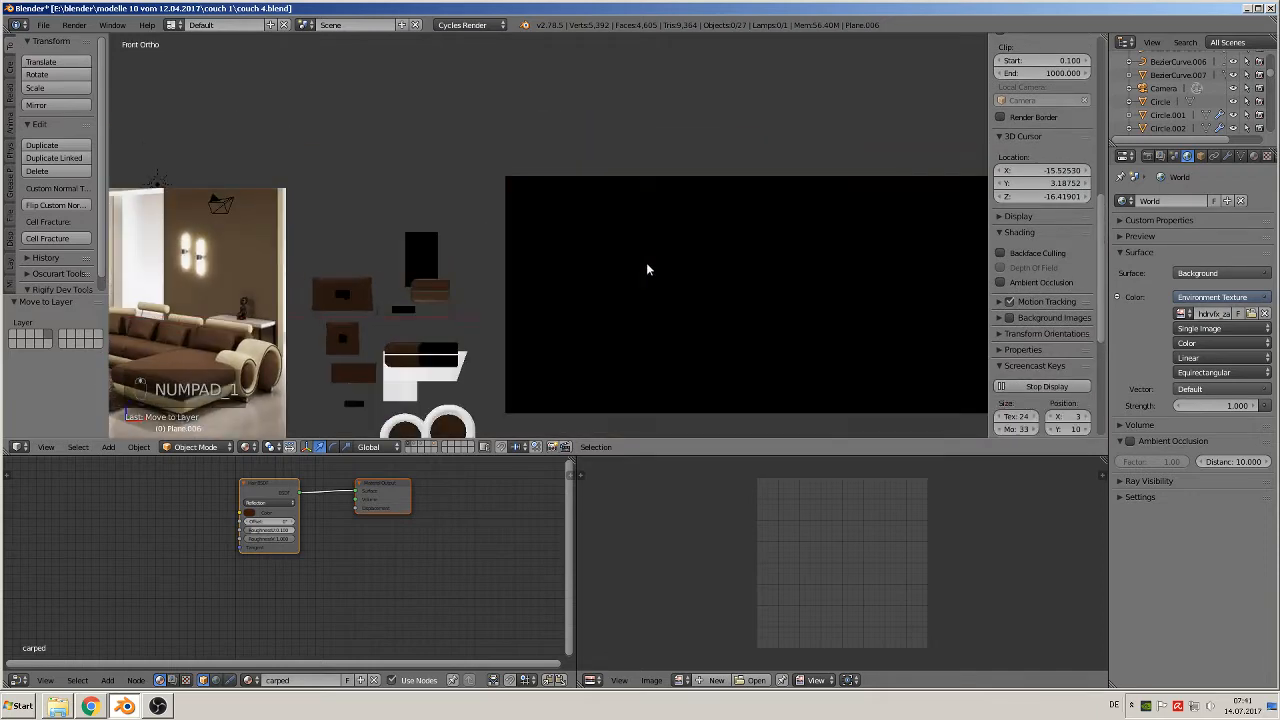
scroll(540, 305, up, 7)
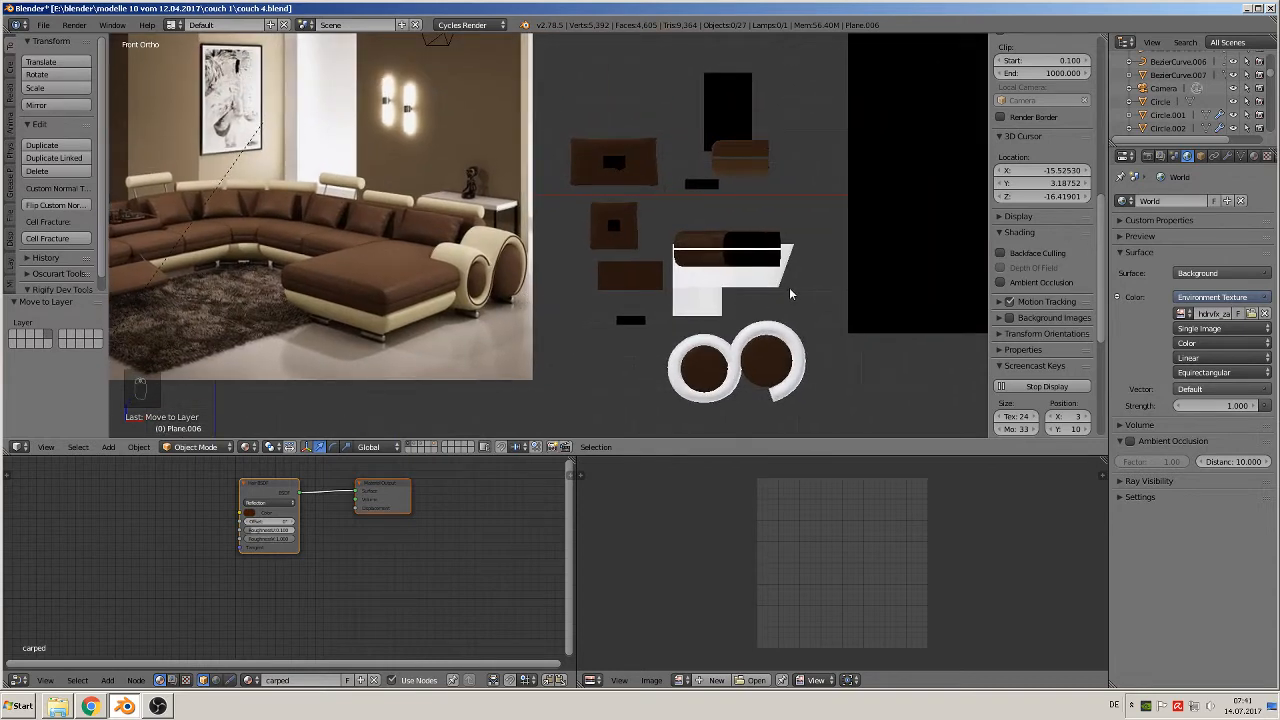
key(n)
- Join the upper and lower halves of the square brown leather seat cushion into one object
middle_drag(740, 280, 771, 310)
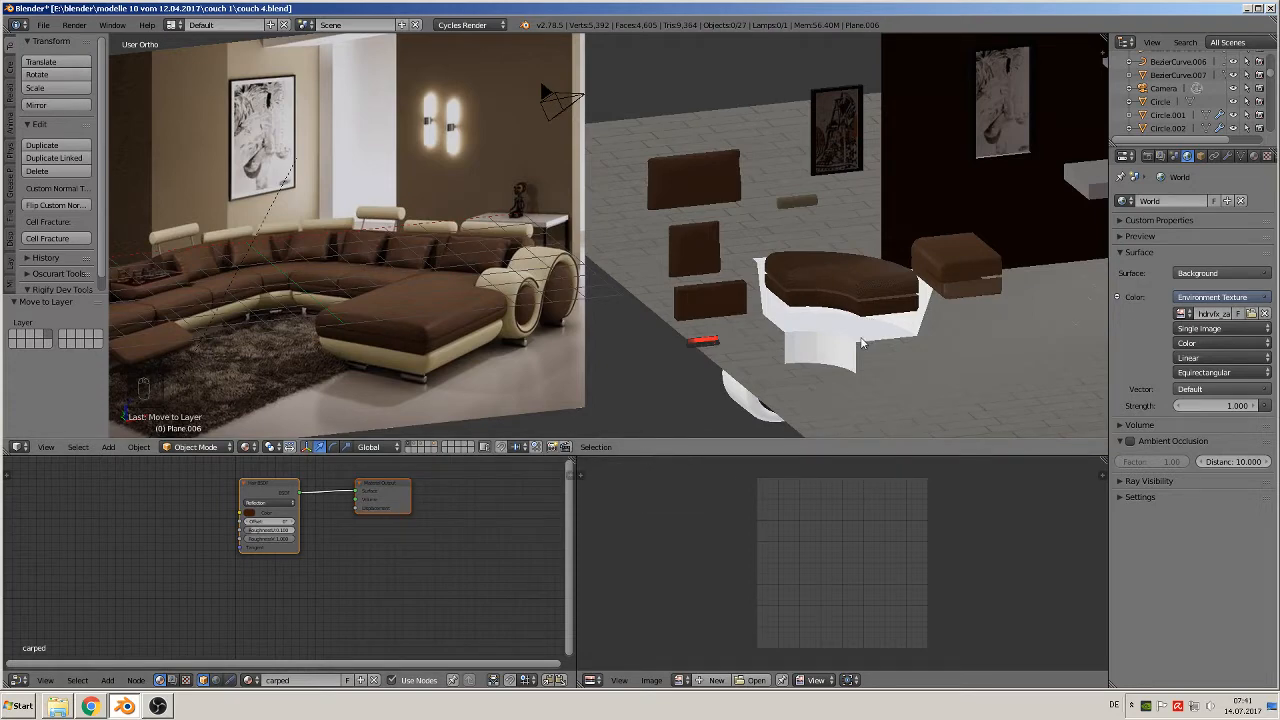
shift+middle_drag(862, 343, 651, 297)
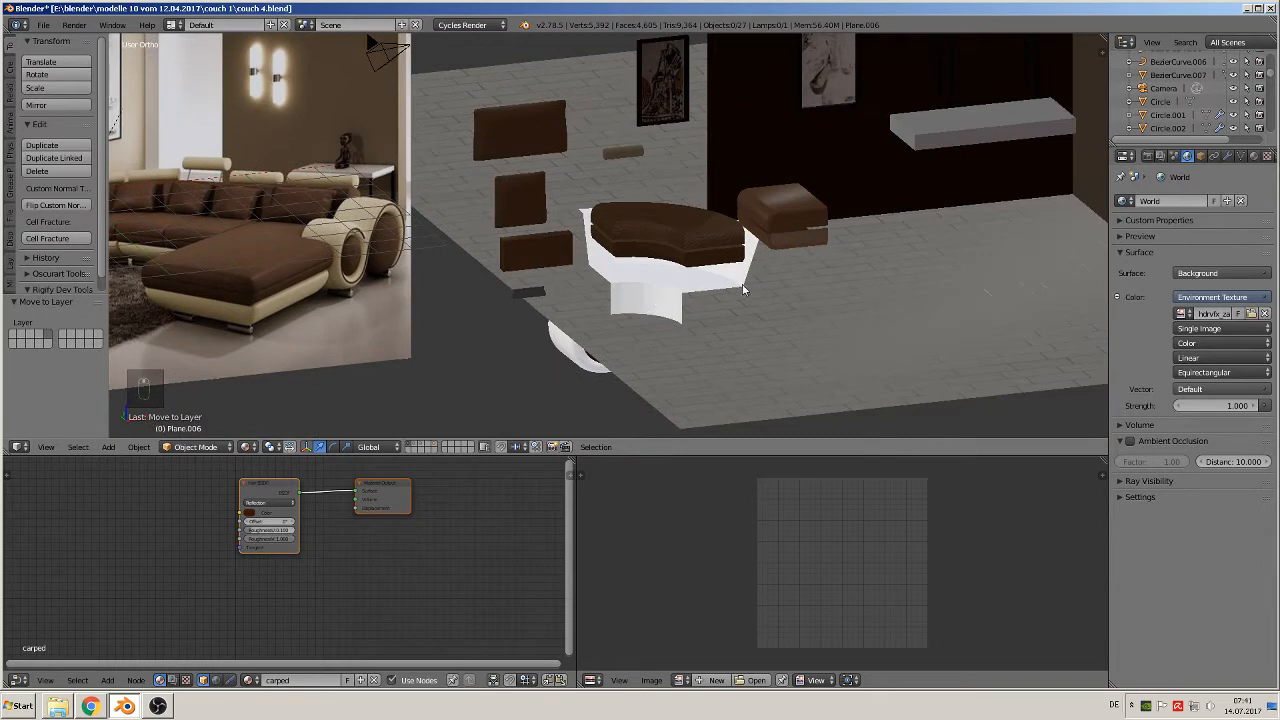
scroll(477, 298, up, 5)
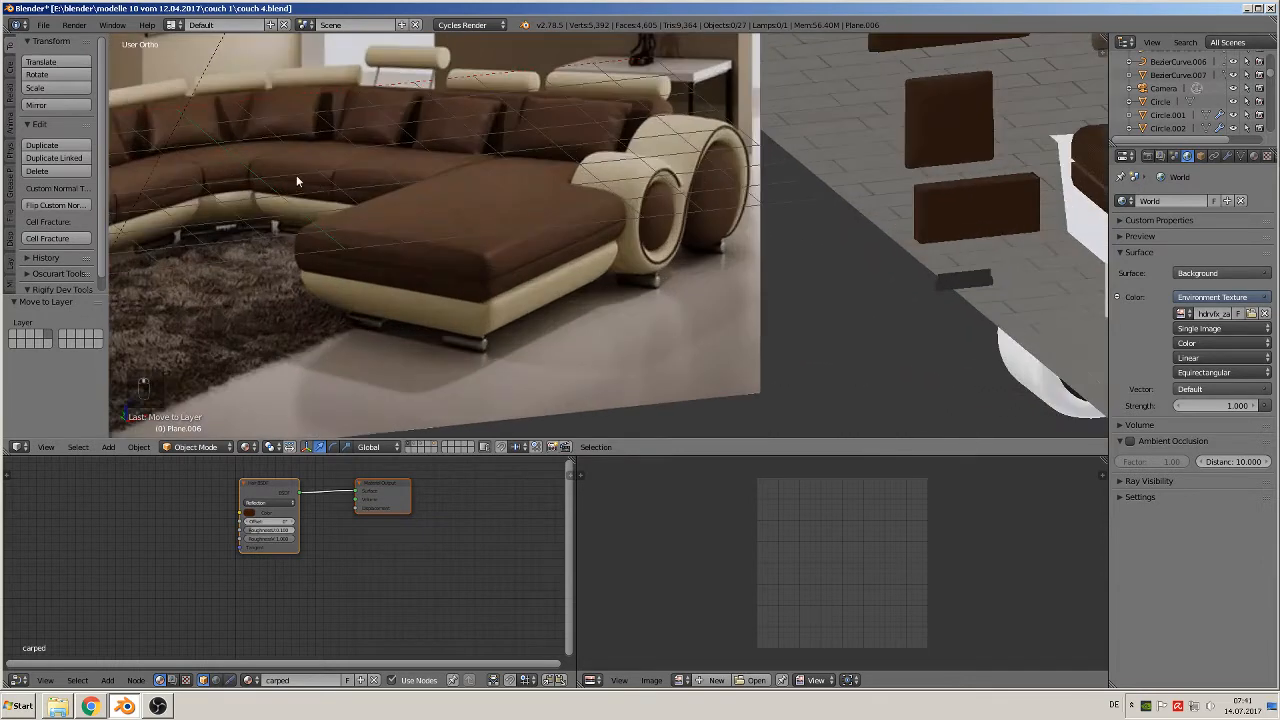
shift+middle_drag(594, 227, 133, 284)
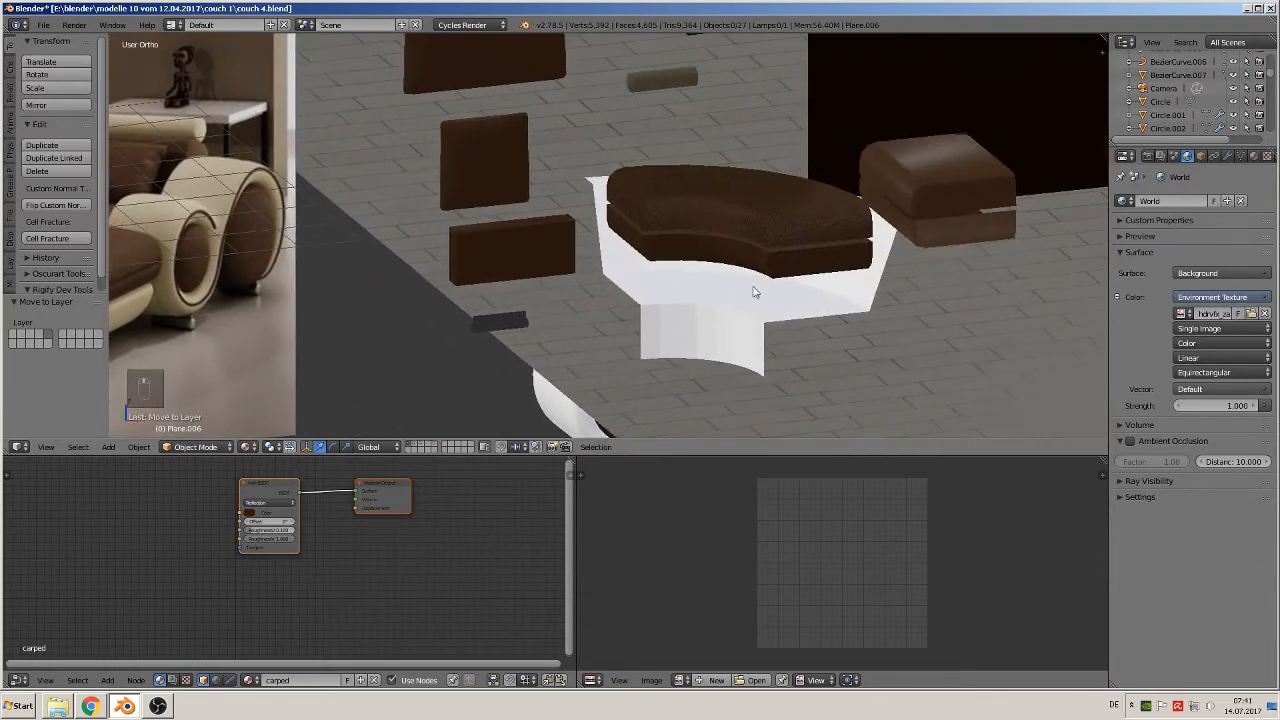
shift+middle_drag(757, 280, 498, 338)
scroll(760, 277, up, 3)
right_click(760, 270)
scroll(786, 299, up, 3)
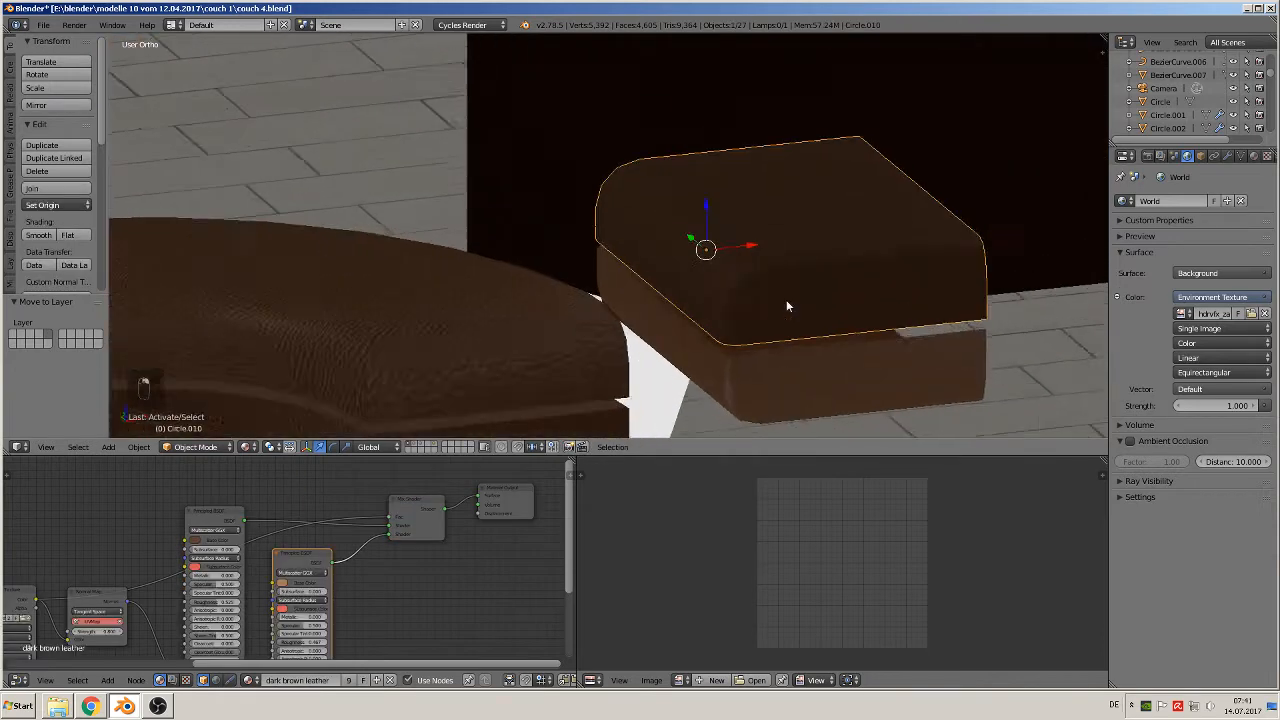
right_click(805, 395)
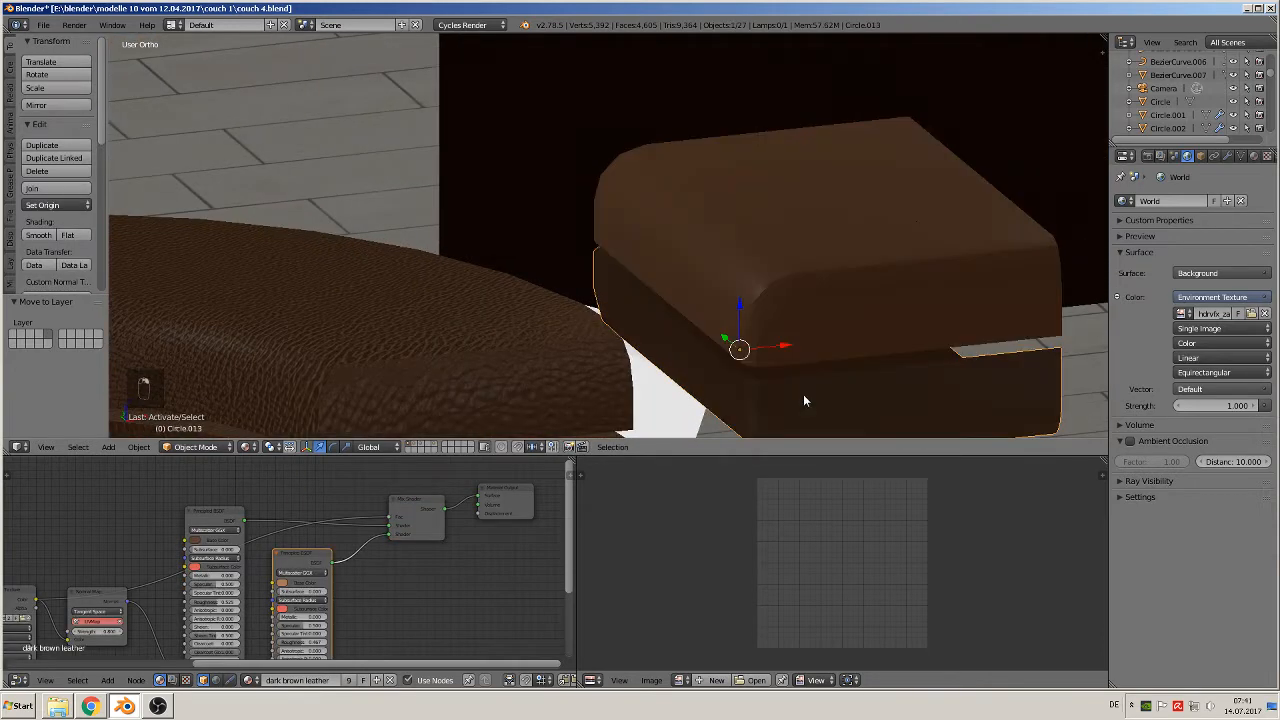
shift+right_click(810, 337)
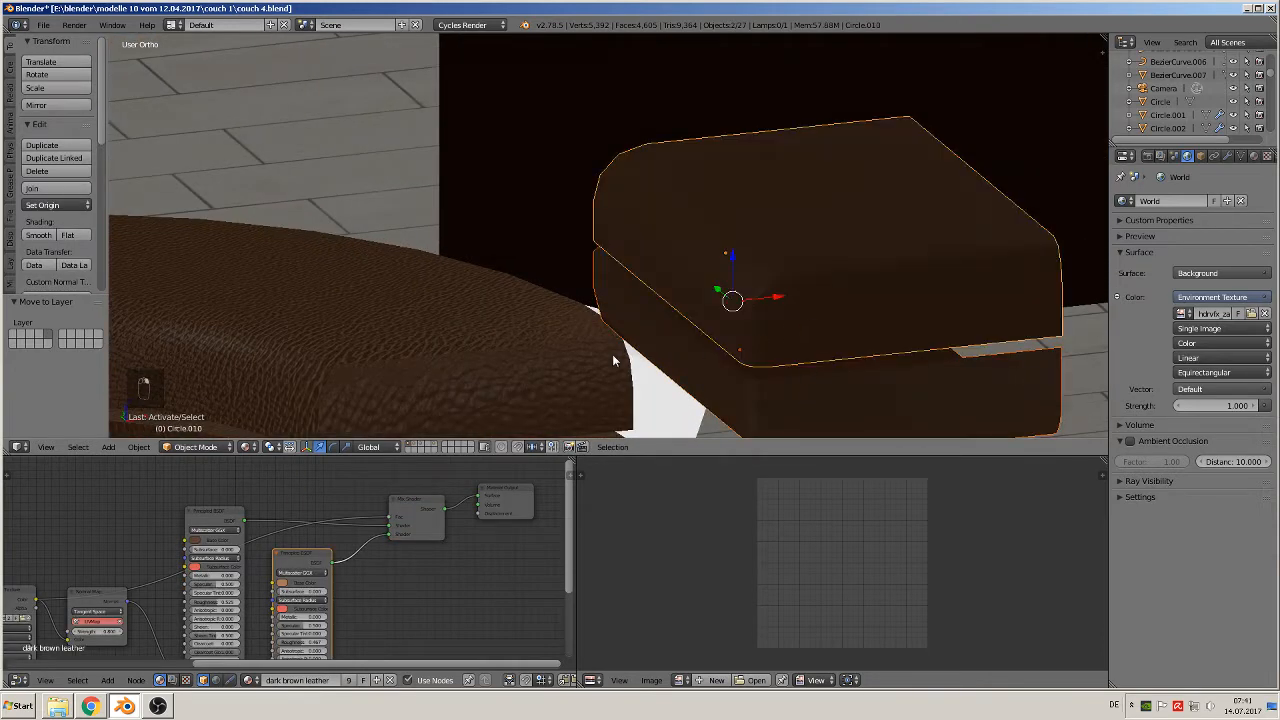
click(58, 190)
- Raise the linked lower half of the cushion mesh by 0.047 on Z to narrow the gap below the upper half
key(KP_Decimal)
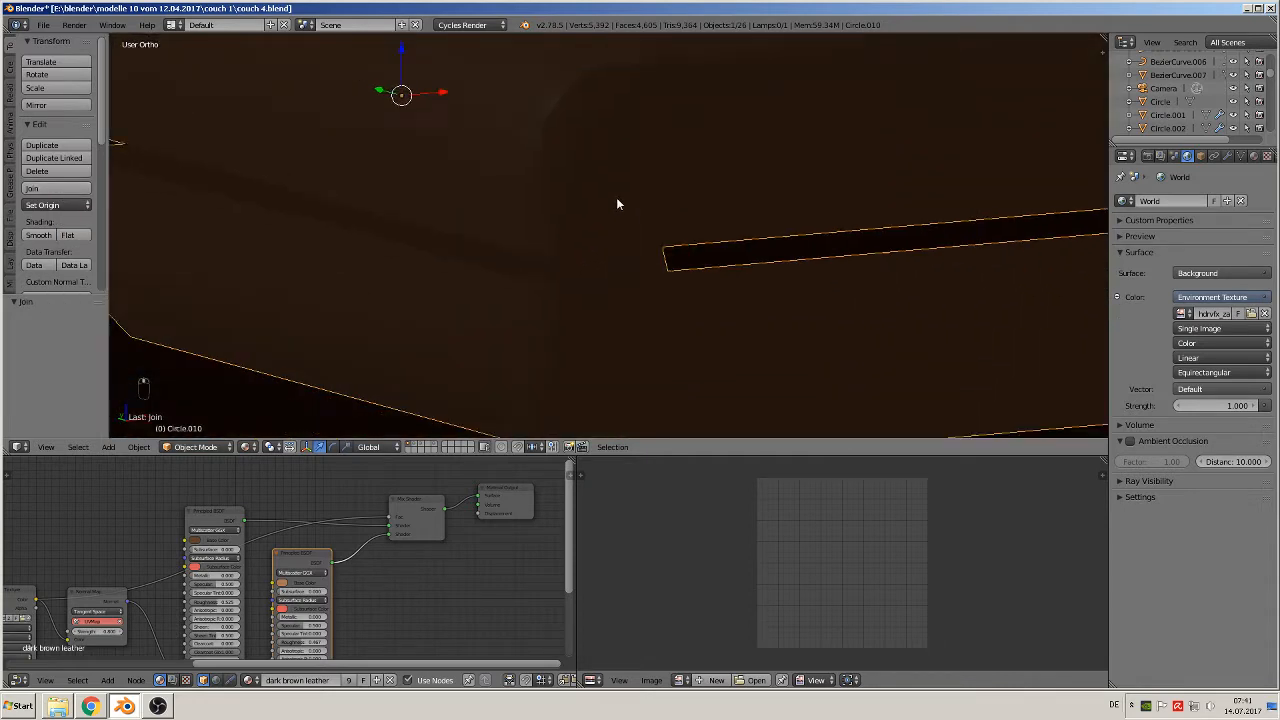
key(Tab)
key(a)
key(a)
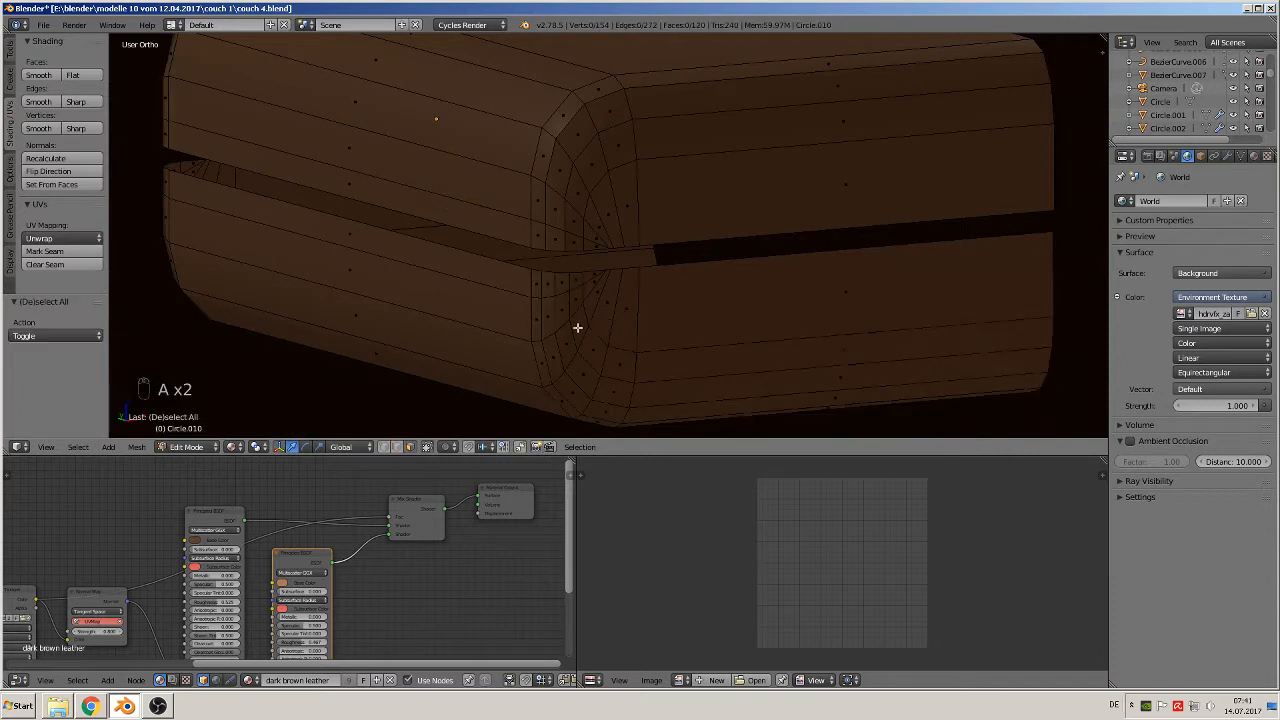
key(l)
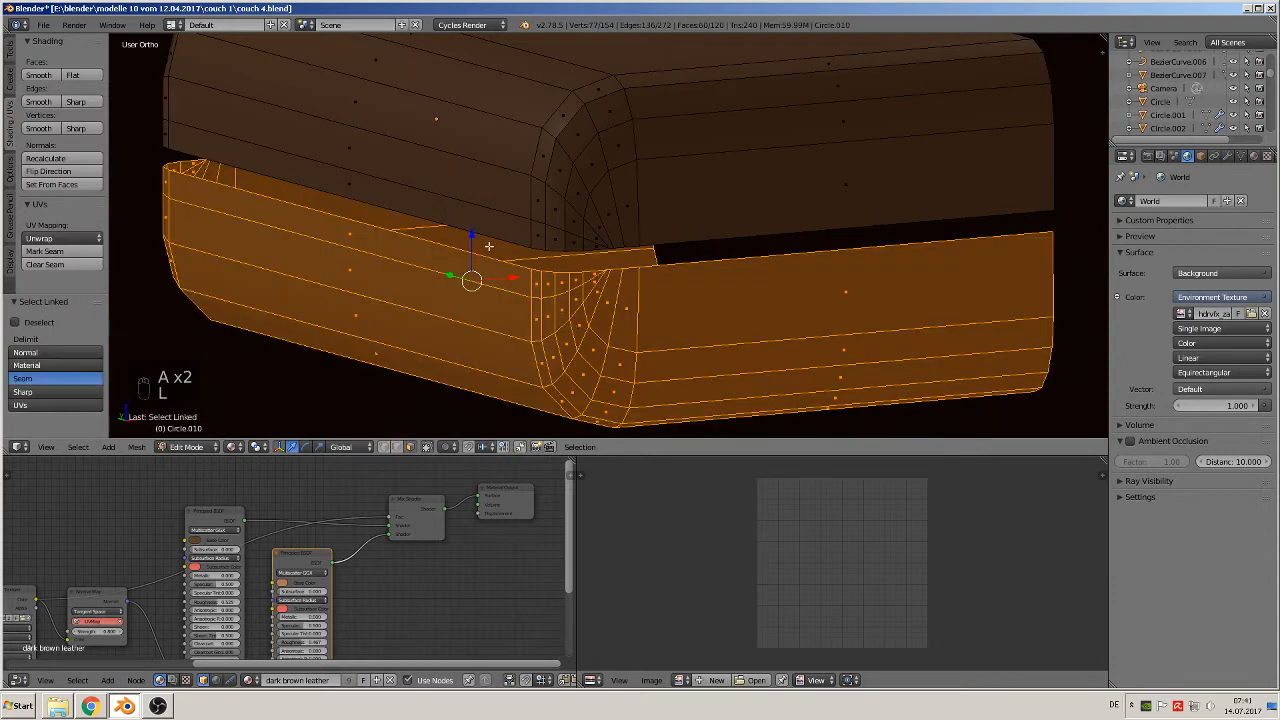
drag(472, 237, 471, 224)
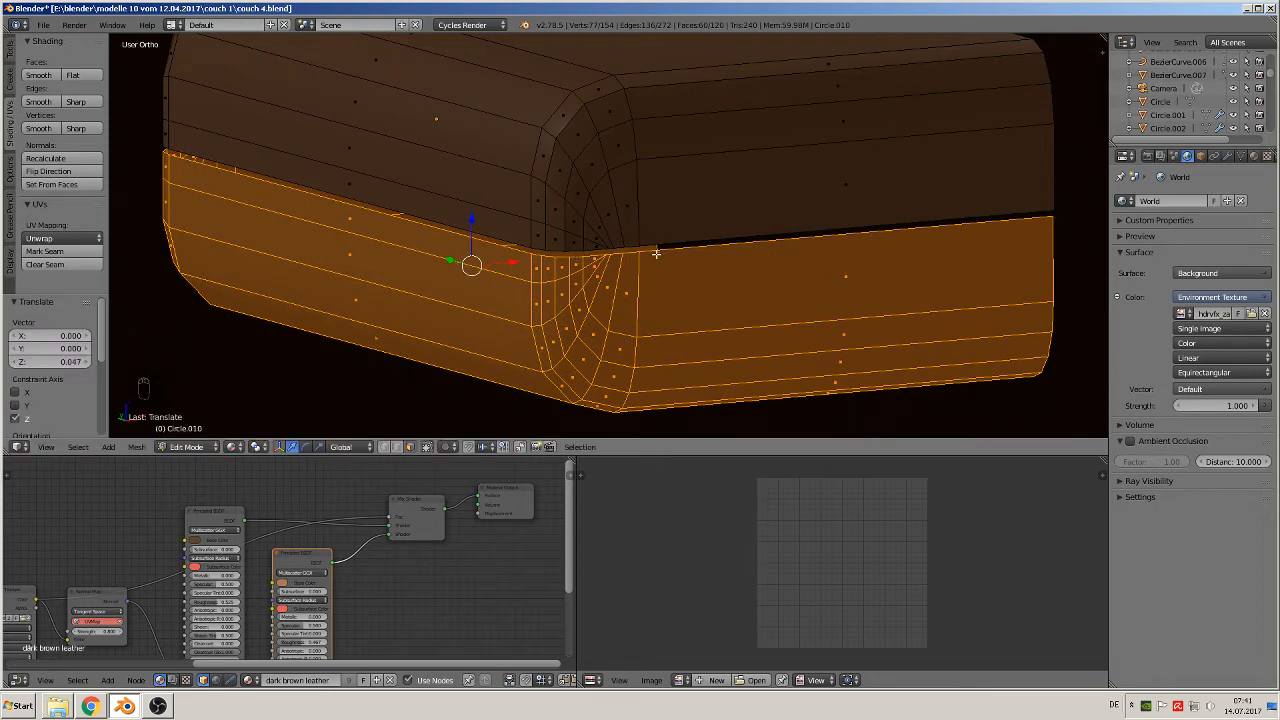
- Extrude the lower half's rim edge loops along the gap and scale the new edges inward to 0.967
alt+right_click(703, 246)
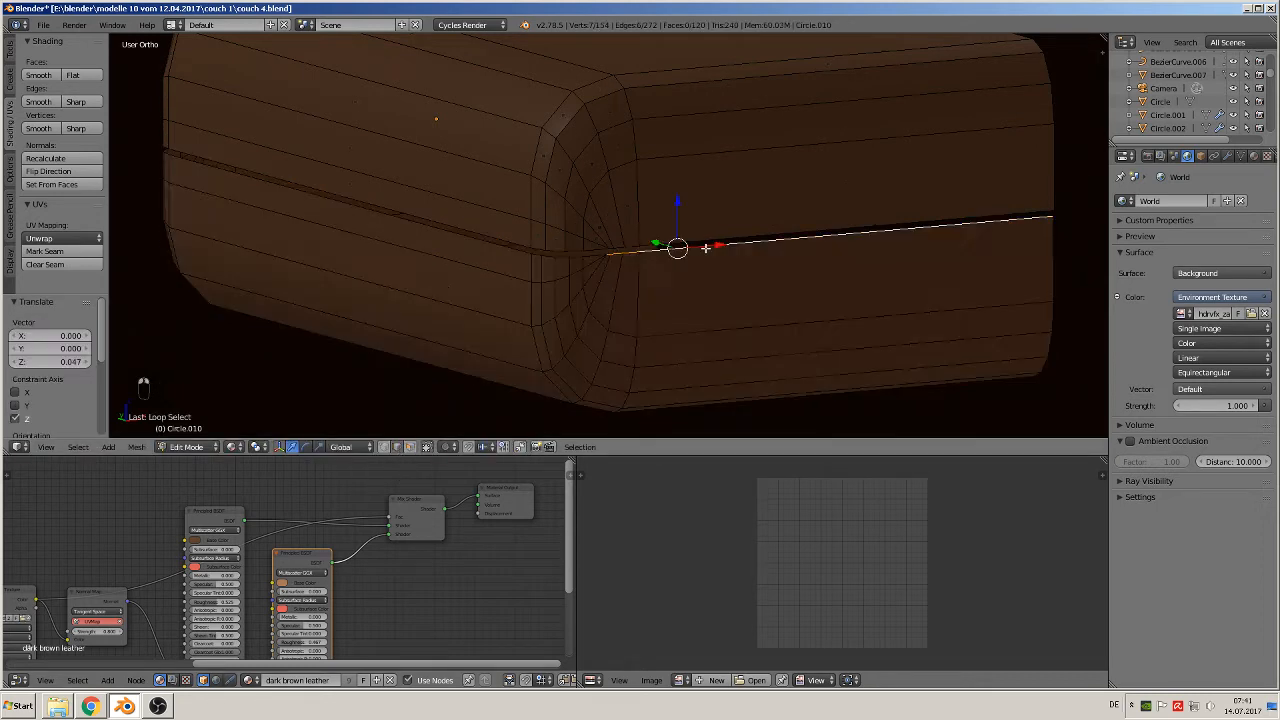
alt+shift+right_click(525, 256)
middle_drag(525, 256, 559, 288)
alt+shift+right_click(1028, 195)
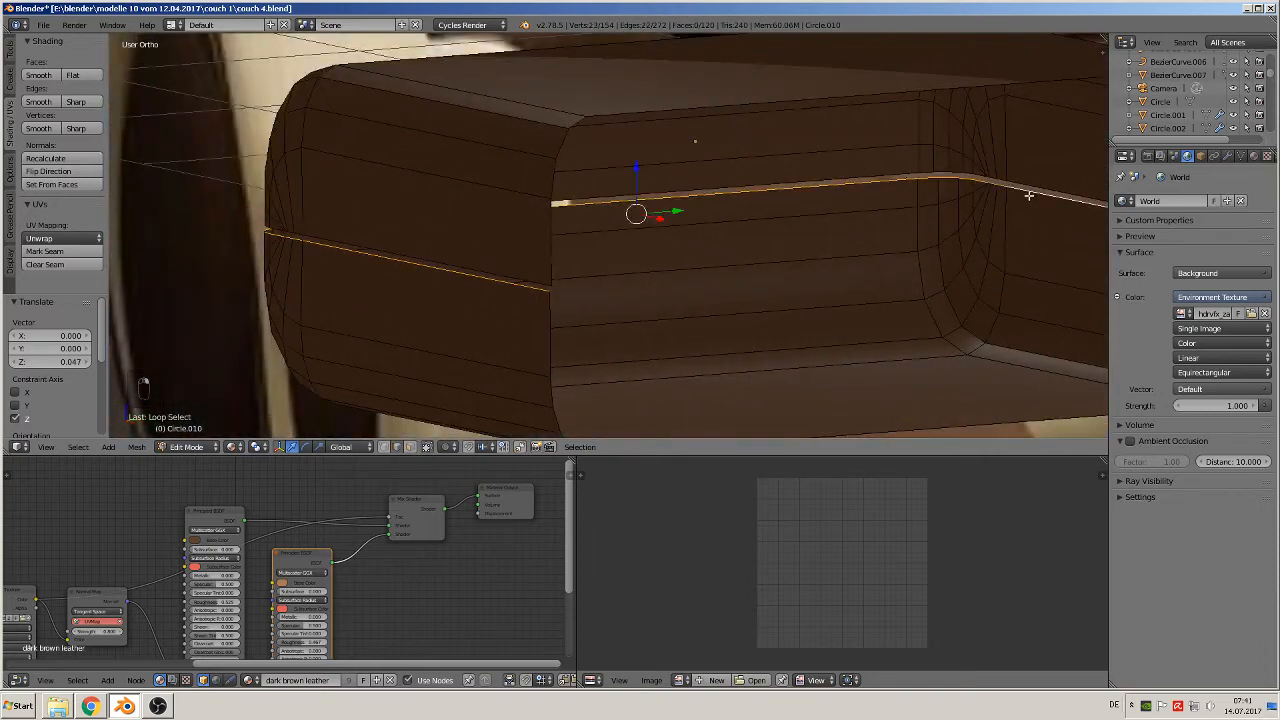
middle_drag(784, 297, 921, 323)
key(e)
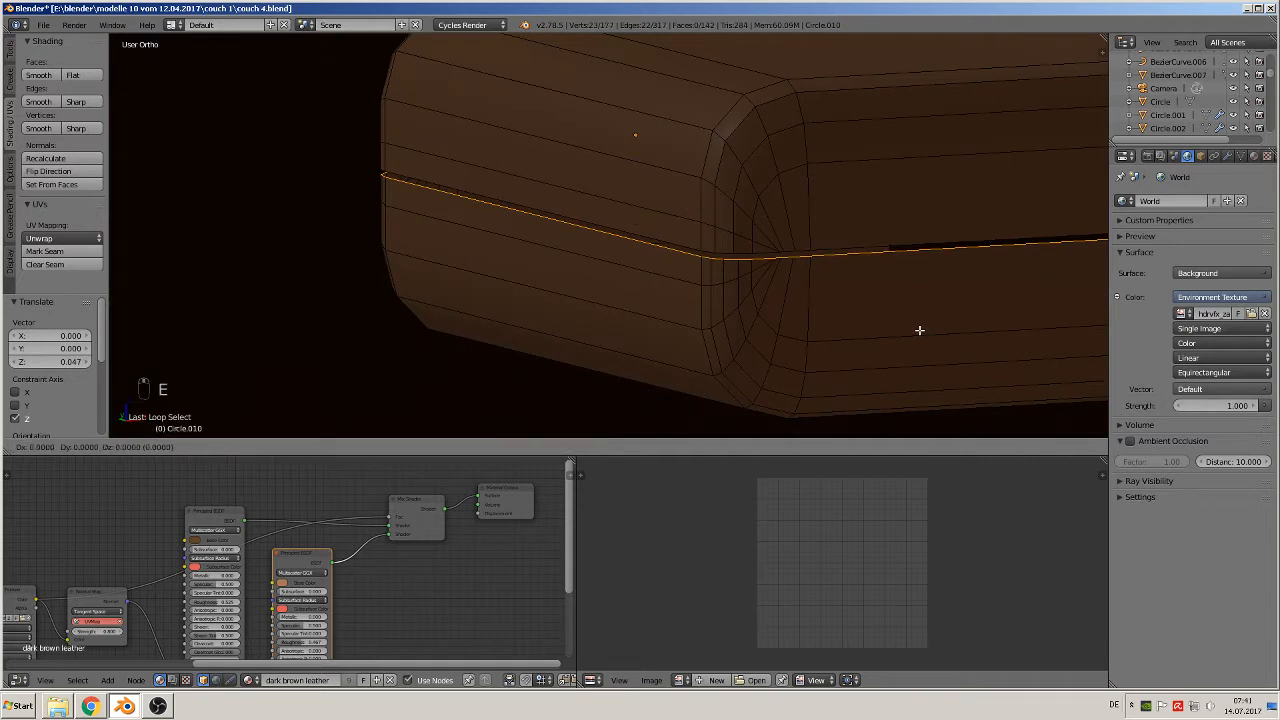
key(s)
click(909, 329)
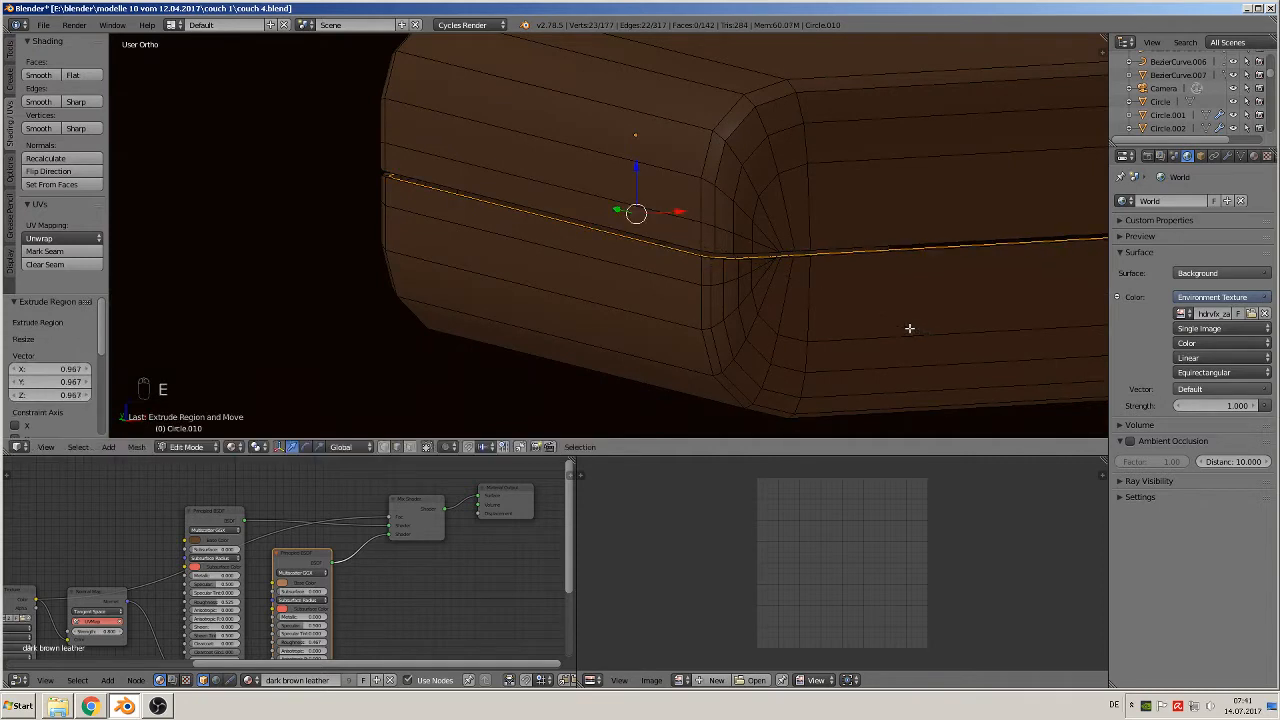
right_click(909, 329)
key(e)
right_click(887, 314)
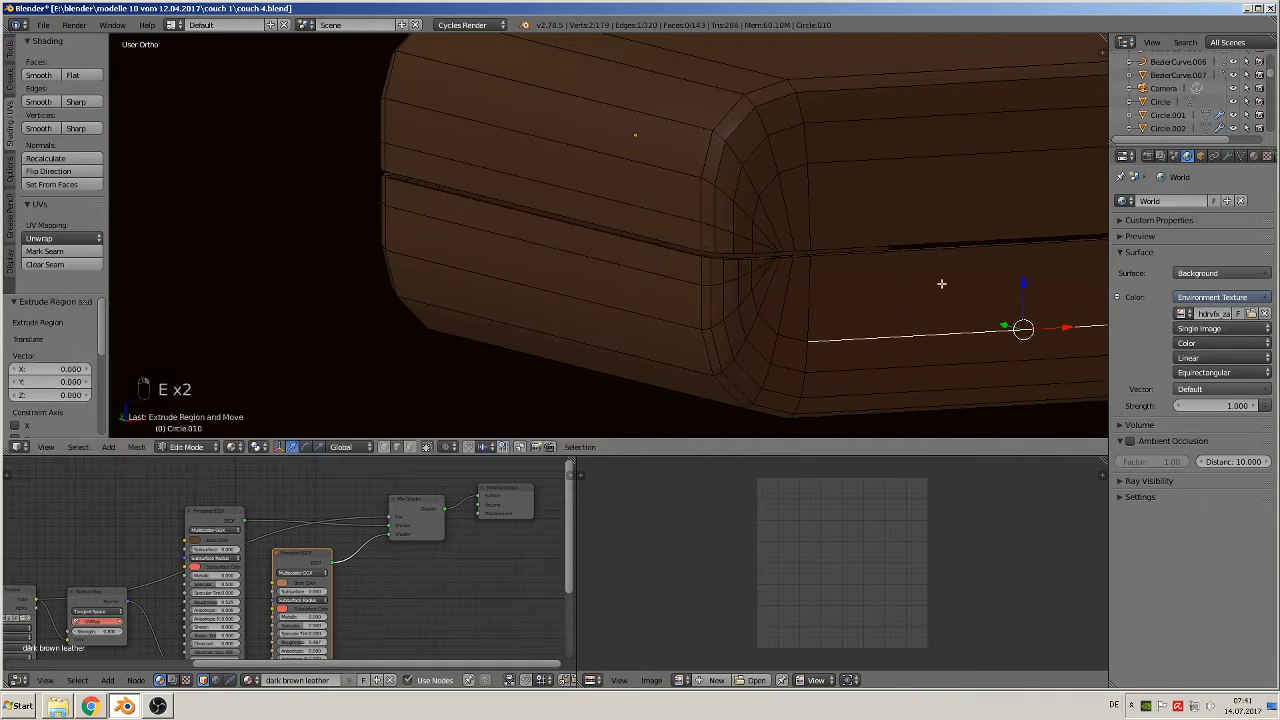
- Extrude the inner rim edge loop, raise it about 0.043 on Z to close the seam, and leave mesh editing
alt+right_click(851, 247)
alt+right_click(834, 250)
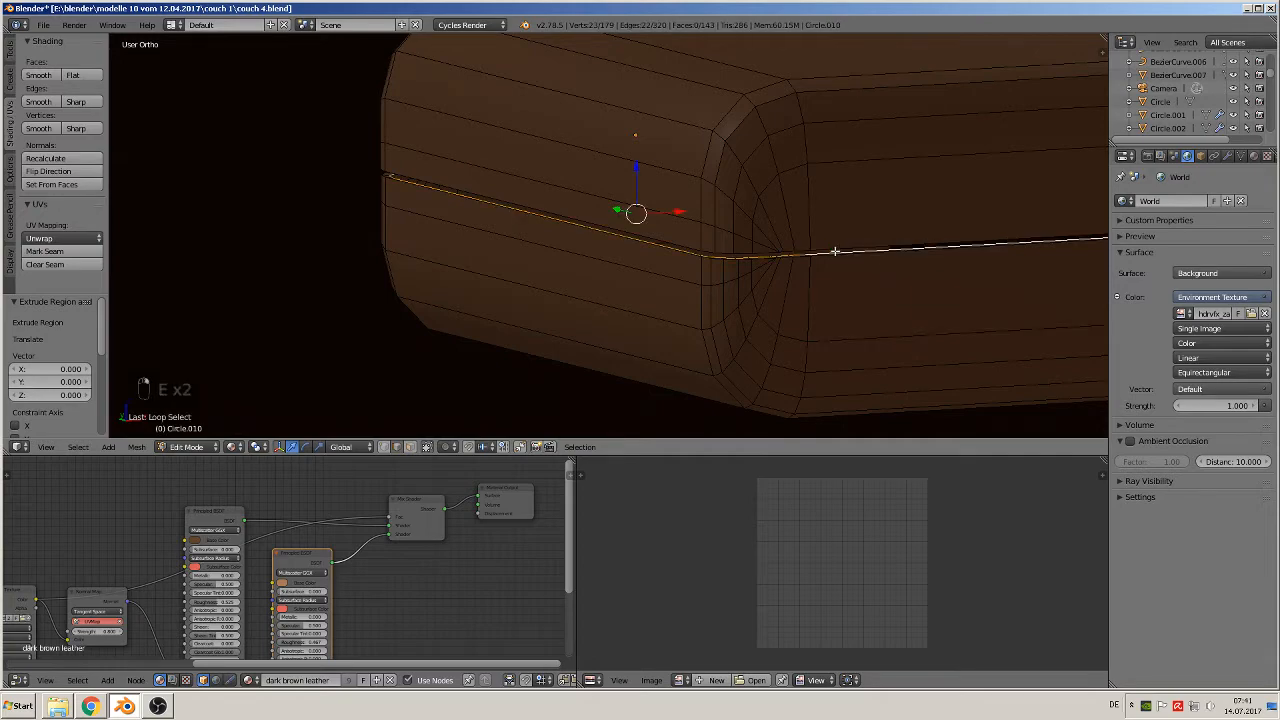
middle_drag(814, 286, 665, 302)
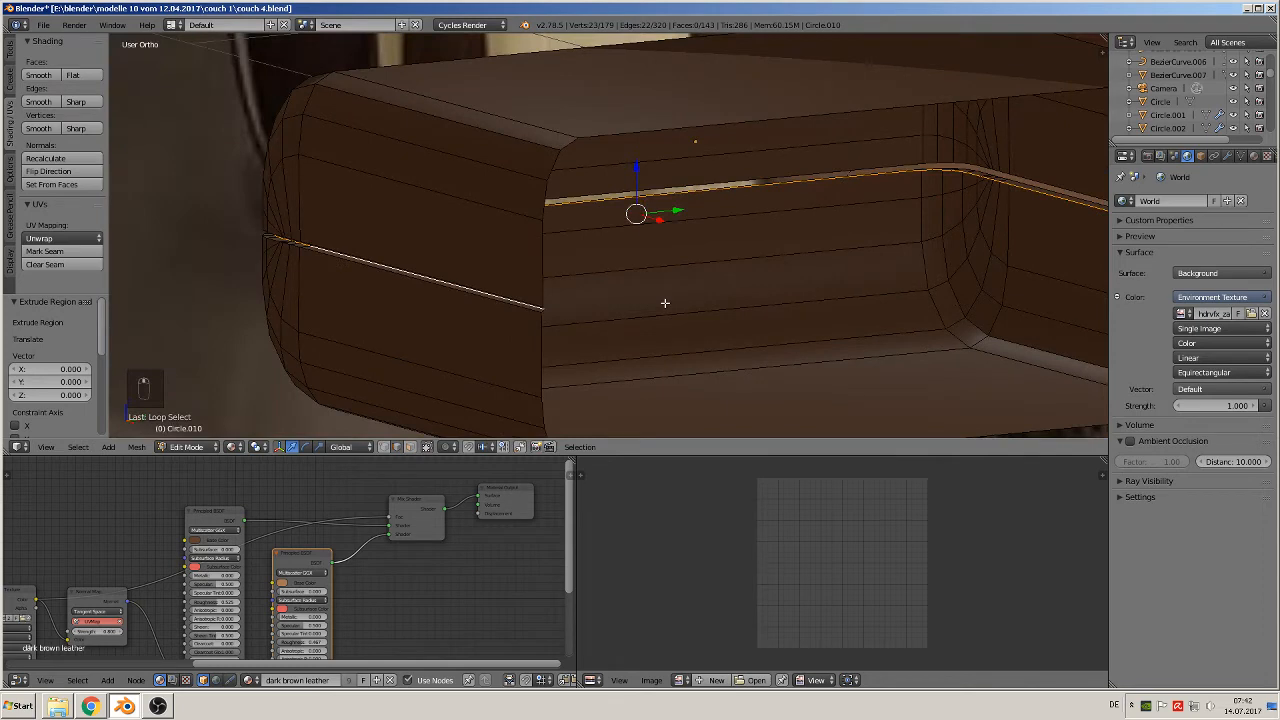
key(e)
right_click(641, 219)
drag(634, 181, 634, 163)
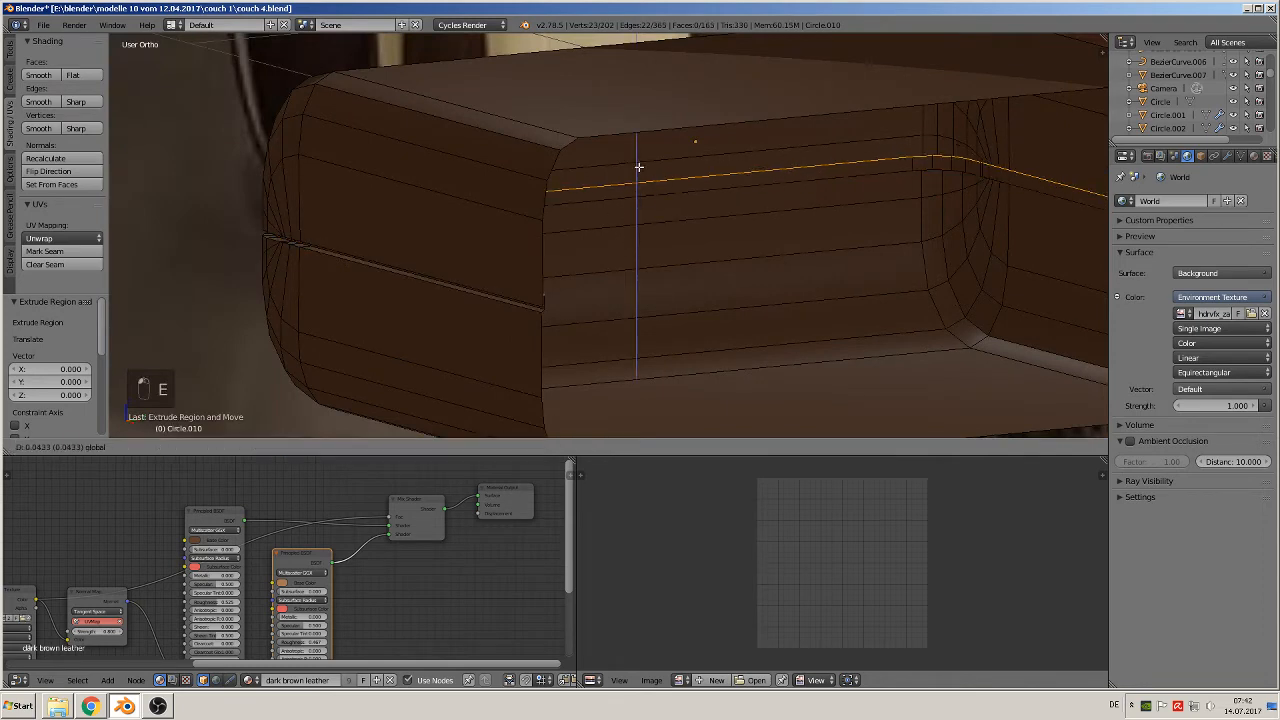
middle_drag(634, 163, 780, 278)
key(Tab)
- Apply smooth shading to the joined cushion
scroll(812, 274, down, 3)
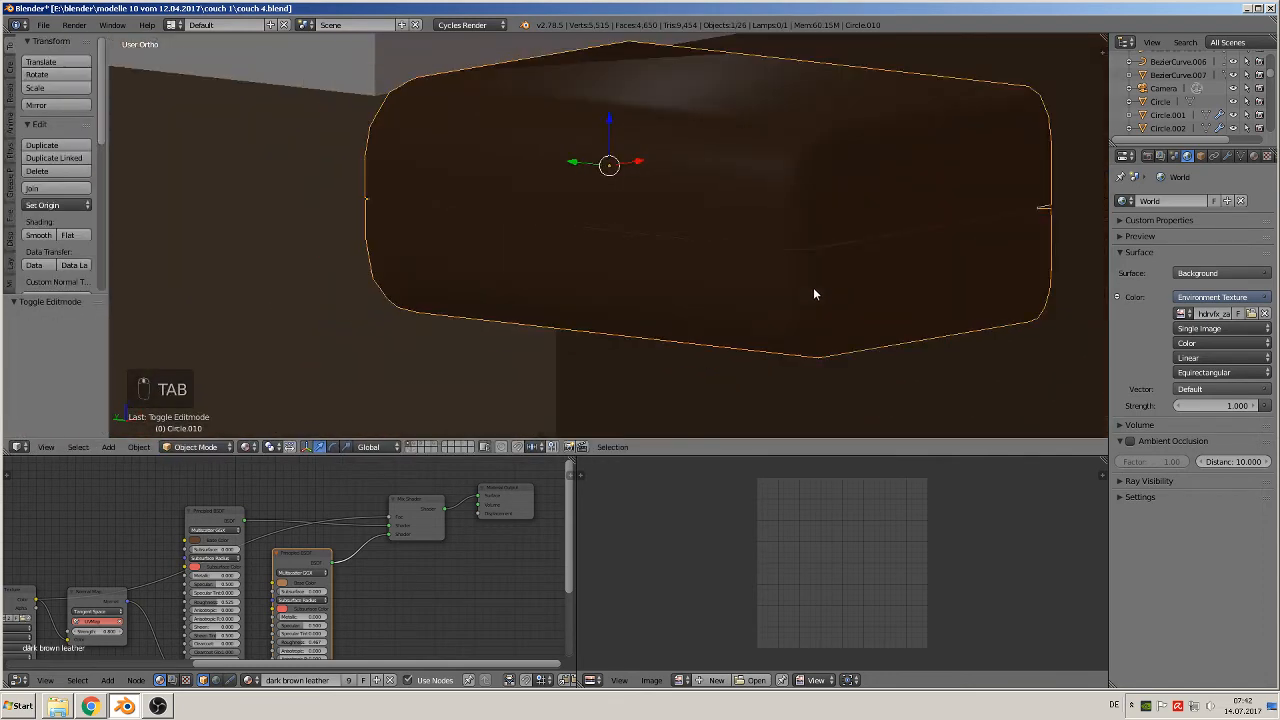
scroll(787, 289, up, 1)
scroll(777, 290, down, 2)
middle_drag(767, 290, 706, 314)
scroll(710, 308, up, 3)
scroll(740, 305, up, 2)
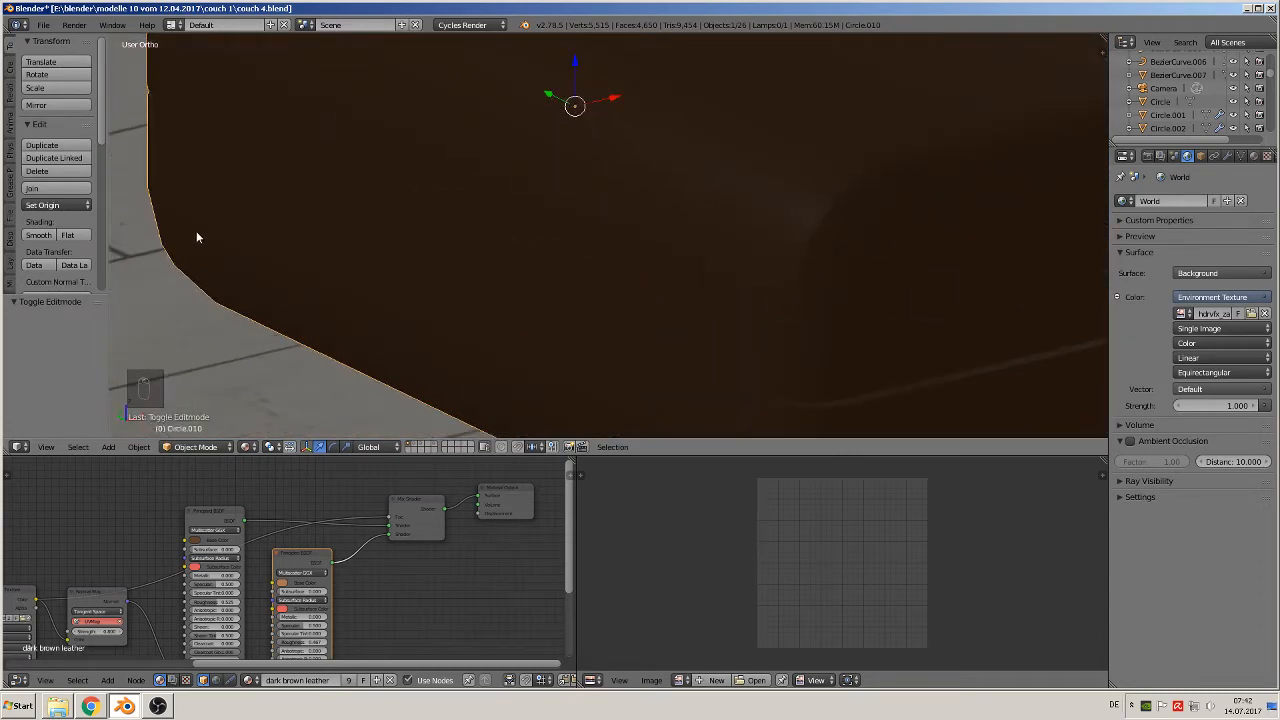
click(38, 235)
- Add a Subdivision Surface modifier to the cushion, place it above Edge Split, and set its view subdivisions to 2
click(1227, 156)
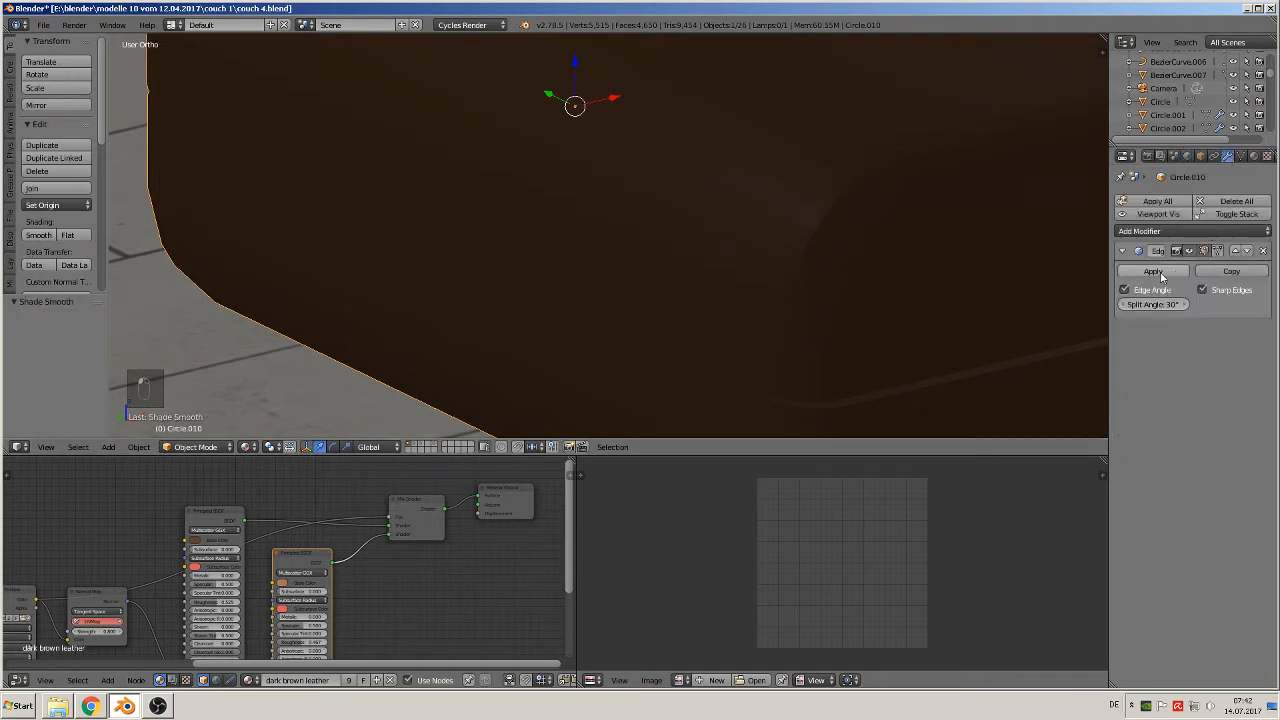
click(1166, 233)
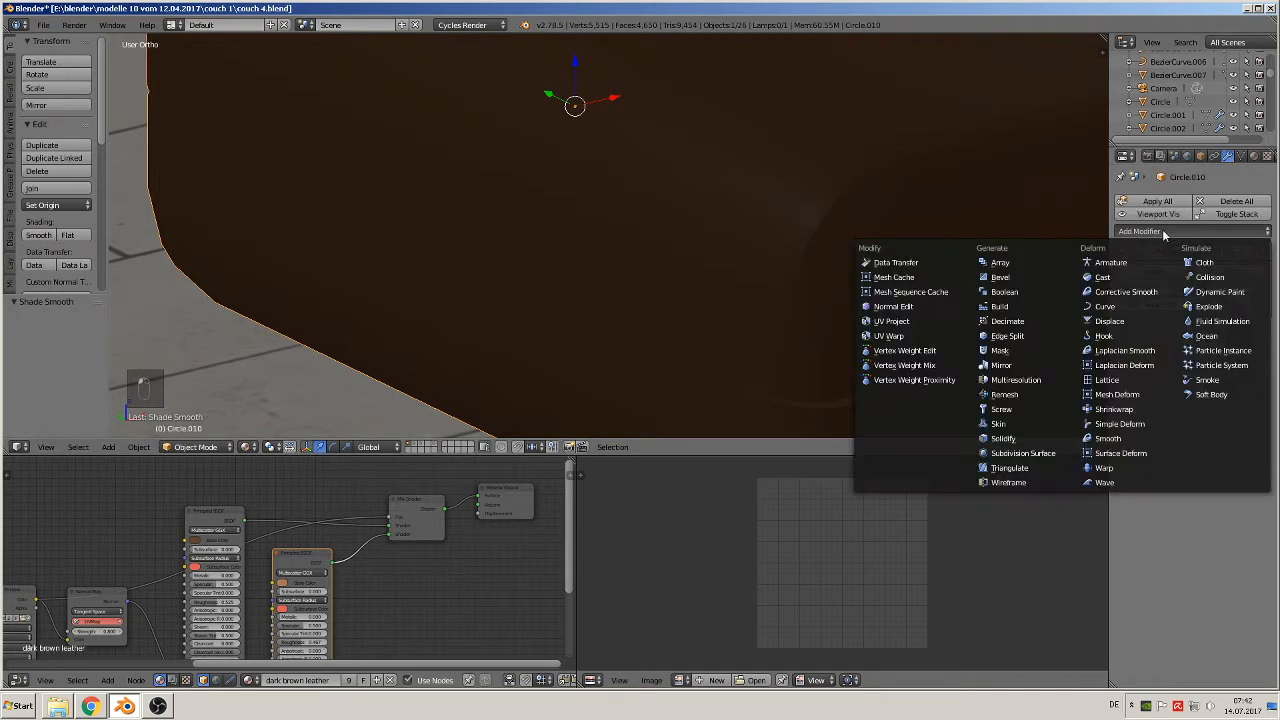
click(1039, 456)
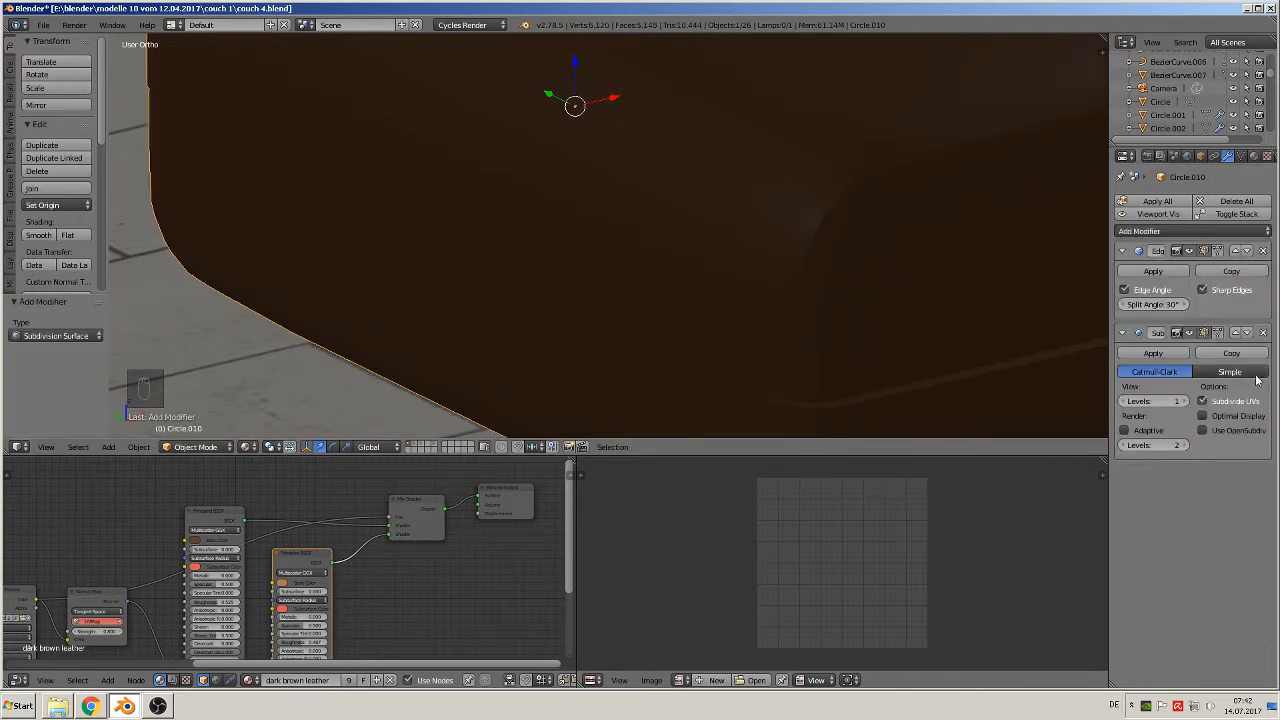
click(1236, 333)
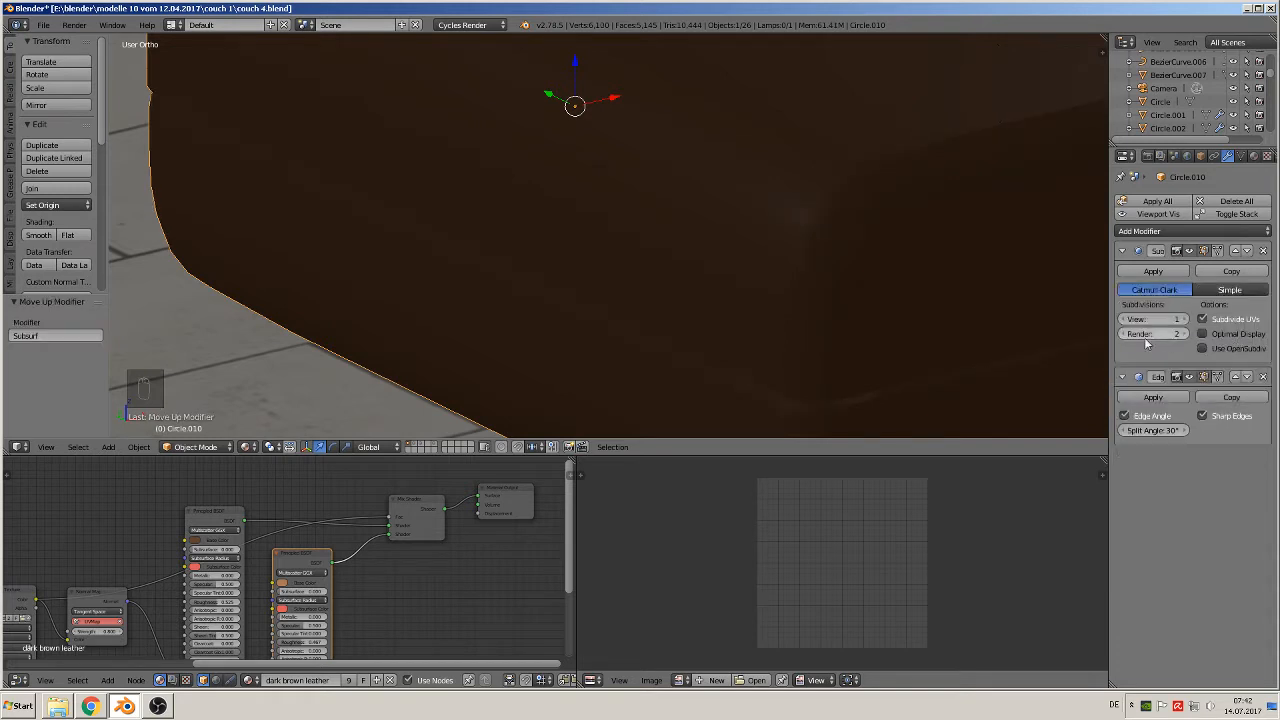
click(1184, 319)
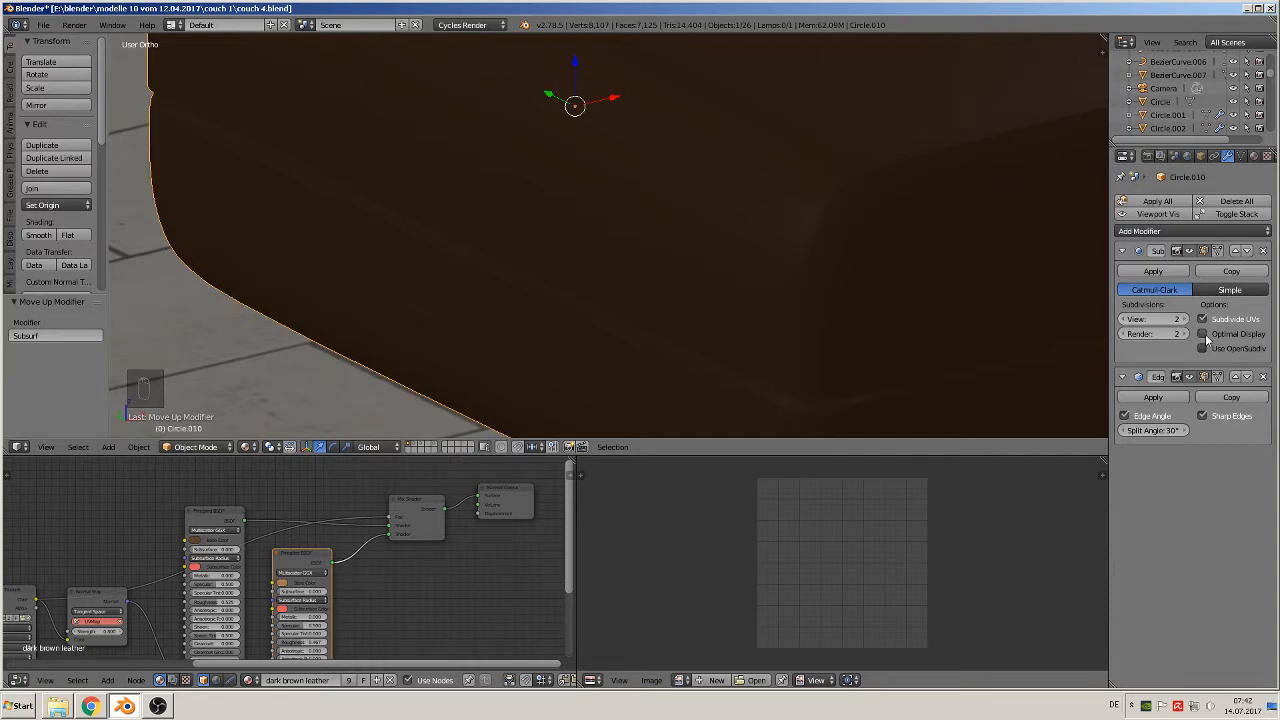
- Turn on Optimal Display for the cushion's Subdivision Surface modifier and check the smoothed shape
click(1203, 334)
scroll(843, 317, down, 4)
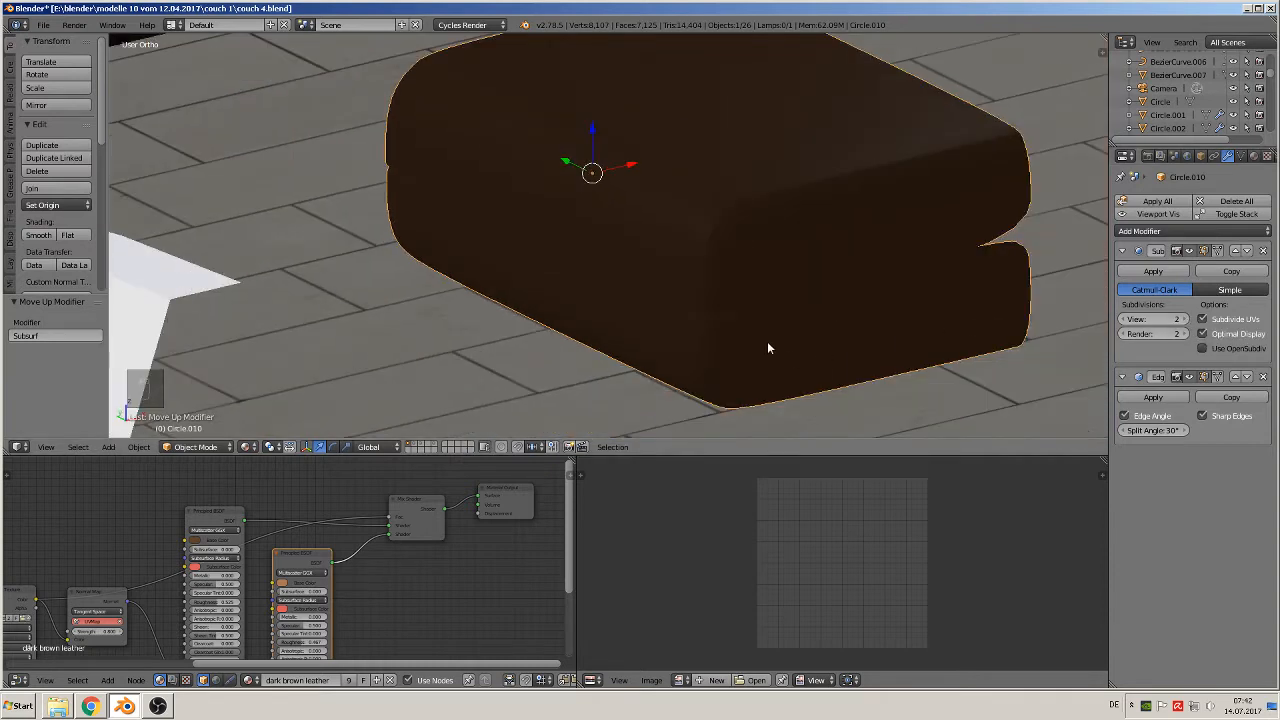
middle_drag(798, 335, 756, 336)
scroll(822, 311, up, 3)
scroll(867, 330, down, 5)
- Enter mesh editing on the cushion, select the whole mesh and recalculate its normals
key(Tab)
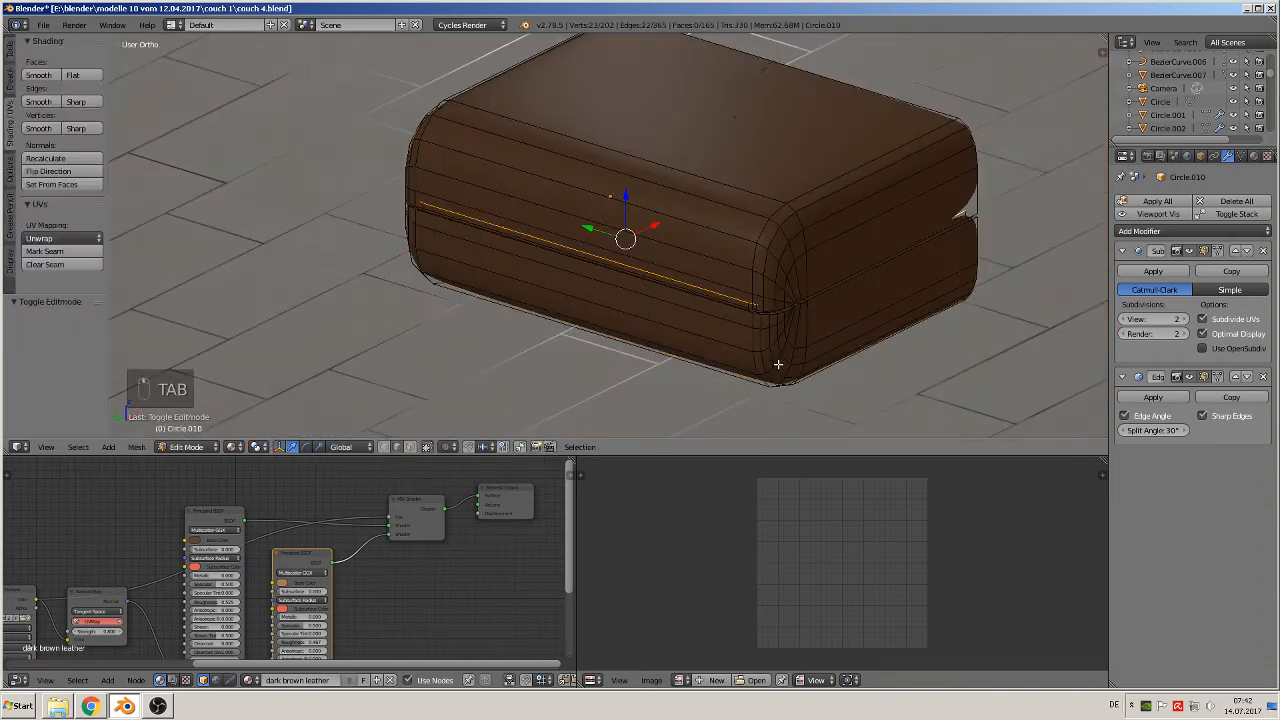
key(a)
key(a)
key(a)
key(a)
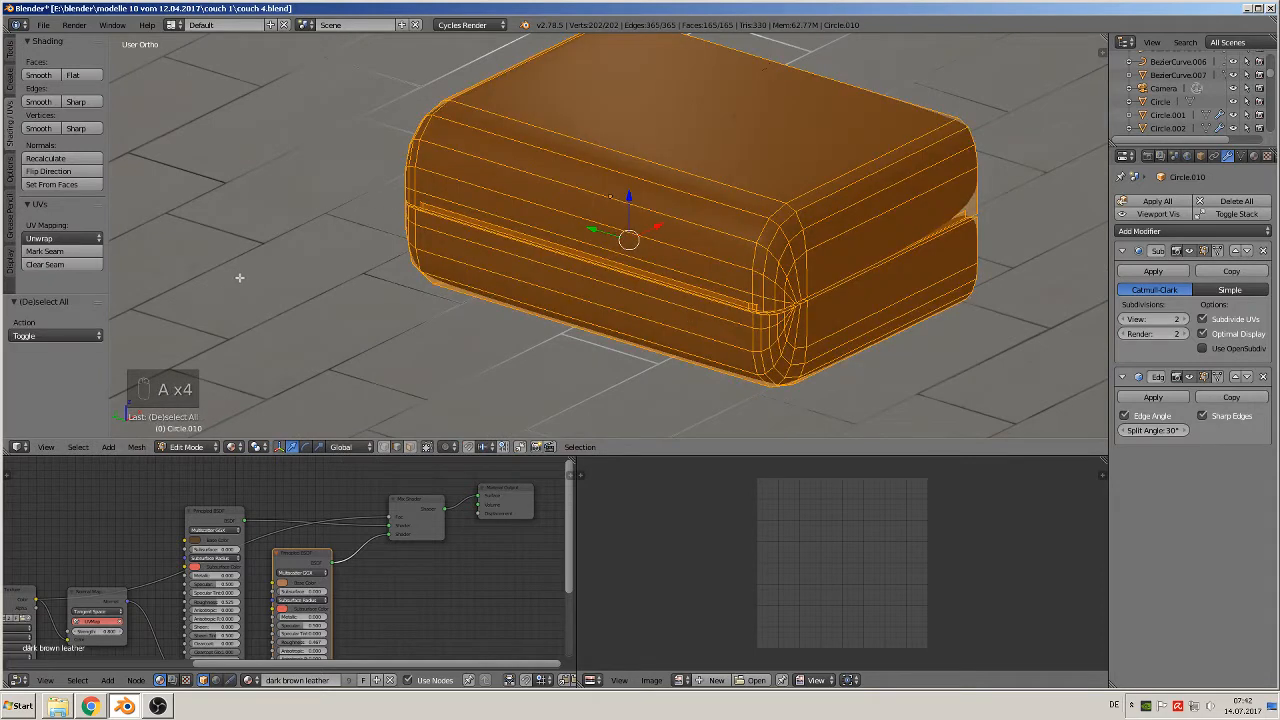
click(50, 159)
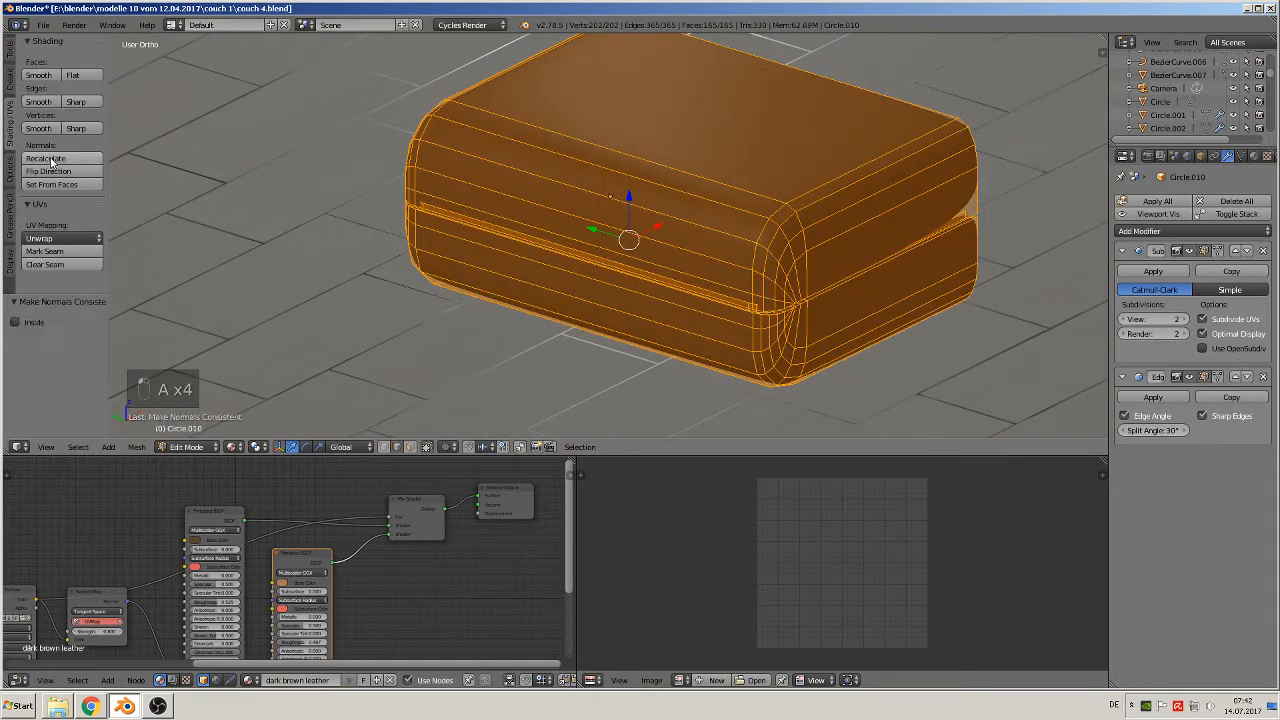
- Remove the duplicate vertices across the entire cushion mesh
click(11, 52)
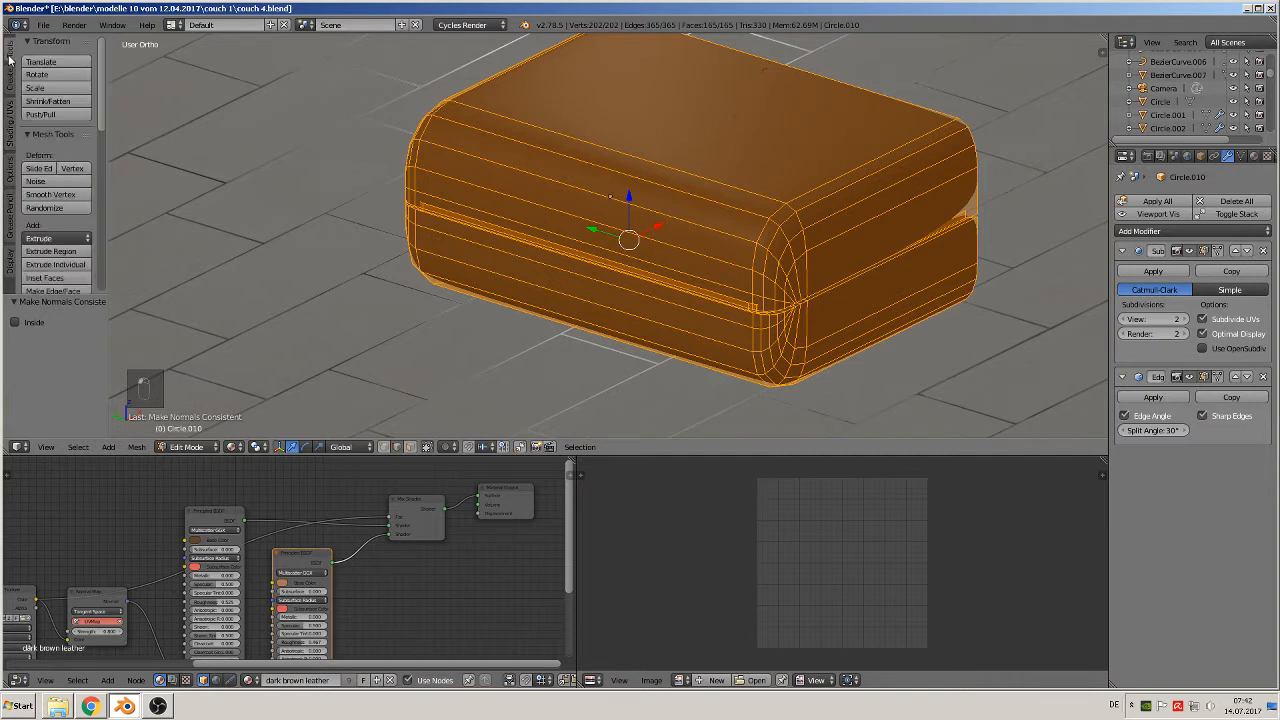
click(10, 170)
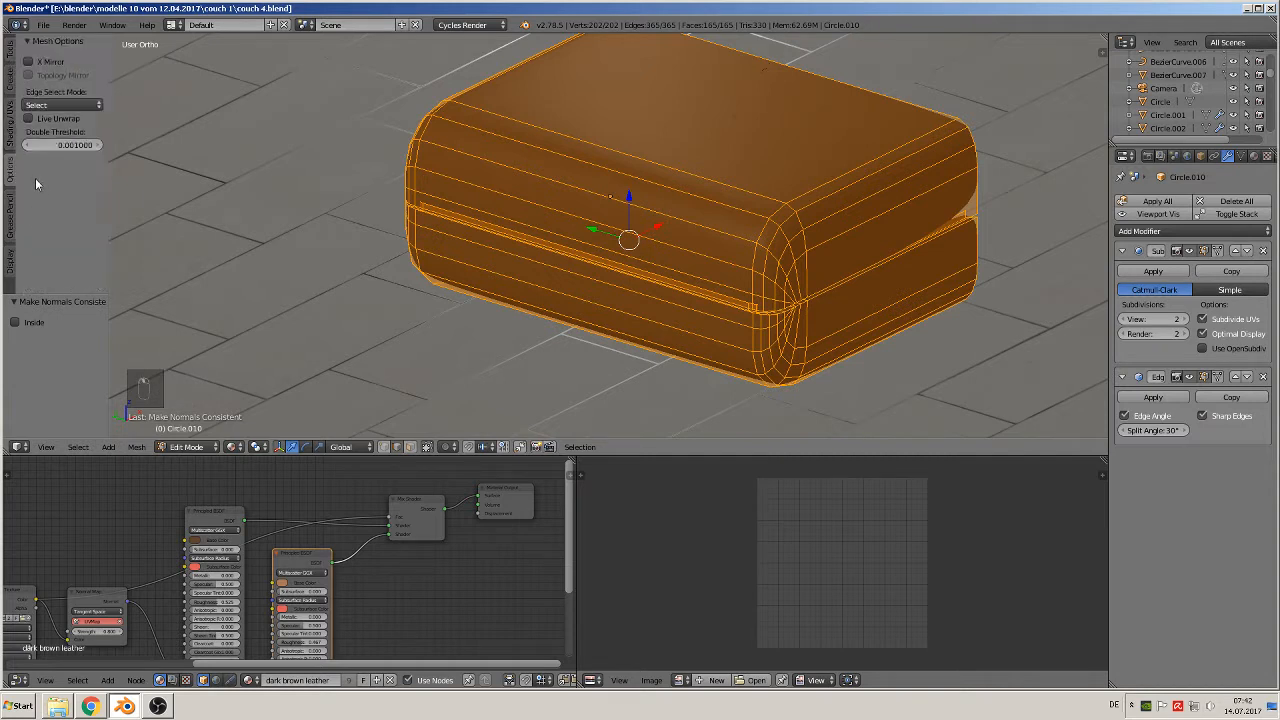
click(11, 52)
scroll(57, 180, down, 6)
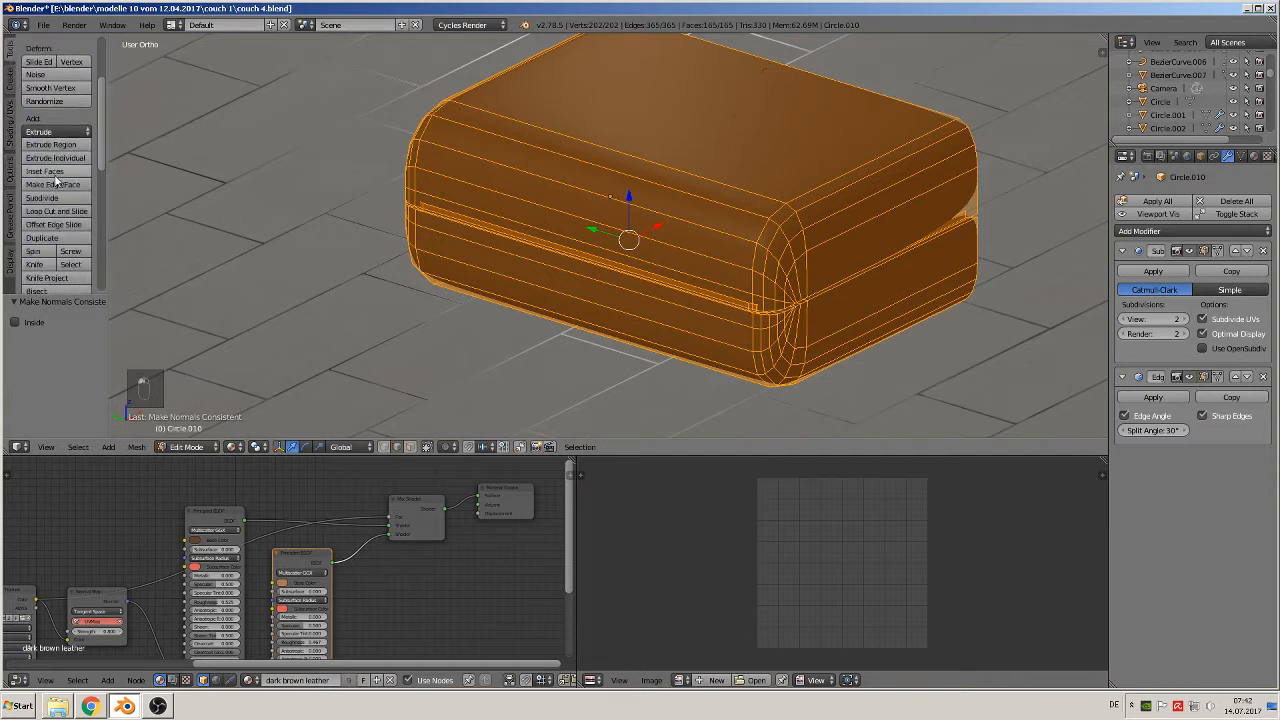
scroll(57, 182, down, 3)
click(54, 268)
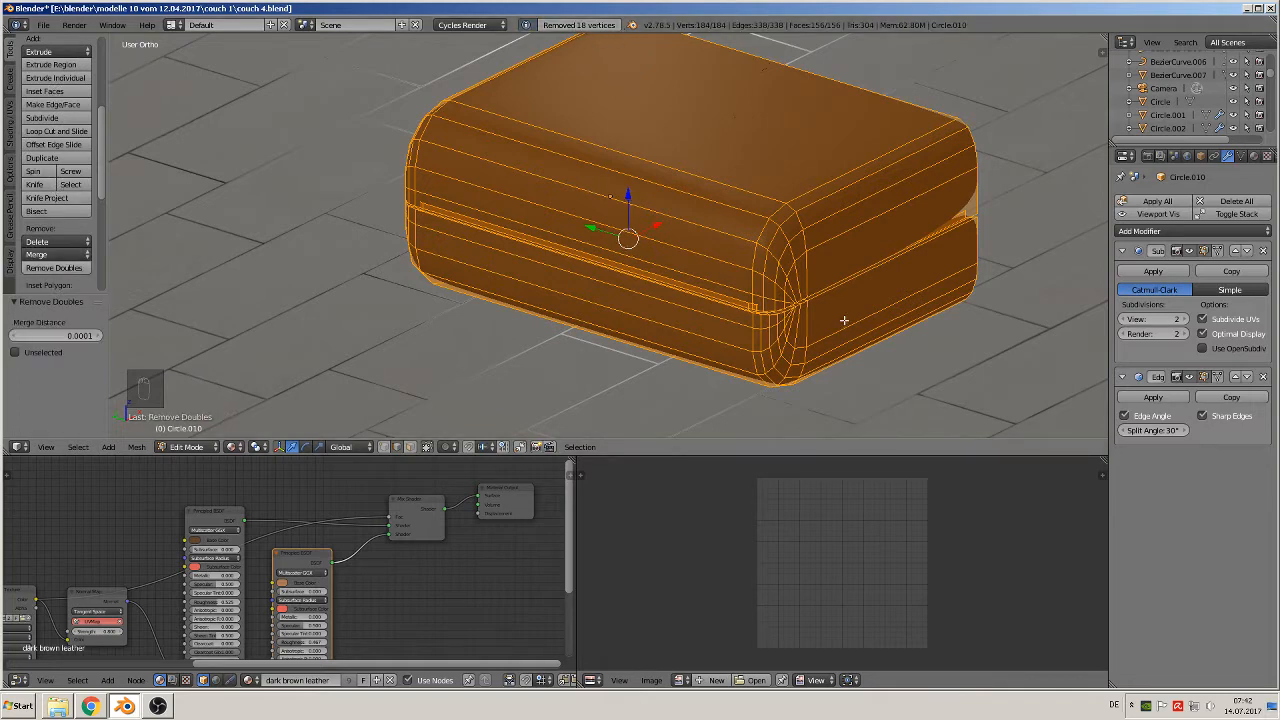
- Add one loop cut each to the cushion's upper and lower halves, slid tight against the flat end opposite the rounded side, and leave mesh editing
middle_drag(941, 263, 840, 286)
key(ctrl+r)
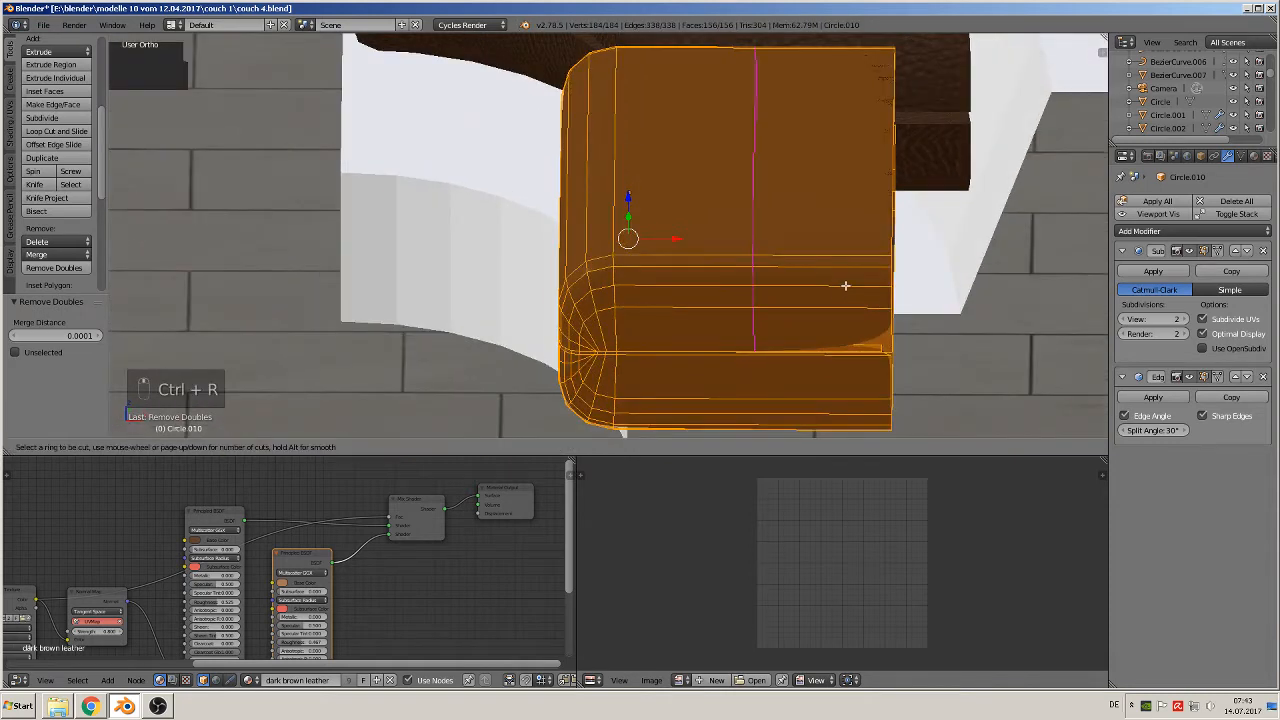
click(920, 286)
click(979, 291)
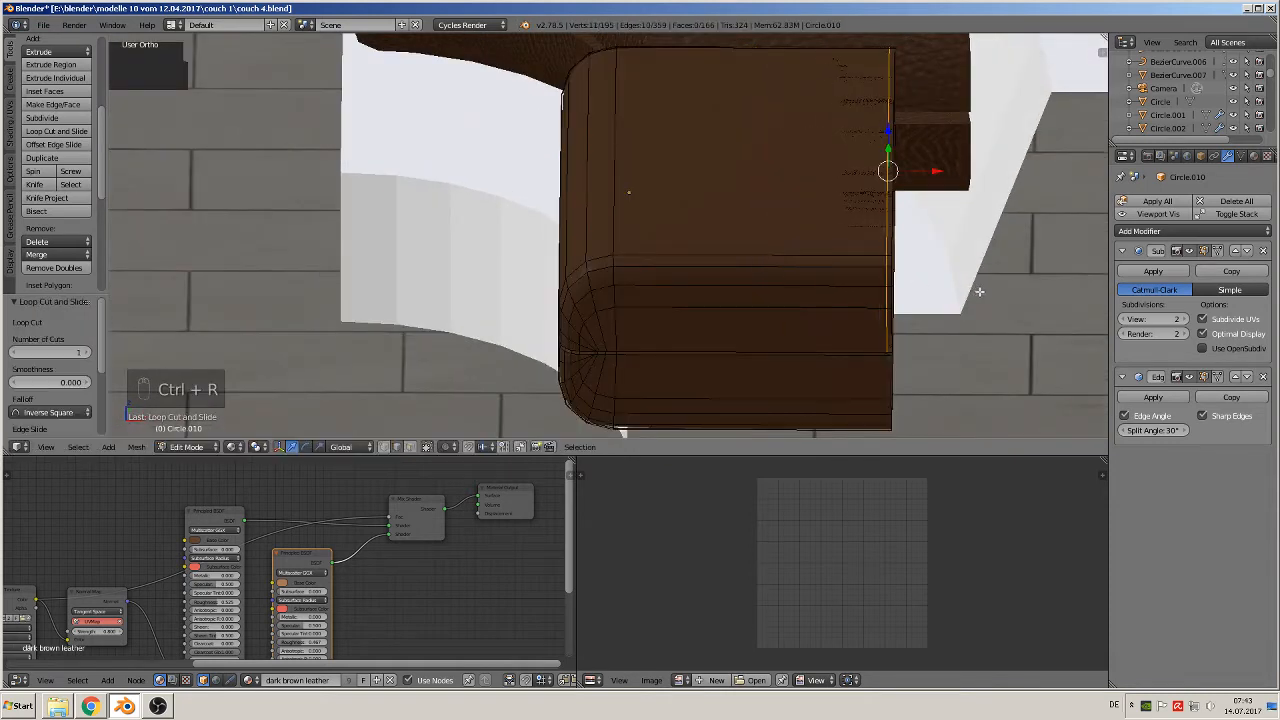
key(ctrl+r)
click(885, 388)
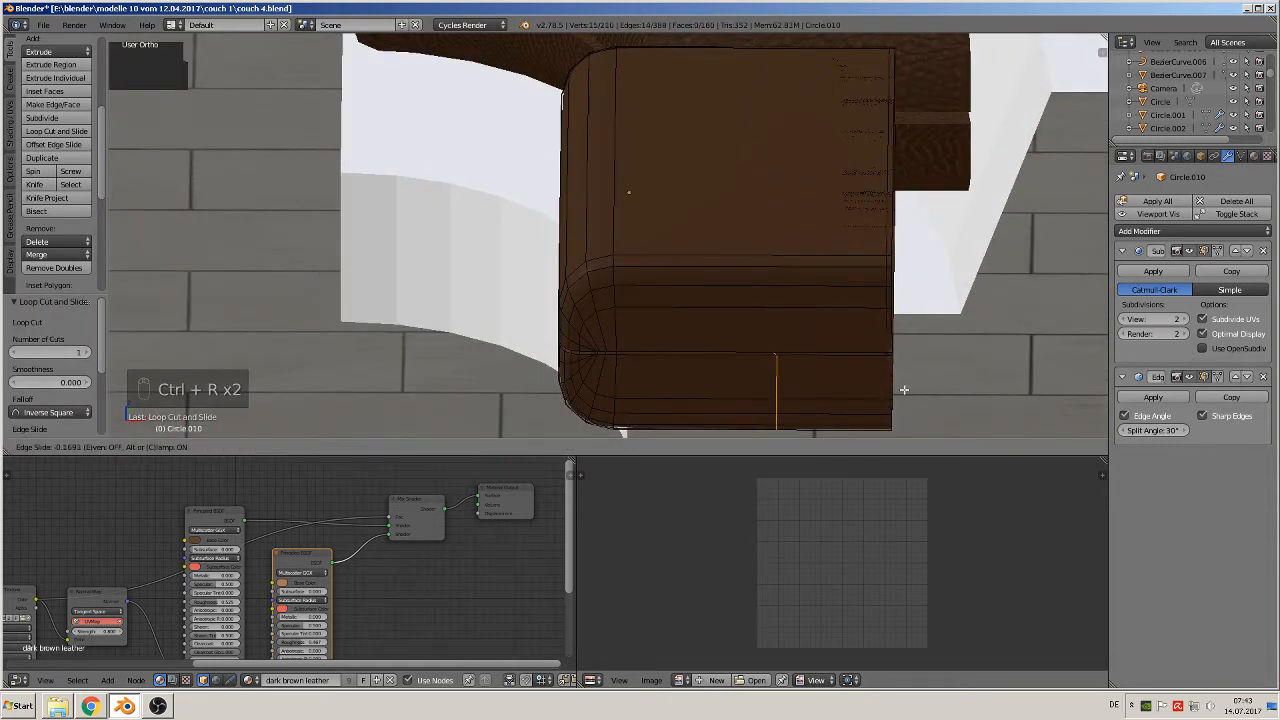
click(1000, 381)
middle_drag(1000, 381, 789, 280)
key(Tab)
scroll(874, 370, down, 3)
key(KP_1)
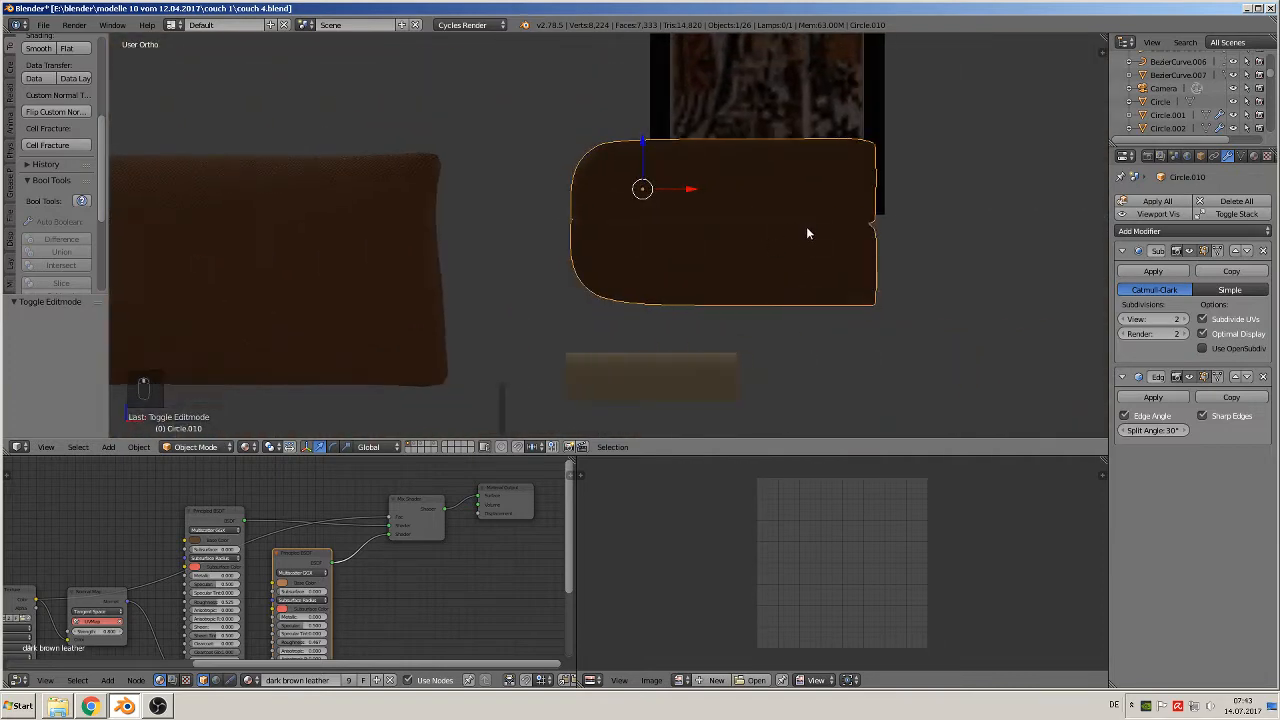
key(KP_1)
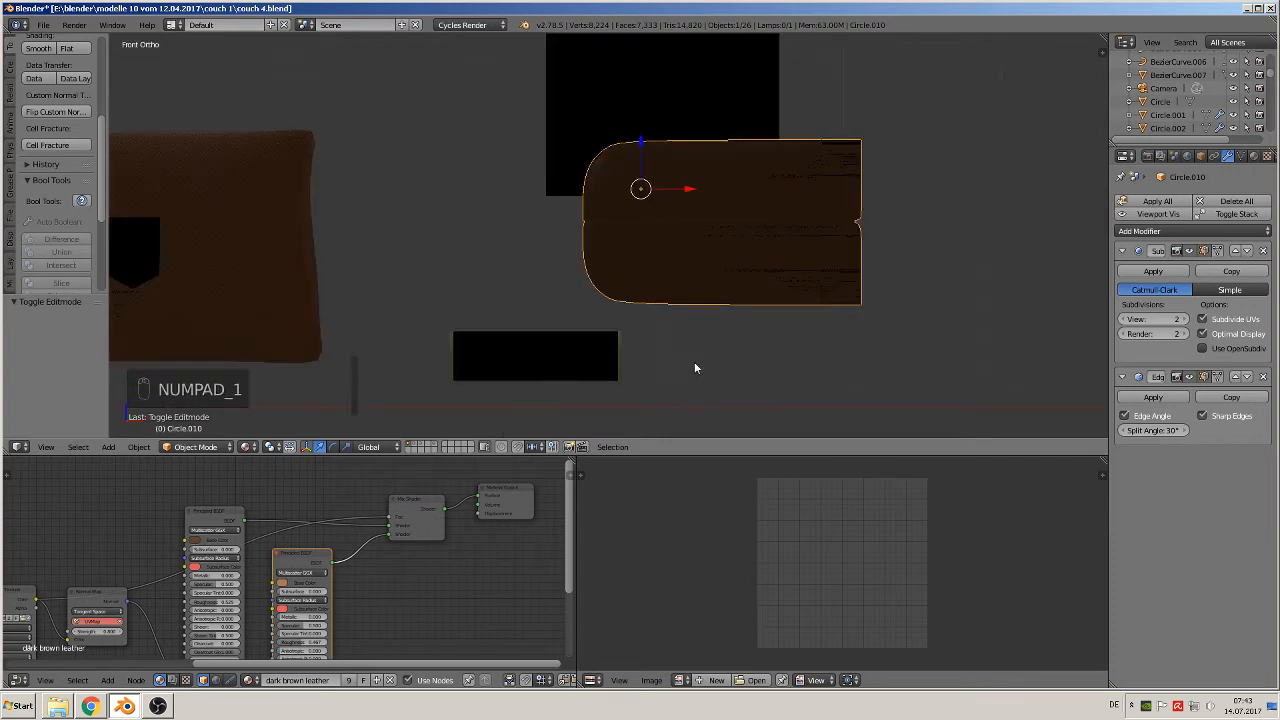
middle_drag(694, 366, 712, 342)
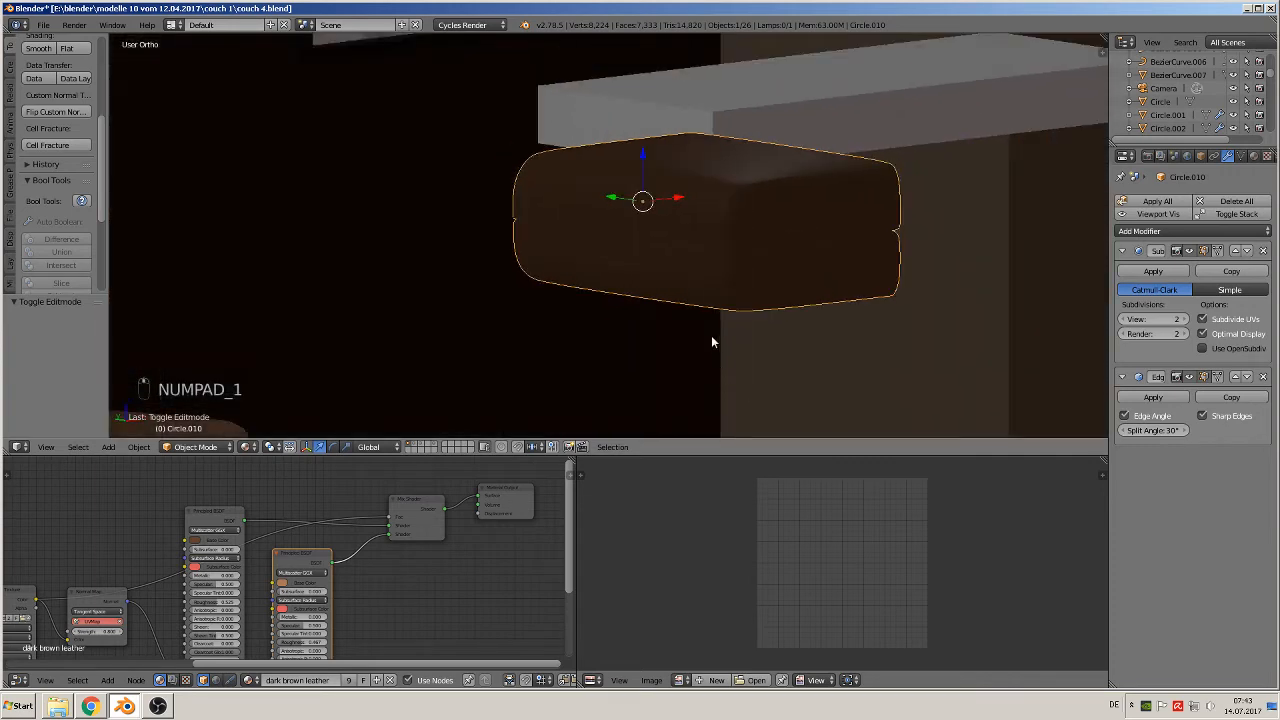
- Delete the dark brown leather's second Principled BSDF and its Mix Shader, and link the remaining Principled BSDF to the Material Output's Surface
click(1254, 156)
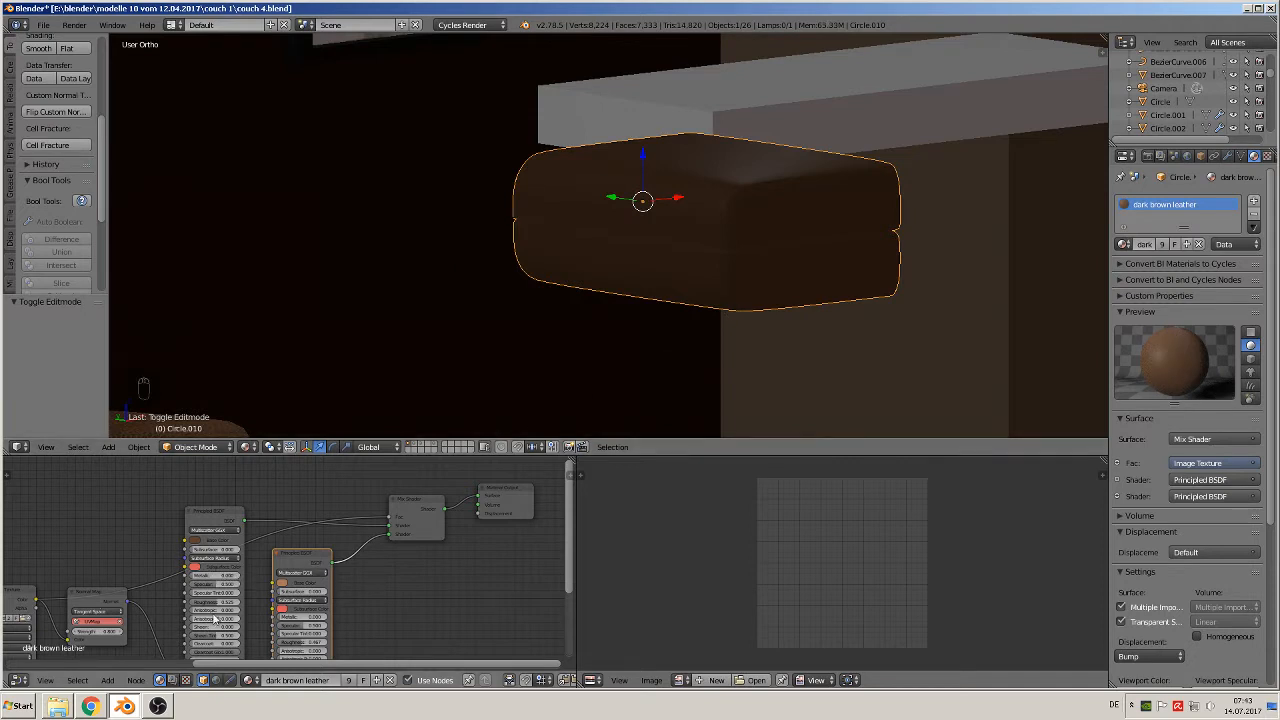
click(305, 568)
key(x)
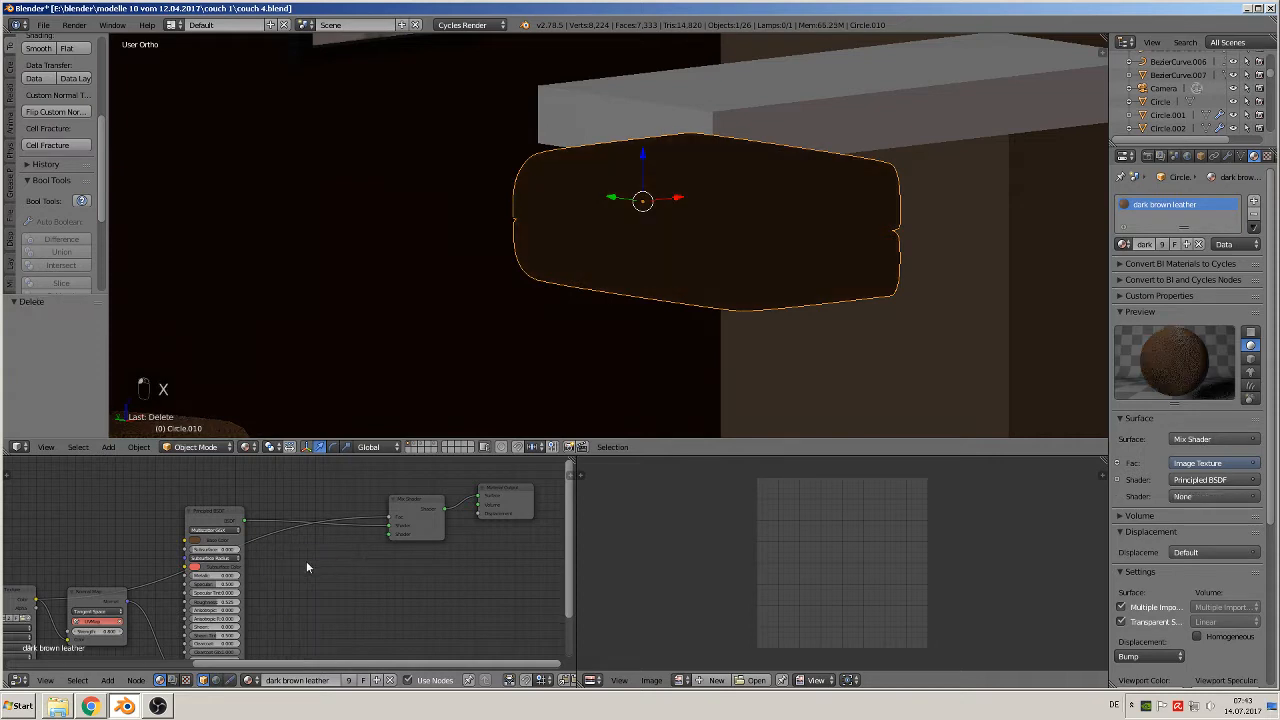
click(416, 513)
key(x)
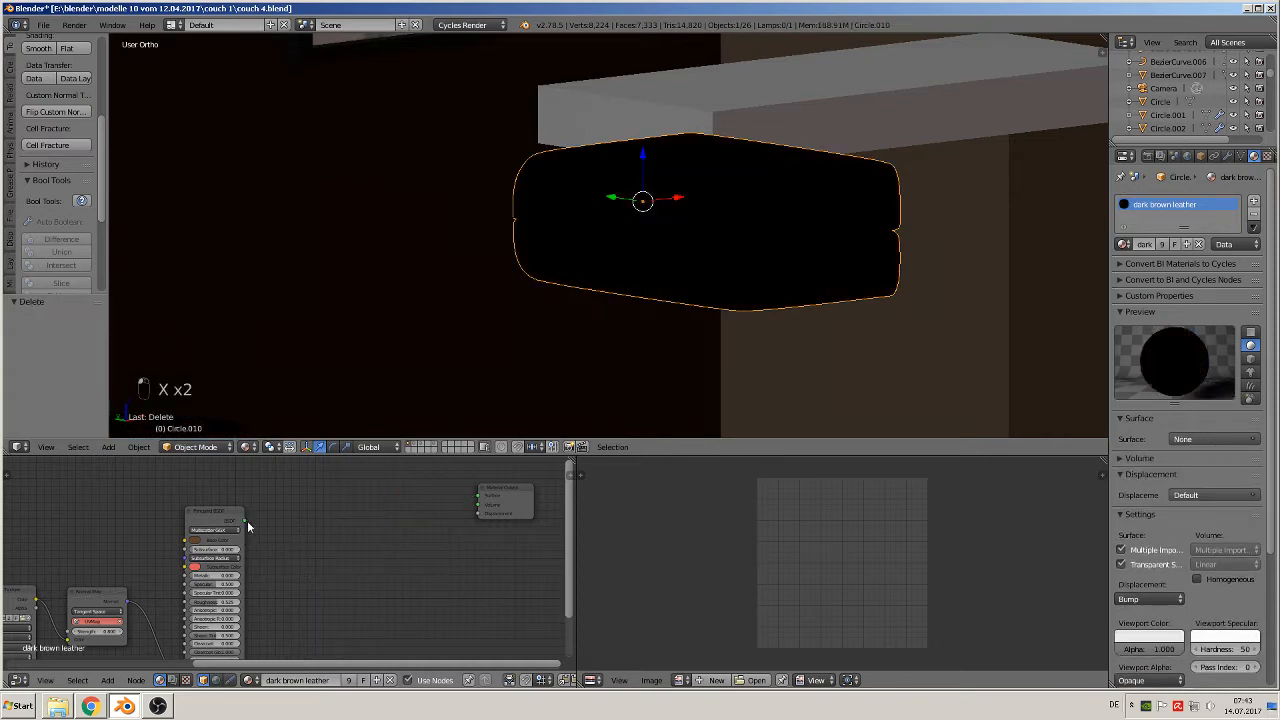
drag(244, 521, 478, 495)
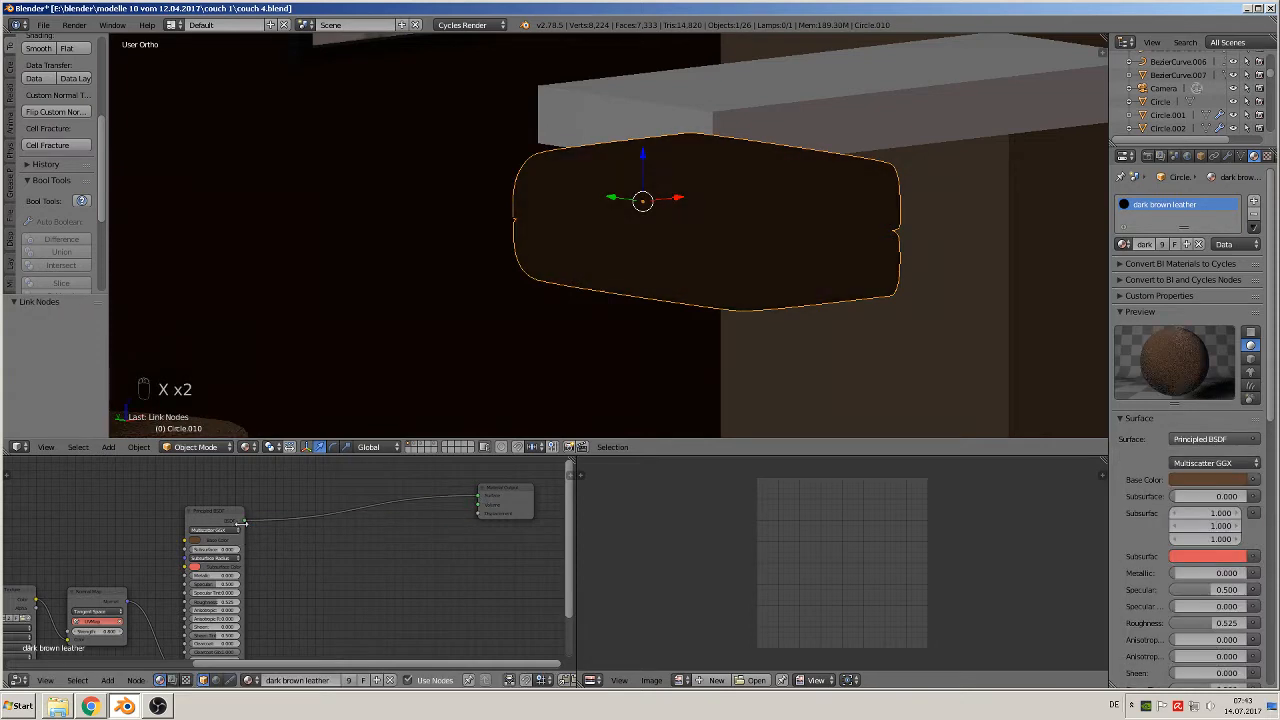
drag(227, 521, 317, 521)
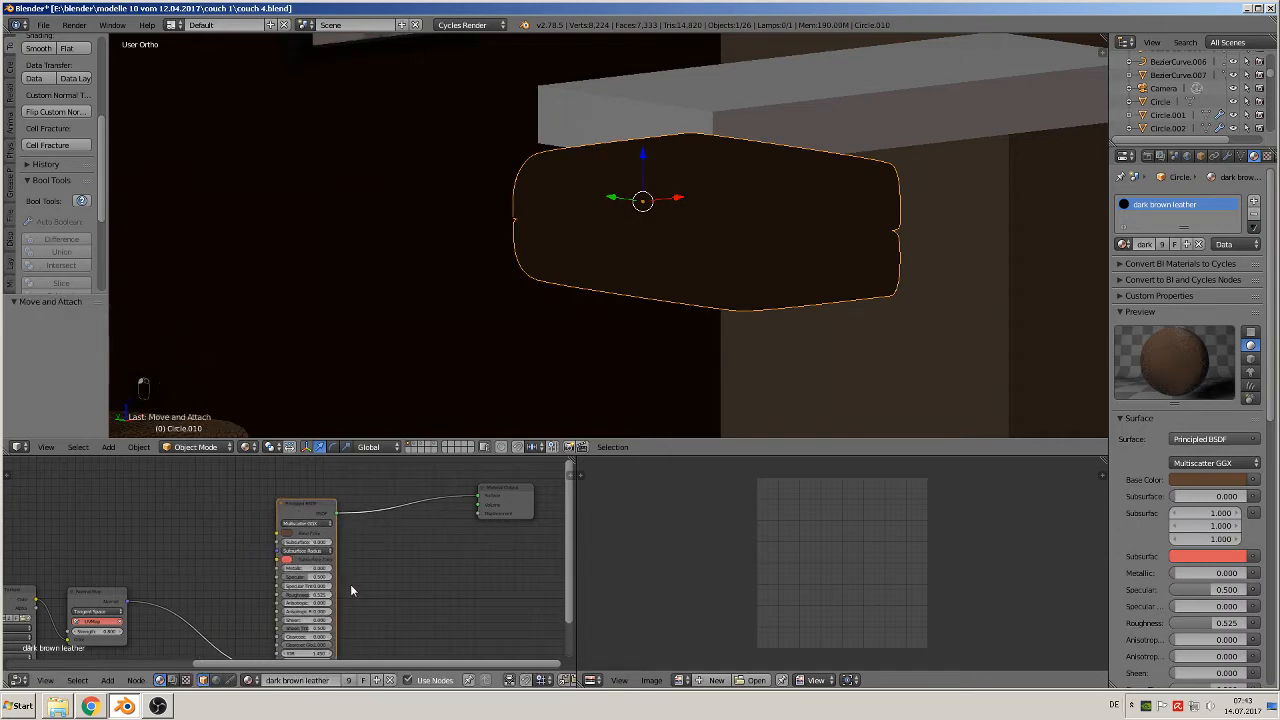
- Check which UV maps the Normal Map node offers for the cushion
middle_drag(350, 584, 431, 521)
scroll(290, 594, up, 1)
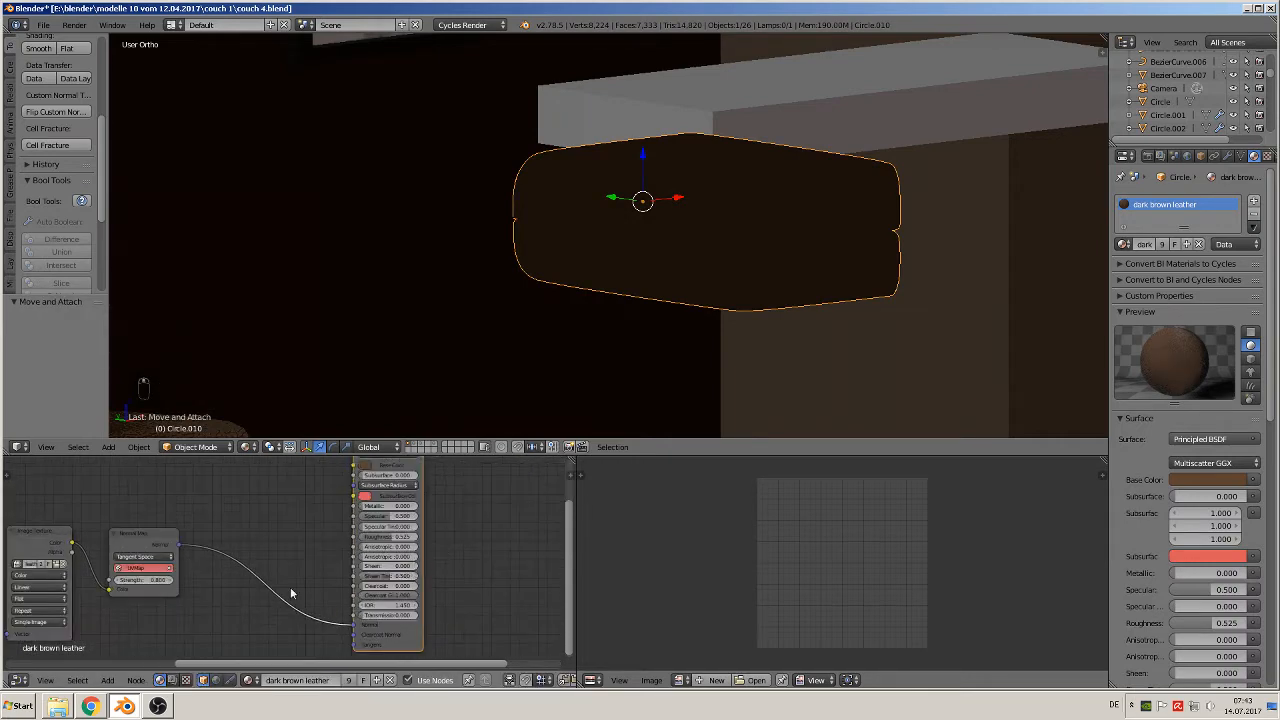
middle_drag(269, 582, 412, 566)
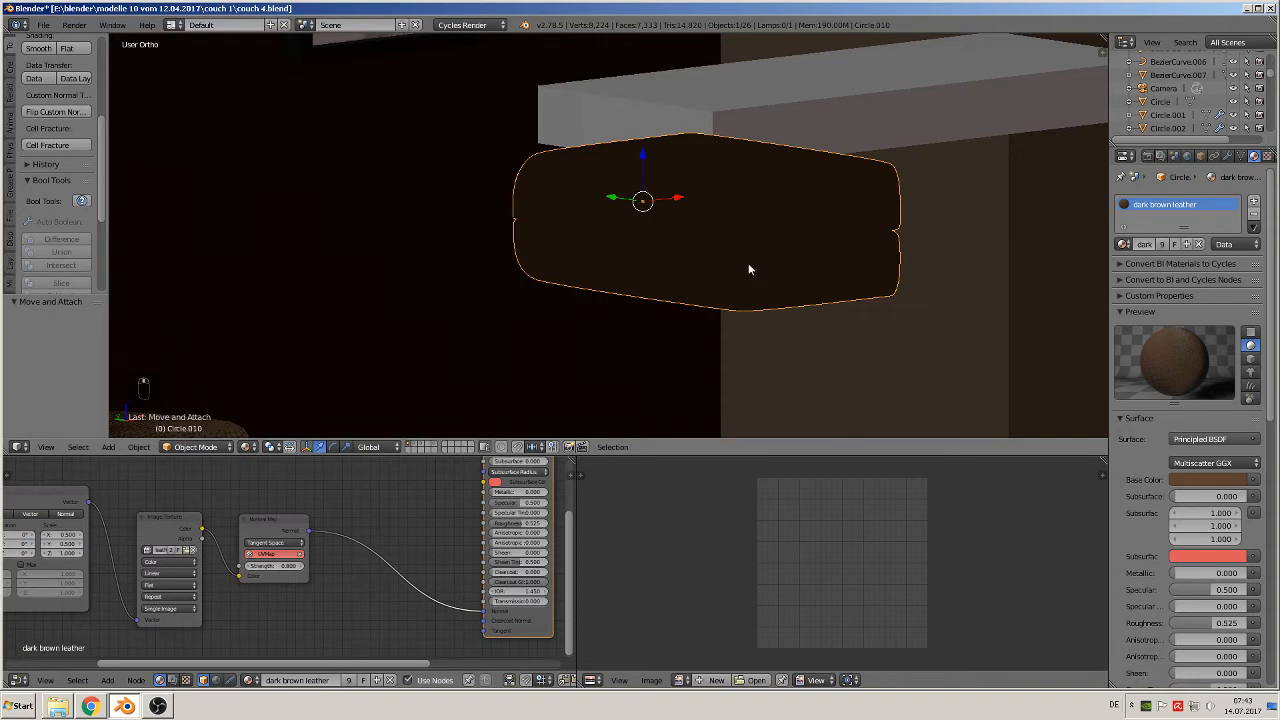
middle_drag(748, 263, 593, 368)
scroll(591, 373, down, 2)
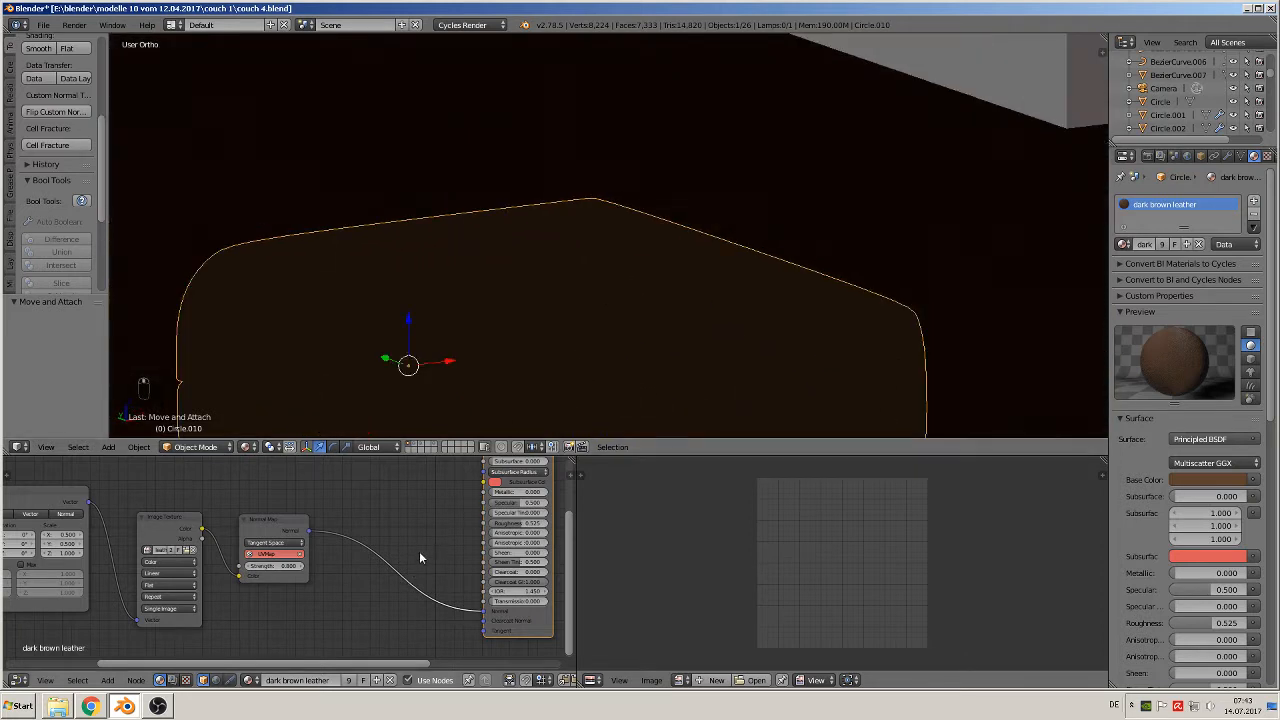
middle_drag(420, 558, 249, 581)
click(163, 570)
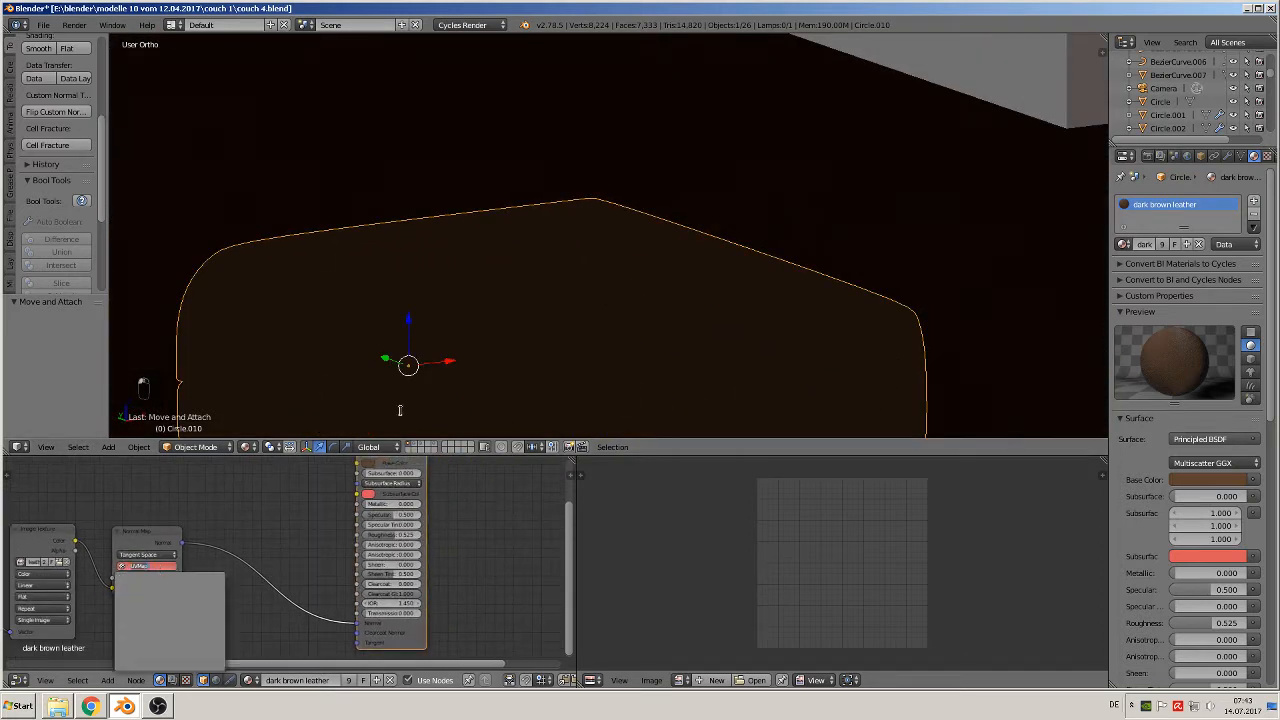
key(Tab)
key(Tab)
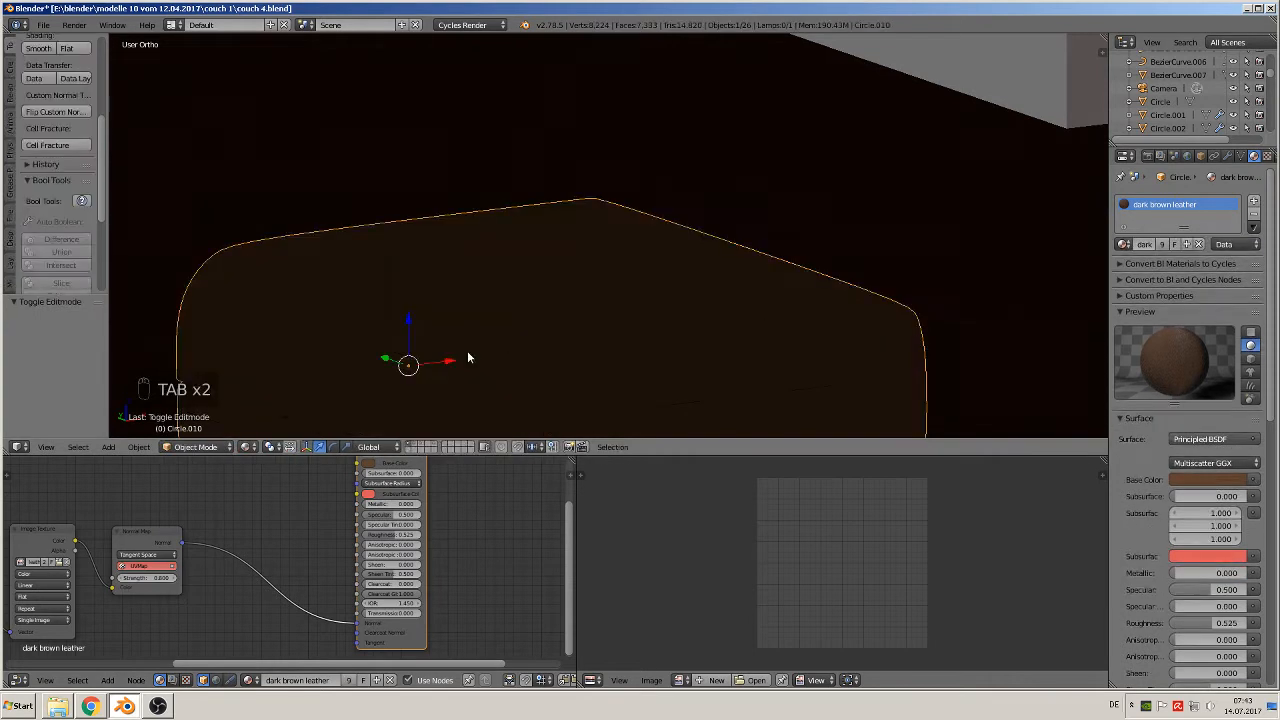
- Apply the cushion's rotation and scale
click(139, 452)
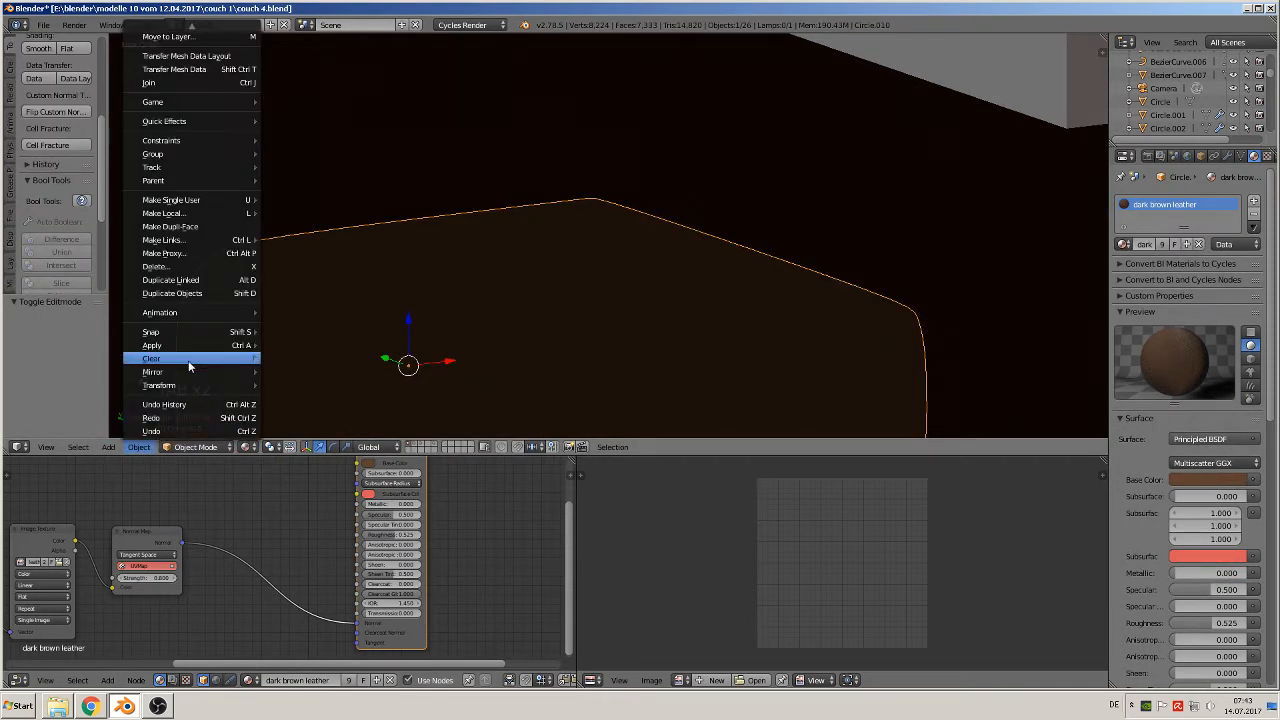
mouse_move(185, 346)
click(326, 386)
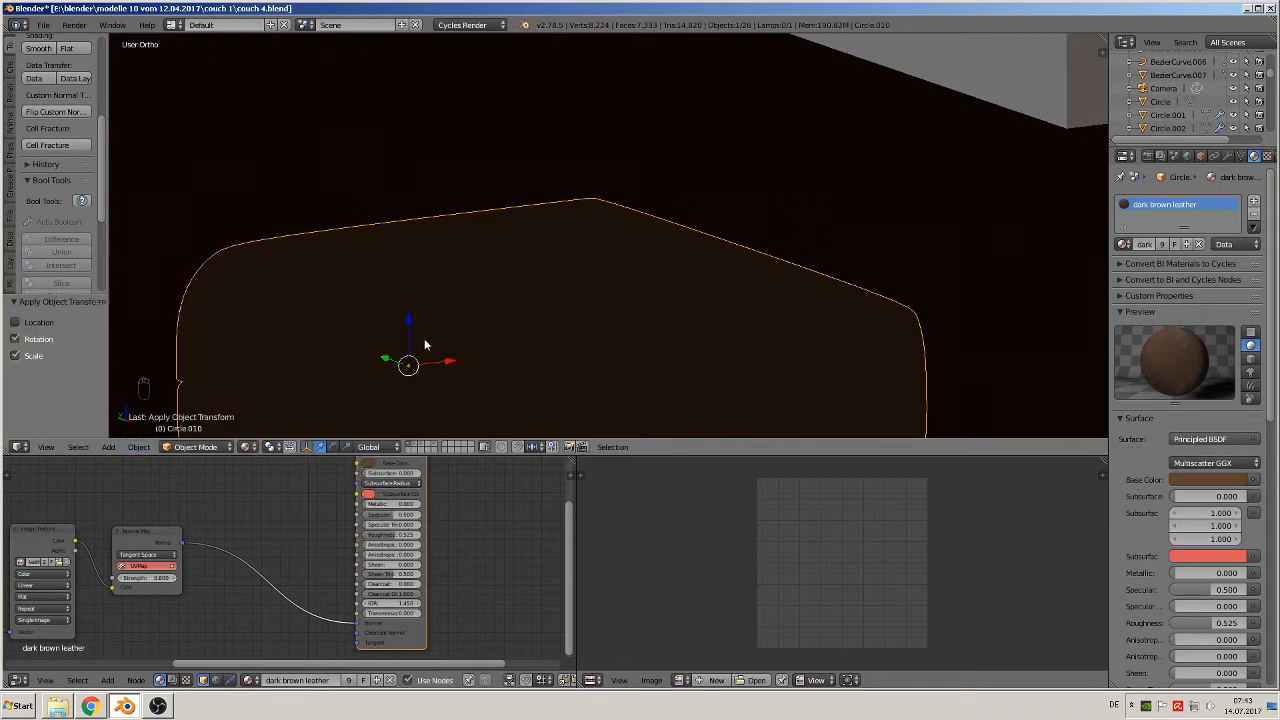
- Unwrap the cushion's entire mesh with the standard Unwrap method, leave mesh editing and inspect the leather texture
key(Tab)
key(a)
key(a)
key(a)
key(a)
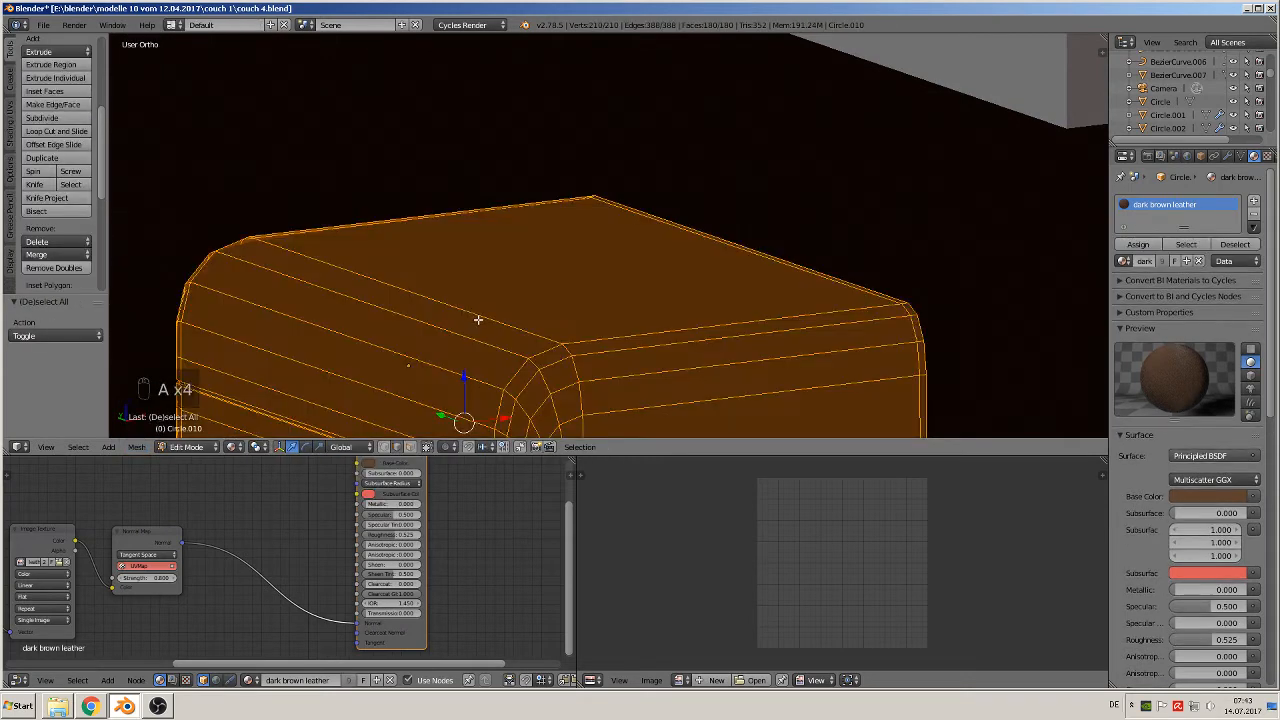
key(u)
click(478, 319)
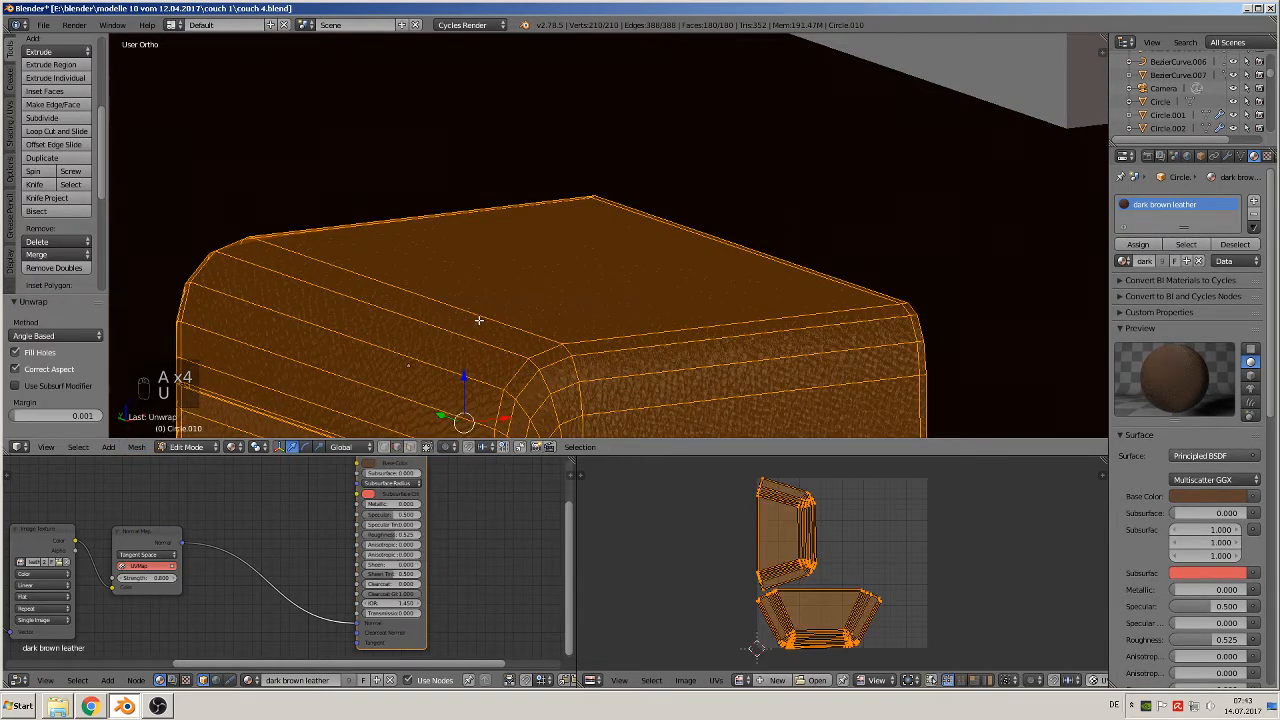
key(Tab)
scroll(481, 327, down, 3)
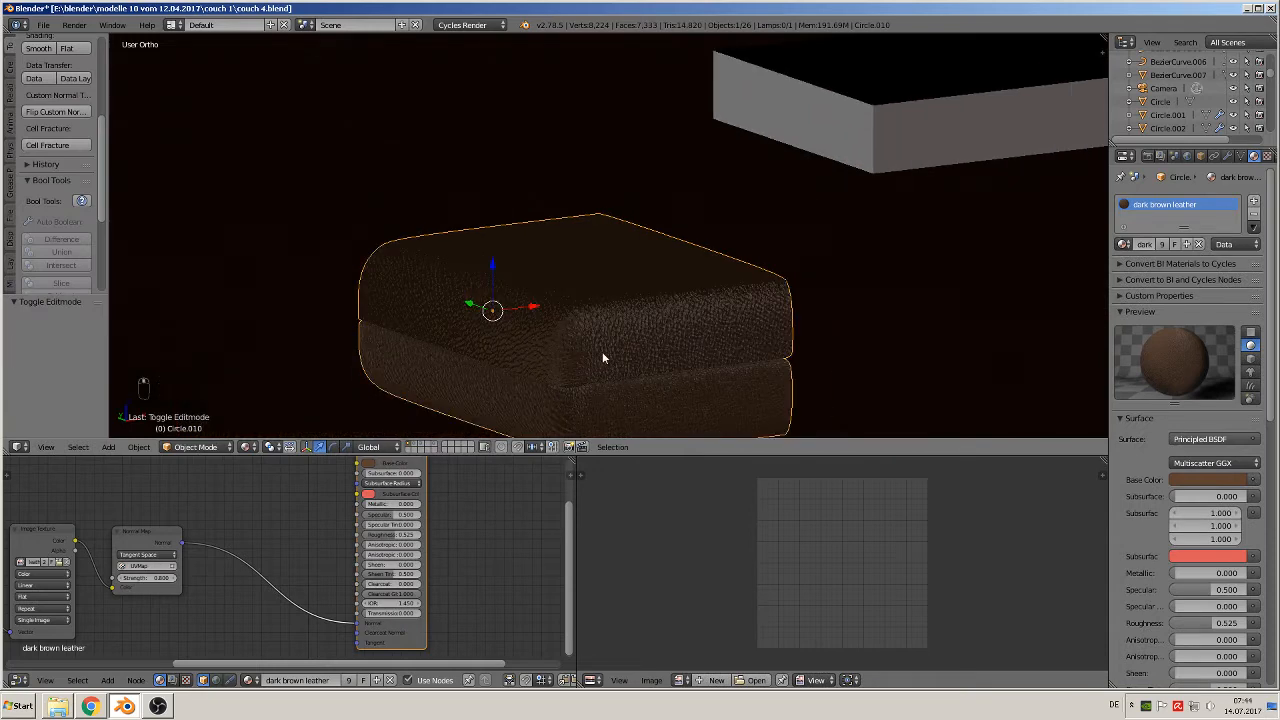
middle_drag(603, 357, 571, 317)
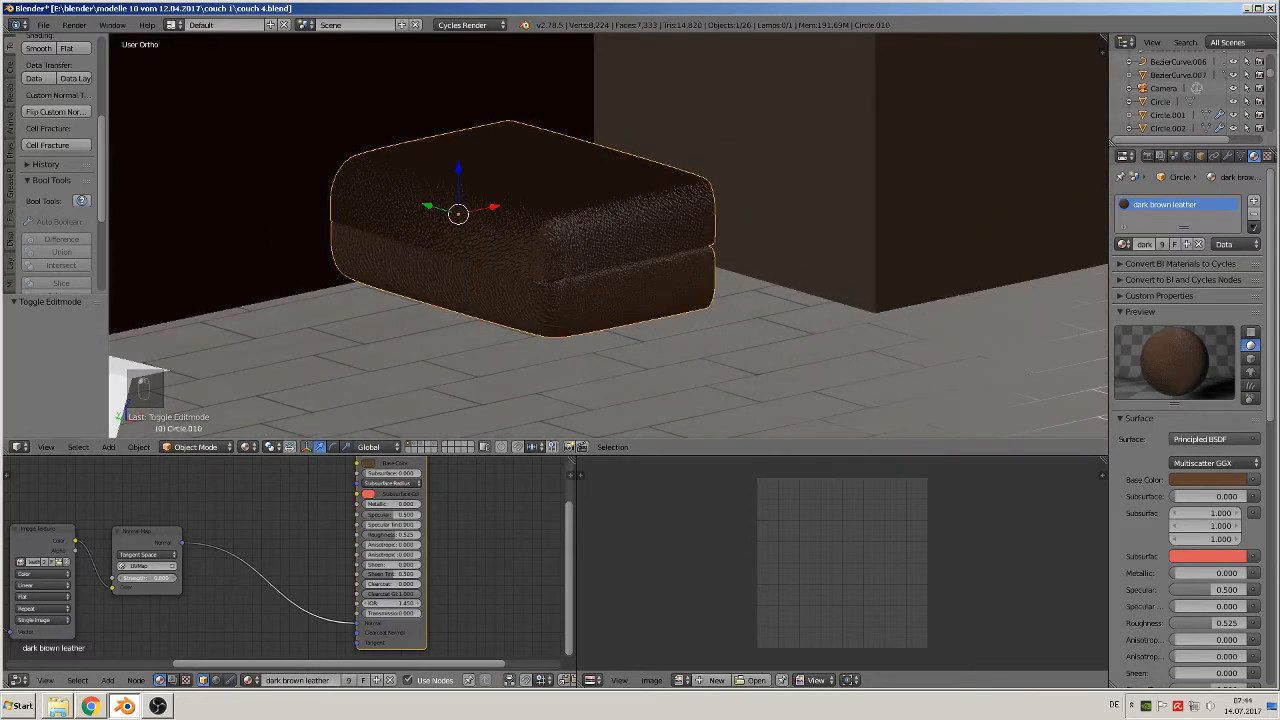
- Reduce the Normal Map strength of the dark brown leather to 0.200
click(121, 579)
click(121, 579)
click(121, 579)
click(121, 579)
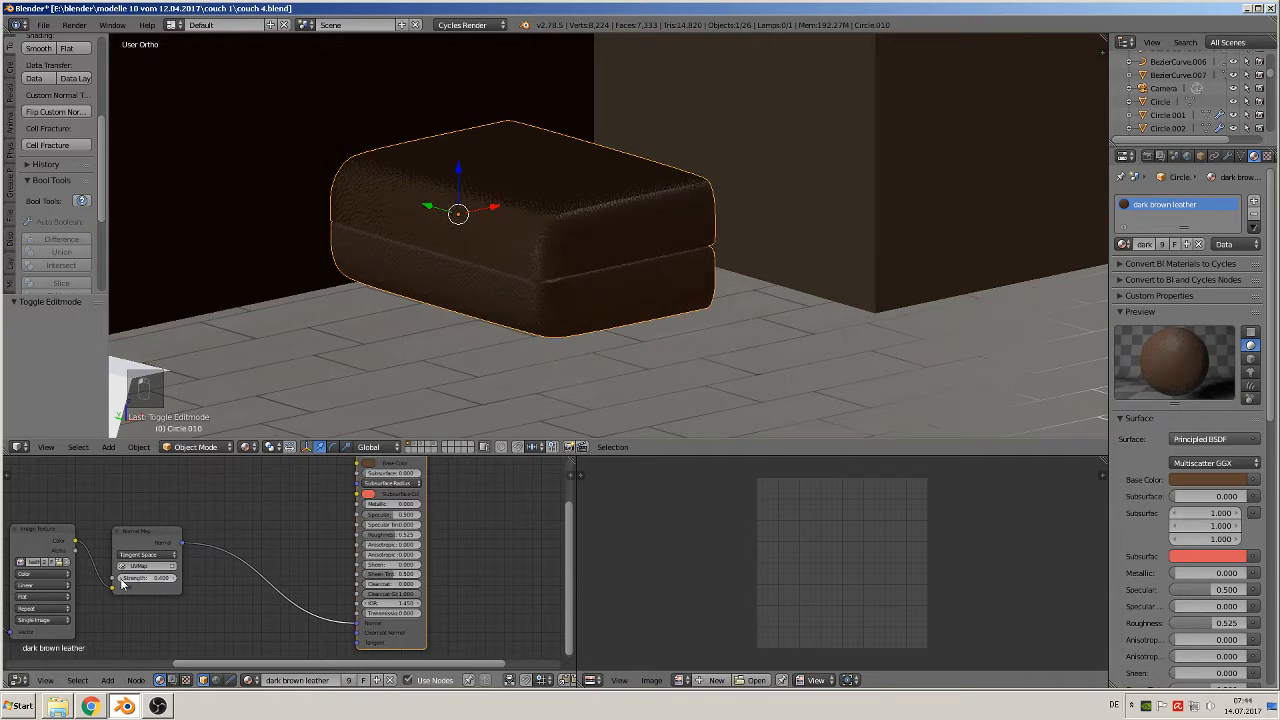
click(121, 582)
scroll(570, 292, up, 5)
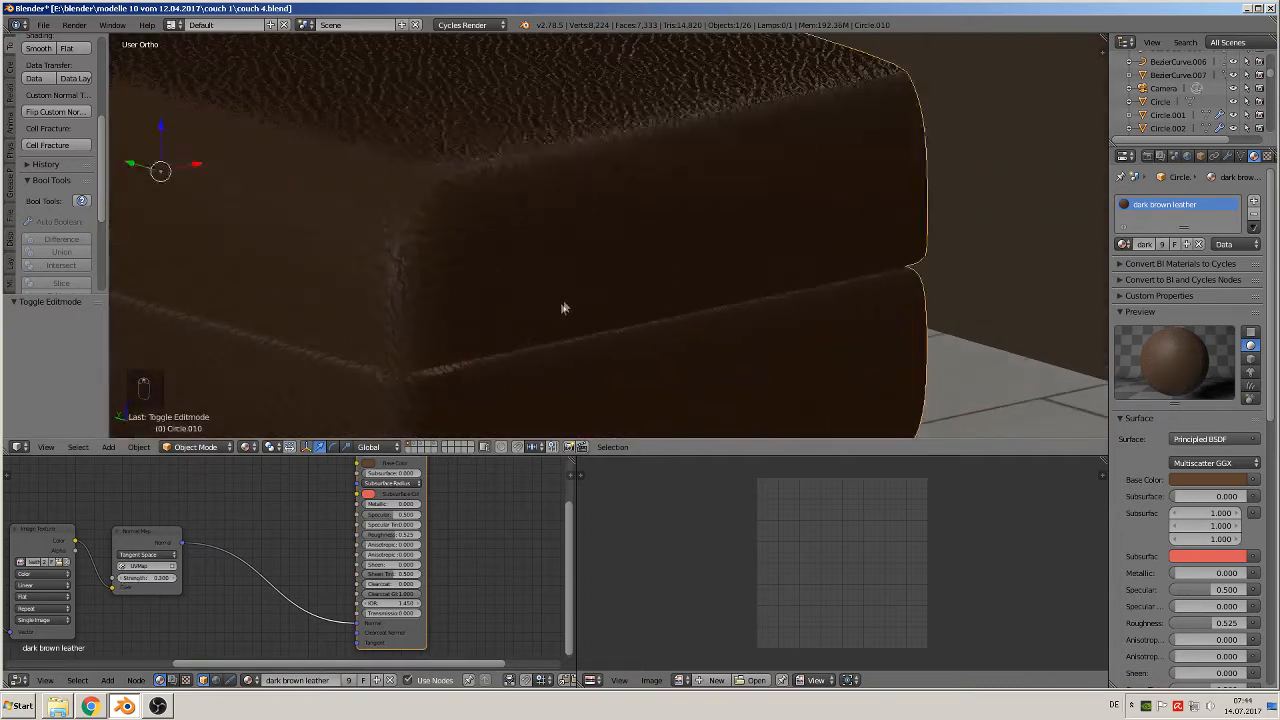
middle_drag(545, 320, 526, 340)
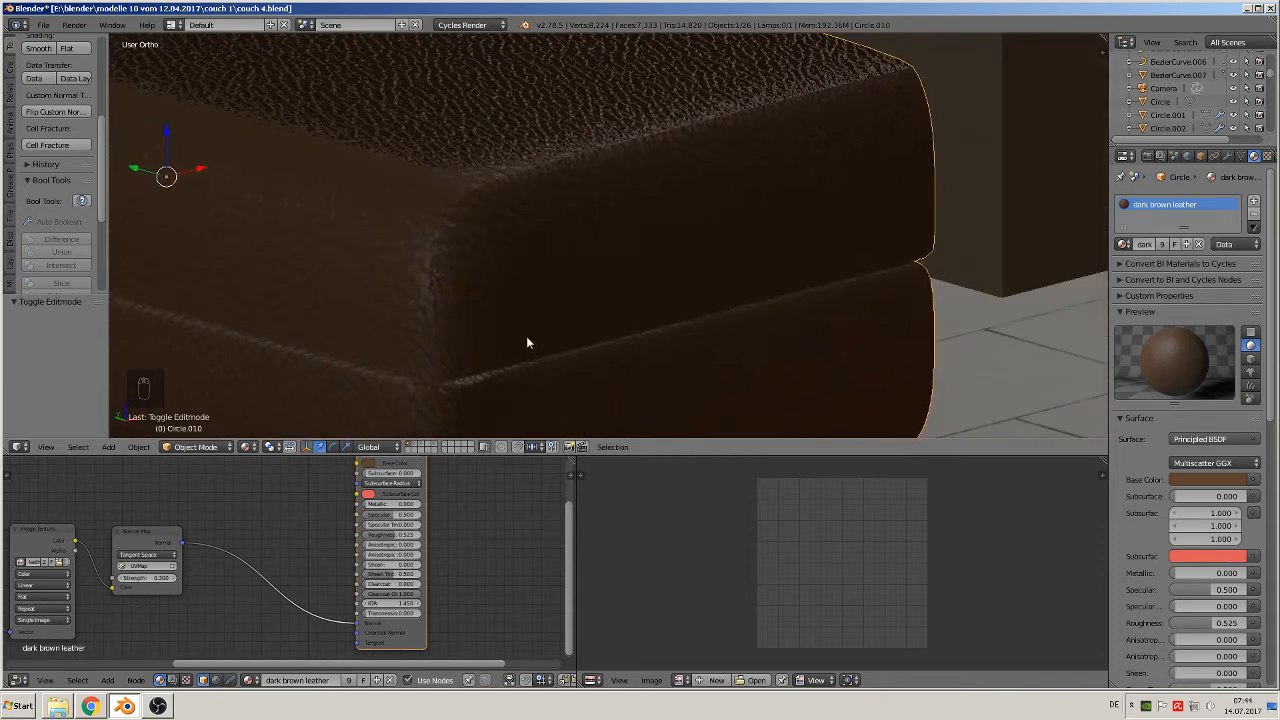
click(123, 581)
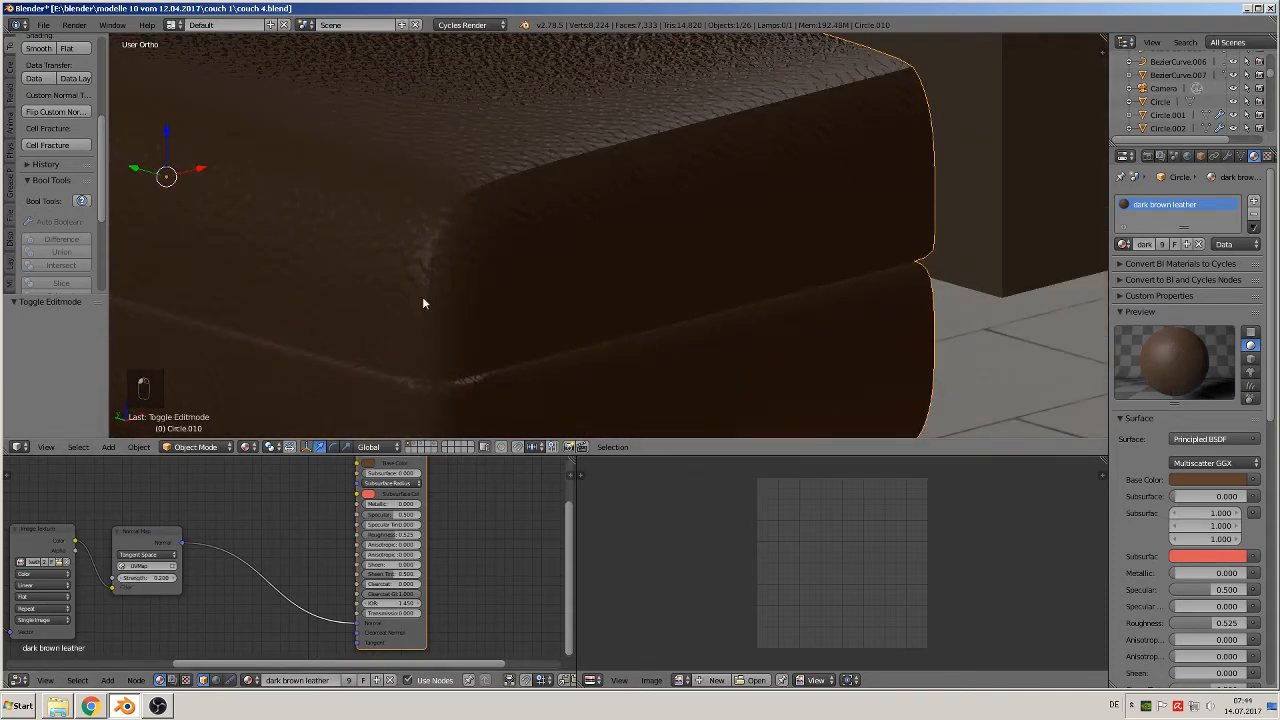
middle_drag(423, 300, 477, 293)
scroll(498, 275, down, 6)
scroll(455, 570, up, 1)
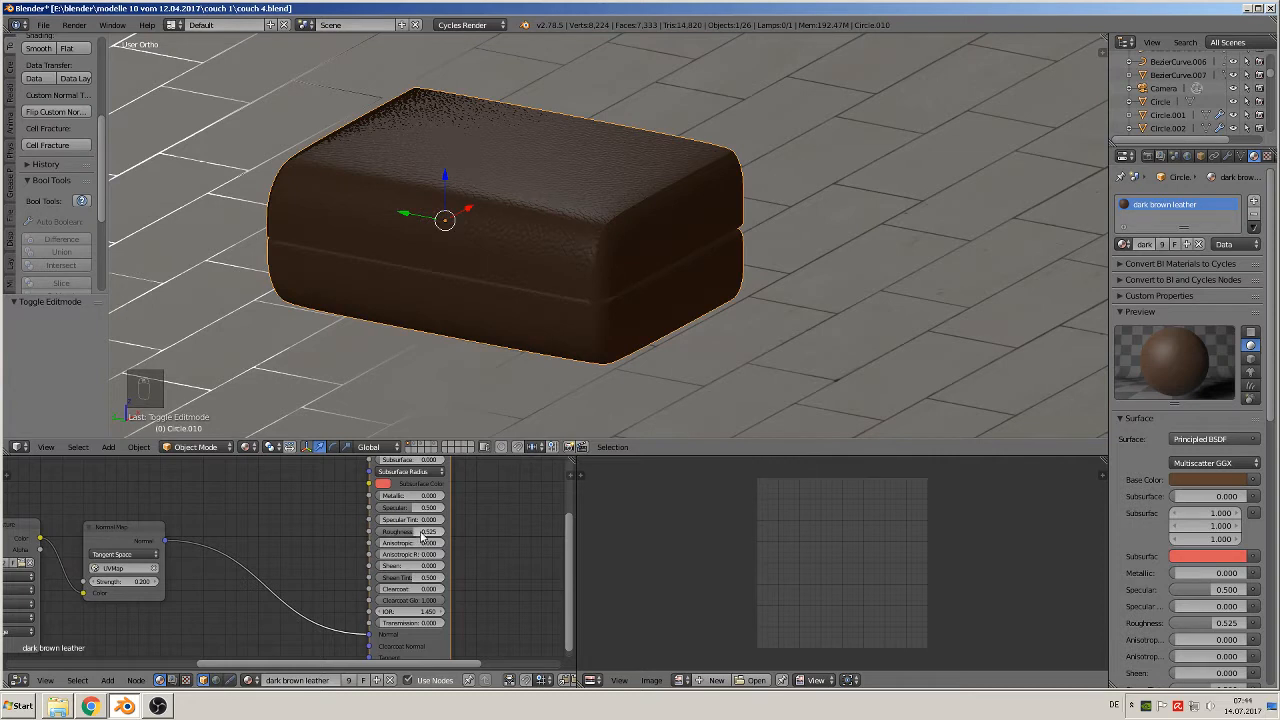
- Set the dark brown leather's Roughness to 0.633, Sheen Tint to 0.000 and Subsurface to 0.500
drag(427, 532, 437, 532)
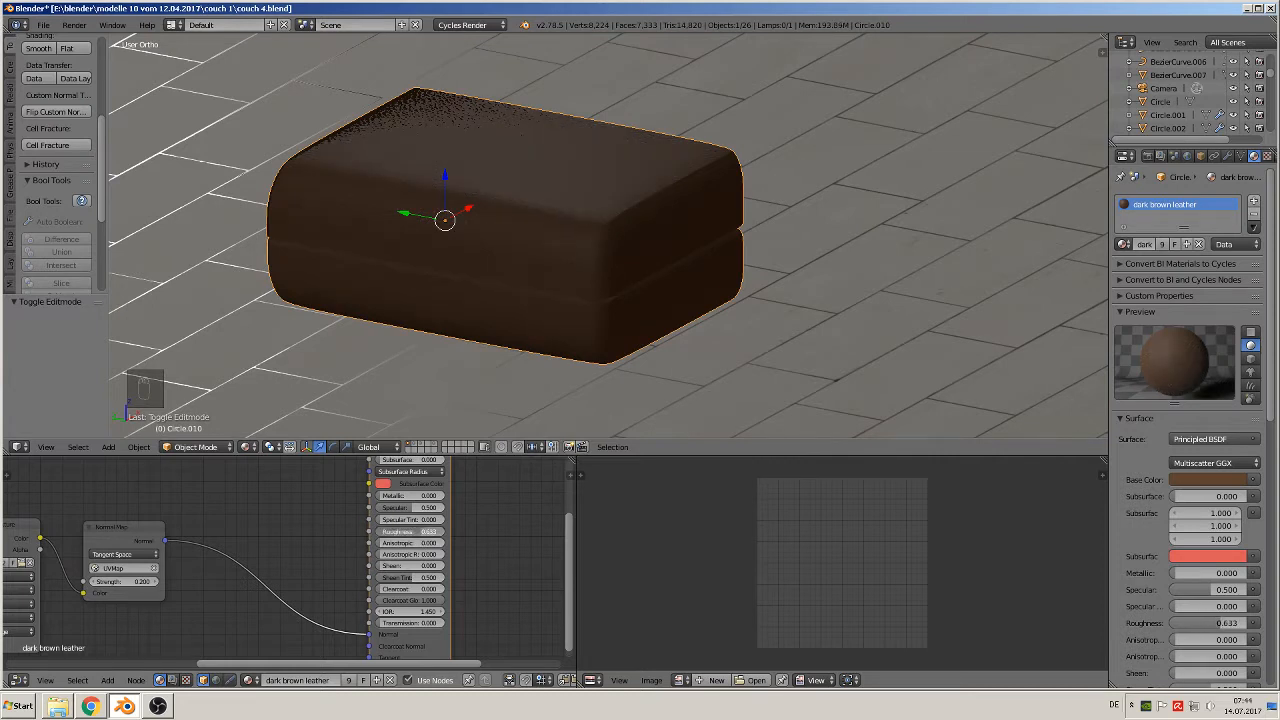
drag(437, 581, 390, 581)
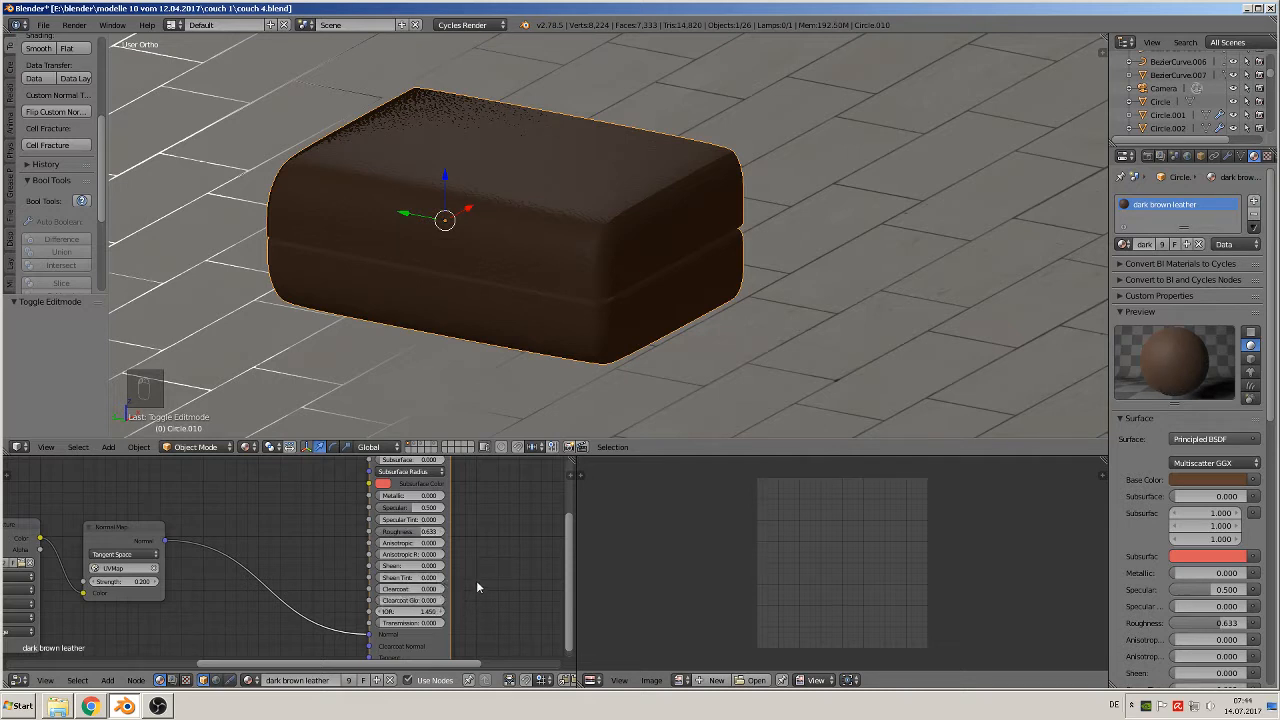
middle_drag(282, 541, 254, 578)
scroll(402, 535, down, 4)
scroll(377, 550, up, 4)
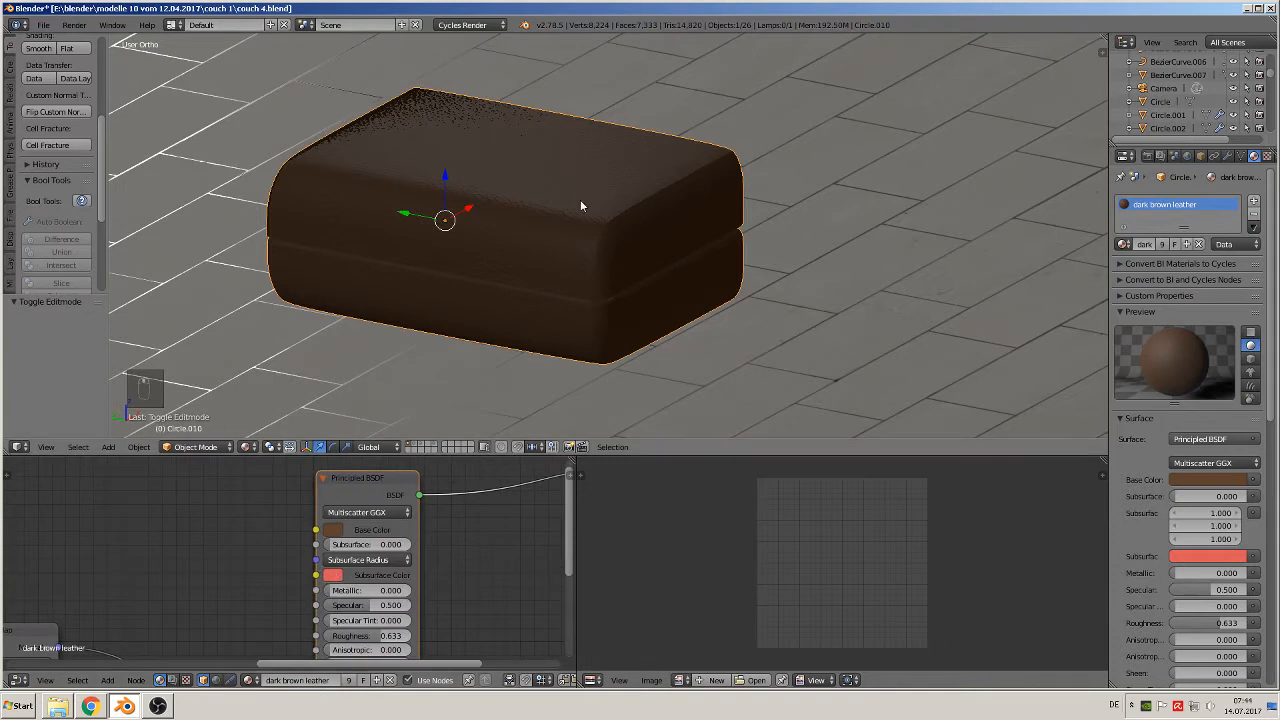
scroll(615, 295, up, 3)
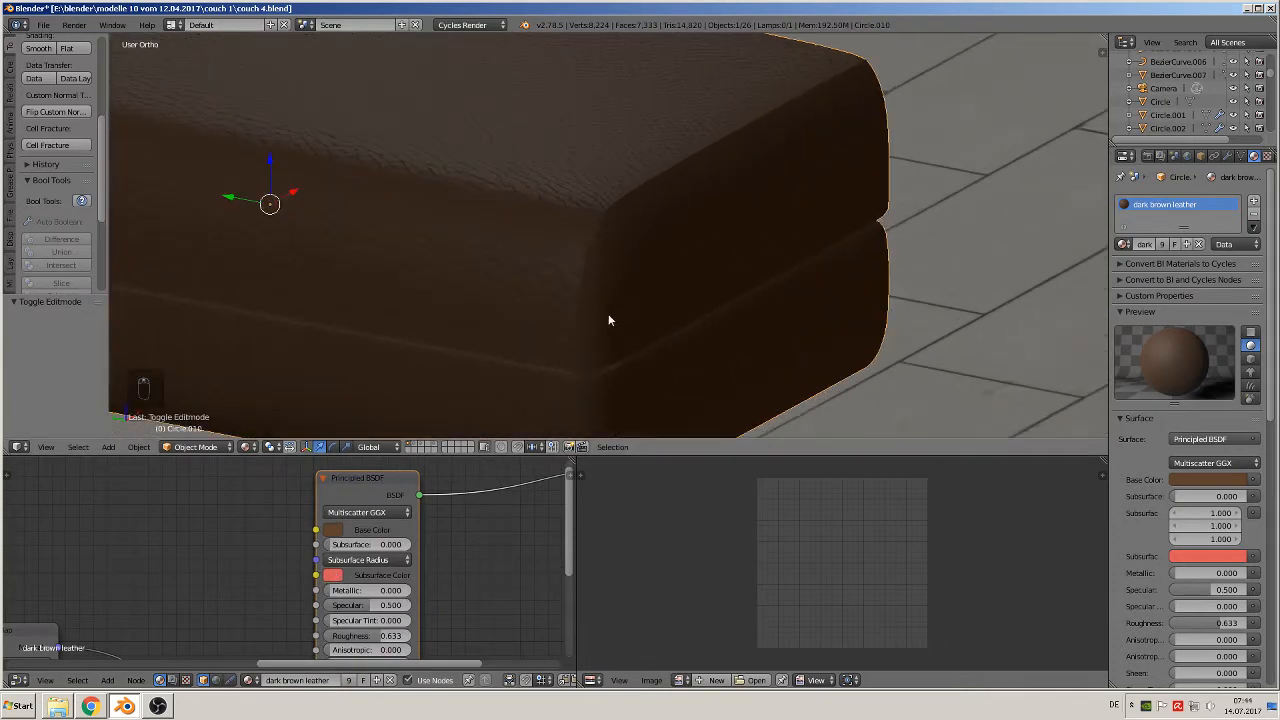
drag(346, 546, 389, 546)
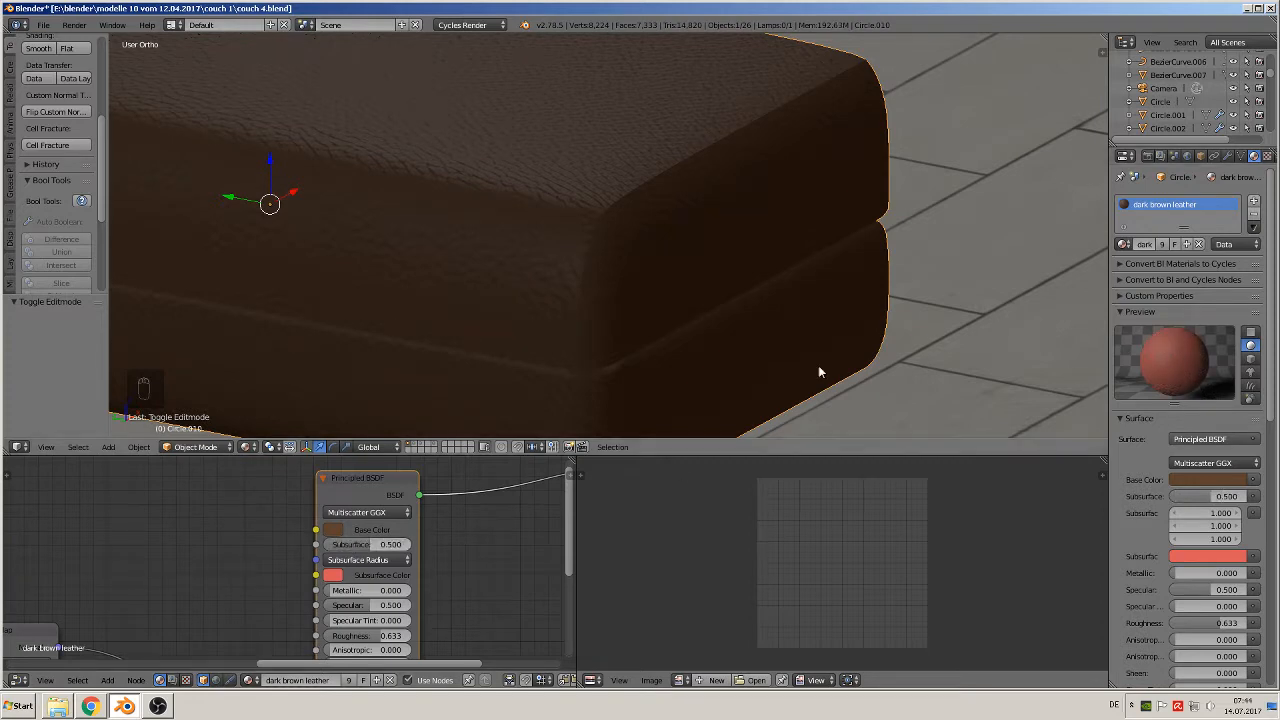
- Darken the leather's Subsurface Color to a deep dark red while previewing in Rendered shading, then return to Material shading
click(245, 446)
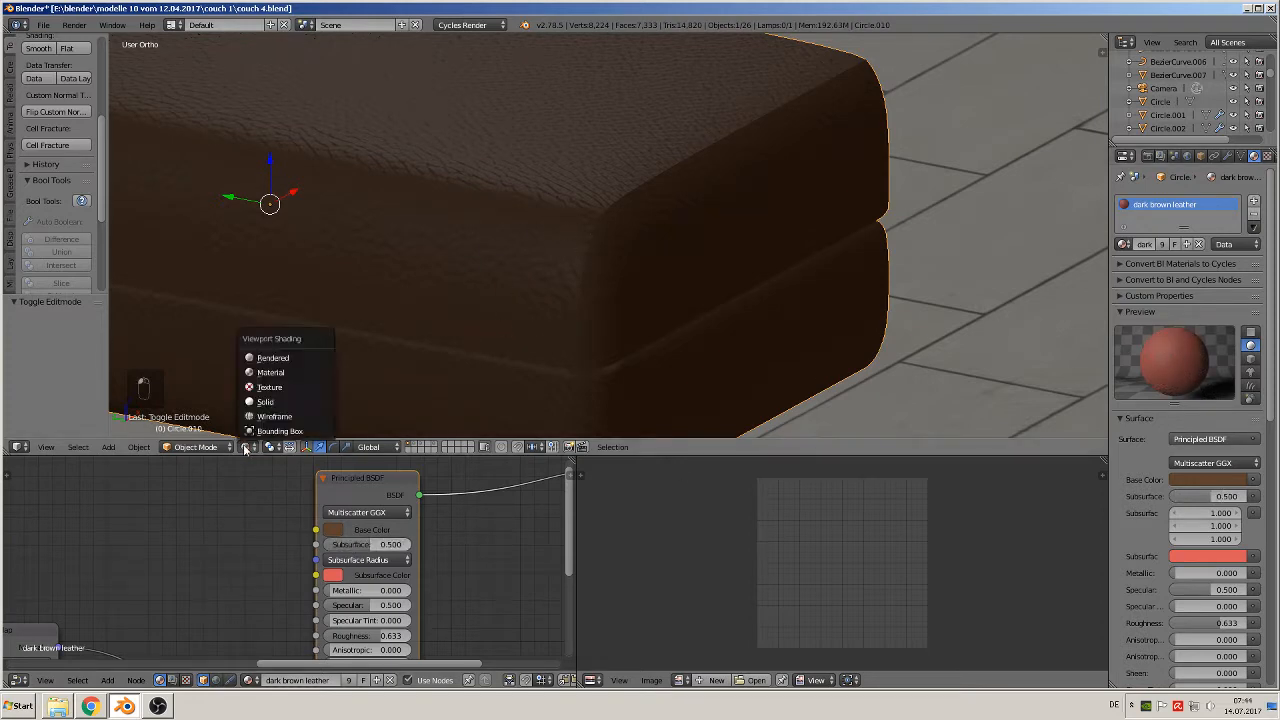
click(275, 360)
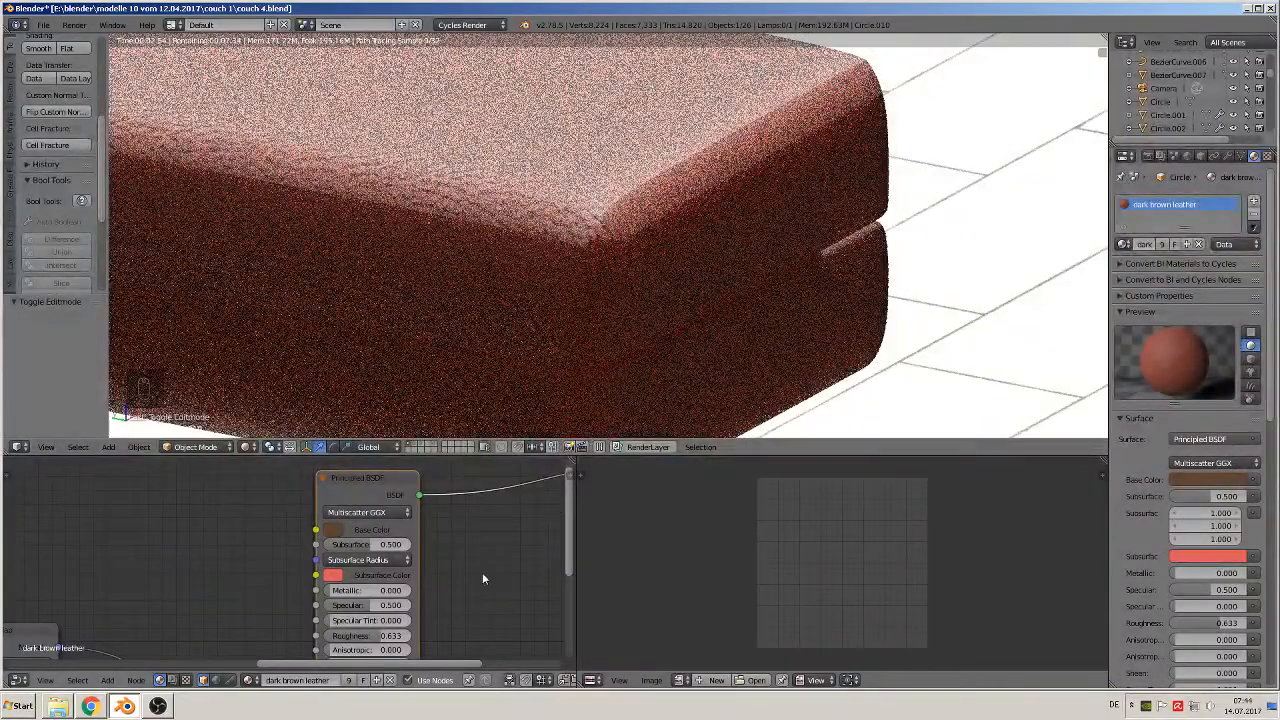
click(334, 576)
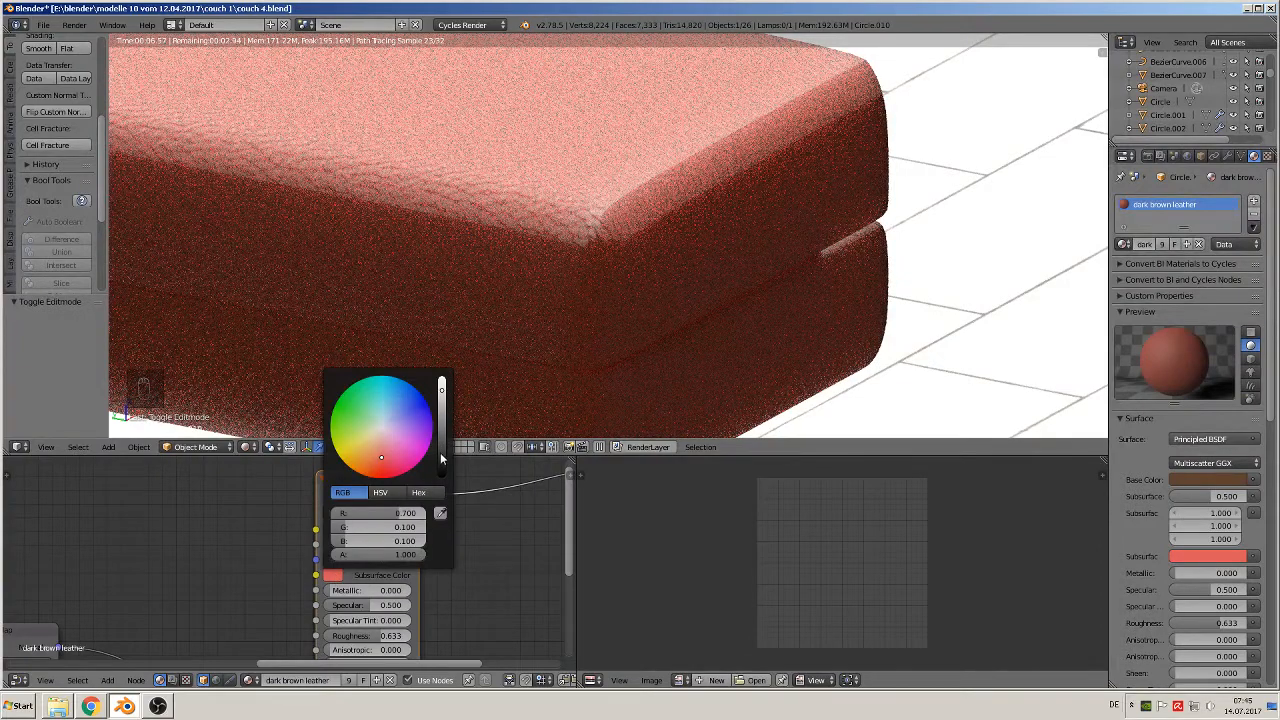
click(441, 452)
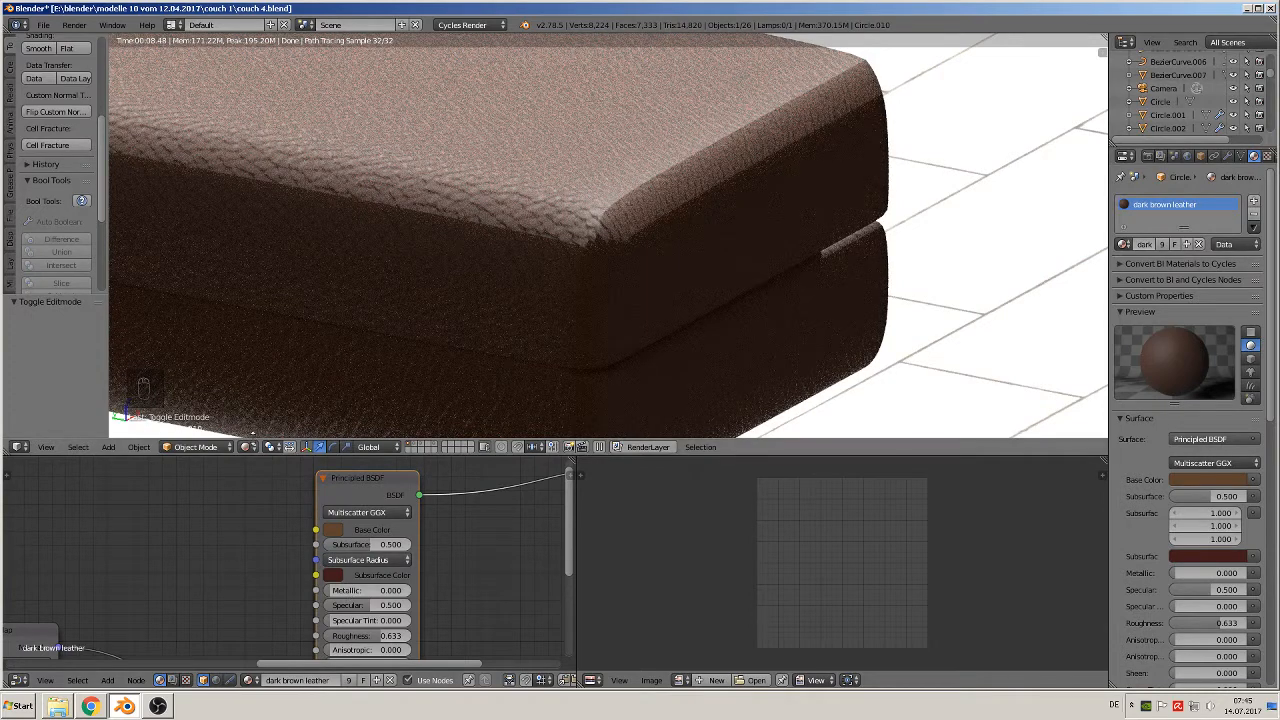
click(248, 447)
click(270, 372)
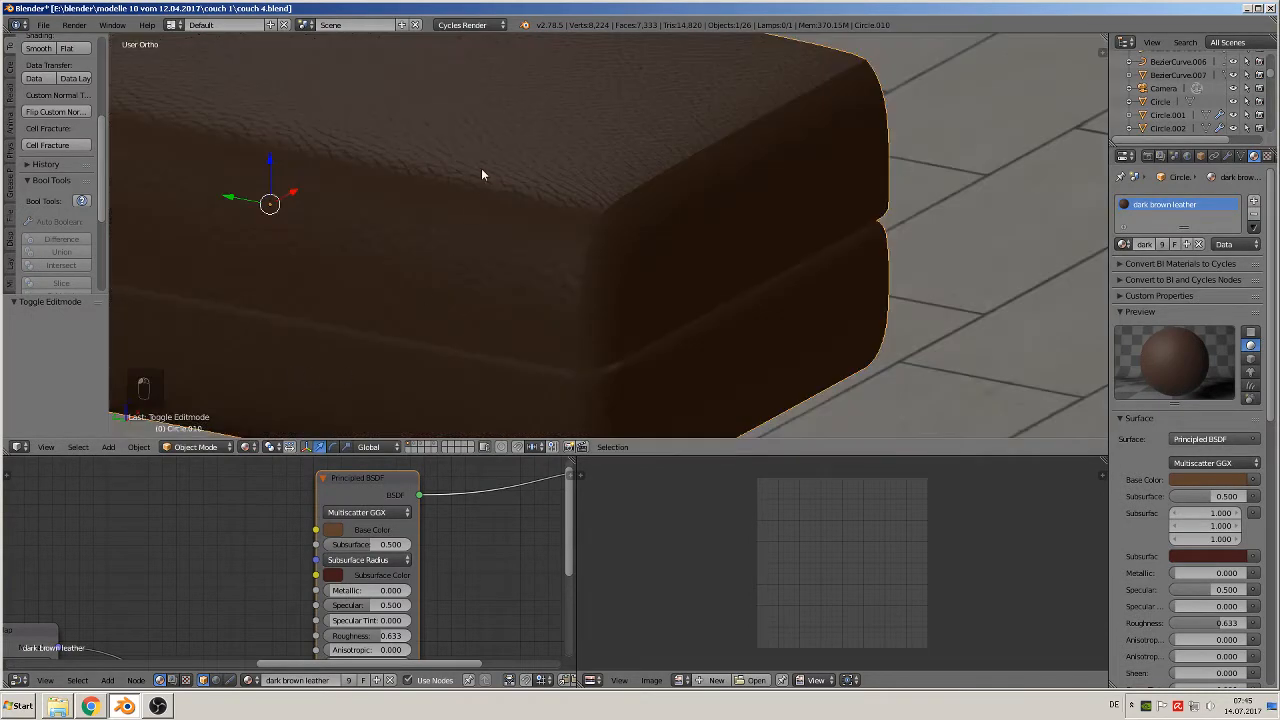
- Set the leather texture's Mapping scale to 0.2 in both X and Y
scroll(310, 572, down, 2)
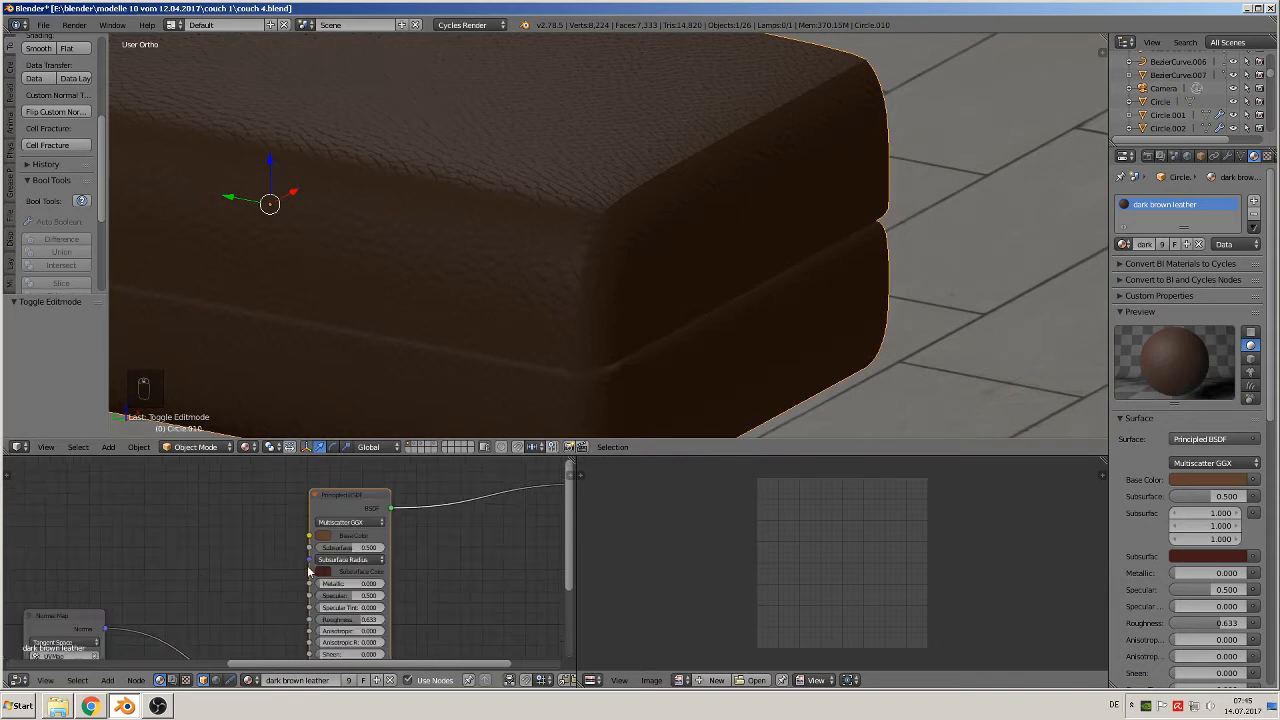
middle_drag(204, 581, 535, 477)
middle_drag(328, 512, 610, 546)
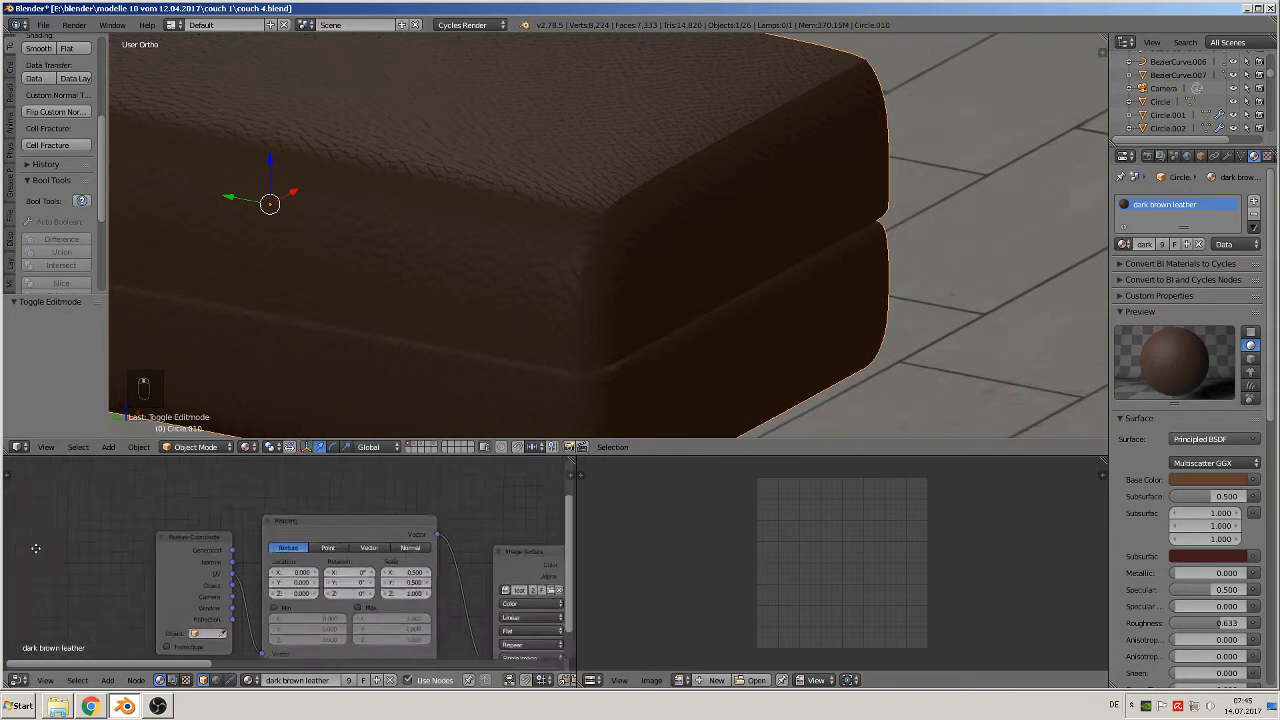
scroll(209, 578, up, 1)
scroll(209, 578, up, 1)
click(479, 570)
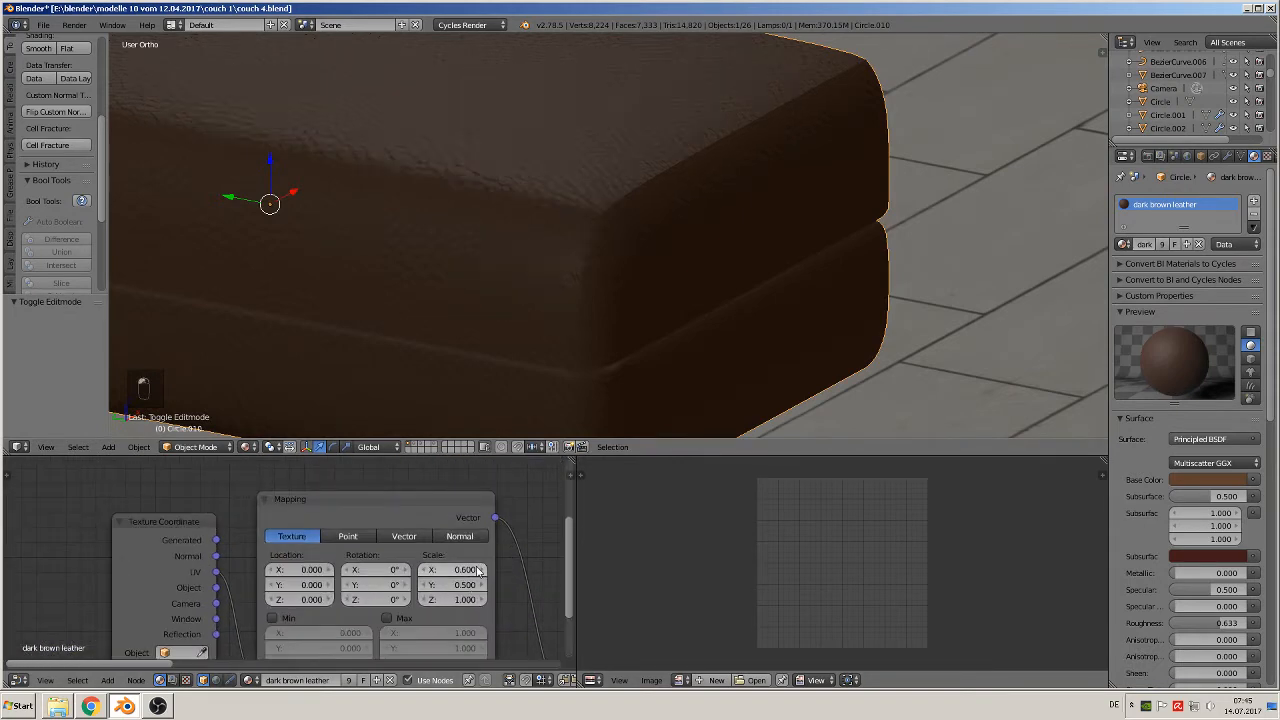
click(424, 570)
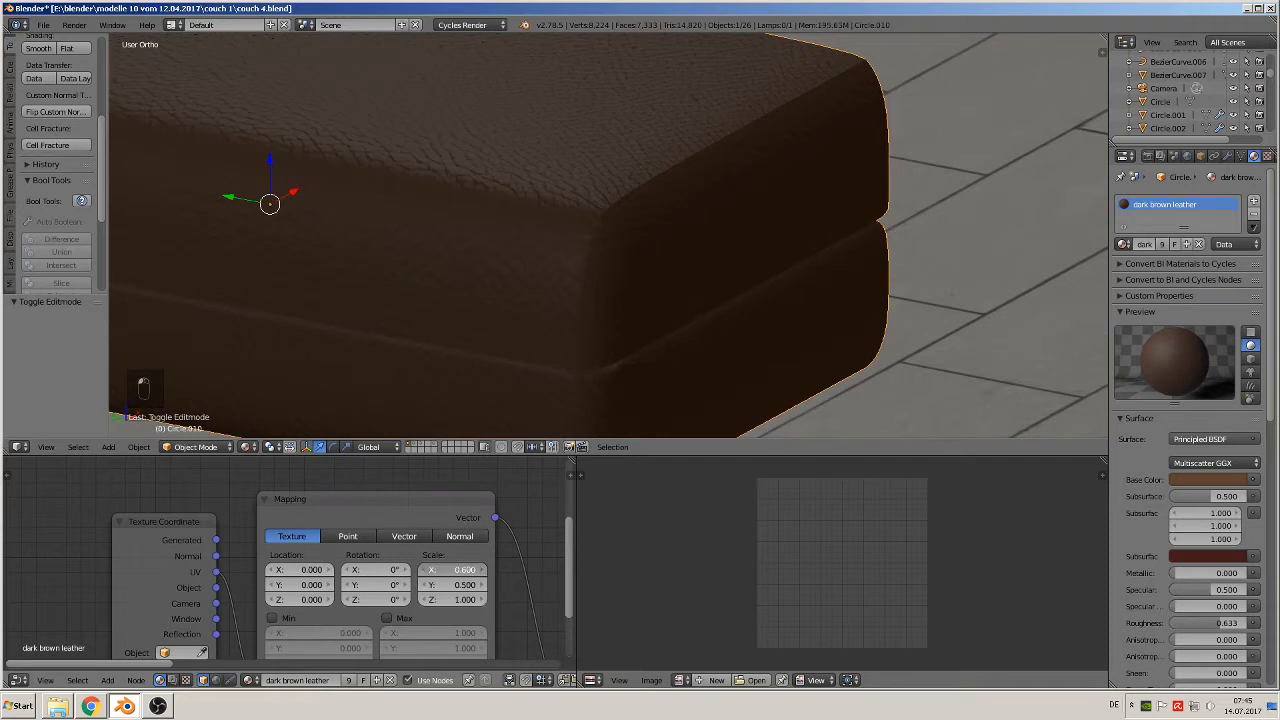
click(424, 570)
click(438, 569)
text(0.2)
key(Tab)
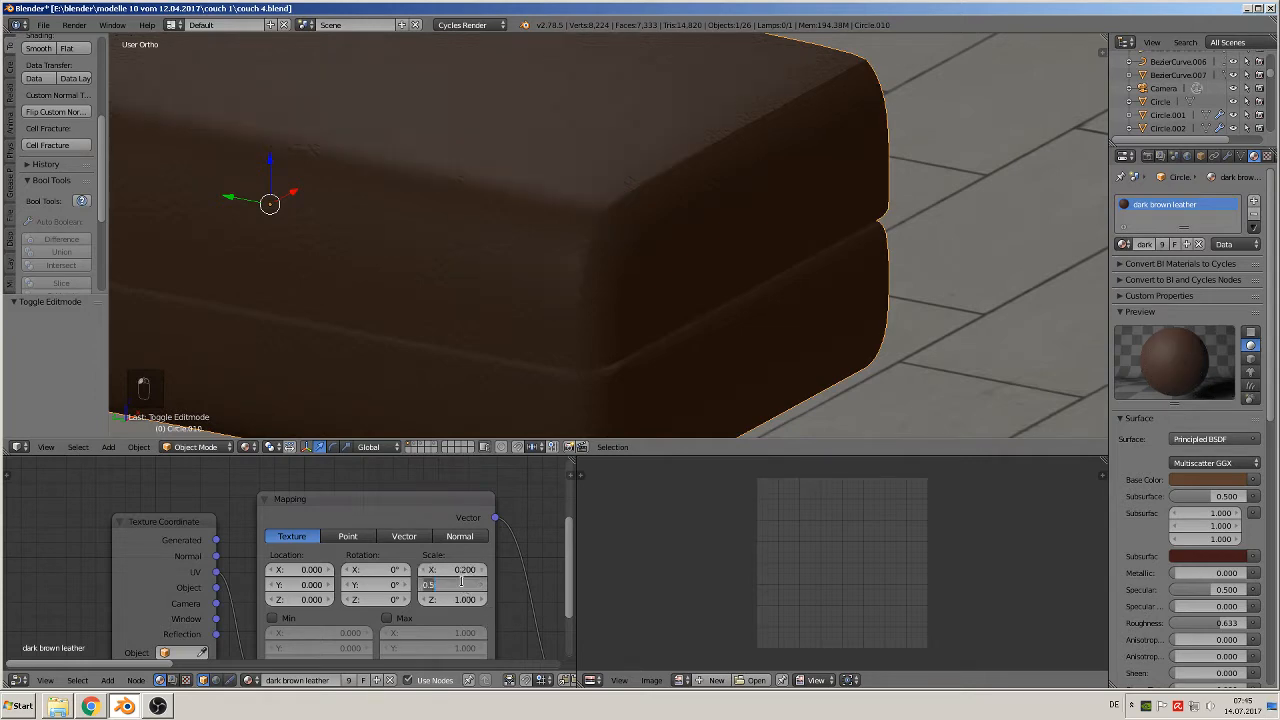
text(0.2)
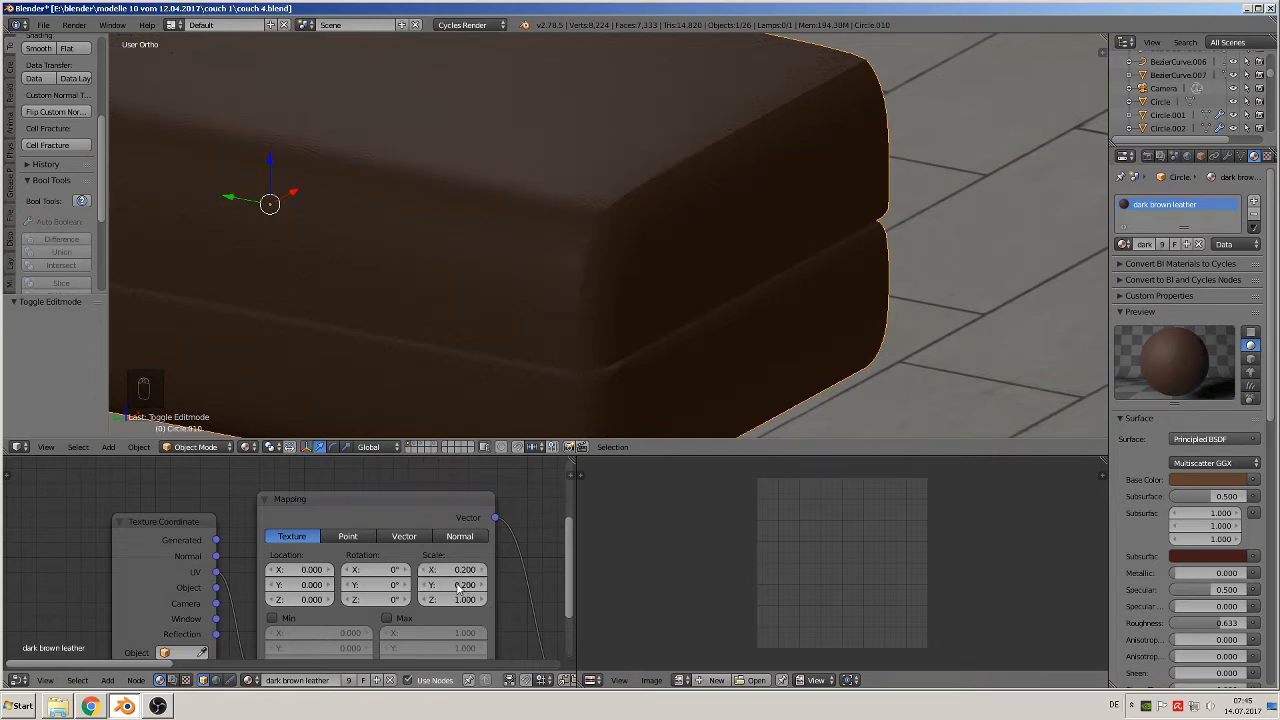
key(Return)
- Examine the square cushion's finer leather grain from several angles and compare it with the curved seat cushion and reference image
scroll(578, 218, up, 6)
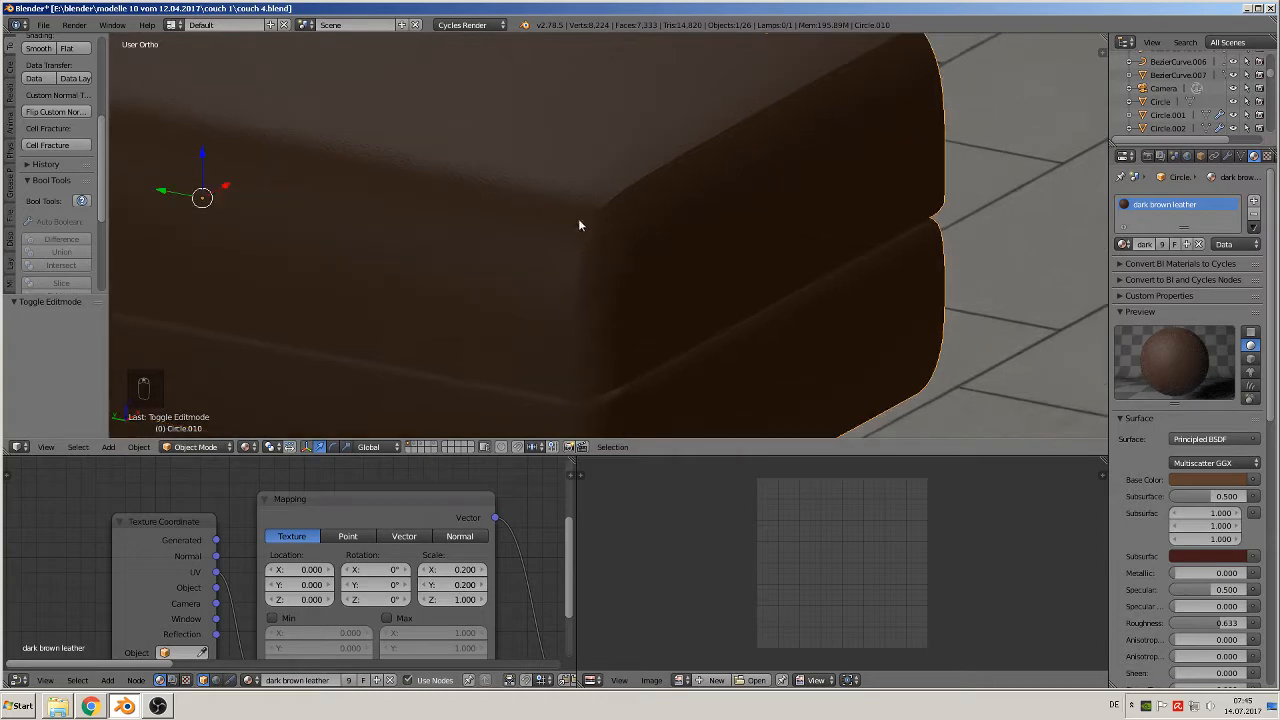
scroll(604, 293, down, 7)
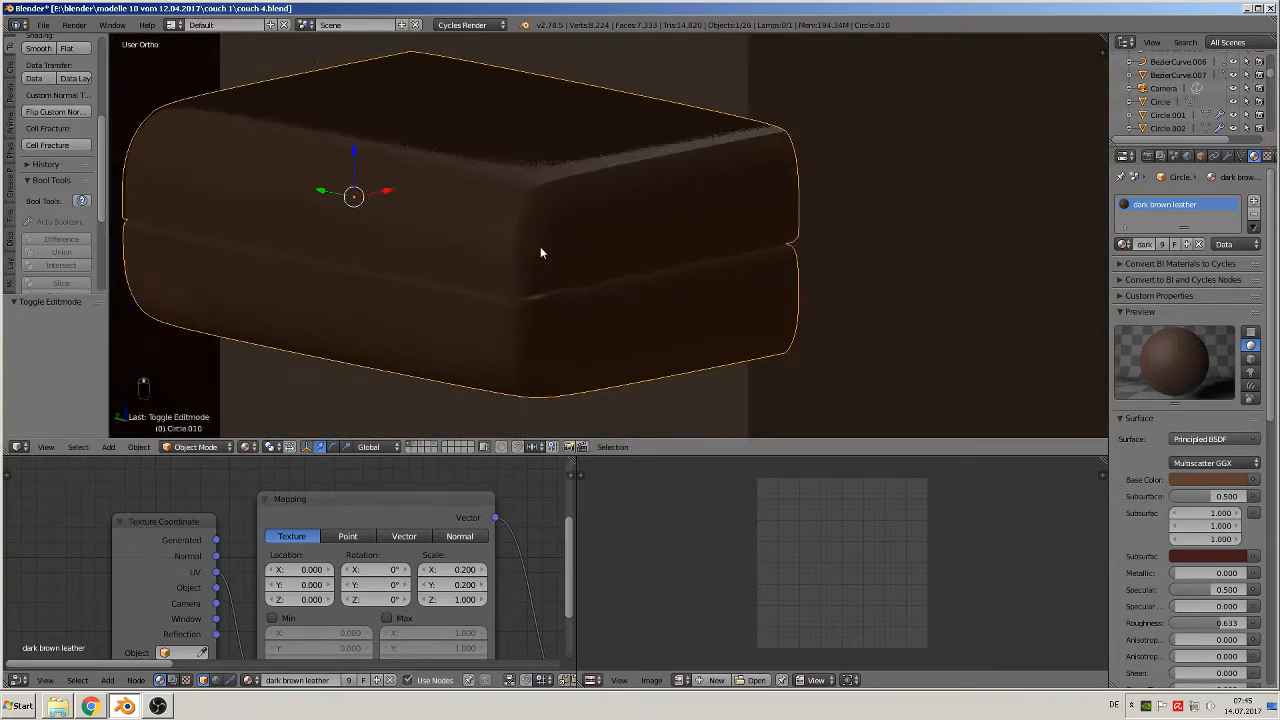
middle_drag(540, 249, 534, 208)
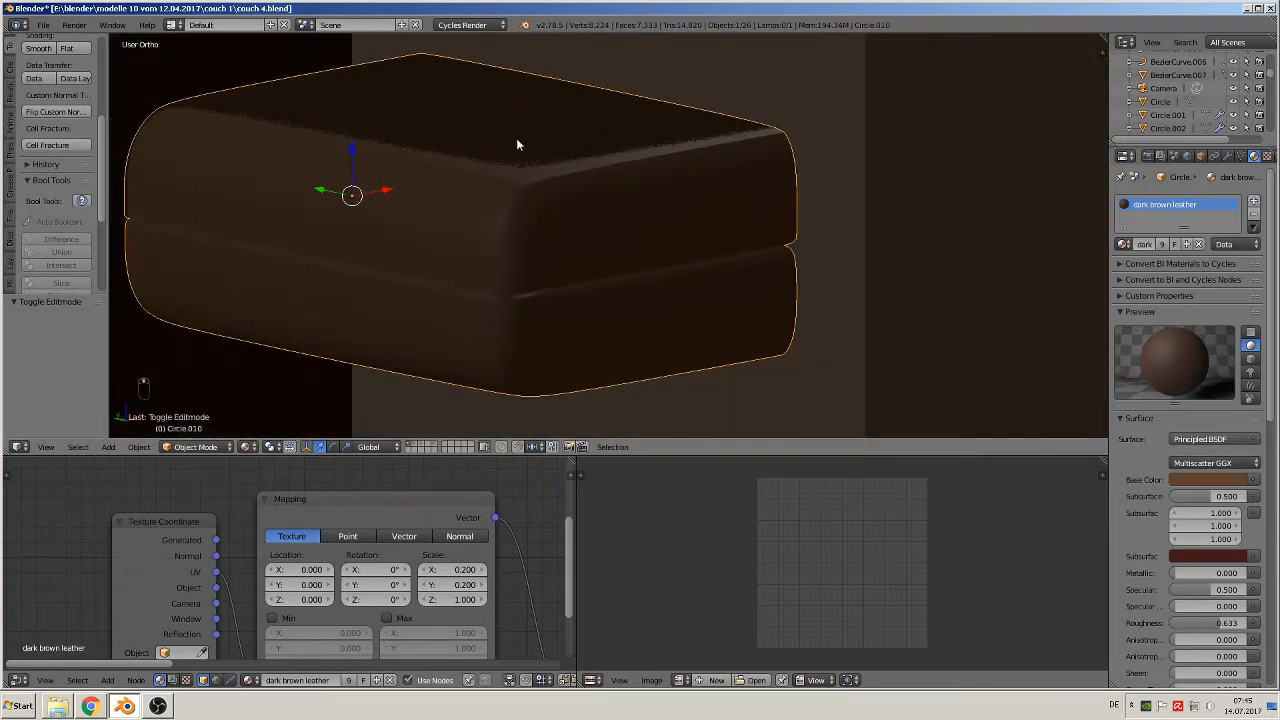
scroll(532, 303, up, 2)
scroll(536, 310, down, 5)
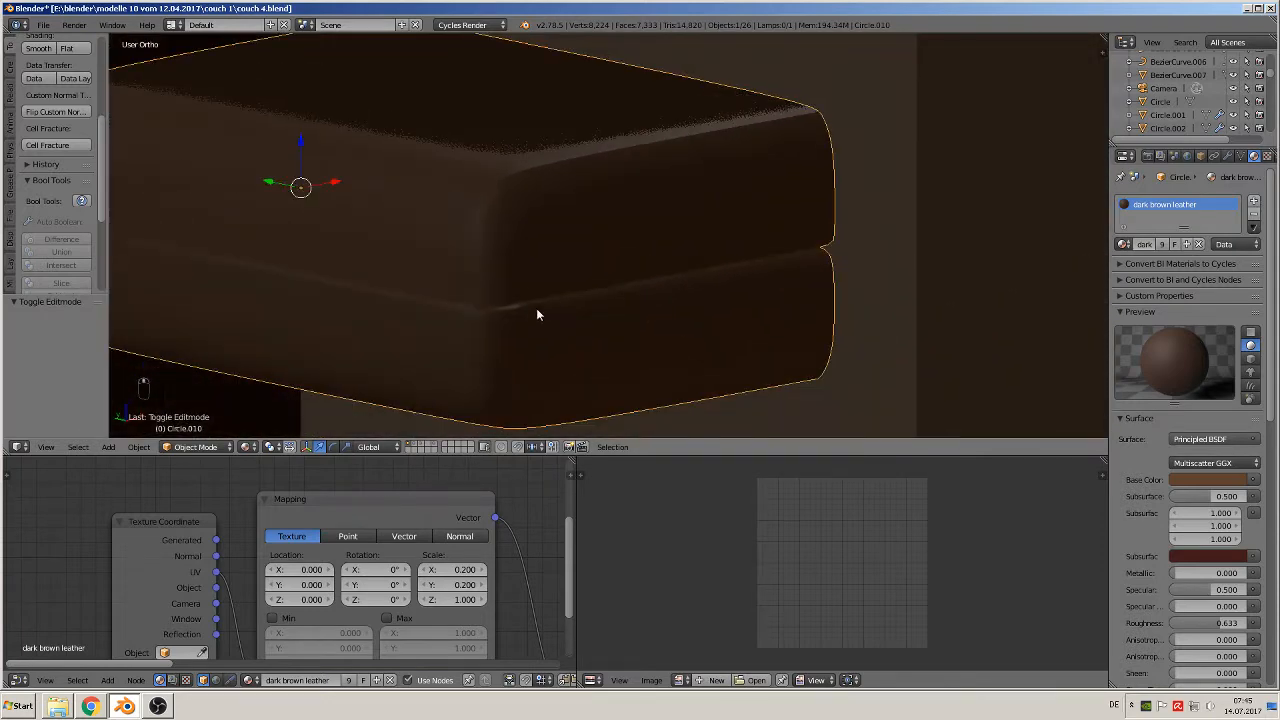
key(KP_1)
middle_drag(541, 328, 586, 346)
scroll(570, 341, down, 7)
scroll(520, 332, up, 2)
shift+middle_drag(493, 312, 714, 252)
scroll(560, 273, up, 3)
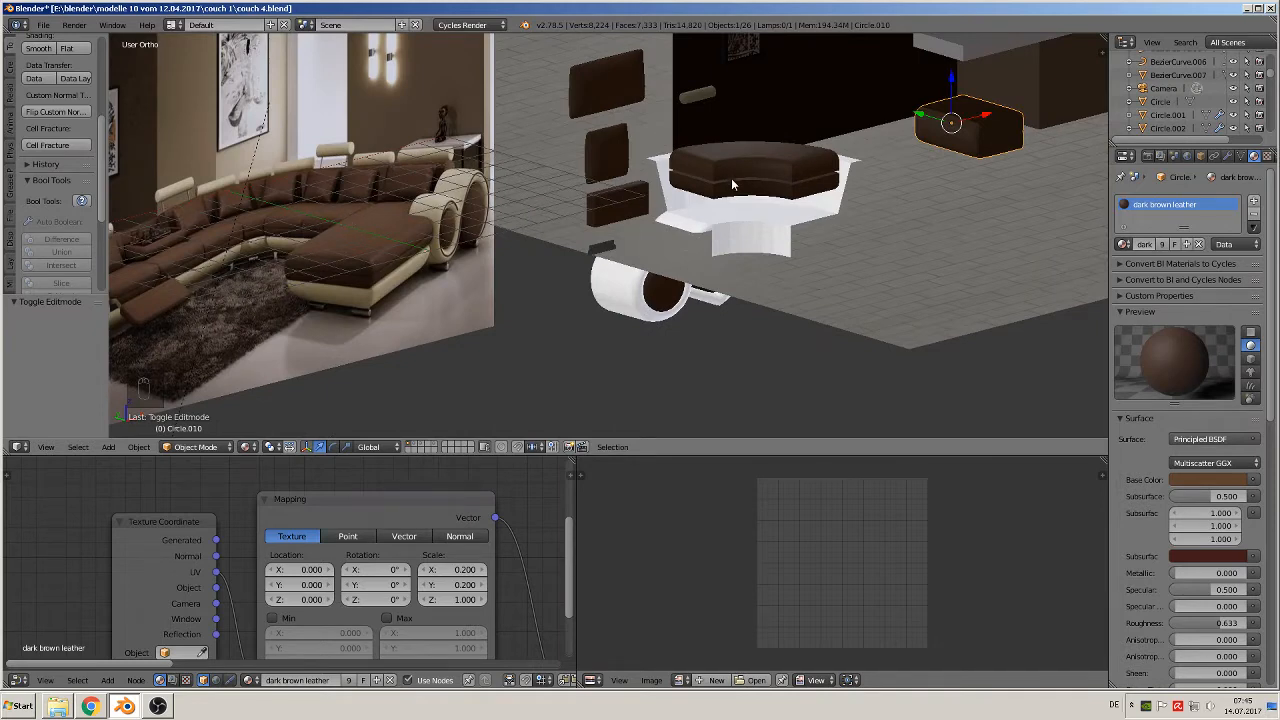
scroll(733, 185, up, 5)
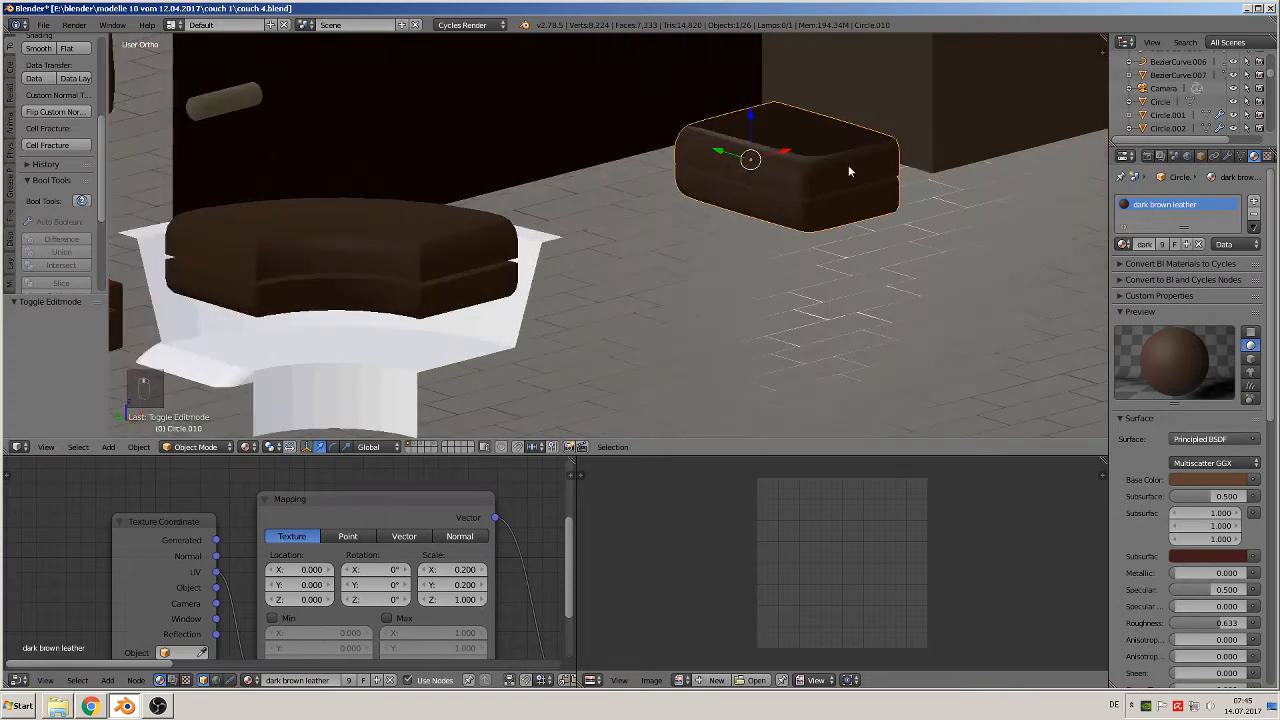
- Move the lower half of the curved seat cushion up 0.046 along Z to narrow the gap to the upper half
scroll(680, 277, up, 4)
right_click(677, 192)
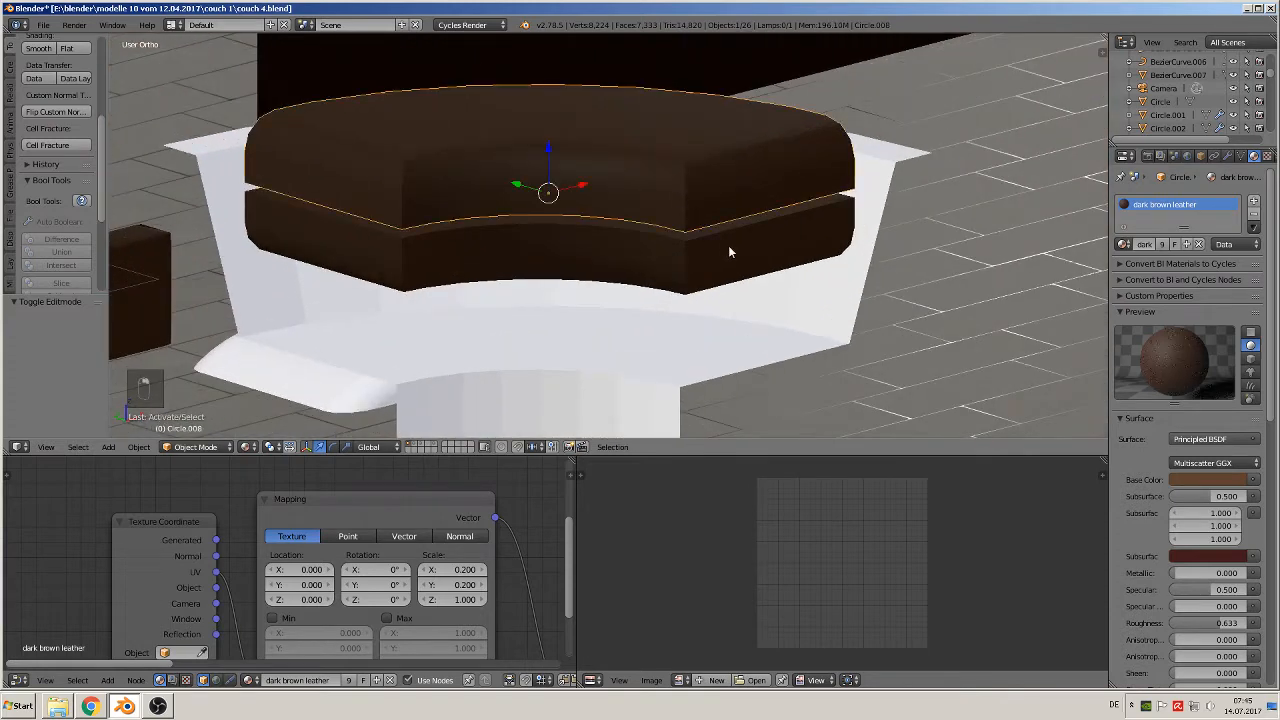
scroll(742, 272, up, 2)
scroll(742, 279, up, 2)
shift+right_click(678, 293)
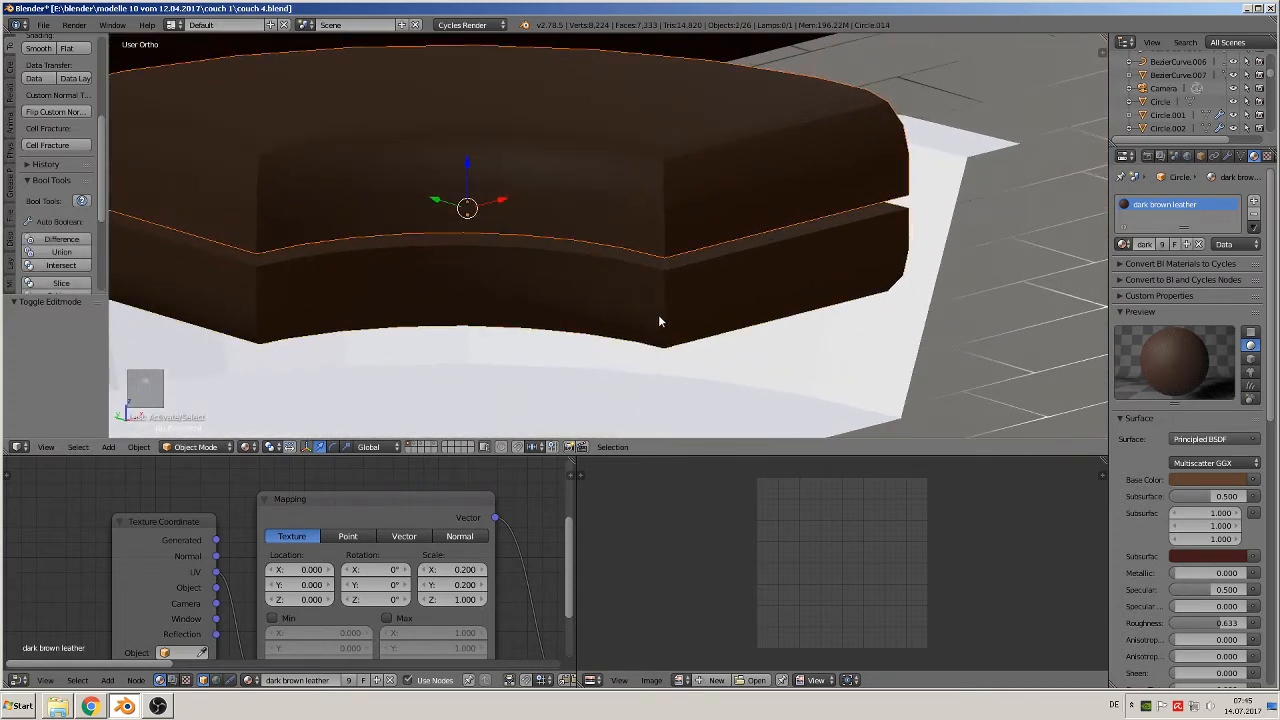
right_click(676, 303)
right_click(676, 303)
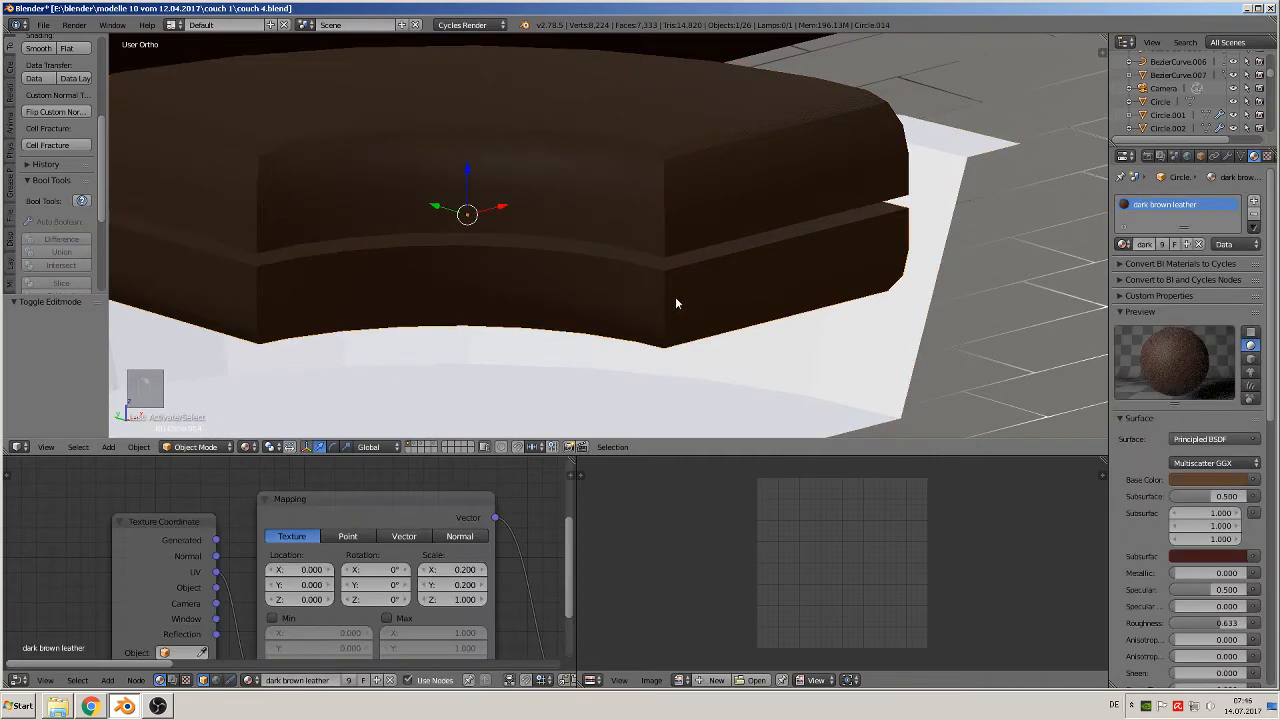
middle_drag(676, 303, 460, 170)
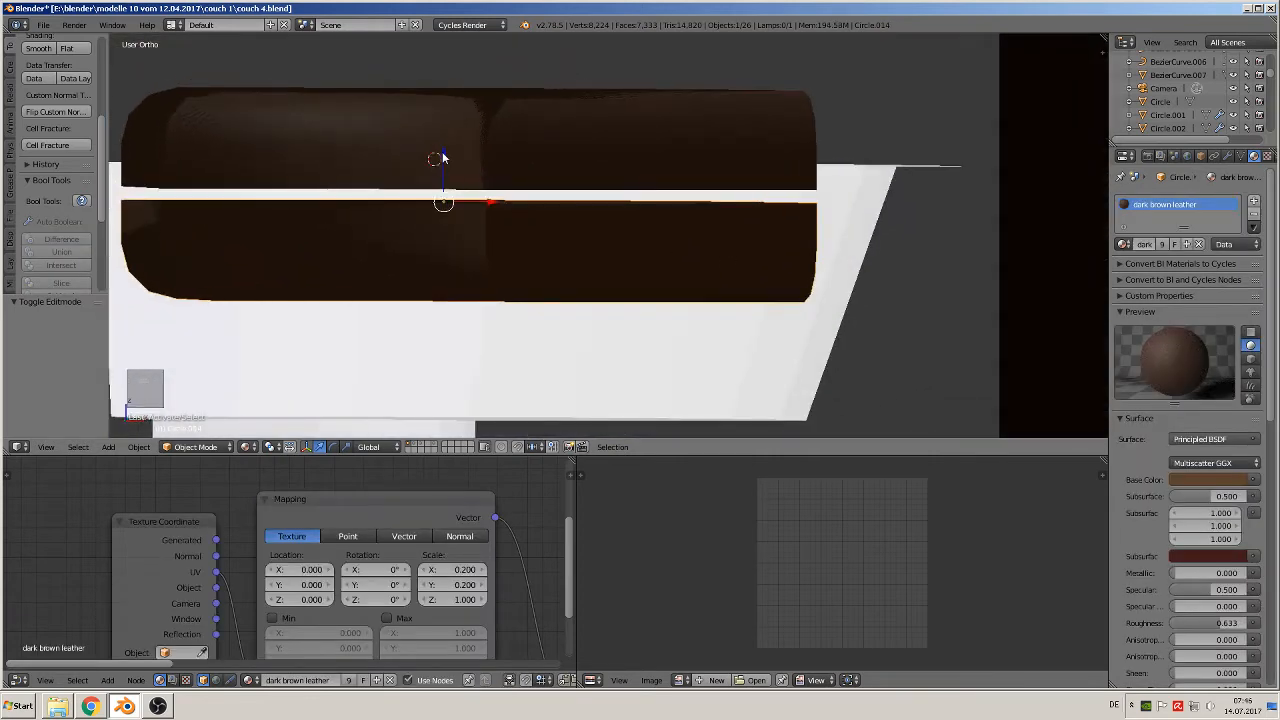
mouse_move(443, 158)
mouse_down()
mouse_move(445, 139)
mouse_move(455, 155)
mouse_up()
- Join the upper and lower halves of the curved seat cushion into one object
shift+right_click(389, 136)
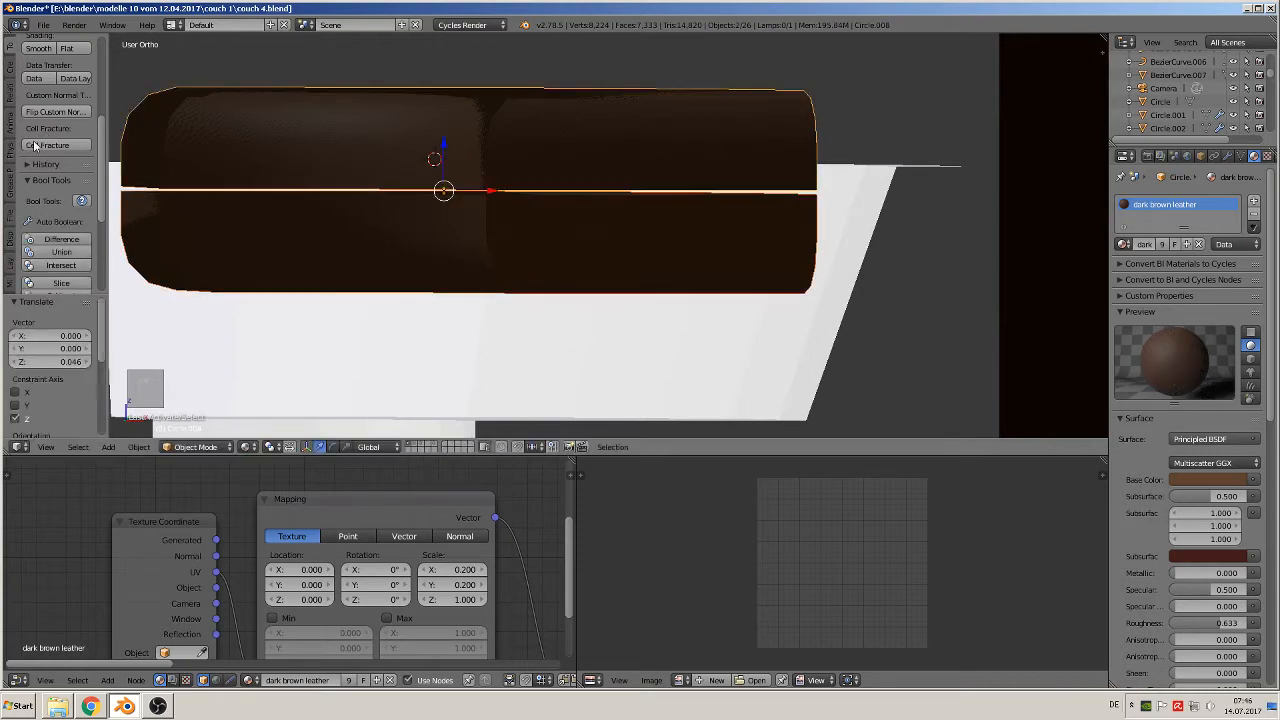
scroll(40, 150, up, 4)
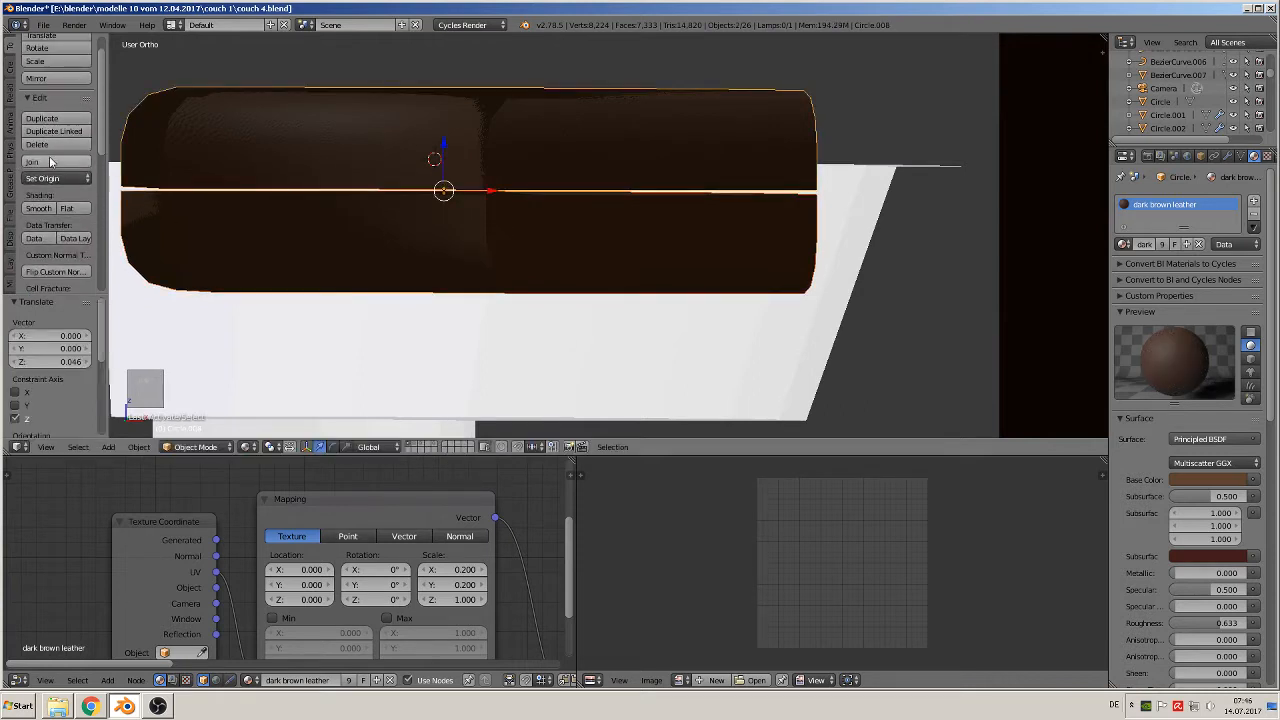
click(33, 161)
- Enter mesh editing on the curved cushion and select the lower half's open rim edges all around the seam
middle_drag(440, 190, 483, 253)
scroll(488, 254, up, 3)
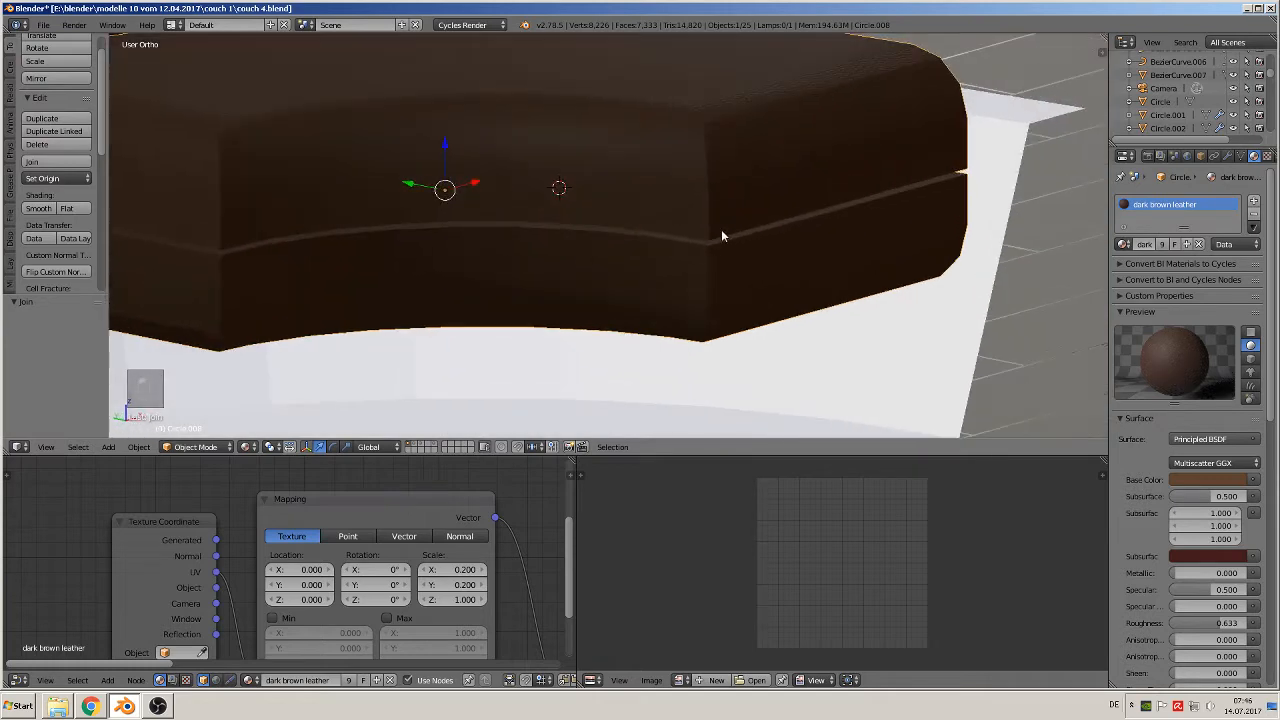
key(Tab)
alt+right_click(725, 249)
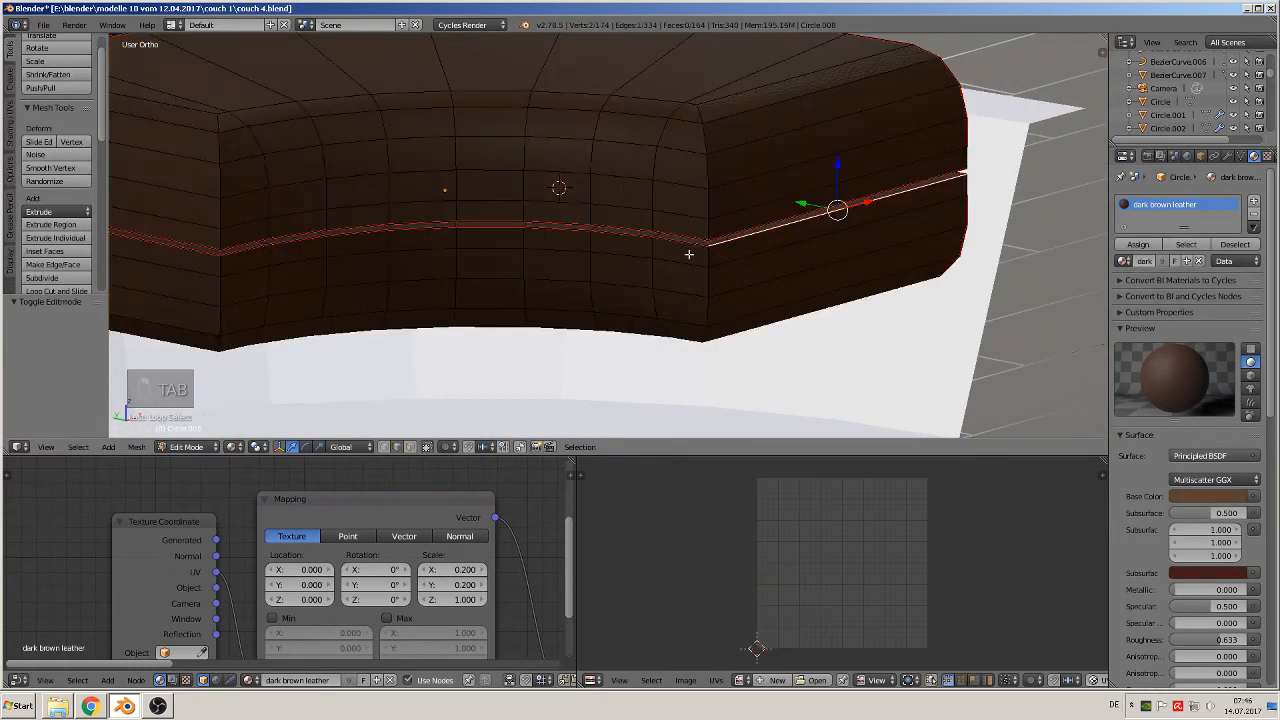
alt+right_click(680, 243)
alt+shift+right_click(200, 256)
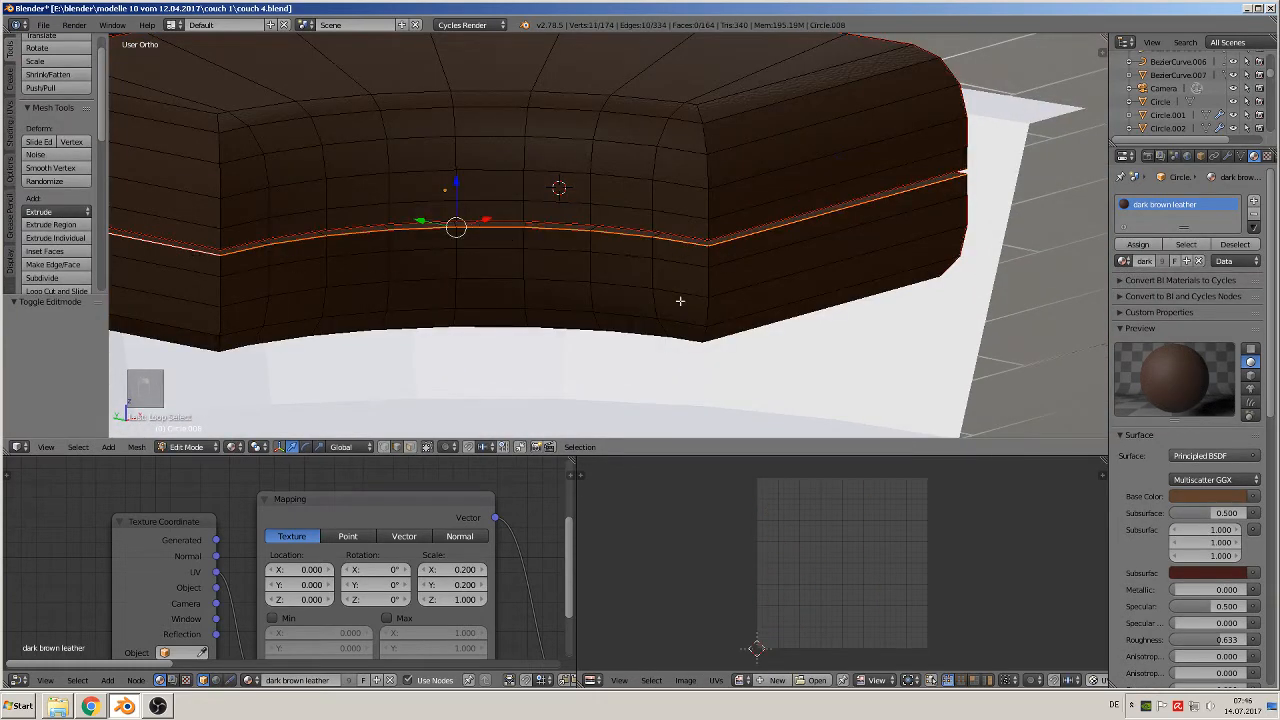
middle_drag(680, 300, 720, 366)
alt+shift+right_click(637, 354)
scroll(720, 366, up, 1)
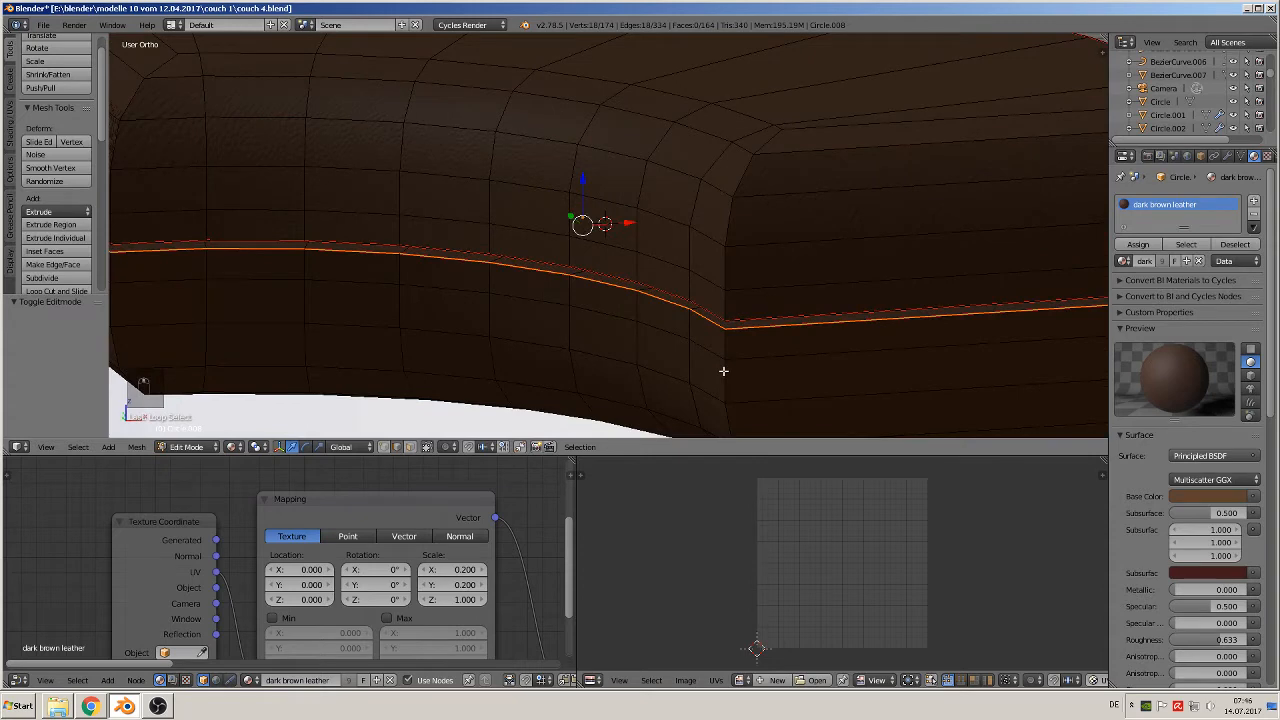
- Extrude the lower rim in place and scale the new edges inward to 0.958
key(e)
right_click(723, 371)
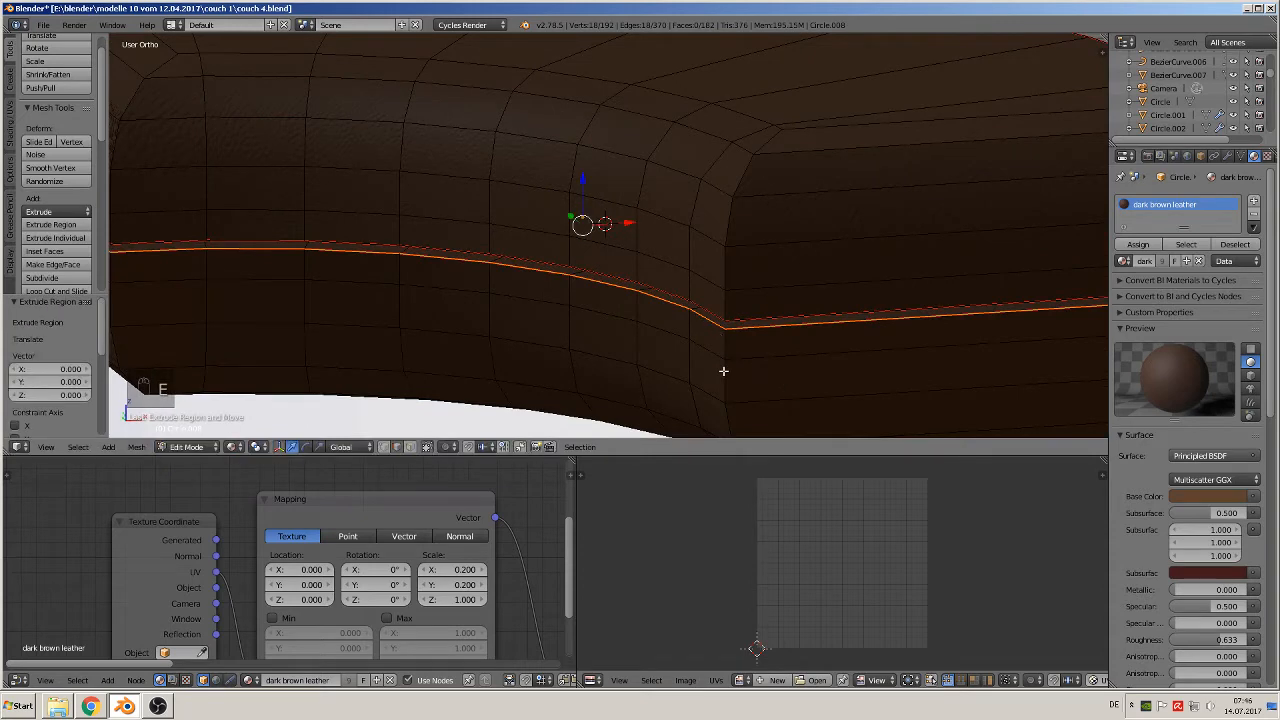
key(s)
click(722, 360)
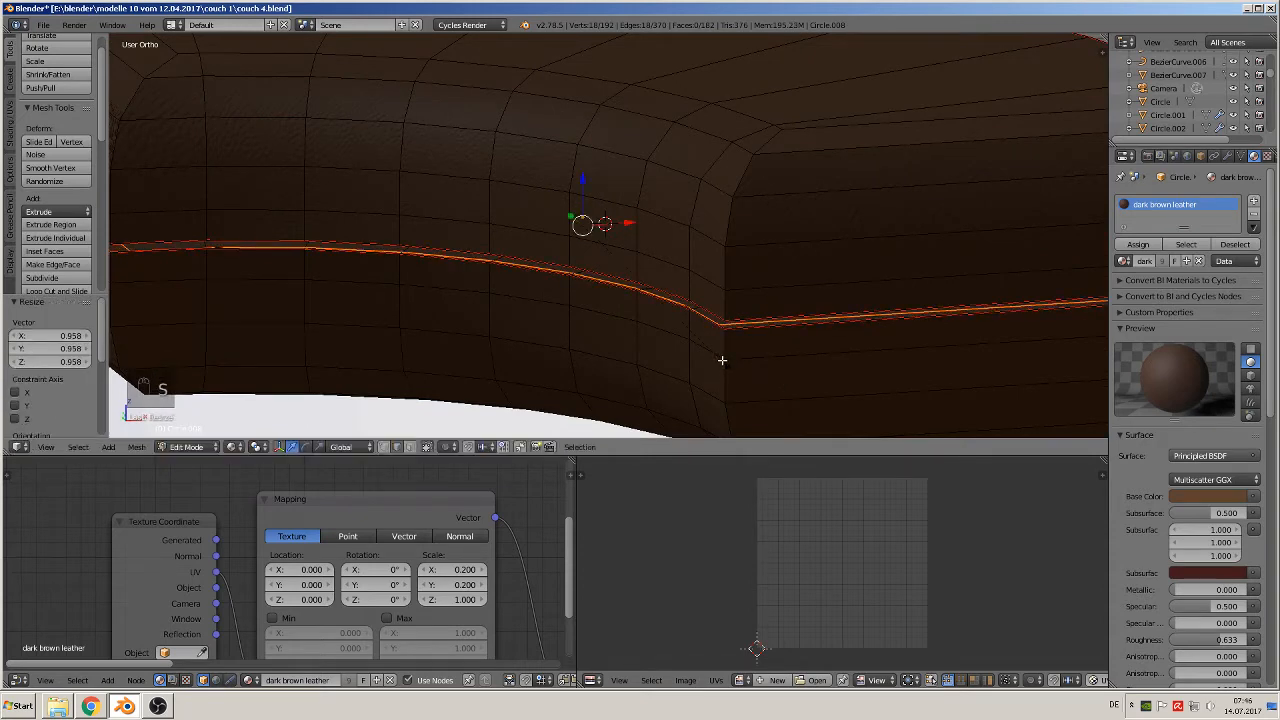
- Extrude the inset rim again and raise the new edges 0.031 along Z towards the upper half
key(e)
right_click(626, 226)
drag(588, 191, 582, 175)
scroll(578, 280, down, 4)
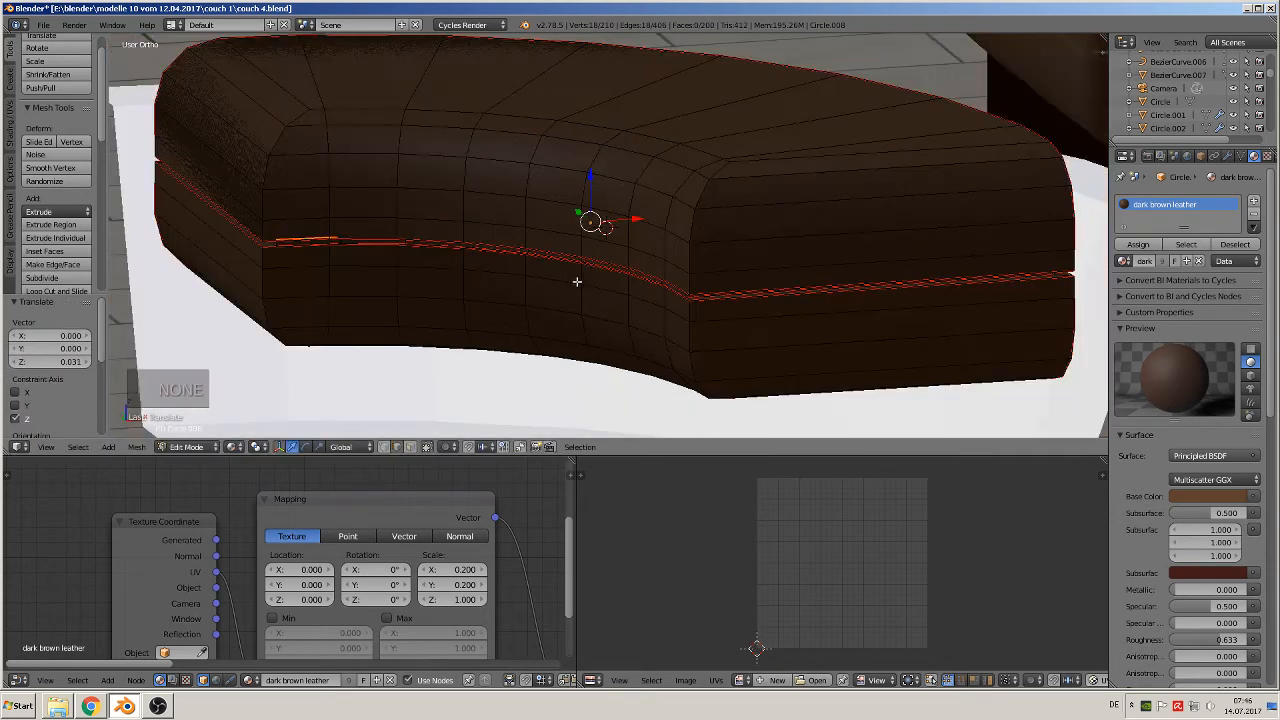
- Select the curved cushion's entire mesh and remove its doubled vertices
key(Tab)
middle_drag(586, 295, 720, 289)
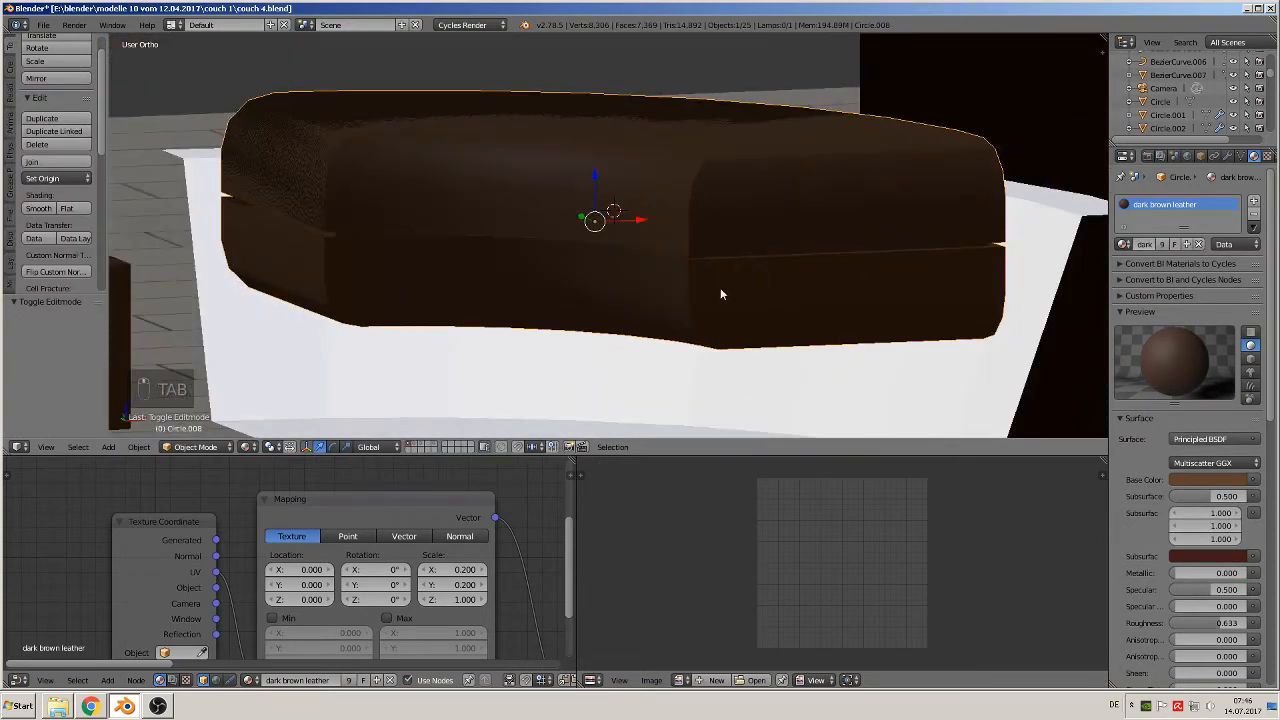
key(Tab)
key(a)
key(a)
key(a)
key(a)
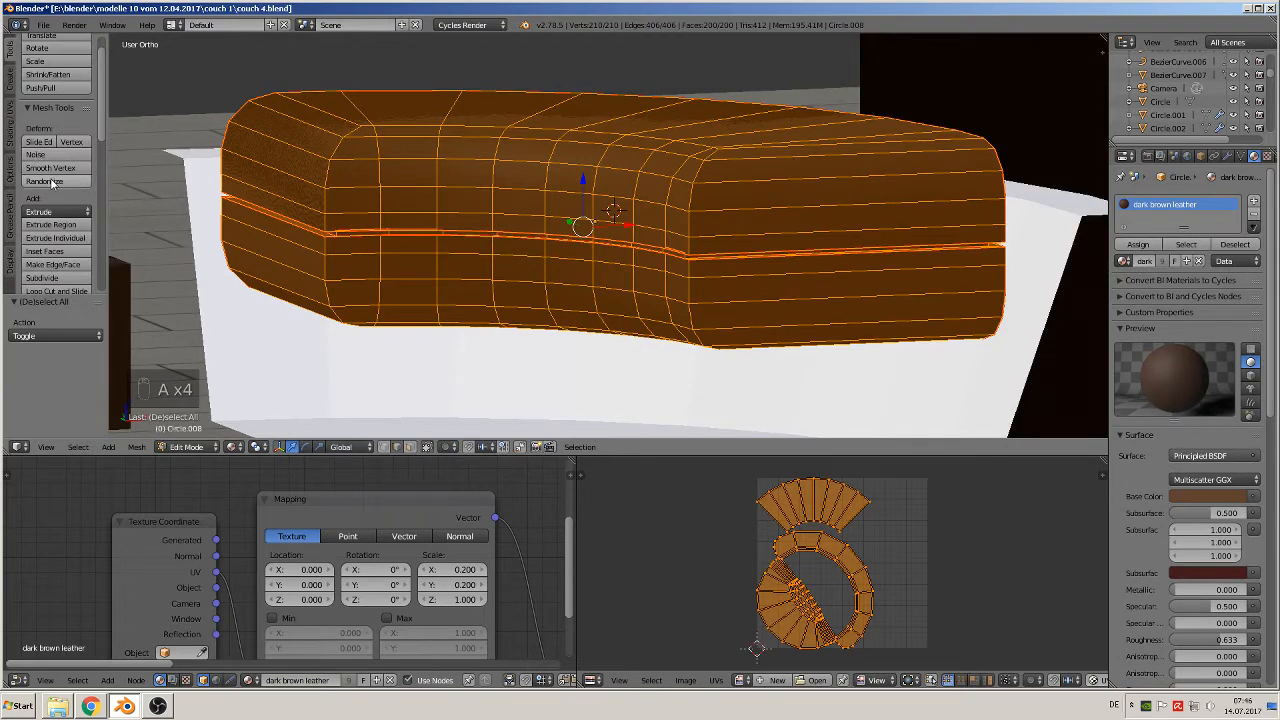
scroll(45, 200, down, 5)
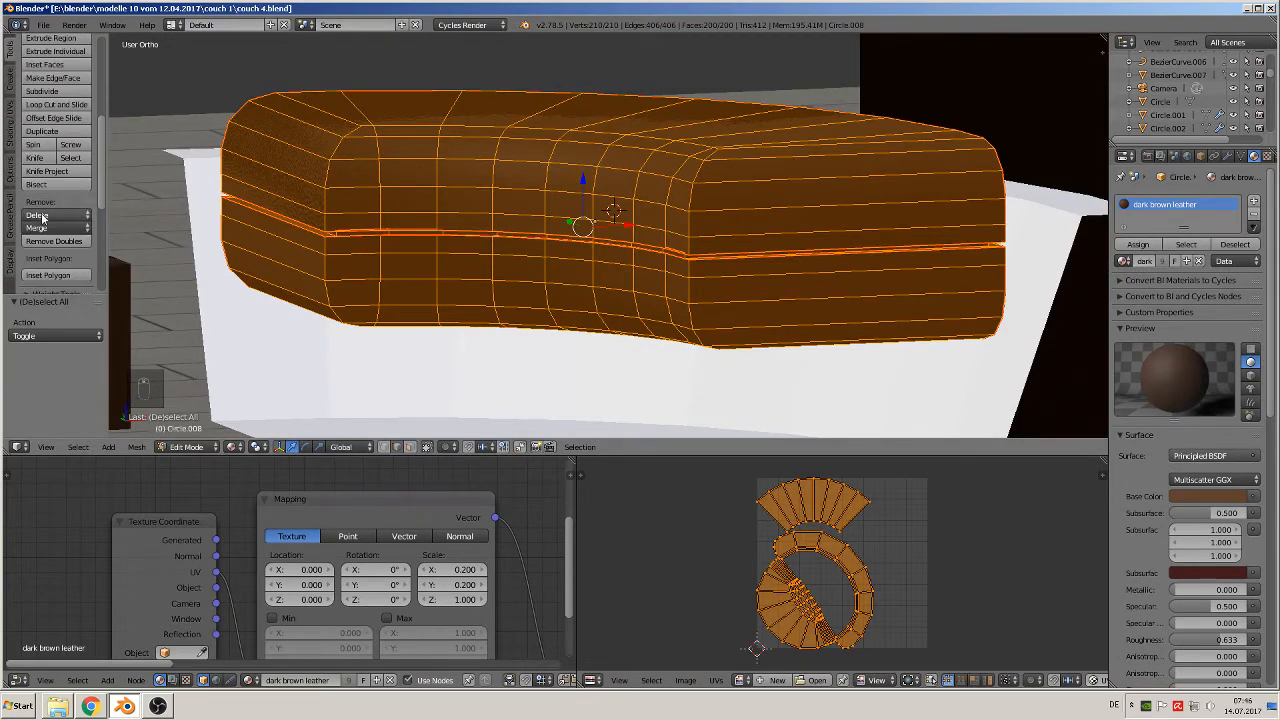
click(50, 242)
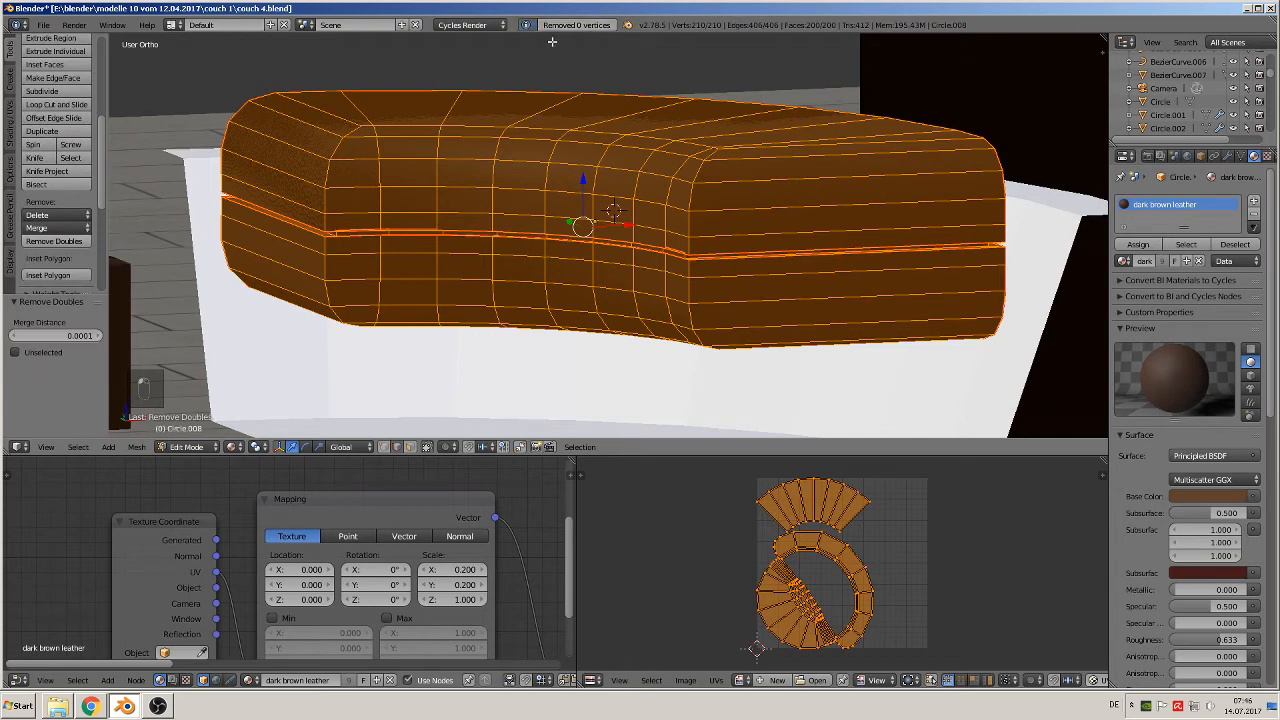
- Recalculate the normals across the curved cushion's whole mesh
click(8, 127)
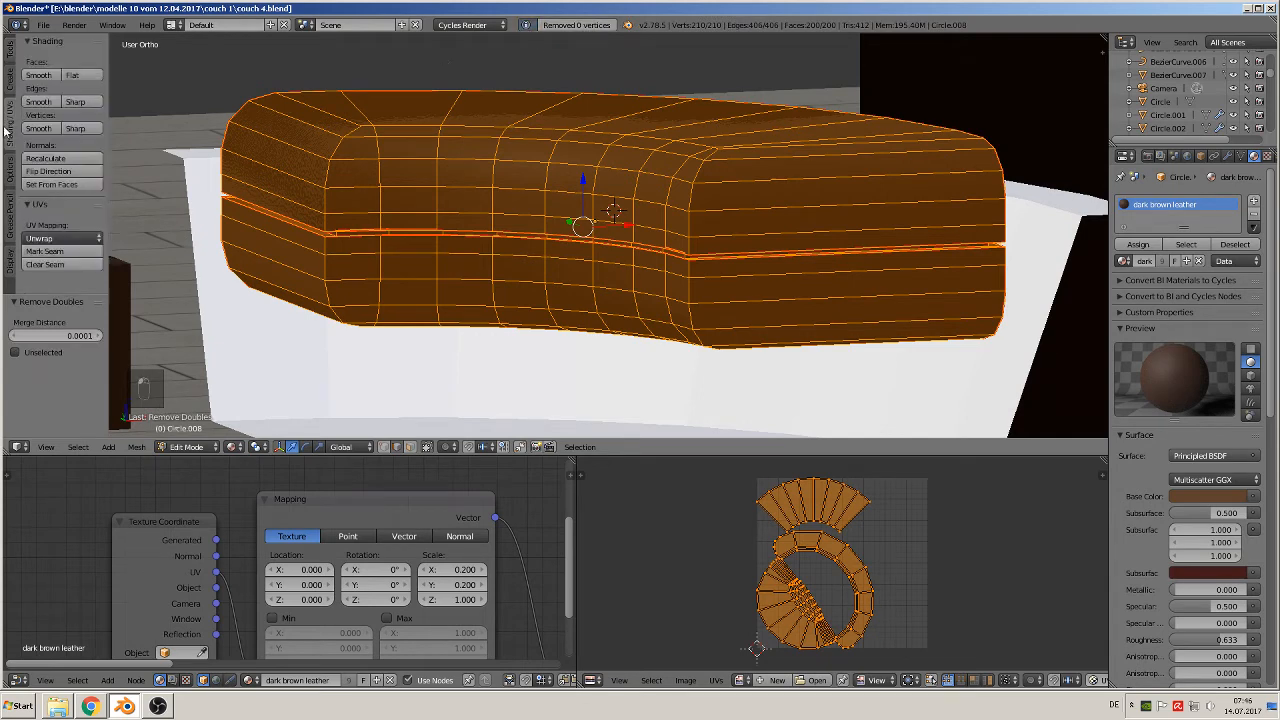
click(55, 160)
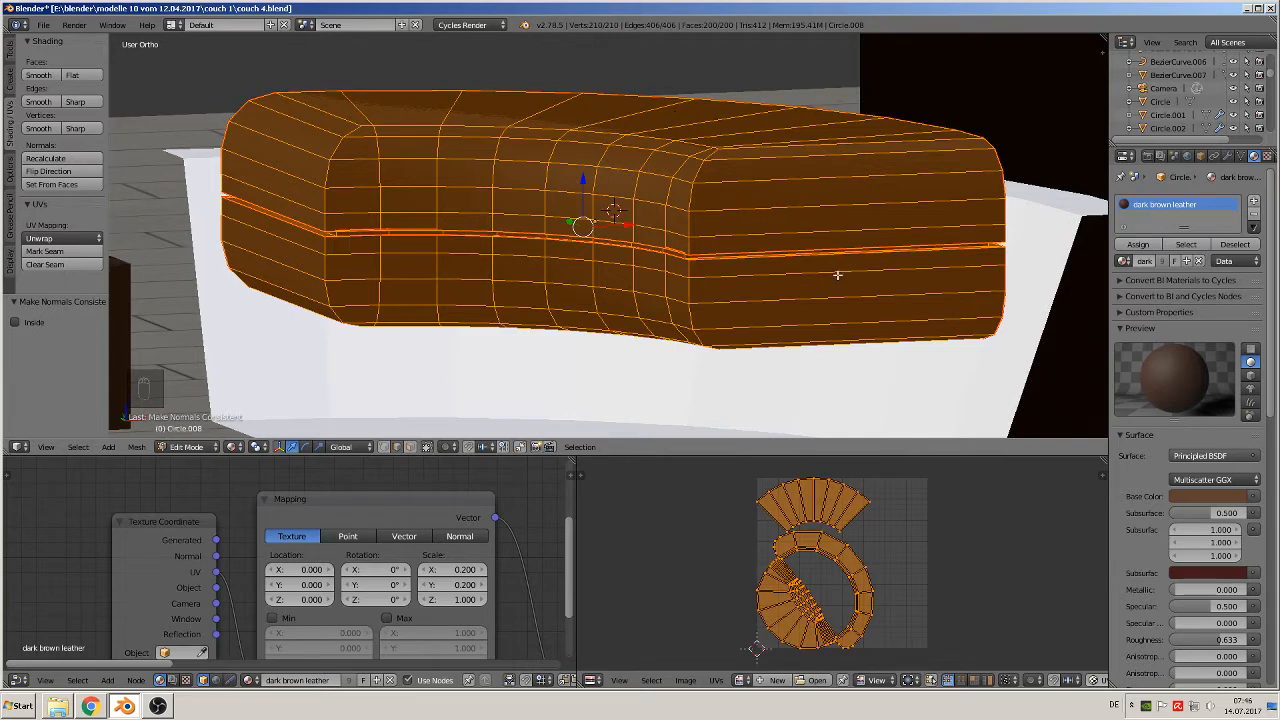
middle_drag(837, 275, 823, 300)
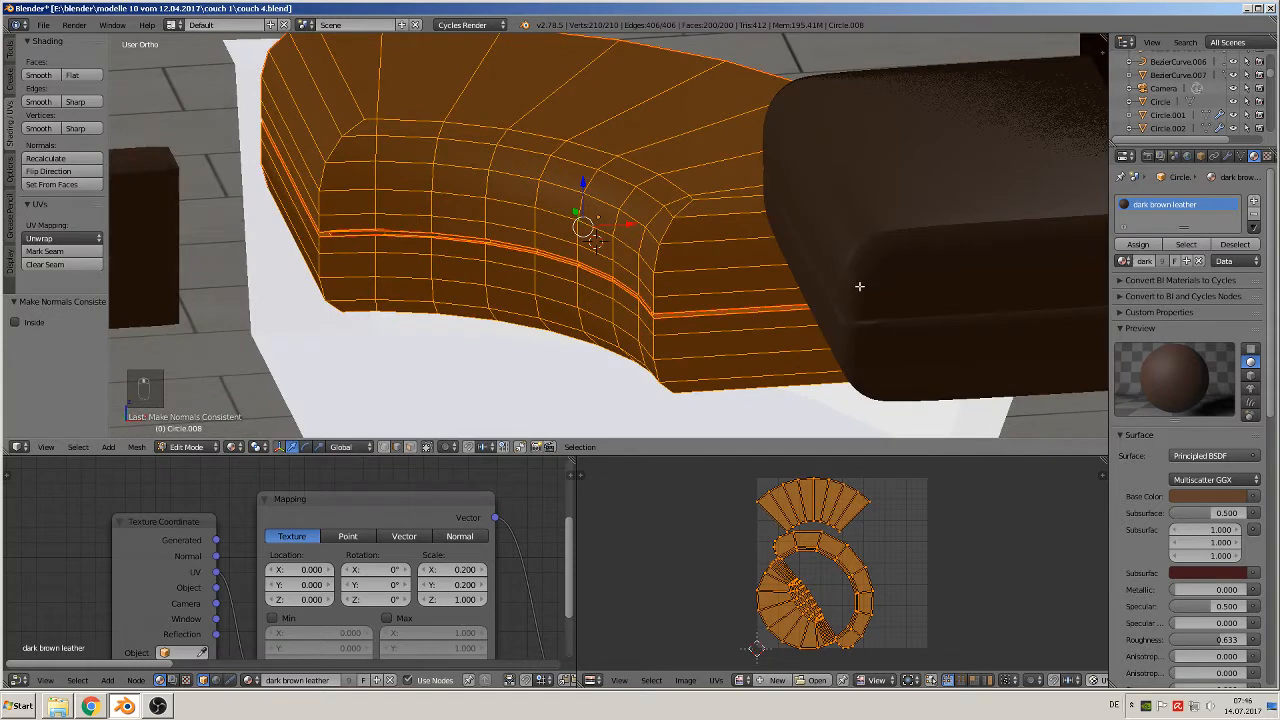
- Unwrap the UVs of the curved cushion's entire mesh and return to object mode
right_click(903, 255)
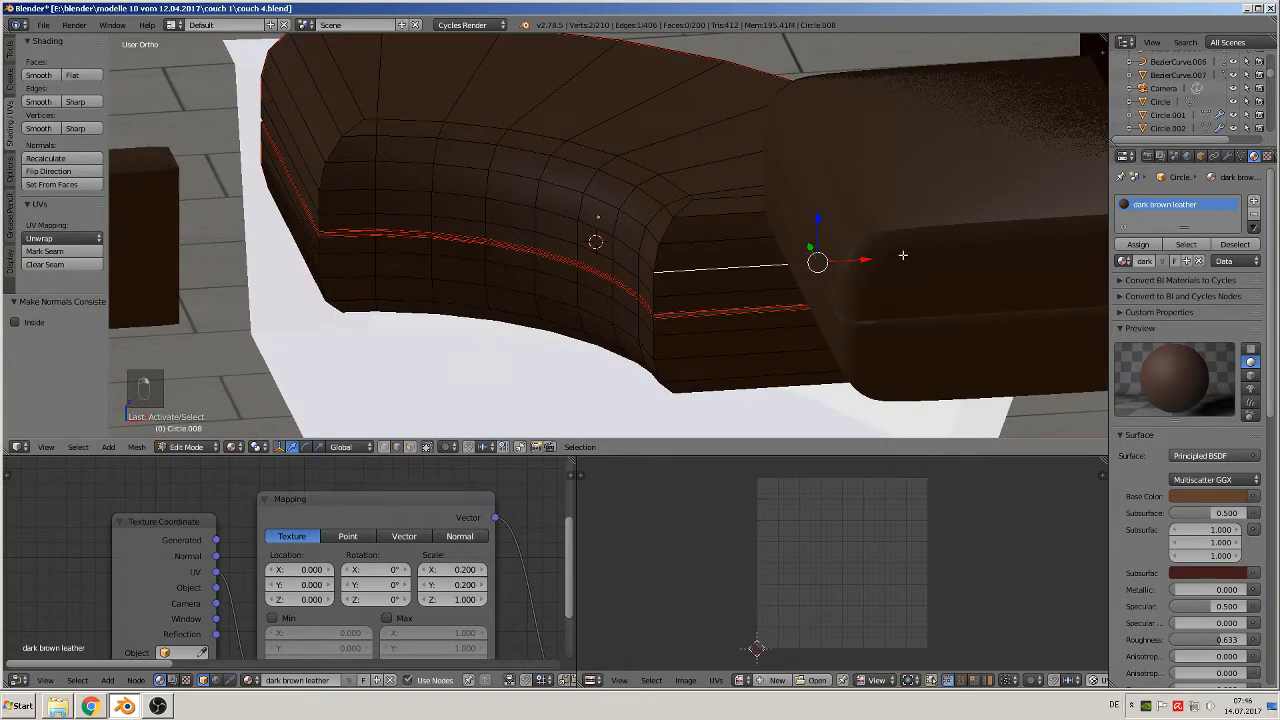
key(Tab)
key(Tab)
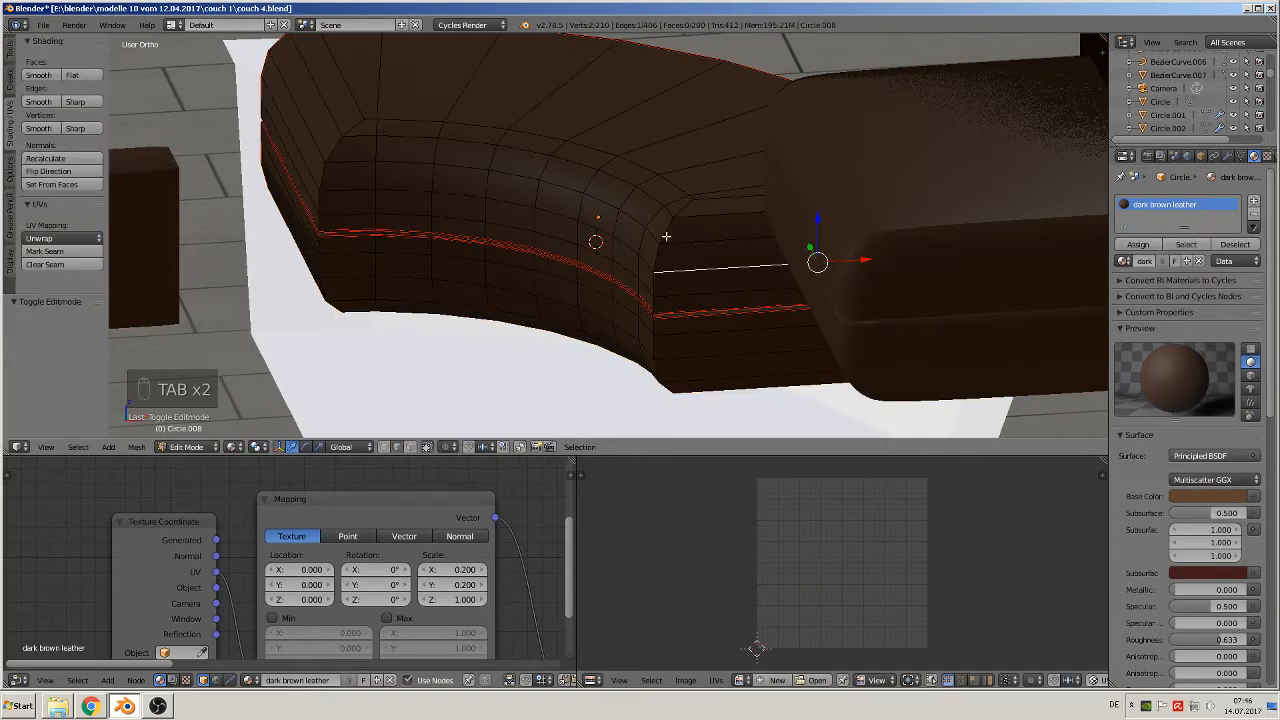
key(a)
key(a)
key(a)
key(a)
key(a)
key(u)
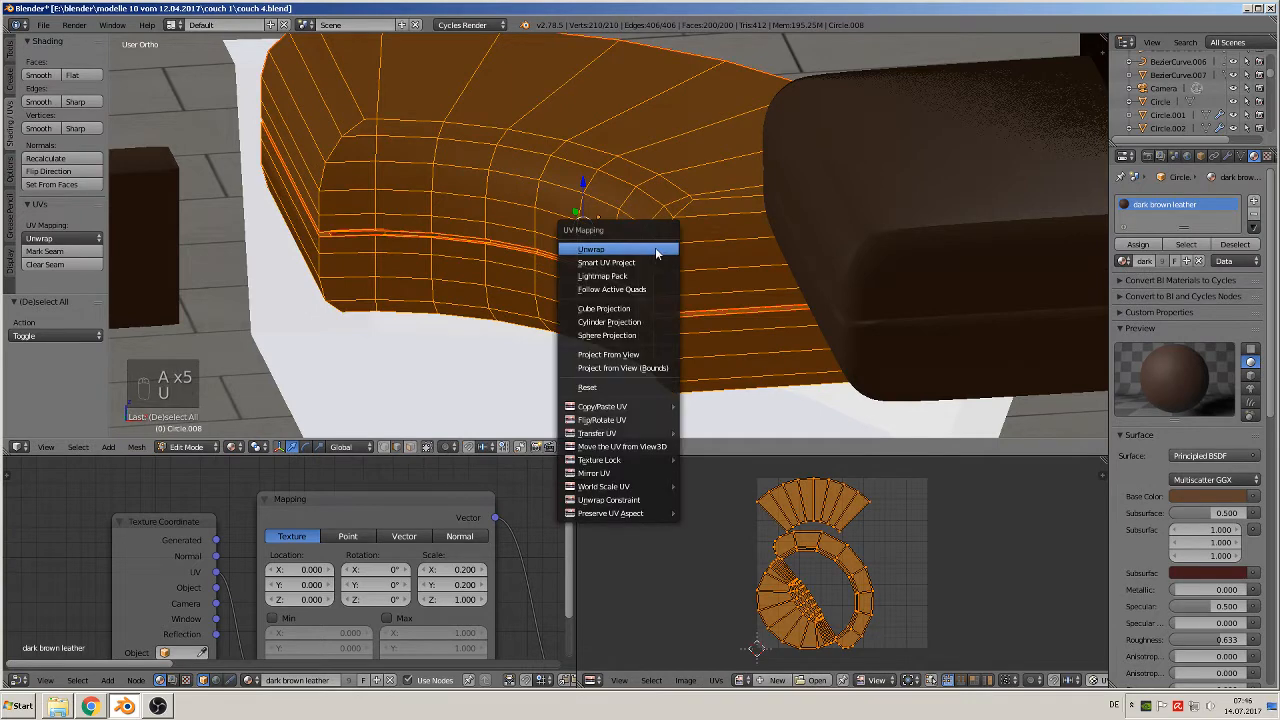
click(655, 251)
key(Tab)
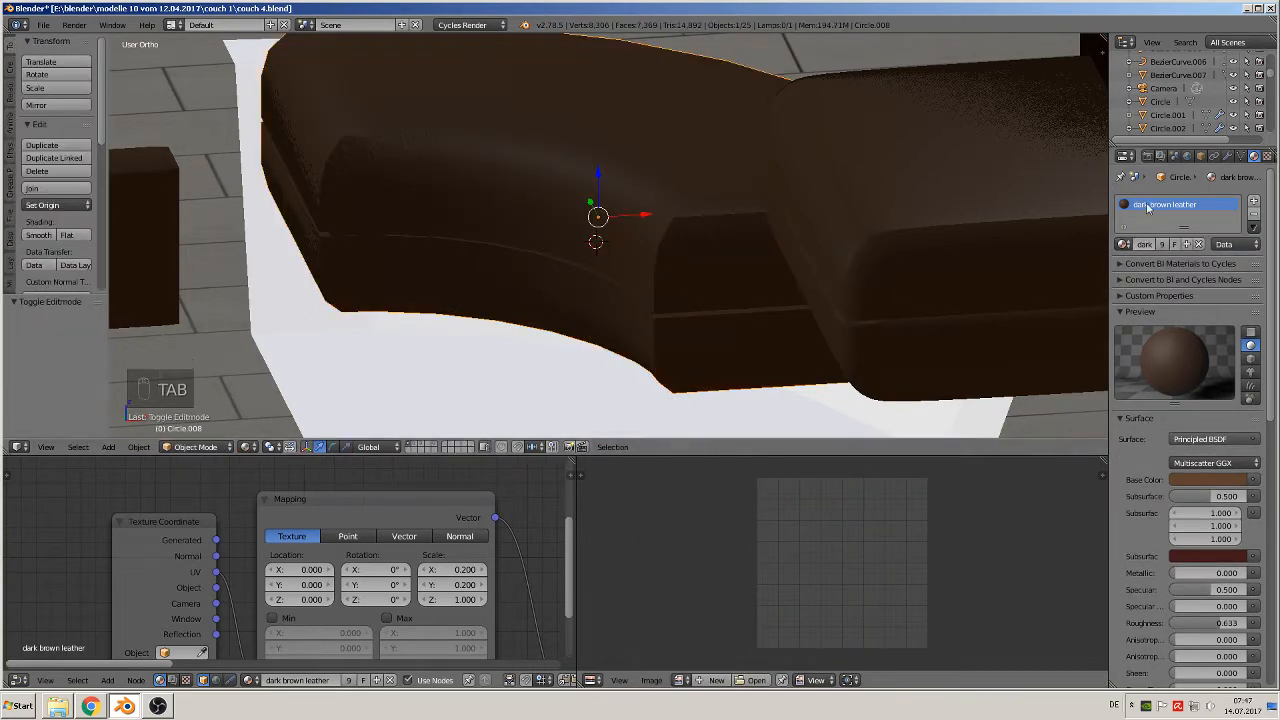
- Add a Subdivision Surface modifier above the cushion's Edge Split, with view subdivisions set to 2 and Optimal Display enabled
click(1229, 156)
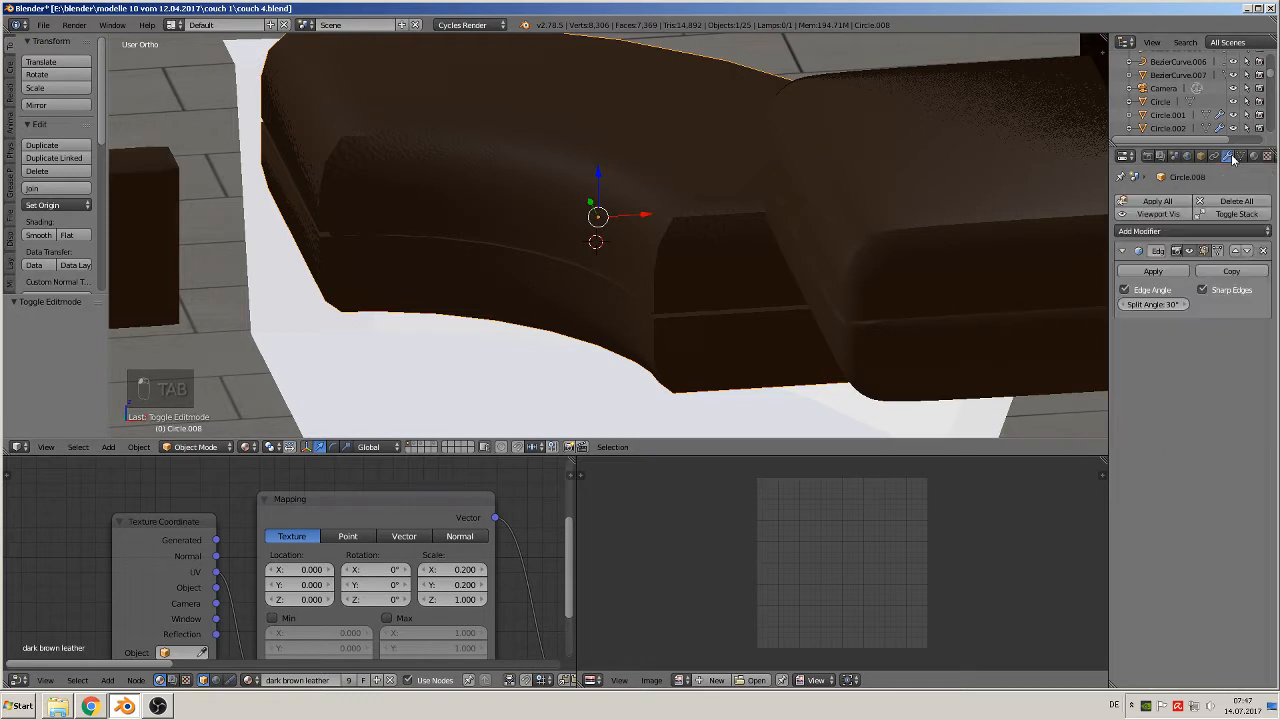
click(1162, 231)
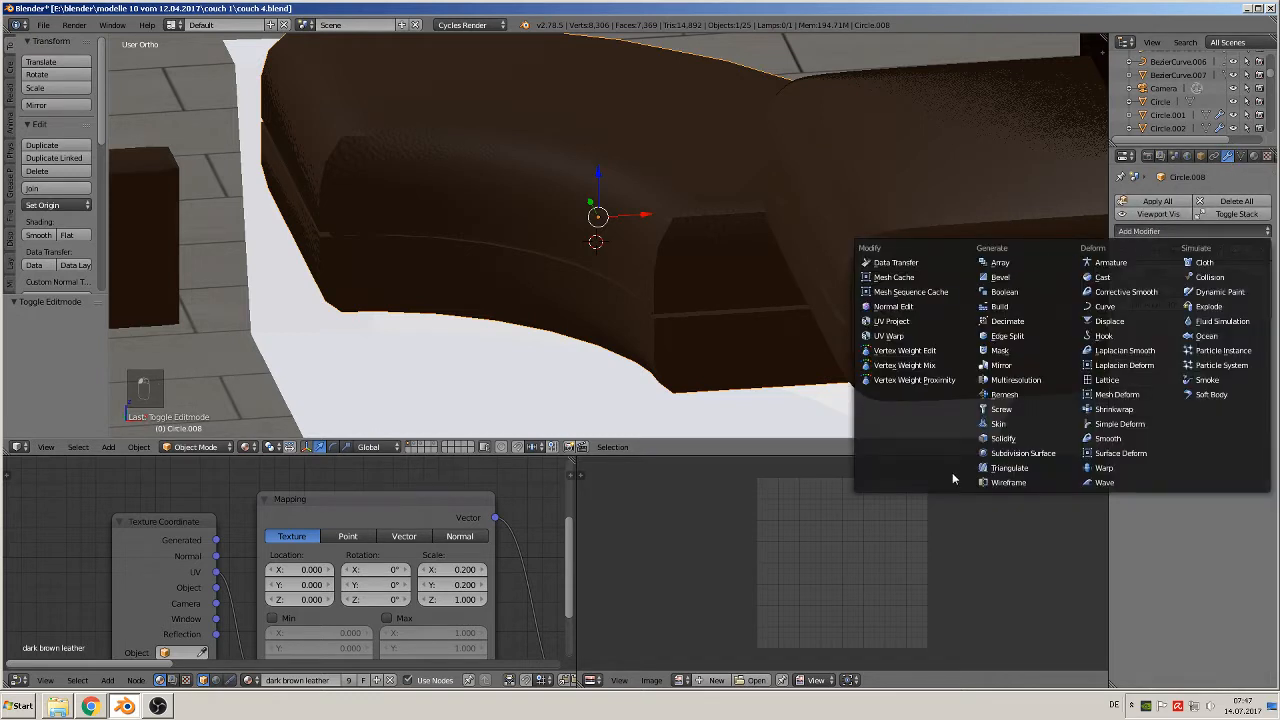
click(1020, 453)
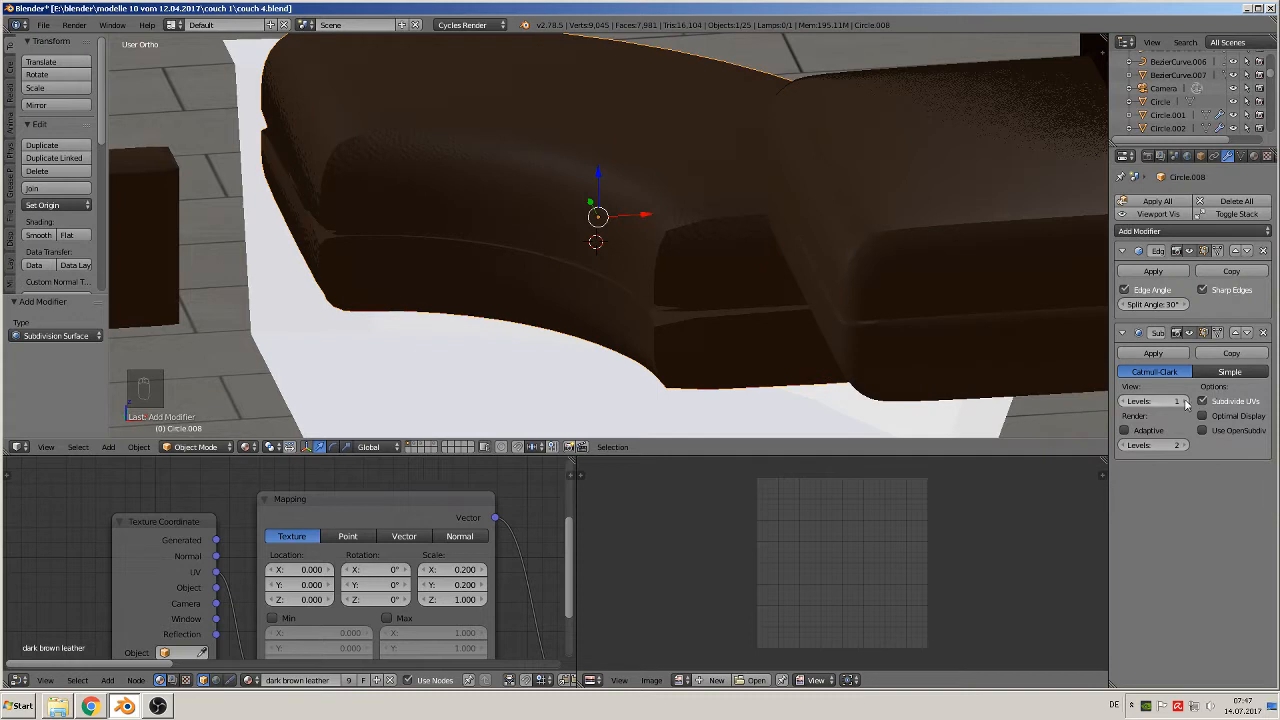
click(1236, 334)
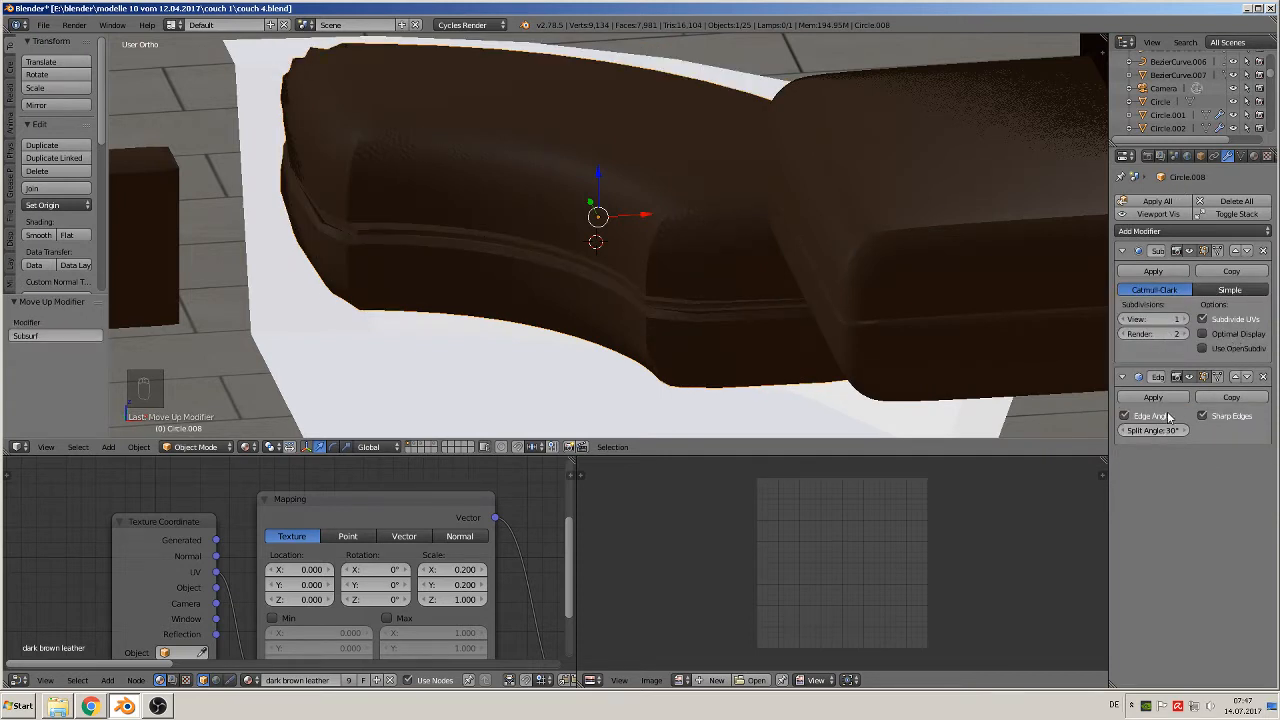
click(1183, 319)
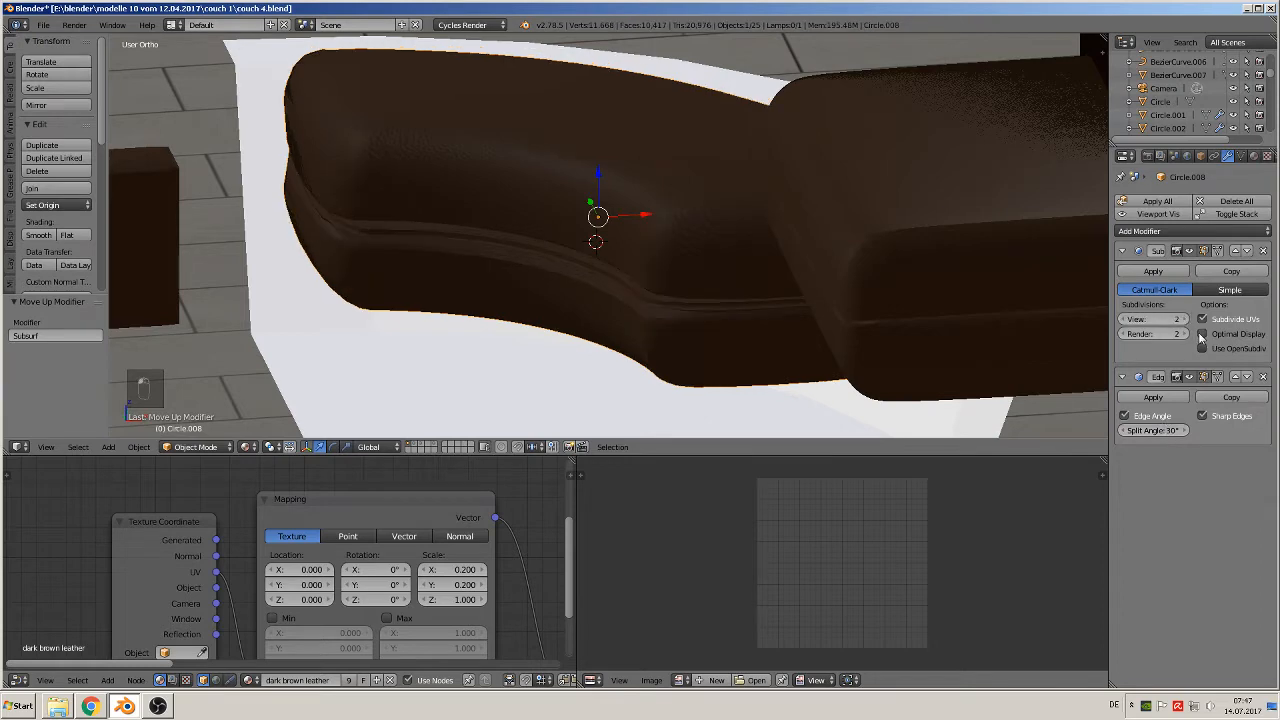
click(1202, 333)
- Add a loop cut around the cushion's upper half and slide it close above the seam
middle_drag(663, 375, 678, 252)
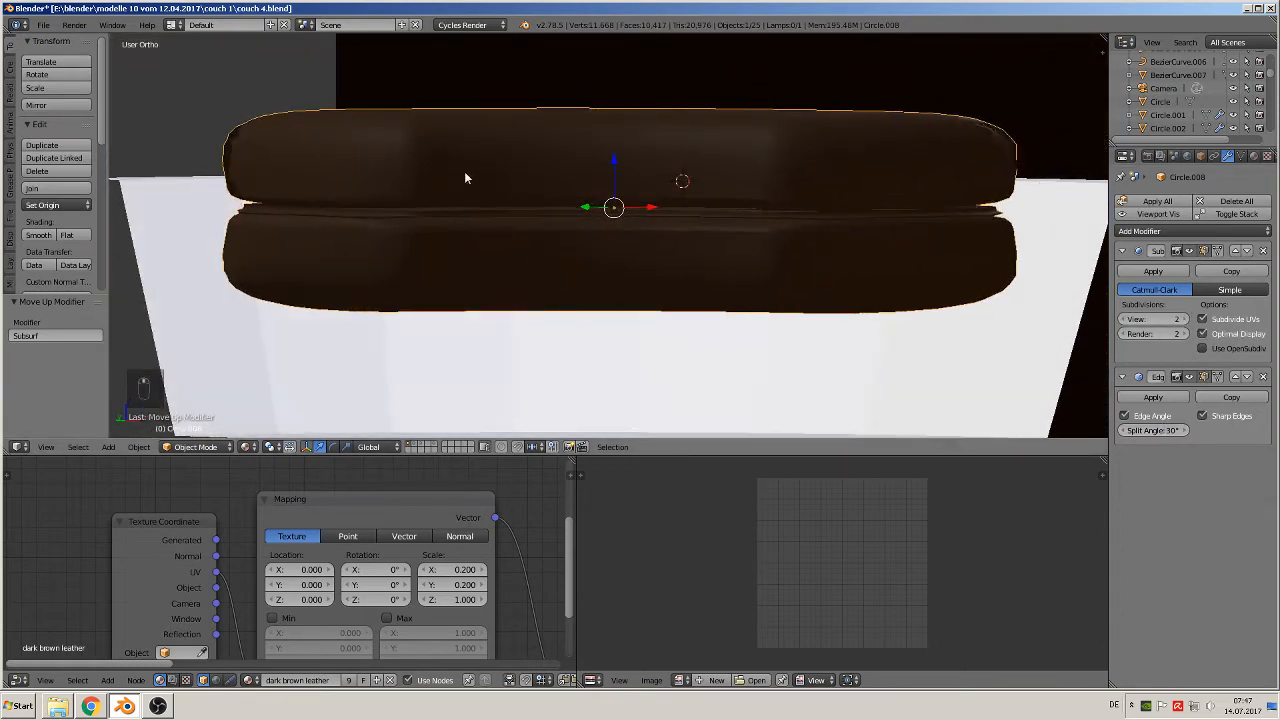
key(Tab)
scroll(430, 214, up, 2)
middle_drag(430, 214, 425, 227)
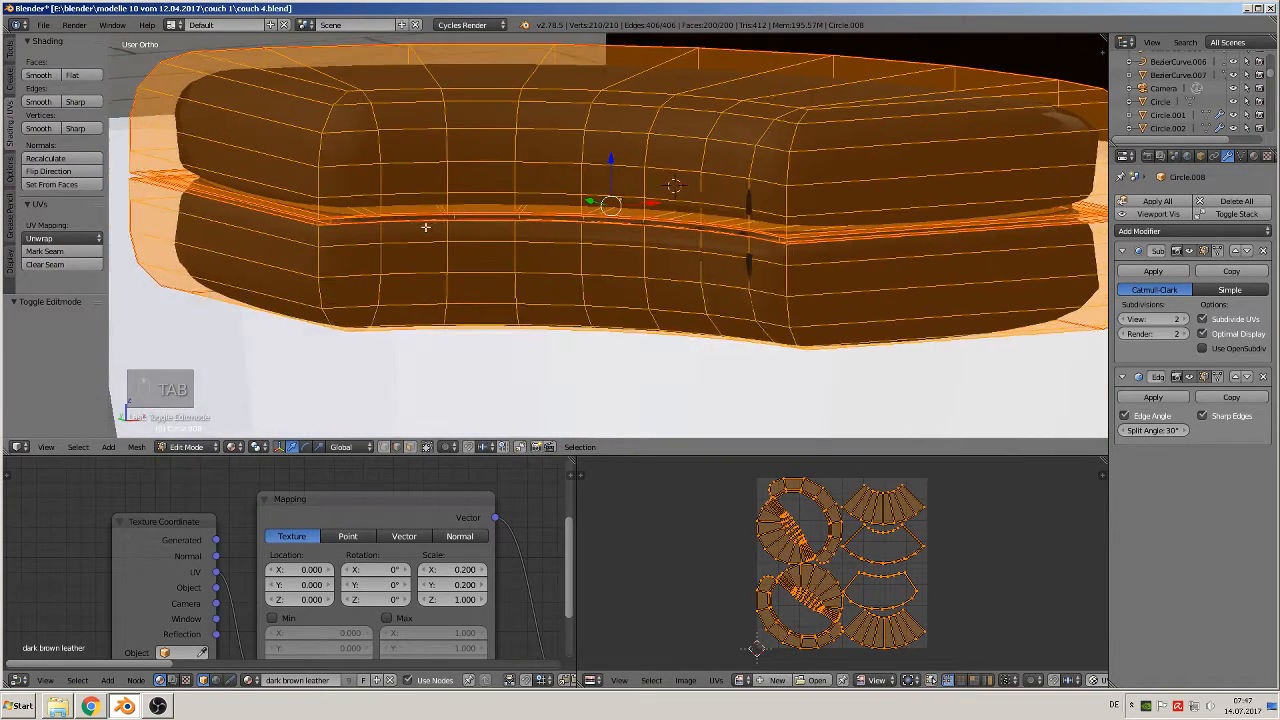
scroll(631, 234, up, 2)
middle_drag(918, 240, 874, 231)
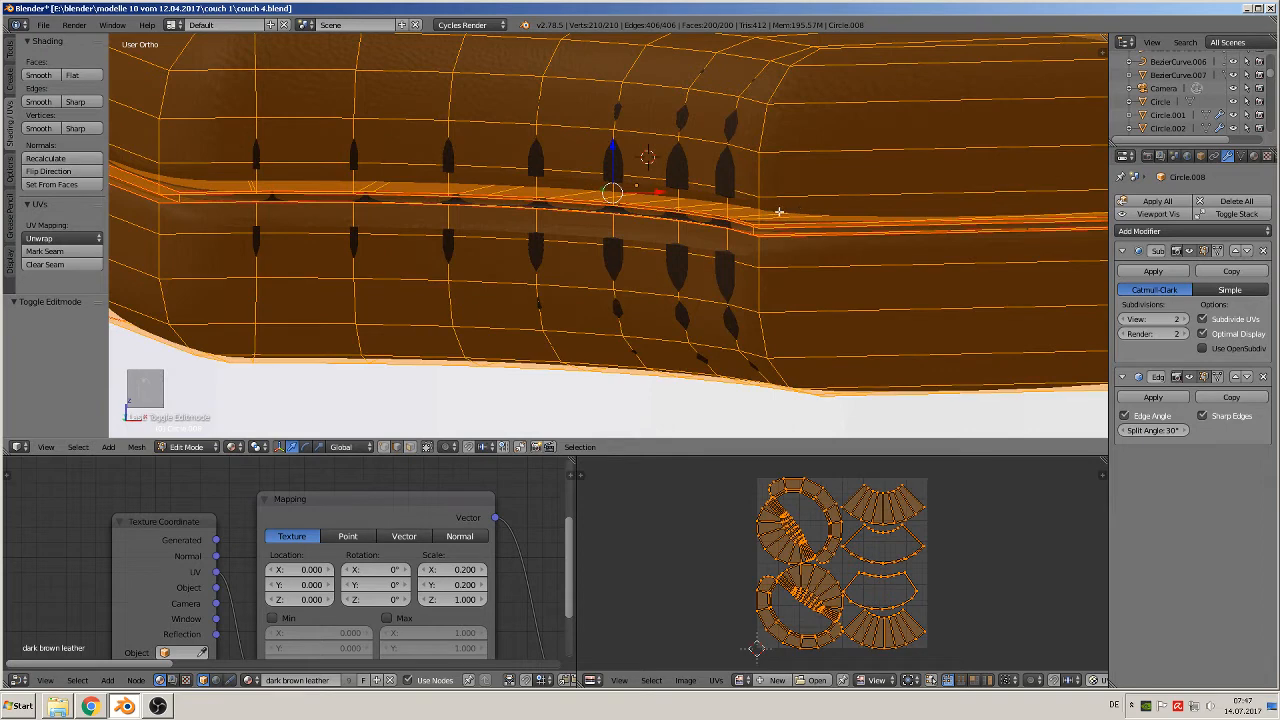
key(ctrl+r)
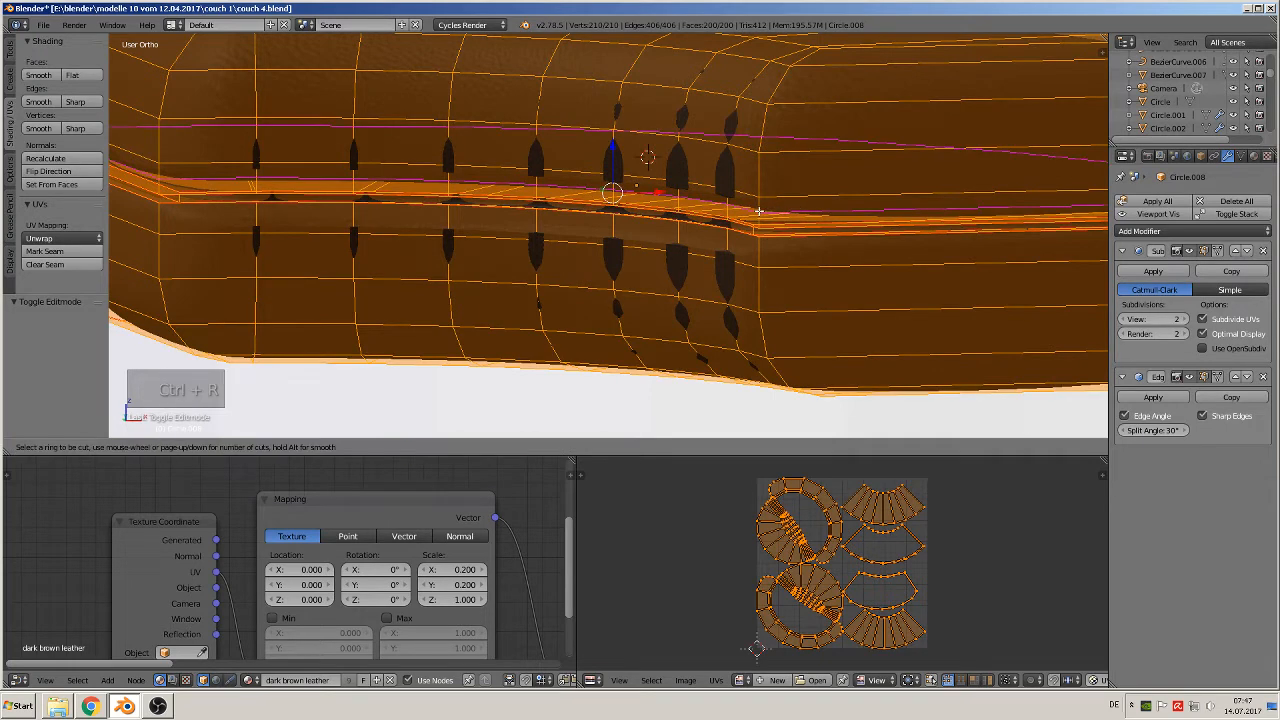
click(759, 210)
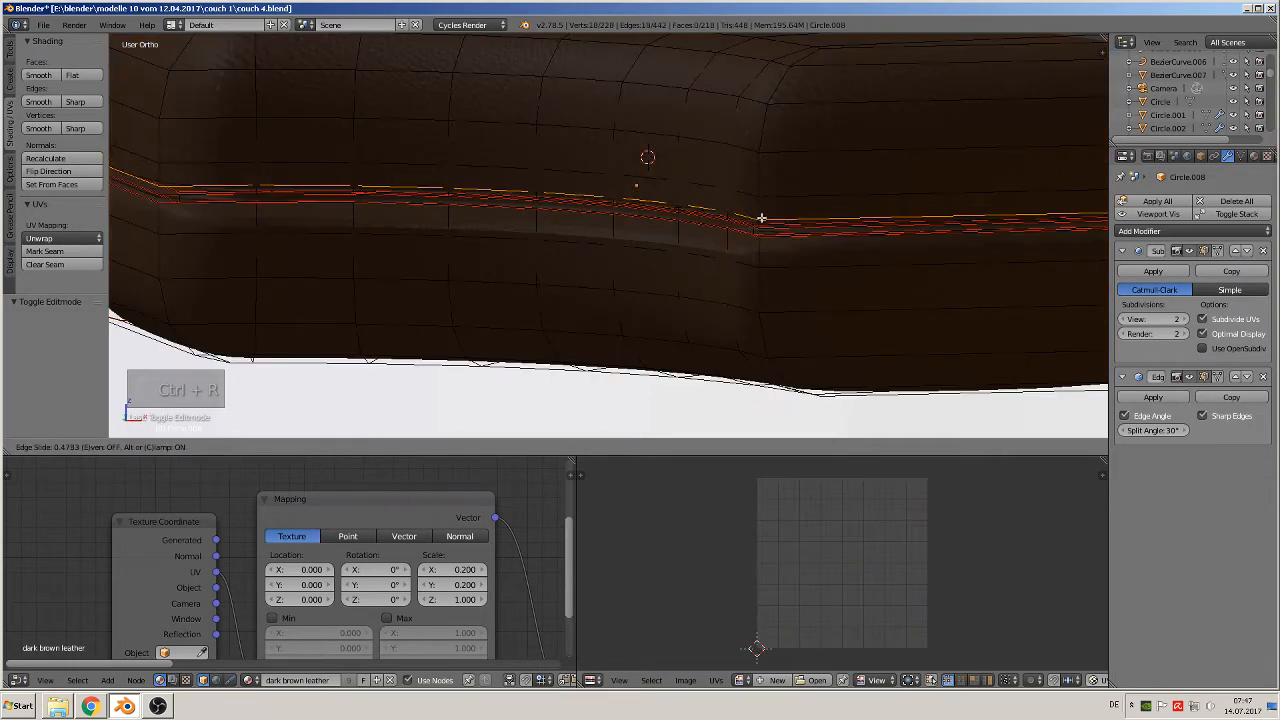
click(762, 213)
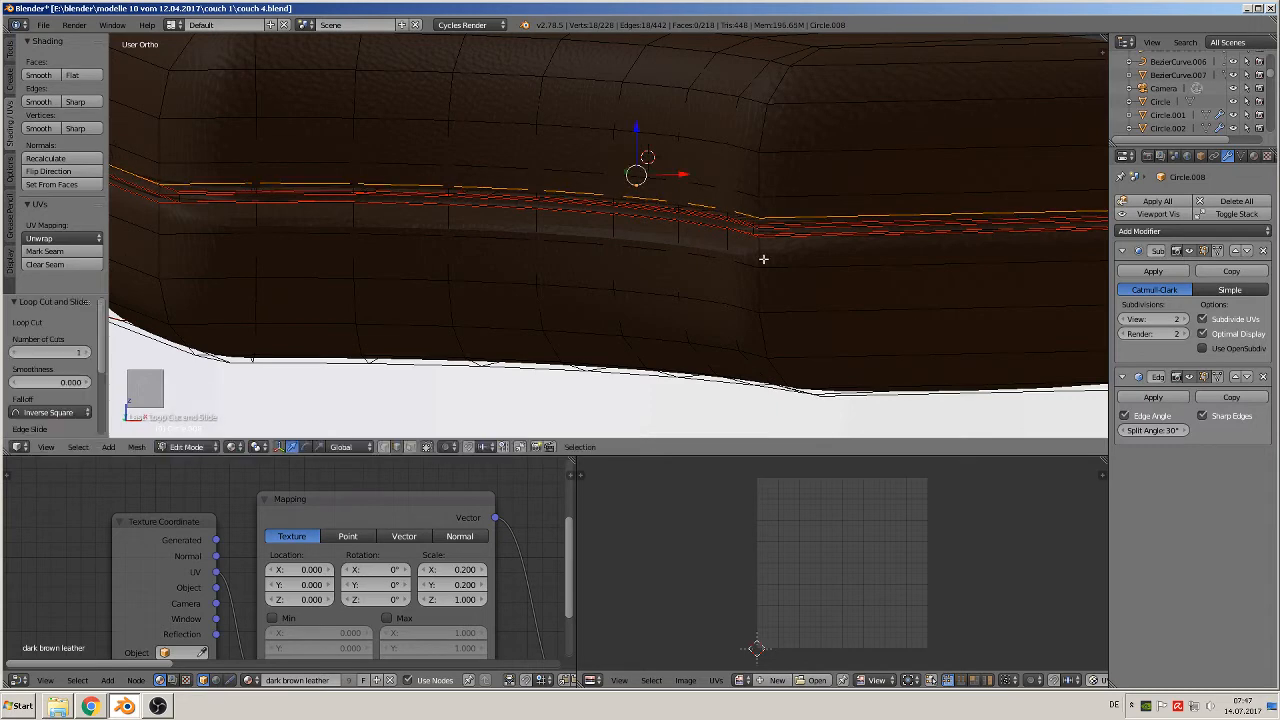
- Add a matching loop cut around the lower half close below the seam and leave mesh editing
key(ctrl+r)
click(766, 248)
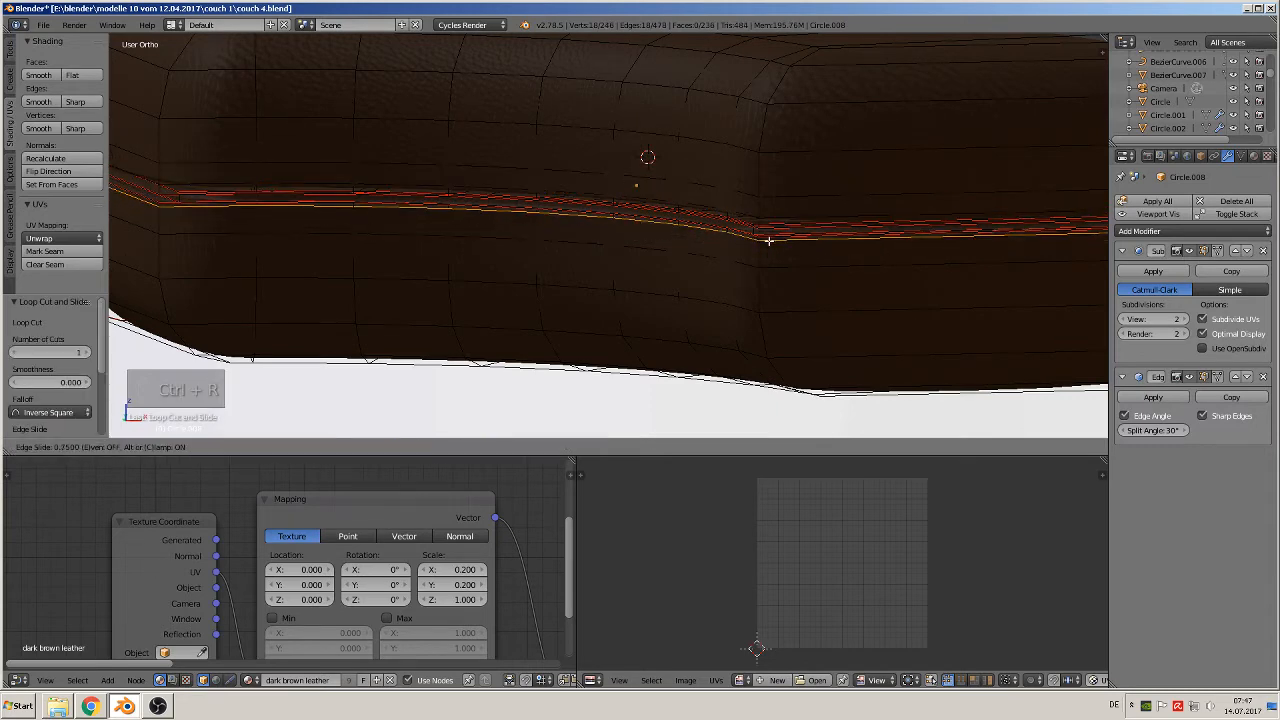
click(769, 242)
scroll(769, 242, down, 3)
key(Tab)
scroll(747, 262, up, 4)
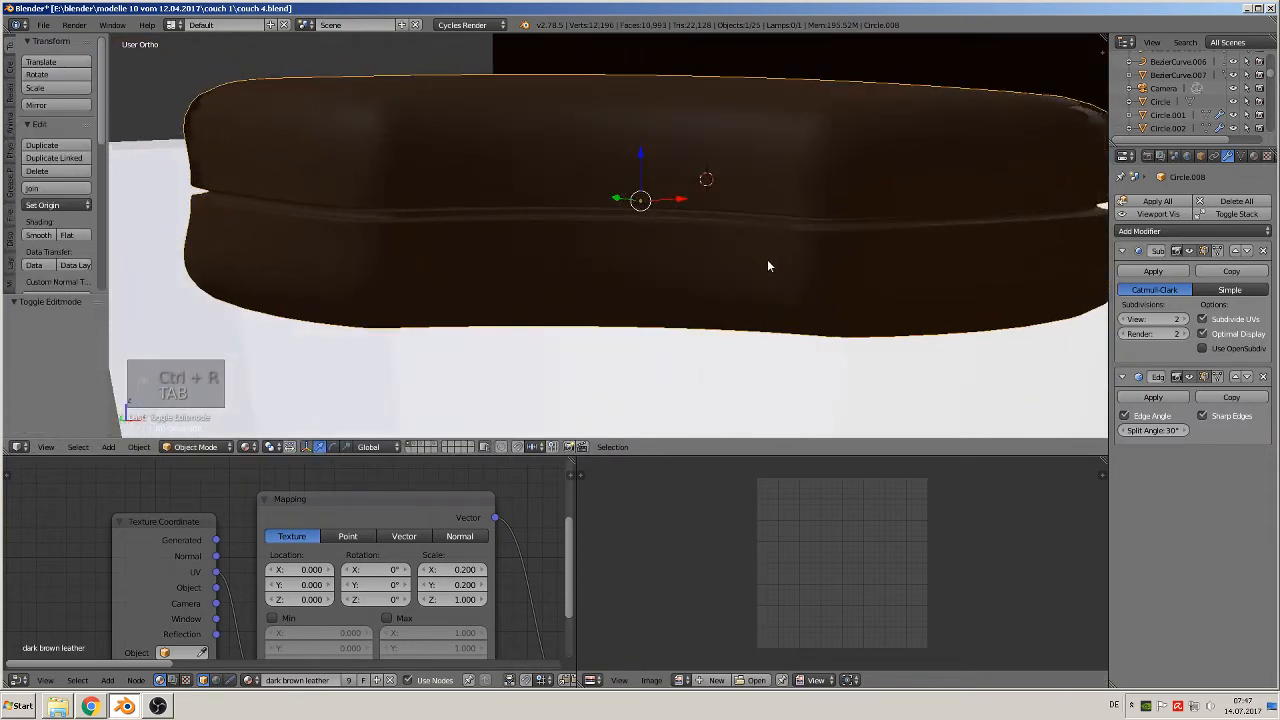
- Add a lengthwise loop cut through the cushion's upper half and slide it close to the outer curved back edge
middle_drag(480, 220, 408, 270)
key(Tab)
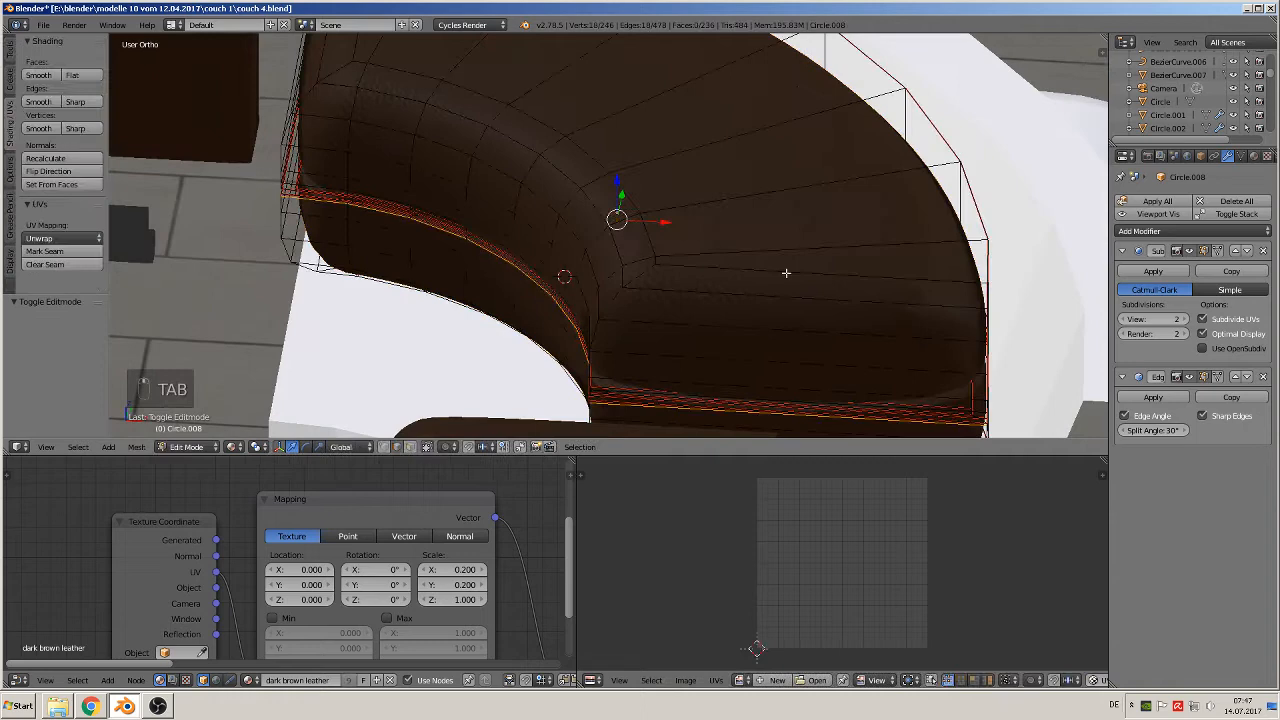
key(ctrl+r)
click(937, 263)
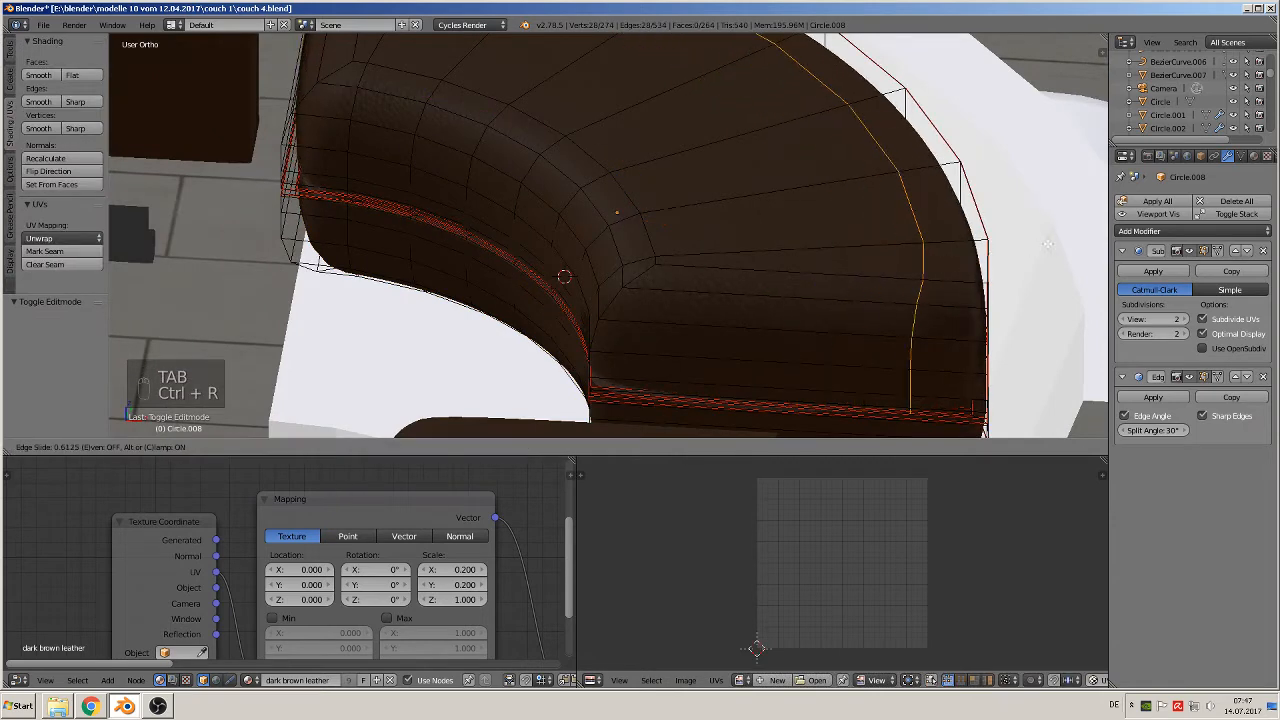
click(981, 368)
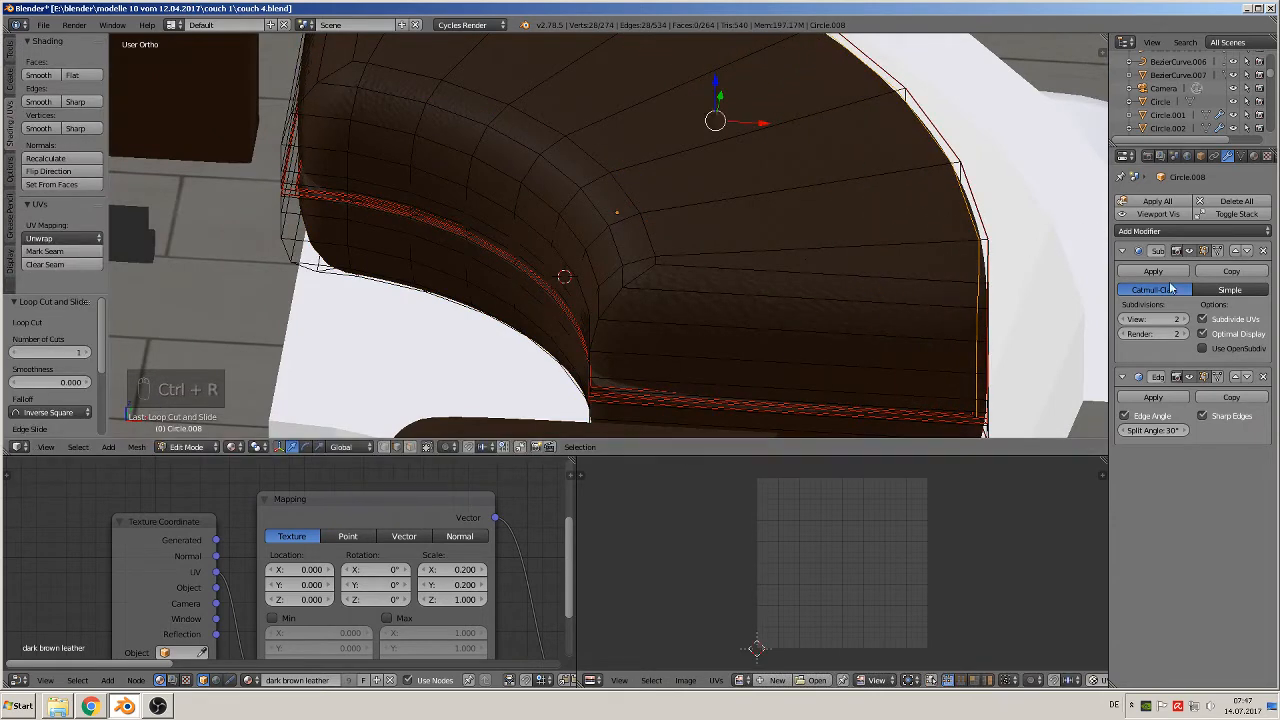
- Add a lengthwise loop cut through the lower half, slide it close to the outer back edge, and return to object mode
middle_drag(981, 368, 975, 303)
key(ctrl+r)
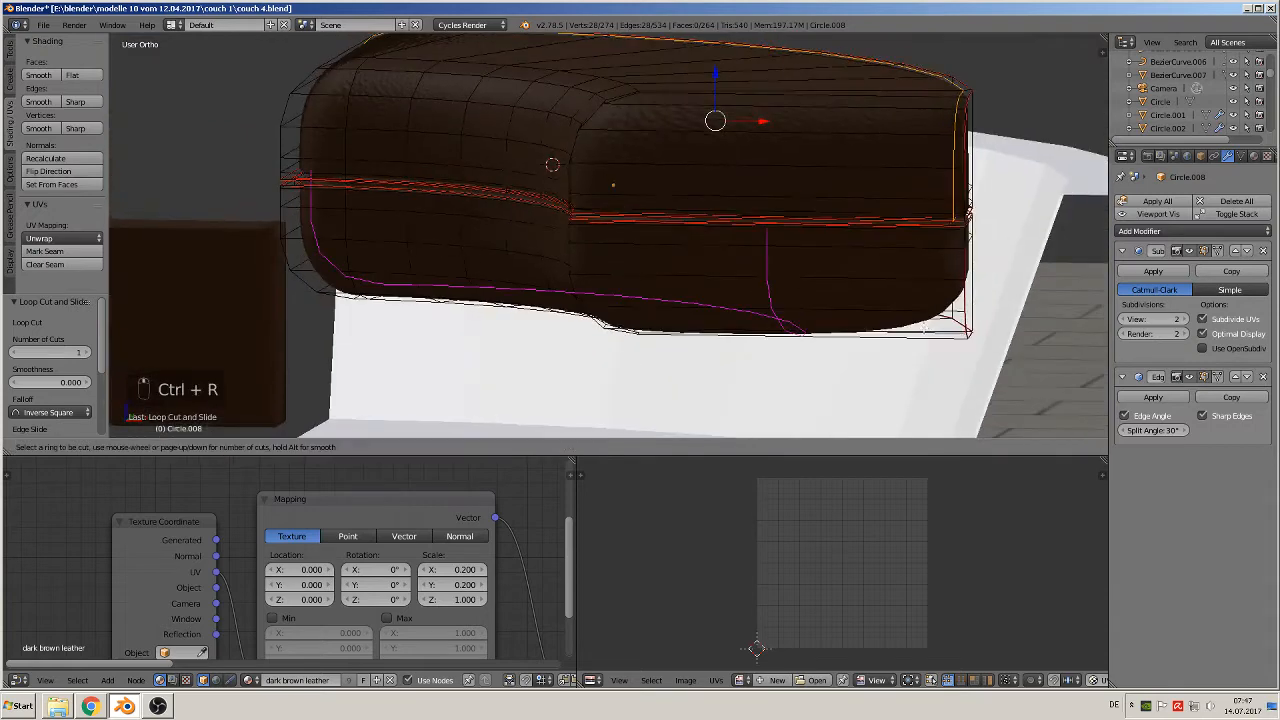
click(767, 255)
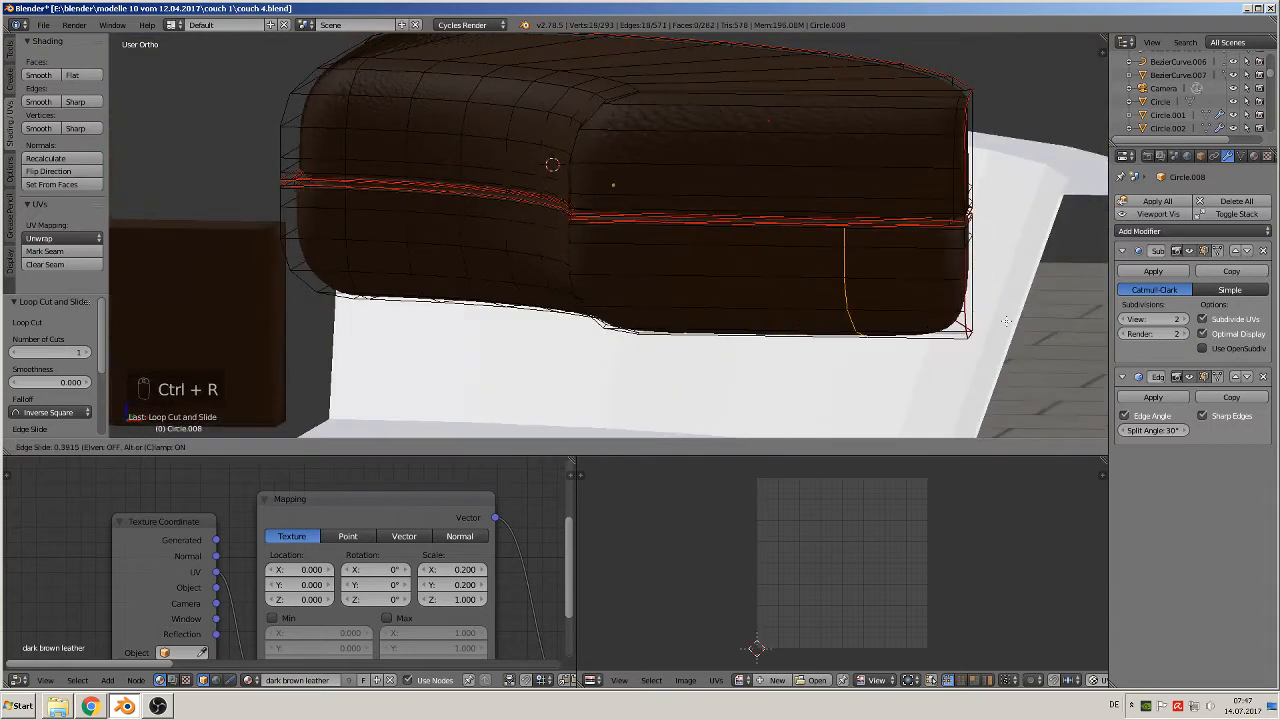
click(1101, 316)
middle_drag(1101, 316, 703, 278)
key(Tab)
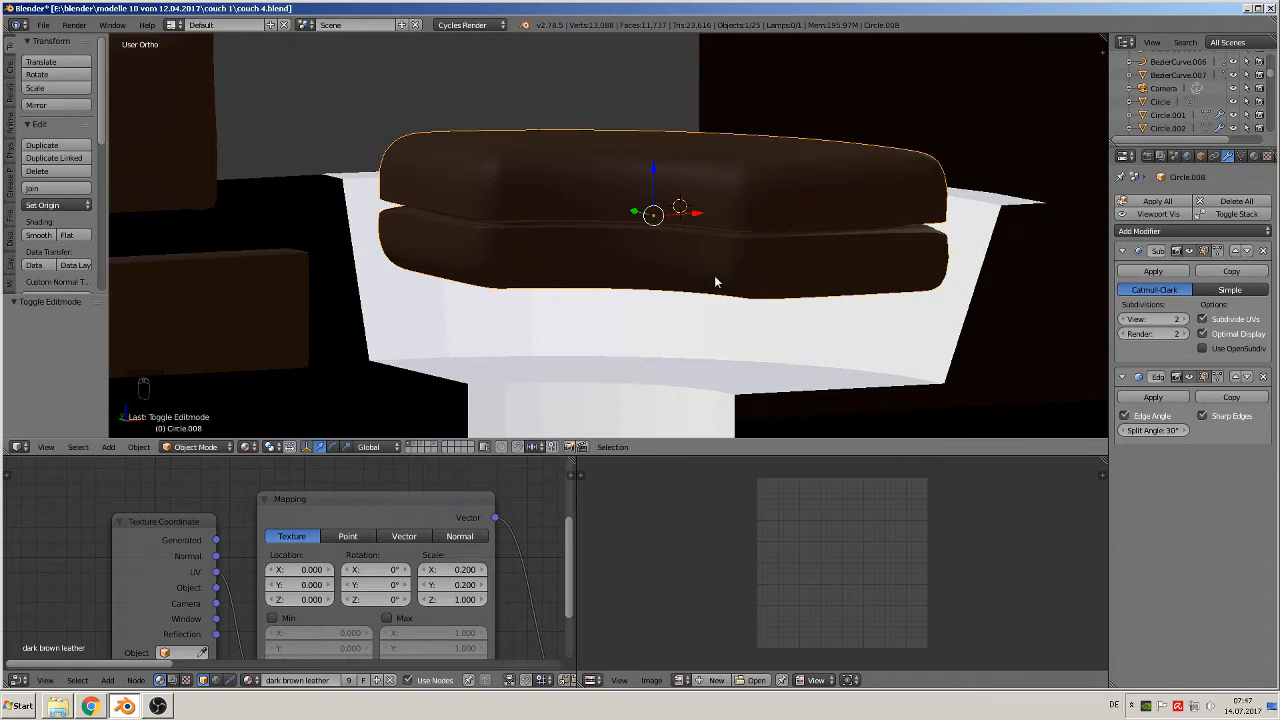
- Lower the curved cushion into the white couch base by 0.726 along Z
key(KP_1)
scroll(651, 297, down, 2)
mouse_move(651, 297)
middle_down()
mouse_move(722, 361)
mouse_move(655, 298)
middle_up()
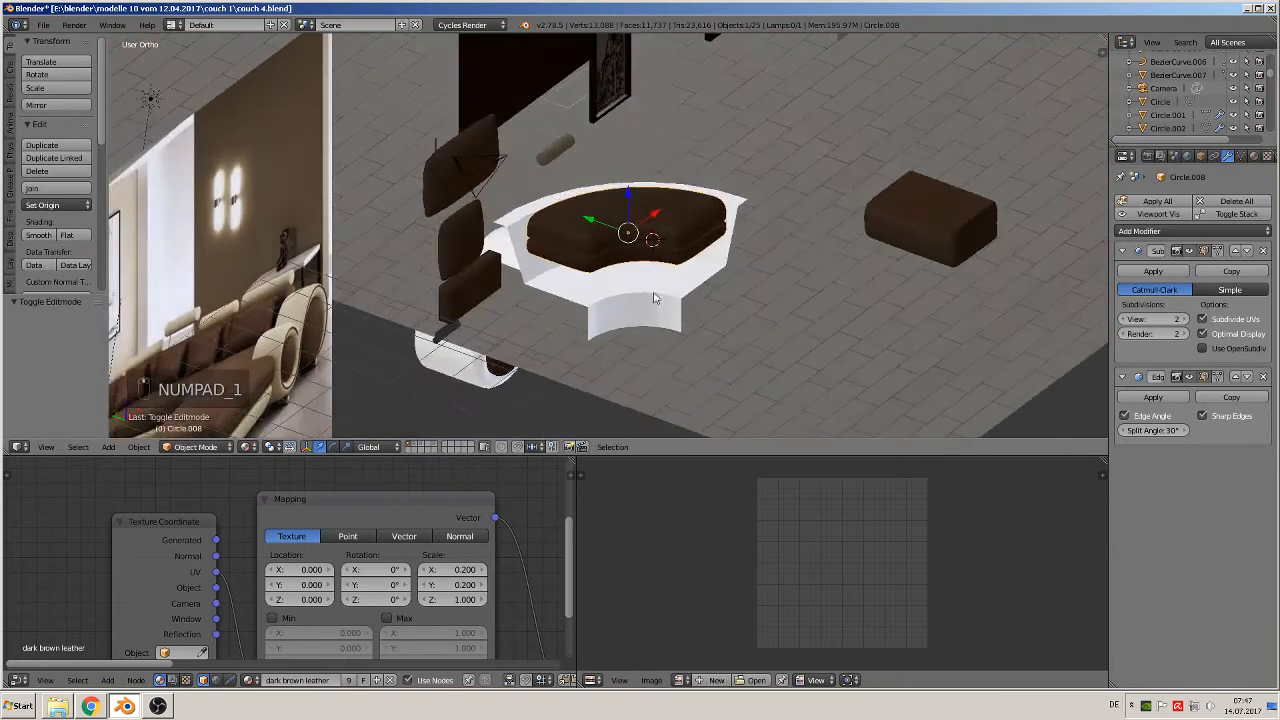
drag(630, 216, 629, 228)
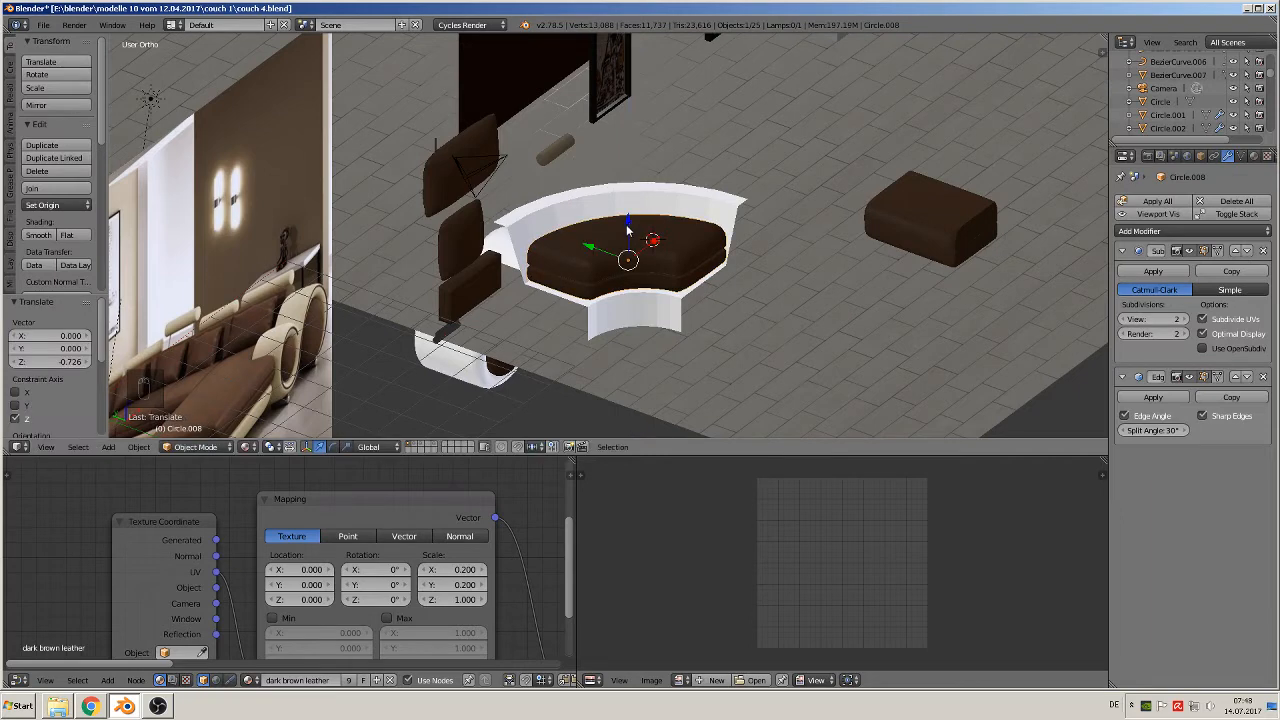
- Move the straight seat cushion 0.370 along X and 5.209 along Y so it abuts the end of the curved cushion
shift+middle_drag(561, 295, 685, 157)
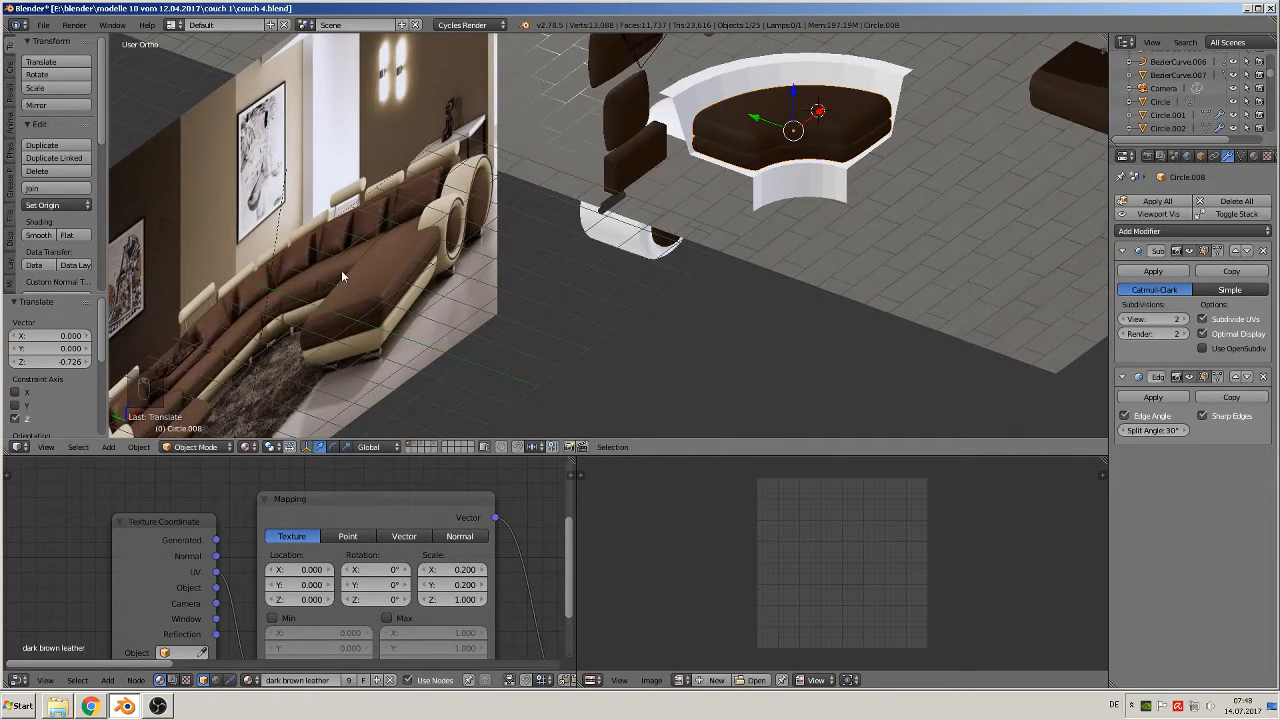
right_click(1075, 95)
shift+middle_drag(1010, 170, 771, 388)
key(KP_7)
scroll(636, 214, down, 2)
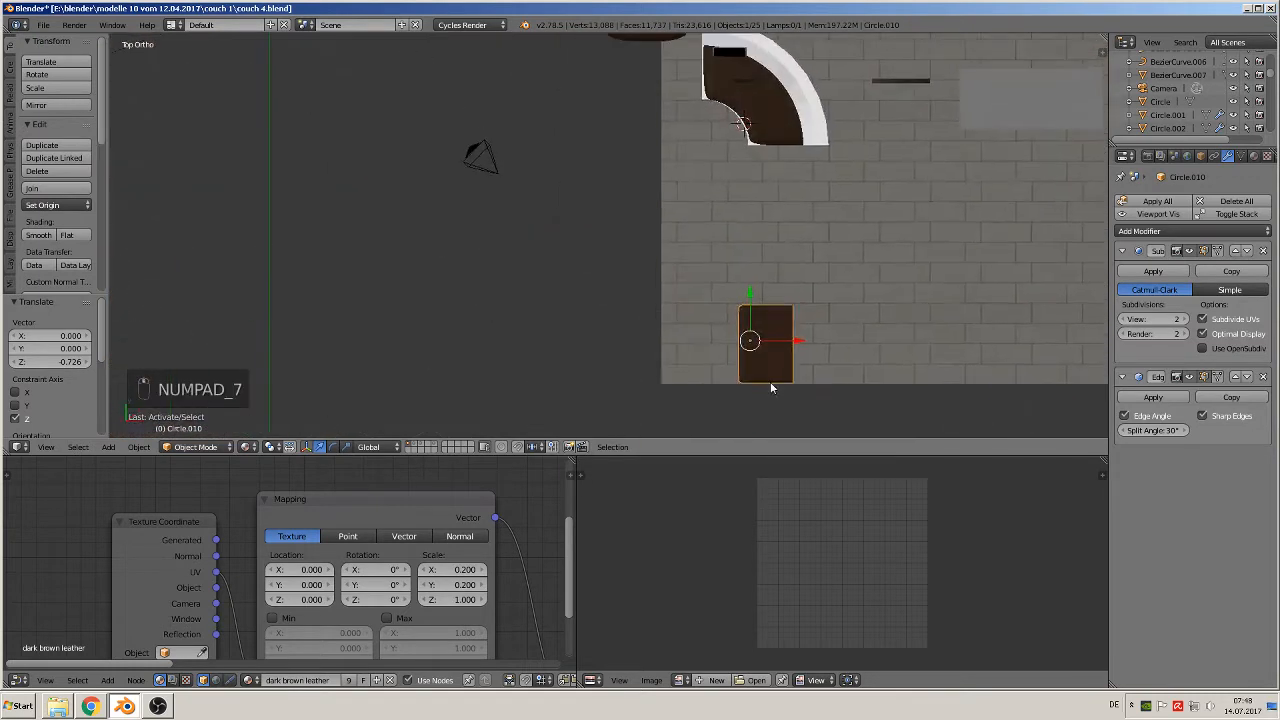
key(g)
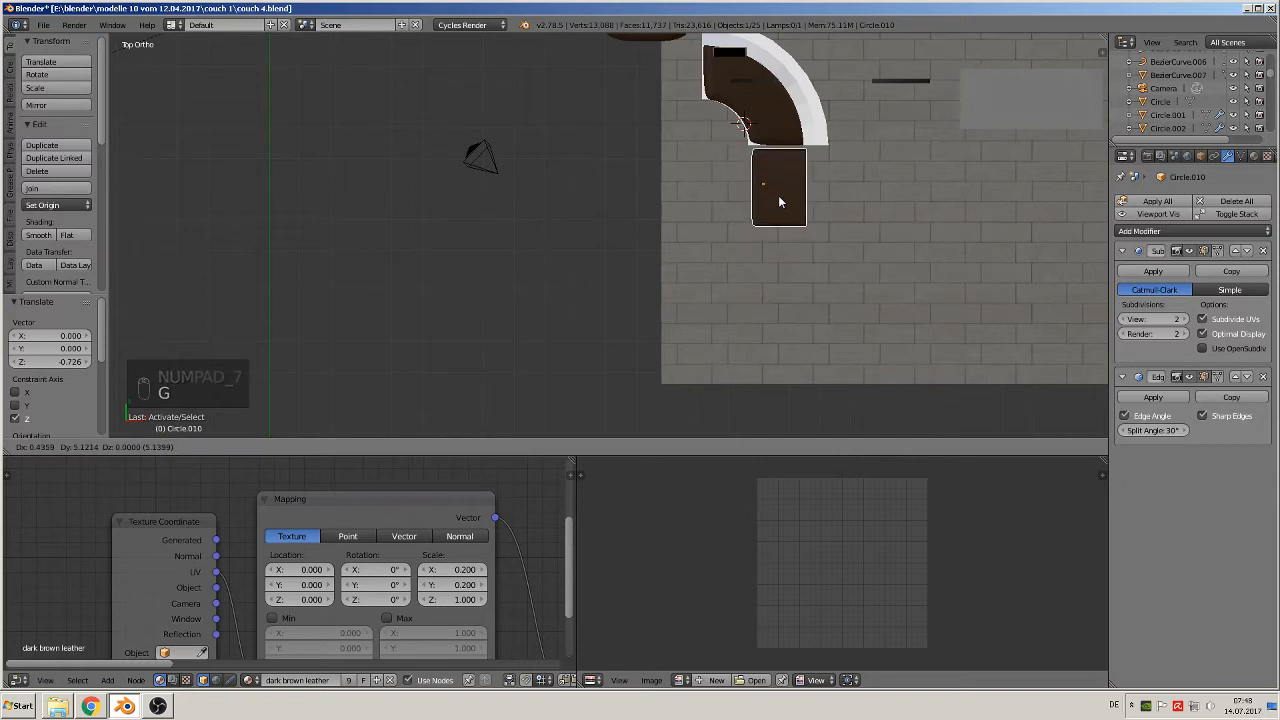
click(776, 198)
scroll(811, 218, up, 2)
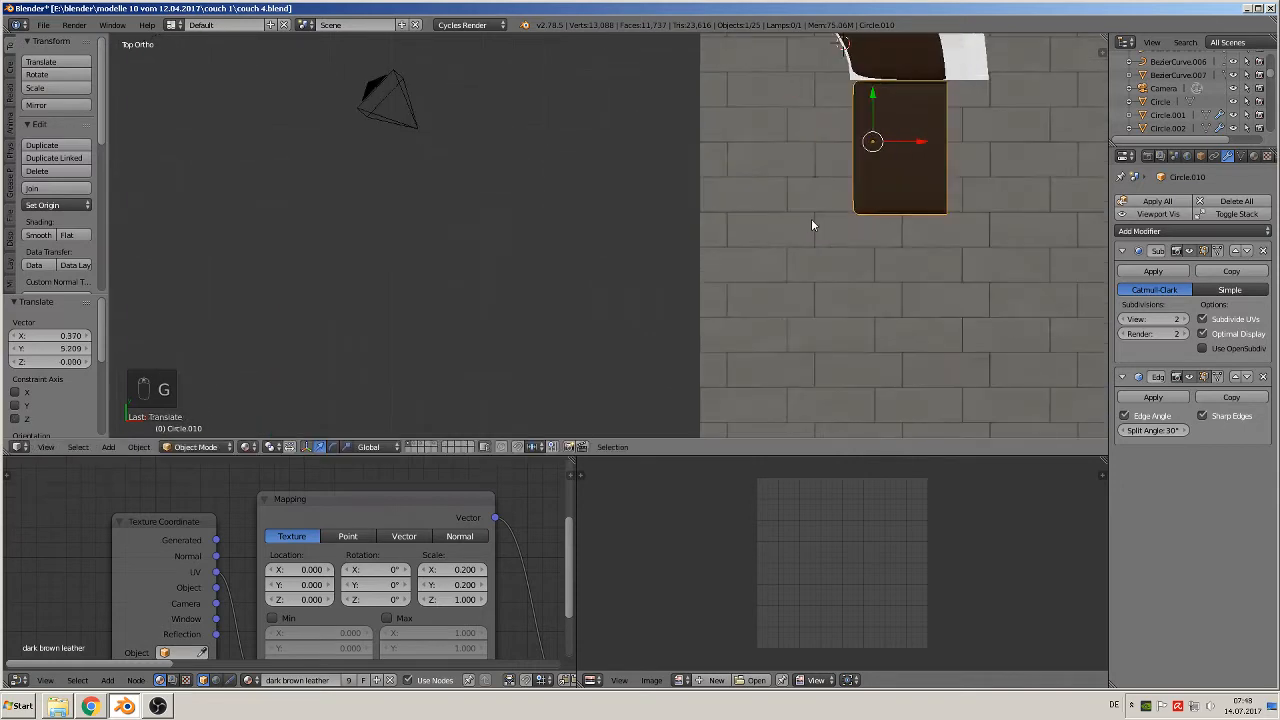
shift+middle_drag(811, 218, 608, 390)
scroll(676, 340, up, 2)
scroll(700, 290, up, 1)
right_click(737, 226)
key(Tab)
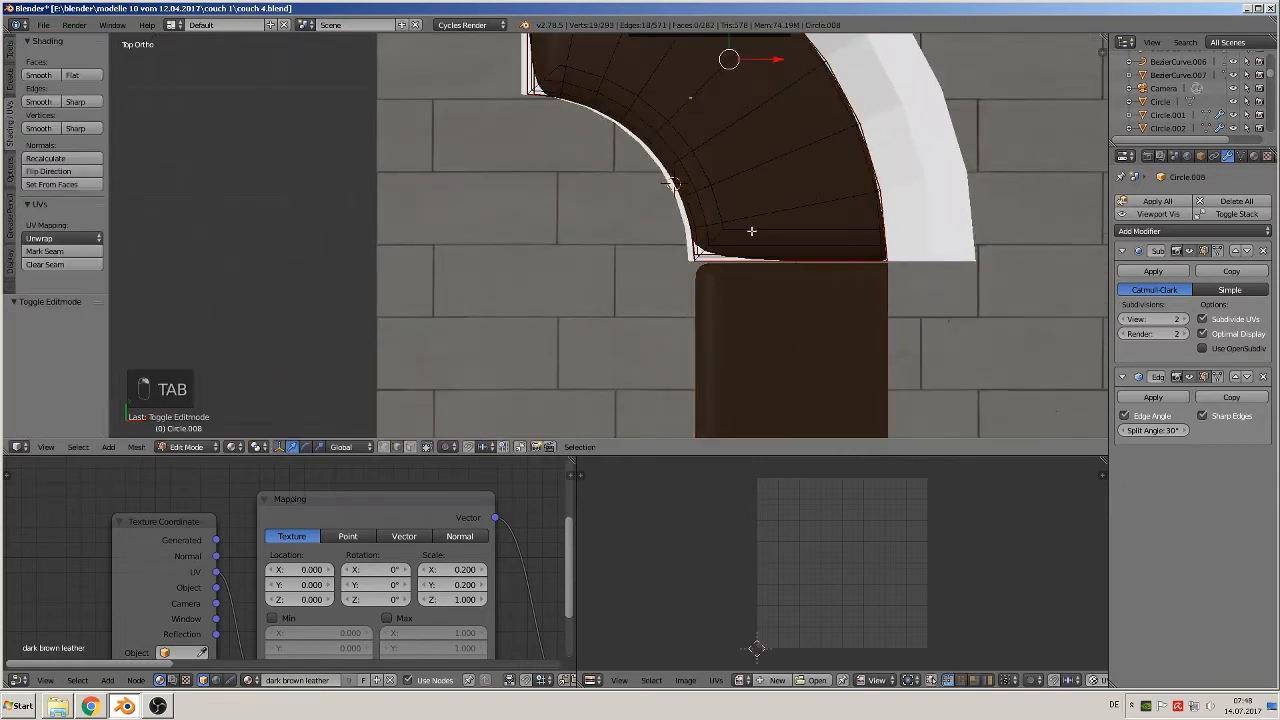
scroll(776, 255, up, 2)
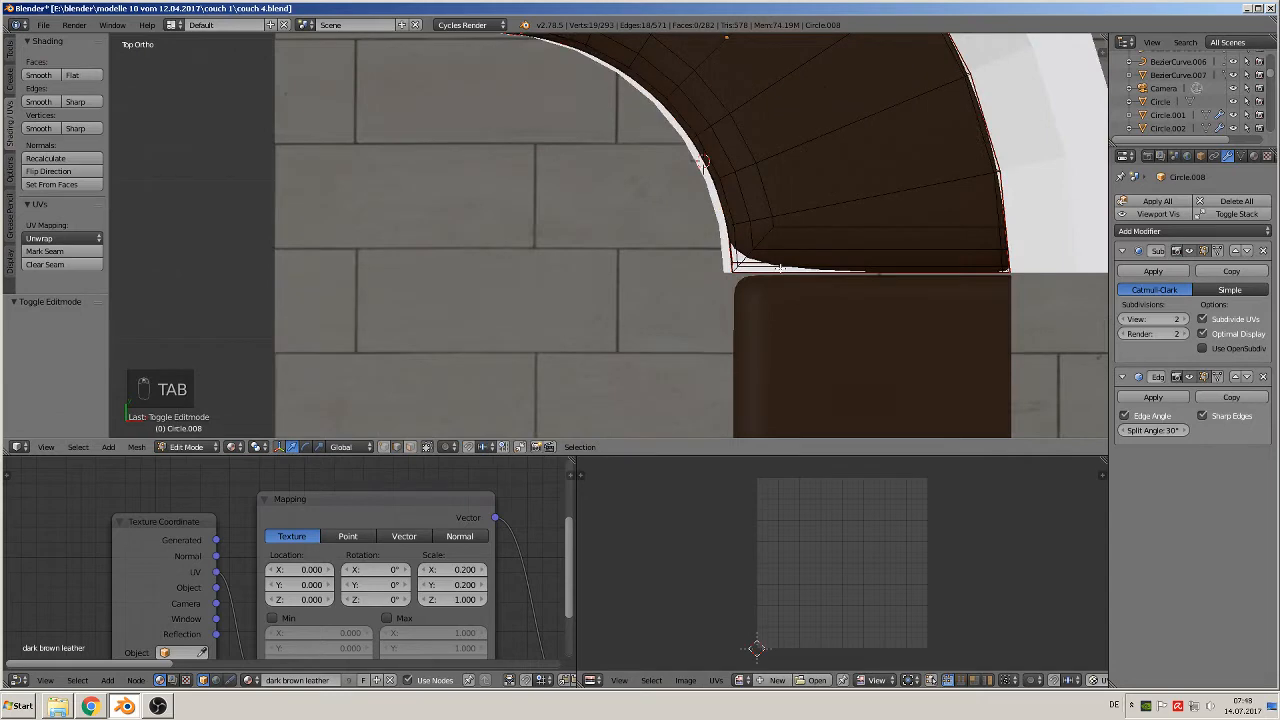
key(Tab)
- Lower the straight cushion by about 3.59 along Z and raise it by 0.044 to line up with the curved cushion
middle_drag(787, 297, 836, 103)
right_click(846, 215)
key(g)
key(z)
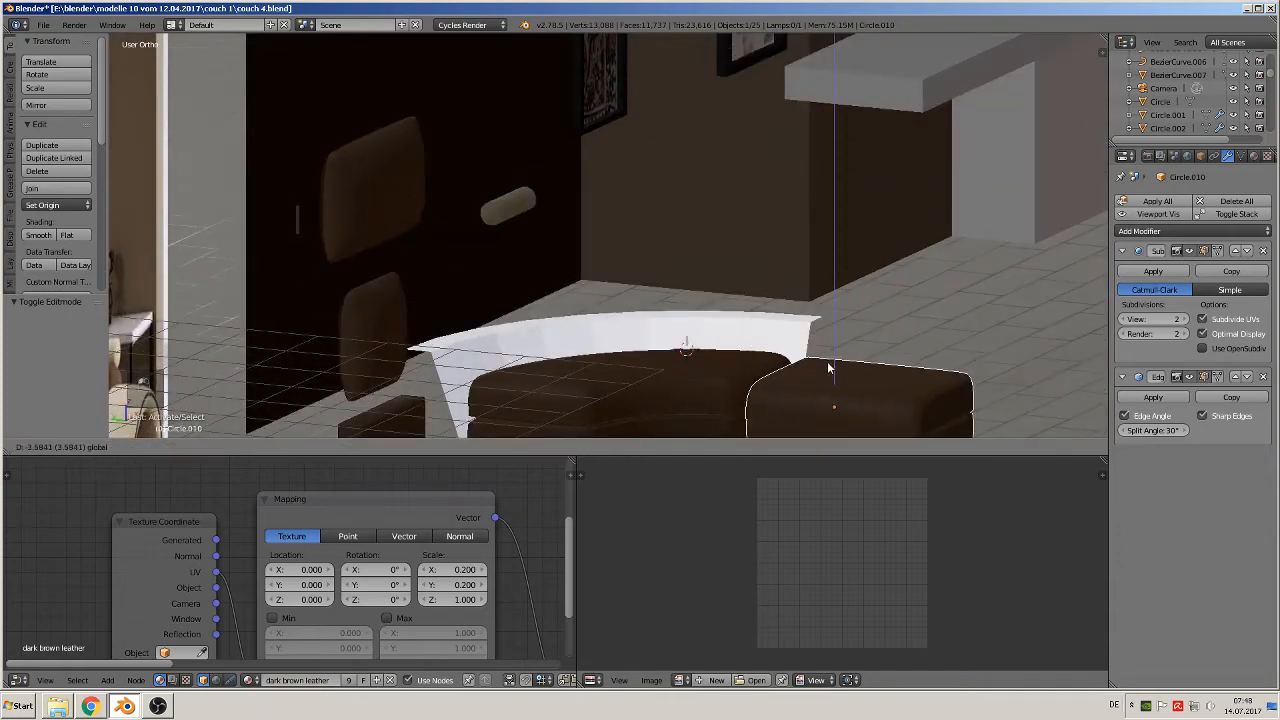
click(829, 362)
middle_drag(829, 362, 782, 237)
drag(803, 224, 804, 220)
- Scale the straight cushion to 0.932 along Z and lower it by 0.018 to match the curved cushion's height
key(s)
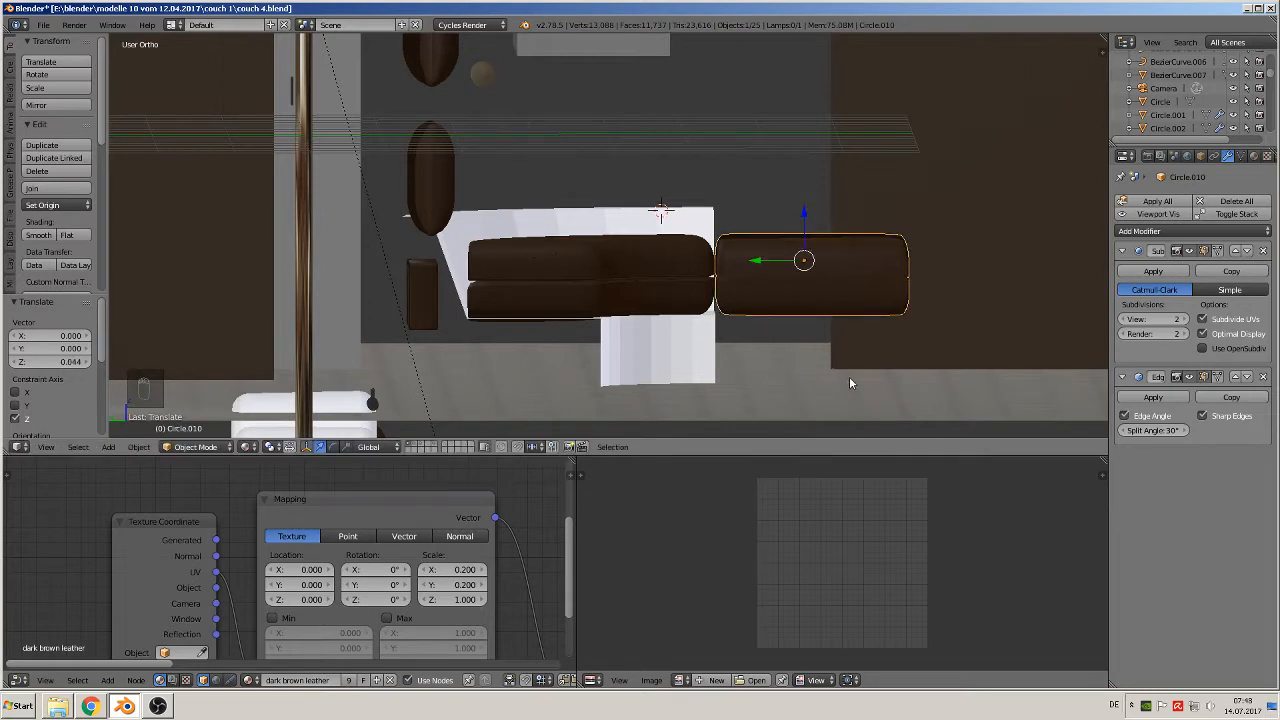
key(z)
click(806, 326)
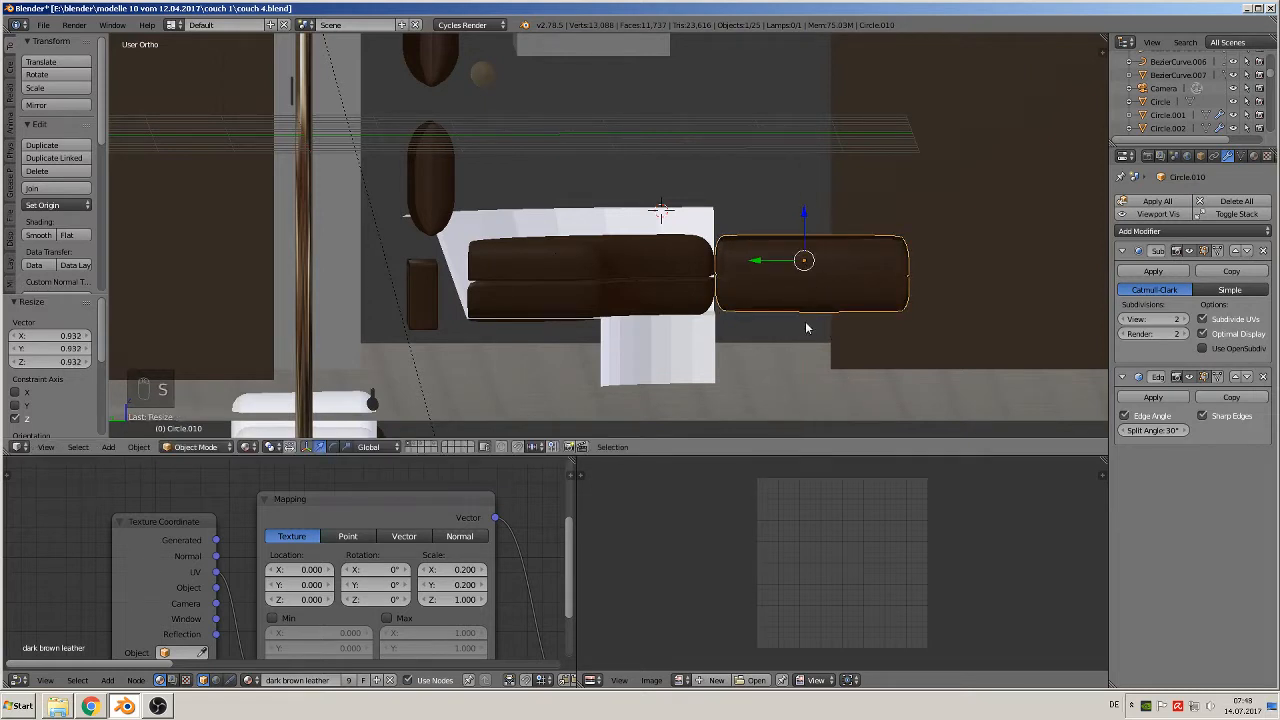
drag(801, 222, 798, 221)
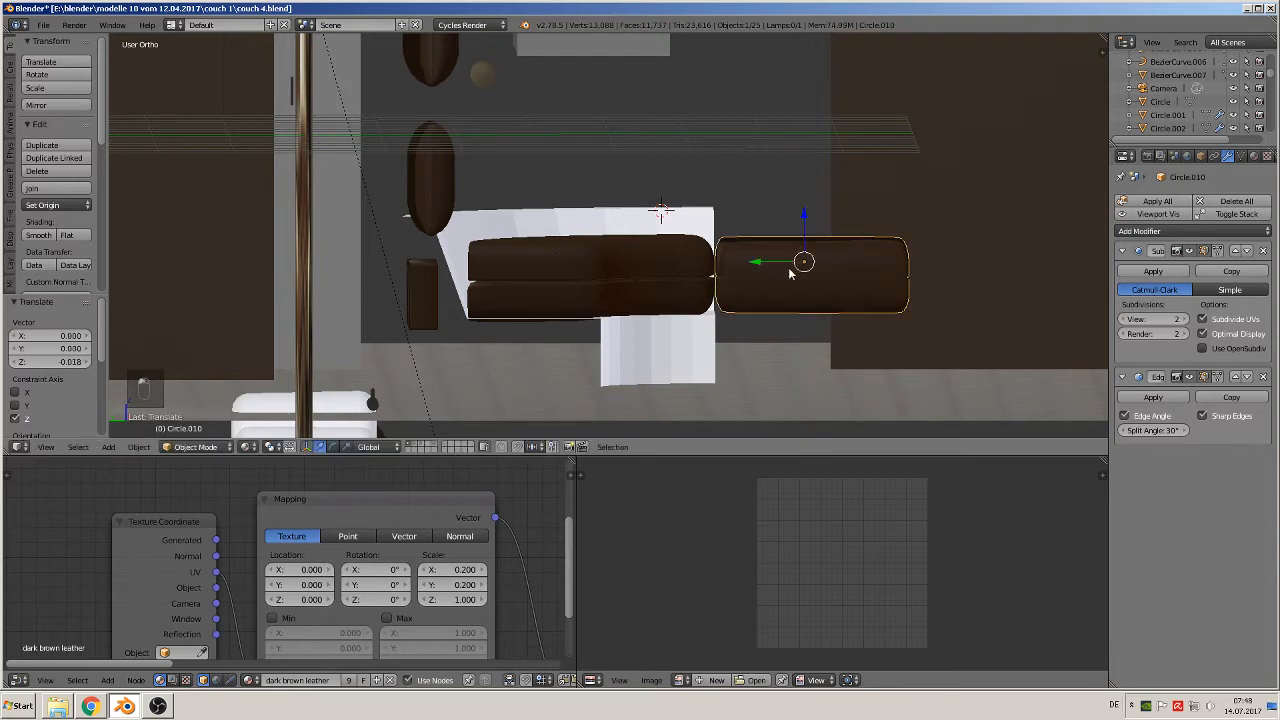
- Make a linked duplicate of the straight cushion and move it -2.502 along Y to extend the row
middle_drag(798, 221, 716, 337)
scroll(716, 337, down, 2)
key(a)
scroll(718, 332, up, 1)
right_click(753, 274)
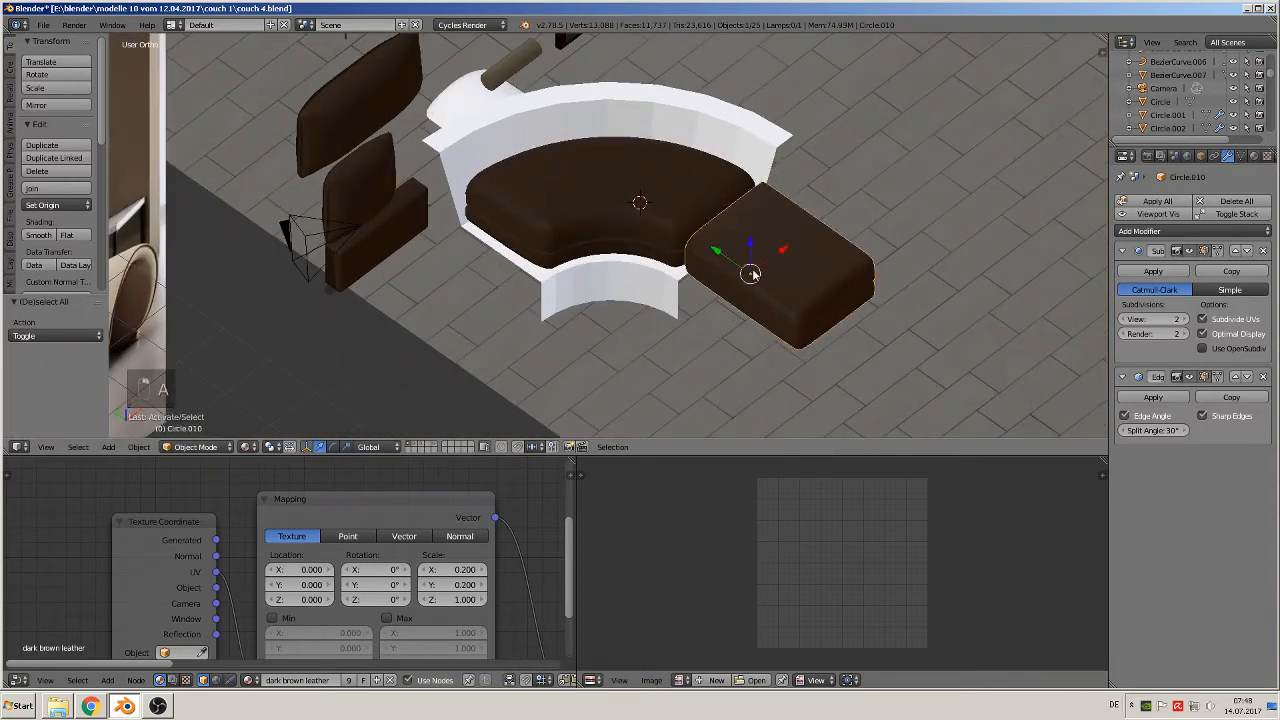
key(alt+d)
right_click(752, 318)
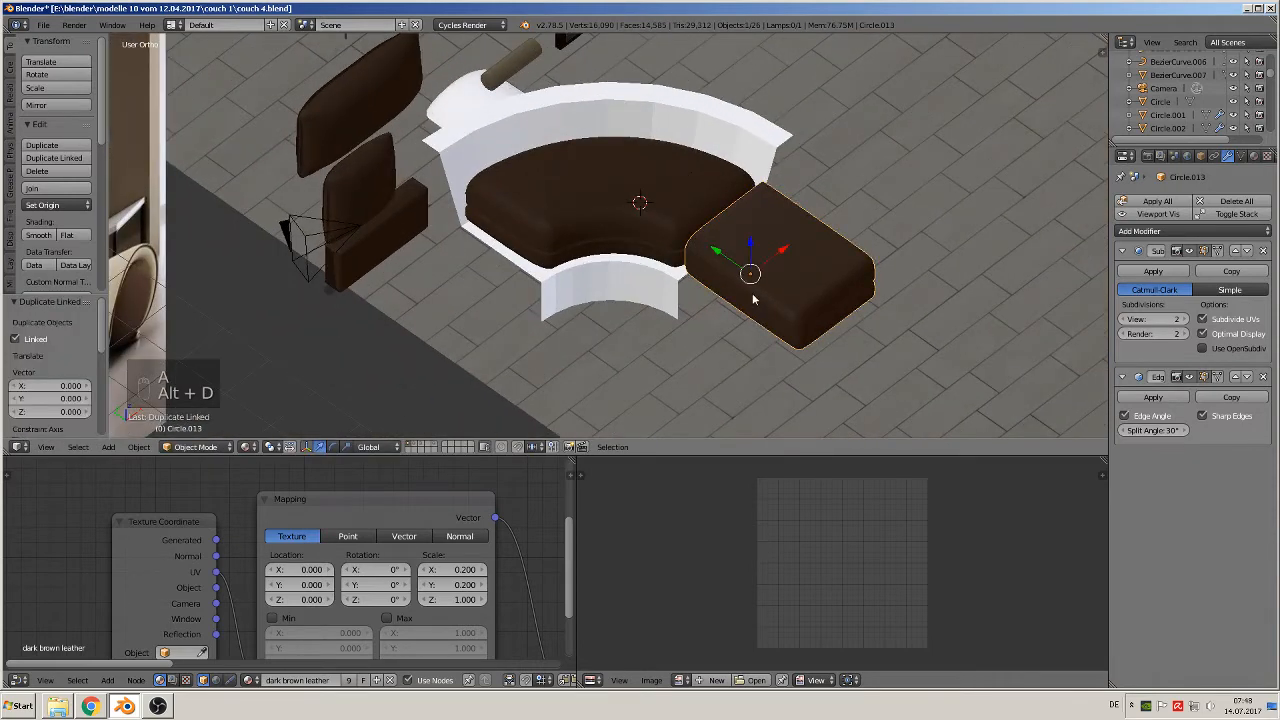
drag(730, 257, 827, 339)
click(827, 339)
scroll(826, 343, down, 2)
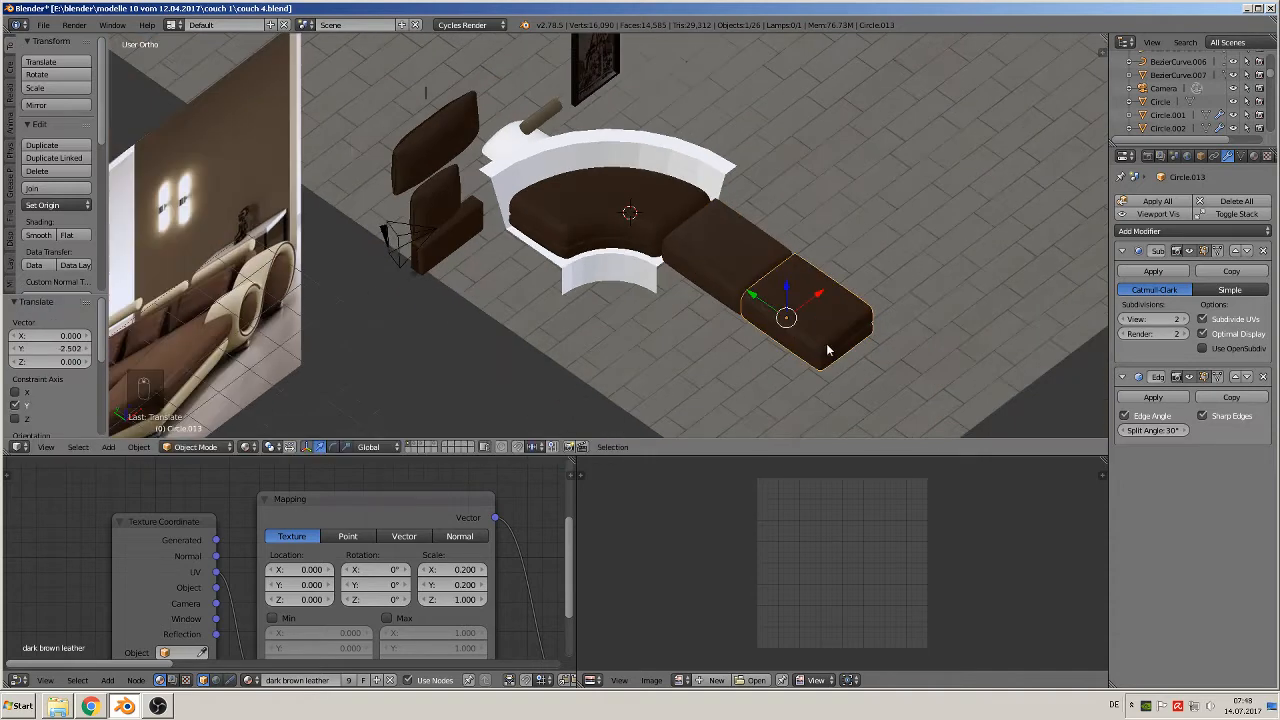
- Examine the reference image for the number and arrangement of seat cushions along the couch
key(a)
scroll(780, 344, down, 1)
shift+middle_drag(276, 318, 603, 115)
scroll(613, 160, down, 2)
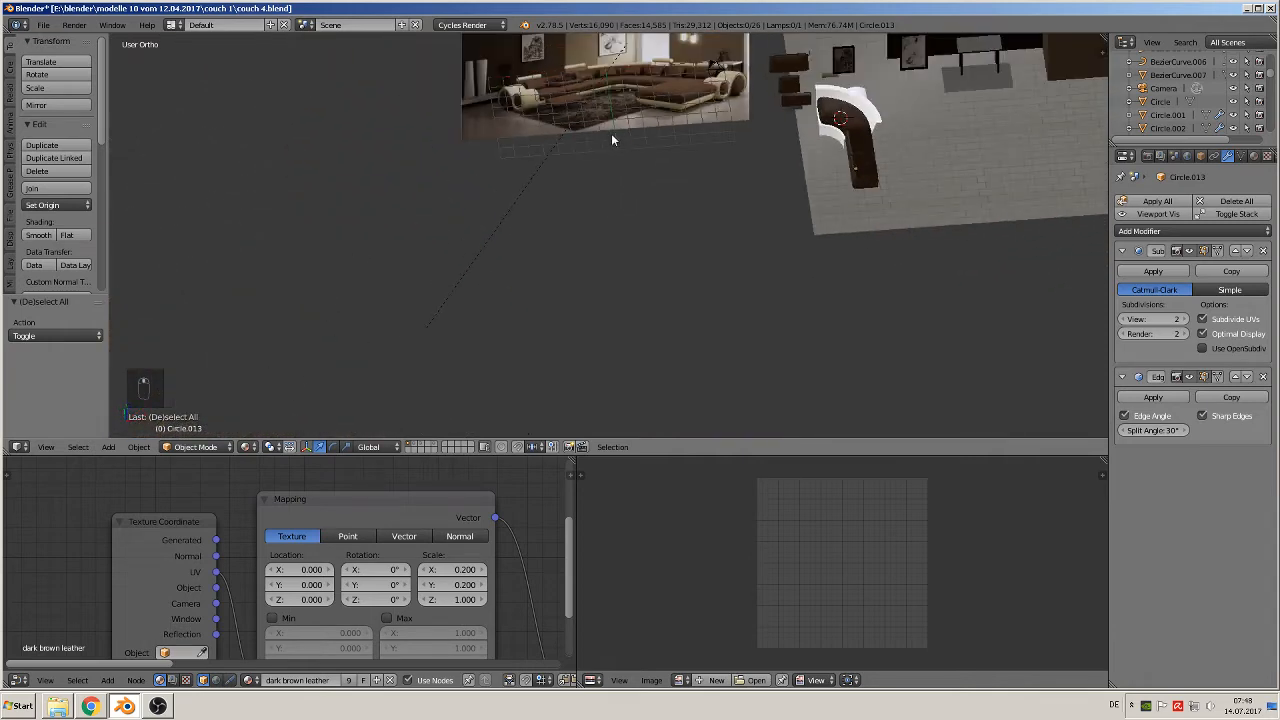
key(KP_1)
scroll(687, 248, up, 6)
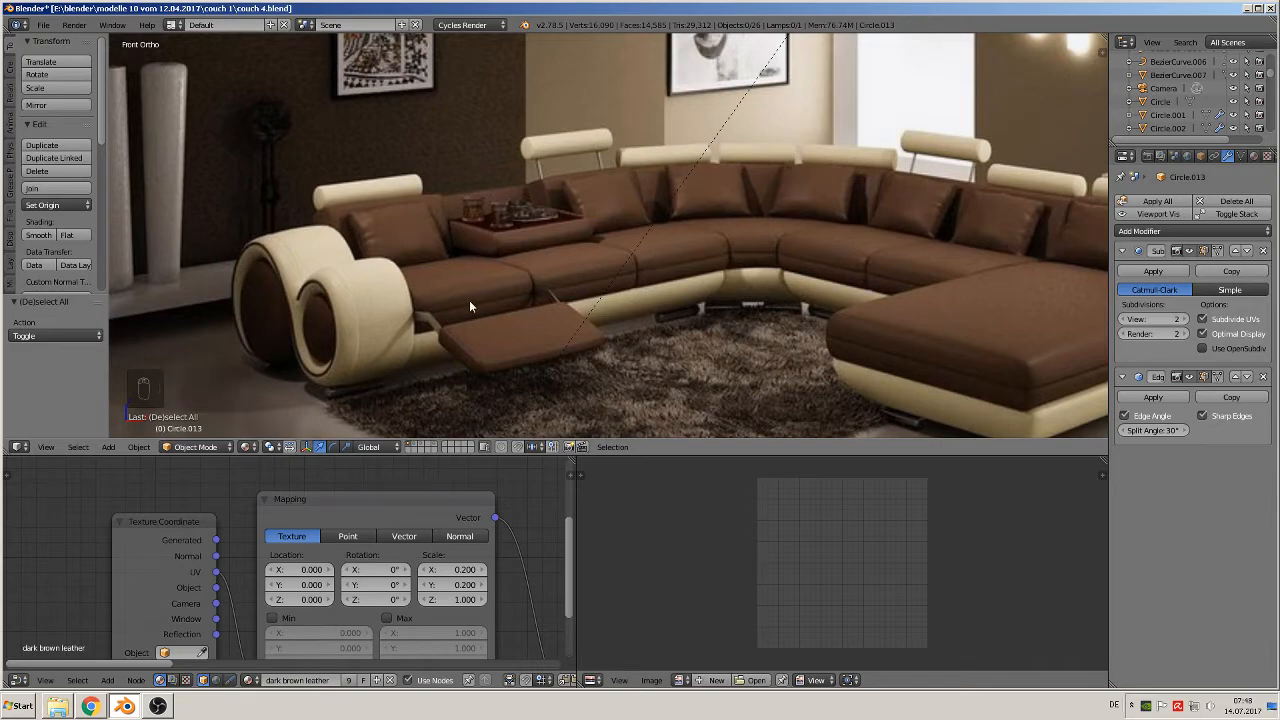
scroll(808, 345, down, 3)
shift+middle_drag(799, 341, 408, 313)
scroll(410, 305, up, 3)
- Make a linked duplicate of the straight cushion beside the curved one and move it -5.514 along X
right_click(437, 134)
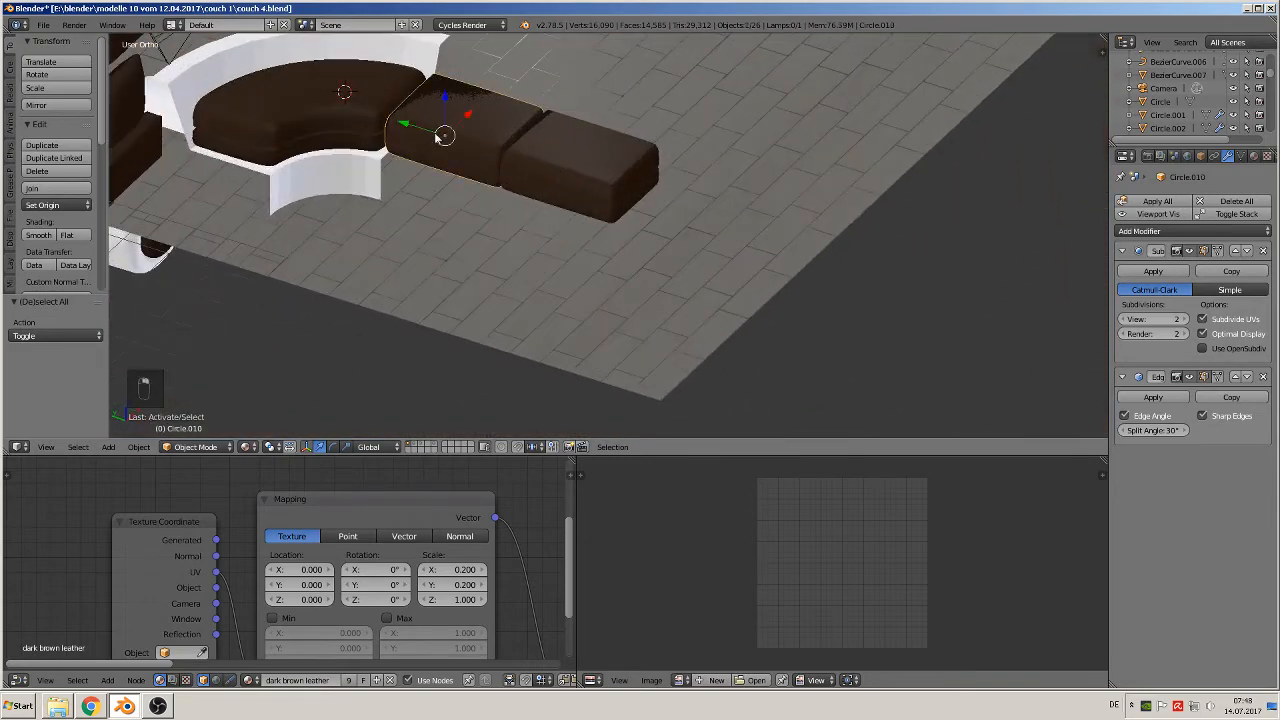
key(alt+d)
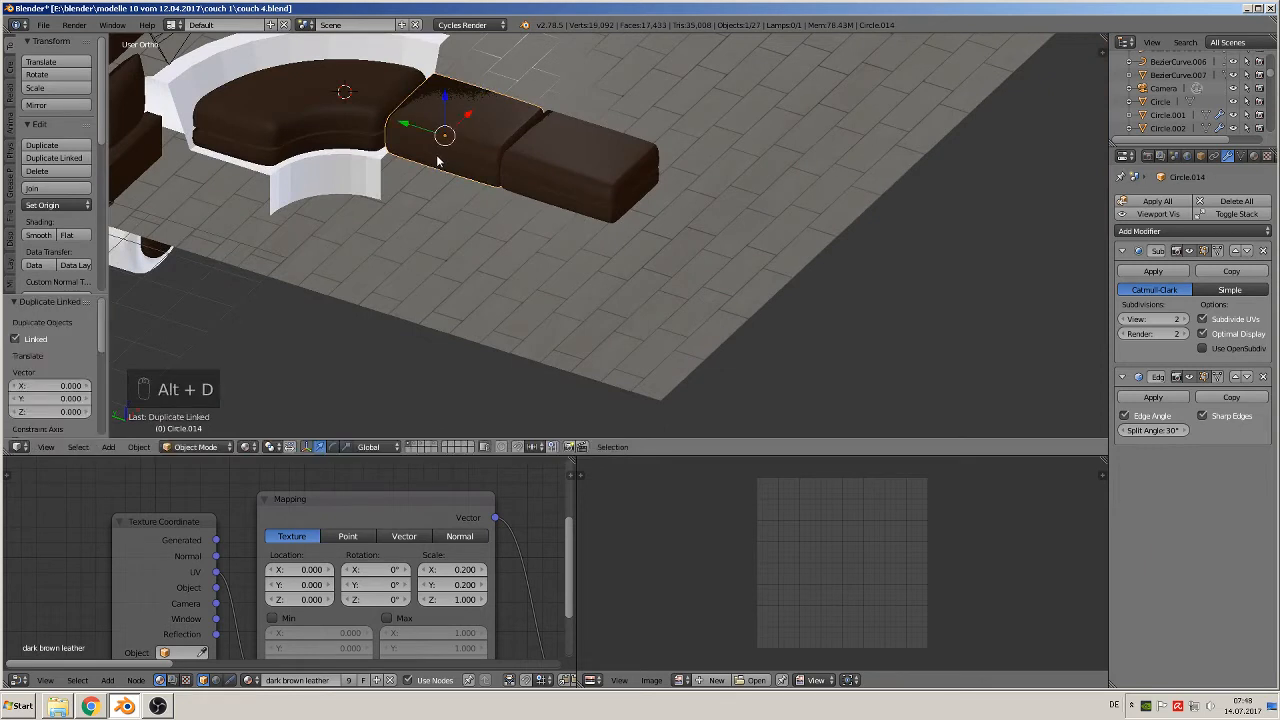
click(459, 111)
drag(467, 115, 385, 270)
text(rz)
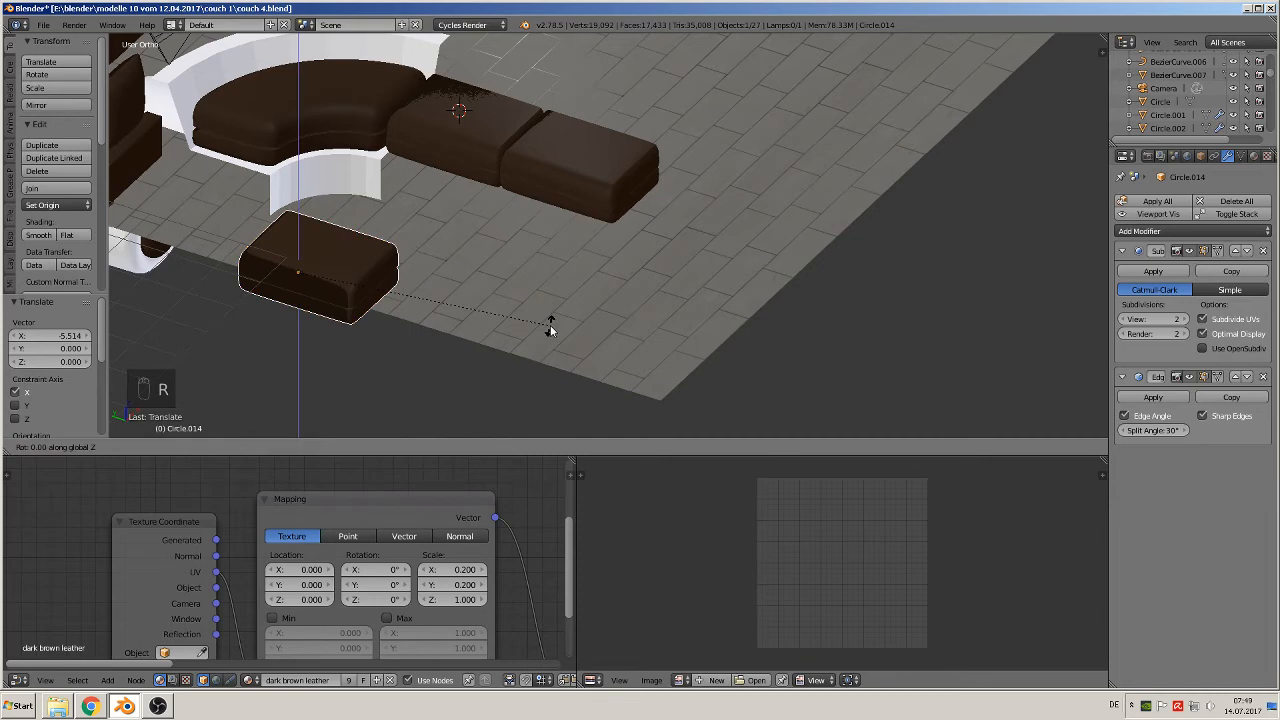
text(-)
key(Escape)
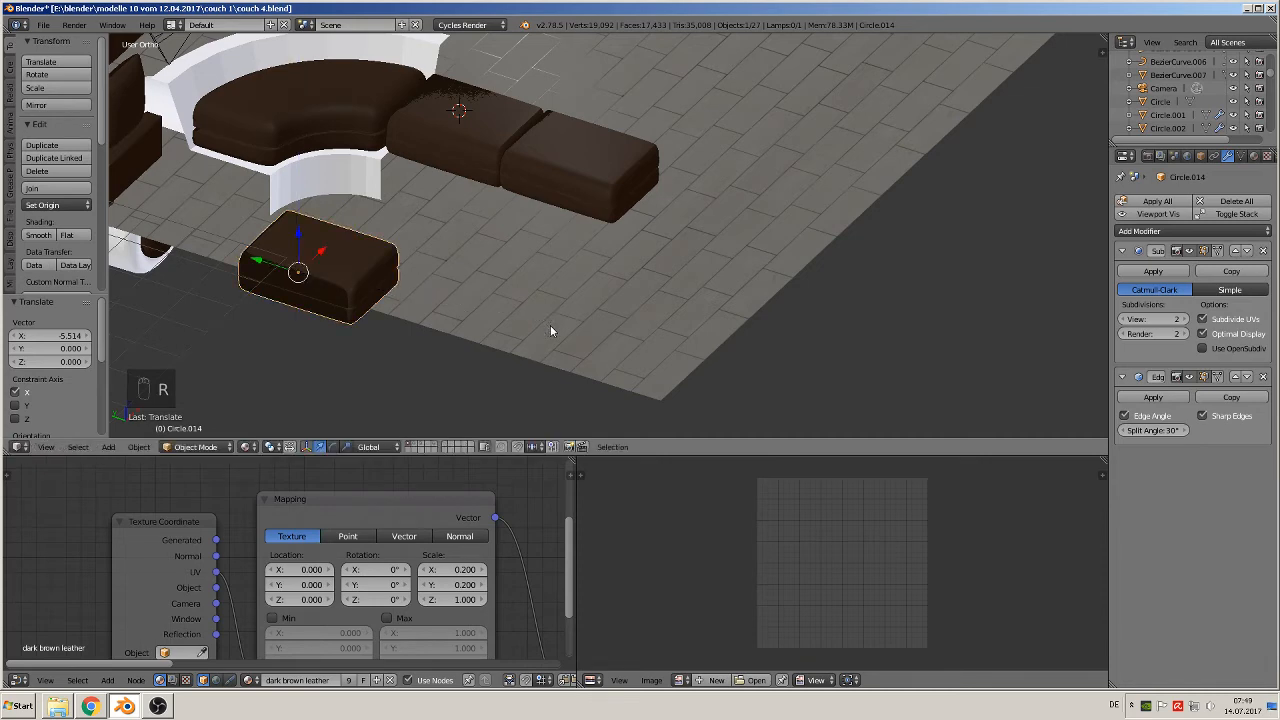
- Rotate the duplicated straight cushion 90° around the Z axis
text(r)
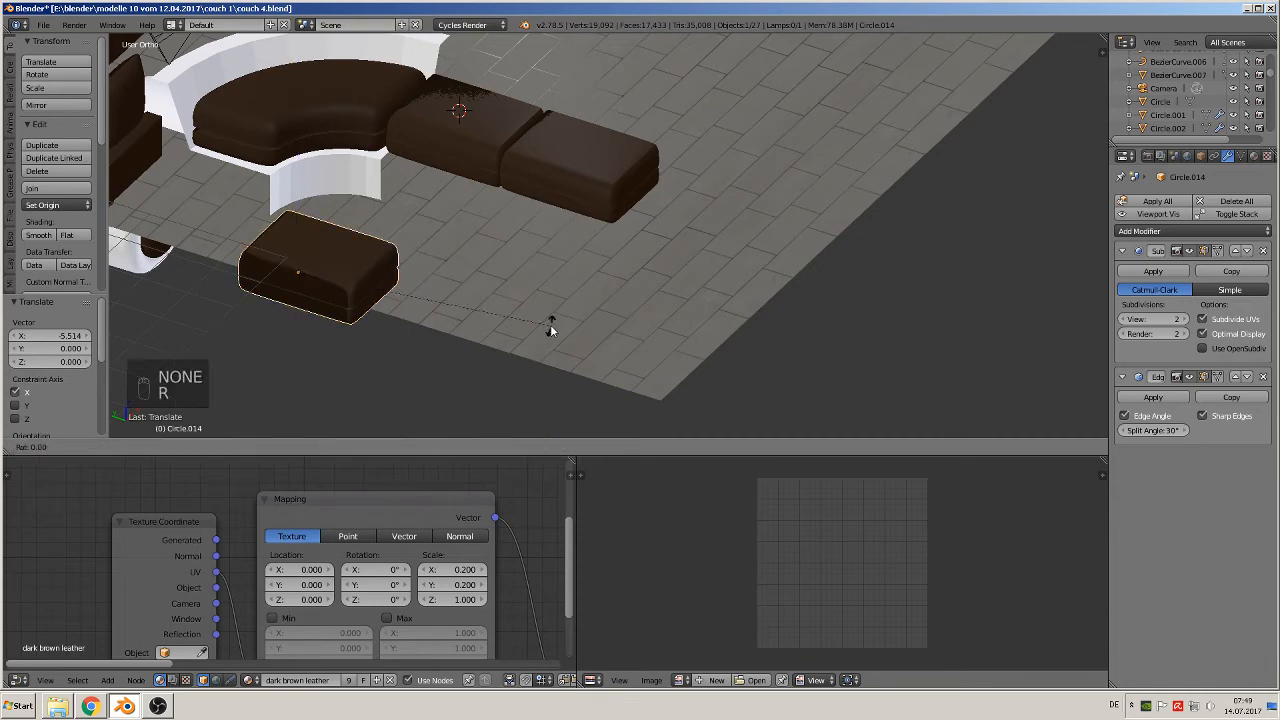
text(z90)
click(502, 269)
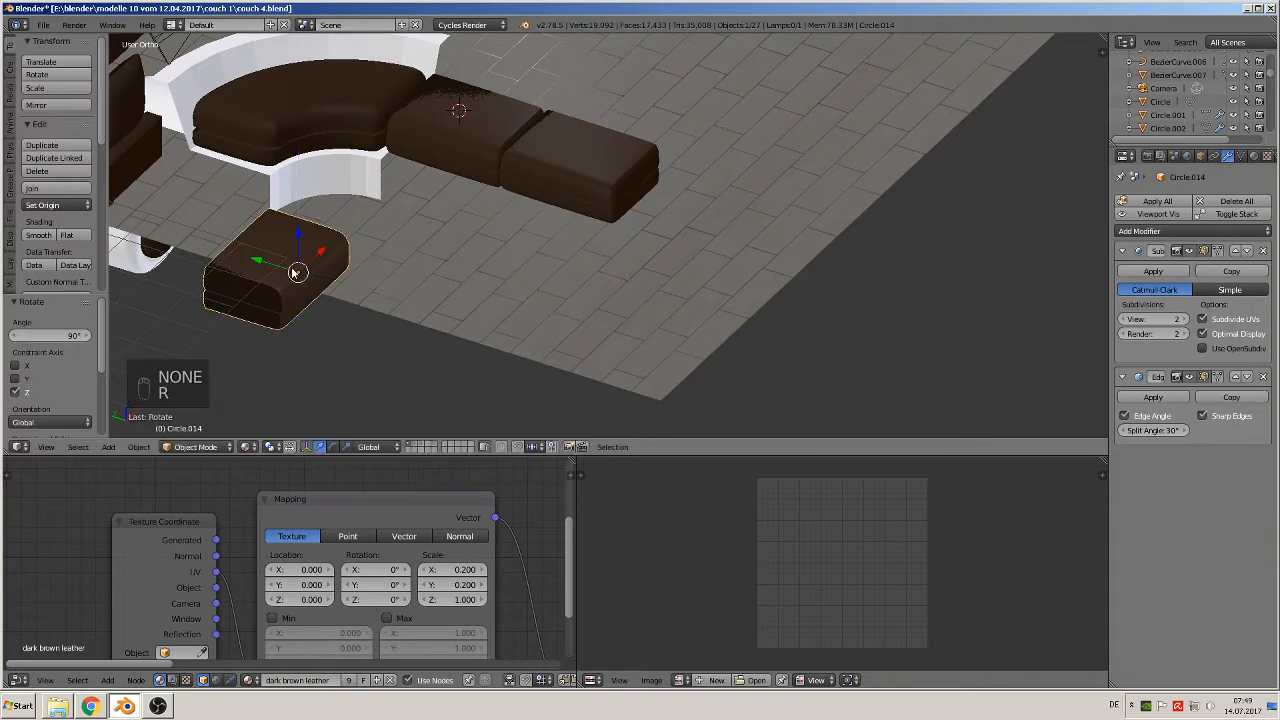
- Move the rotated cushion along Y and then 2.257 along X to abut the curved cushion's free end
key(KP_7)
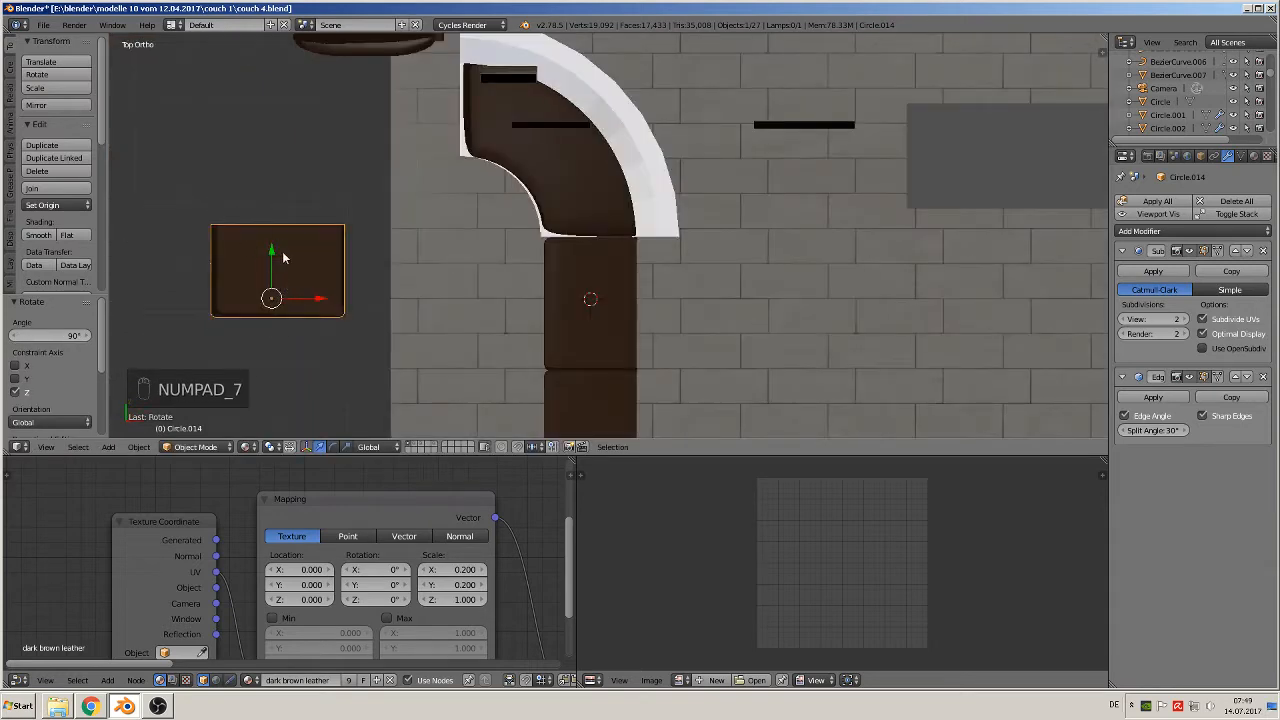
drag(273, 250, 283, 88)
drag(317, 137, 436, 150)
- Extend the row with two linked duplicates of the rotated cushion along X, offset by about -2.5 and -2.537
middle_drag(426, 173, 427, 115)
shift+middle_drag(432, 176, 687, 237)
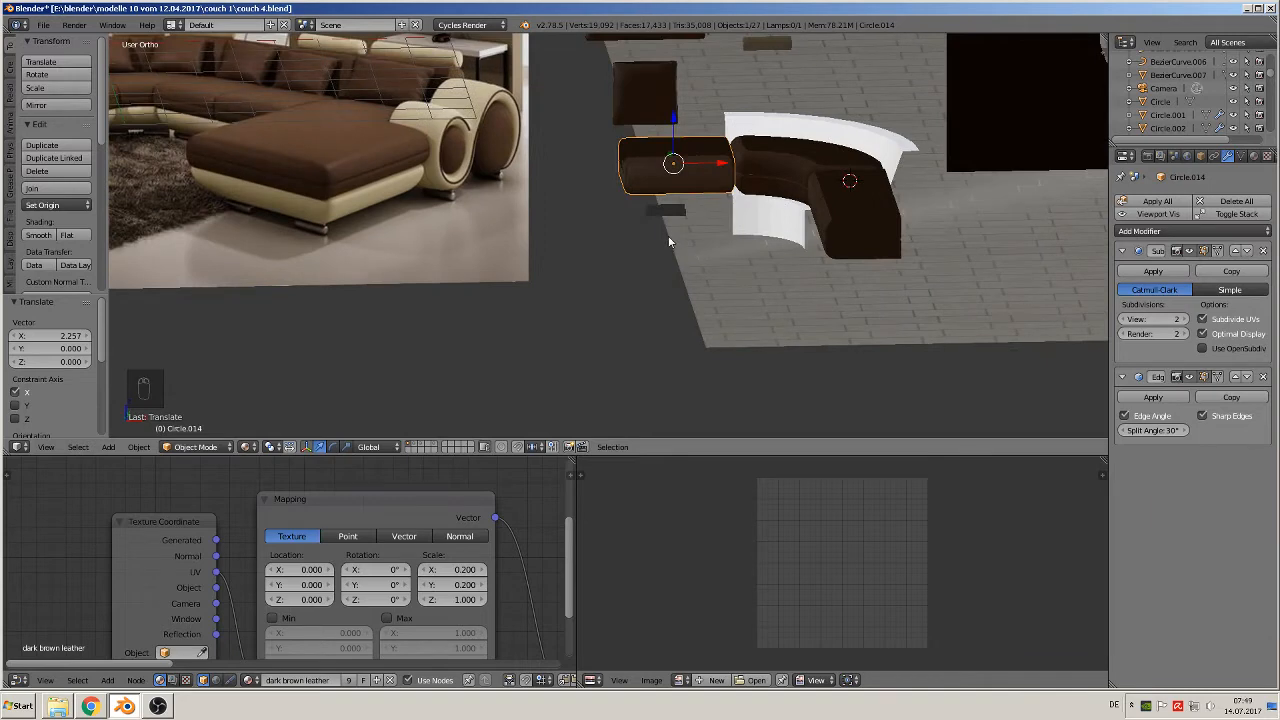
key(alt+d)
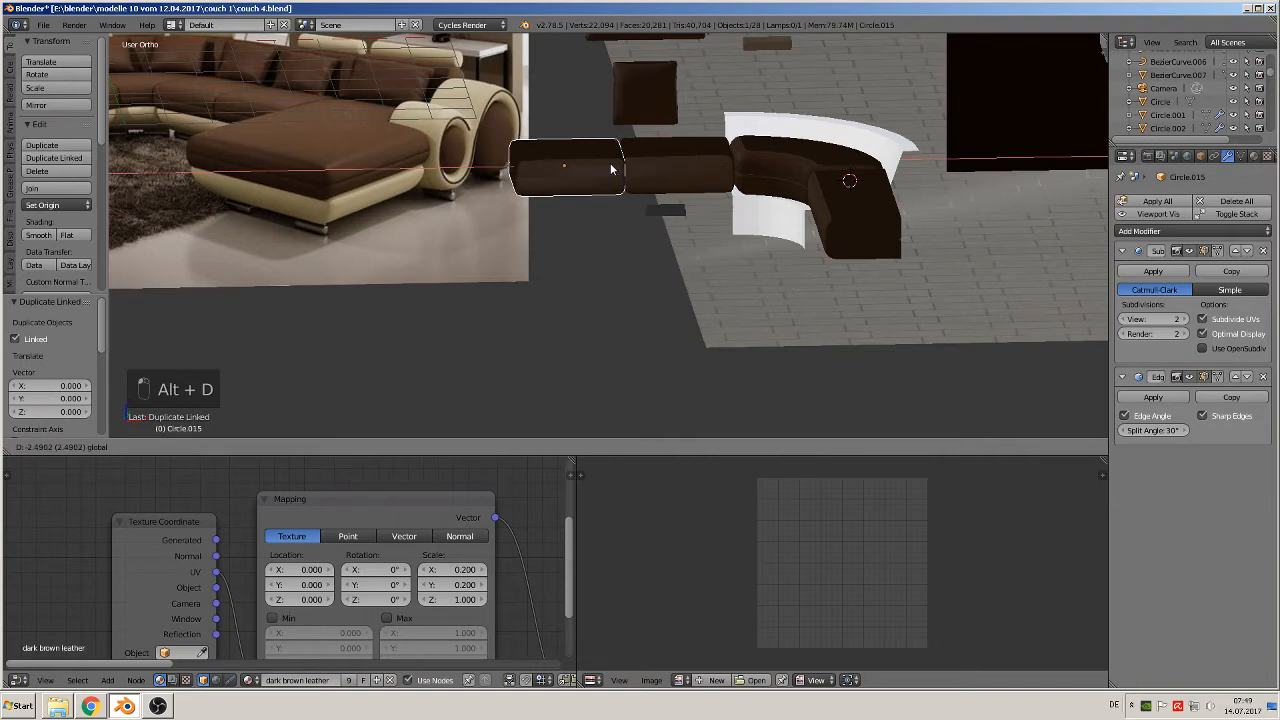
click(608, 168)
key(alt+d)
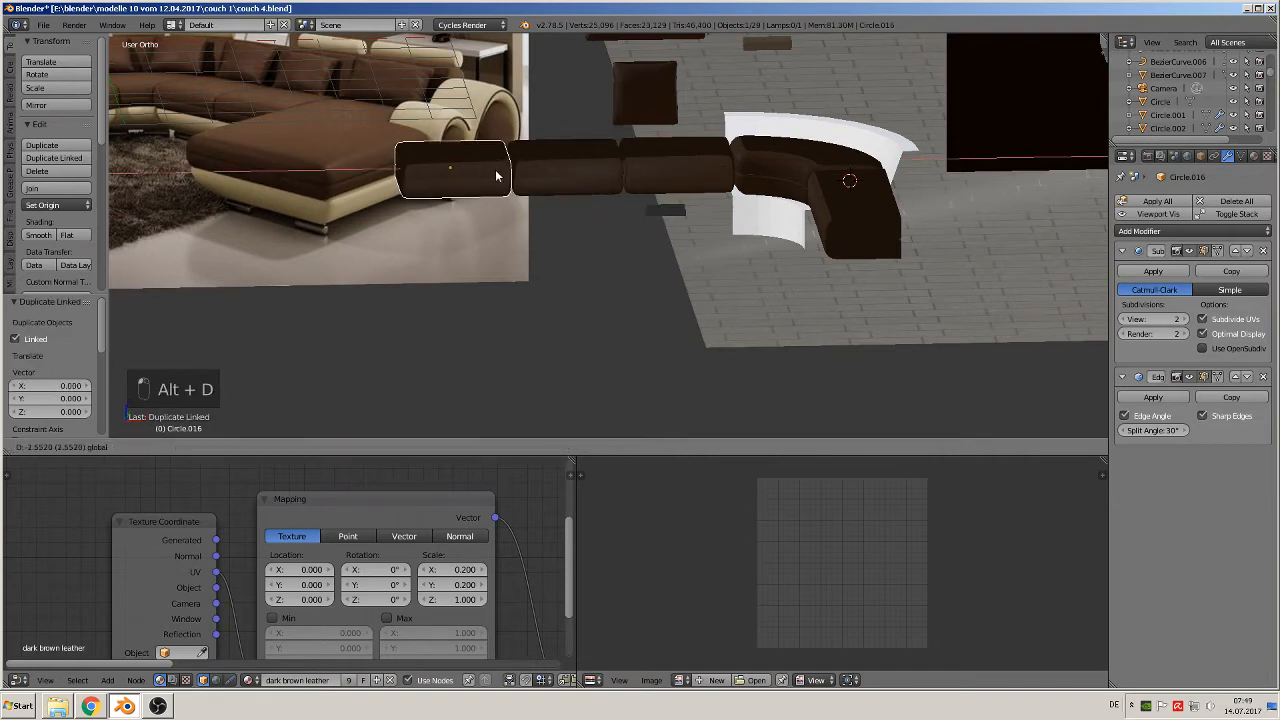
click(497, 176)
- In front view, shift the square back pillow along X and lower it onto the straight cushion nearest the curve
middle_drag(511, 236, 528, 271)
scroll(526, 266, down, 2)
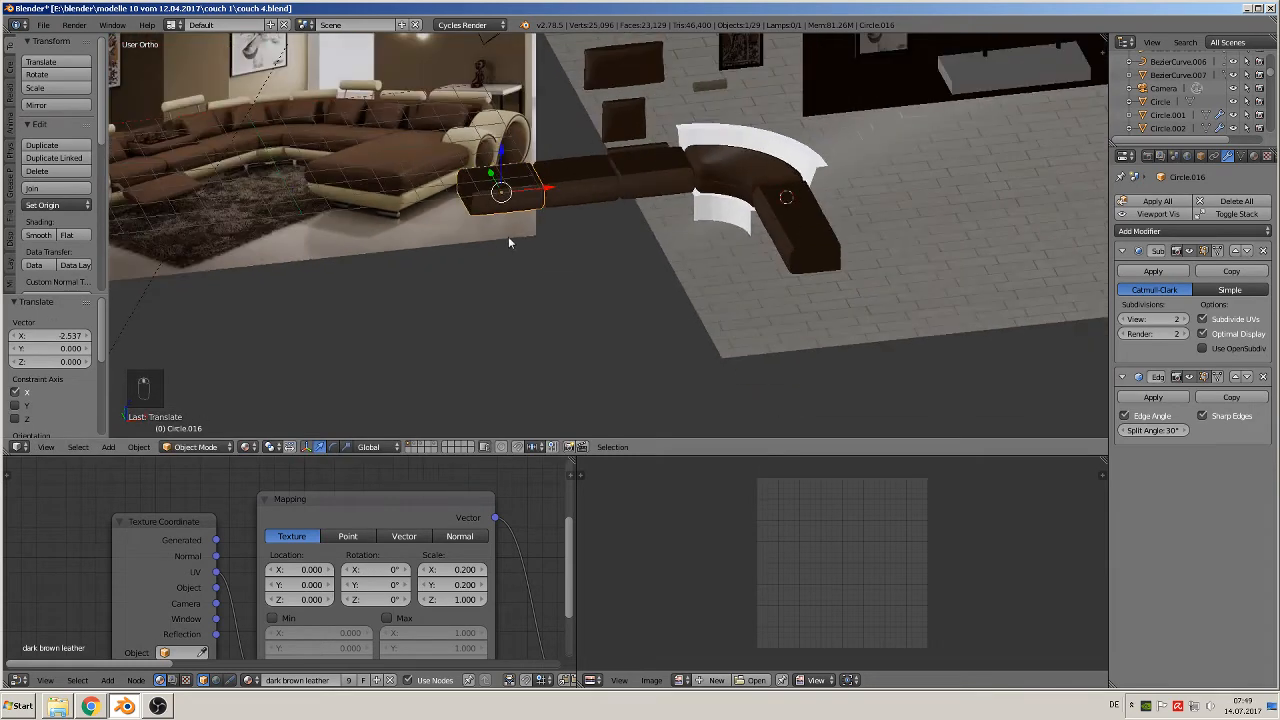
shift+middle_drag(472, 241, 712, 291)
scroll(551, 276, up, 2)
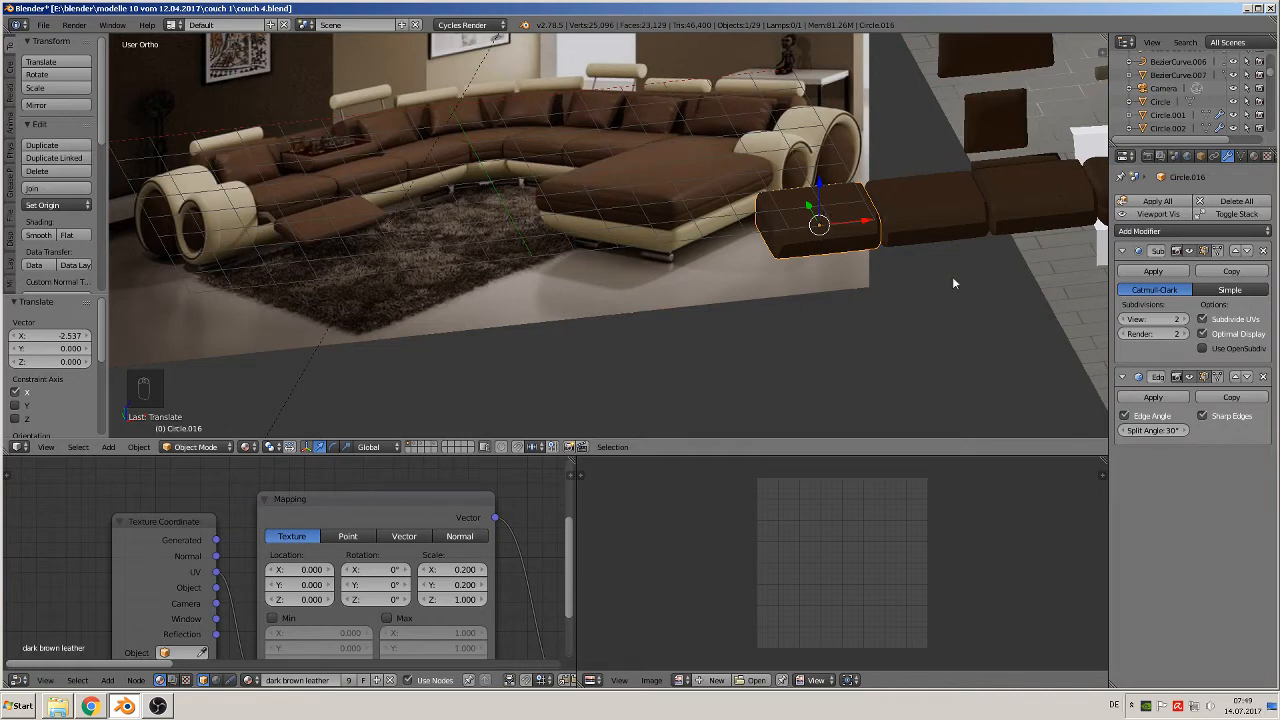
shift+middle_drag(883, 198, 663, 192)
key(KP_1)
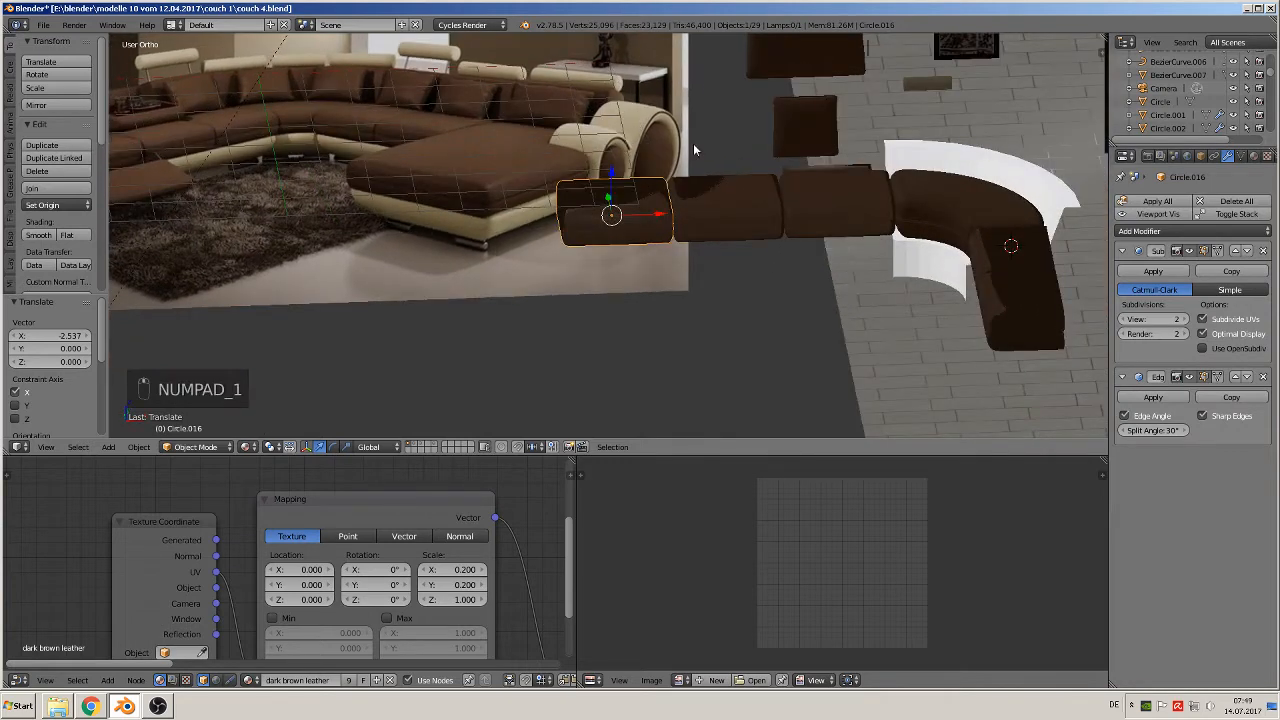
right_click(838, 167)
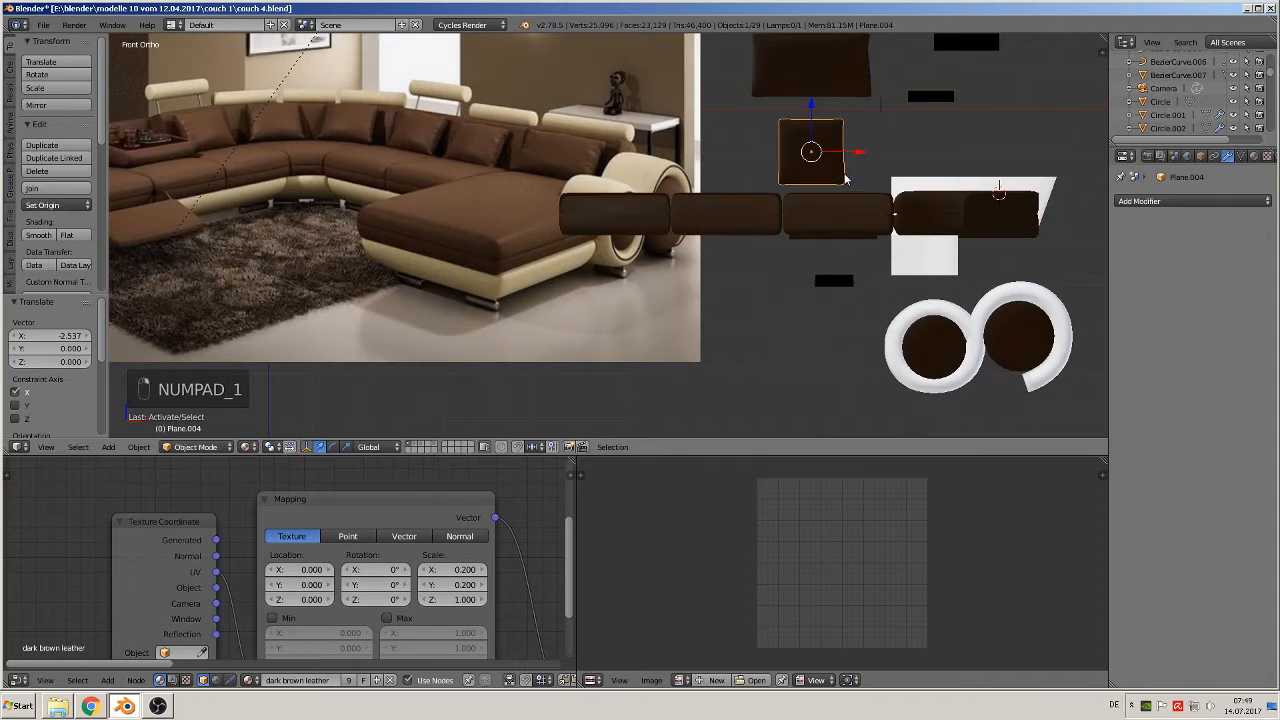
drag(858, 152, 881, 151)
drag(843, 110, 856, 176)
- Make a linked duplicate of the square pillow and move it -5.009 along X, above the outermost cushion
key(alt+d)
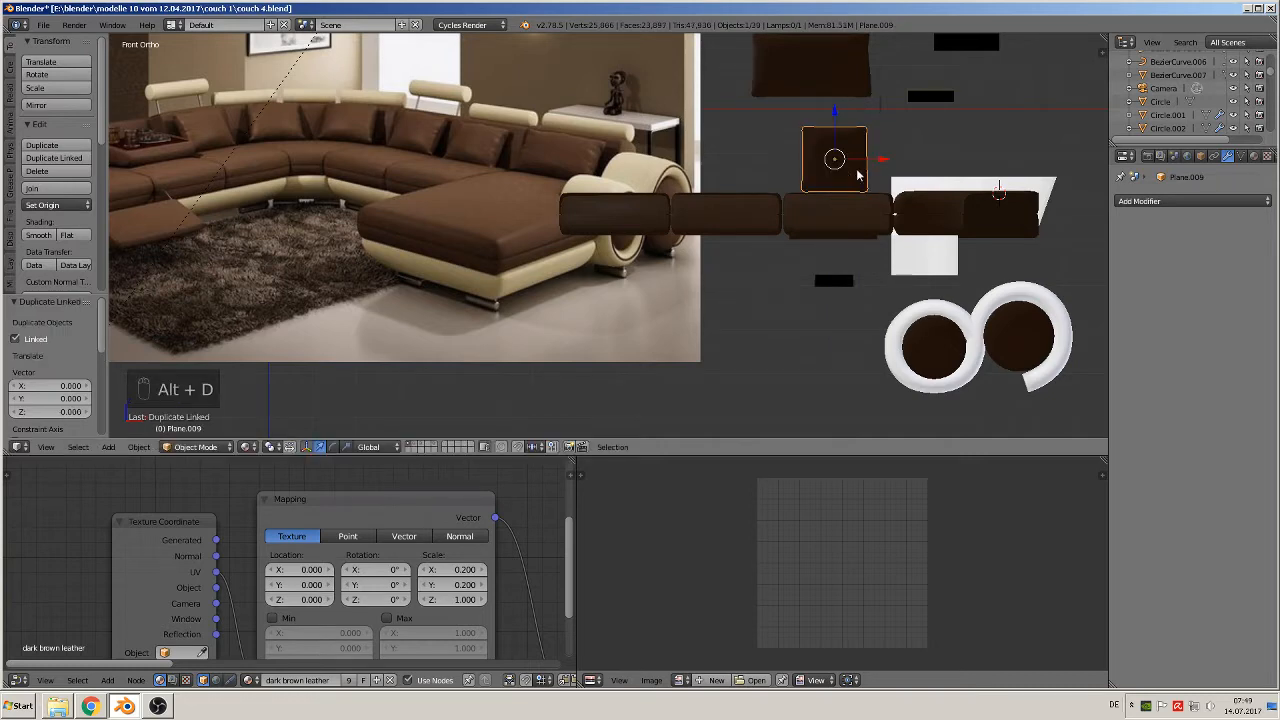
key(x)
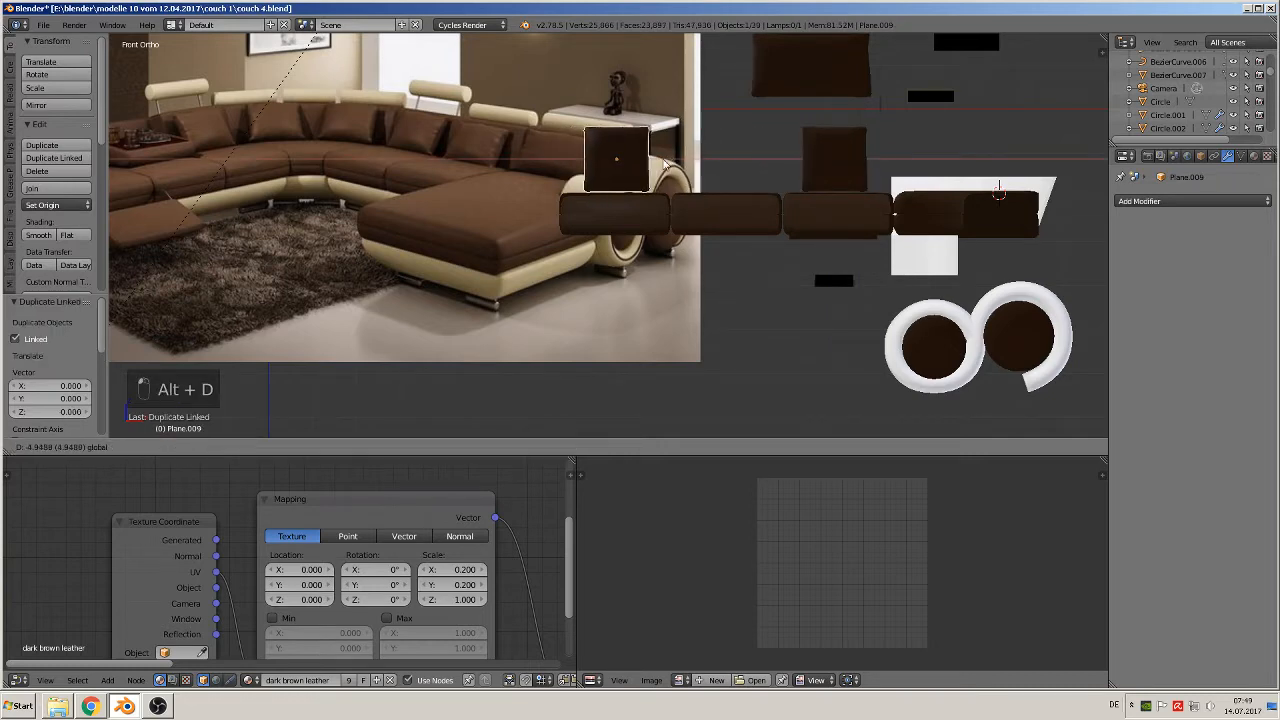
click(662, 158)
scroll(462, 188, down, 2)
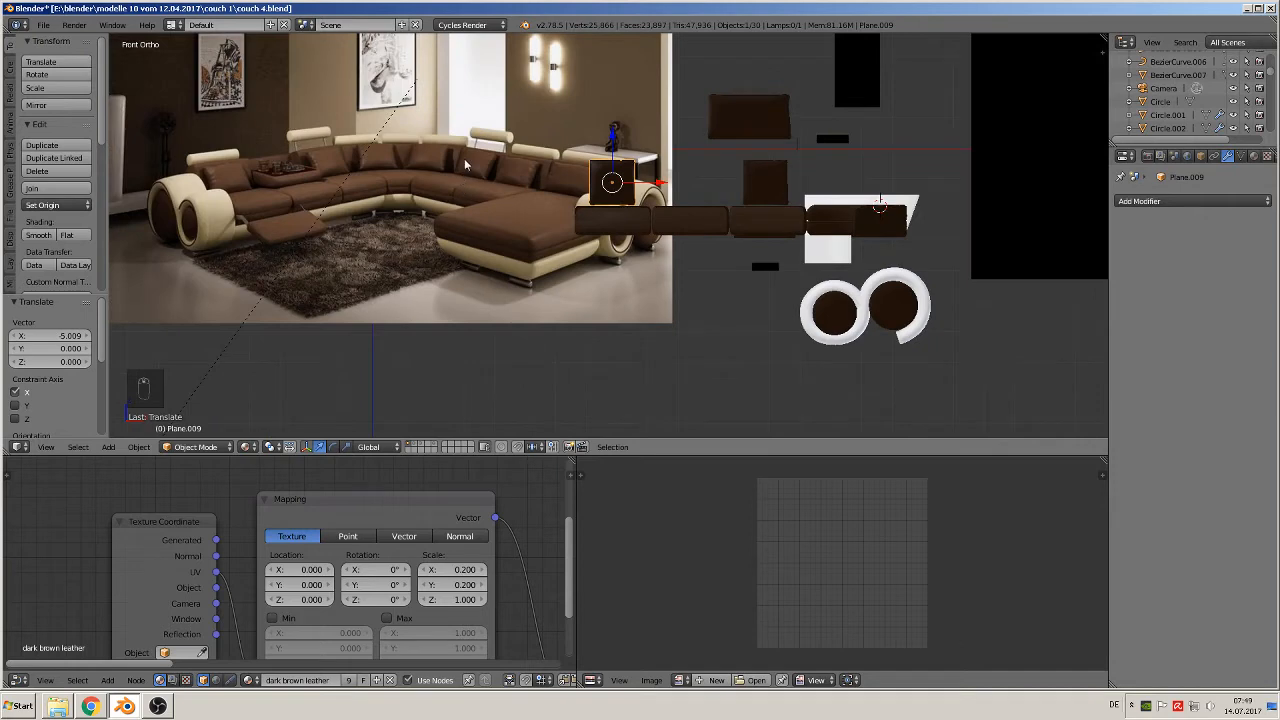
- Make another linked duplicate of the square pillow and move it -6.773 along Y
middle_drag(828, 298, 885, 305)
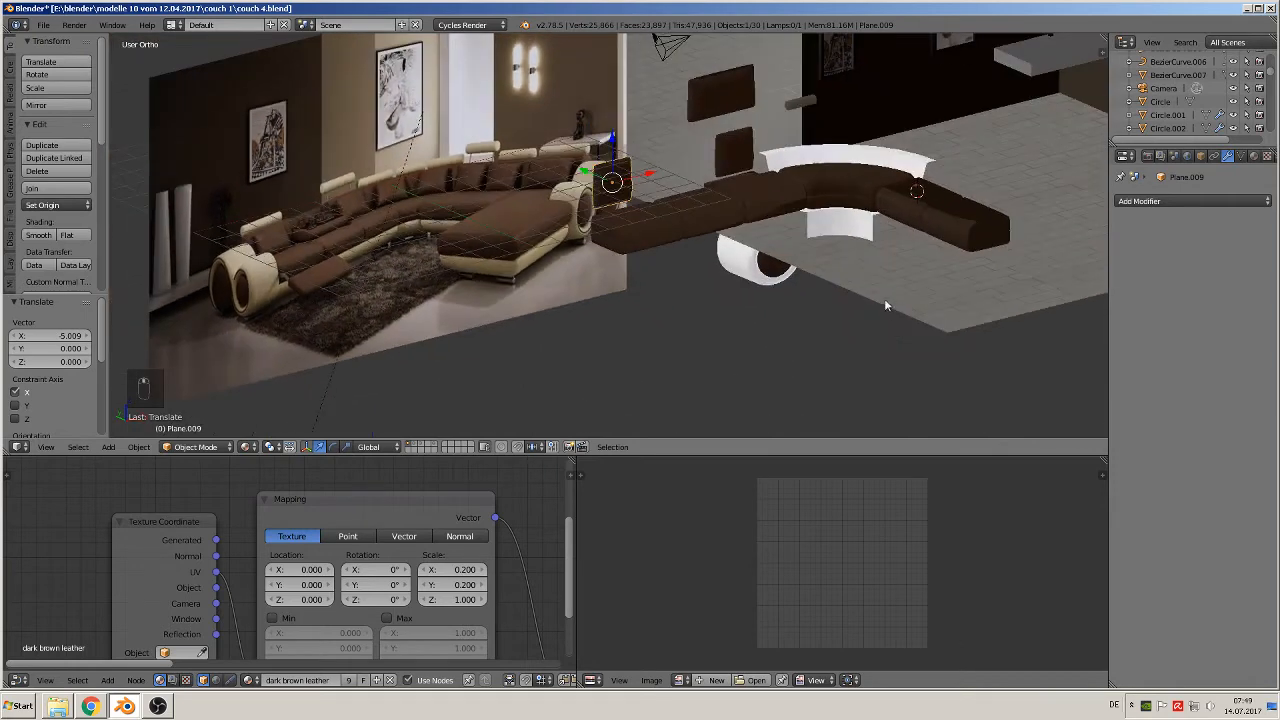
shift+middle_drag(771, 305, 581, 320)
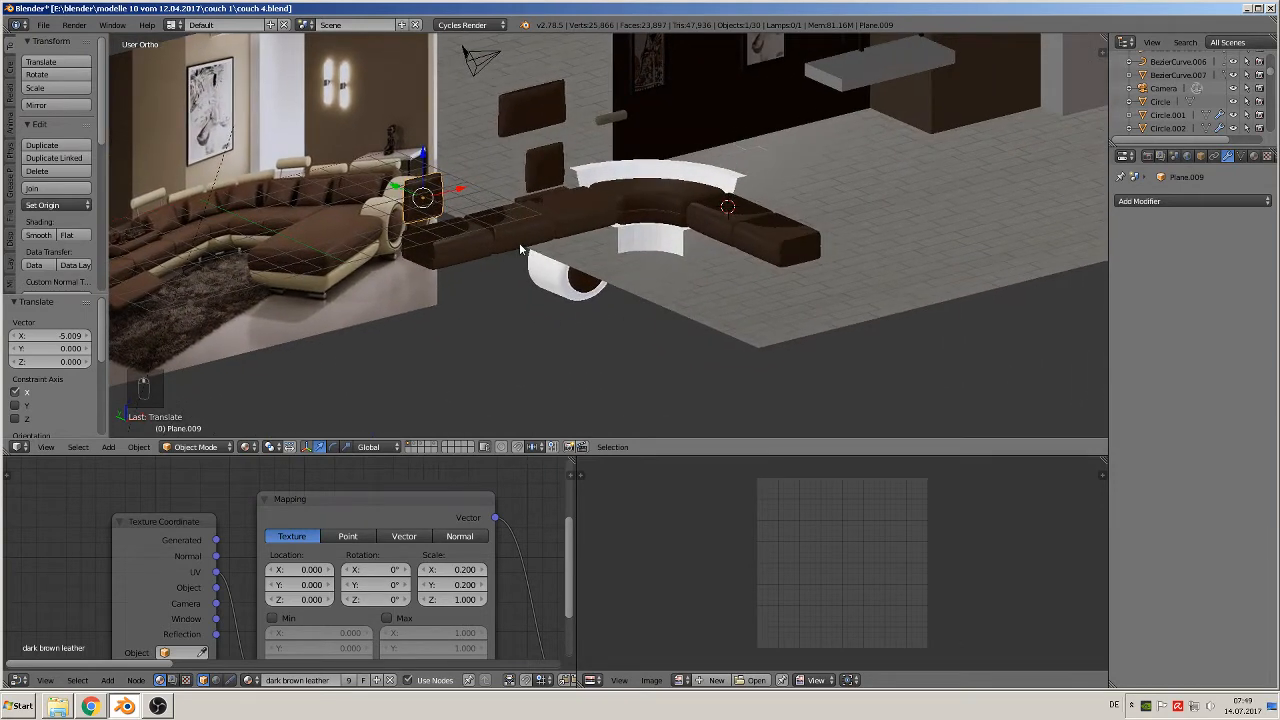
key(alt+d)
key(y)
click(549, 282)
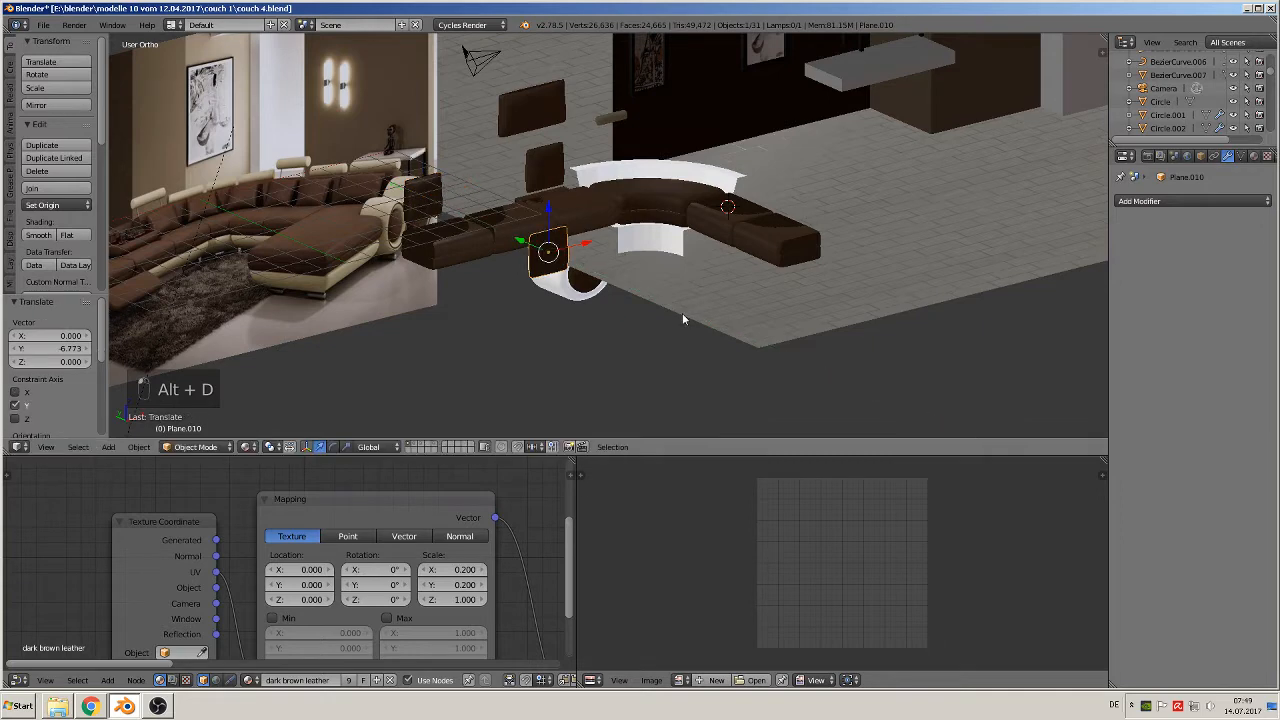
- Rotate the new square pillow 90° about Z and move it 9.262 along X and 1.831 along Y, onto the side row's cushion nearest the curve
text(rz)
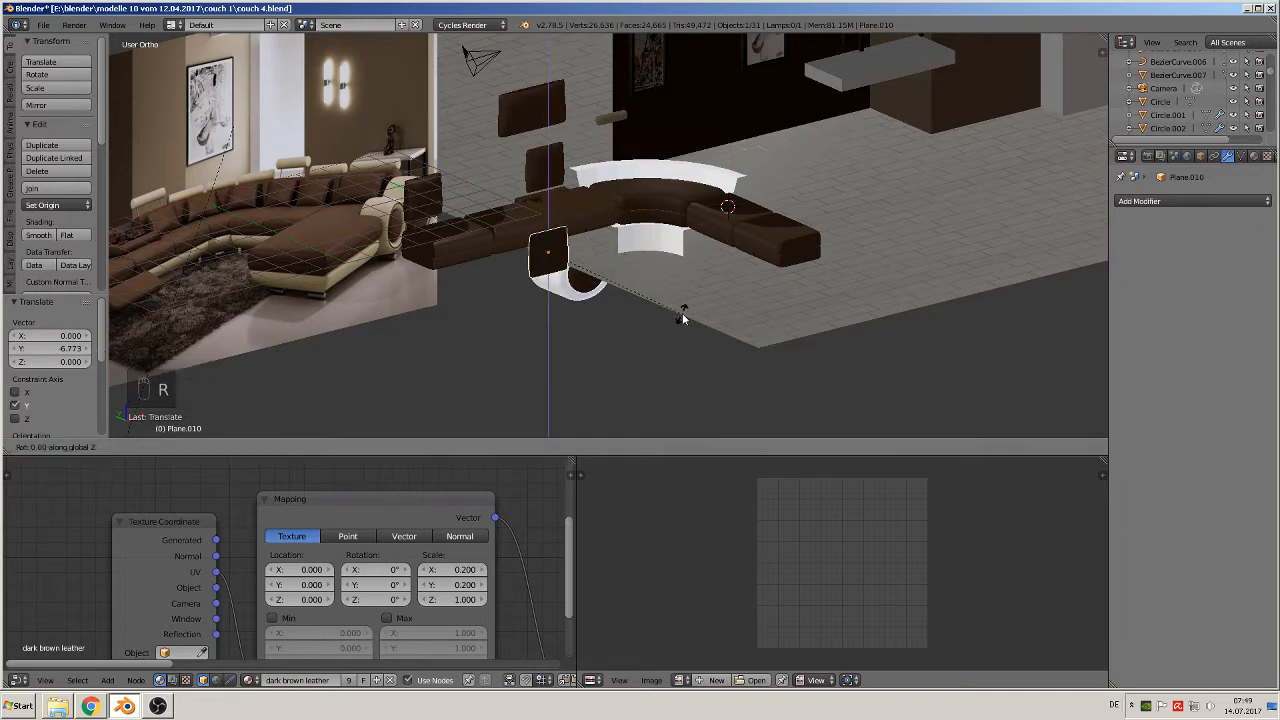
text(90)
key(Return)
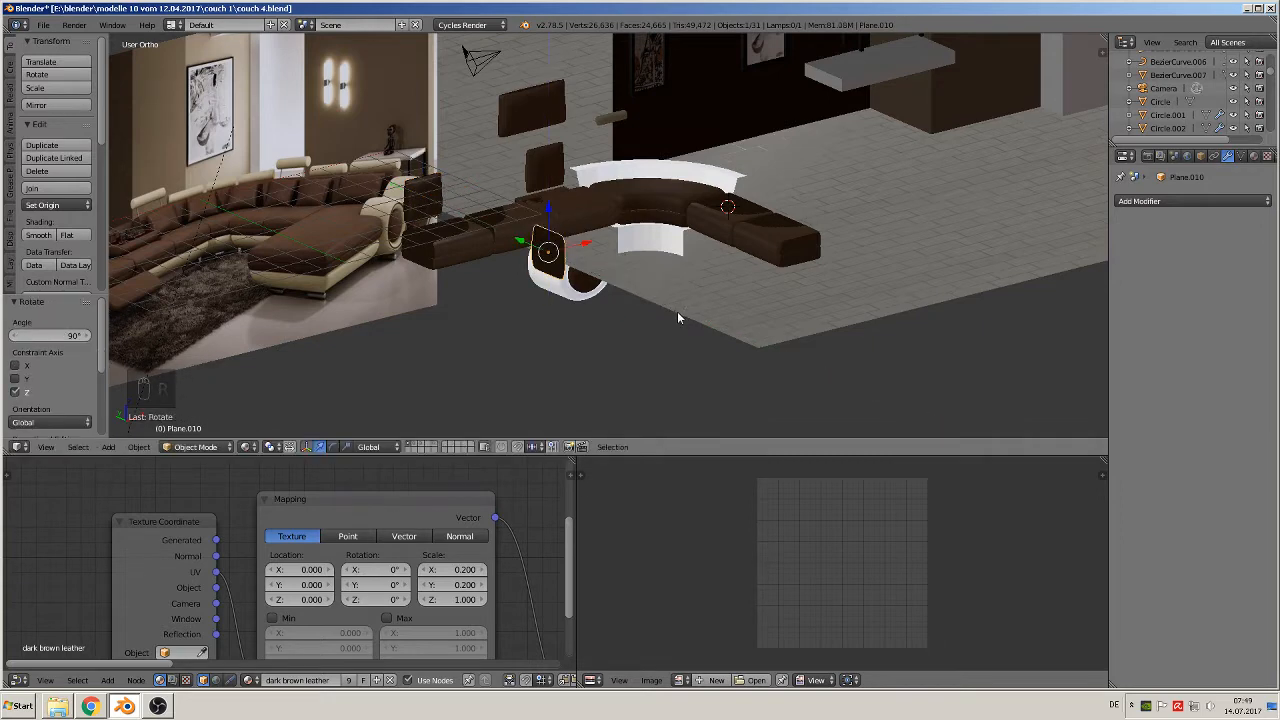
key(KP_7)
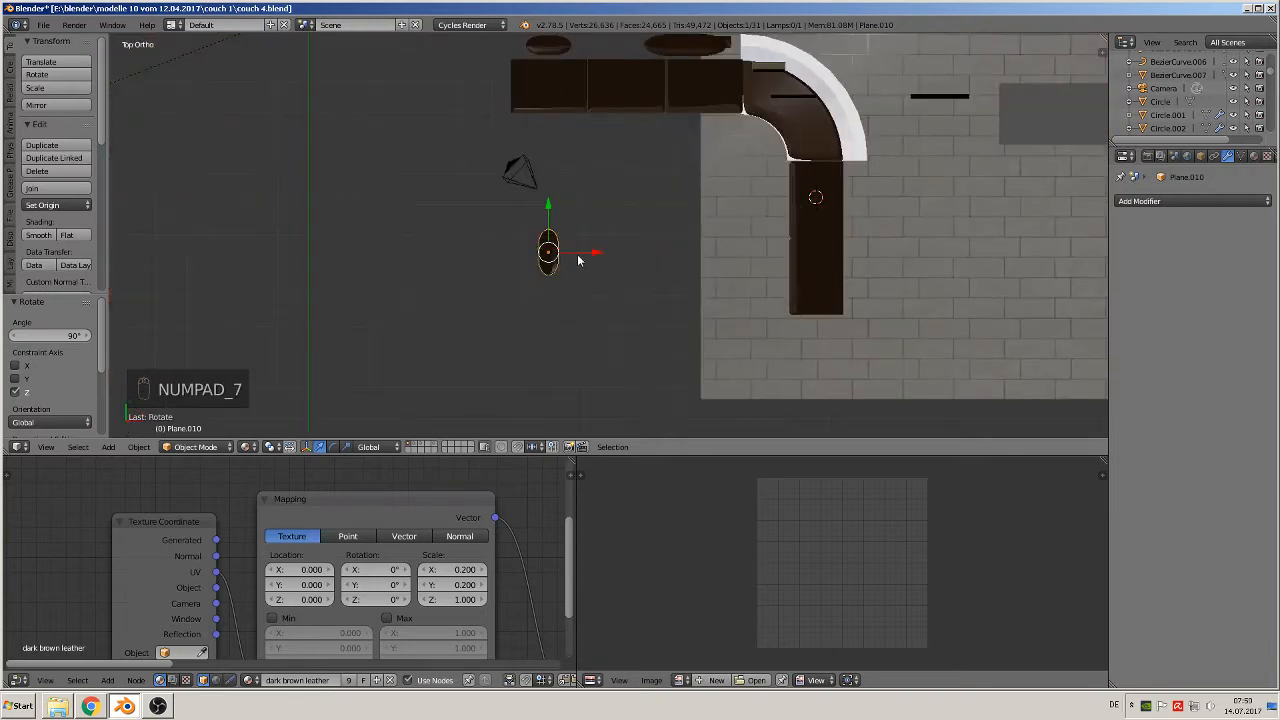
key(g)
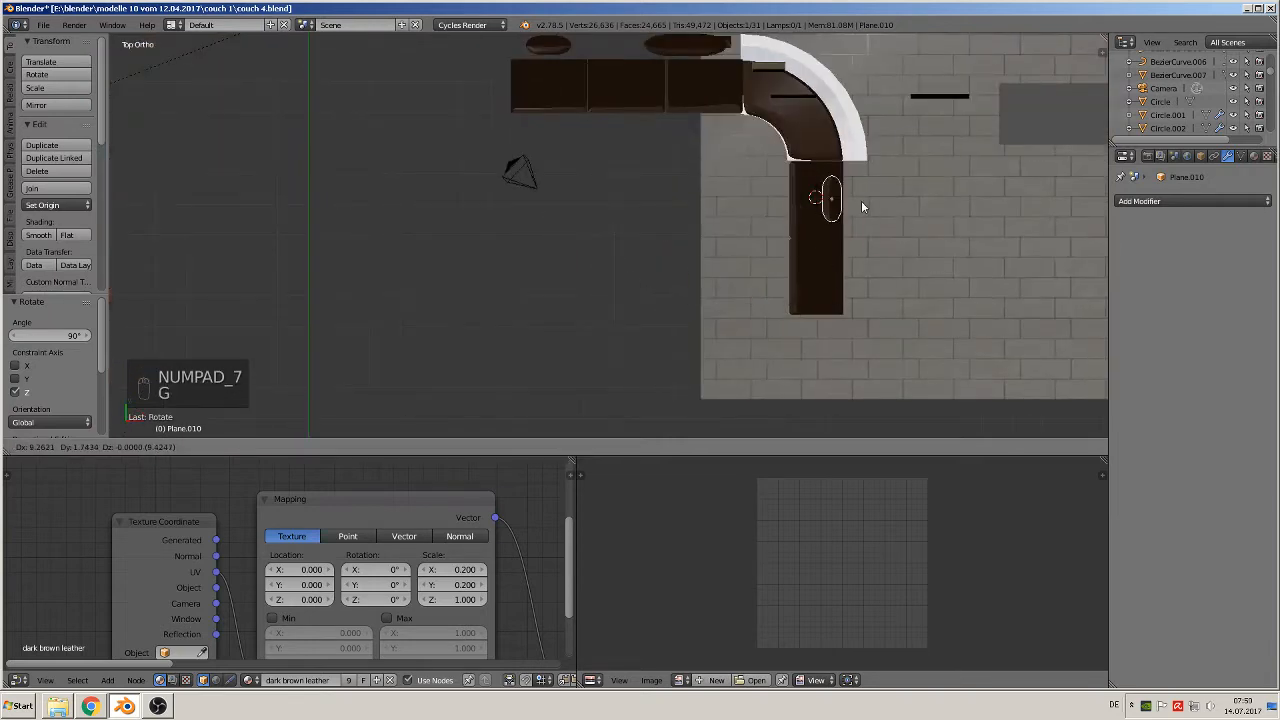
click(861, 200)
key(g)
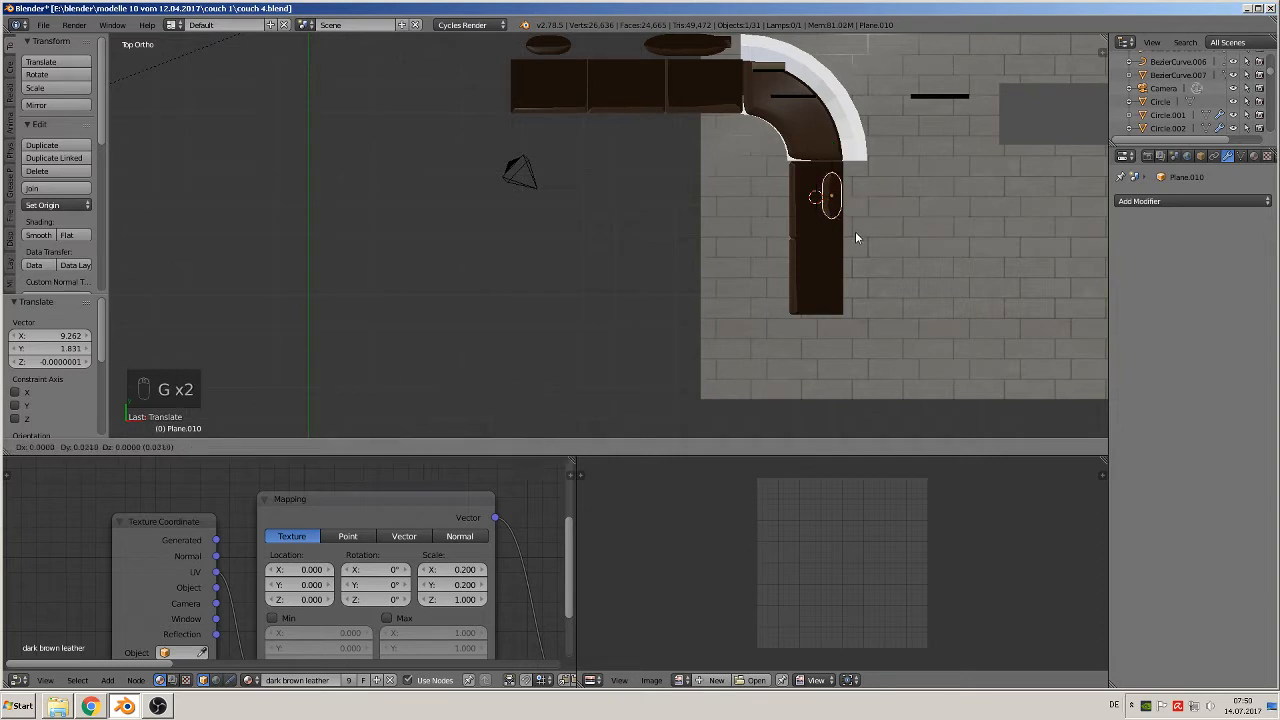
right_click(855, 233)
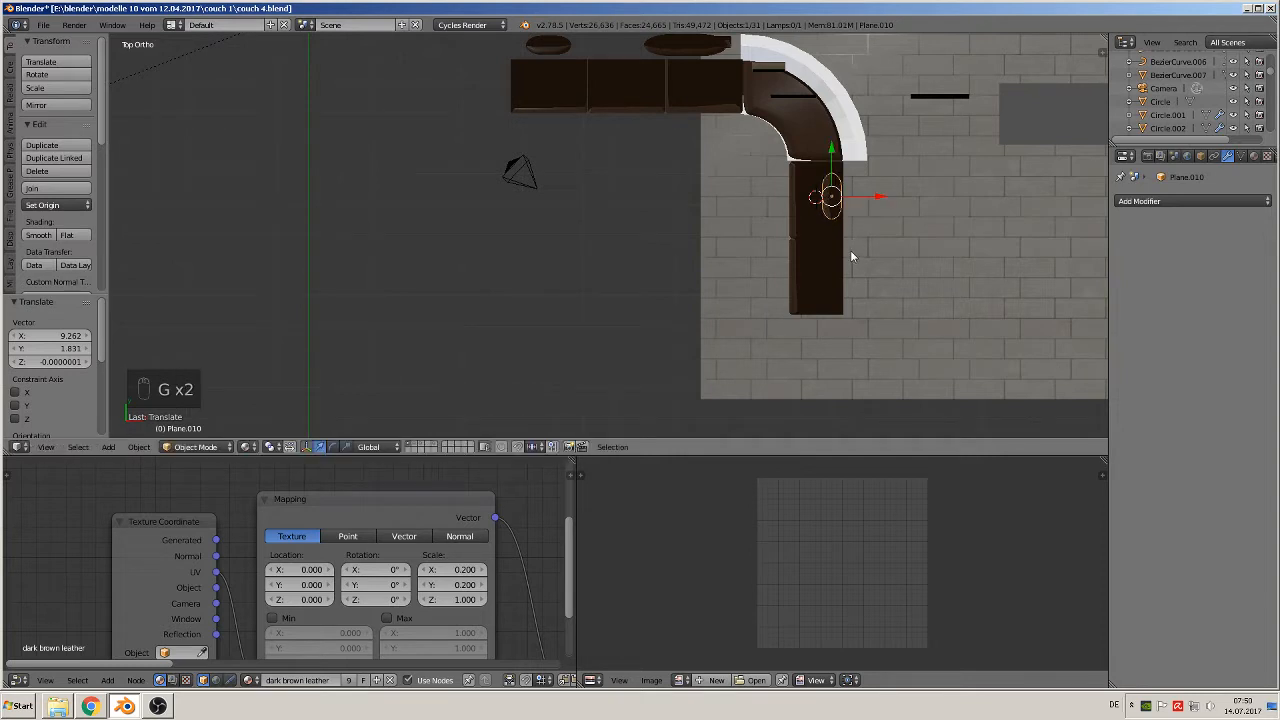
- Make a linked duplicate of the rotated pillow and move it -2.441 along Y, onto the side row's outer cushion
key(alt+d)
right_click(850, 250)
key(g)
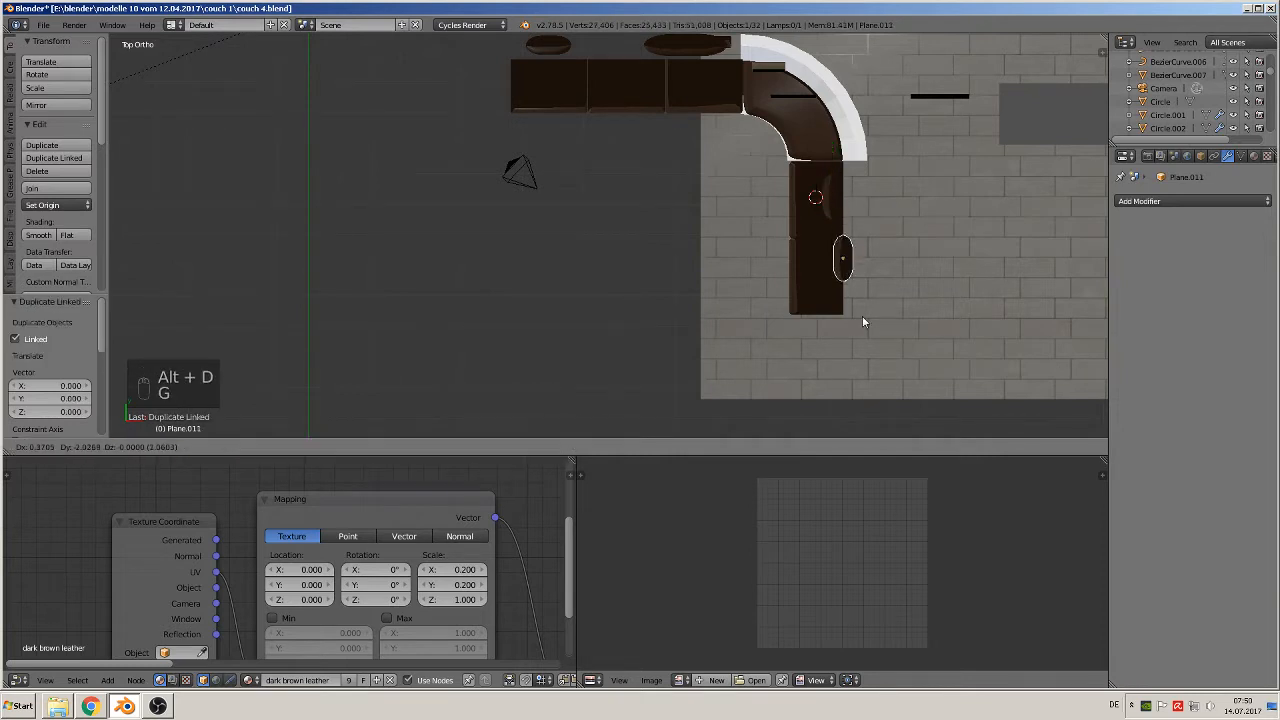
click(850, 324)
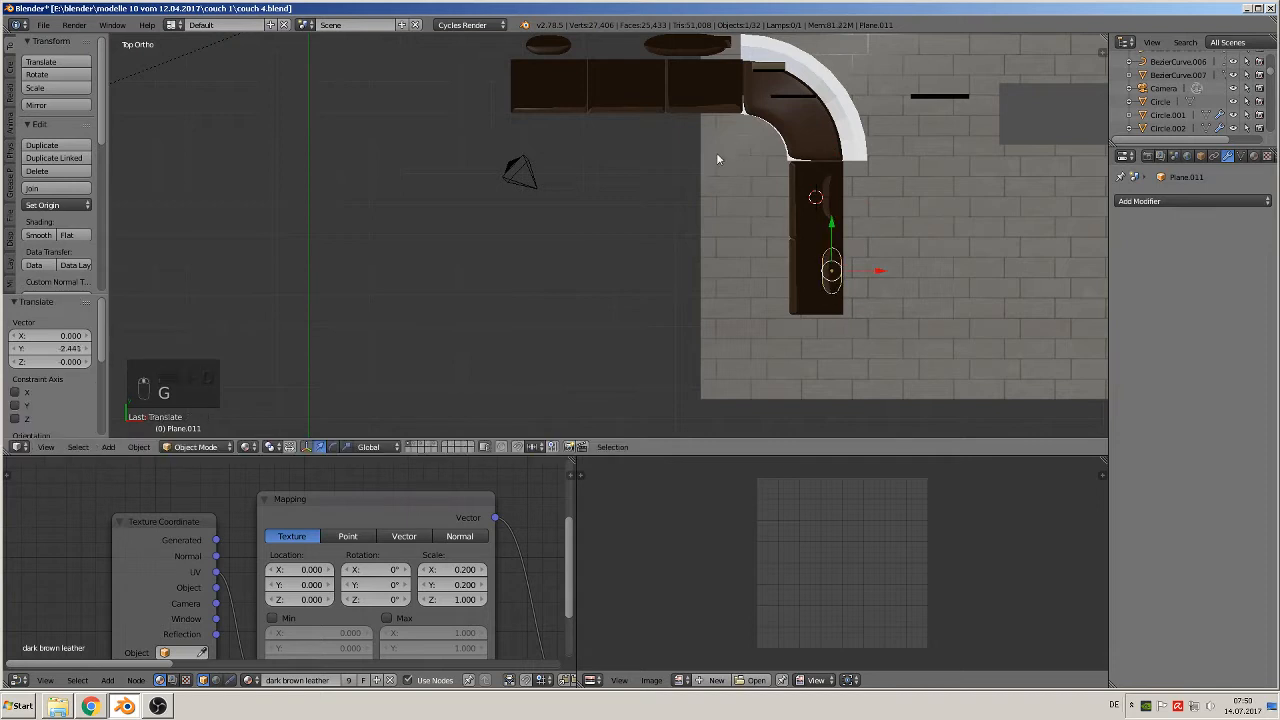
- Move the wide pillow behind the straight row 1.526 along Y, away from the seats
shift+middle_drag(717, 159, 700, 265)
right_click(687, 149)
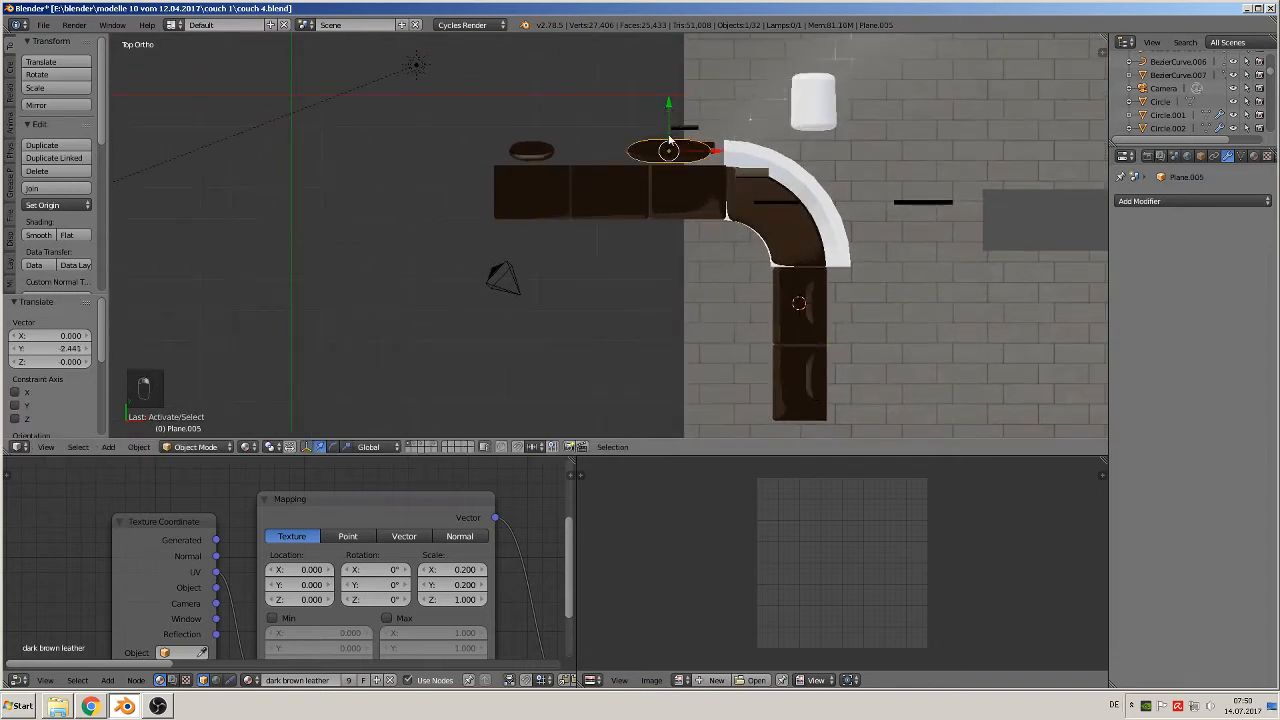
drag(666, 114, 672, 66)
- Move both square pillows behind the straight row -0.828 along Y, onto the seat cushions
right_click(690, 131)
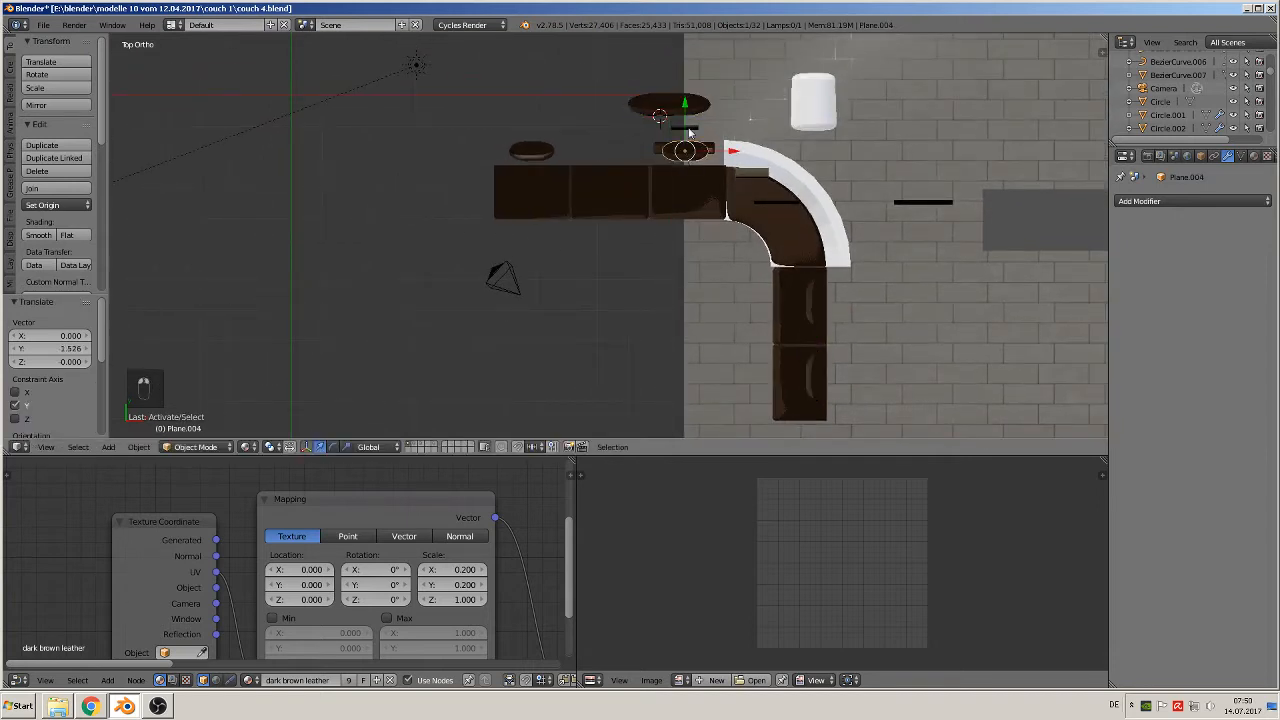
drag(690, 131, 680, 148)
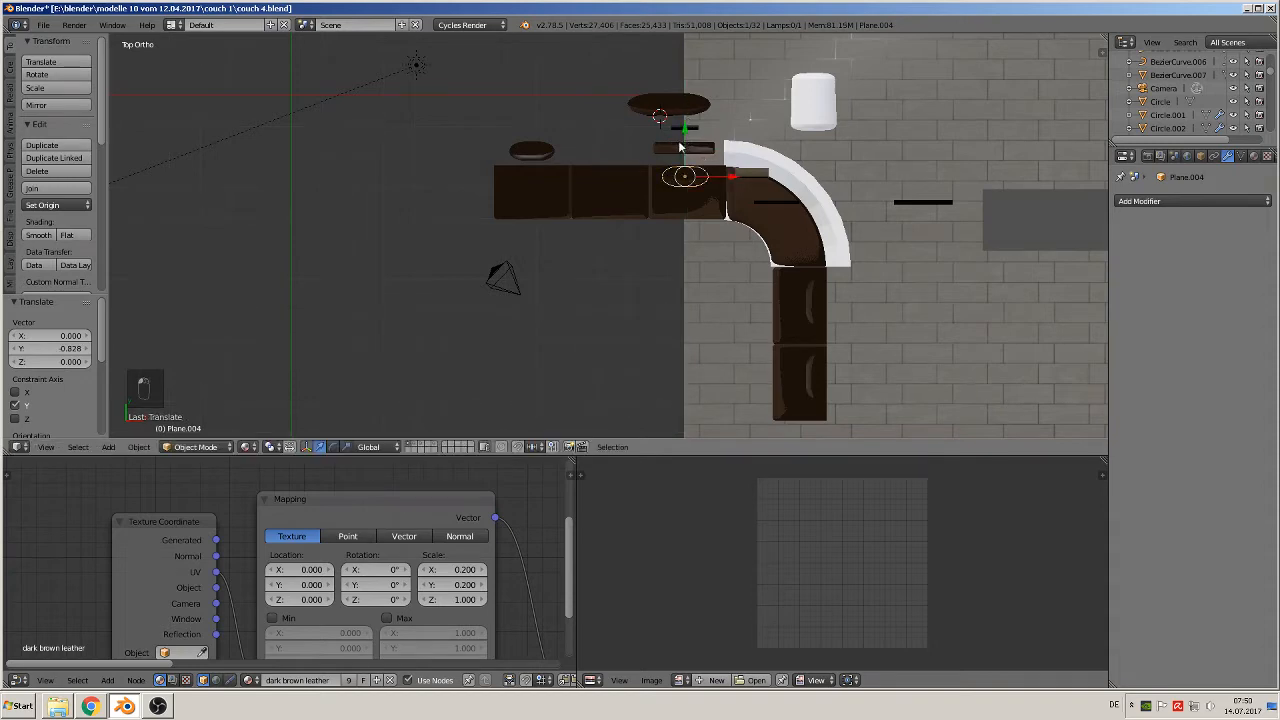
right_click(524, 151)
drag(531, 116, 530, 140)
middle_drag(610, 228, 746, 251)
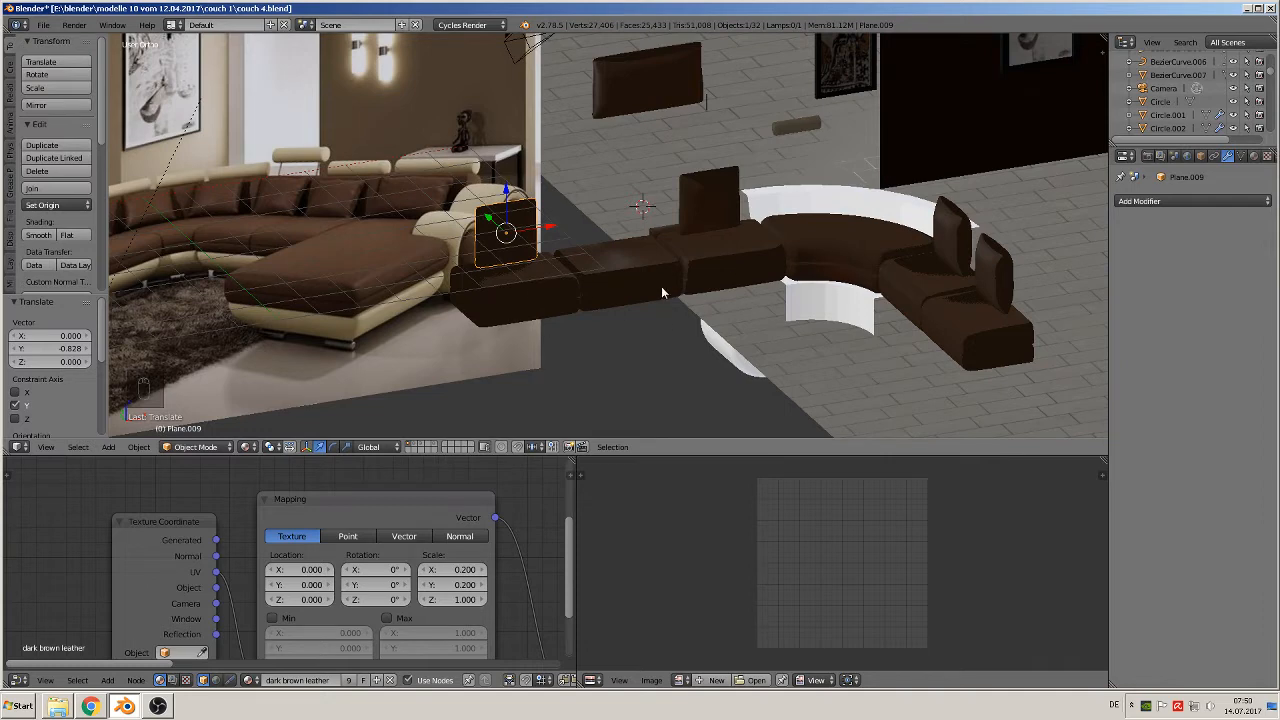
- Extrude the curved white base's end edge loop -7.530 along X, under the full straight row of cushions
shift+middle_drag(817, 218, 895, 187)
right_click(899, 185)
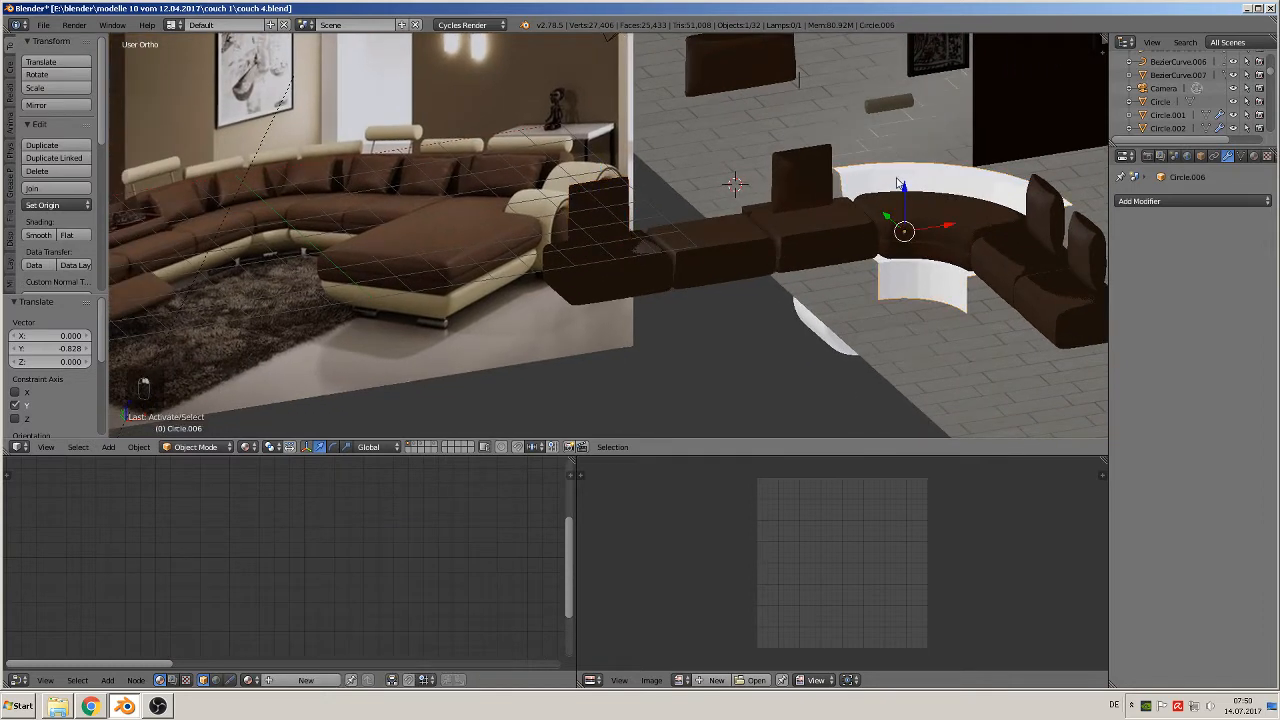
key(Tab)
alt+right_click(838, 185)
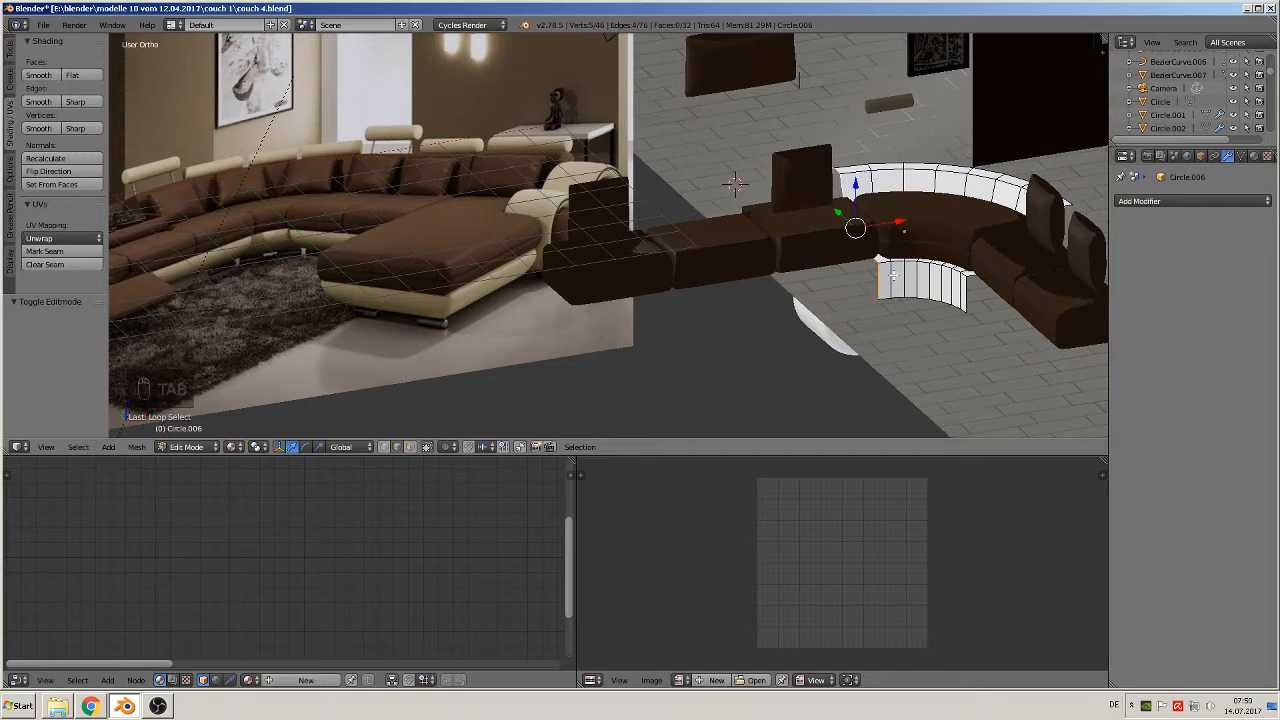
key(e)
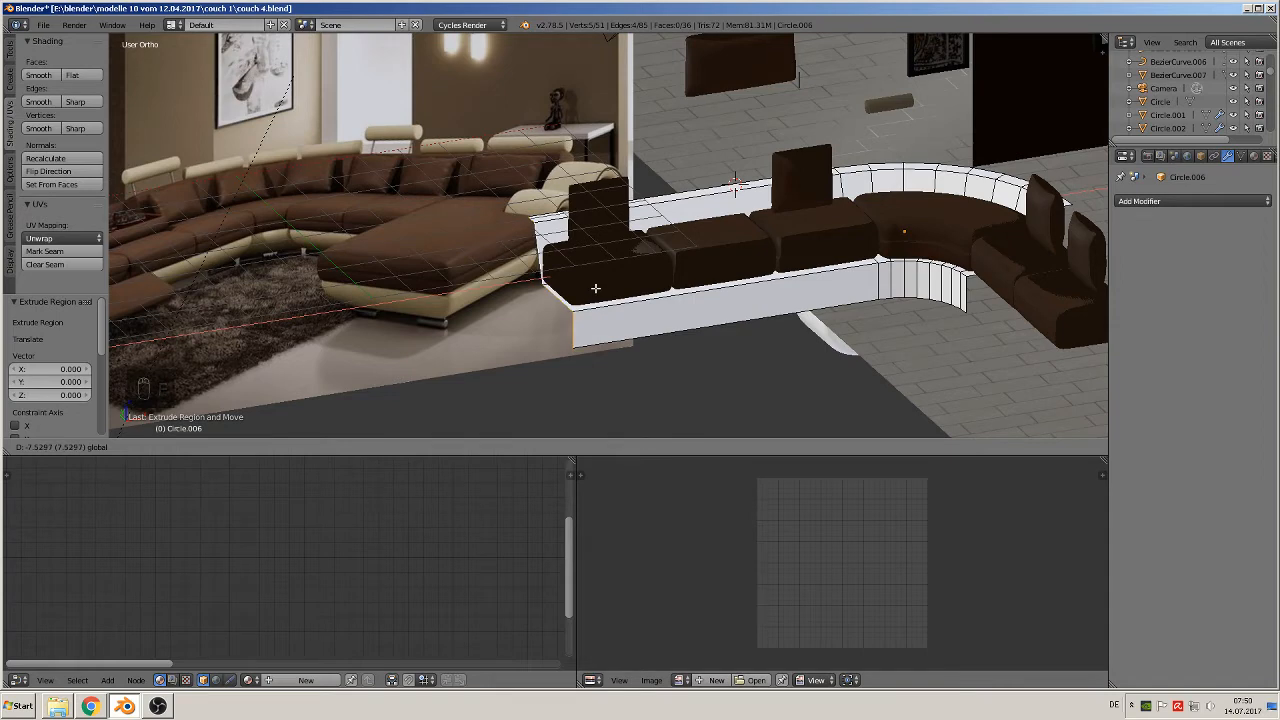
click(593, 288)
- Extrude the base's other end edge loop -5.036 along Y to the end of the side row, and return to Object Mode
middle_drag(880, 336, 672, 288)
alt+right_click(626, 235)
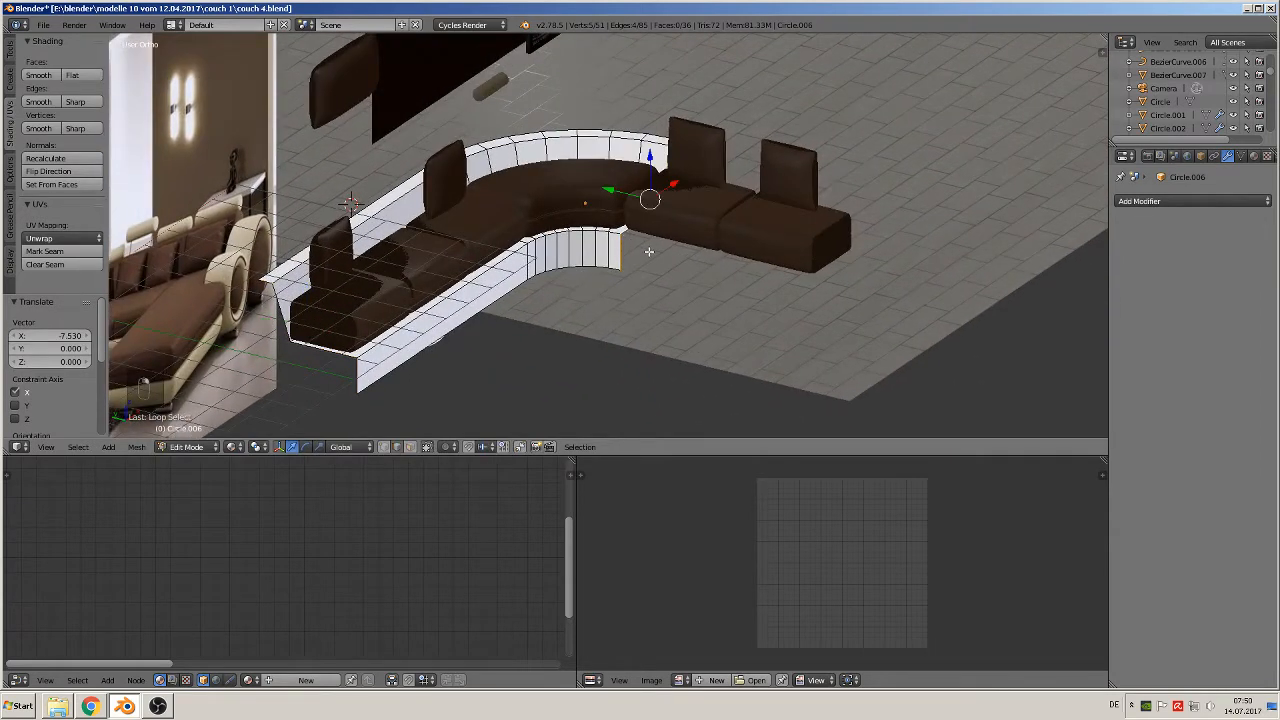
key(e)
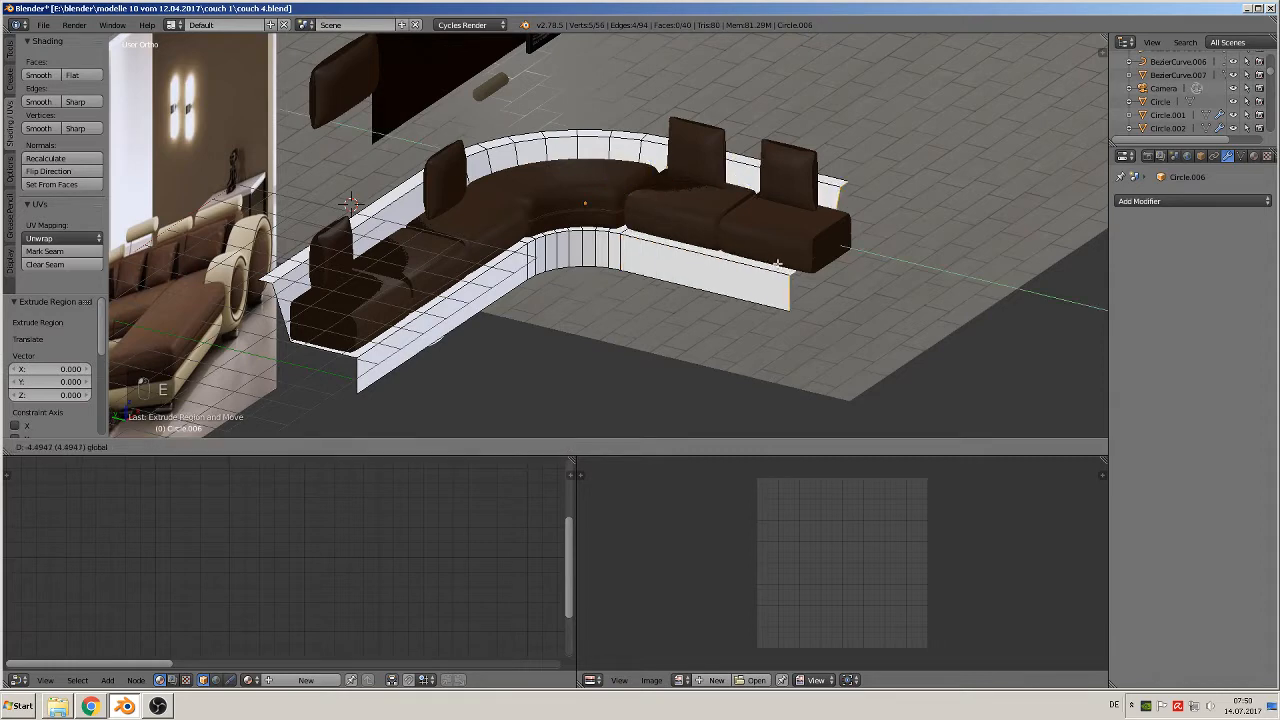
drag(795, 268, 795, 268)
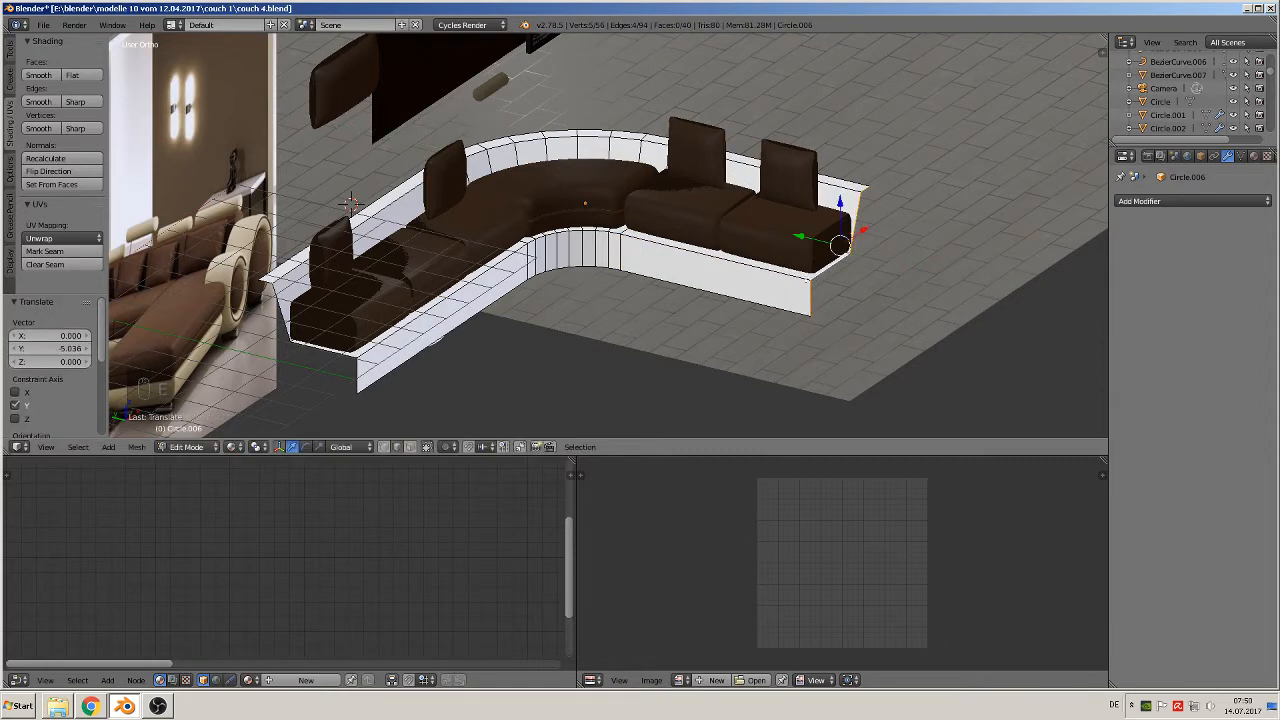
scroll(797, 294, down, 2)
middle_drag(797, 294, 729, 363)
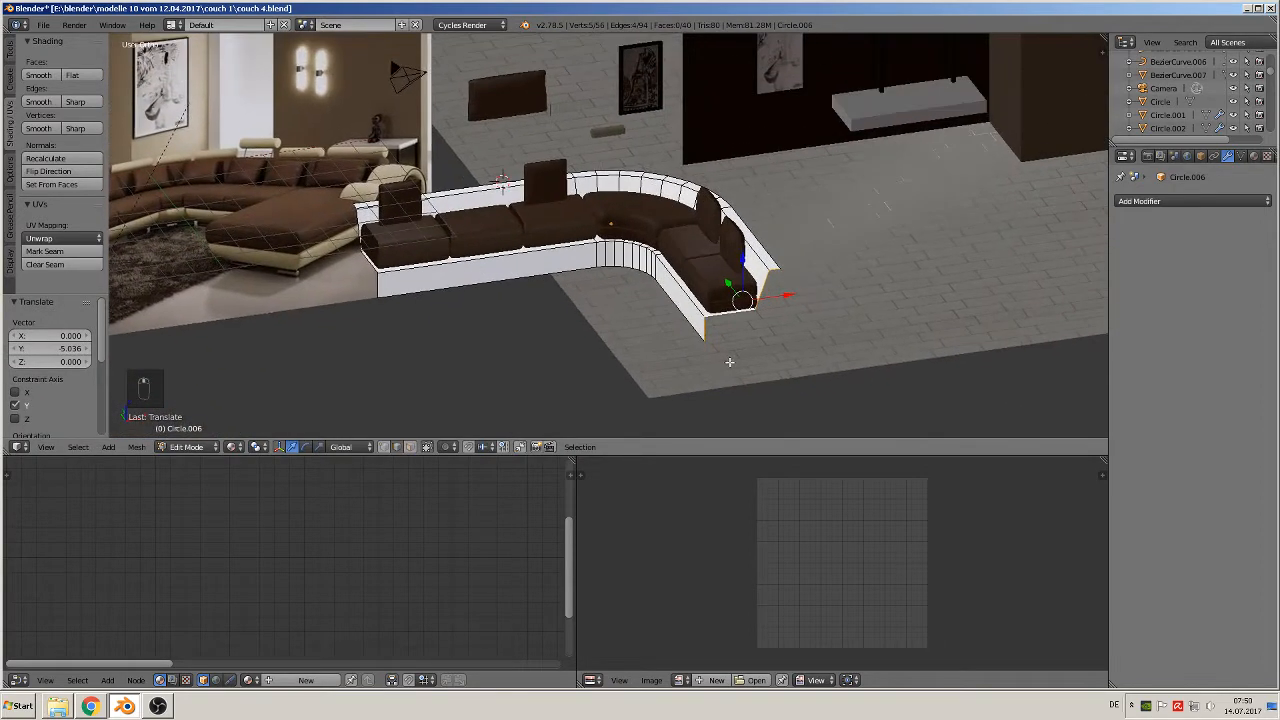
scroll(748, 358, up, 2)
scroll(780, 349, down, 1)
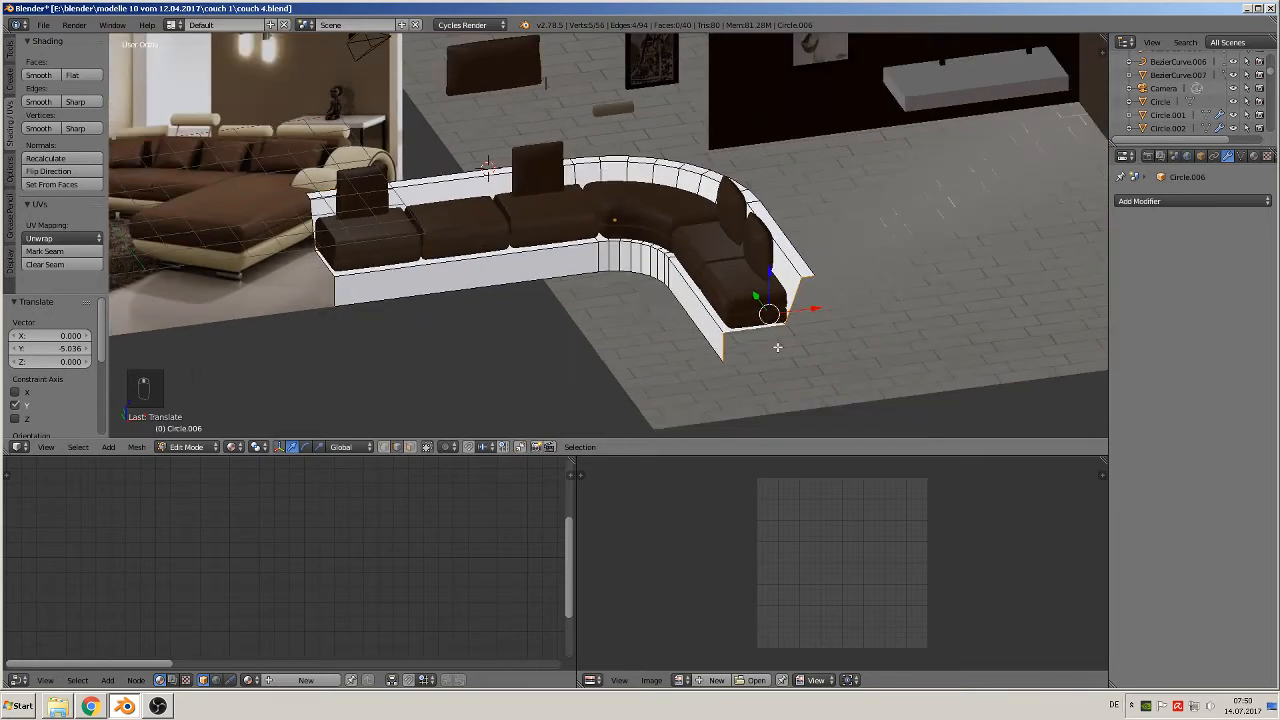
key(Tab)
- Select the two round leather discs and the white scrolled armrest below the couch, and join them into one object
scroll(636, 296, down, 2)
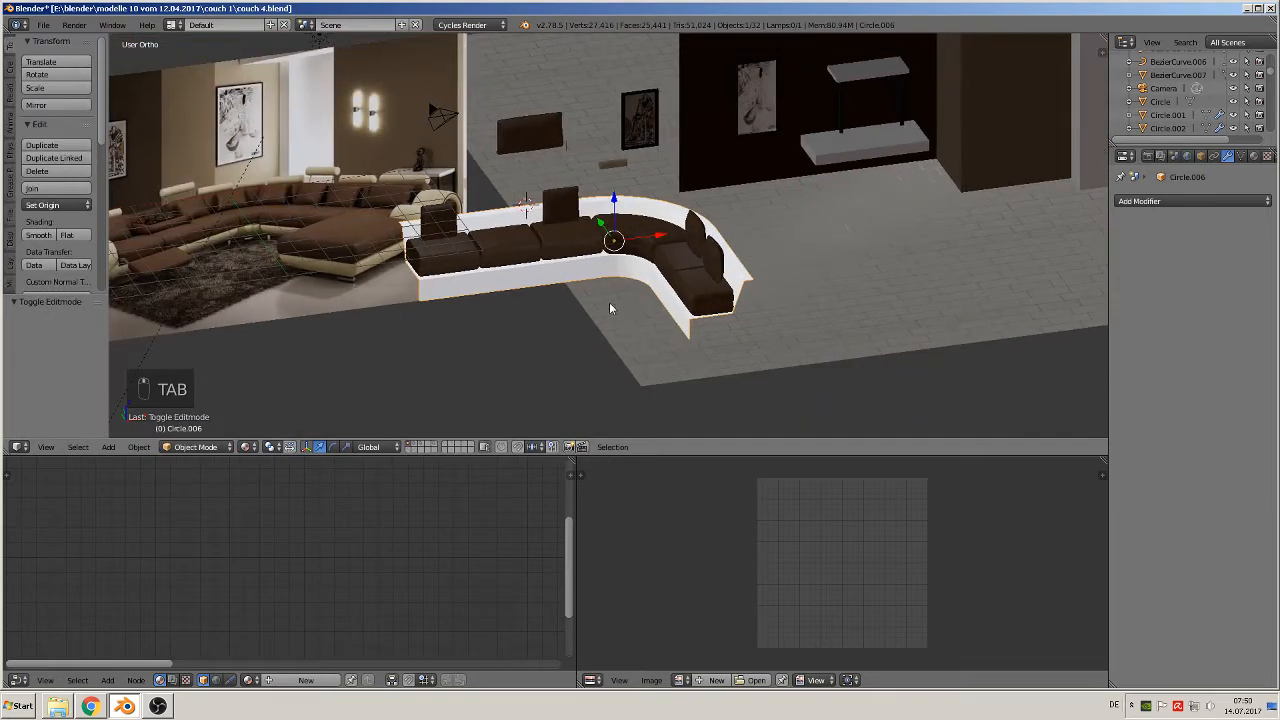
scroll(609, 302, down, 3)
middle_drag(579, 311, 638, 322)
scroll(650, 320, up, 3)
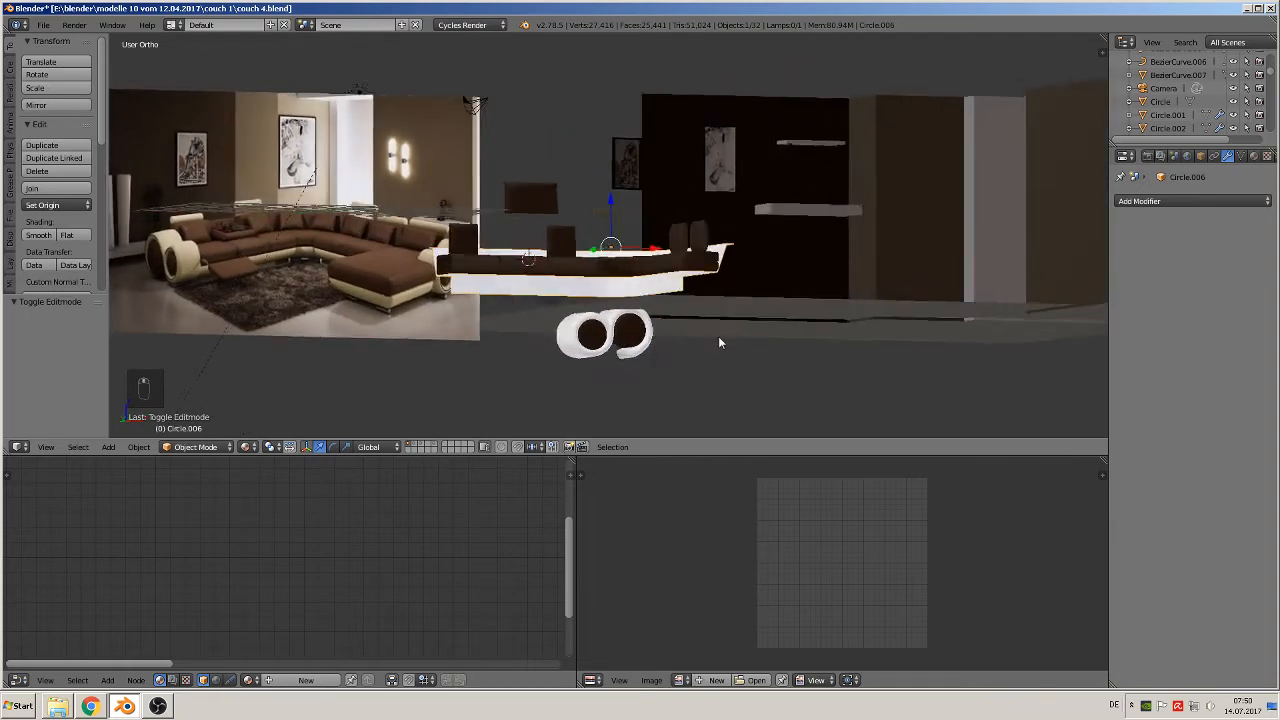
right_click(597, 324)
scroll(600, 330, up, 6)
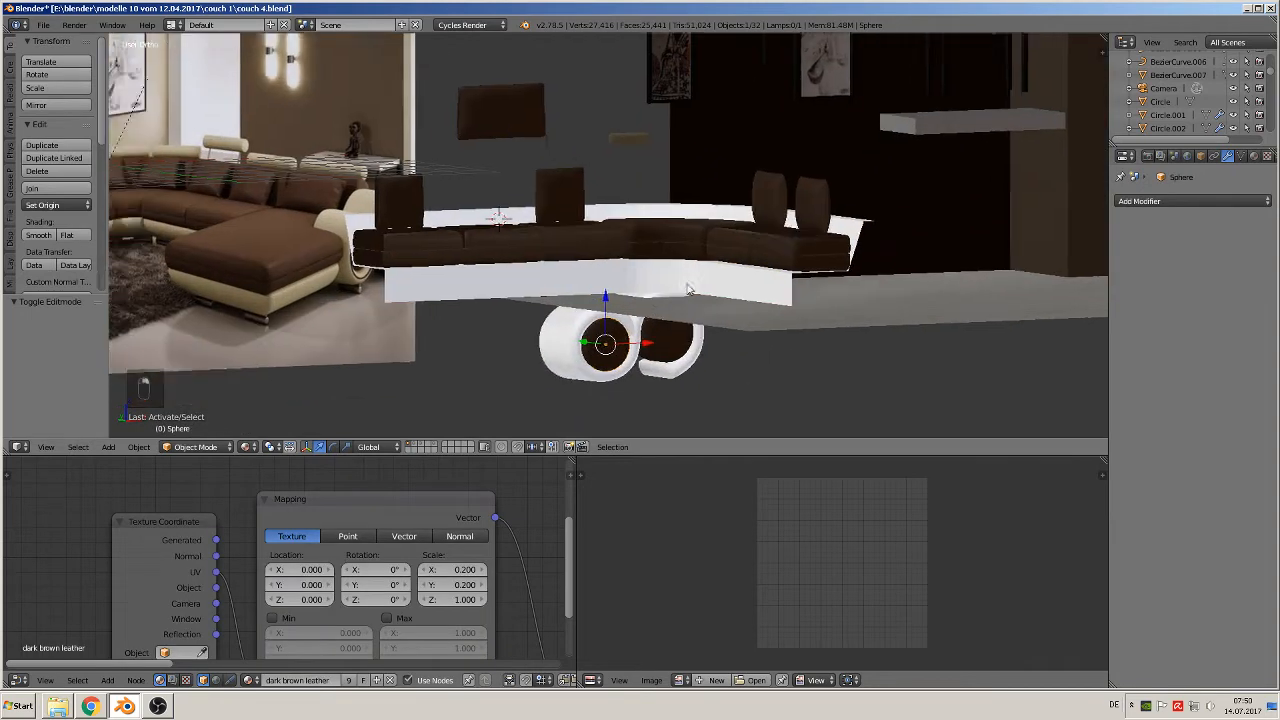
middle_drag(733, 311, 769, 313)
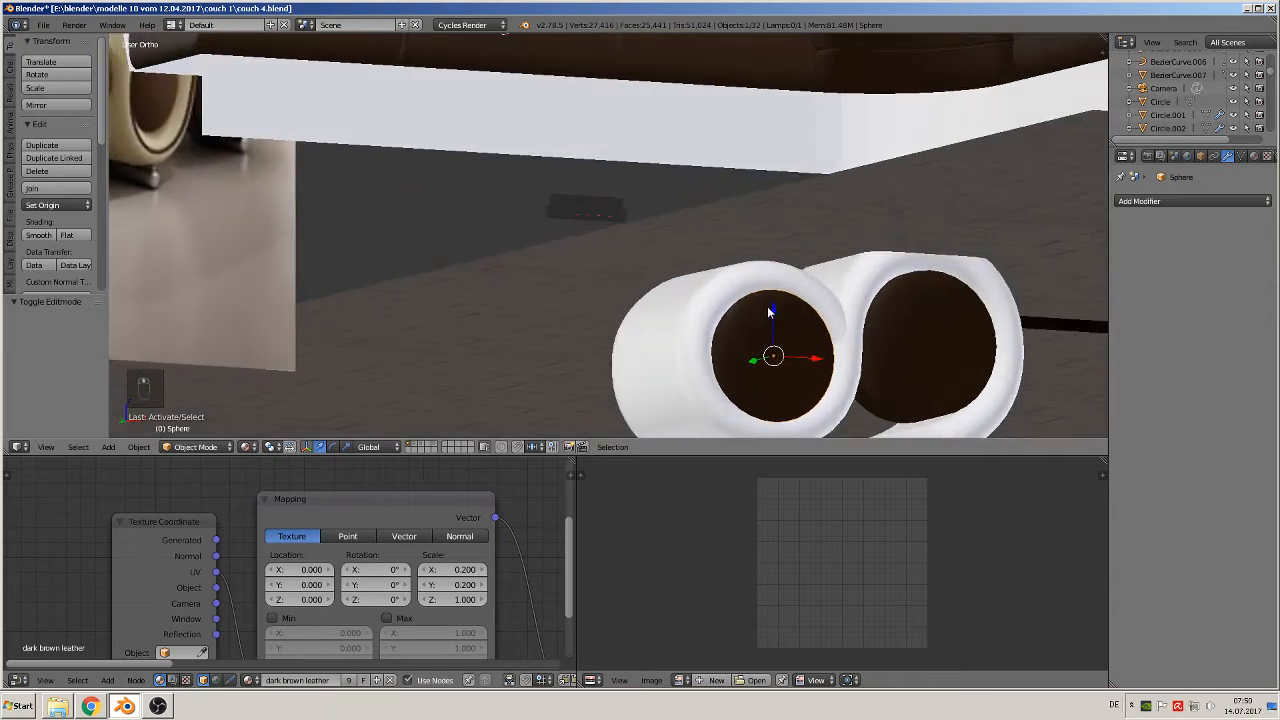
right_click(905, 336)
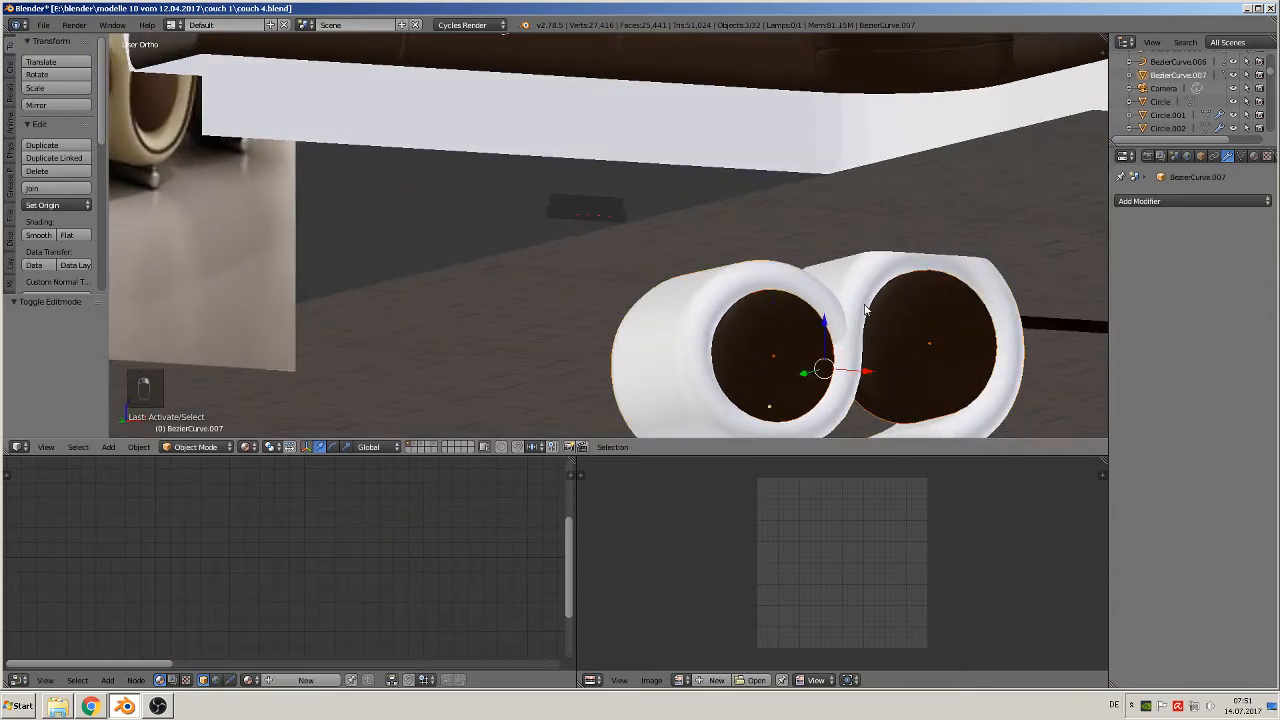
click(55, 189)
- Move the joined armrest along X to the end of the side row and raise it 3.586 along Z
scroll(646, 323, down, 2)
scroll(682, 329, down, 3)
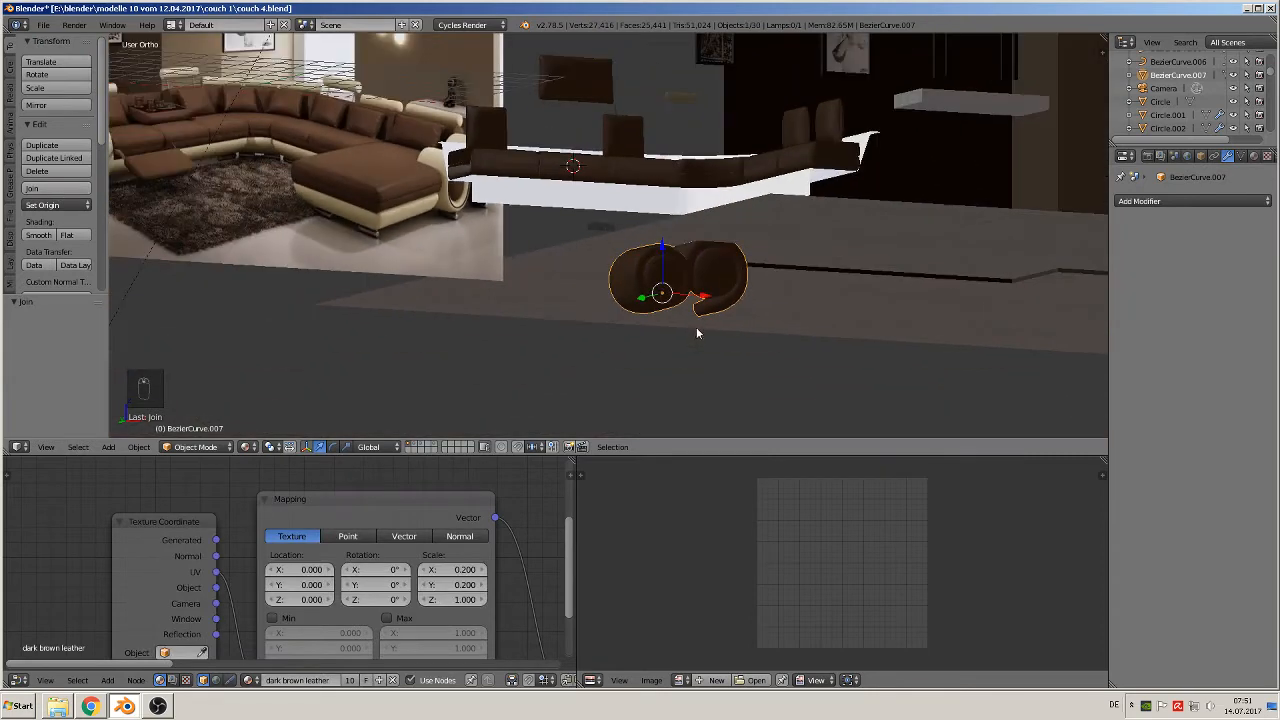
middle_drag(697, 332, 787, 380)
drag(635, 297, 1008, 383)
shift+middle_drag(1008, 383, 598, 392)
drag(659, 310, 717, 256)
- Recalculate the joined armrest's normals and remove its doubled vertices with a merge distance of 0.0001
middle_drag(717, 256, 651, 305)
scroll(640, 313, up, 4)
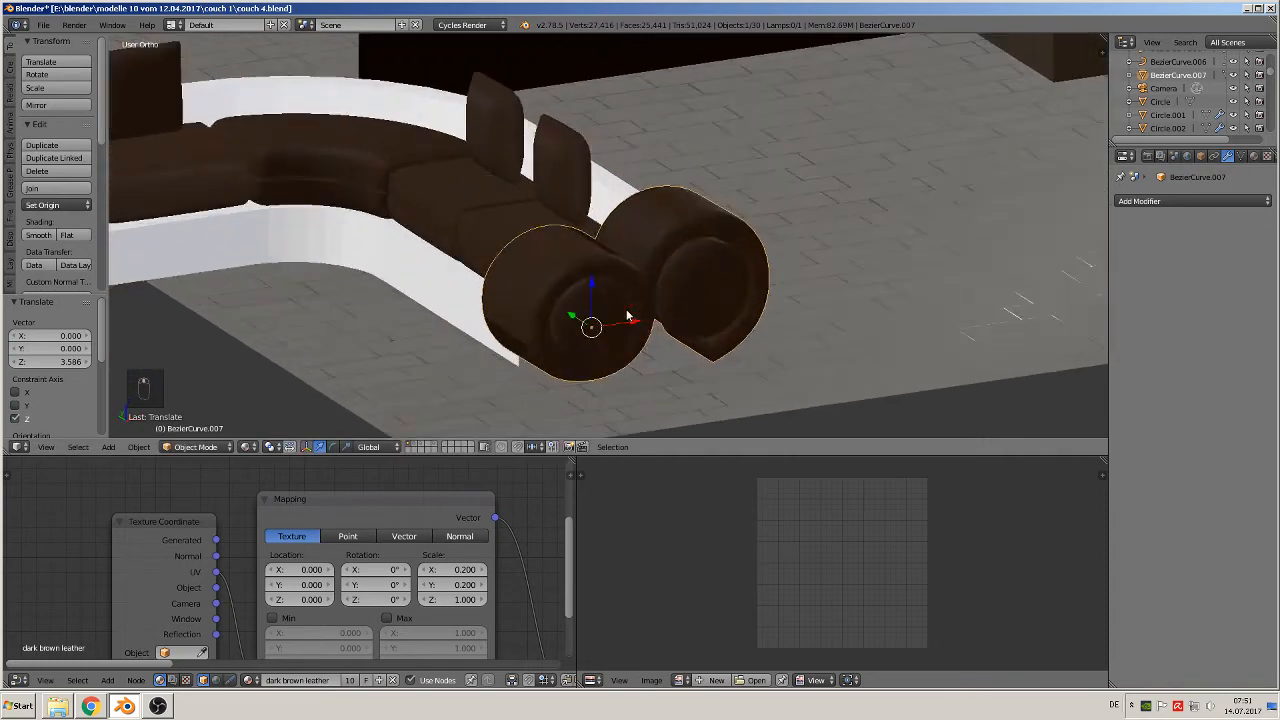
key(Tab)
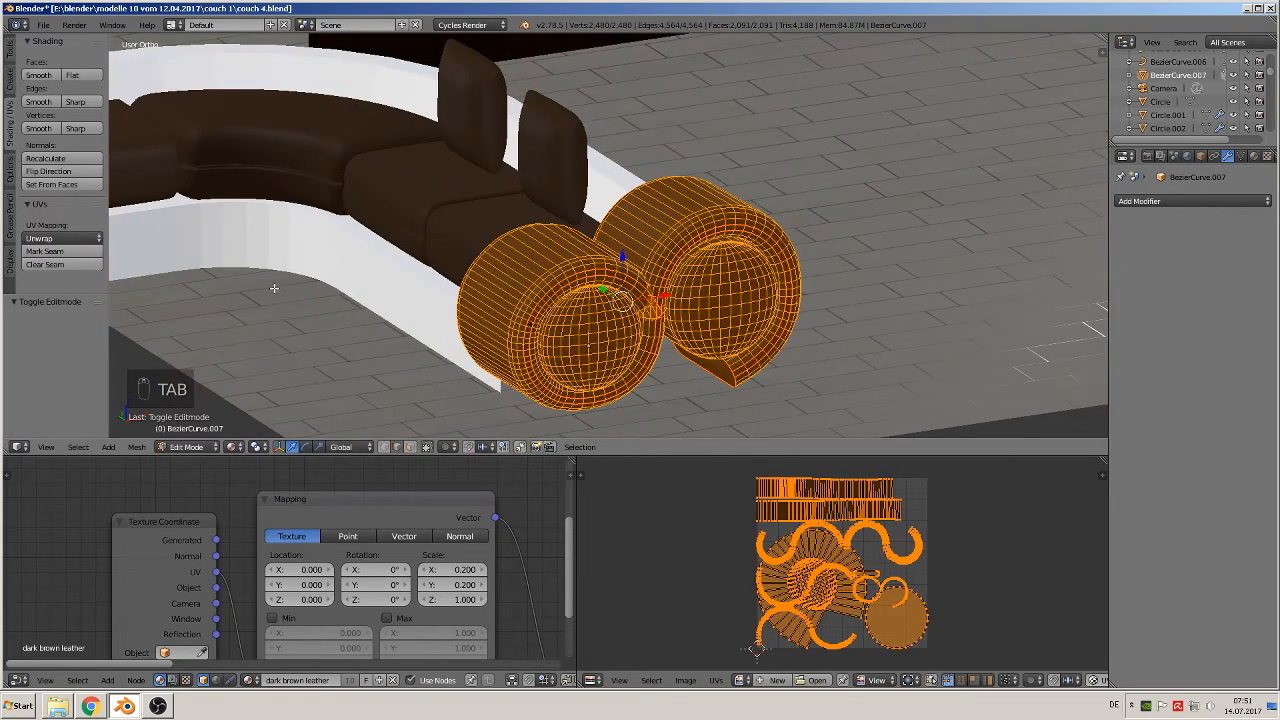
click(50, 159)
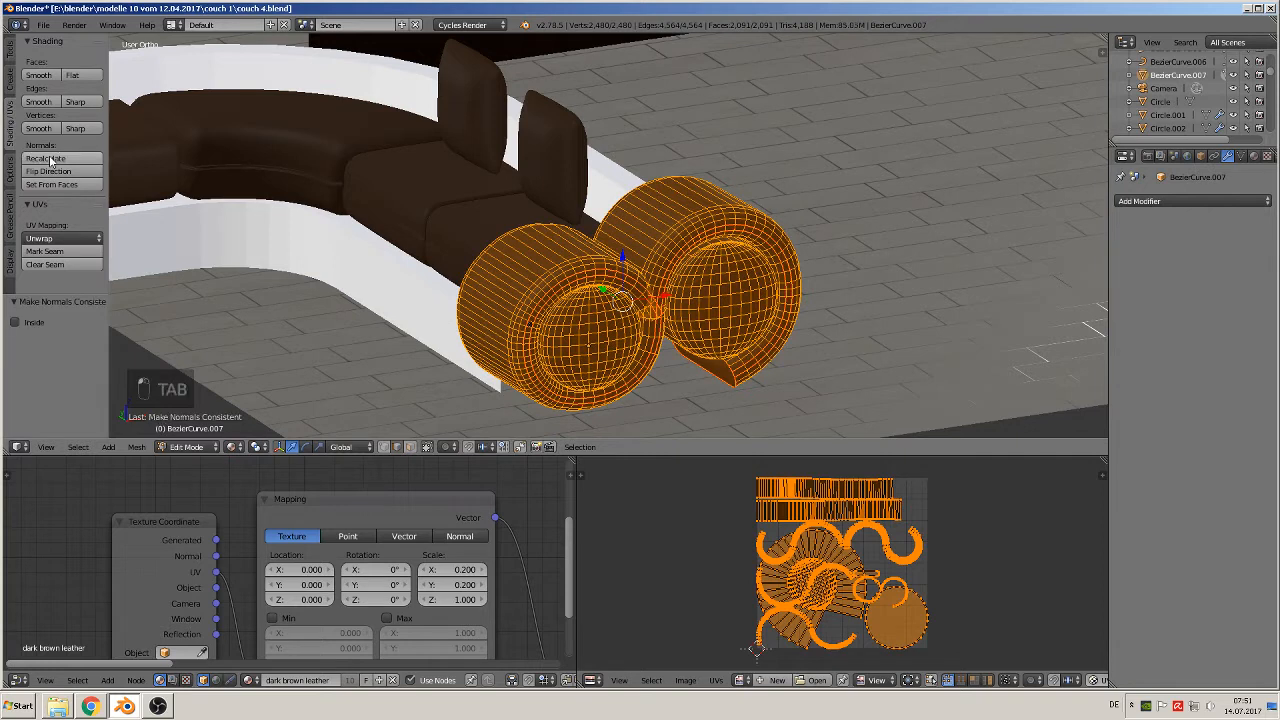
click(11, 50)
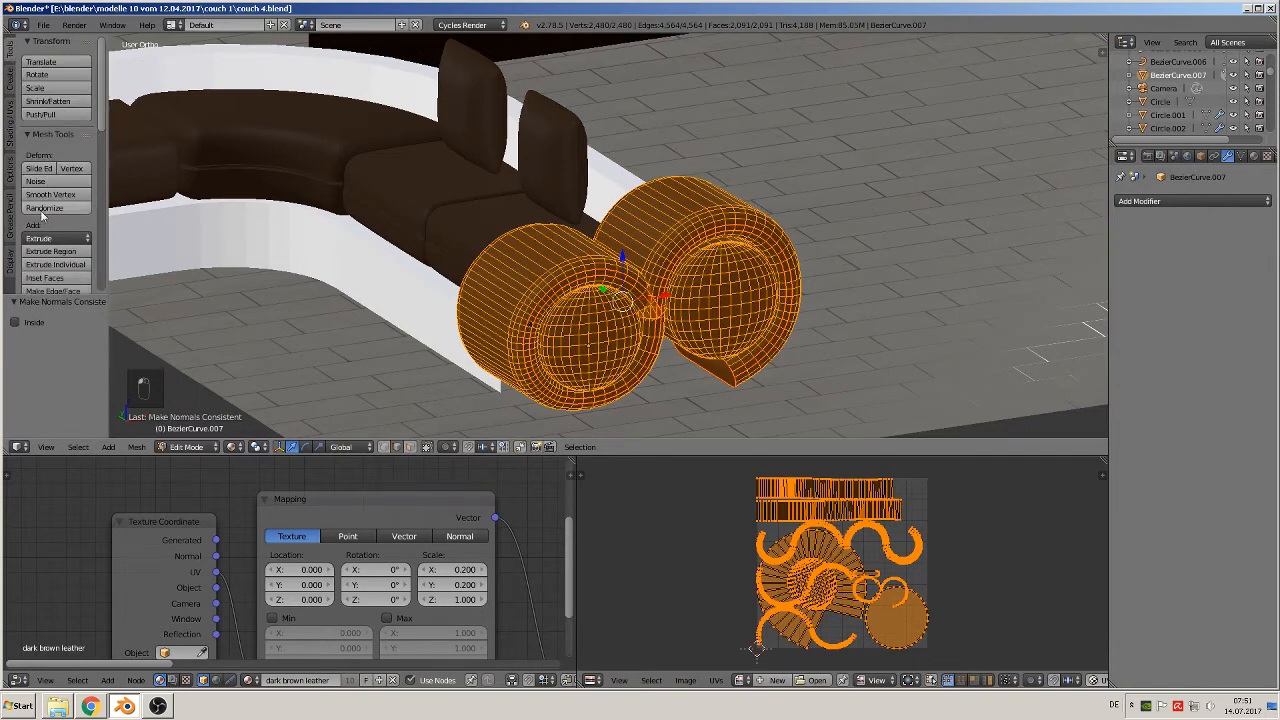
scroll(72, 210, down, 5)
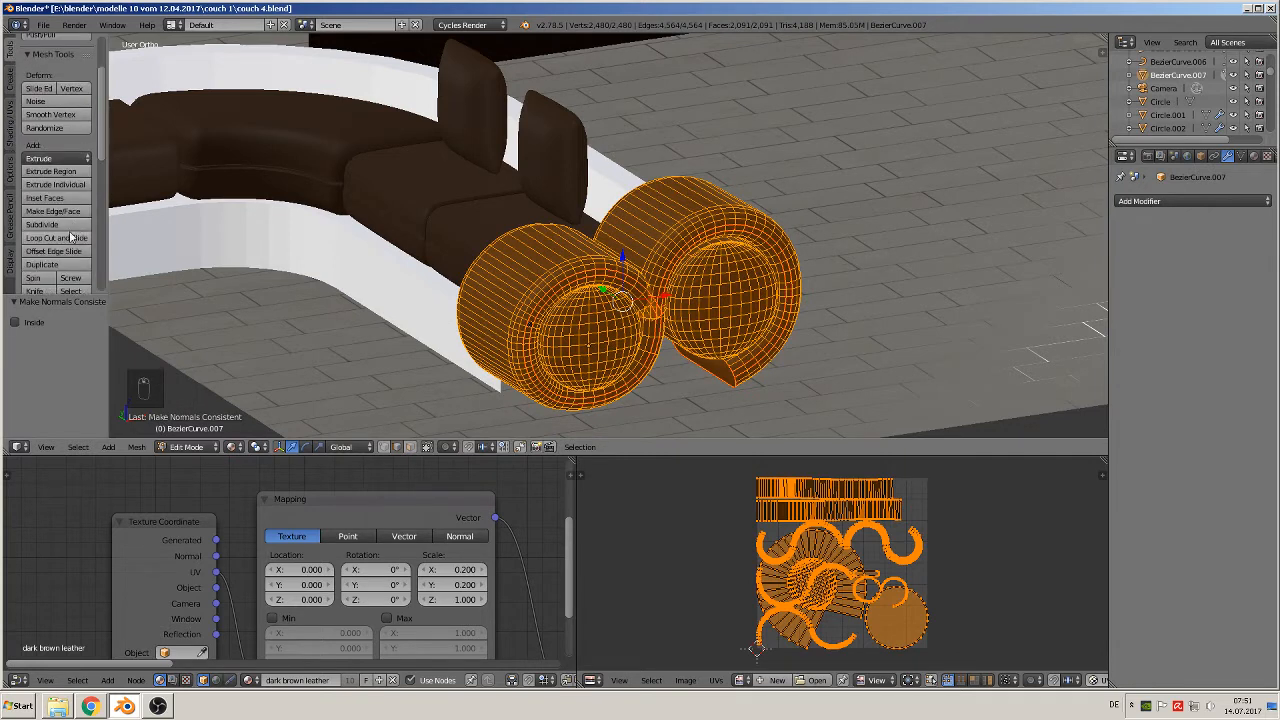
click(62, 242)
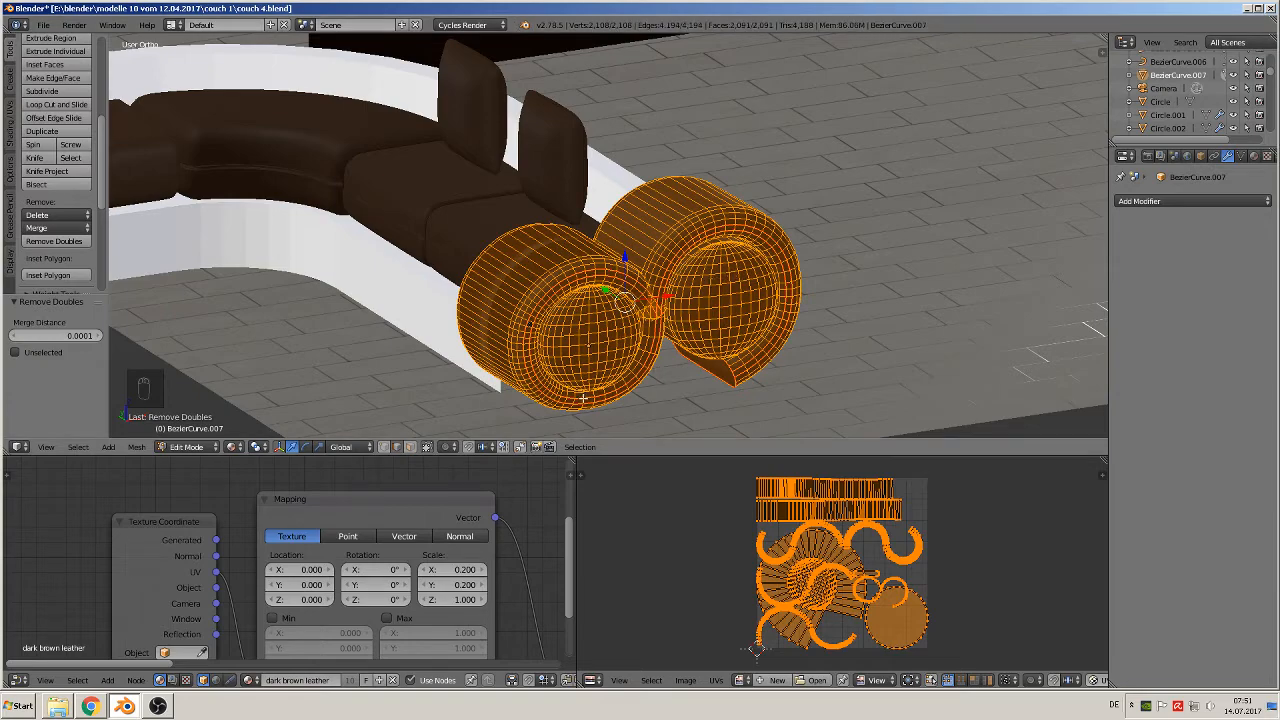
middle_drag(607, 398, 592, 321)
key(Tab)
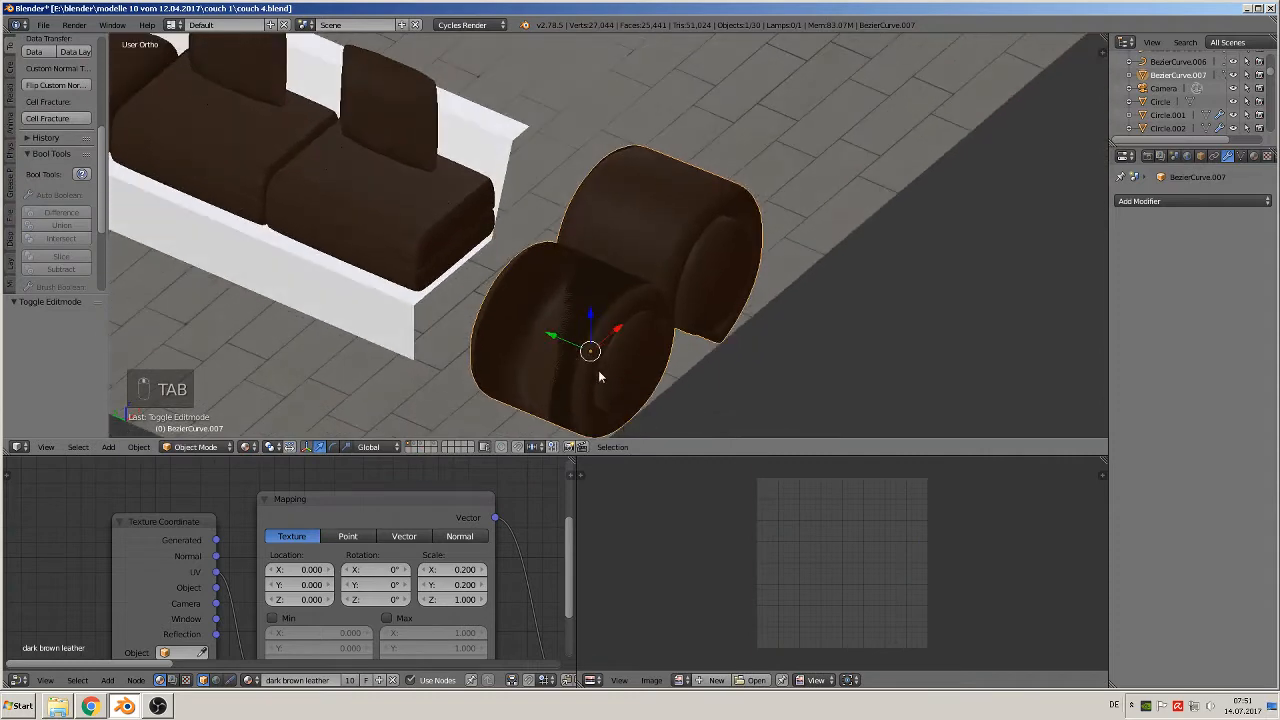
- Apply the joined armrest's rotation and scale
middle_drag(598, 372, 532, 349)
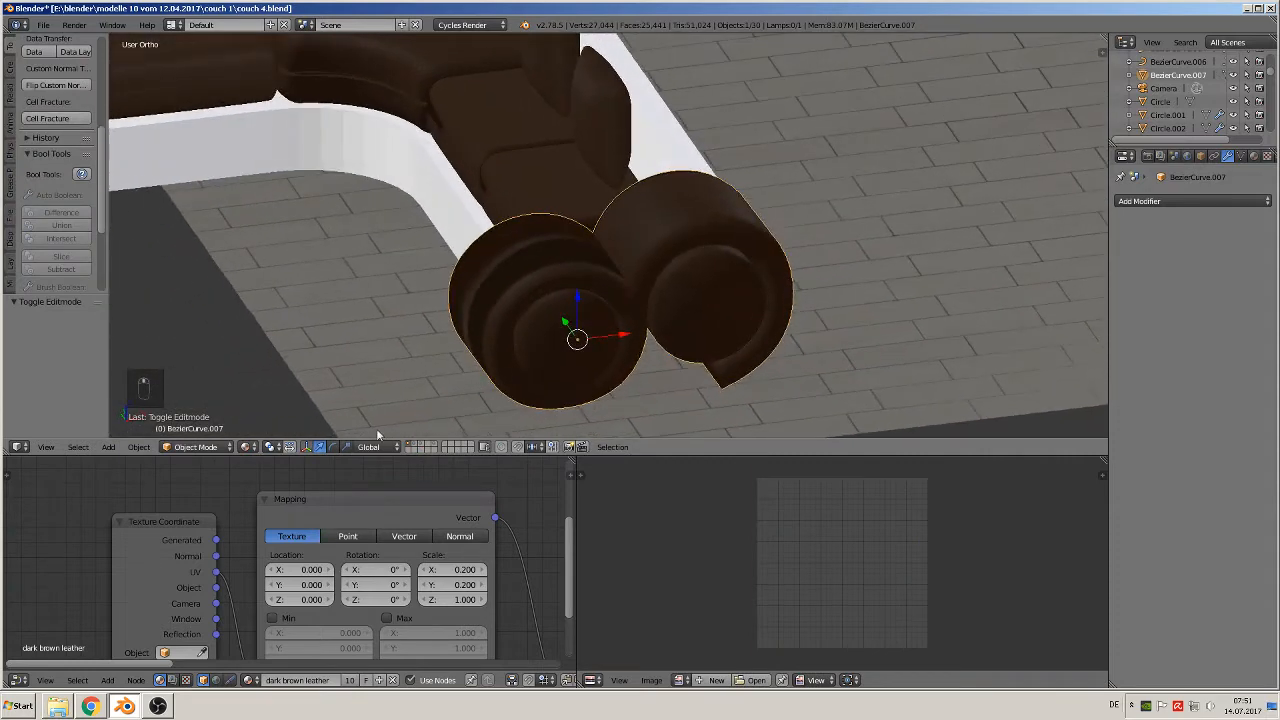
click(139, 447)
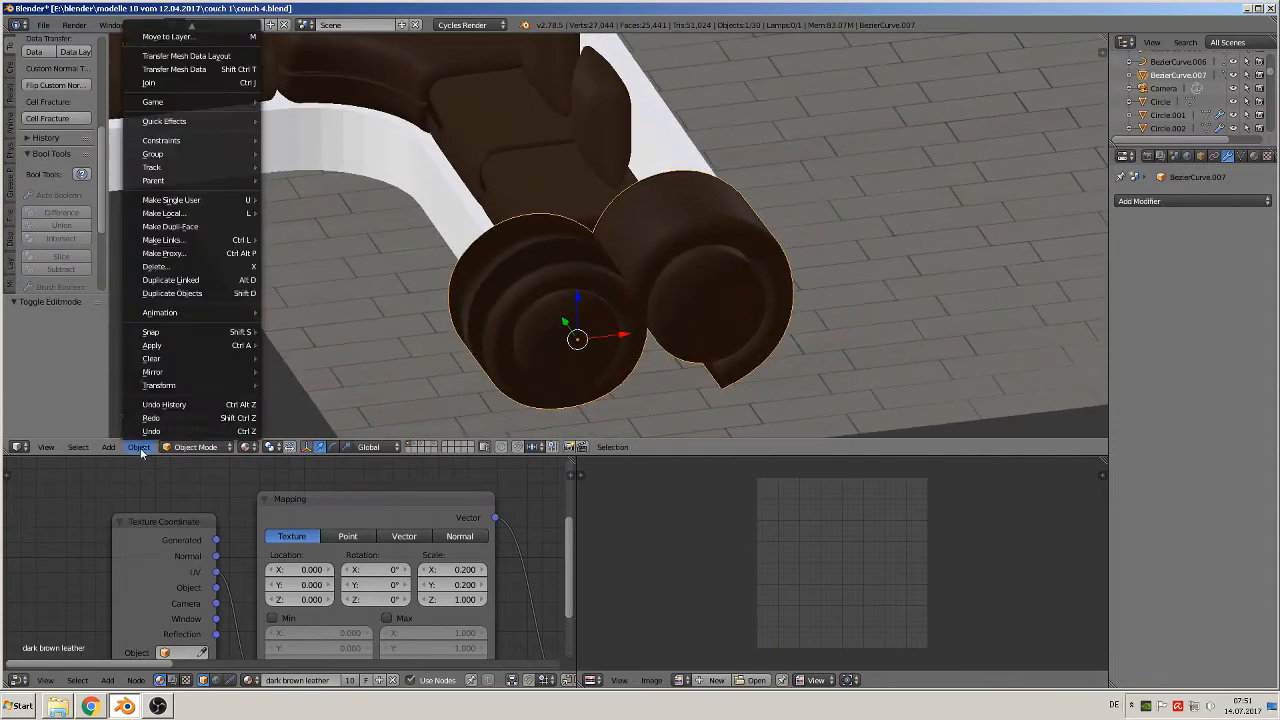
mouse_move(192, 345)
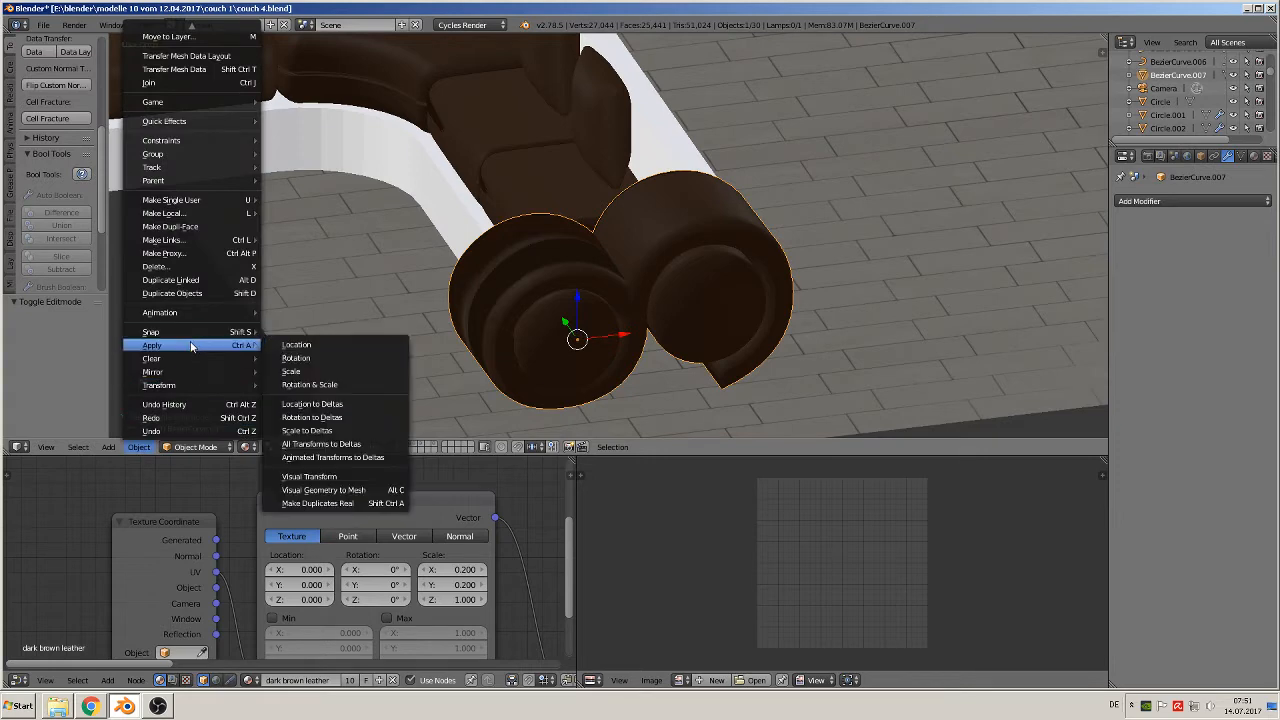
click(310, 384)
- Remove doubled vertices from the whole armrest mesh, recalculate its normals, and return to Object Mode
key(Tab)
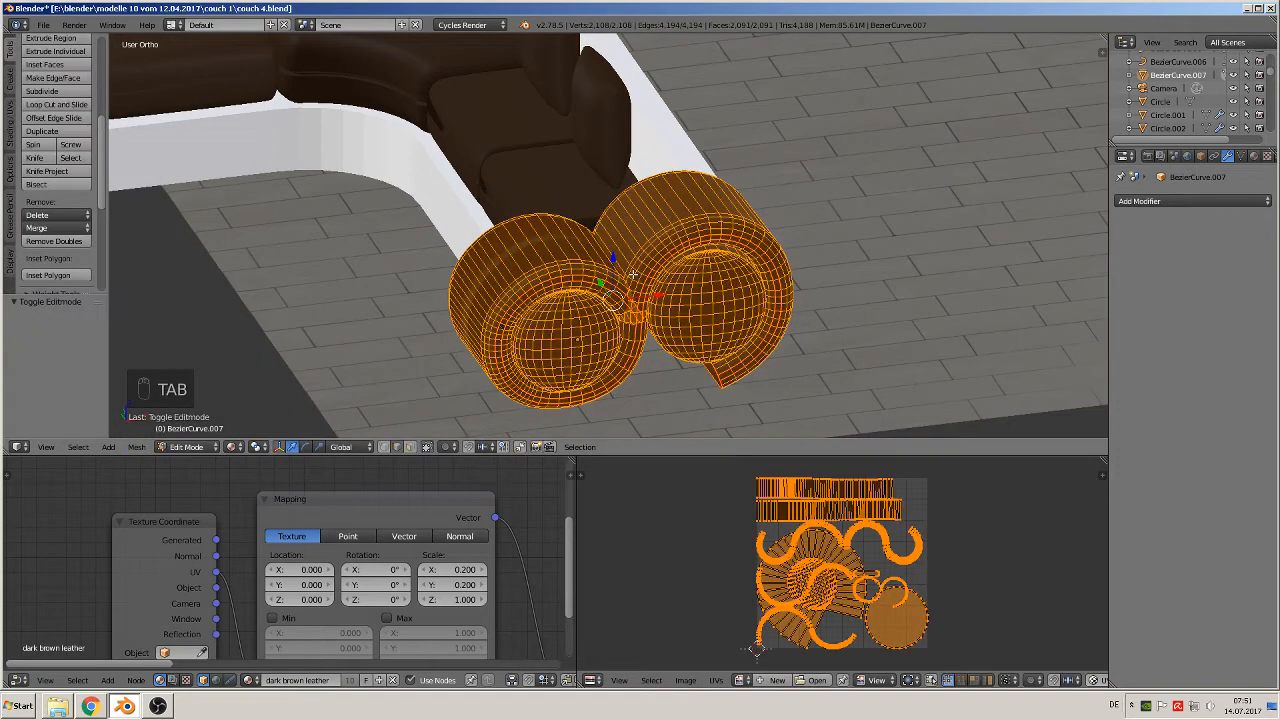
click(55, 241)
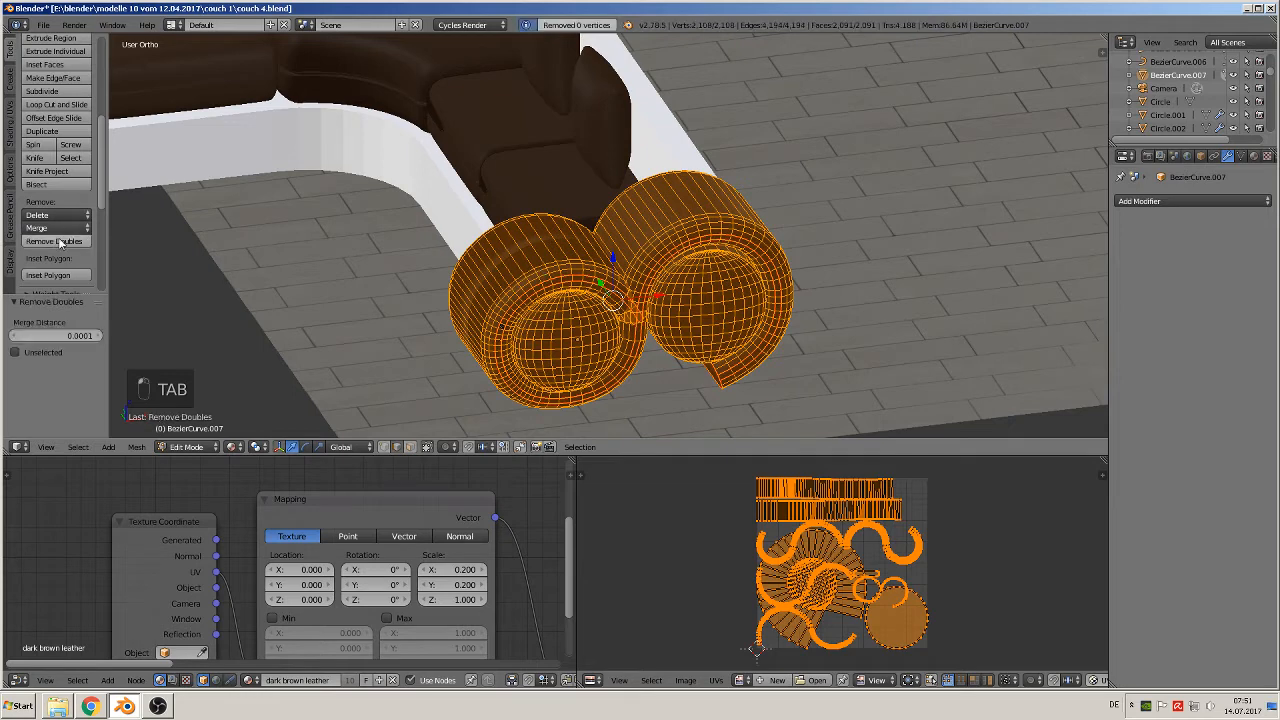
click(10, 124)
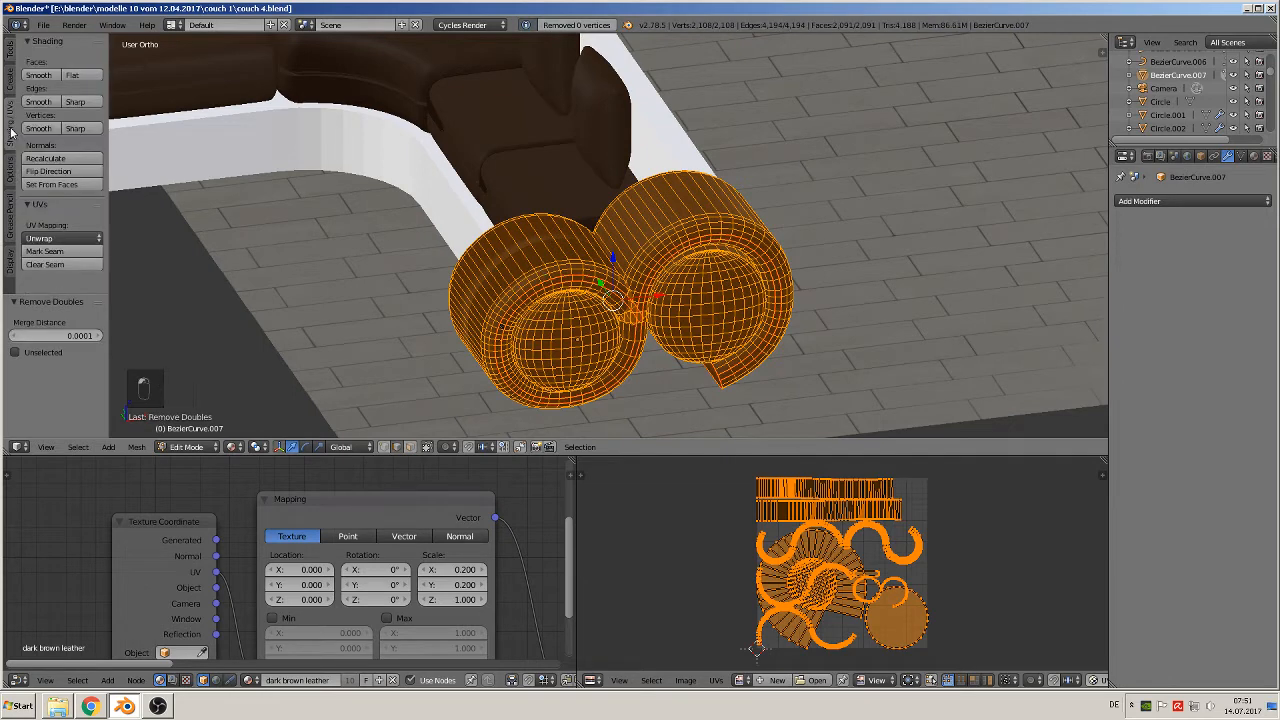
click(57, 158)
middle_drag(585, 281, 548, 322)
key(Tab)
- Add a second material slot to the armrest and give it the existing material "dark brown leather.001"
middle_drag(503, 256, 573, 244)
scroll(573, 244, down, 6)
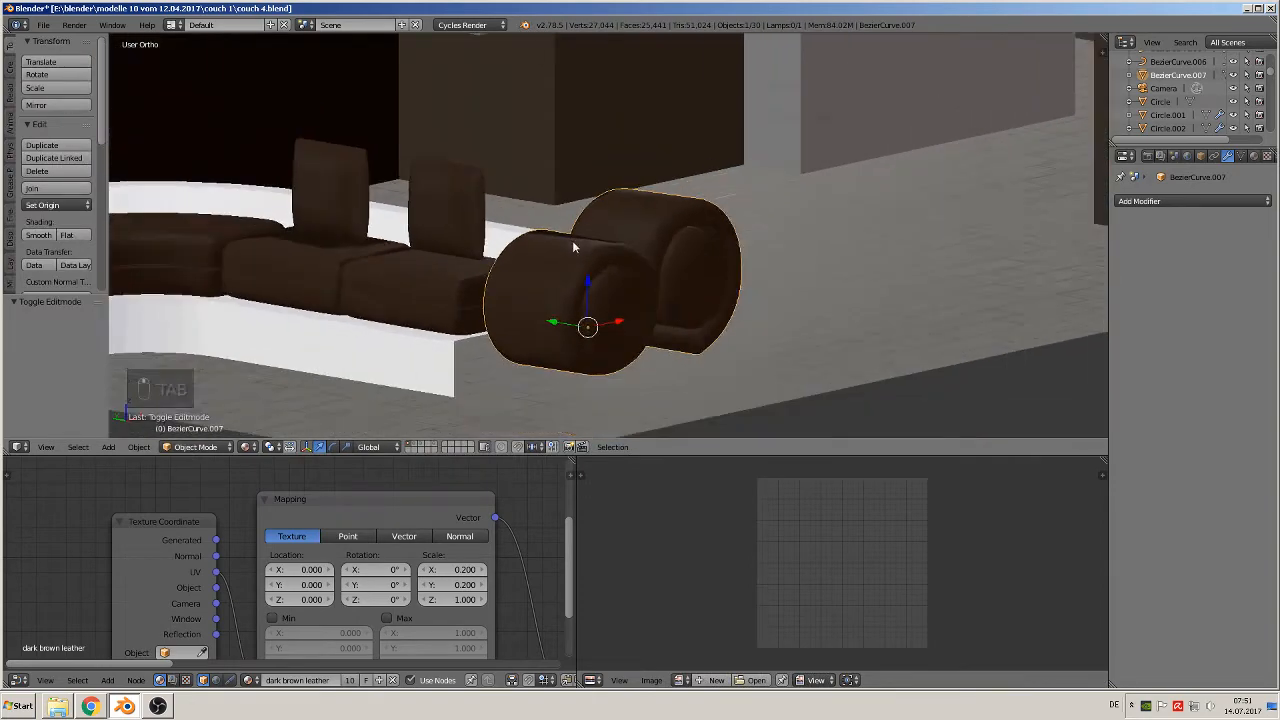
middle_drag(472, 282, 742, 277)
scroll(705, 262, up, 2)
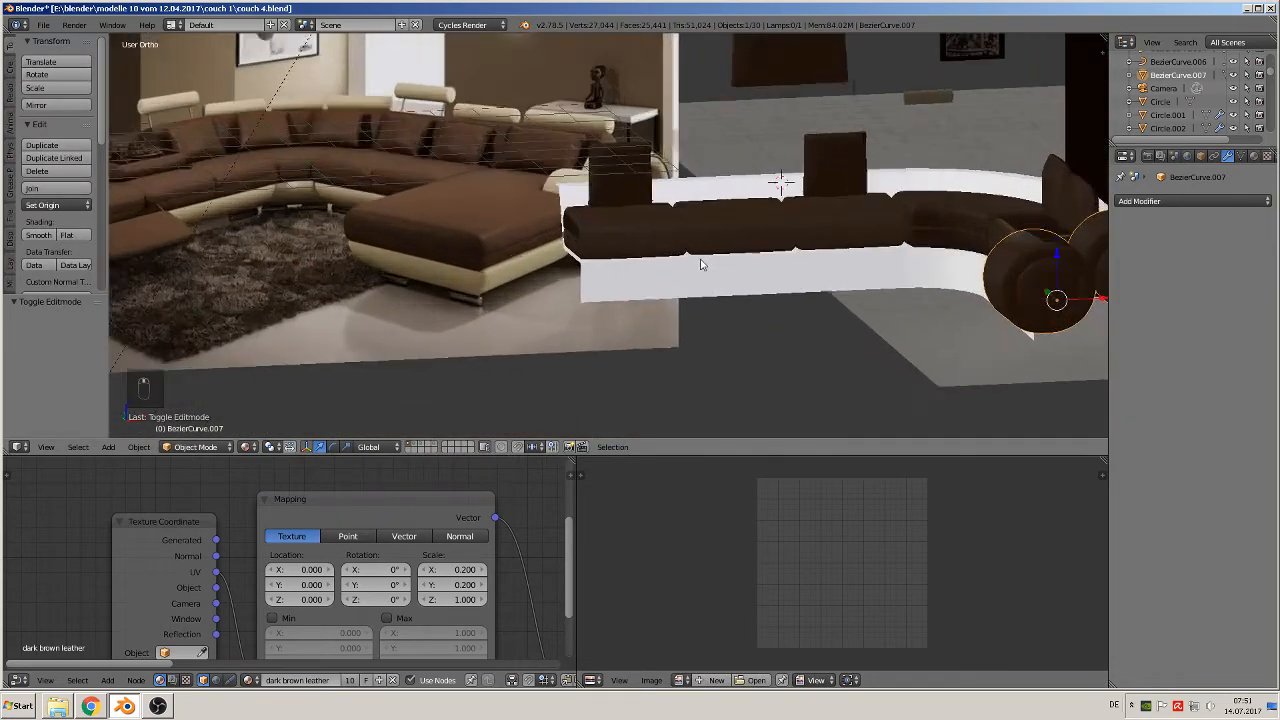
scroll(478, 260, down, 1)
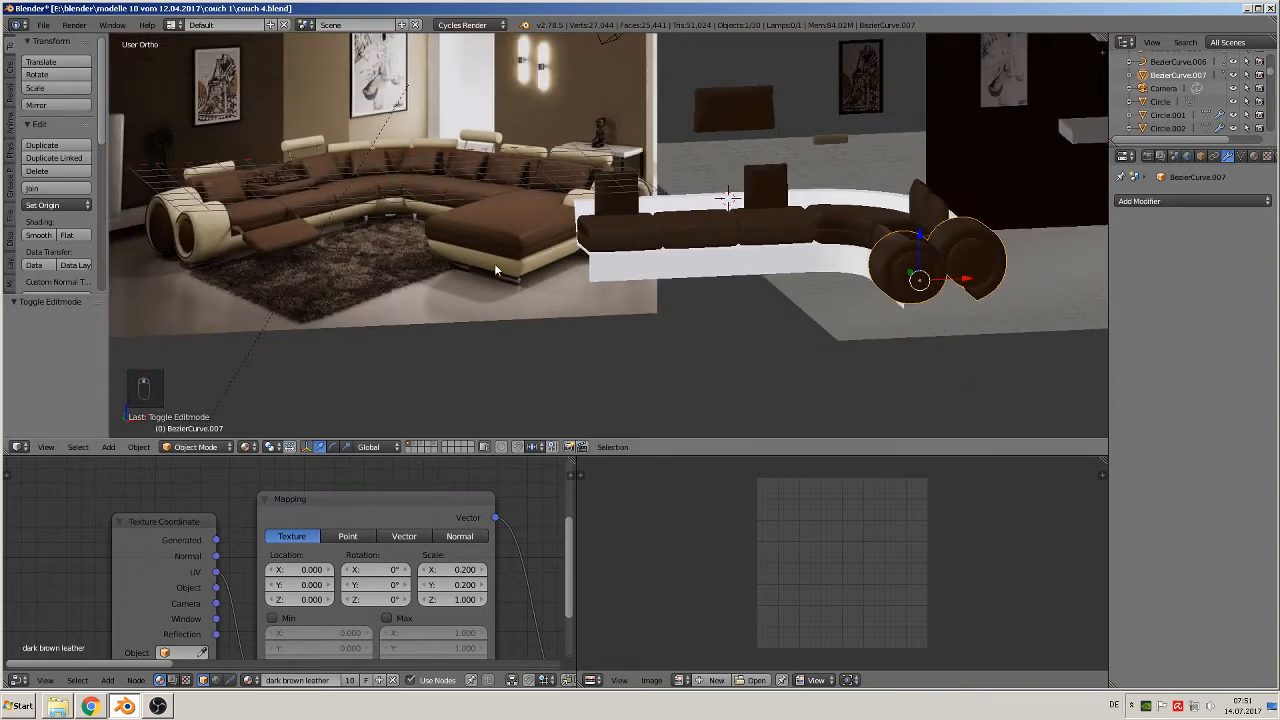
shift+middle_drag(917, 170, 664, 201)
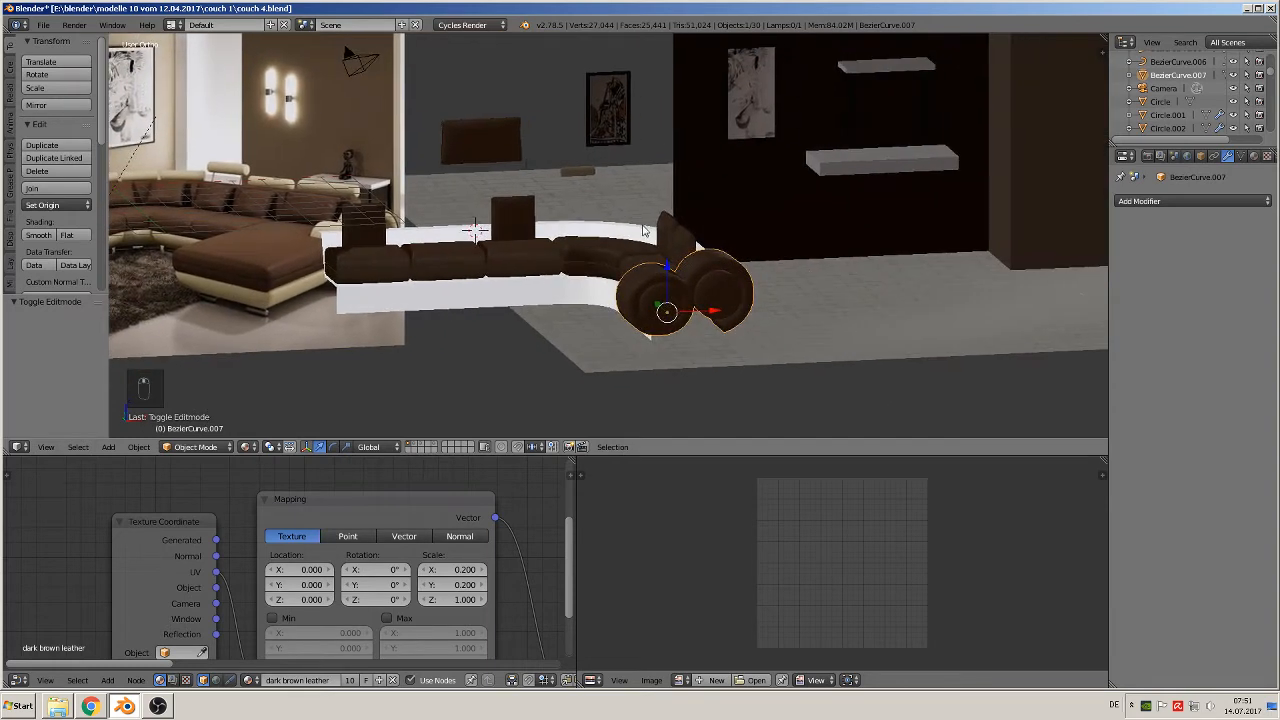
scroll(722, 267, up, 3)
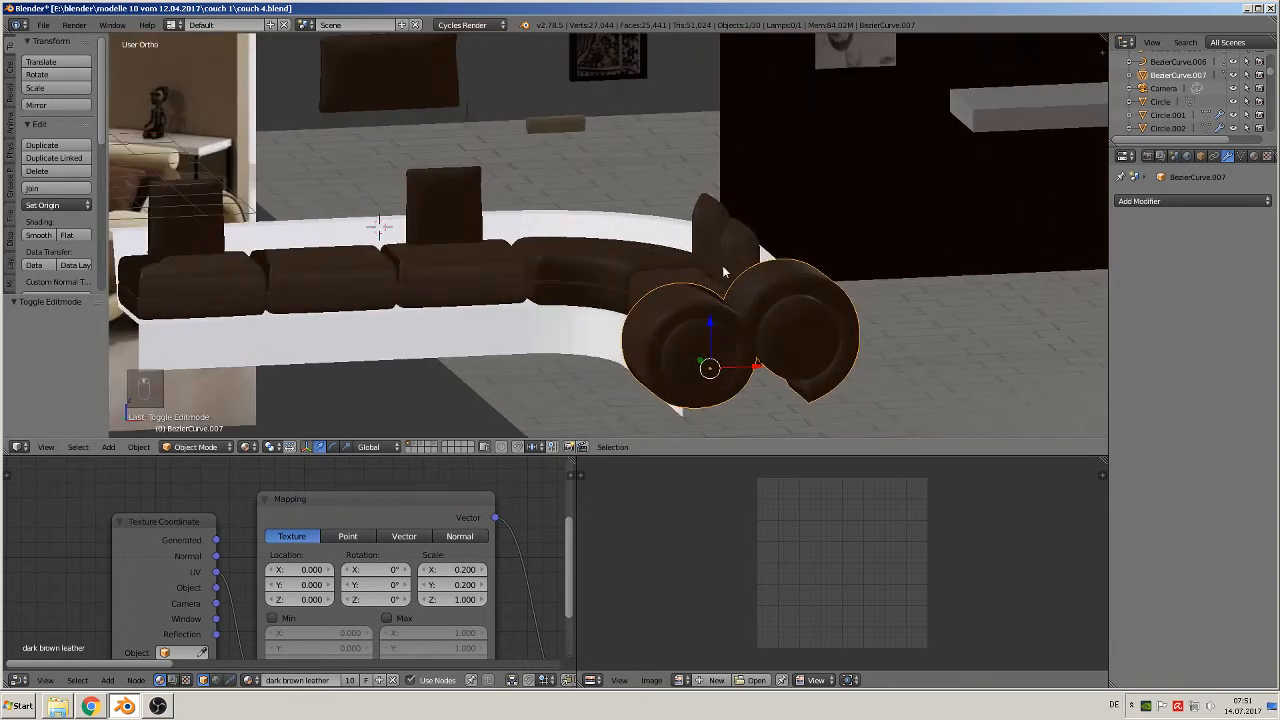
click(1254, 157)
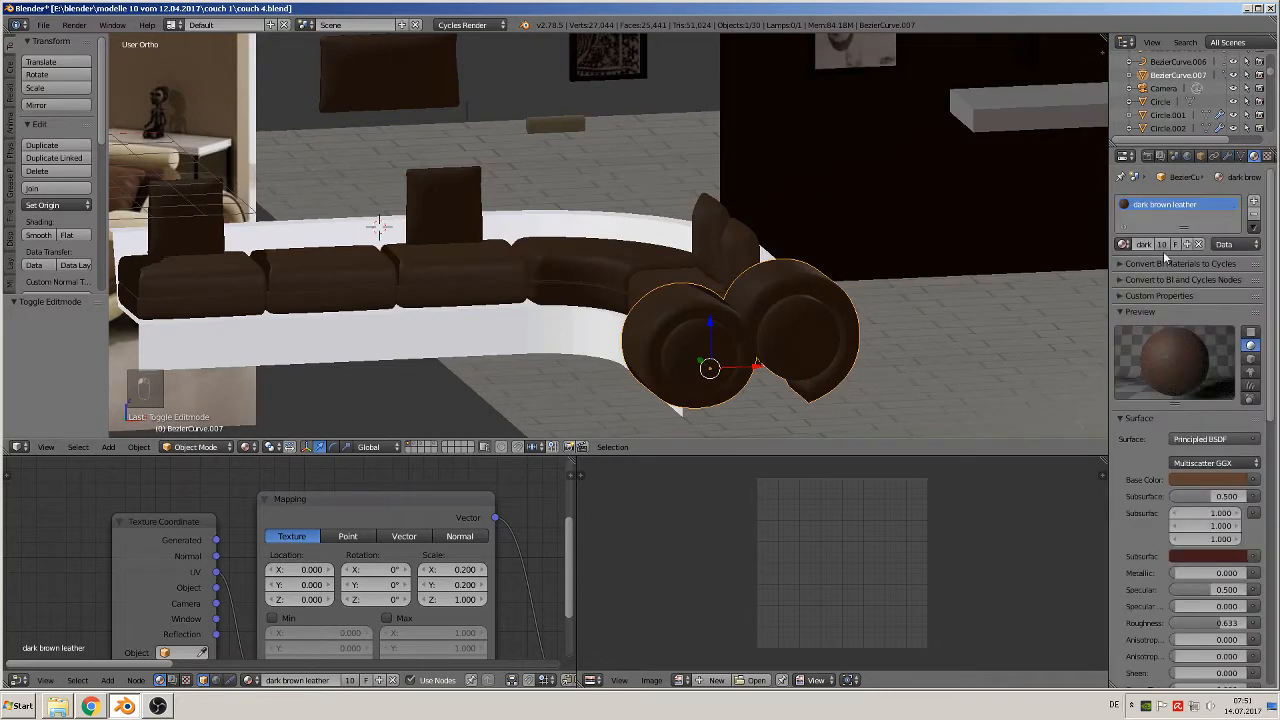
drag(1186, 226, 1187, 262)
click(1254, 201)
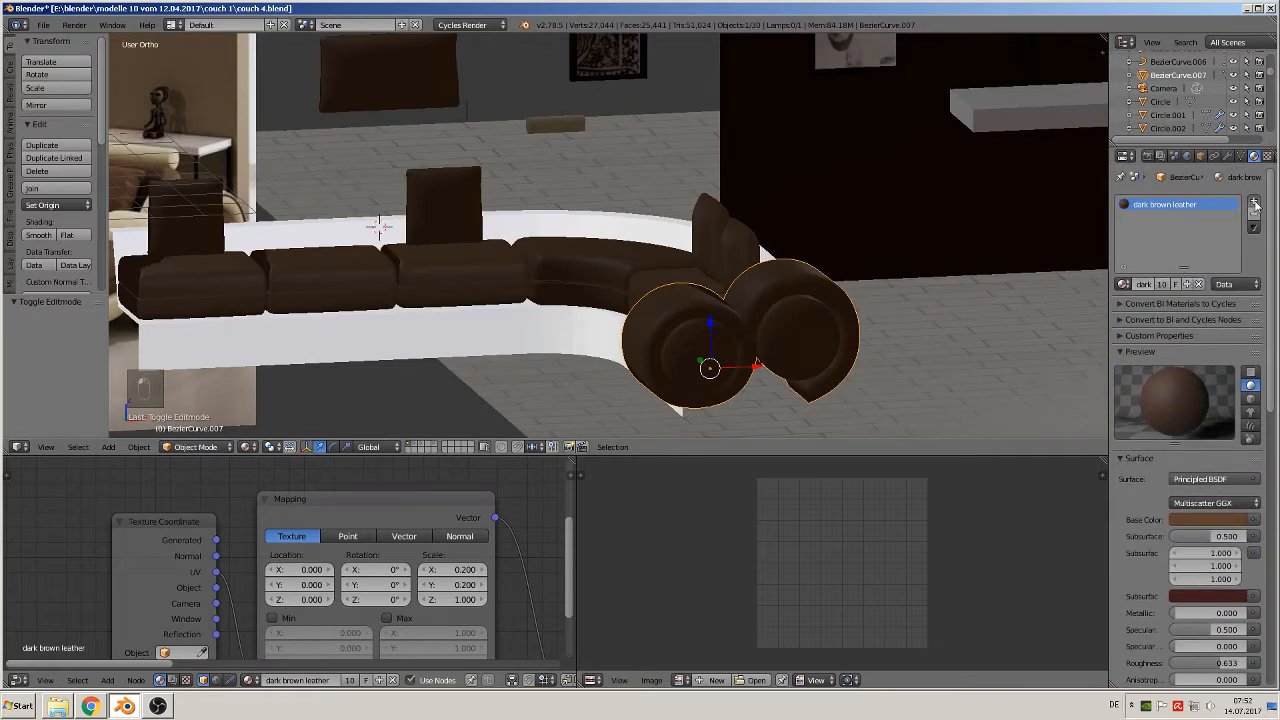
click(1123, 285)
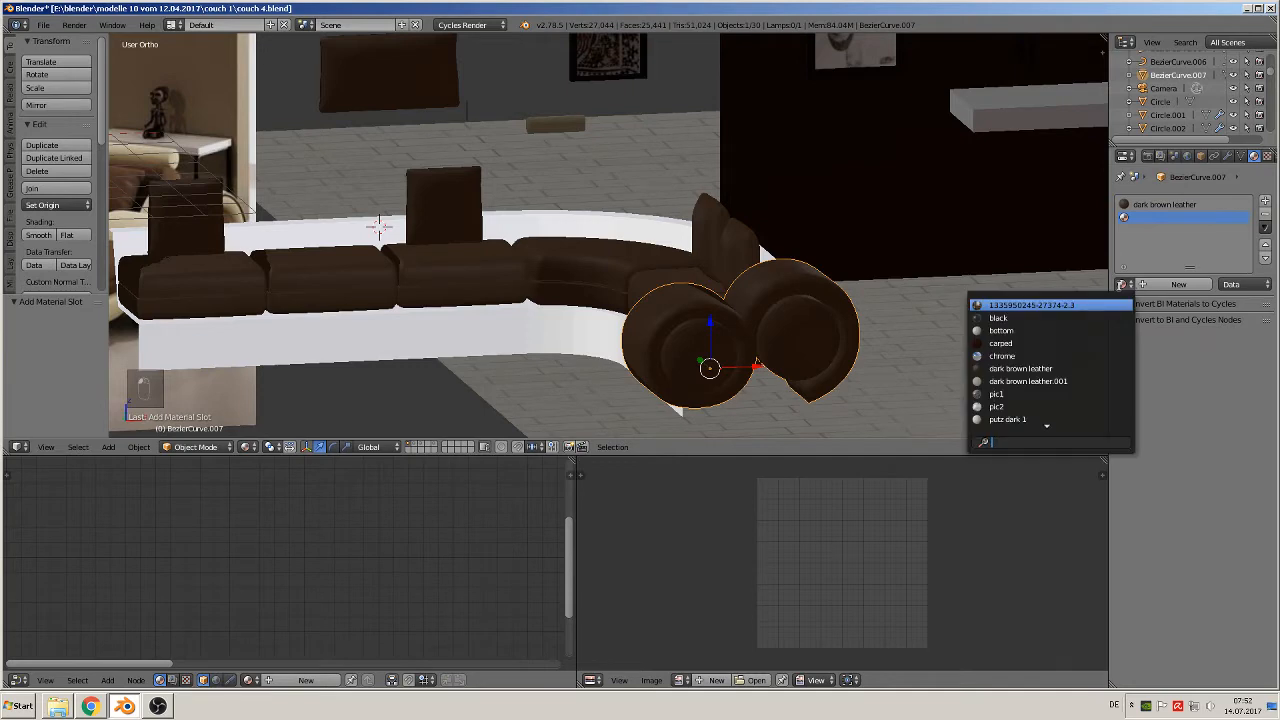
click(1067, 382)
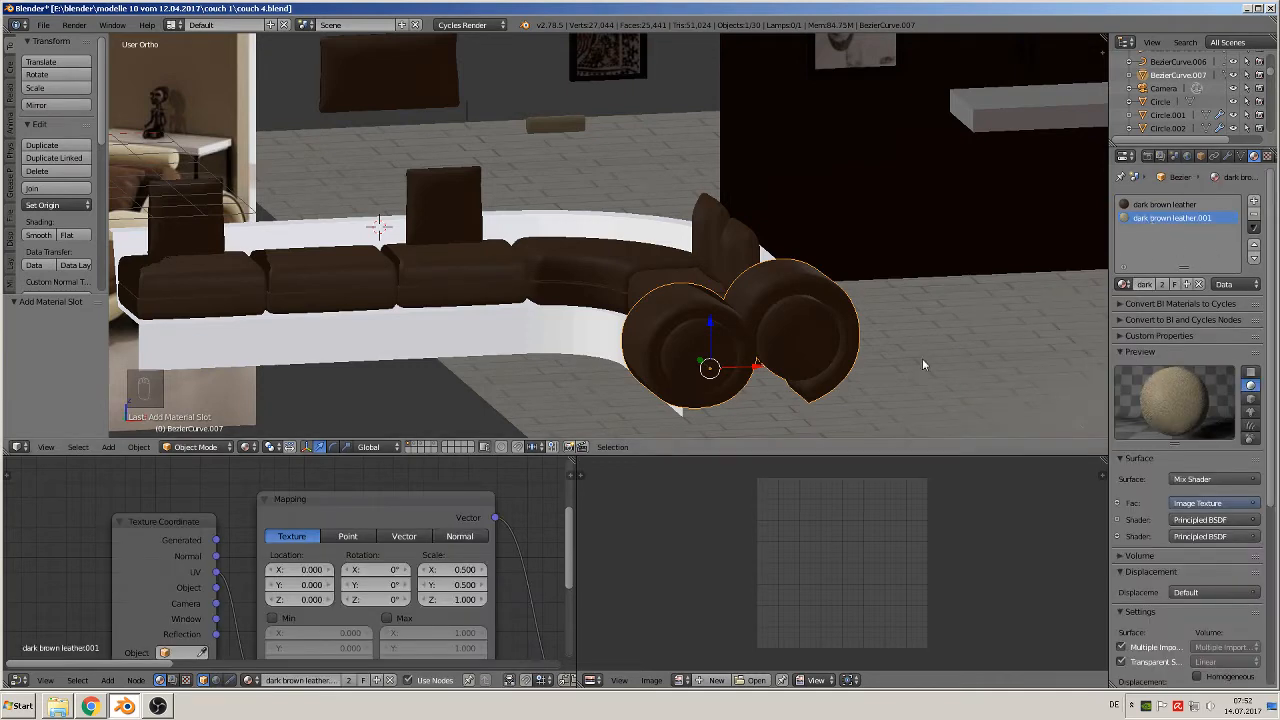
- Select only the armrest's linked scroll-shaped shell, leaving out the round discs, and assign it the dark brown leather.001 material
key(Tab)
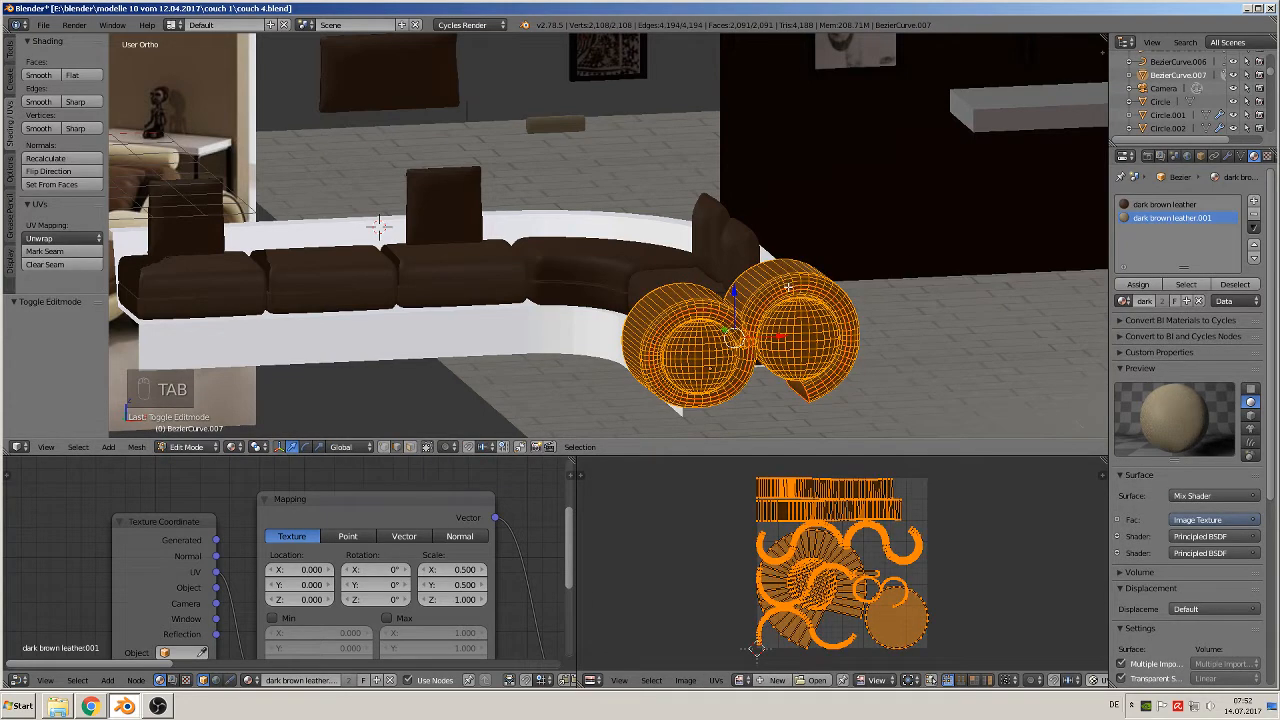
key(a)
key(a)
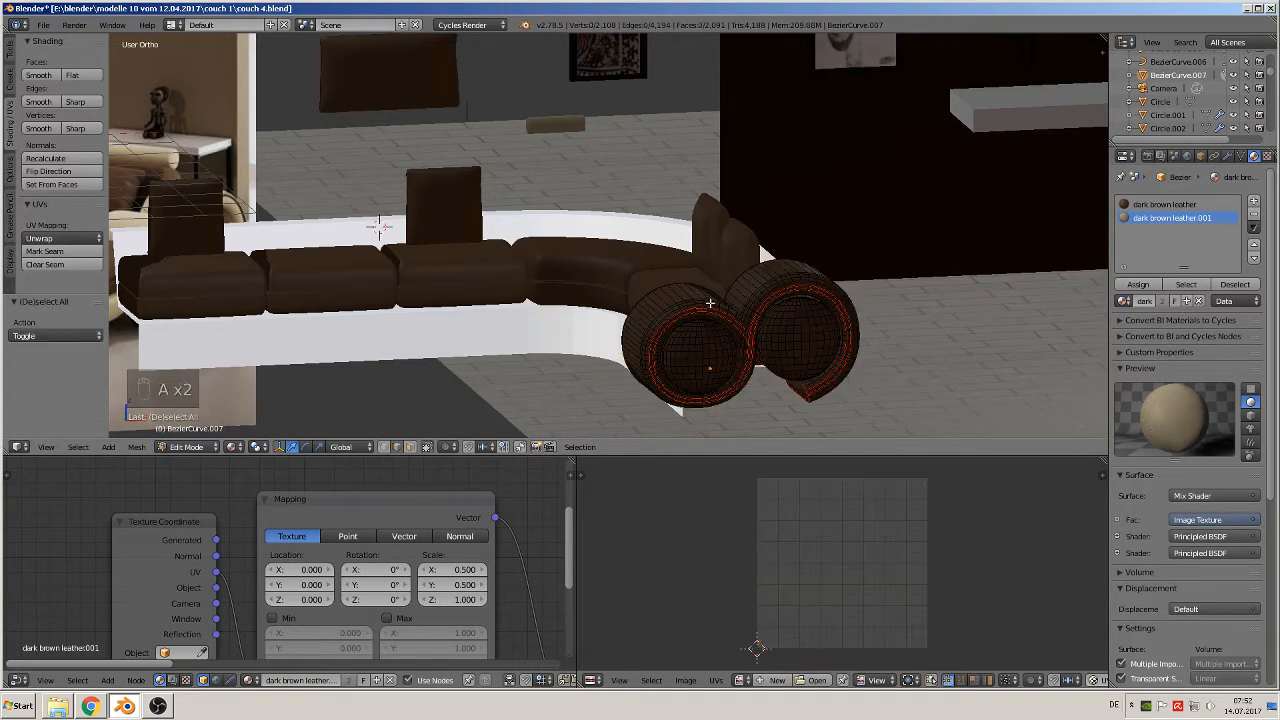
key(l)
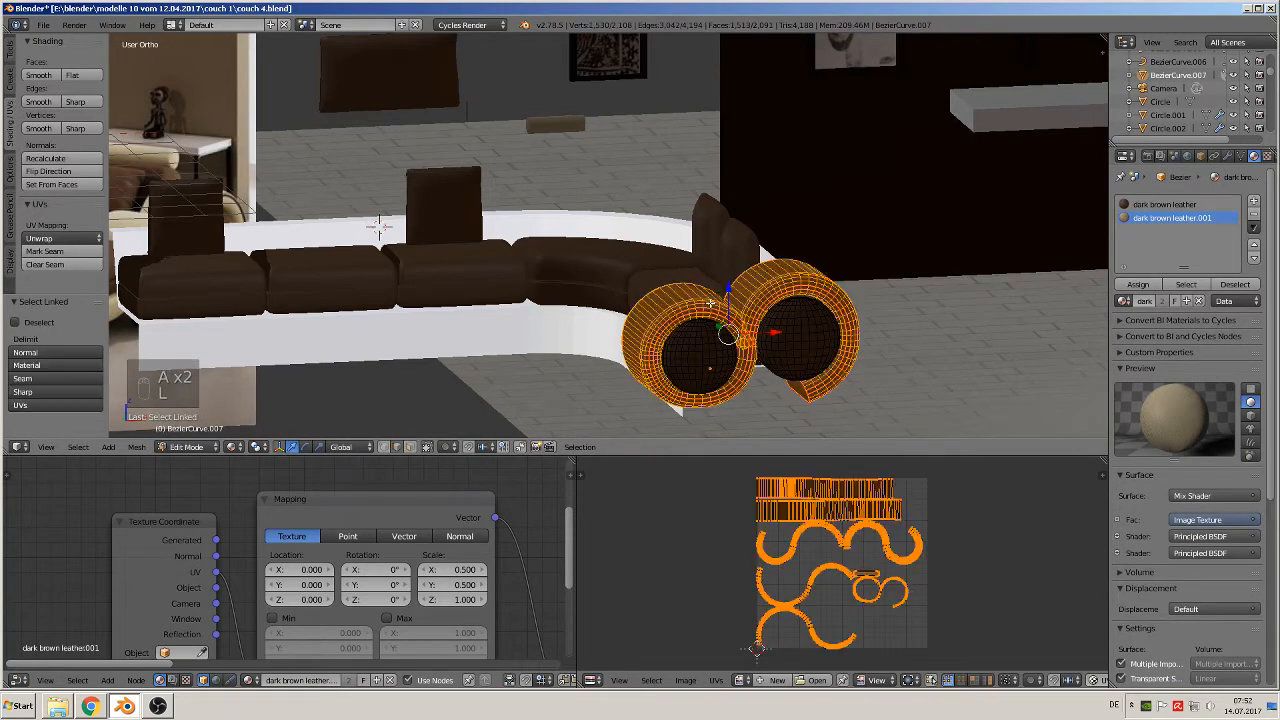
click(1139, 284)
key(Tab)
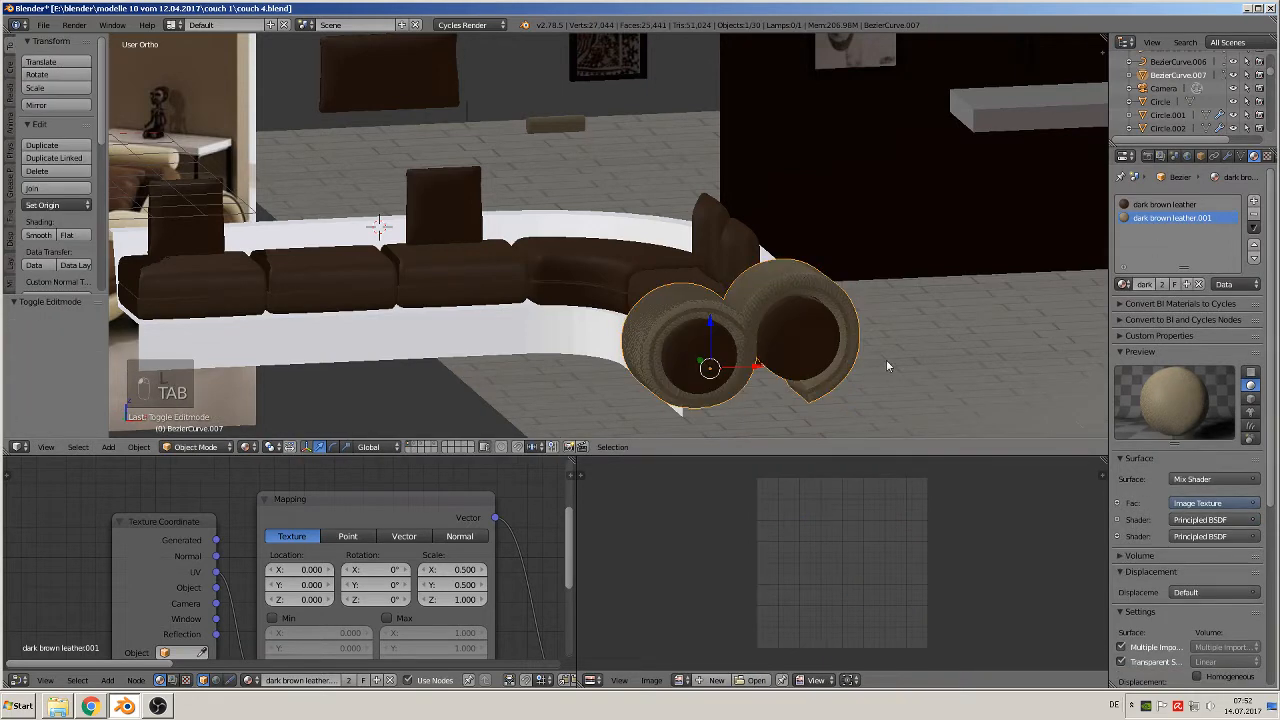
- Enlarge the node editor area and delete the second Principled BSDF node from the dark brown leather.001 material
middle_drag(886, 359, 755, 256)
scroll(915, 390, up, 2)
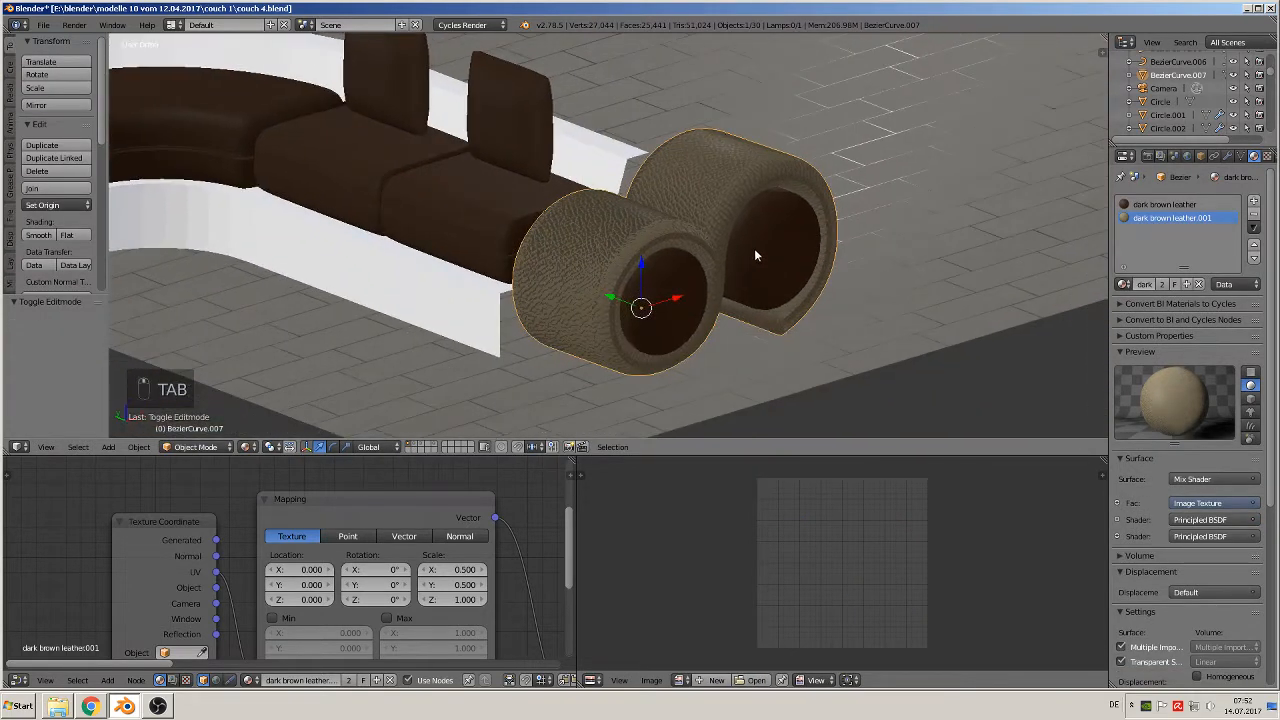
scroll(390, 562, down, 3)
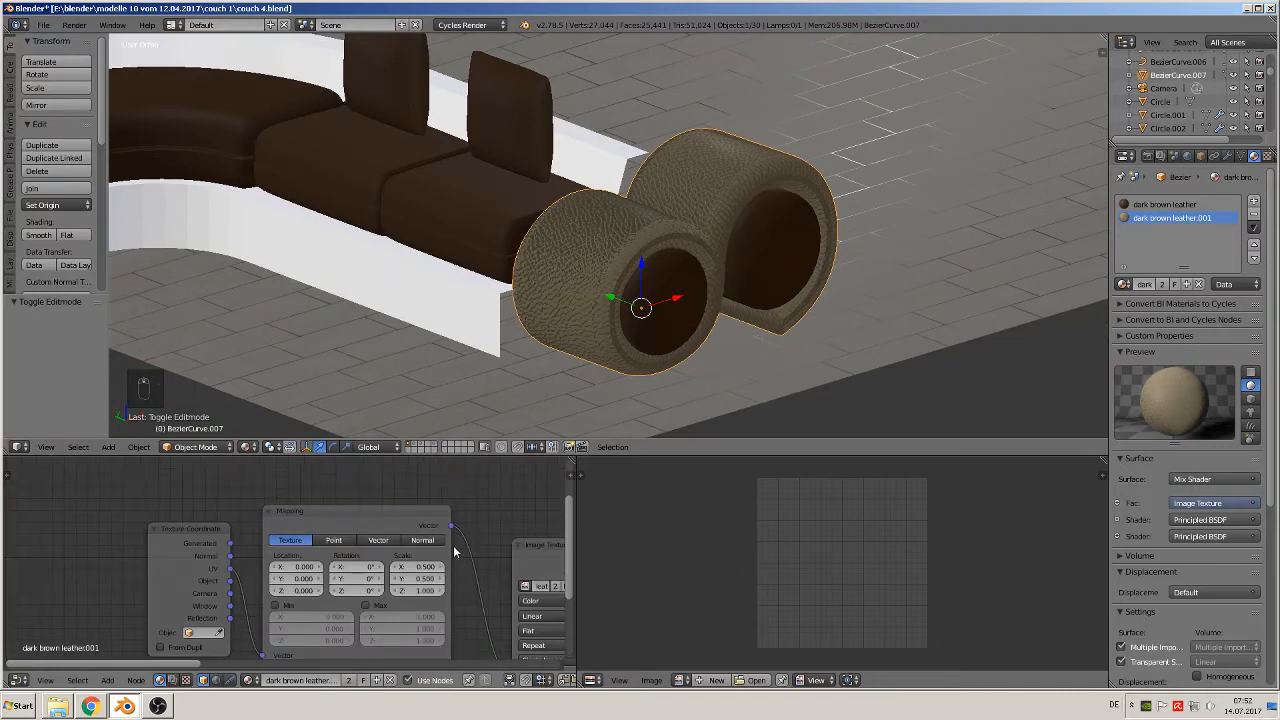
middle_drag(402, 566, 144, 538)
middle_drag(425, 536, 351, 551)
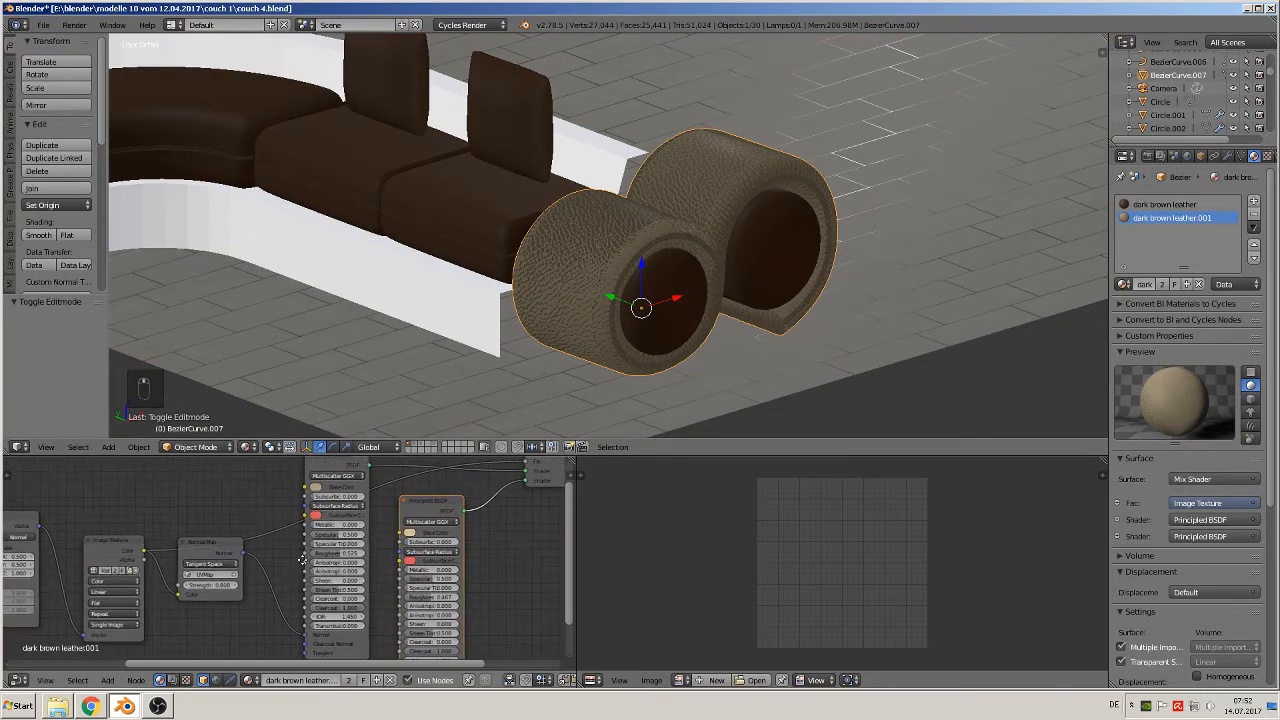
drag(633, 455, 628, 362)
click(426, 458)
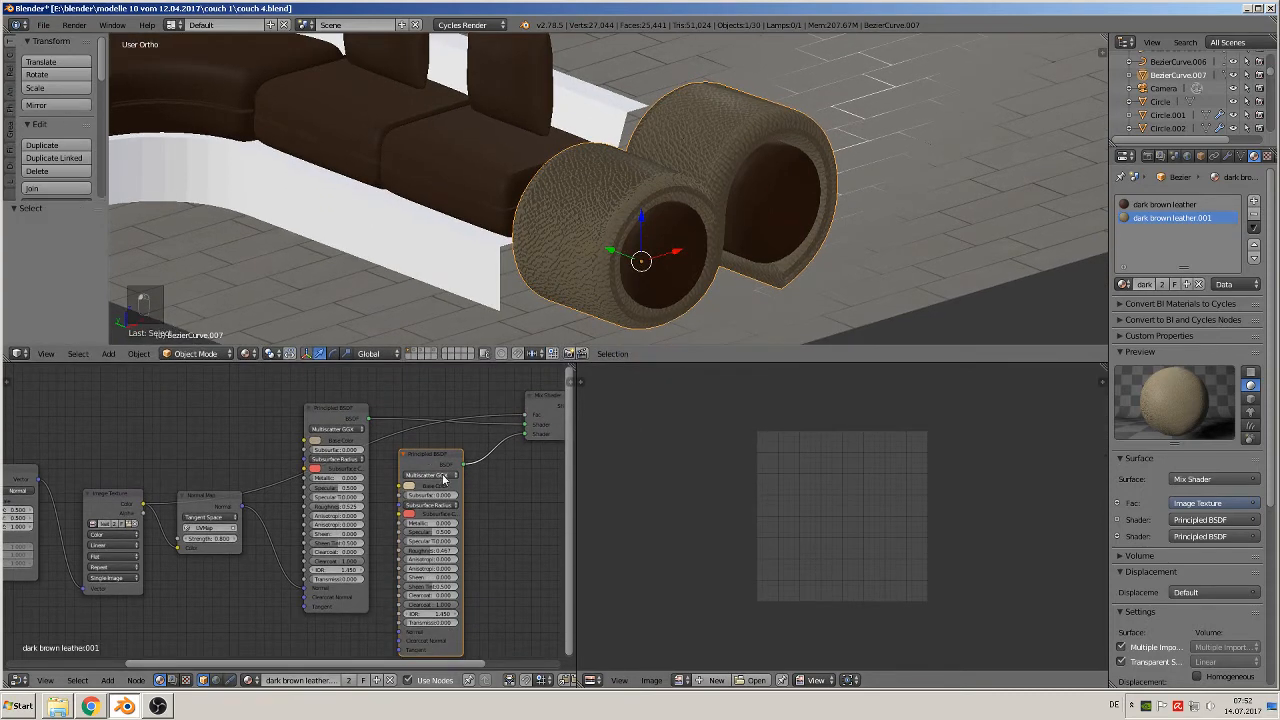
key(x)
- Delete the Mix Shader node and link the remaining Principled BSDF to the Material Output's Surface input
middle_drag(462, 483, 306, 530)
click(400, 460)
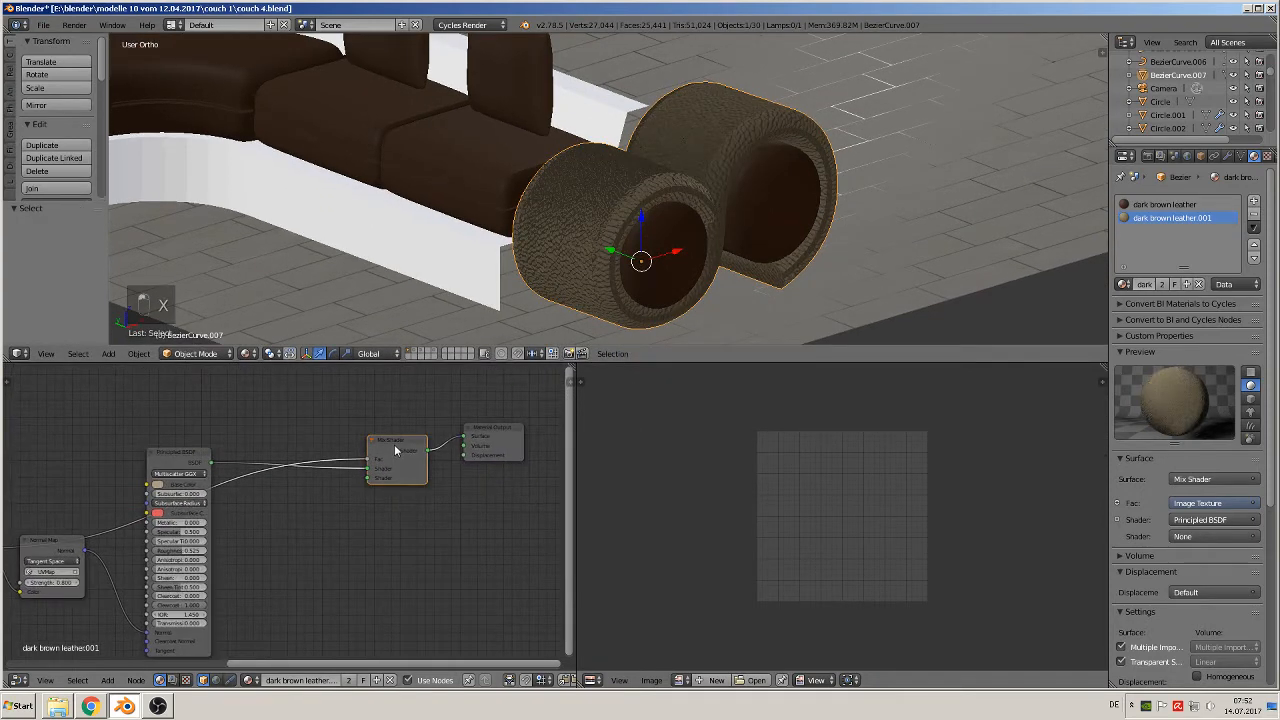
key(x)
drag(210, 461, 464, 436)
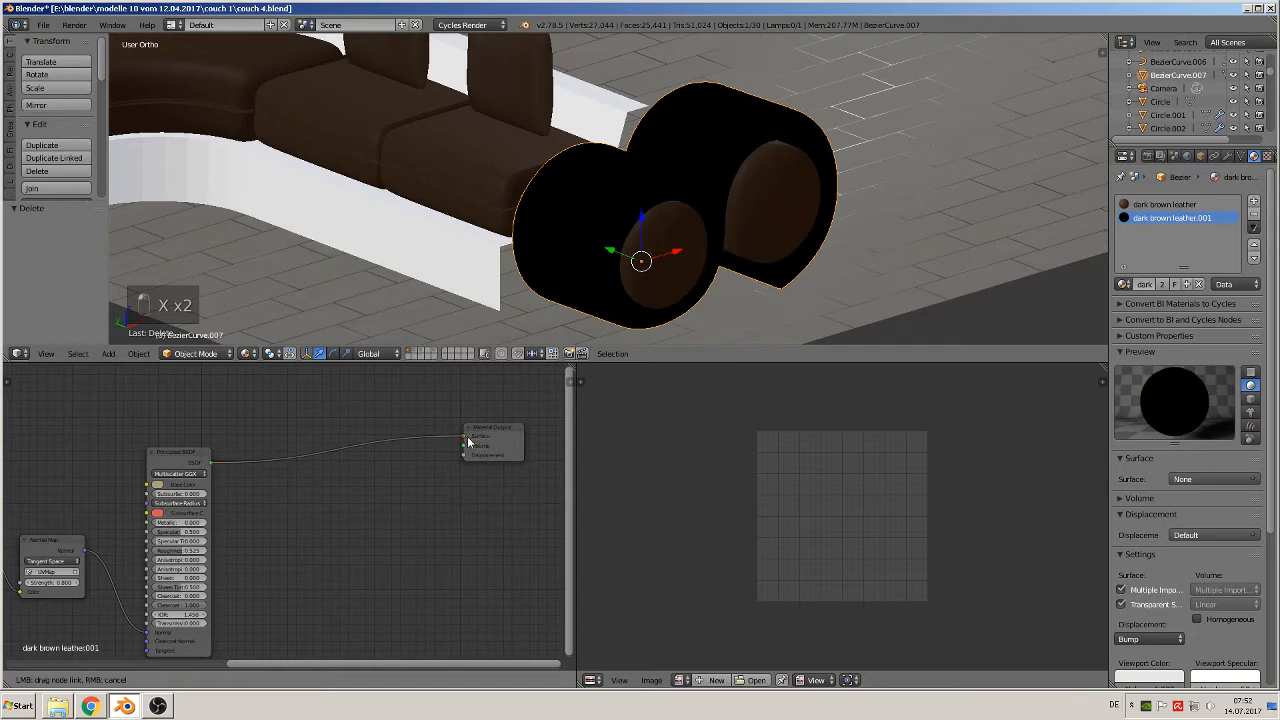
- Set the Normal Map node's strength to 0.200 in the dark brown leather.001 material
middle_drag(308, 494, 14, 451)
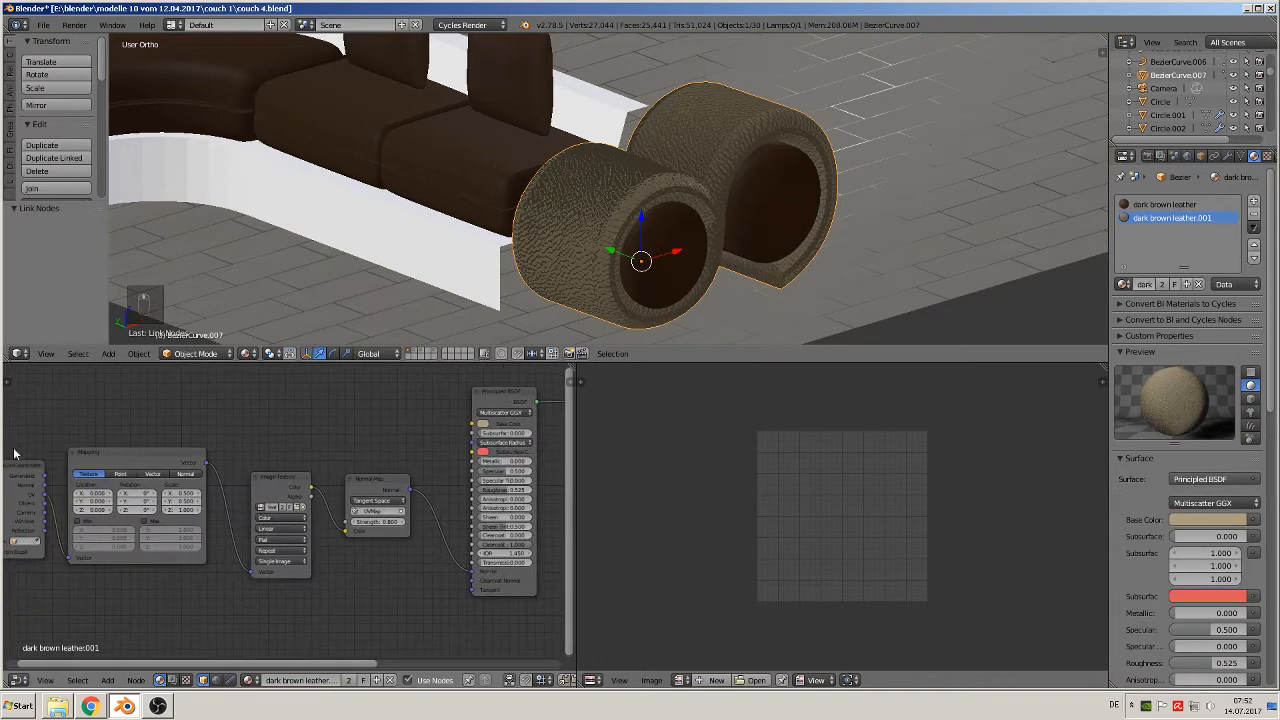
scroll(386, 527, up, 3)
scroll(413, 536, up, 1)
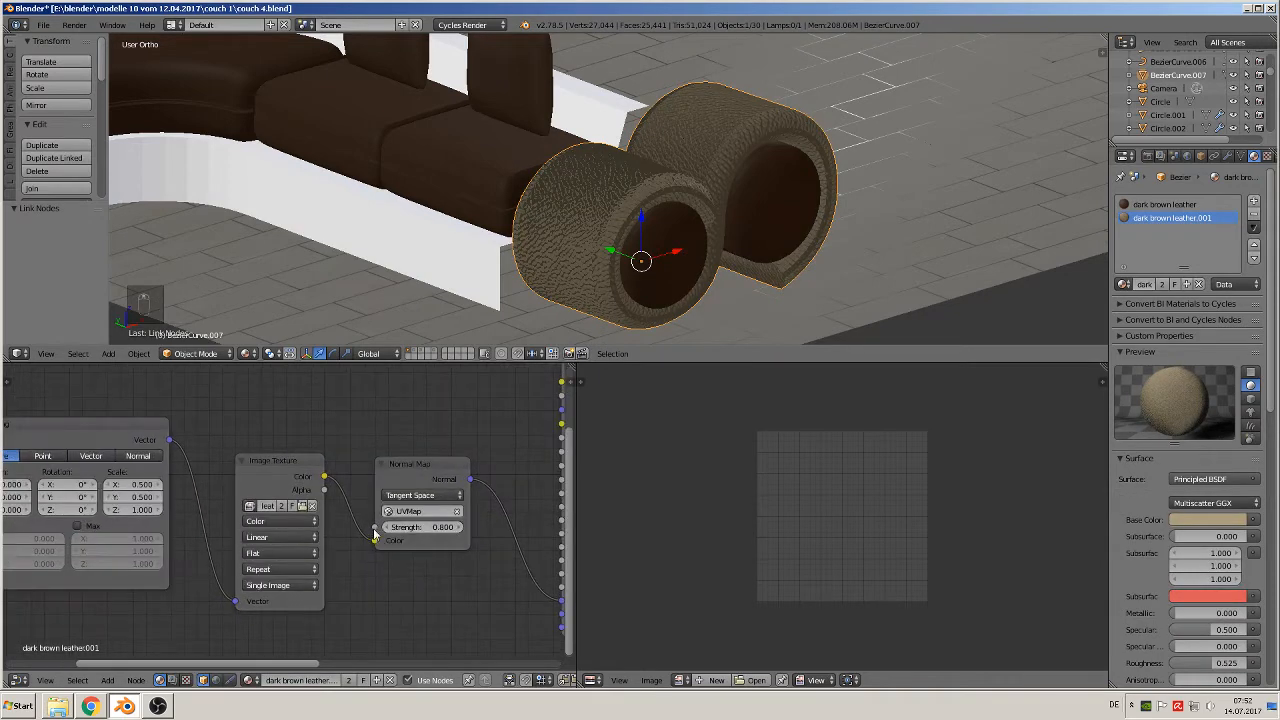
click(386, 527)
click(386, 527)
click(386, 527)
click(386, 527)
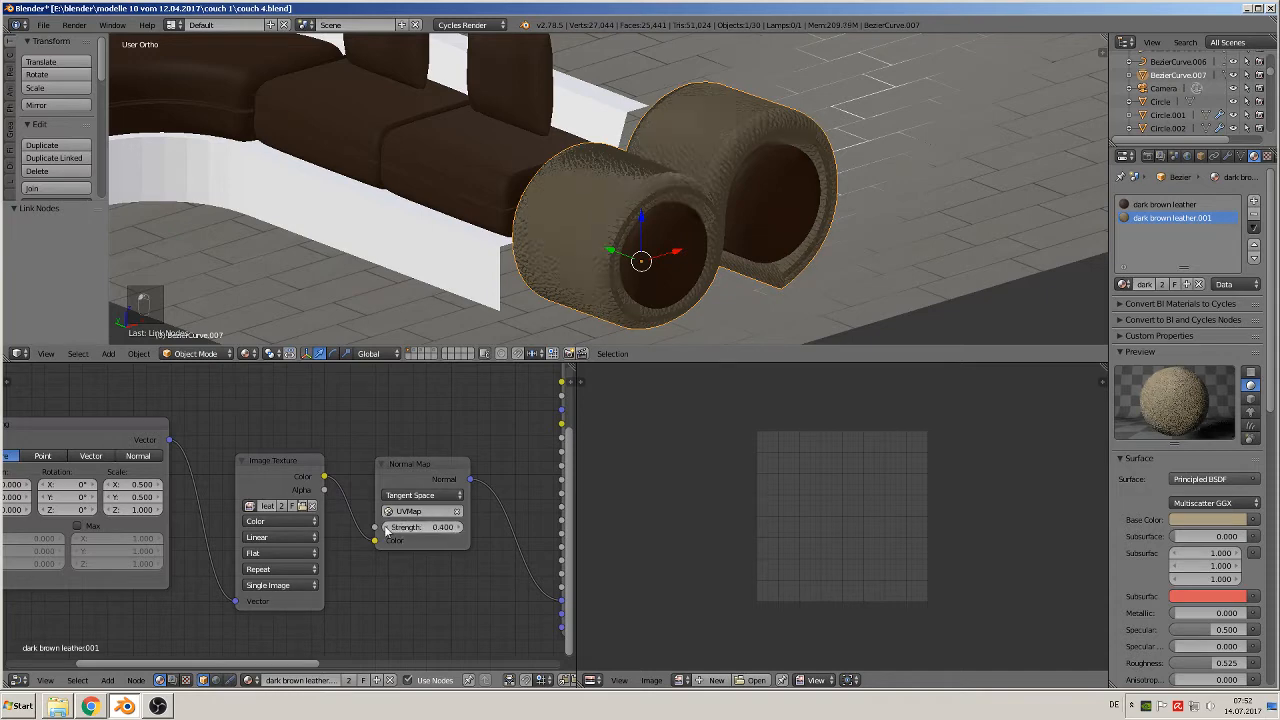
click(386, 527)
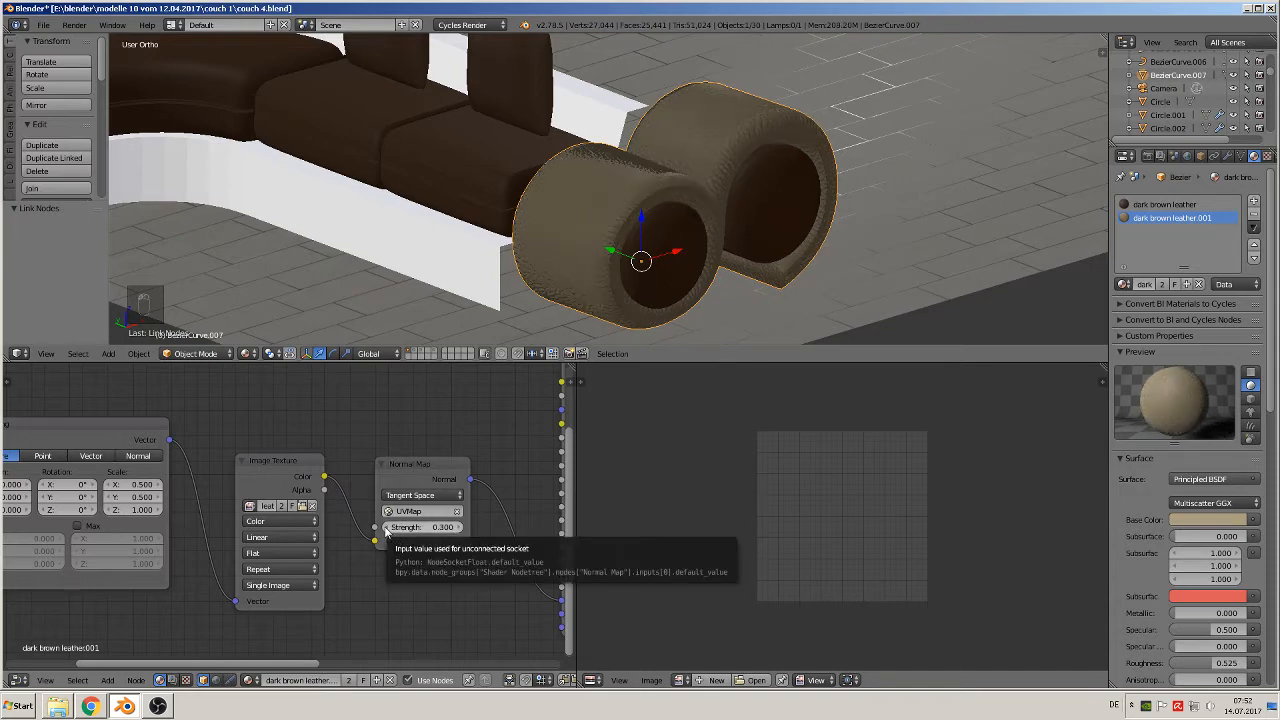
click(386, 527)
click(386, 527)
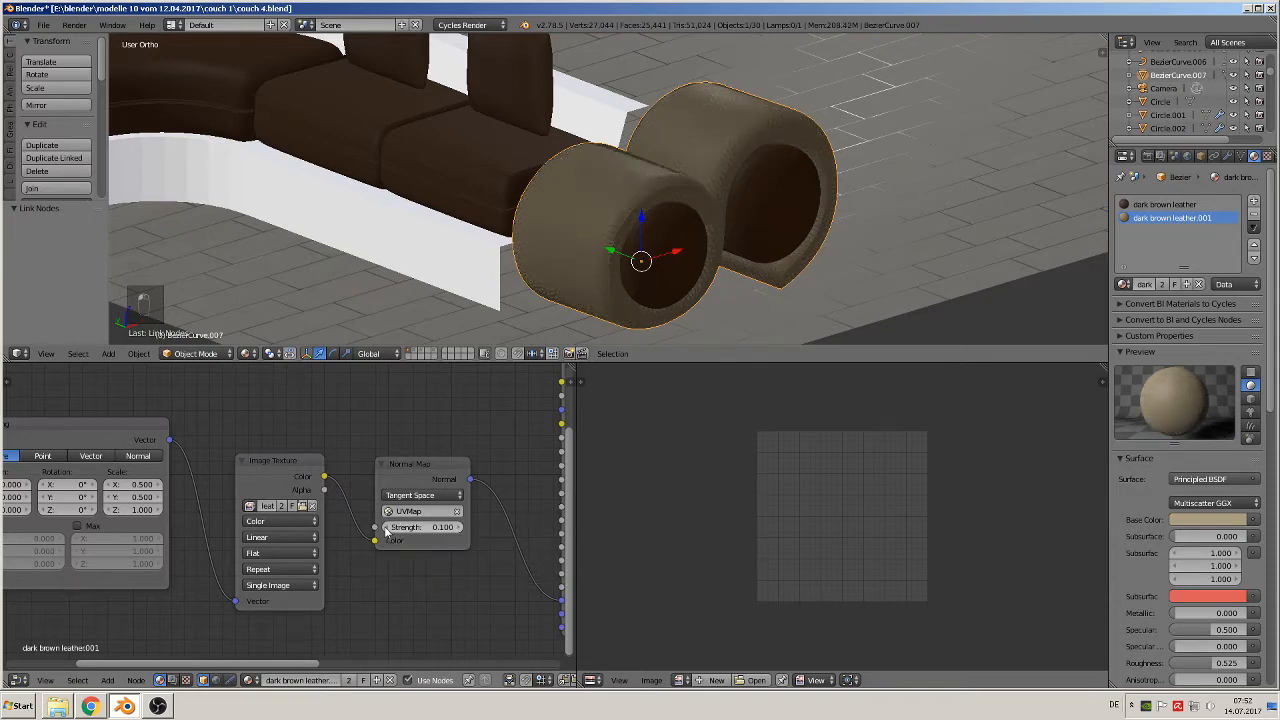
click(461, 528)
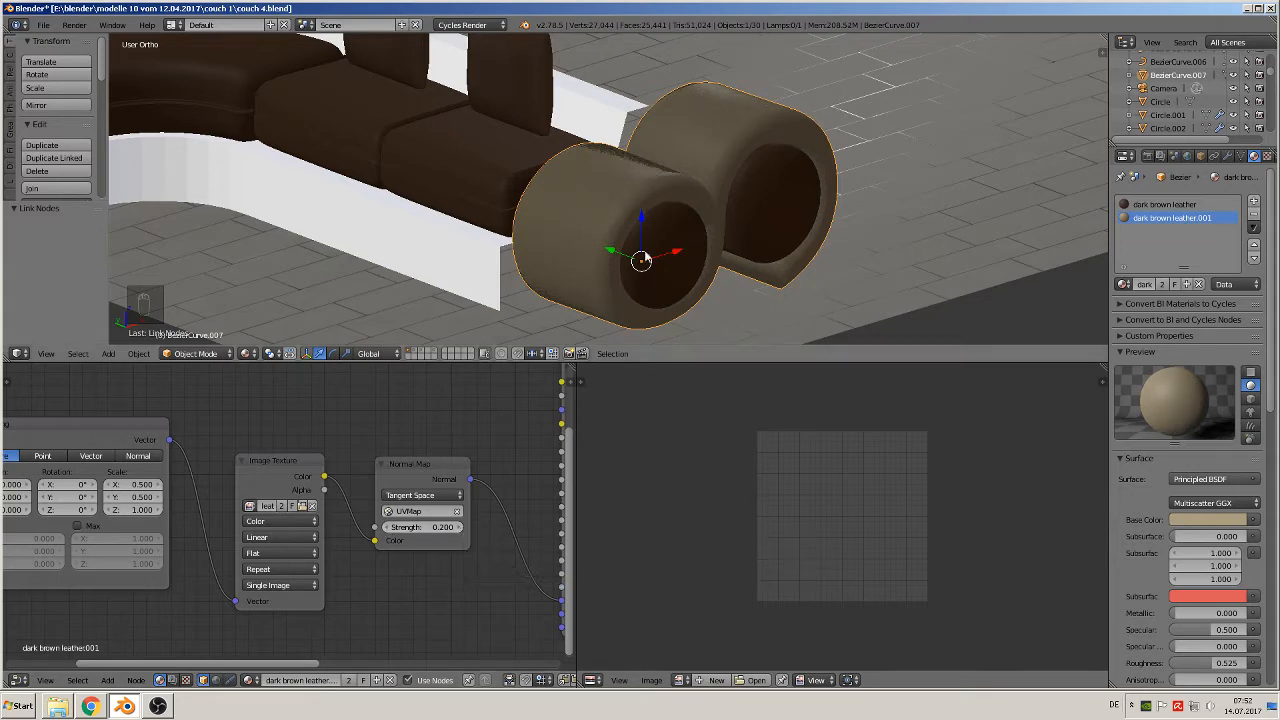
- Set the Mapping node's X and Y scale to 0.200 in the dark brown leather.001 material
shift+middle_drag(646, 258, 671, 249)
scroll(671, 249, down, 1)
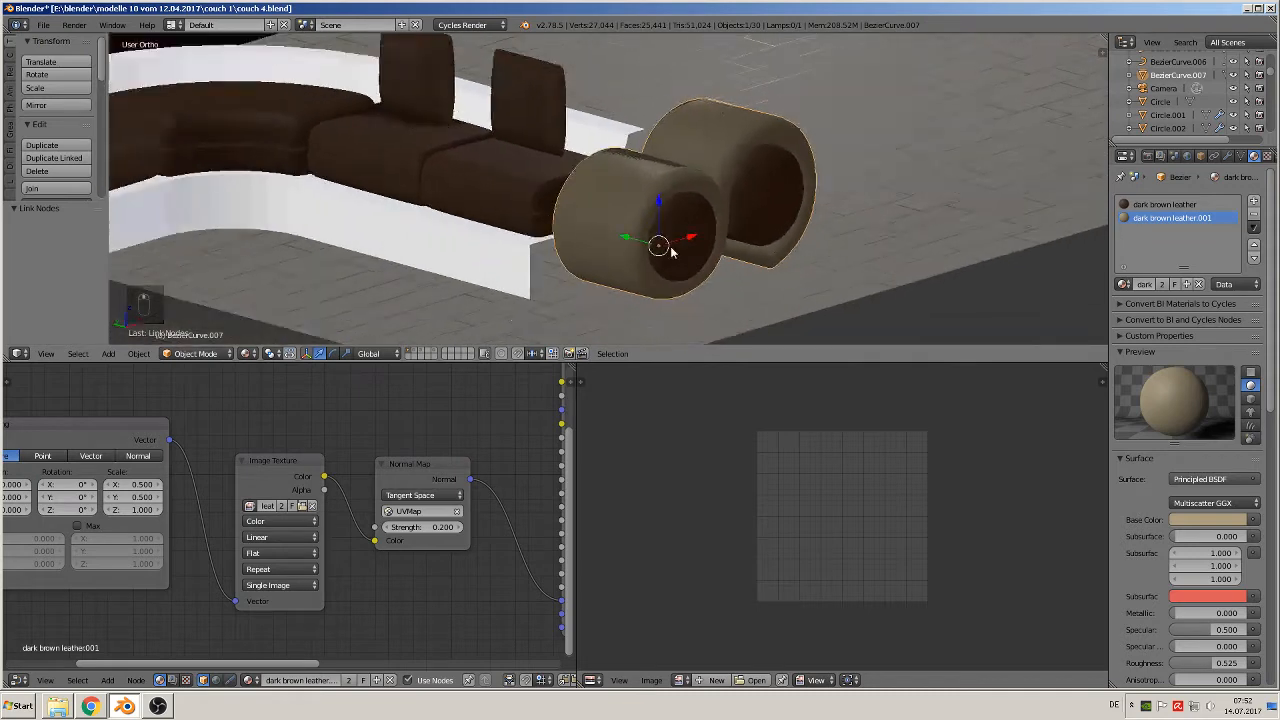
scroll(672, 254, up, 4)
scroll(672, 258, up, 2)
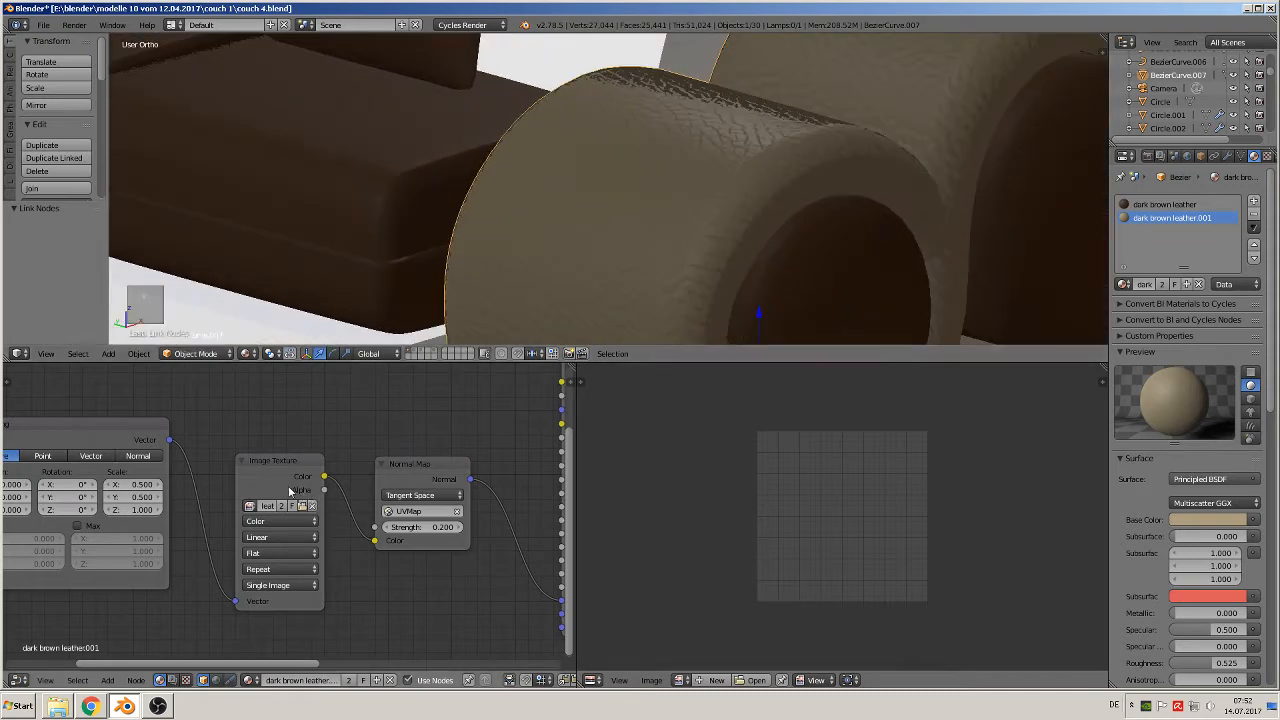
middle_drag(147, 486, 310, 462)
click(307, 461)
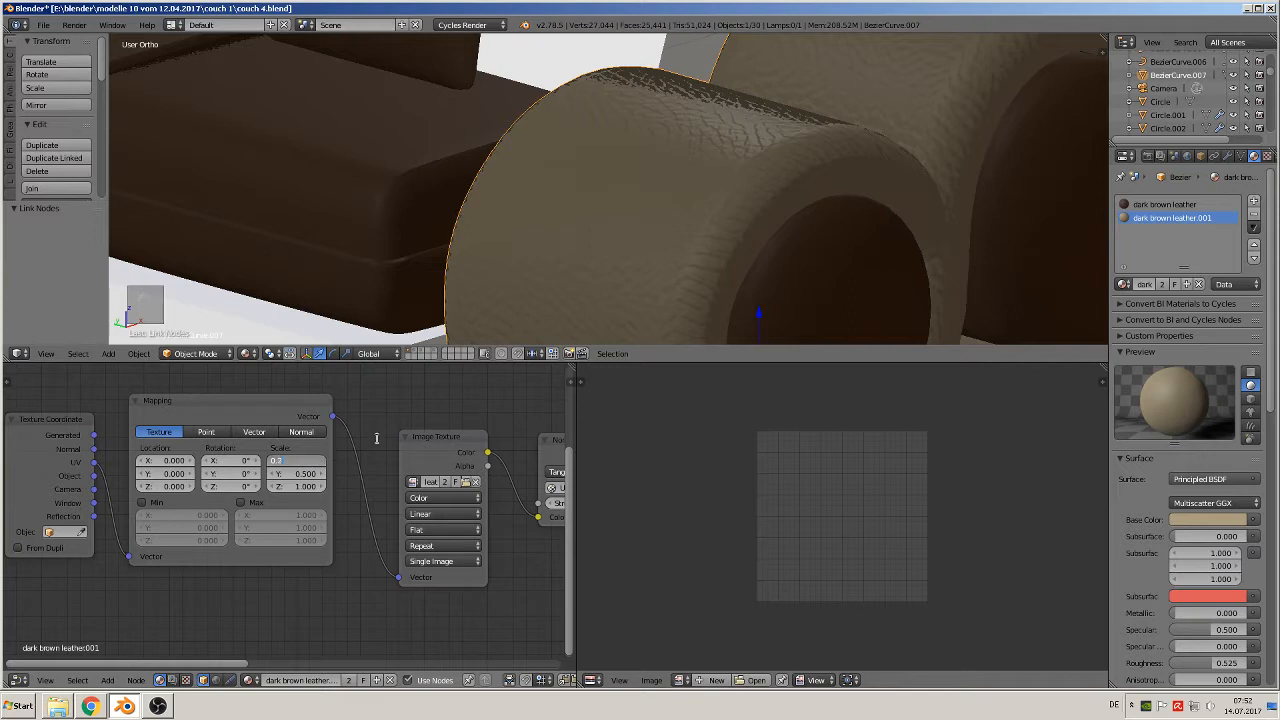
click(307, 474)
click(307, 474)
click(305, 475)
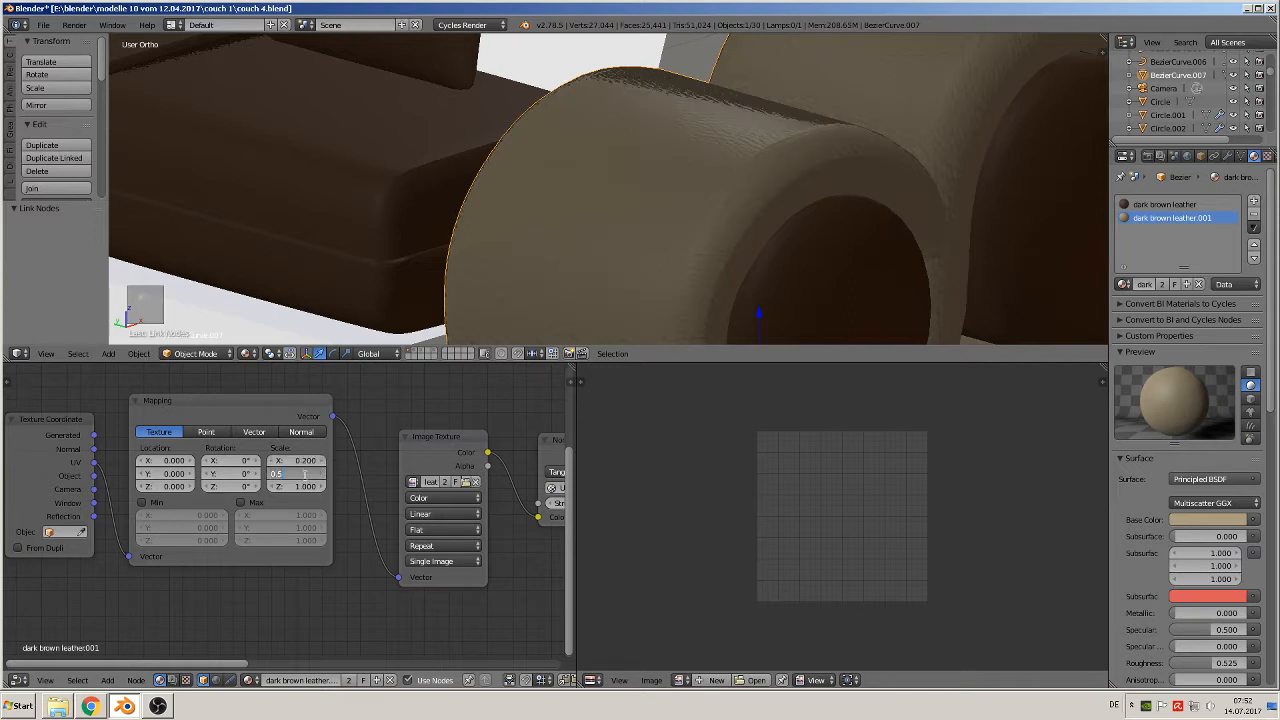
text(0.2)
key(Return)
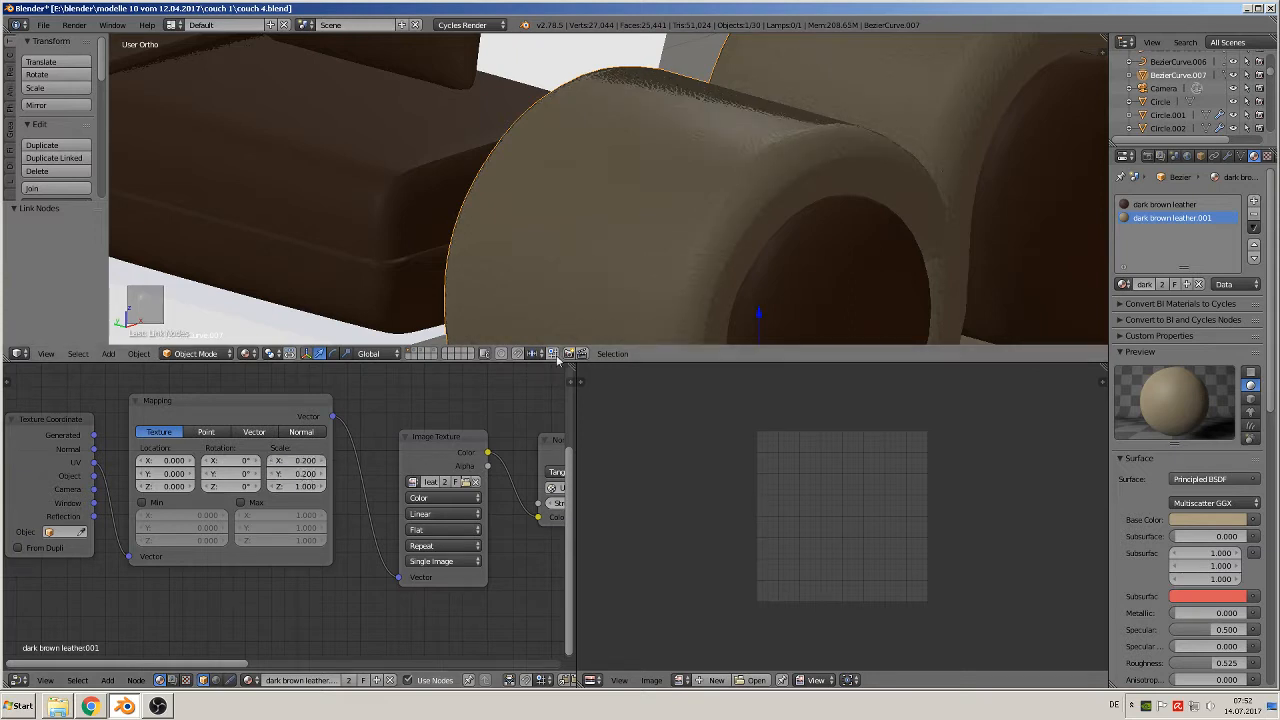
- Reselect the scrolled armrest and add a Subdivision Surface modifier to it
scroll(778, 178, up, 1)
scroll(781, 191, down, 1)
middle_drag(772, 195, 727, 188)
scroll(727, 188, down, 3)
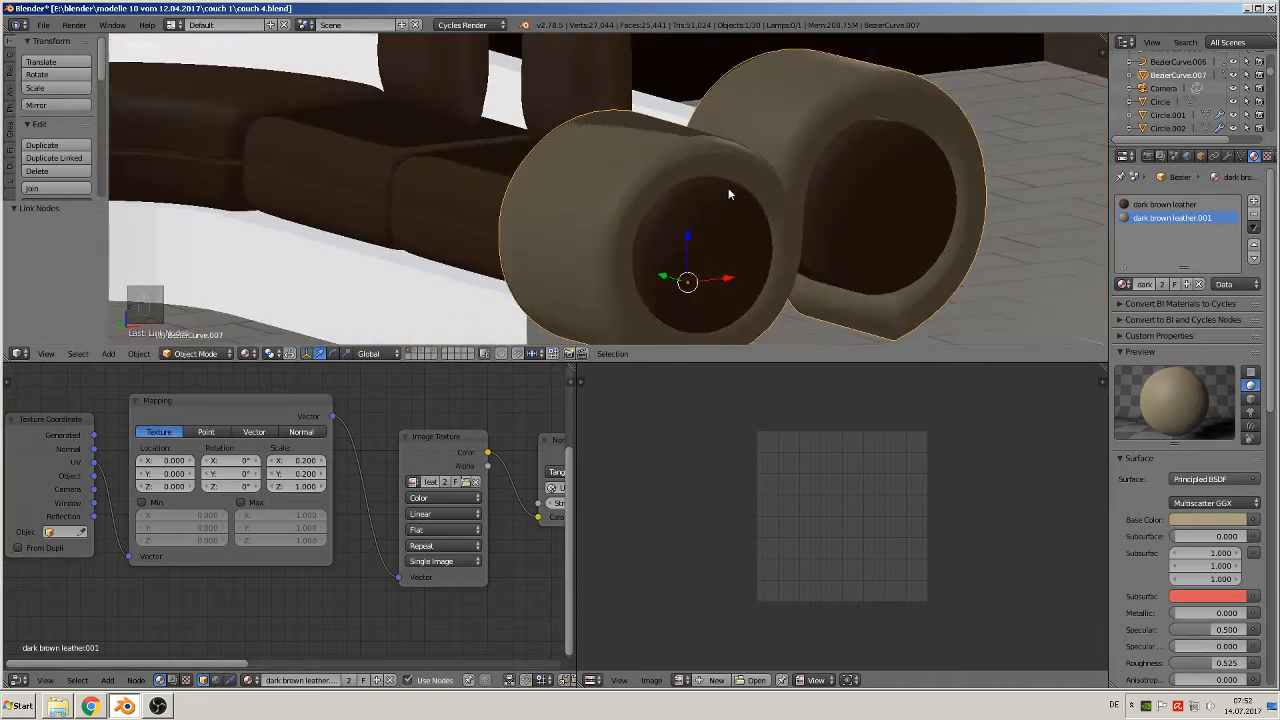
right_click(711, 241)
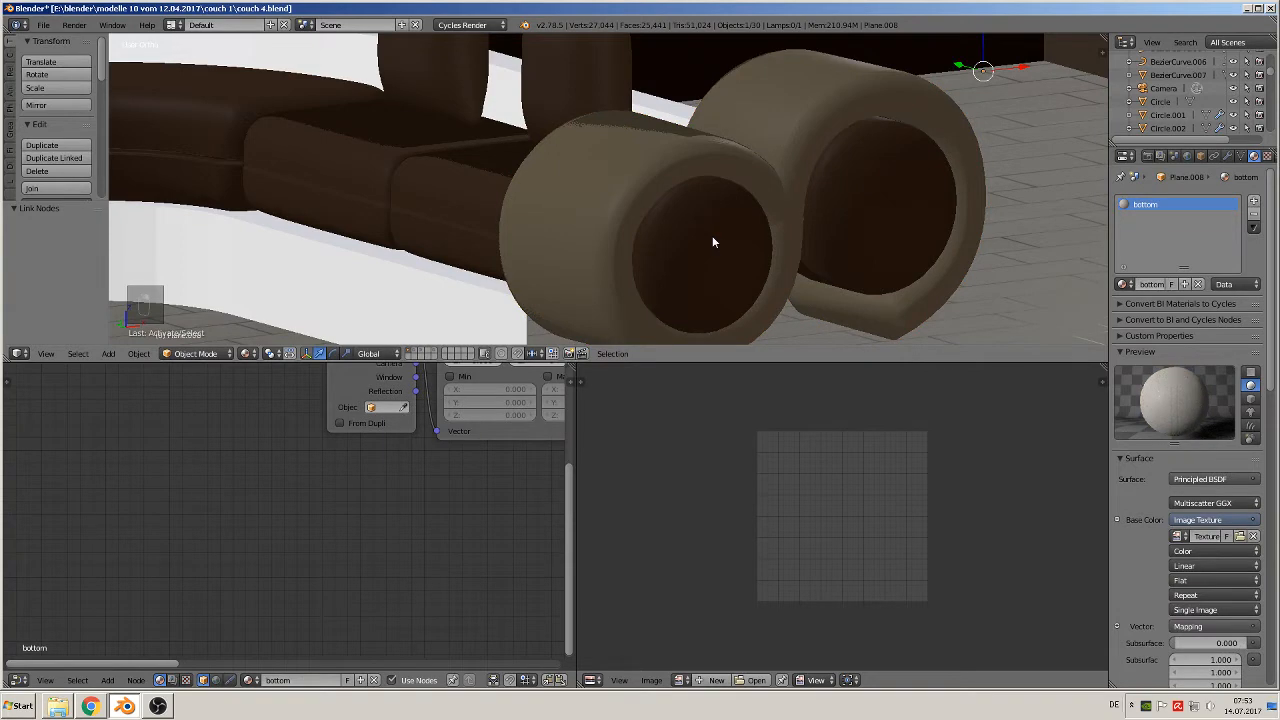
right_click(829, 135)
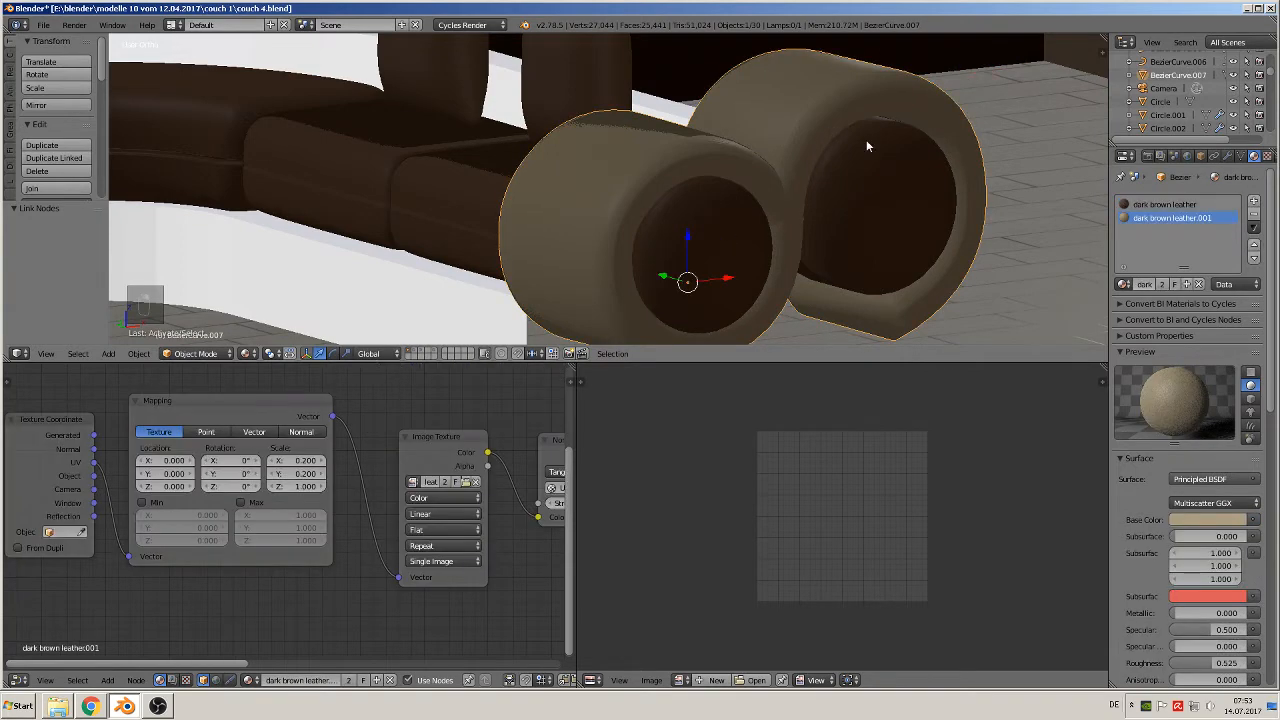
click(1228, 156)
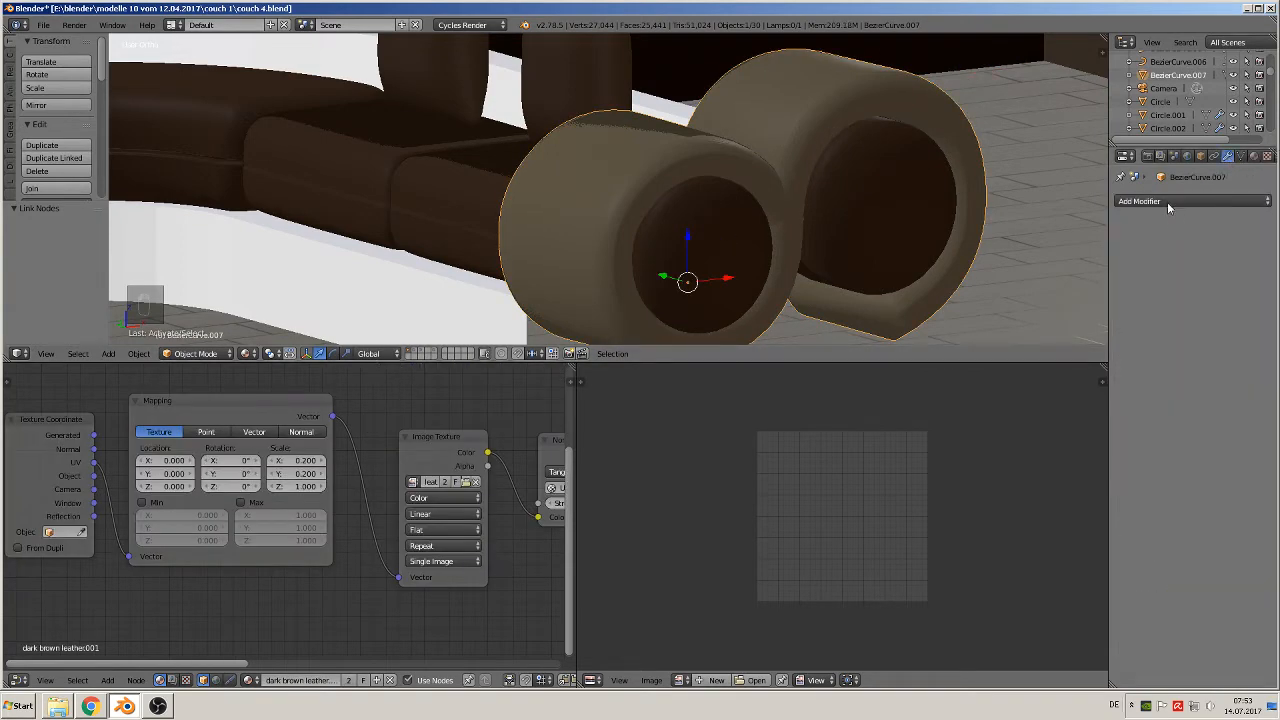
click(1167, 202)
click(1041, 427)
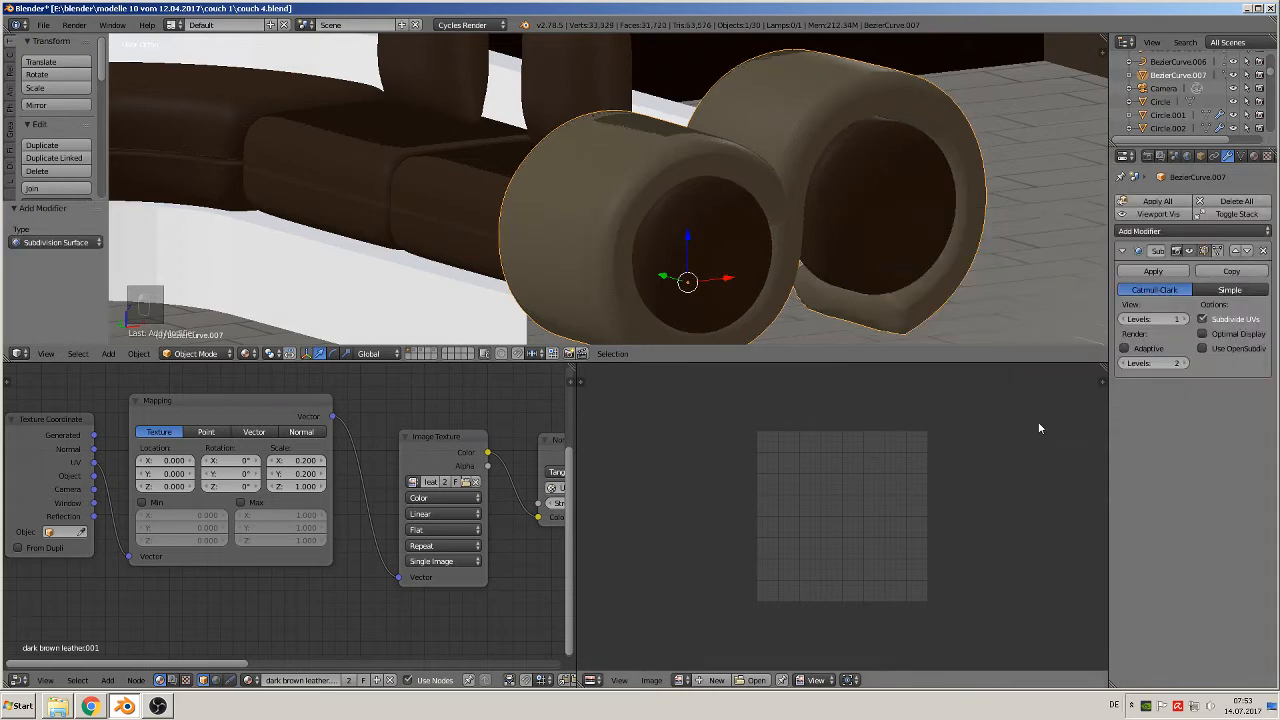
- Apply smooth shading to the armrest and add an Edge Split modifier
middle_drag(851, 311, 885, 315)
scroll(28, 131, down, 2)
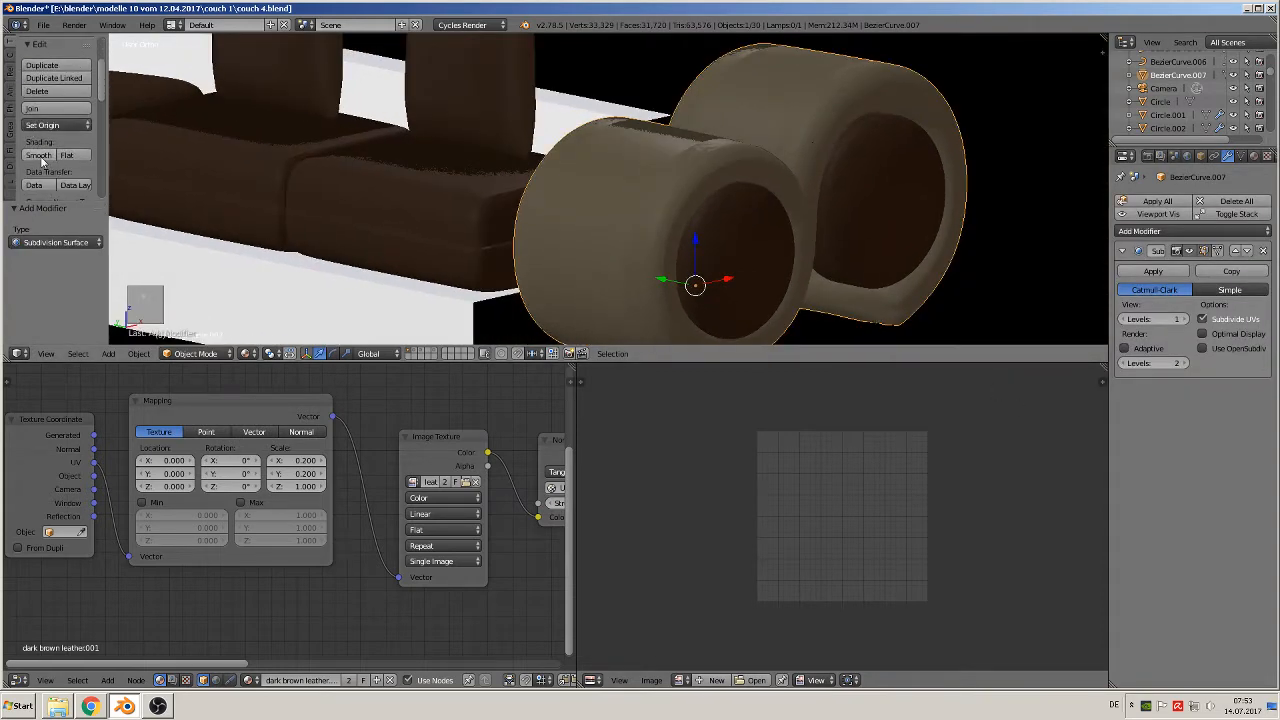
click(38, 155)
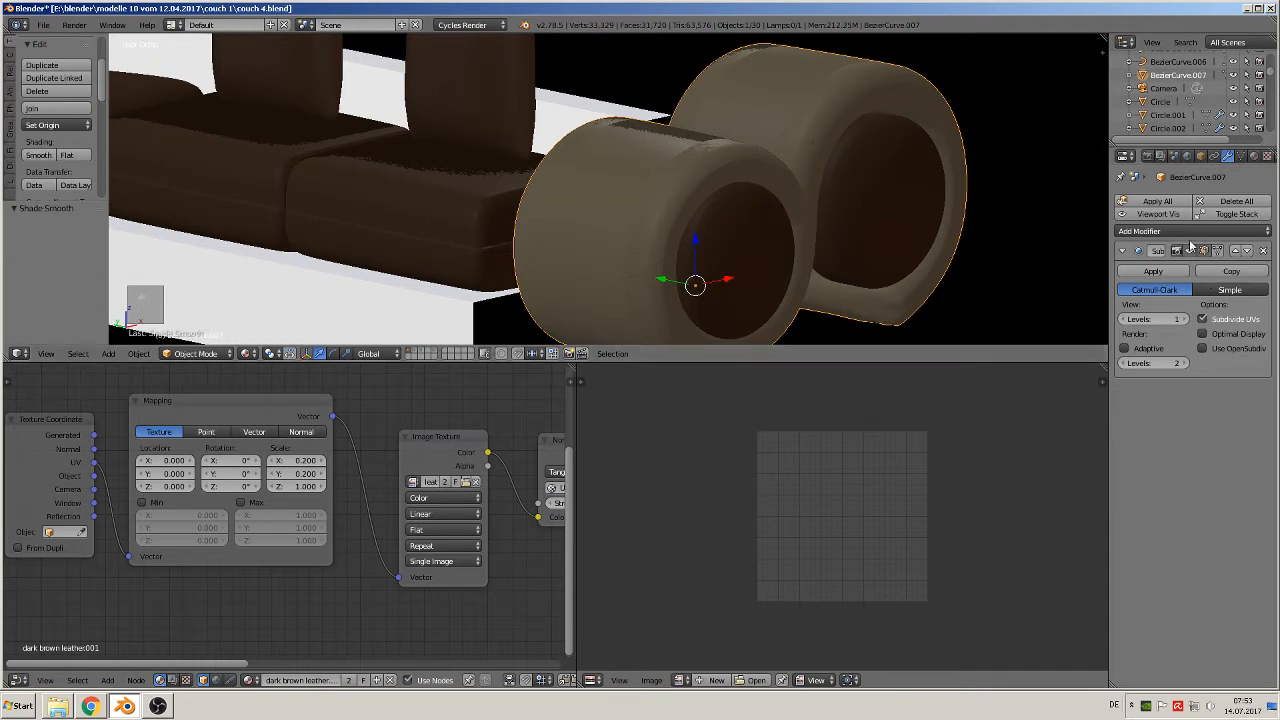
click(1150, 231)
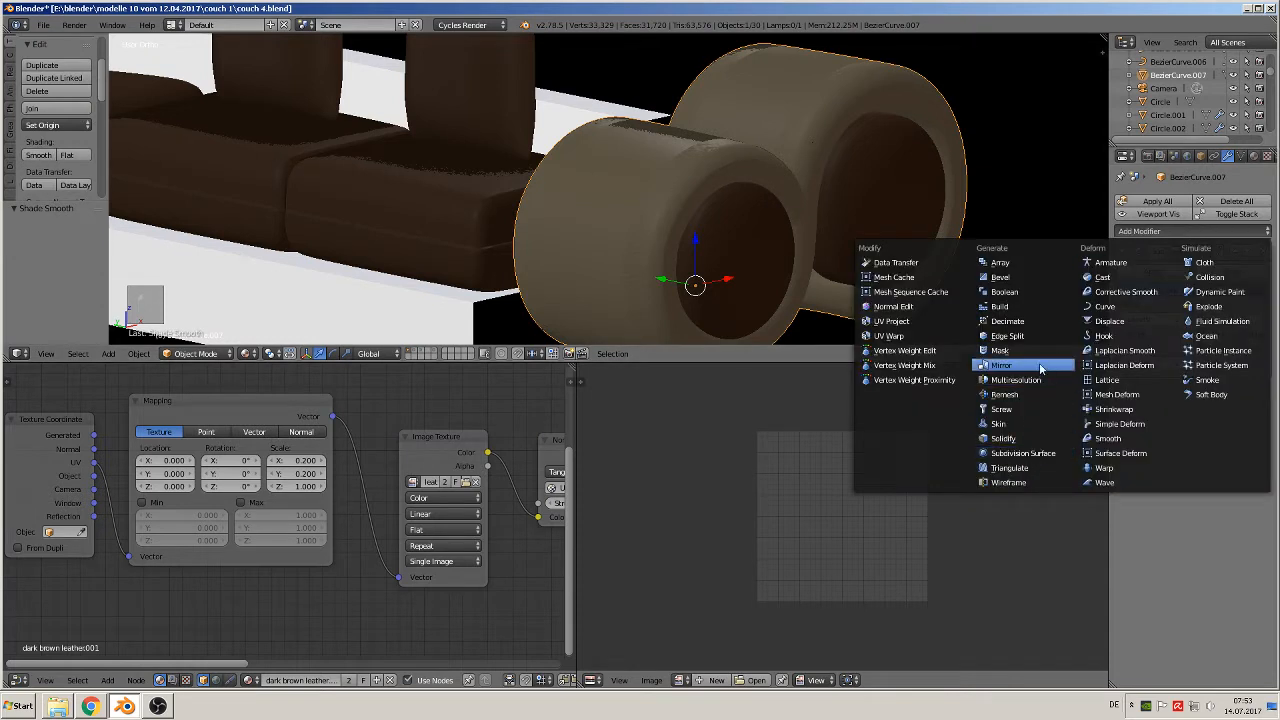
click(1007, 335)
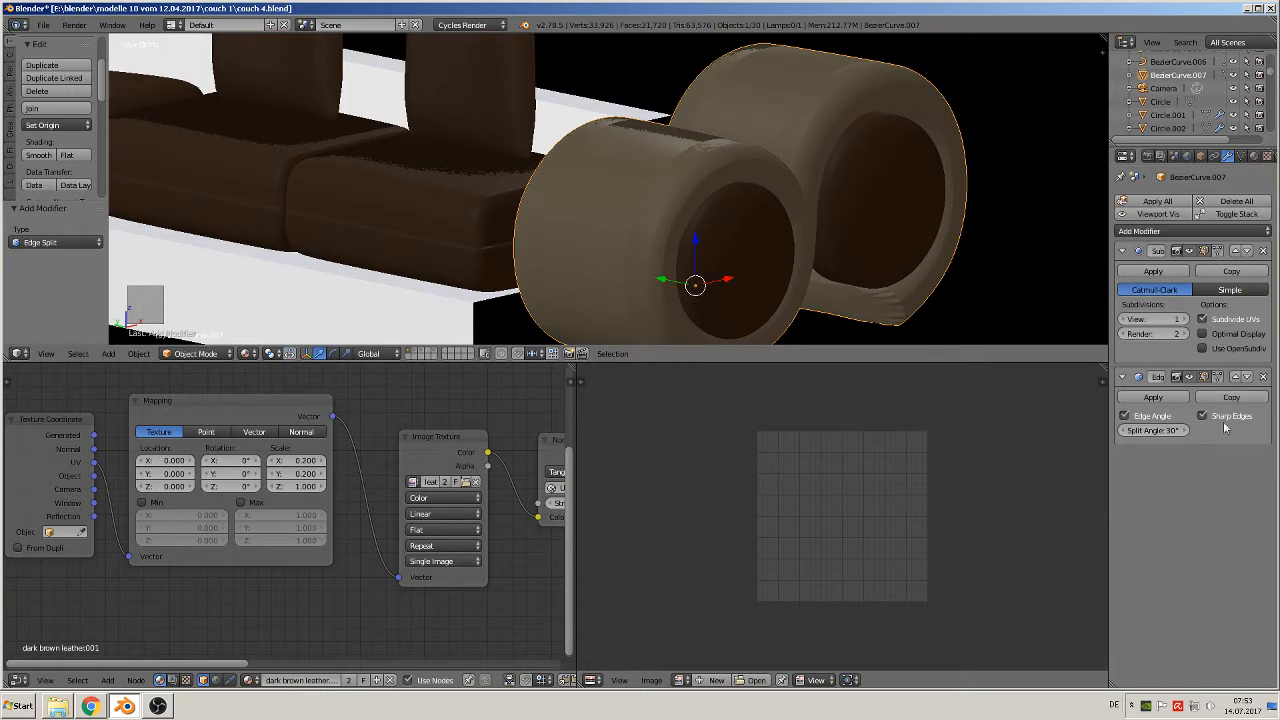
- Set the armrest's Subdivision Surface view level to 2 and enable Optimal Display
click(1183, 318)
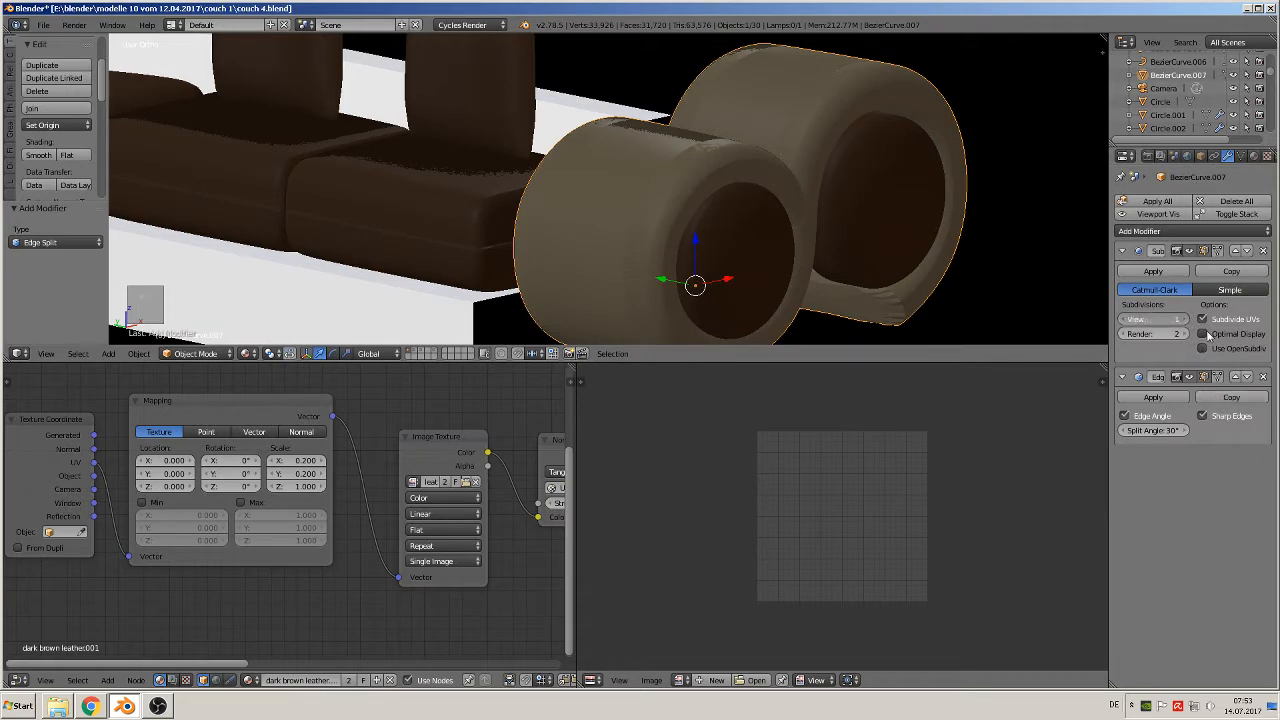
middle_drag(825, 240, 682, 201)
scroll(681, 196, up, 2)
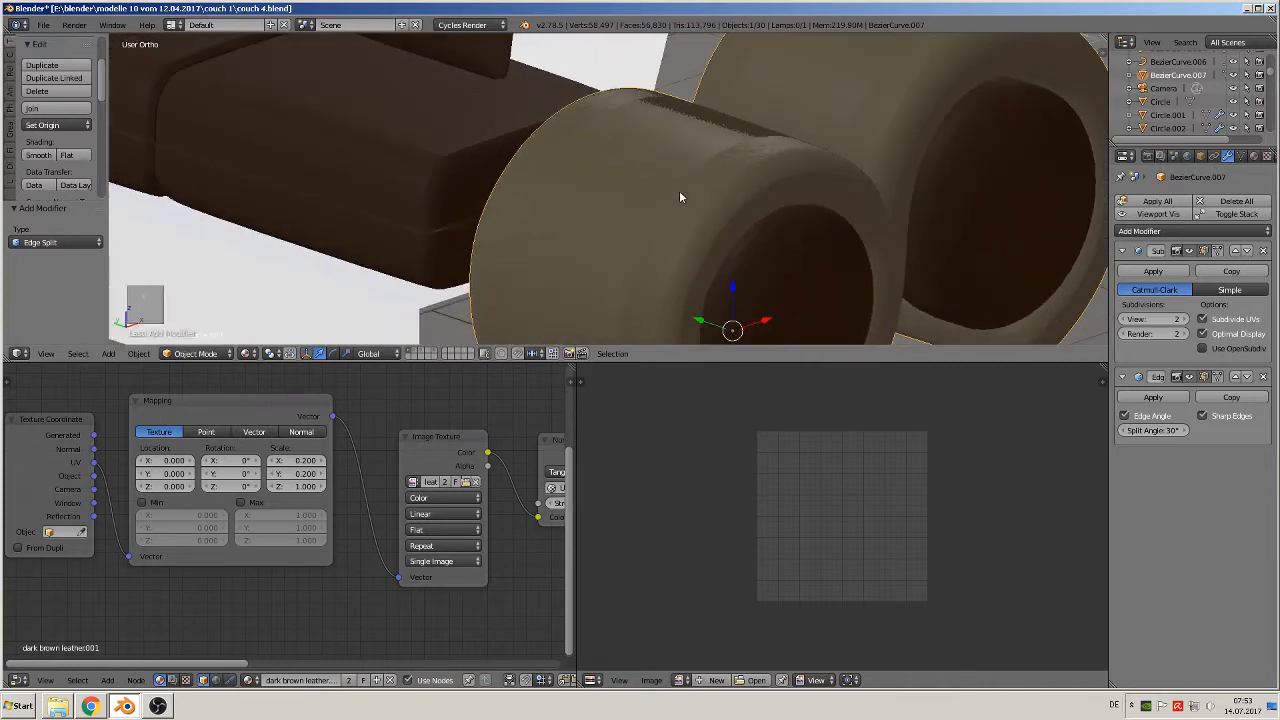
scroll(681, 197, down, 2)
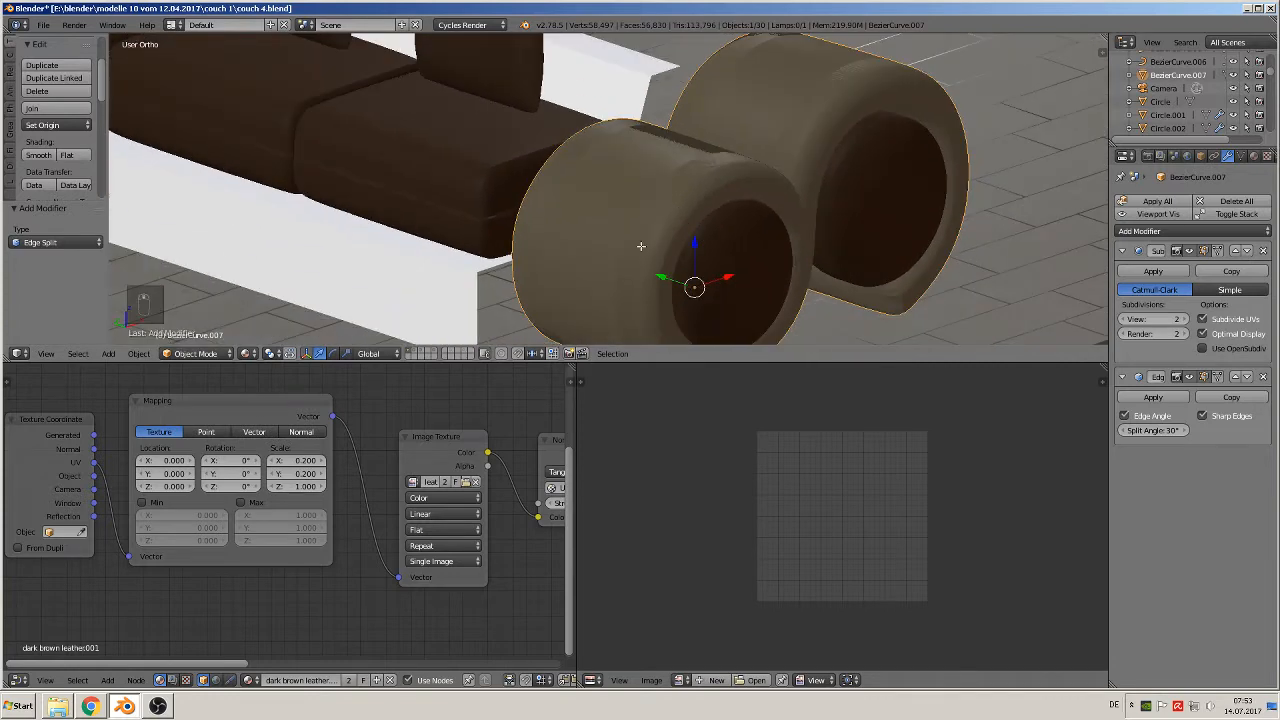
- Select the armrest's whole mesh and apply the object's rotation and scale in Object Mode
key(Tab)
key(a)
key(a)
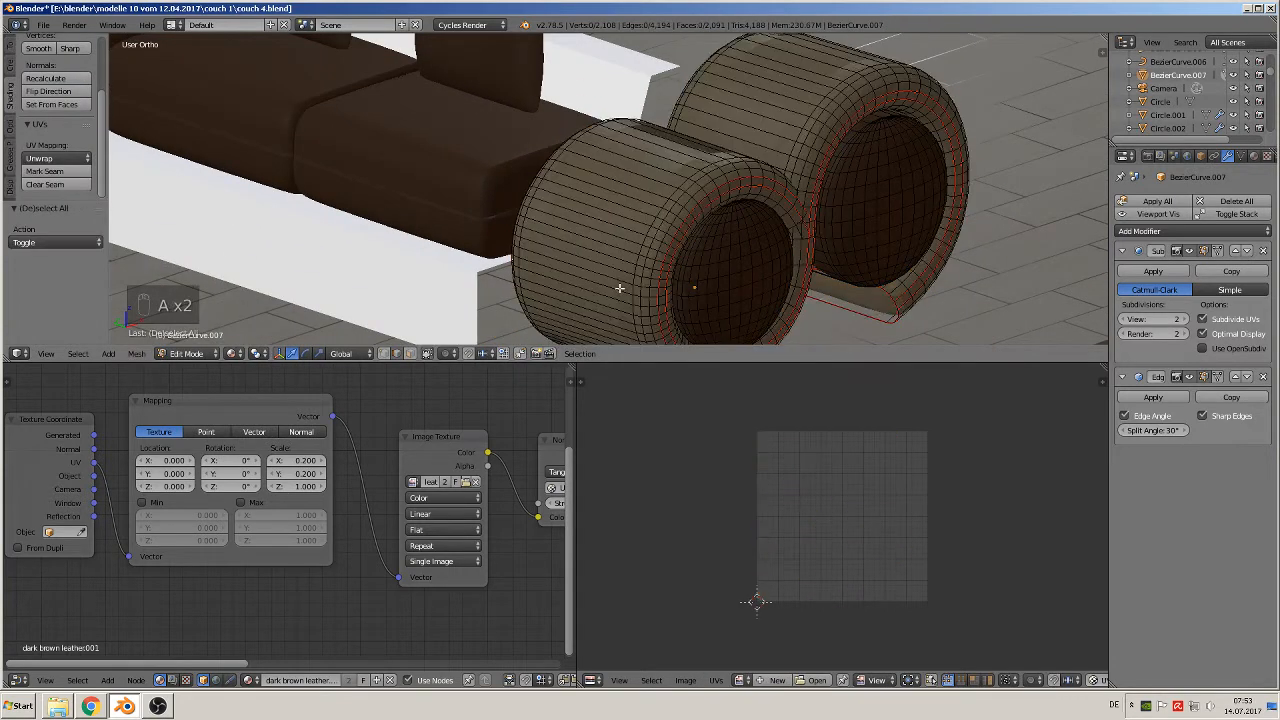
key(a)
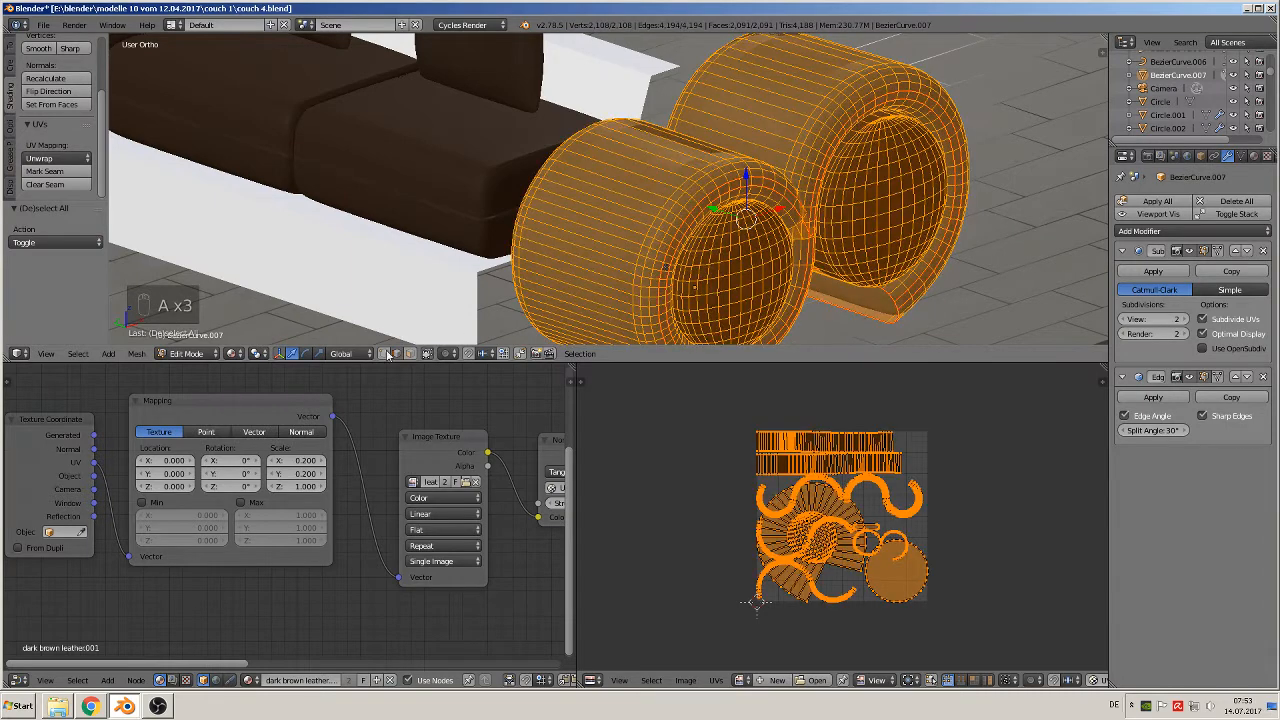
click(136, 353)
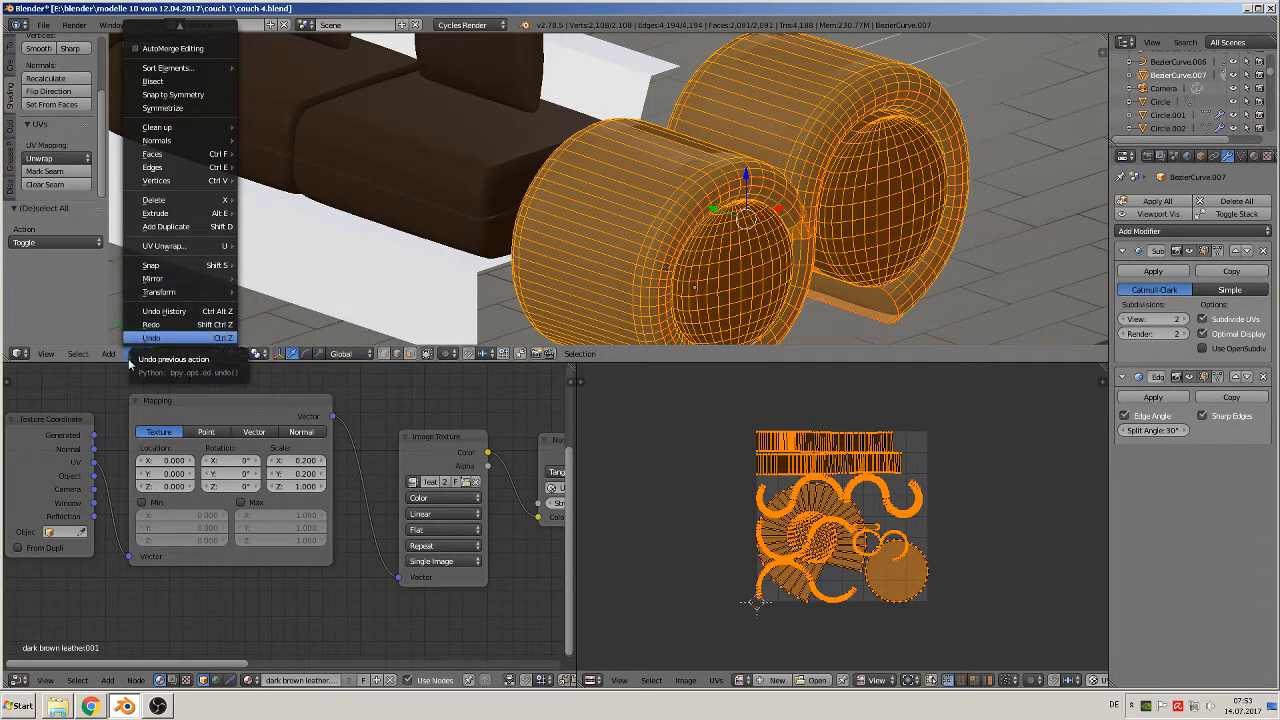
key(Tab)
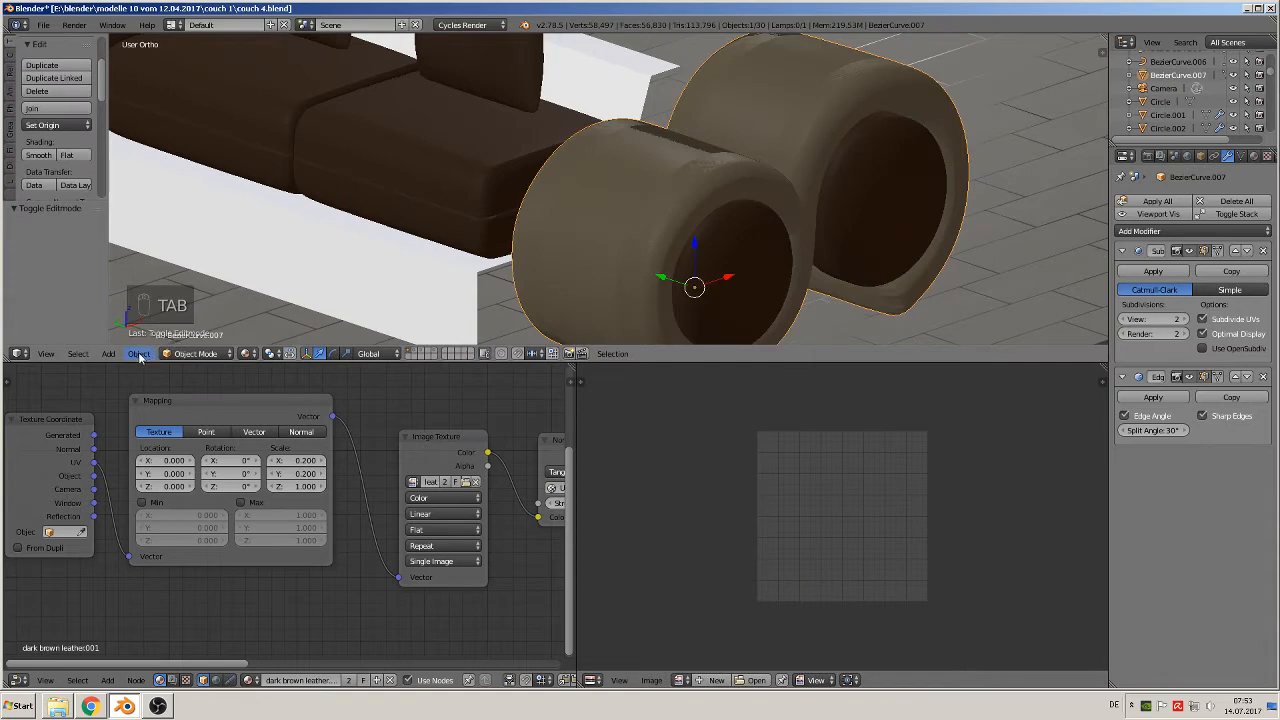
click(139, 354)
mouse_move(196, 256)
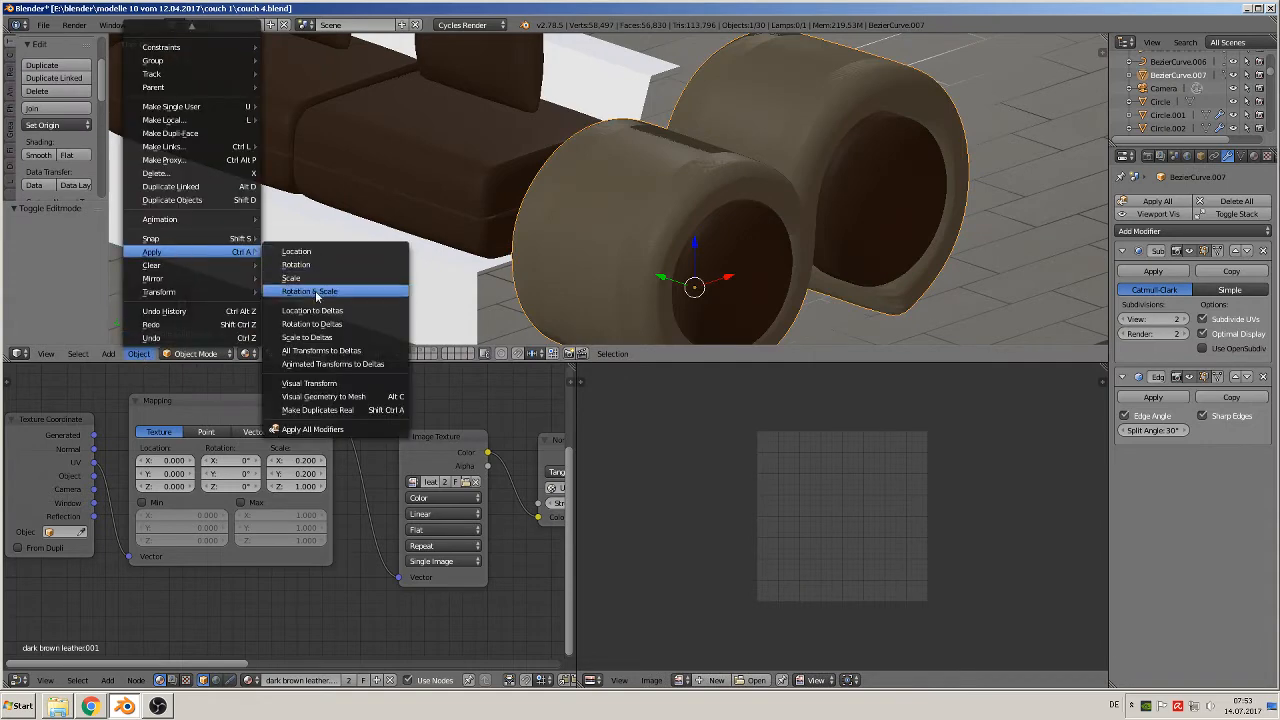
key(Return)
- Recalculate the normals of the whole armrest mesh and remove its doubled vertices
key(Tab)
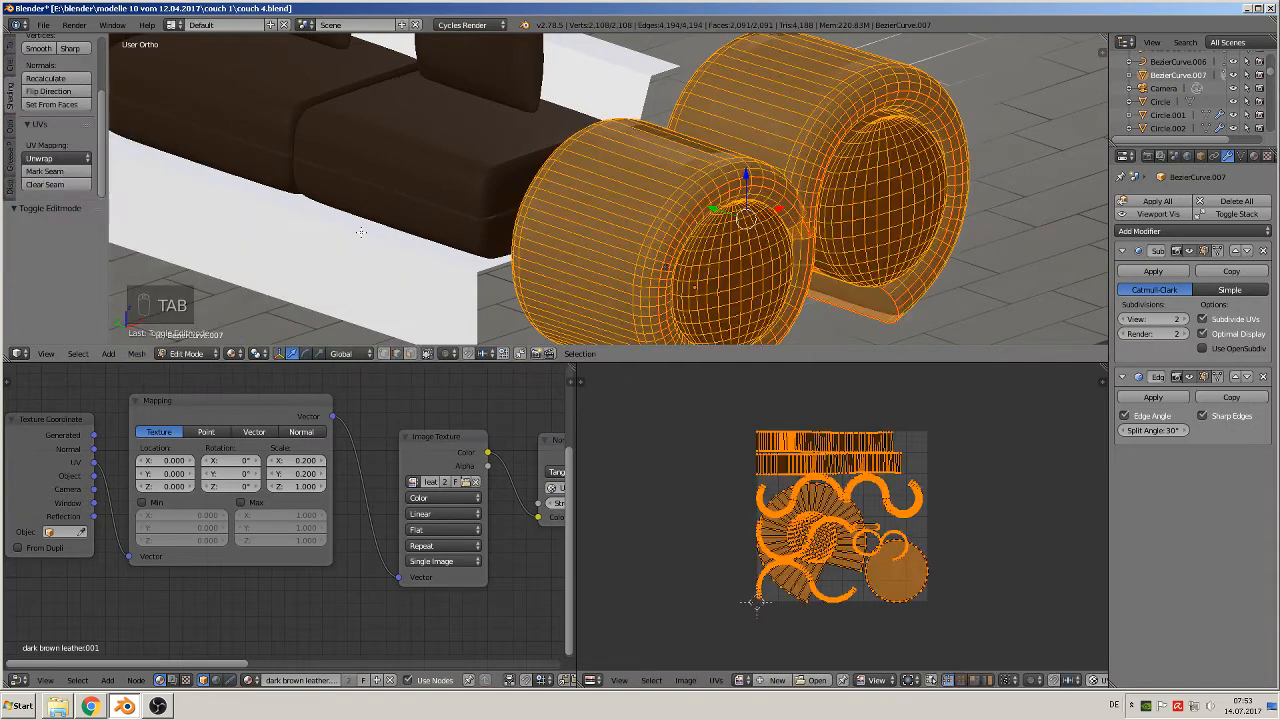
click(45, 80)
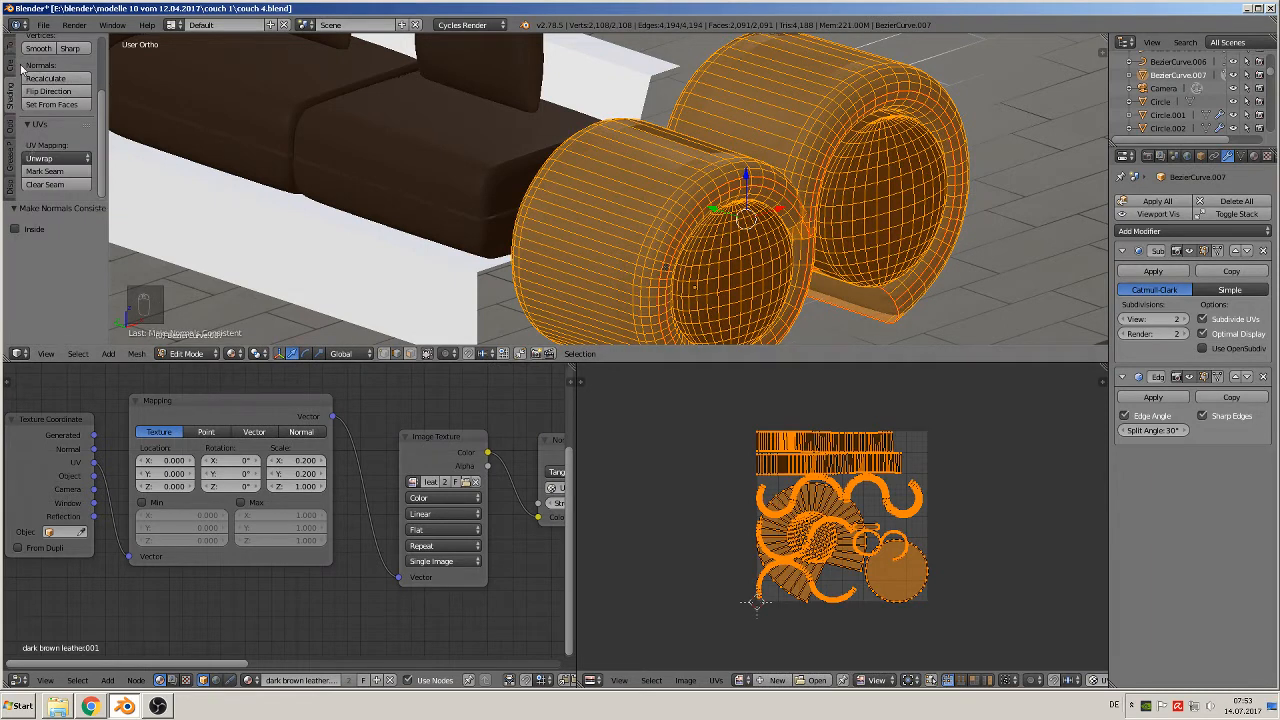
click(10, 50)
scroll(55, 150, down, 6)
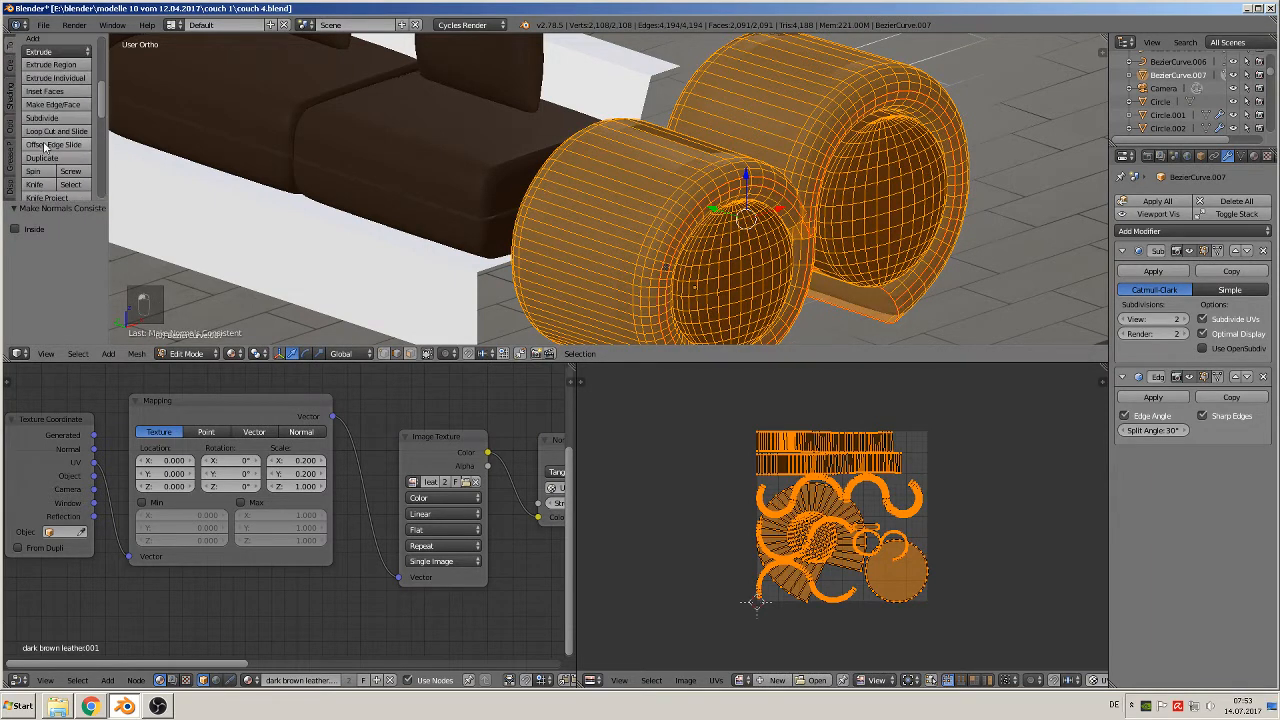
click(55, 188)
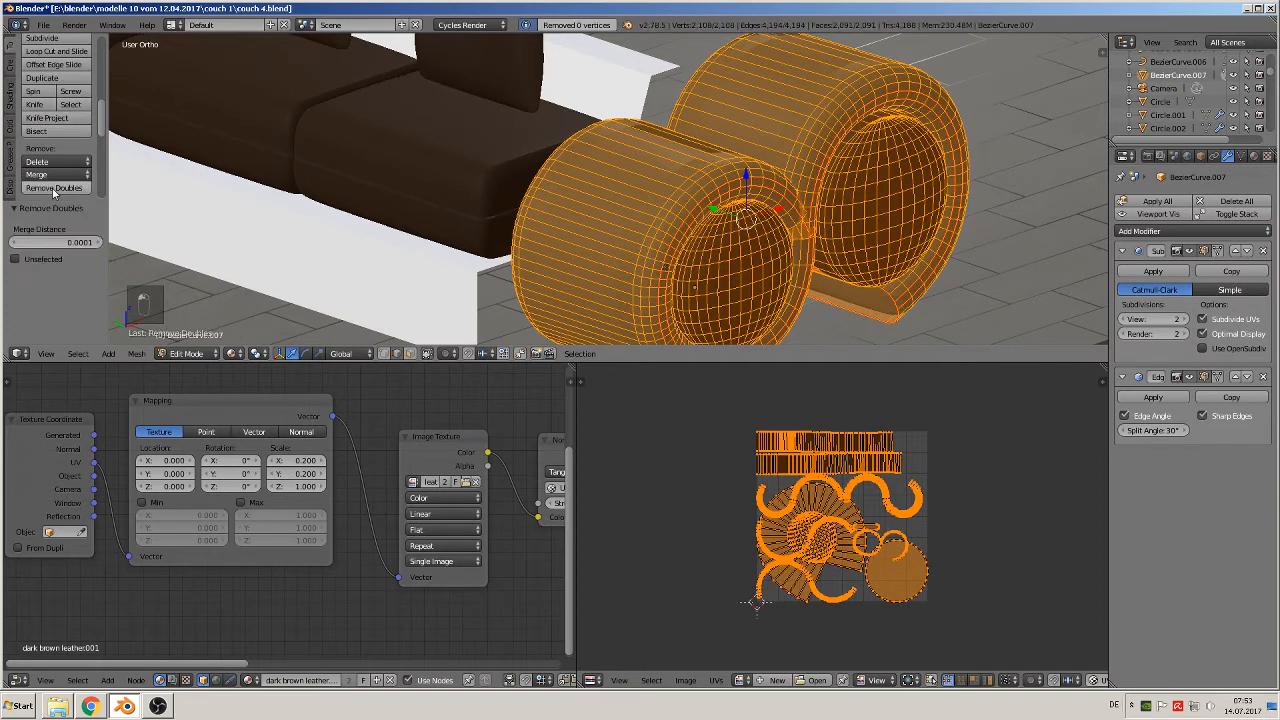
key(Tab)
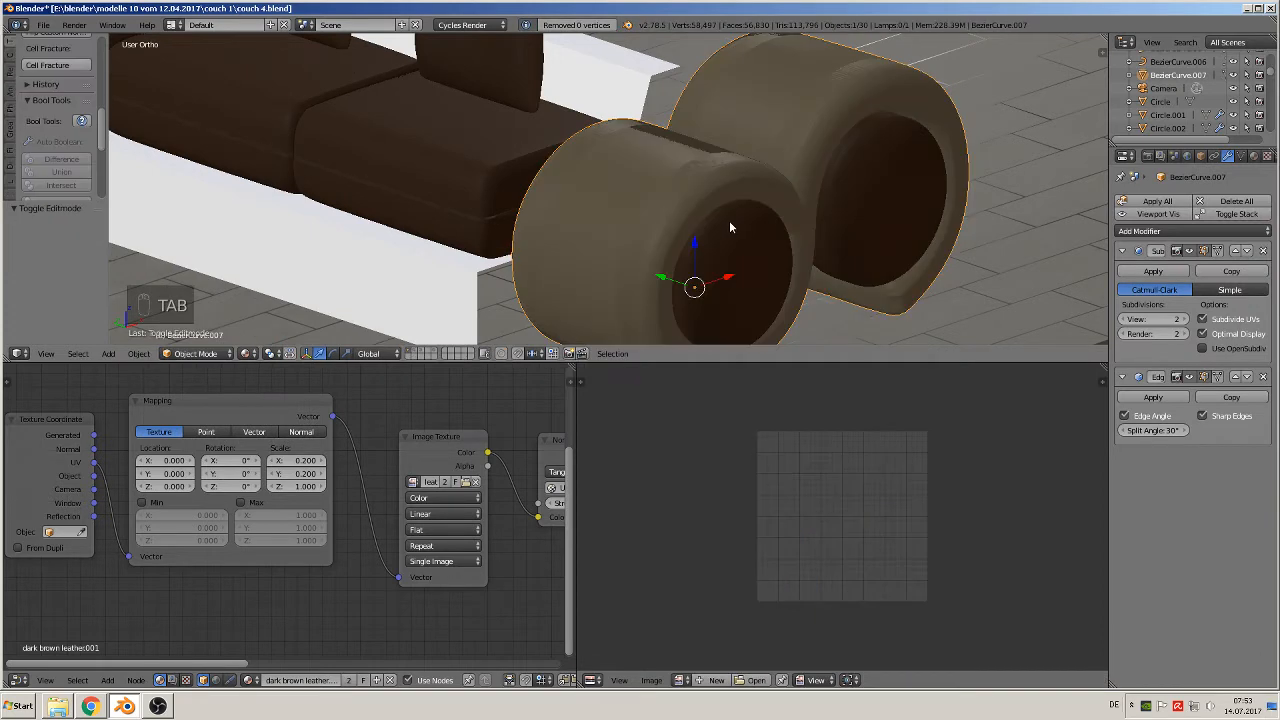
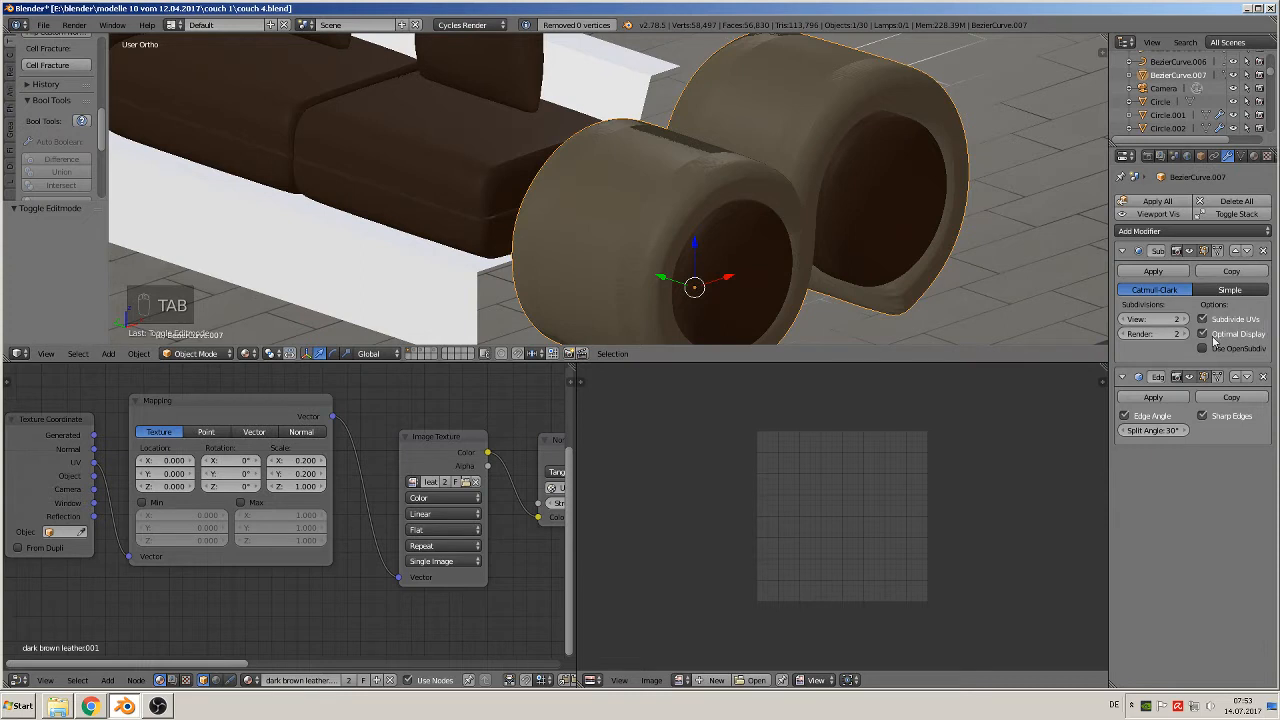
- Remove the Subdivision Surface modifier from the armrest and deselect the object
click(1189, 252)
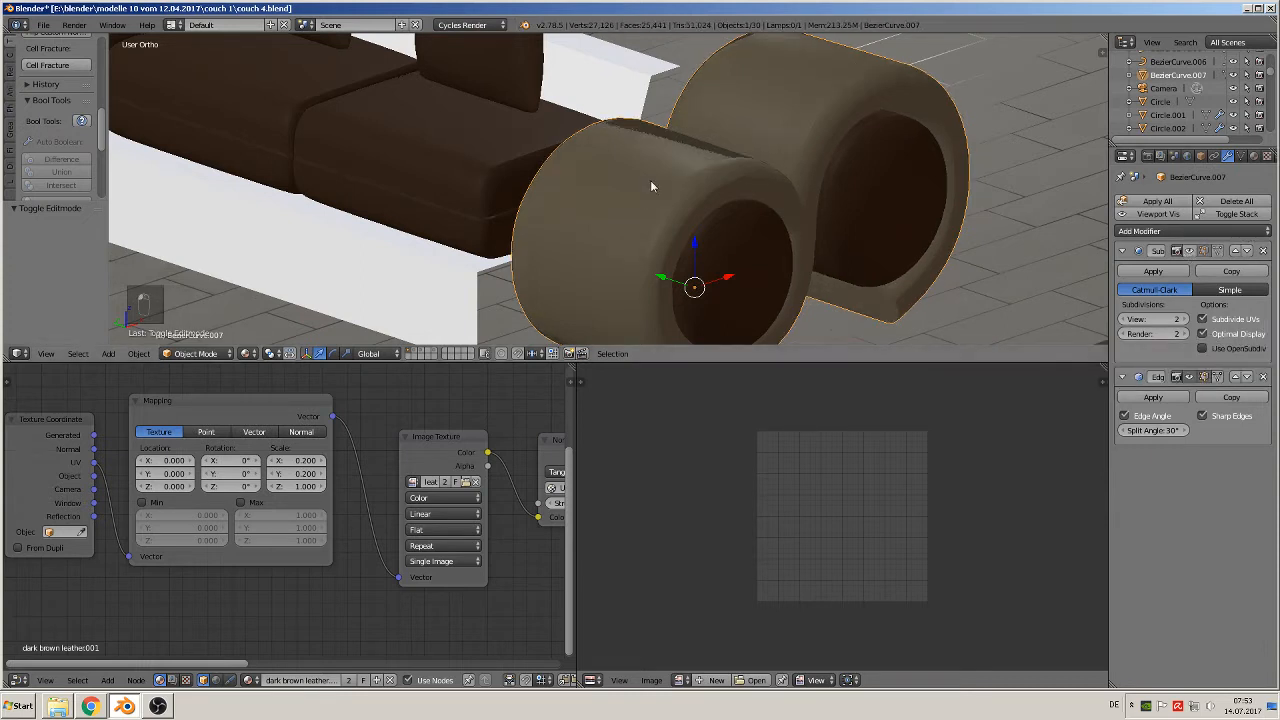
click(1264, 251)
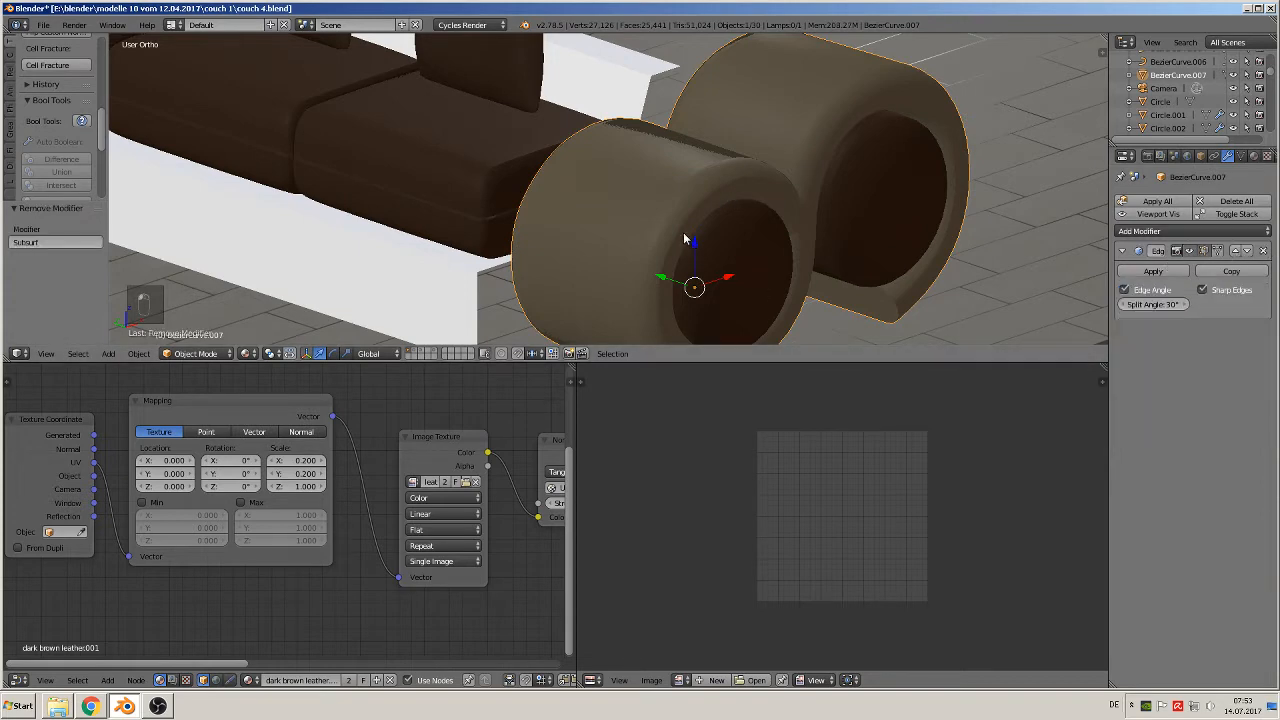
scroll(684, 236, down, 3)
middle_drag(679, 240, 633, 234)
key(a)
- Examine the round scrolled armrests in the couch reference image for comparison with the model
scroll(693, 243, up, 2)
scroll(633, 234, down, 7)
shift+middle_drag(475, 210, 831, 191)
scroll(698, 187, up, 4)
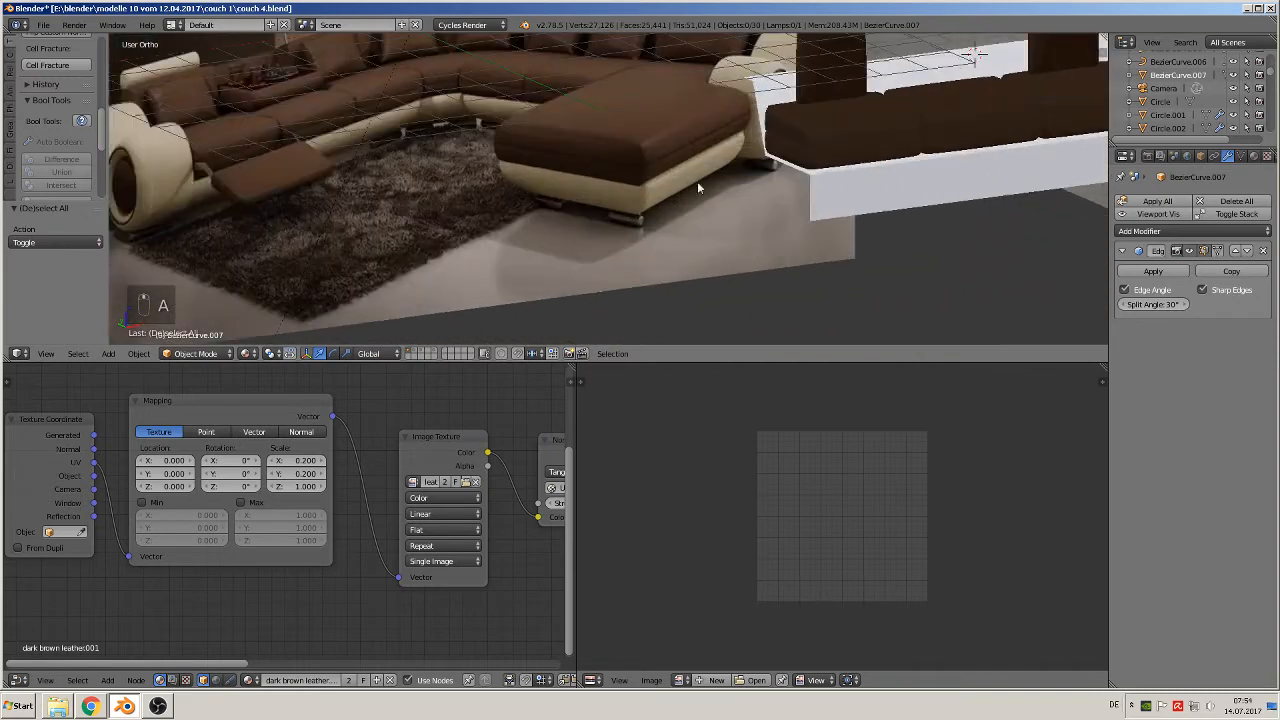
shift+middle_drag(162, 182, 338, 164)
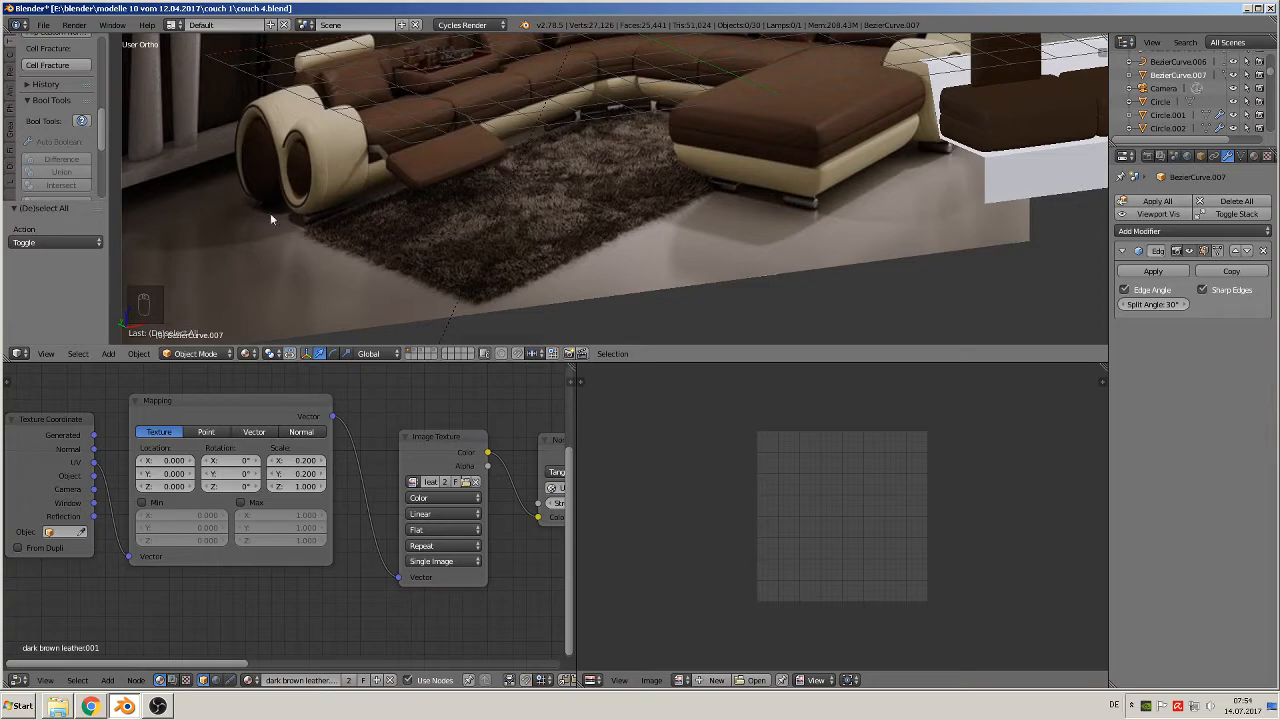
shift+middle_drag(975, 227, 46, 198)
shift+middle_drag(795, 114, 601, 158)
- Open the armrest's mesh for editing, deselect everything and activate face selection mode
scroll(688, 131, up, 5)
key(Tab)
key(a)
key(a)
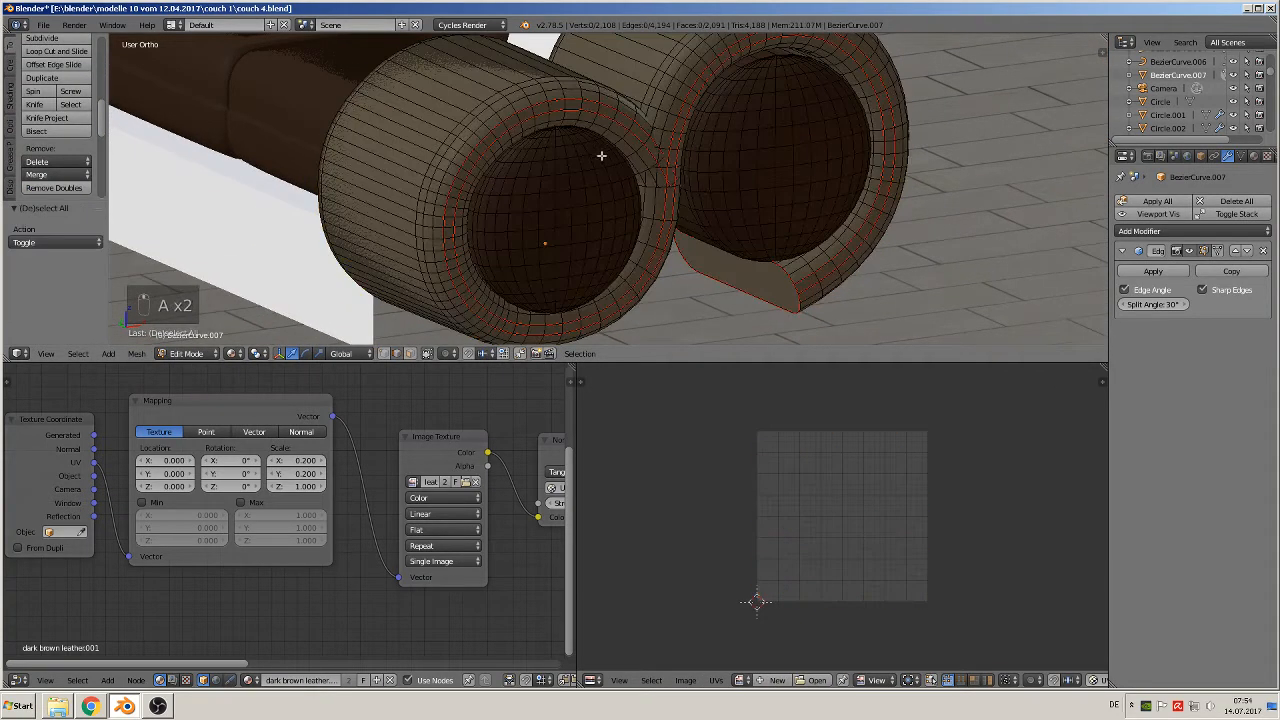
scroll(620, 165, up, 1)
middle_drag(694, 192, 669, 294)
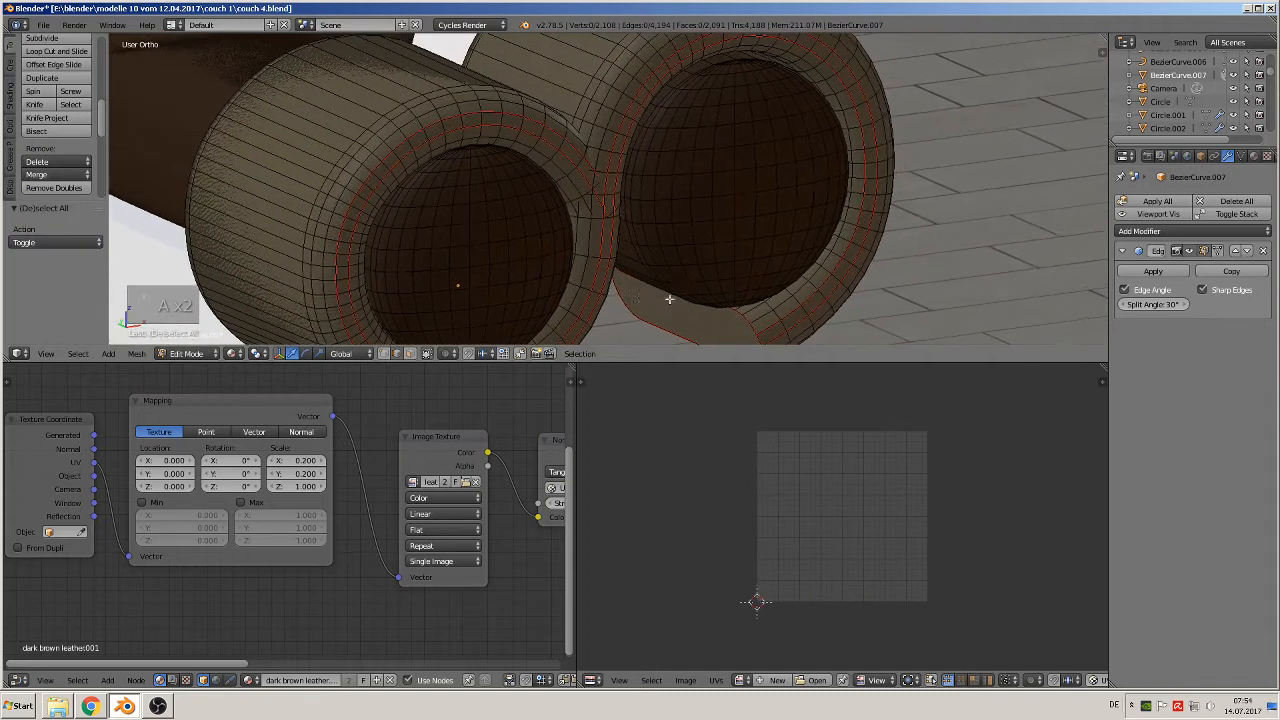
click(409, 354)
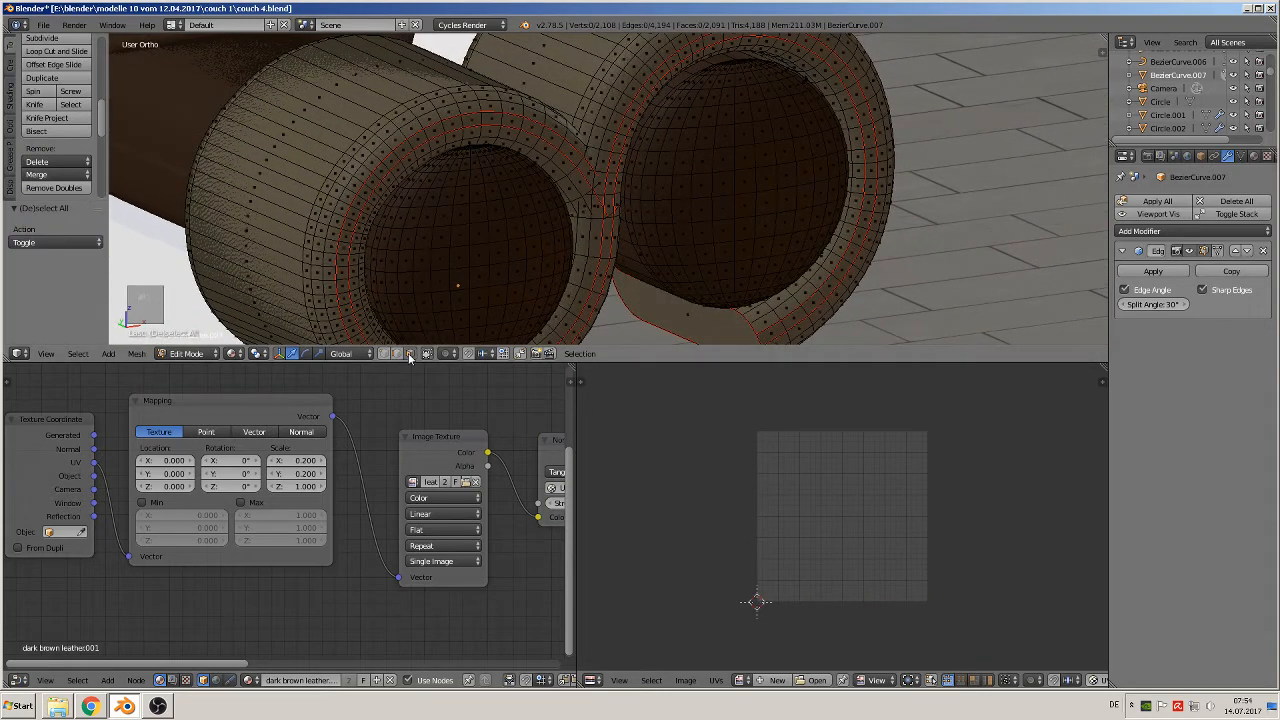
- Try to select the rim faces around both armrest rolls with a shortest-path selection
right_click(576, 156)
ctrl+right_click(773, 331)
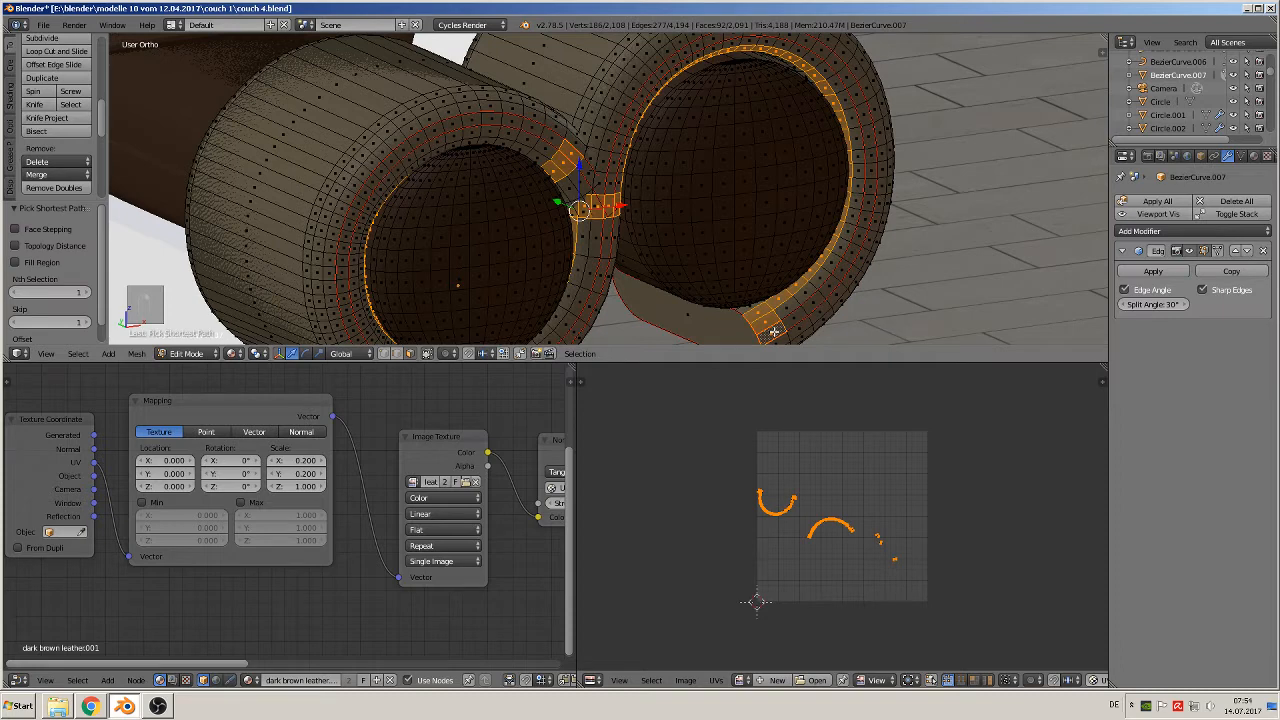
right_click(571, 156)
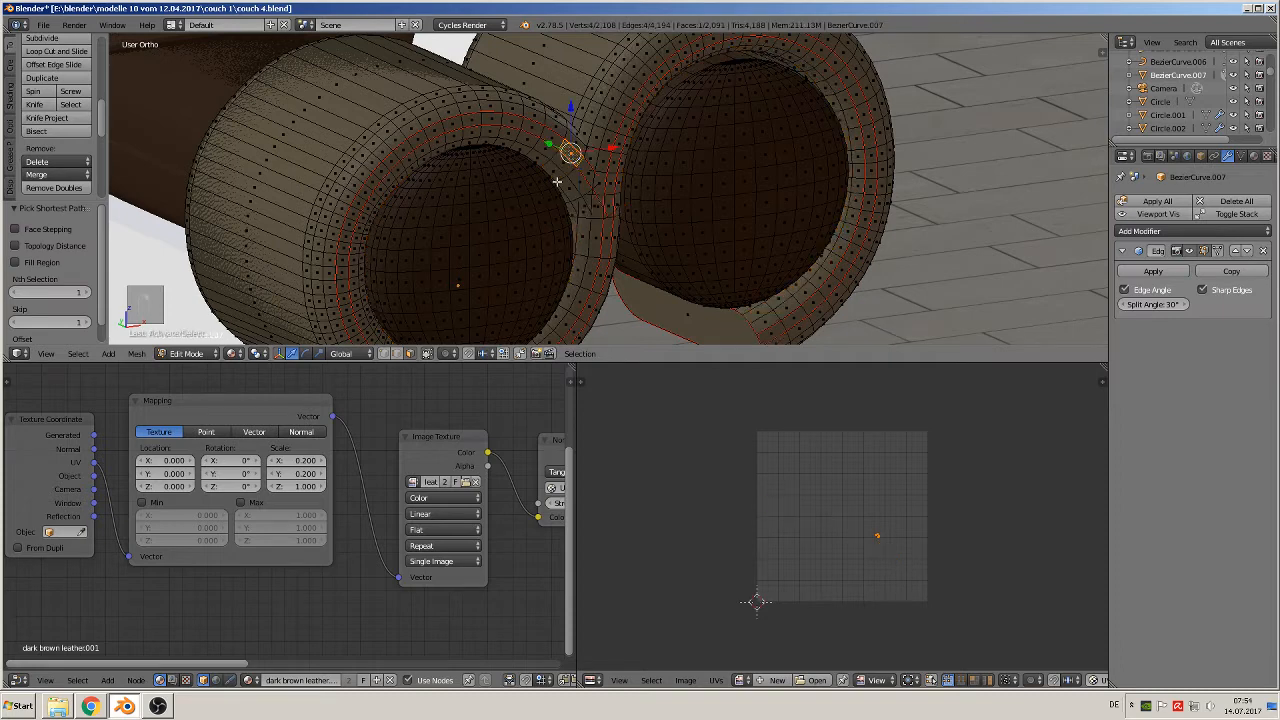
- Select the face loop that runs along the middle of the rim around both armrest rolls
scroll(550, 252, down, 2)
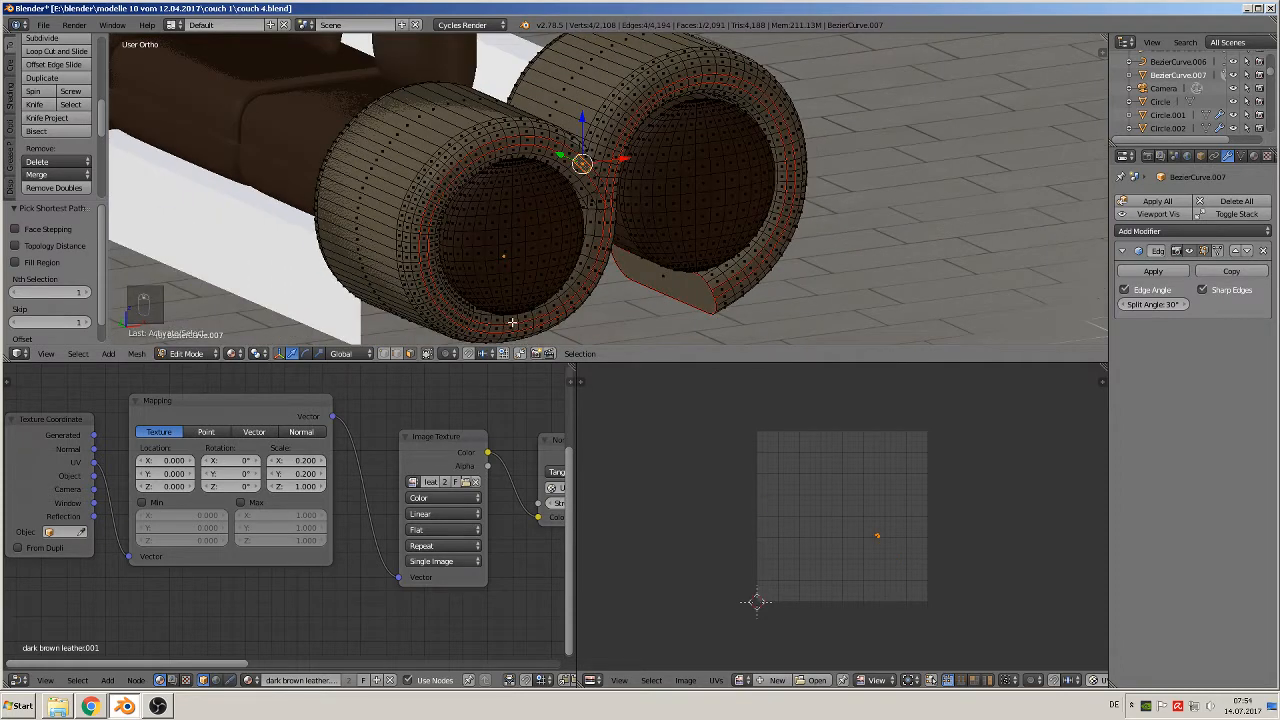
alt+right_click(565, 150)
scroll(707, 302, up, 4)
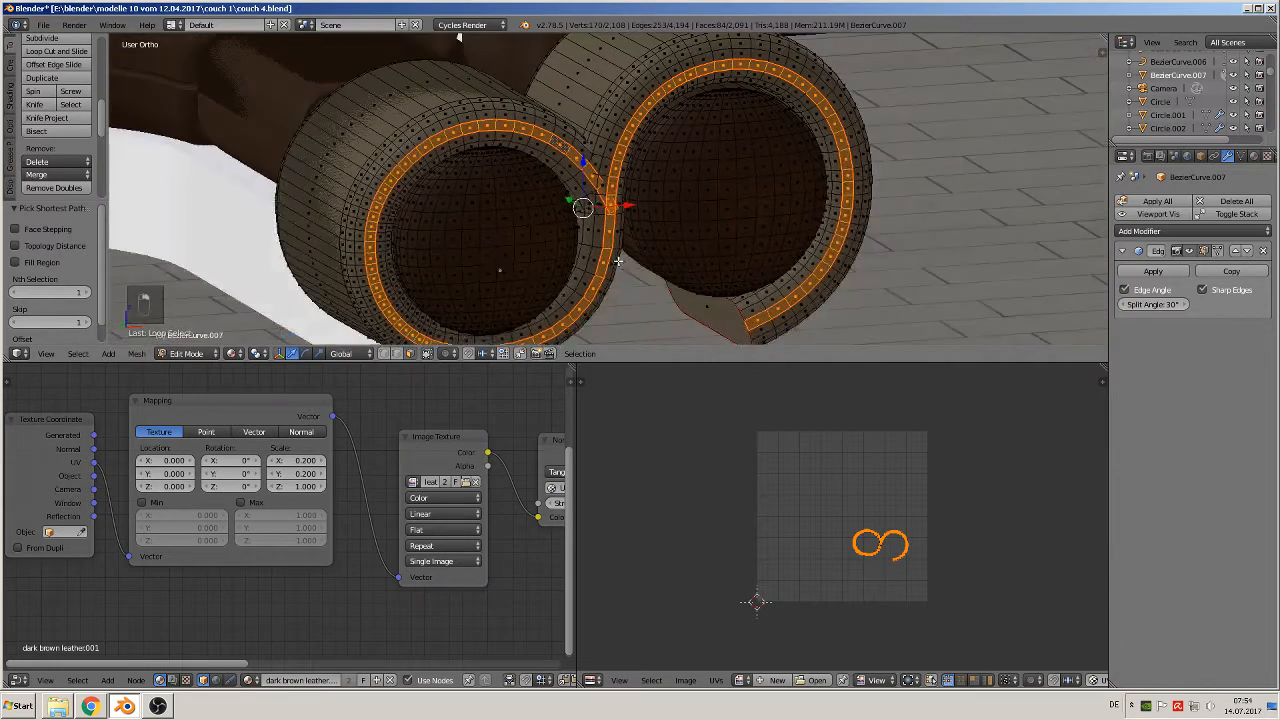
shift+middle_drag(694, 281, 690, 262)
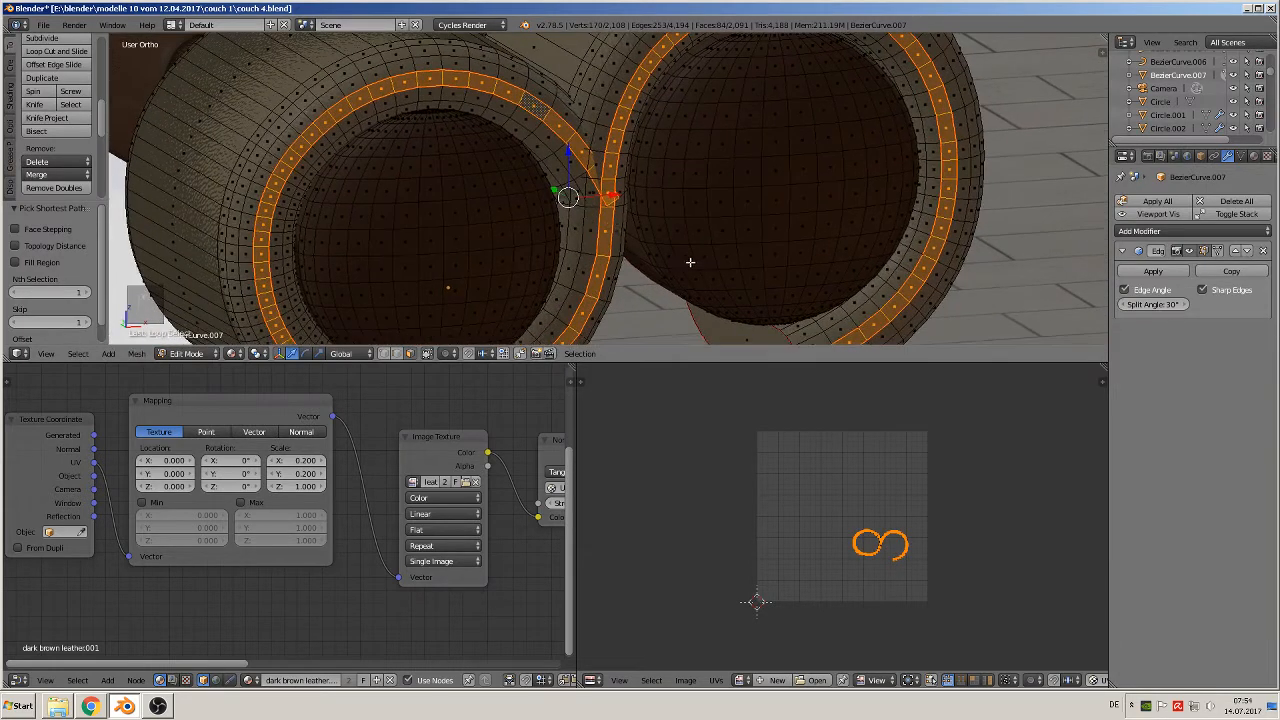
- Correct the face selection where the two rolls meet so only the continuous rim strip is selected
shift+right_click(592, 176)
key(c)
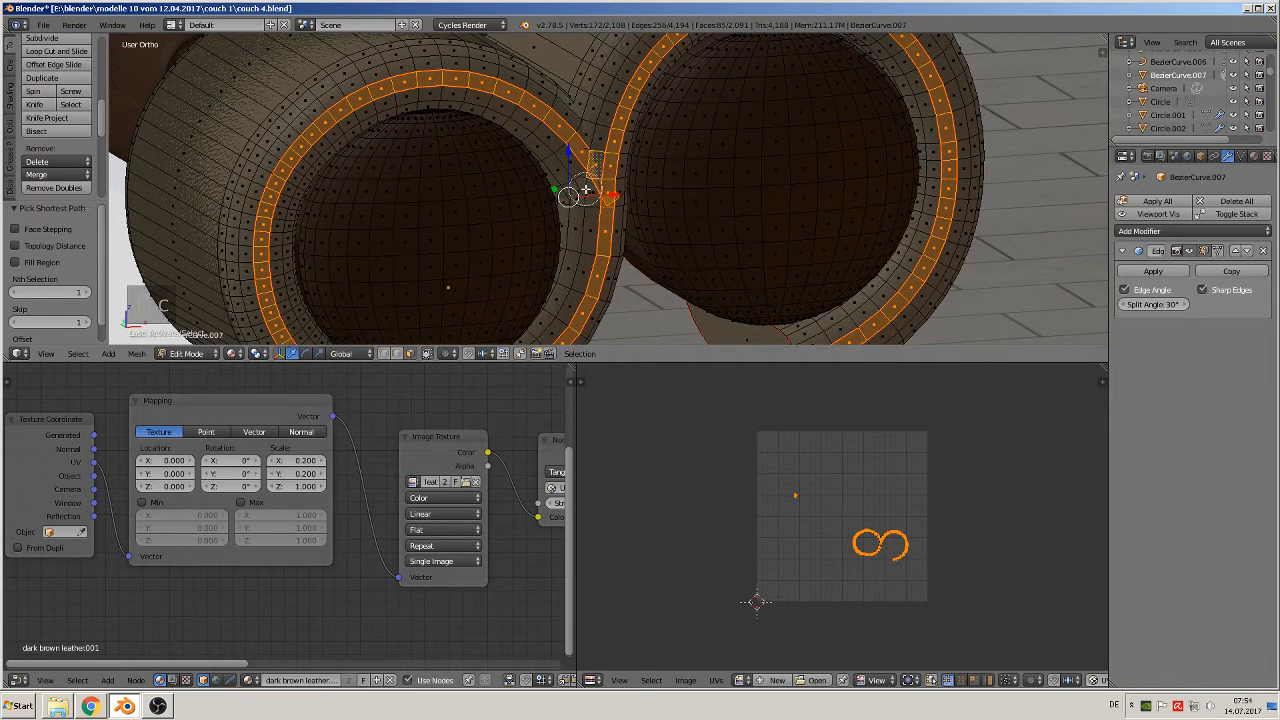
middle_click(585, 187)
right_click(582, 188)
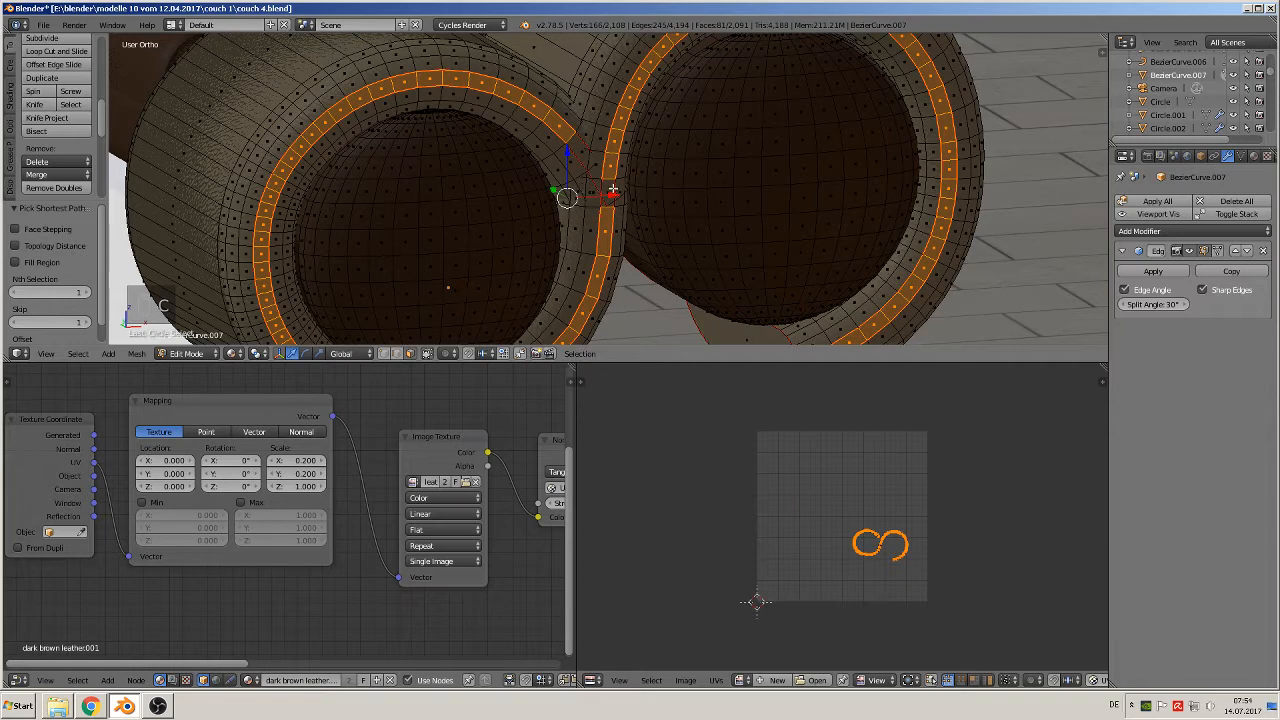
shift+right_click(578, 150)
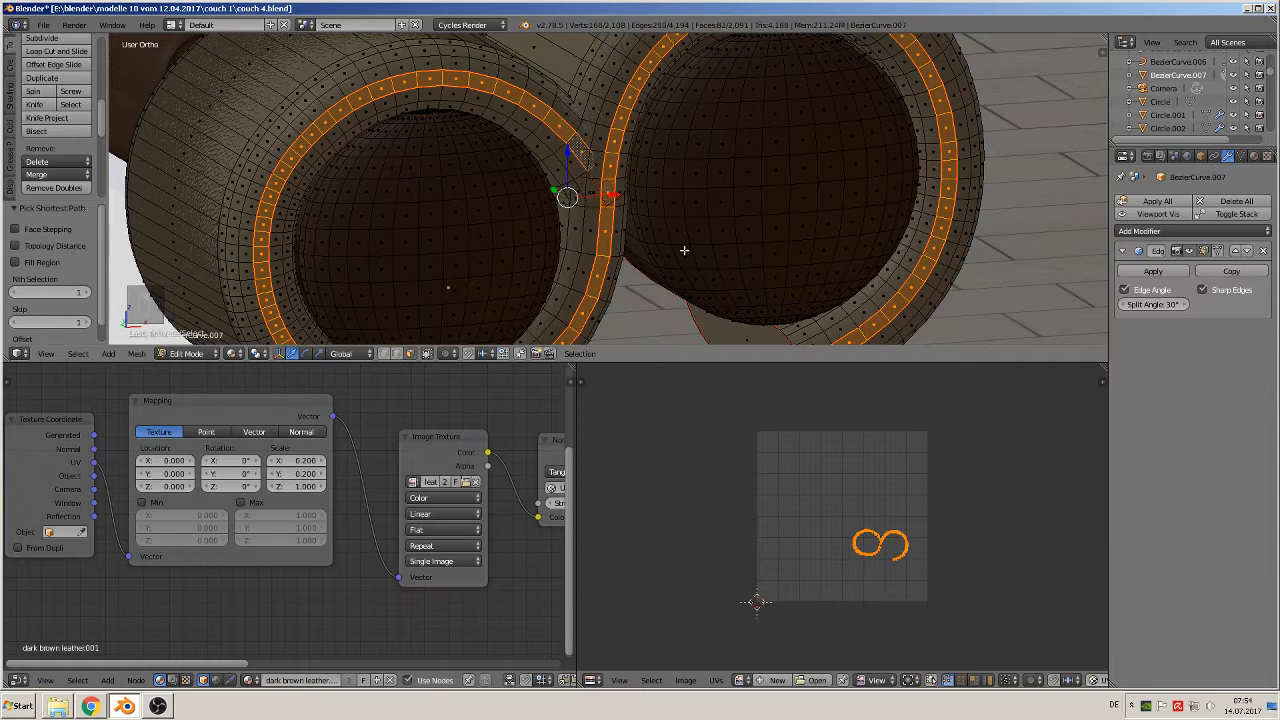
shift+right_click(577, 154)
scroll(660, 238, down, 3)
middle_drag(664, 240, 695, 247)
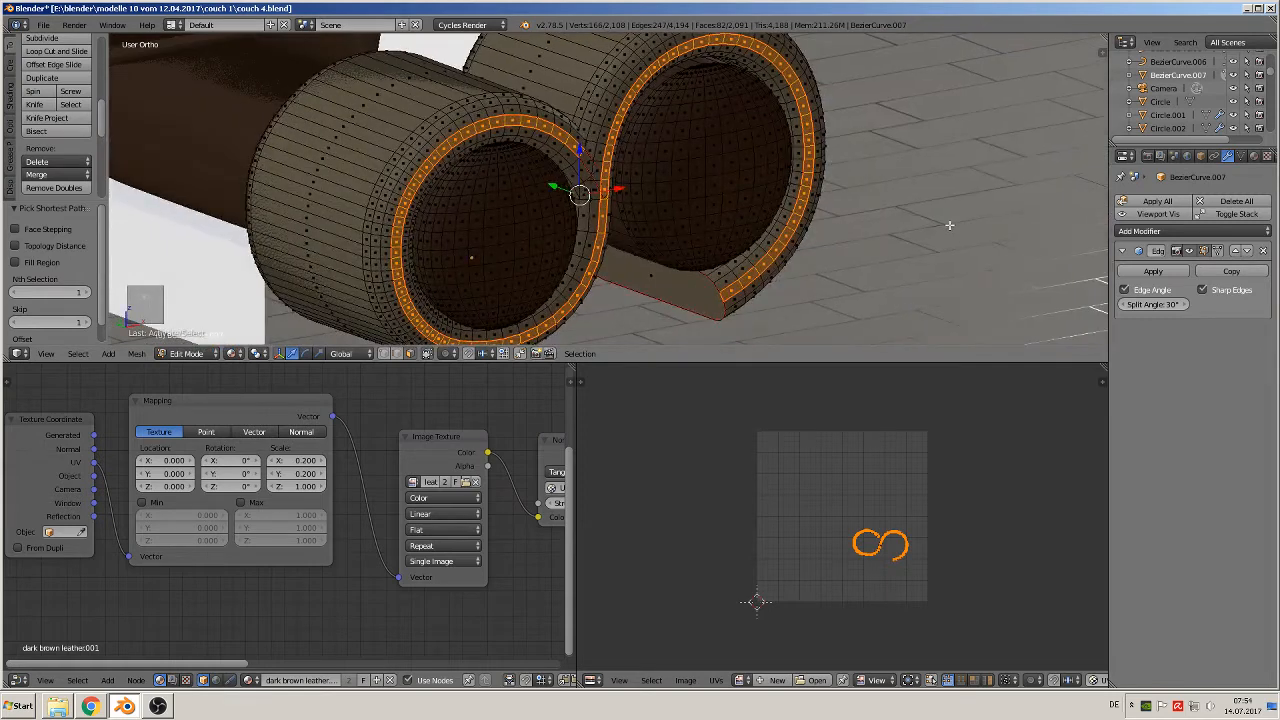
- Assign the dark brown leather material to the selected rim strip and return to Object Mode
click(1254, 156)
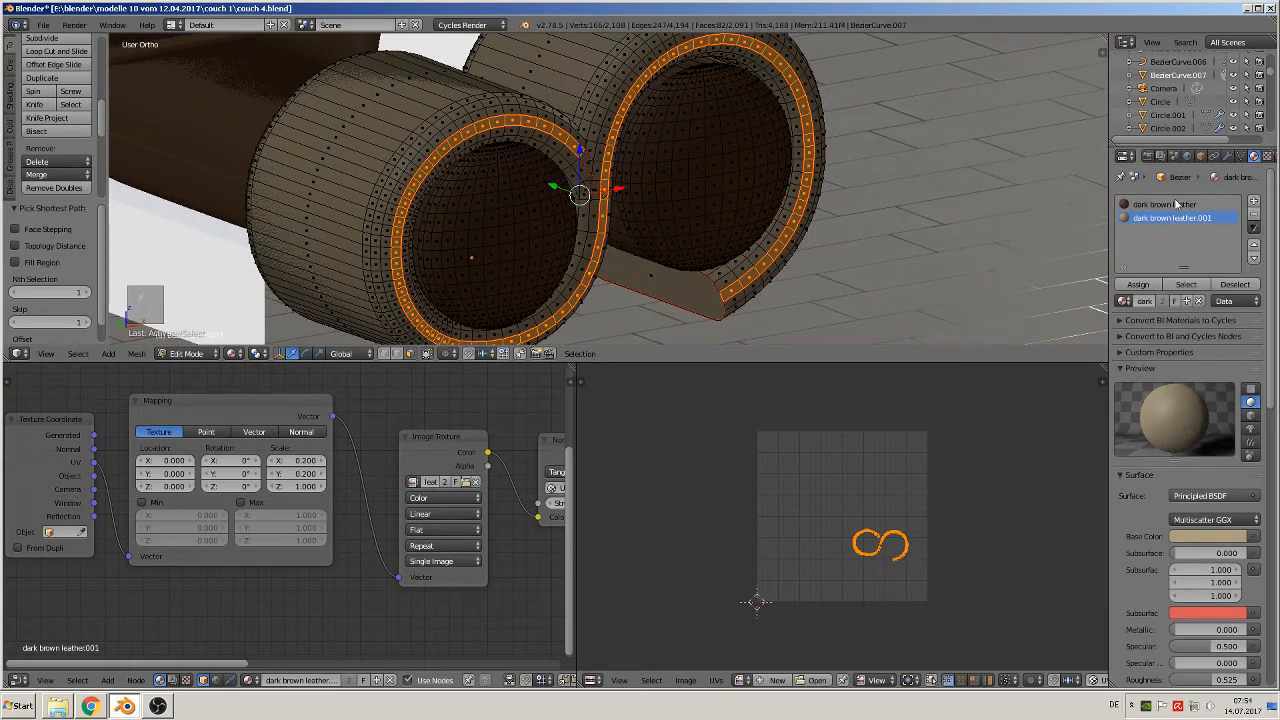
click(1170, 204)
click(1138, 284)
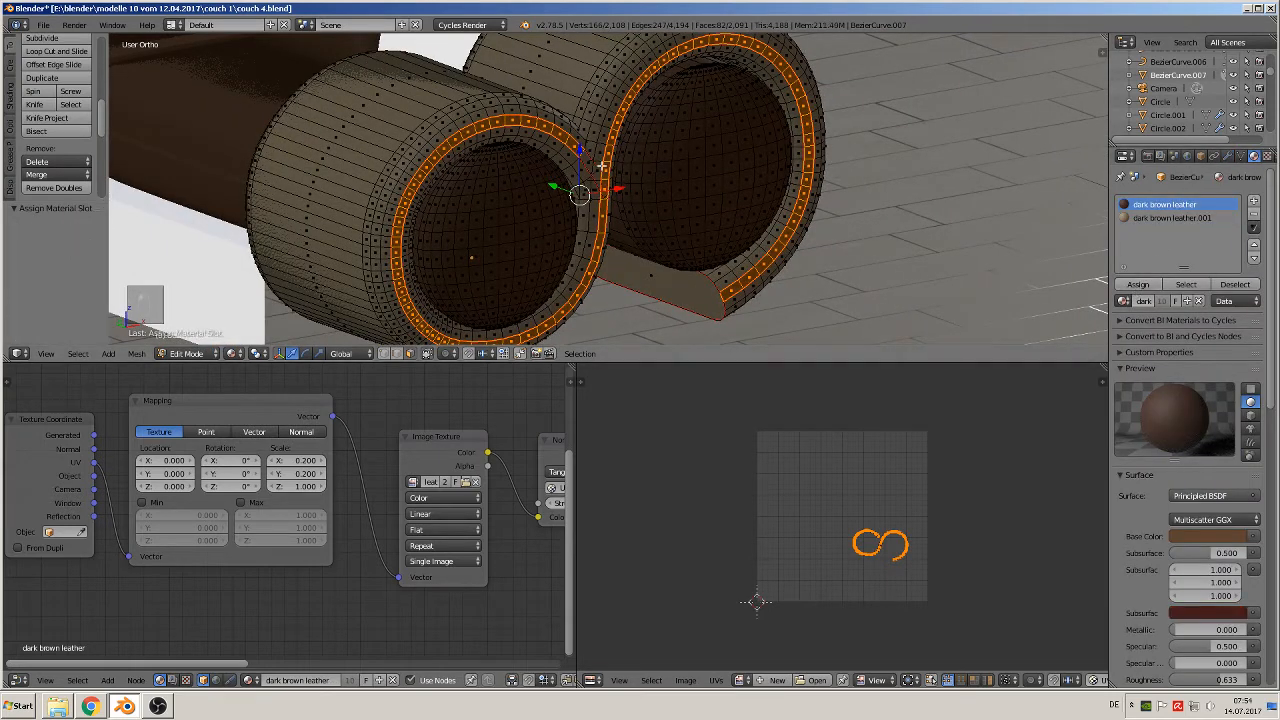
key(Tab)
- Compare the armrest with the reference photo in front view, and lower it along the Z axis
middle_drag(608, 195, 655, 256)
scroll(603, 217, down, 3)
right_click(577, 191)
key(KP_1)
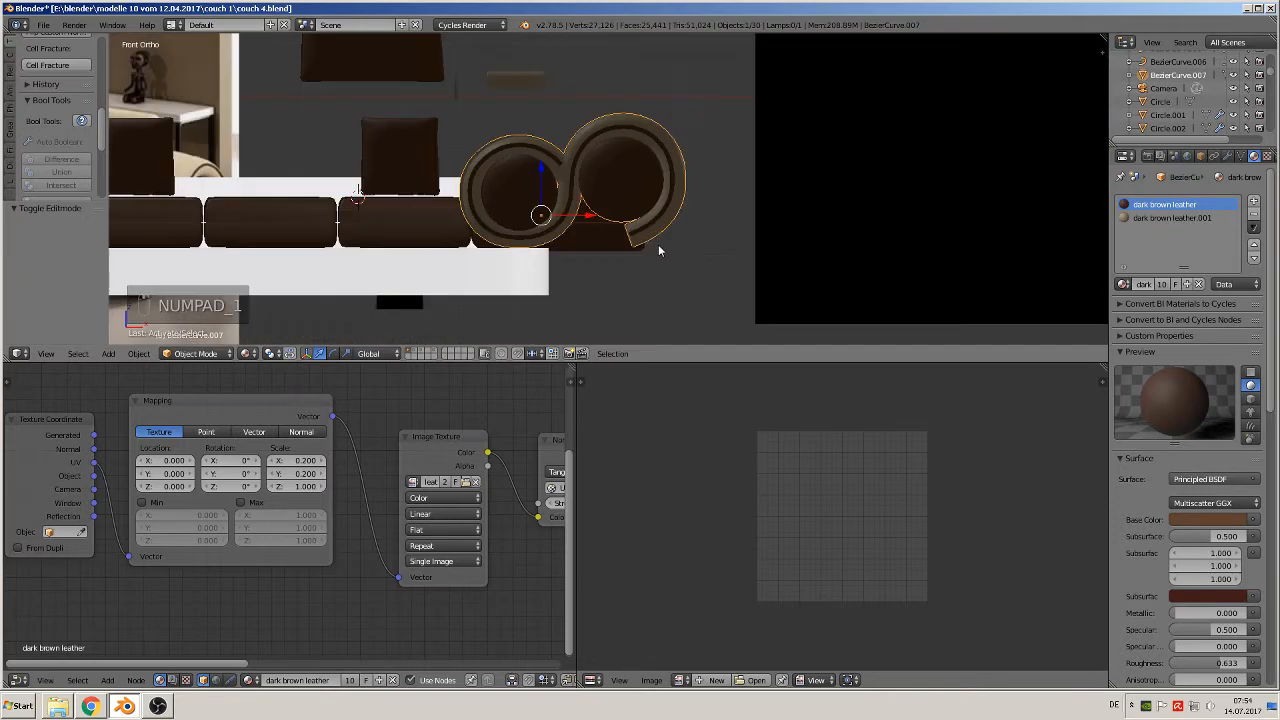
scroll(428, 195, down, 2)
shift+middle_drag(411, 179, 908, 191)
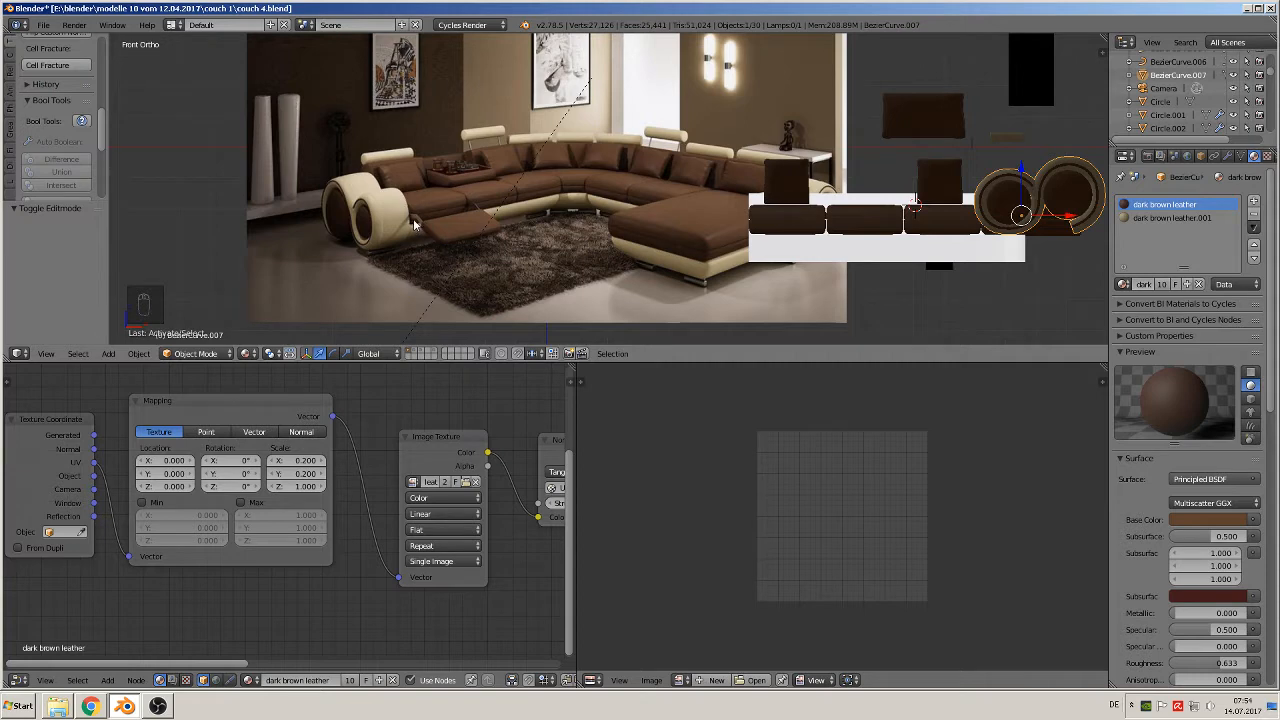
middle_drag(816, 281, 717, 220)
key(g)
key(z)
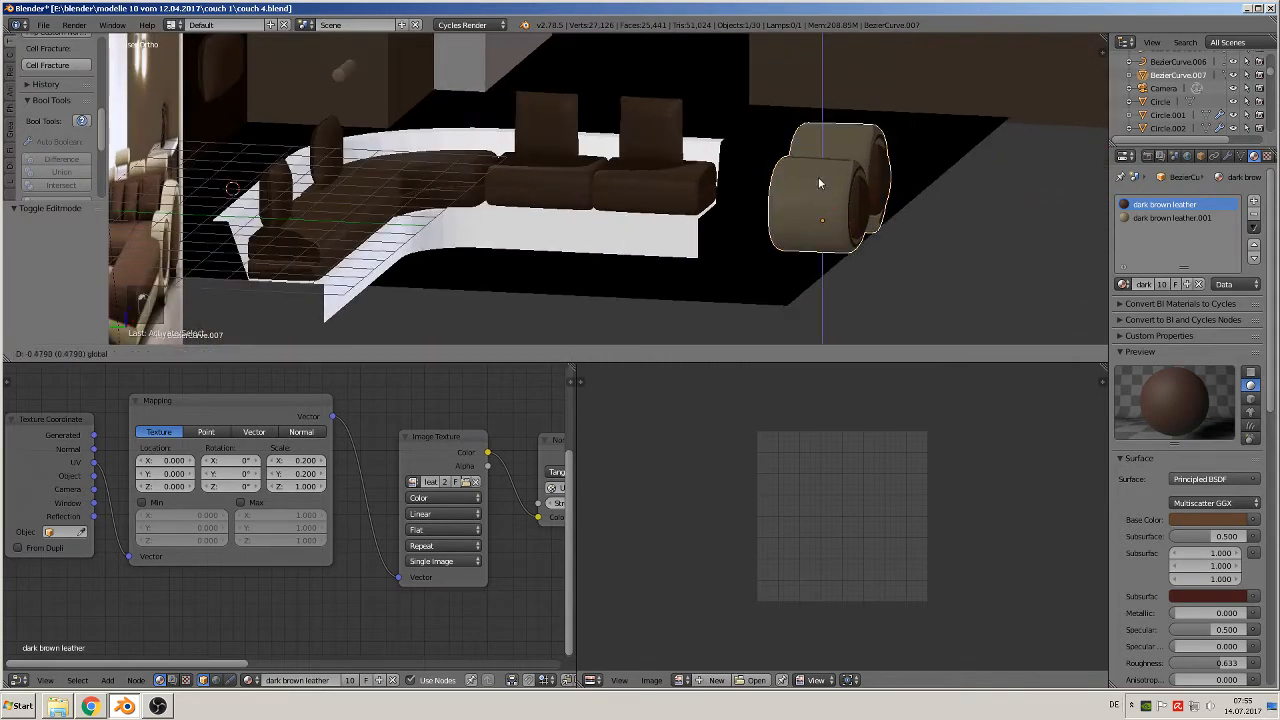
click(818, 215)
- Move the armrest about 1.71 units along Y, then nudge it against the end of the sofa
key(g)
key(y)
drag(733, 227, 715, 225)
middle_drag(737, 222, 766, 224)
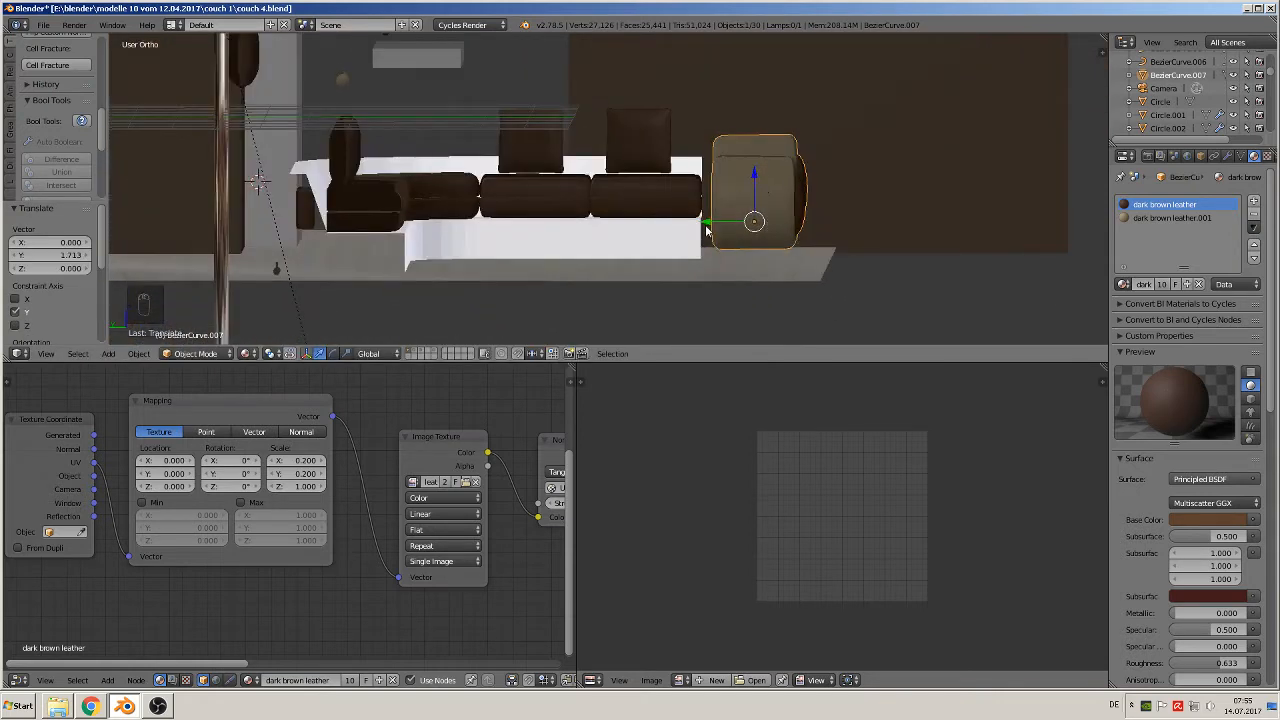
drag(706, 231, 695, 229)
middle_drag(698, 230, 621, 226)
- Lower the armrest about 0.26 units along Z to fit the sofa's height
mouse_move(722, 183)
mouse_down()
mouse_move(724, 196)
mouse_move(720, 186)
mouse_up()
middle_drag(720, 186, 776, 276)
scroll(775, 275, up, 1)
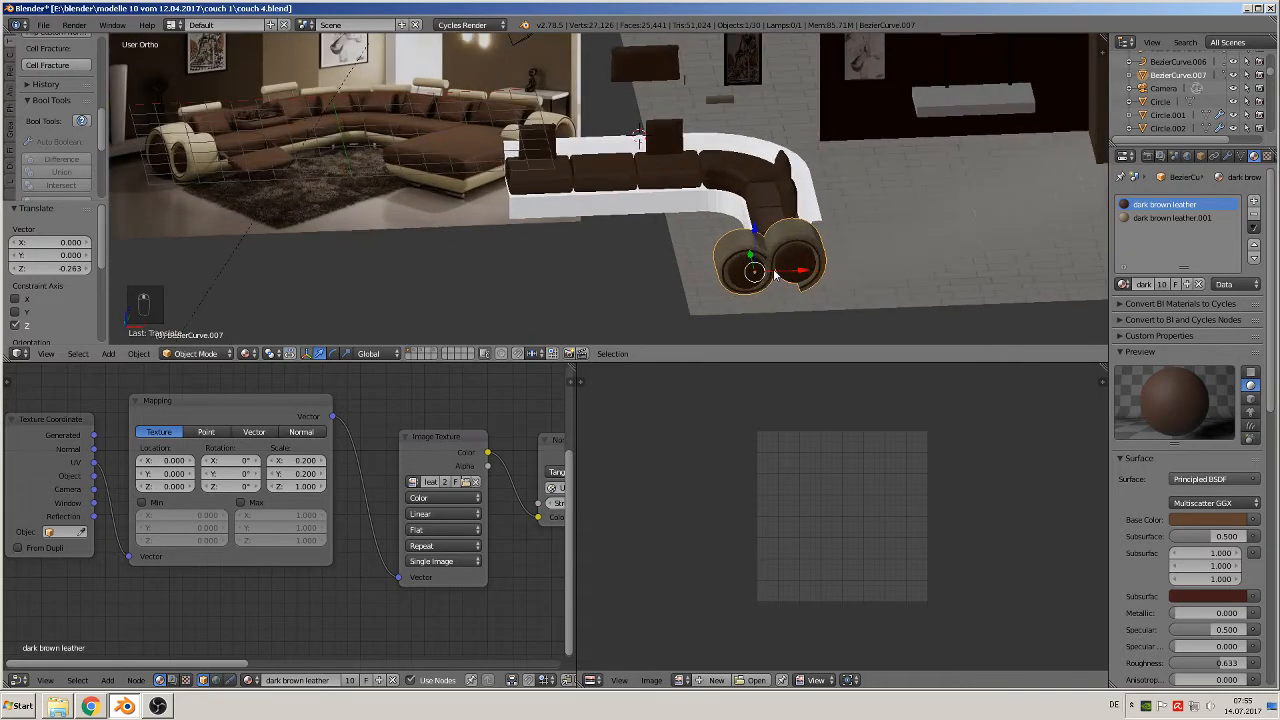
- Place a linked duplicate of the armrest about 12.65 units along negative X, and delete it
key(alt+d)
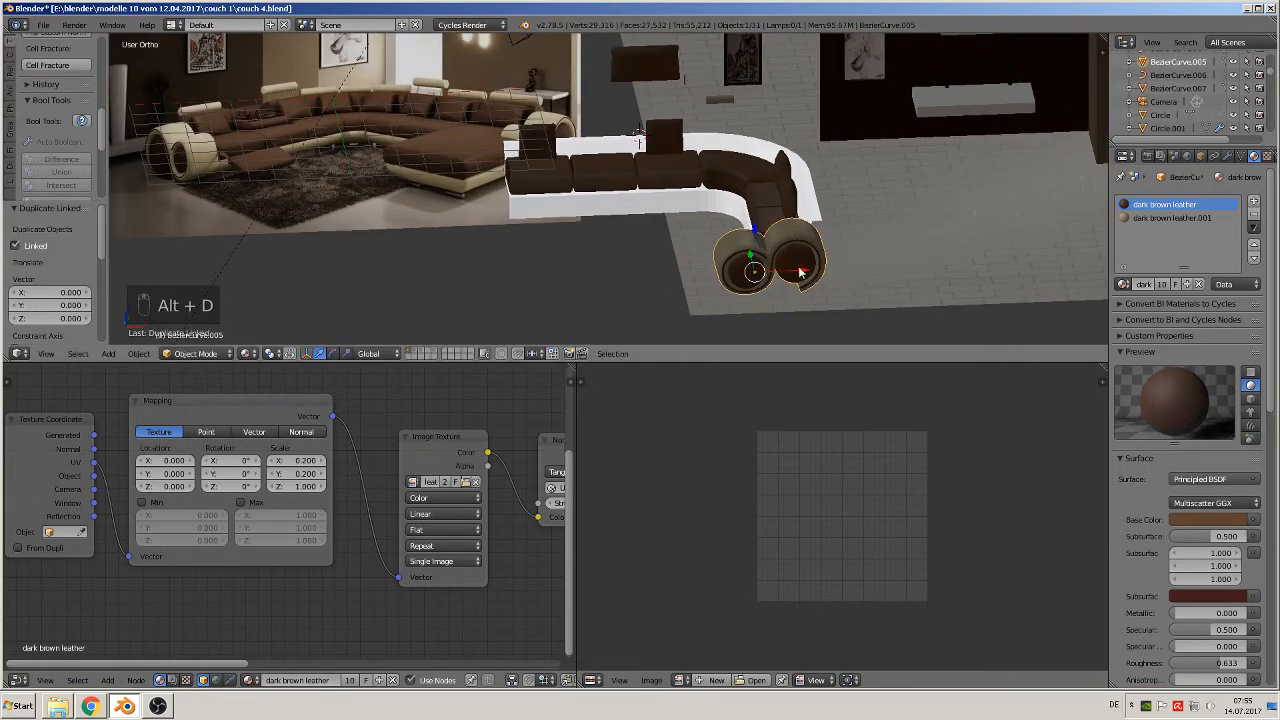
key(x)
click(492, 255)
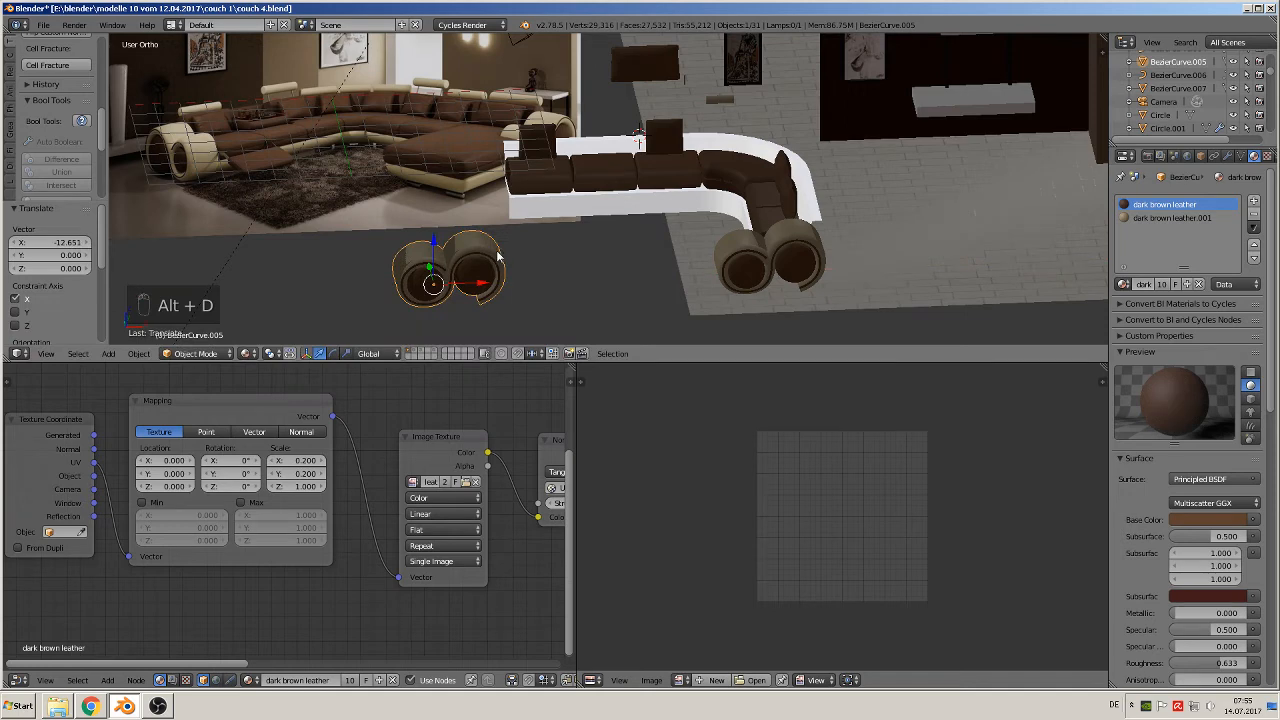
key(x)
click(490, 252)
- Duplicate the armrest as an independent copy and move it about 12.22 units along negative X
right_click(772, 260)
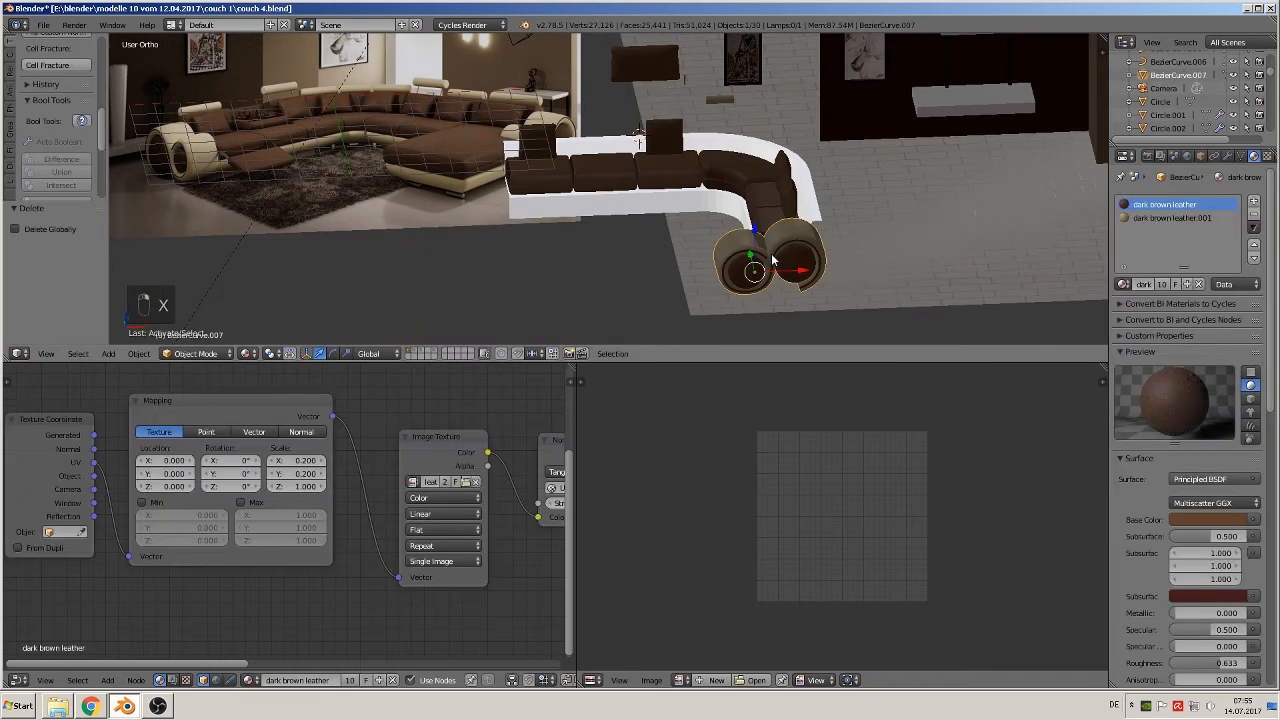
key(shift+d)
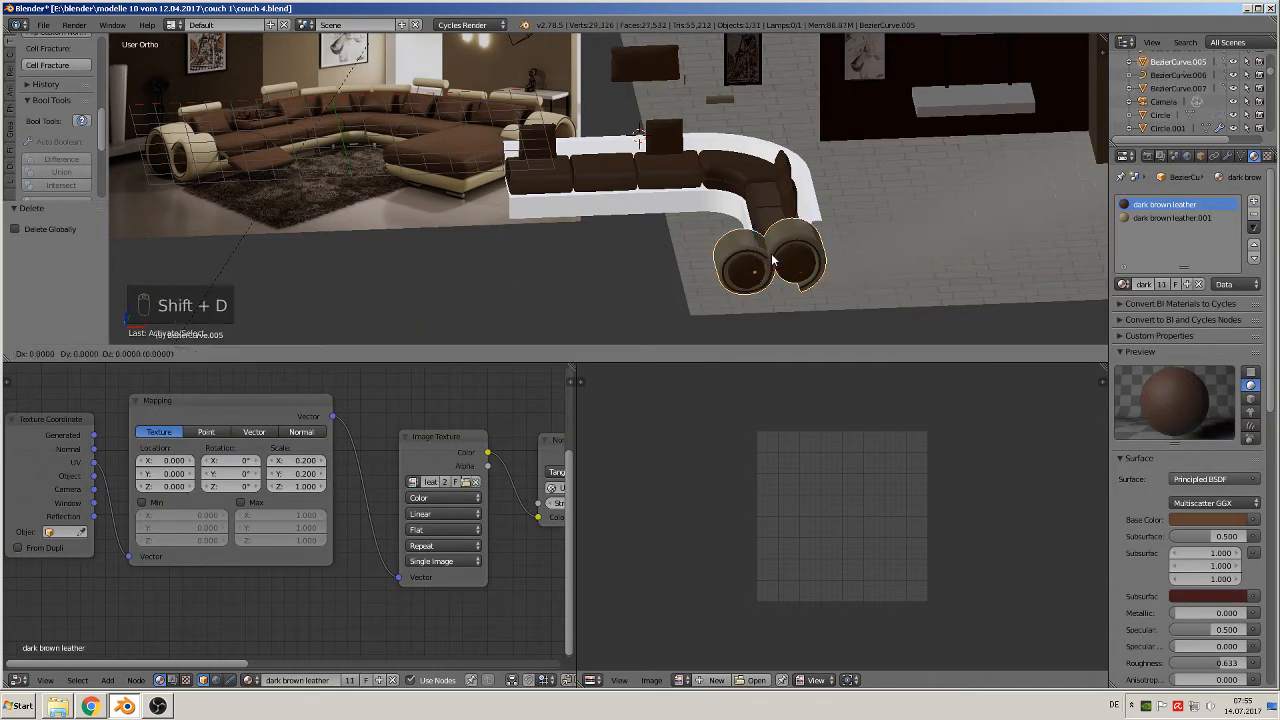
key(x)
click(496, 245)
- Mirror the armrest copy along the global X axis
middle_drag(496, 245, 516, 272)
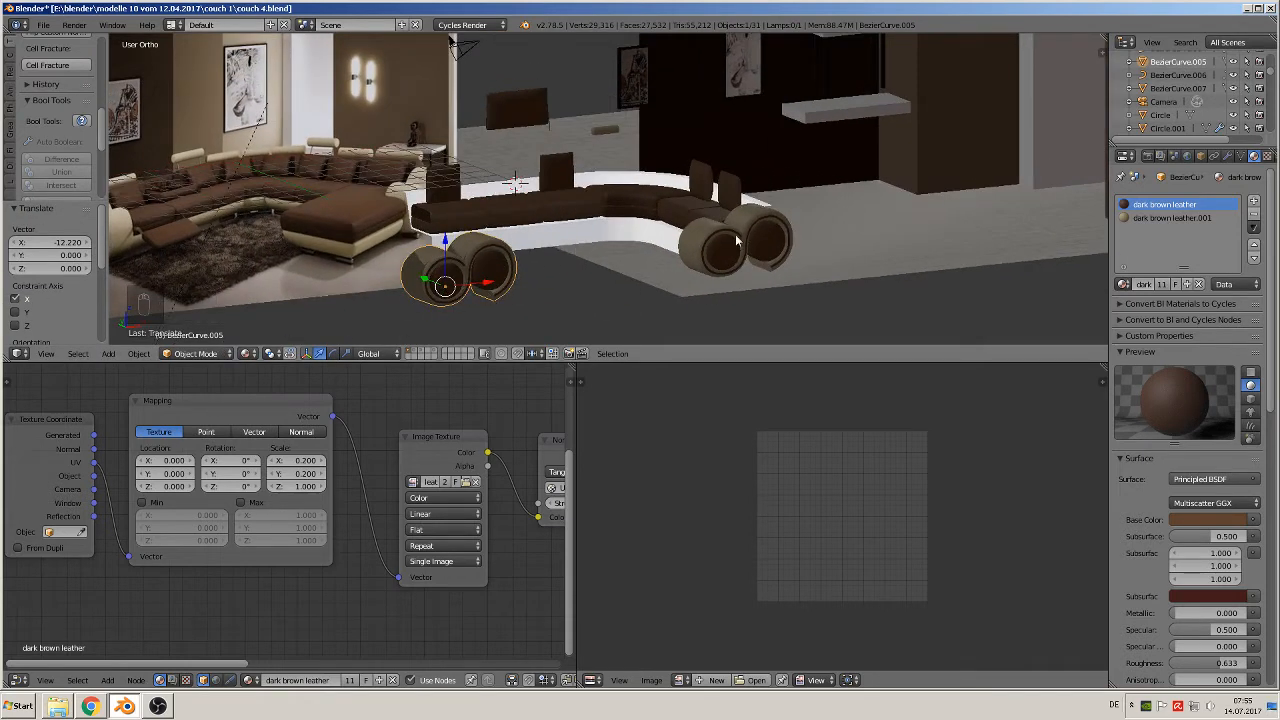
click(139, 354)
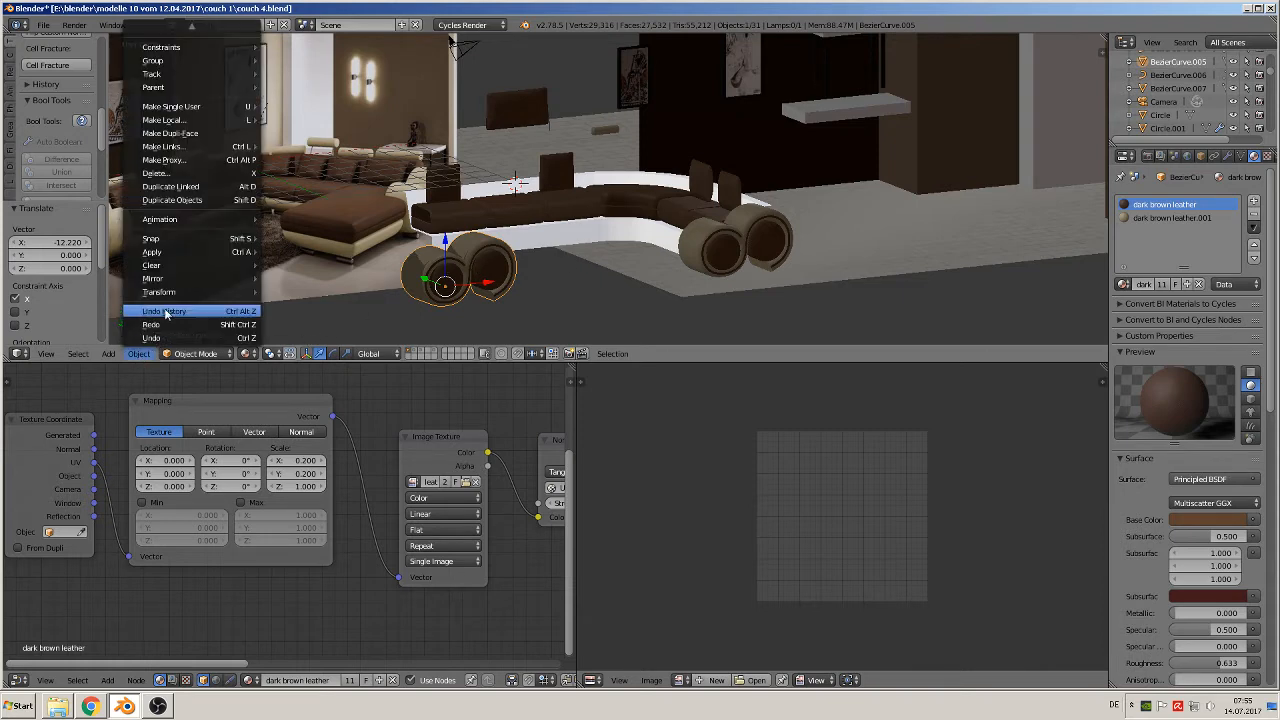
mouse_move(161, 283)
click(306, 282)
key(x)
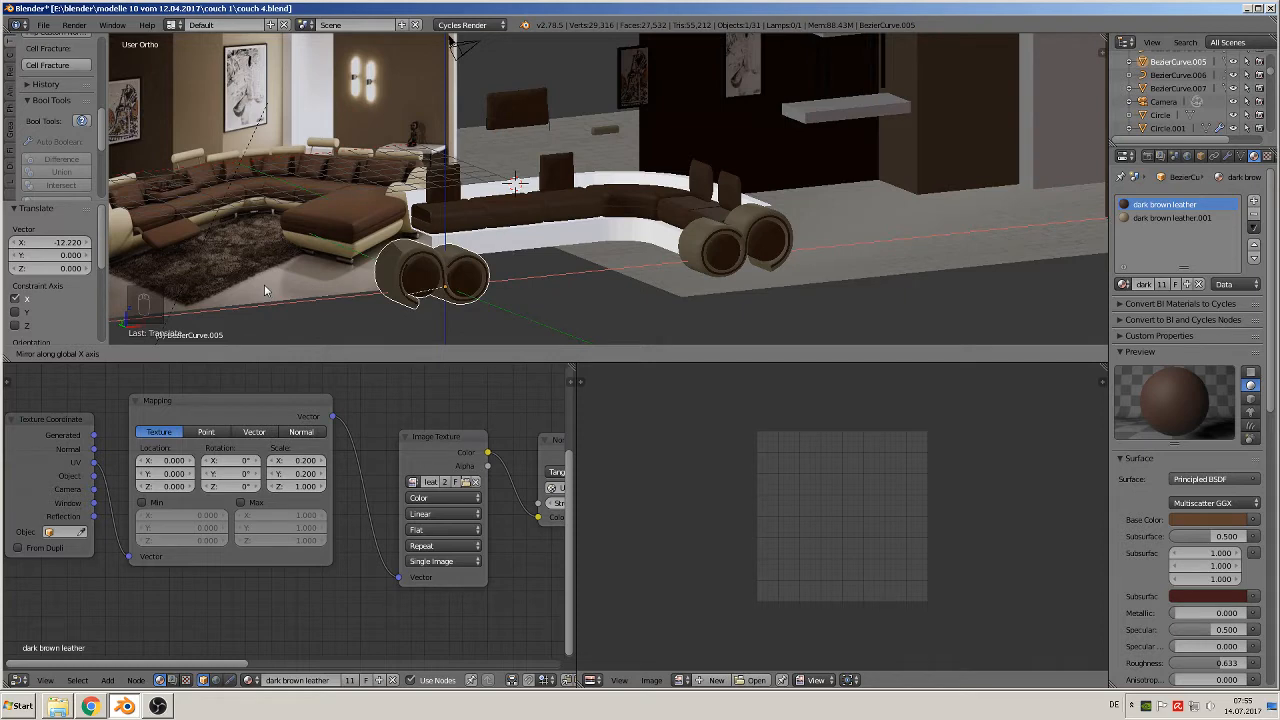
click(264, 284)
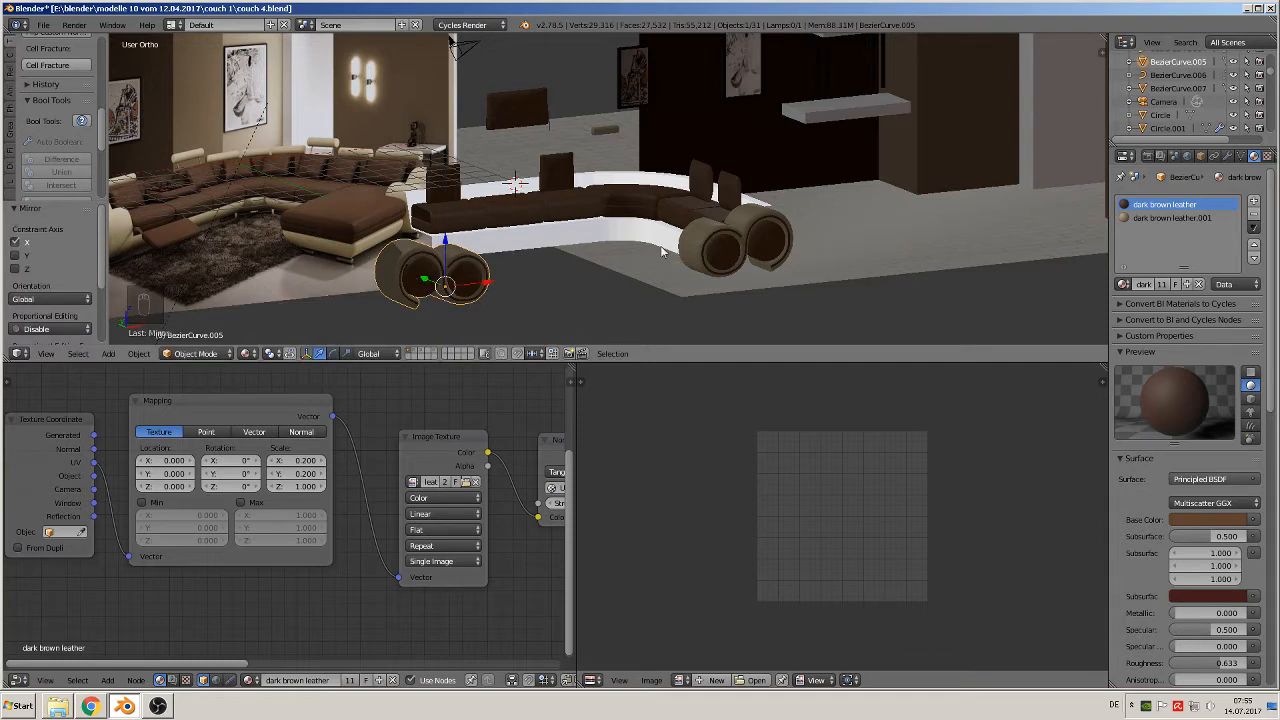
- Rotate the mirrored armrest copy by -90 degrees about the Z axis
middle_drag(445, 306, 514, 320)
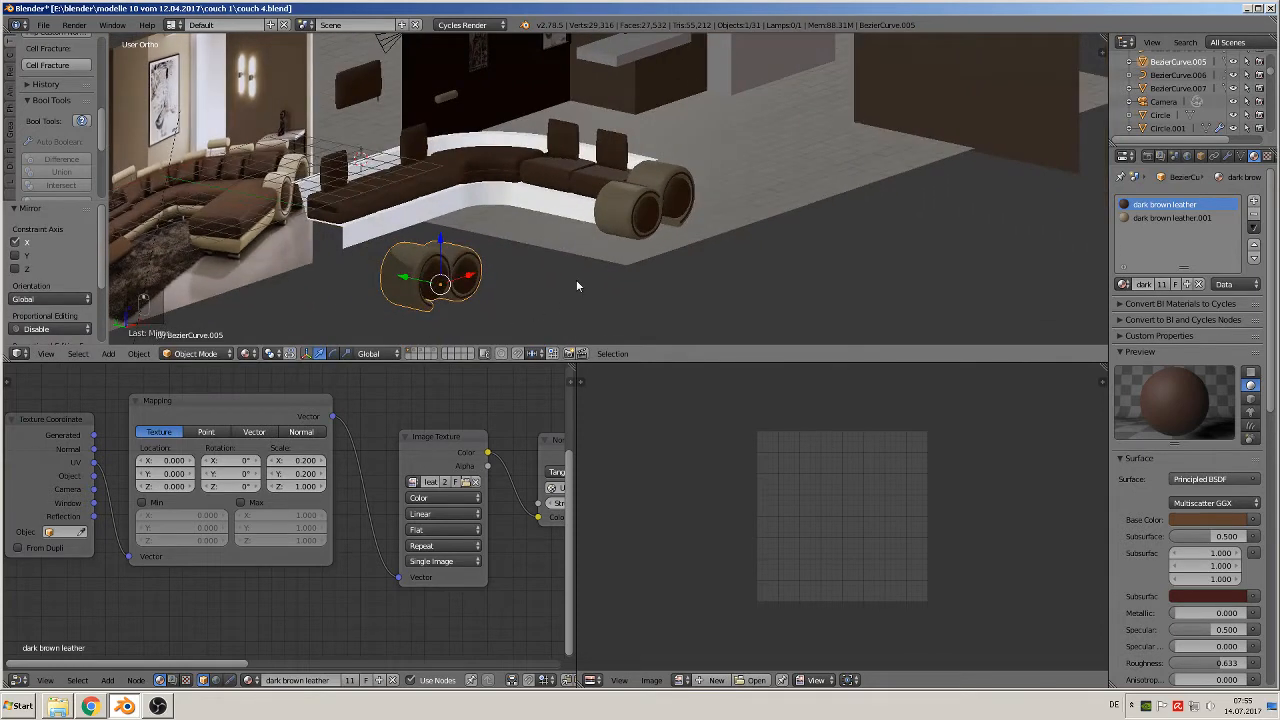
key(r)
text(z)
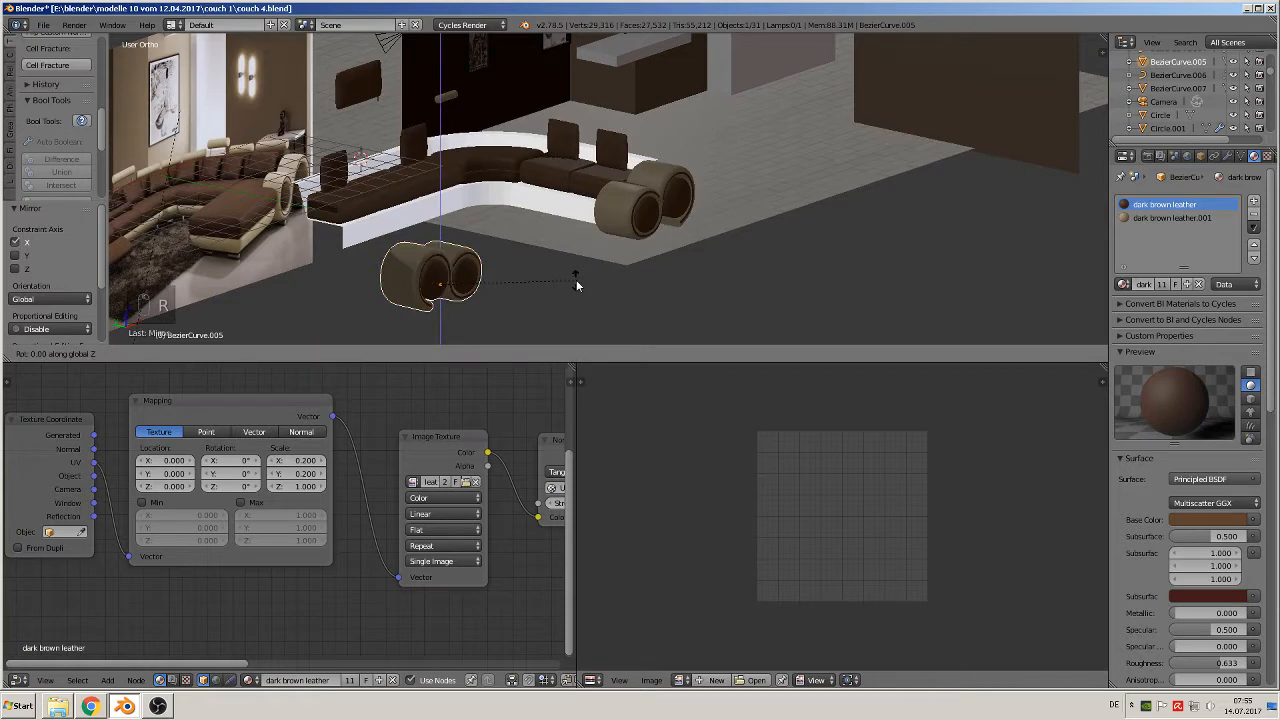
text(-90)
key(Return)
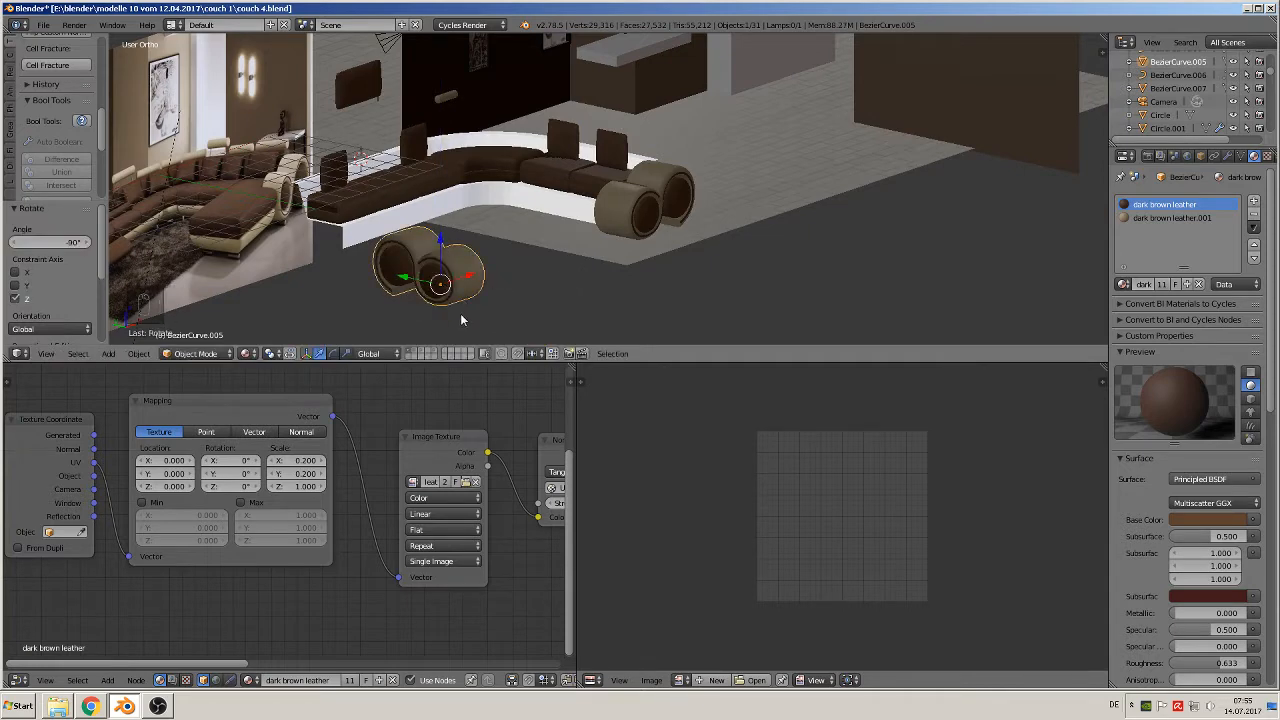
- Move the armrest copy along Y and about 2.32 units along X against the sofa's open end
middle_drag(461, 320, 430, 343)
key(g)
key(y)
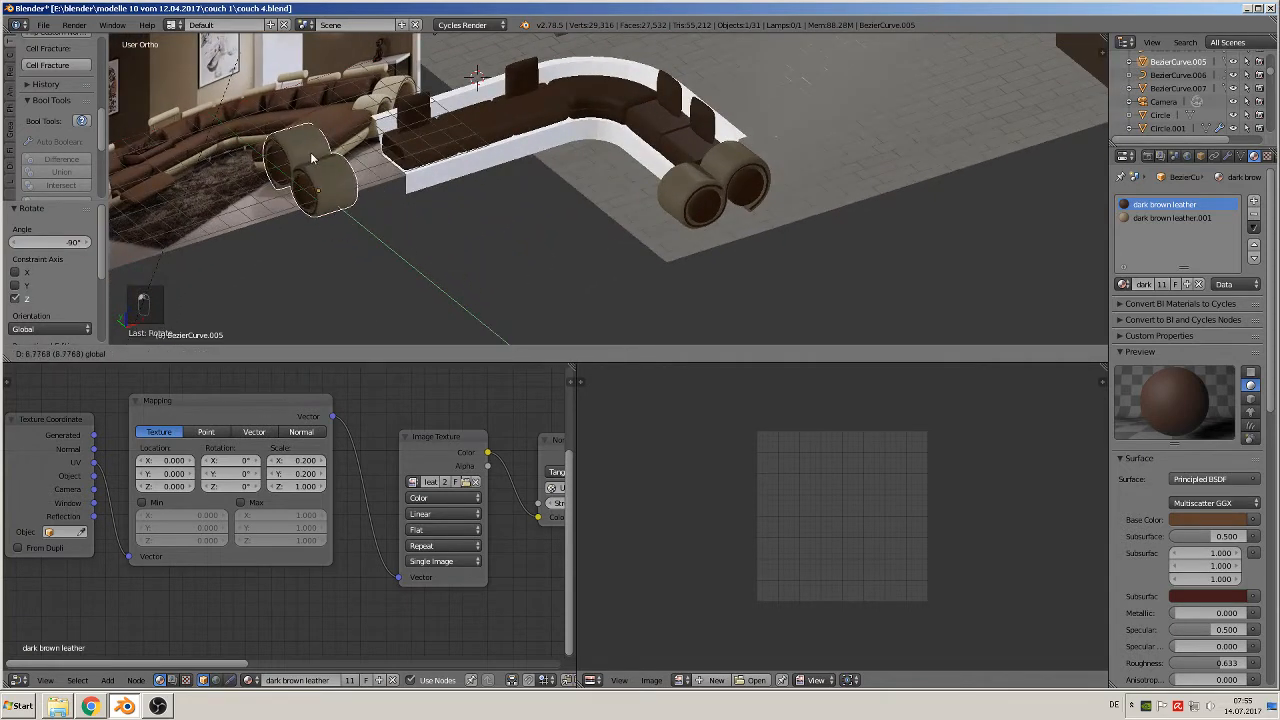
click(361, 180)
drag(361, 180, 413, 180)
mouse_move(413, 183)
middle_down()
mouse_move(352, 128)
mouse_move(328, 139)
mouse_move(483, 152)
mouse_move(398, 165)
middle_up()
scroll(345, 138, up, 2)
scroll(406, 174, down, 2)
middle_drag(742, 210, 696, 252)
- Move the reference photo plane about 8.2 units along negative X, clear of the sofa
key(KP_1)
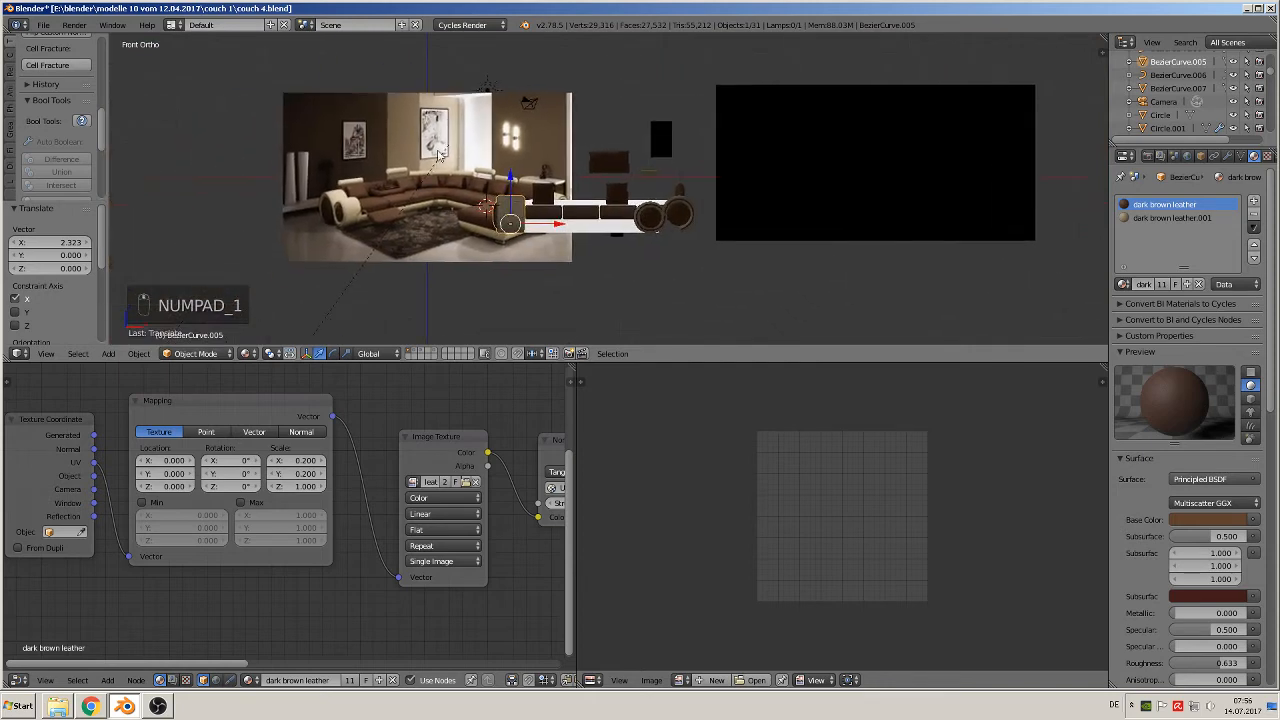
right_click(460, 160)
drag(470, 180, 328, 182)
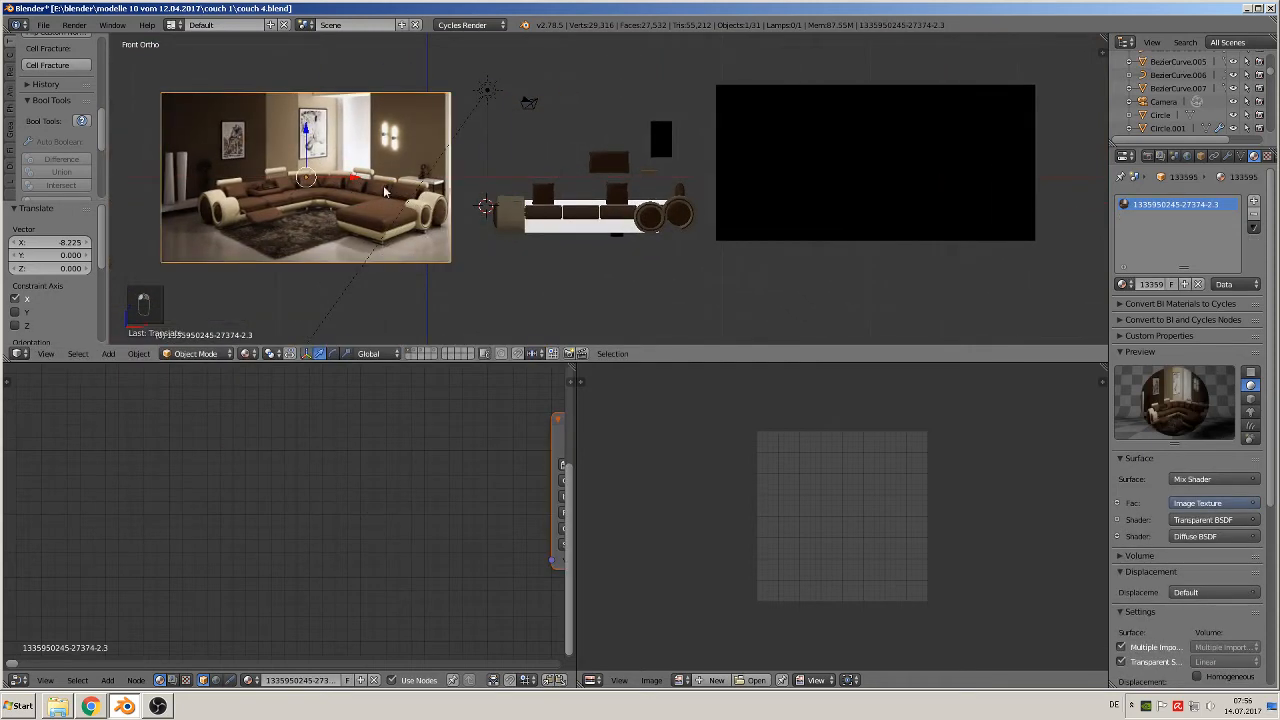
- Move the room's walls and floor together about 14.42 units along negative X so they surround the sofa
middle_drag(428, 212, 503, 285)
scroll(503, 285, up, 3)
scroll(607, 256, down, 2)
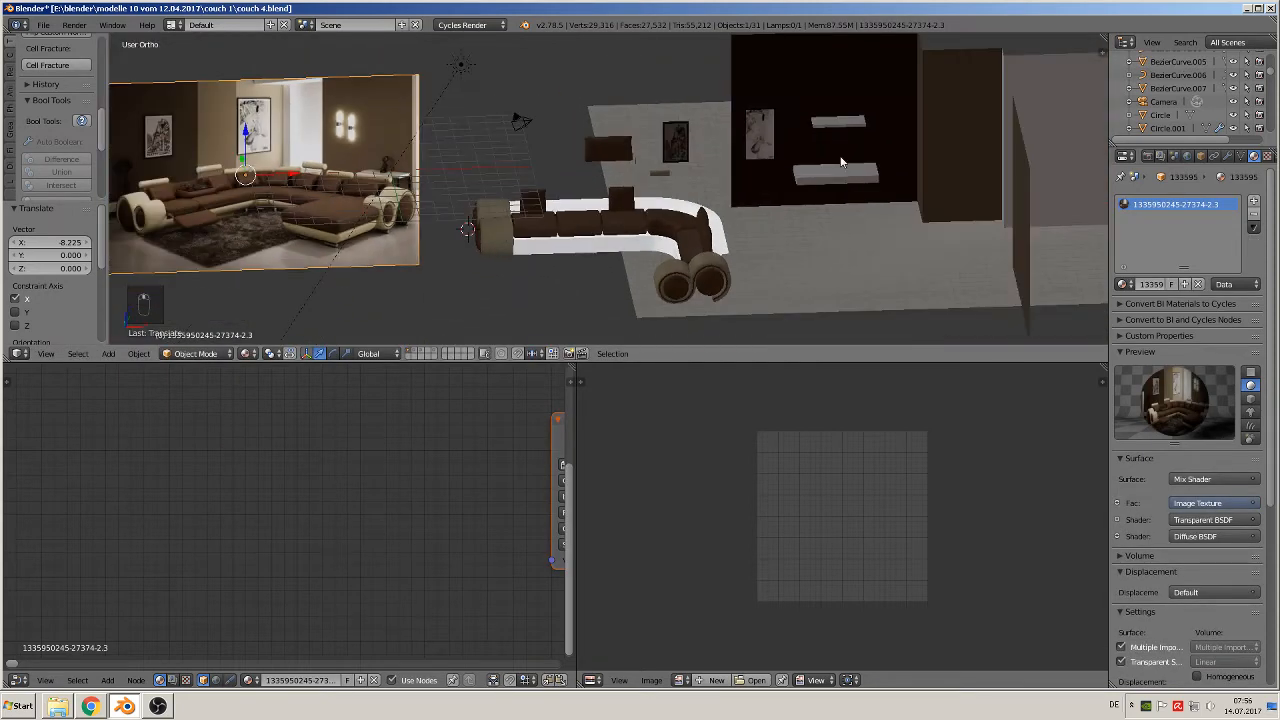
right_click(879, 99)
right_click(885, 256)
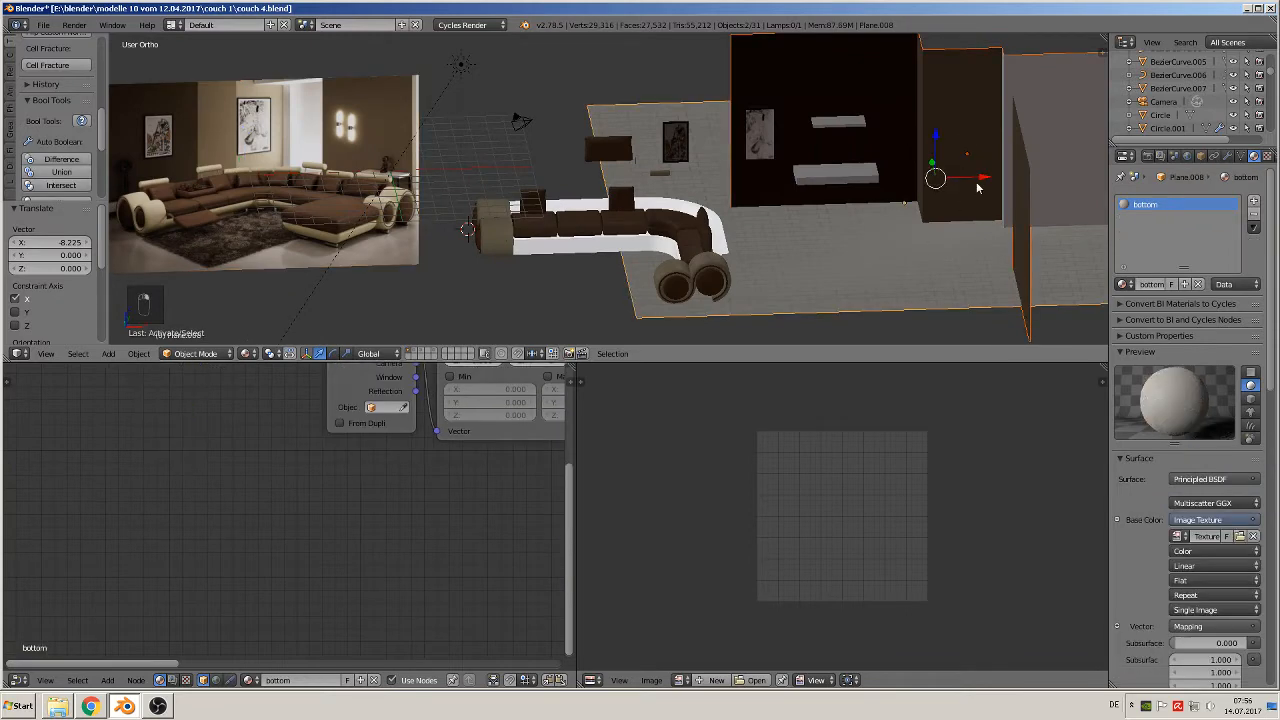
key(g)
key(x)
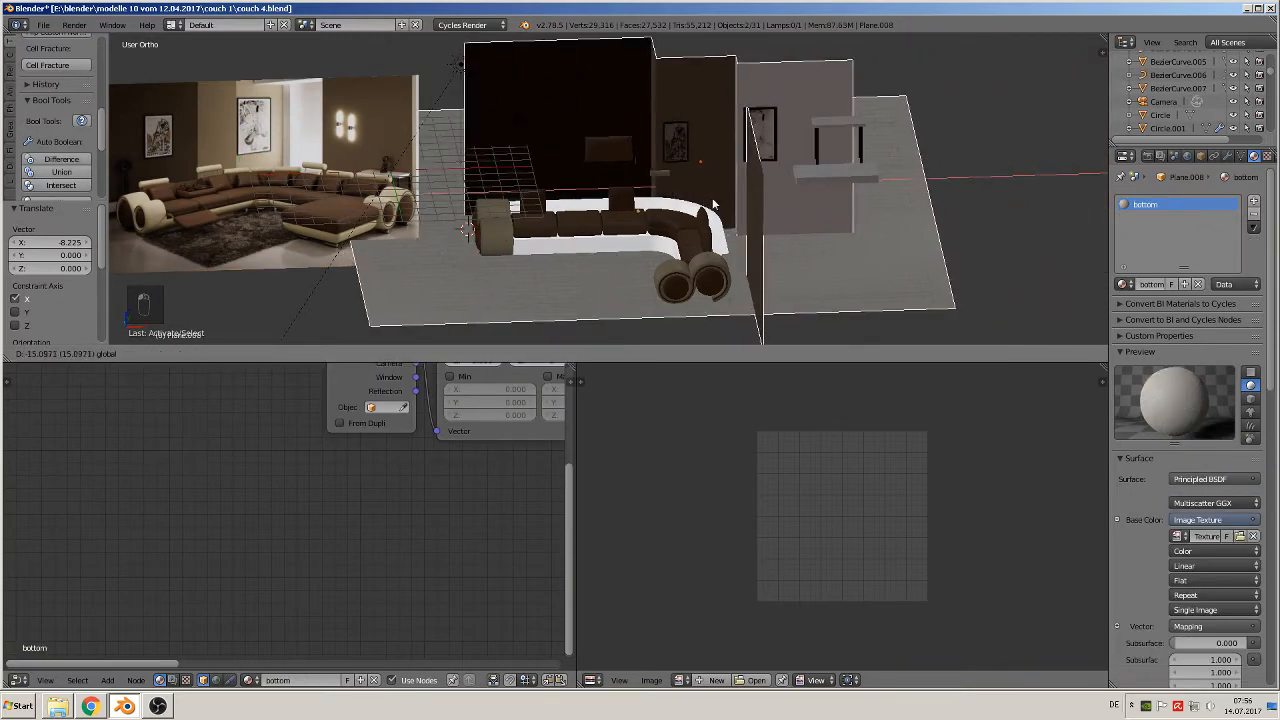
click(727, 209)
scroll(729, 210, up, 1)
scroll(729, 210, up, 4)
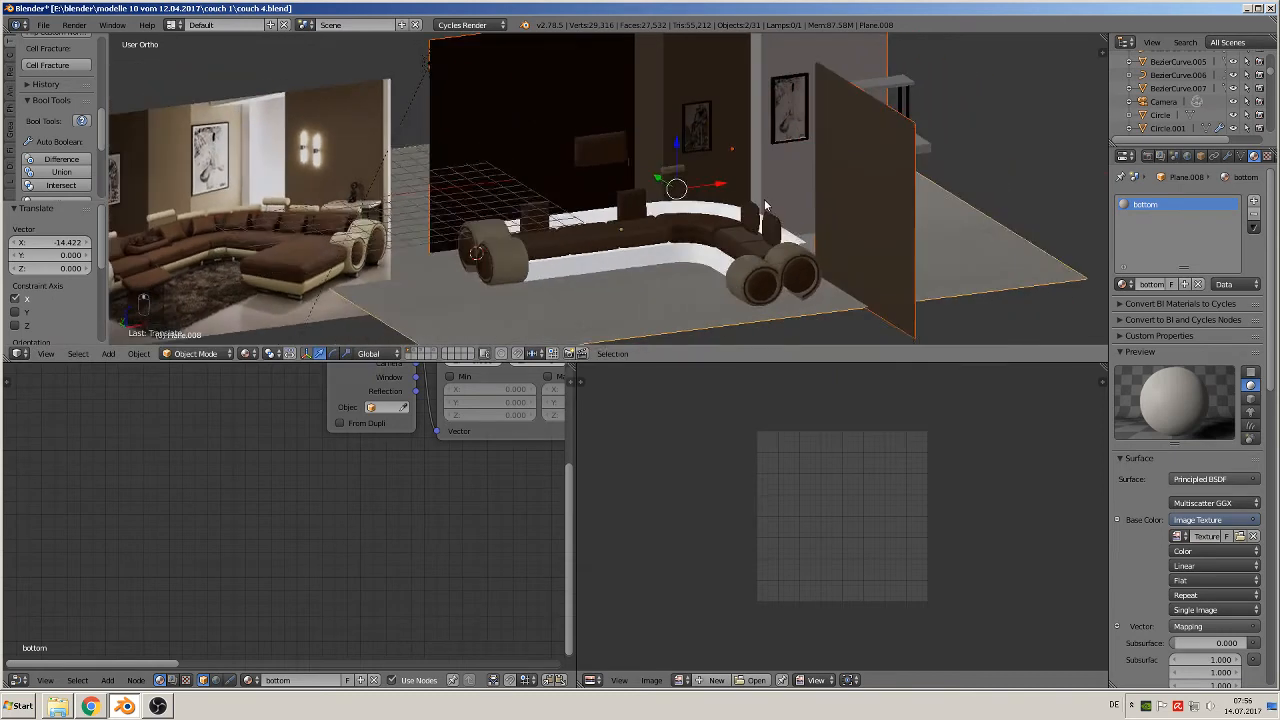
shift+middle_drag(757, 264, 815, 160)
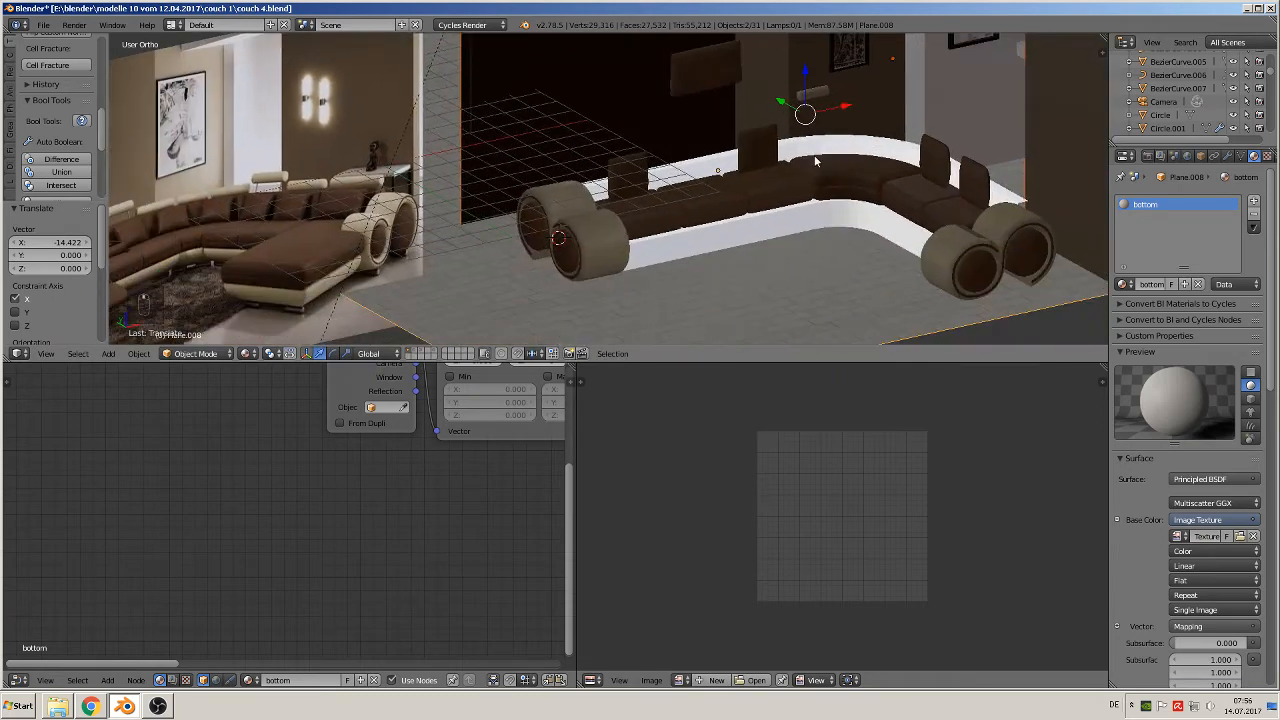
- Move the small beige headrest cylinder along negative X above the end back cushion and lower it about 0.41 units along Z
right_click(818, 97)
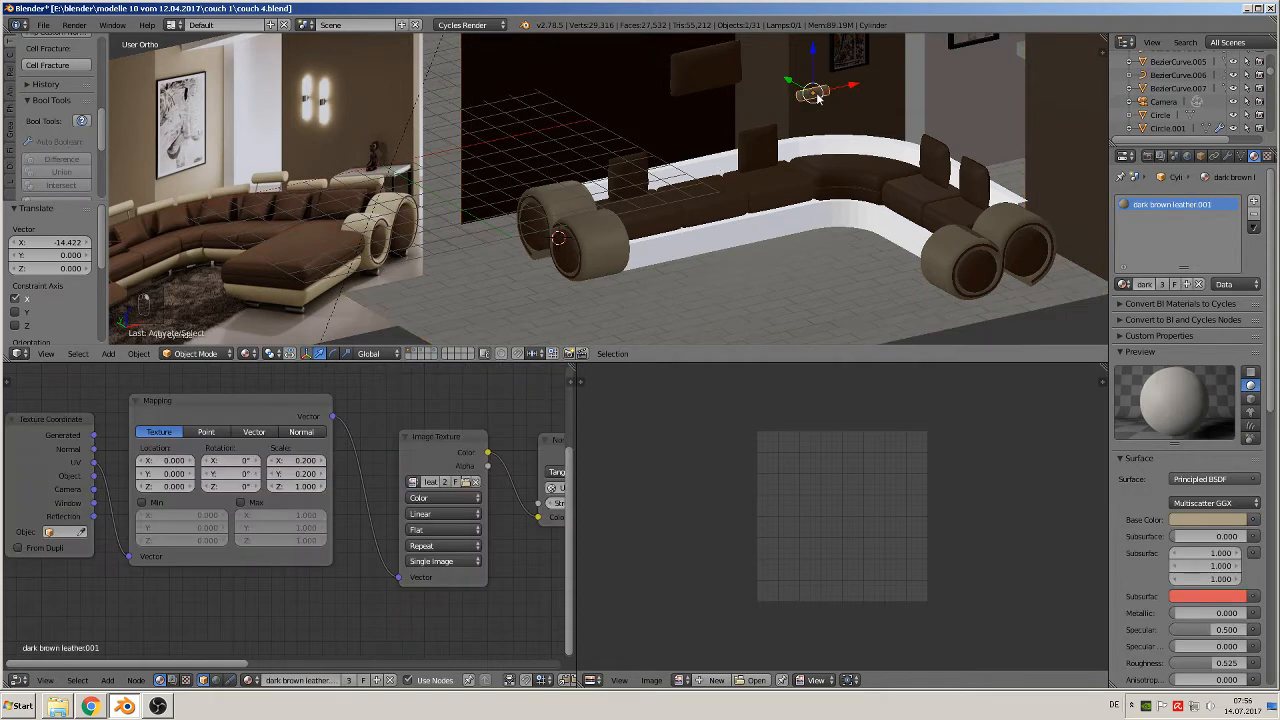
key(KP_1)
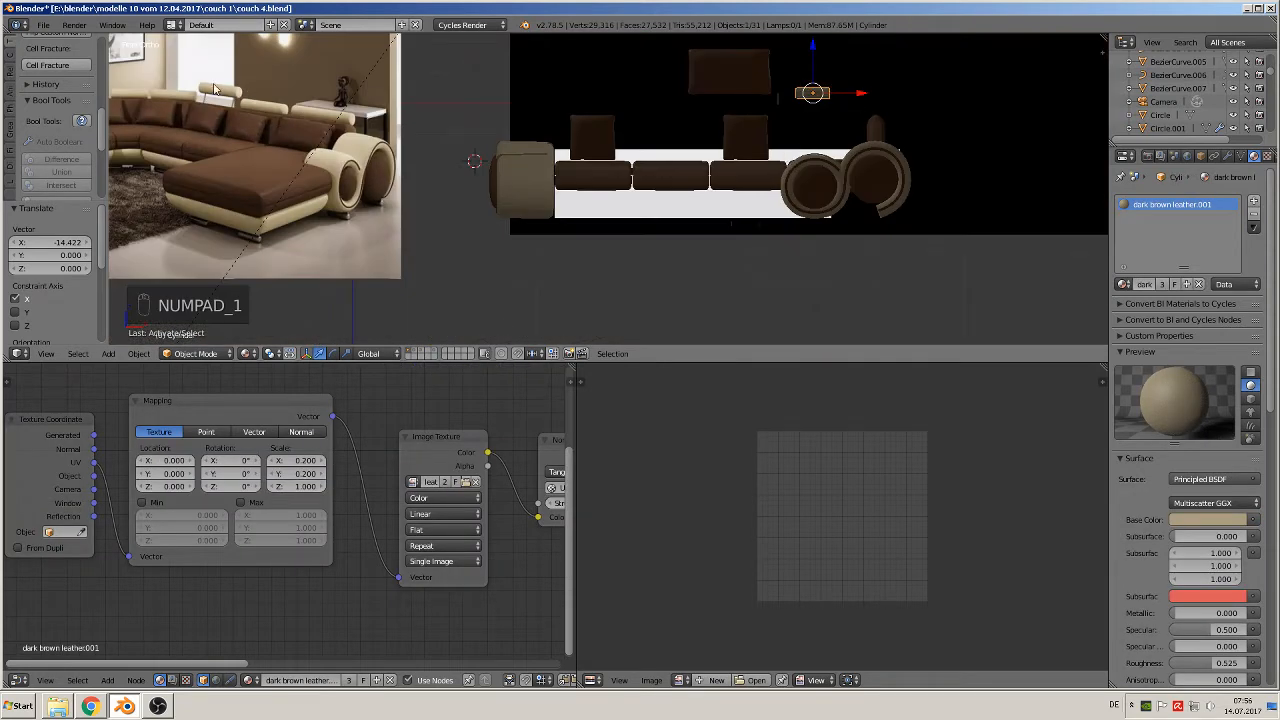
drag(868, 97, 643, 112)
drag(600, 50, 596, 63)
- Lengthen the headrest cylinder by moving one end's vertices outward along X, and recentre the cylinder above the end cushion
scroll(576, 173, up, 2)
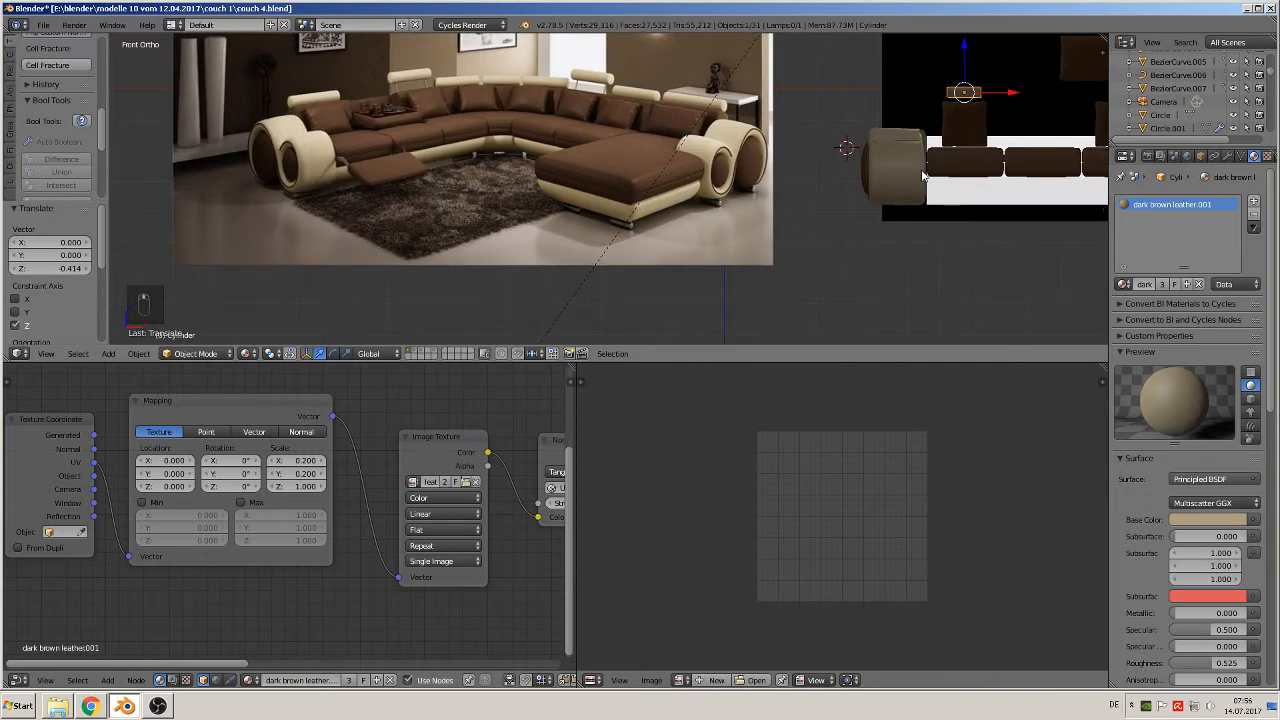
scroll(632, 220, up, 2)
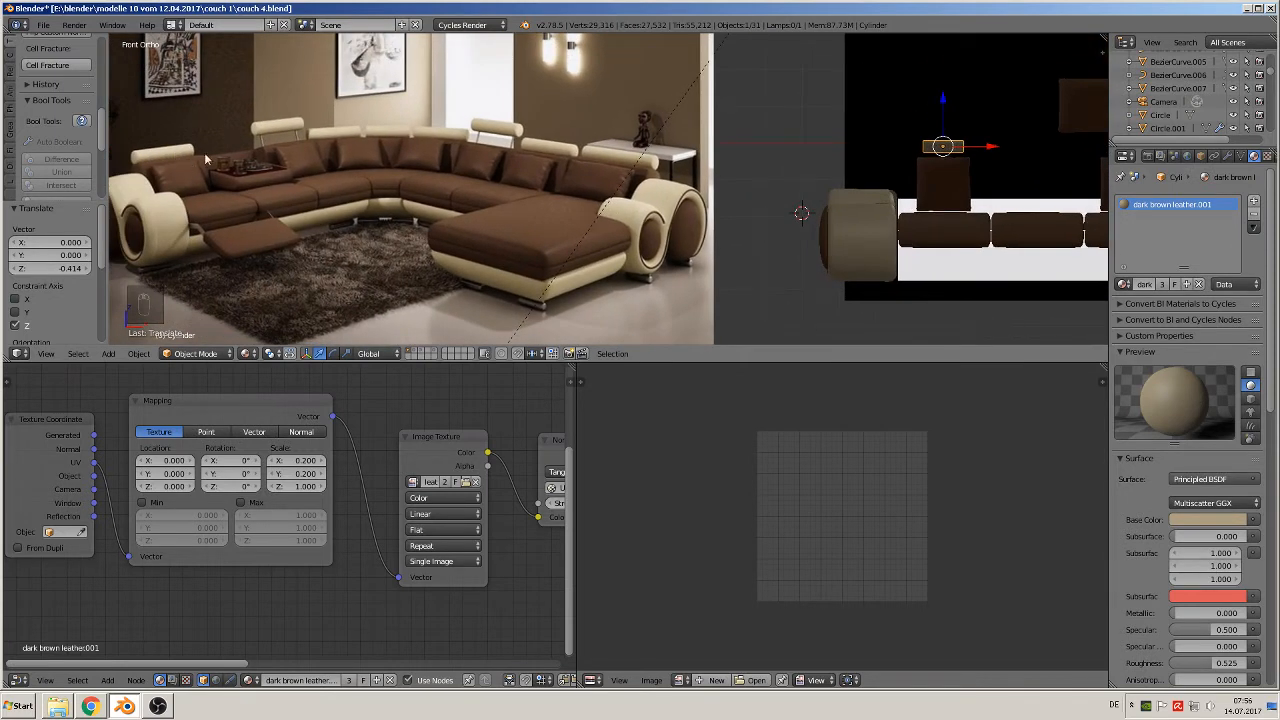
scroll(657, 211, up, 4)
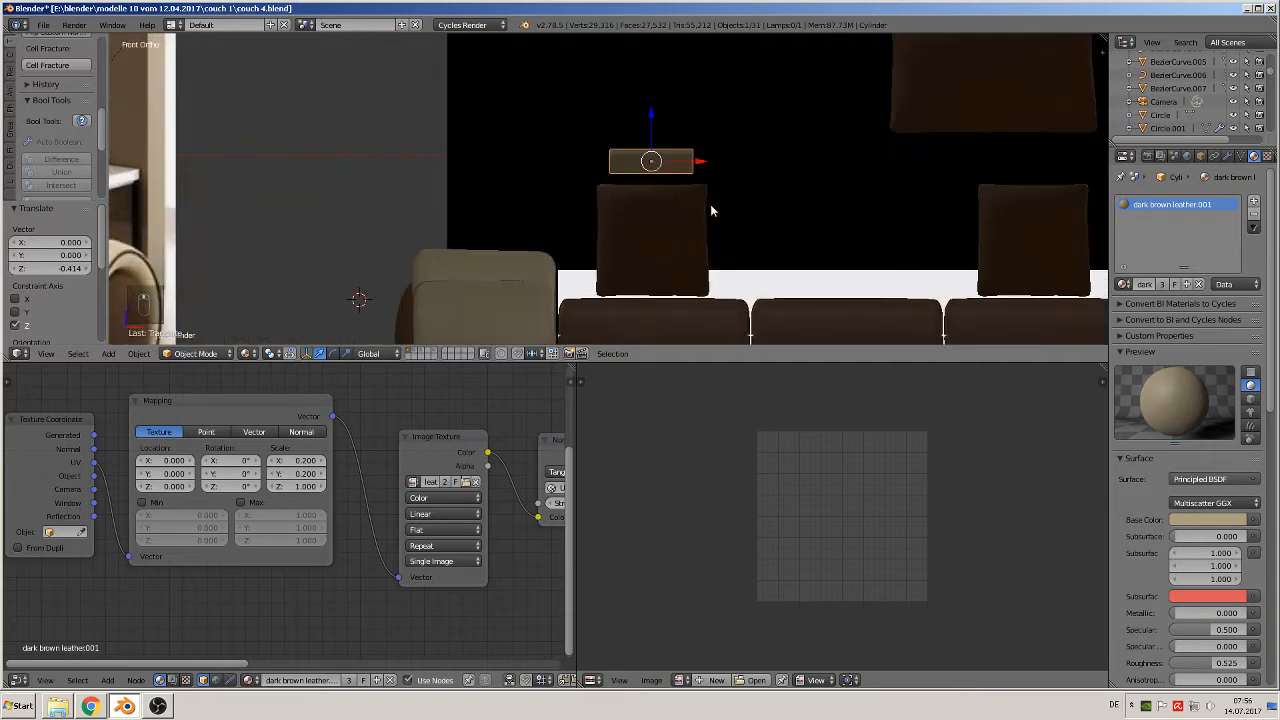
key(Tab)
key(a)
key(a)
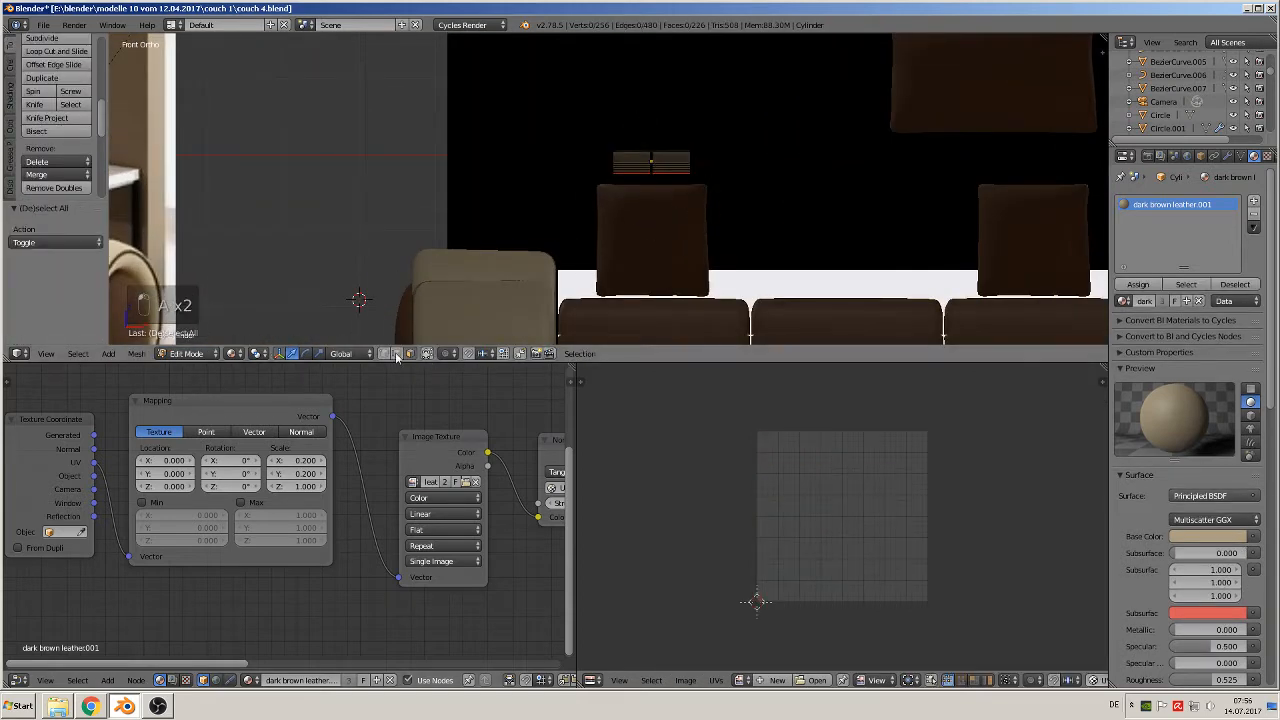
key(b)
drag(721, 180, 793, 168)
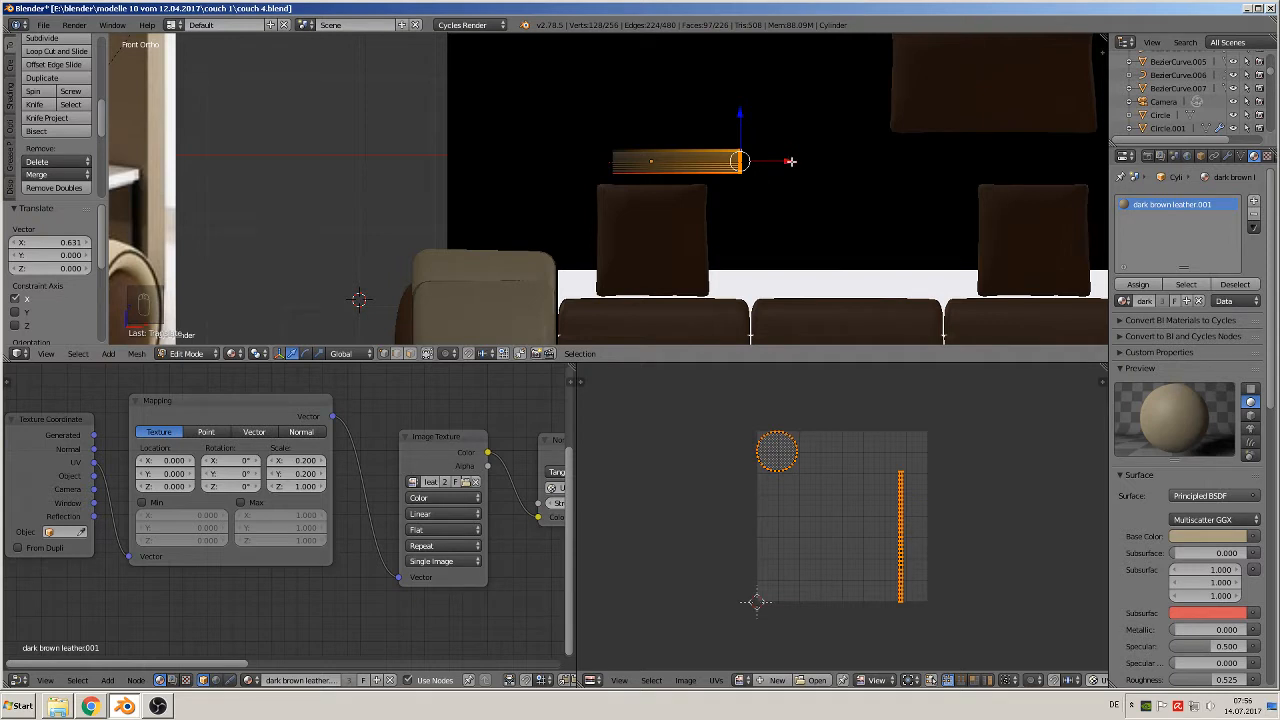
key(Tab)
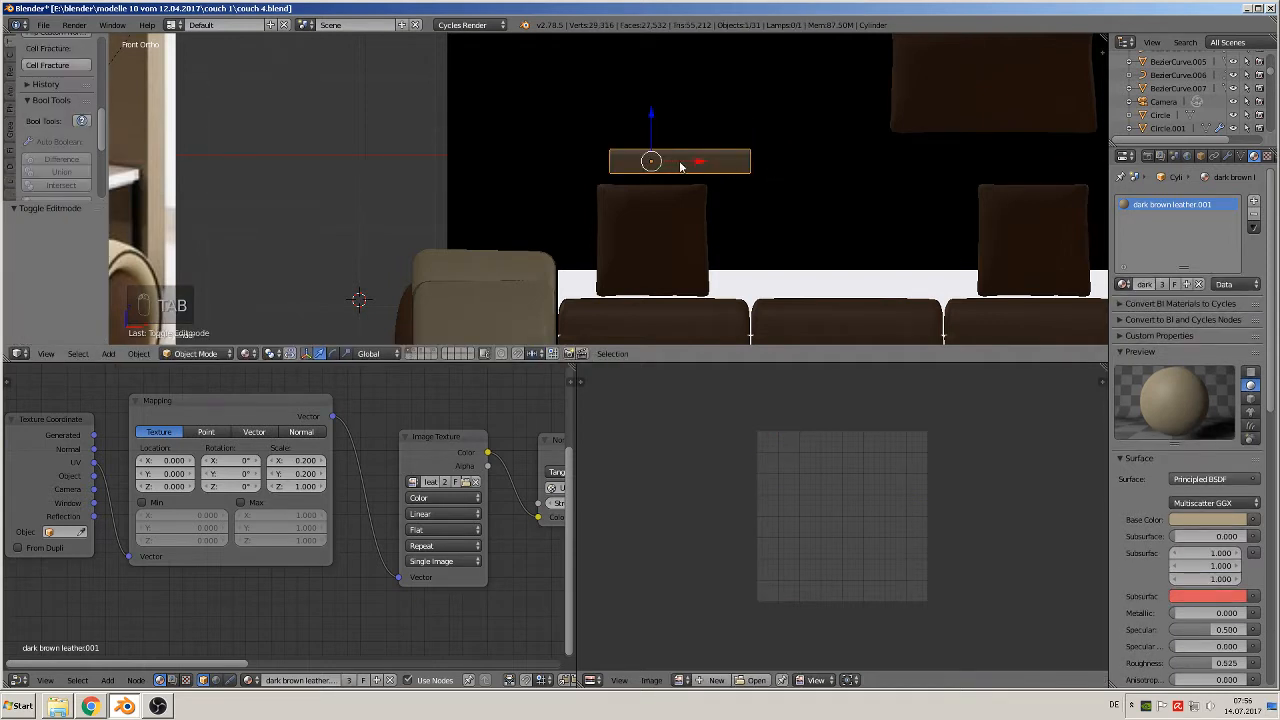
drag(680, 167, 660, 168)
key(Tab)
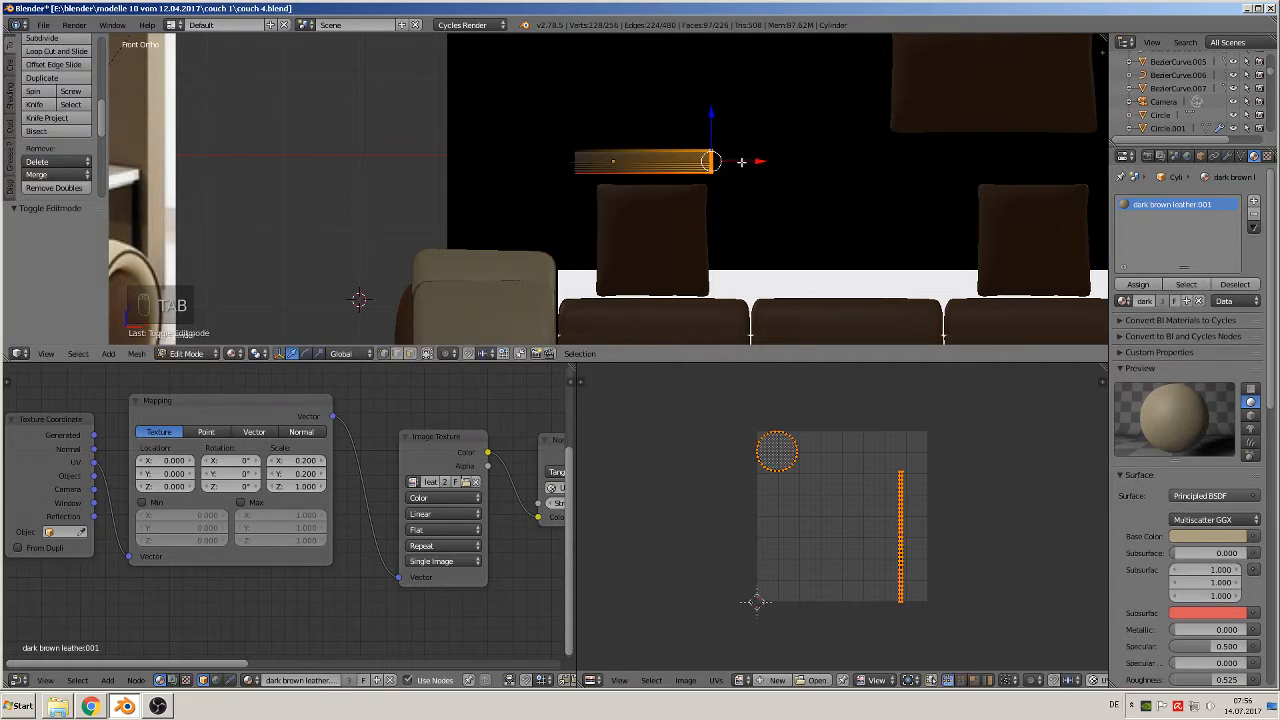
key(Tab)
- Move the headrest about 0.75 units along Y and then about 0.13 units more, placing it over the backrest frame
scroll(730, 196, down, 1)
middle_drag(730, 196, 638, 218)
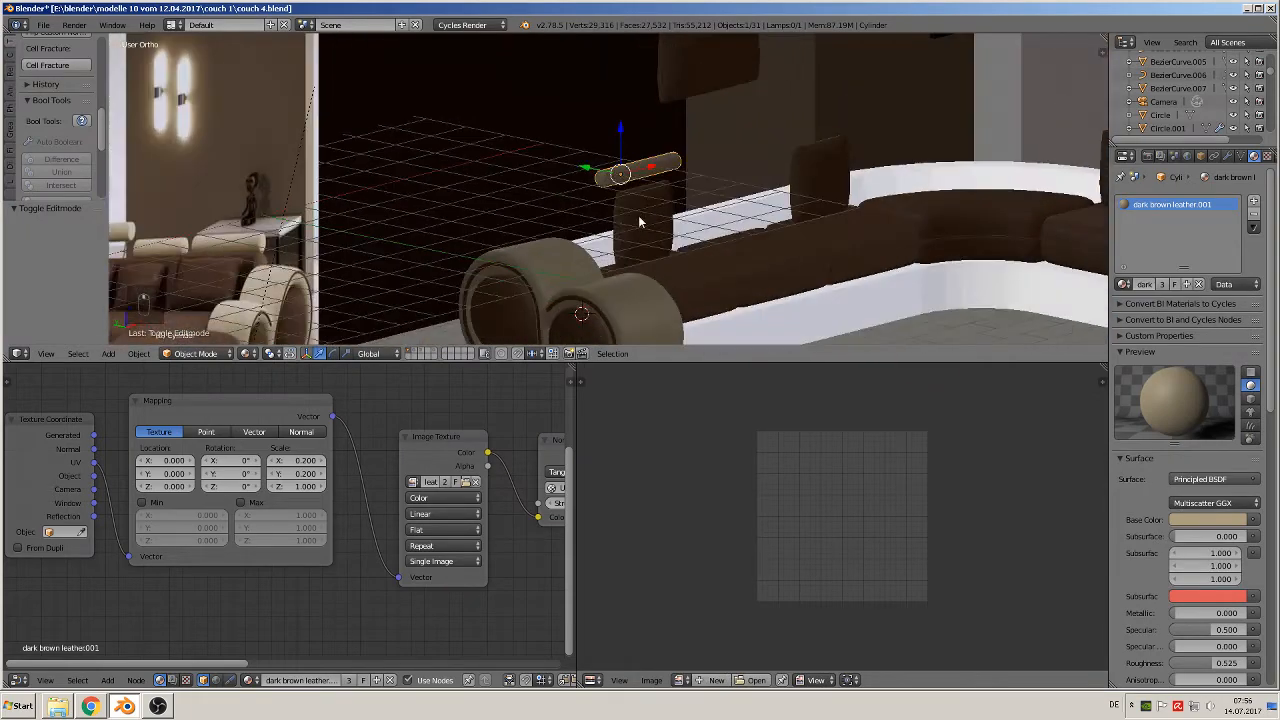
shift+middle_drag(475, 257, 504, 237)
middle_drag(612, 200, 691, 177)
scroll(644, 181, up, 1)
key(g)
key(y)
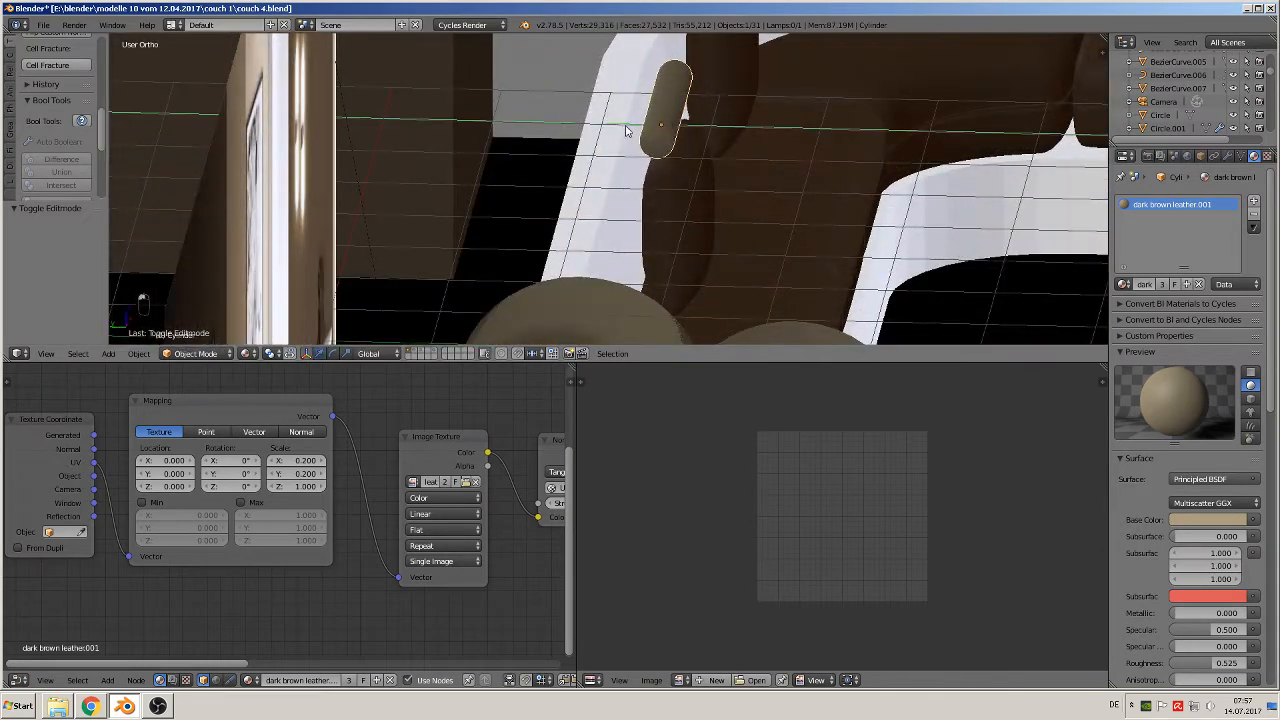
click(545, 128)
key(KP_7)
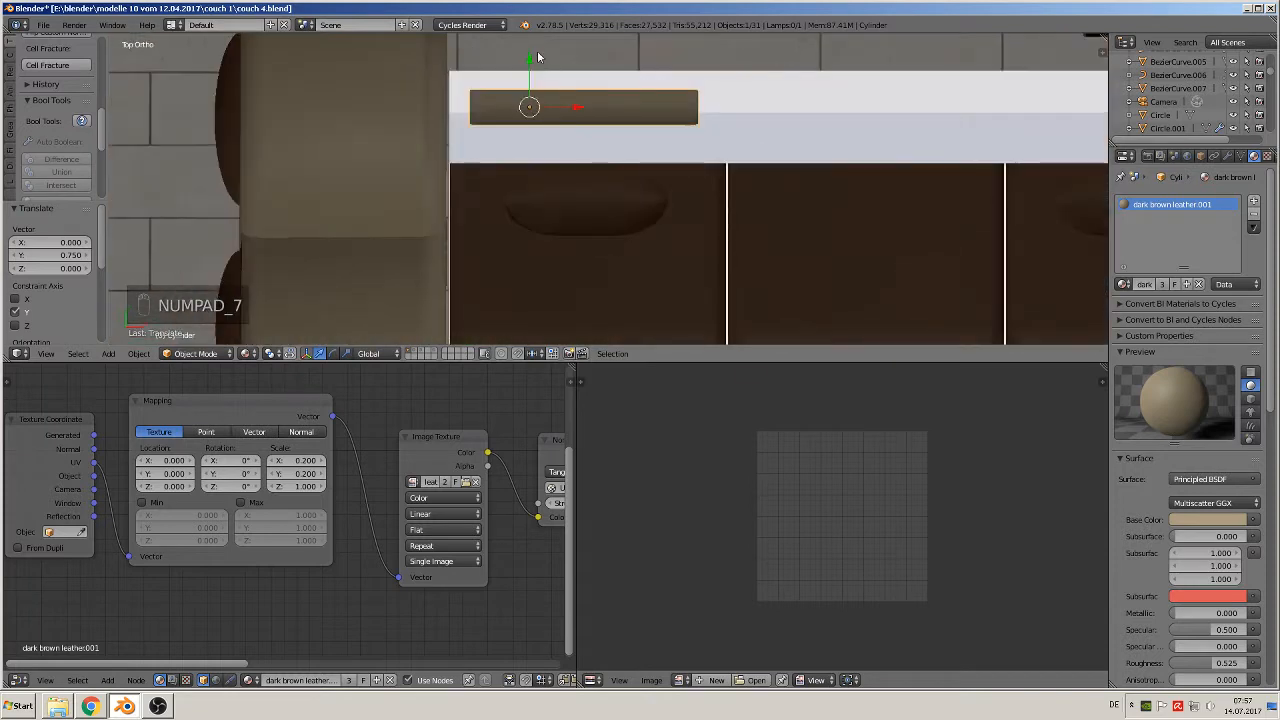
drag(528, 63, 531, 49)
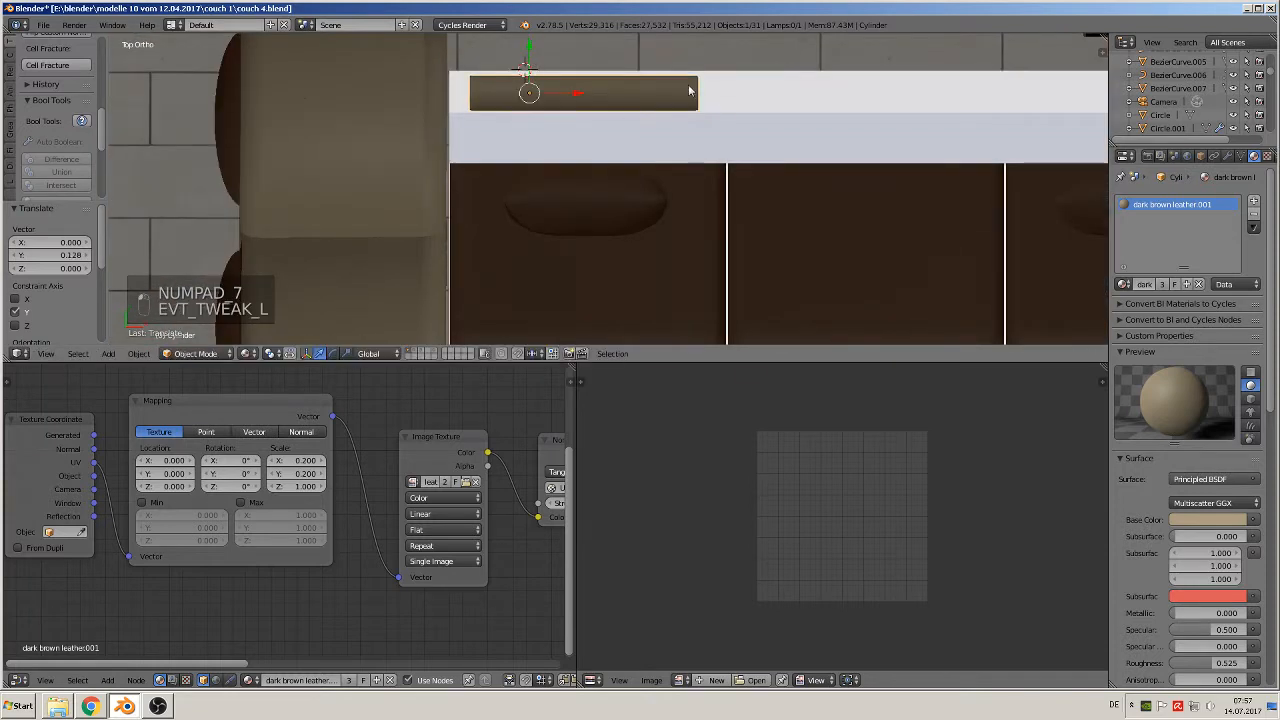
- Raise the spare dark brown cushion floating above the sofa about 1.68 units along Z, clear of the headrest
middle_drag(771, 94, 800, 120)
key(KP_1)
scroll(760, 140, down, 2)
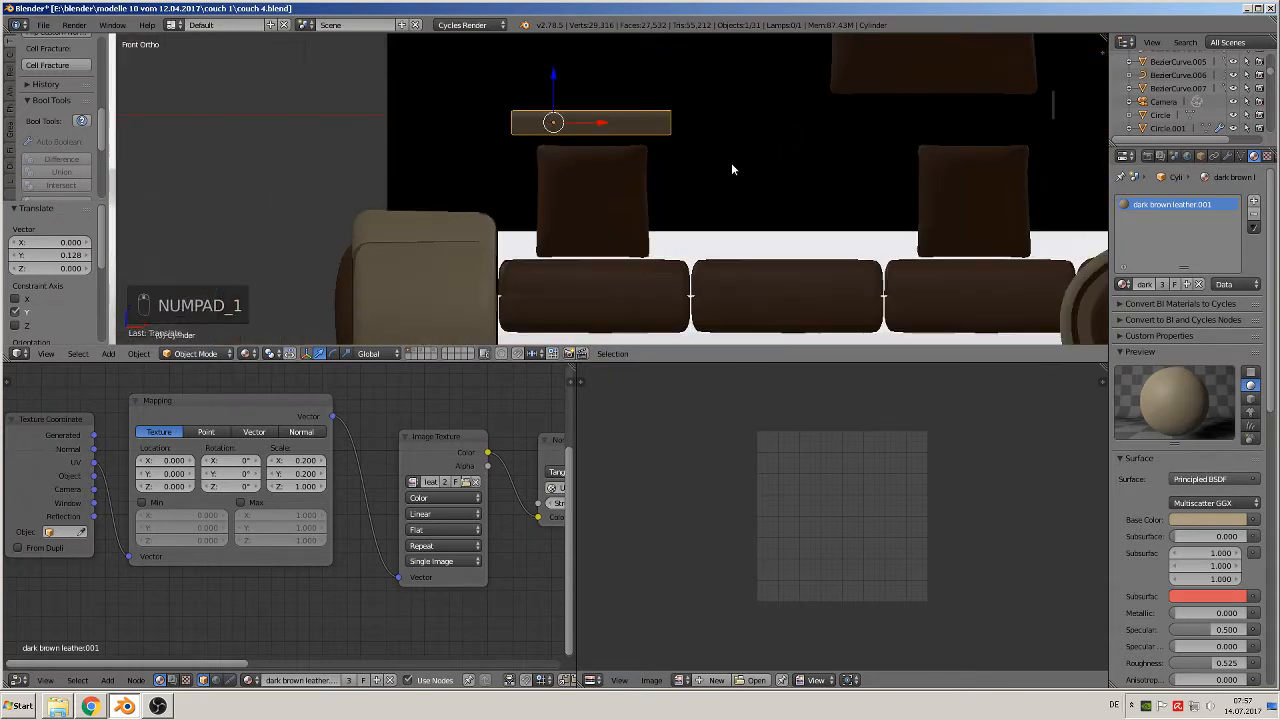
scroll(748, 186, down, 5)
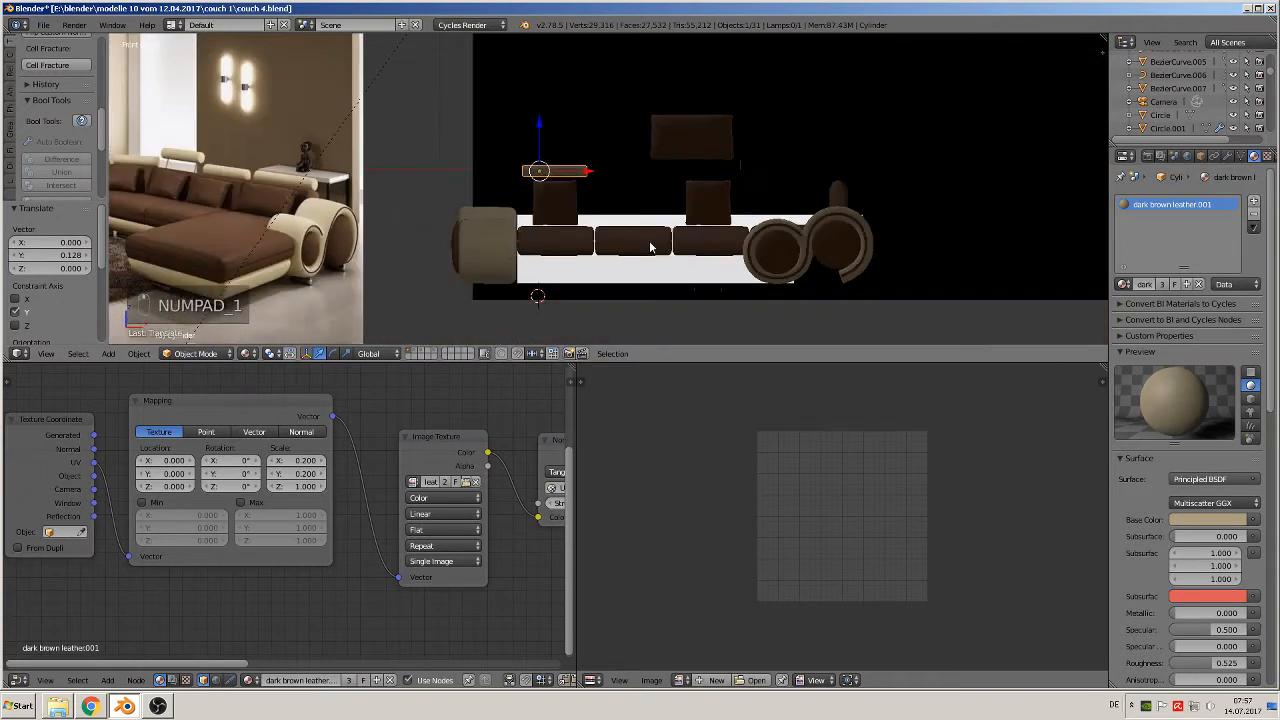
mouse_move(951, 229)
shift+middle_down()
mouse_move(974, 226)
mouse_move(956, 233)
shift+middle_up()
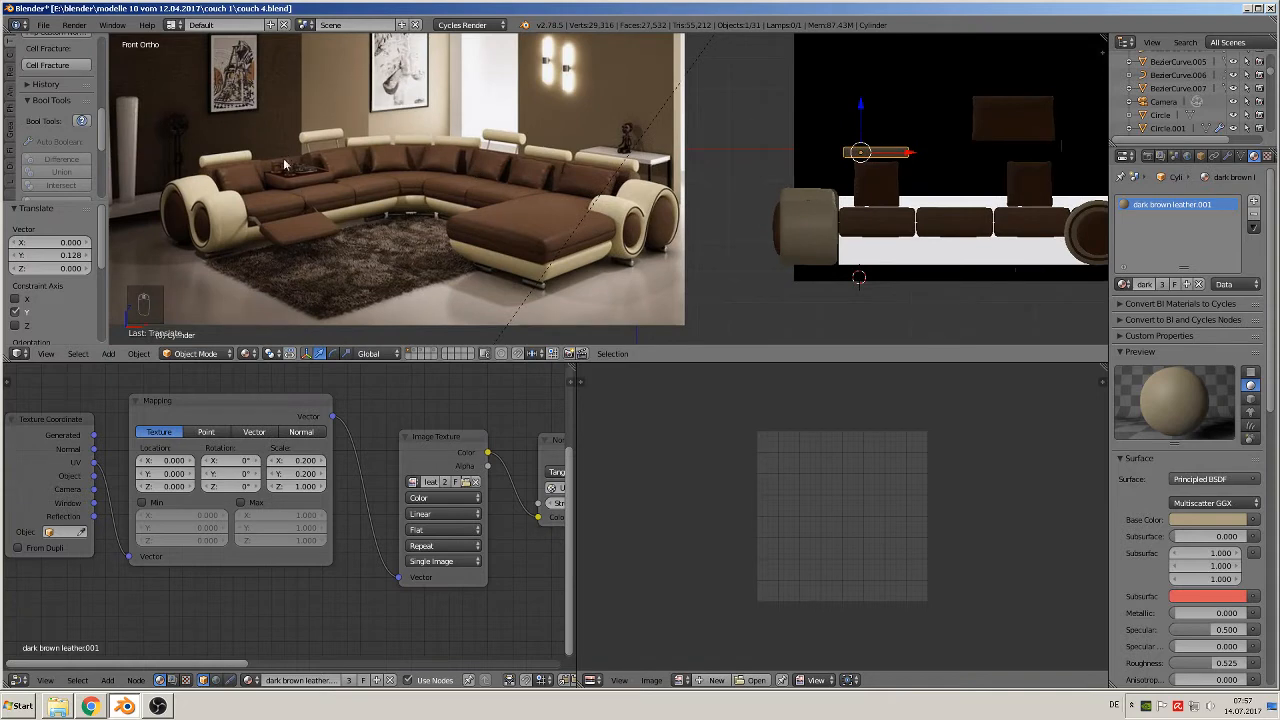
shift+middle_drag(762, 212, 673, 237)
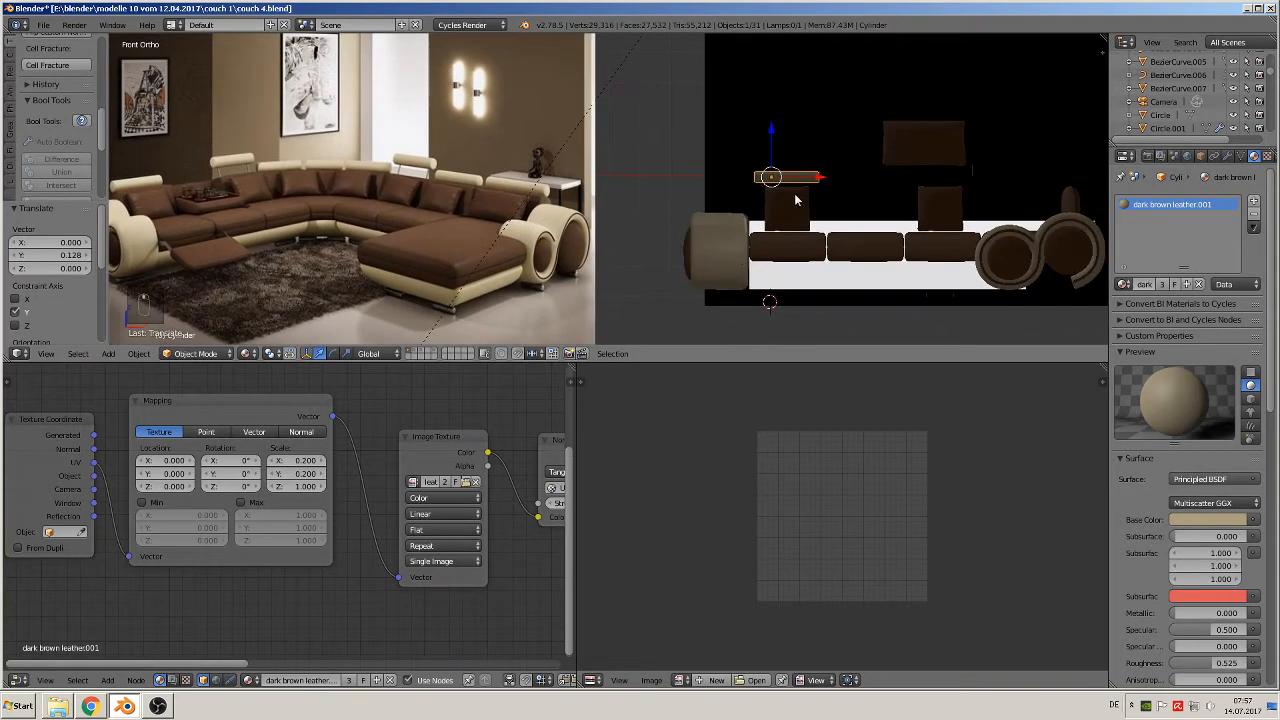
right_click(943, 144)
drag(926, 98, 922, 46)
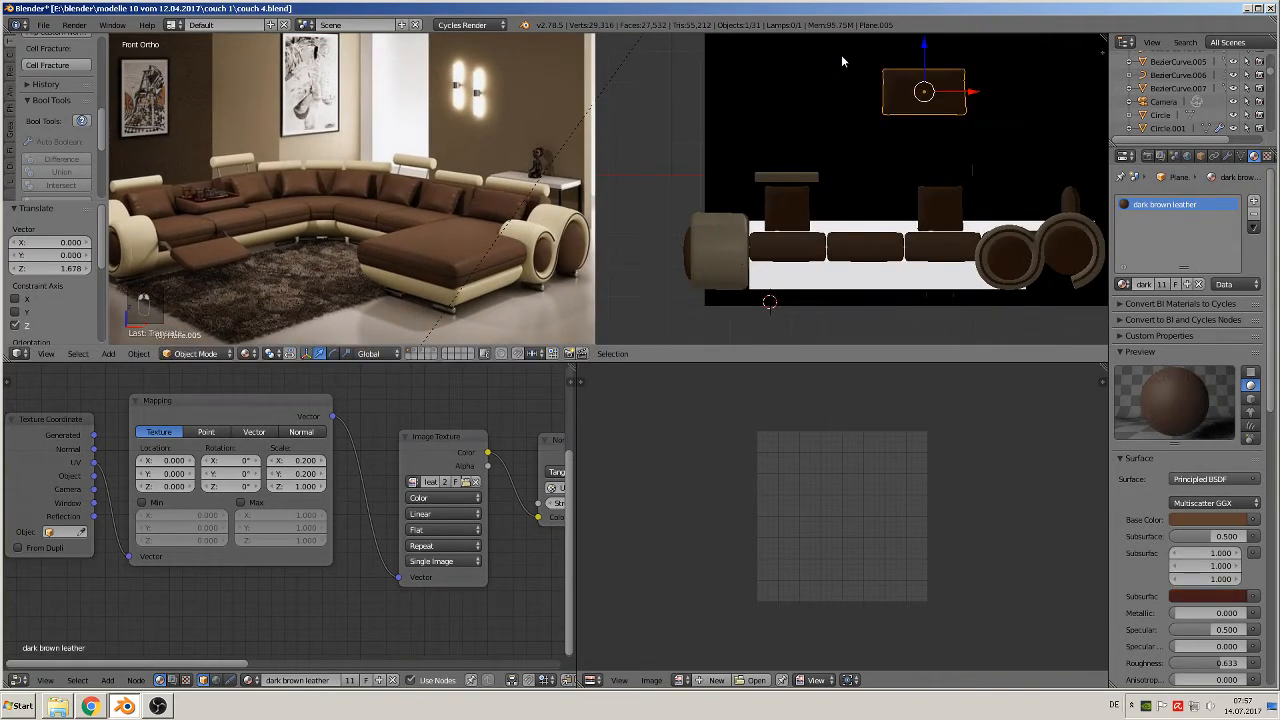
- Make a linked duplicate of the headrest about 5.06 units along X above the second cushion and raise it about 0.35 units
right_click(805, 178)
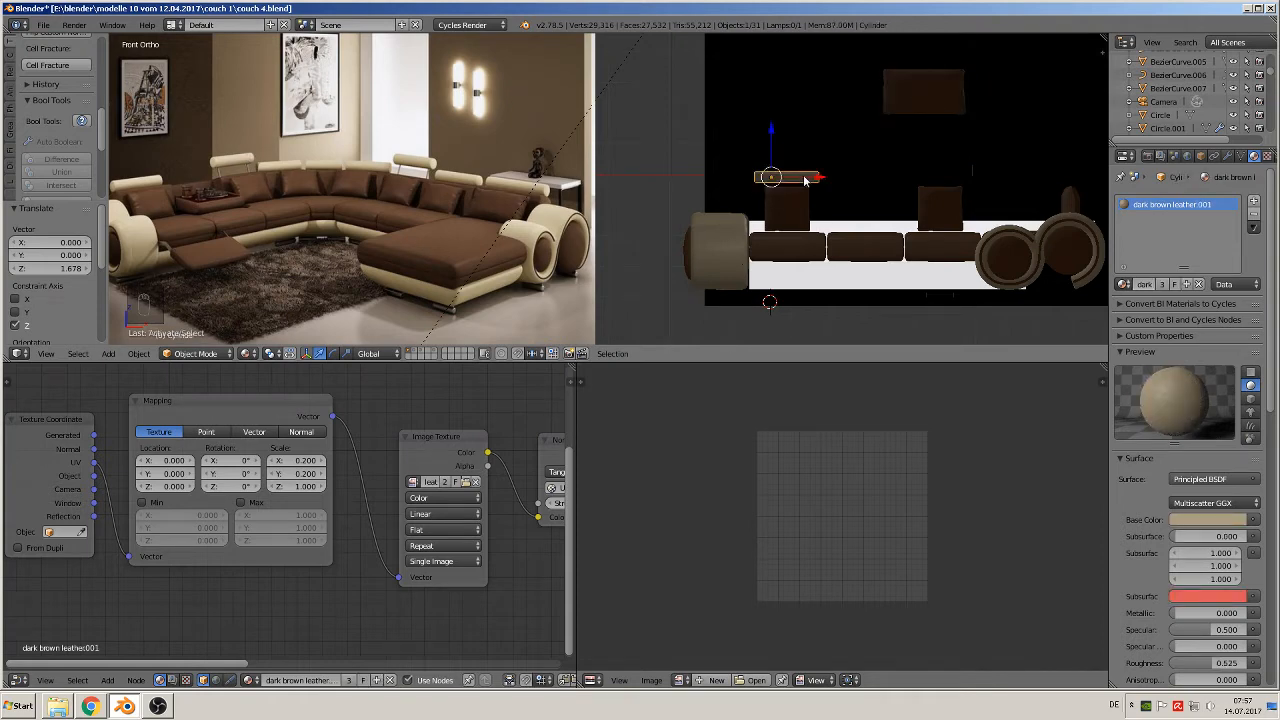
key(alt+d)
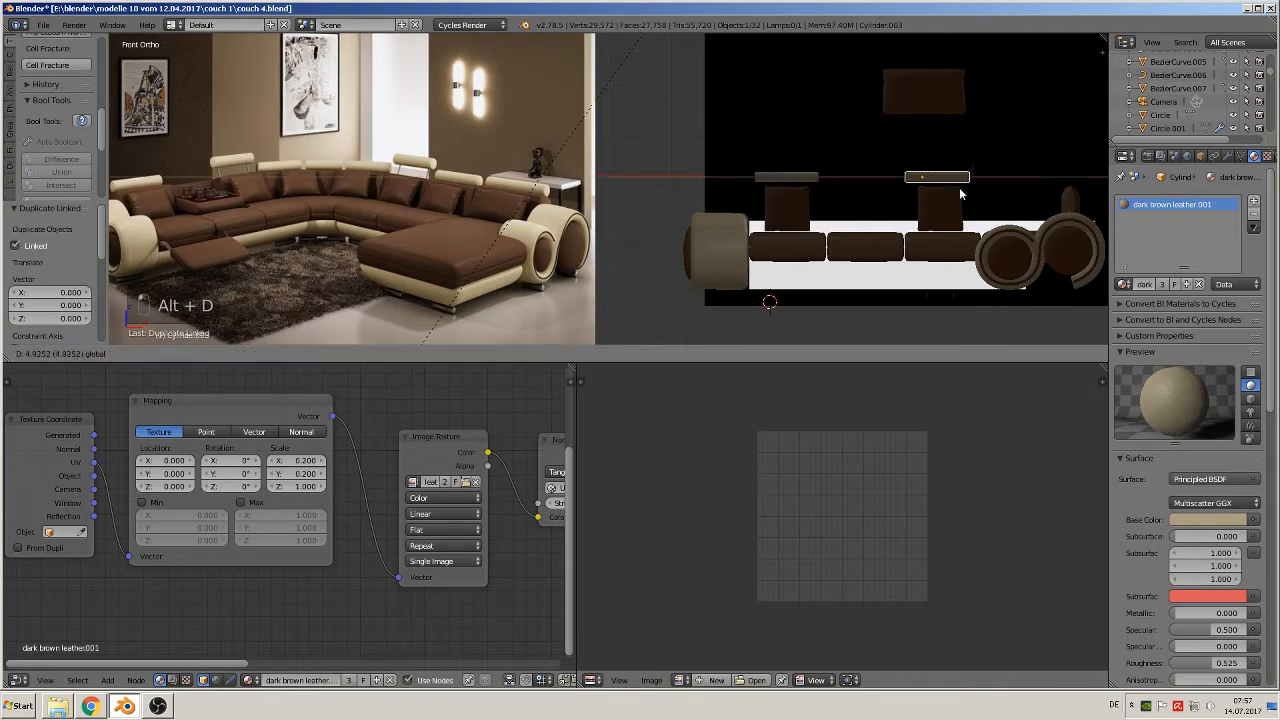
click(966, 193)
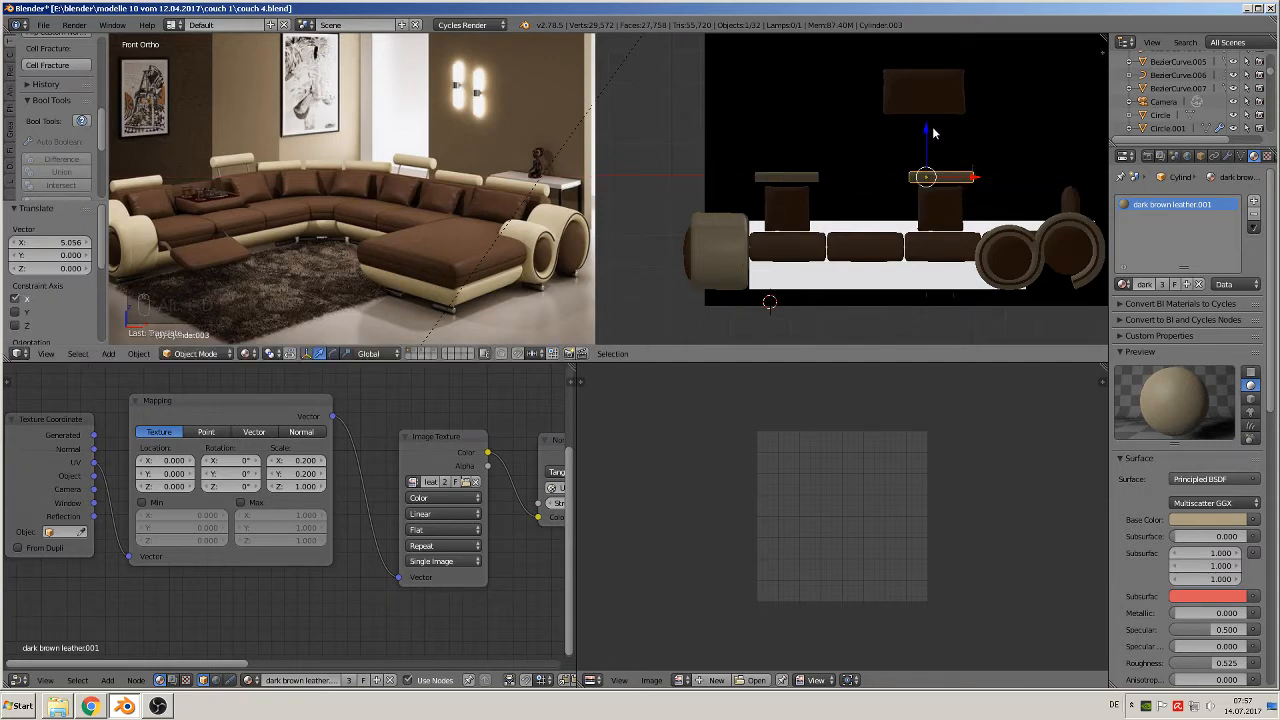
drag(928, 132, 925, 127)
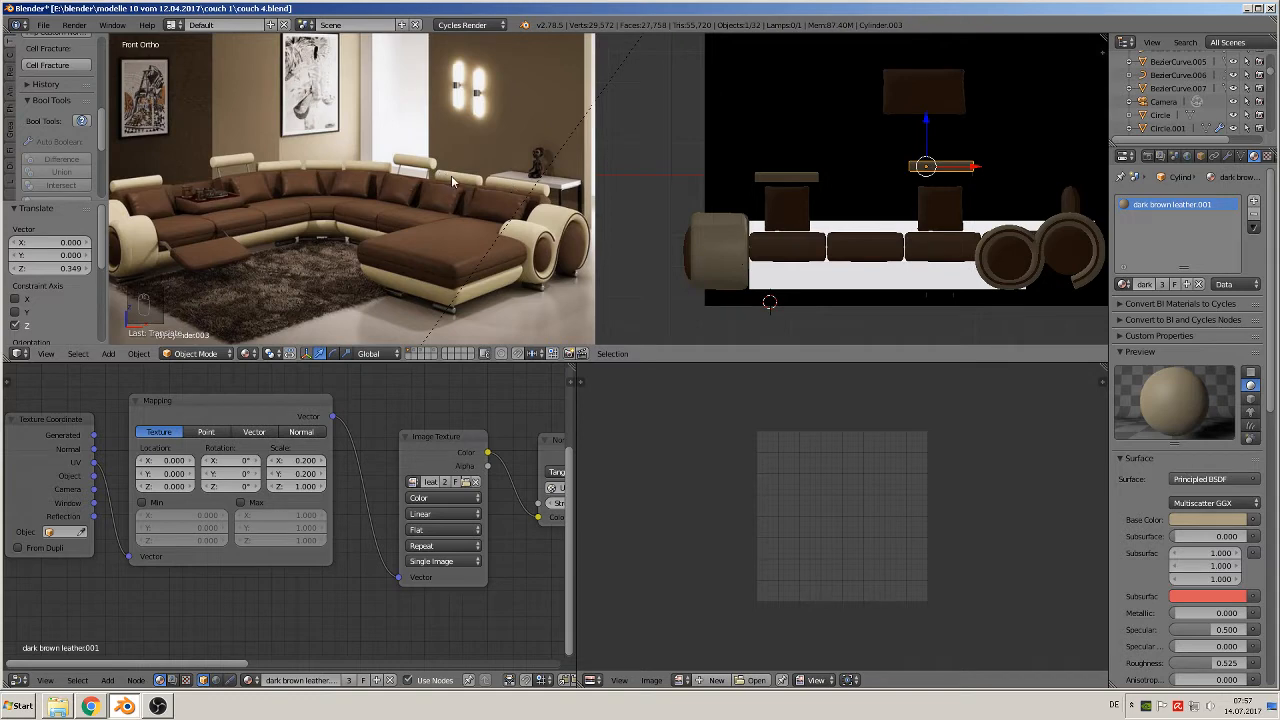
- Make a linked duplicate of the raised headrest and move it about 8.84 units along negative Y
shift+middle_drag(796, 206, 620, 208)
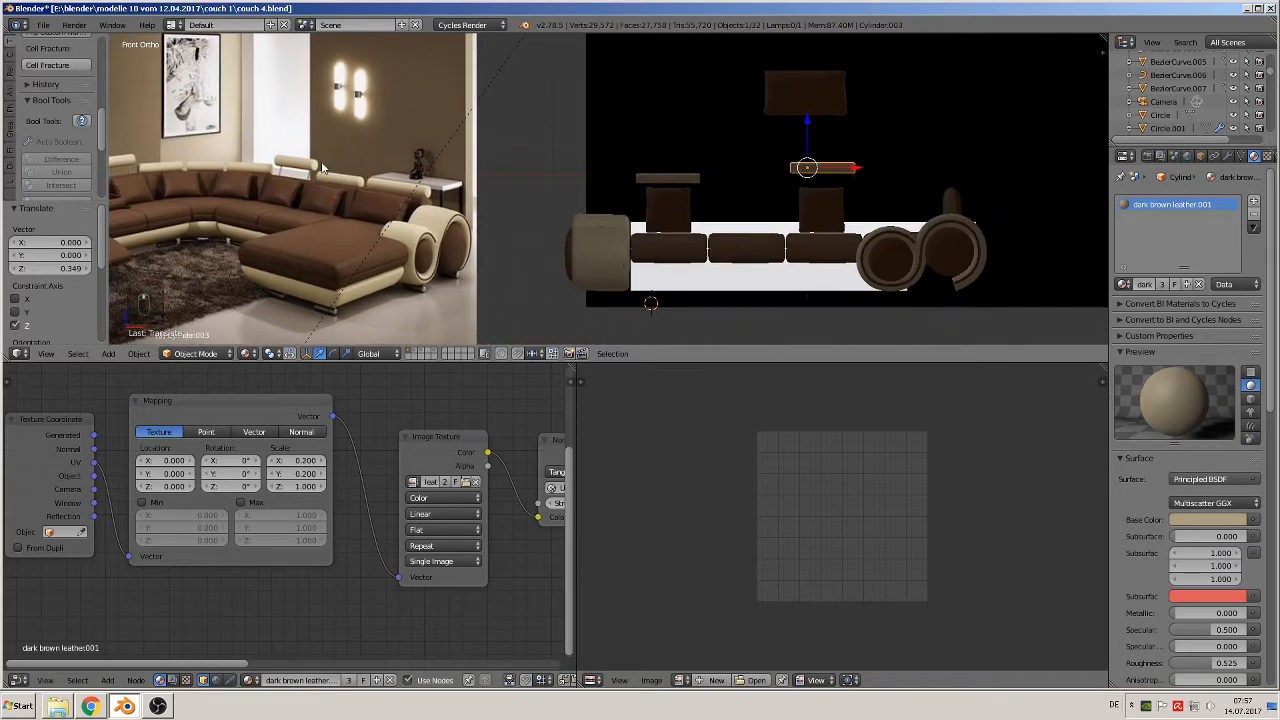
middle_drag(431, 205, 706, 220)
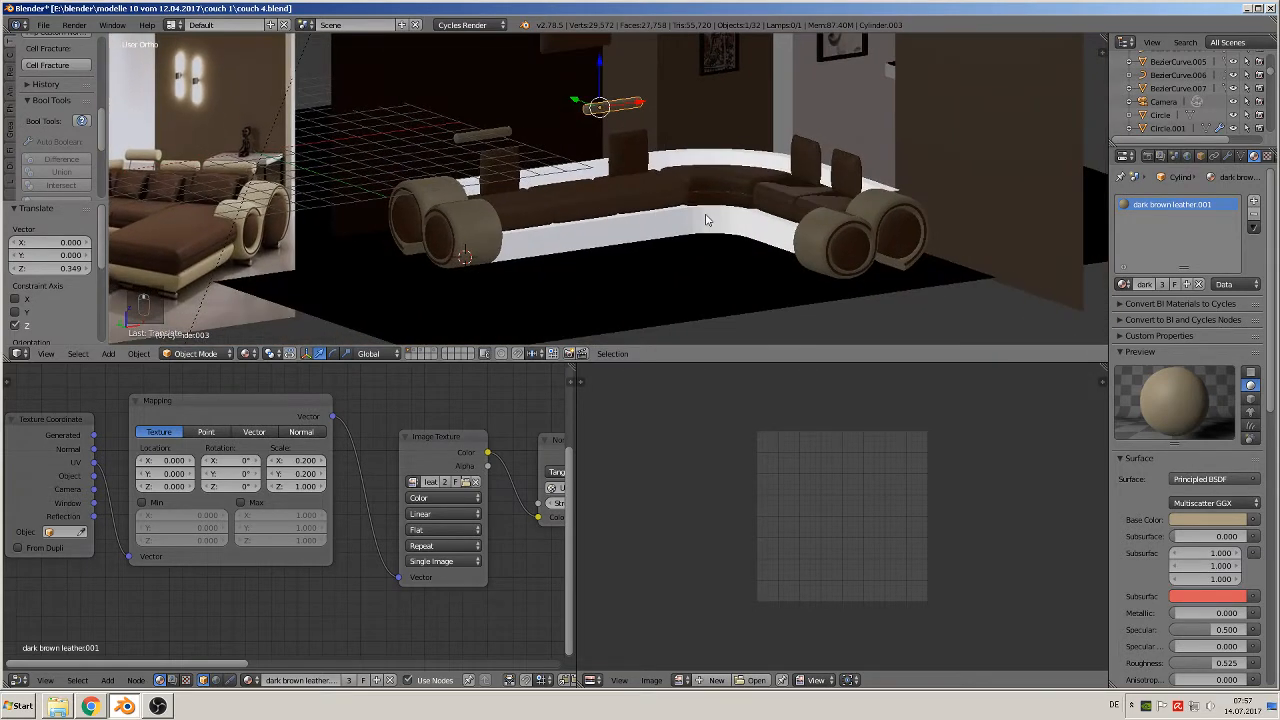
key(alt+d)
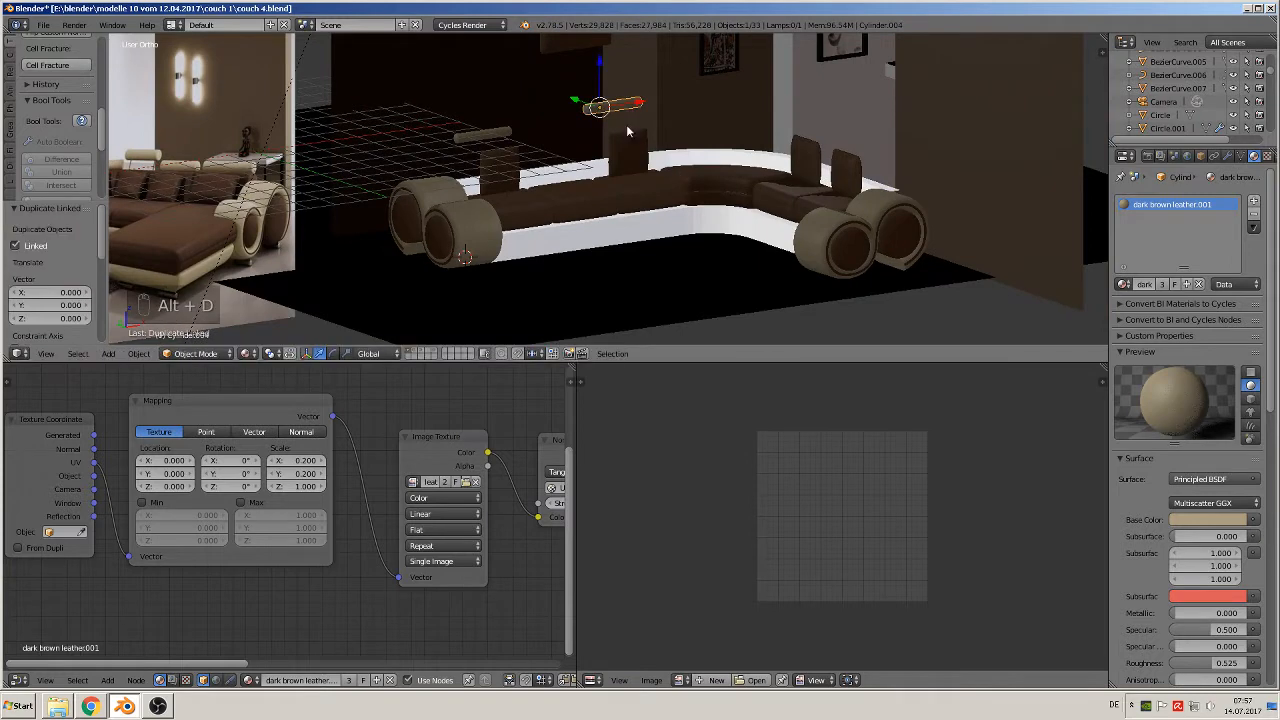
click(712, 180)
- Rotate the new headrest copy 90 degrees about Z and move it about 5.41 units in X and 0.65 in Y onto the side section's backrest
key(KP_7)
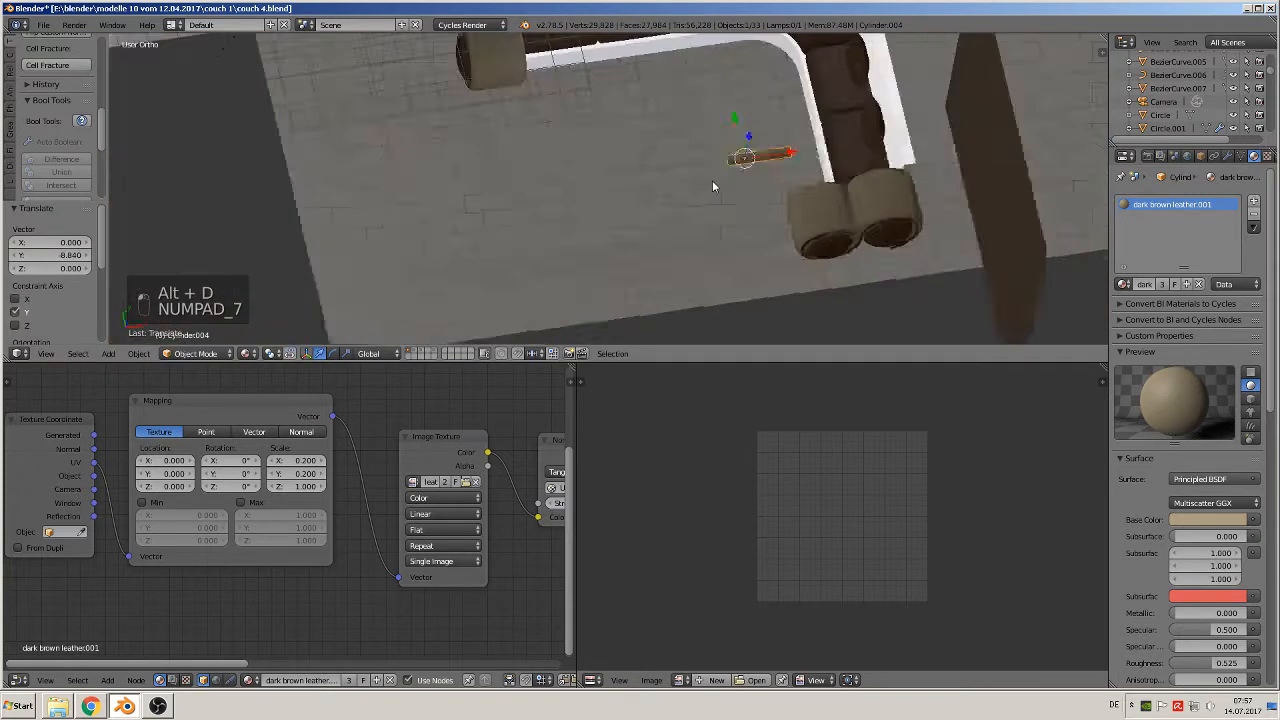
text(r)
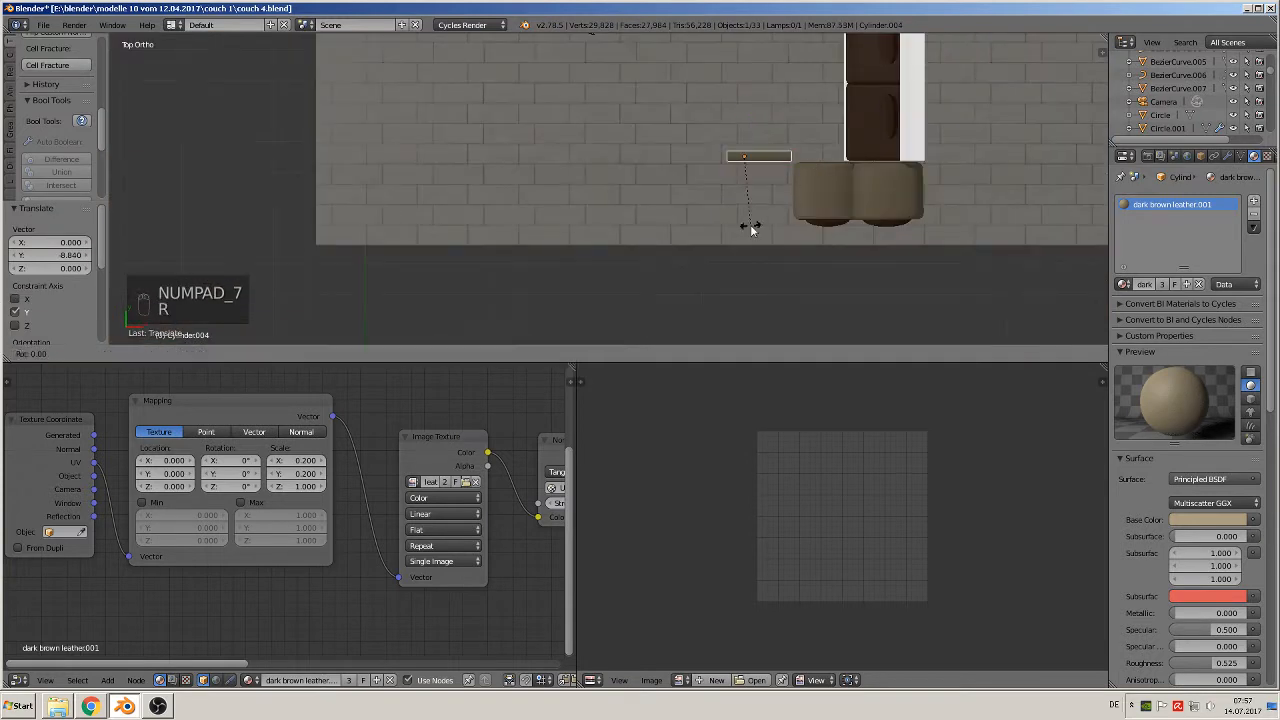
text(90)
click(752, 229)
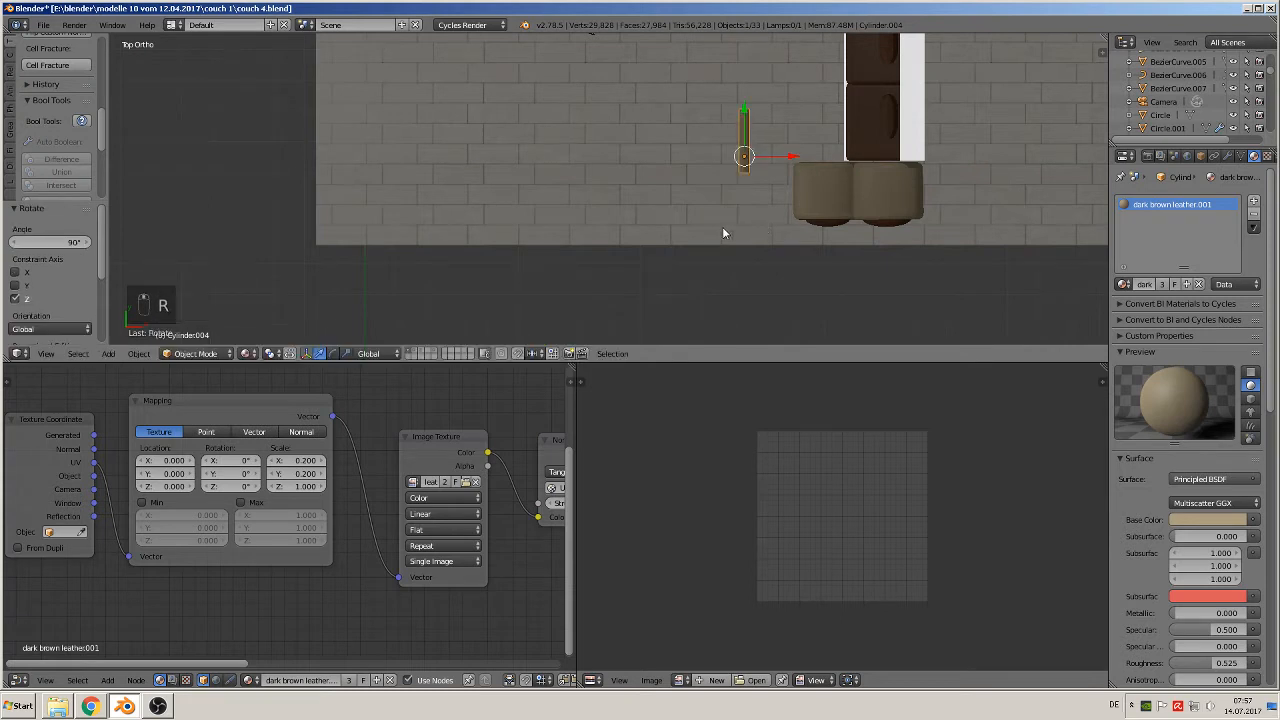
shift+middle_drag(795, 176, 557, 251)
key(g)
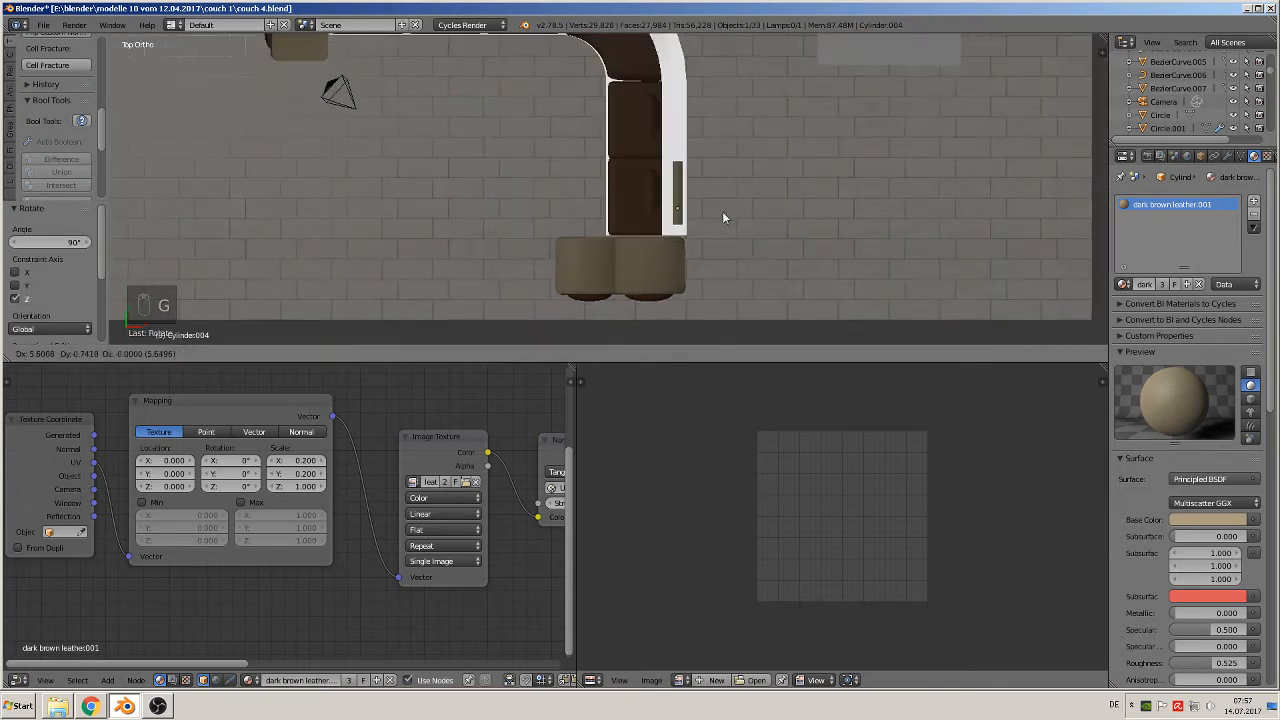
click(716, 220)
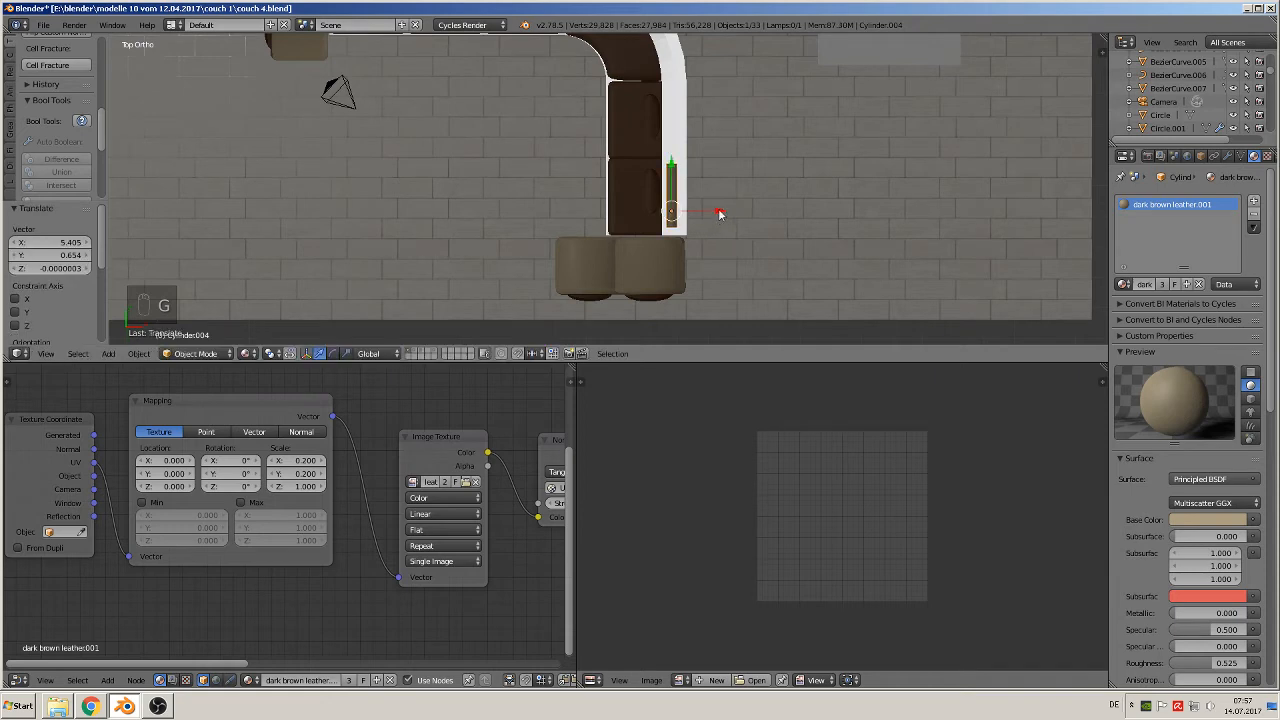
- Make a linked duplicate of the side section's headrest and place it about 2.55 units along Y
shift+middle_drag(720, 214, 709, 234)
key(alt+d)
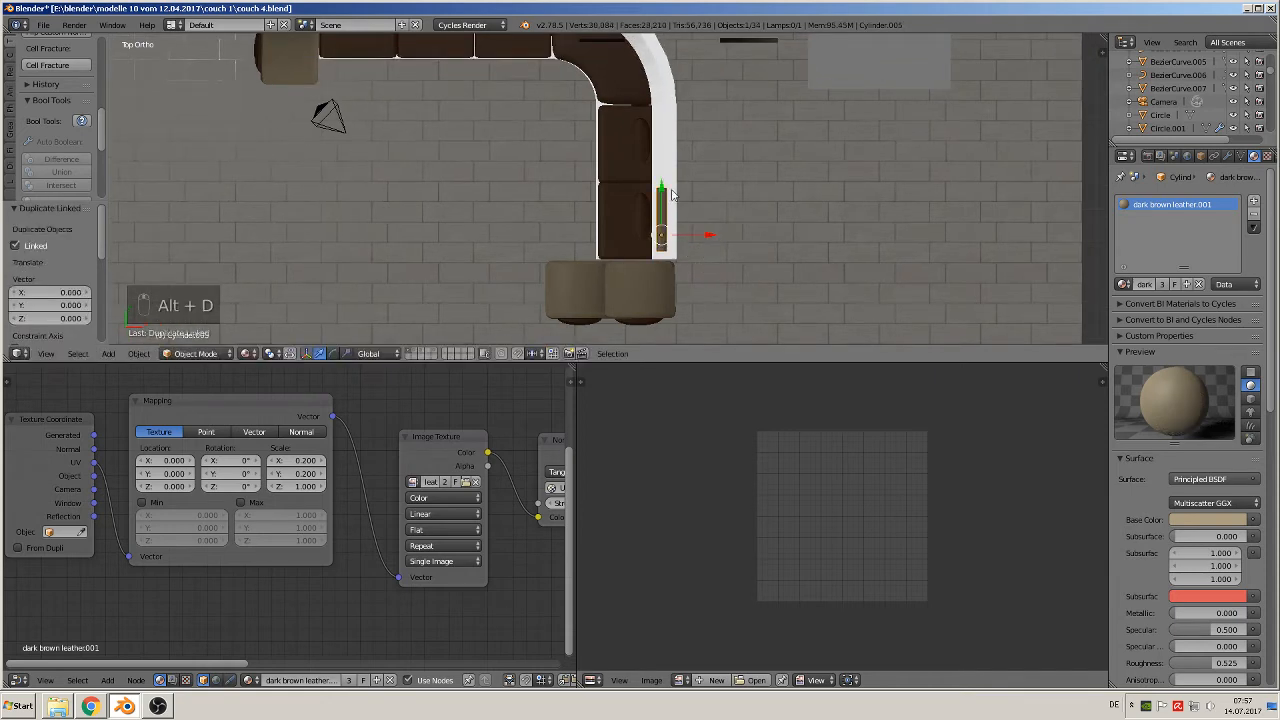
key(y)
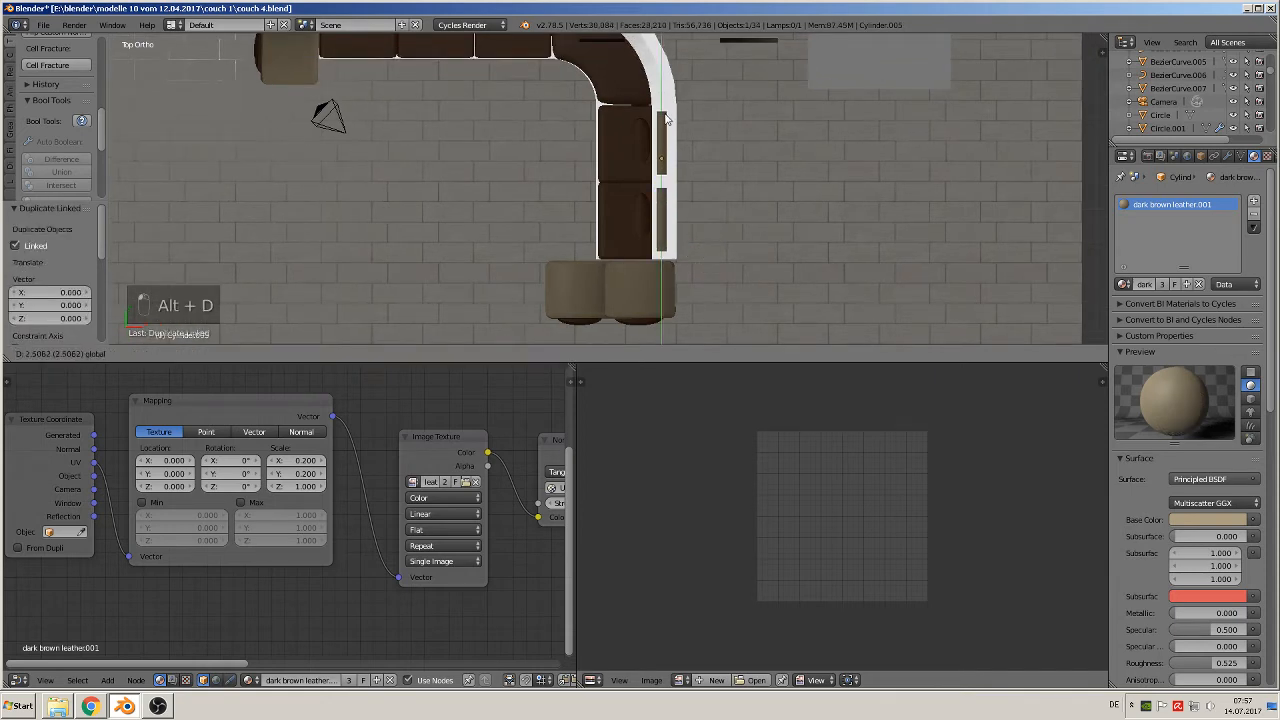
click(667, 117)
- Lower the side section's headrest nearest the armrest about 0.41 units along Z
middle_drag(708, 157, 783, 136)
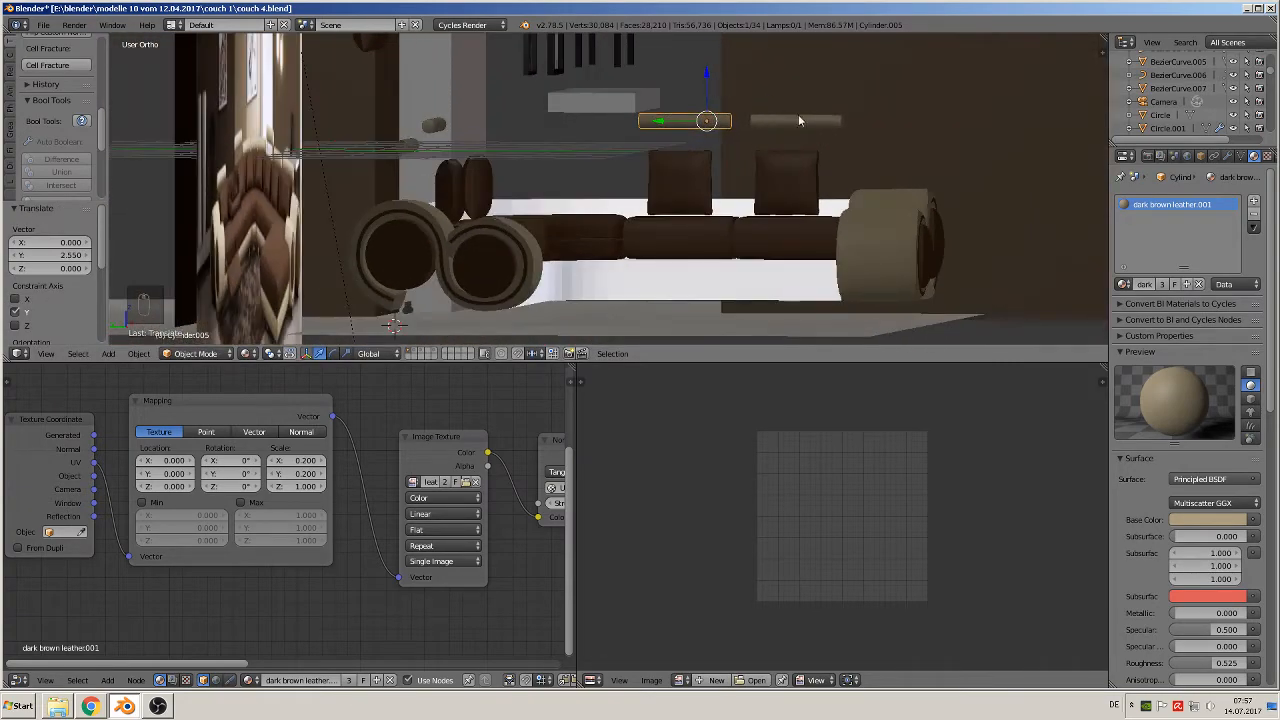
right_click(799, 120)
drag(822, 90, 822, 99)
middle_drag(822, 99, 645, 188)
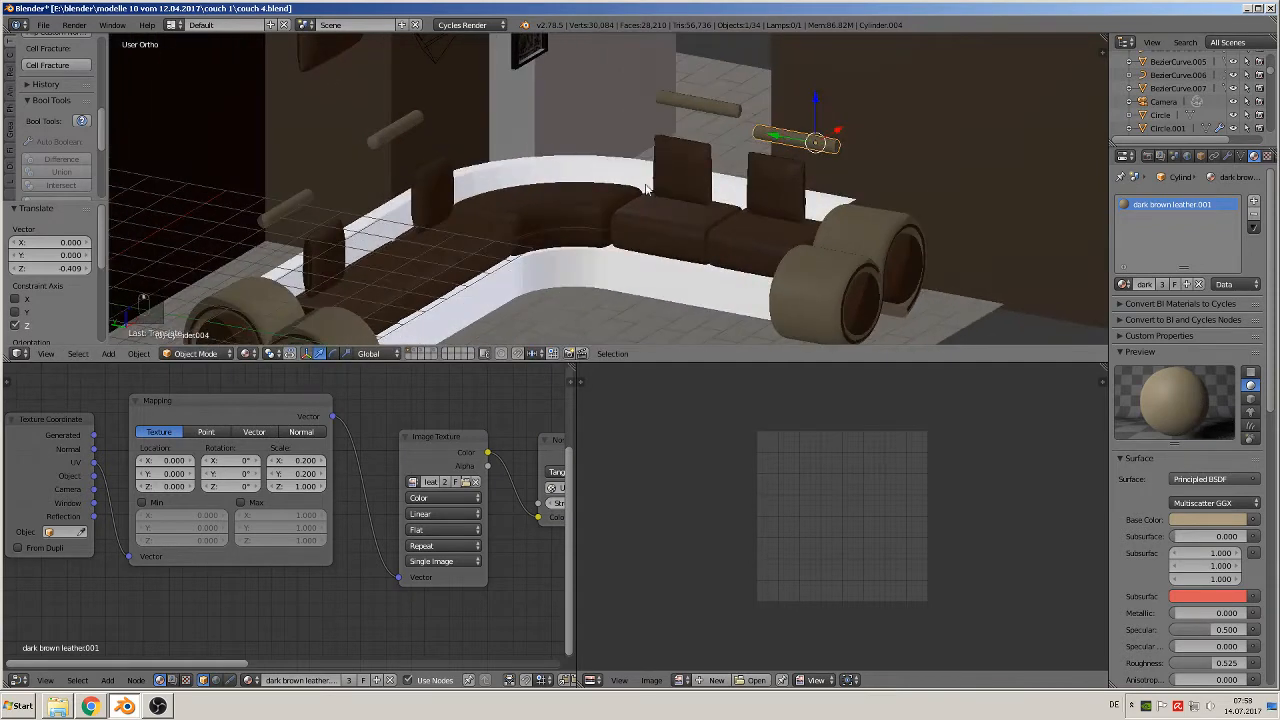
- Raise the loop of faces along the top of the white sofa frame's backrest along Z and shade the frame smooth
right_click(565, 170)
middle_drag(565, 170, 686, 70)
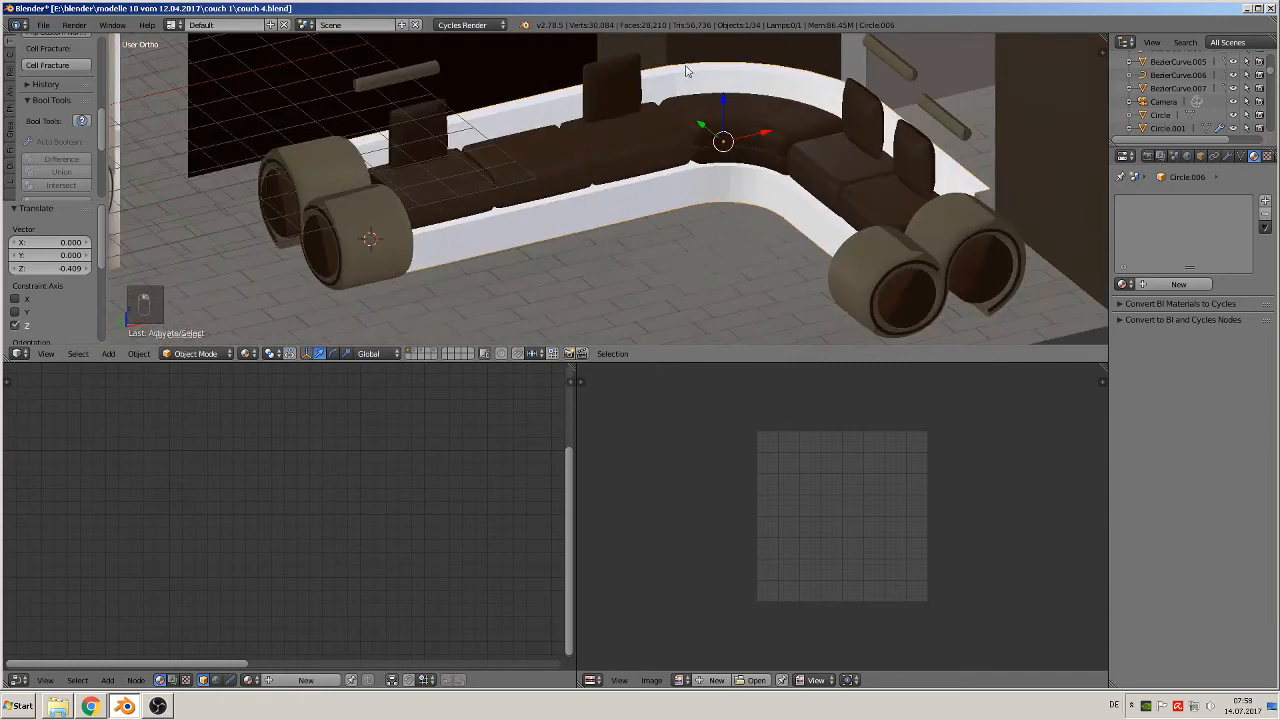
key(Tab)
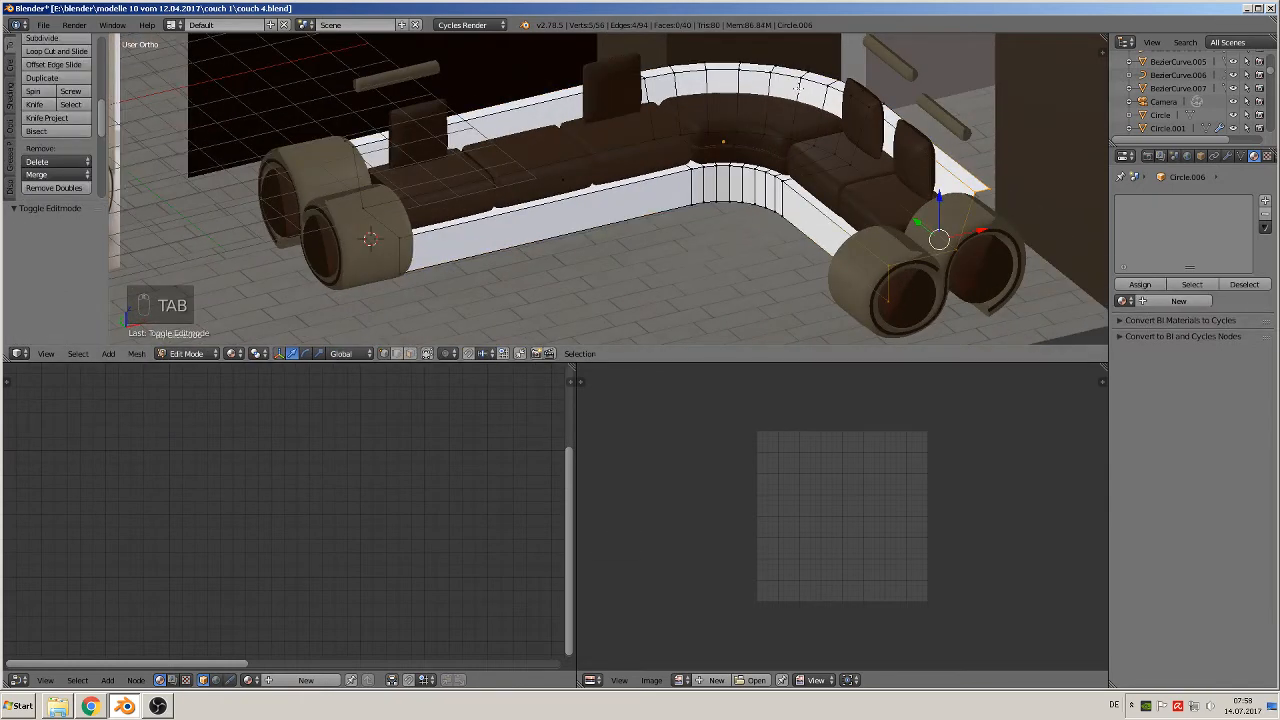
click(410, 354)
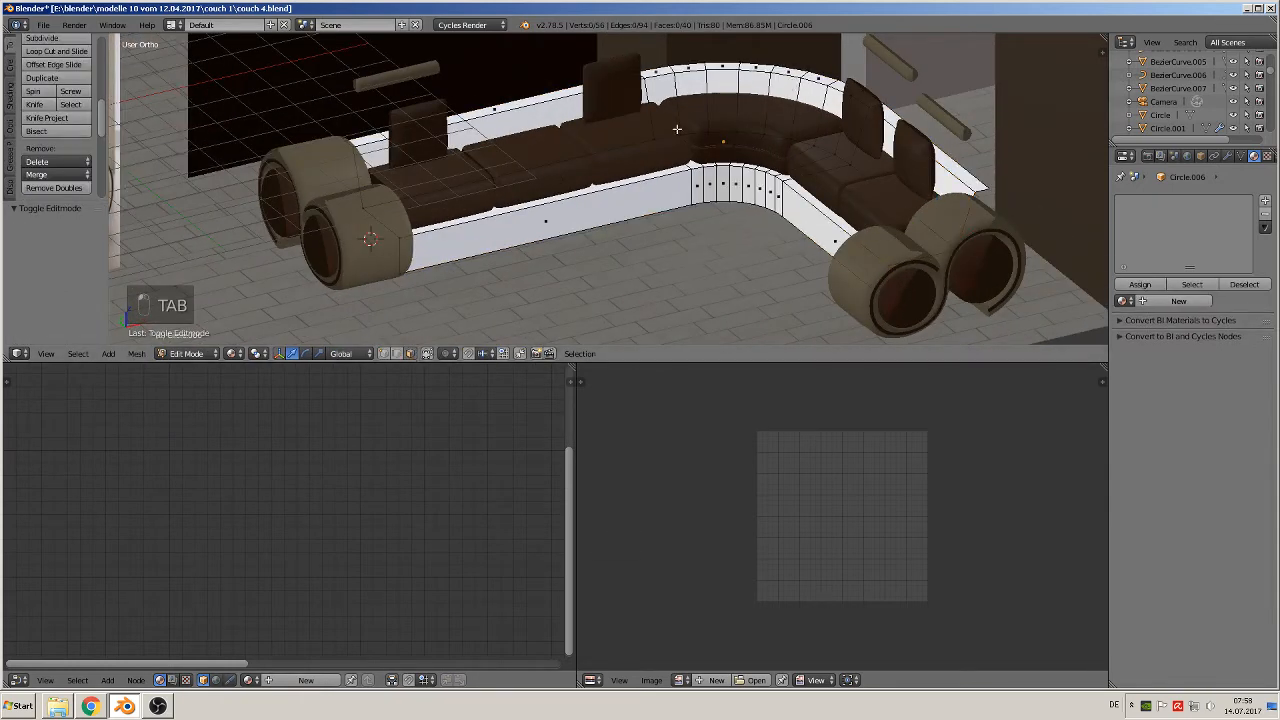
alt+right_click(710, 63)
alt+right_click(705, 66)
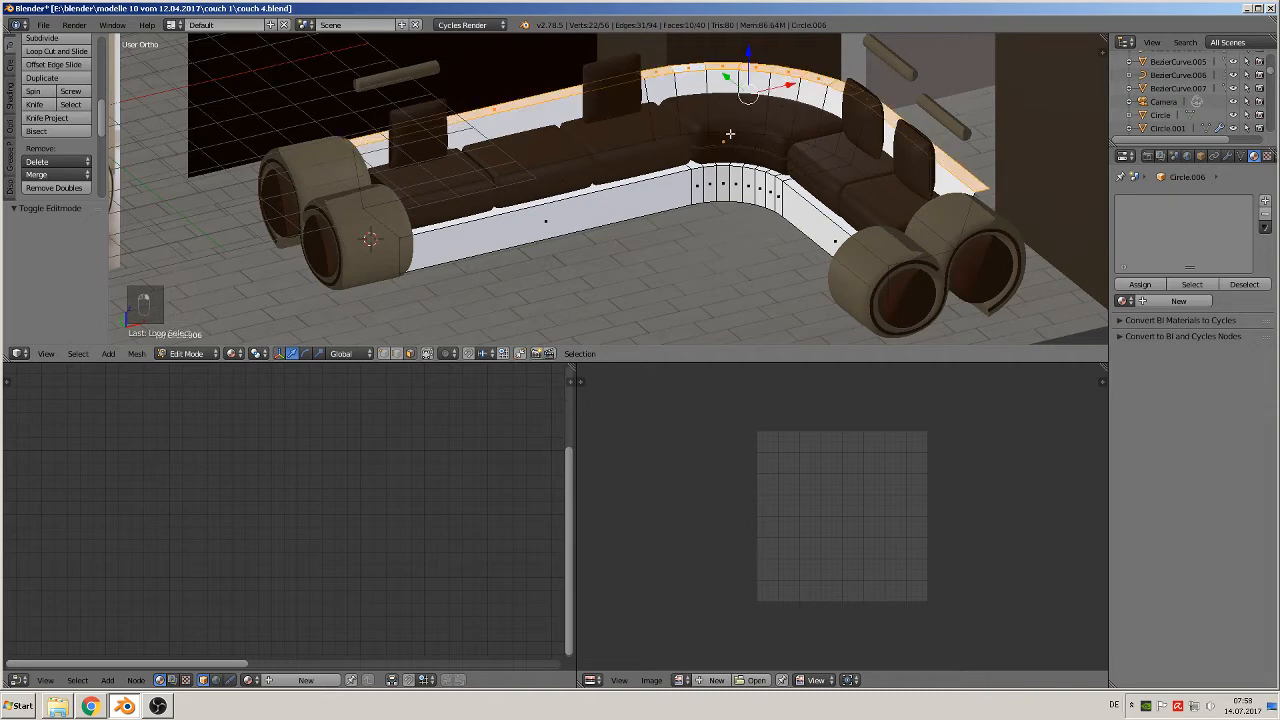
scroll(730, 133, down, 2)
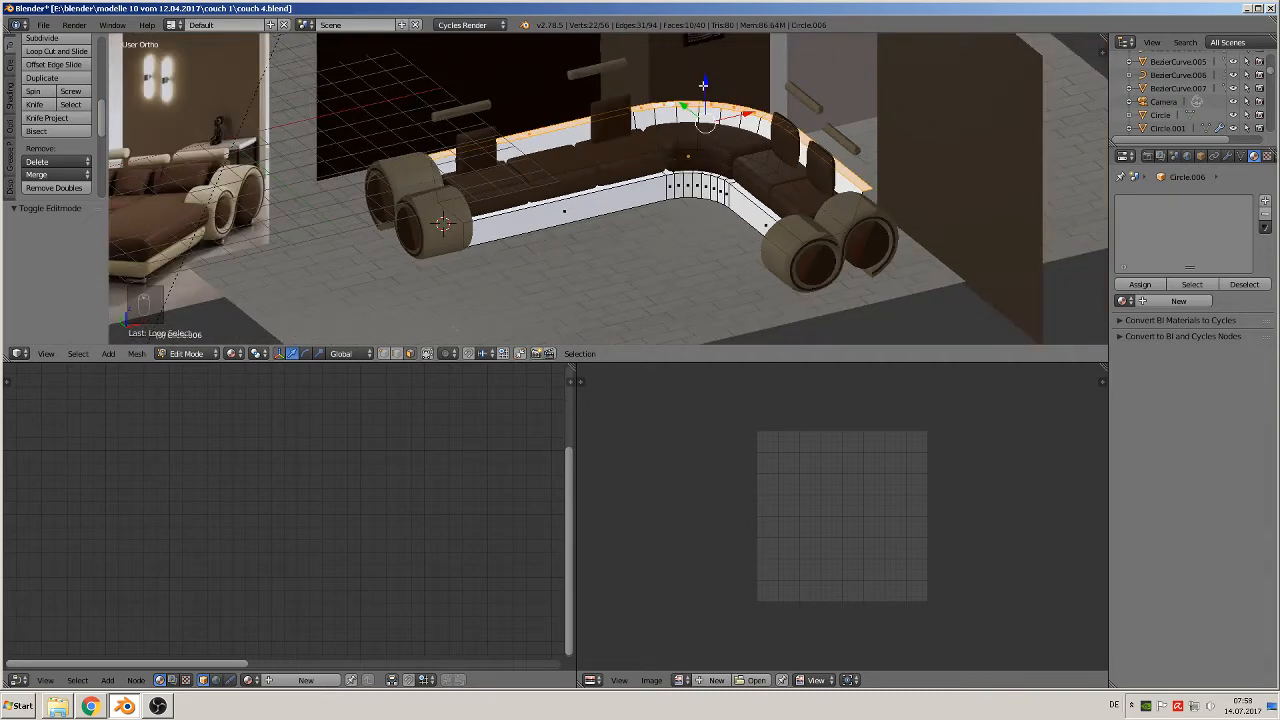
drag(703, 86, 708, 65)
middle_drag(698, 94, 672, 65)
drag(705, 56, 704, 51)
middle_drag(704, 62, 763, 268)
key(a)
key(Tab)
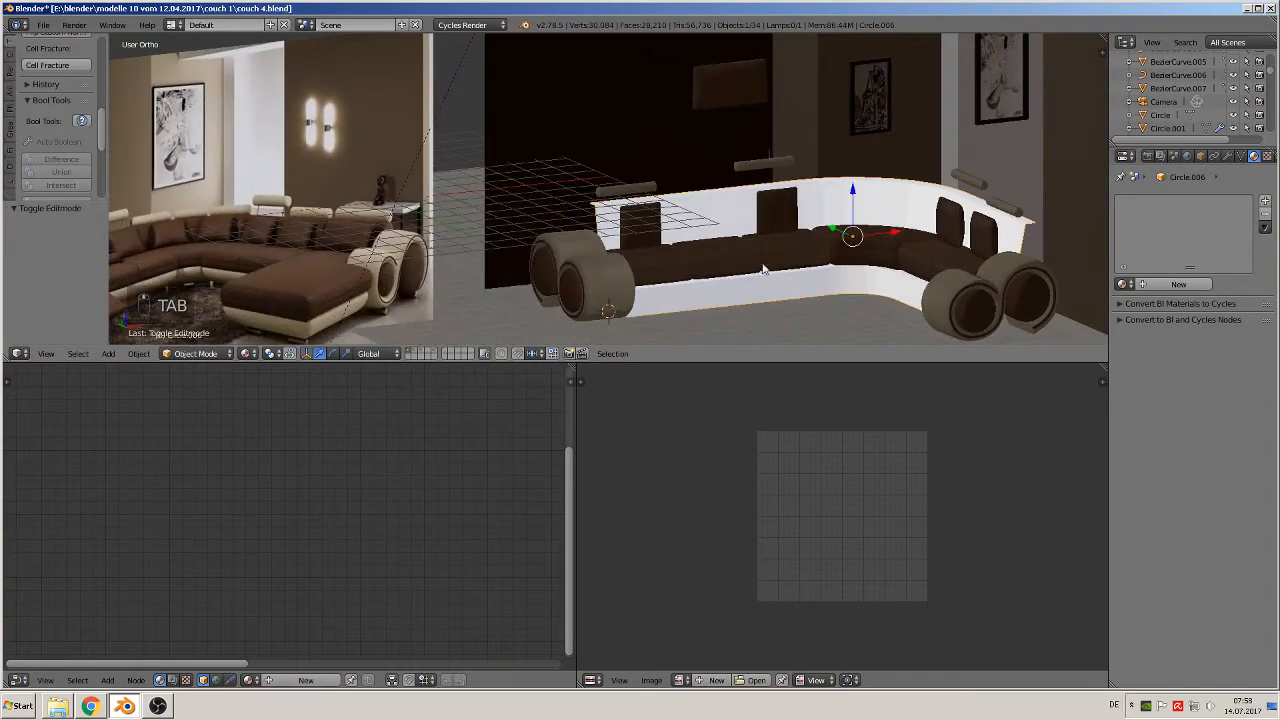
scroll(65, 118, up, 5)
click(38, 128)
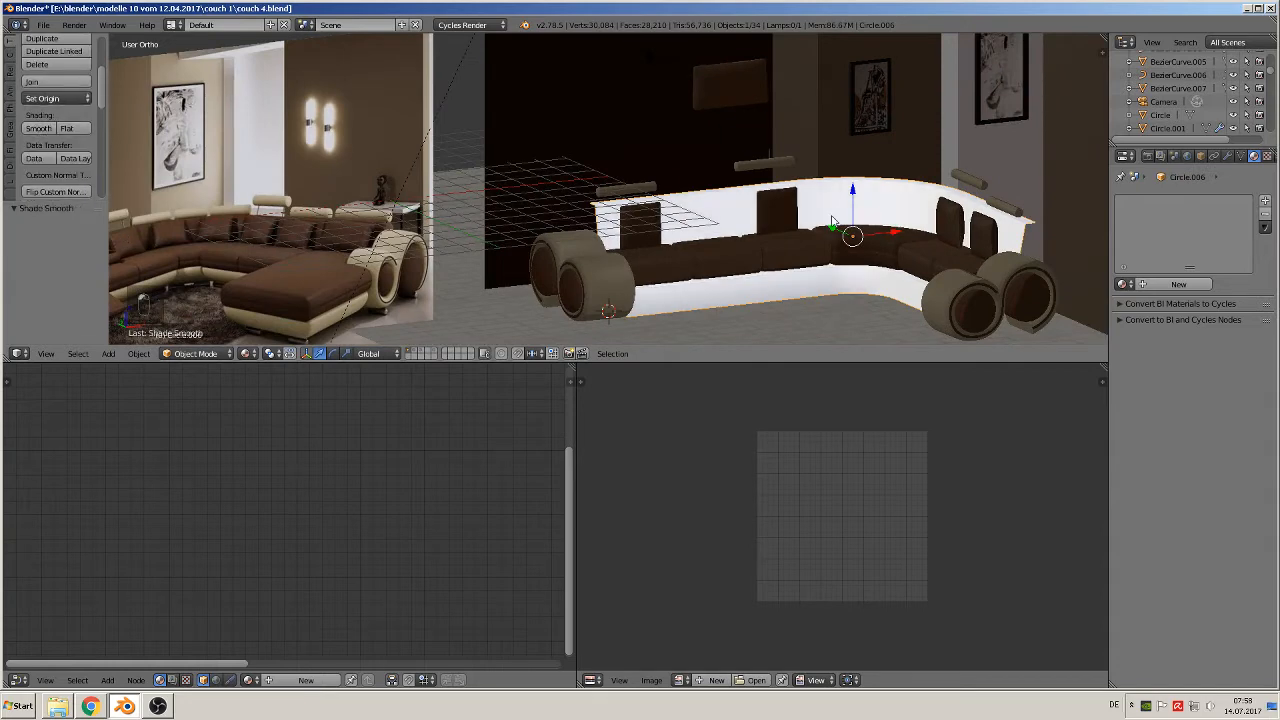
- Move the chrome headrest post about 6.77 units along negative X and 0.54 along negative Z, beneath the headrest nearest the long section's armrest
middle_drag(700, 240, 608, 232)
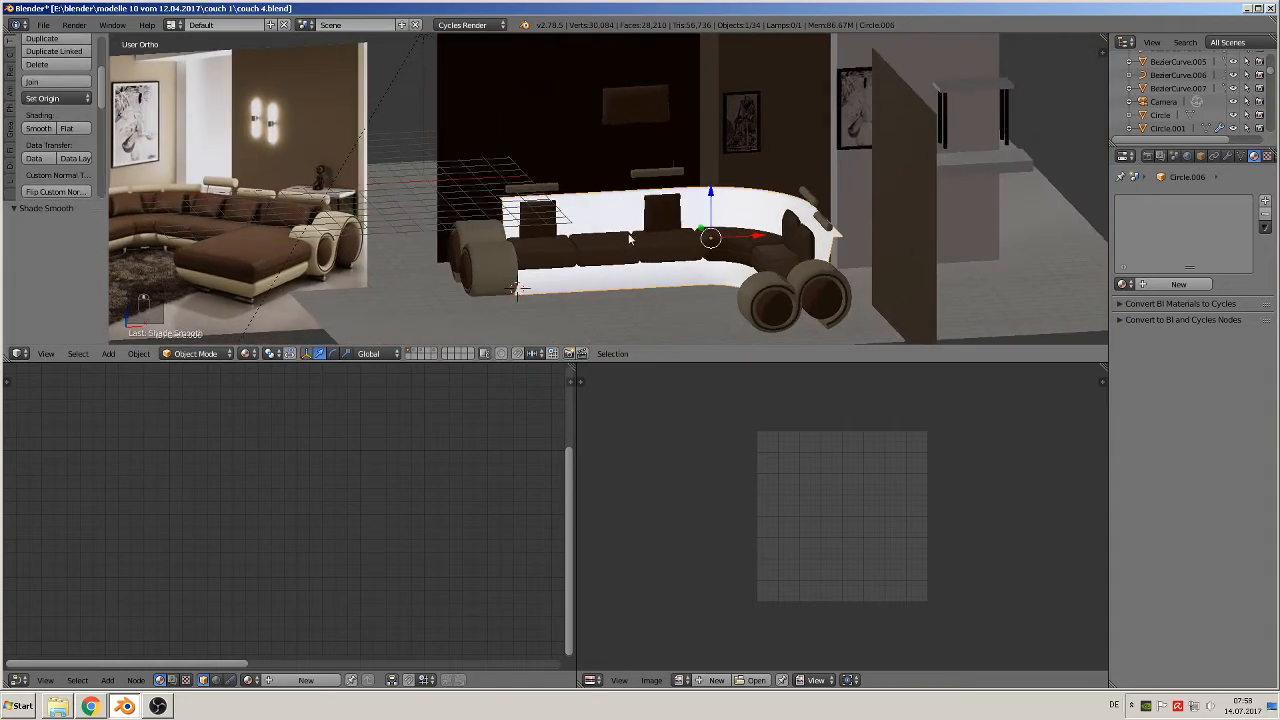
scroll(645, 233, up, 2)
right_click(703, 152)
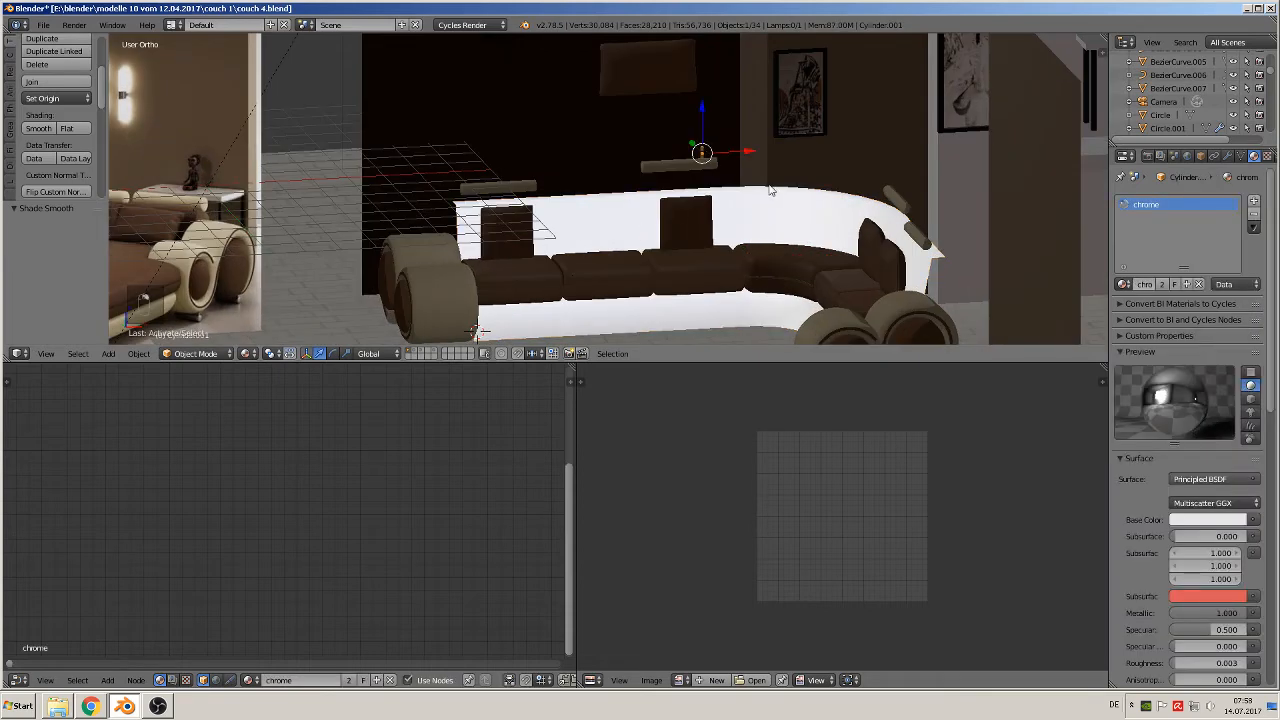
key(KP_Decimal)
middle_drag(766, 189, 851, 194)
key(KP_1)
scroll(672, 231, down, 5)
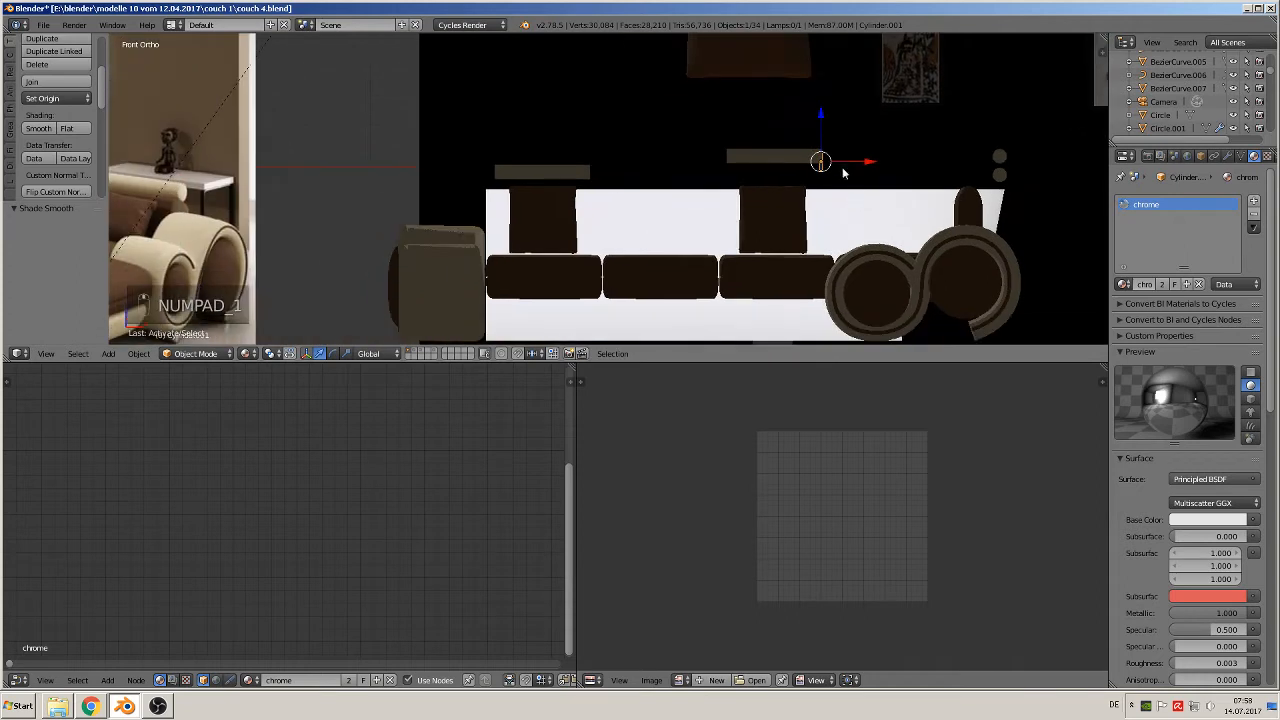
key(g)
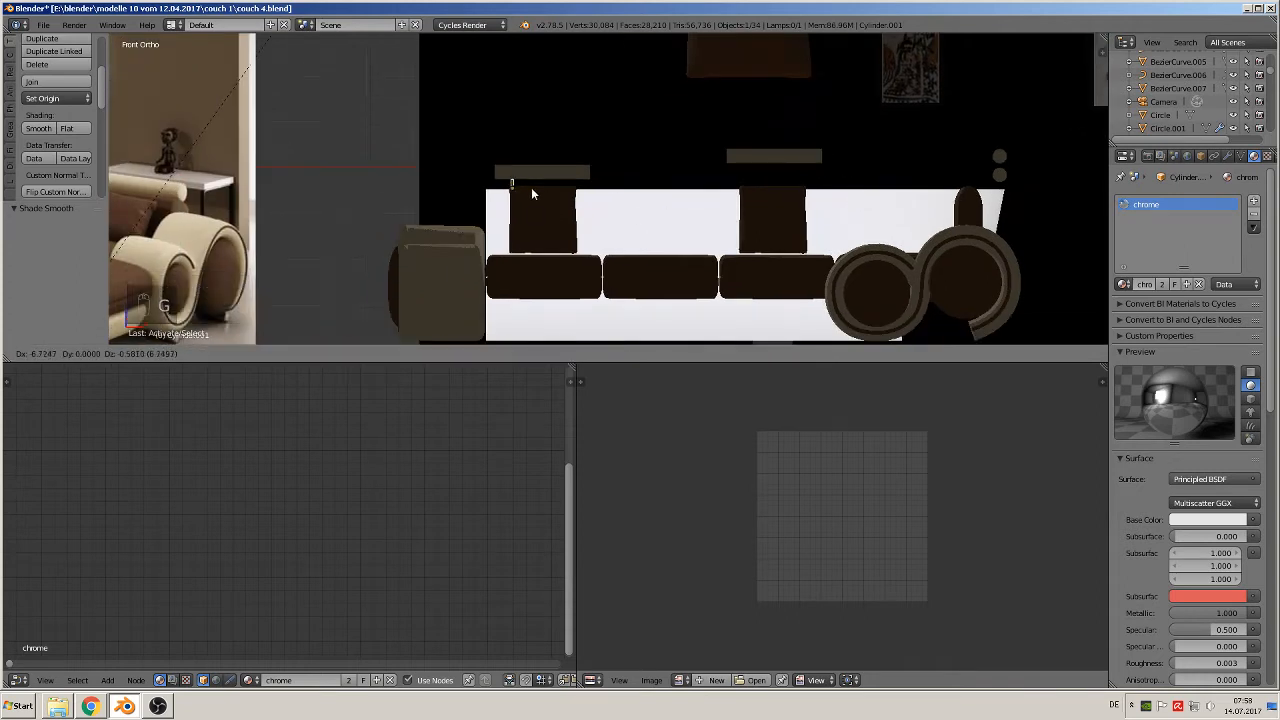
click(529, 185)
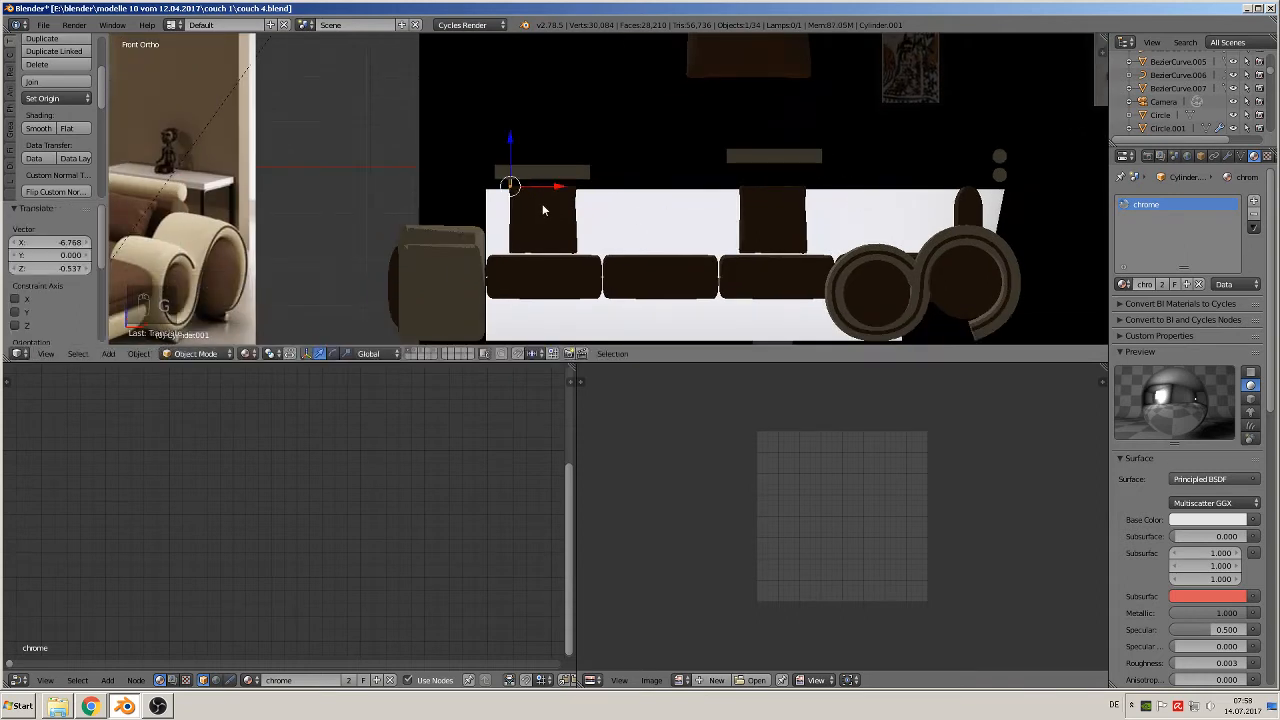
- Shift the chrome post about 1.56 units and another 0.08 along negative Y so it sits on the backrest beneath the headrest
scroll(534, 220, up, 2)
shift+middle_drag(534, 227, 789, 240)
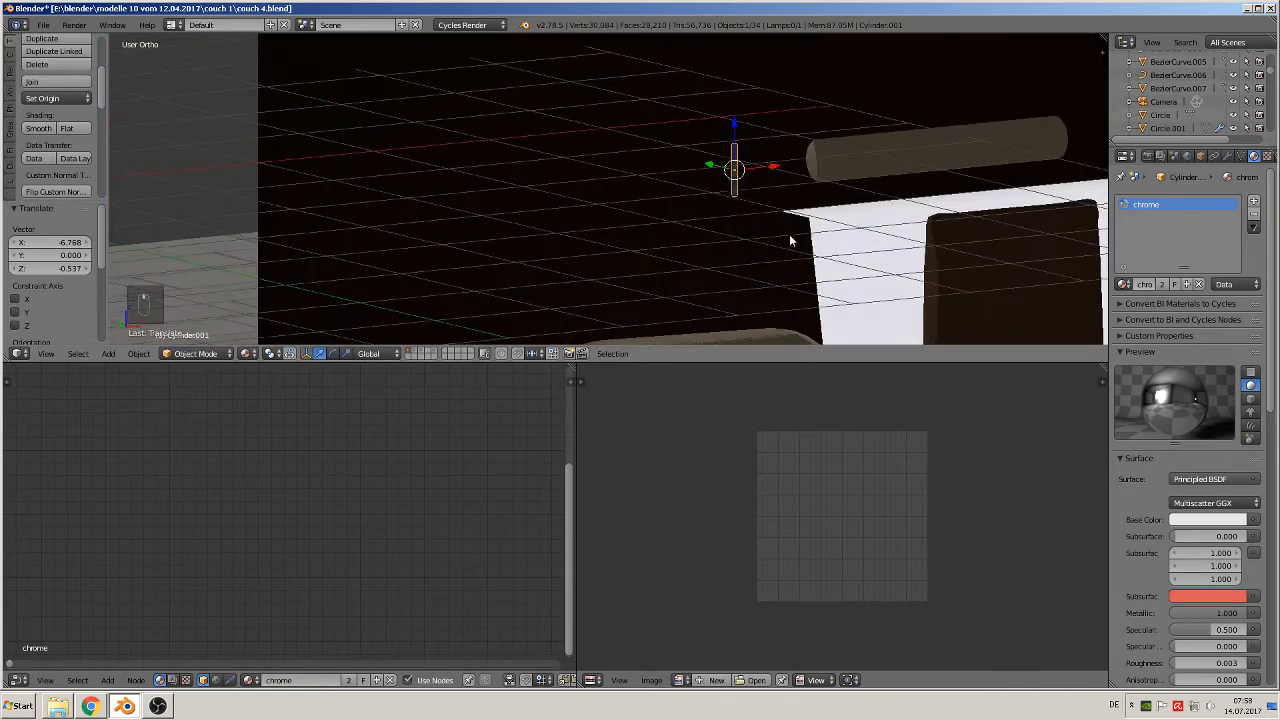
key(g)
key(y)
click(829, 210)
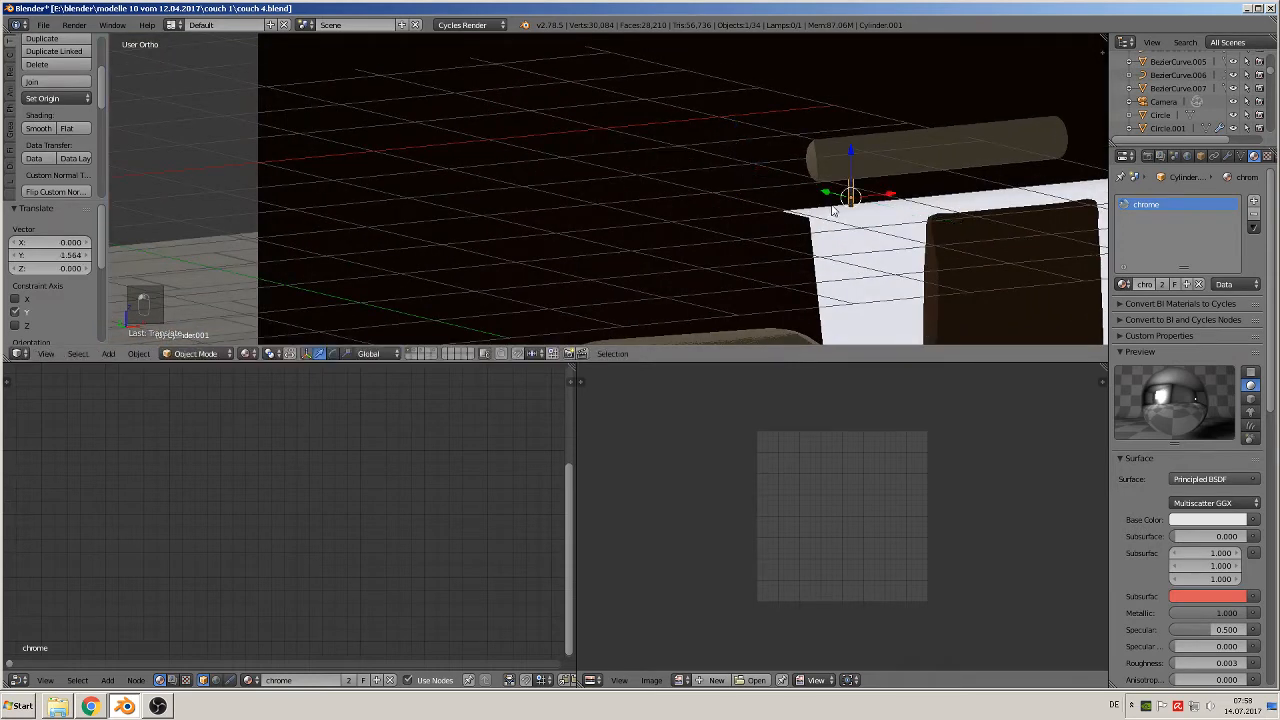
key(KP_7)
key(g)
key(y)
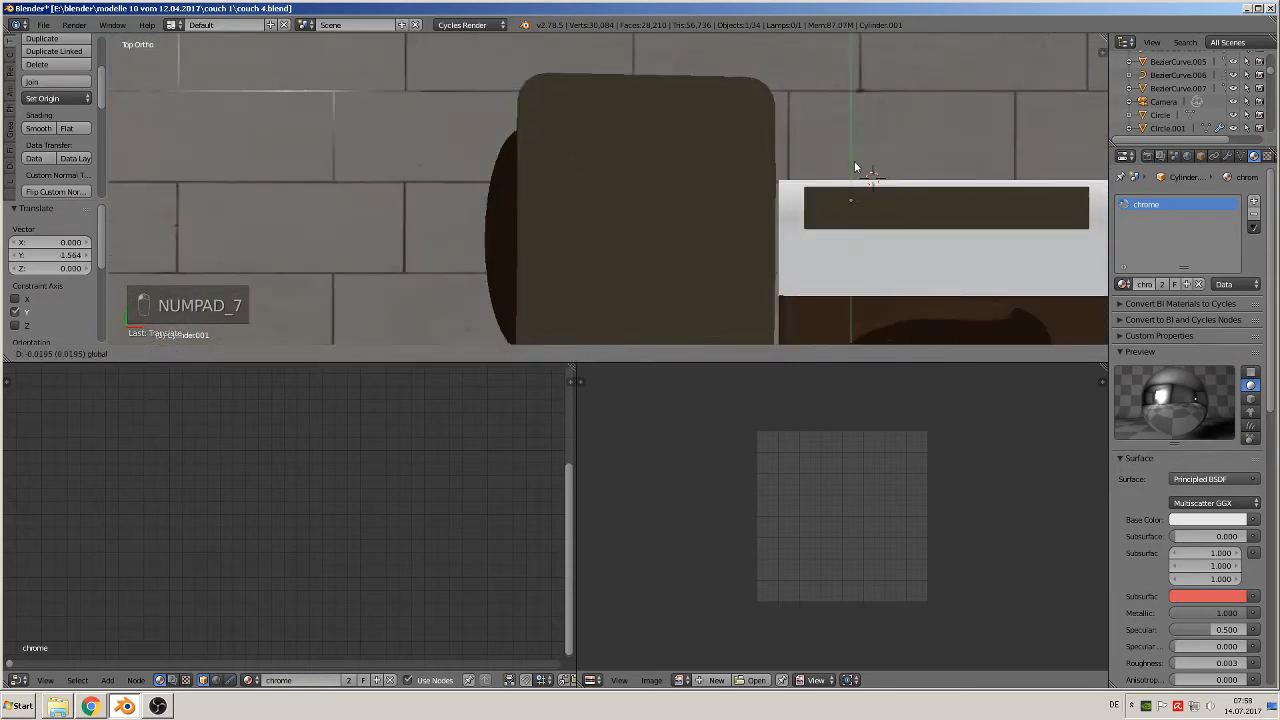
click(854, 175)
- Make a linked duplicate of the chrome post about 1.39 units along X and join both posts into one object
middle_drag(856, 177, 873, 147)
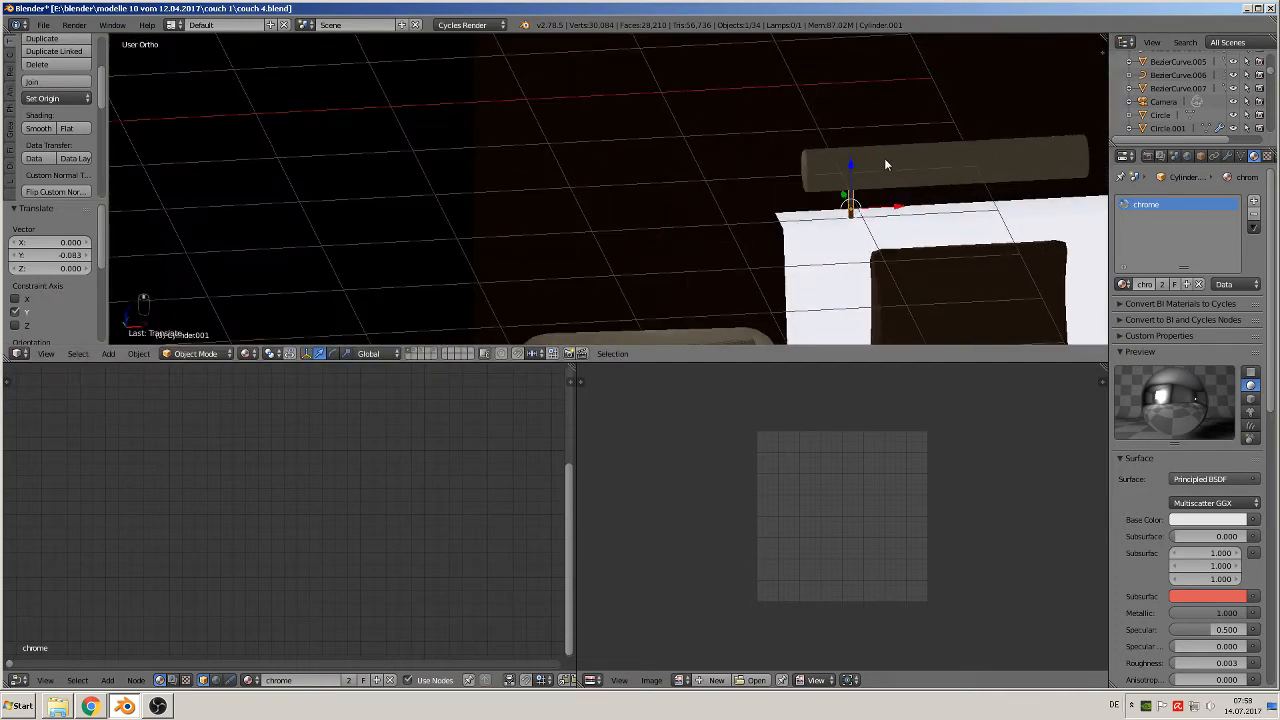
key(KP_1)
shift+middle_drag(902, 240, 689, 270)
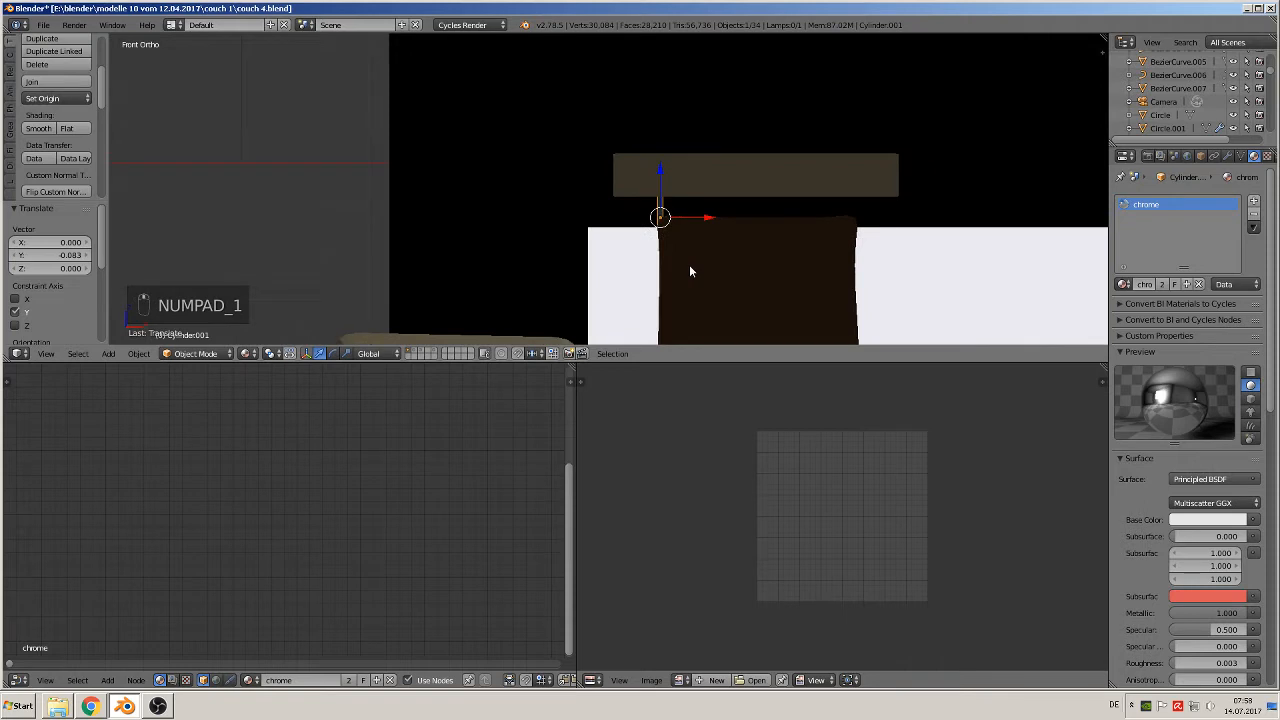
key(alt+d)
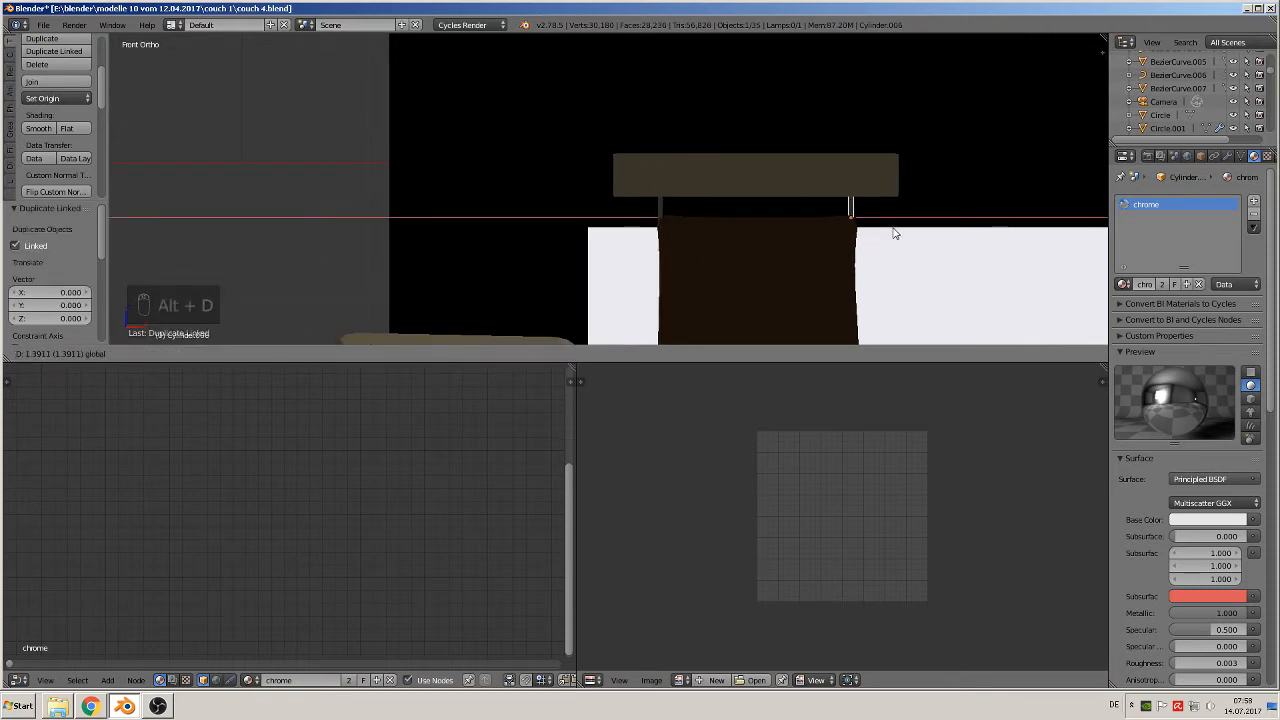
click(895, 233)
shift+right_click(659, 213)
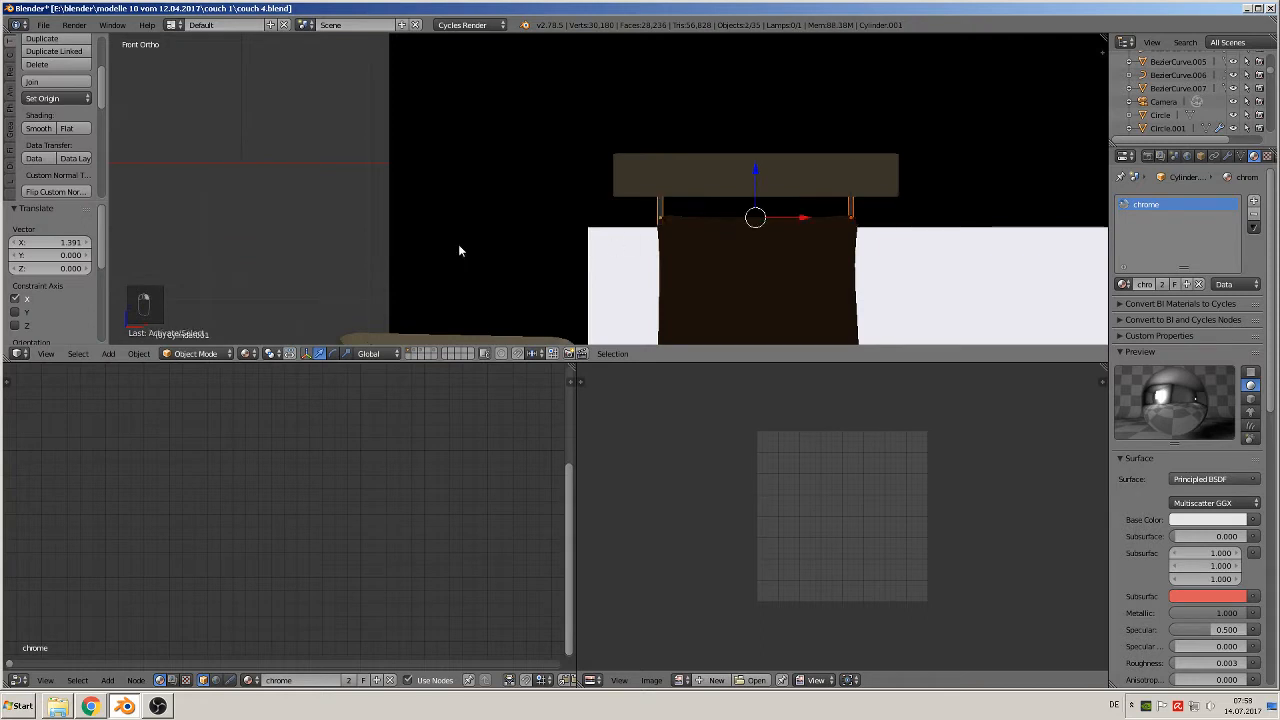
click(38, 82)
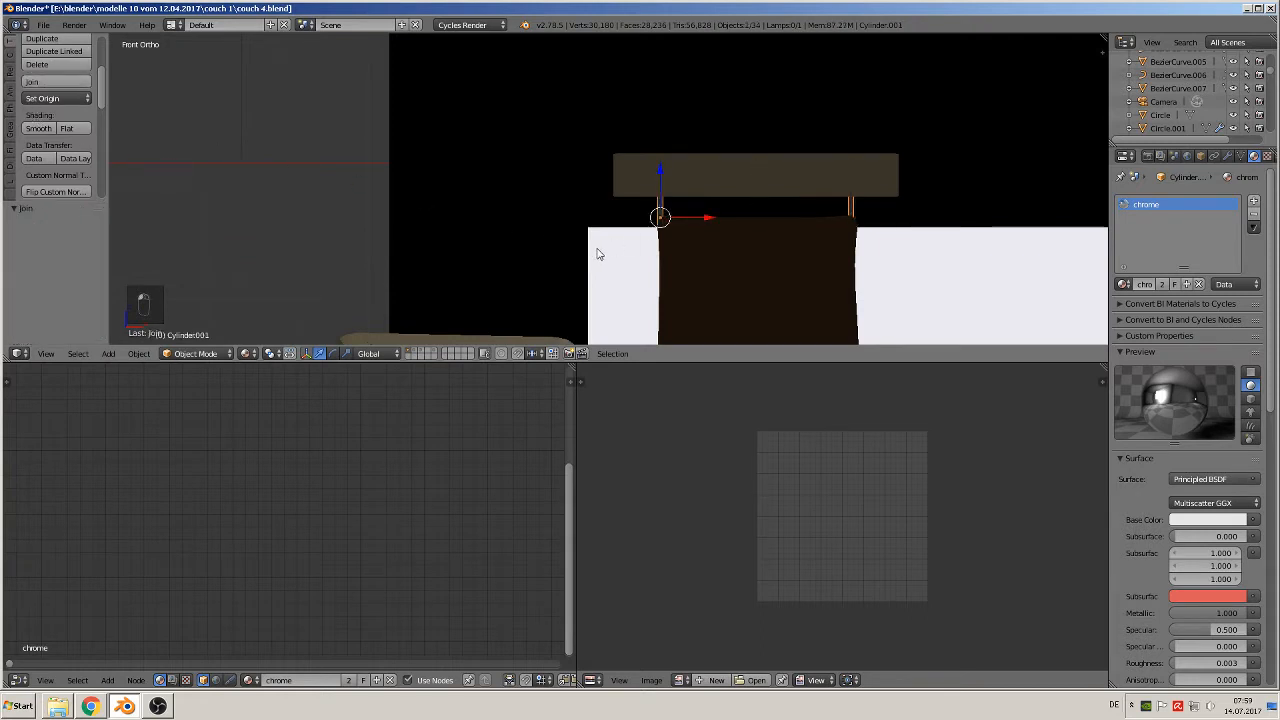
- Apply the joined posts' rotation and scale, and set their origin to geometry
key(Tab)
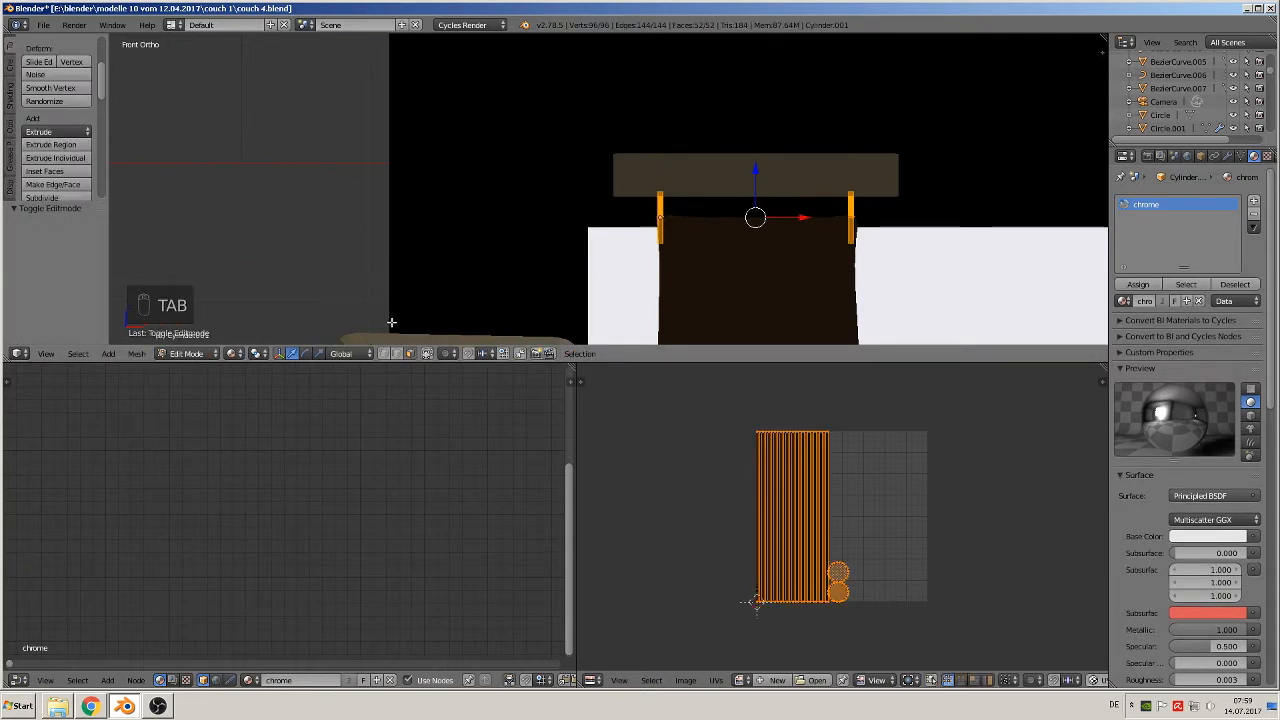
key(Tab)
click(138, 353)
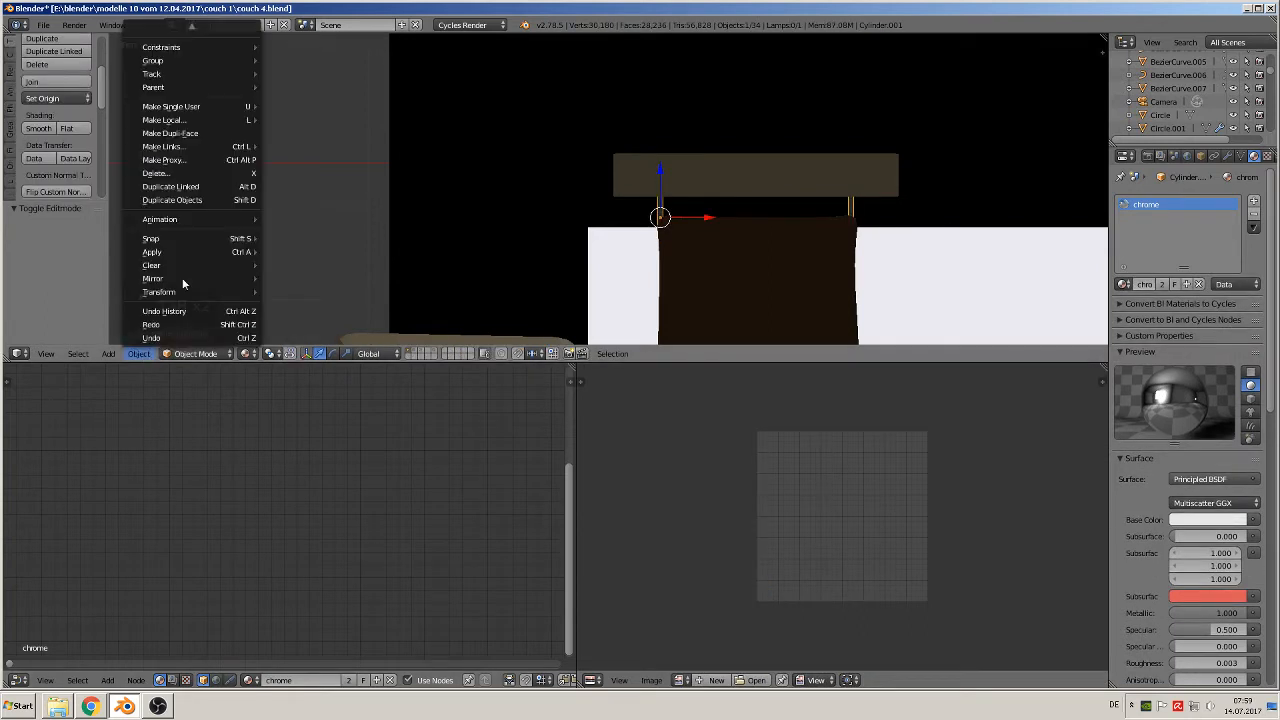
mouse_move(179, 253)
click(305, 291)
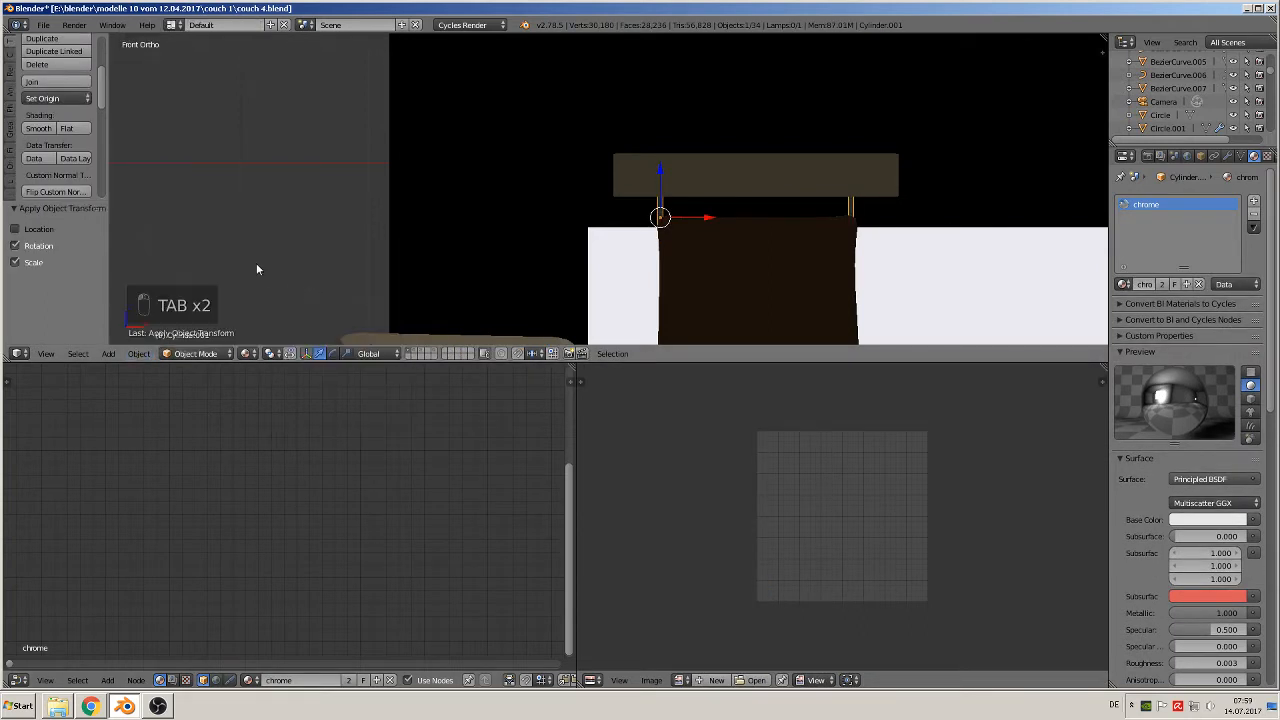
click(55, 98)
click(80, 134)
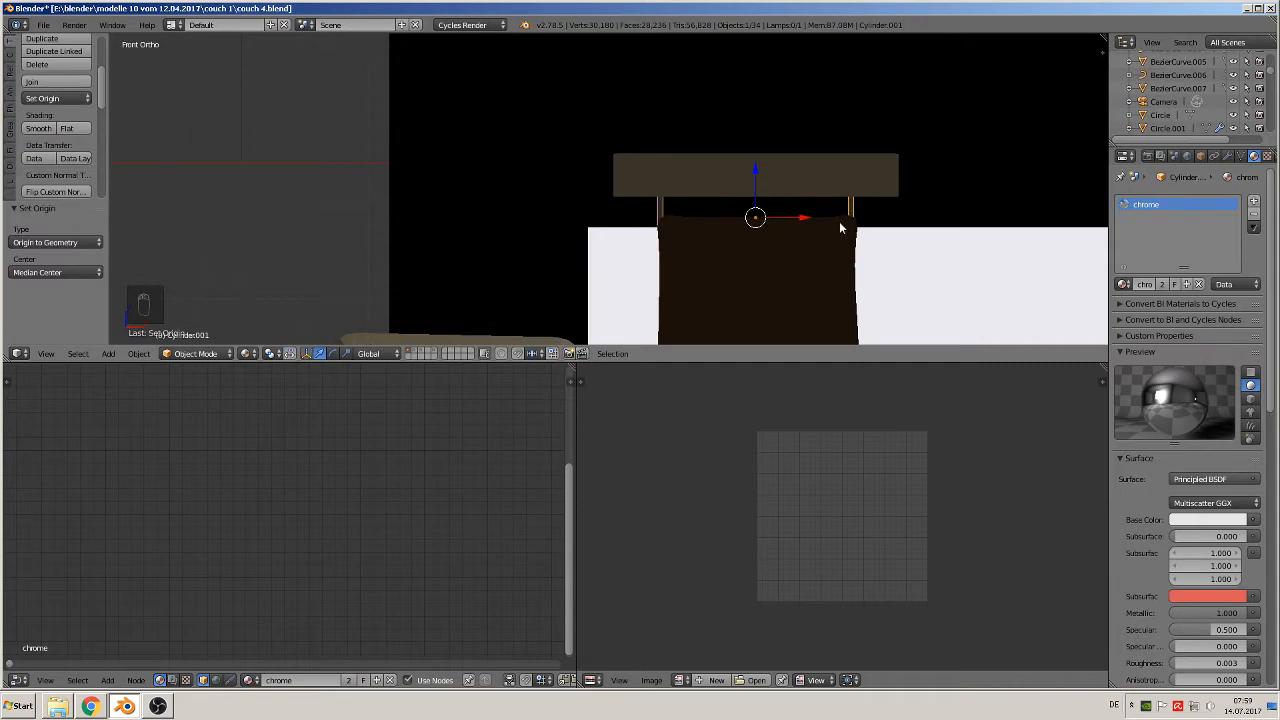
- Duplicate the post pair as an independent copy and place it about 5 units along X beneath the long section's raised headrest
scroll(840, 228, down, 3)
shift+middle_drag(834, 271, 476, 244)
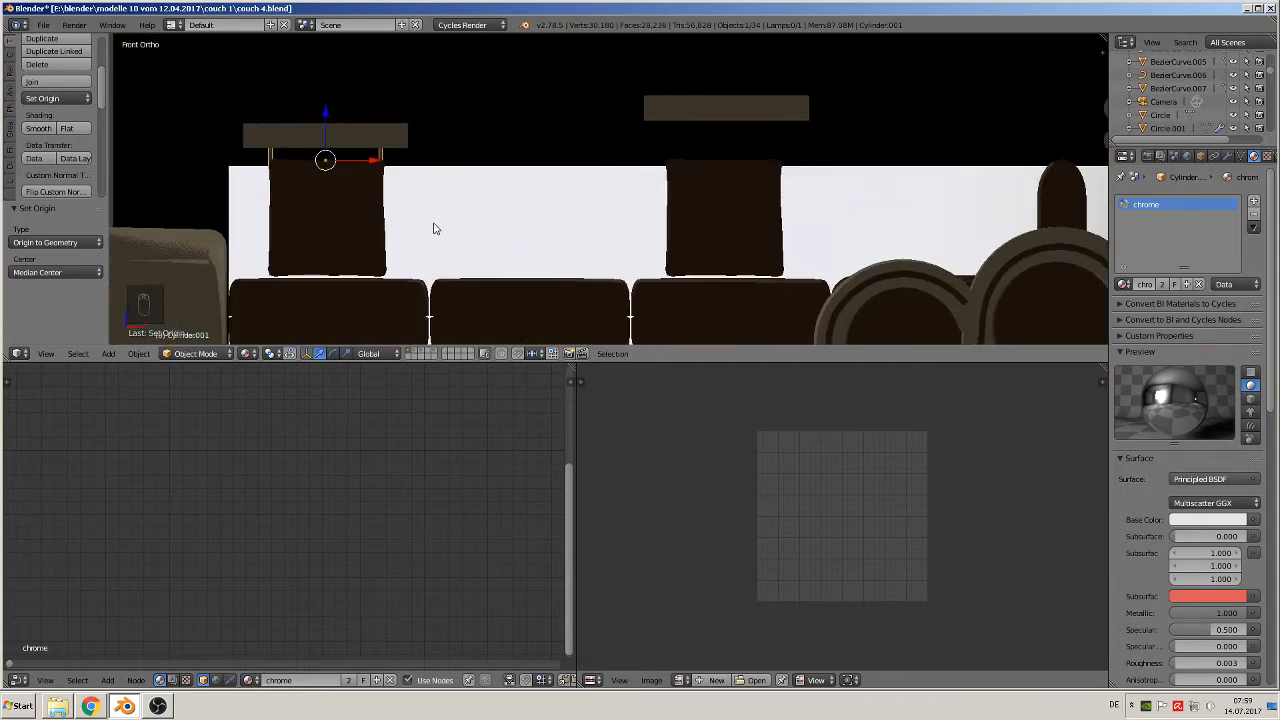
key(shift+d)
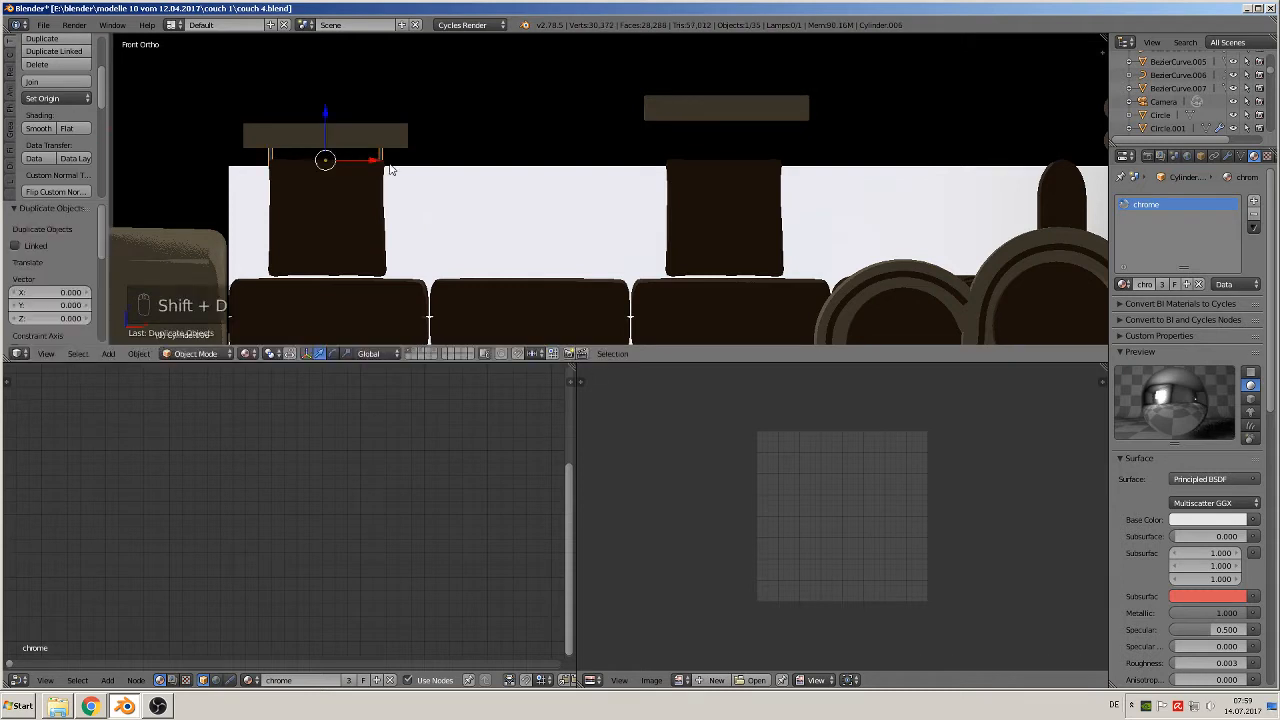
key(x)
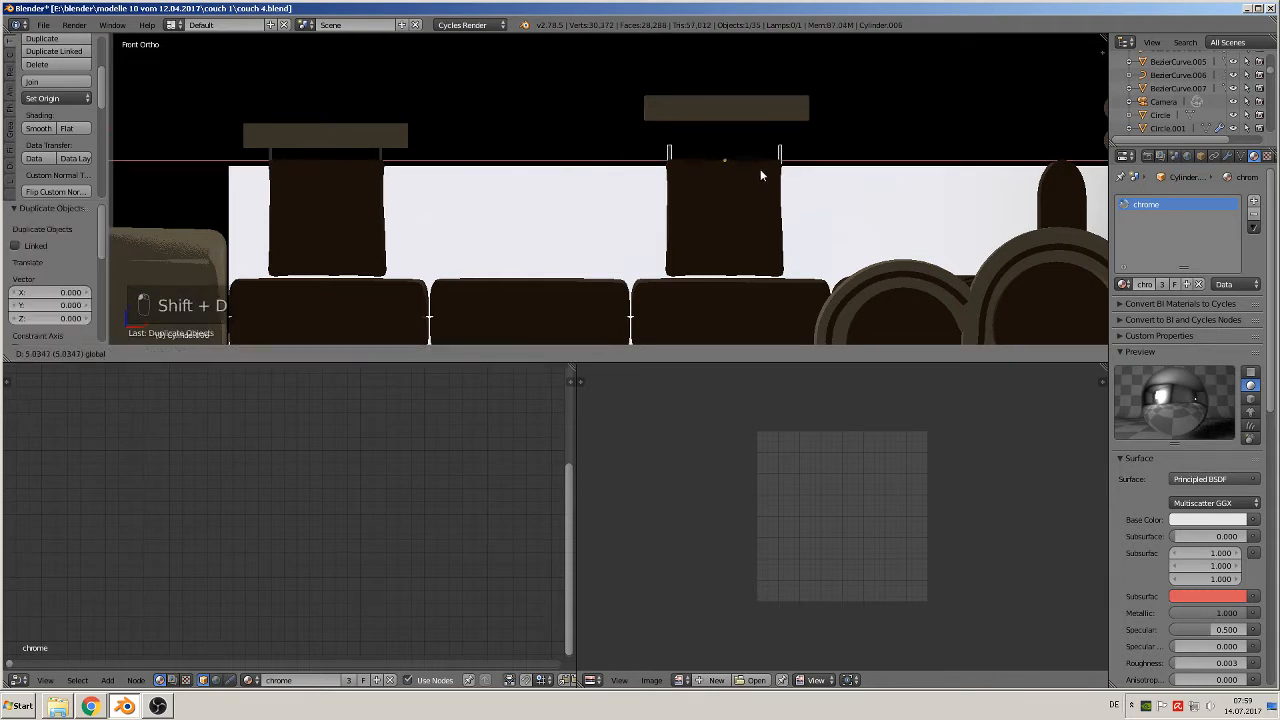
click(760, 169)
drag(768, 164, 780, 163)
- Lengthen the copied posts by raising their top vertices along Z up to the raised headrest
key(Tab)
key(a)
key(a)
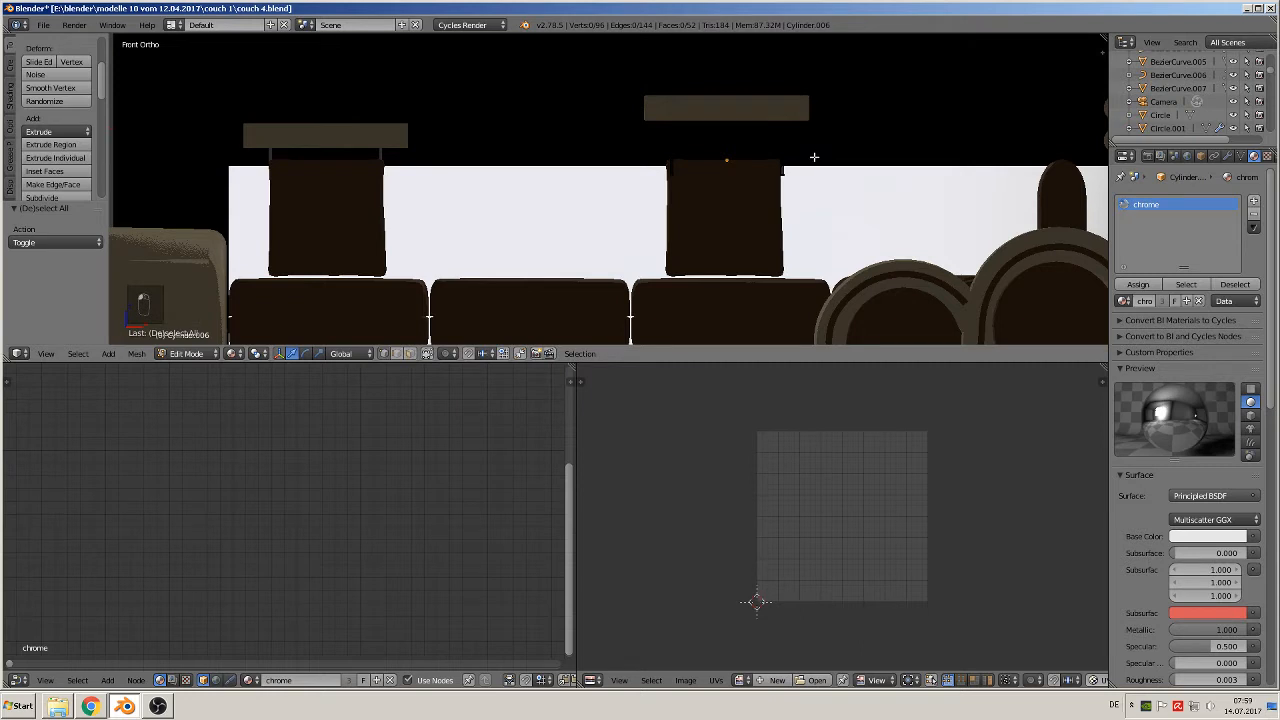
key(b)
drag(814, 164, 614, 128)
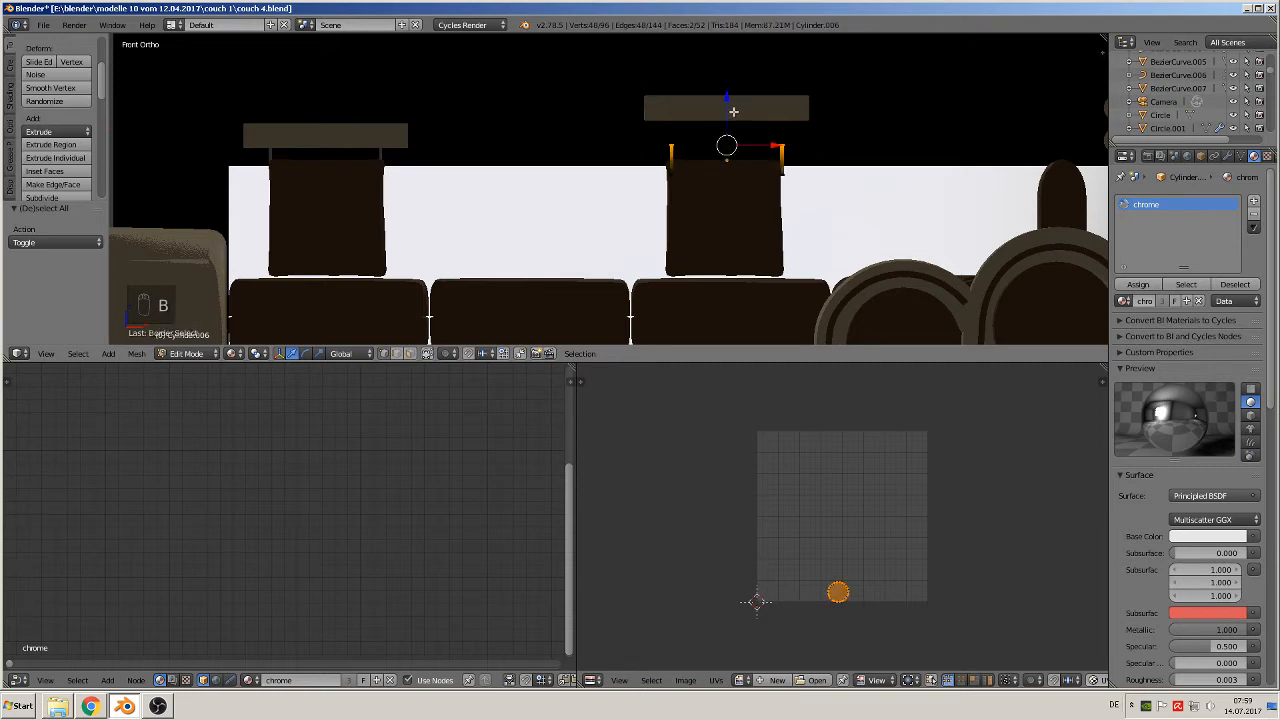
drag(733, 112, 727, 73)
key(Tab)
- Make a linked duplicate of the lengthened posts, move it about 3.46 units along X and rotate it 90 degrees about Z
scroll(819, 294, down, 3)
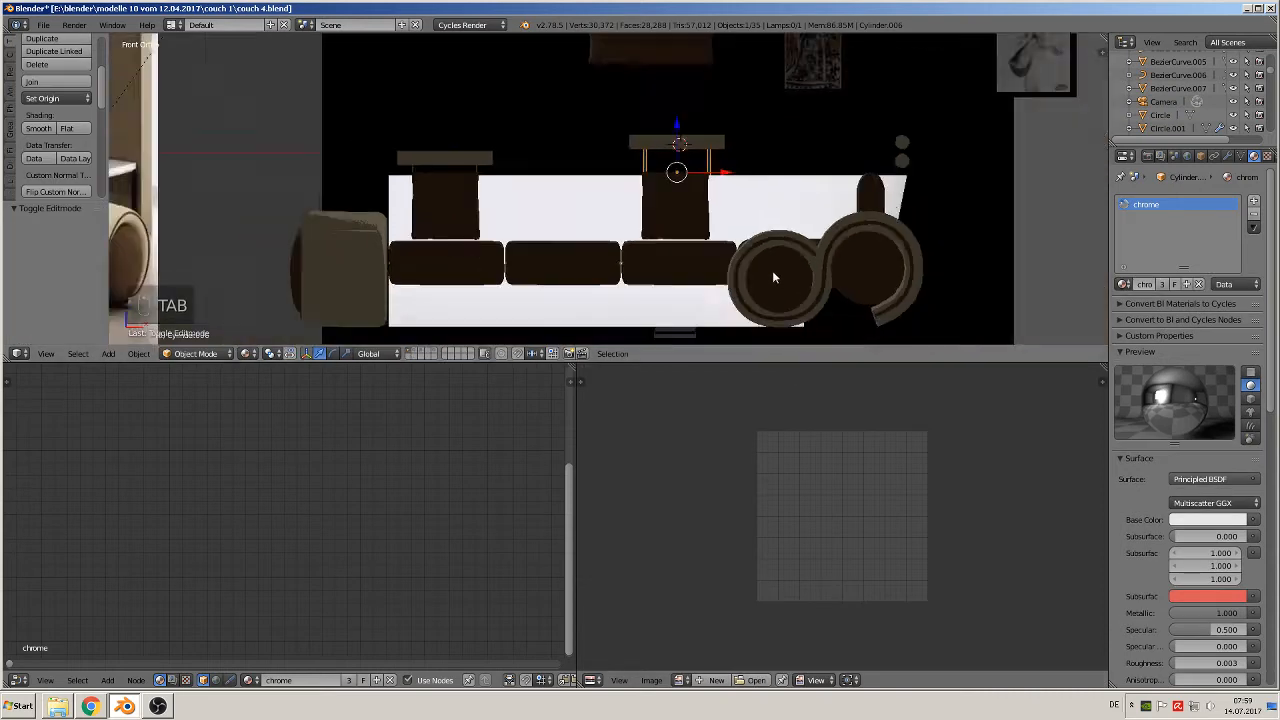
middle_drag(773, 278, 816, 186)
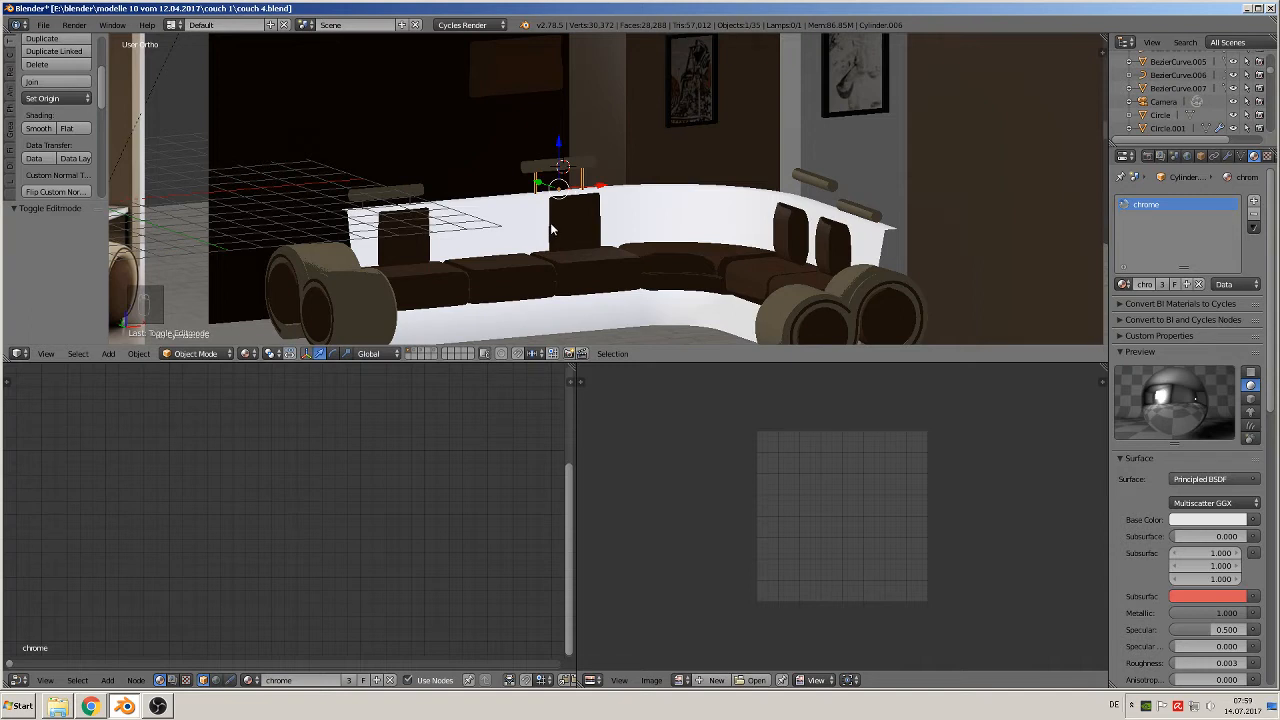
key(alt+d)
key(x)
click(703, 272)
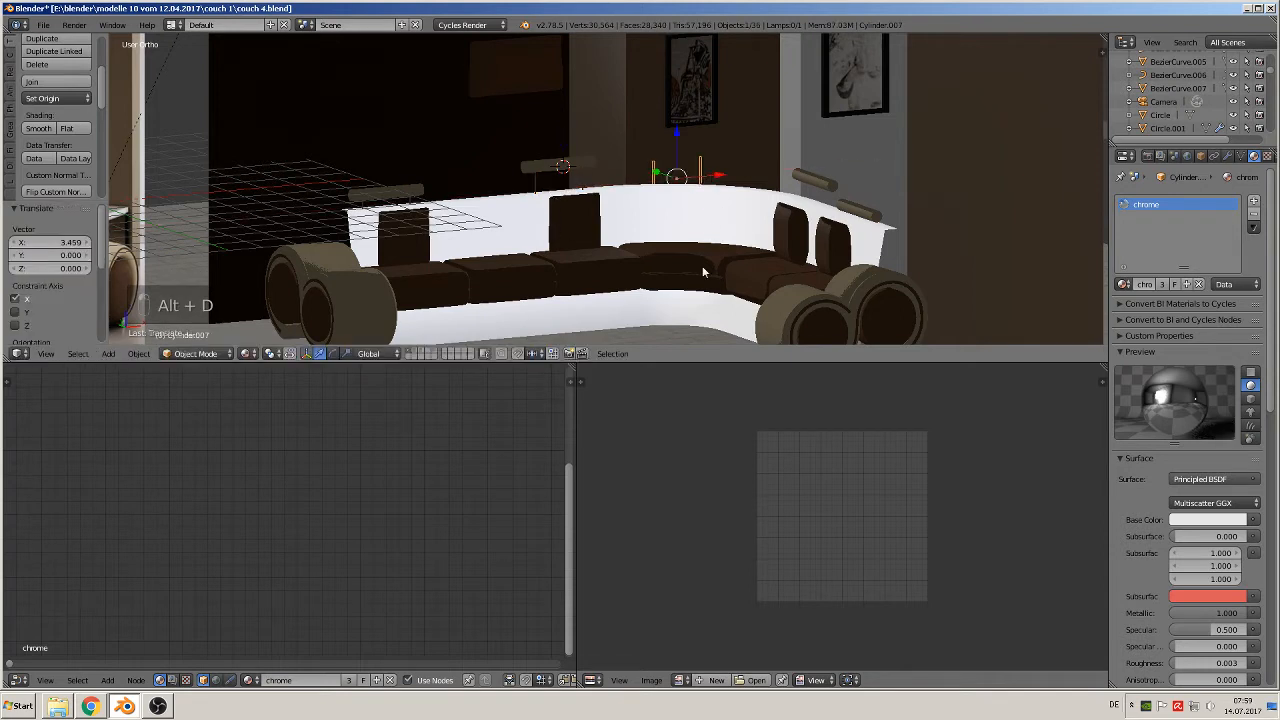
key(r)
key(z)
key(9)
key(0)
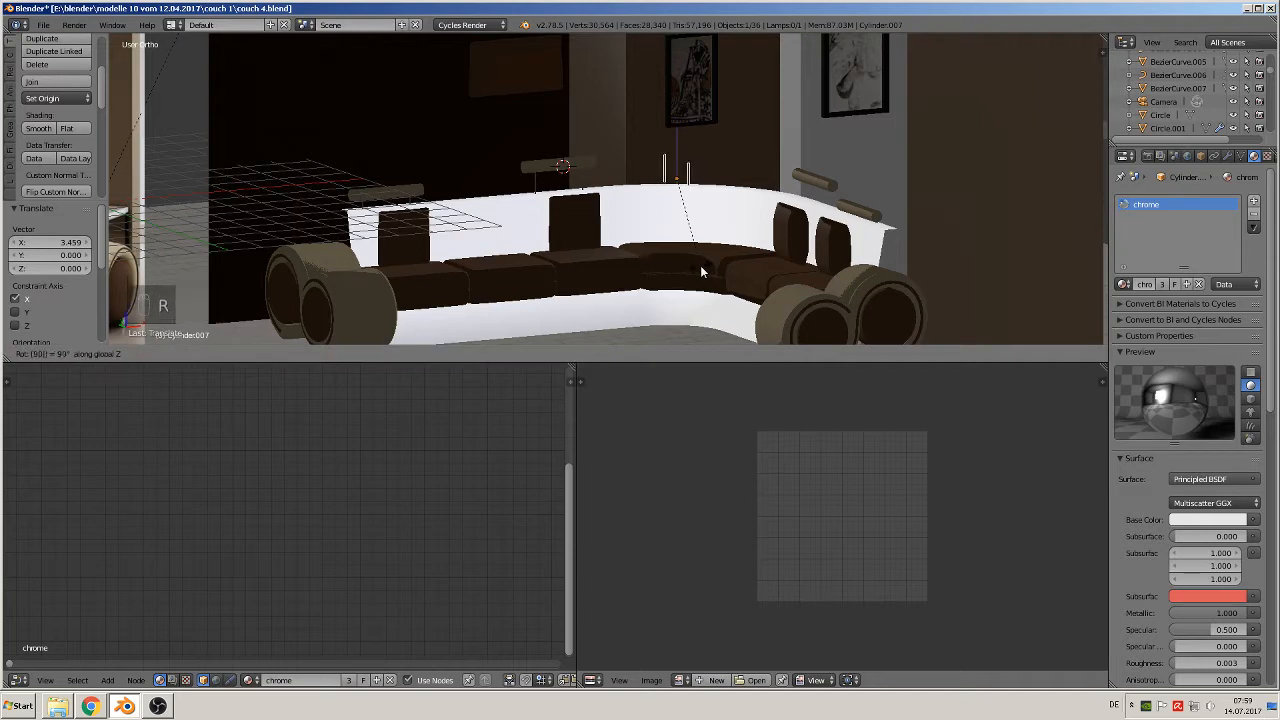
click(701, 272)
- Move the rotated tall posts about 1.38 along X and -5.12 along Y, beneath the short section's raised headrest
key(KP_7)
scroll(700, 274, down, 2)
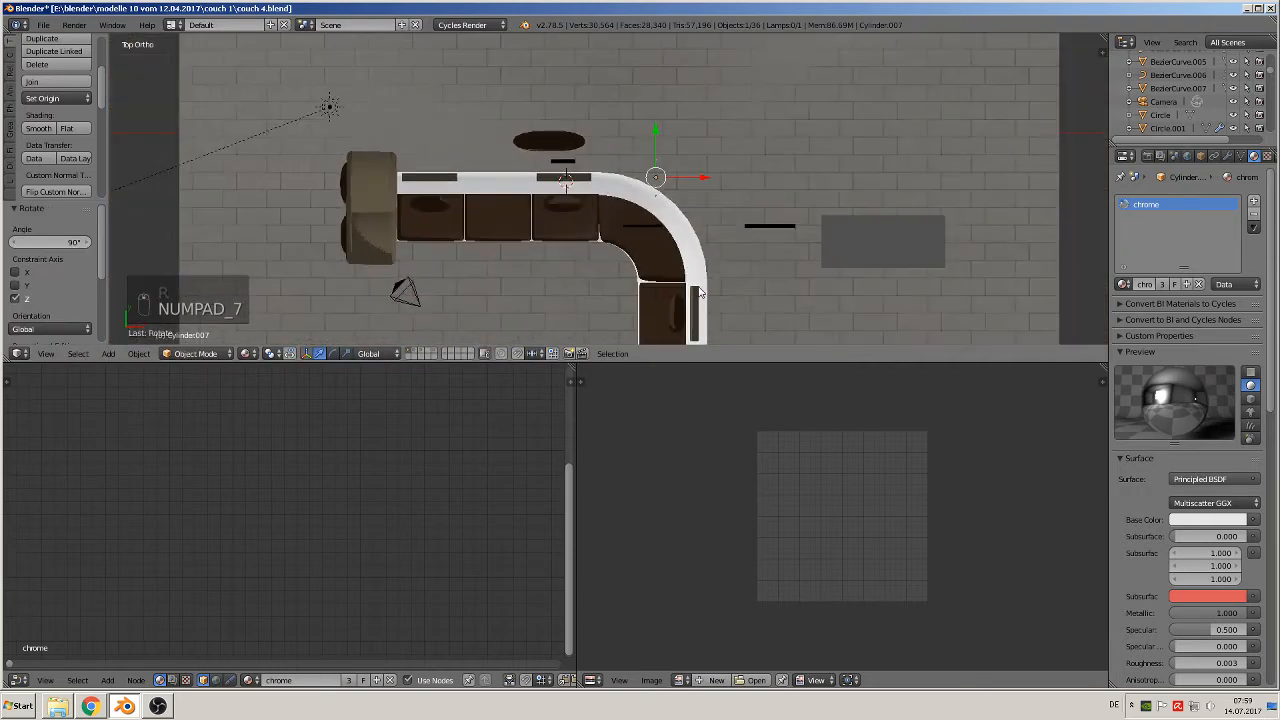
key(g)
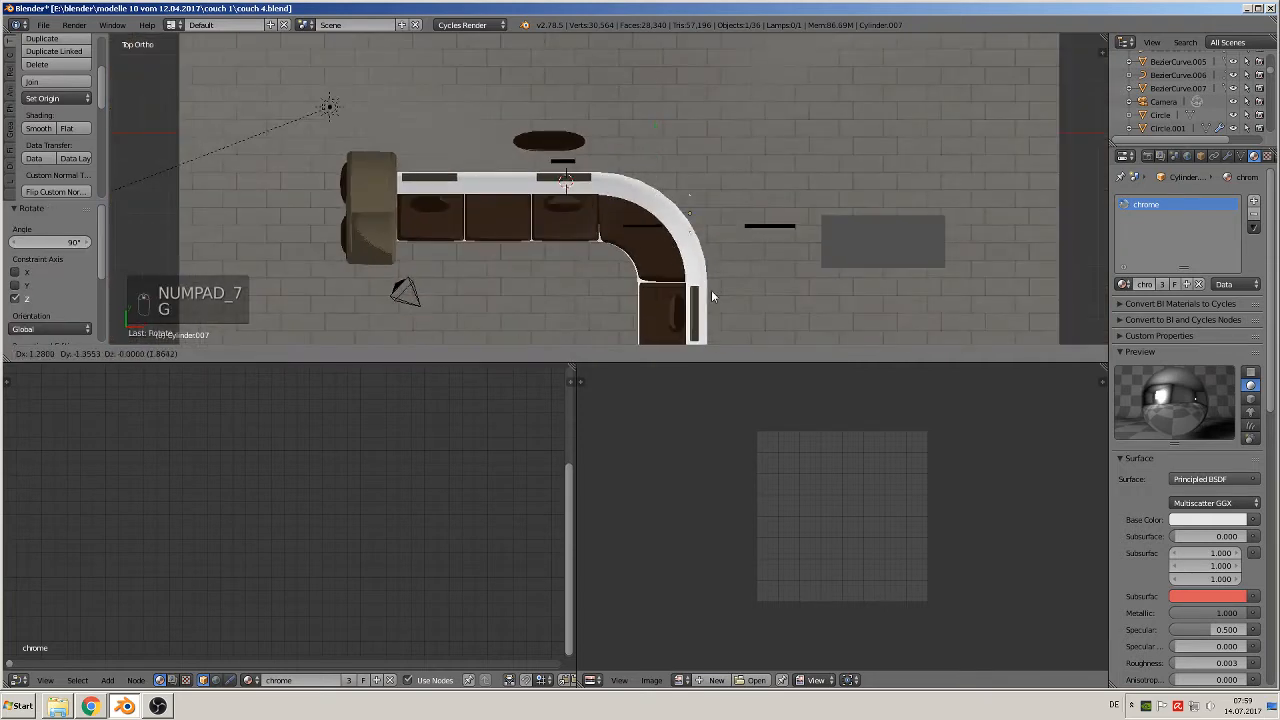
click(711, 75)
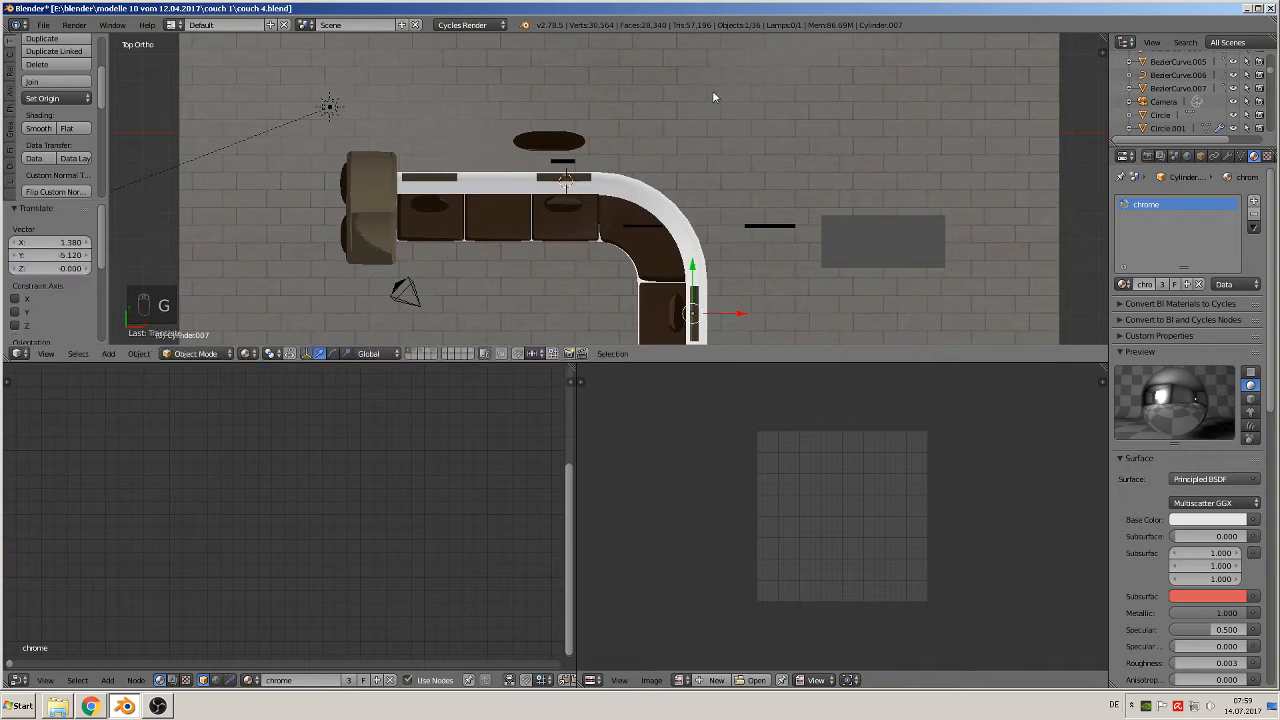
- Fine-tune the tall posts along X, finishing with a shift of about -0.12, to centre them under the short section's raised headrest
middle_drag(713, 97, 422, 165)
key(g)
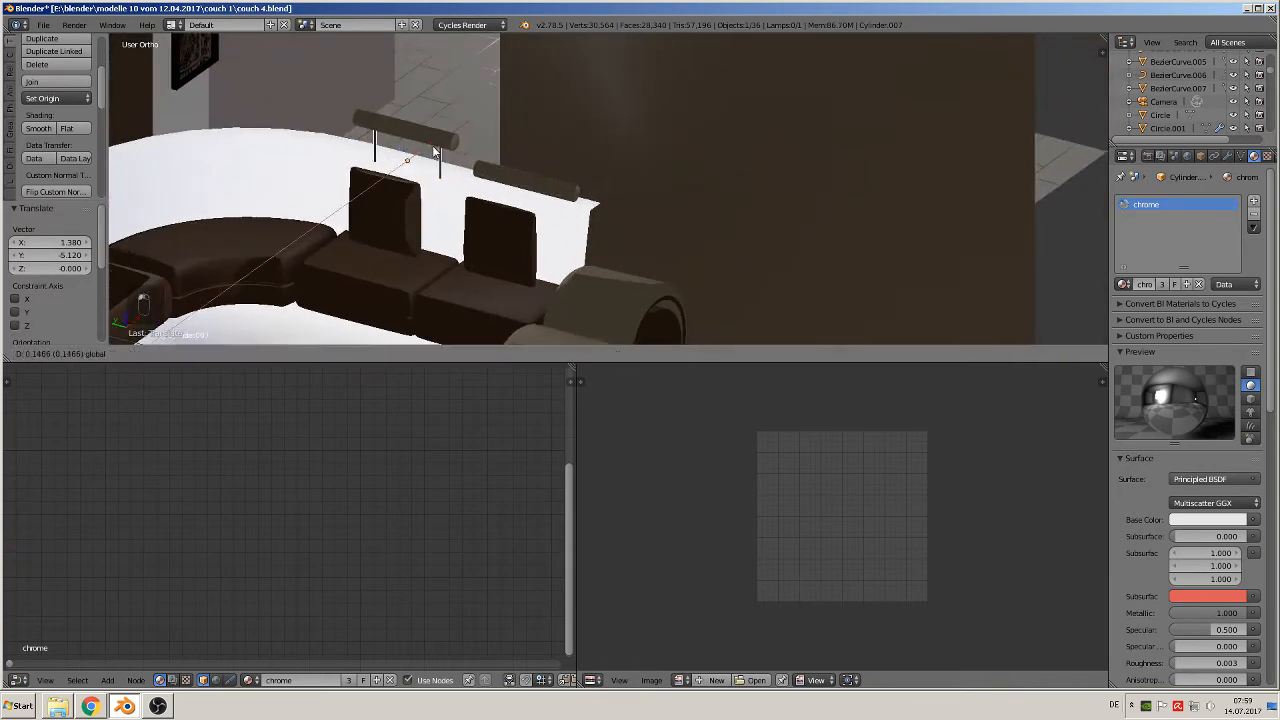
key(x)
click(437, 152)
middle_drag(437, 152, 582, 176)
key(g)
key(x)
click(449, 157)
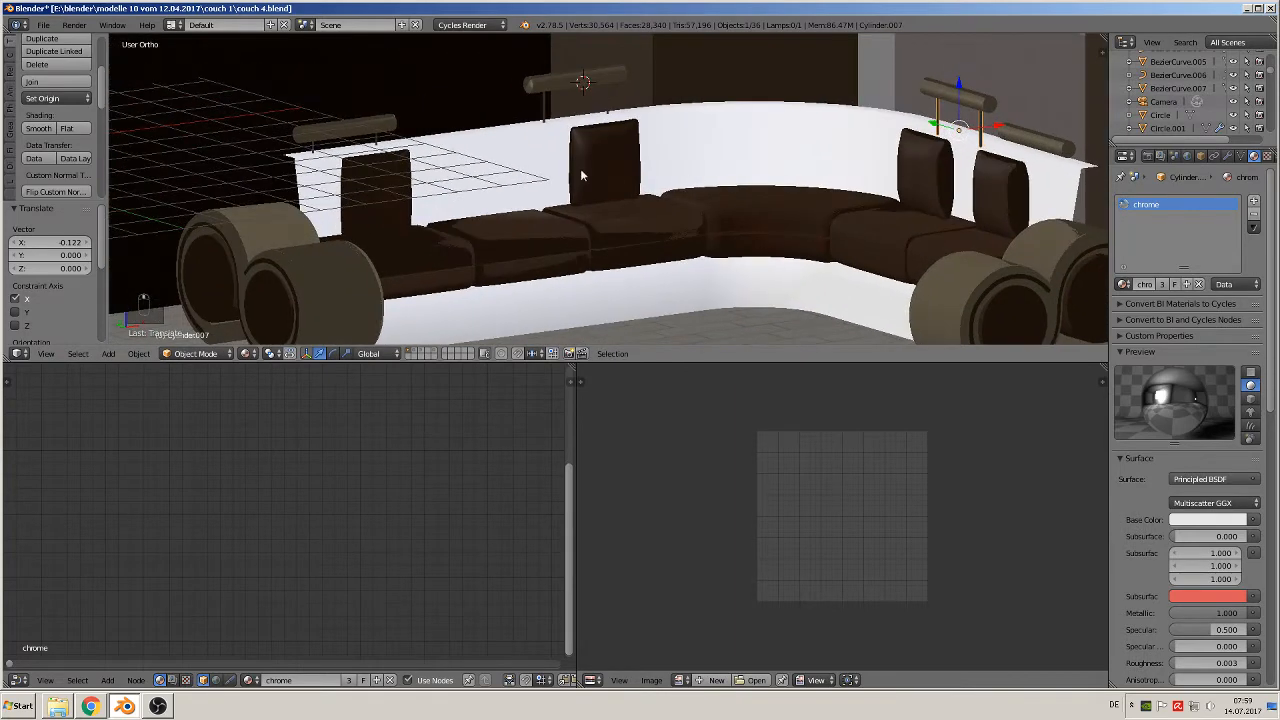
- Make a linked duplicate of the long section's low headrest posts, move it about -5.39 along Y and rotate it 90 degrees about Z
right_click(380, 142)
key(alt+d)
key(y)
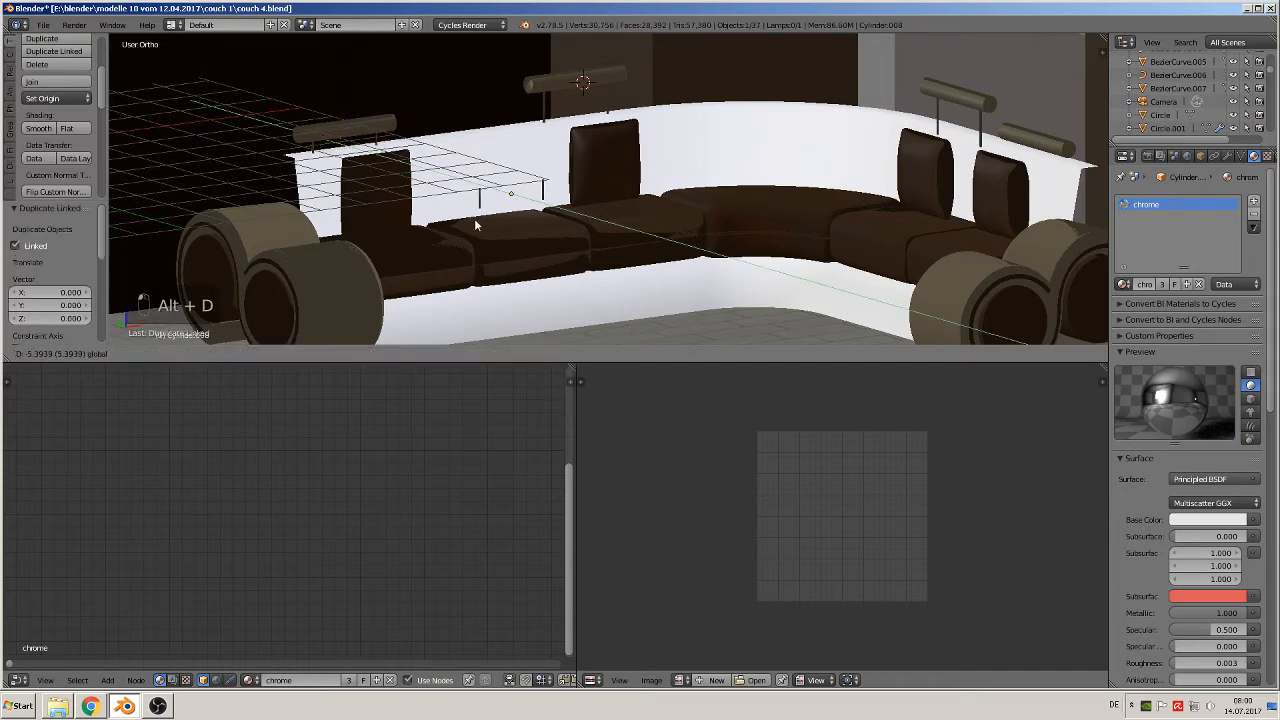
click(628, 231)
key(r)
key(z)
key(9)
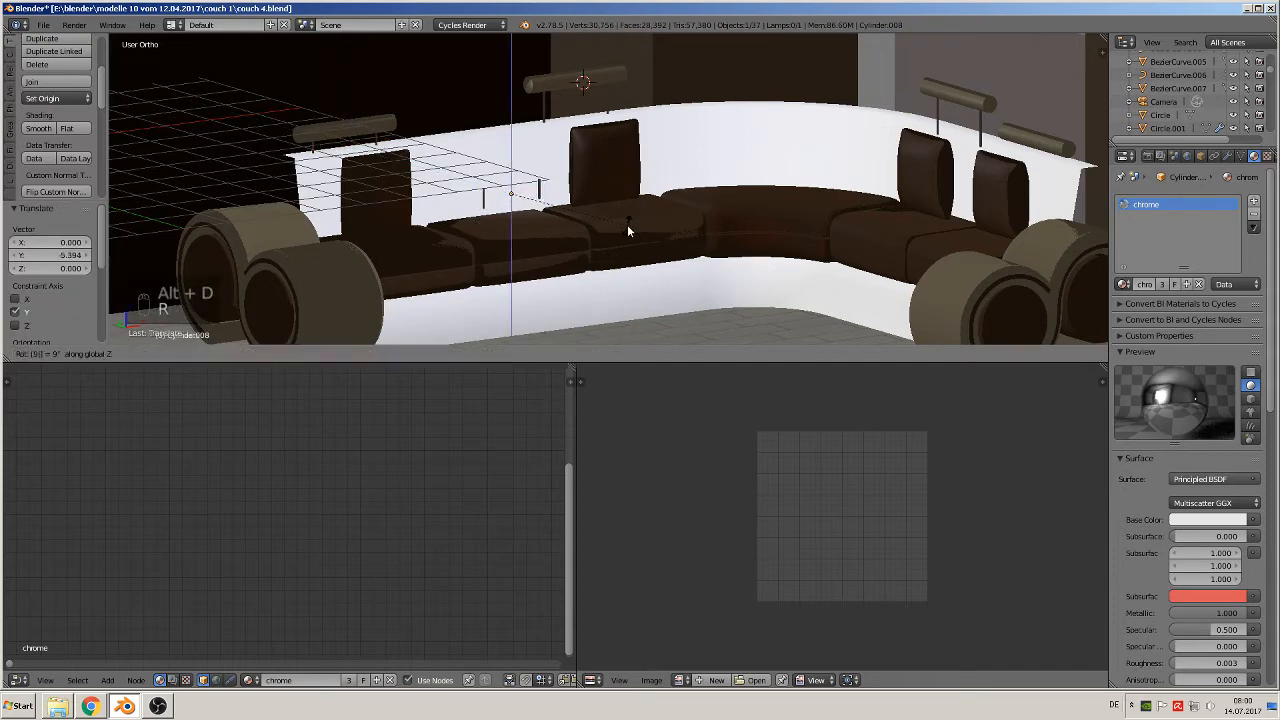
key(0)
click(626, 224)
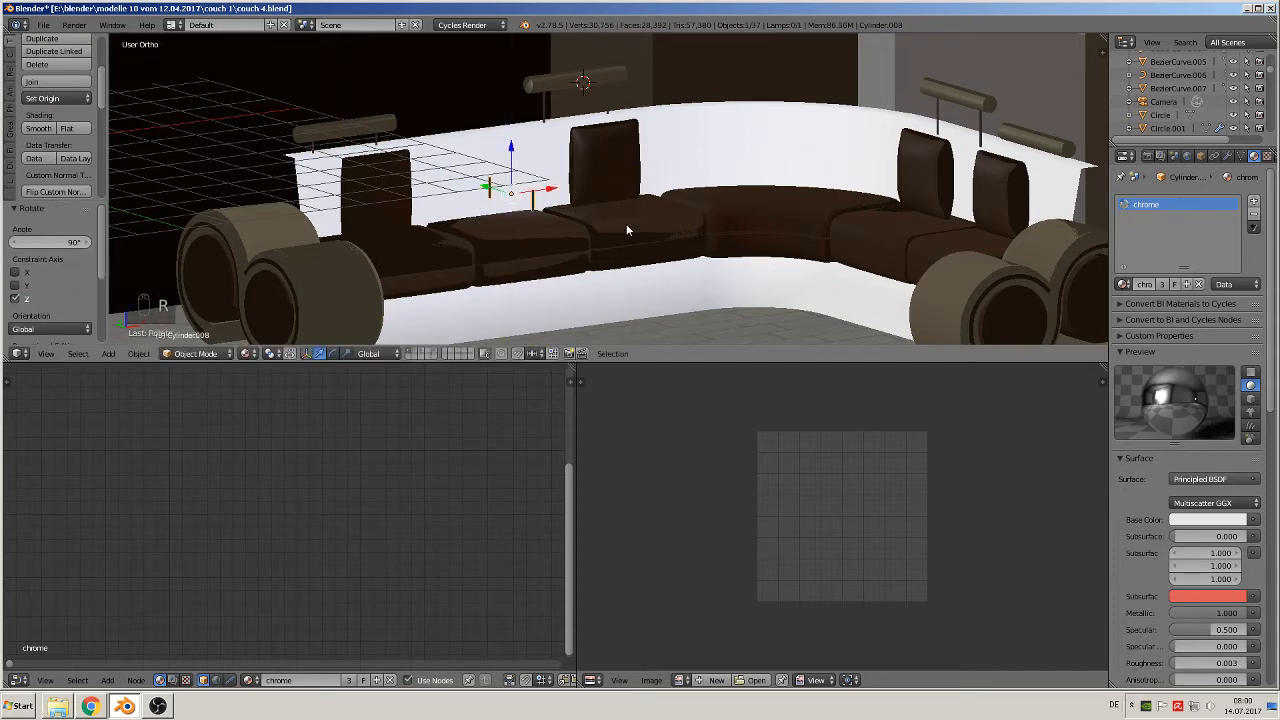
- Move the copied low posts about 9.91 along X and -2.38 along Y, onto the short section's end headrest
key(KP_7)
scroll(598, 229, down, 2)
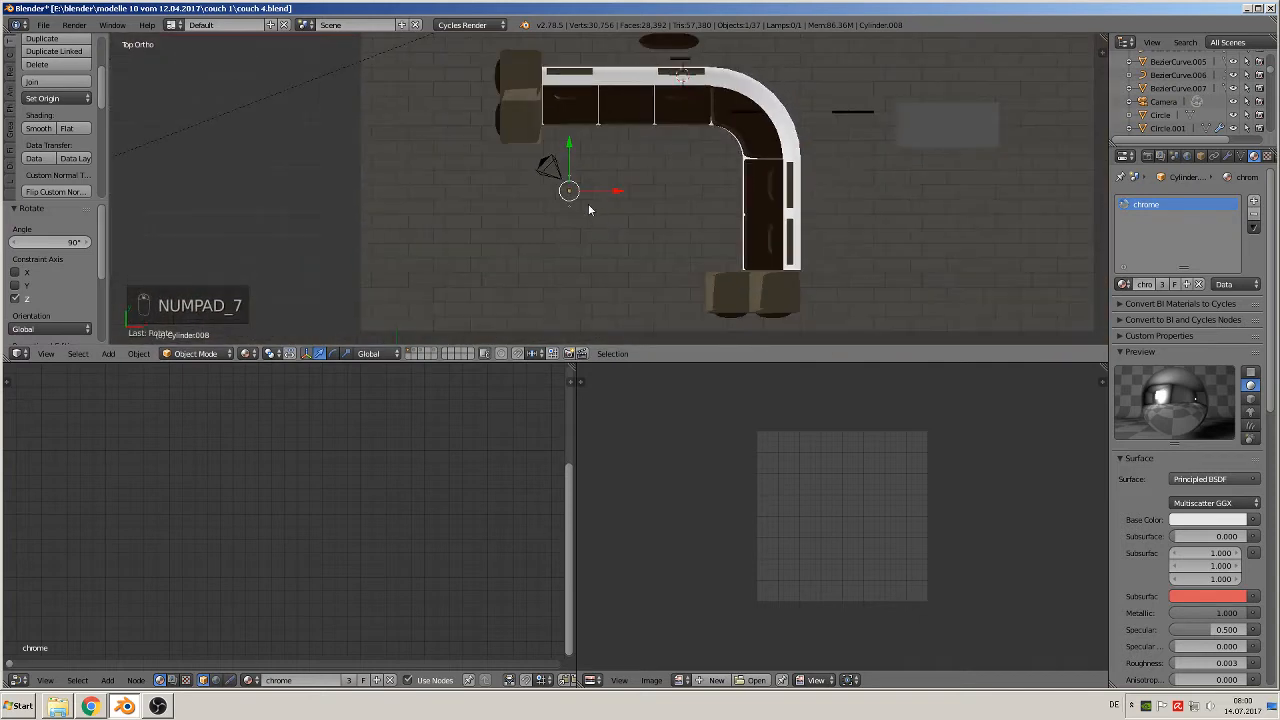
key(g)
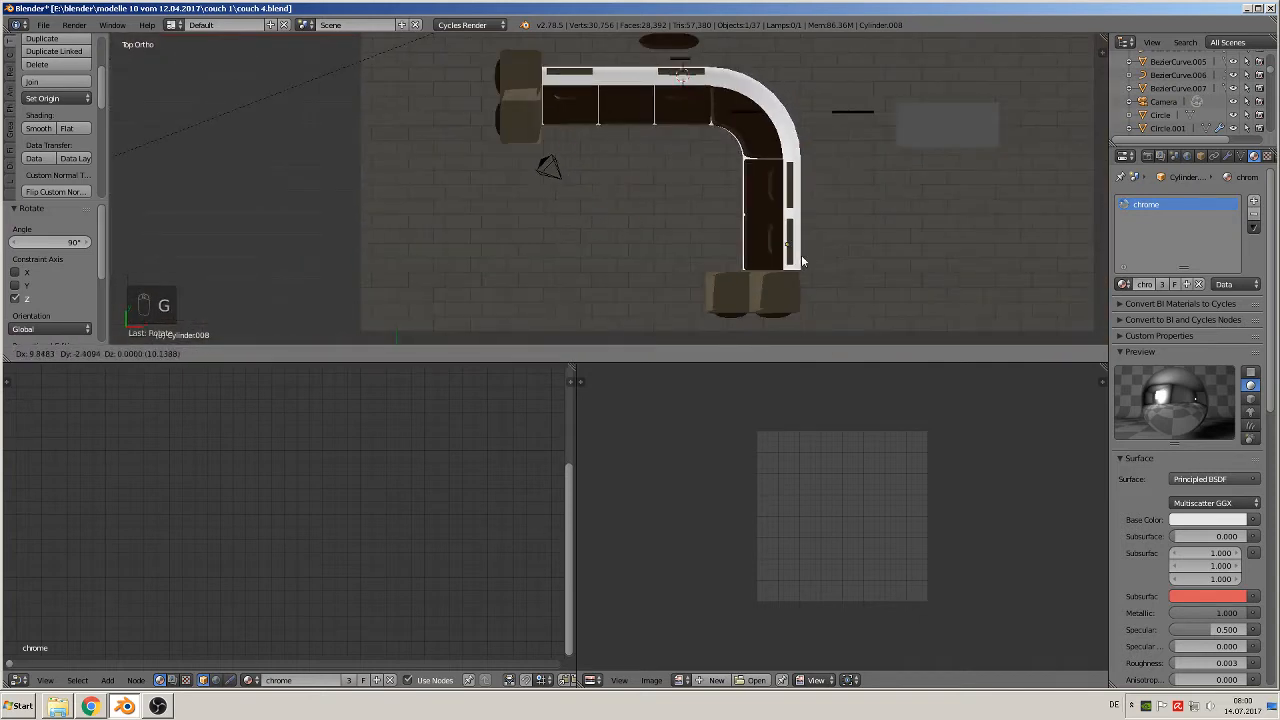
click(804, 263)
- Align the short section's posts along Y, shifting the low pair about 0.098 and the tall pair about -0.028
scroll(808, 269, up, 3)
middle_drag(808, 269, 783, 138)
scroll(923, 243, up, 1)
key(g)
key(y)
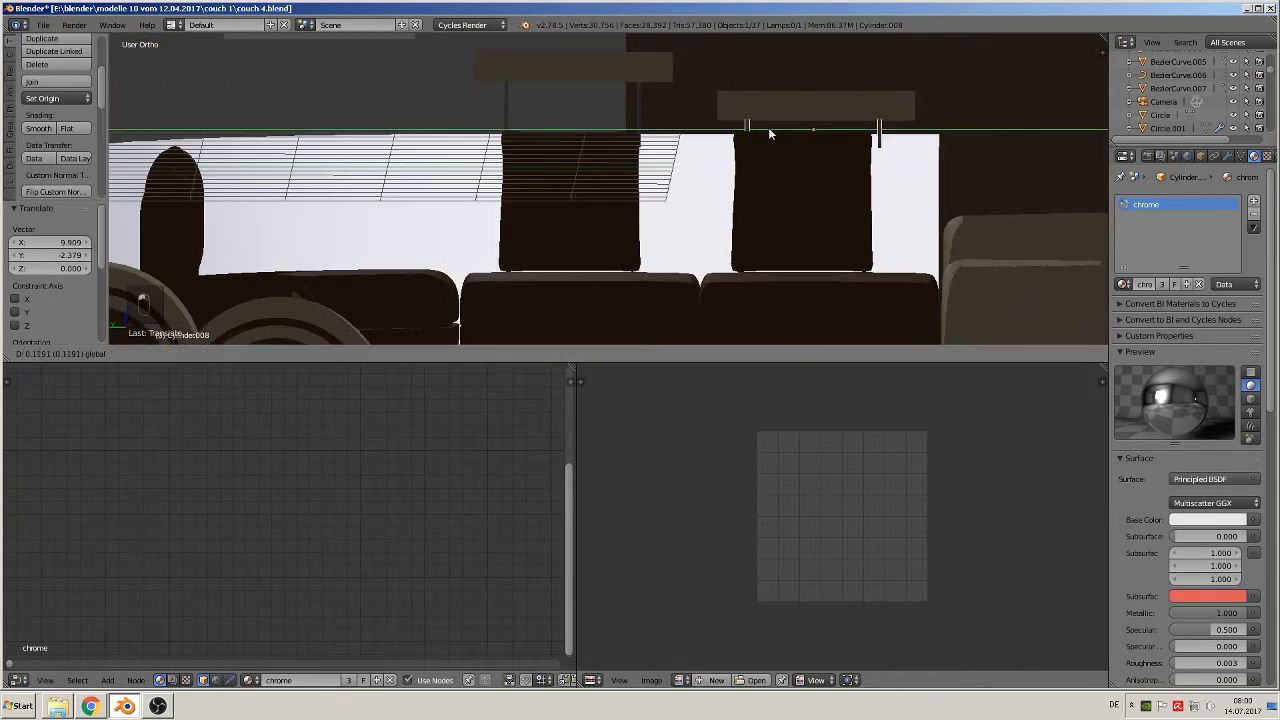
click(771, 133)
right_click(640, 105)
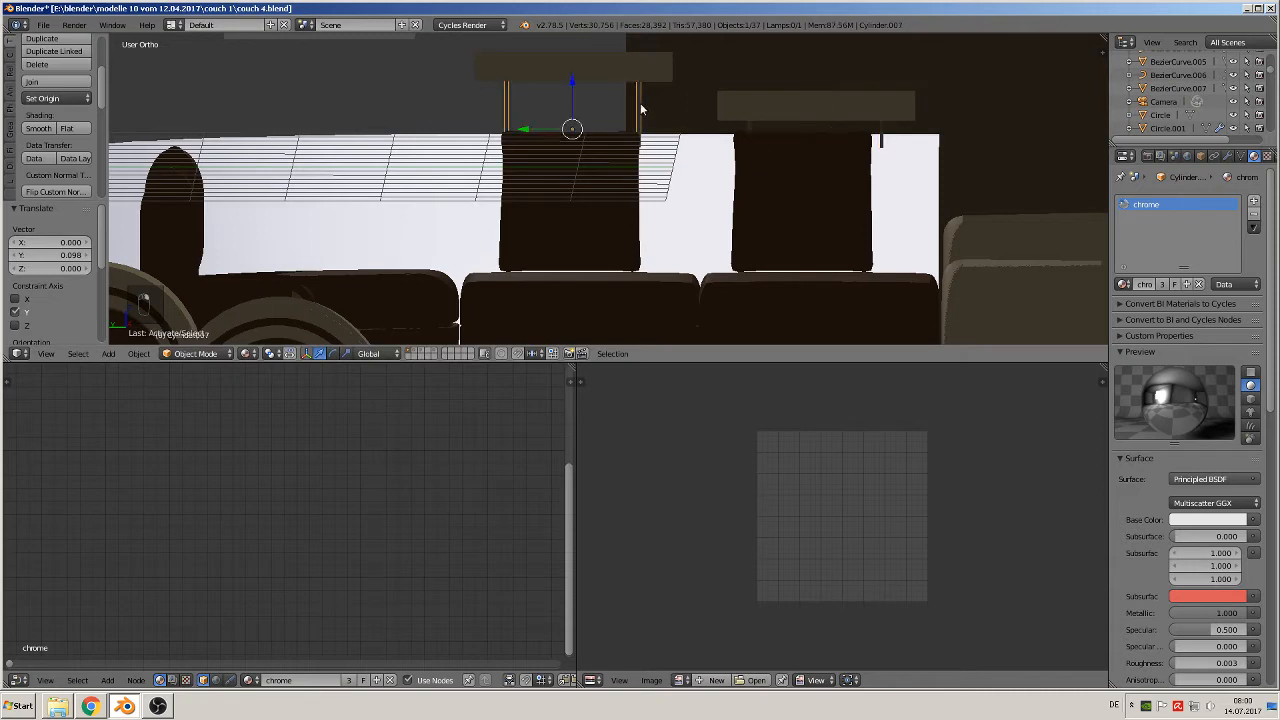
click(528, 126)
middle_drag(528, 126, 471, 166)
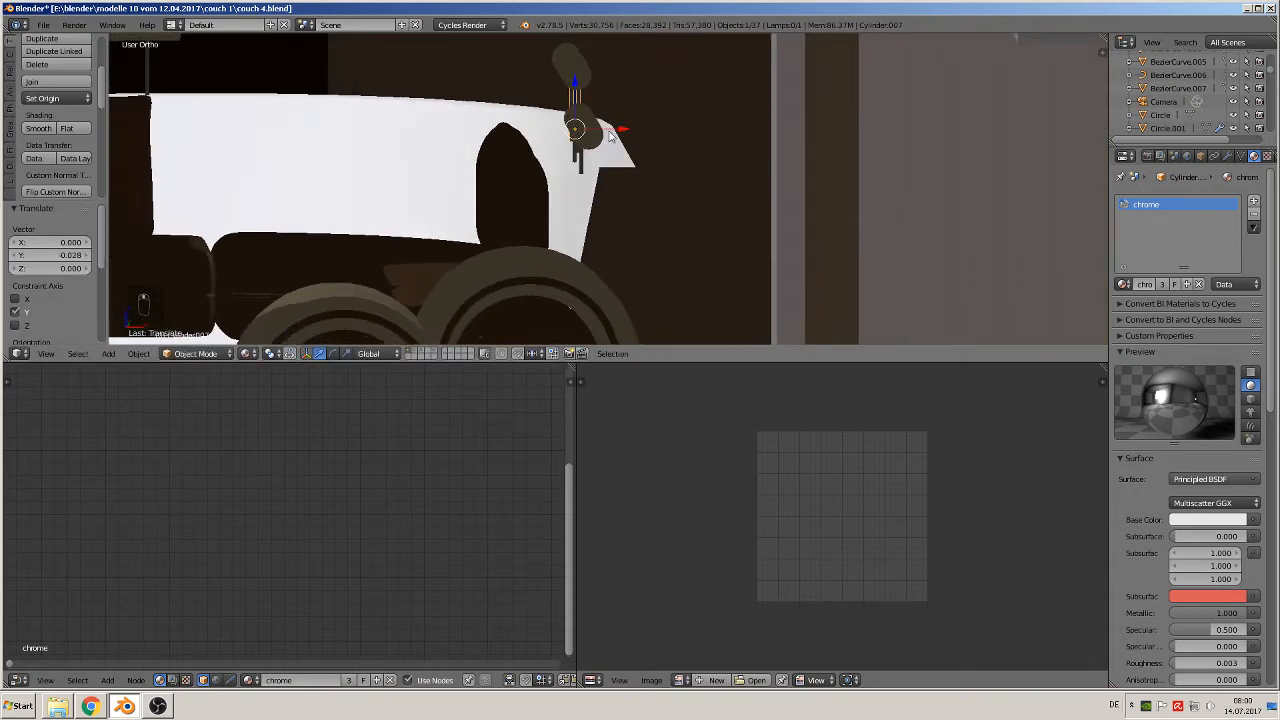
- Move the short section's low headrest together with its posts about 0.36 along X onto the backrest's top edge
middle_drag(610, 135, 569, 158)
right_click(600, 164)
right_click(583, 188)
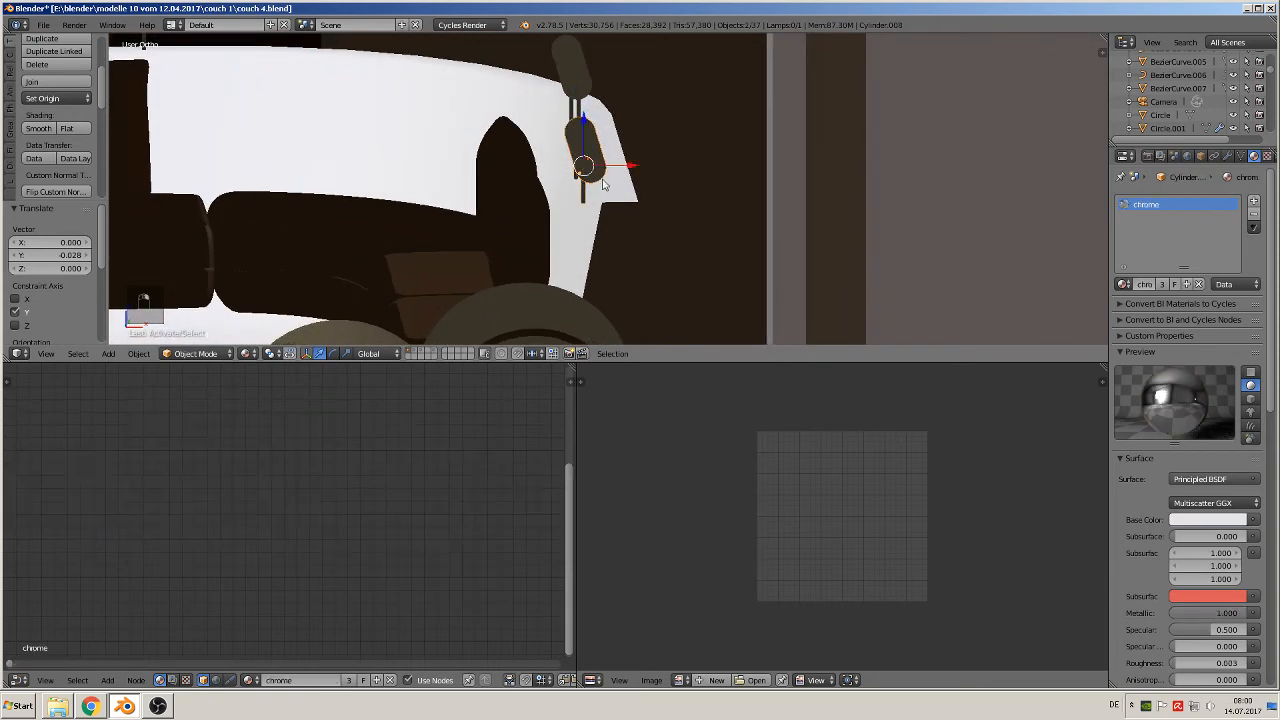
key(g)
key(x)
click(662, 166)
middle_drag(662, 166, 643, 157)
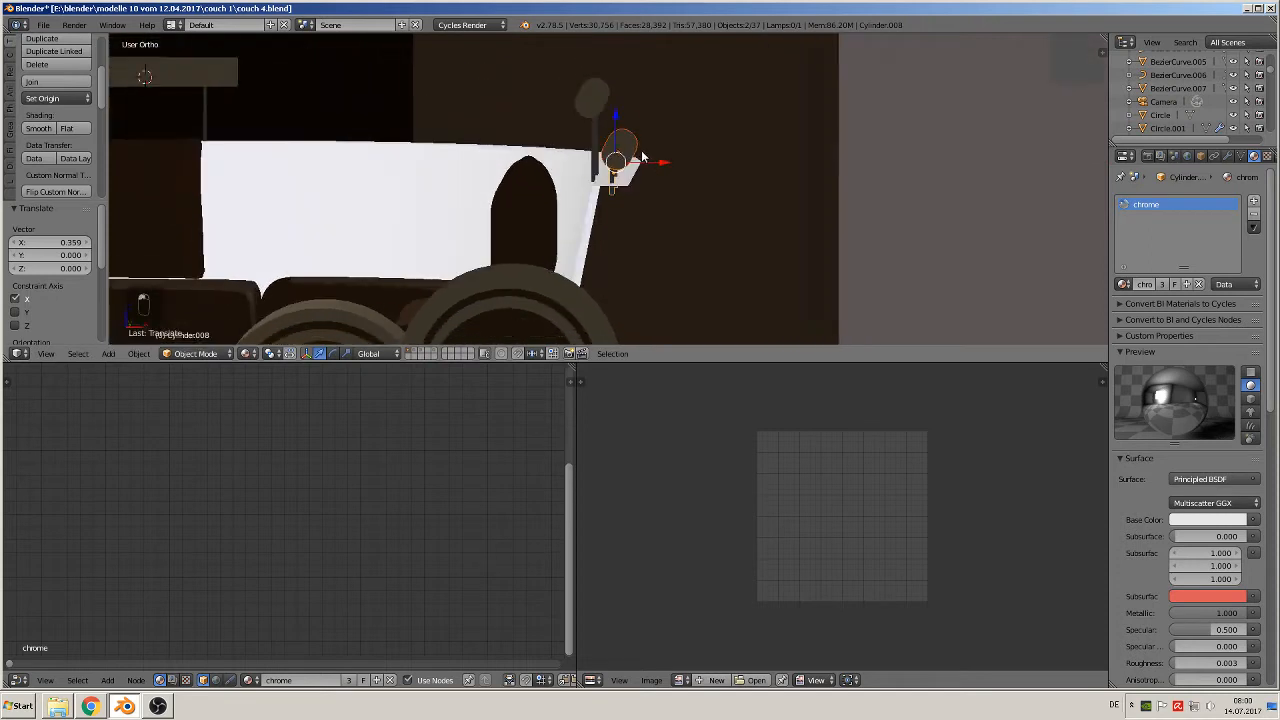
- Shift only the short section's low headrest about -0.049 along X to centre it over its posts
right_click(628, 158)
key(g)
key(x)
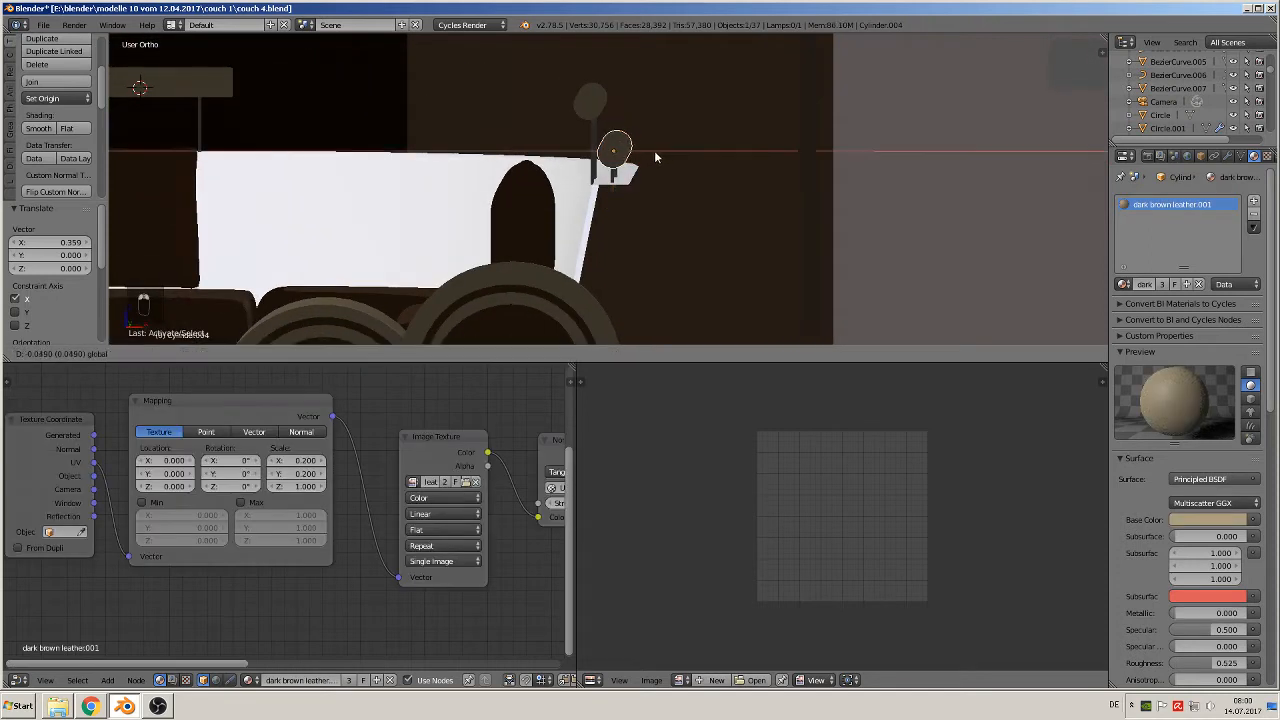
click(655, 157)
- Move the short section's raised headrest together with its posts about 0.20 along X onto the backrest's top edge
middle_drag(655, 157, 614, 155)
shift+right_click(586, 141)
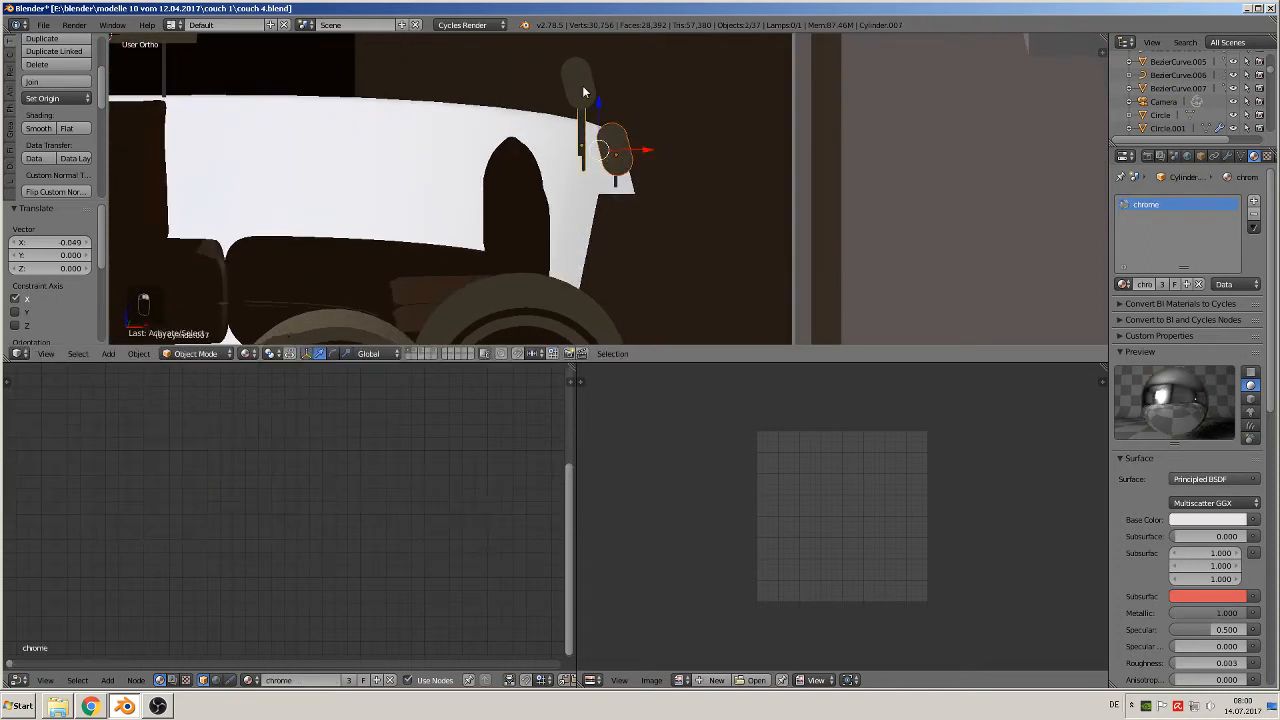
shift+right_click(585, 88)
right_click(580, 122)
shift+right_click(588, 91)
key(g)
key(x)
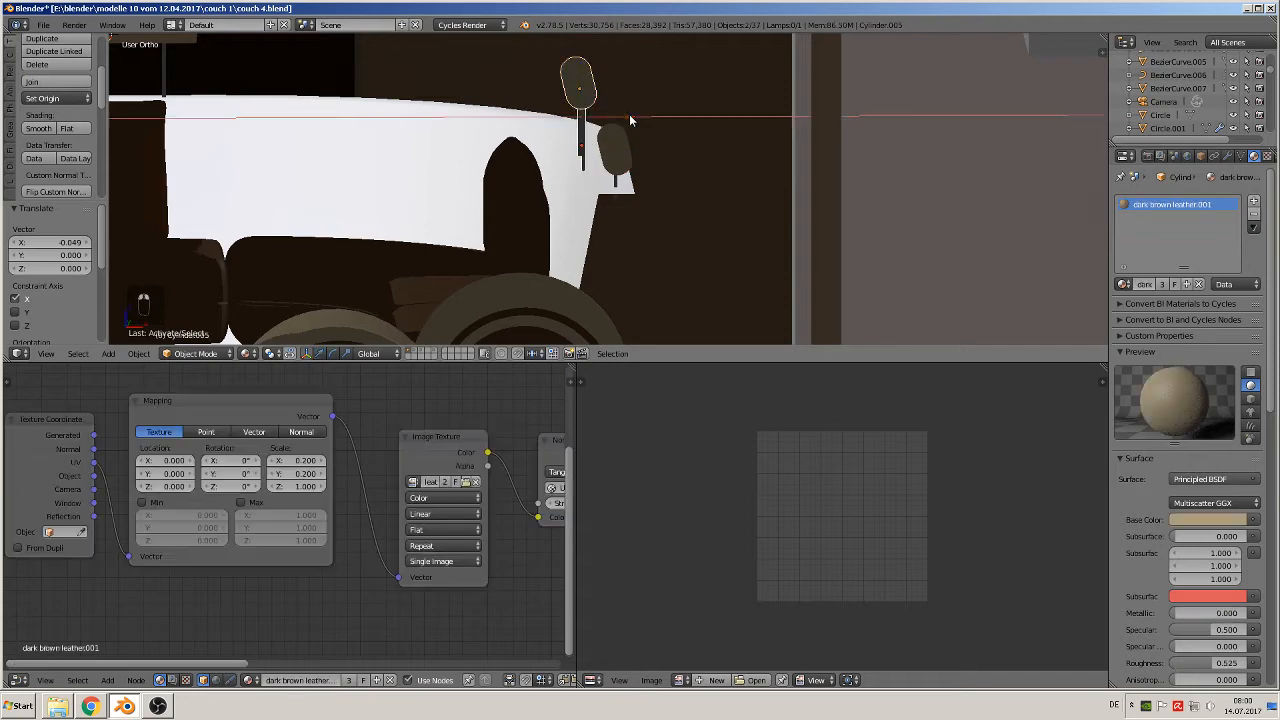
click(648, 117)
middle_drag(648, 117, 644, 109)
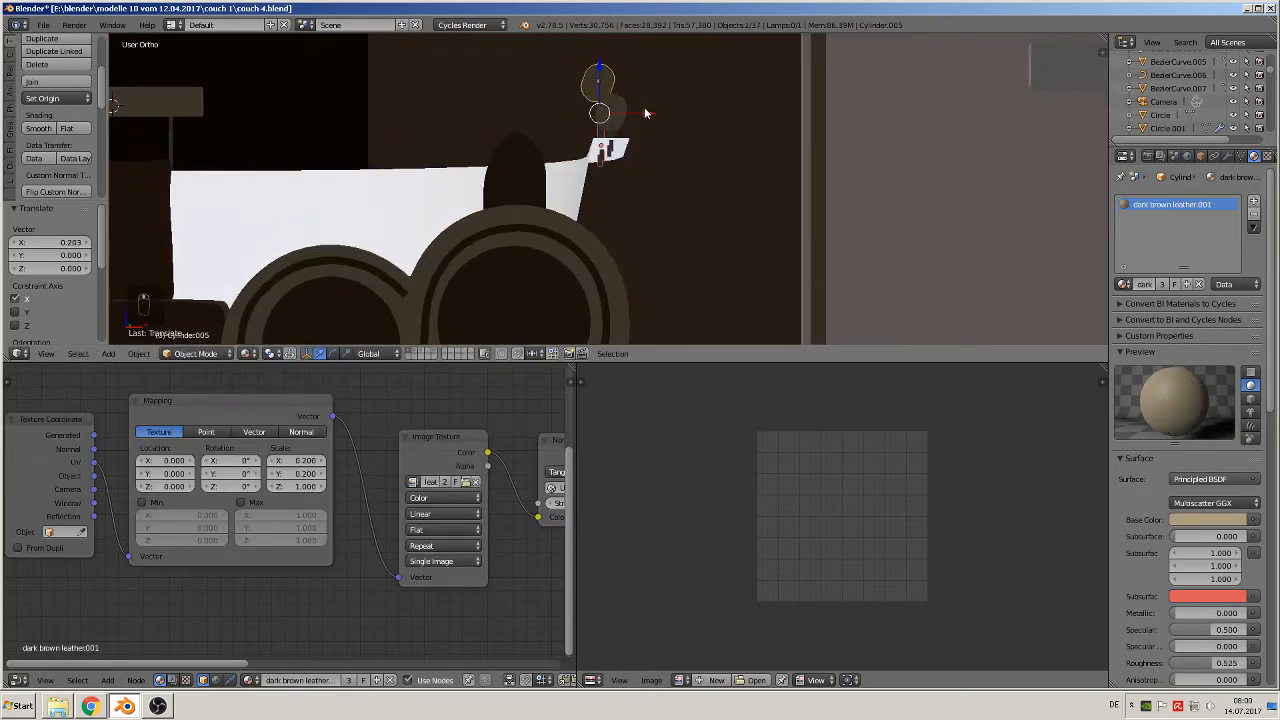
- Shift only the short section's raised headrest about 0.042 along X to centre it over its posts
right_click(612, 82)
right_click(611, 83)
key(g)
key(x)
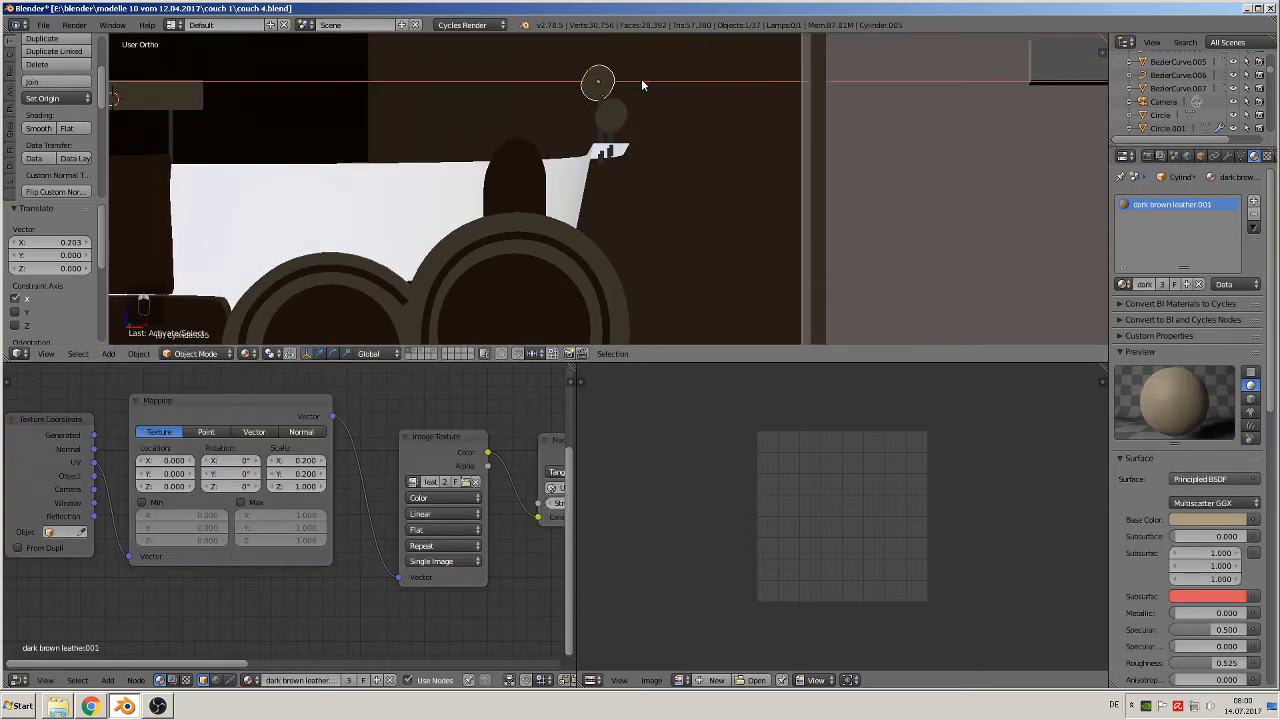
click(645, 80)
- Lower the short section's headrests with their posts along Z, the raised one about 0.22 and the end one about 0.11
middle_drag(649, 141, 776, 185)
shift+right_click(646, 151)
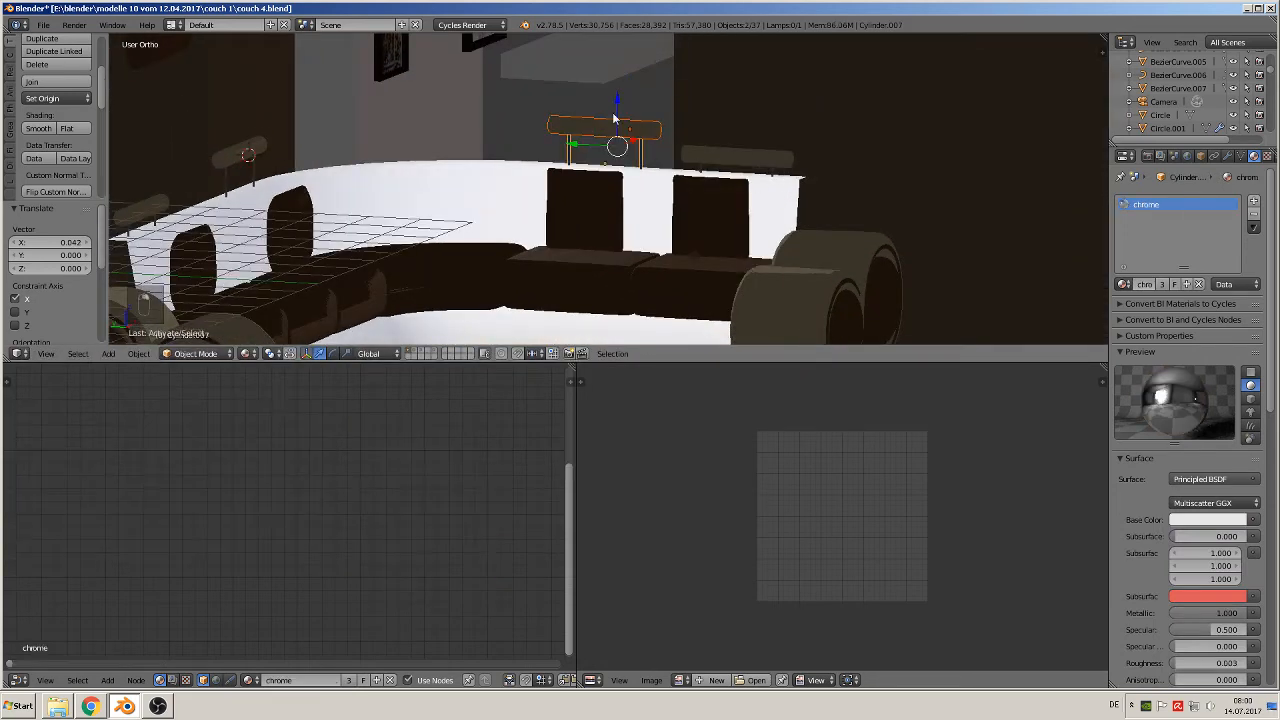
key(g)
key(z)
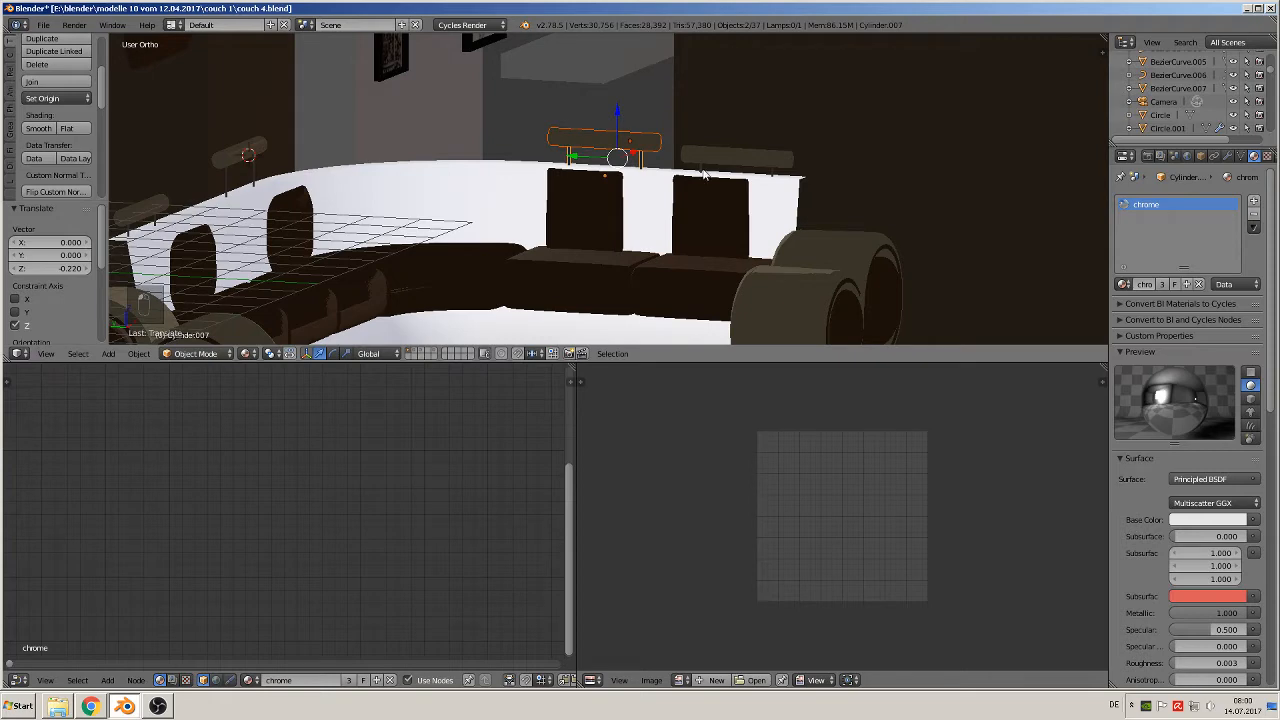
right_click(704, 175)
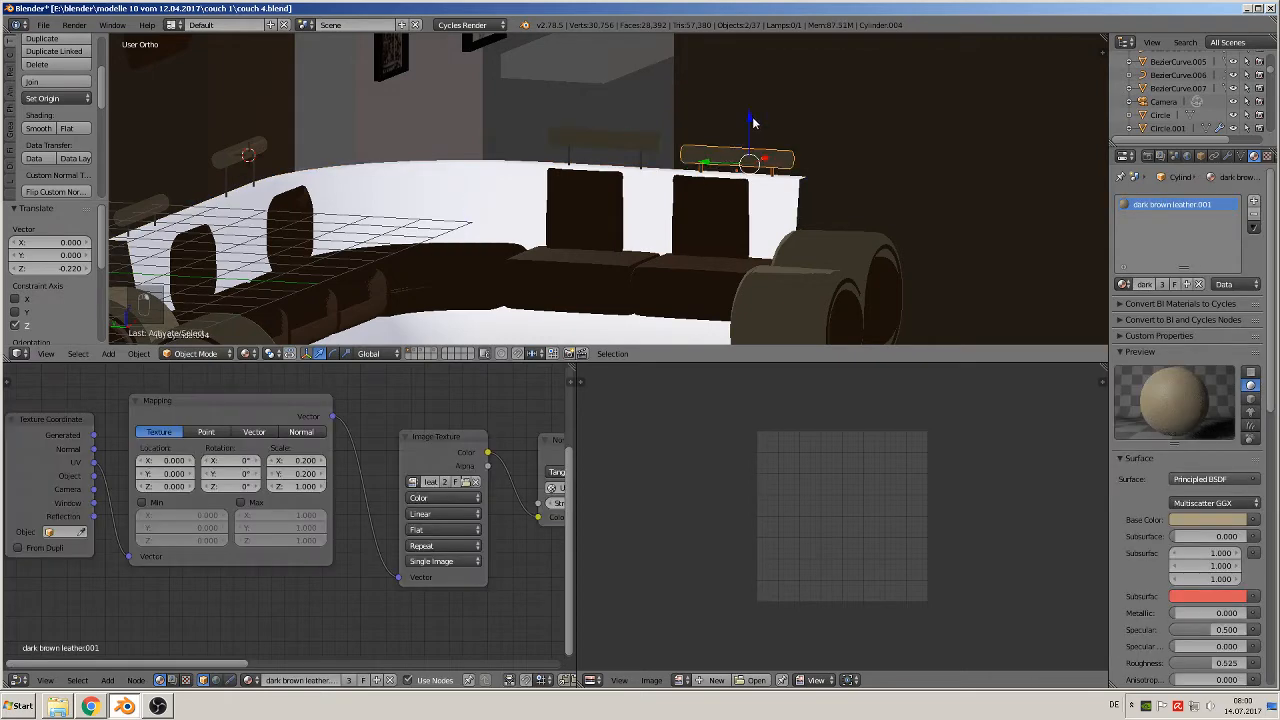
drag(752, 118, 753, 124)
- Lower the long section's headrests with their posts along Z, the raised one about 0.28 and the end one about 0.16
shift+middle_drag(545, 235, 574, 143)
right_click(574, 121)
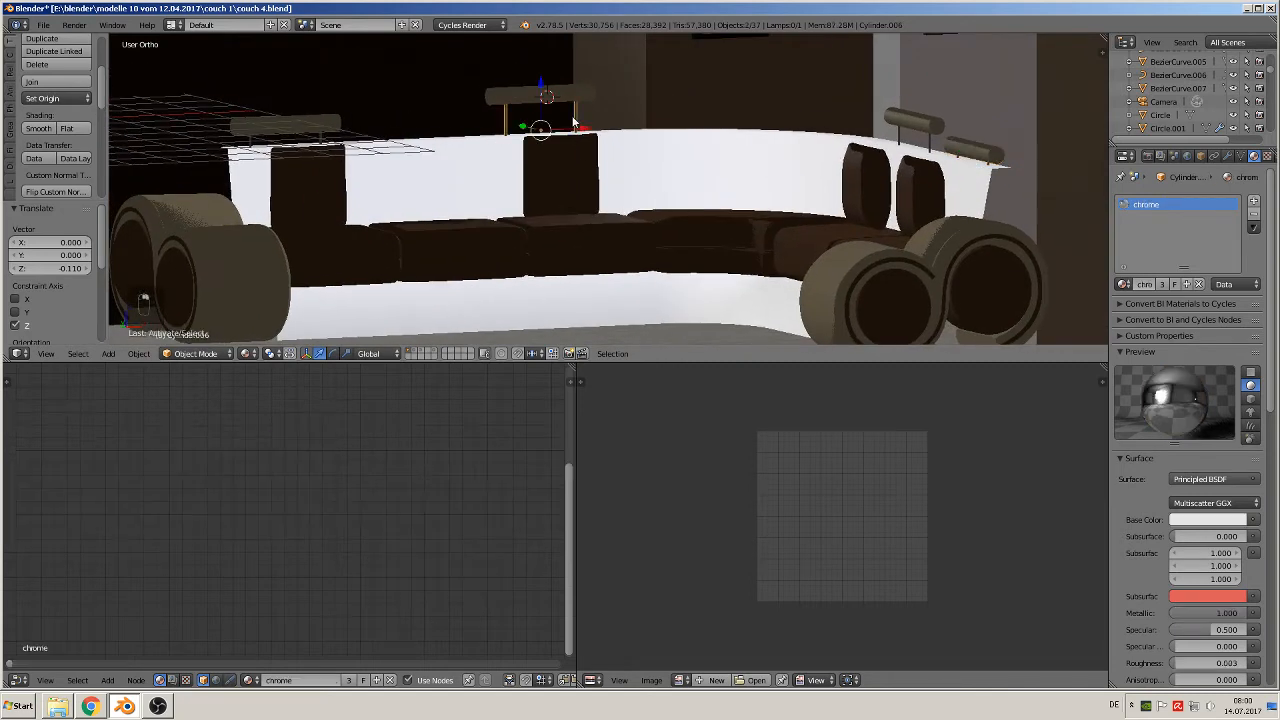
shift+right_click(551, 91)
drag(527, 74, 526, 92)
right_click(323, 138)
shift+right_click(319, 127)
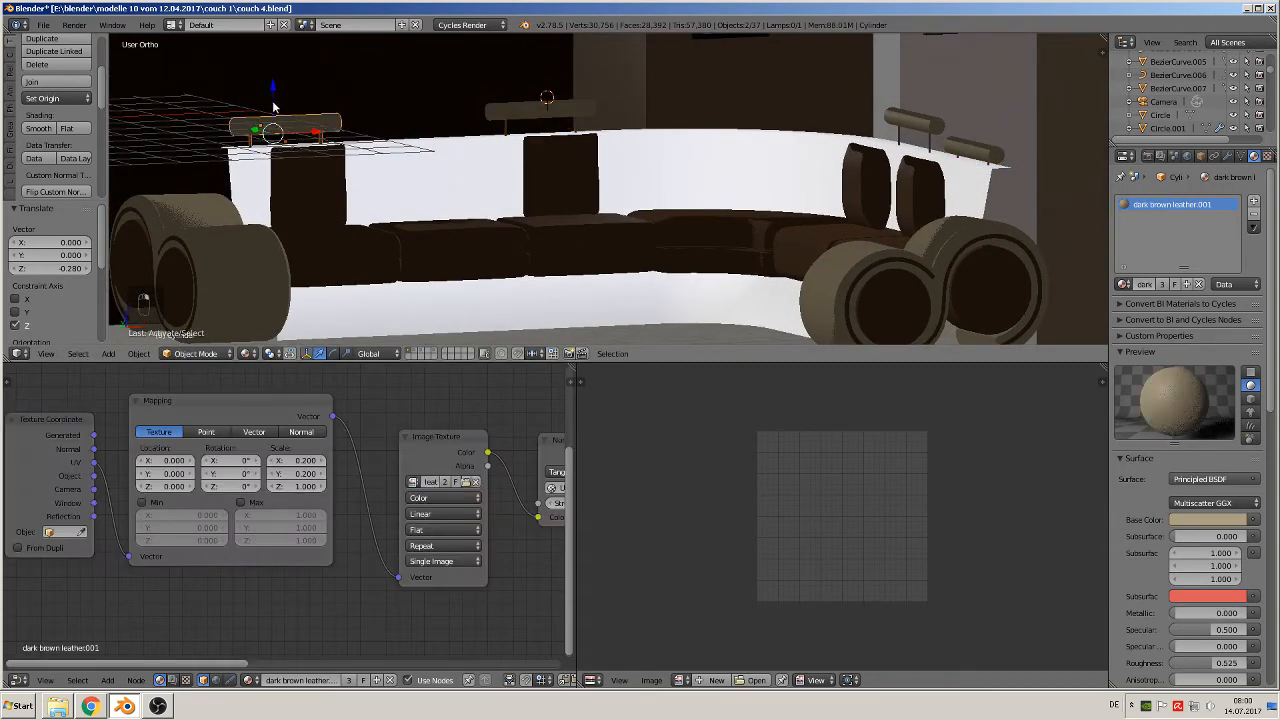
drag(274, 93, 274, 107)
- Duplicate the long section's seat cushion beside the corner and place the copy in front of the sofa, about -5.48 along X
scroll(459, 225, down, 5)
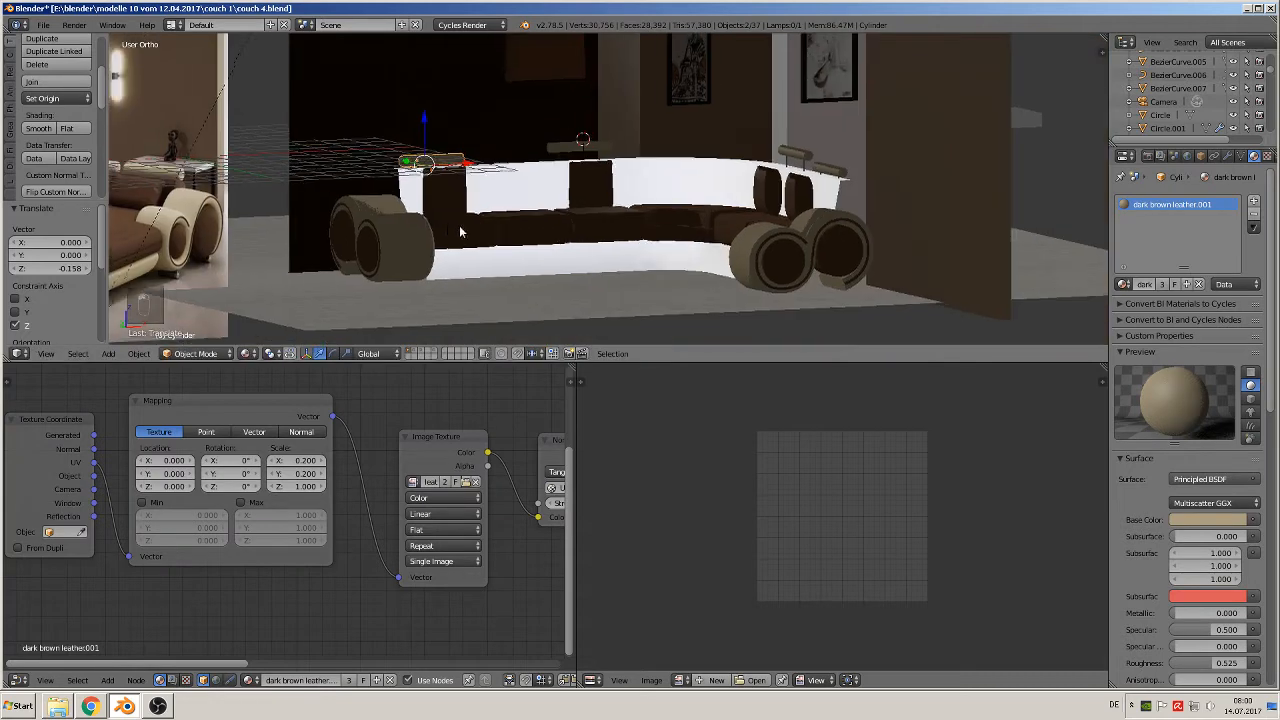
shift+middle_drag(552, 230, 787, 235)
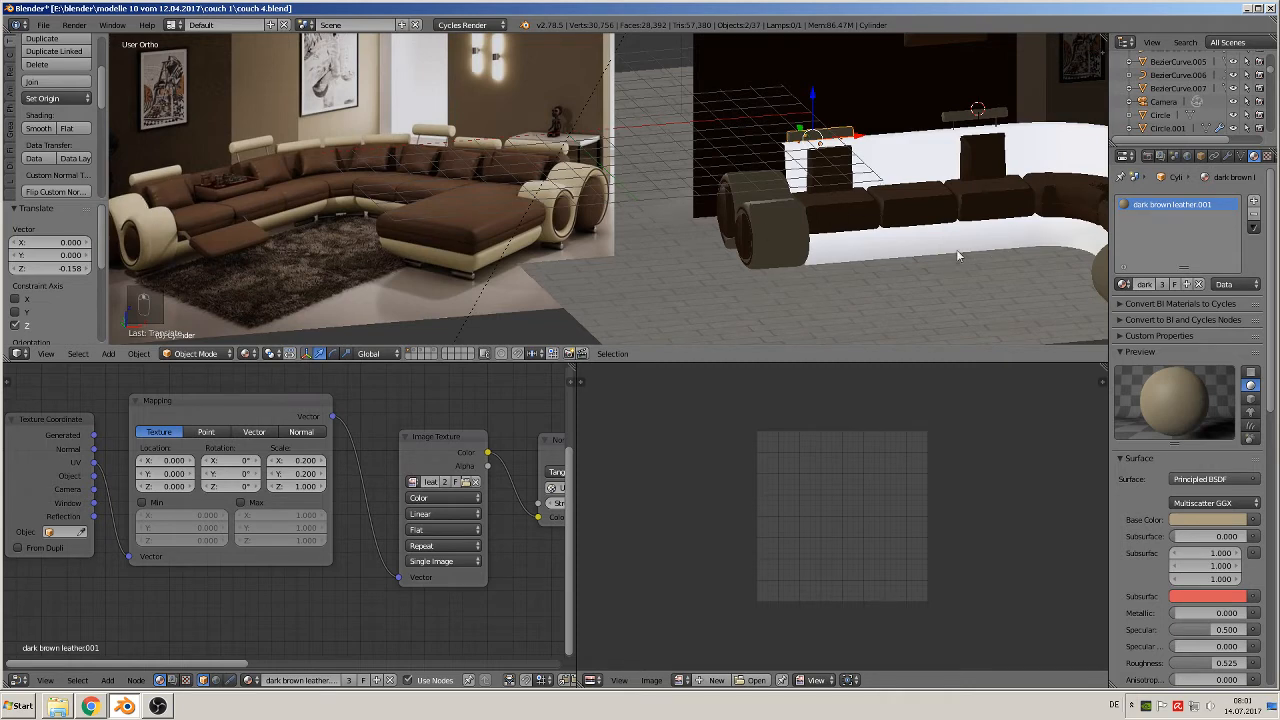
shift+middle_drag(958, 256, 669, 258)
scroll(671, 214, up, 3)
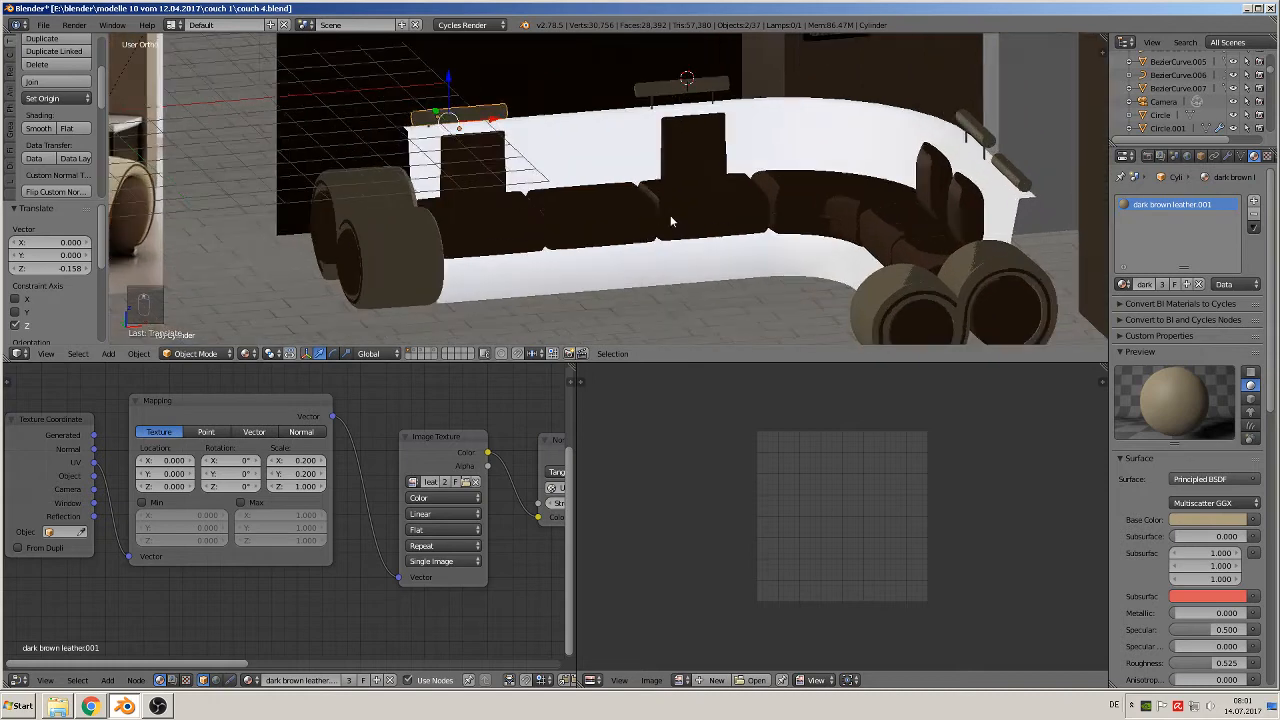
right_click(702, 215)
scroll(704, 222, down, 3)
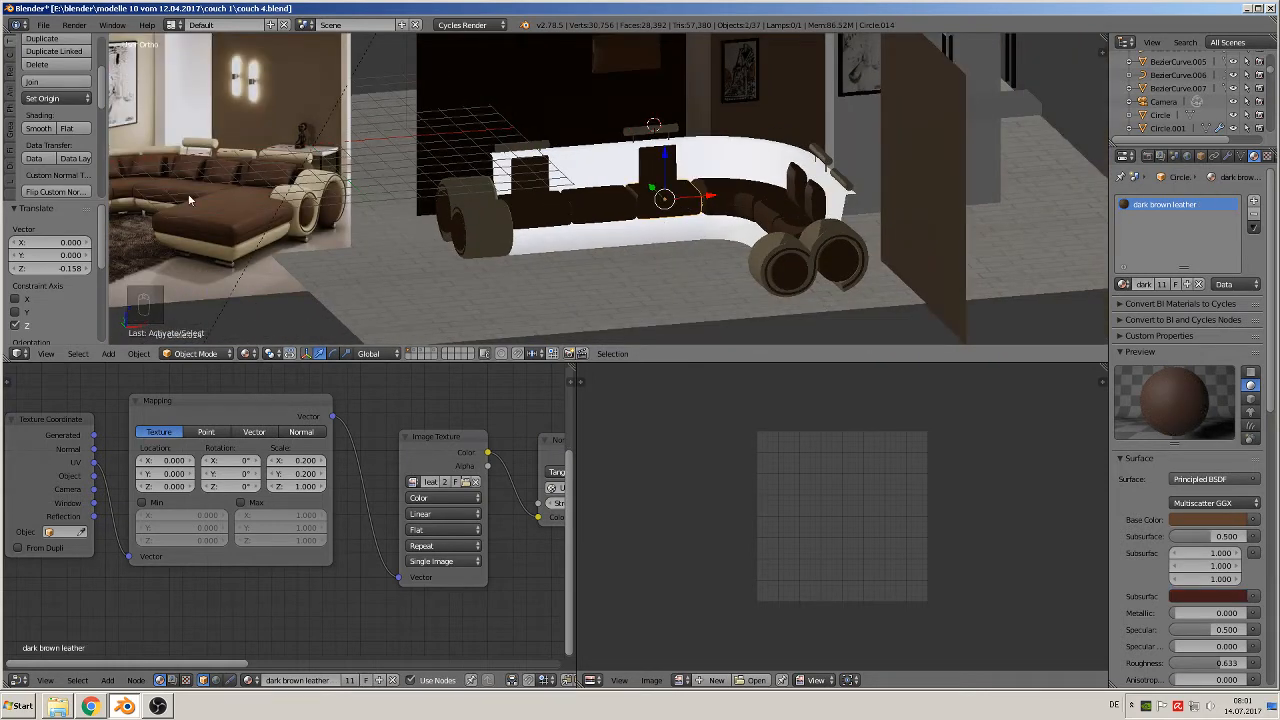
scroll(775, 237, up, 2)
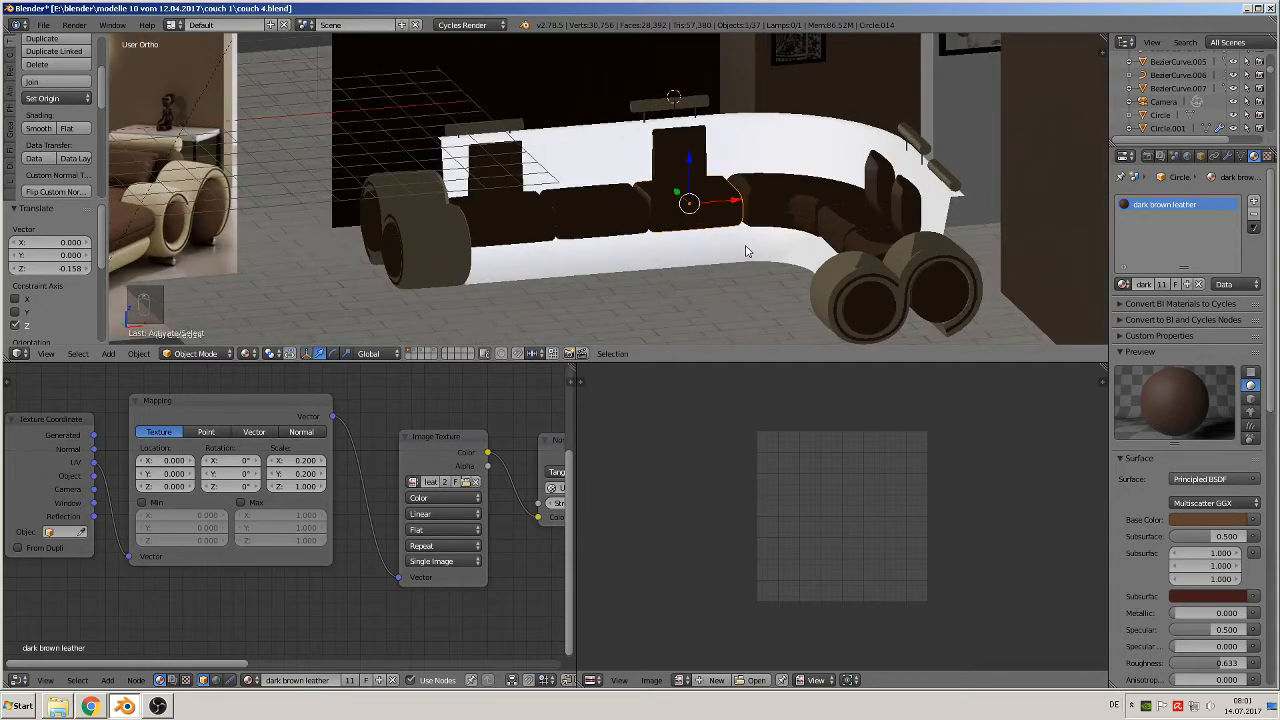
key(shift+d)
drag(674, 193, 633, 316)
shift+middle_drag(650, 317, 737, 217)
- Delete the vertices of the lower half of the copied seat cushion, keeping only its upper half
scroll(771, 246, up, 5)
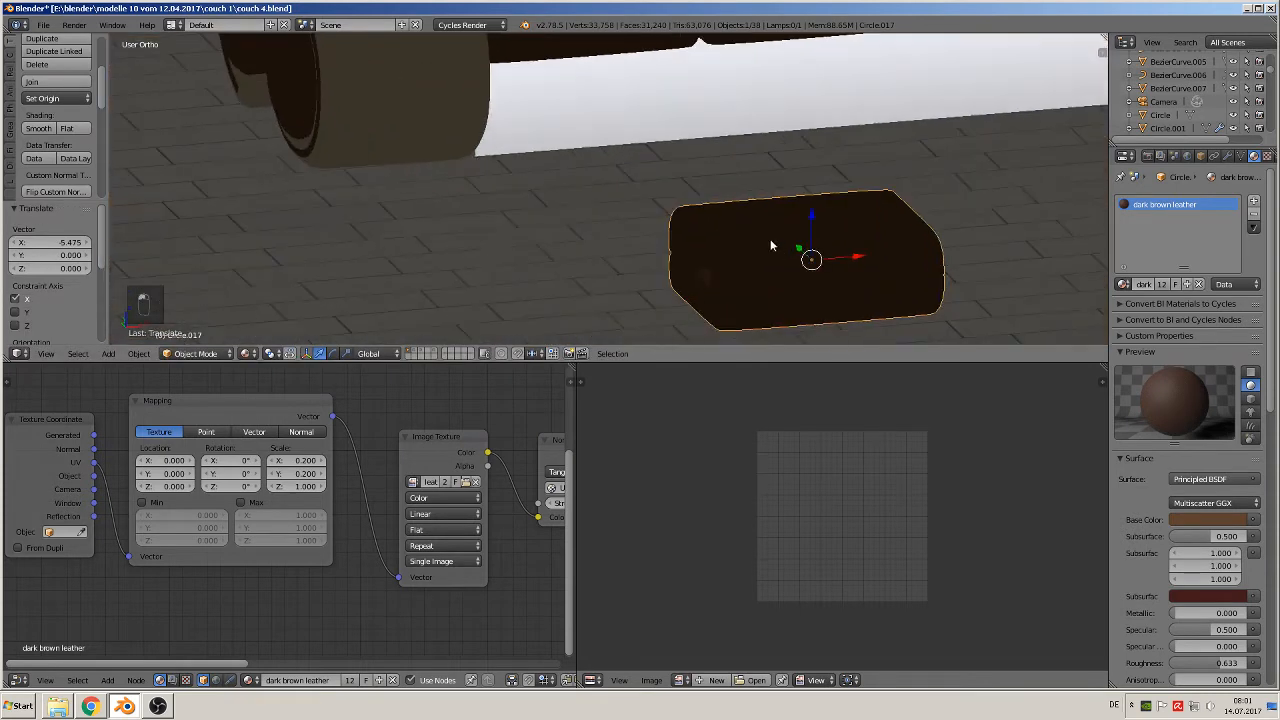
key(Tab)
scroll(820, 280, up, 1)
scroll(818, 278, up, 1)
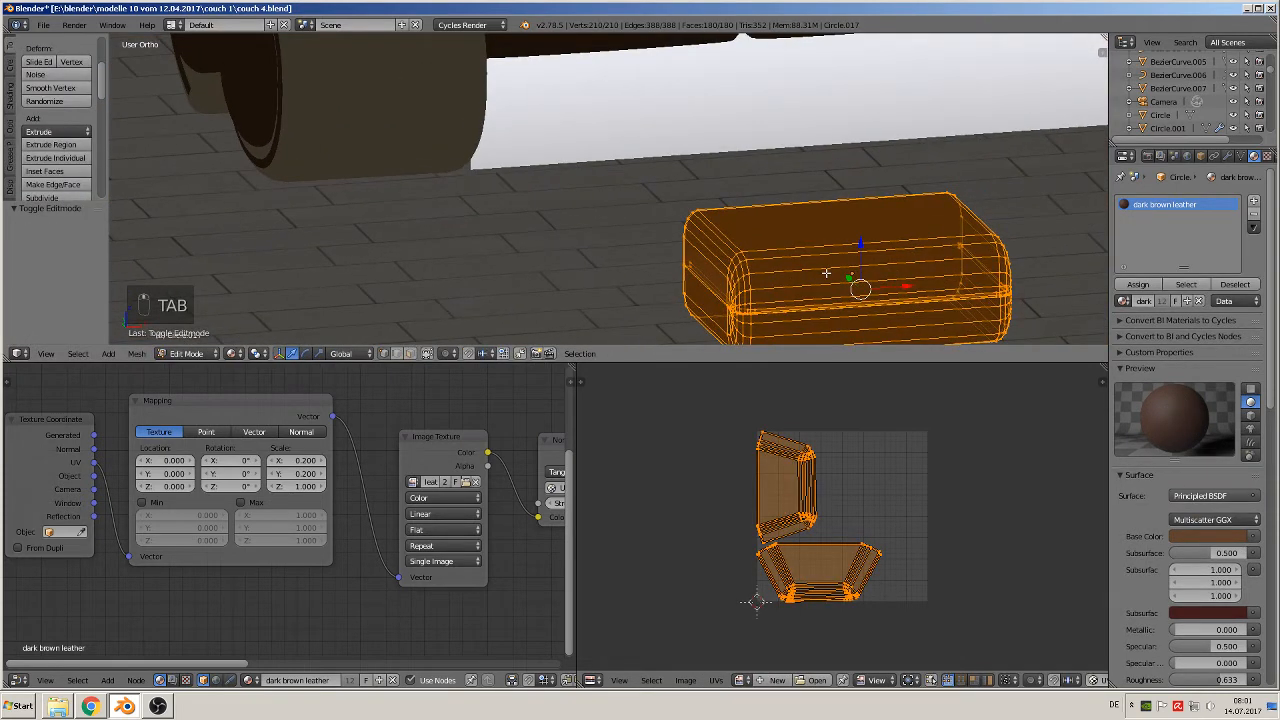
key(KP_1)
scroll(826, 273, down, 2)
middle_drag(878, 297, 720, 248)
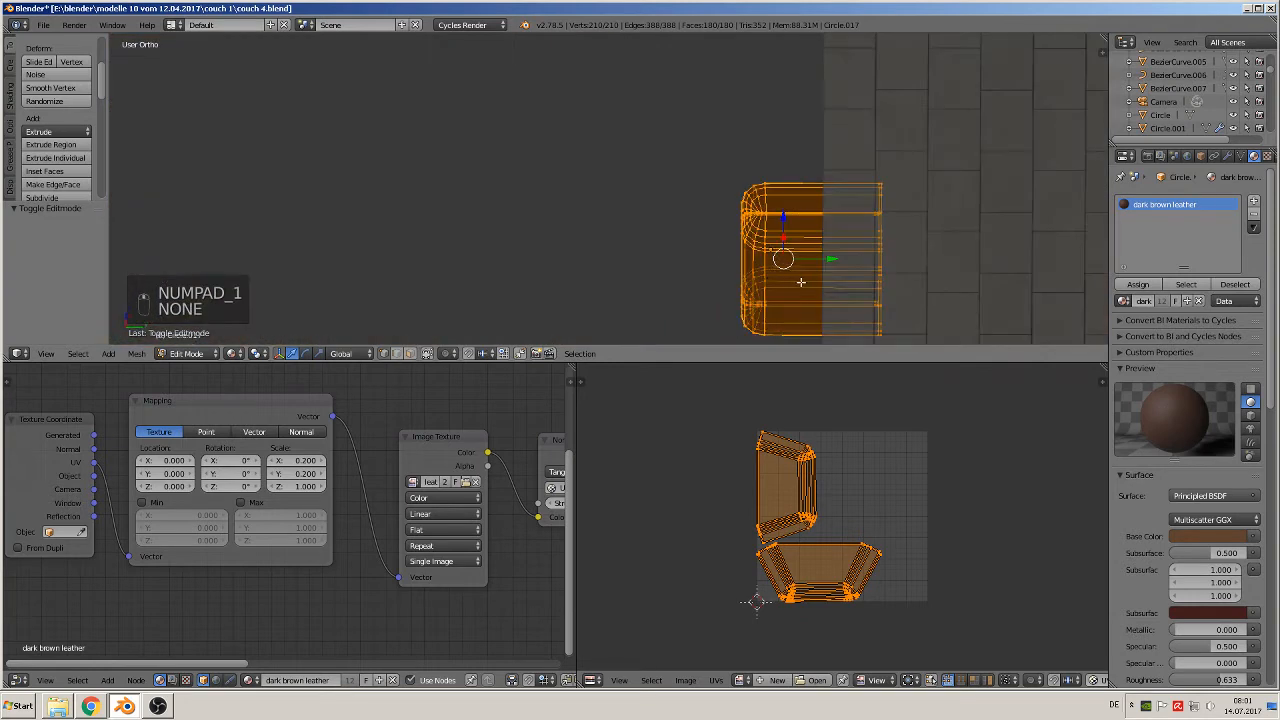
key(KP_1)
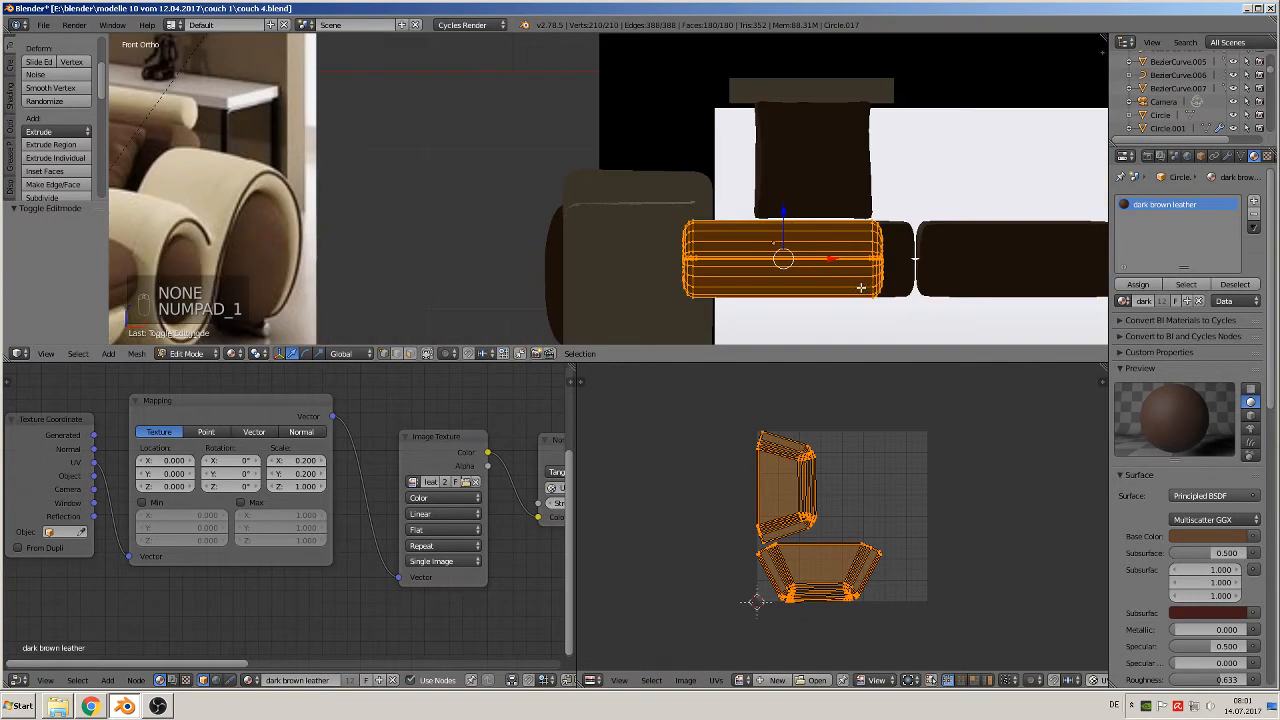
scroll(861, 288, up, 4)
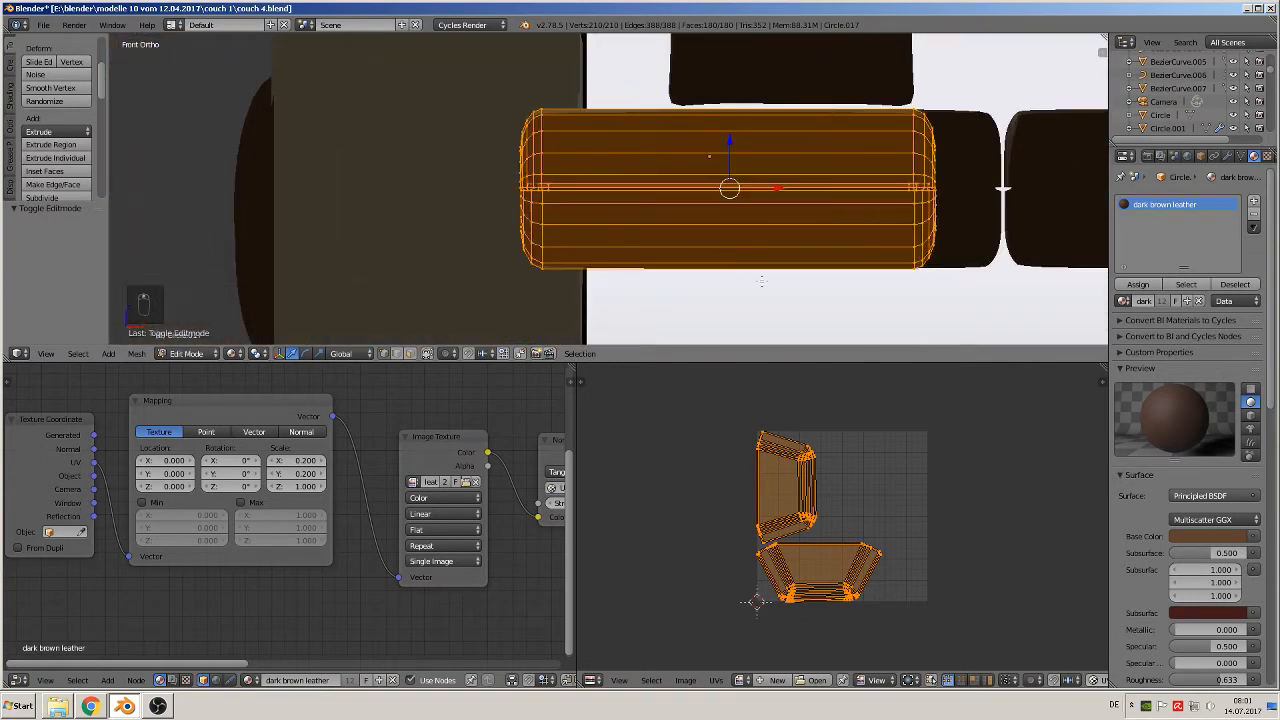
key(a)
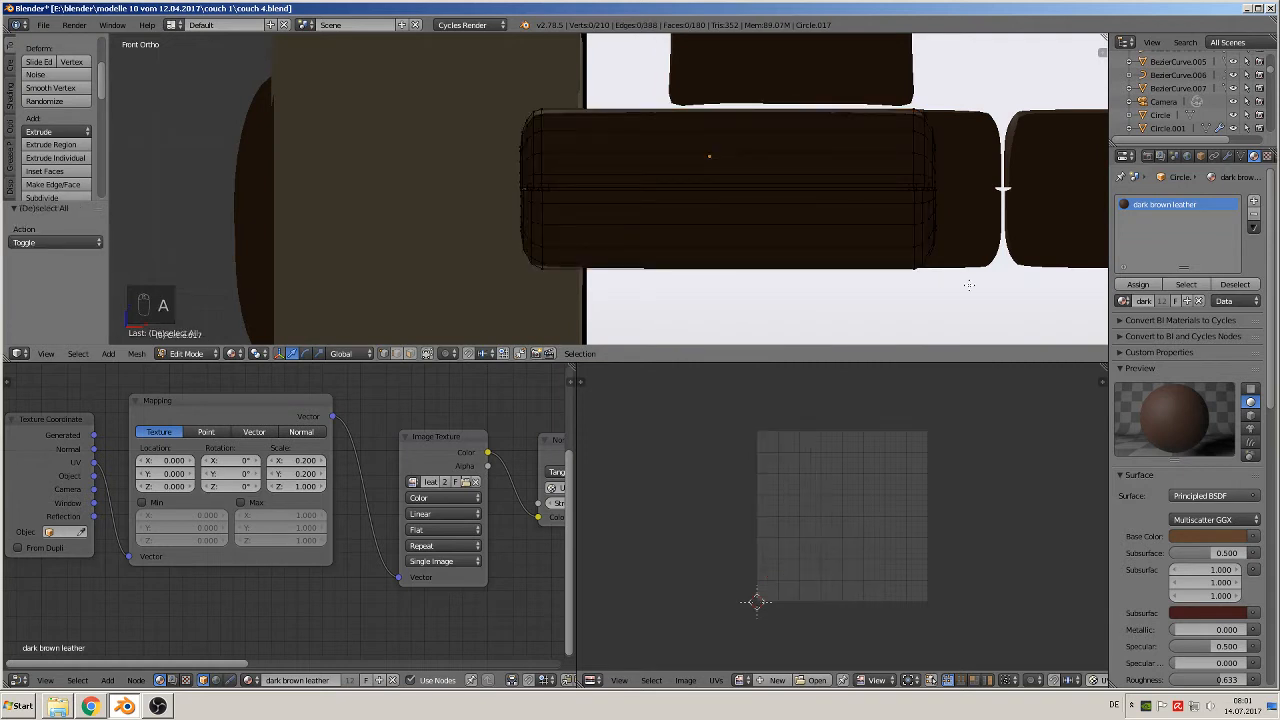
key(b)
drag(980, 290, 506, 188)
key(x)
click(505, 188)
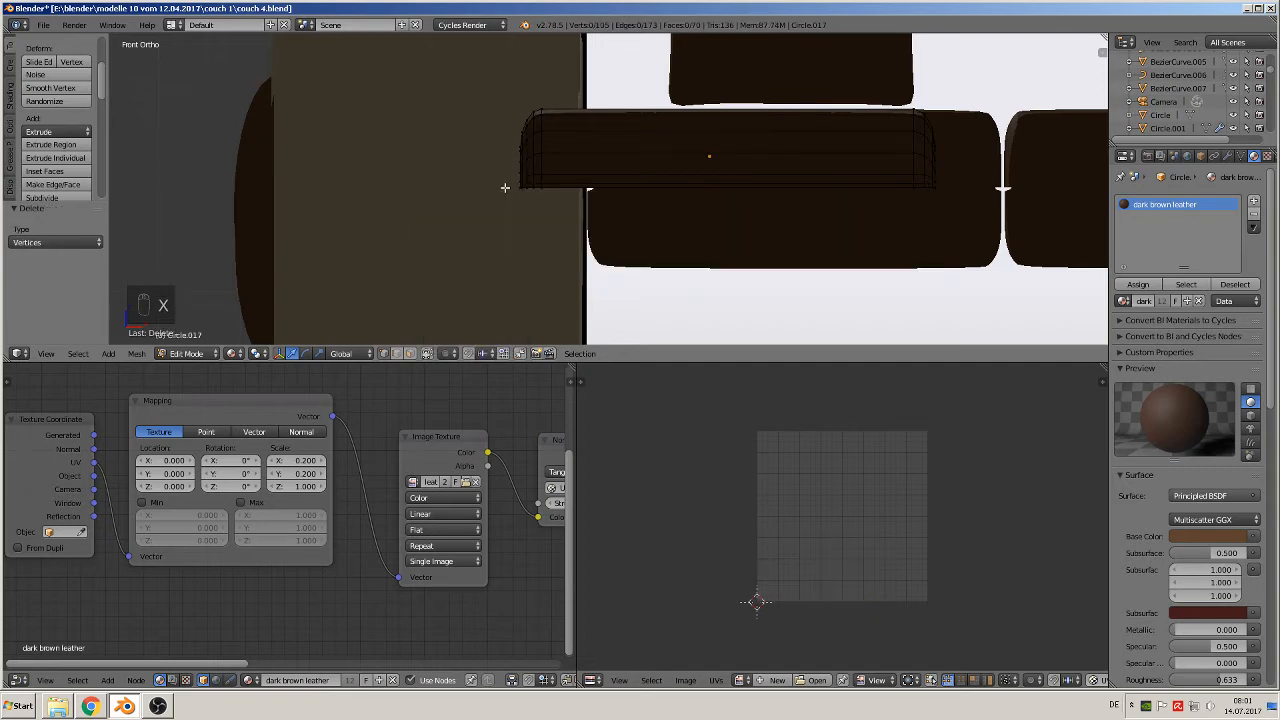
- Select the open edge loop on the halved cushion's cut-out side and fill it with a face
middle_drag(618, 241, 724, 220)
key(Tab)
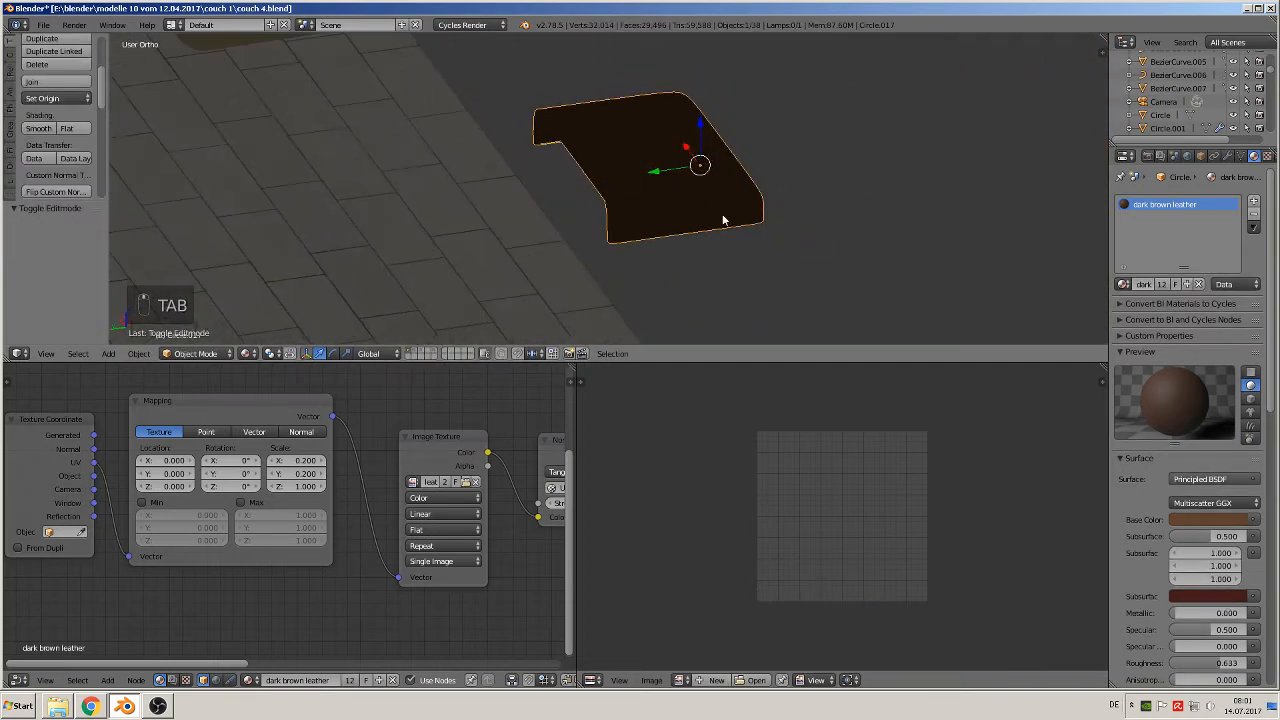
key(Tab)
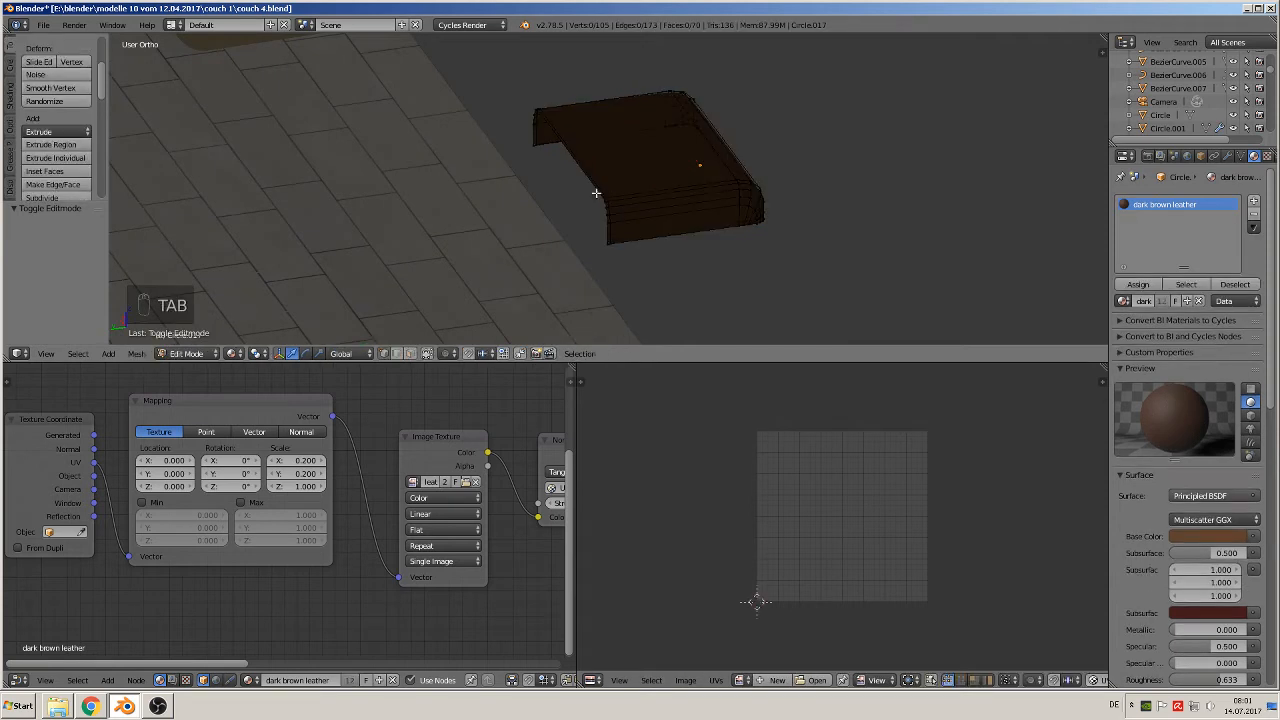
alt+right_click(596, 193)
key(f)
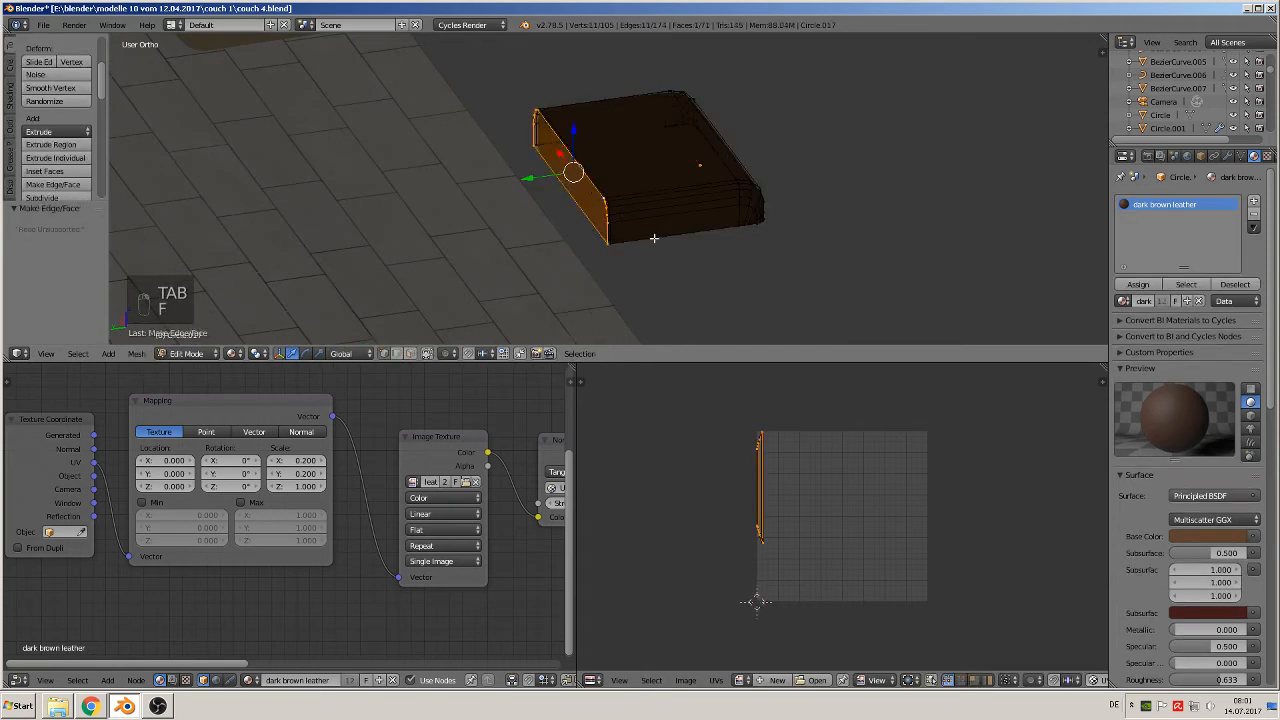
key(Tab)
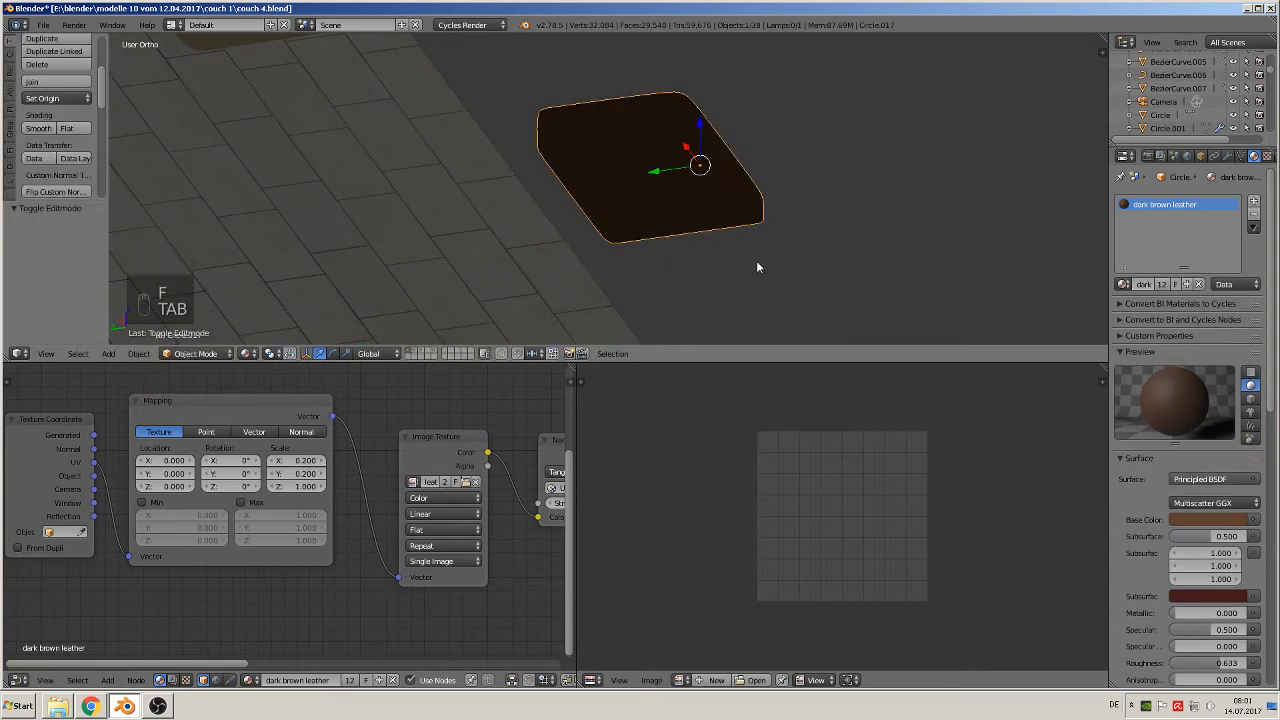
key(r)
key(x)
key(equal)
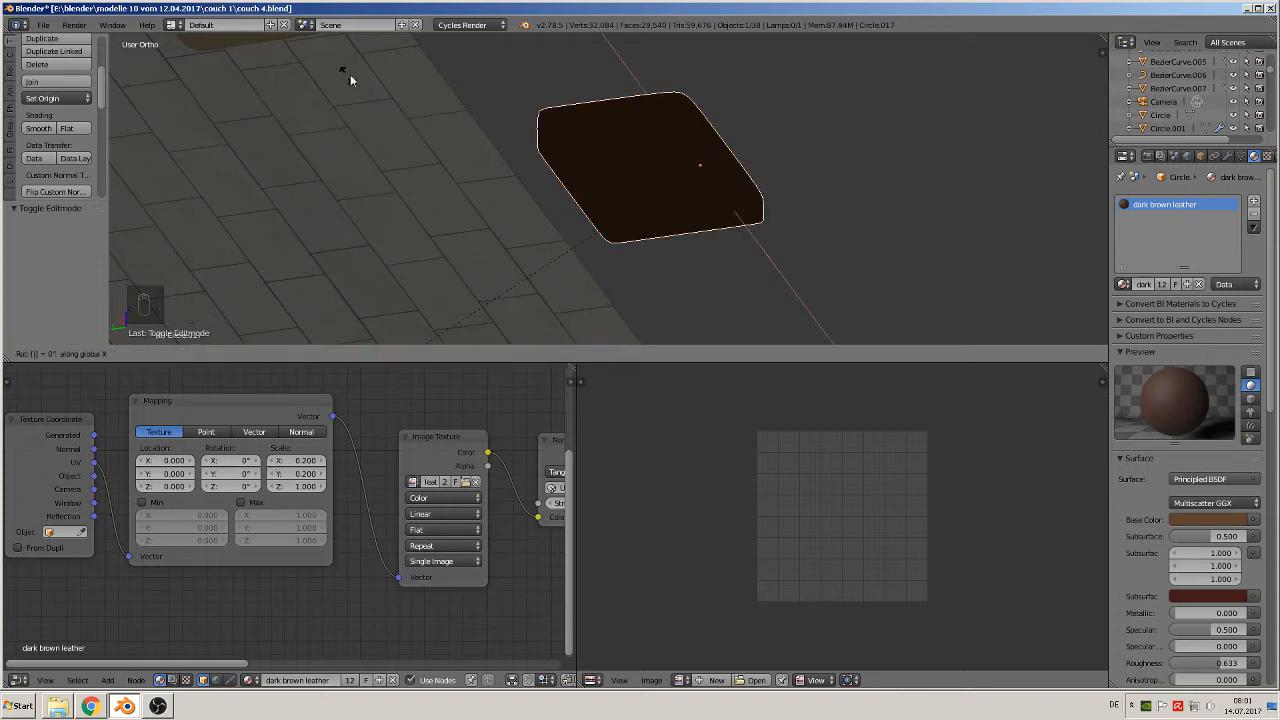
text(x90)
key(Escape)
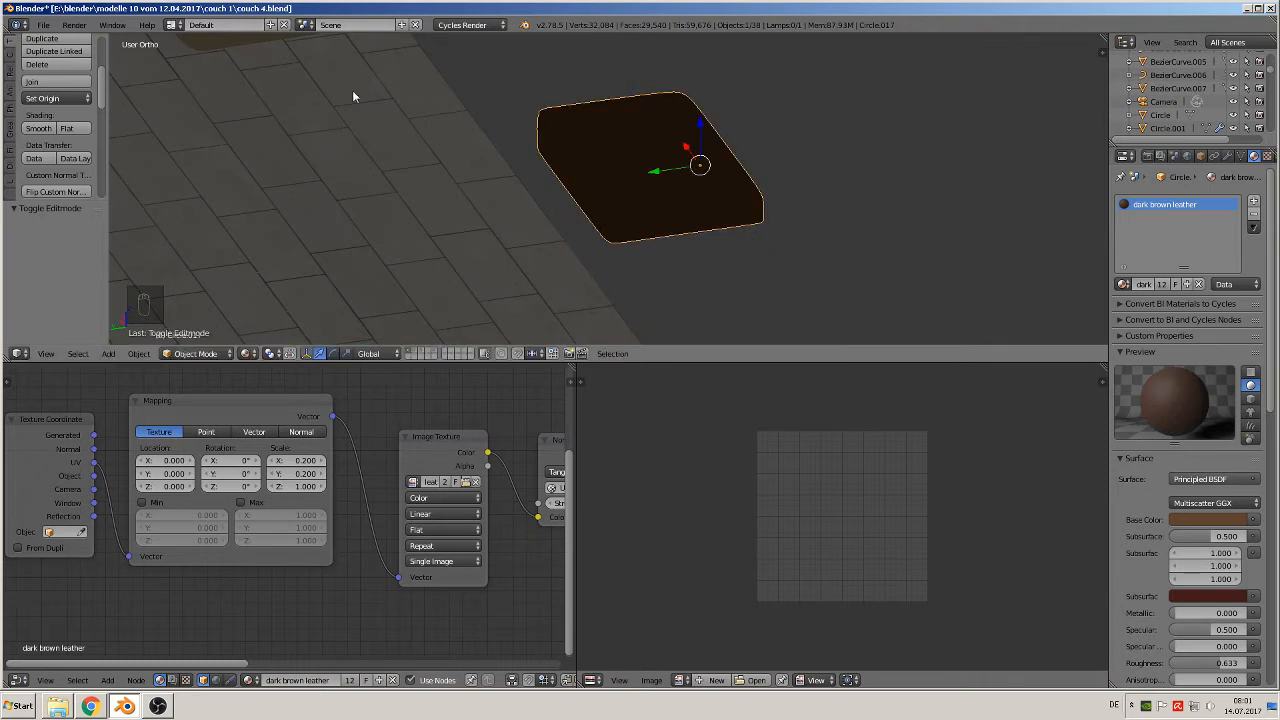
- Stand the halved cushion upright by rotating it 90° and 180° about X, plus 180° about Z
text(rx90)
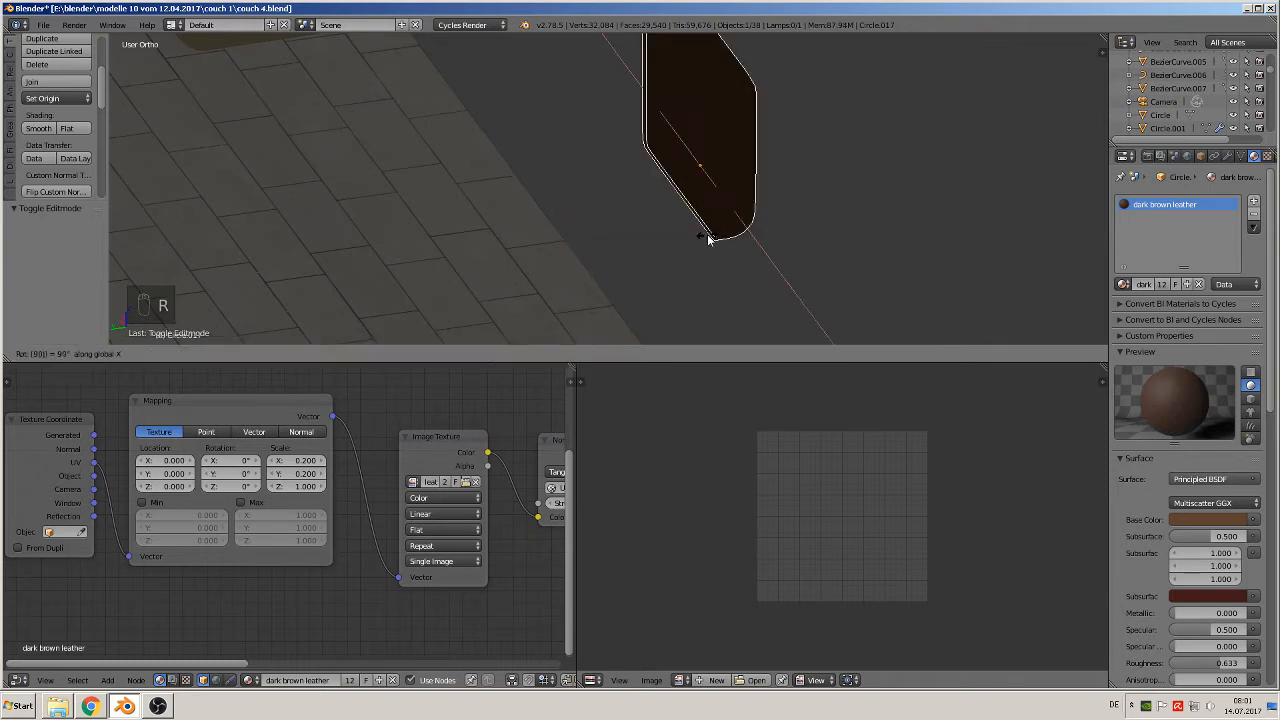
key(Return)
text(r)
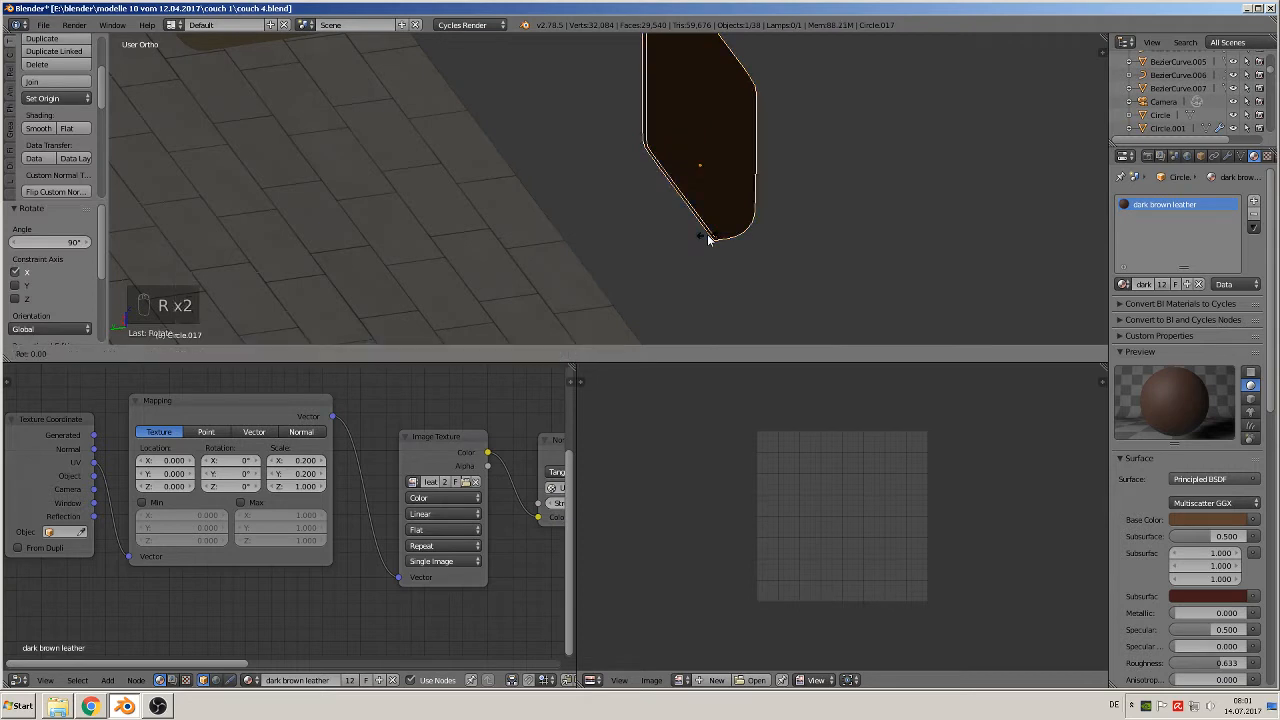
text(x180)
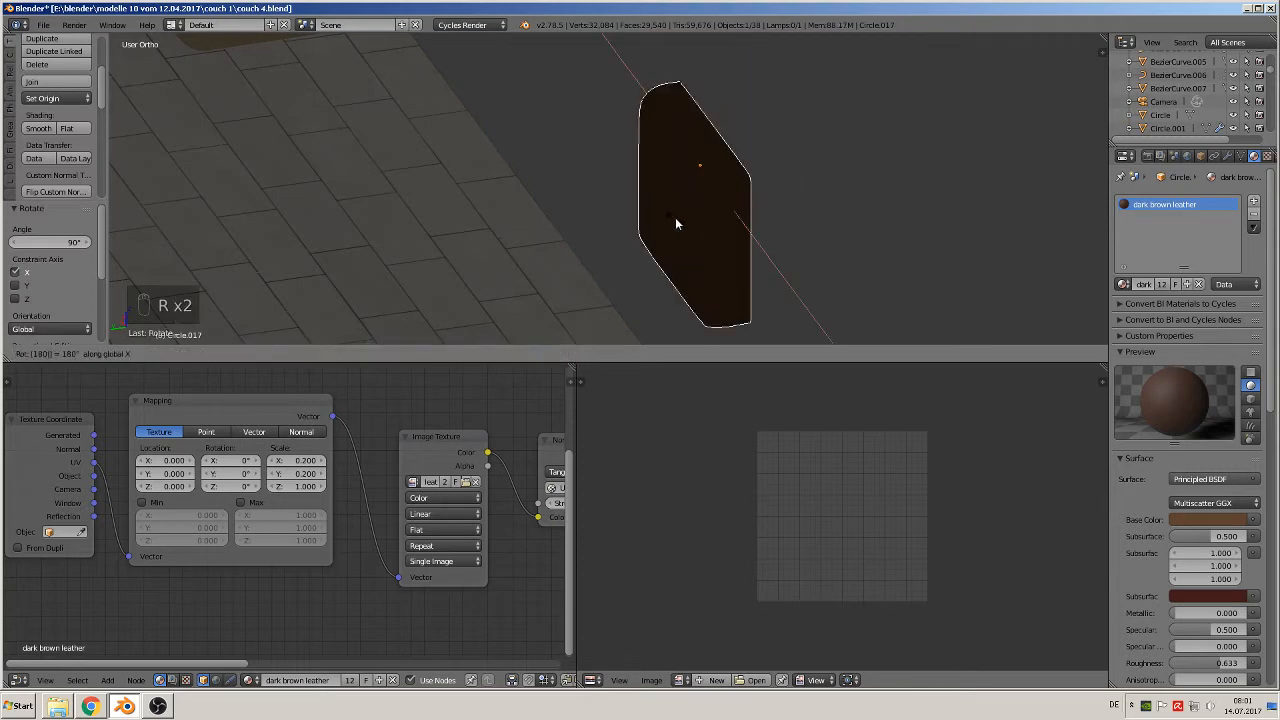
key(Return)
text(r)
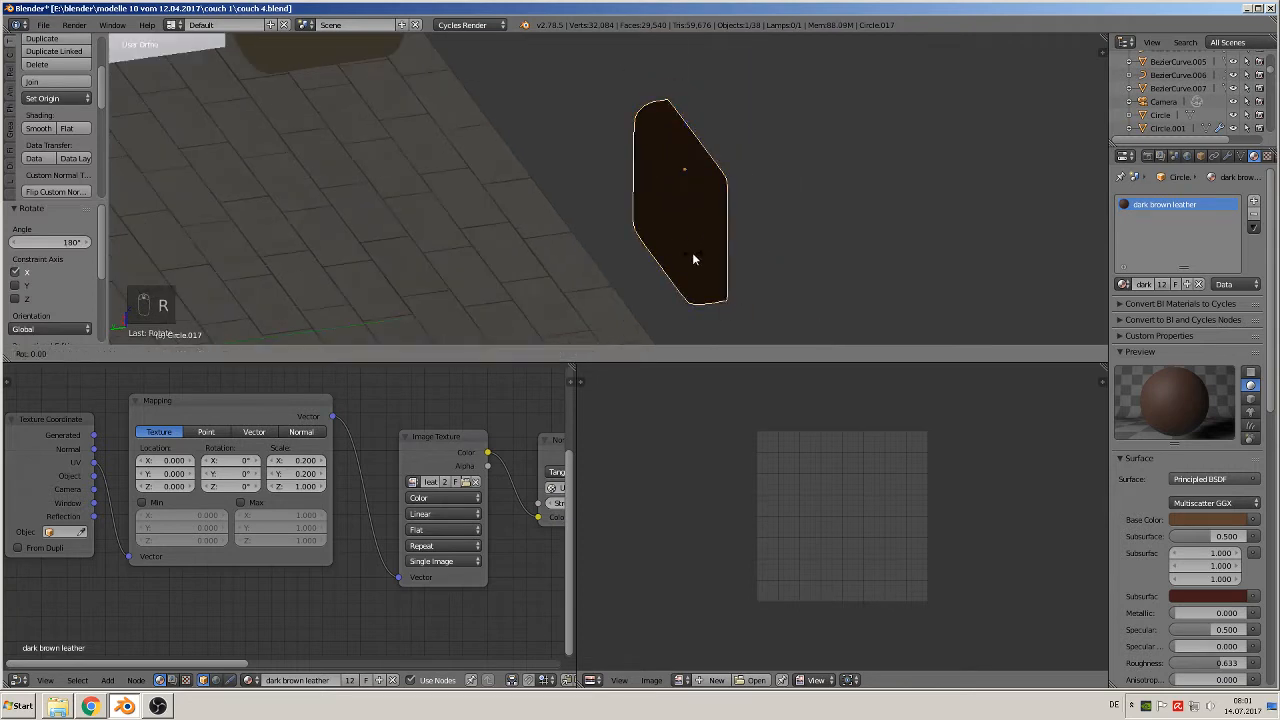
text(z180)
key(Return)
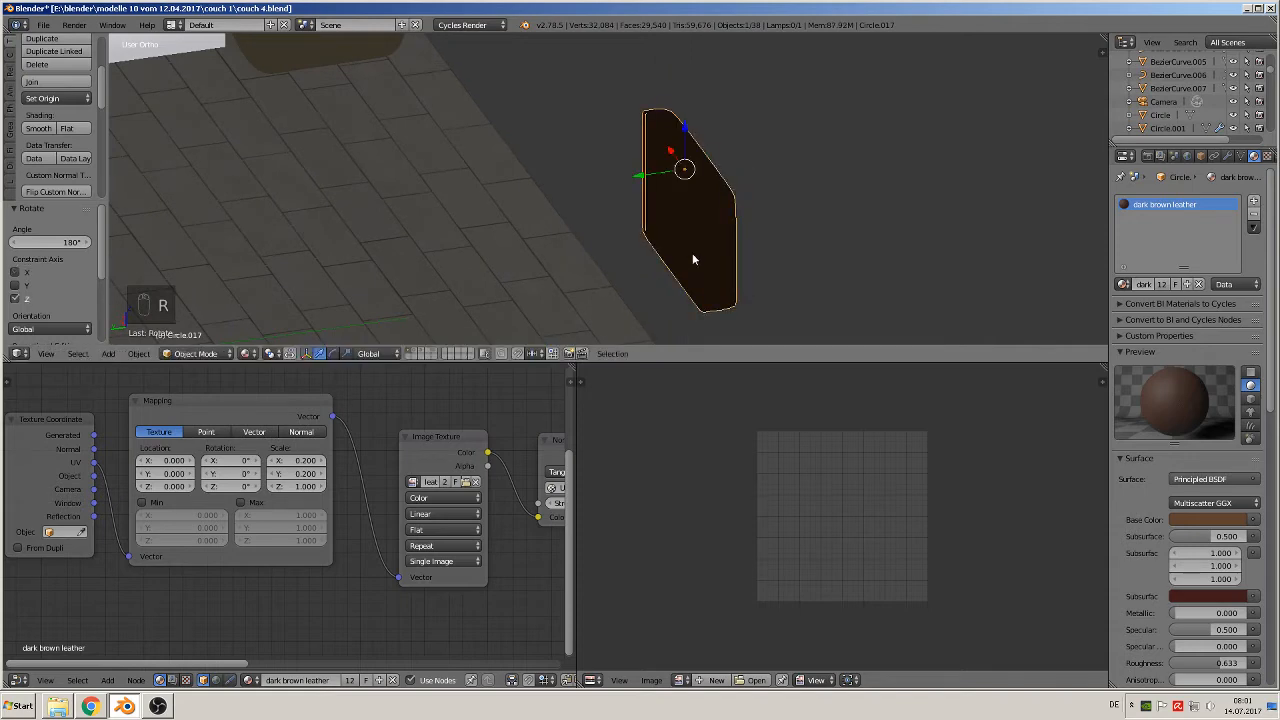
- In front view, move the upright cushion above the long section's end seat, about 0.66 along X and 1.66 along Z
middle_drag(693, 258, 542, 250)
scroll(541, 250, down, 3)
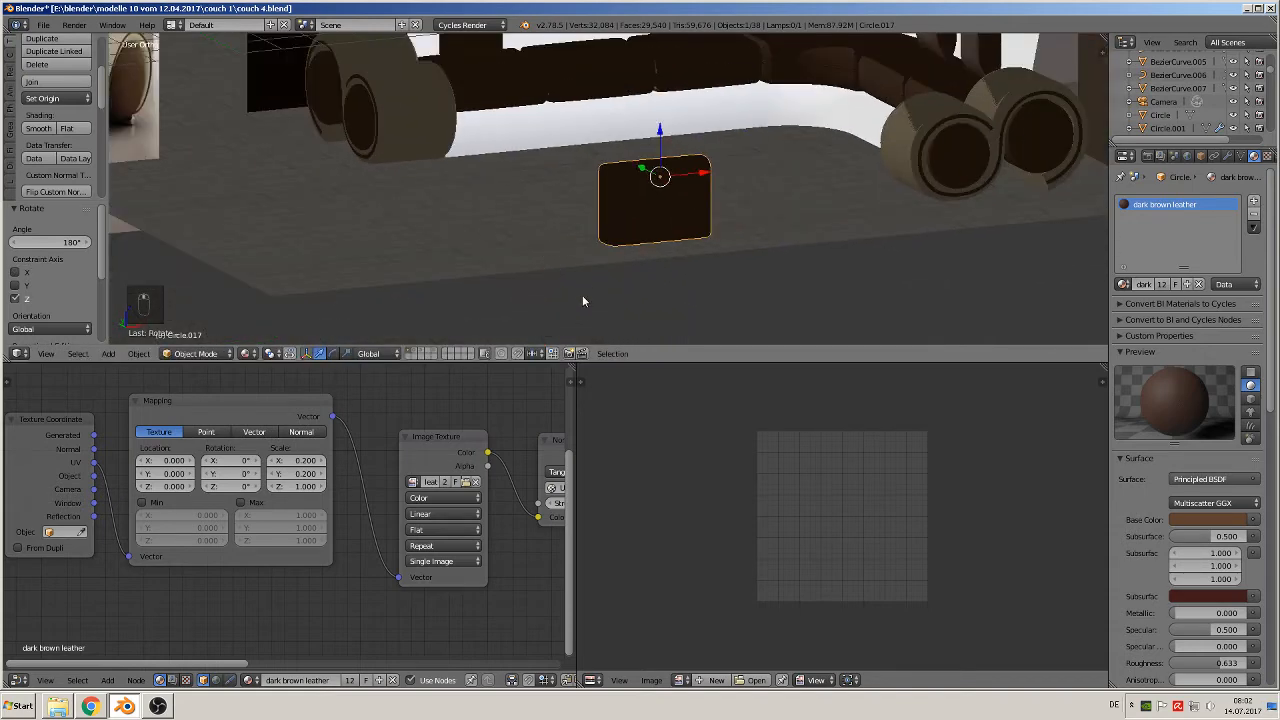
key(KP_1)
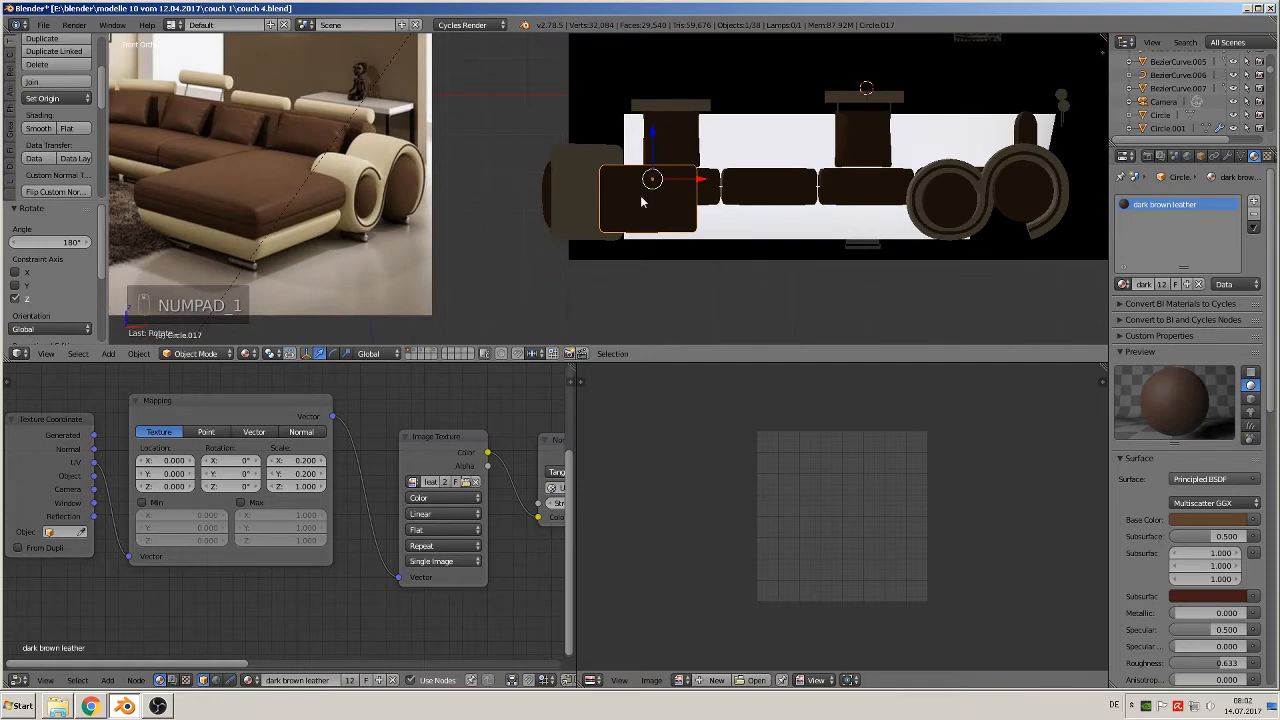
key(g)
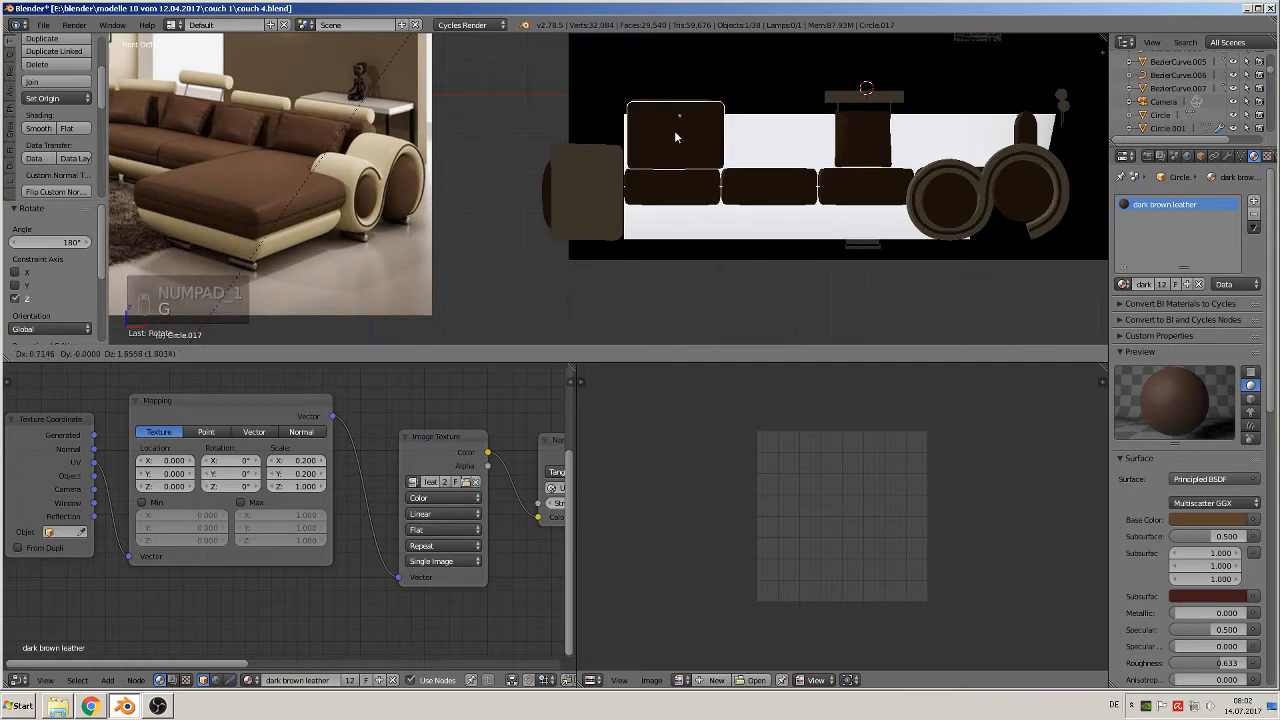
click(676, 132)
- Scale the upright cushion to about 0.978 and shift it about -0.05 along X to line up with the end seat
scroll(815, 238, up, 3)
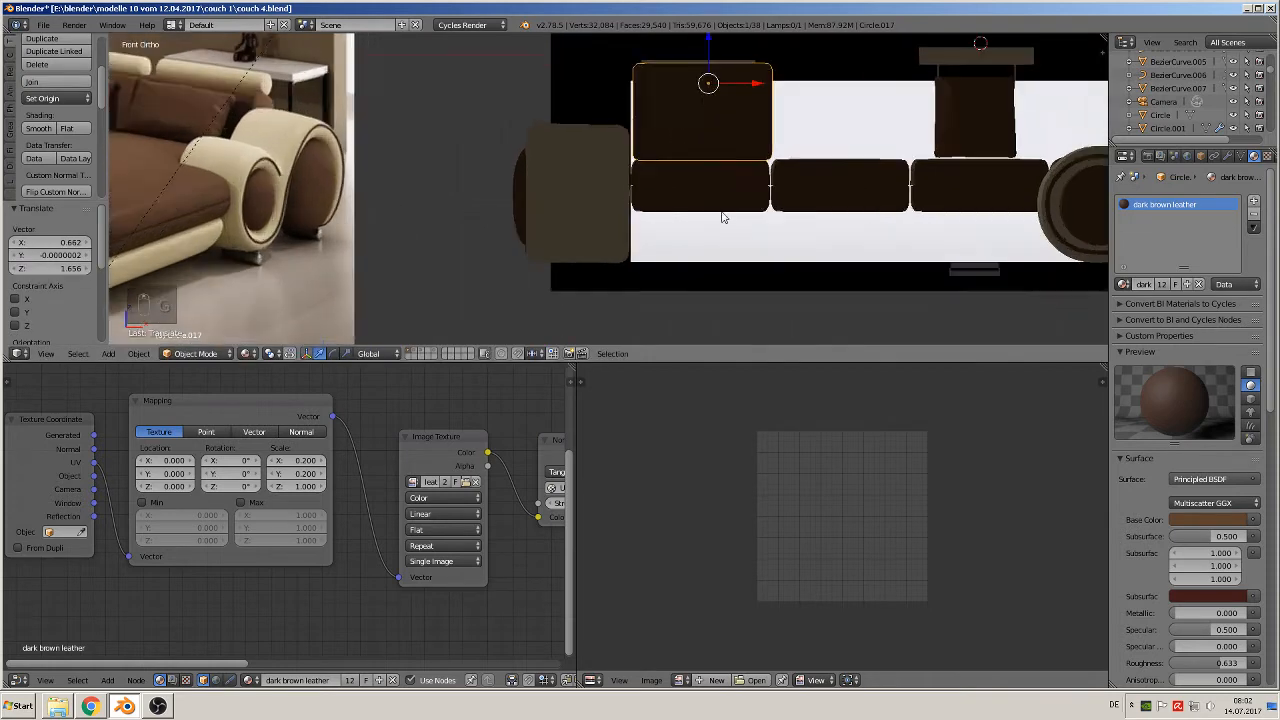
key(s)
click(812, 227)
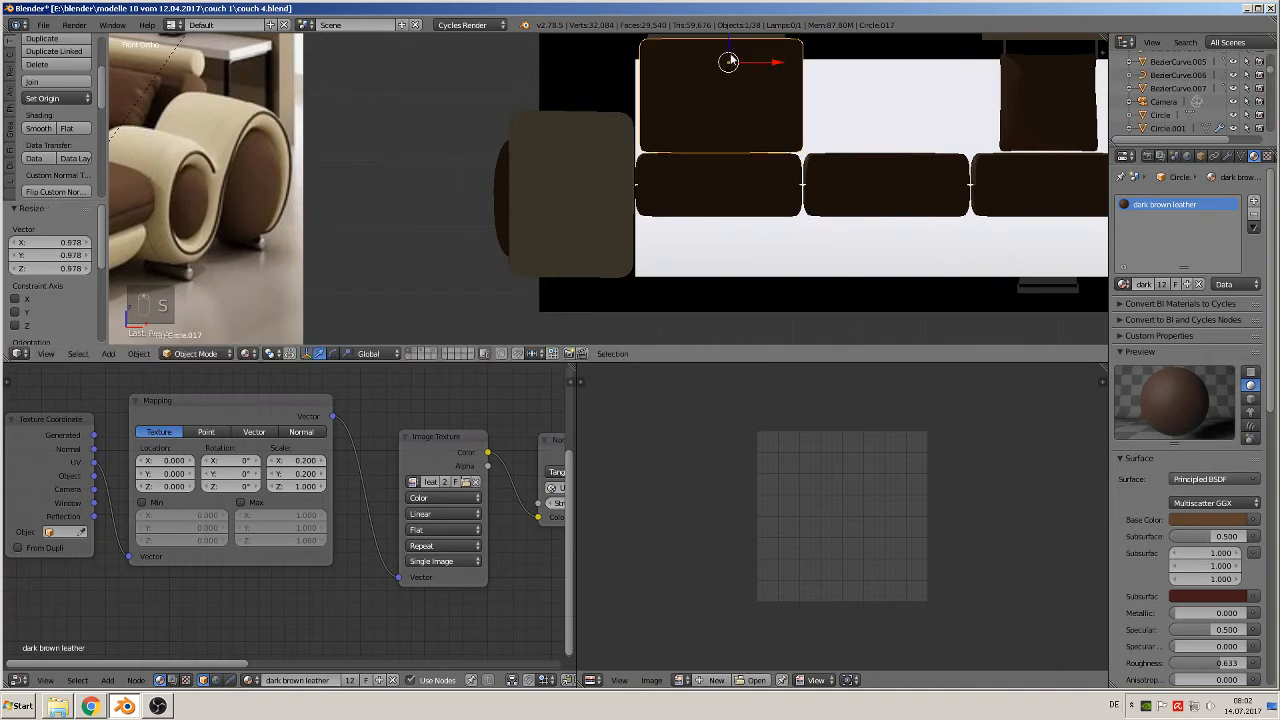
drag(730, 44, 770, 68)
- Select the vertices along the upright cushion's bottom edge, including the face border, and raise them slightly along Z to shorten it
middle_drag(783, 135, 812, 159)
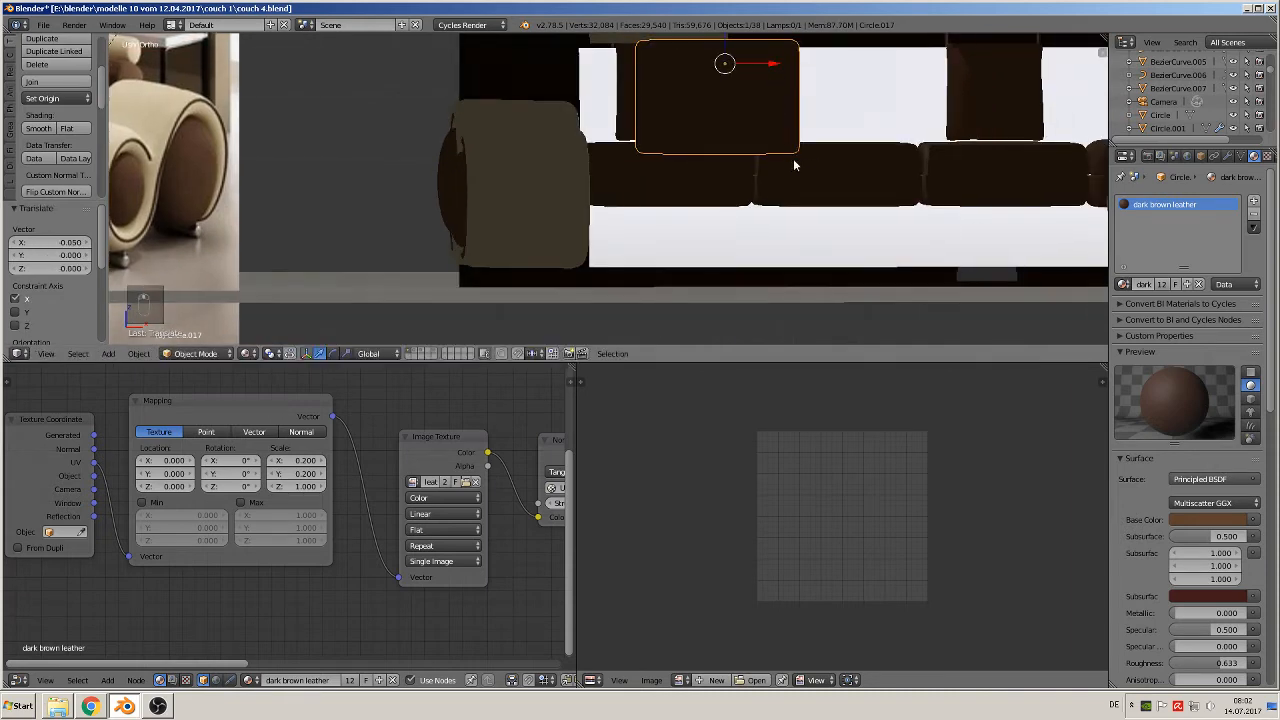
key(KP_2)
key(KP_1)
key(Tab)
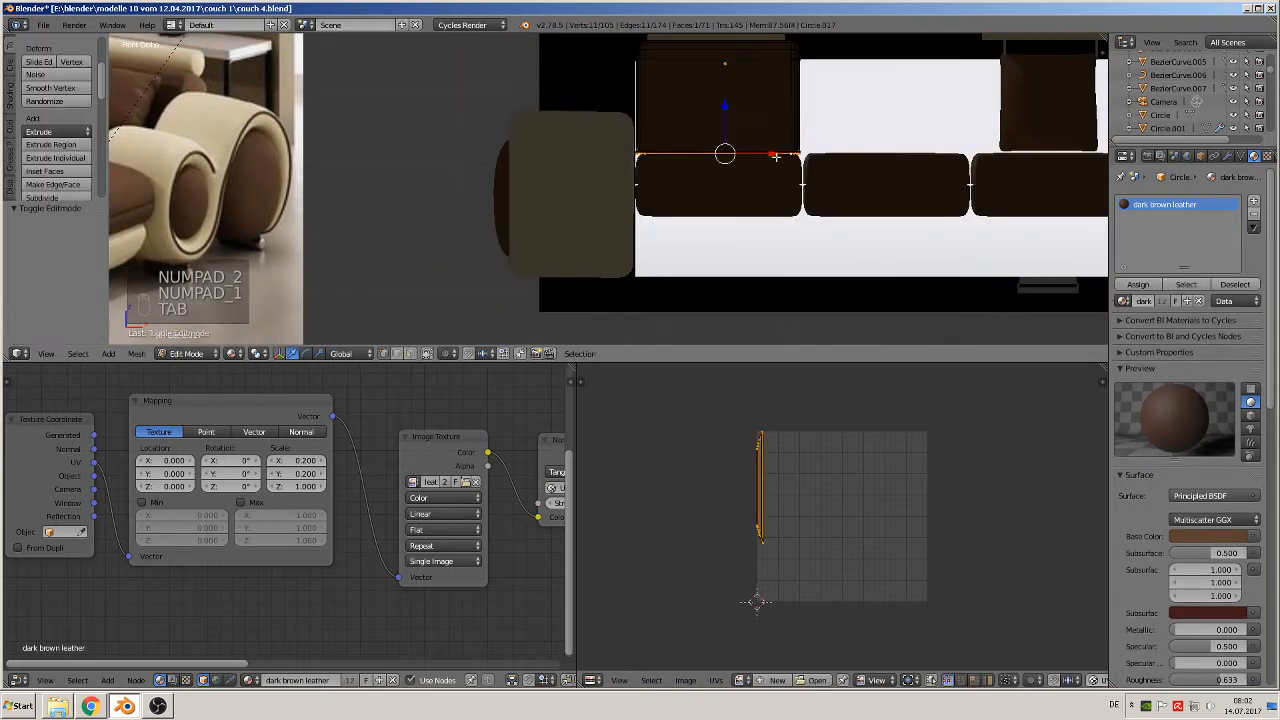
drag(727, 126, 726, 102)
key(ctrl+z)
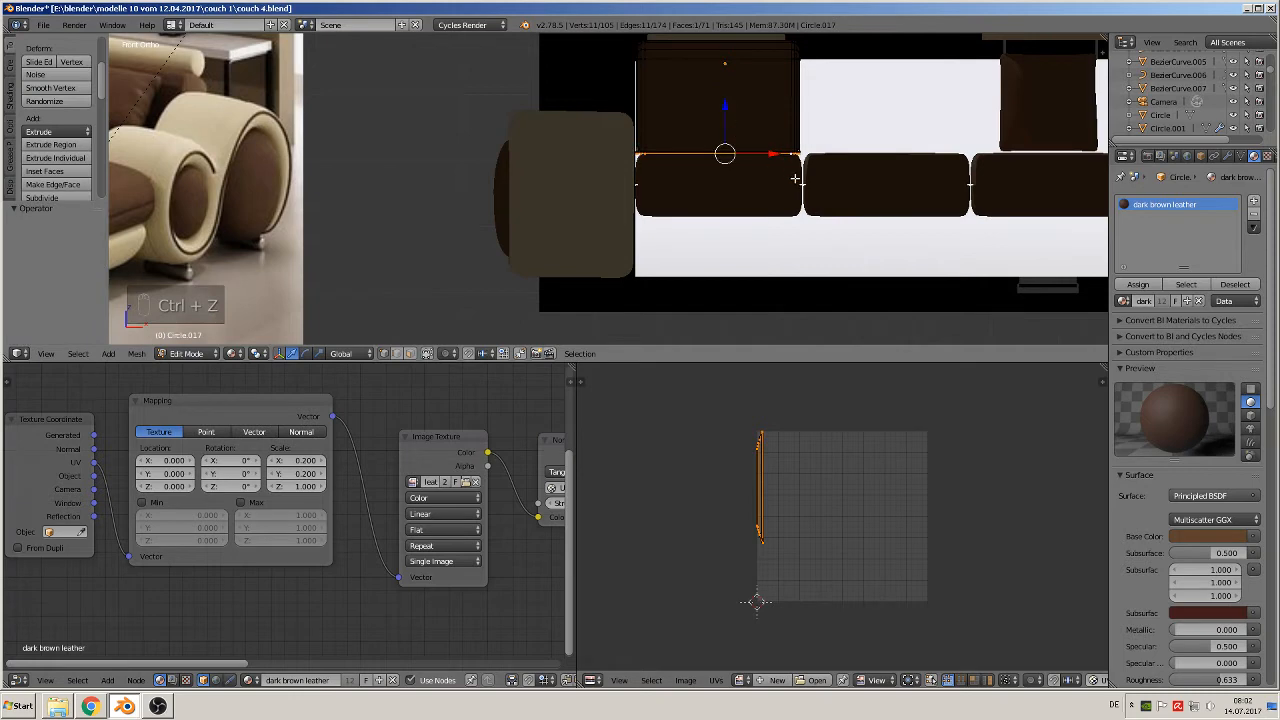
key(a)
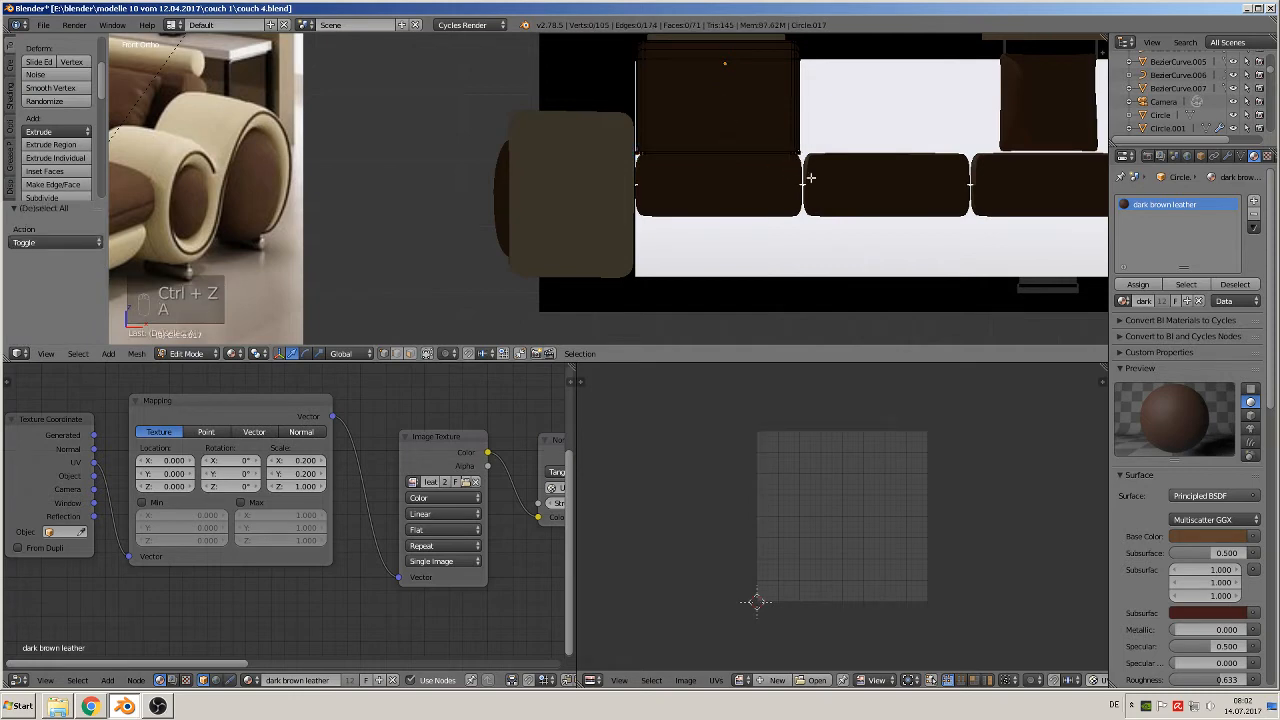
key(b)
drag(812, 178, 626, 70)
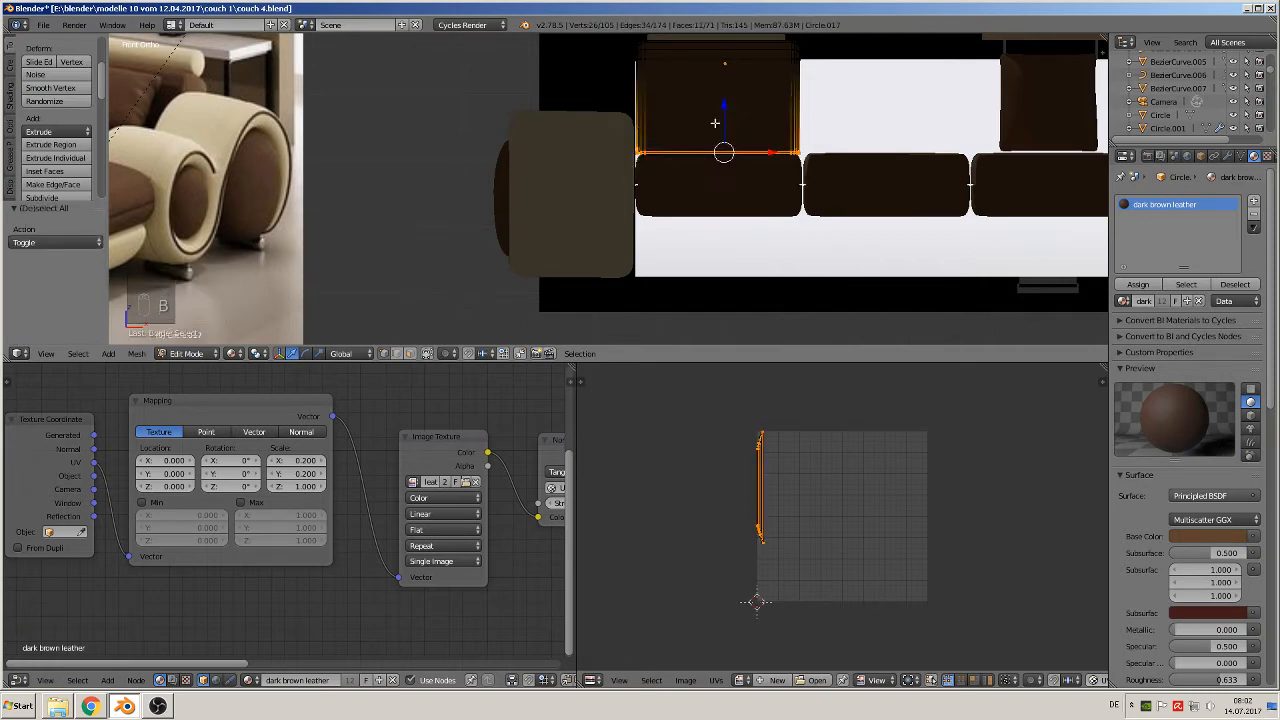
drag(721, 111, 721, 98)
key(Tab)
- Lower the upright cushion about 0.26 along Z and move it back along Y, behind the end seat against the sofa's backrest
drag(725, 49, 721, 66)
middle_drag(734, 182, 690, 233)
scroll(742, 204, down, 3)
shift+middle_drag(690, 233, 882, 268)
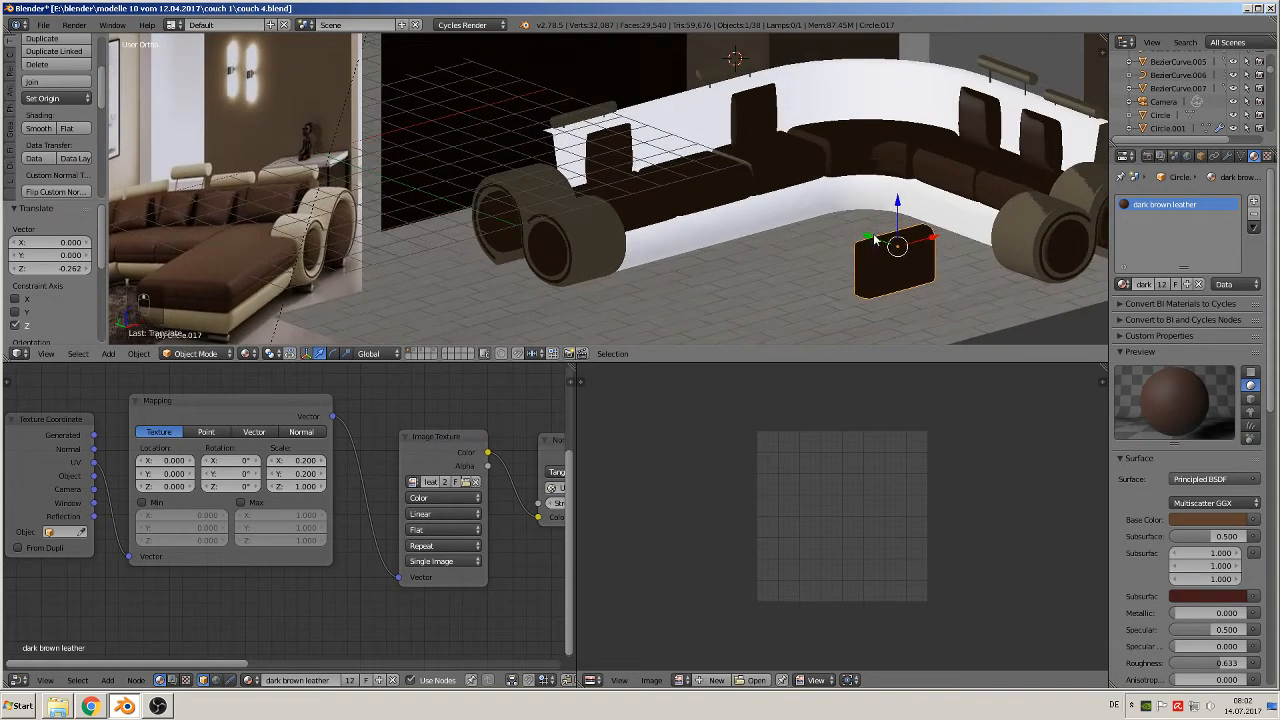
drag(875, 240, 604, 82)
key(KP_7)
scroll(629, 172, up, 4)
shift+middle_drag(778, 256, 627, 213)
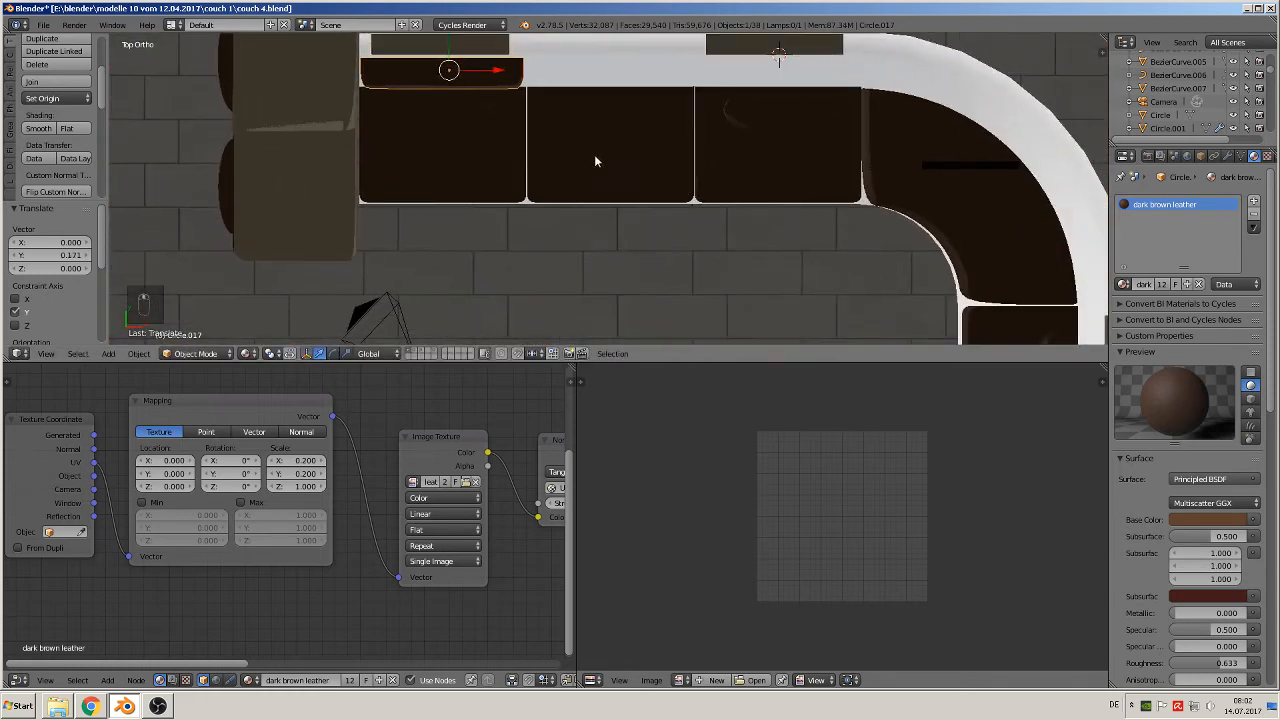
middle_drag(594, 161, 566, 67)
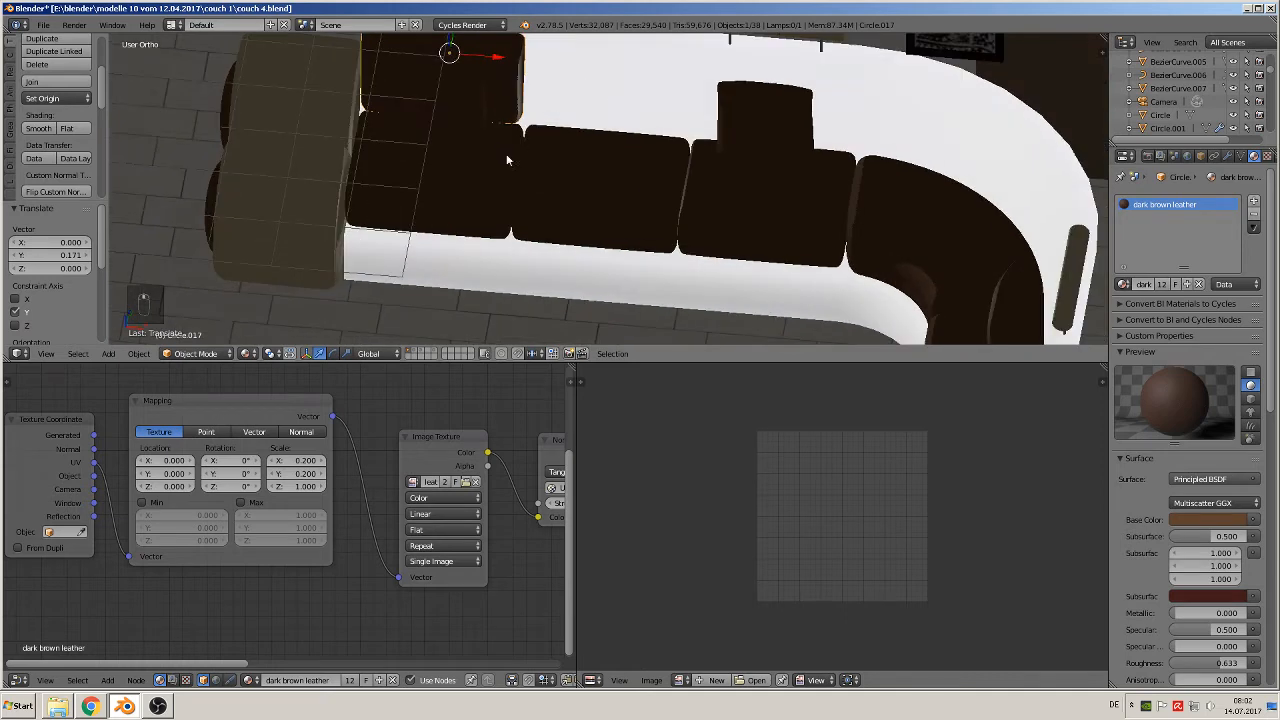
middle_drag(507, 160, 542, 154)
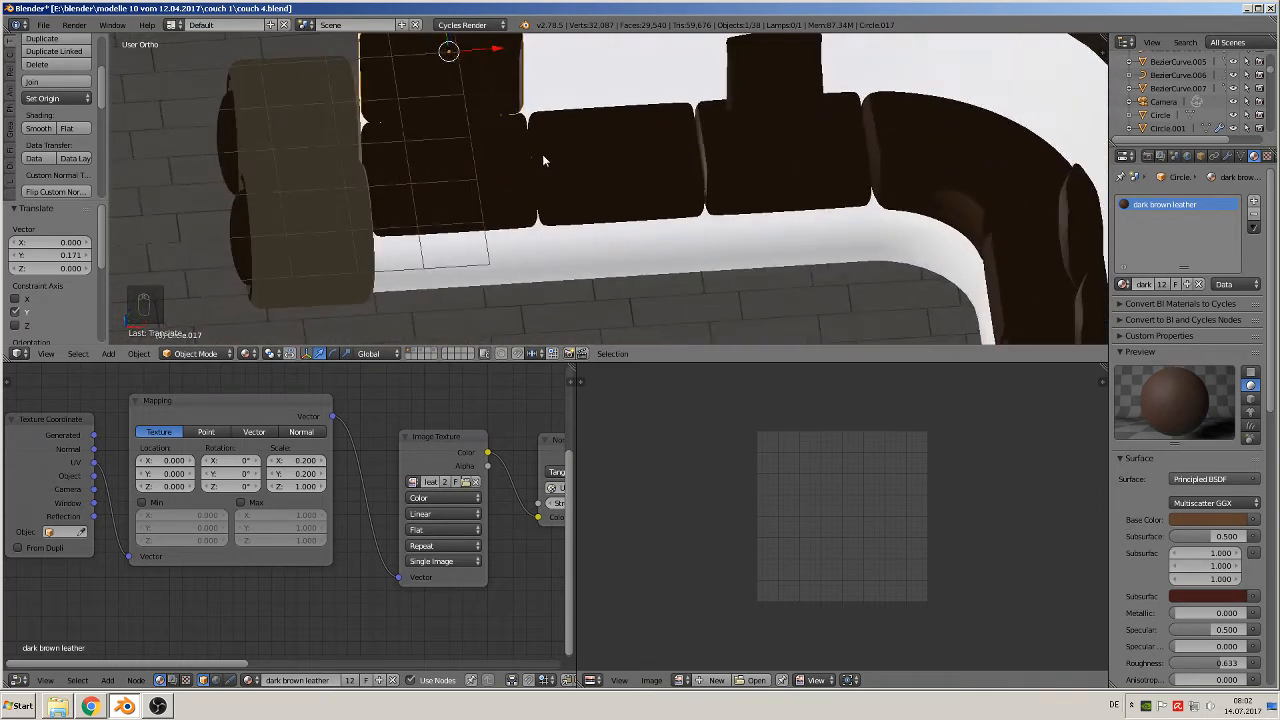
- Make a linked duplicate of the back cushion and place it behind the middle seat, about 2.55 along X
key(KP_7)
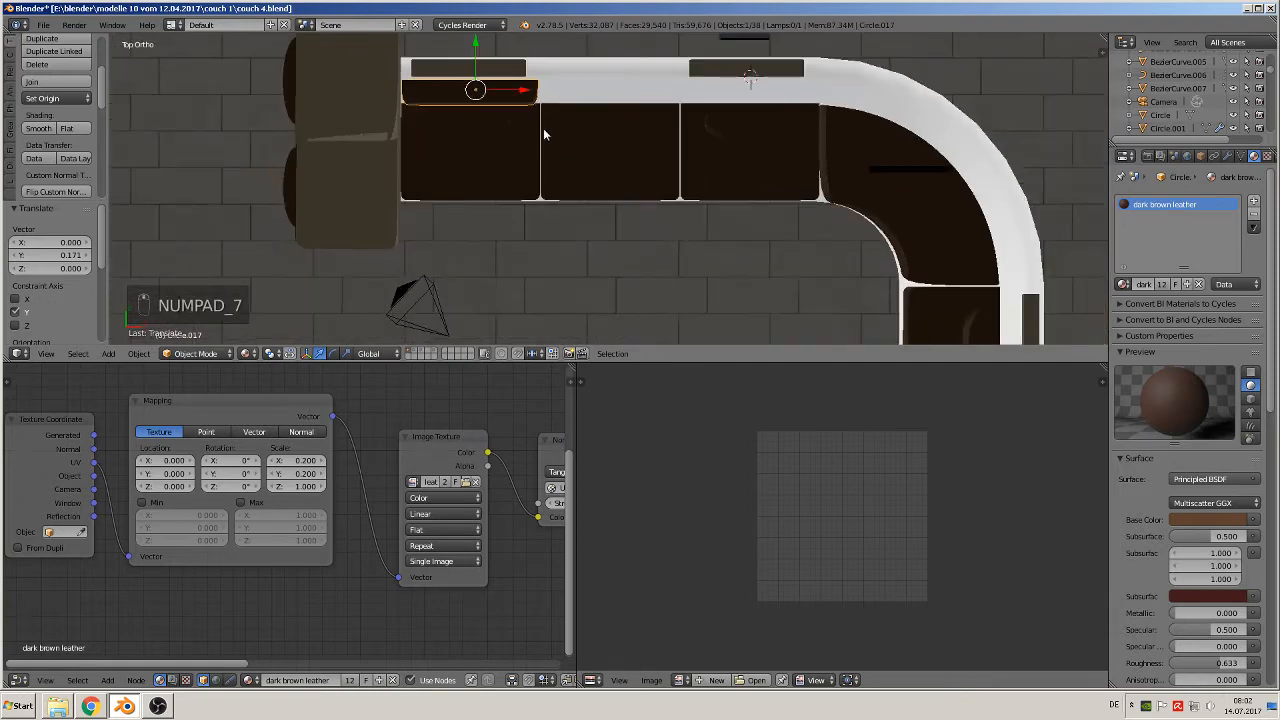
key(alt+d)
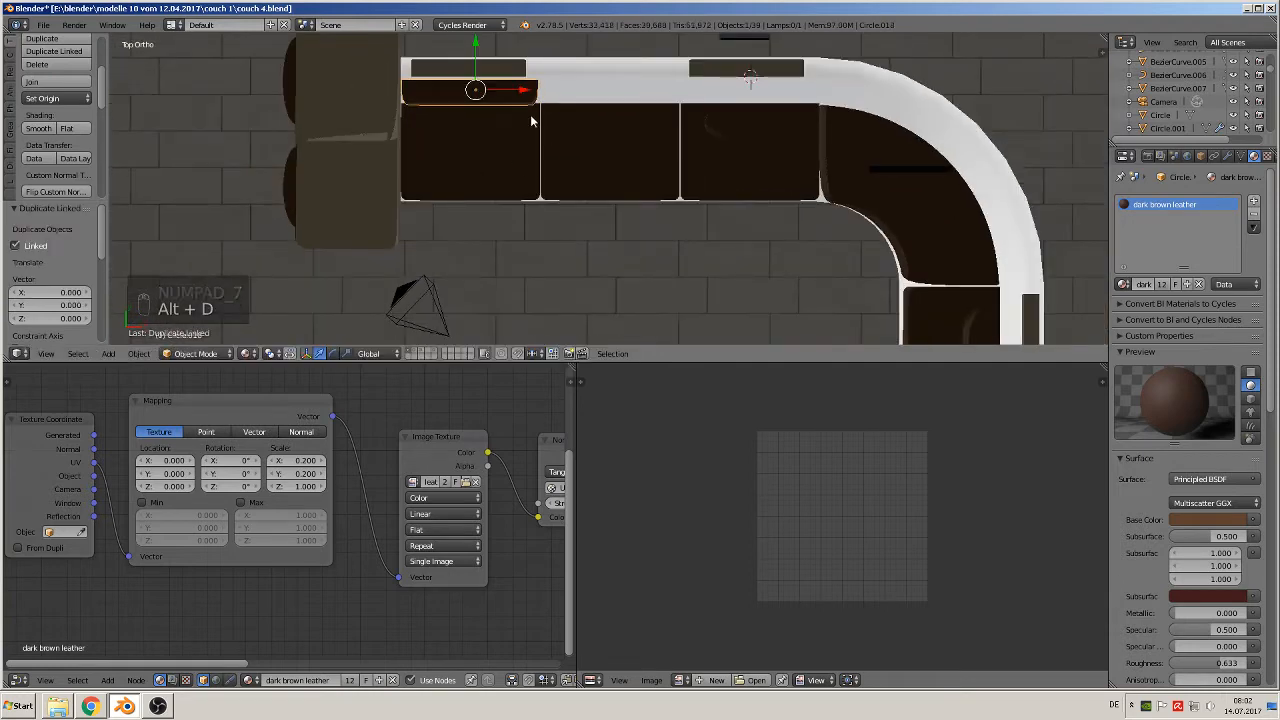
click(665, 112)
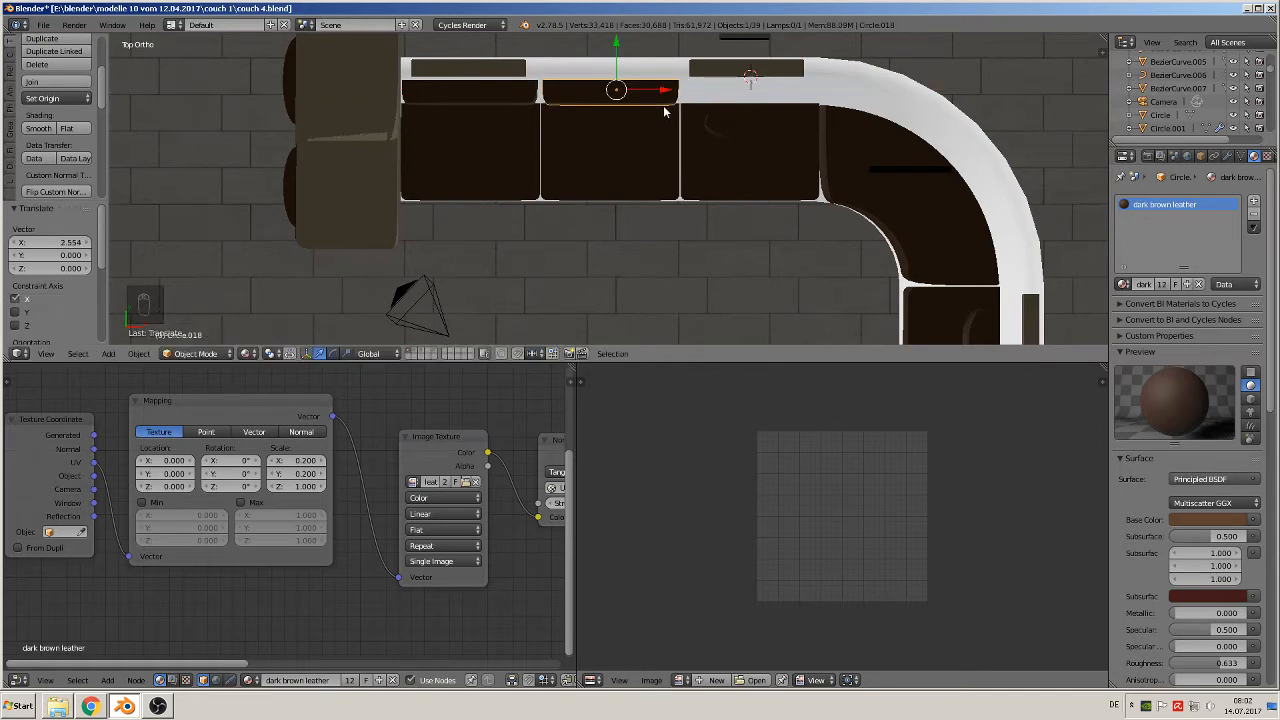
- Make a linked duplicate of the back cushion and place it behind the third seat, about 2.52 along X
key(alt+d)
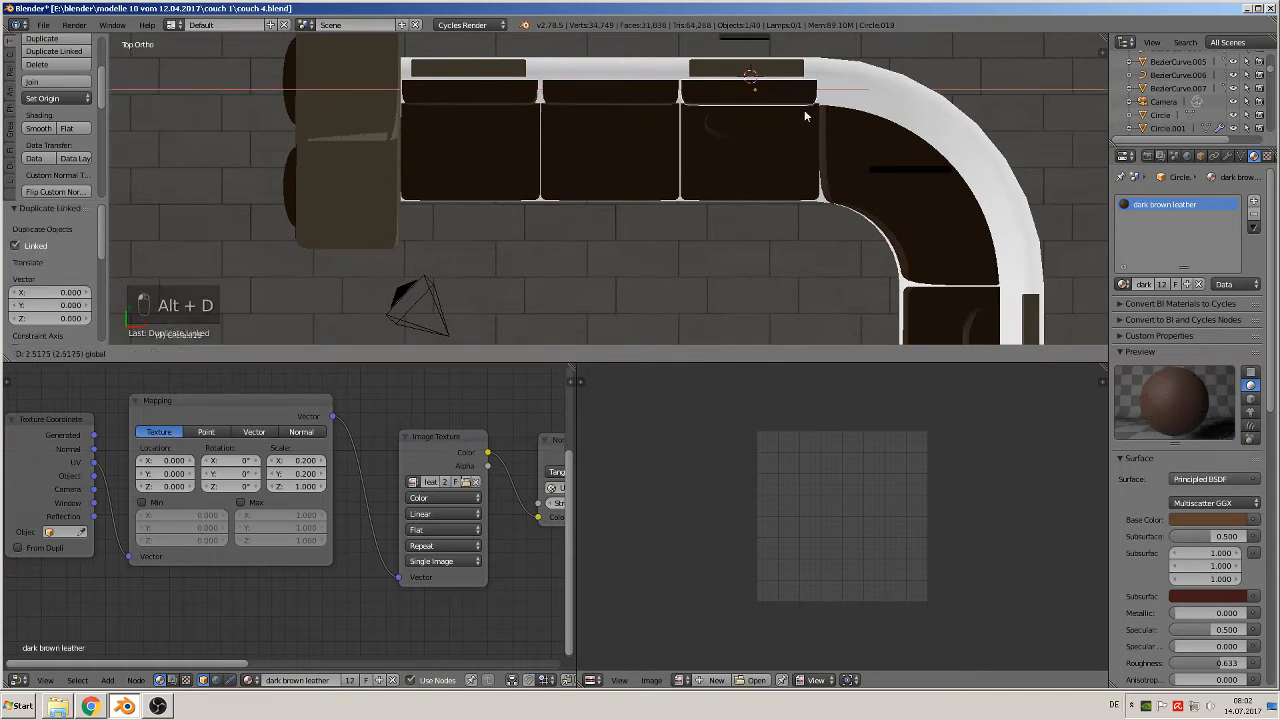
click(805, 115)
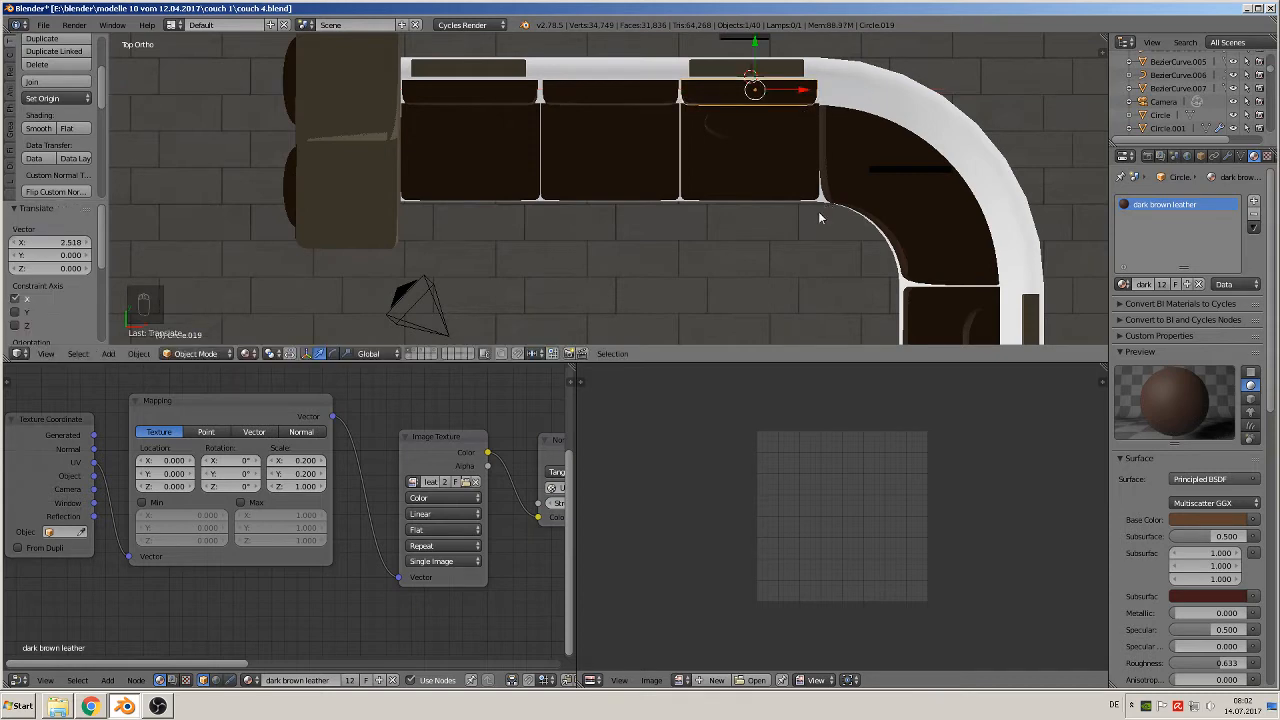
middle_drag(820, 214, 710, 218)
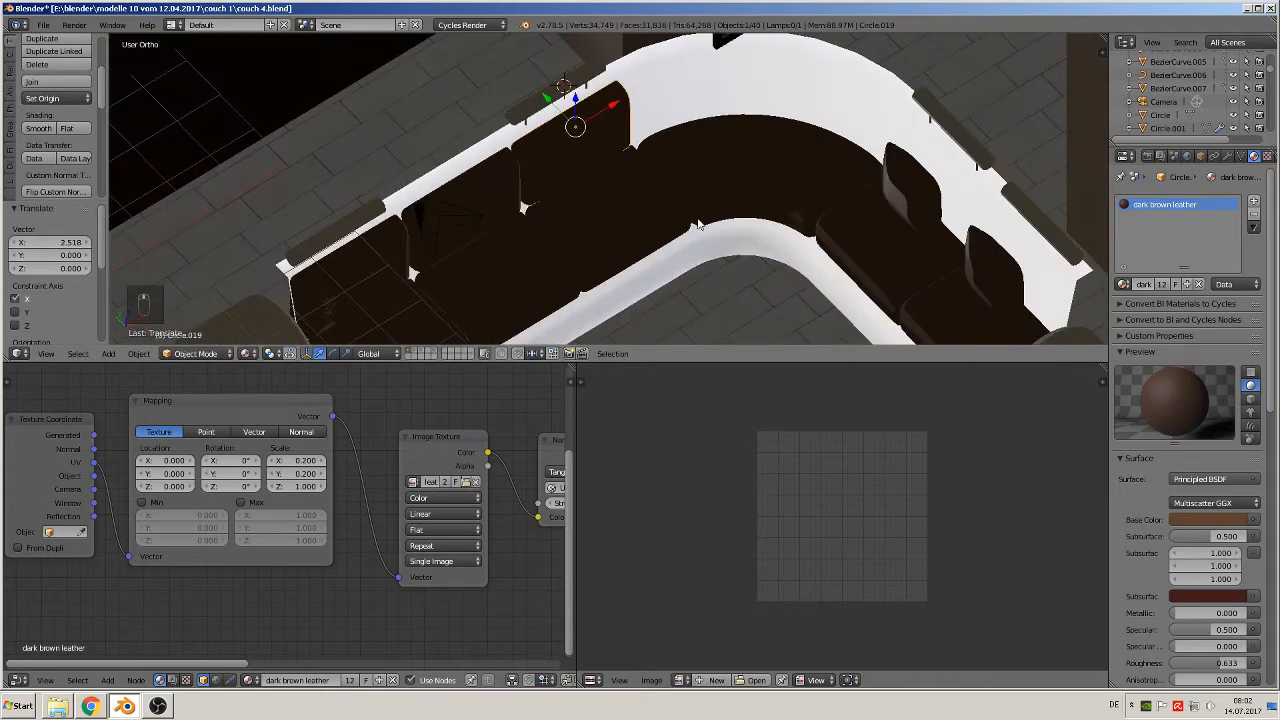
- Make a linked duplicate of the back cushion about -3.40 along Y and rotate it -90° about Z
key(alt+d)
key(y)
click(797, 230)
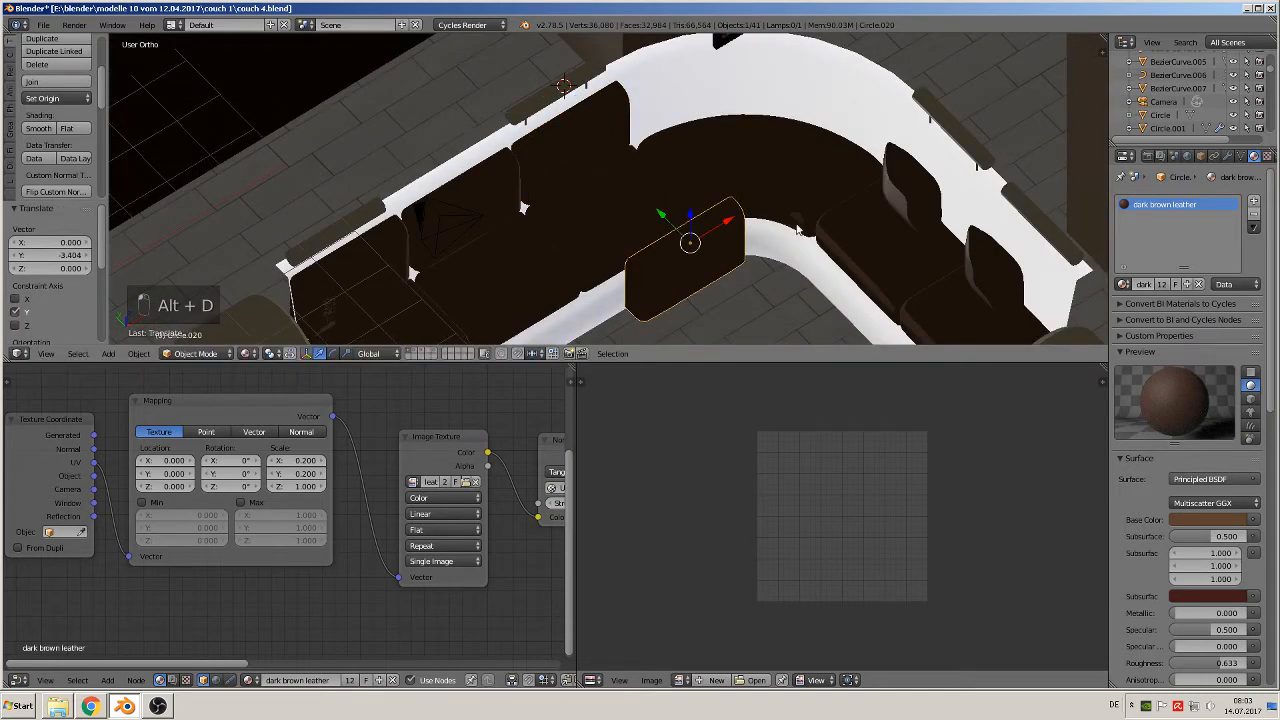
text(rz-90)
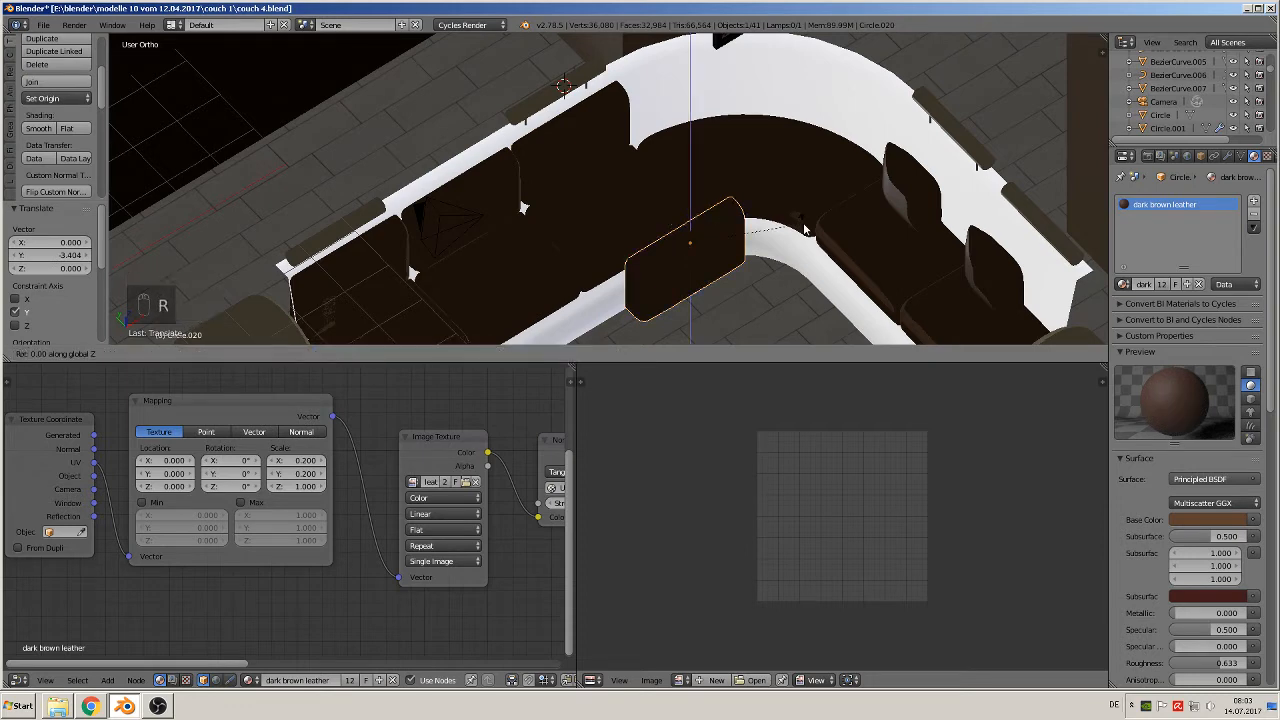
key(Return)
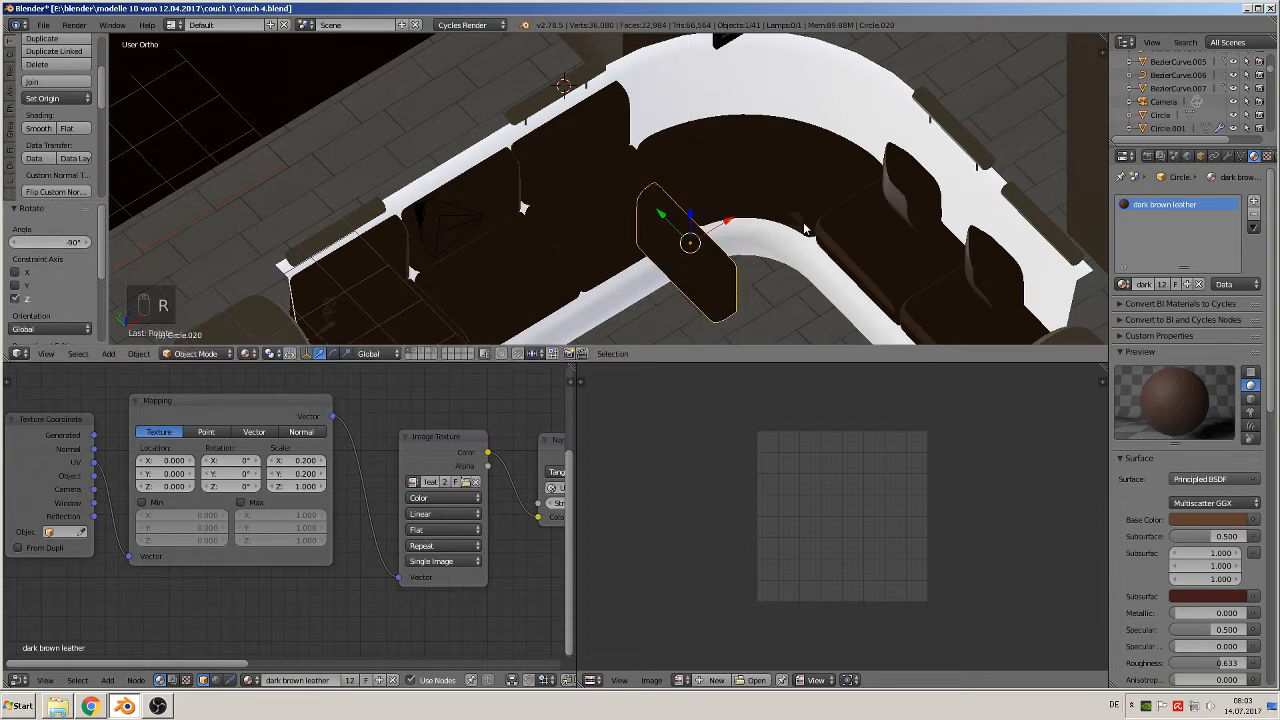
- Move the rotated cushion behind the first seat after the corner, against the side section's backrest
key(KP_7)
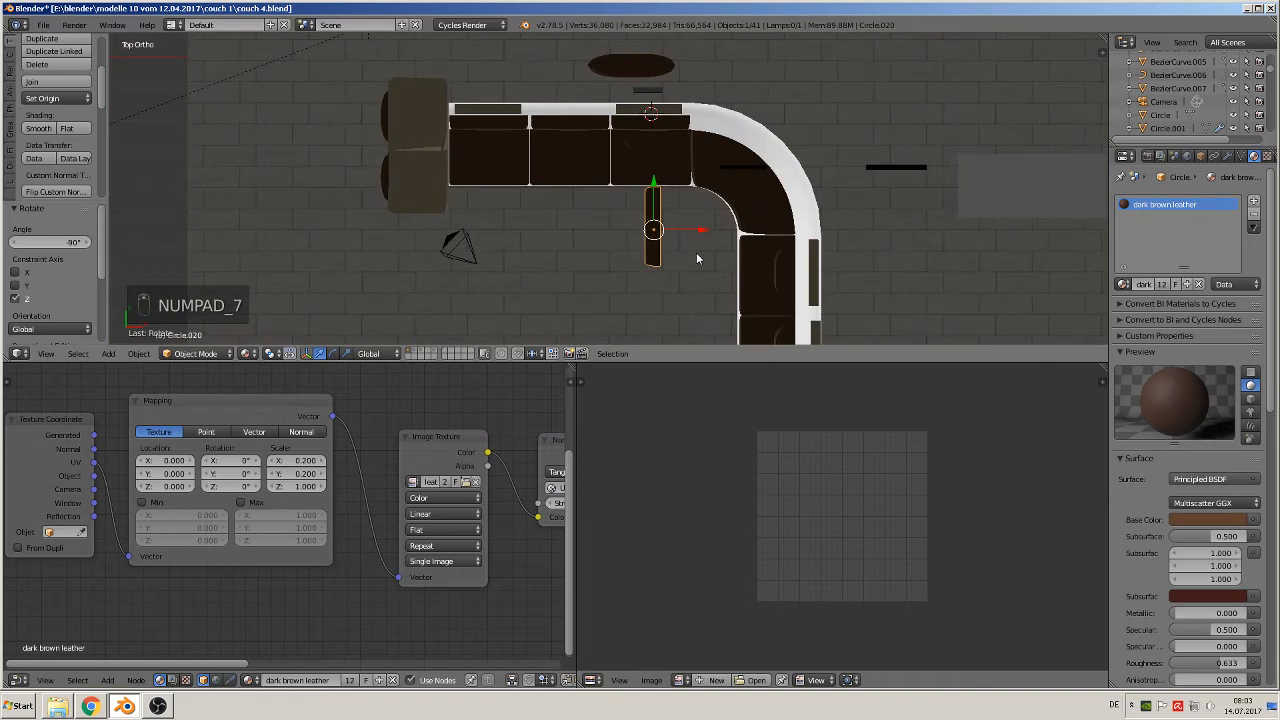
key(g)
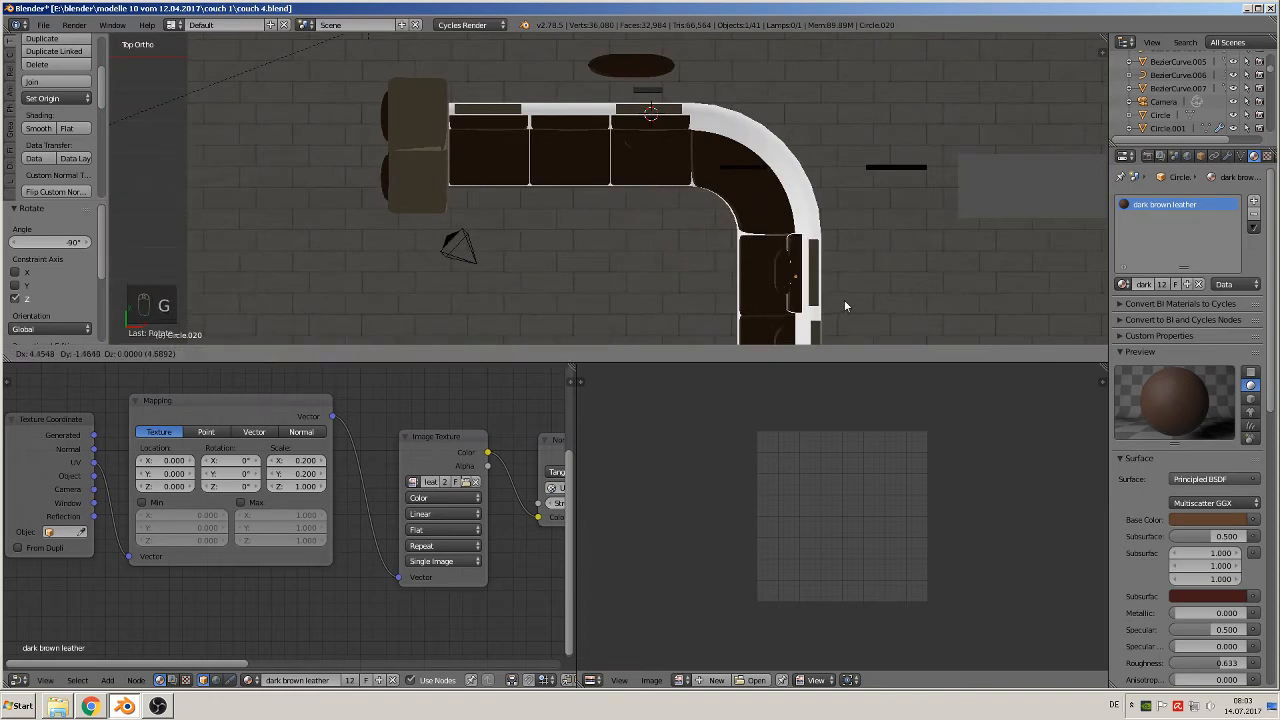
click(844, 300)
middle_drag(845, 300, 889, 206)
middle_drag(872, 257, 797, 194)
drag(715, 173, 719, 173)
- Make a linked duplicate of the rotated cushion and place it behind the side section's end seat, about -2.53 along Y
key(alt+d)
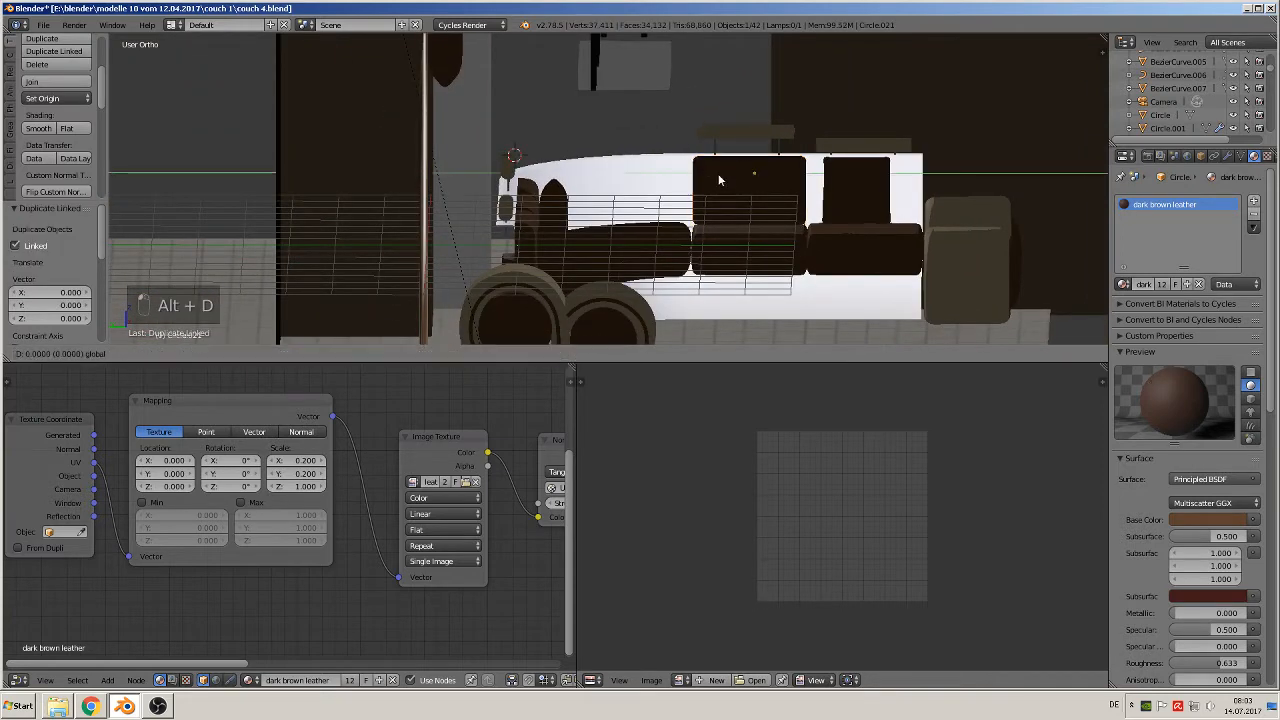
click(834, 192)
middle_drag(834, 192, 715, 360)
scroll(756, 217, up, 2)
middle_drag(613, 107, 584, 58)
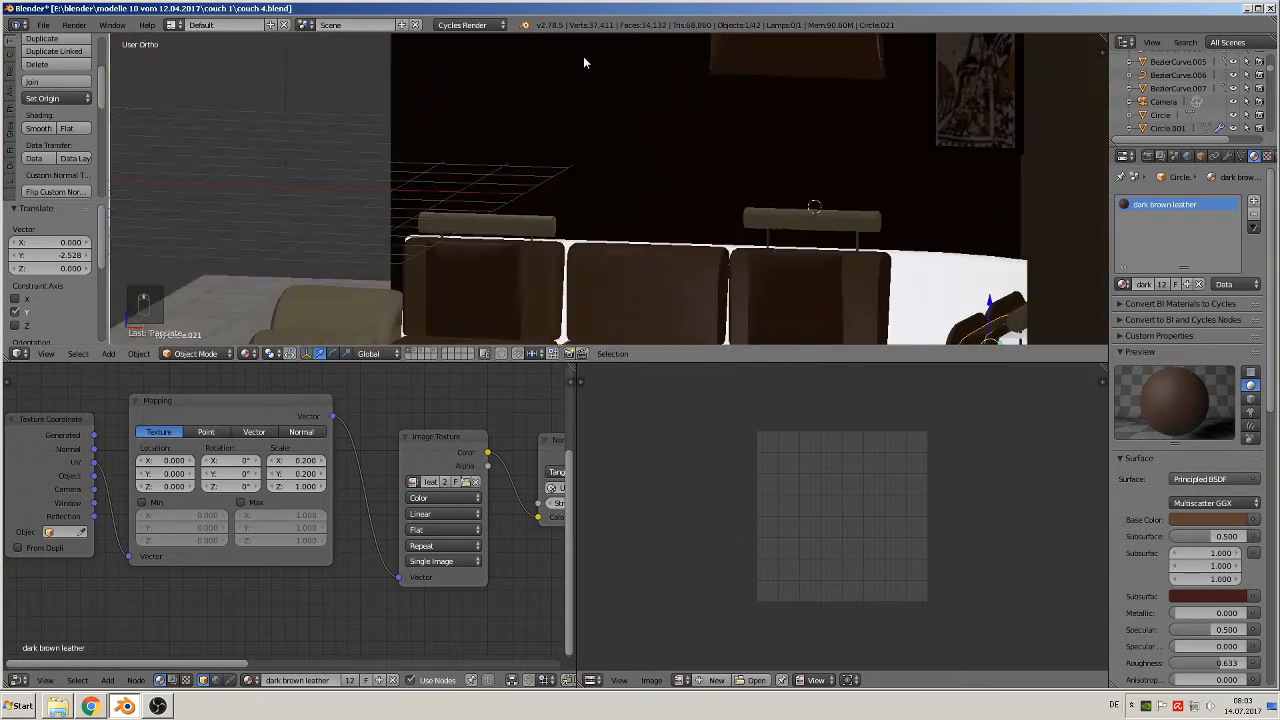
middle_drag(725, 233, 730, 150)
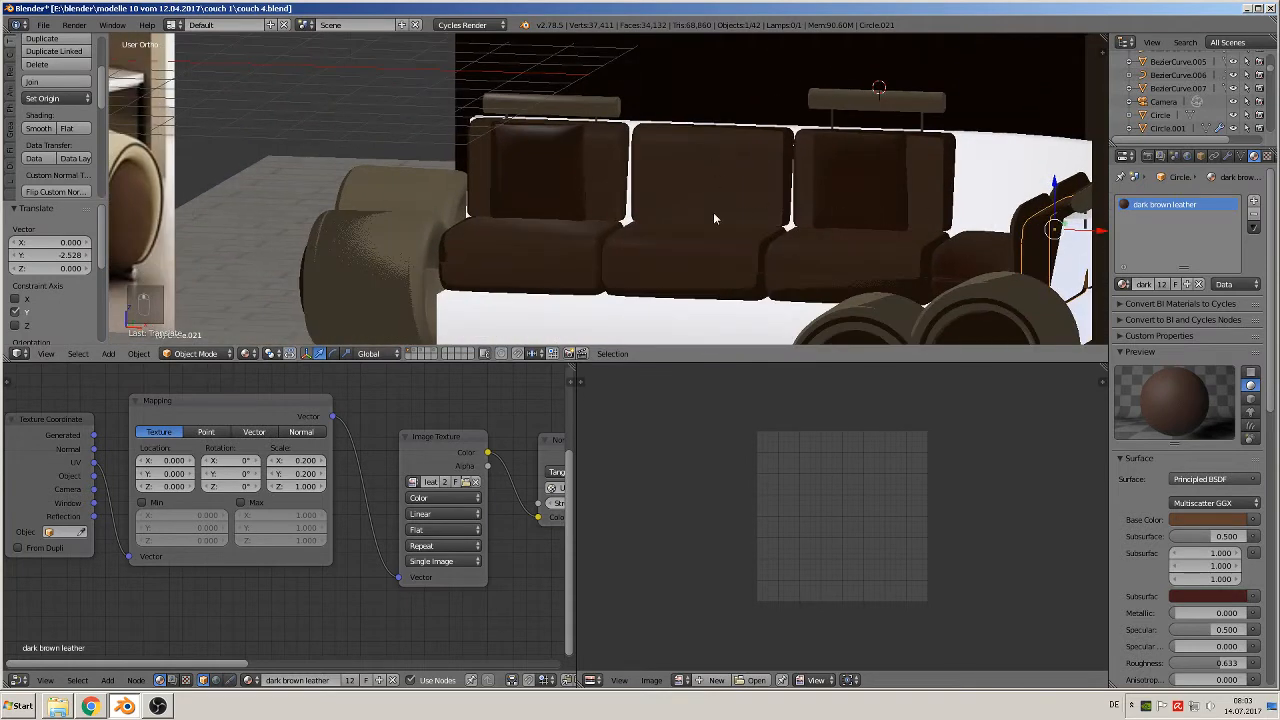
middle_drag(713, 212, 547, 240)
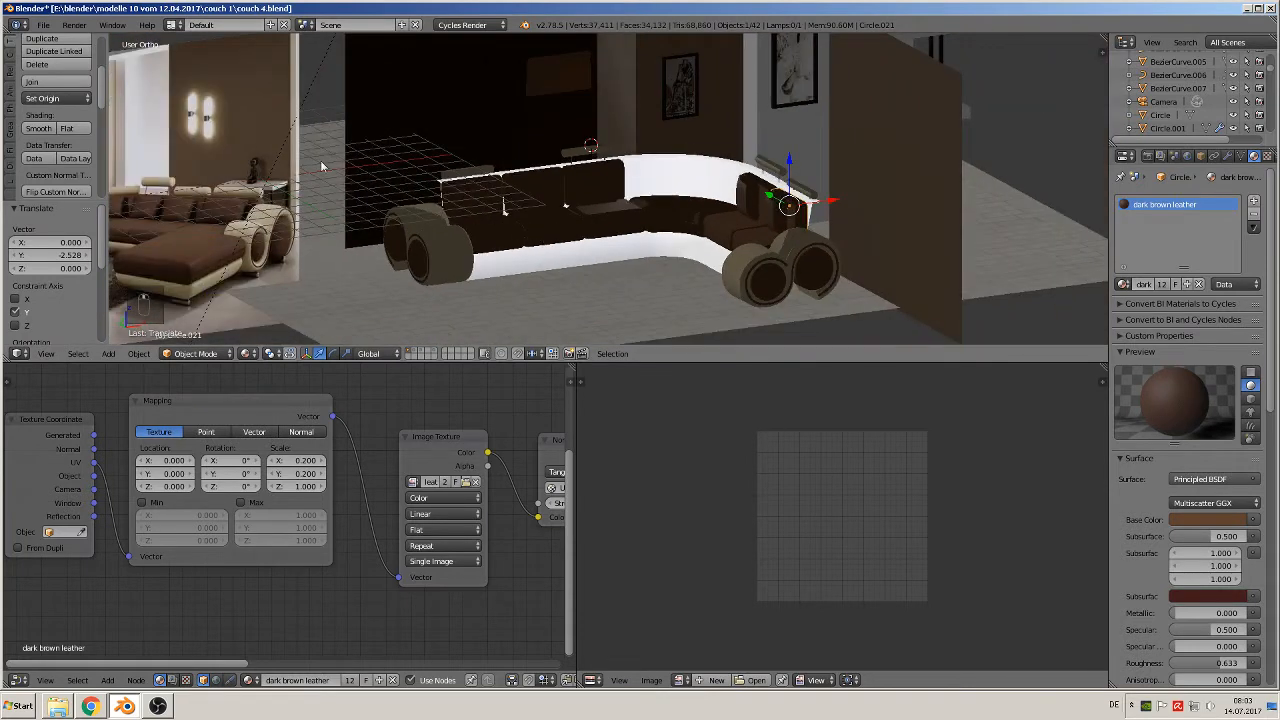
- Save the current file, and save a new version of it as couch 5.blend
click(44, 24)
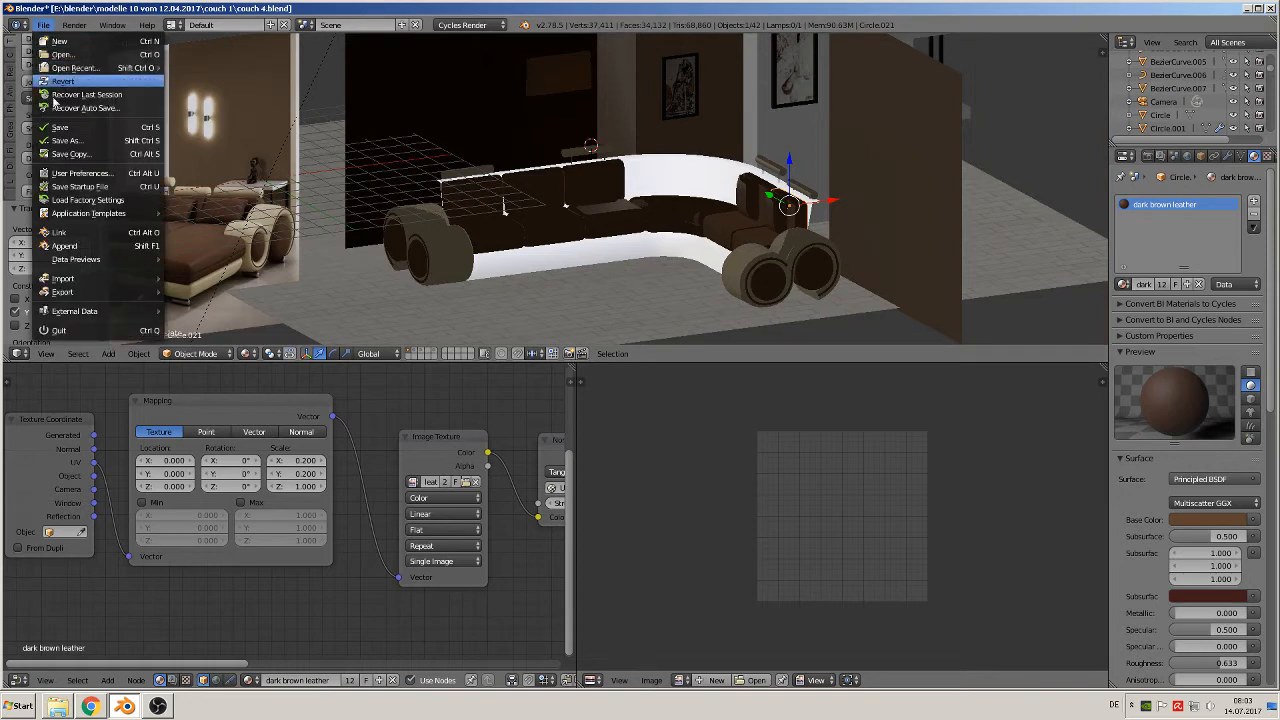
click(44, 24)
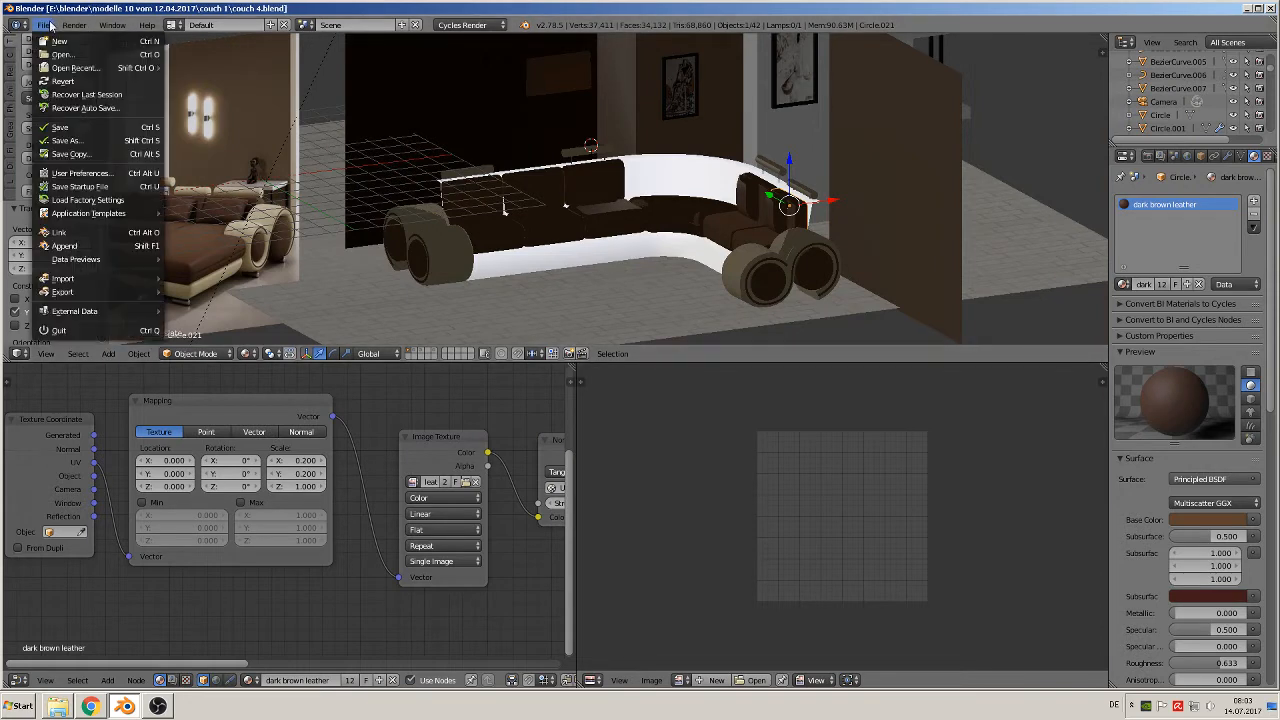
click(66, 141)
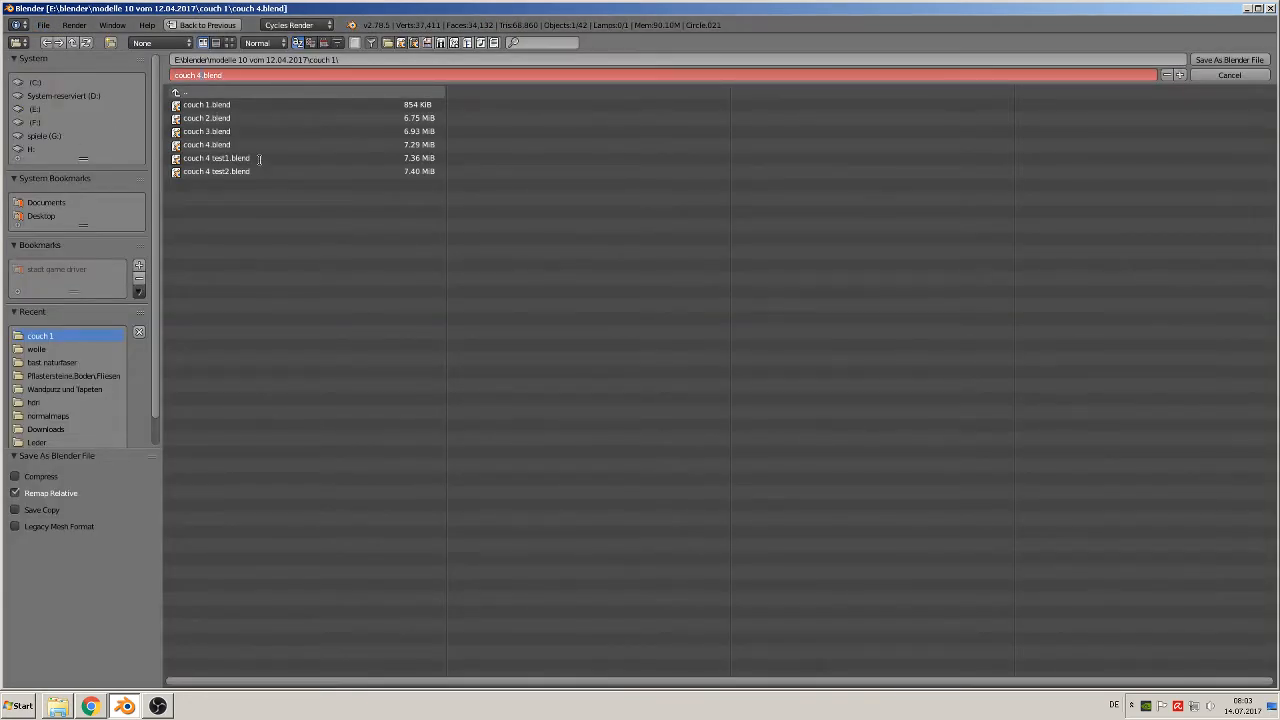
click(1266, 62)
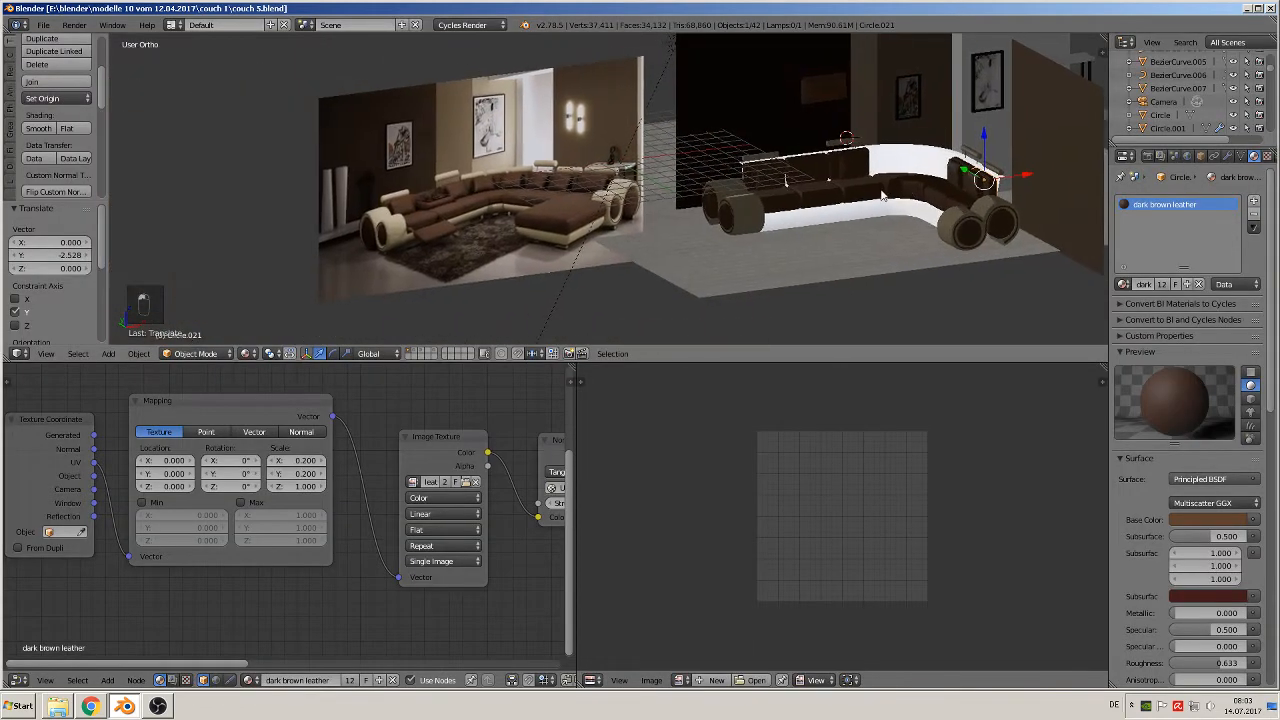
- Select the side table's four black legs and its white top and join them into one object
middle_drag(882, 196, 422, 174)
scroll(888, 174, up, 2)
scroll(646, 158, up, 1)
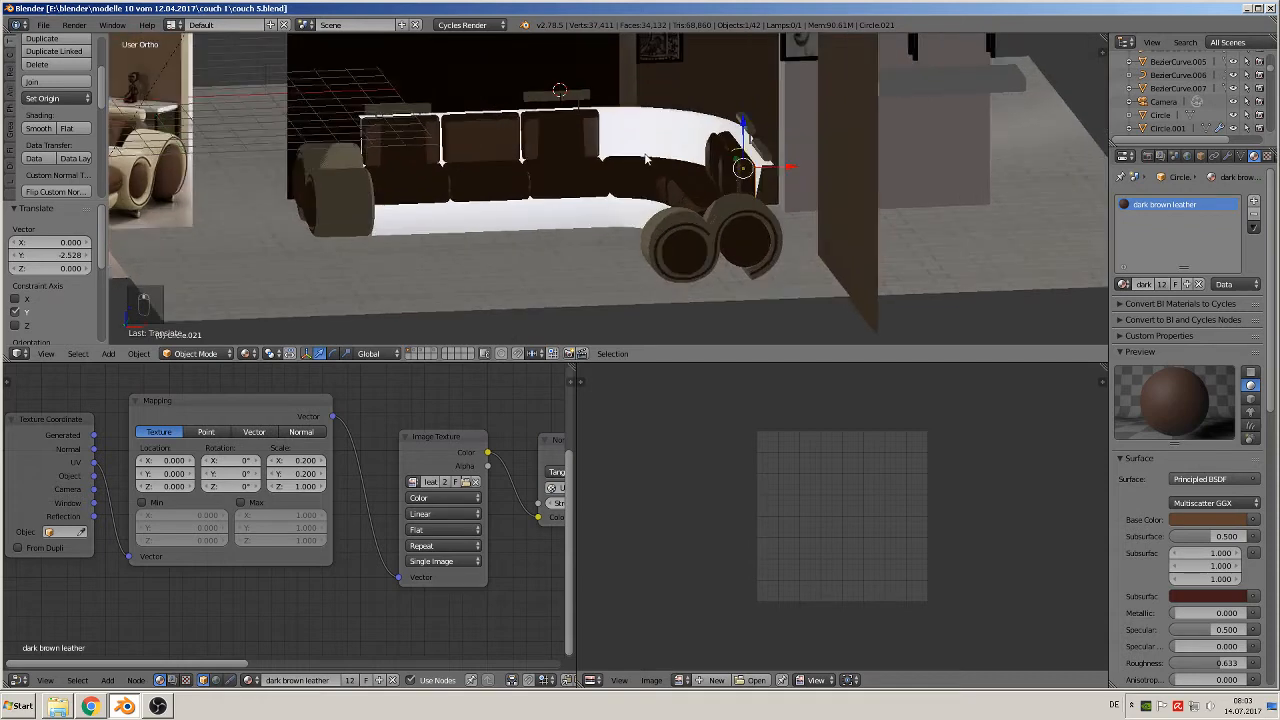
shift+middle_drag(646, 158, 524, 258)
right_click(707, 128)
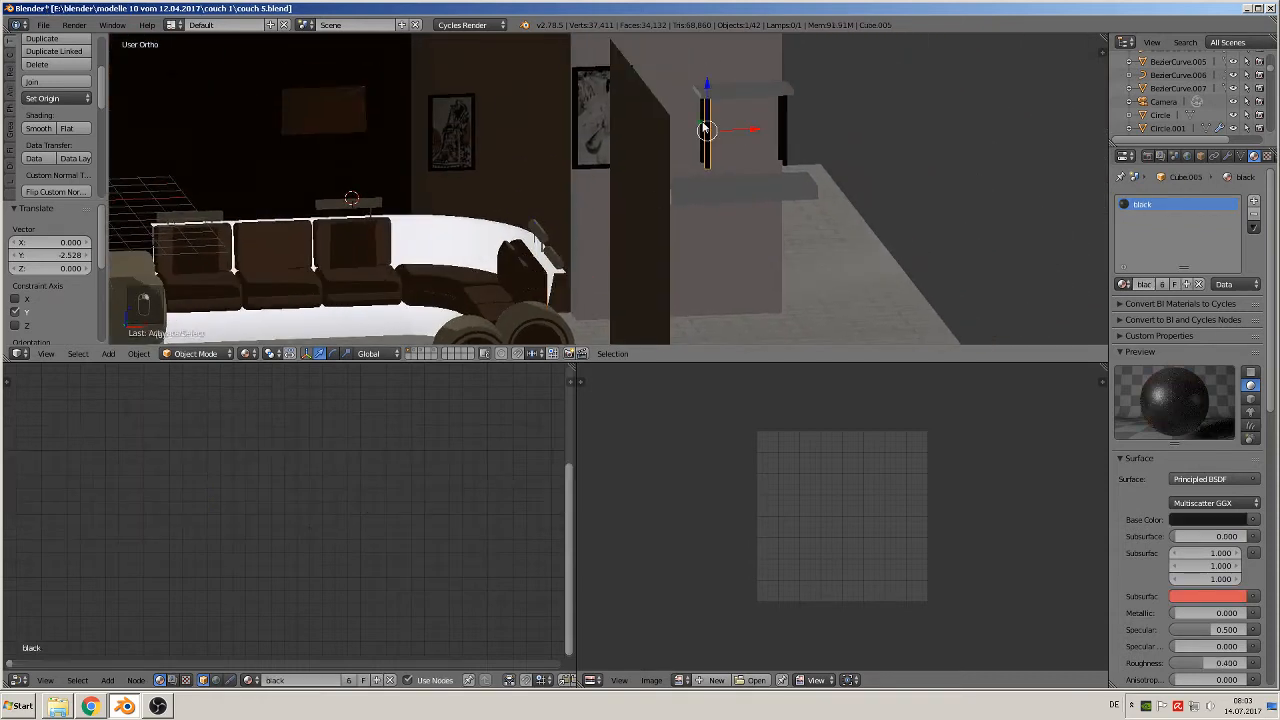
middle_drag(707, 128, 662, 143)
shift+right_click(718, 116)
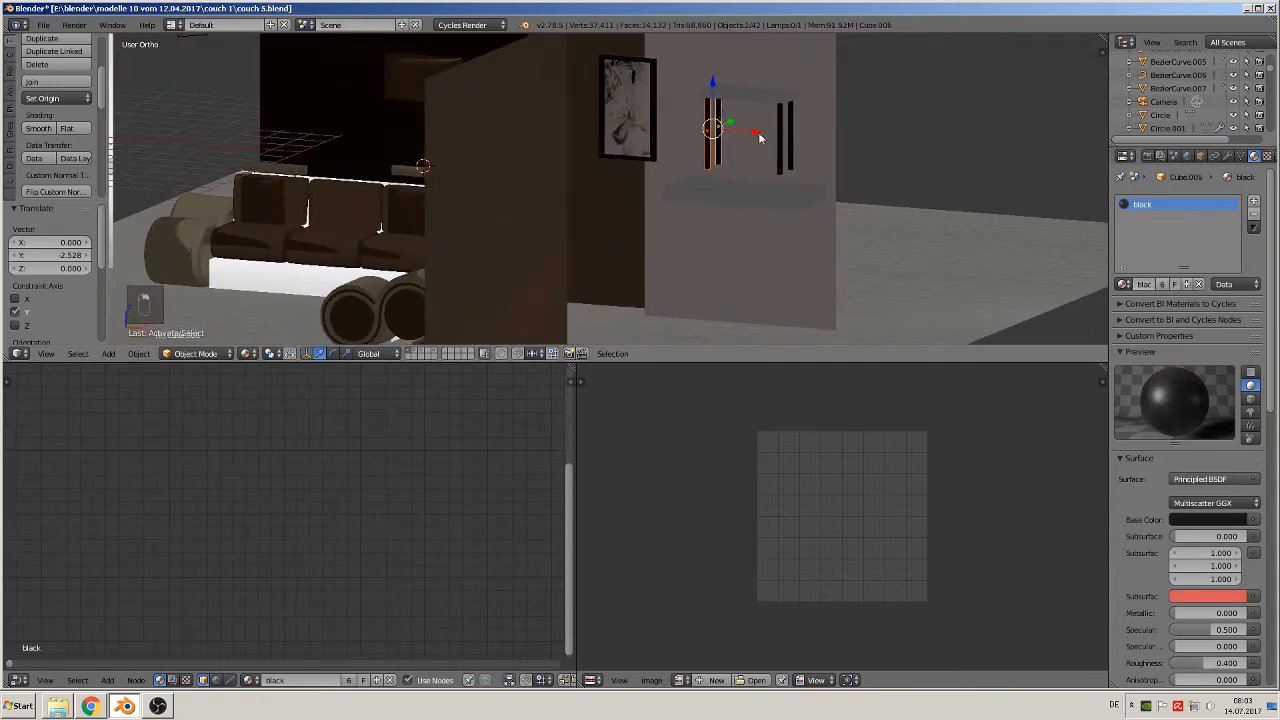
shift+right_click(785, 132)
shift+right_click(790, 134)
shift+right_click(770, 98)
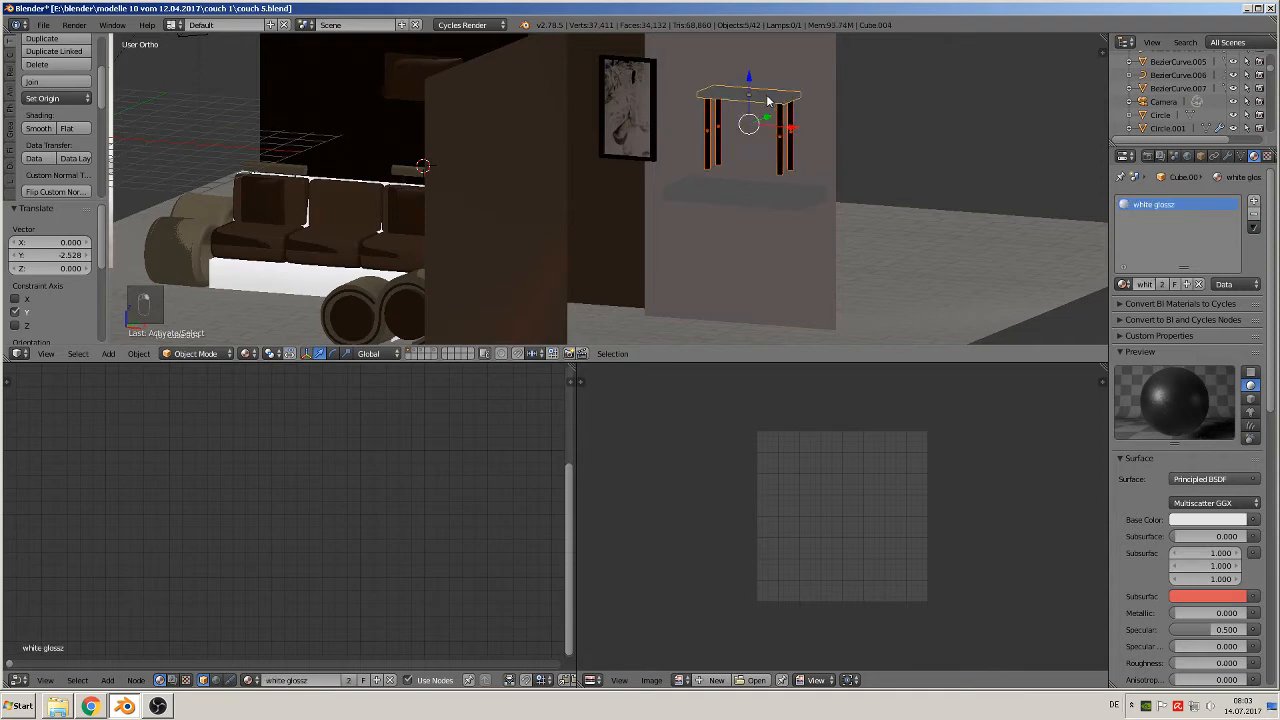
click(45, 84)
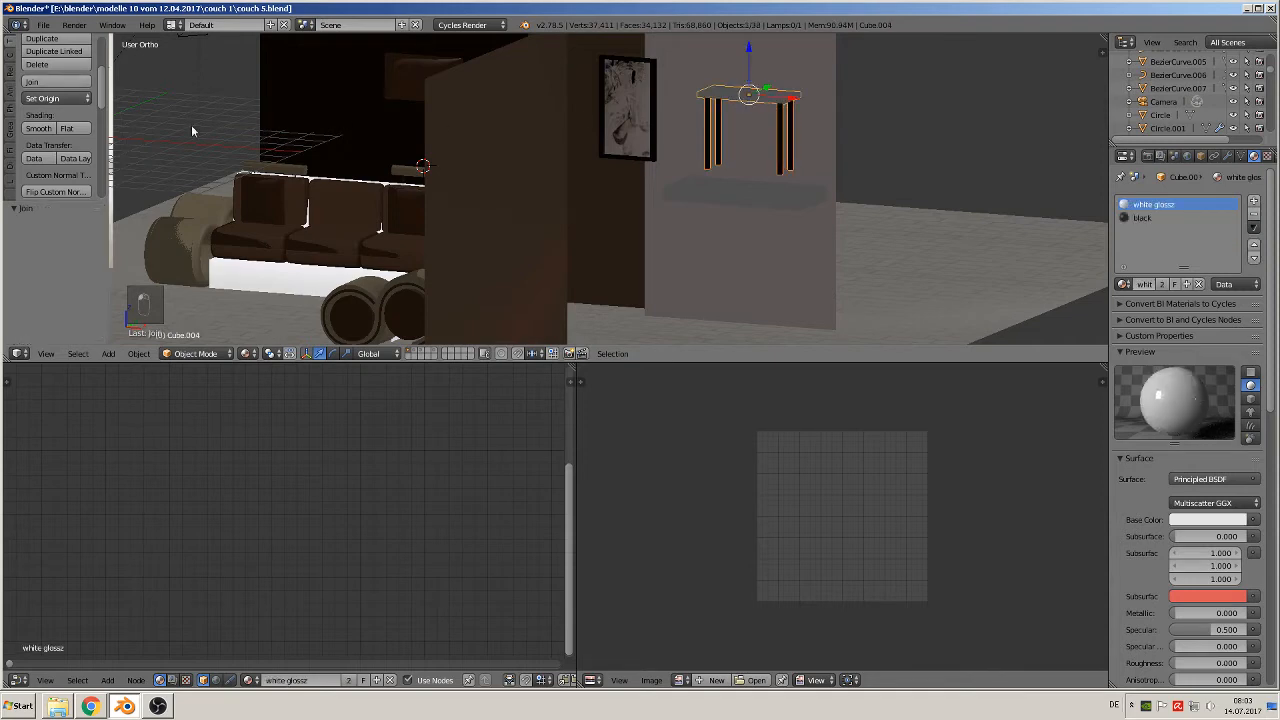
- Rotate the joined table 90° about Z and move it about -5.93 along X and -4.81 along Z
middle_drag(586, 169, 663, 223)
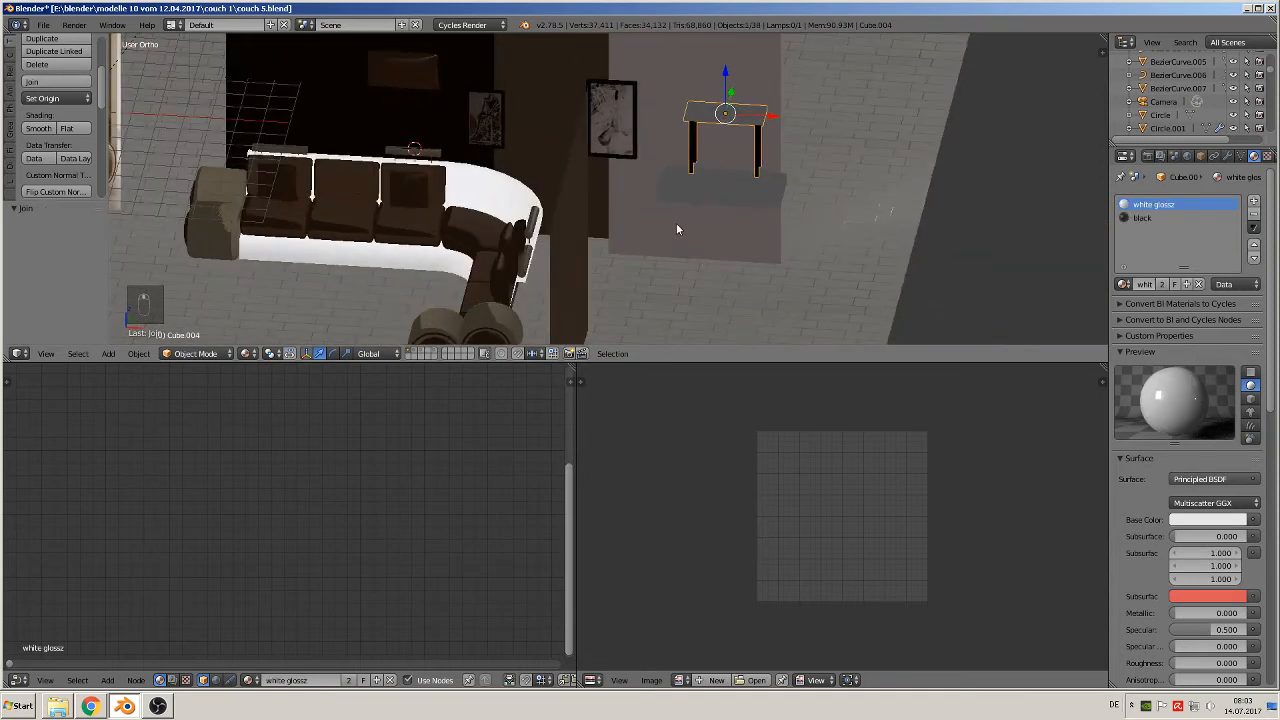
text(rz90)
key(Return)
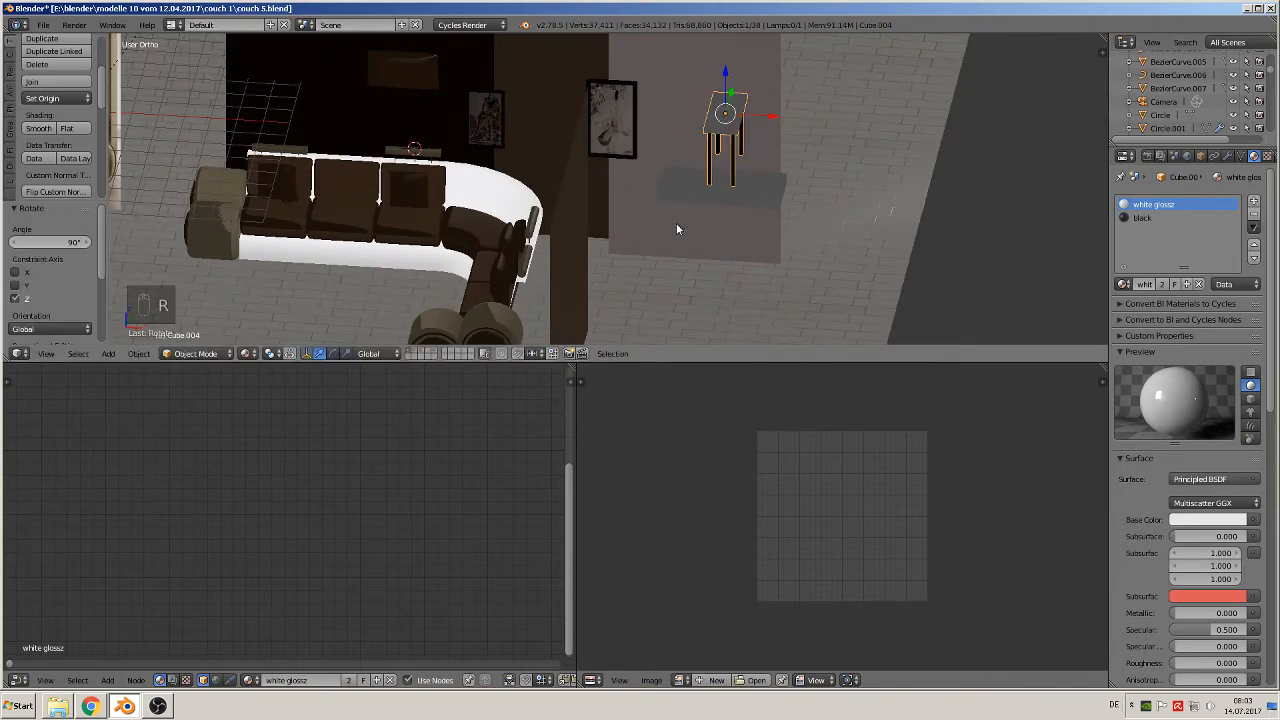
key(KP_1)
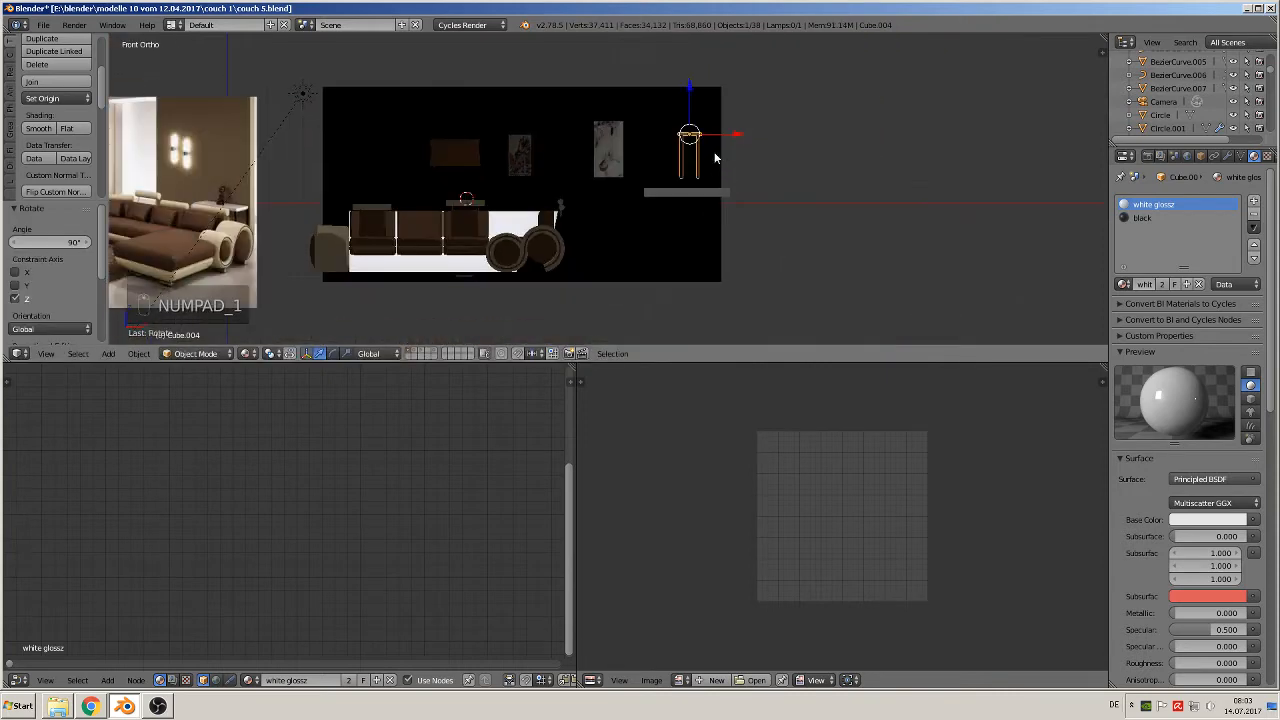
key(g)
click(601, 238)
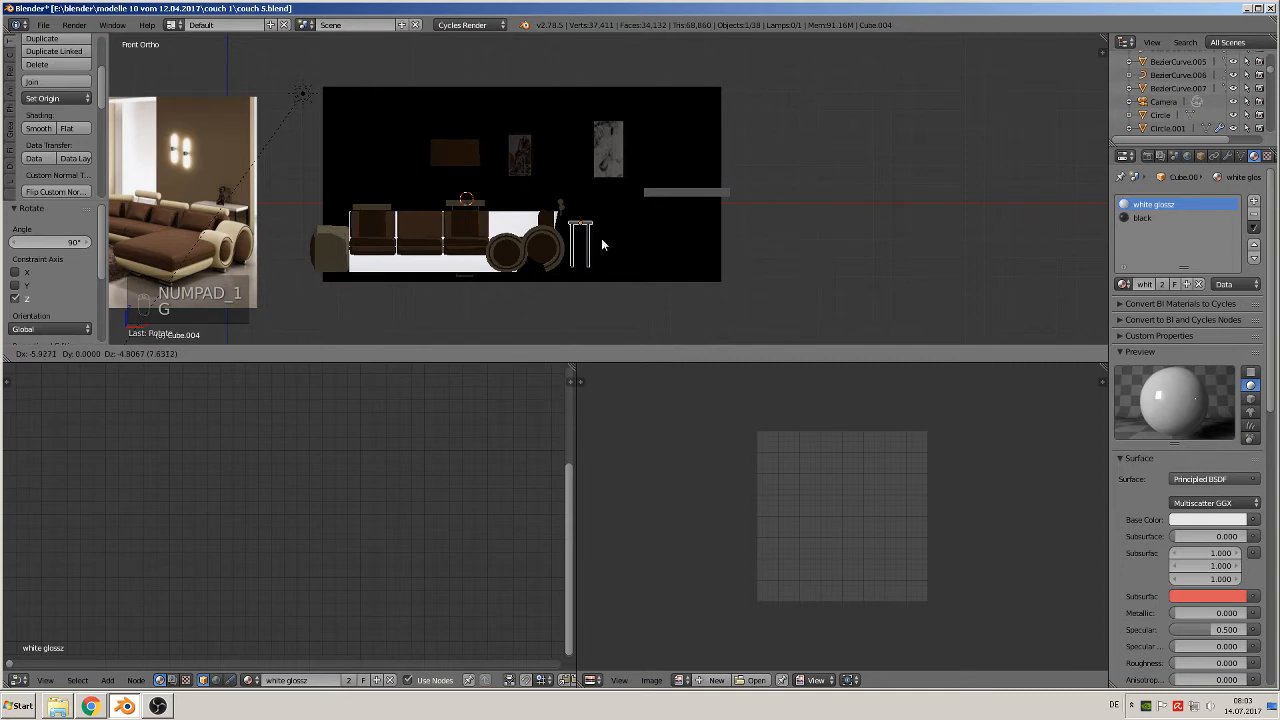
middle_drag(601, 238, 665, 277)
- Move the table about -7.71 along Y so it stands beside the sofa's round armrests
drag(560, 213, 632, 245)
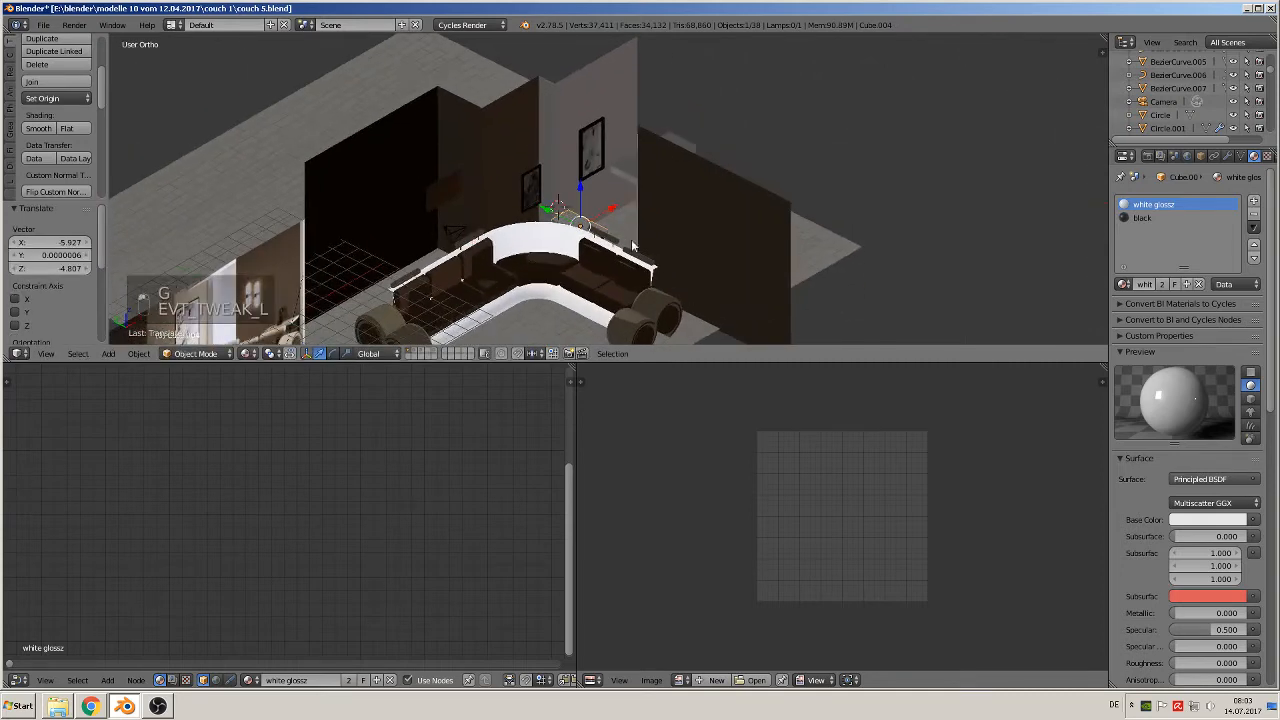
drag(554, 212, 655, 272)
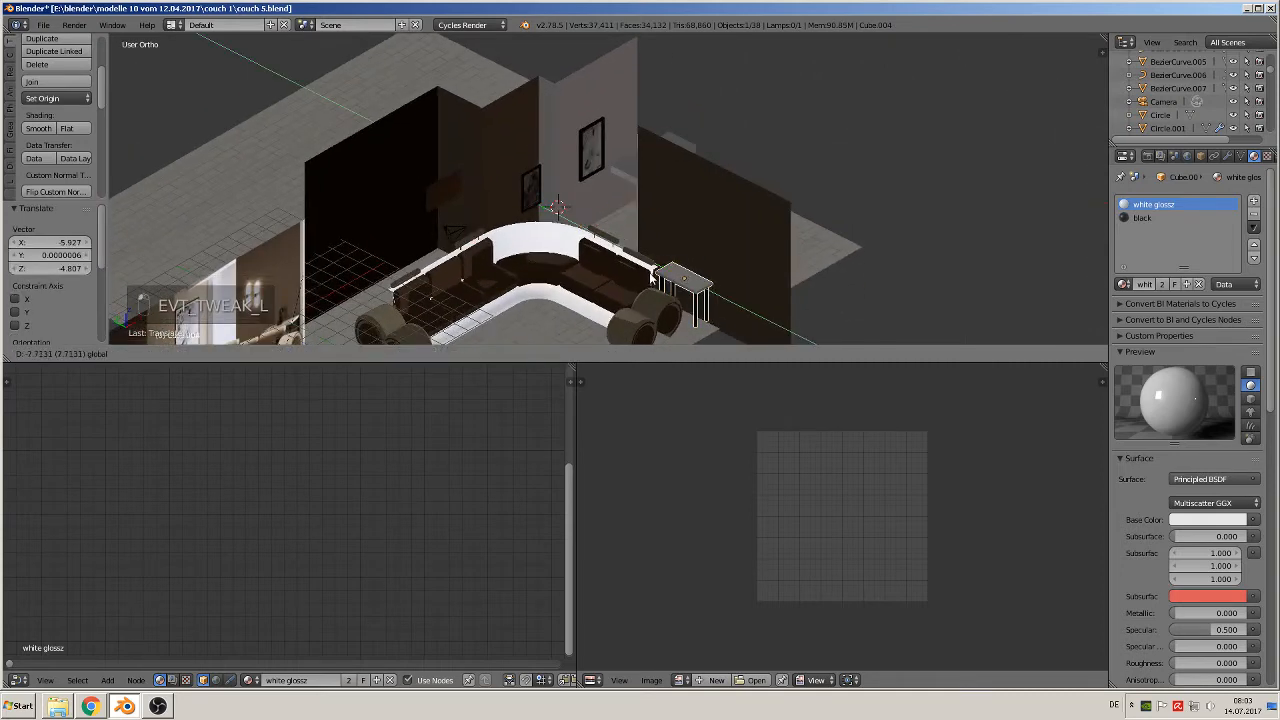
middle_drag(655, 272, 588, 169)
- Raise the room's wall object about 0.53 along Z, bringing its lower edge level with the sofa's base
key(KP_1)
key(KP_1)
key(KP_1)
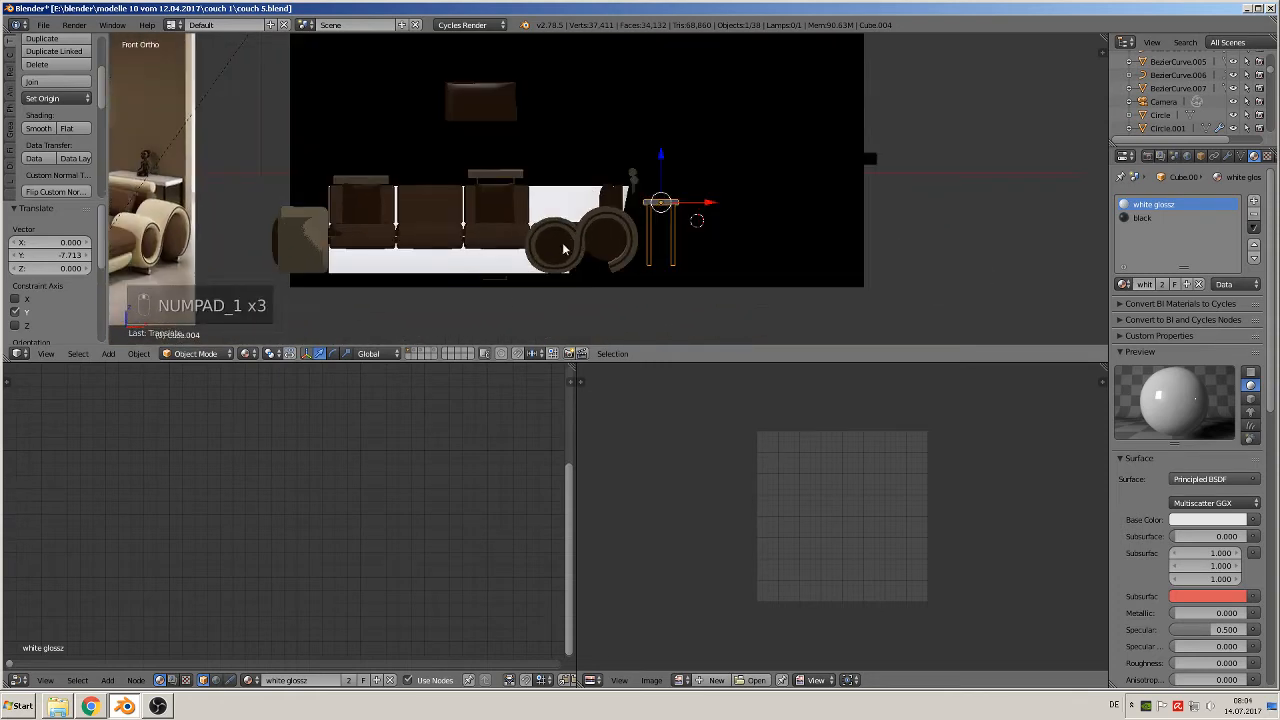
right_click(472, 289)
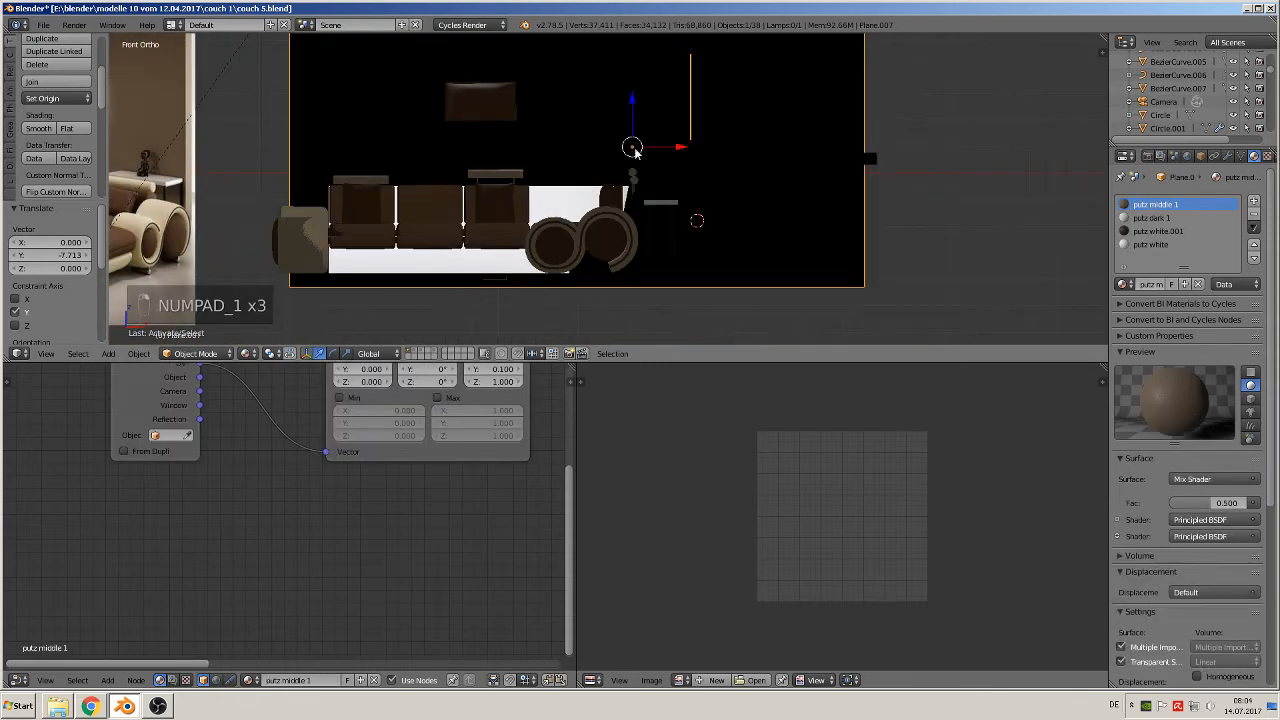
drag(636, 114, 638, 110)
middle_drag(643, 177, 672, 184)
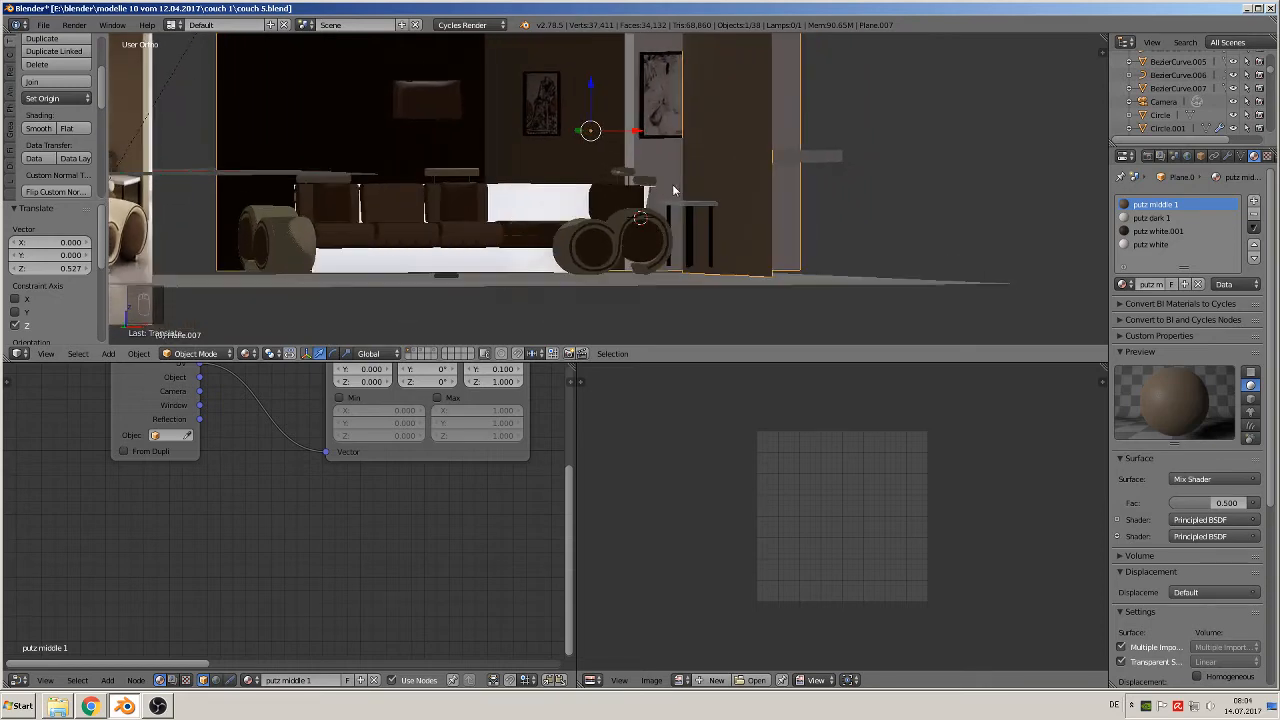
- Move the small chrome cylinder object about -5.98 along Y, out onto the floor in front of the sofa
right_click(437, 280)
middle_drag(443, 277, 509, 314)
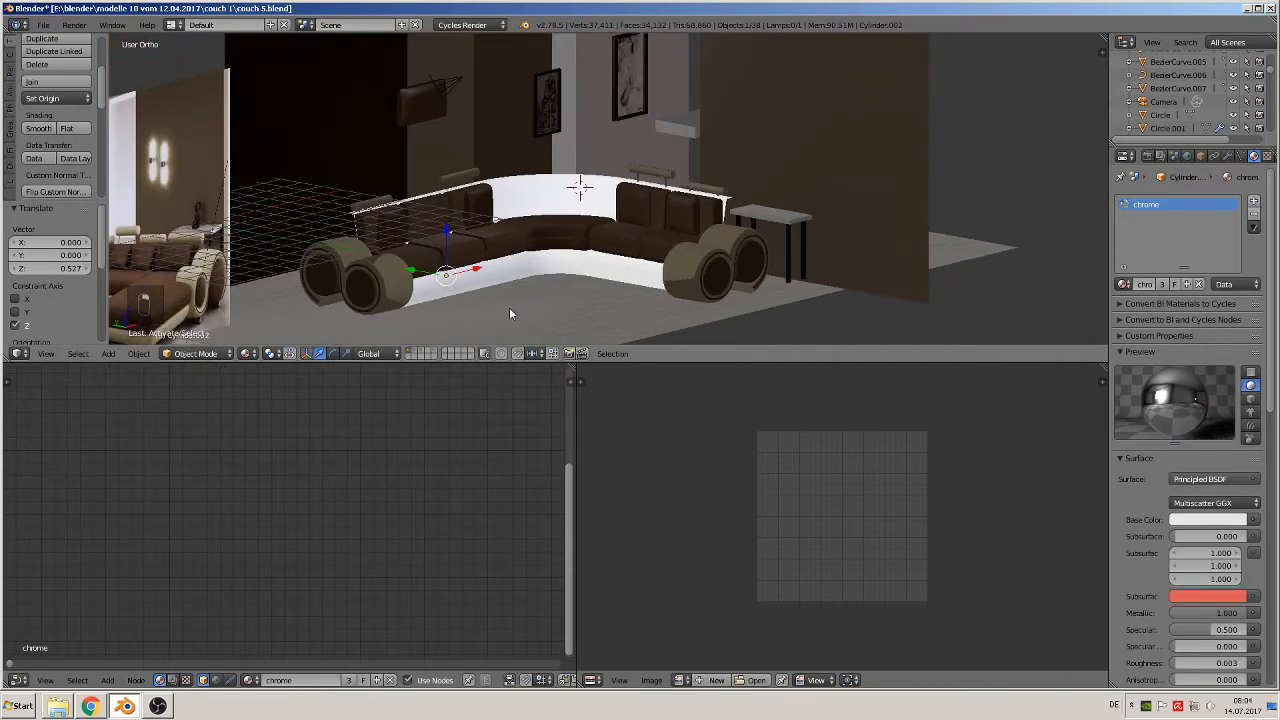
drag(413, 270, 535, 330)
middle_drag(536, 328, 563, 297)
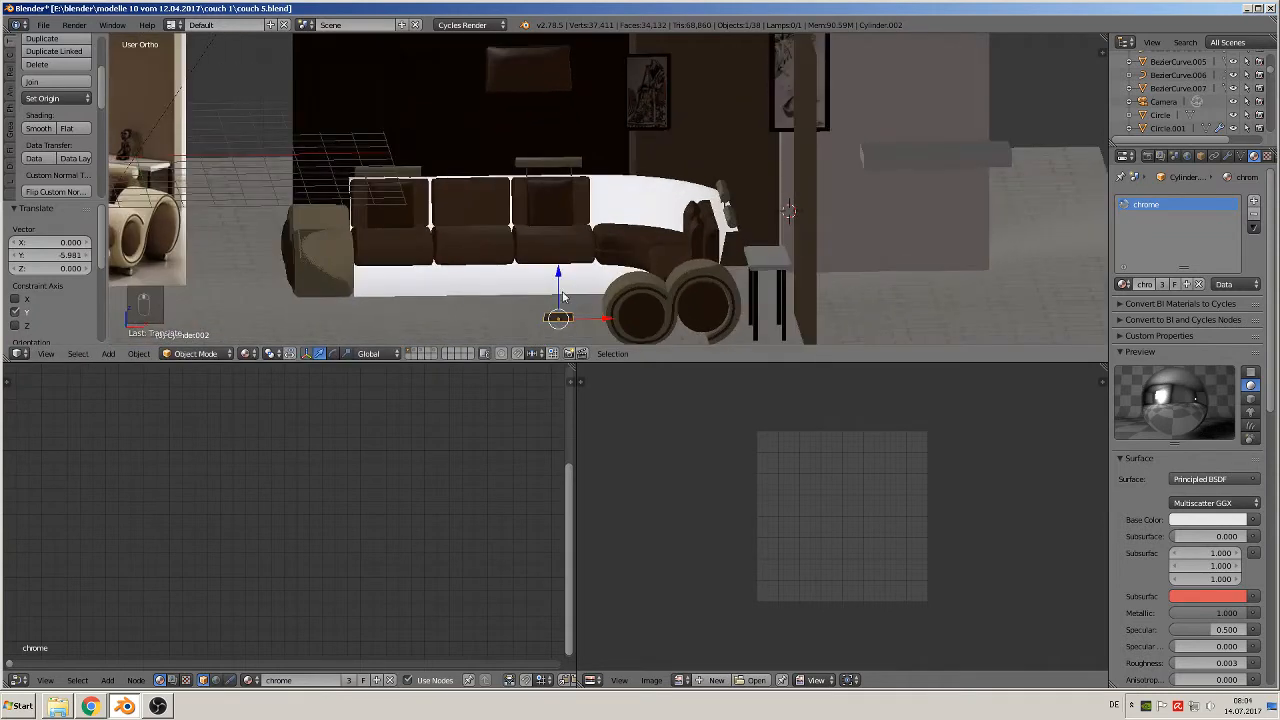
- Move the larger framed picture about -4.79 along X and about 1.02 back along X onto the narrow brown wall
key(KP_1)
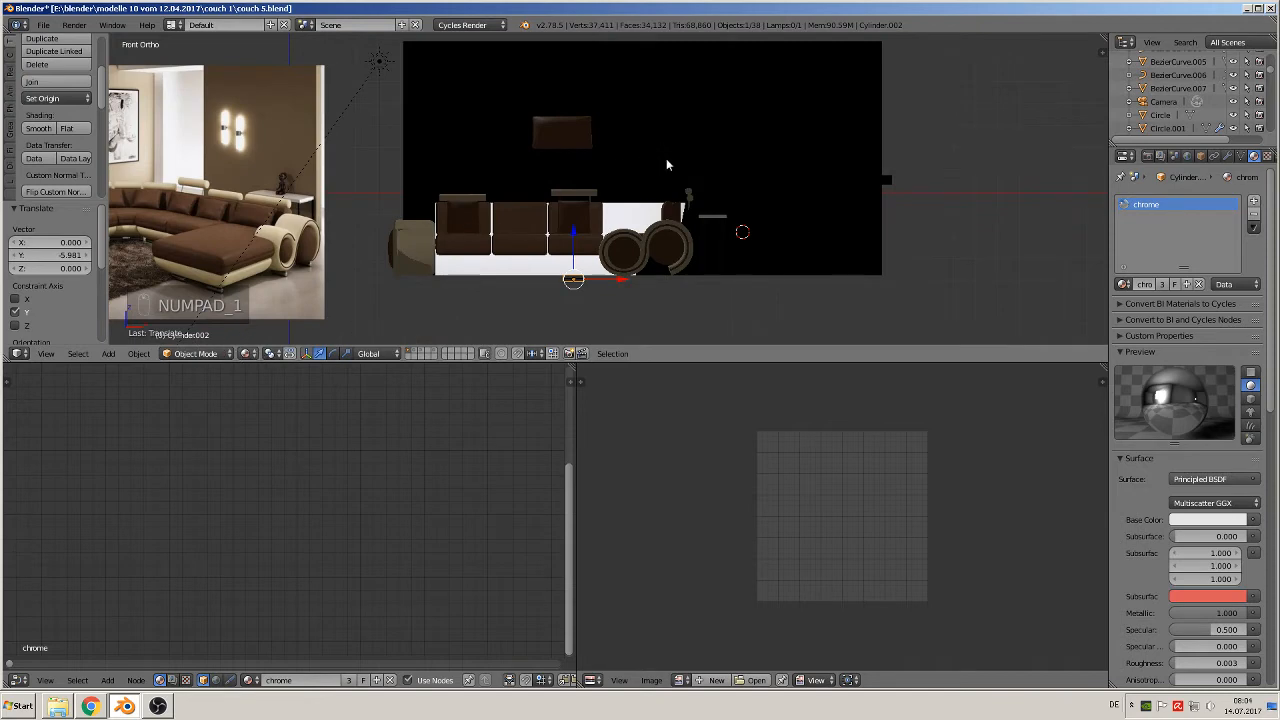
right_click(676, 159)
middle_drag(728, 150, 693, 178)
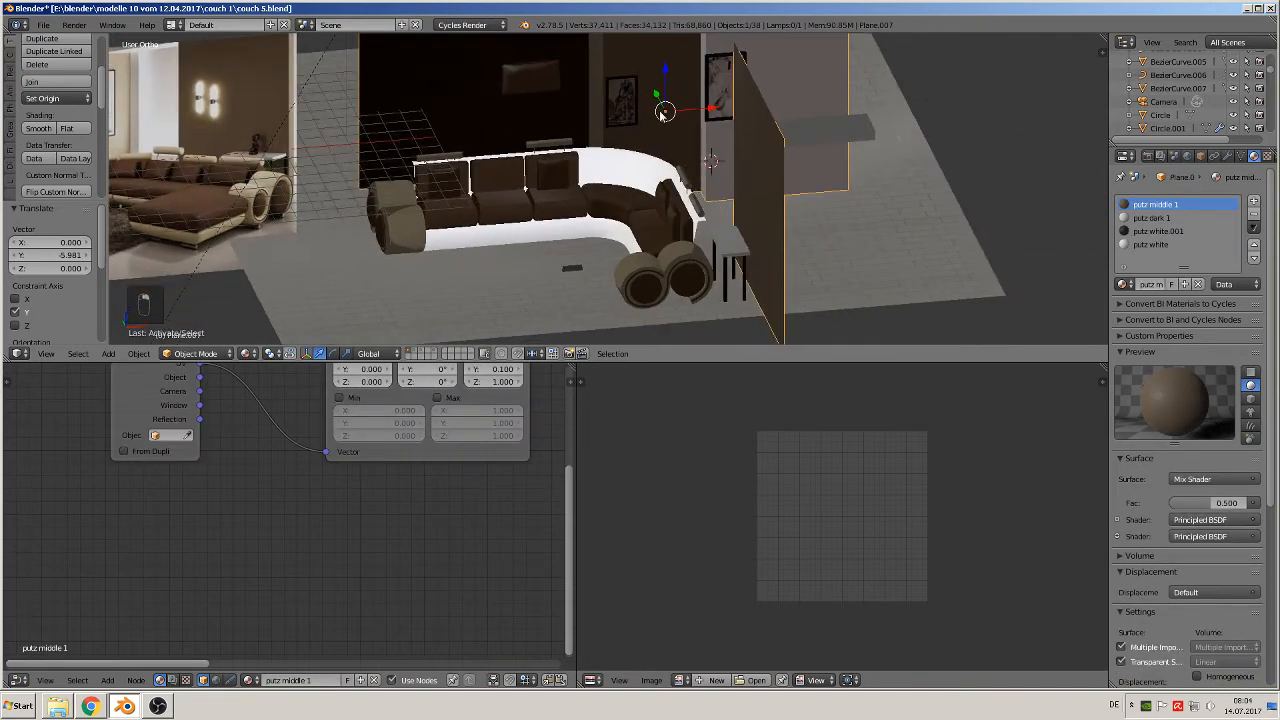
shift+right_click(628, 108)
shift+middle_drag(630, 118, 690, 240)
mouse_move(692, 268)
middle_down()
mouse_move(737, 277)
mouse_move(708, 284)
middle_up()
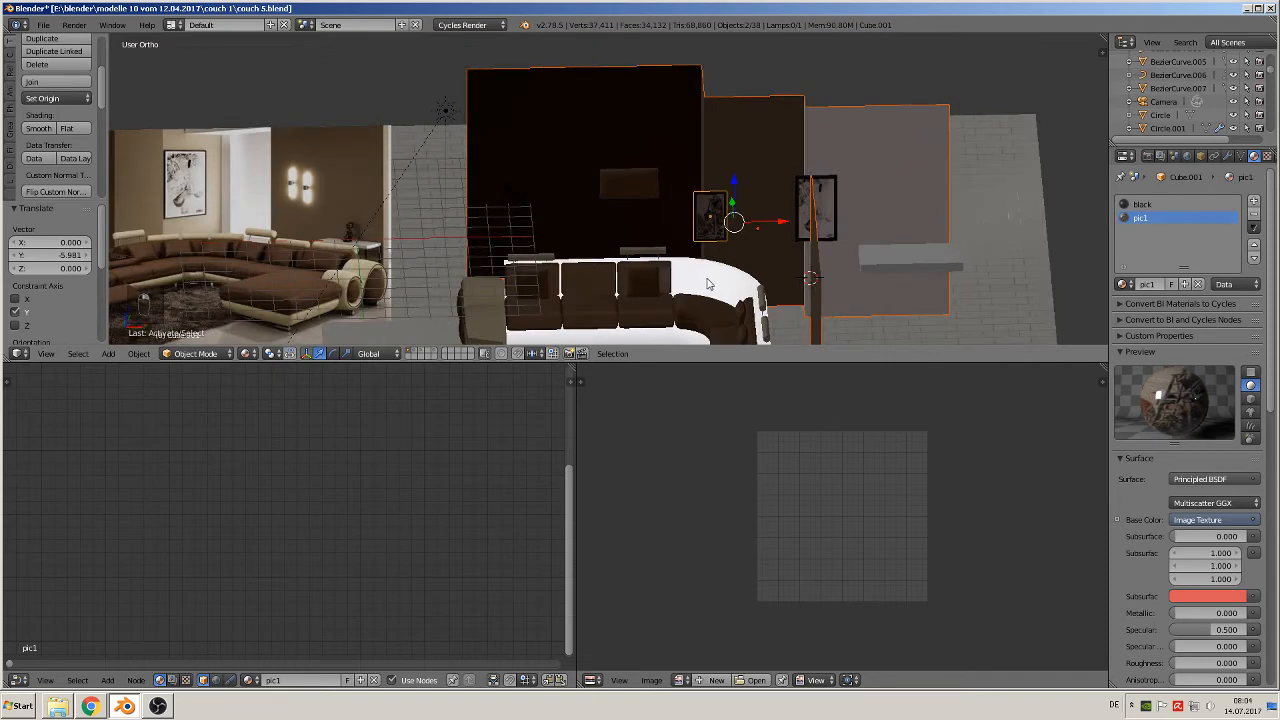
right_click(822, 203)
drag(850, 209, 743, 208)
middle_drag(203, 180, 640, 215)
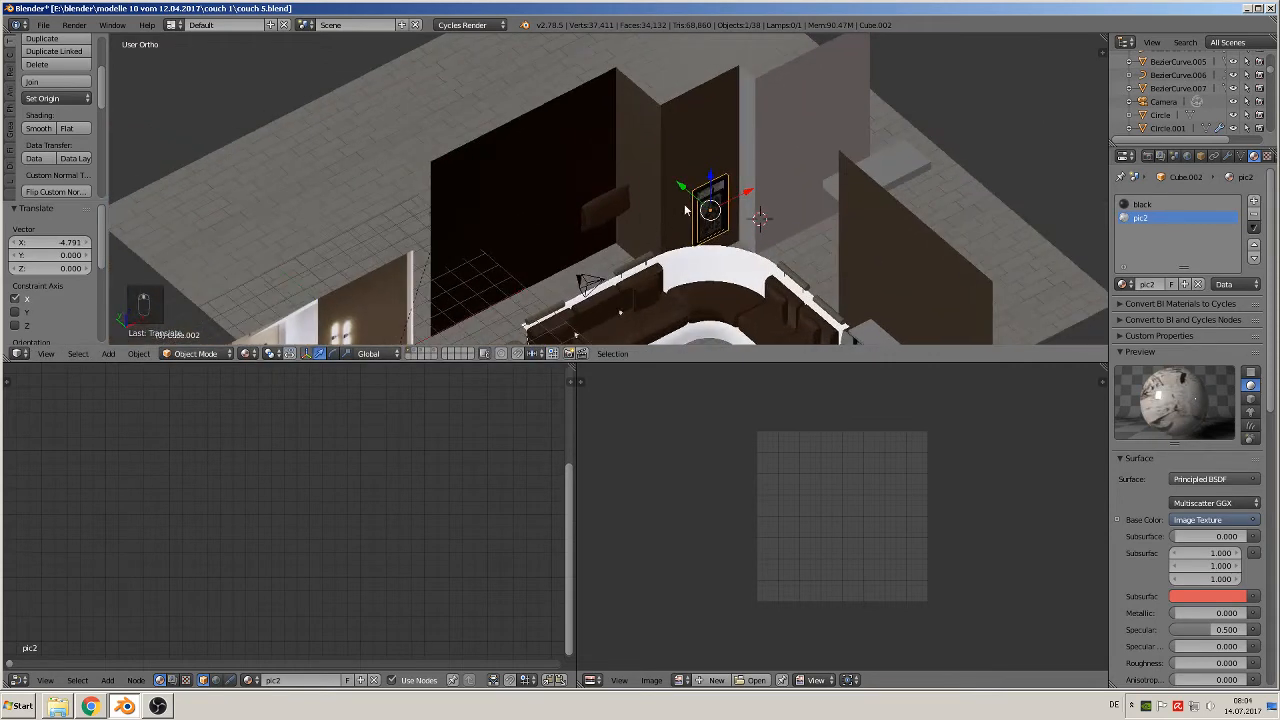
key(g)
drag(656, 160, 720, 143)
scroll(698, 178, down, 2)
- Move the smaller framed picture about 6.71 along Y and -3.41 along X onto the dark back wall
right_click(679, 203)
key(g)
key(y)
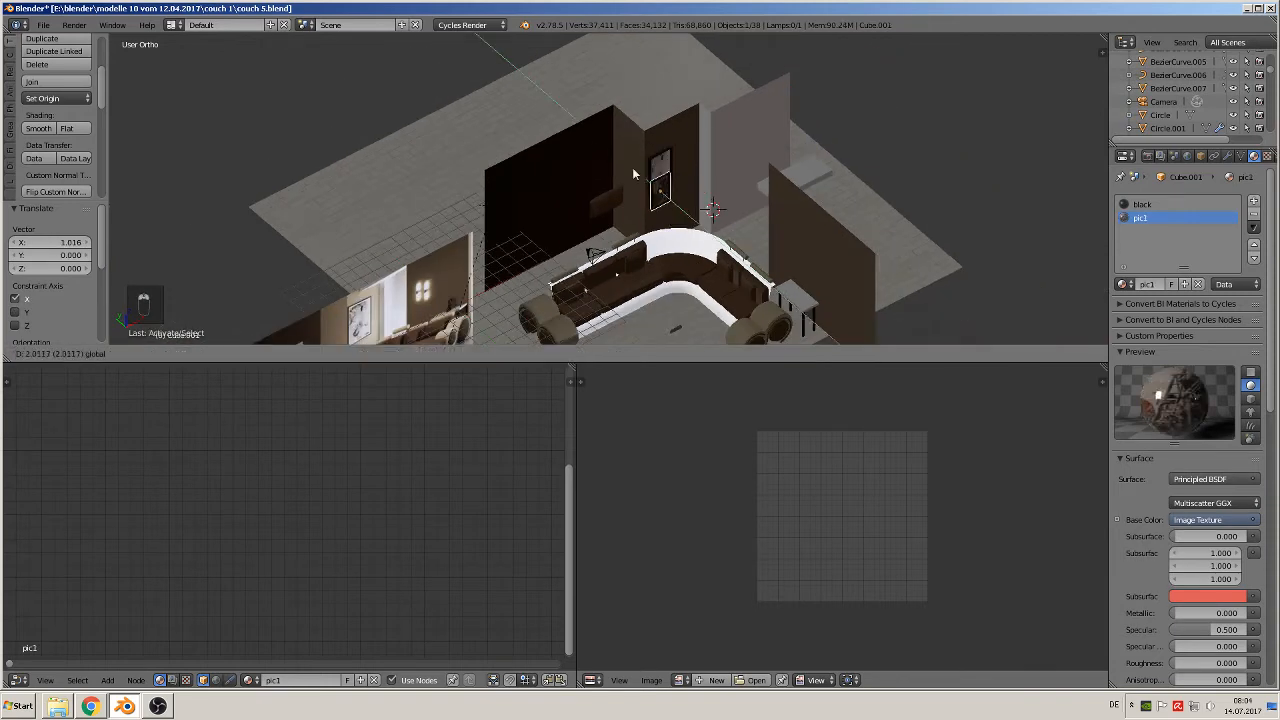
click(589, 143)
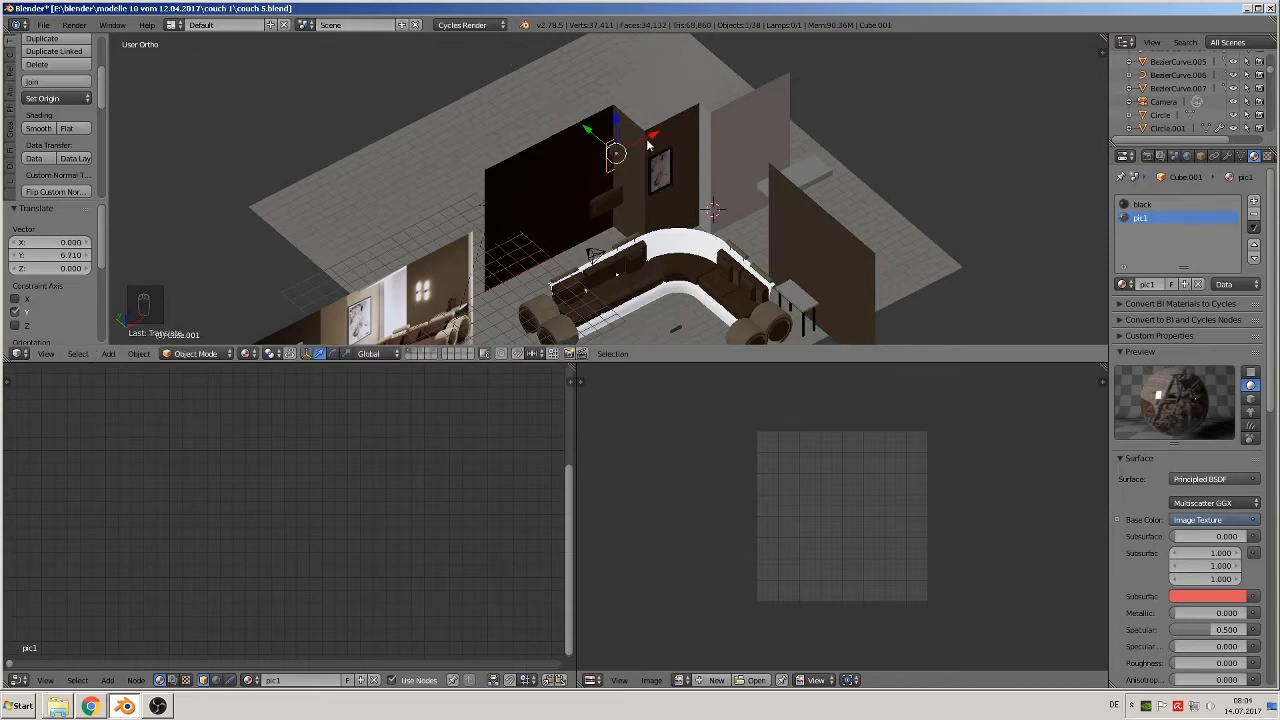
key(g)
key(x)
click(608, 163)
middle_drag(630, 216, 566, 195)
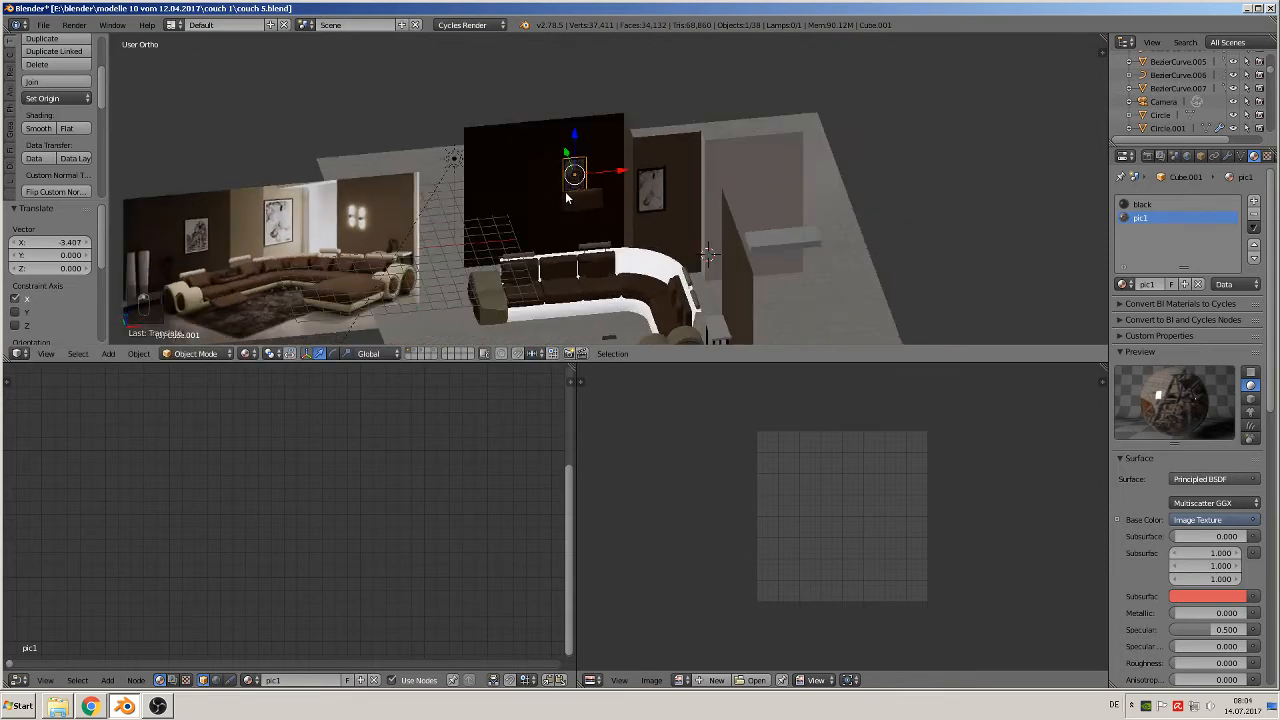
shift+middle_drag(578, 238, 614, 189)
scroll(614, 189, up, 1)
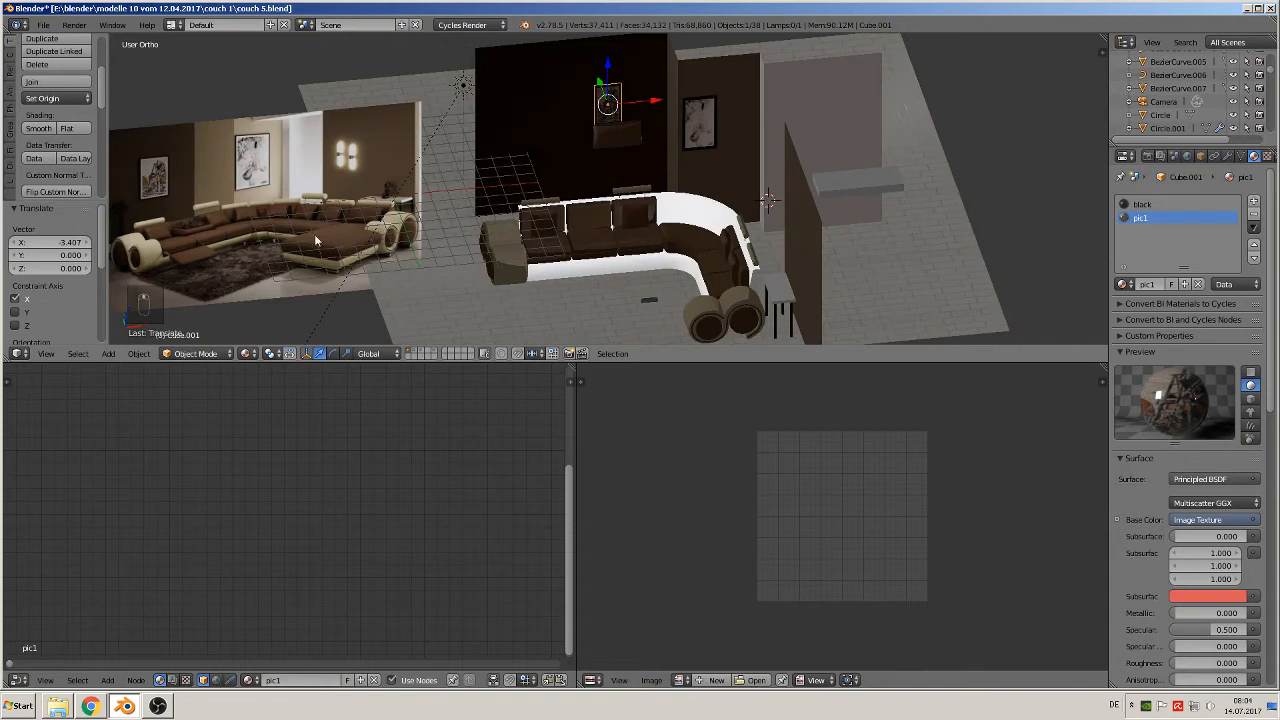
- Move the loose brown leather cushion about -15.84 along Y to the round armrests and rotate it 90° about Z
right_click(620, 142)
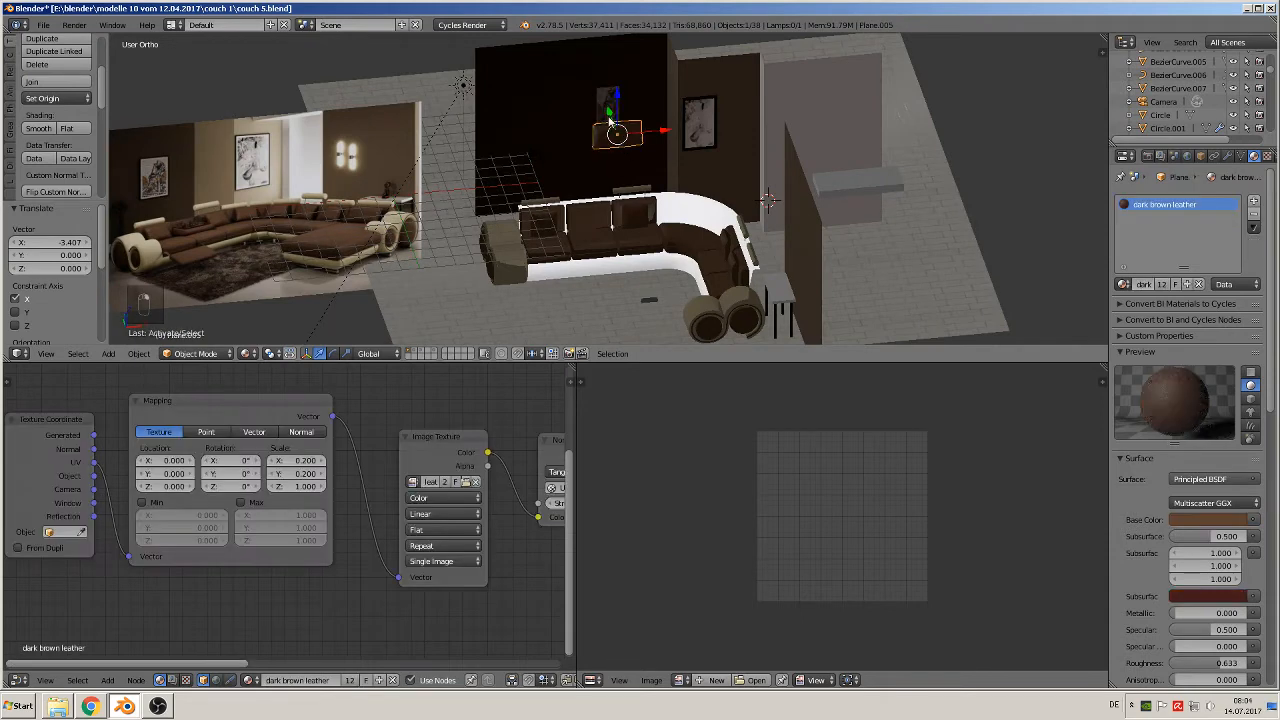
key(g)
key(y)
click(665, 259)
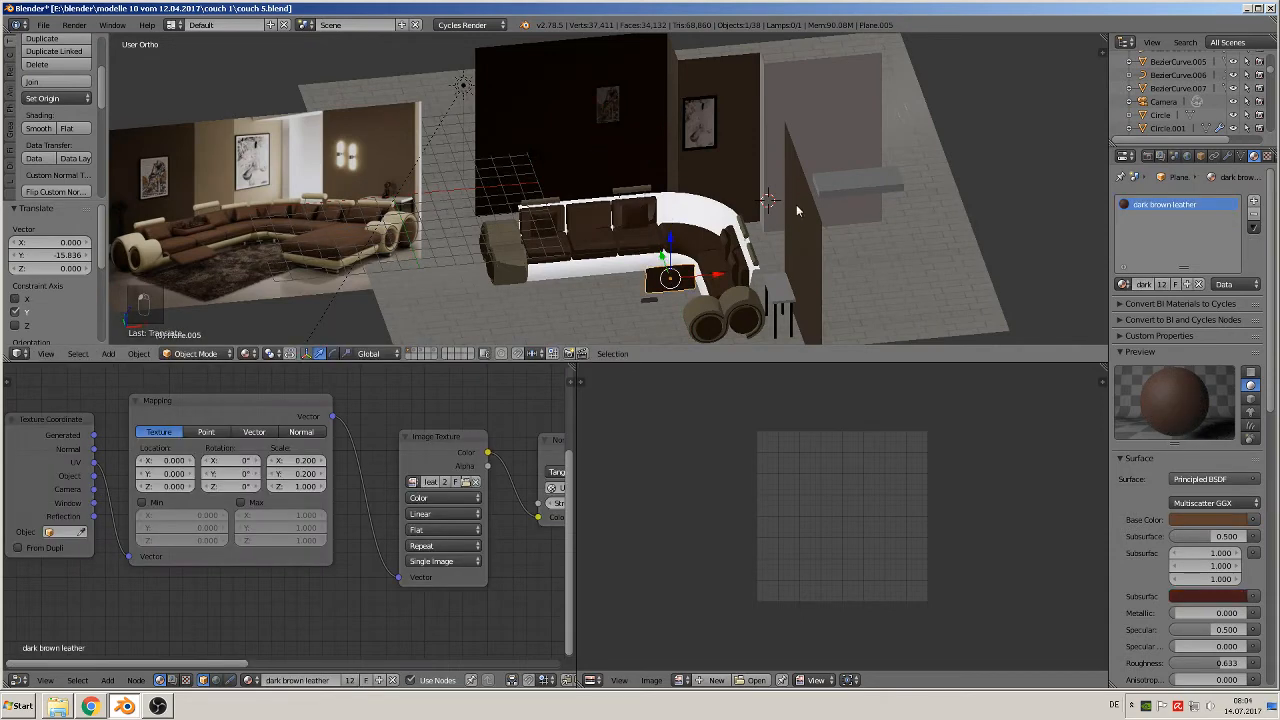
text(rz90)
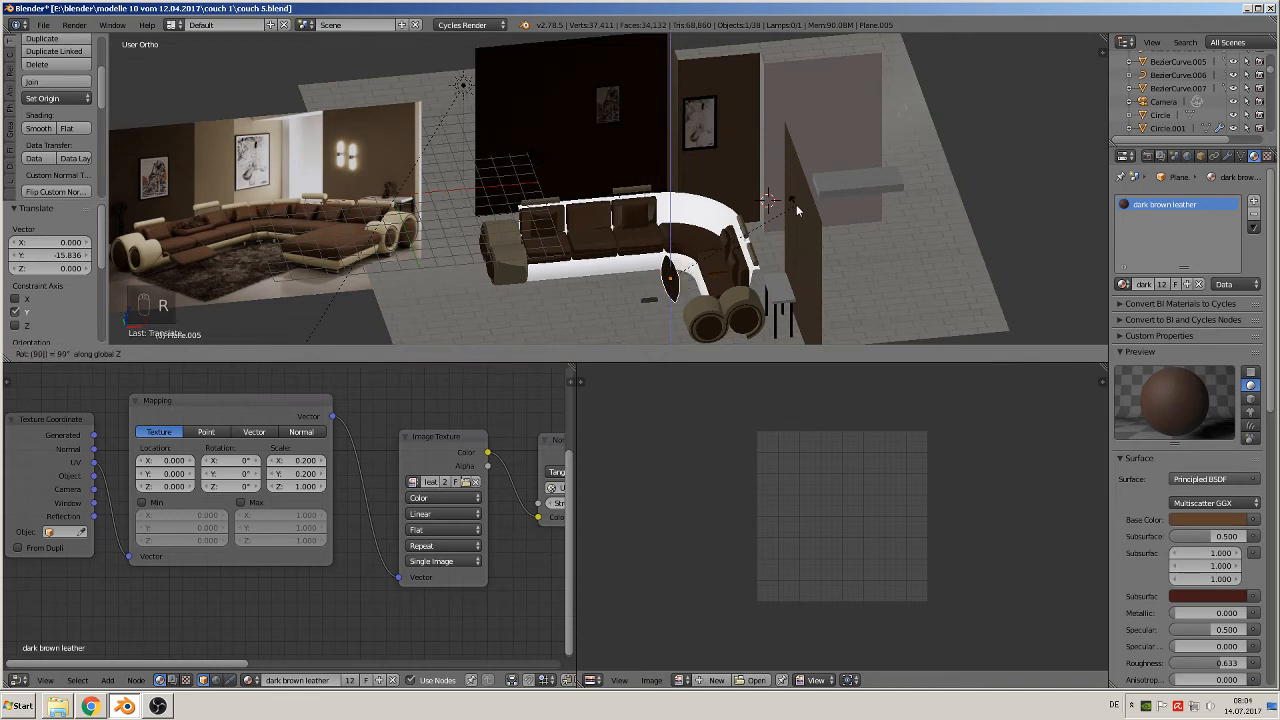
key(Return)
middle_drag(796, 204, 714, 266)
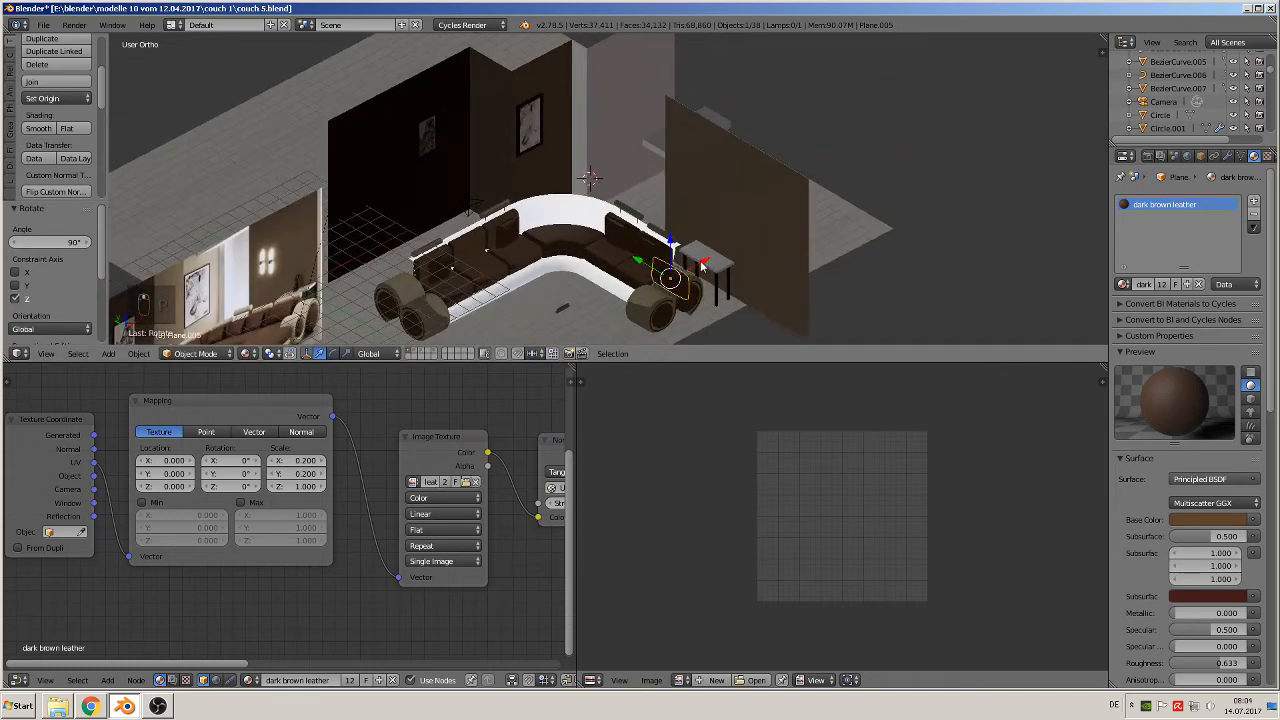
mouse_move(703, 262)
mouse_down()
mouse_move(738, 245)
mouse_move(705, 233)
mouse_move(706, 268)
mouse_up()
click(712, 232)
- Move the white glossy slab along X to behind the sofa's straight section and lower it about 0.52 along Z
right_click(658, 137)
drag(728, 118, 368, 214)
click(376, 199)
scroll(471, 248, down, 1)
middle_drag(471, 248, 434, 205)
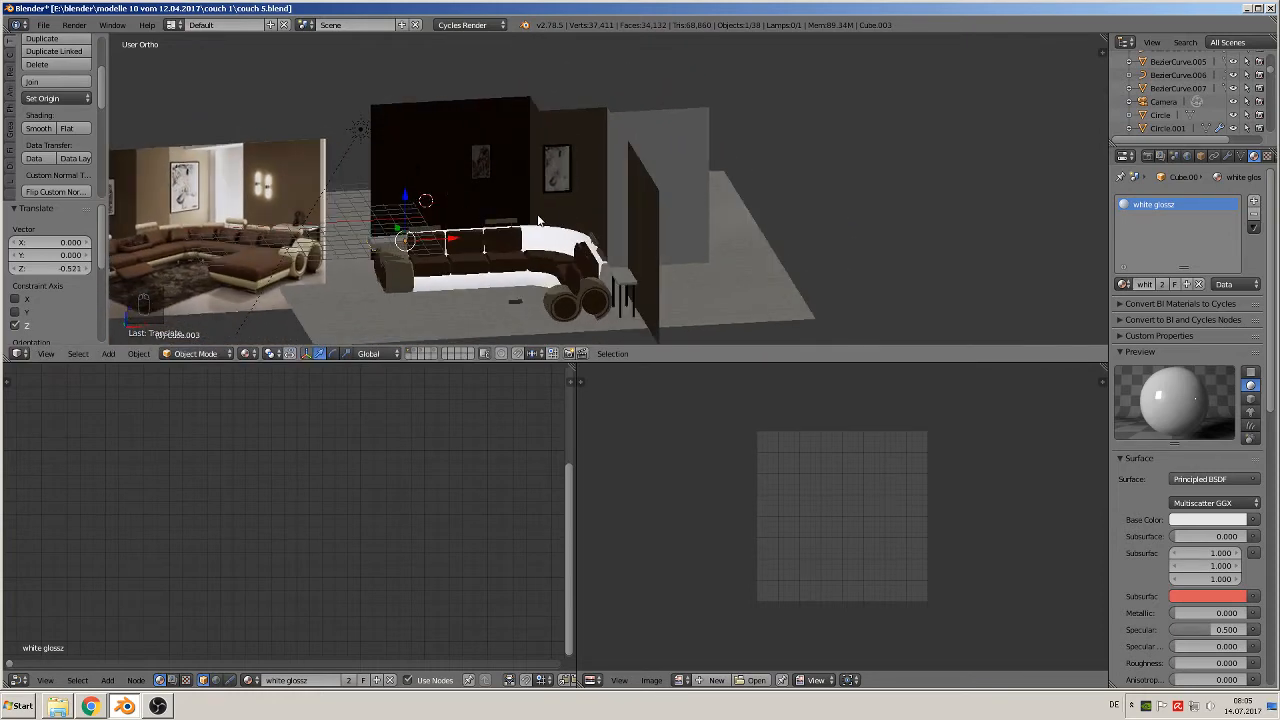
- Pull the camera back about 54.43 along its local Z axis, away from the room
key(KP_0)
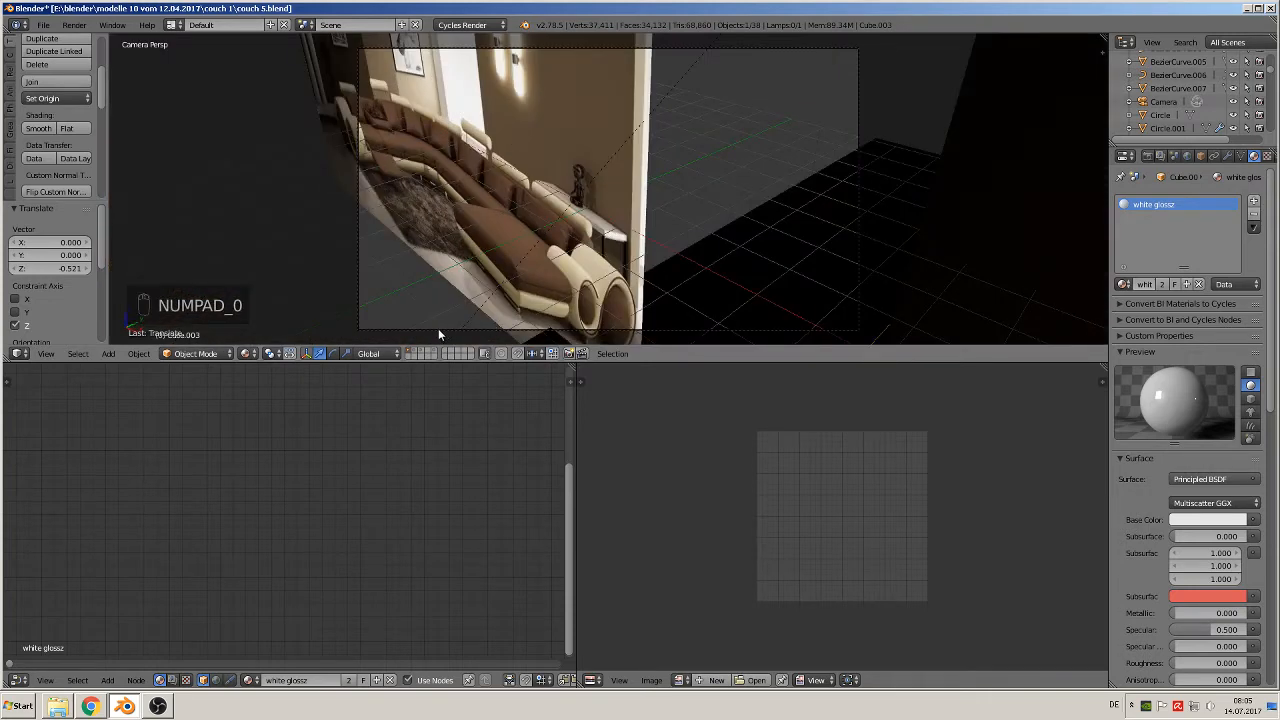
right_click(358, 285)
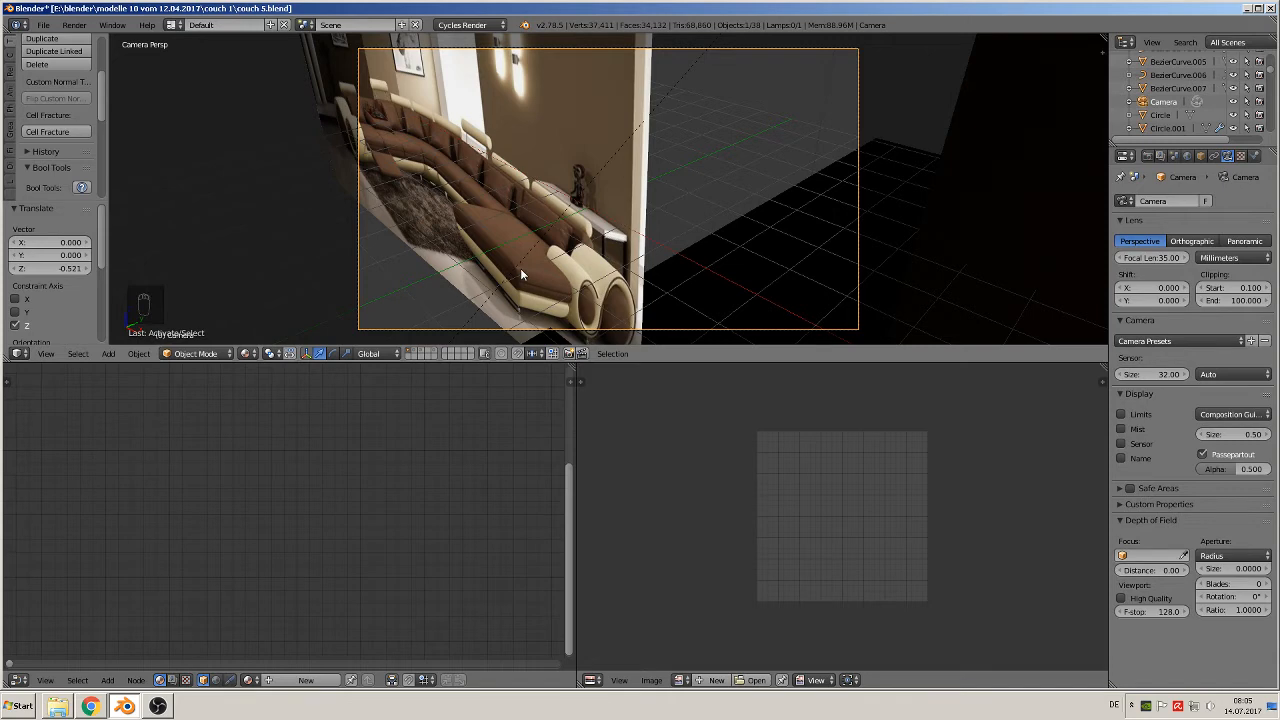
key(g)
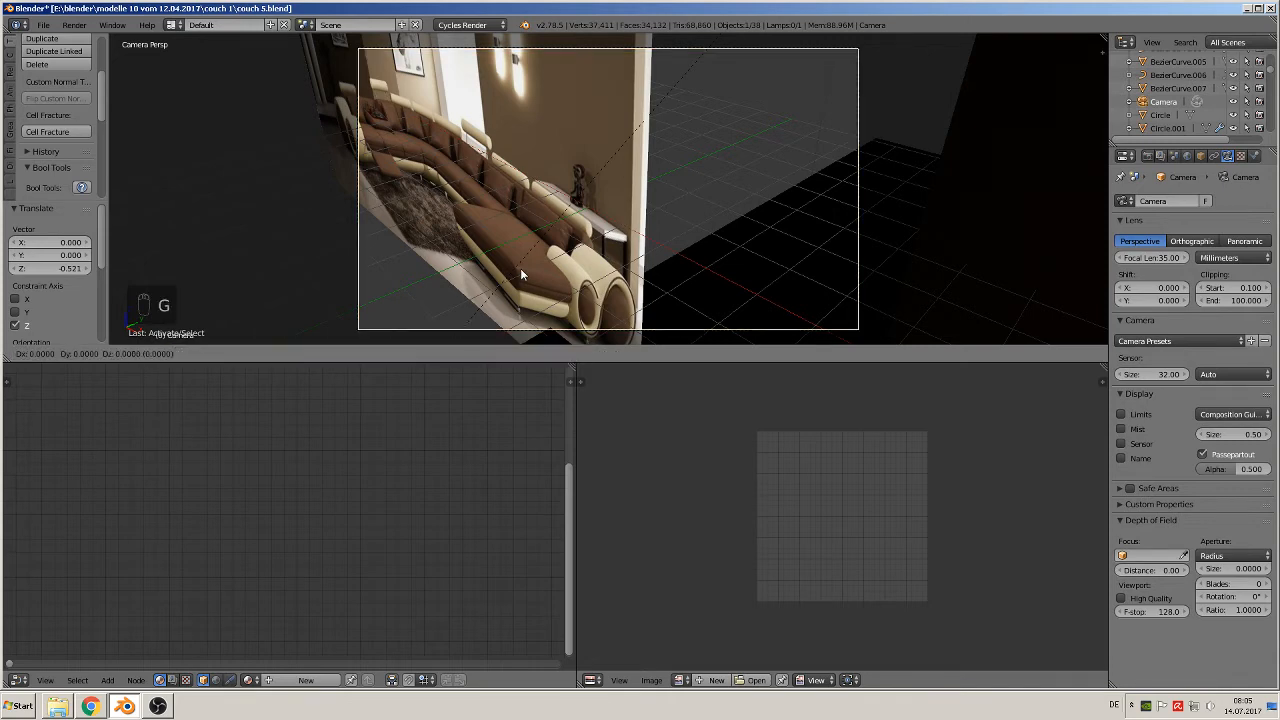
key(z)
key(z)
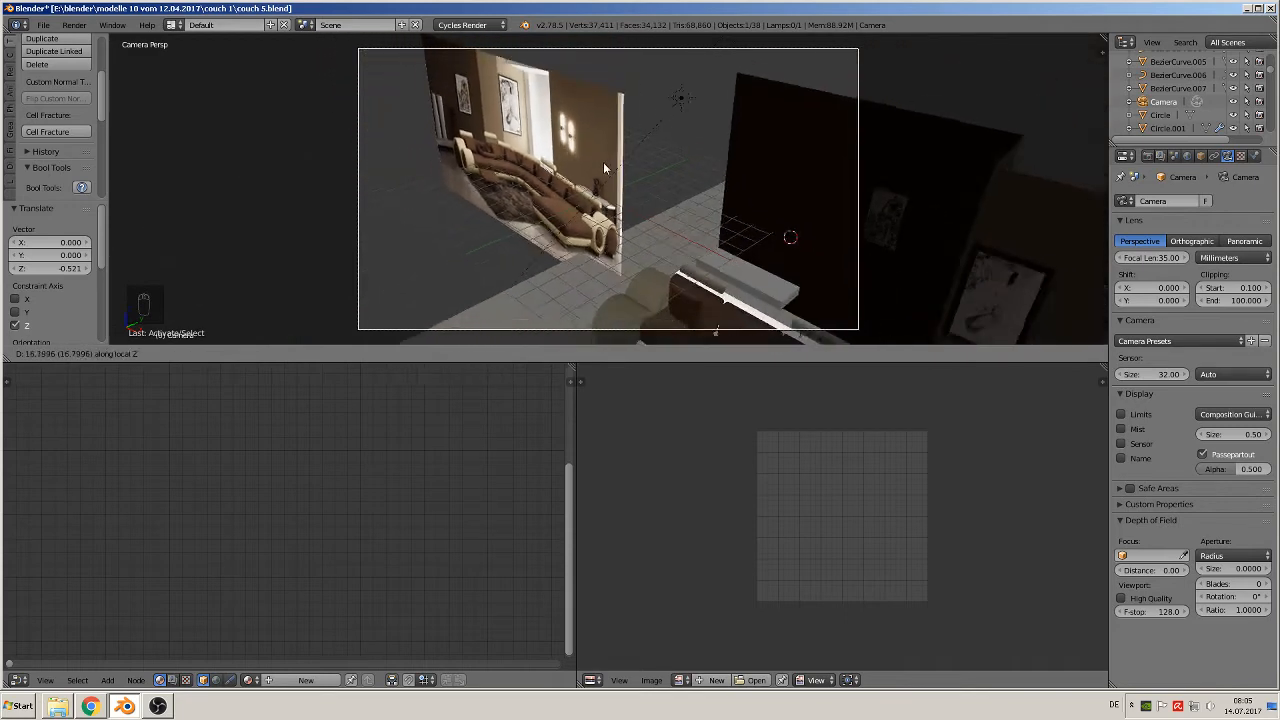
click(662, 296)
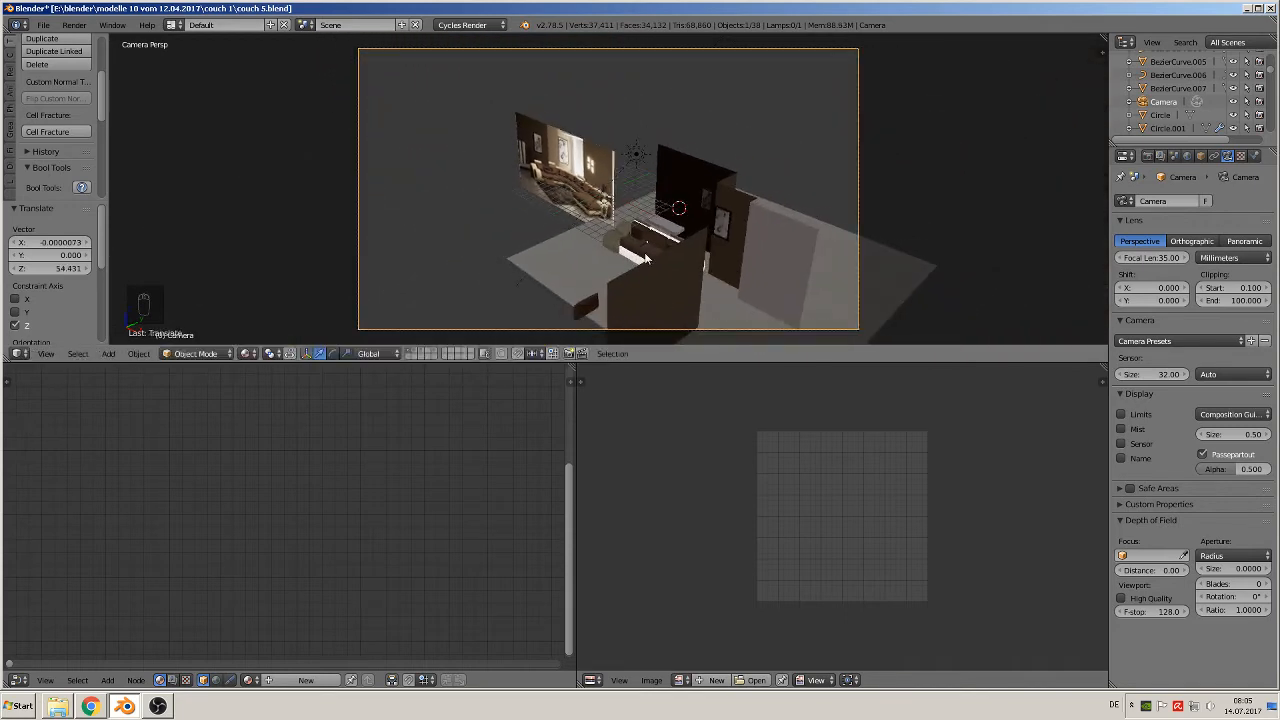
- Rotate the camera about -47.19° around Z and move it about -31.20 in X, -5.77 in Y and -12.14 in Z
key(r)
key(z)
click(588, 260)
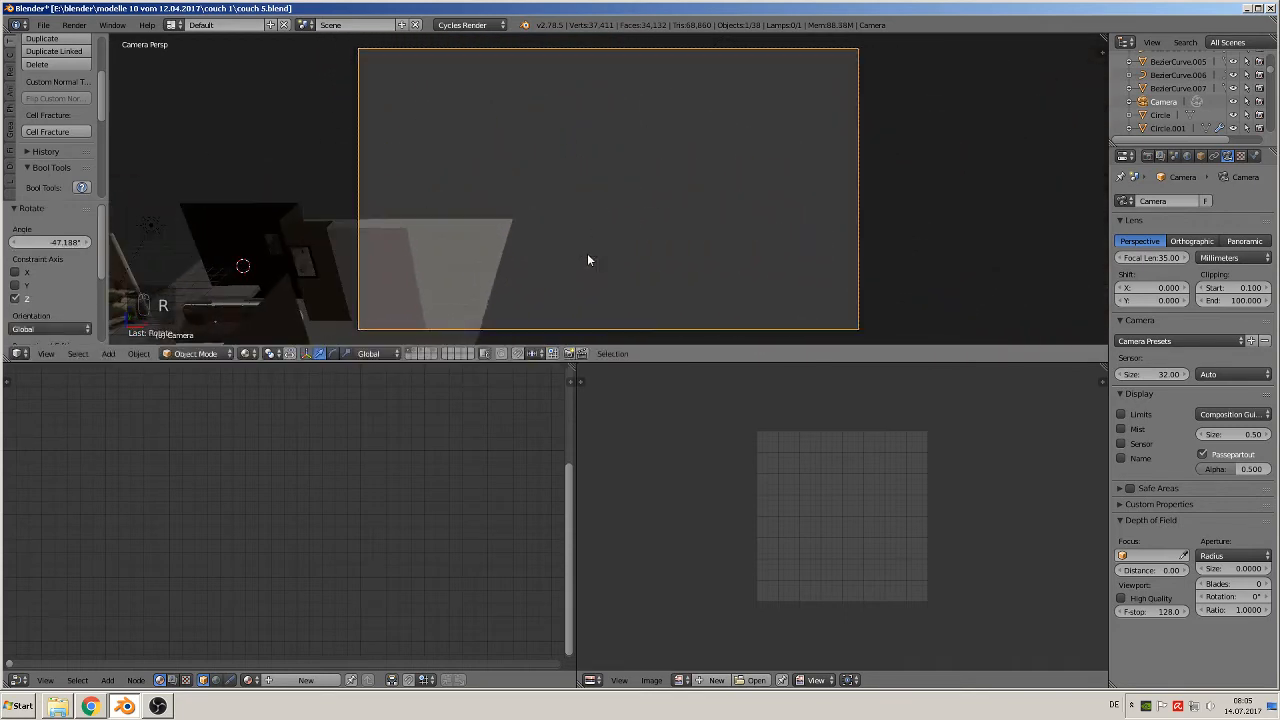
key(g)
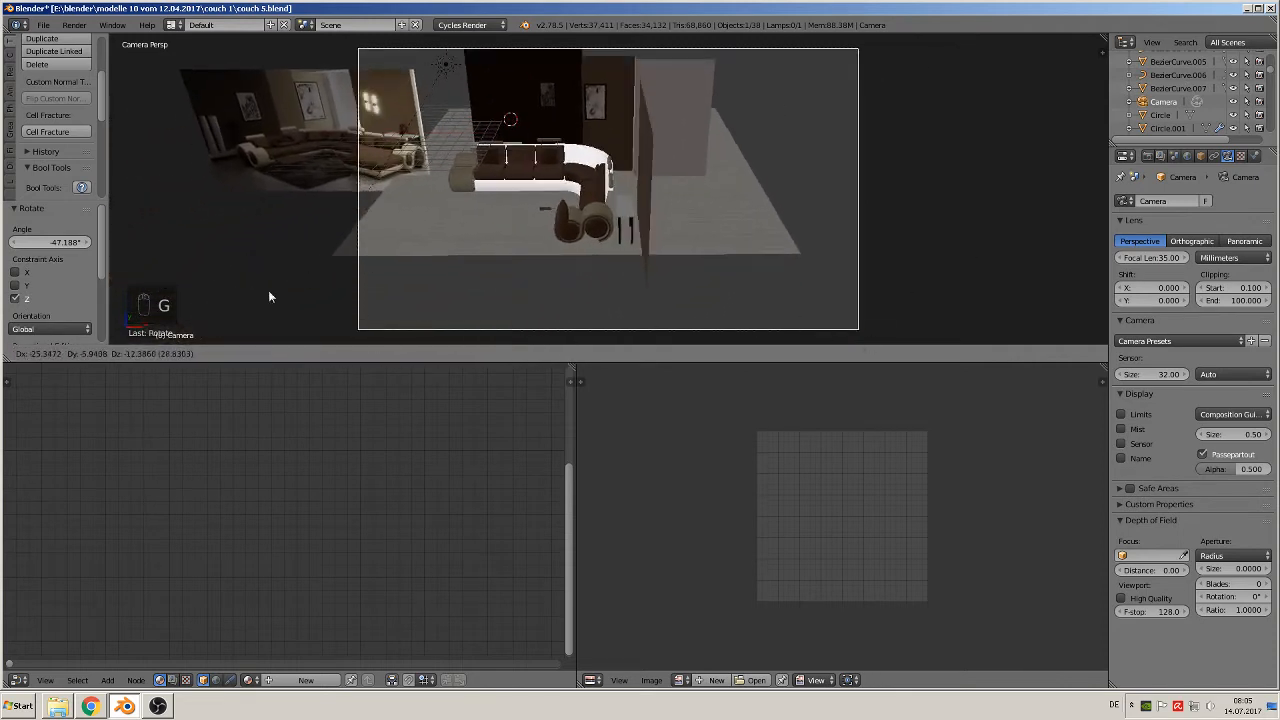
click(765, 255)
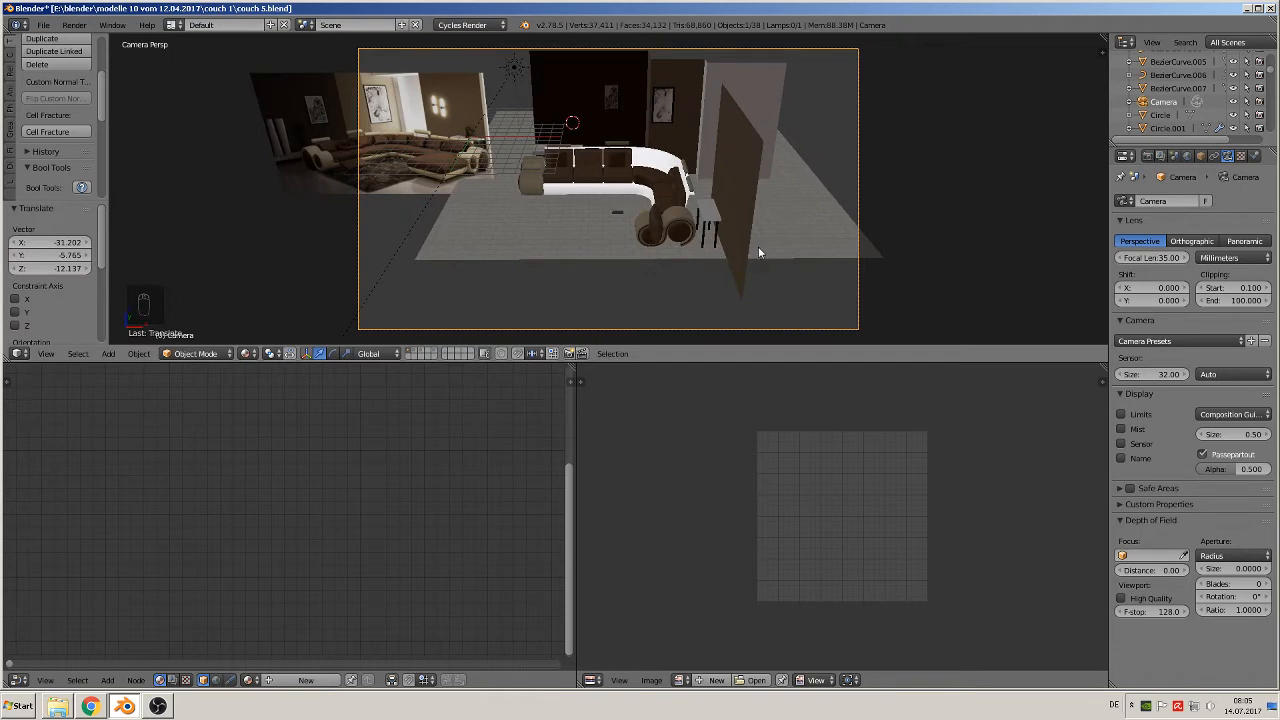
- Bring the camera closer to the sofa by moving it about -18.15 along its local Z axis
key(g)
key(z)
key(z)
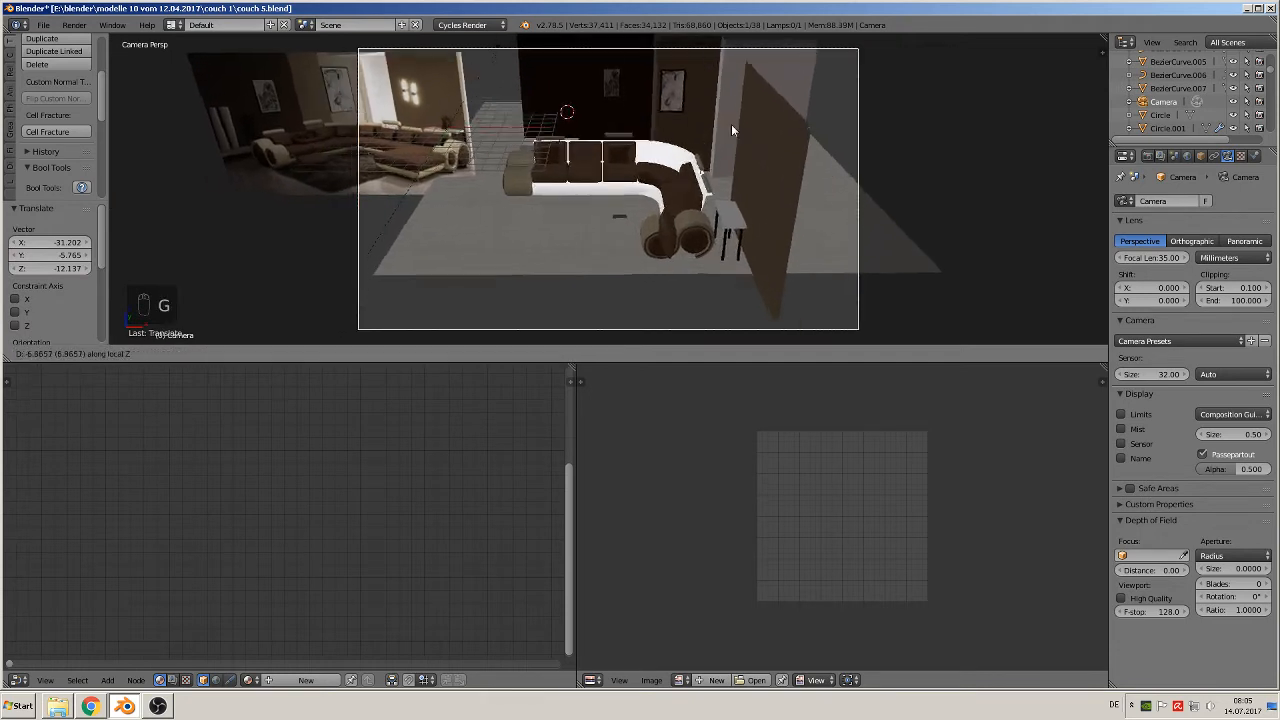
click(721, 56)
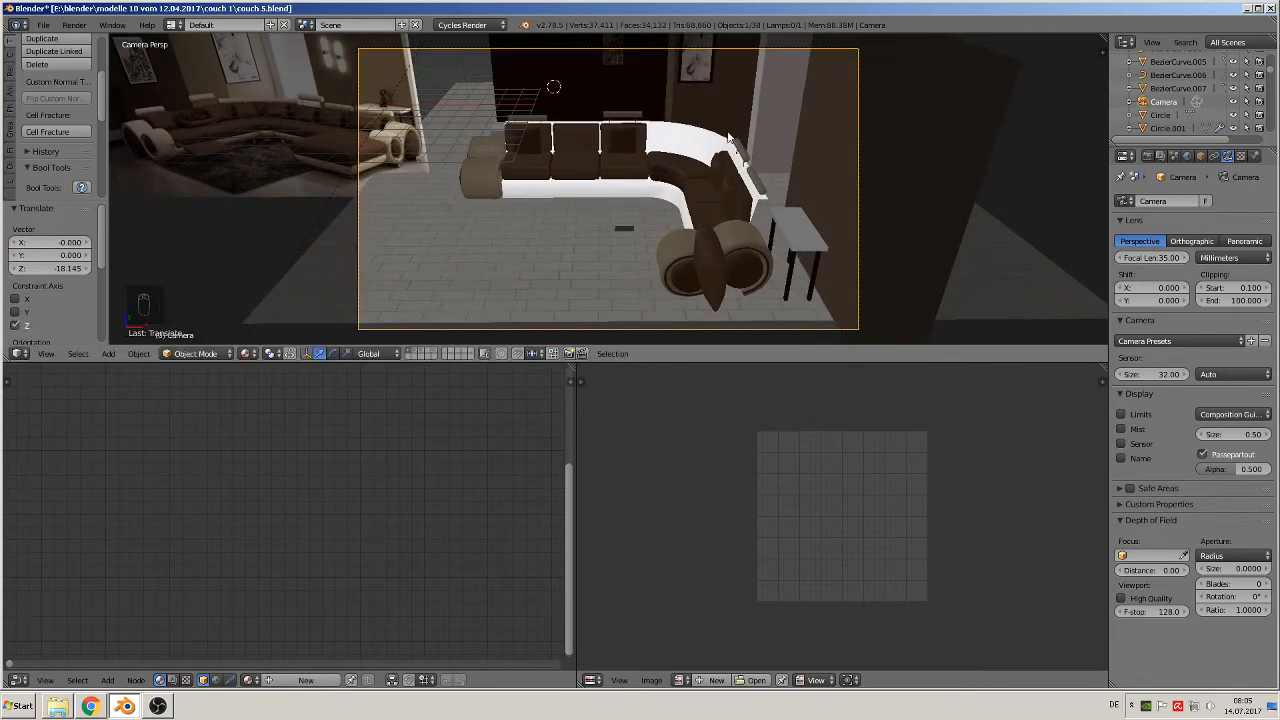
- Rotate the camera about -11.83° around Z and move it about -3.45 in X, 0.90 in Y and 0.29 in Z
key(r)
key(z)
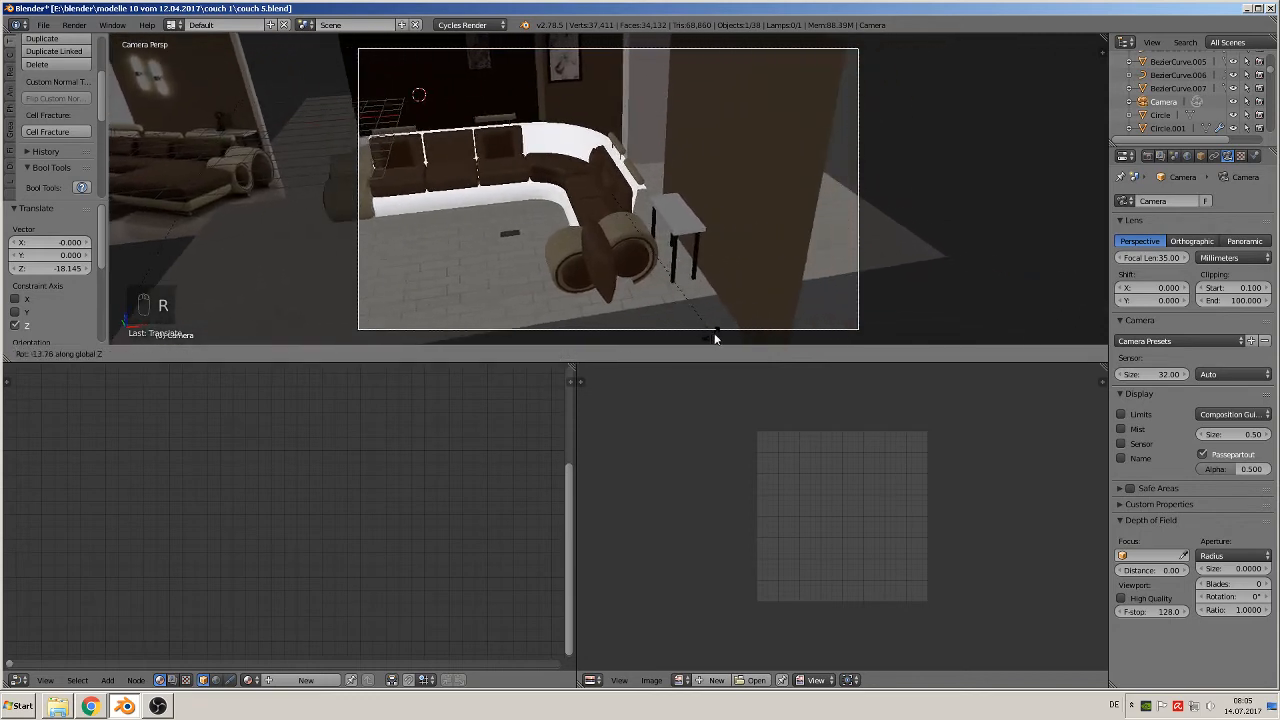
click(717, 337)
key(g)
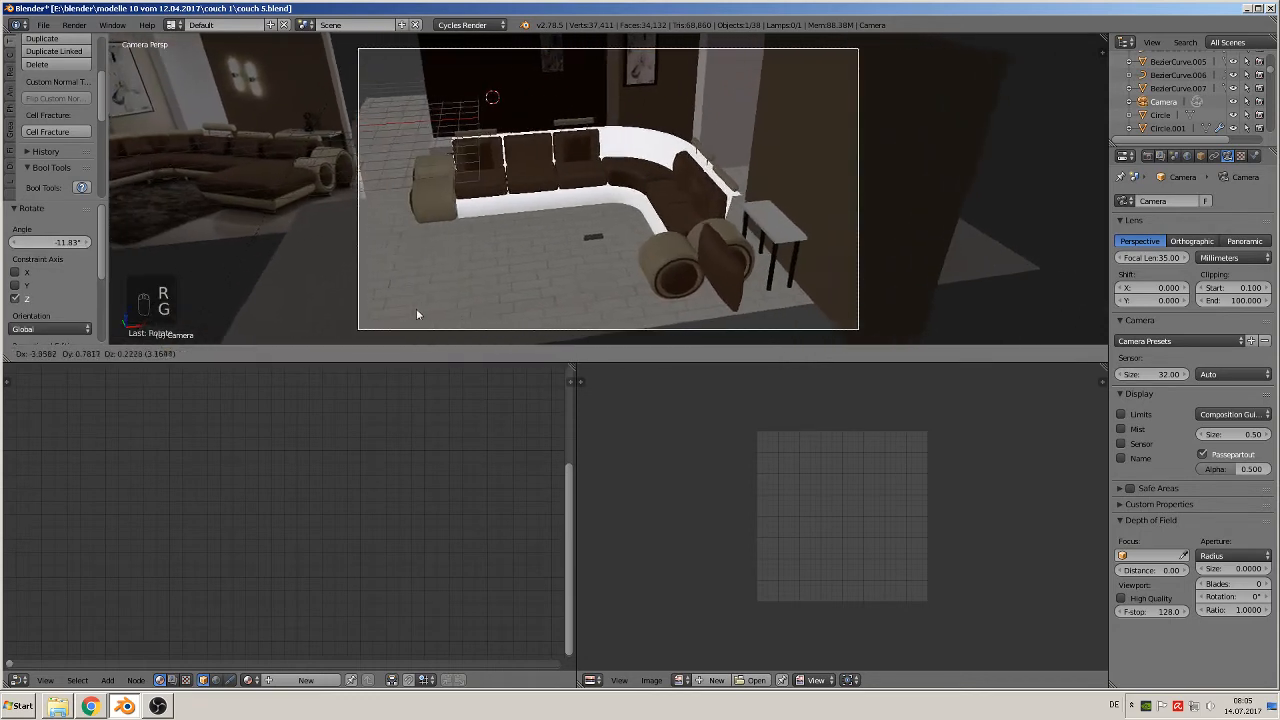
click(458, 305)
- Rotate the camera about -10.74° around Z and move it about -3.74 in X, 1.59 in Y and -0.01 in Z
key(r)
key(z)
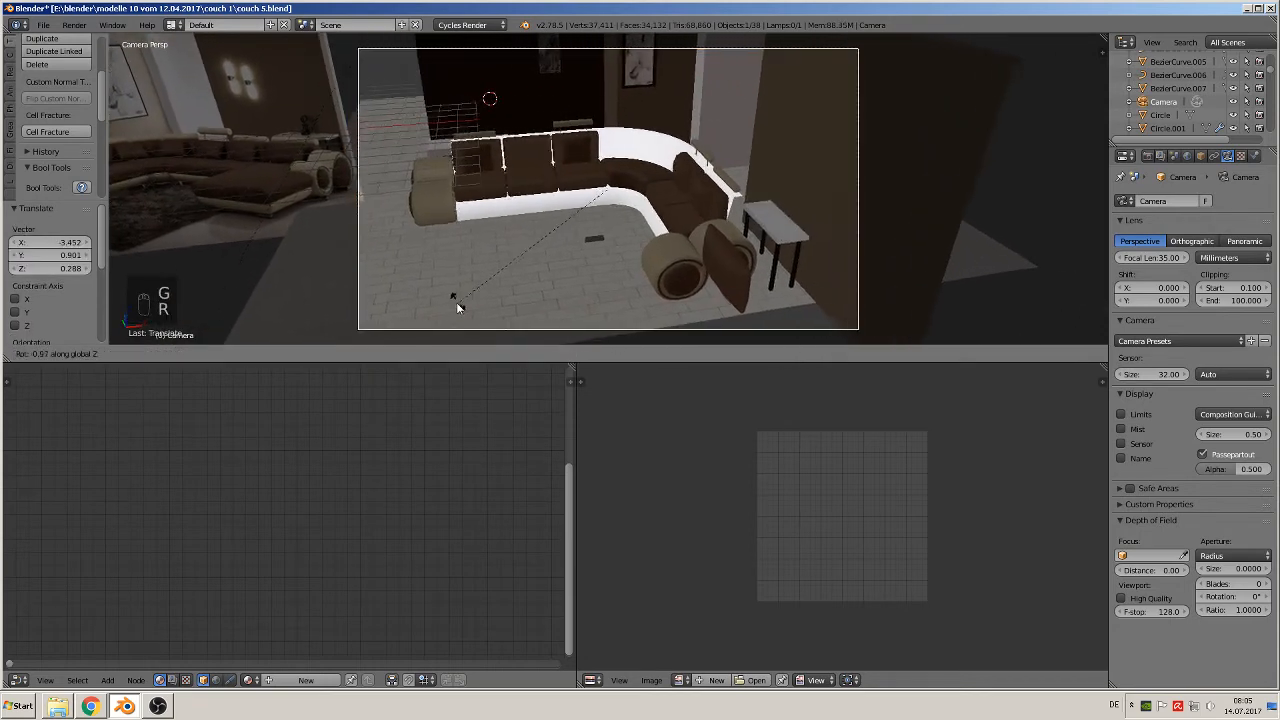
click(382, 304)
key(g)
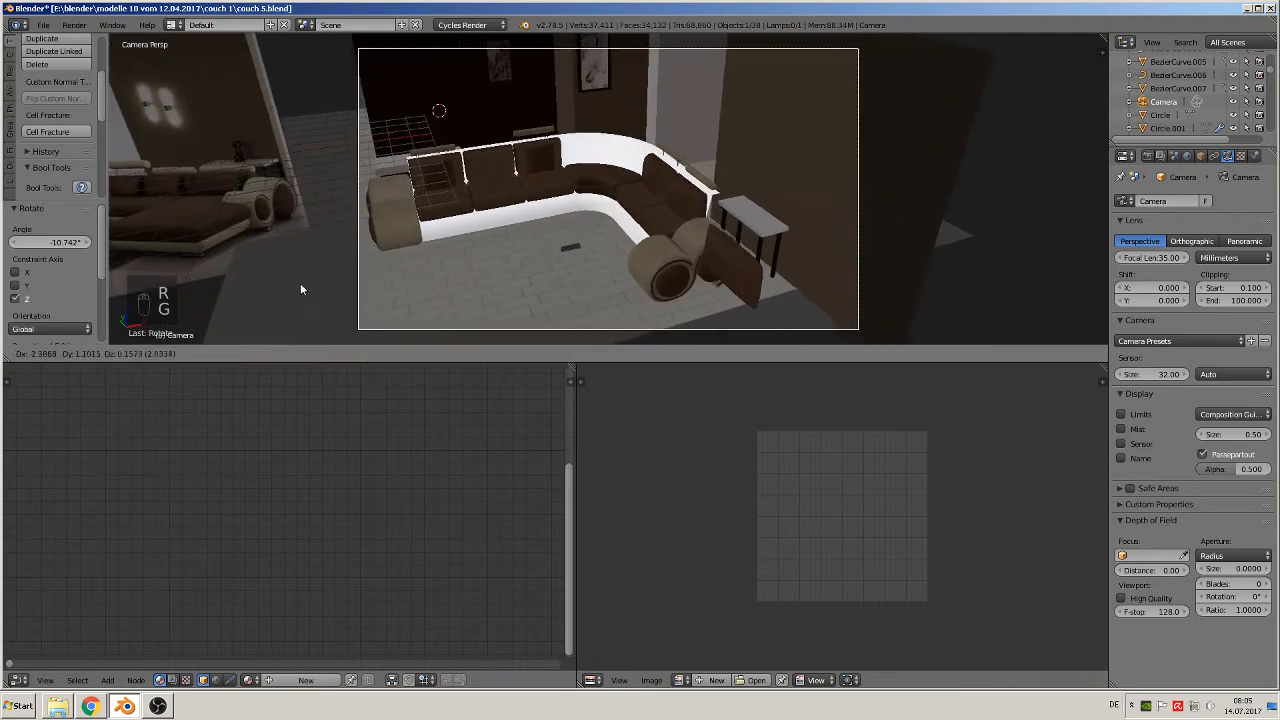
click(266, 299)
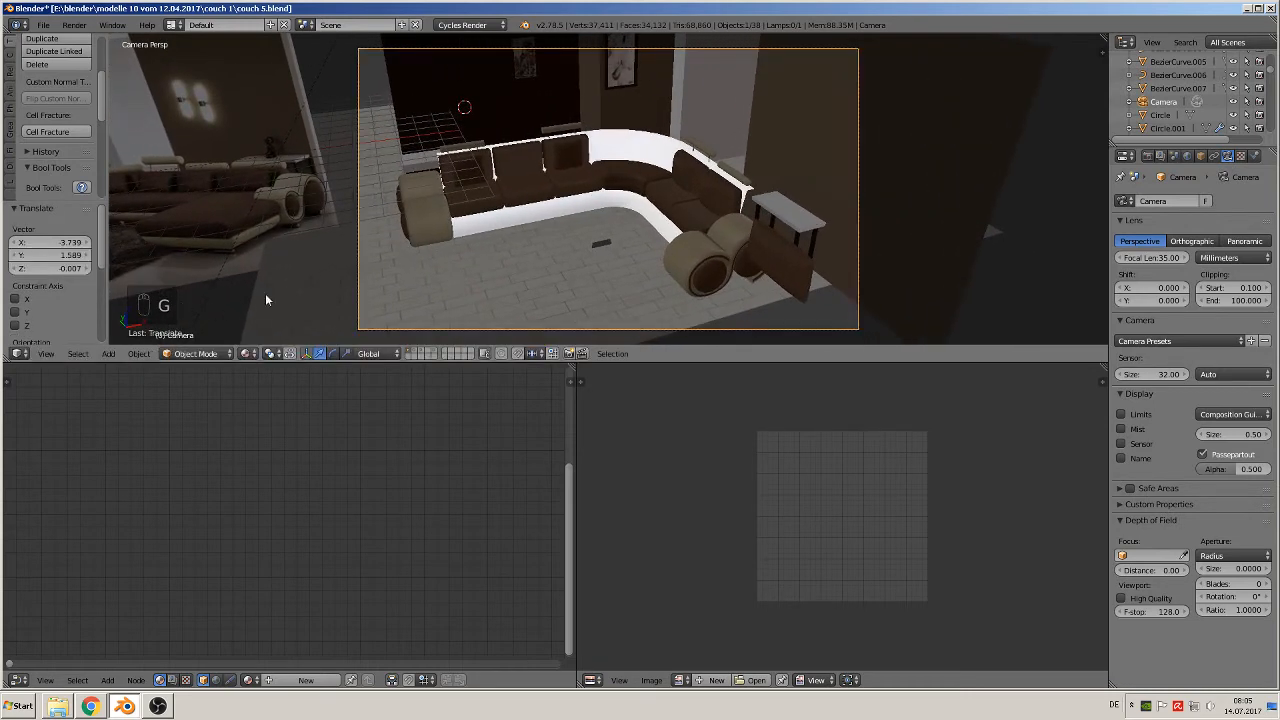
- Tilt the camera about -23.7° from a side view and lower it about 5.73 along Z
key(KP_1)
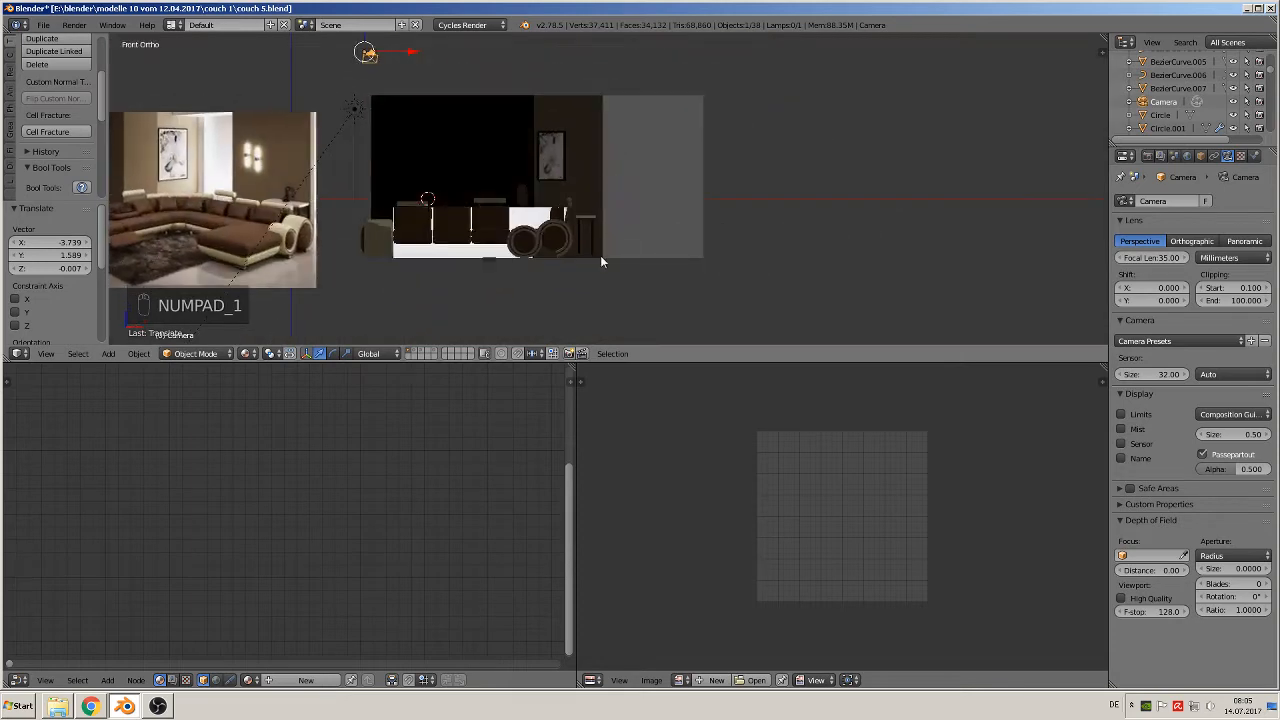
shift+middle_drag(456, 227, 520, 316)
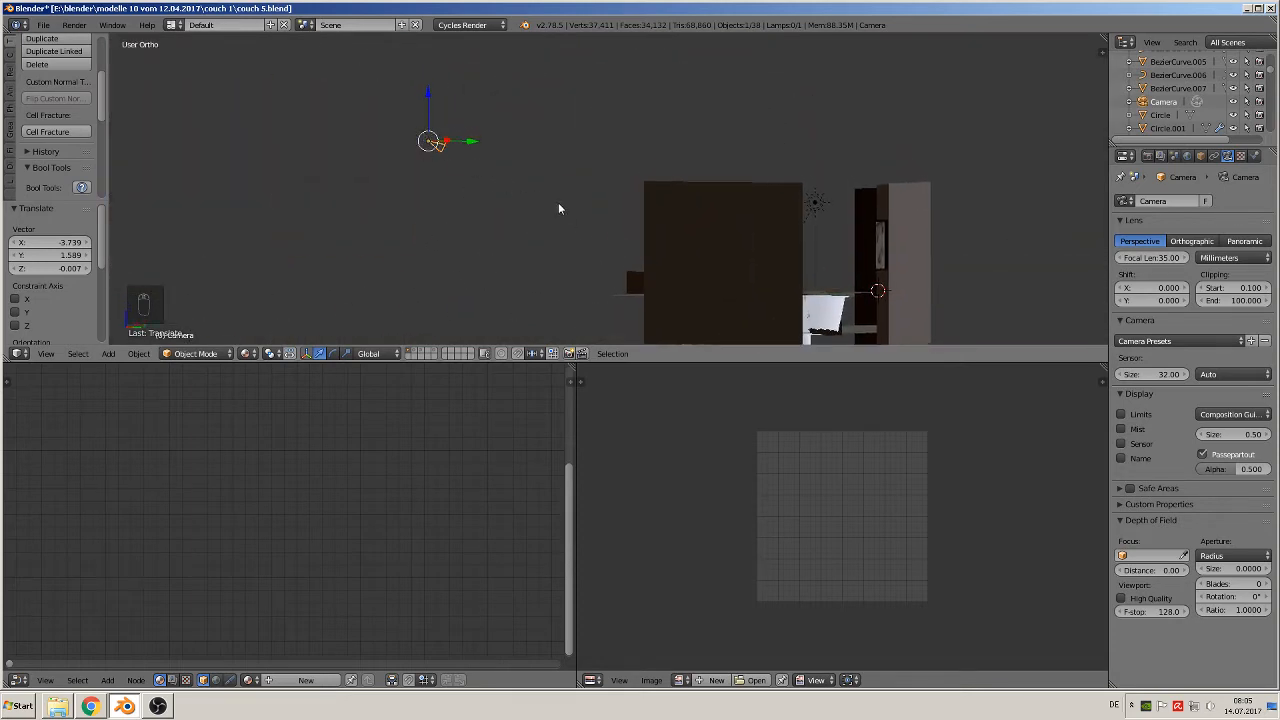
key(r)
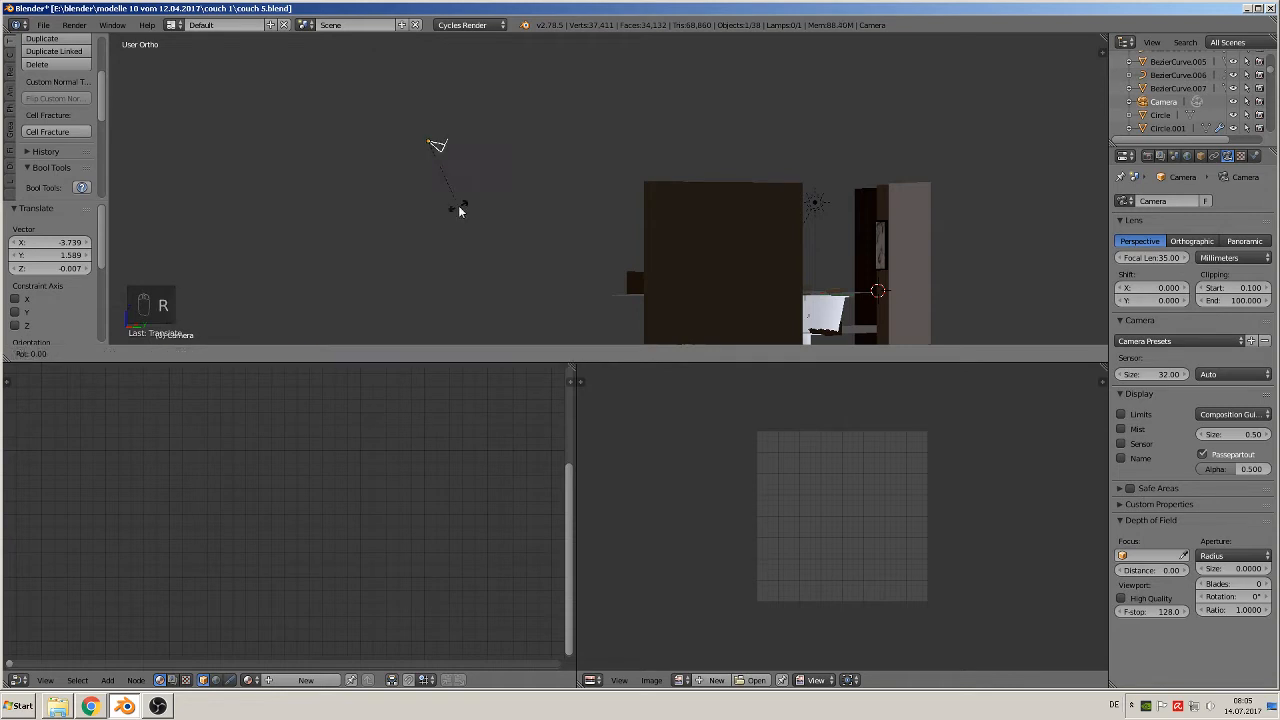
click(480, 186)
key(g)
key(z)
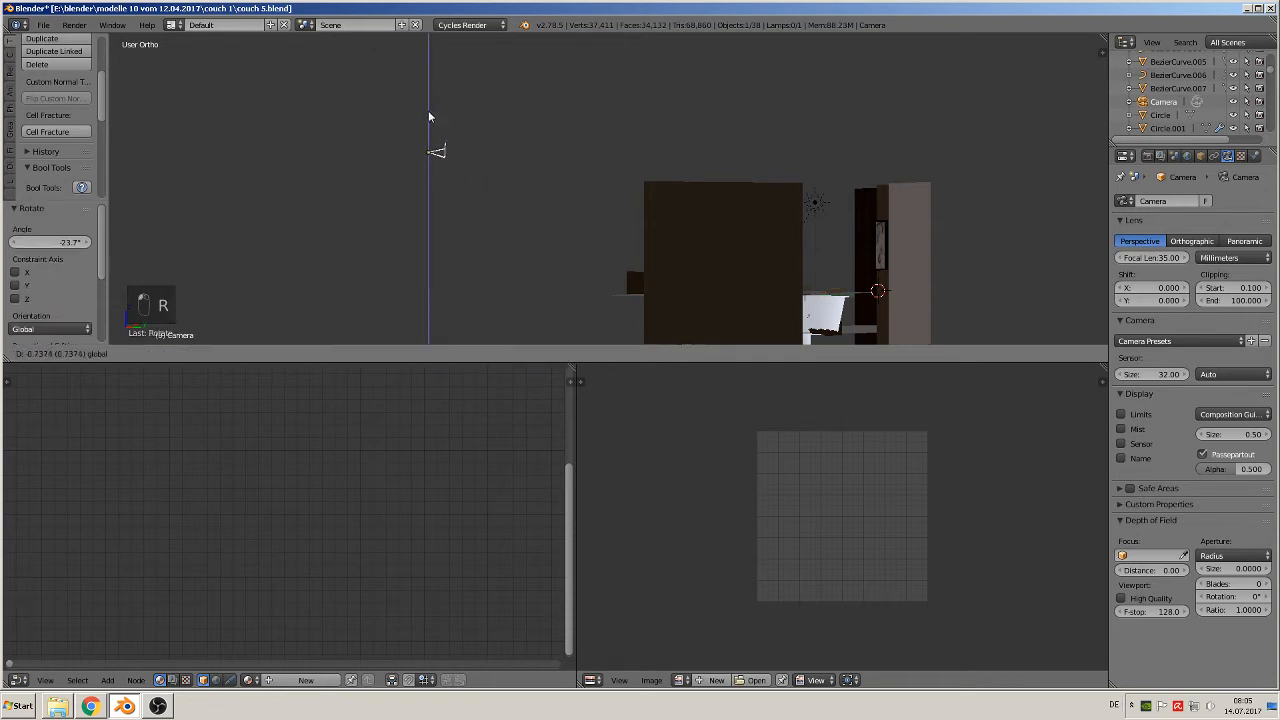
click(439, 182)
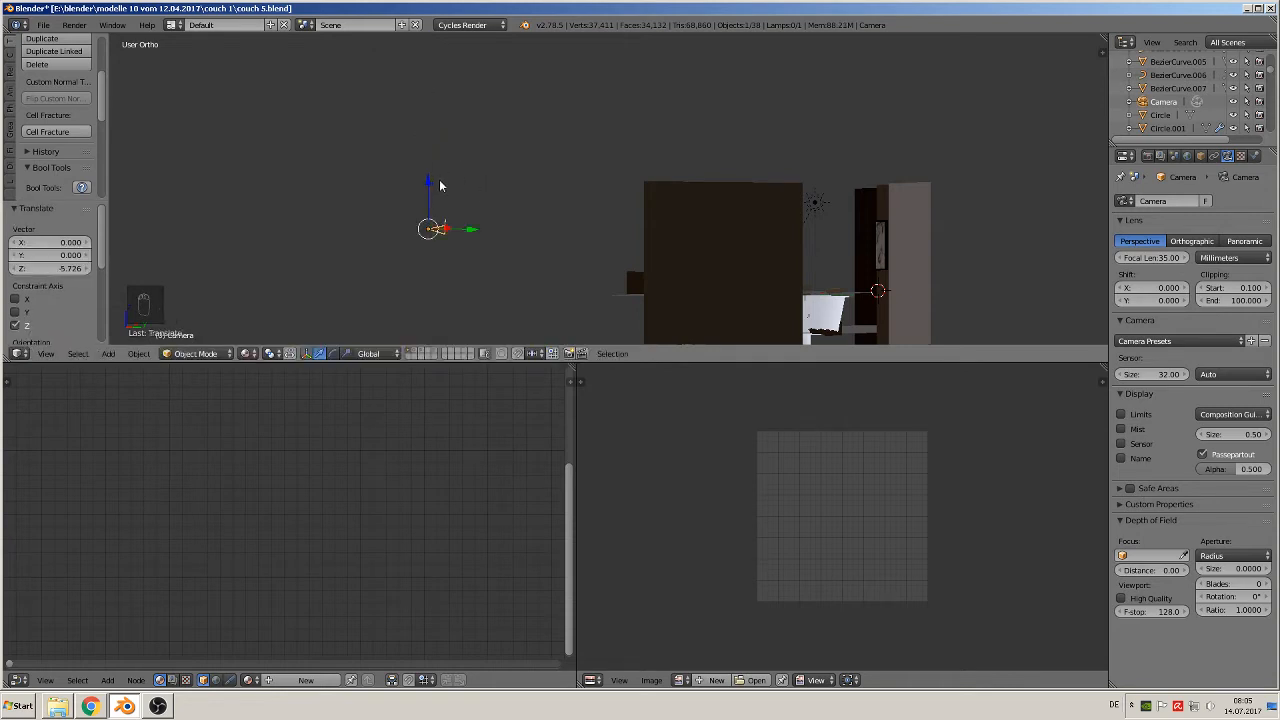
- Reposition the camera in camera view, moving it about -0.17 in X, 0.08 in Y and -5.01 in Z
key(KP_0)
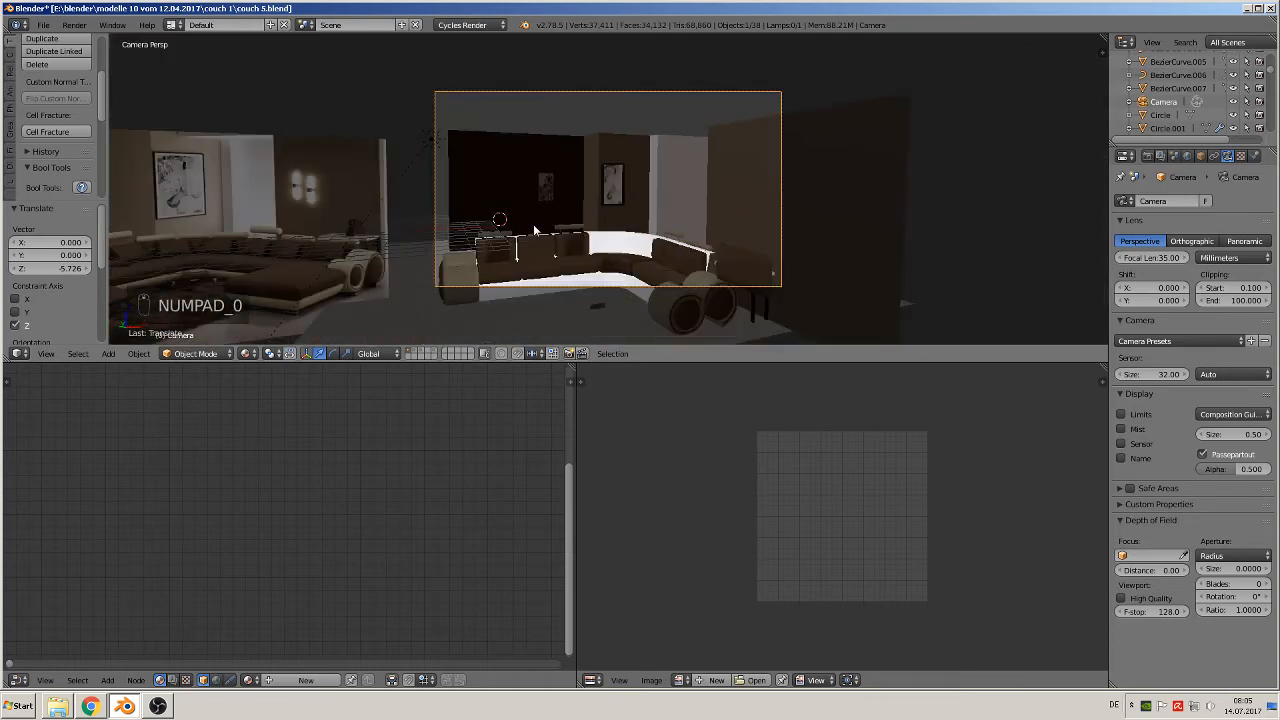
key(g)
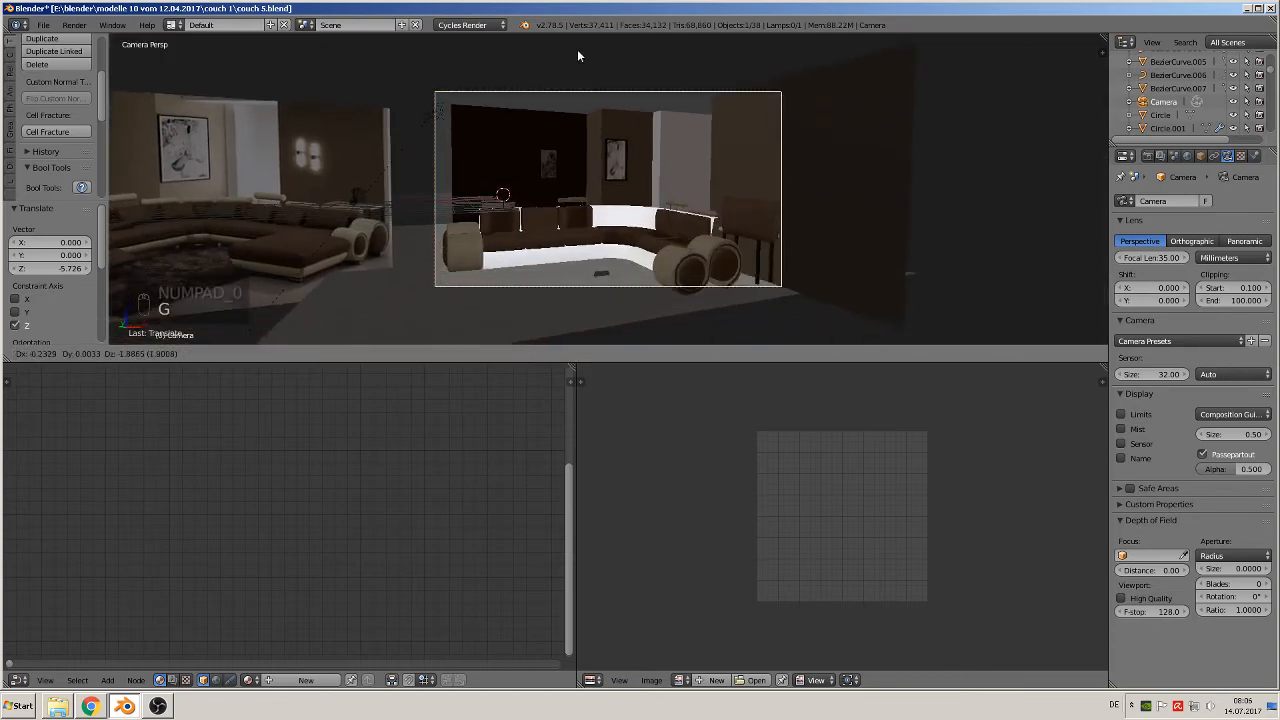
click(582, 120)
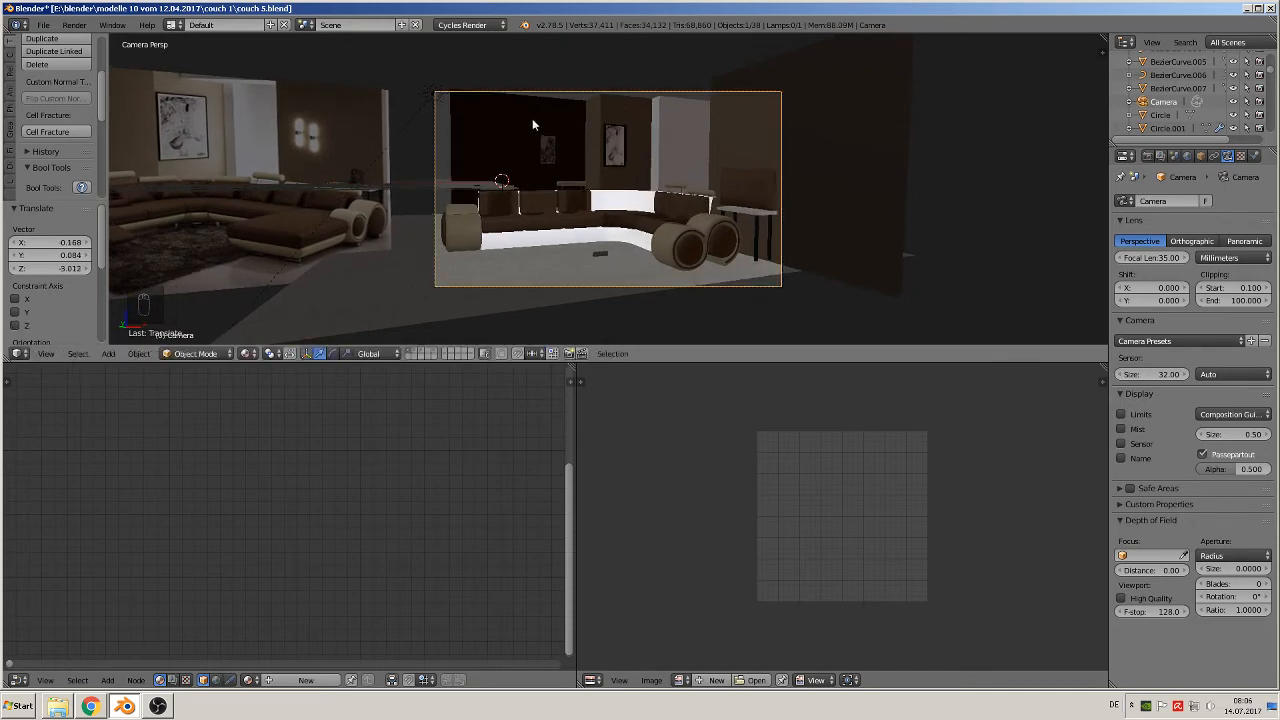
- Raise the top edges of the back walls about 1.78 along Z so they extend past the camera frame
right_click(486, 126)
key(Tab)
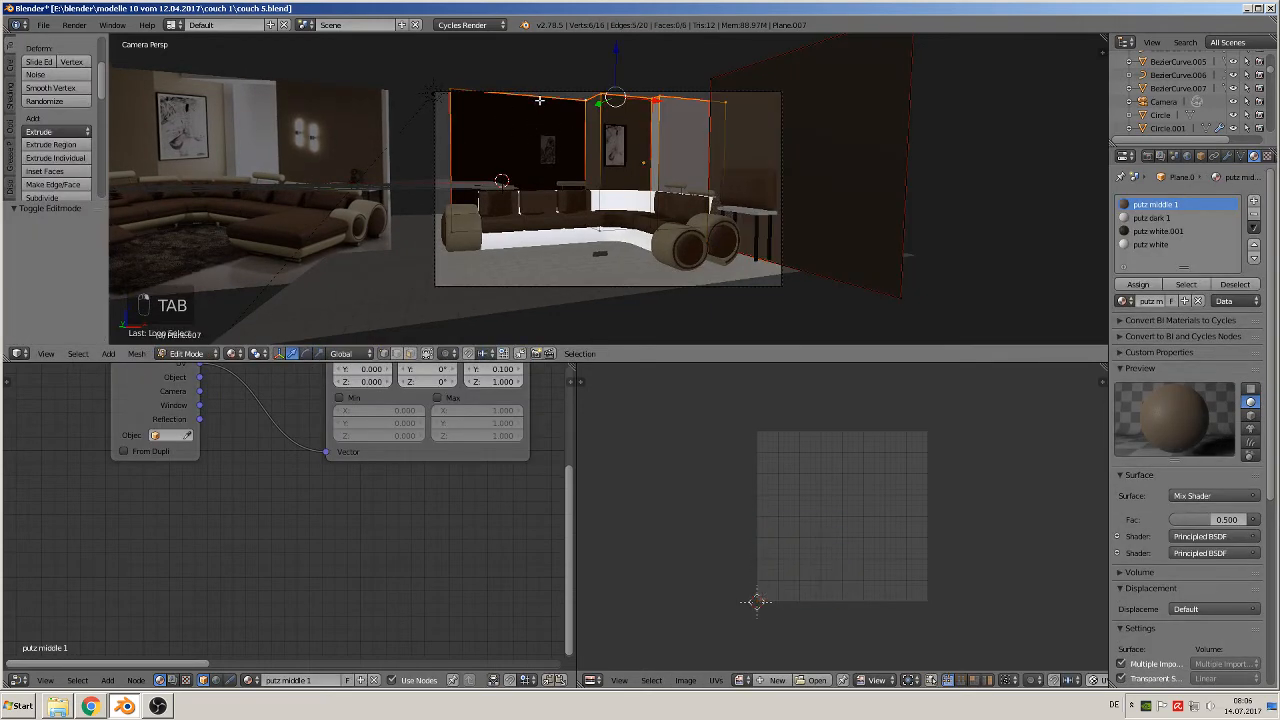
drag(617, 60, 614, 42)
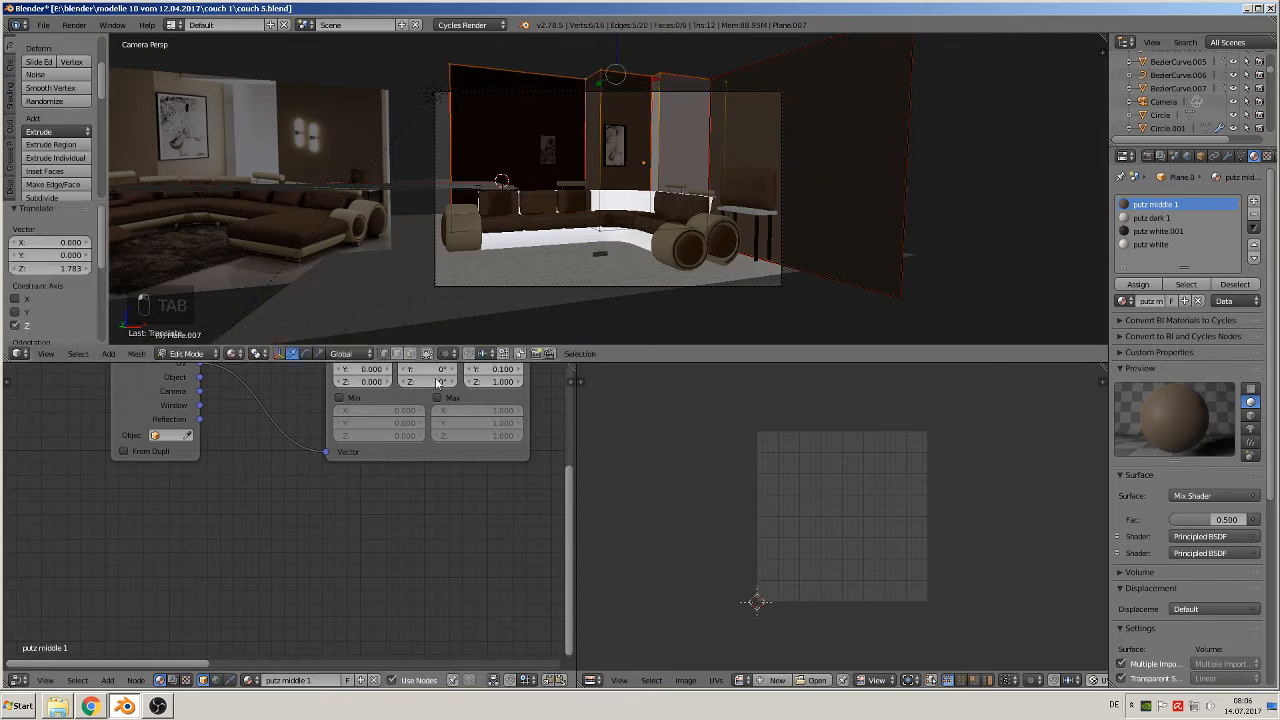
- Widen the dark back wall by moving its outer vertical edge about -1.94 along X
click(462, 142)
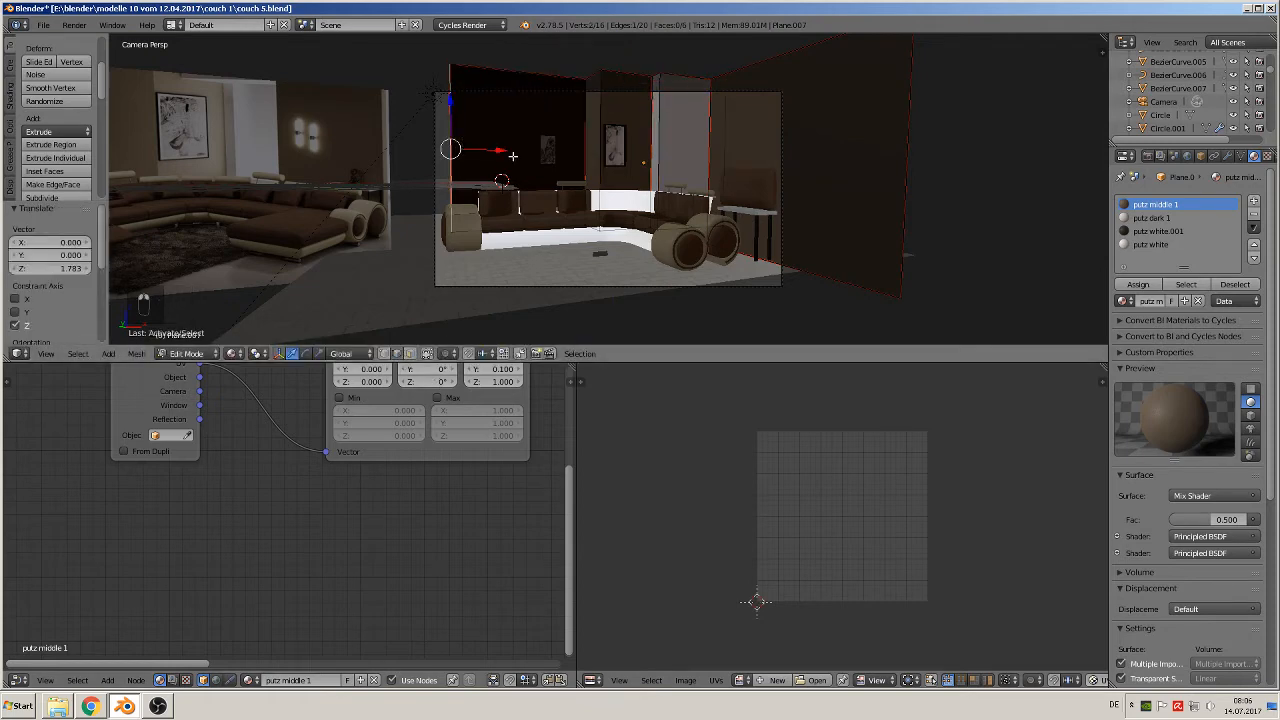
drag(501, 151, 473, 150)
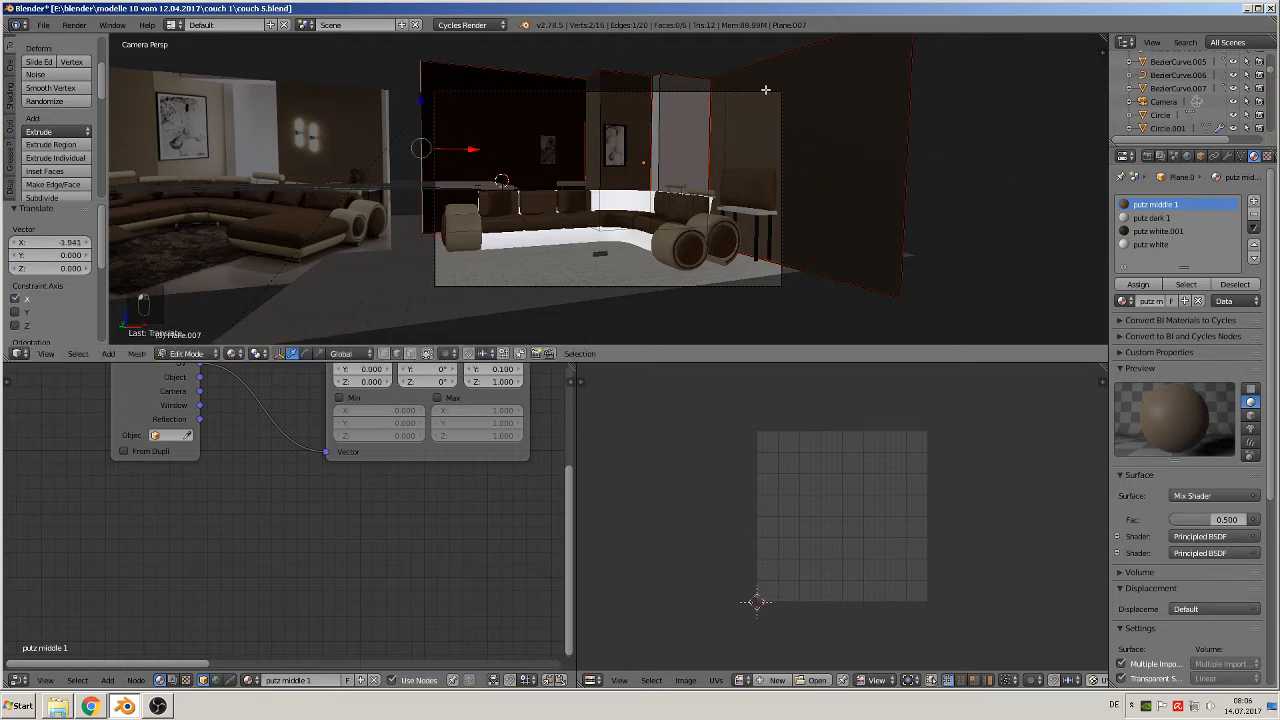
click(740, 274)
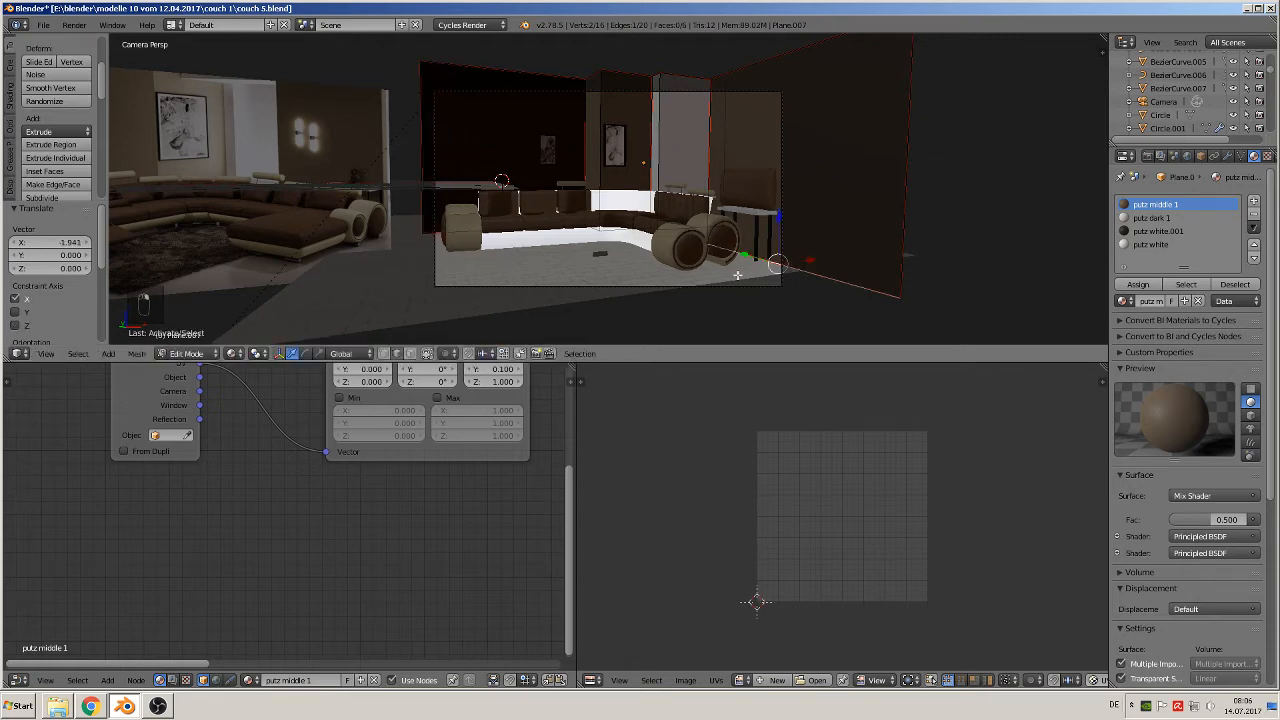
key(Tab)
- Lower the floor plane about 4.04 along Z and save the file
right_click(667, 288)
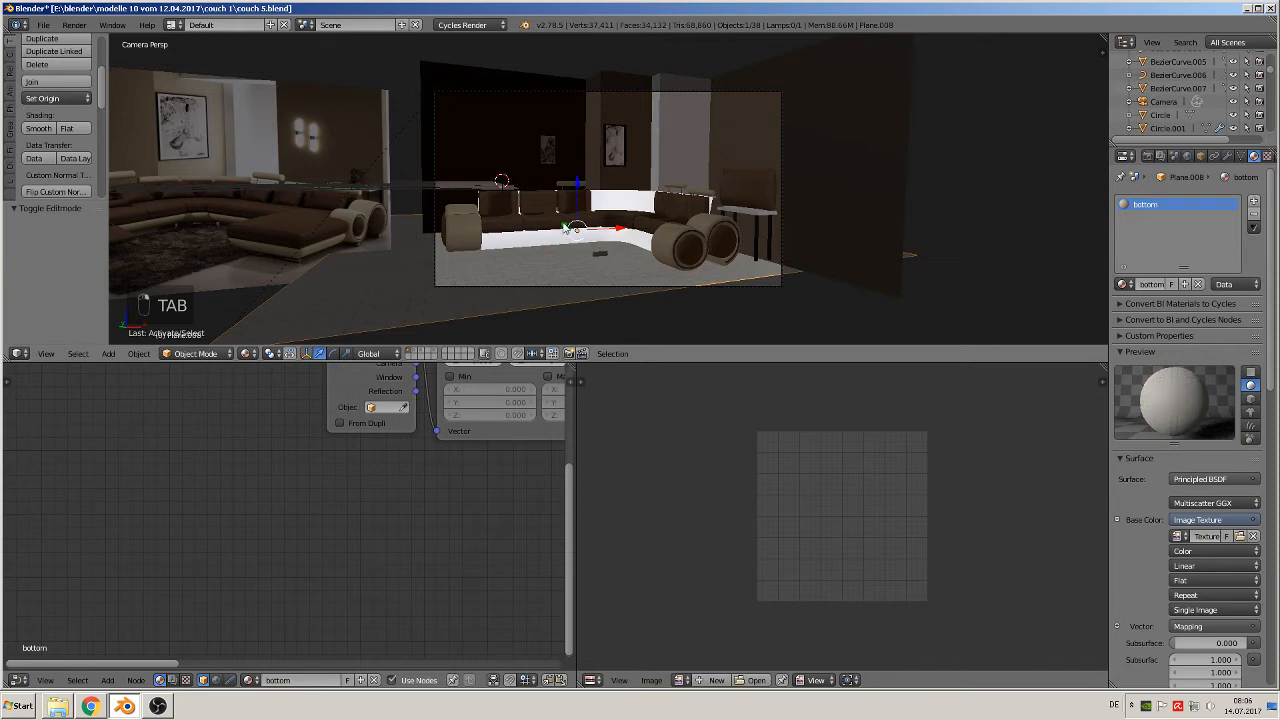
key(g)
key(z)
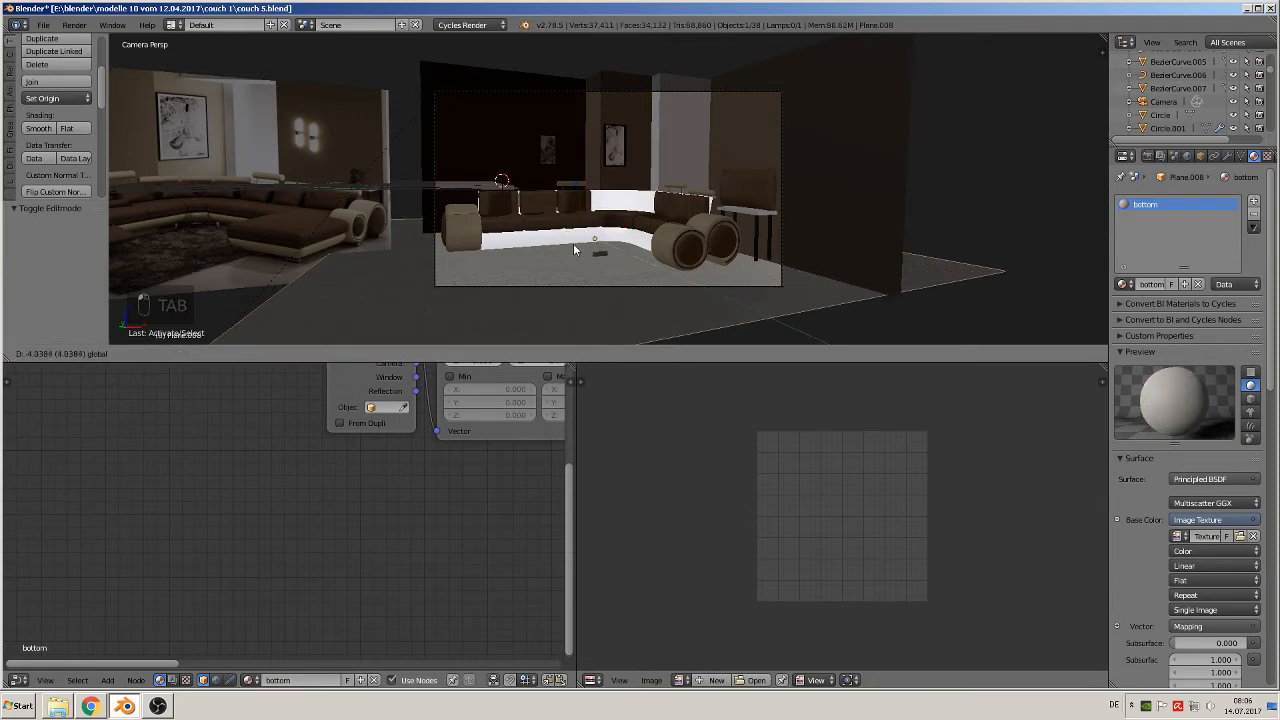
click(574, 250)
key(a)
scroll(731, 249, up, 3)
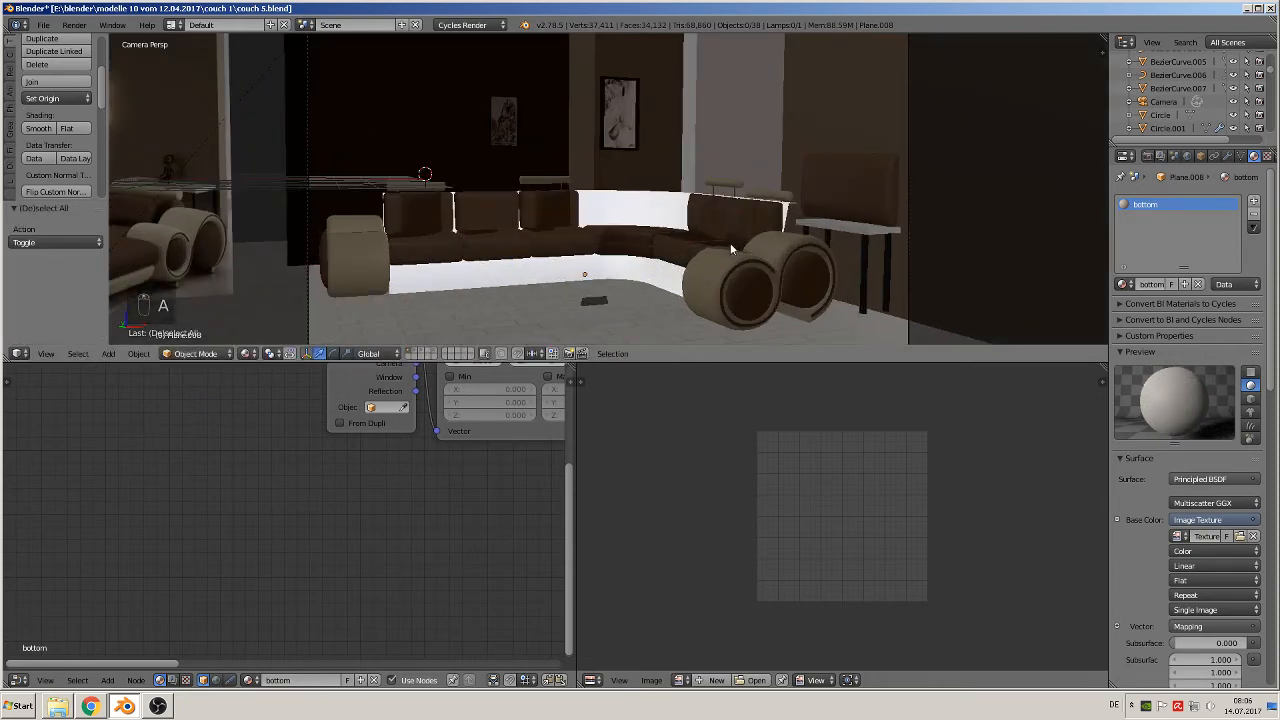
middle_drag(673, 283, 597, 296)
scroll(597, 296, down, 5)
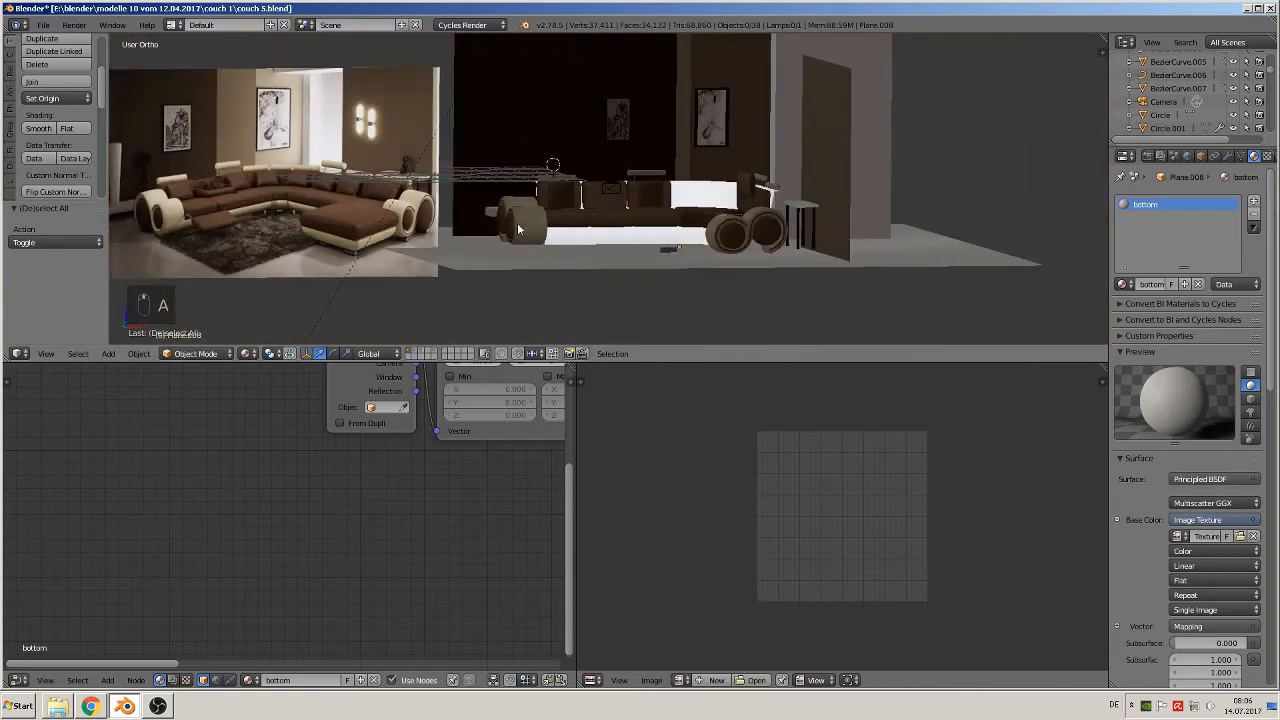
click(43, 24)
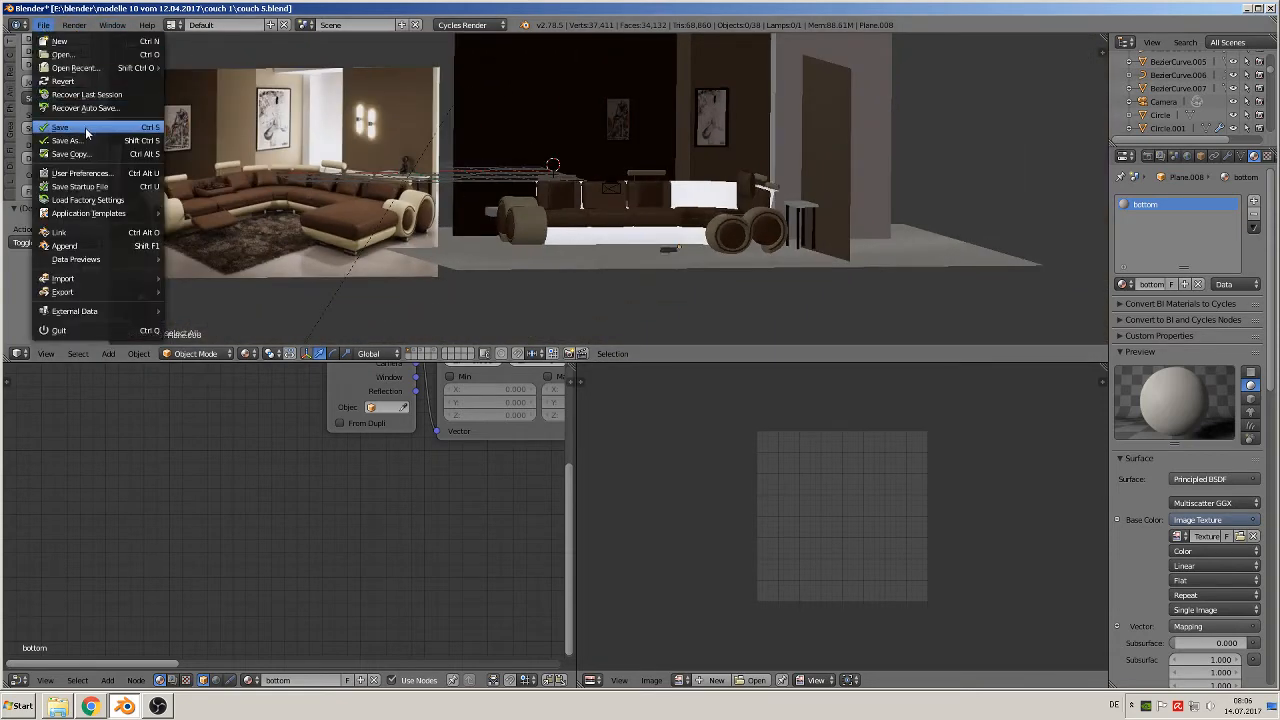
- Move the sun lamp about -23.99 along Y to the front of the room
scroll(476, 162, down, 2)
key(KP_7)
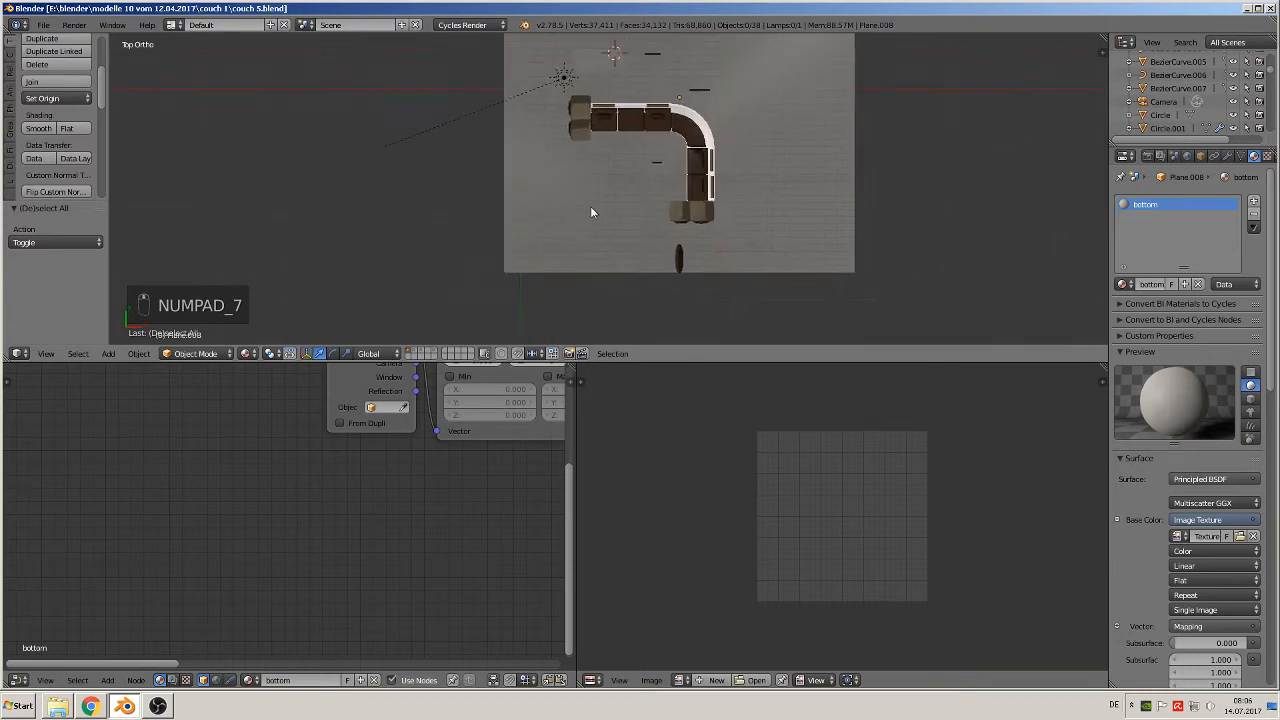
right_click(549, 106)
middle_drag(562, 188, 486, 128)
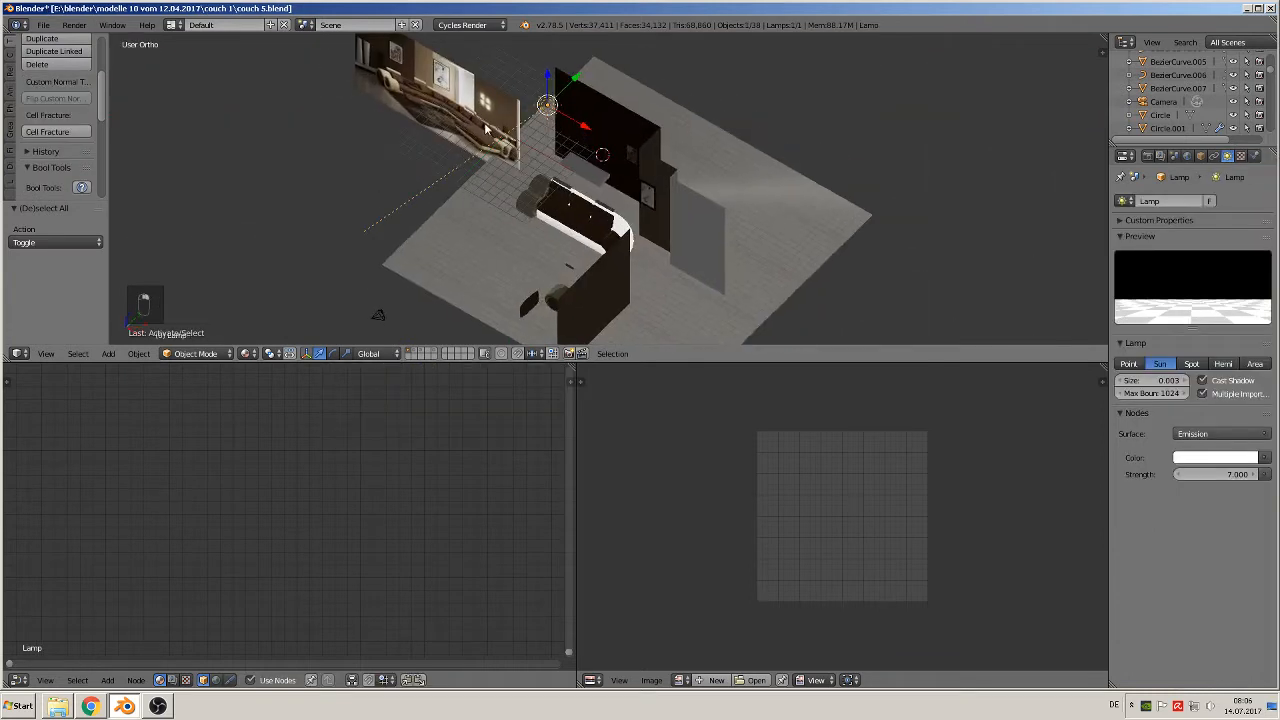
key(g)
key(y)
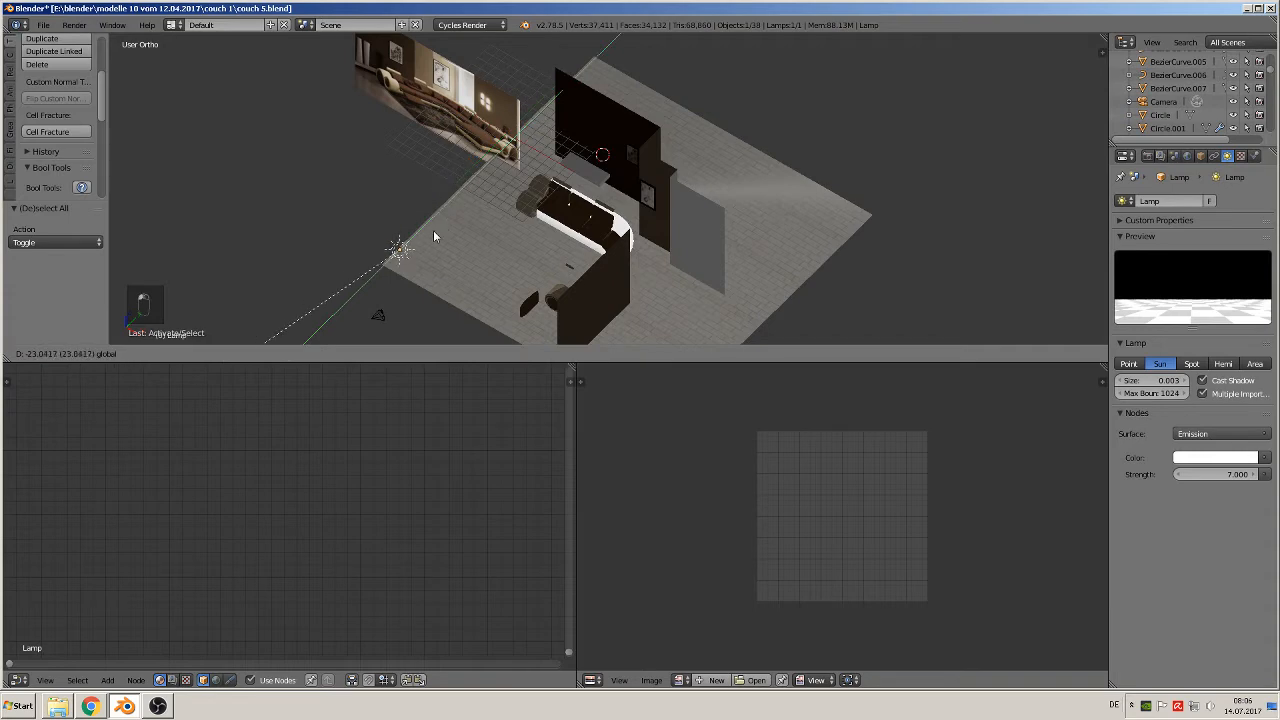
click(444, 244)
- Rotate the sun lamp about 112.69° in top view and move it about 6.11 along X
key(KP_7)
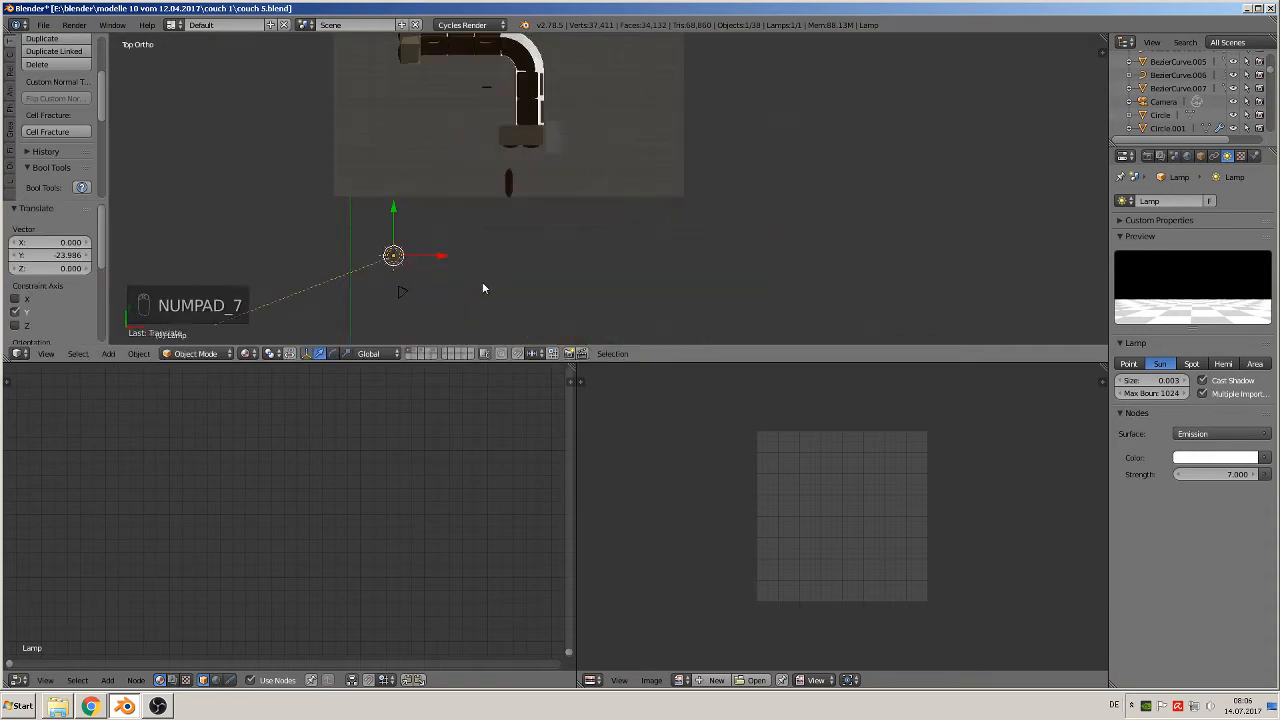
key(r)
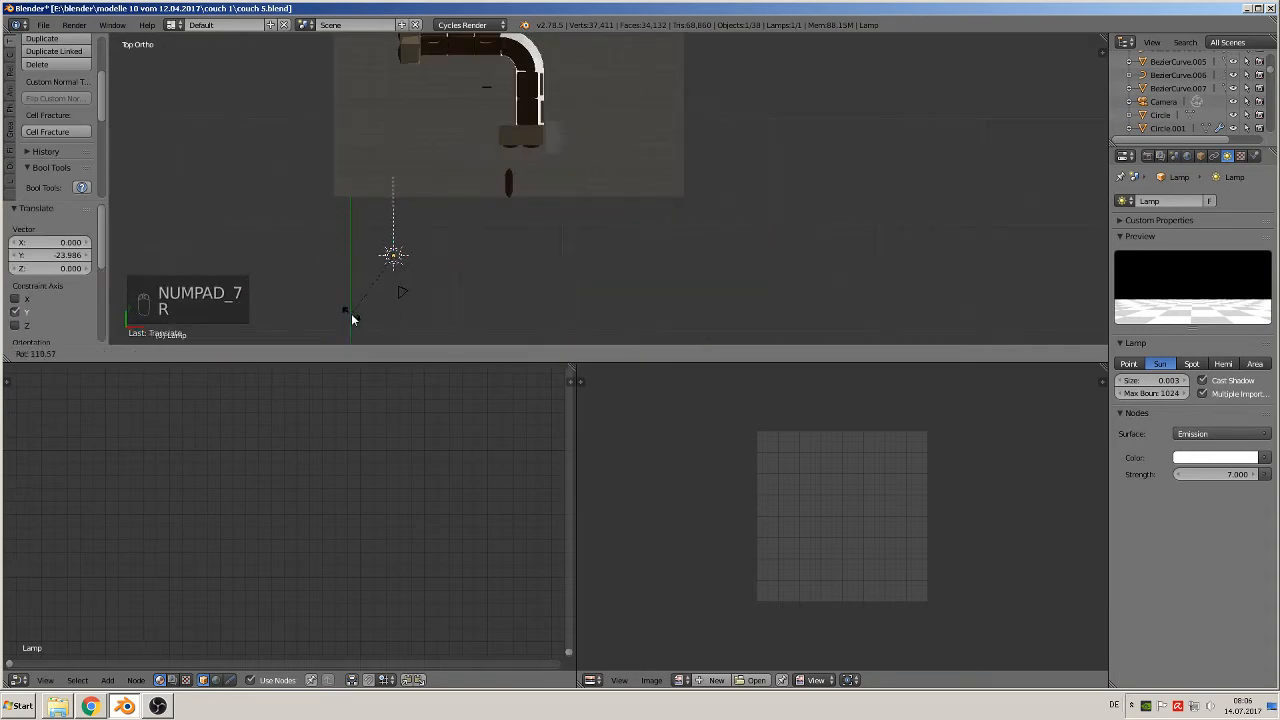
click(350, 313)
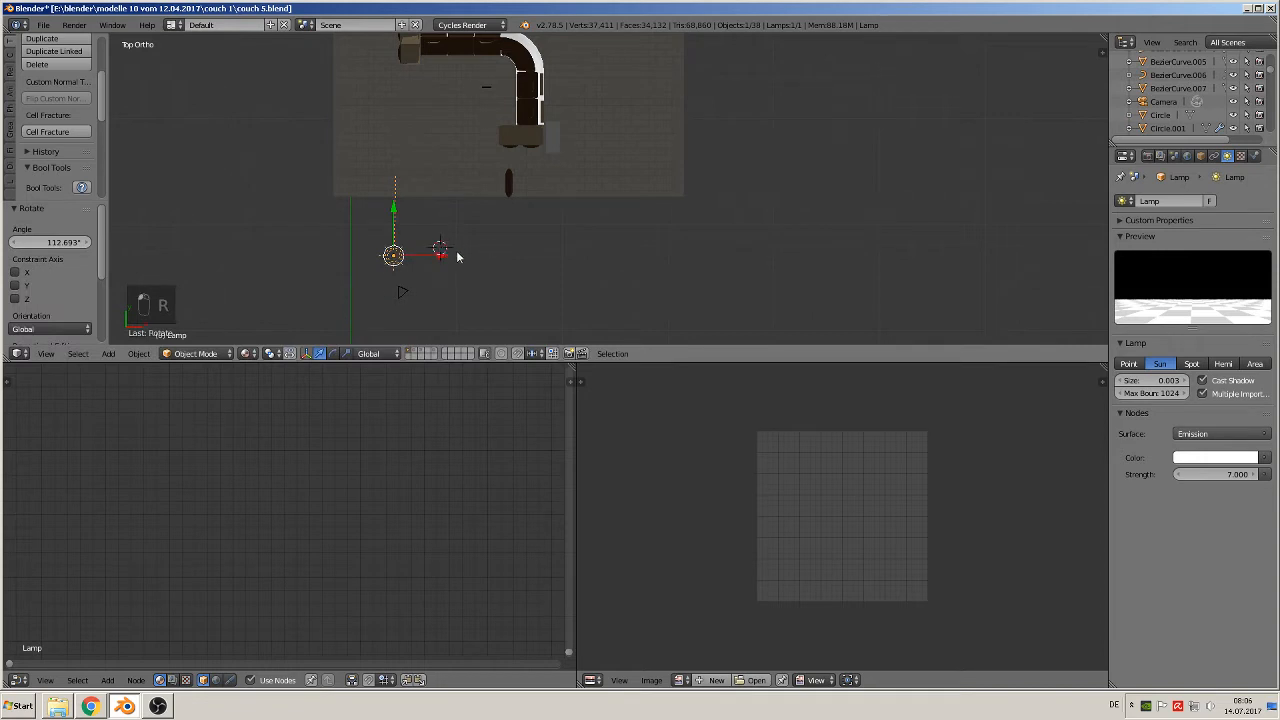
key(g)
key(x)
click(507, 245)
- Rotate the sun lamp about -48.55° from a side view and lower it about 6.98 along Z
middle_drag(583, 318, 620, 290)
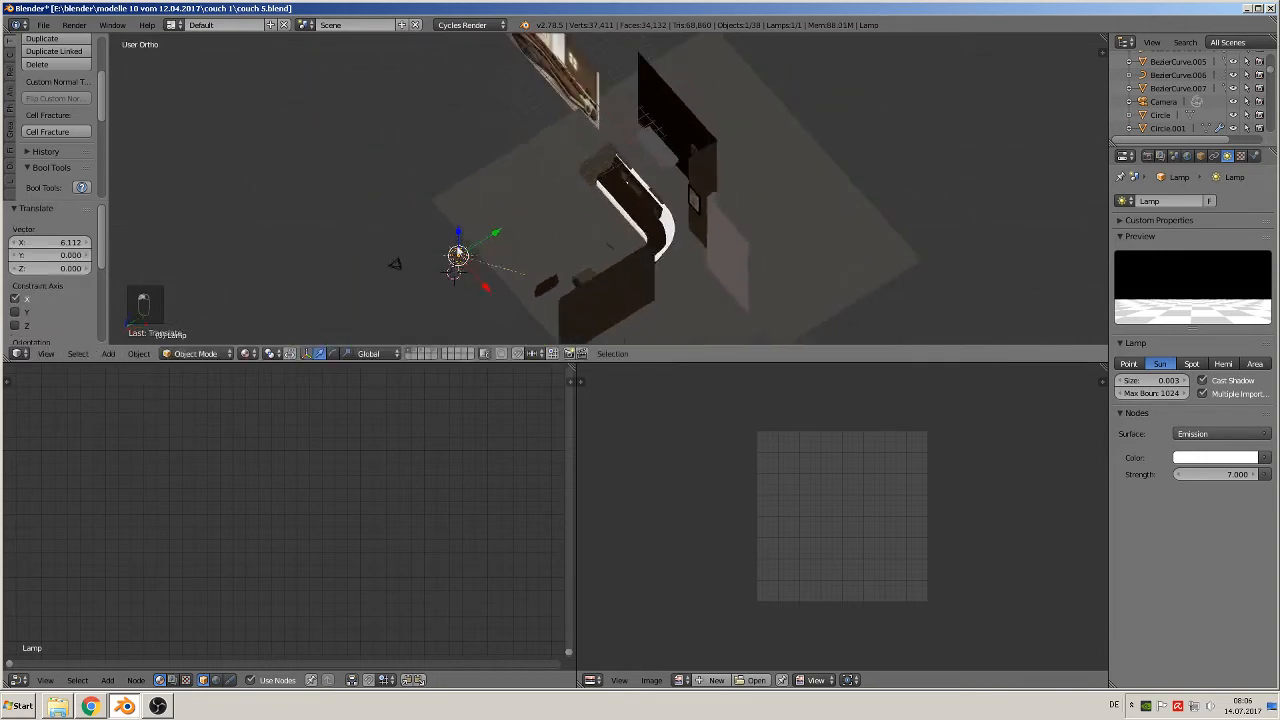
middle_drag(458, 252, 355, 106)
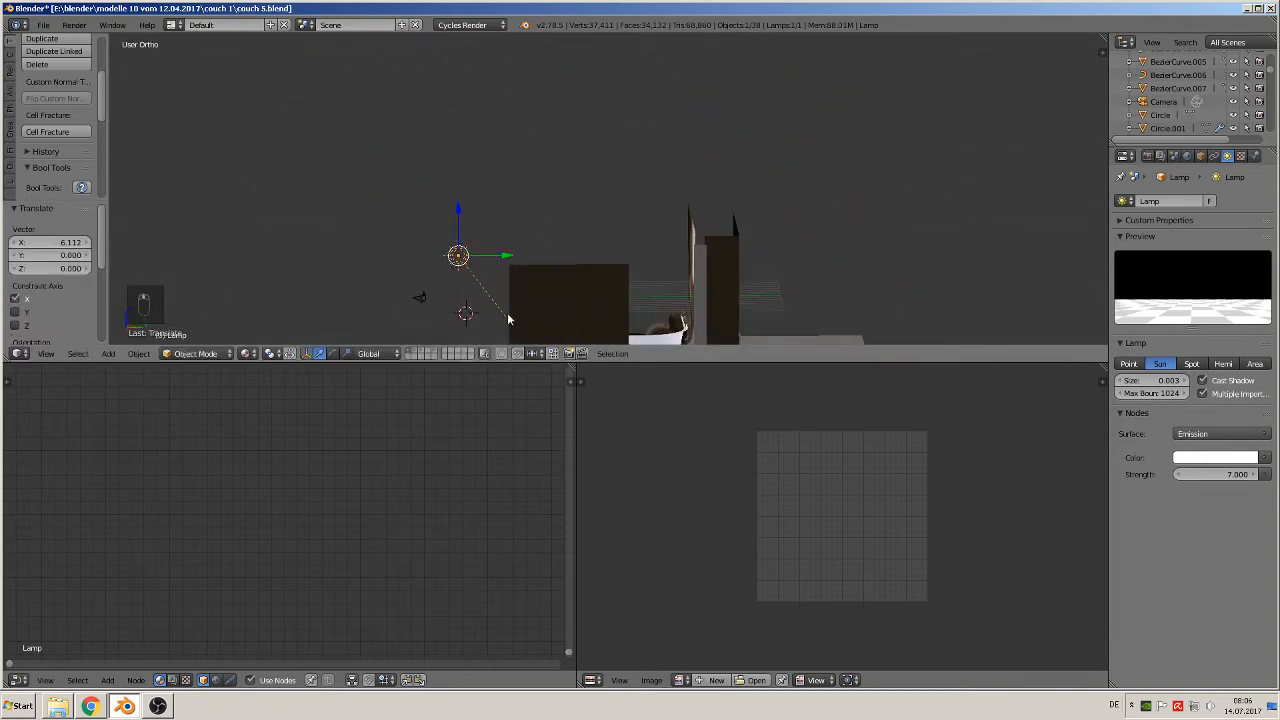
key(r)
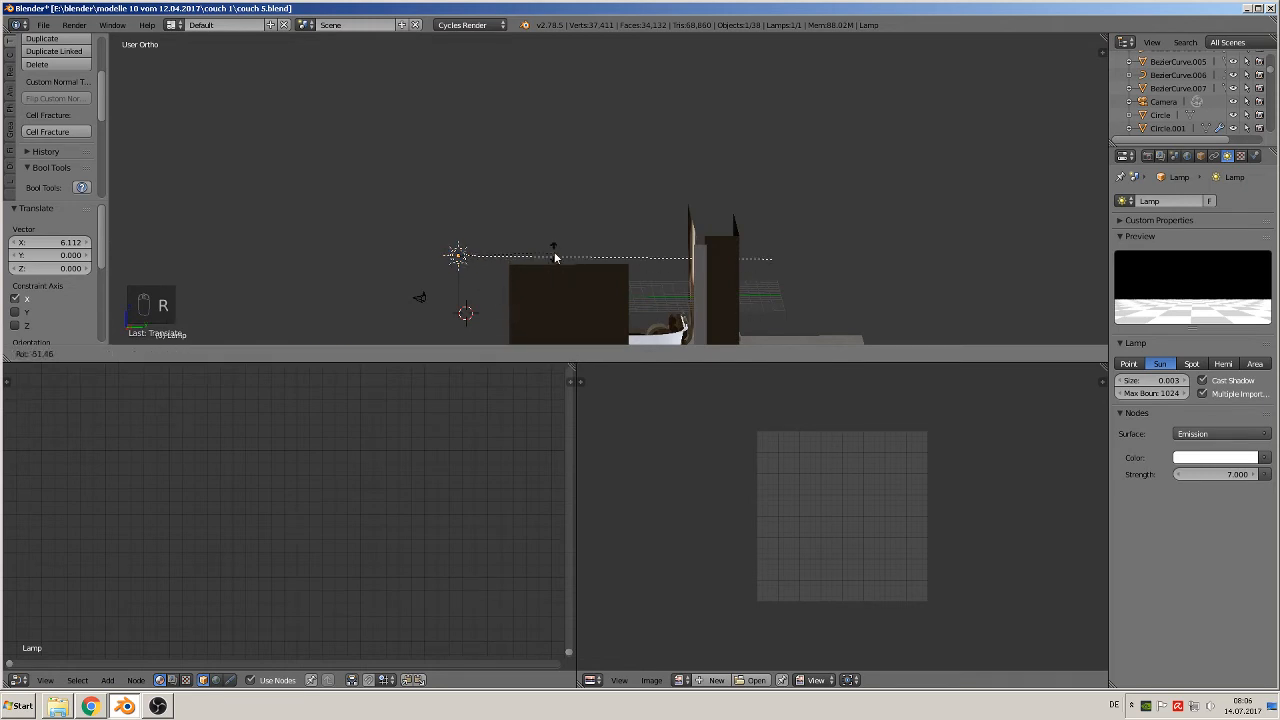
click(552, 259)
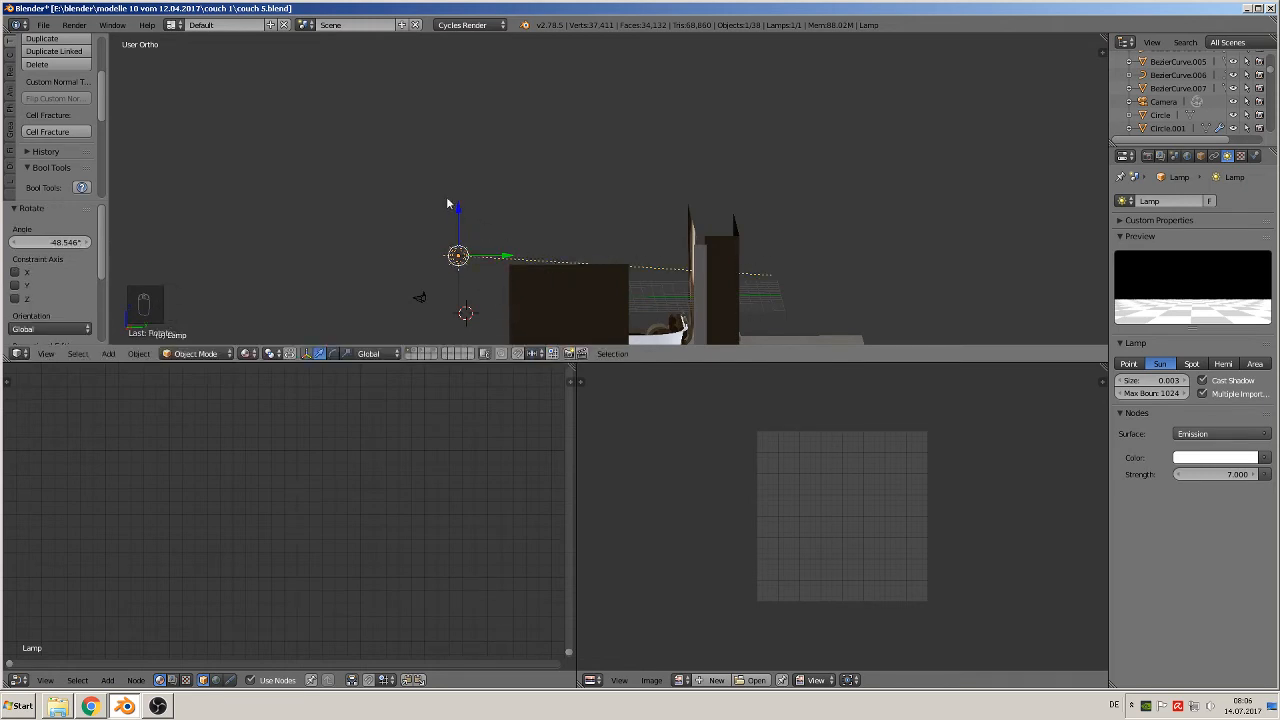
drag(448, 204, 461, 284)
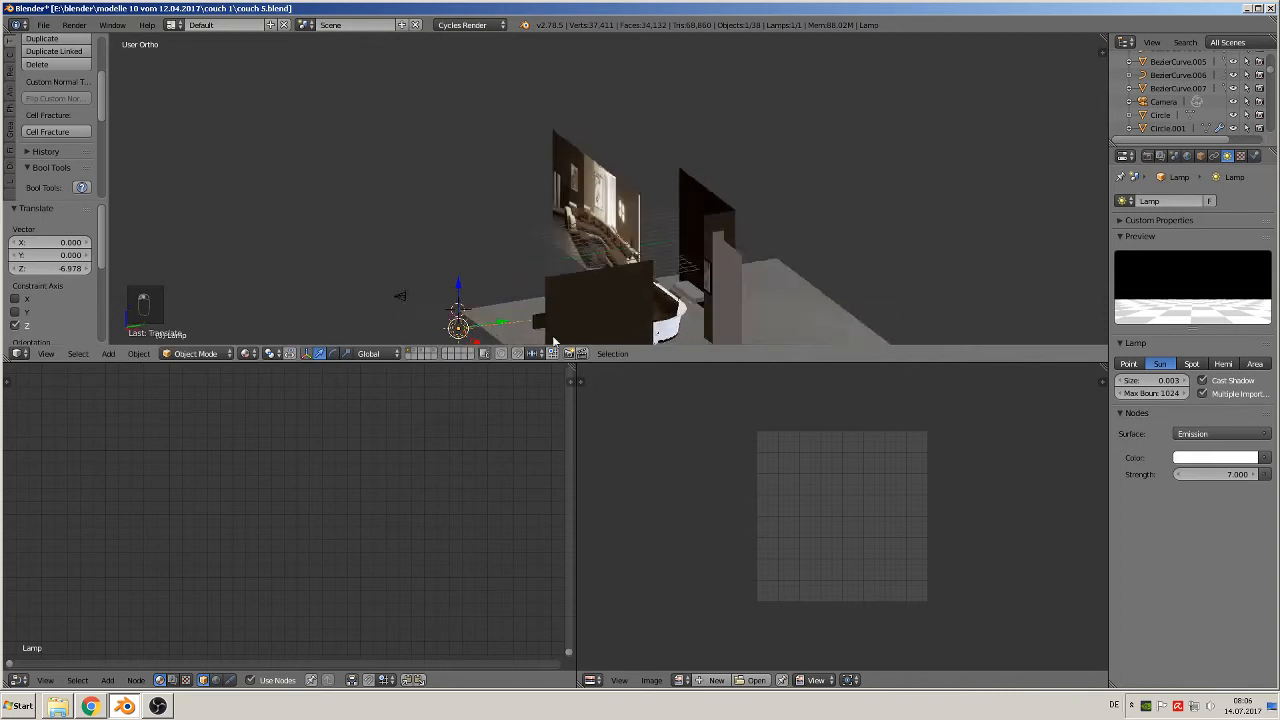
- Save the file with the repositioned sun lamp
middle_drag(552, 335, 657, 63)
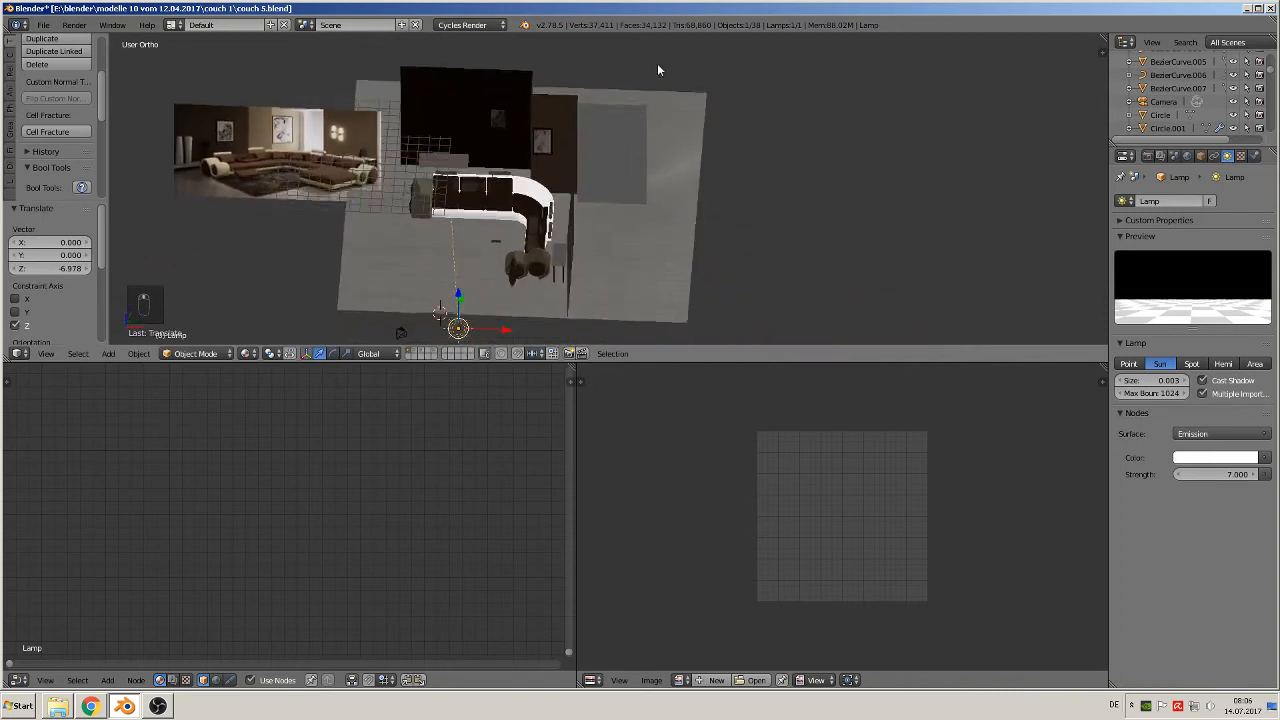
shift+middle_drag(594, 254, 710, 208)
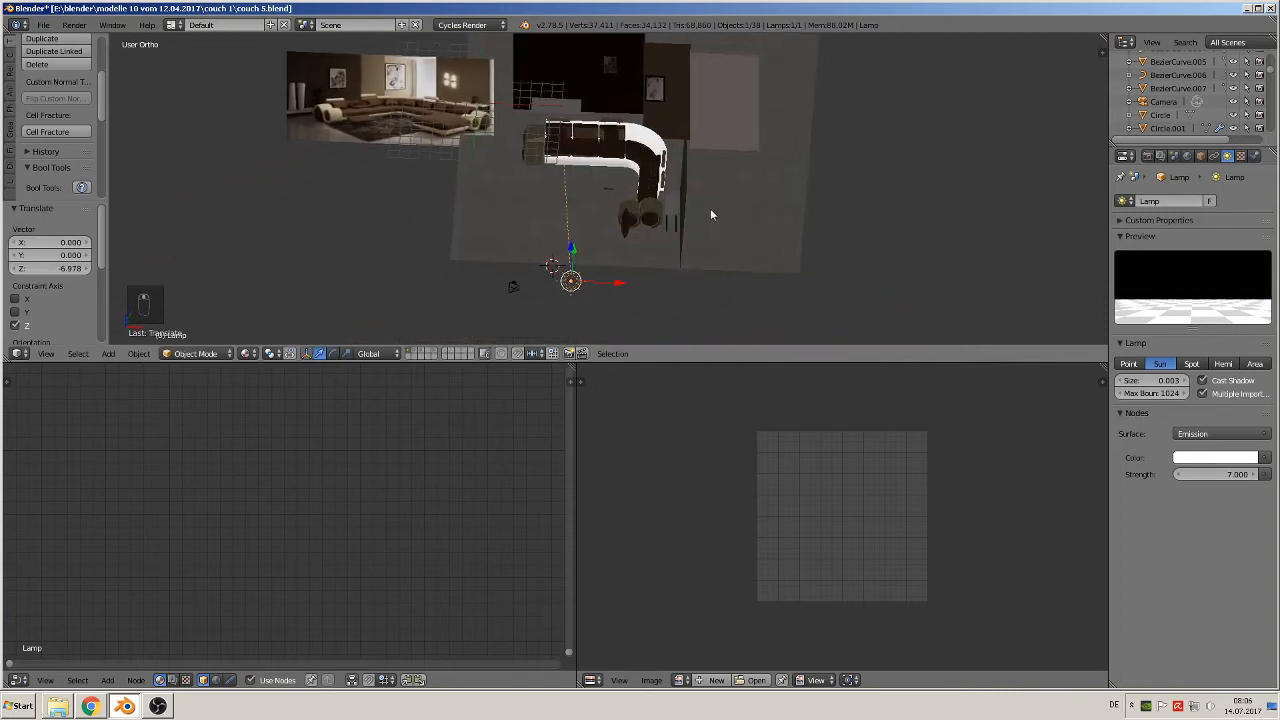
scroll(545, 160, up, 1)
click(43, 24)
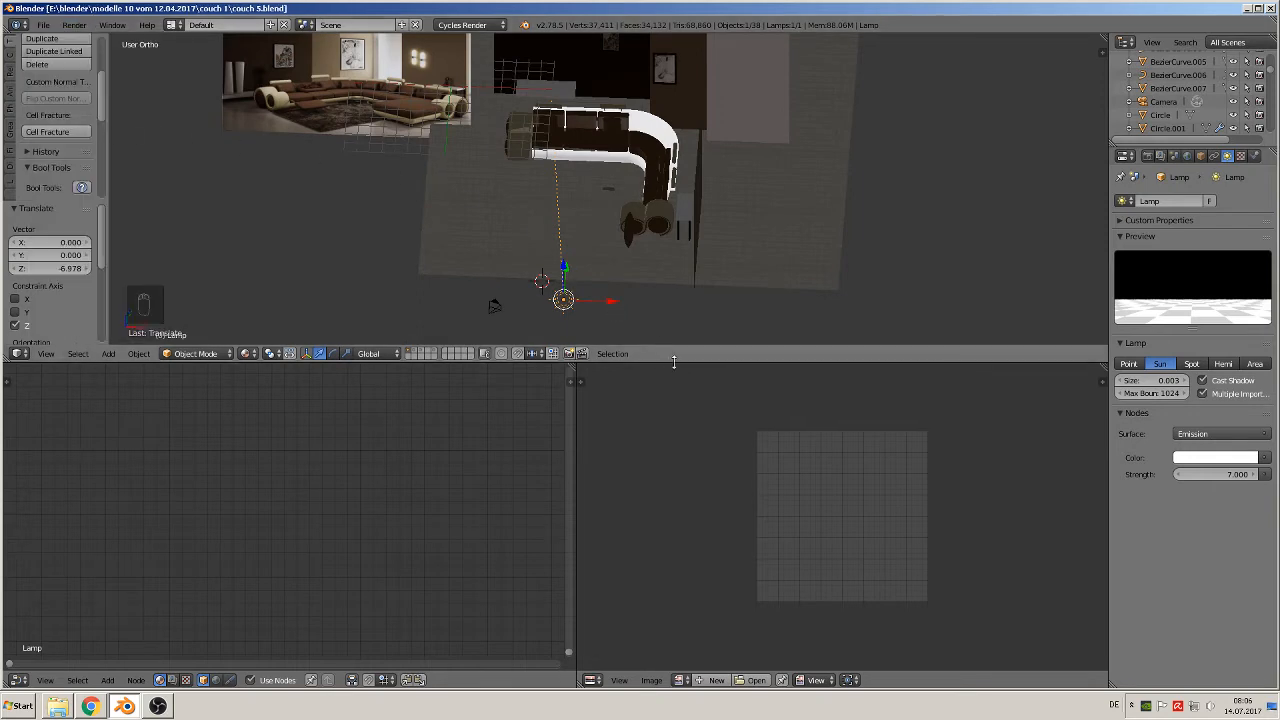
- Enlarge the 3D viewport and frame the sofa model beside the reference photo
drag(677, 362, 702, 503)
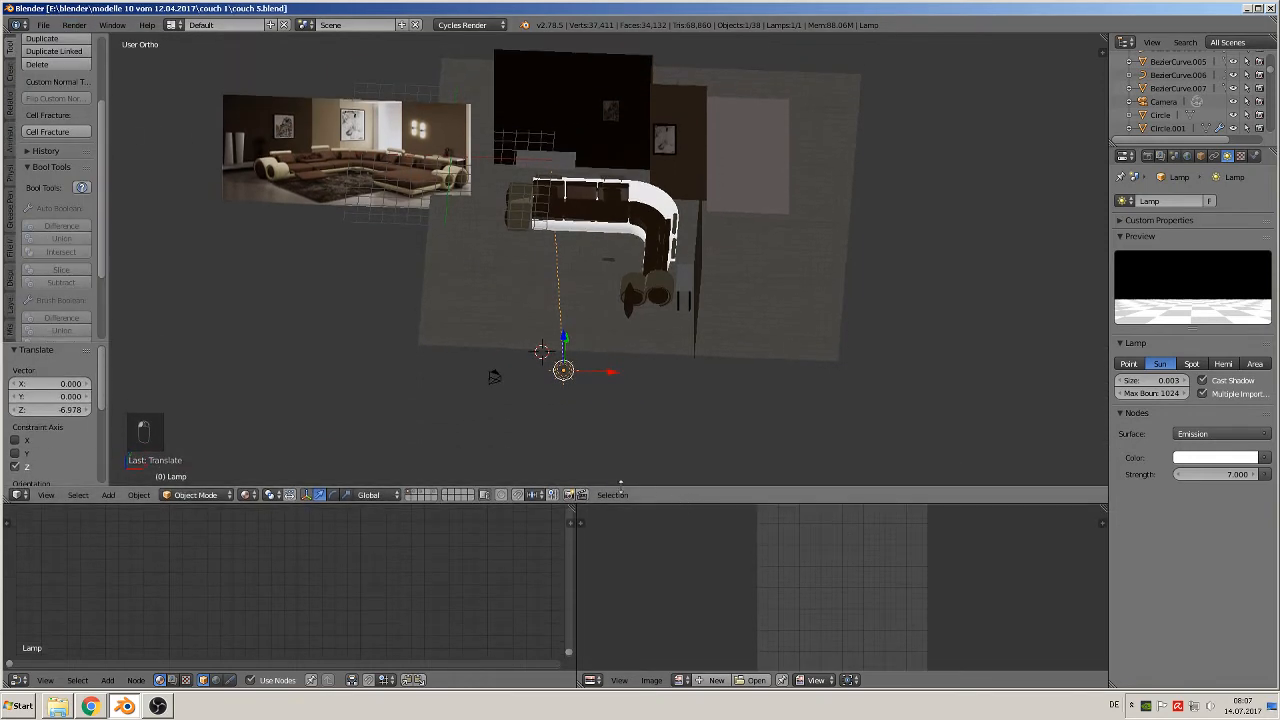
scroll(541, 342, up, 4)
middle_drag(546, 351, 573, 295)
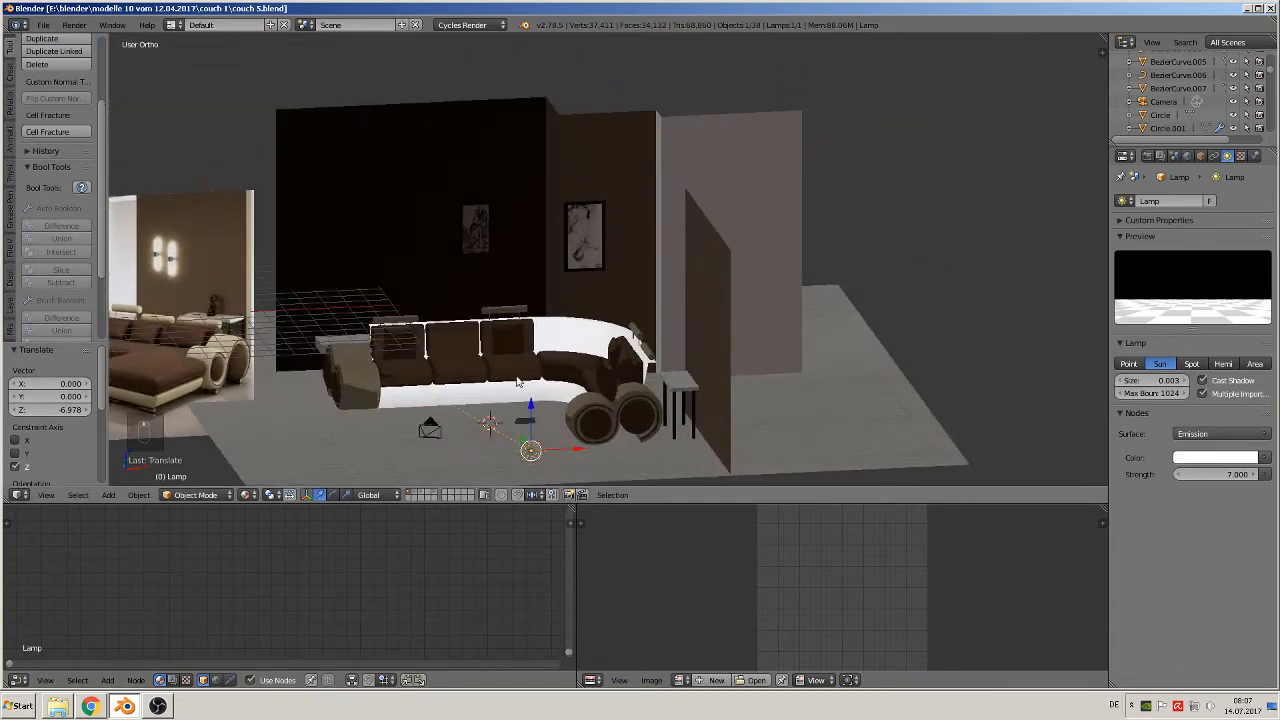
shift+middle_drag(517, 382, 836, 322)
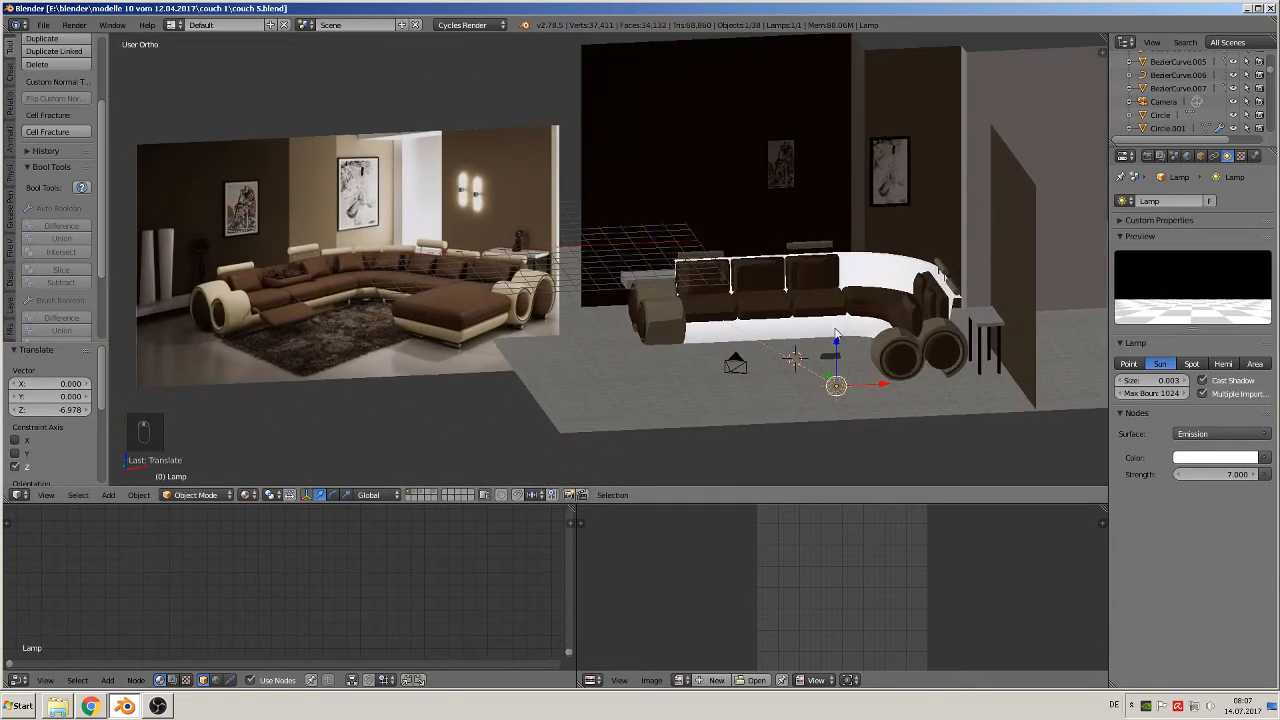
scroll(839, 361, up, 1)
- Make a linked duplicate of the chrome sofa foot and move it about -7.32 along X
right_click(876, 380)
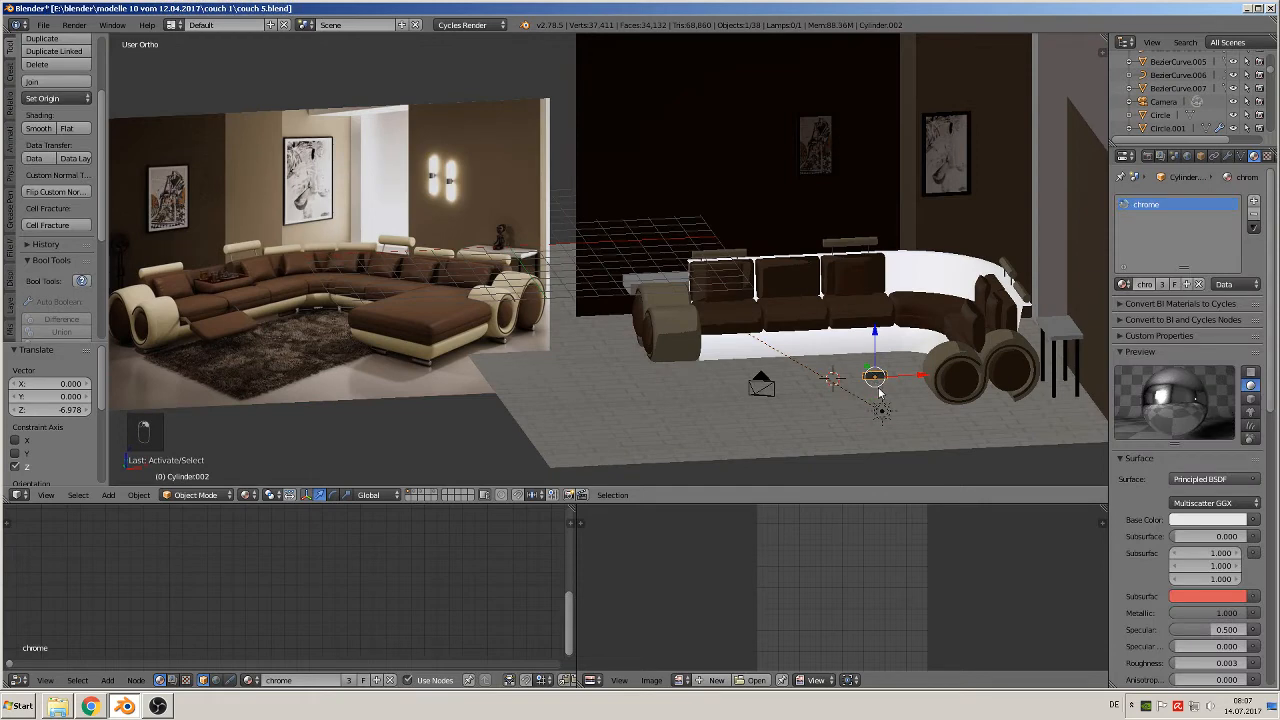
key(alt+d)
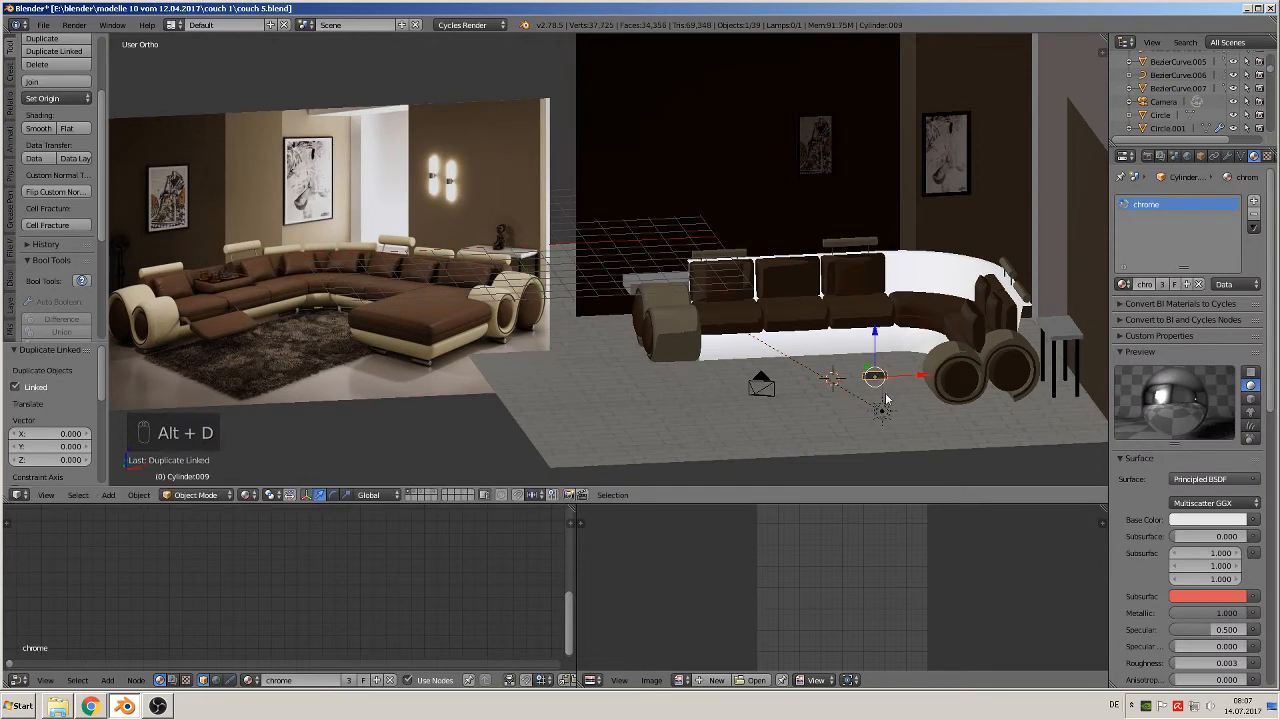
click(733, 379)
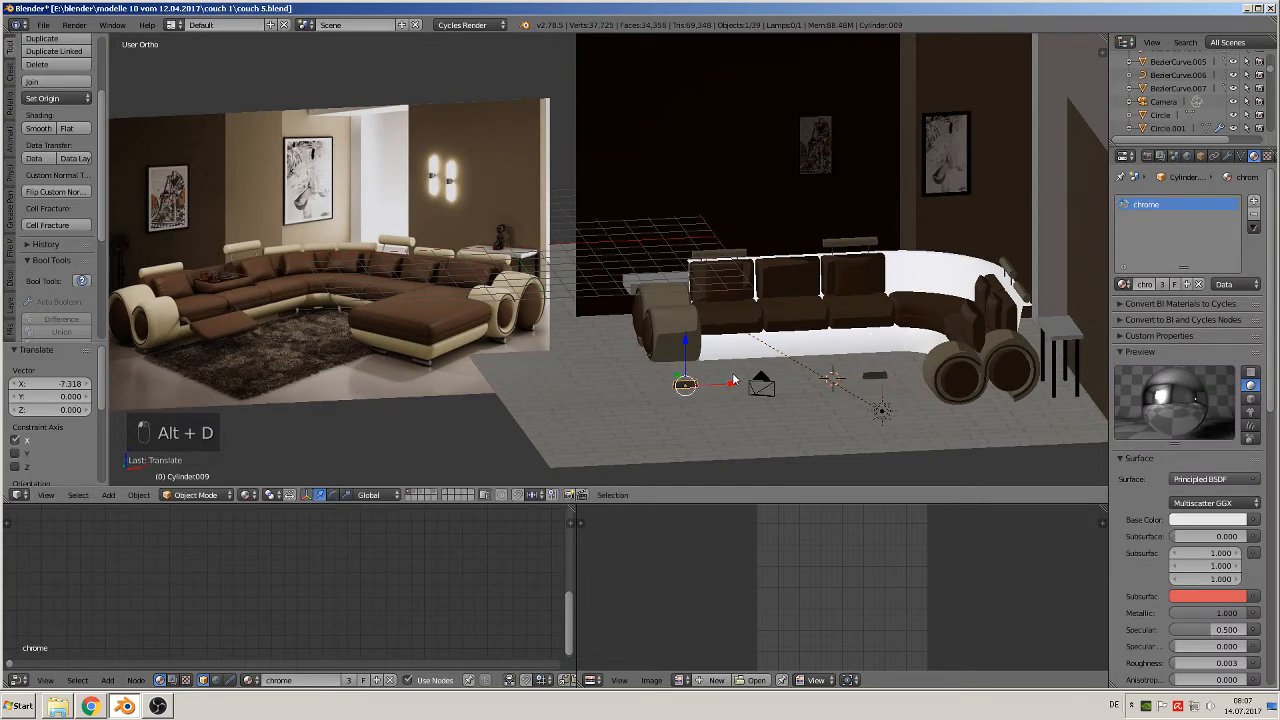
- Align the duplicated foot beneath the front roll of the straight section's armrest, moving it about 0.13 in X and 3.19 in Y
key(KP_1)
drag(721, 386, 725, 387)
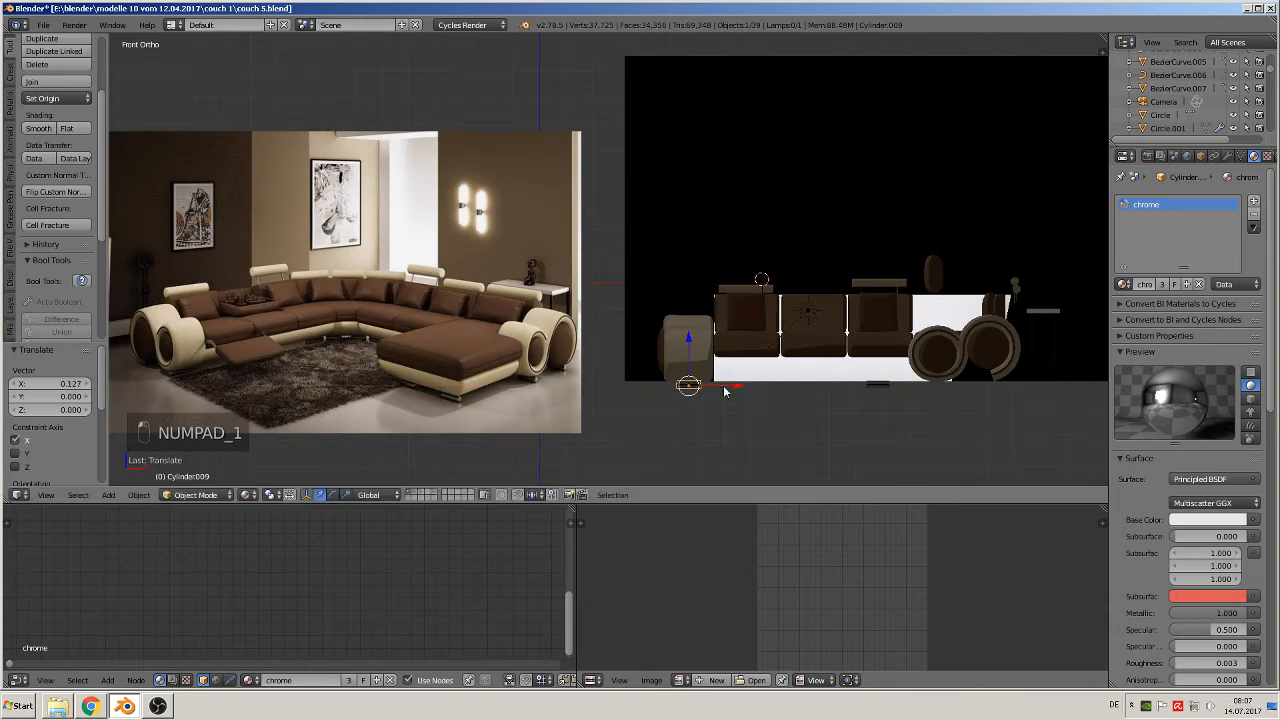
middle_drag(725, 387, 884, 468)
drag(658, 380, 580, 369)
middle_drag(580, 369, 677, 345)
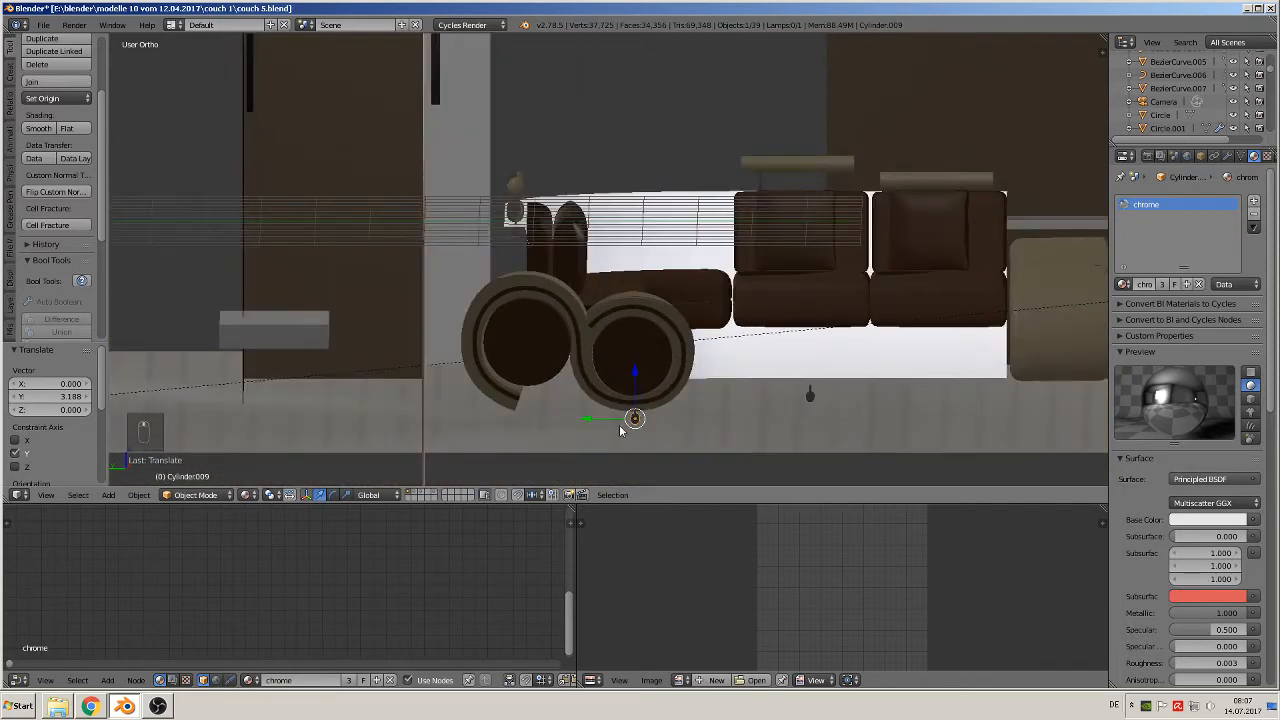
- Make a linked duplicate of the chrome foot and place it along Y beneath the armrest's second roll
key(alt+d)
key(alt+d)
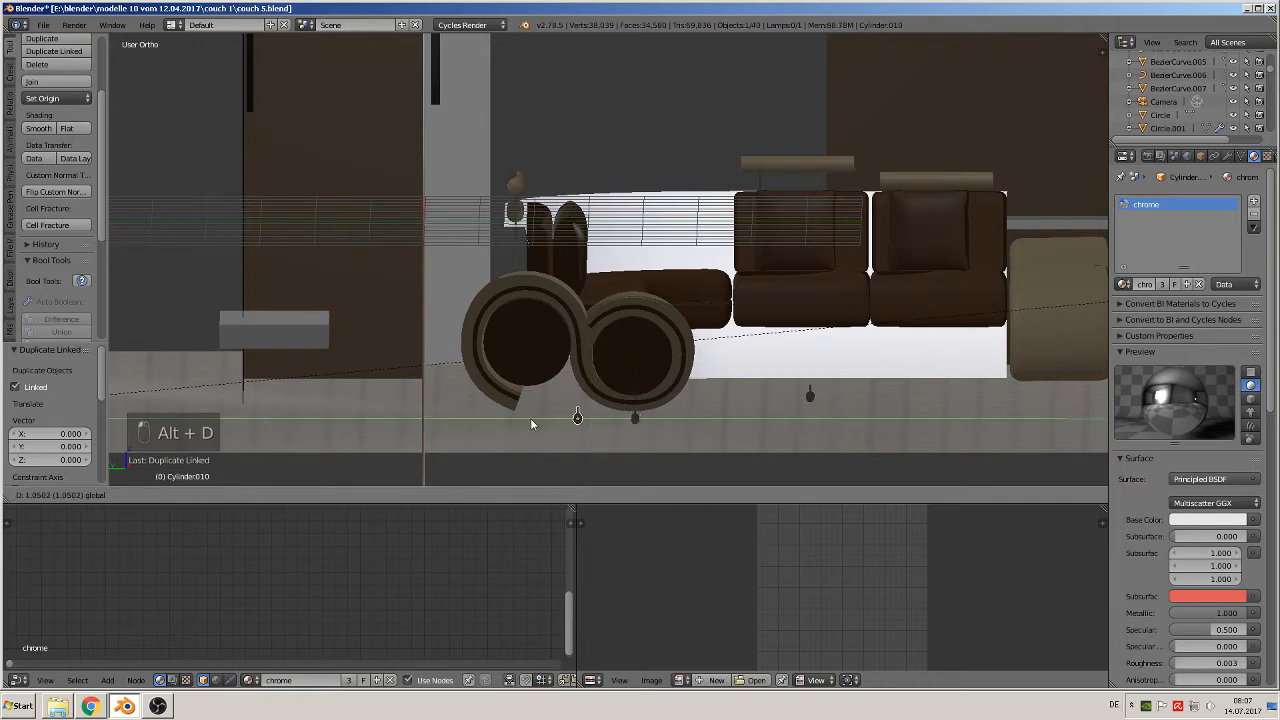
click(481, 420)
- Make another linked duplicate of the chrome foot and move it about -11.35 along Y toward the opposite sofa end
middle_drag(544, 426, 539, 453)
key(alt+d)
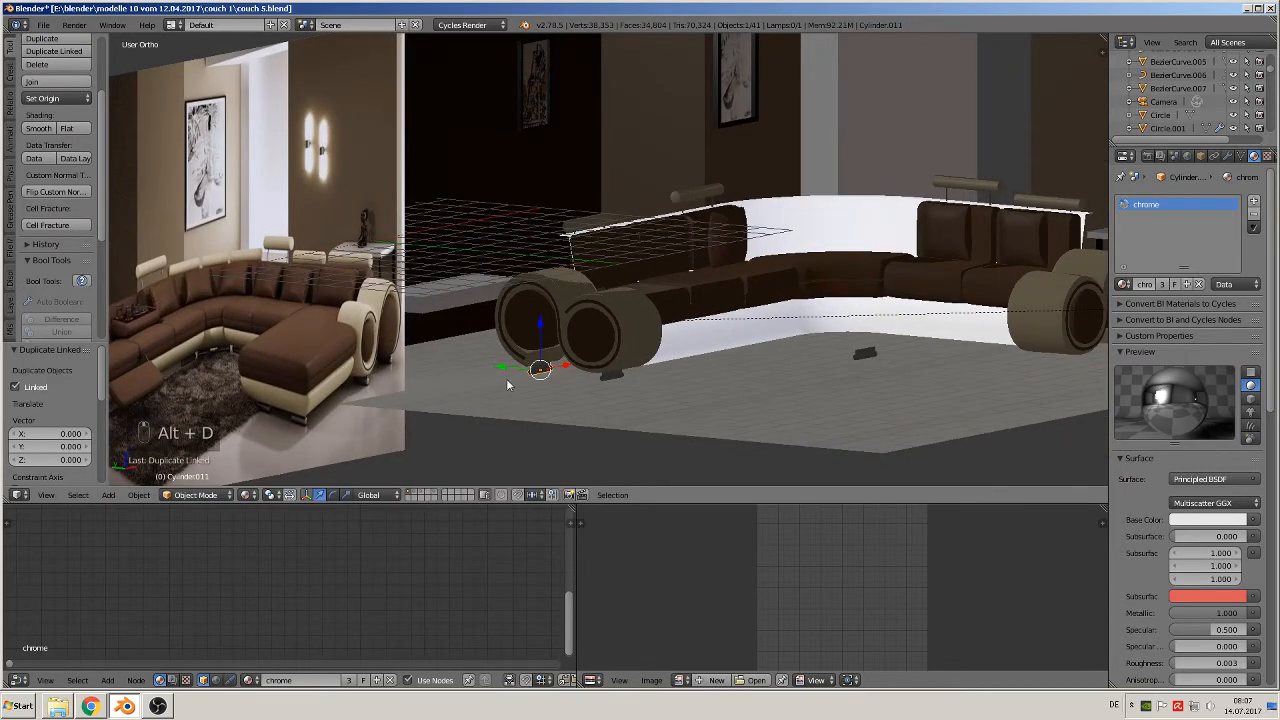
click(906, 469)
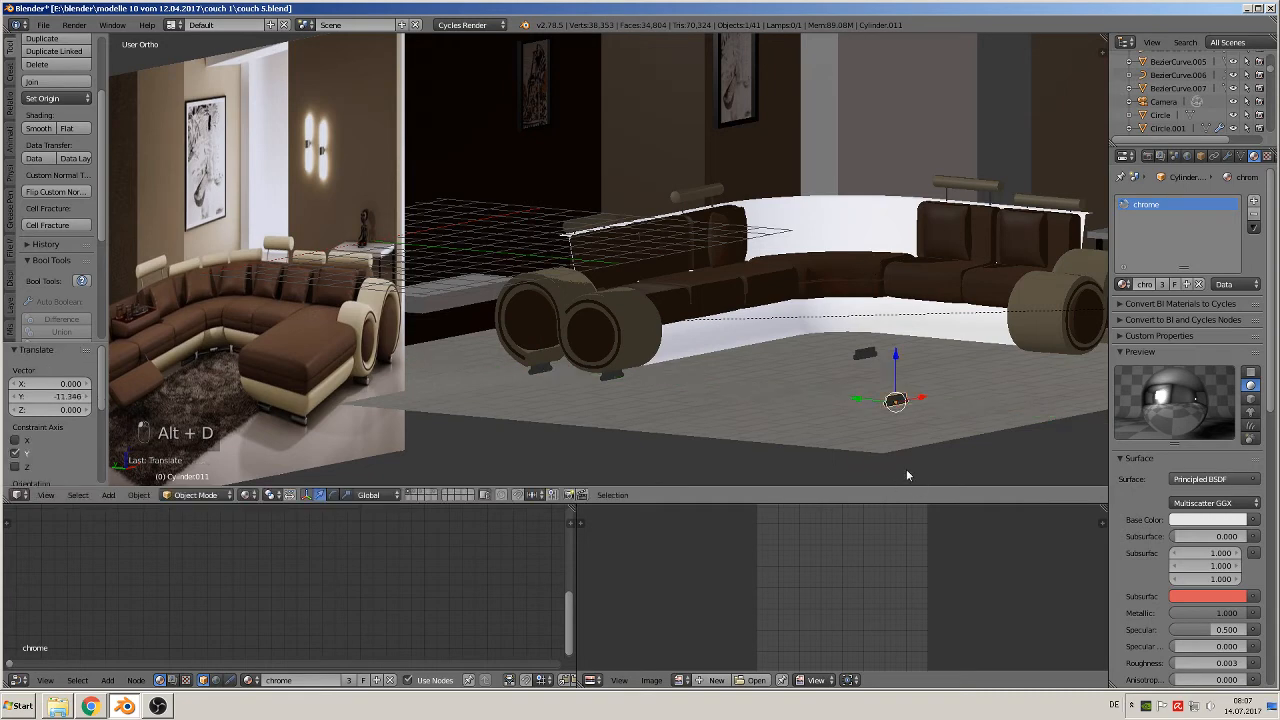
- Rotate the duplicated chrome foot 90° about the Z axis and shift it about 1.55 units along Y
text(rz90)
click(906, 469)
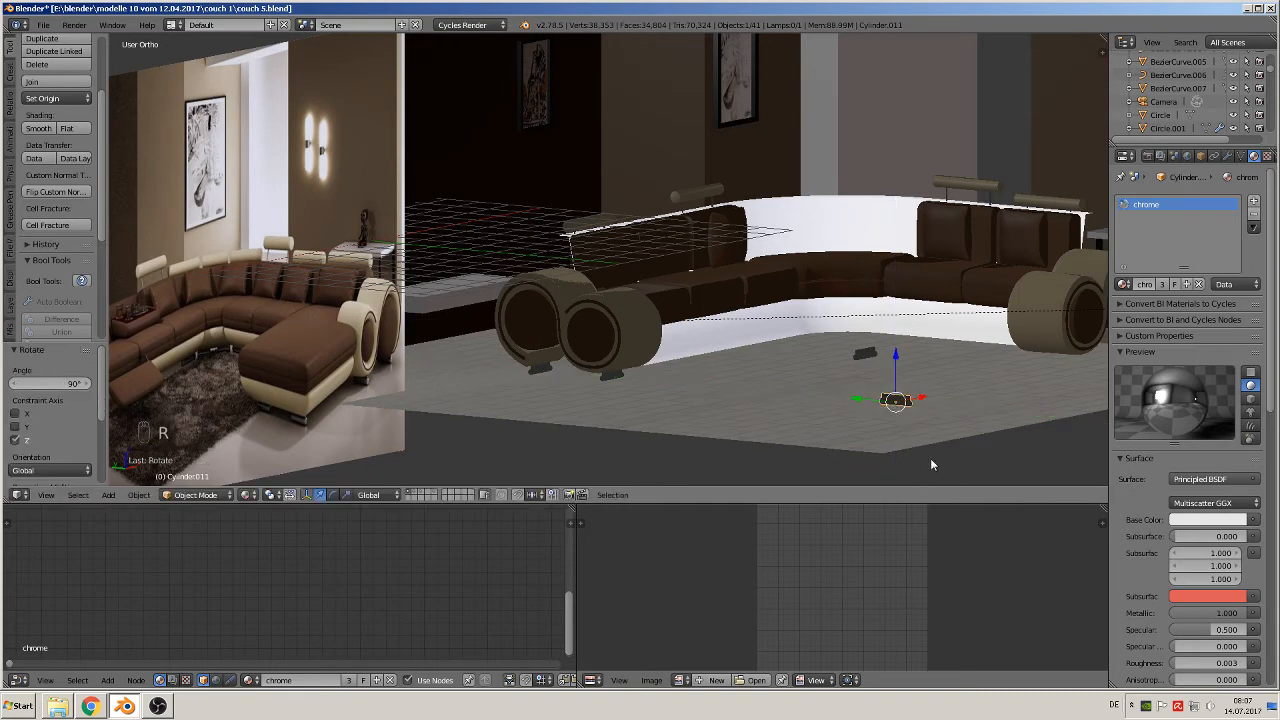
middle_drag(930, 458, 995, 446)
key(g)
key(y)
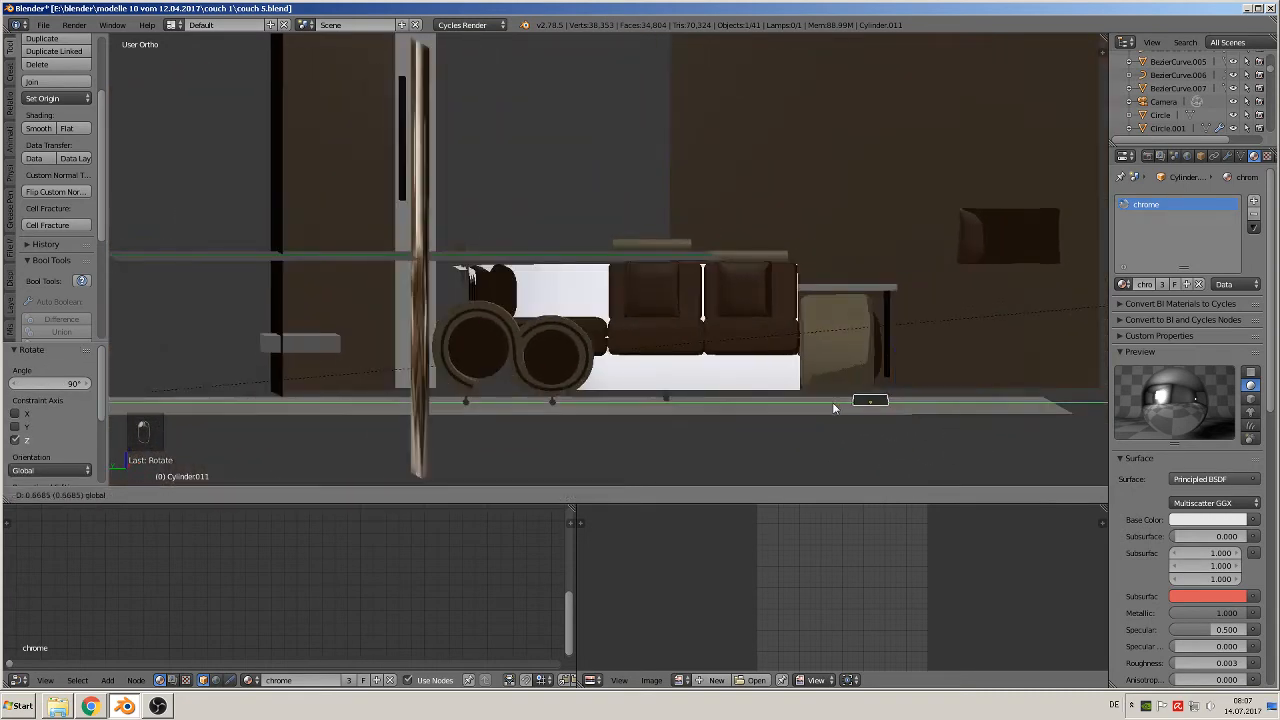
drag(802, 406, 801, 406)
middle_drag(801, 406, 692, 472)
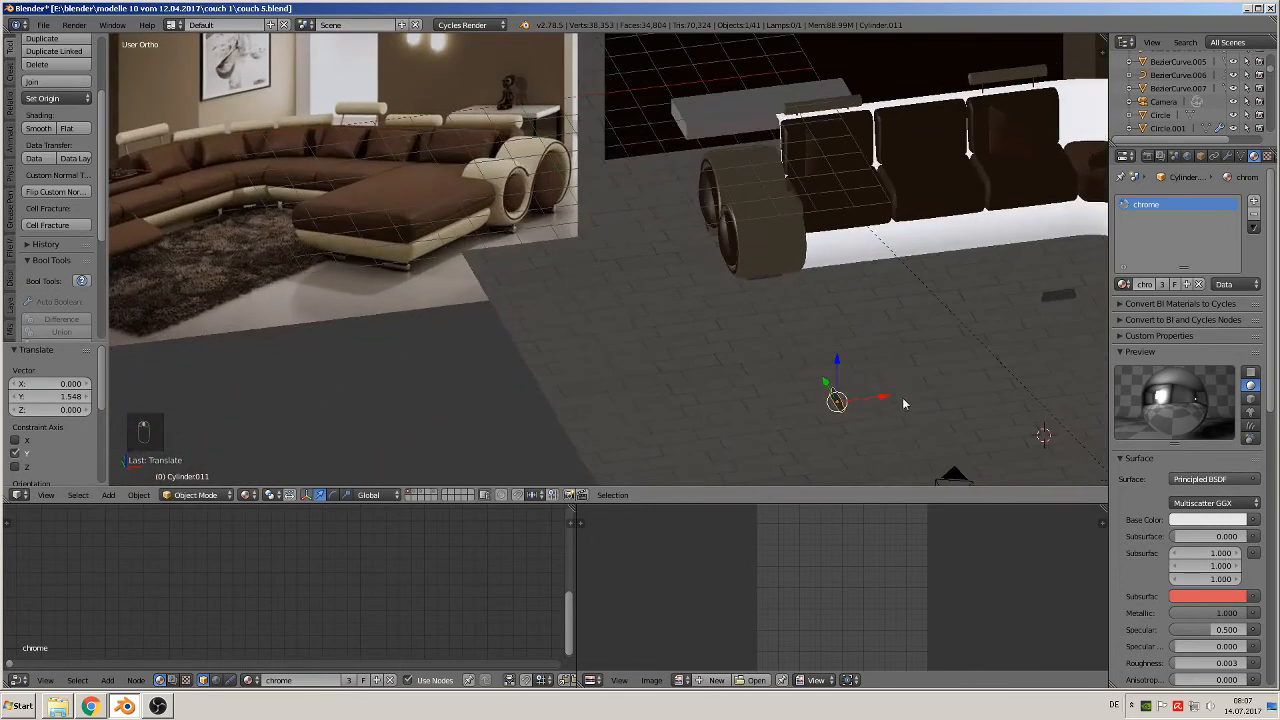
- Move the foot along the X axis until it sits beneath the front roll of the right armrest
drag(888, 398, 1088, 376)
shift+middle_drag(1064, 378, 680, 418)
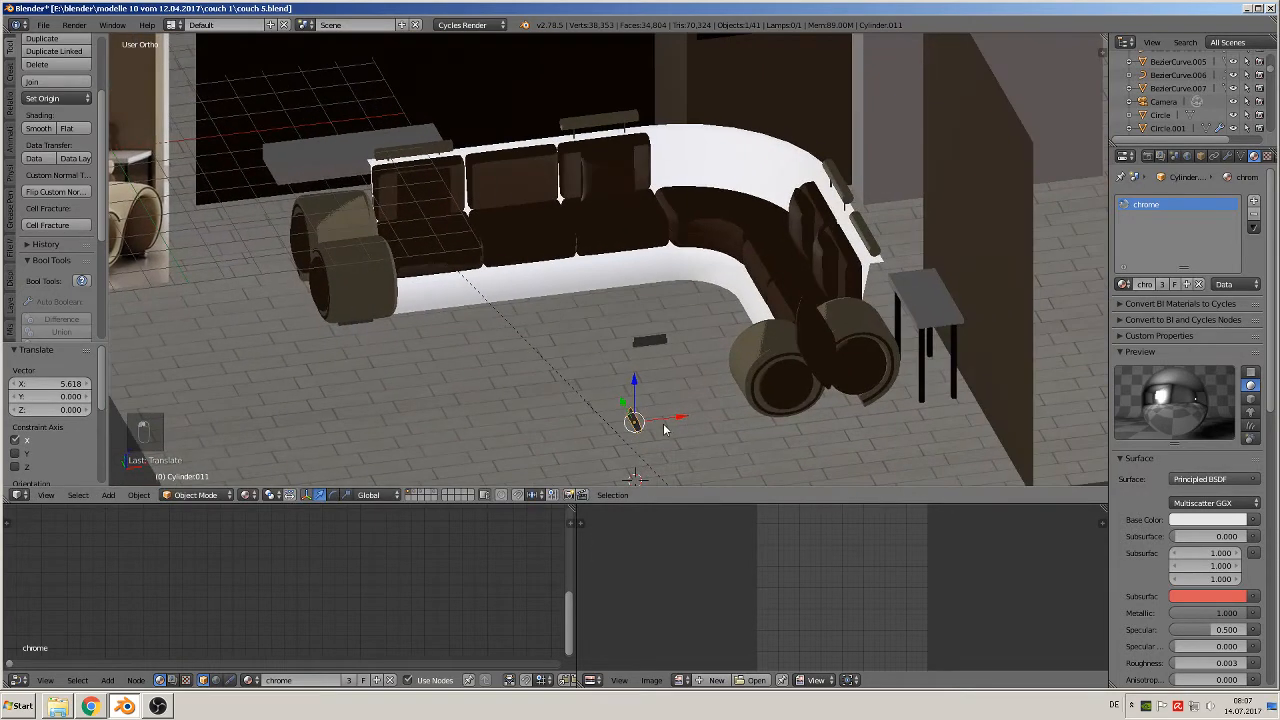
key(g)
key(x)
click(818, 400)
middle_drag(818, 400, 807, 383)
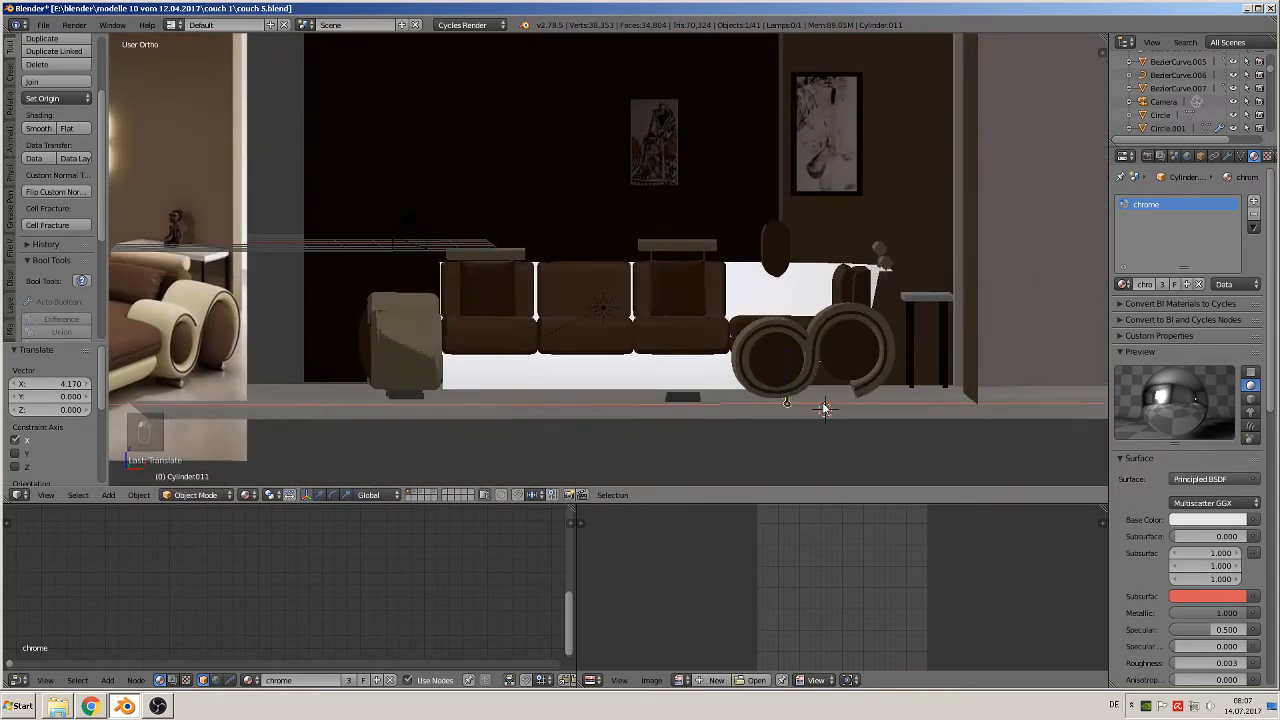
drag(826, 404, 818, 408)
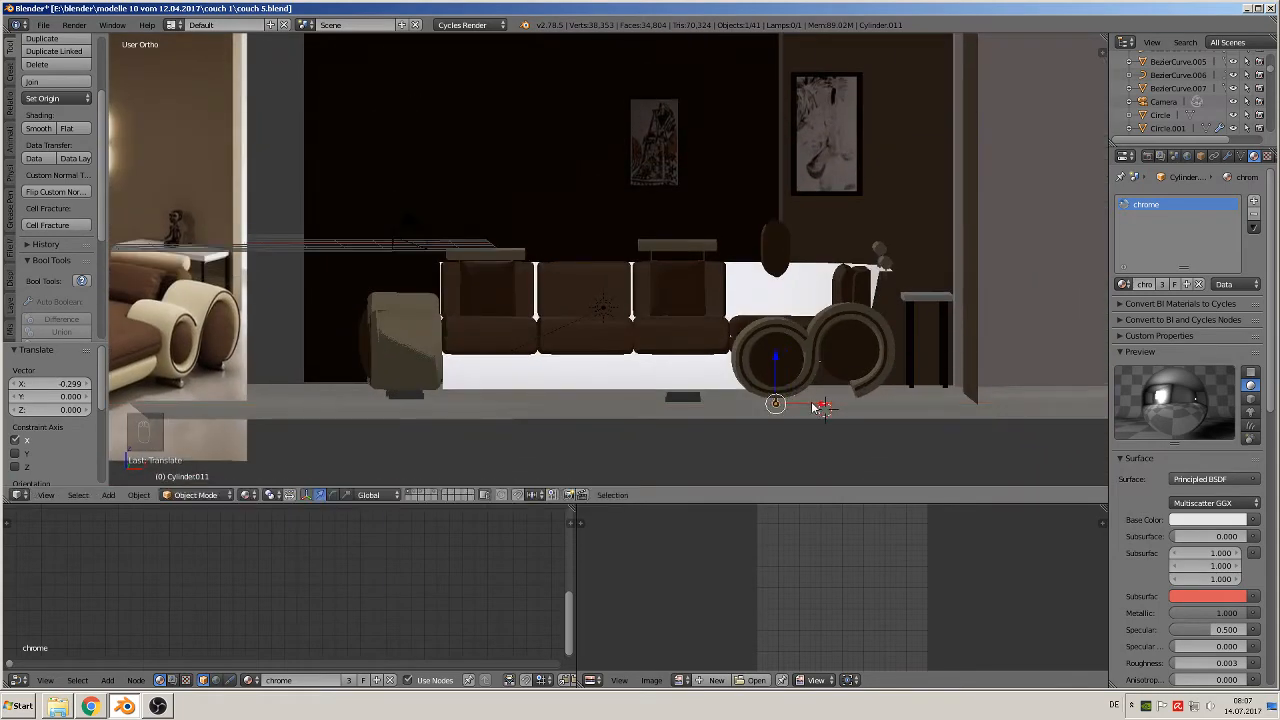
- Create a linked duplicate of this foot about 2.24 units along X, beneath the armrest's second roll
key(alt+d)
key(x)
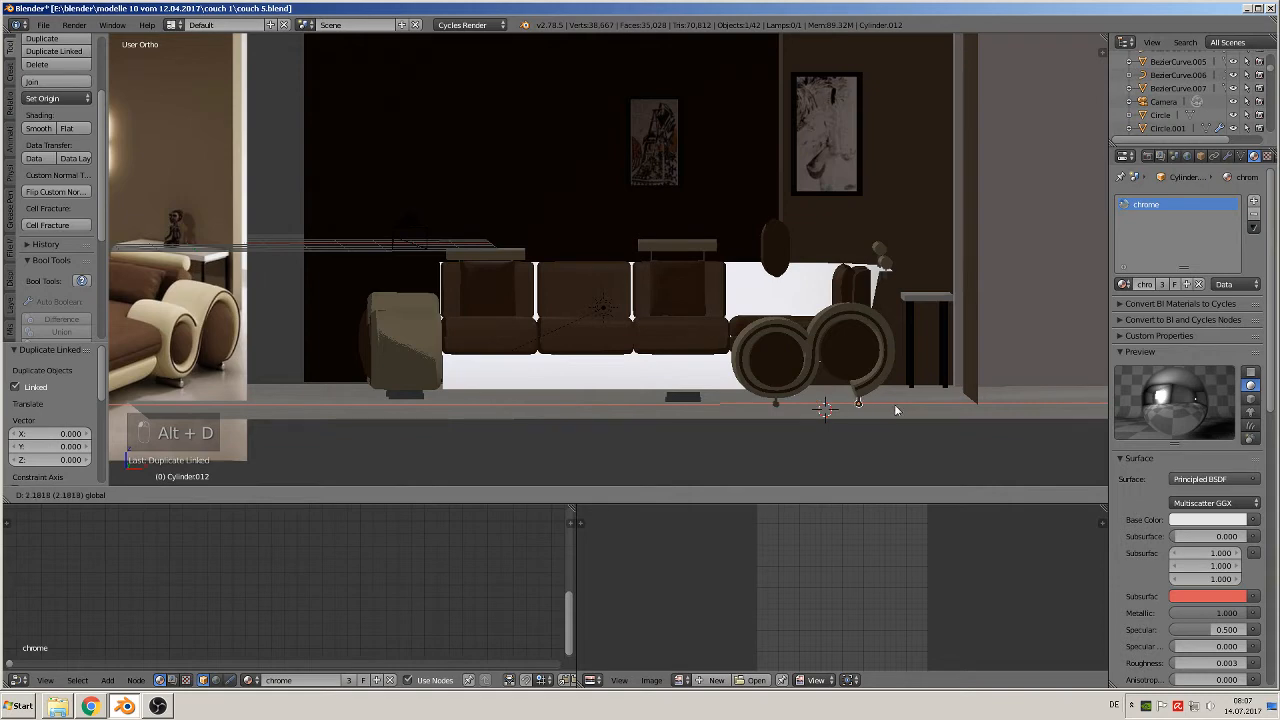
click(897, 409)
middle_drag(702, 394, 476, 326)
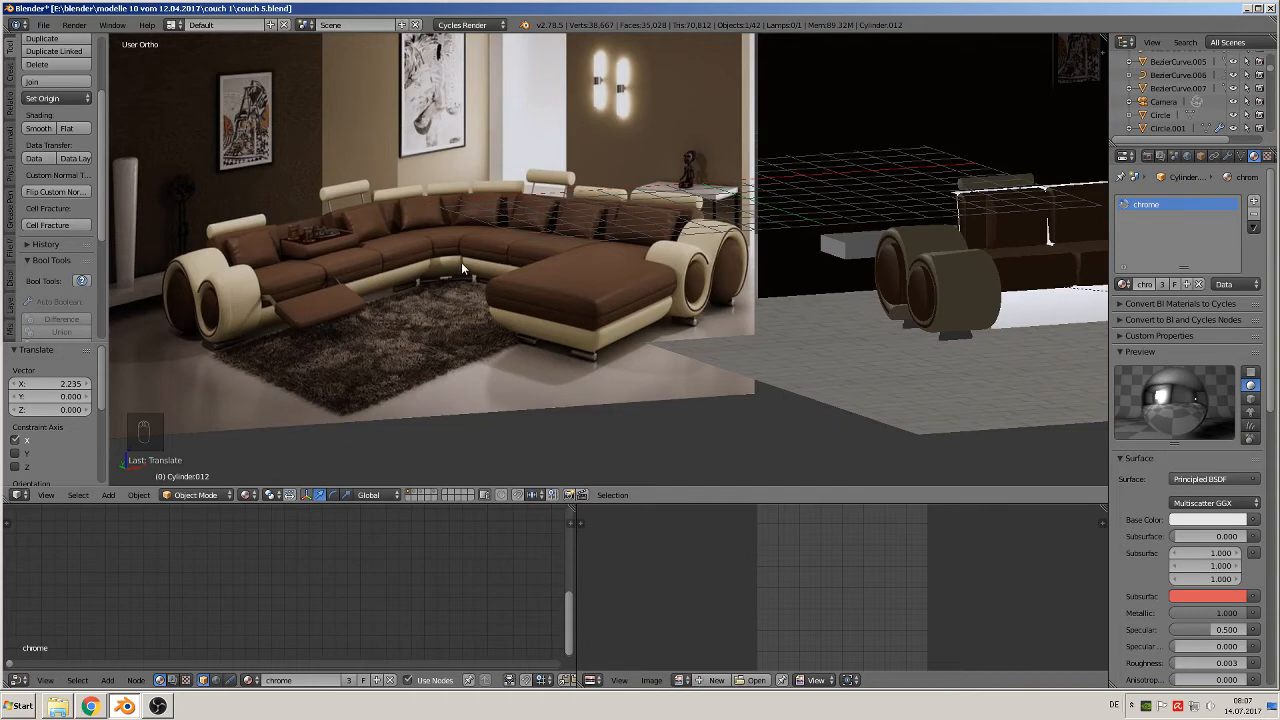
- Make a linked duplicate of the loose foot on the floor and move it to the long section's base near the corner
middle_drag(461, 262, 683, 335)
scroll(603, 337, down, 5)
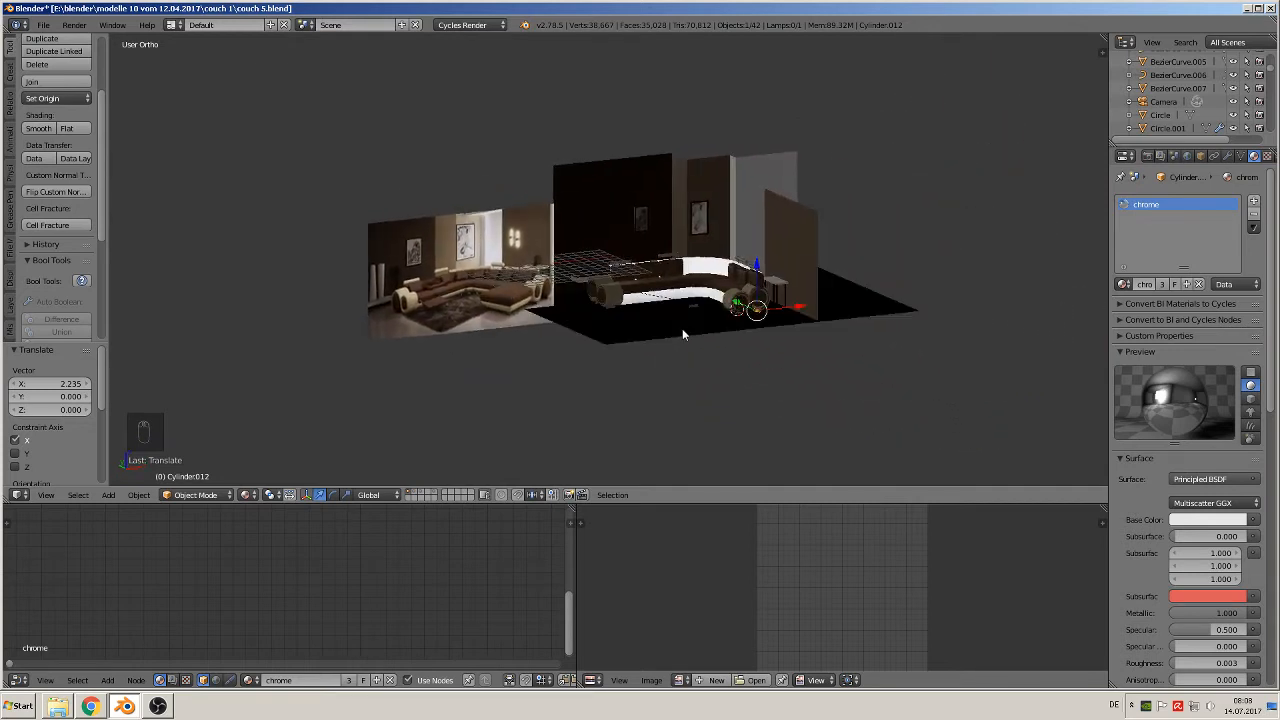
scroll(683, 335, up, 6)
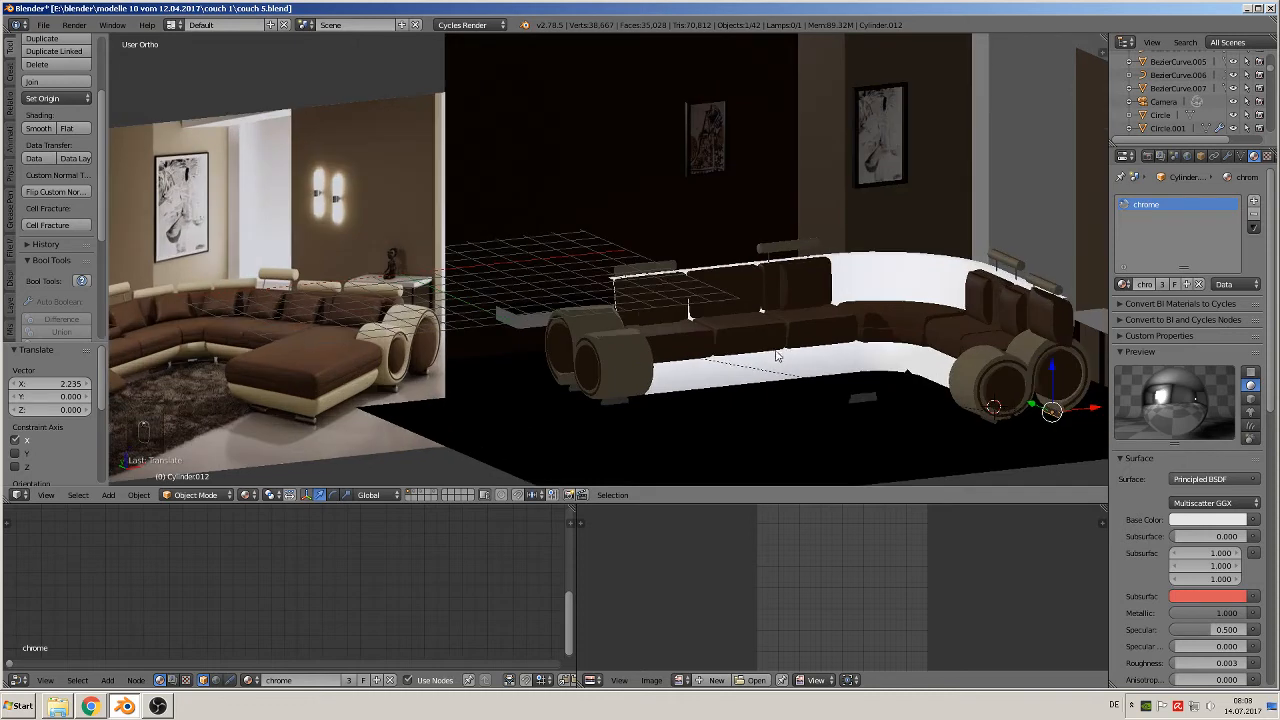
middle_drag(777, 356, 846, 436)
right_click(826, 375)
key(alt+d)
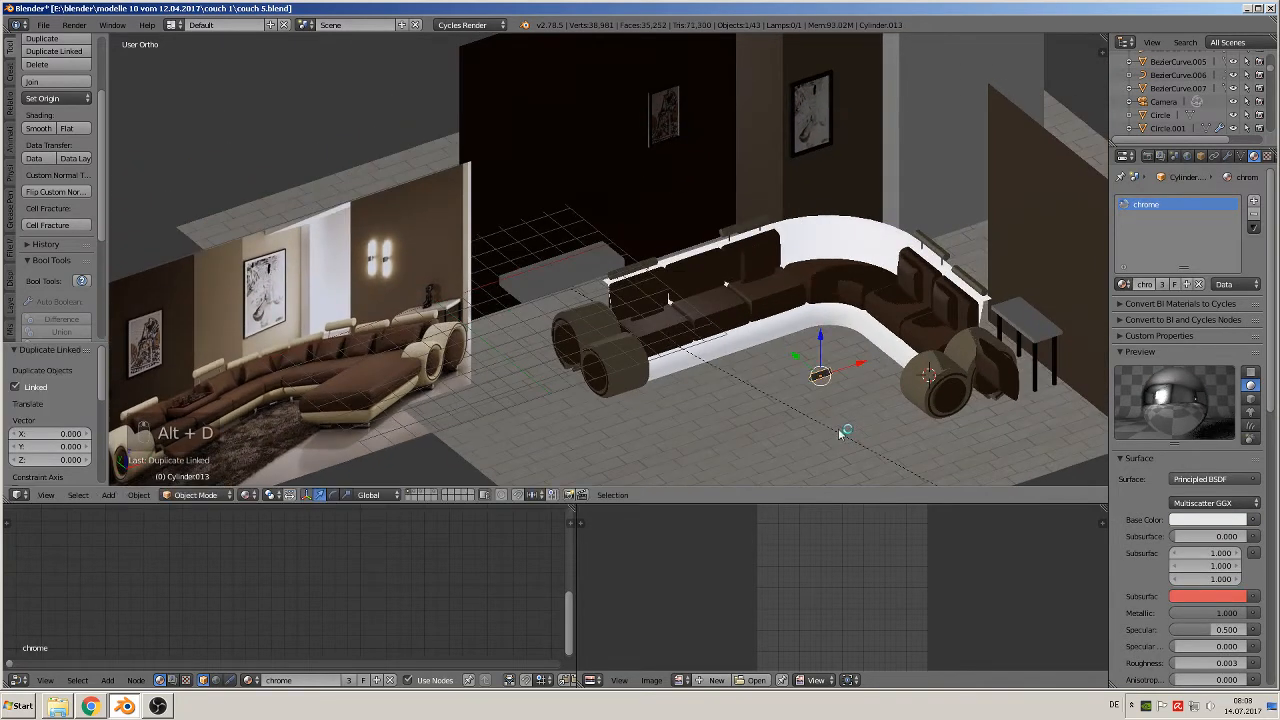
drag(806, 365, 833, 325)
middle_drag(829, 337, 801, 300)
scroll(850, 340, up, 2)
middle_drag(906, 360, 718, 378)
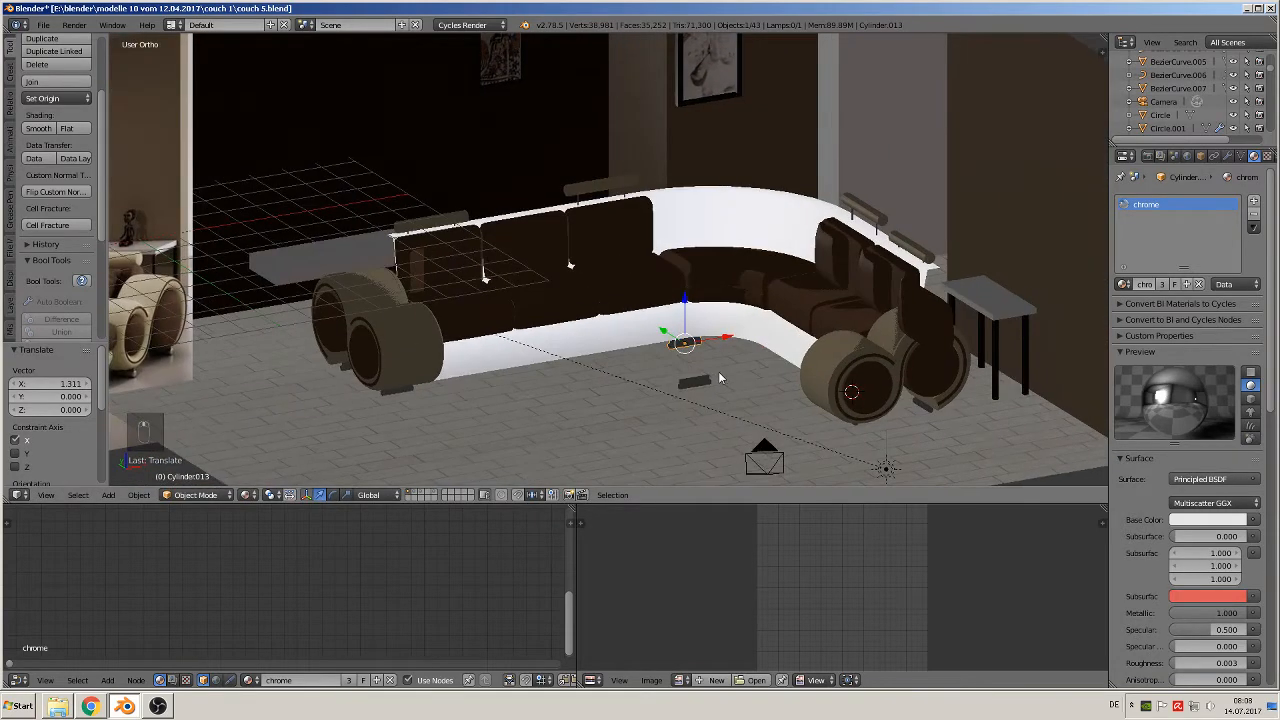
- Make another linked duplicate about 1.23 units along X and rotate it about -40° around Z to follow the curved corner
key(alt+d)
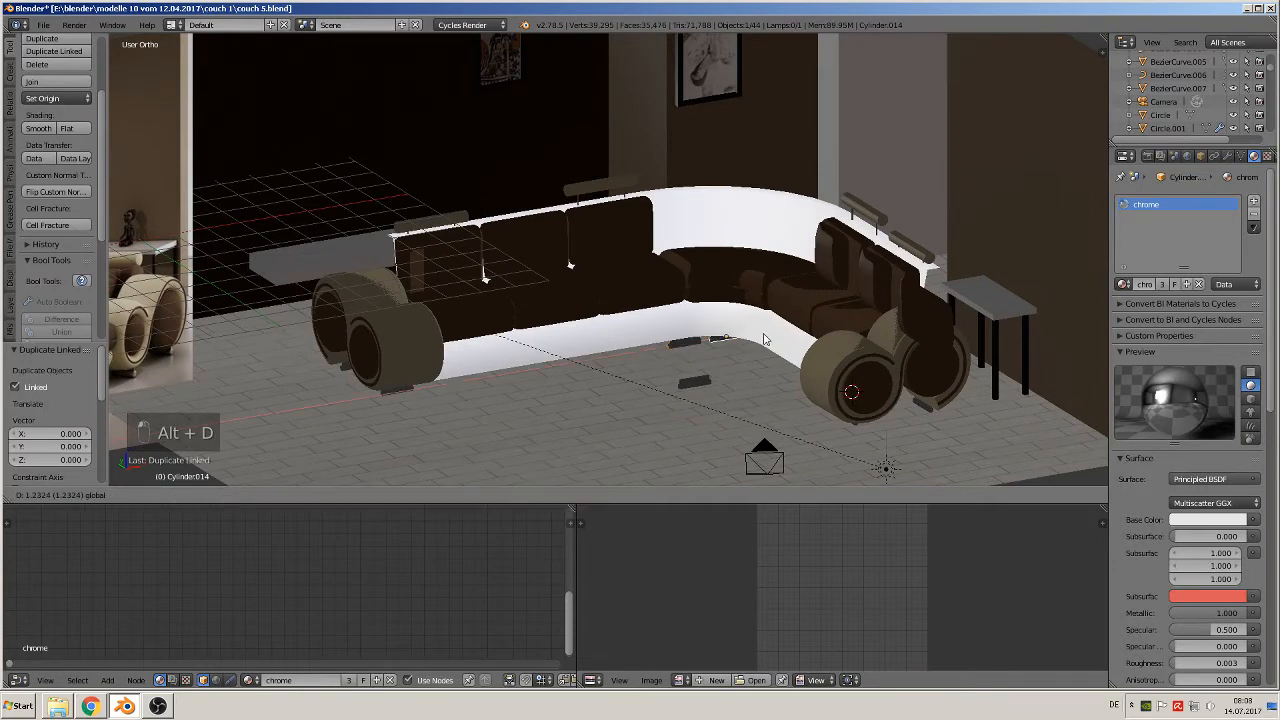
click(758, 356)
key(r)
key(z)
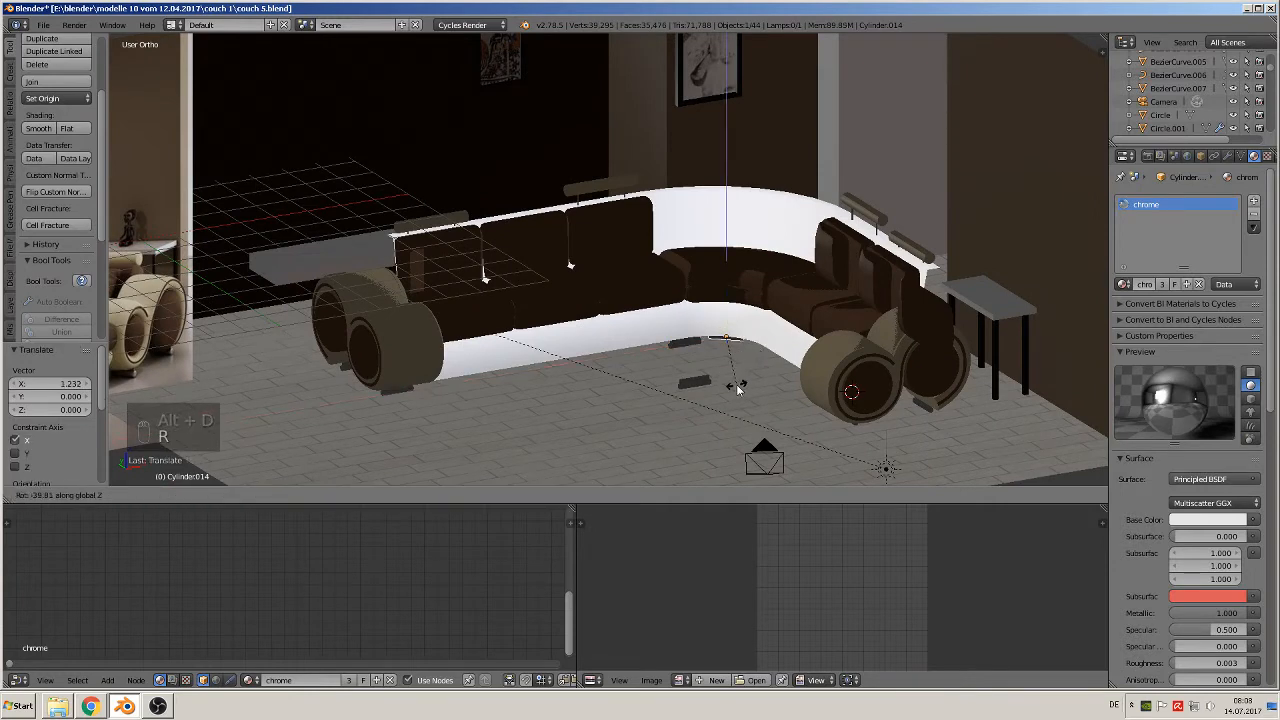
click(740, 360)
middle_drag(740, 360, 726, 433)
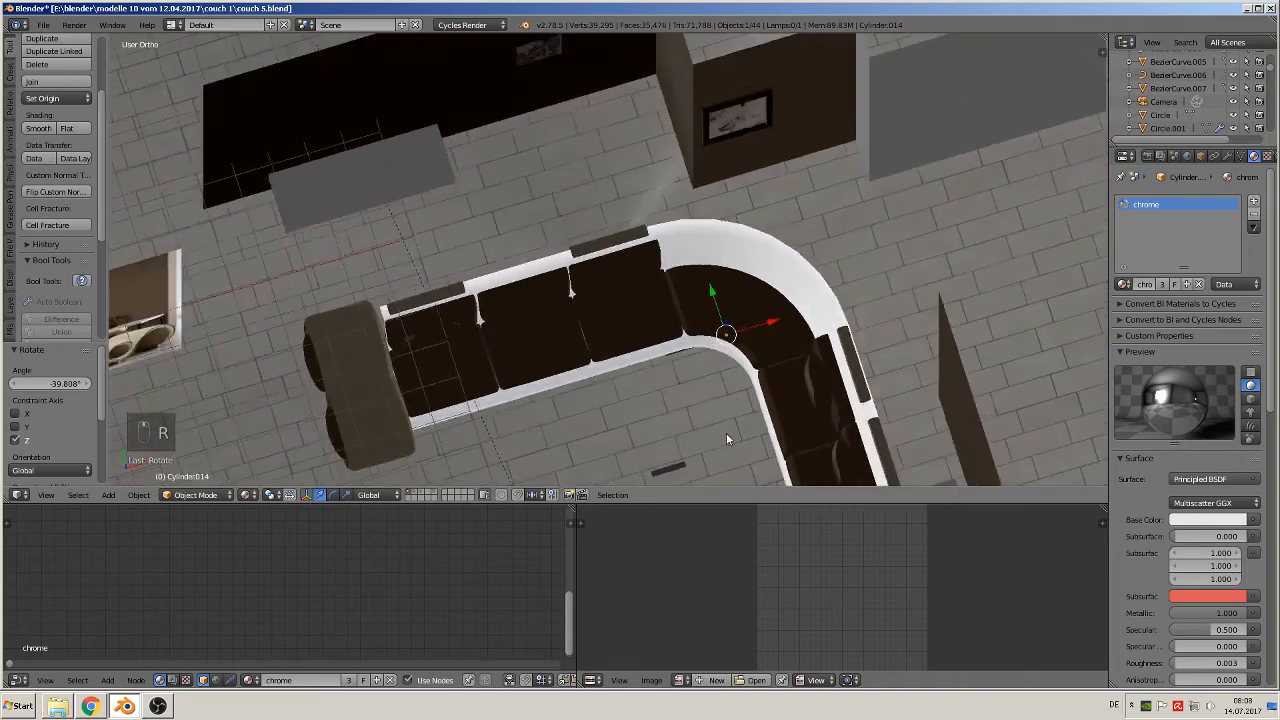
- Move the angled foot beneath the inner curve of the couch base and adjust its height along Z
key(g)
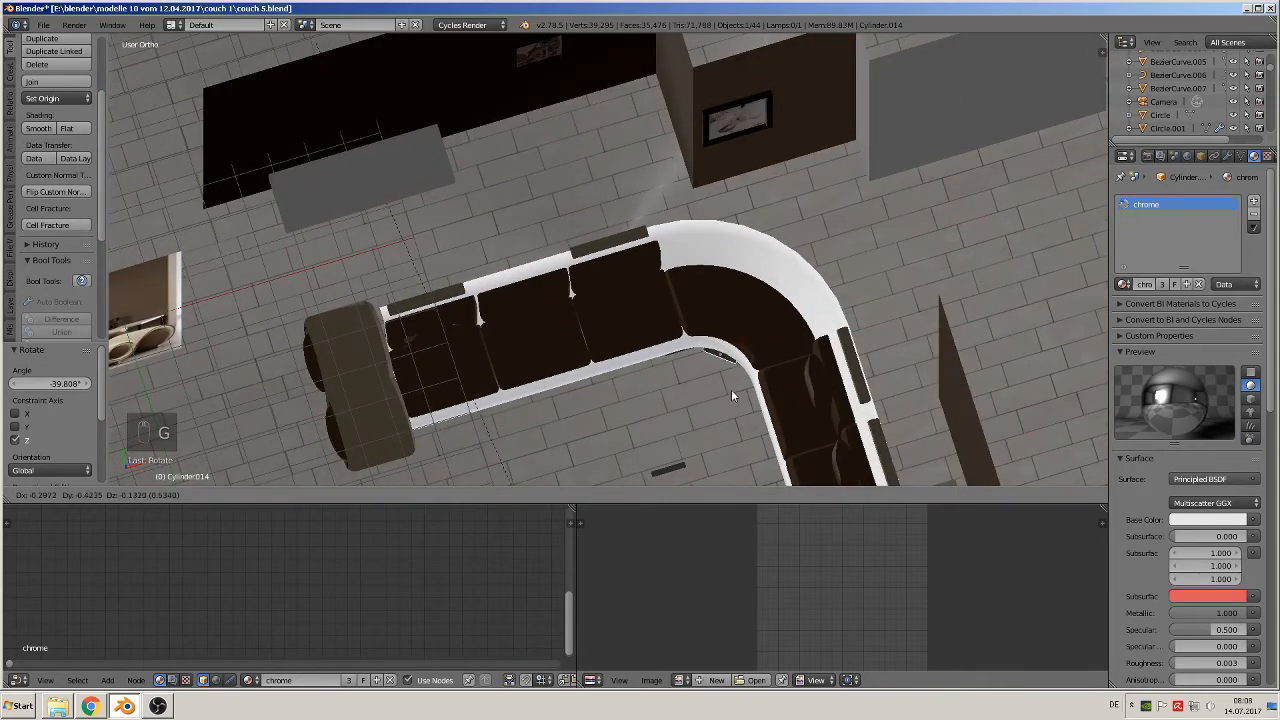
click(728, 382)
middle_drag(728, 382, 776, 295)
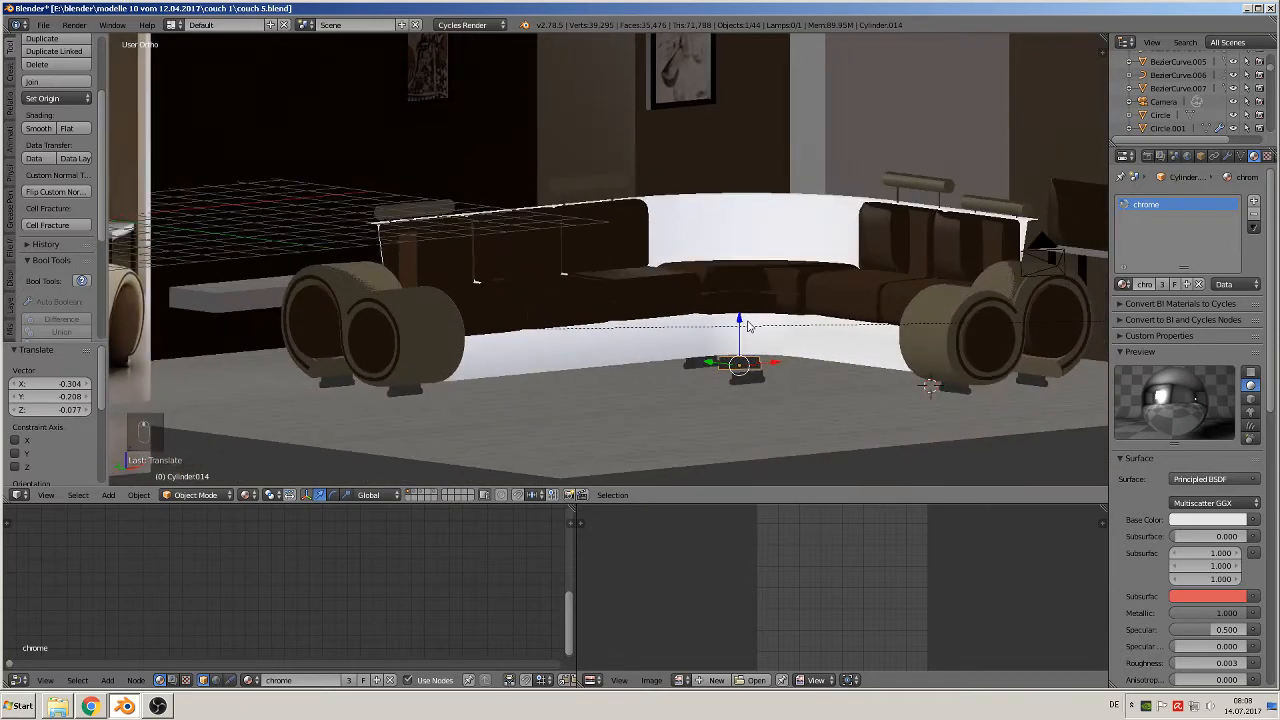
key(g)
key(z)
click(748, 321)
key(g)
key(z)
click(746, 320)
- Make a linked duplicate of the straight foot near the corner, shift it about -1.6 units along Y and rotate it 90° about Z
right_click(703, 365)
key(alt+d)
right_click(708, 366)
middle_drag(730, 370, 772, 446)
drag(686, 367, 741, 391)
click(743, 392)
key(r)
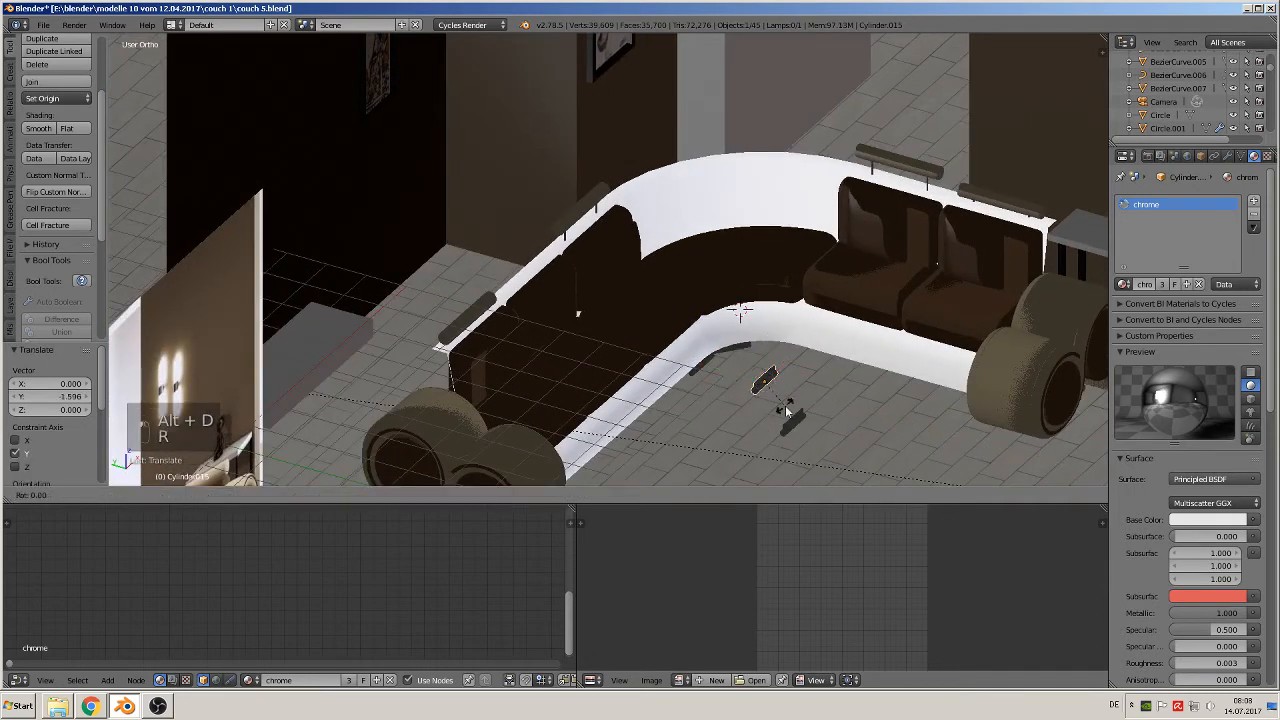
key(z)
key(9)
key(0)
key(Return)
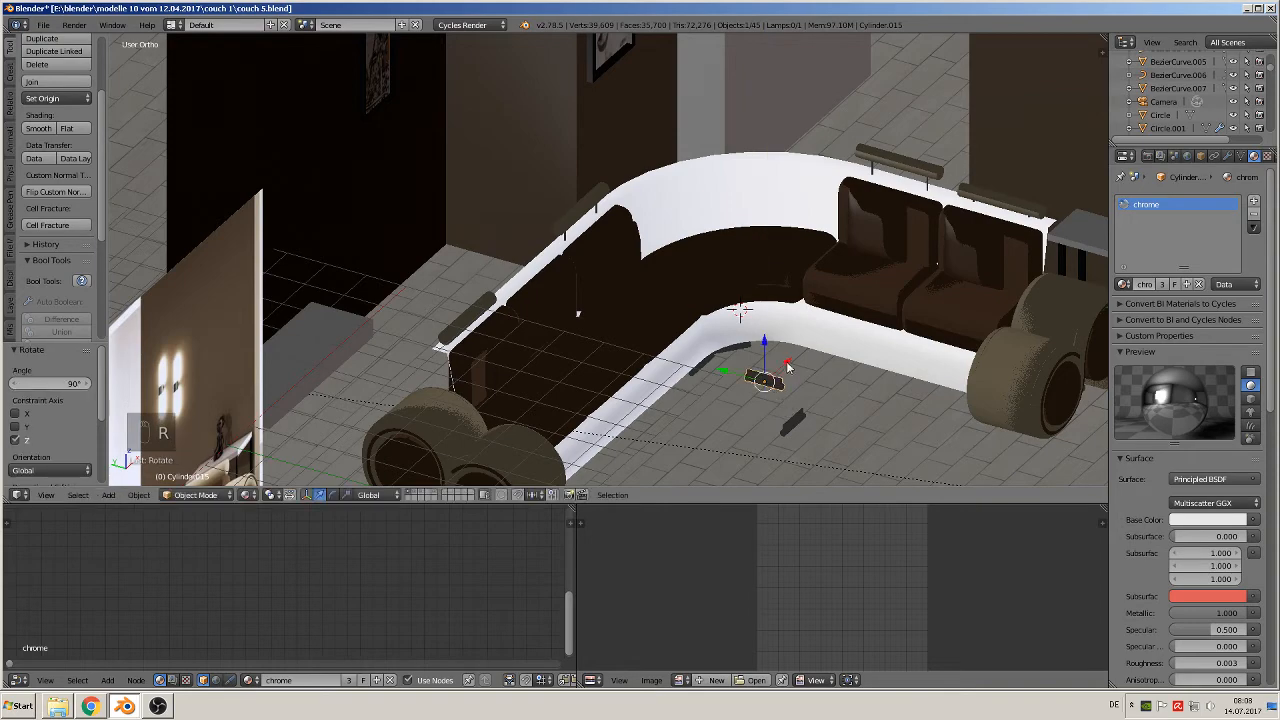
- Move the rotated foot about 1.47 units along X and fit it beneath the short section's base beside the curve
key(g)
key(x)
click(813, 336)
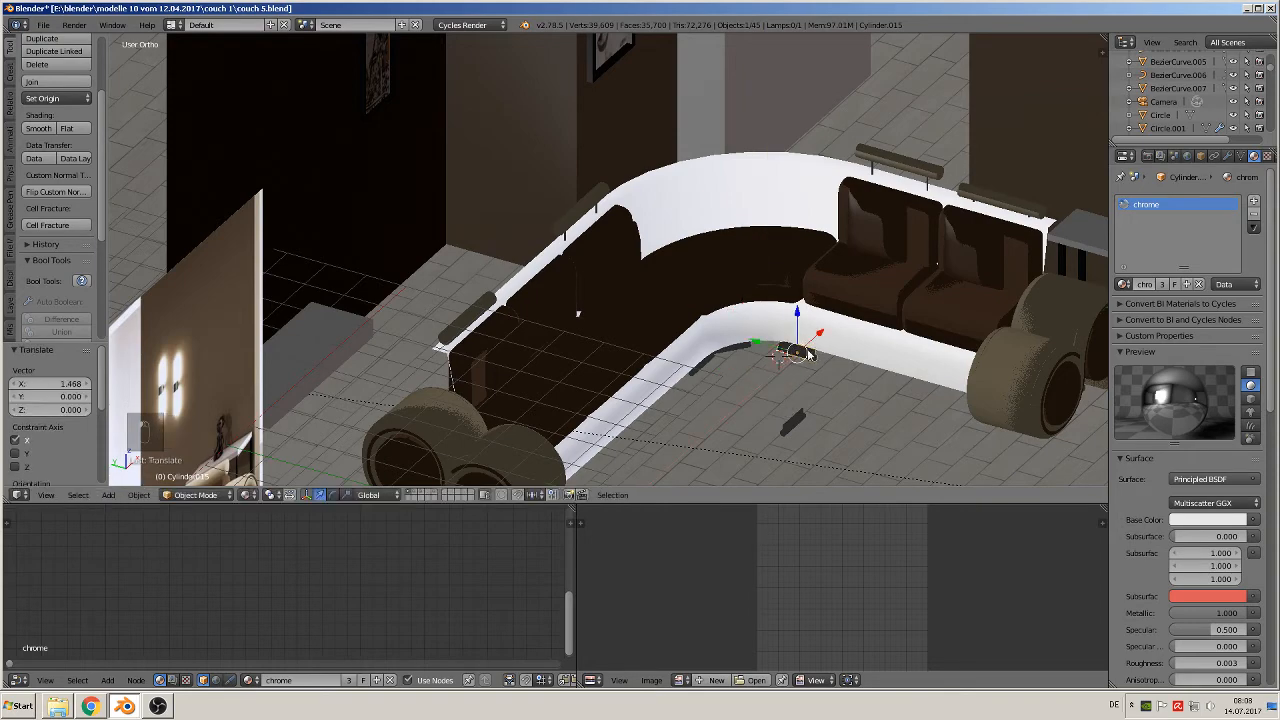
key(g)
drag(756, 345, 757, 346)
middle_drag(759, 358, 756, 332)
drag(740, 346, 736, 347)
middle_drag(736, 347, 679, 312)
- Deselect everything and save the file
key(a)
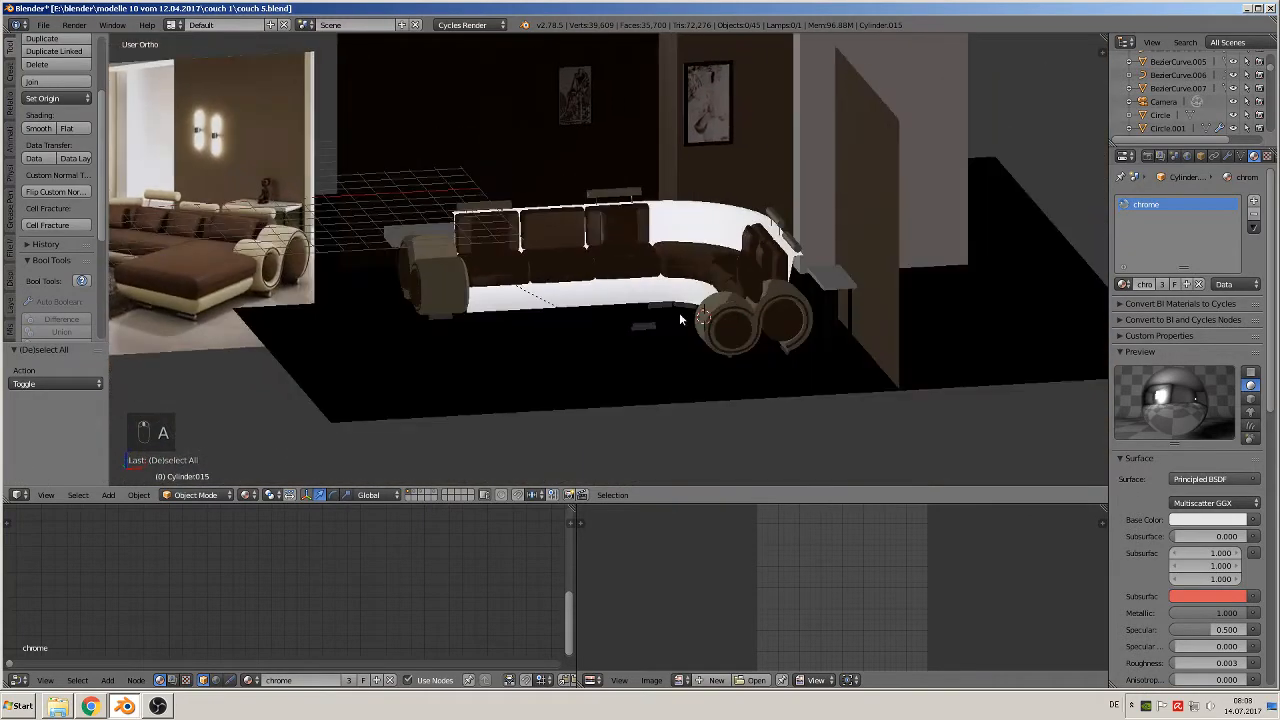
click(43, 24)
click(66, 129)
- Edit the white couch frame and extrude the backrest's upper edge loop about 3.11 units downward along Z
scroll(890, 300, up, 3)
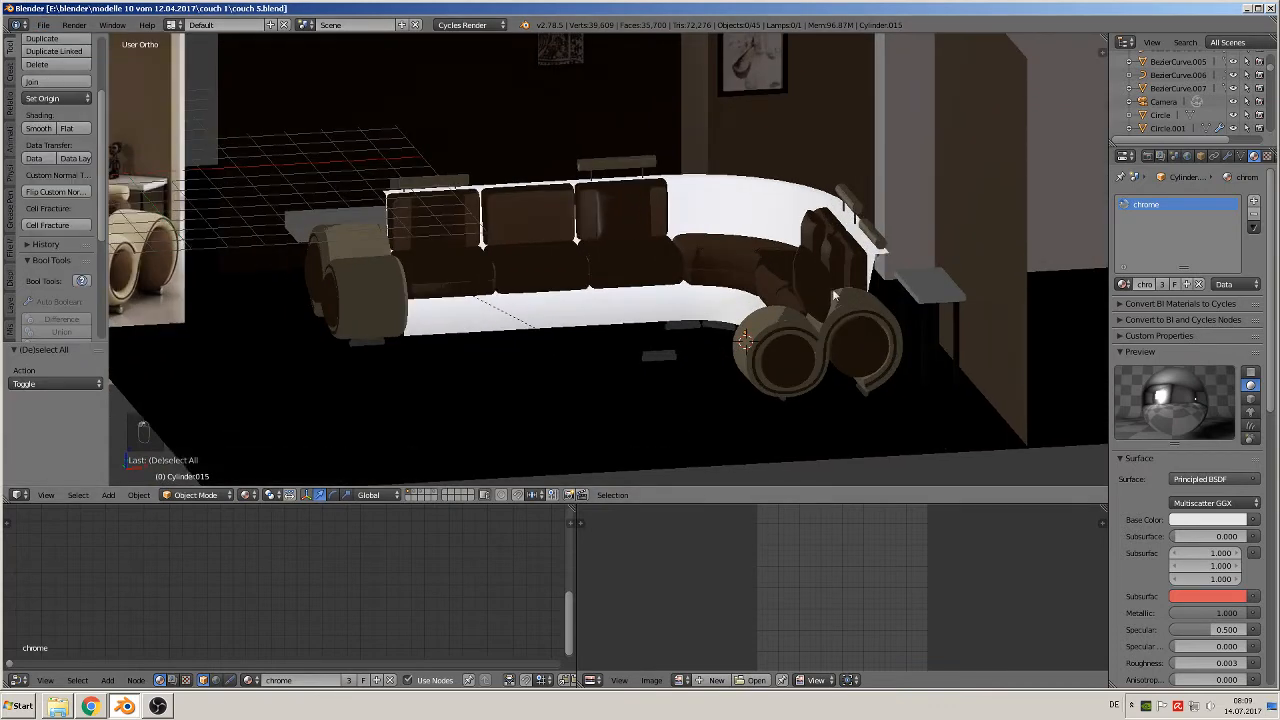
shift+middle_drag(905, 304, 627, 168)
right_click(627, 168)
key(Tab)
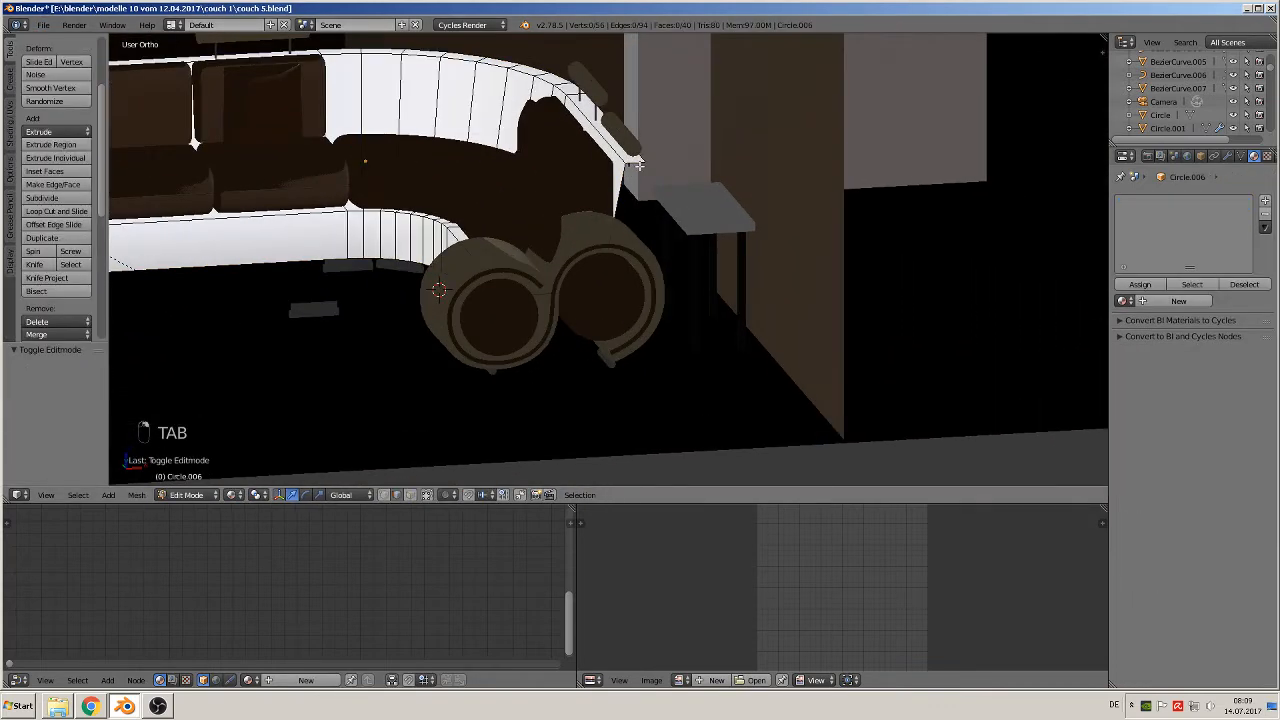
alt+right_click(530, 64)
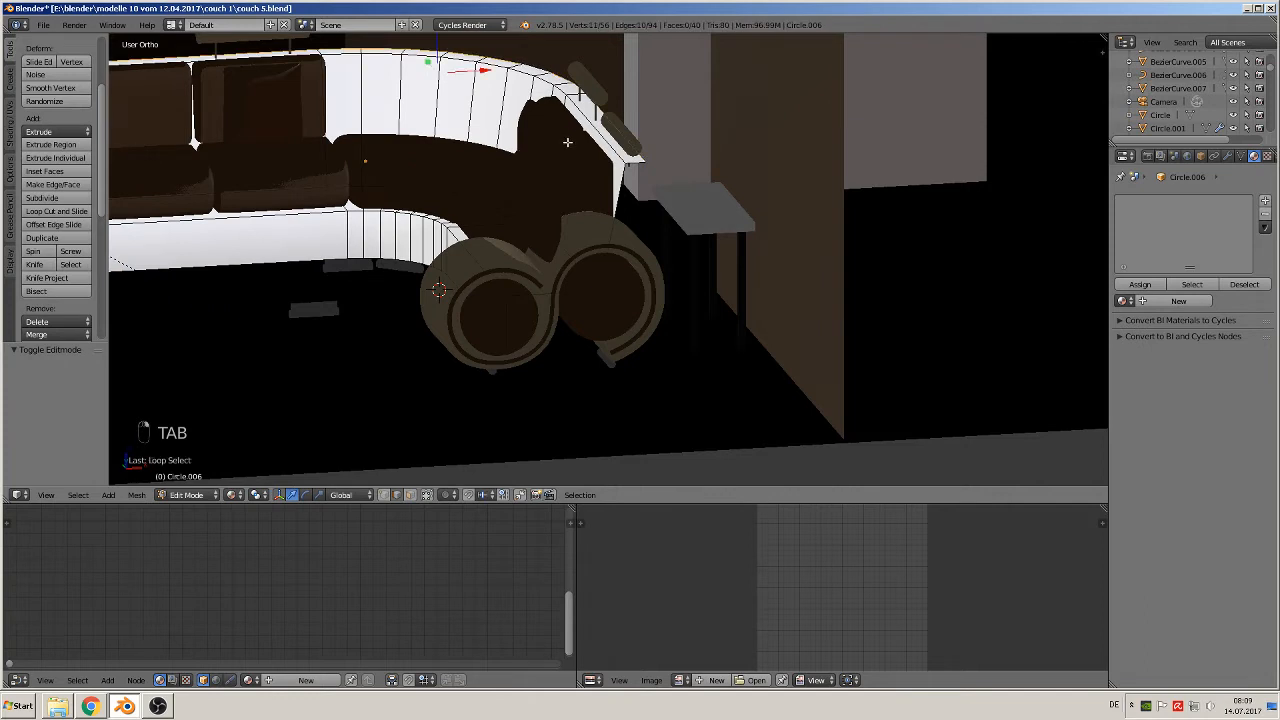
shift+middle_drag(555, 149, 641, 192)
key(e)
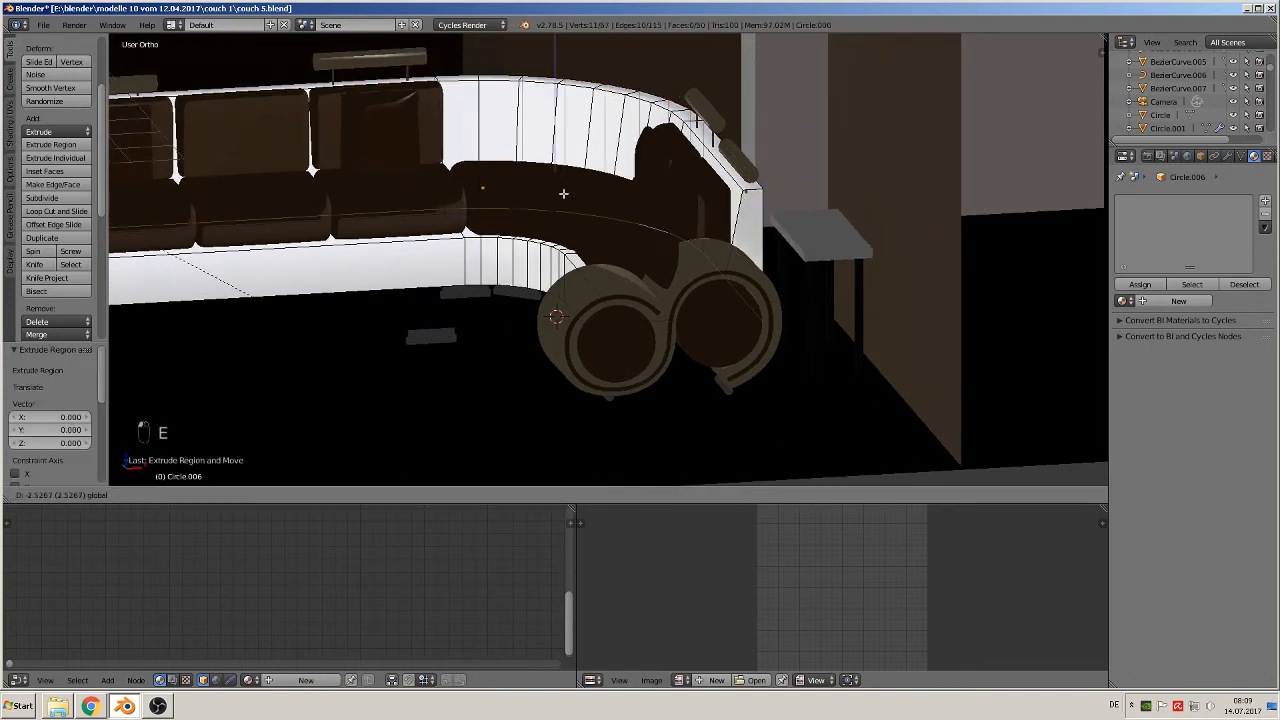
drag(563, 222, 563, 222)
middle_drag(563, 222, 628, 300)
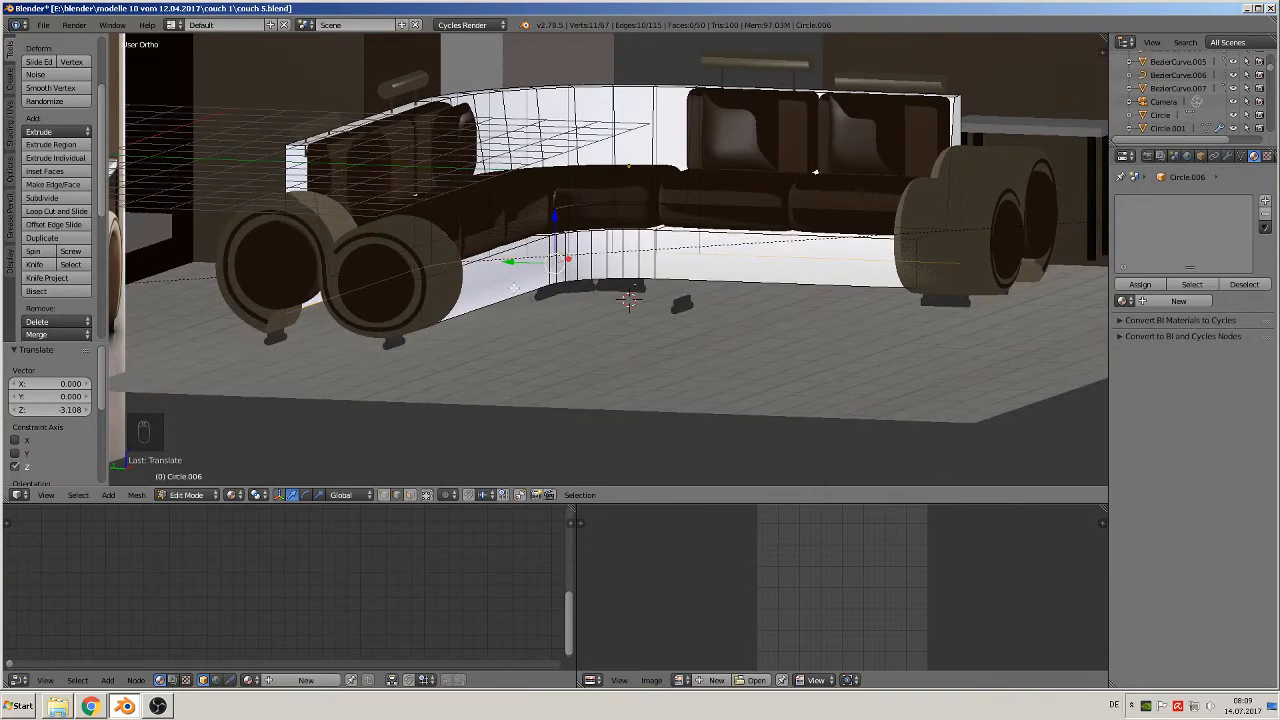
- Add the base's lower front edge loop to the selection and join both loops with Bridge Edge Loops
alt+shift+right_click(628, 300)
key(space)
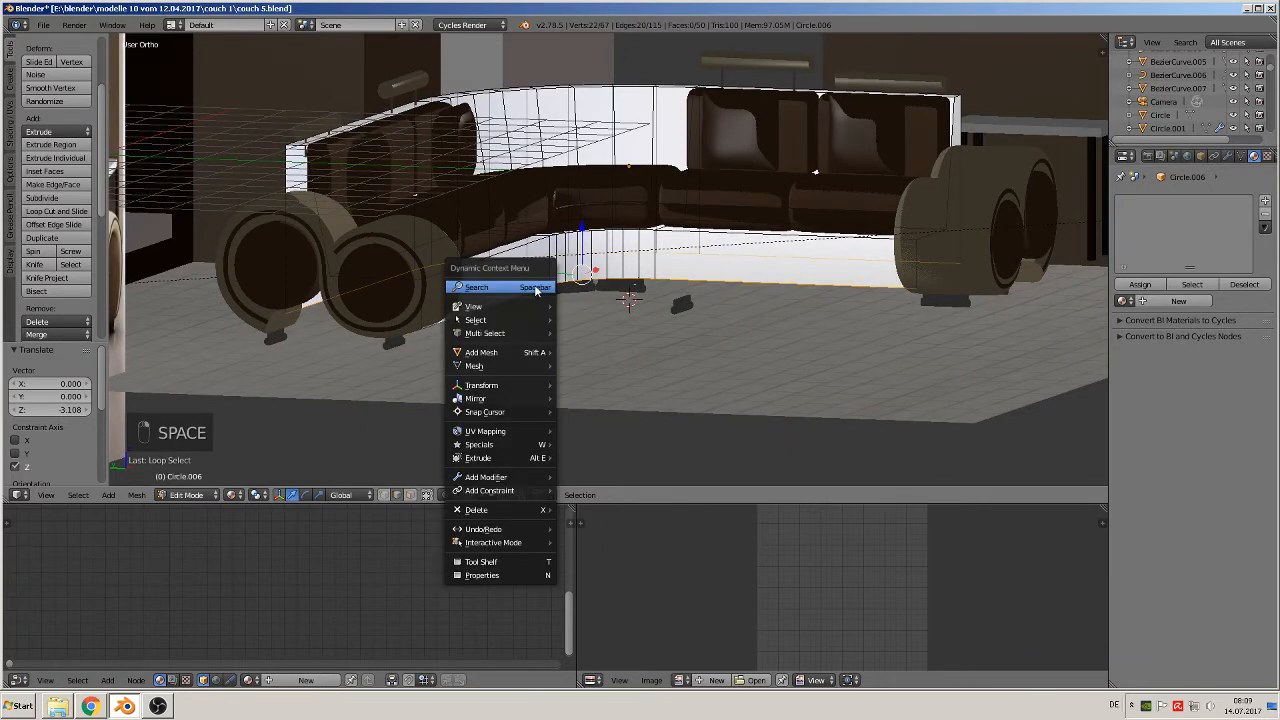
click(534, 287)
text(br)
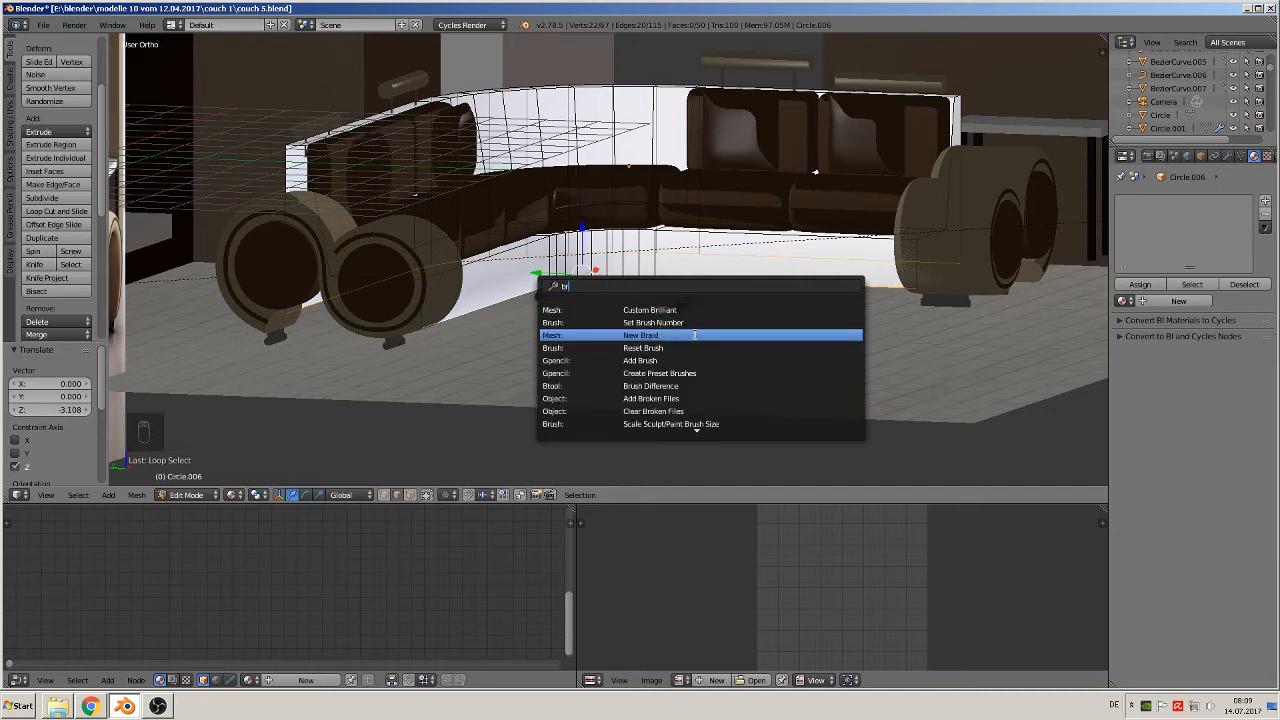
text(i)
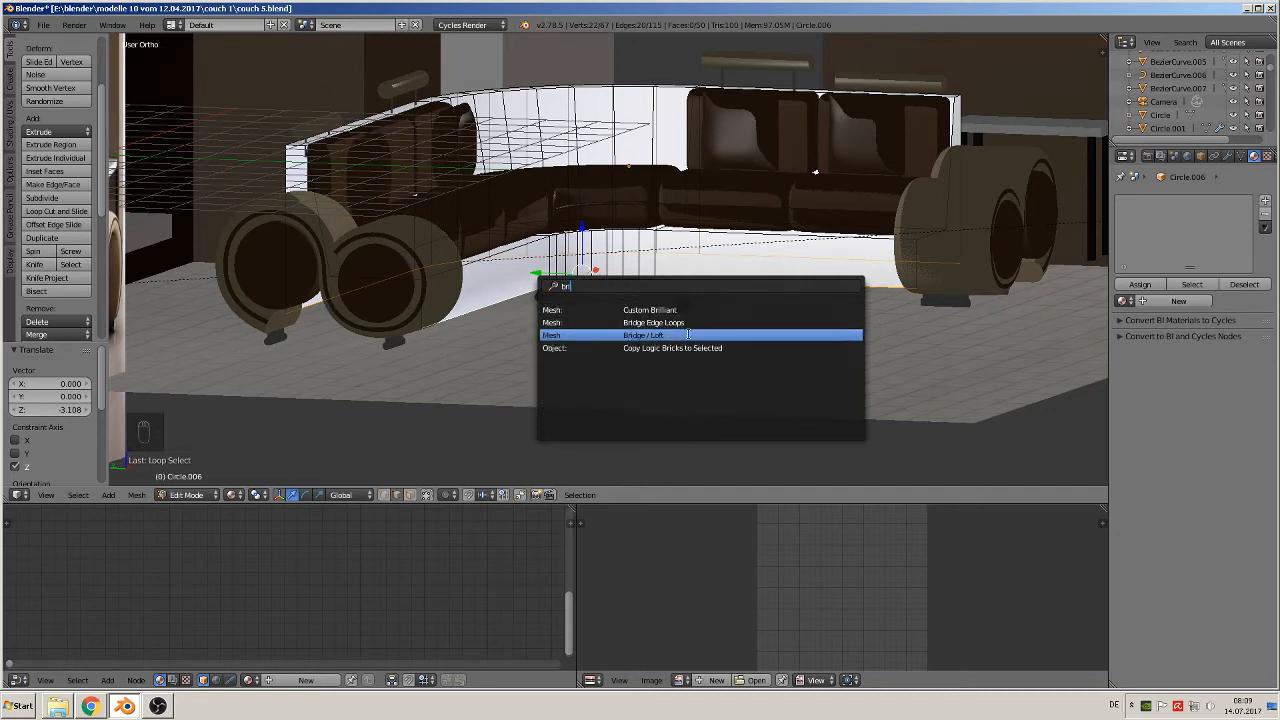
click(686, 322)
middle_drag(680, 320, 586, 290)
- Fill the open profiles at both ends of the couch frame with faces and return to Object Mode
middle_drag(836, 248, 785, 304)
alt+right_click(834, 179)
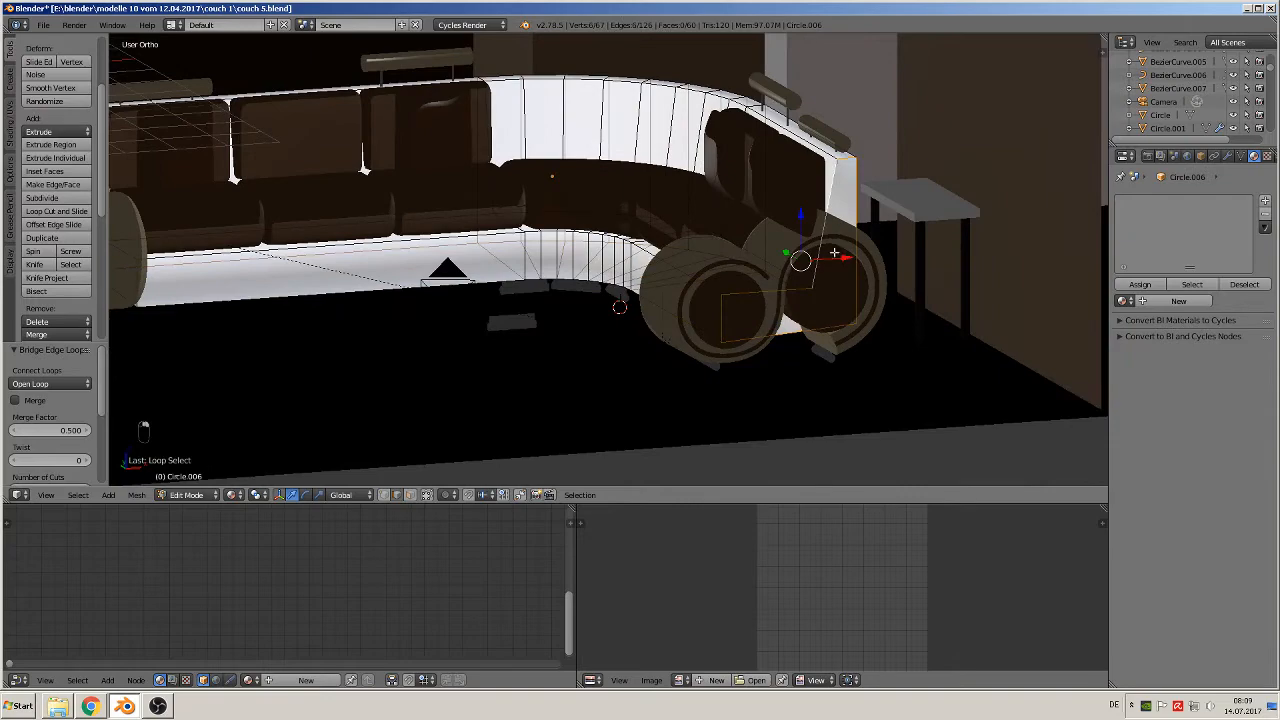
middle_drag(834, 253, 1010, 280)
key(f)
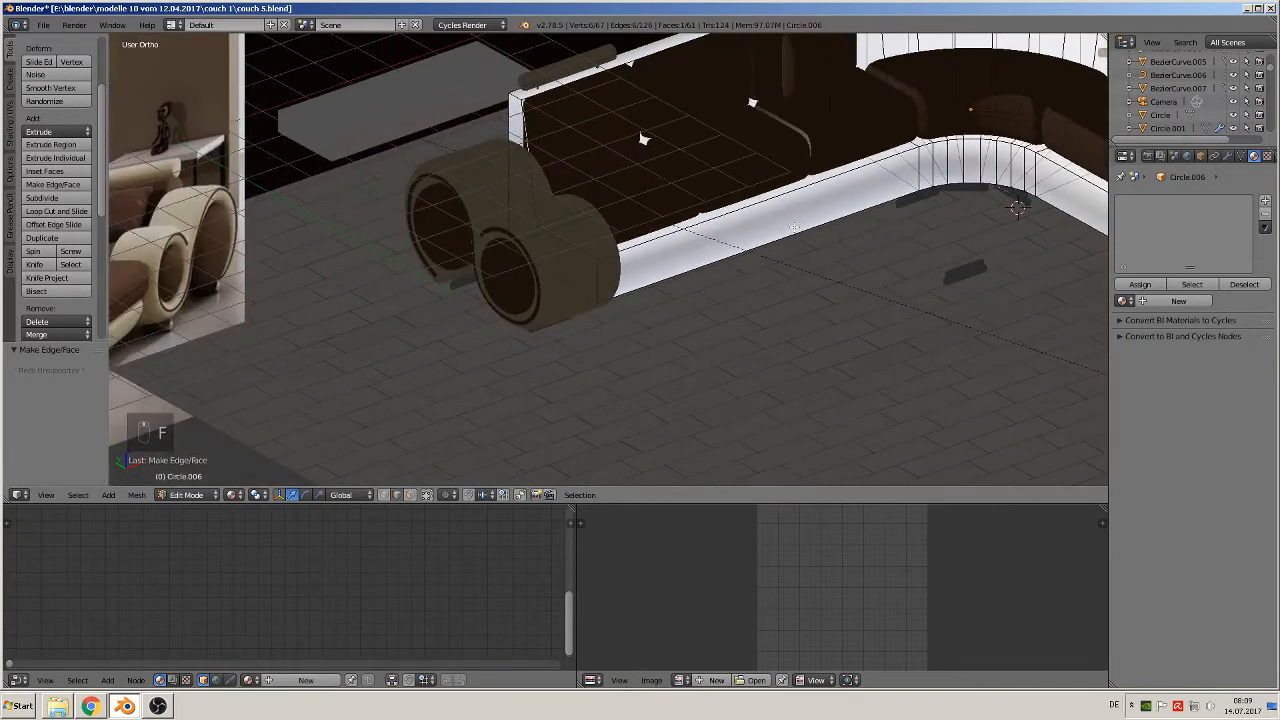
alt+right_click(515, 103)
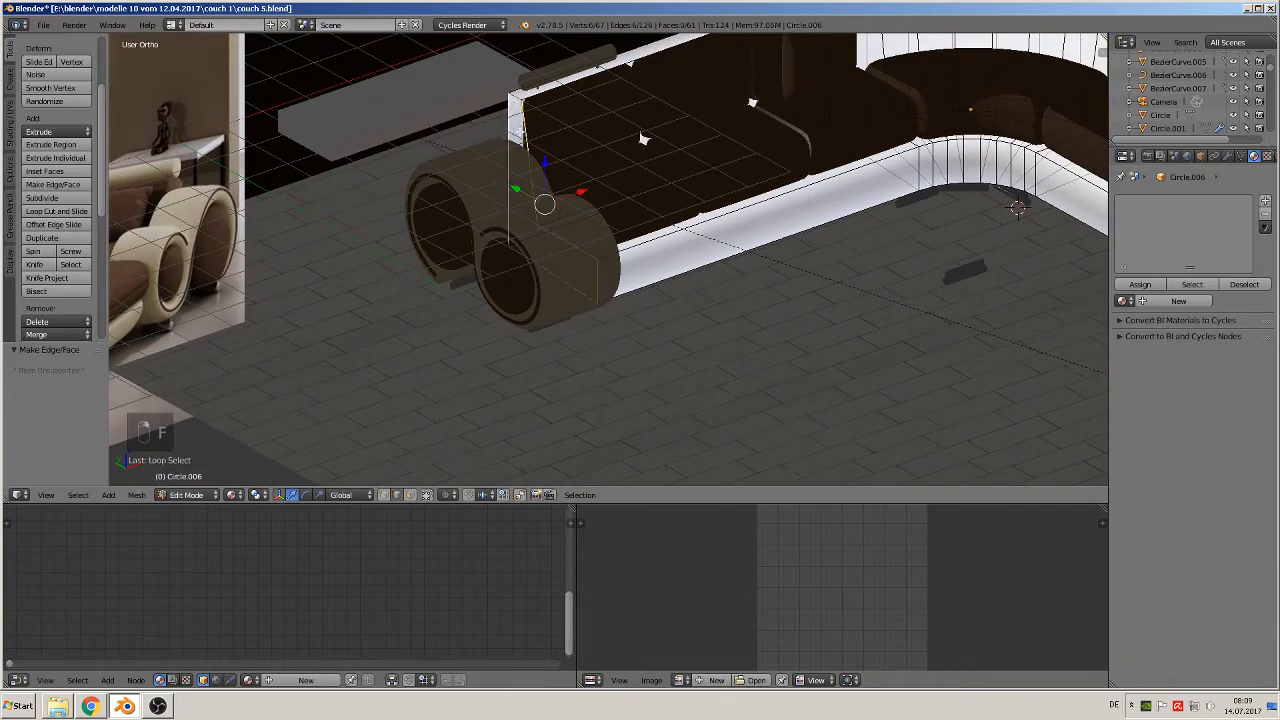
key(f)
key(a)
middle_drag(752, 274, 580, 287)
key(Tab)
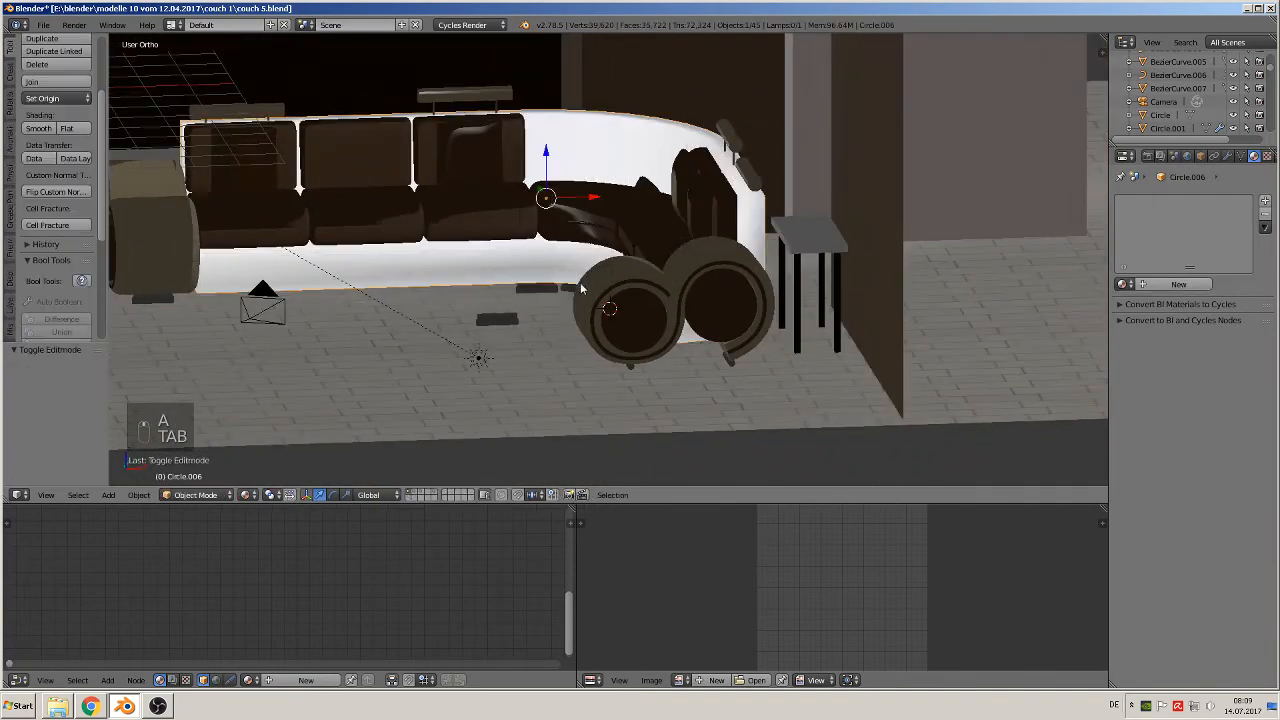
- Add an Edge Split modifier to the white couch frame
click(1227, 158)
click(1160, 202)
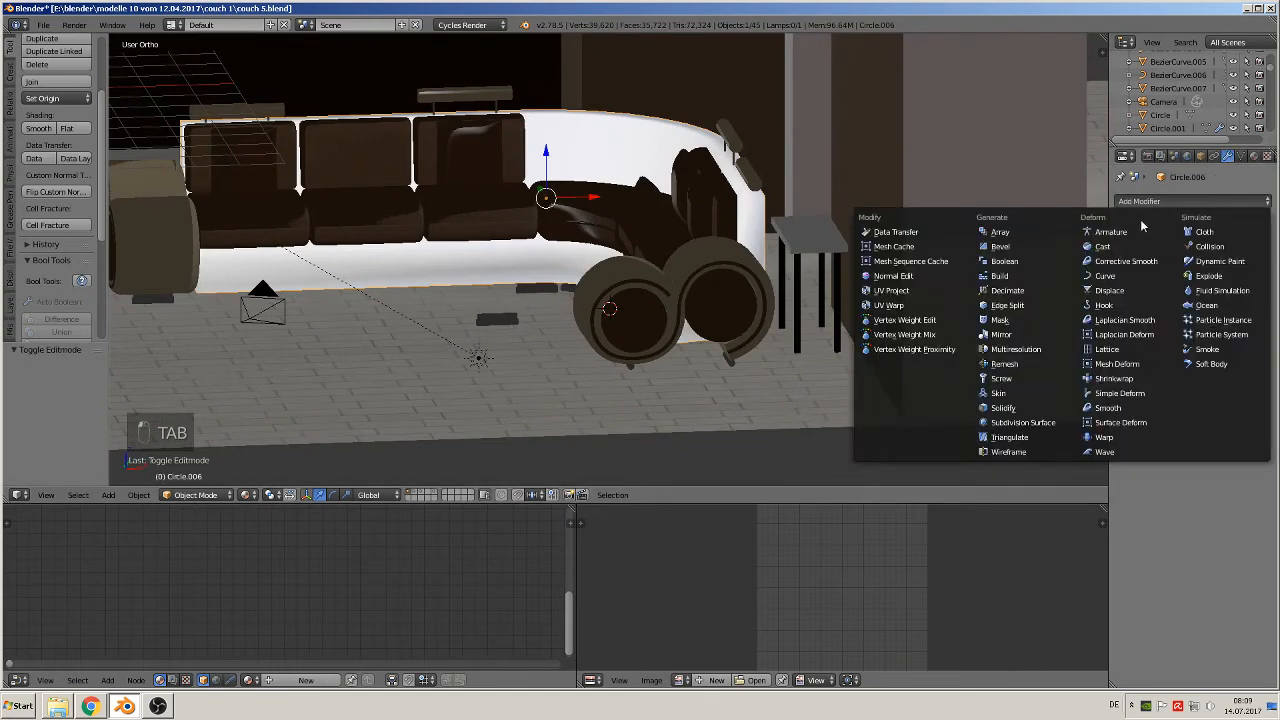
click(1036, 306)
- Save the file and create a new material named "basic color couch" for the white couch frame
click(43, 24)
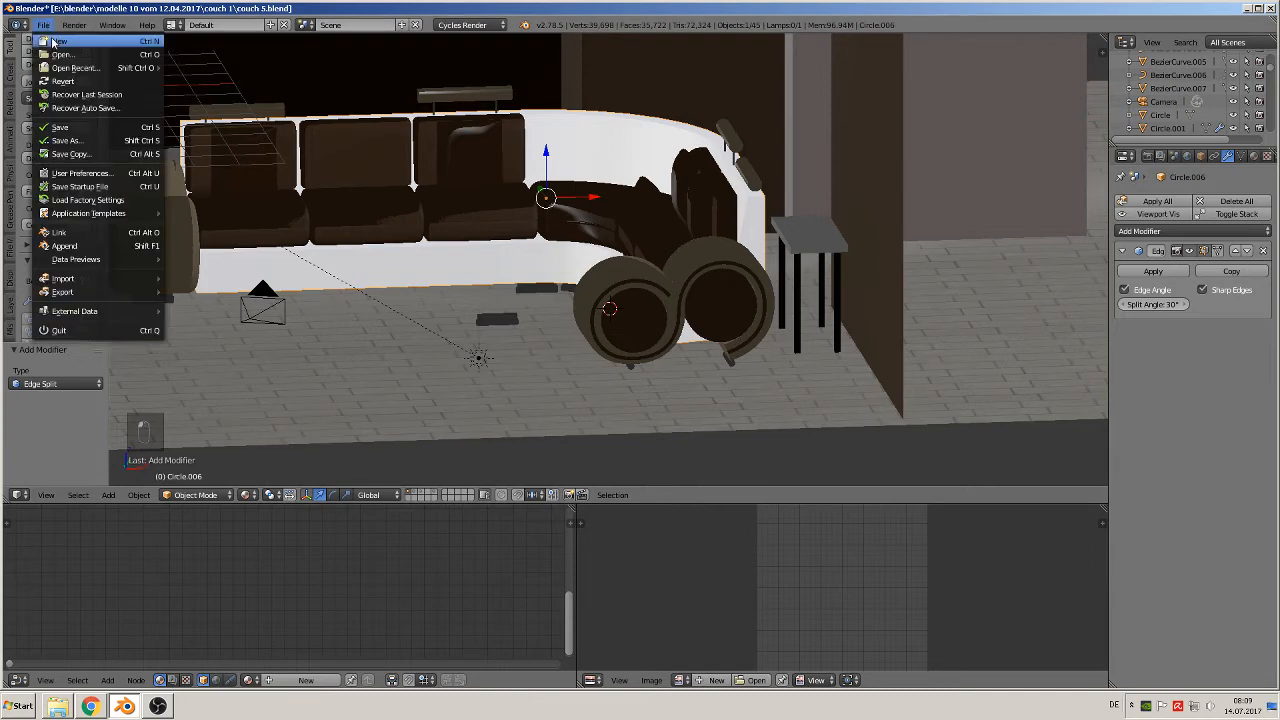
click(73, 131)
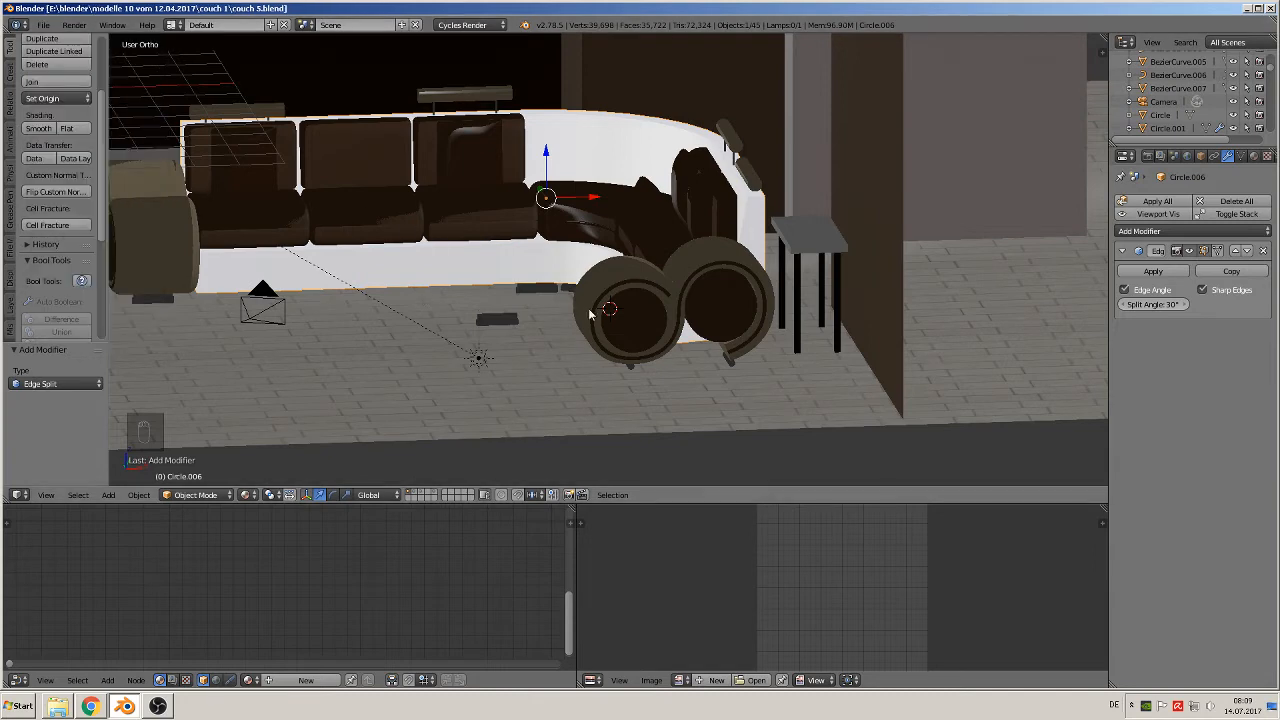
shift+middle_drag(621, 330, 828, 315)
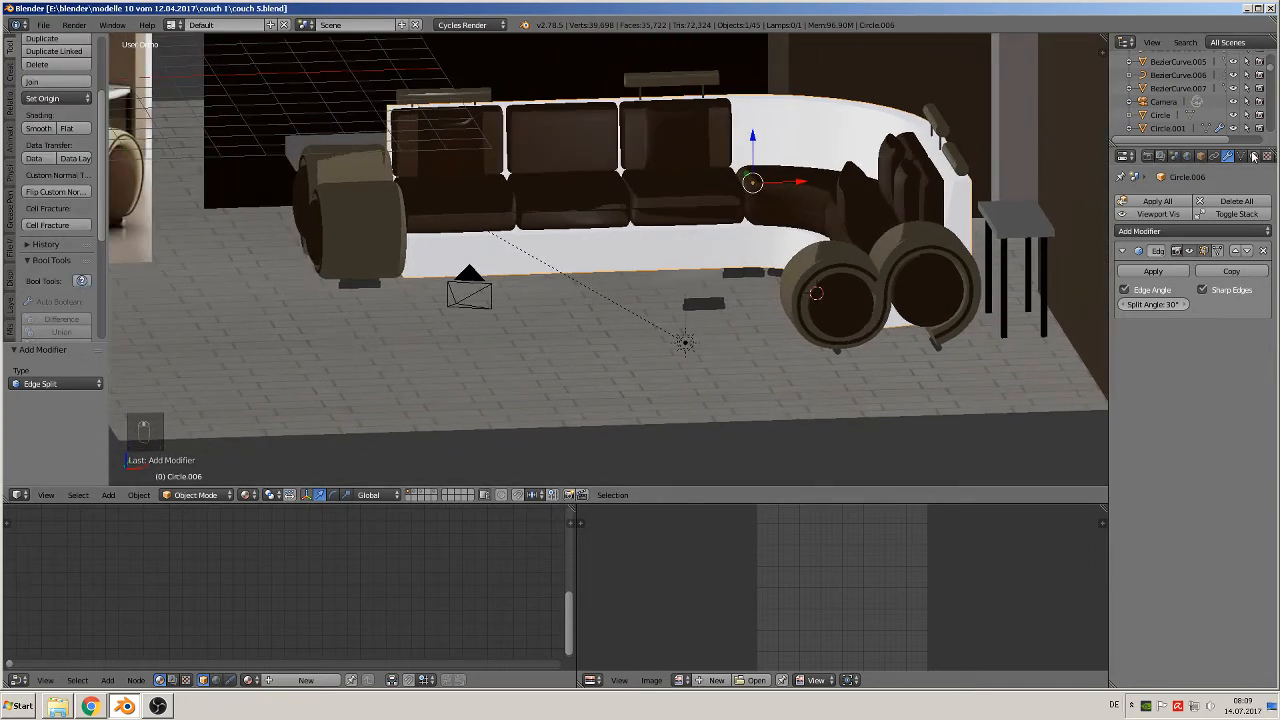
click(1254, 156)
middle_drag(798, 258, 876, 262)
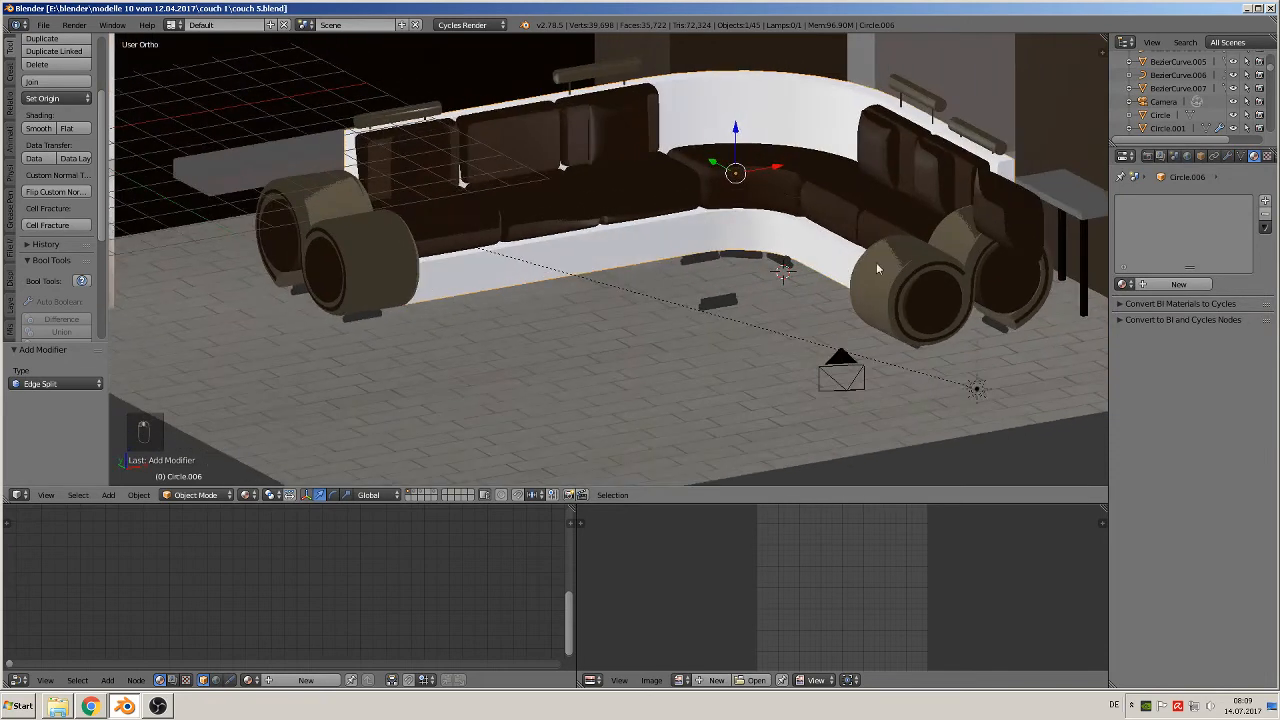
click(1174, 285)
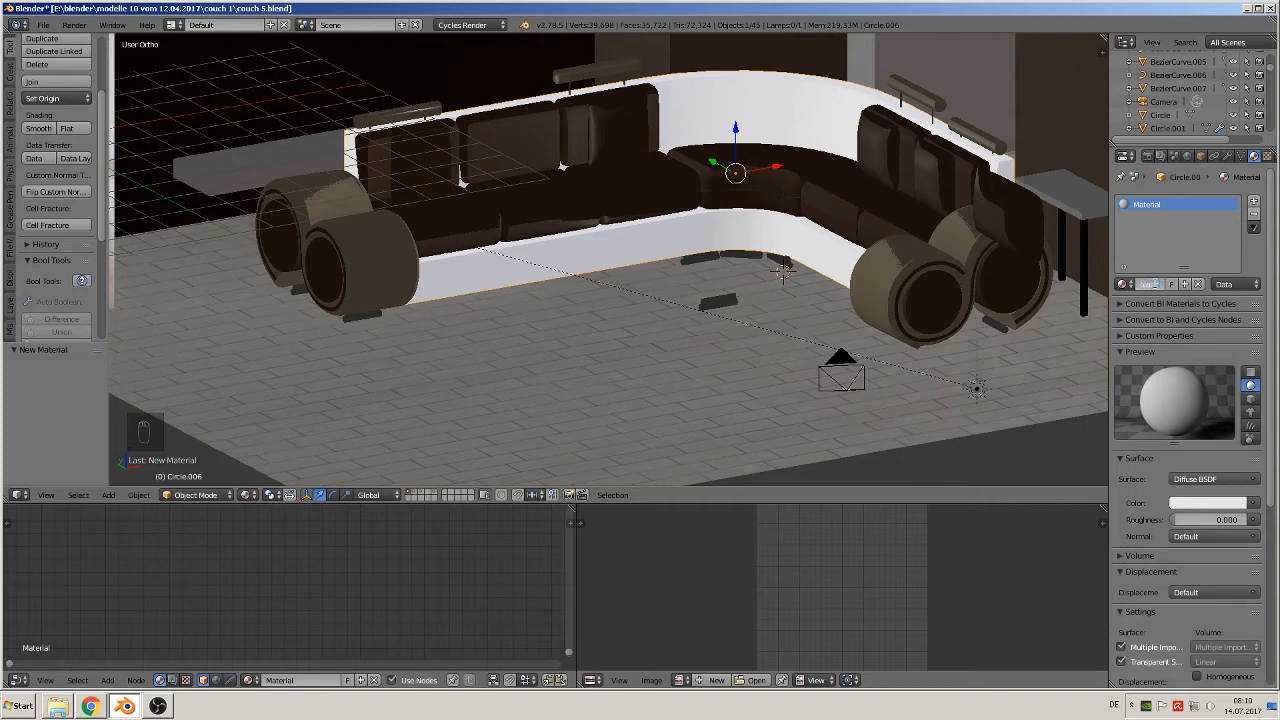
key(Return)
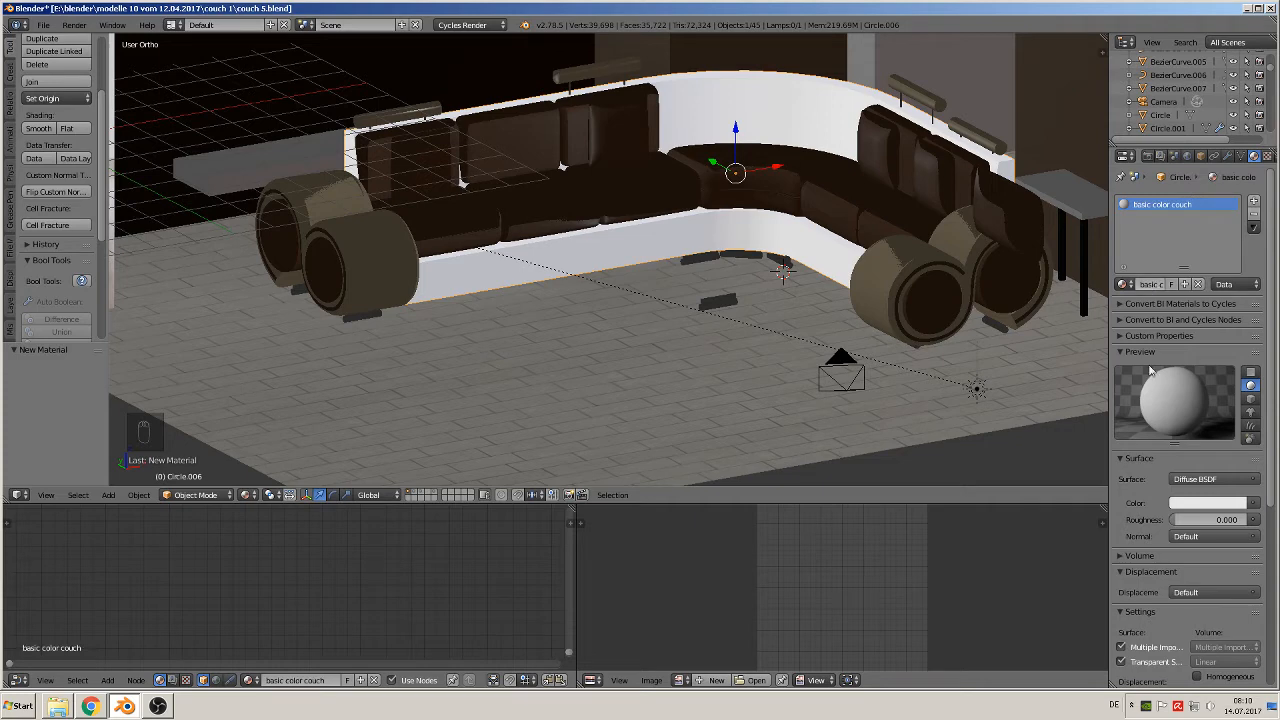
- Set the couch frame material's diffuse color to dark brown, RGB 0.024, 0.009, 0.004, and deselect everything
click(1201, 505)
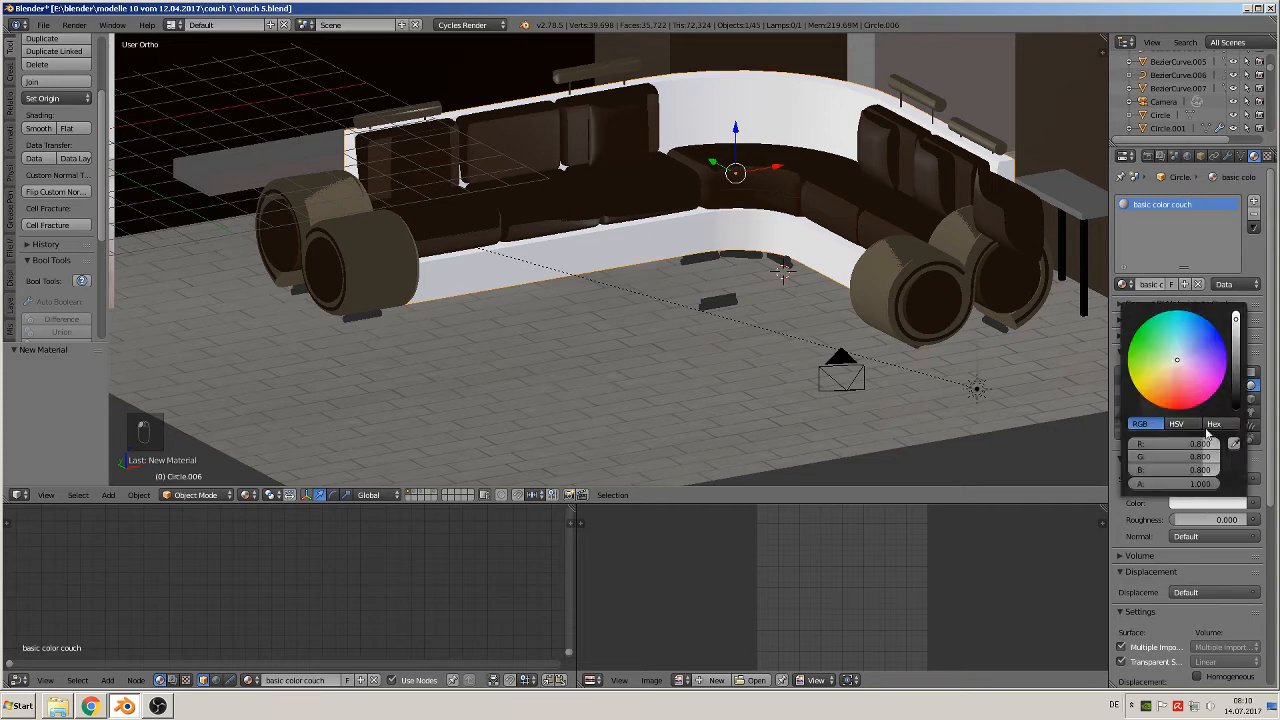
click(1165, 392)
click(1237, 396)
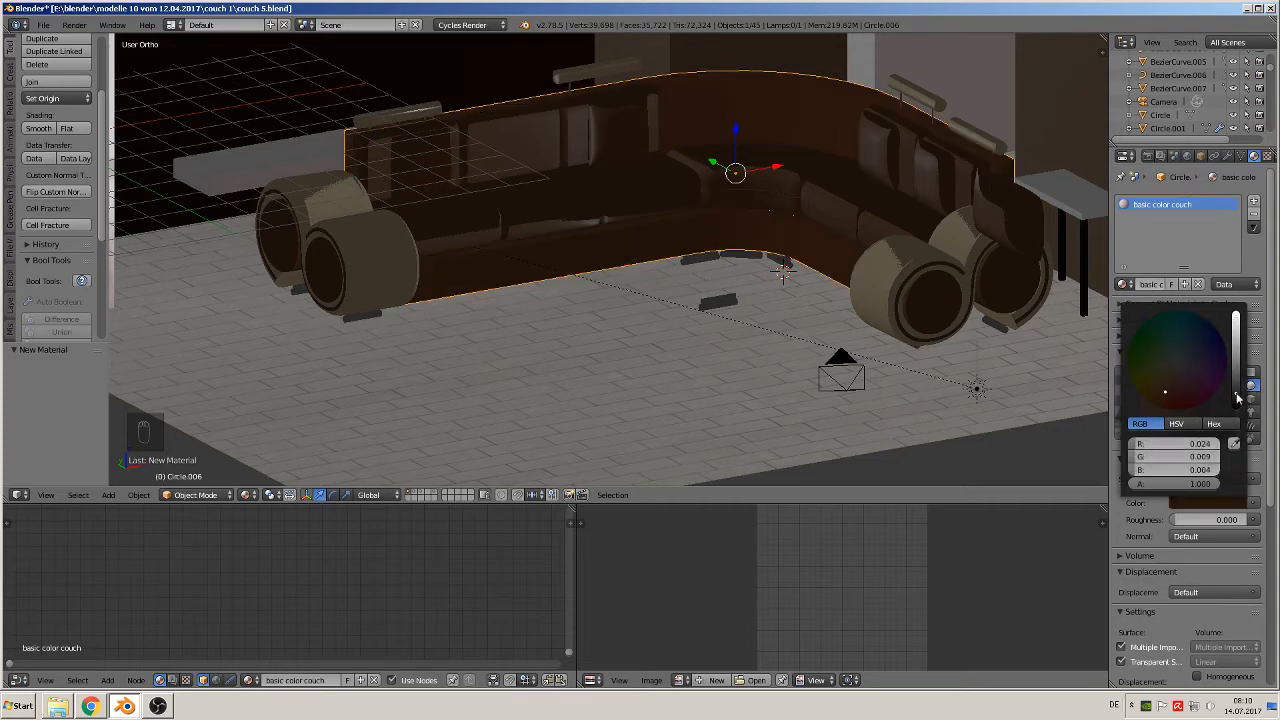
middle_drag(690, 353, 668, 377)
key(a)
- Save the Blender file with the recolored couch frame
scroll(660, 370, down, 6)
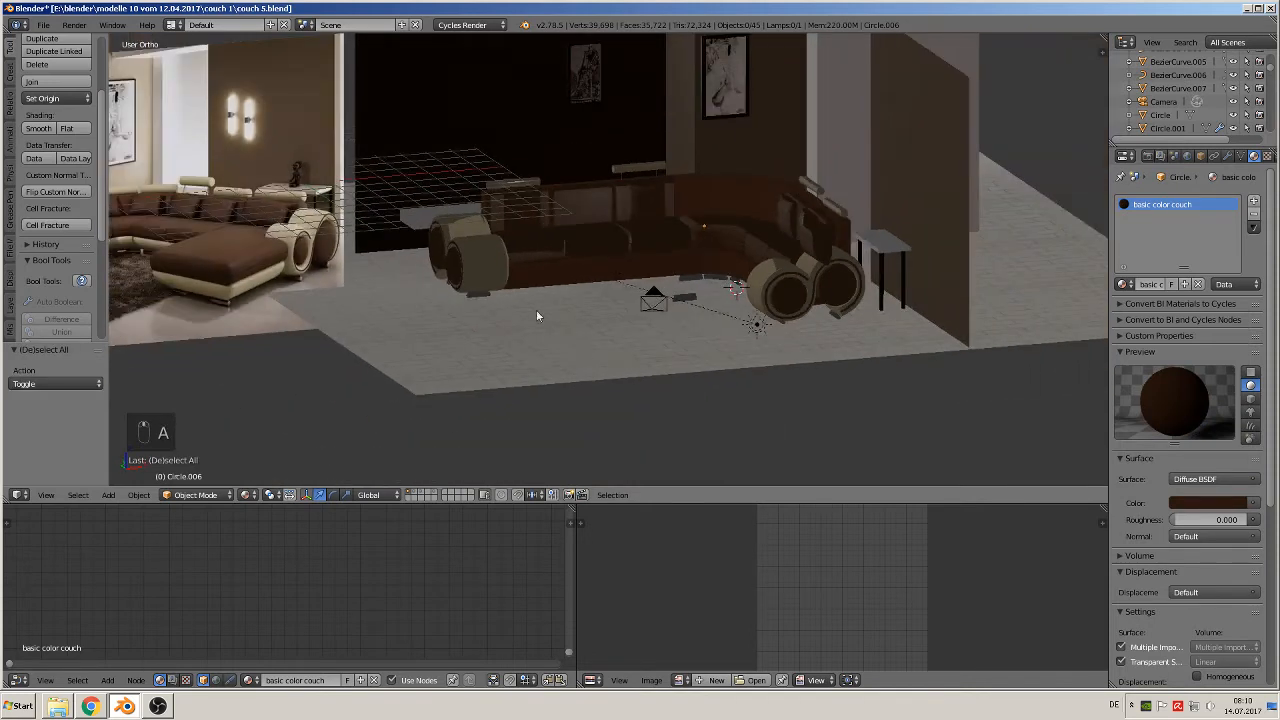
shift+middle_drag(520, 300, 636, 379)
click(43, 24)
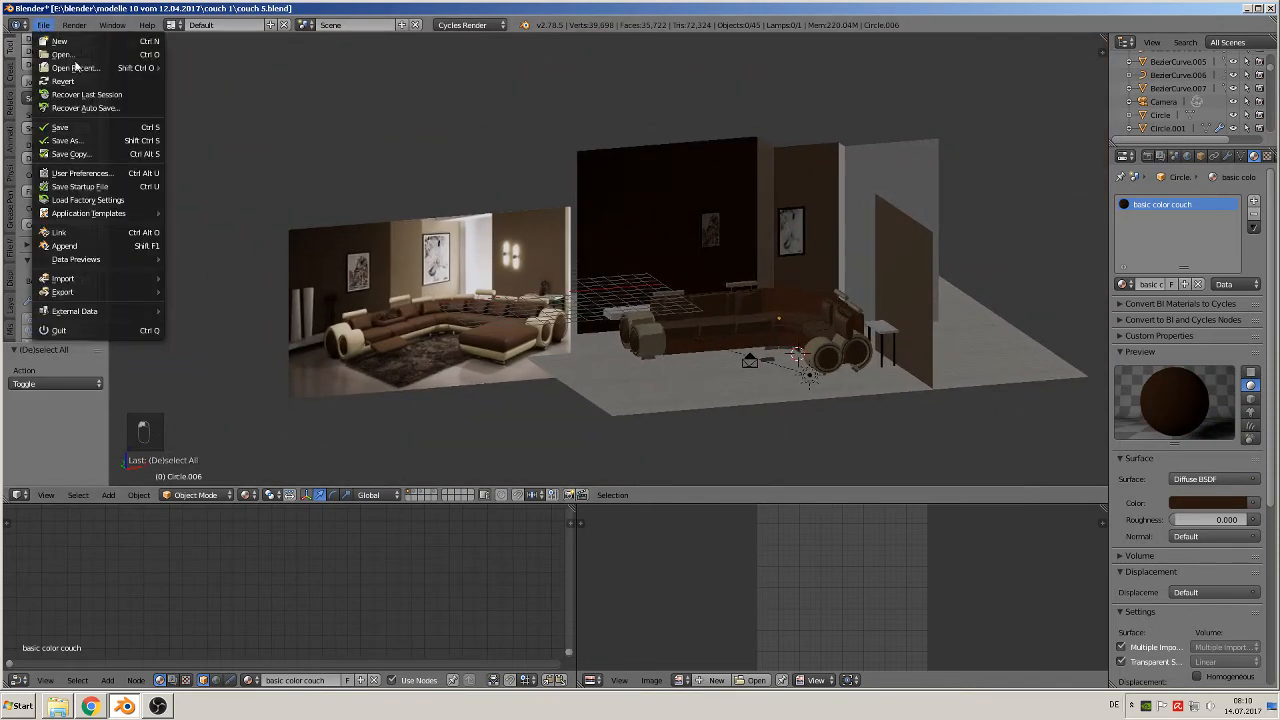
click(60, 128)
- In front view, add a 32-vertex mesh circle at the top of the leftmost tall vase in the reference photo
scroll(420, 230, up, 2)
key(KP_1)
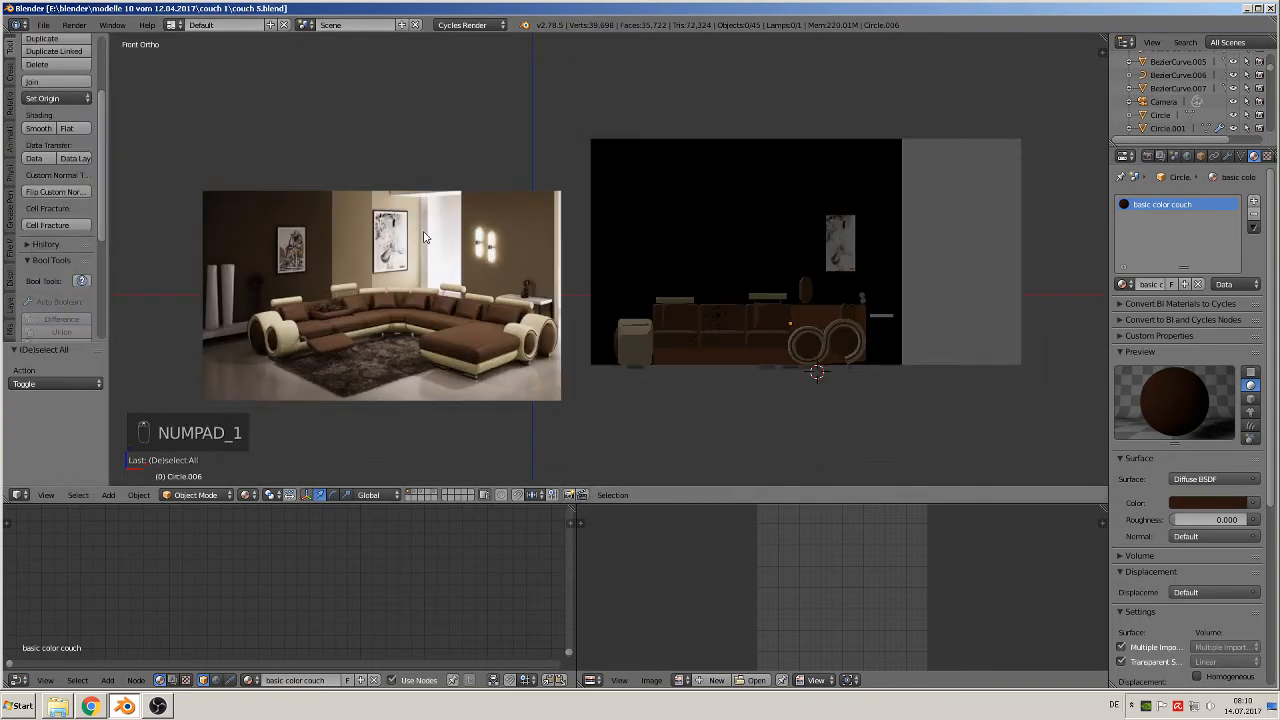
shift+middle_drag(350, 266, 744, 259)
scroll(640, 272, up, 6)
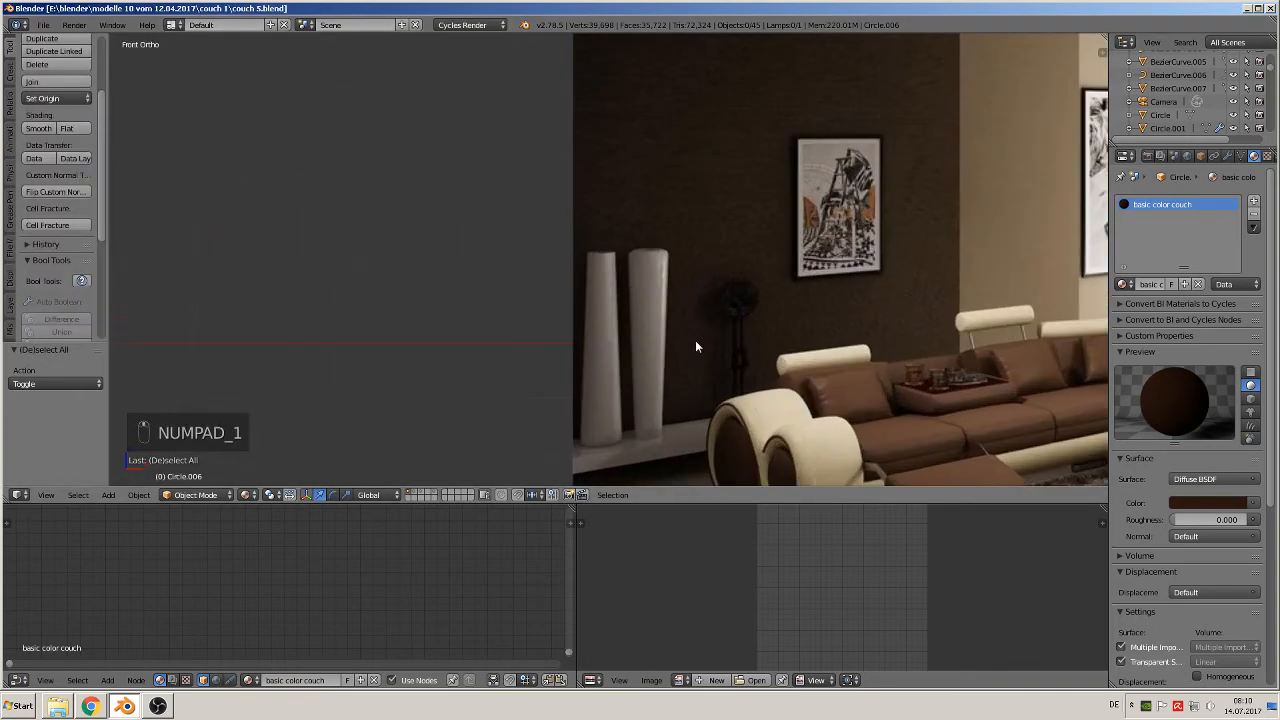
shift+middle_drag(690, 343, 760, 246)
scroll(715, 262, up, 1)
scroll(713, 259, up, 1)
shift+middle_drag(673, 214, 569, 209)
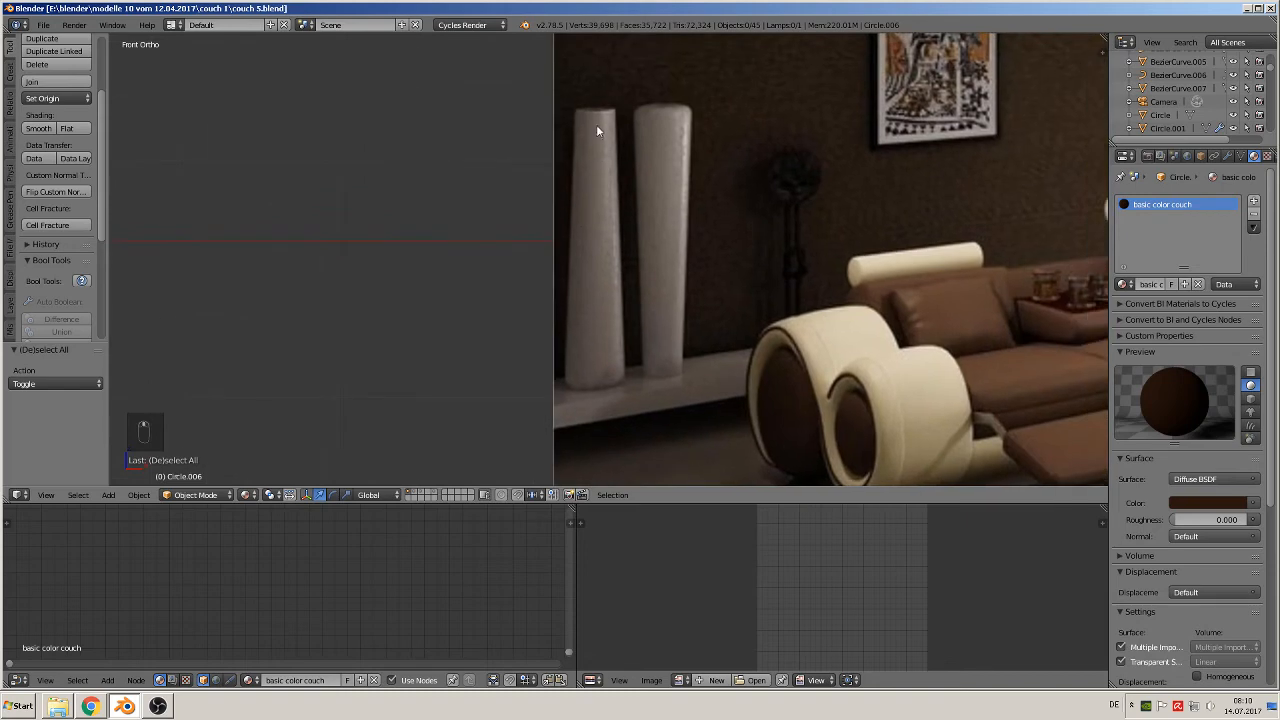
click(104, 498)
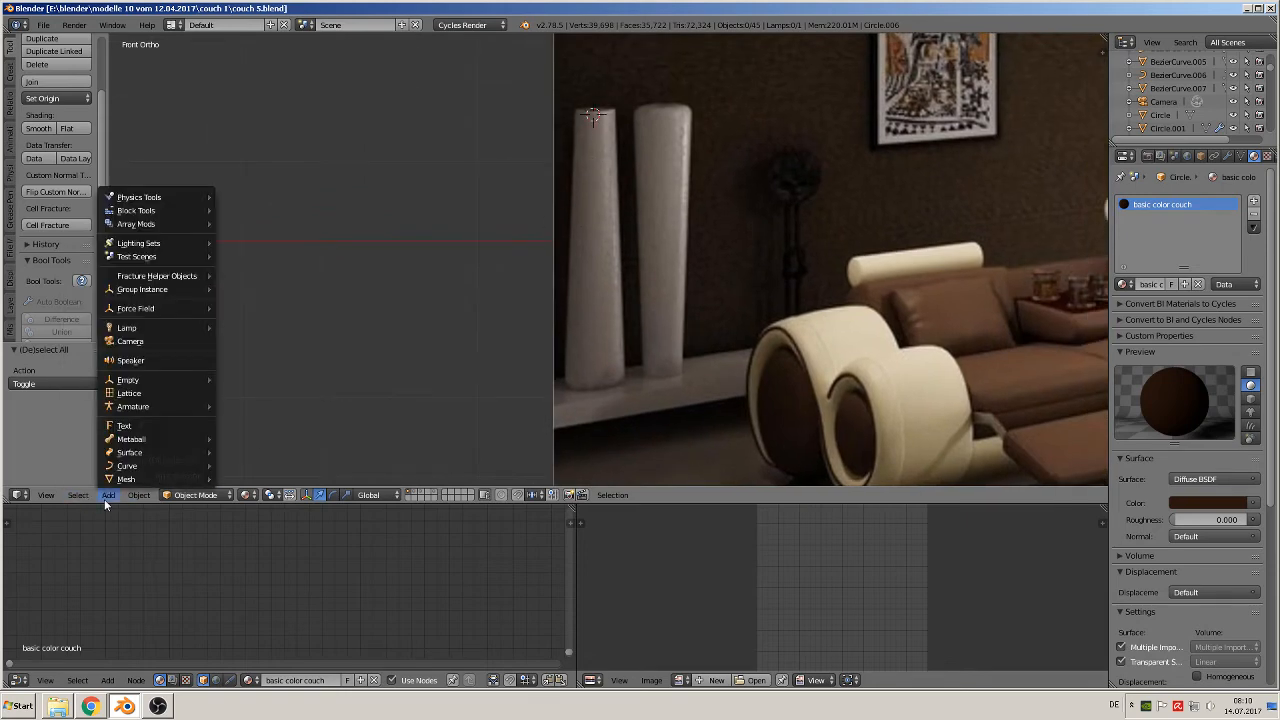
mouse_move(145, 481)
click(242, 182)
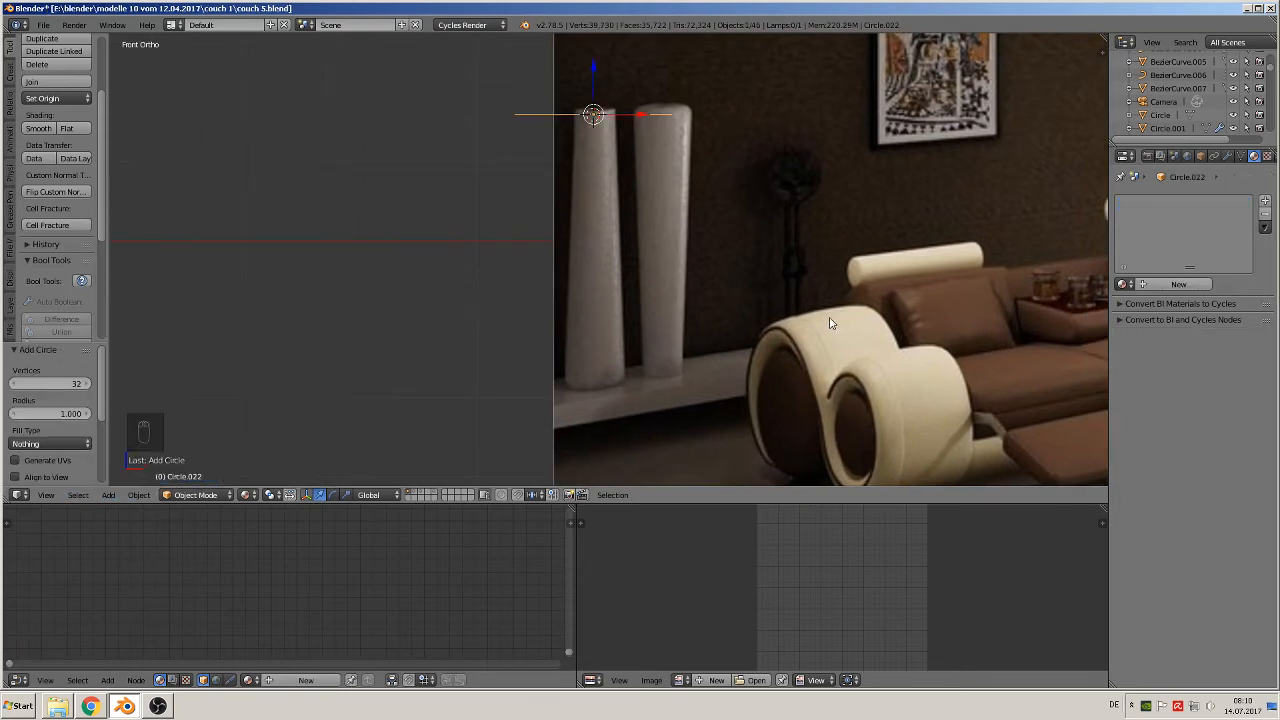
- Scale the new circle to about 0.254 to match the vase's rim and keep it selected
key(s)
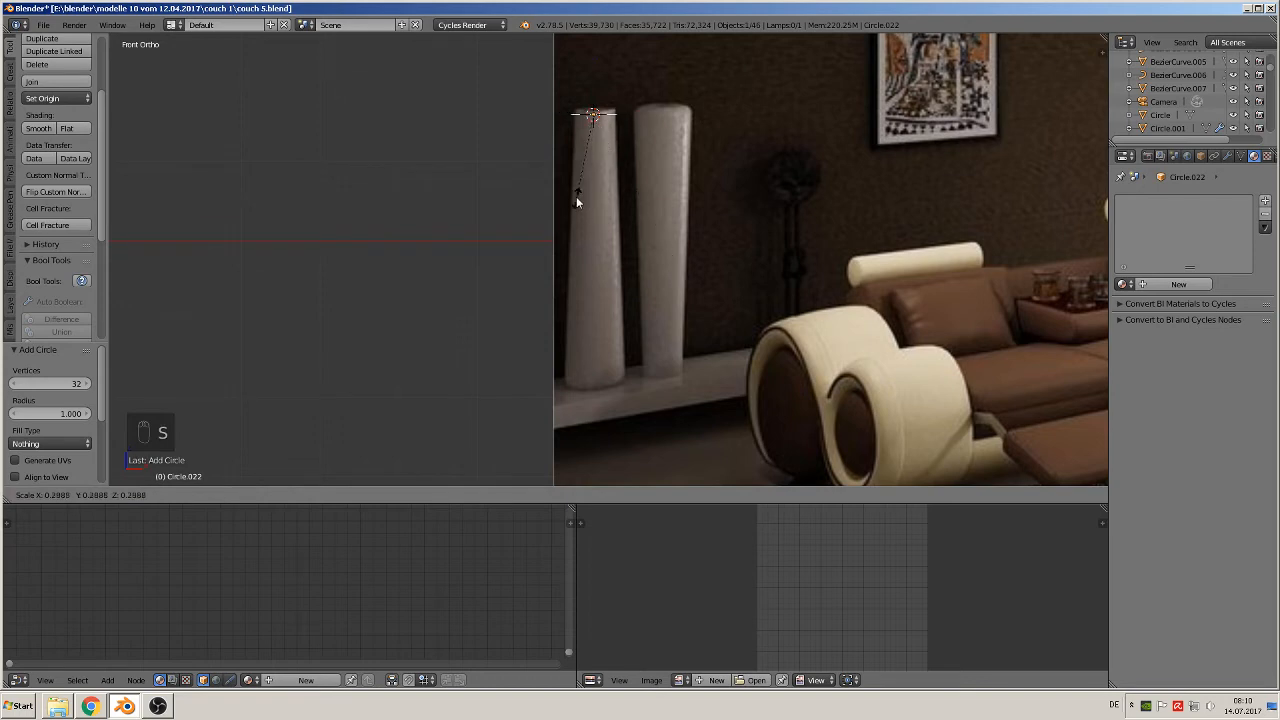
click(575, 192)
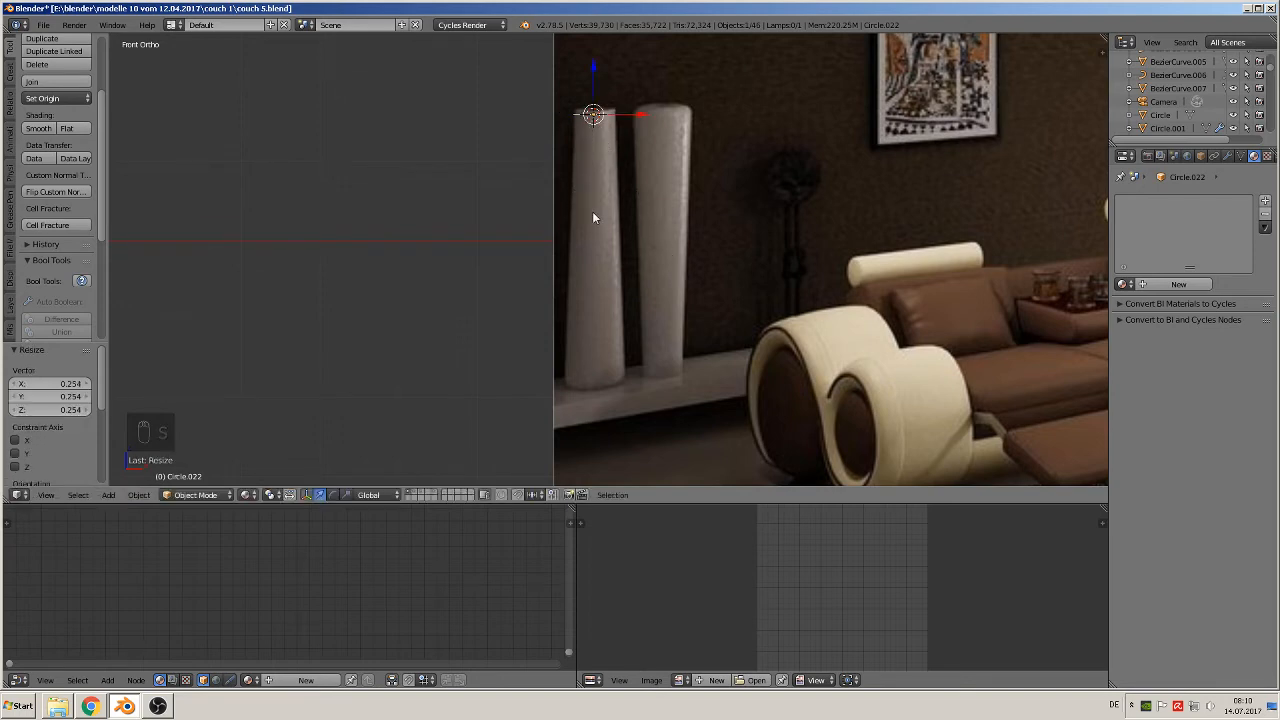
right_click(576, 110)
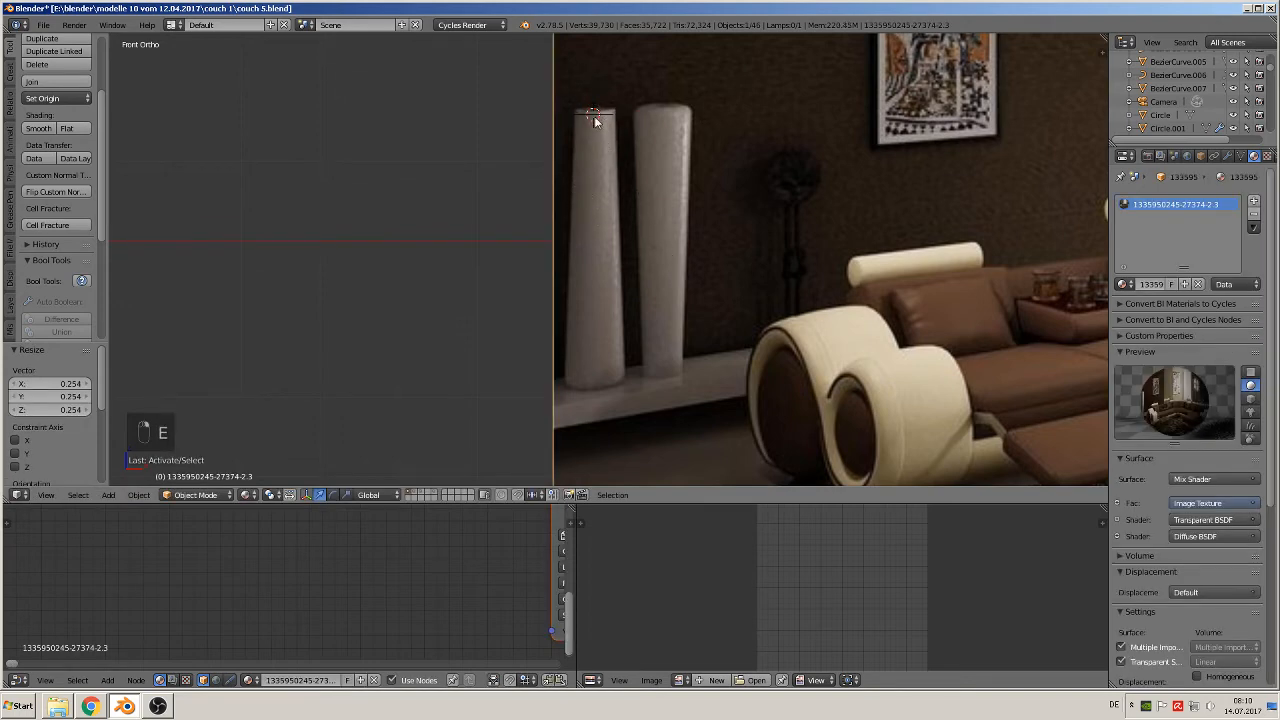
right_click(594, 118)
- In Edit Mode, extrude the circle about 3.3 units down along Z and scale the bottom loop to about 1.769
key(Tab)
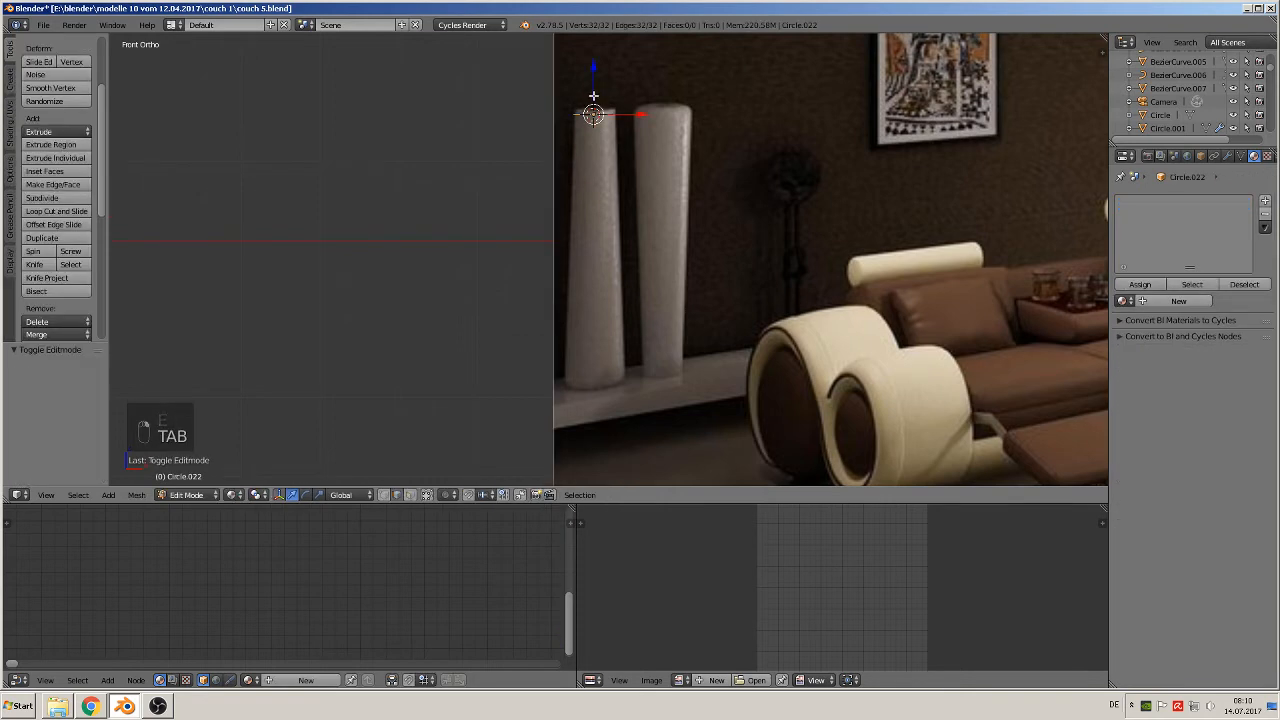
key(e)
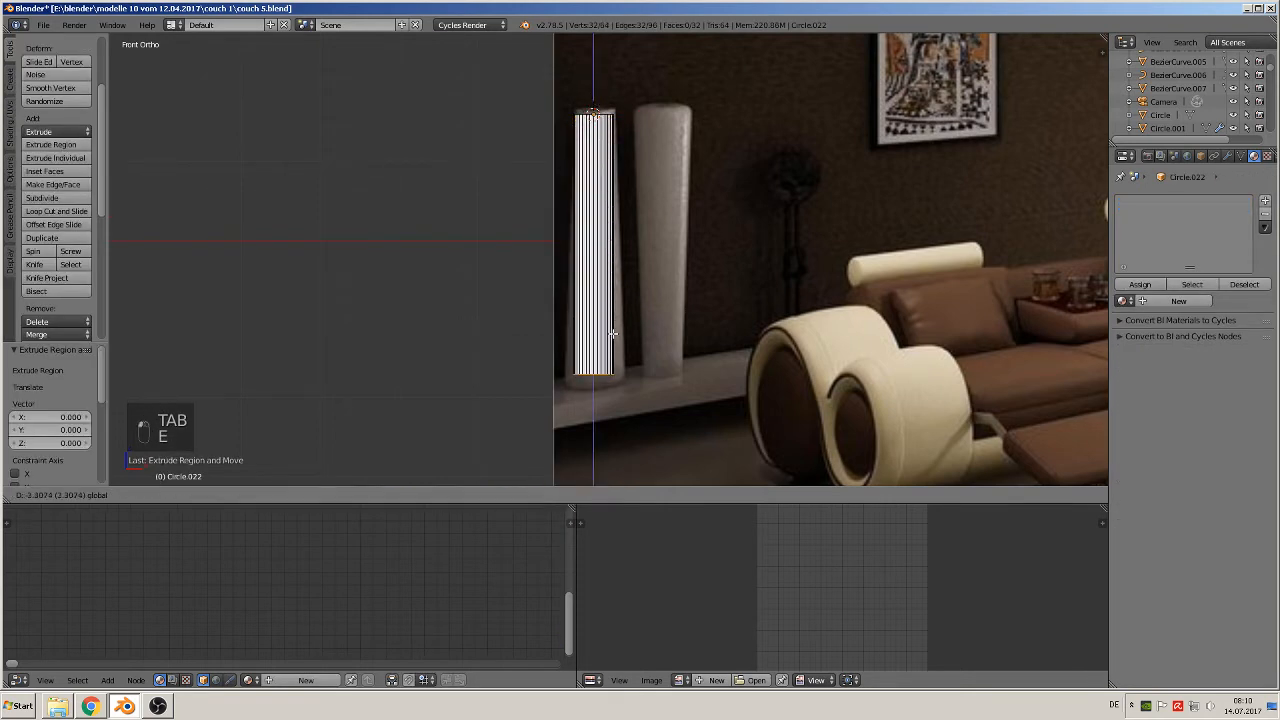
click(612, 333)
key(s)
click(709, 385)
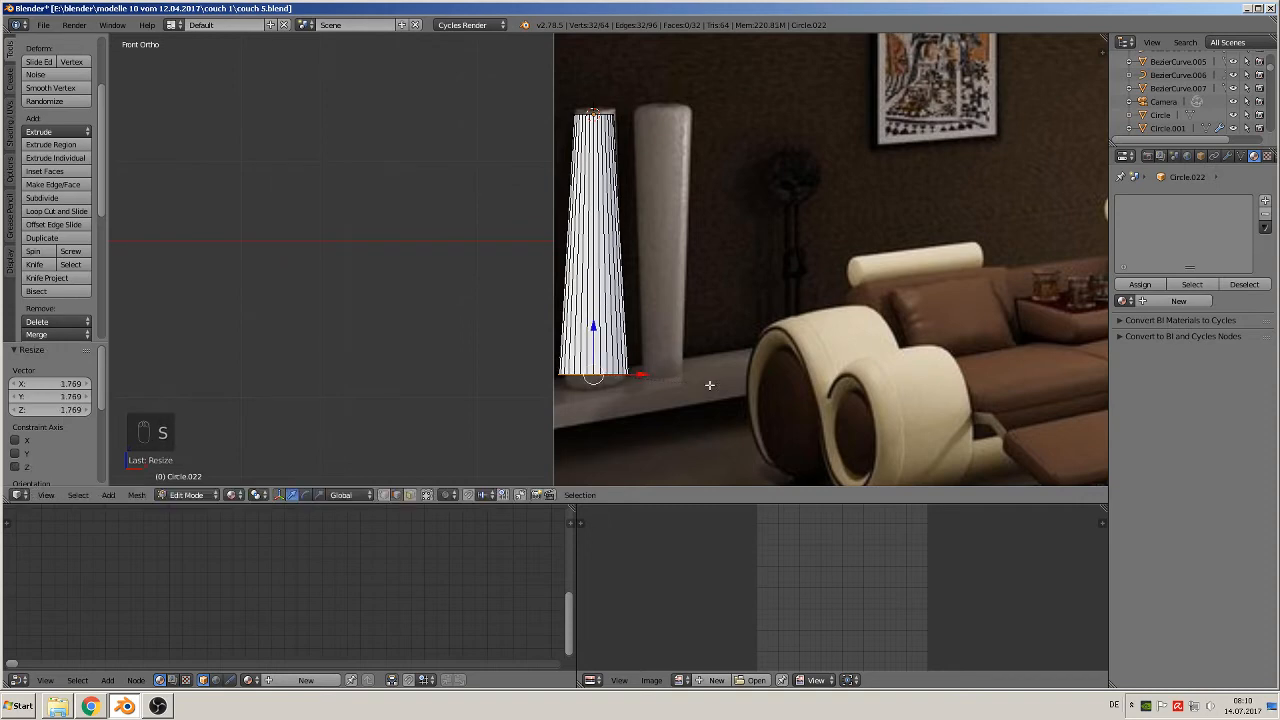
- Extrude the vase's bottom loop about 0.13 units downward and widen it to about 1.132
key(e)
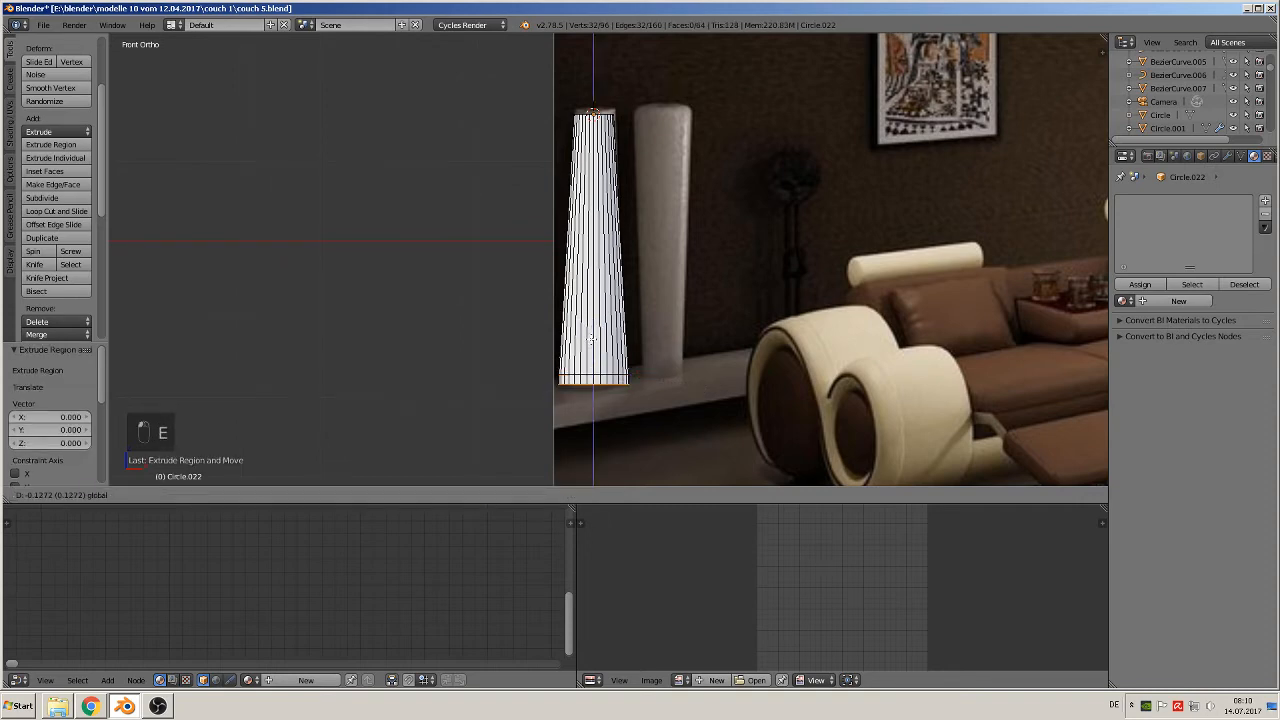
click(592, 340)
key(s)
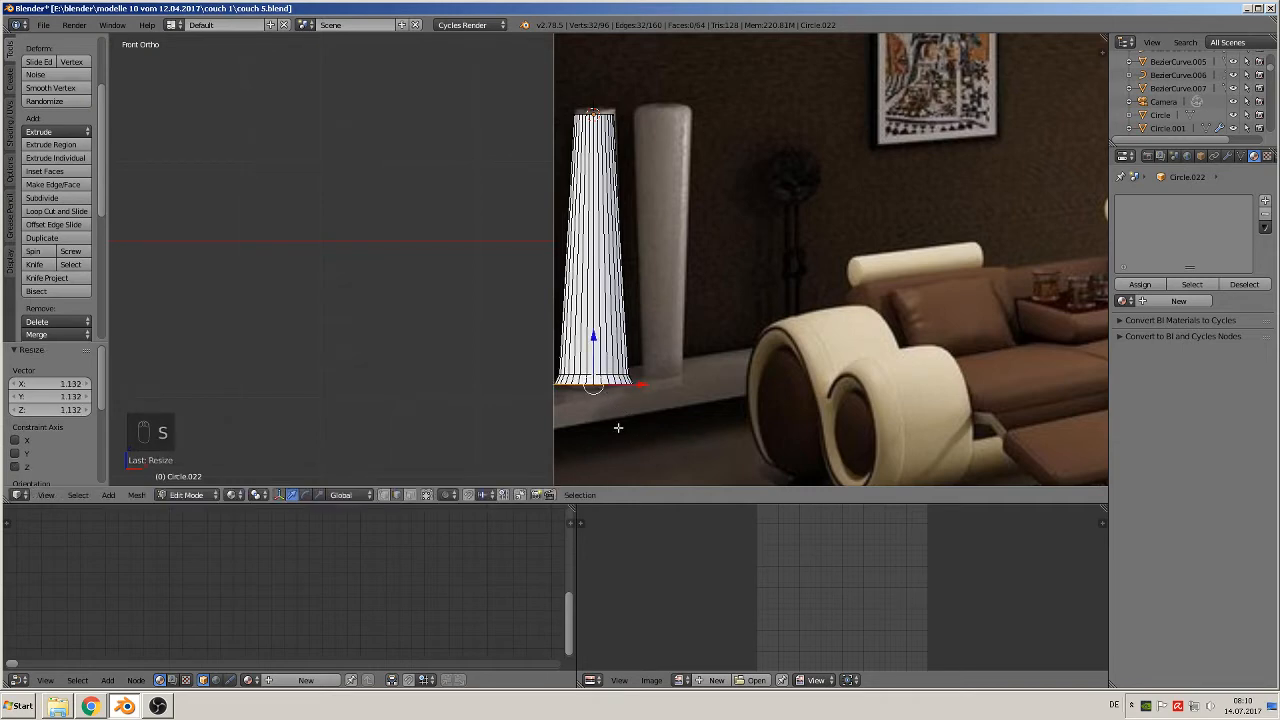
- Extrude the widened bottom loop about 0.22 units farther down and narrow its lower edge to about 0.735
key(e)
click(640, 412)
key(s)
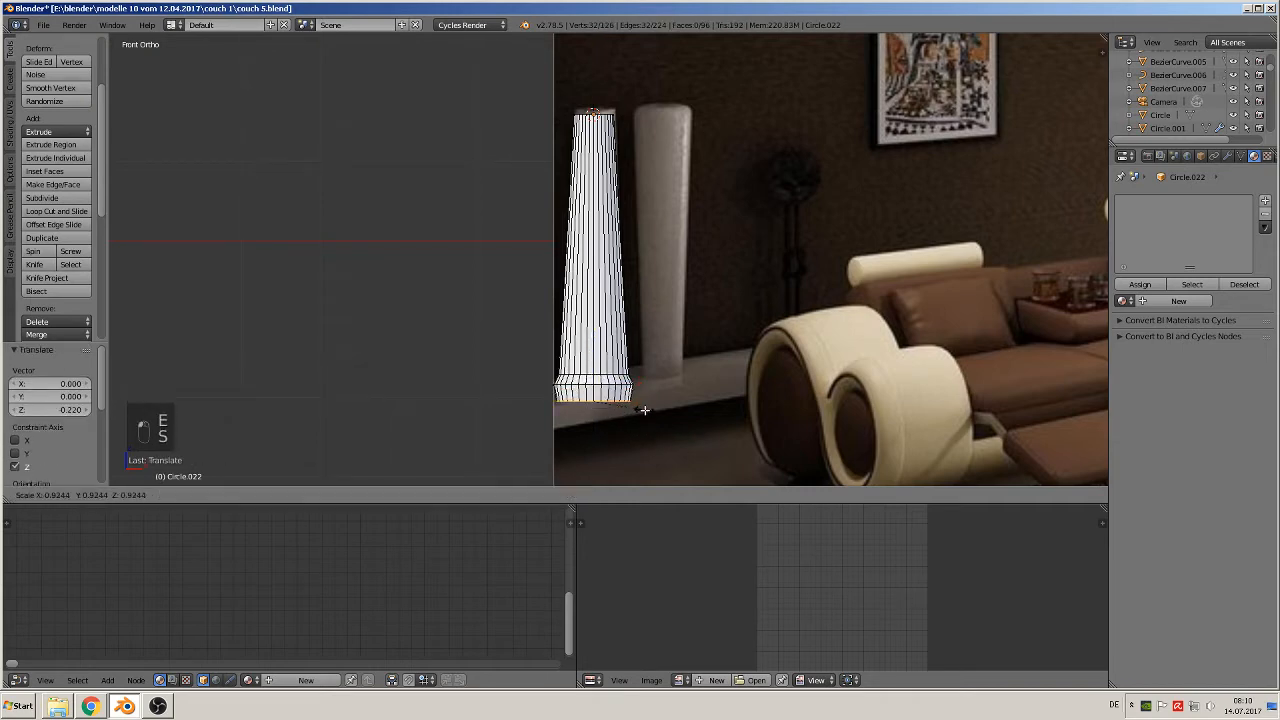
click(632, 404)
- Bevel the widest edge loop of the vase's base with 3 segments and an amount of about 0.482
scroll(622, 352, up, 3)
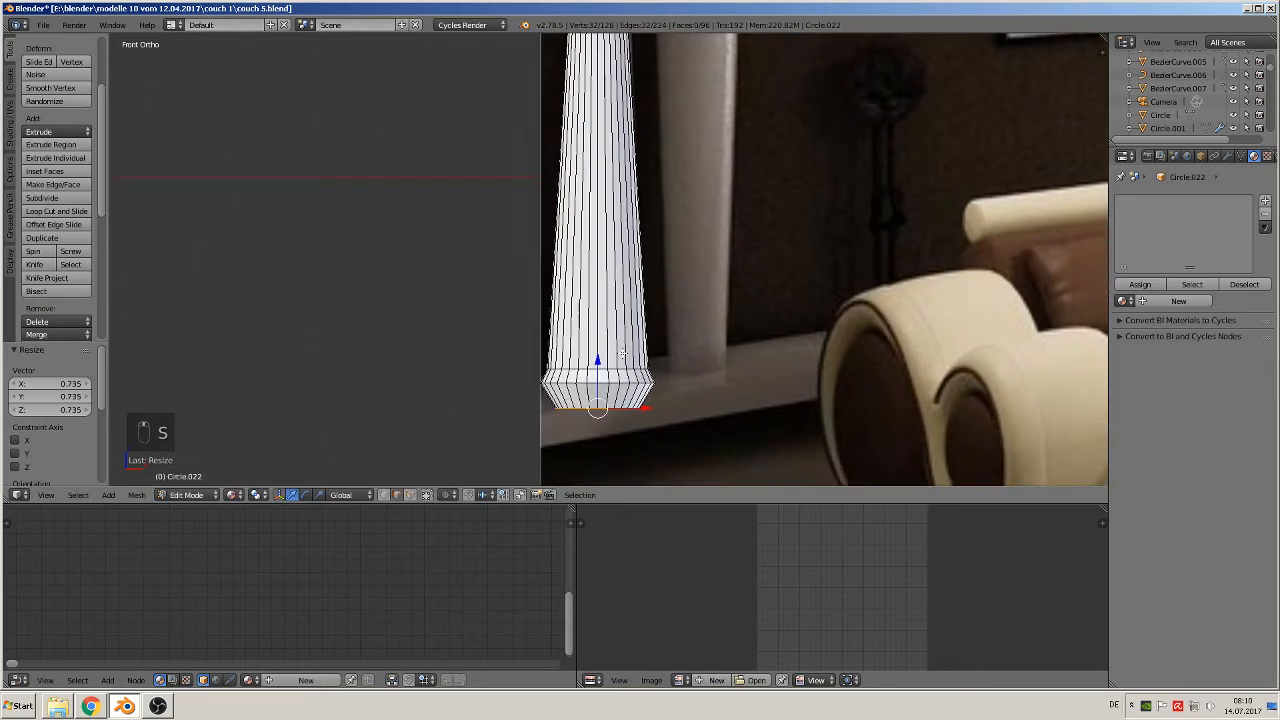
scroll(623, 352, up, 2)
alt+right_click(678, 408)
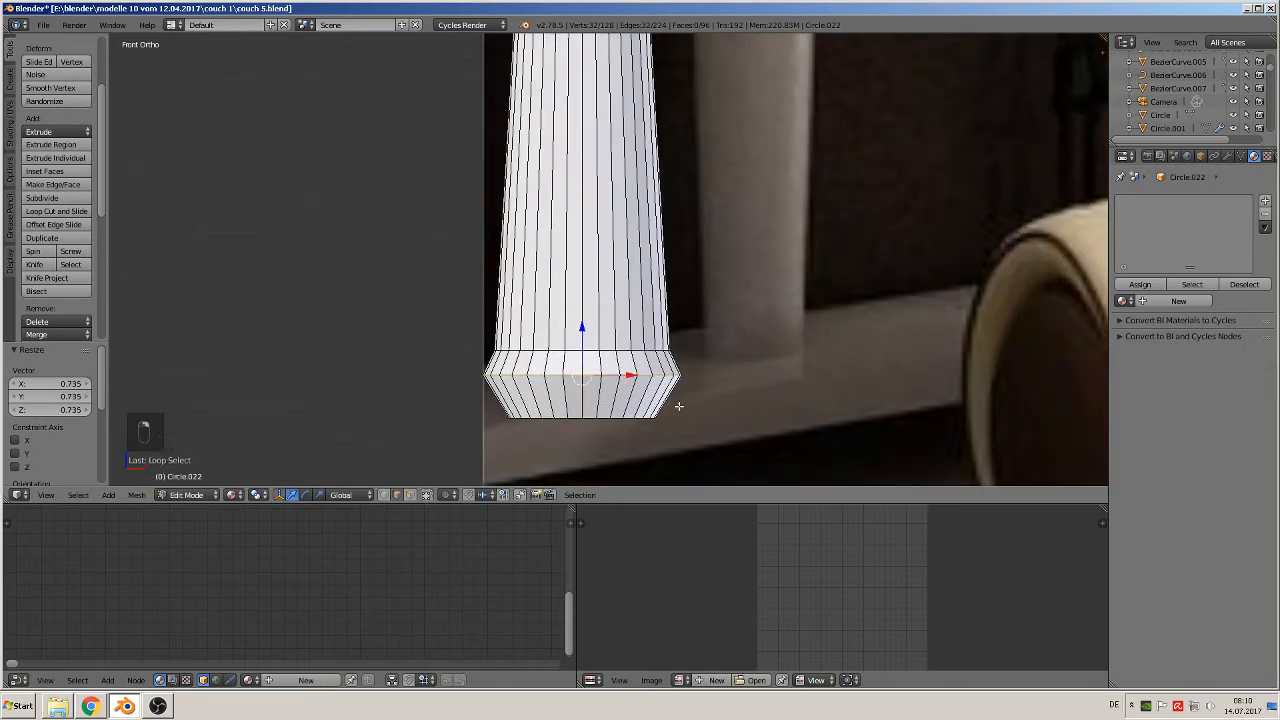
key(ctrl+b)
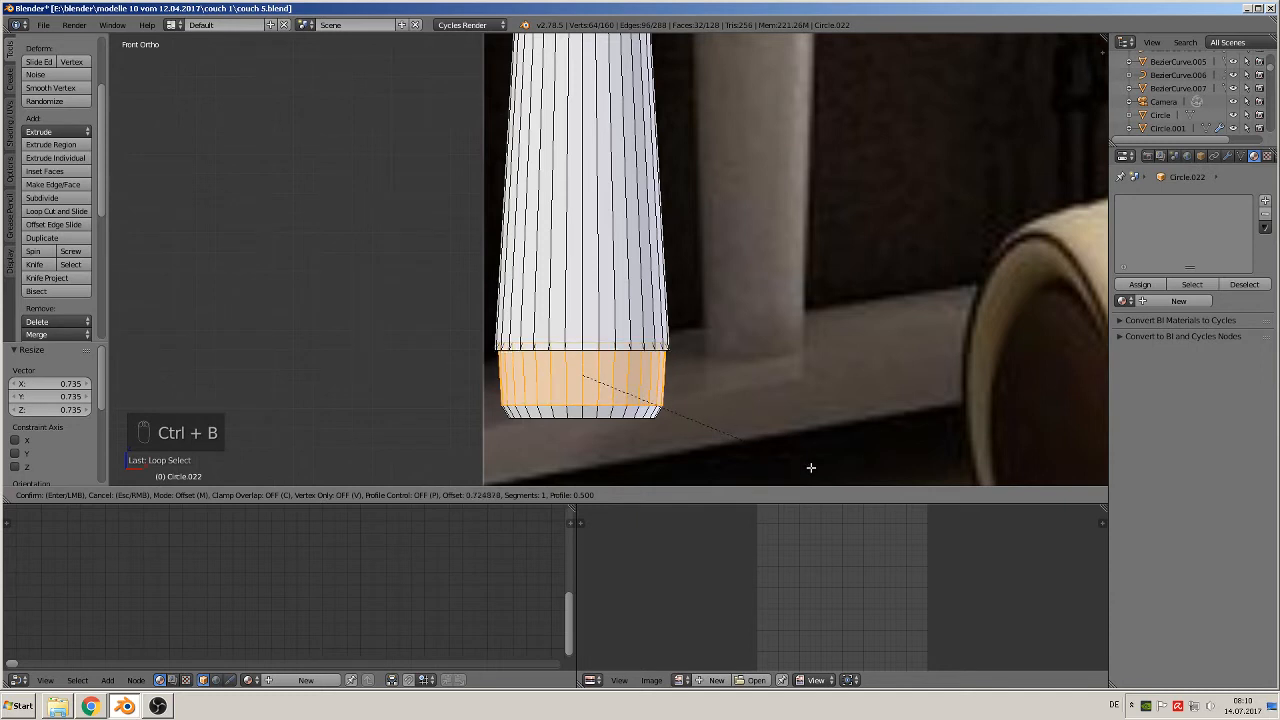
scroll(776, 438, up, 1)
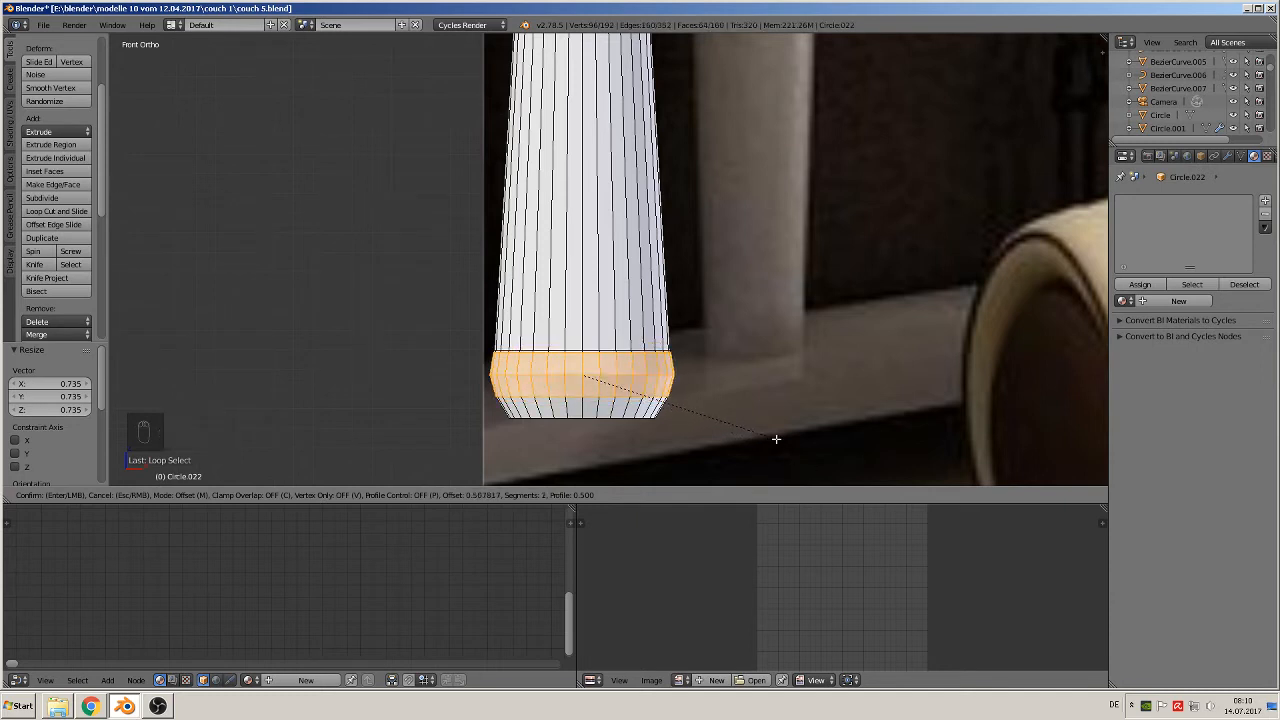
scroll(784, 424, up, 1)
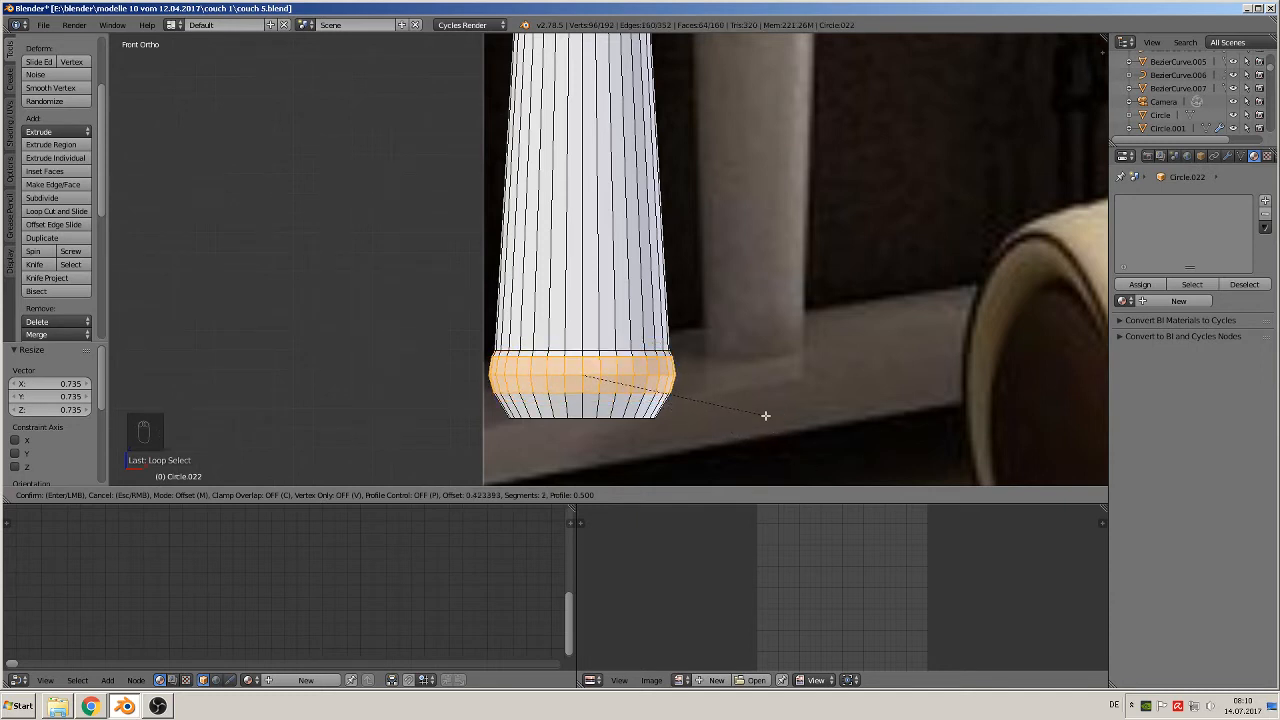
scroll(775, 412, up, 1)
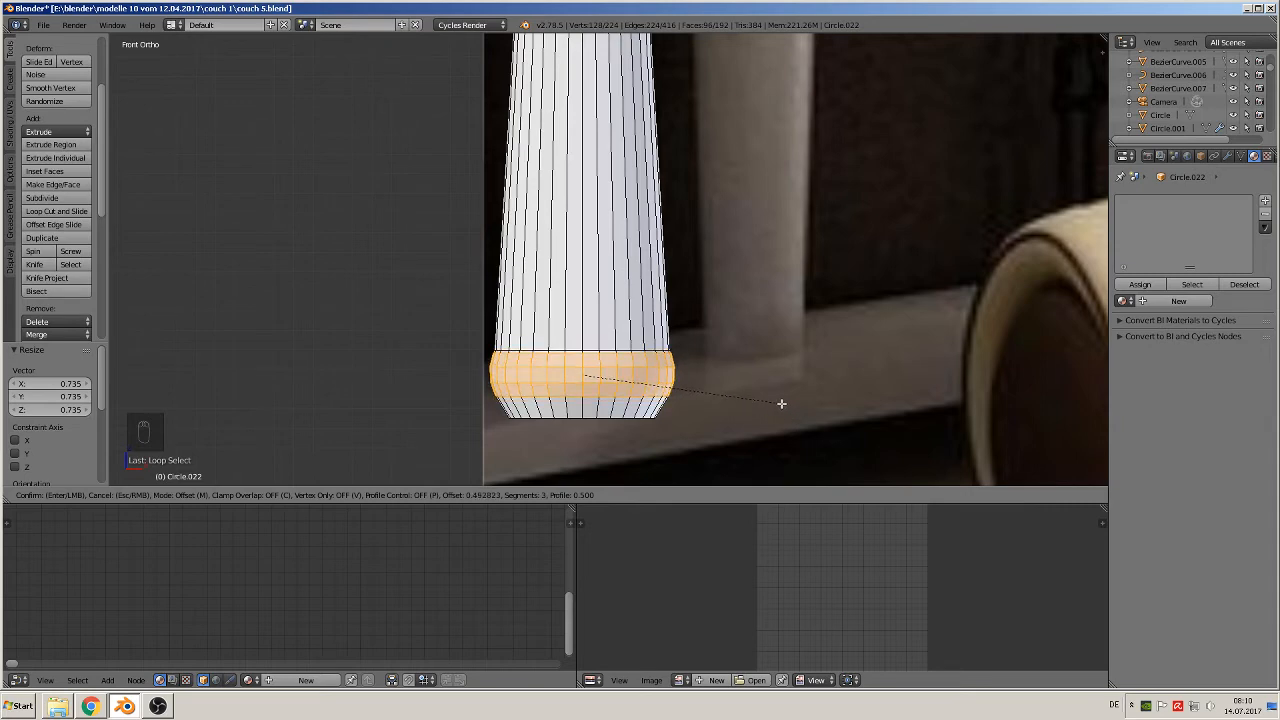
click(779, 402)
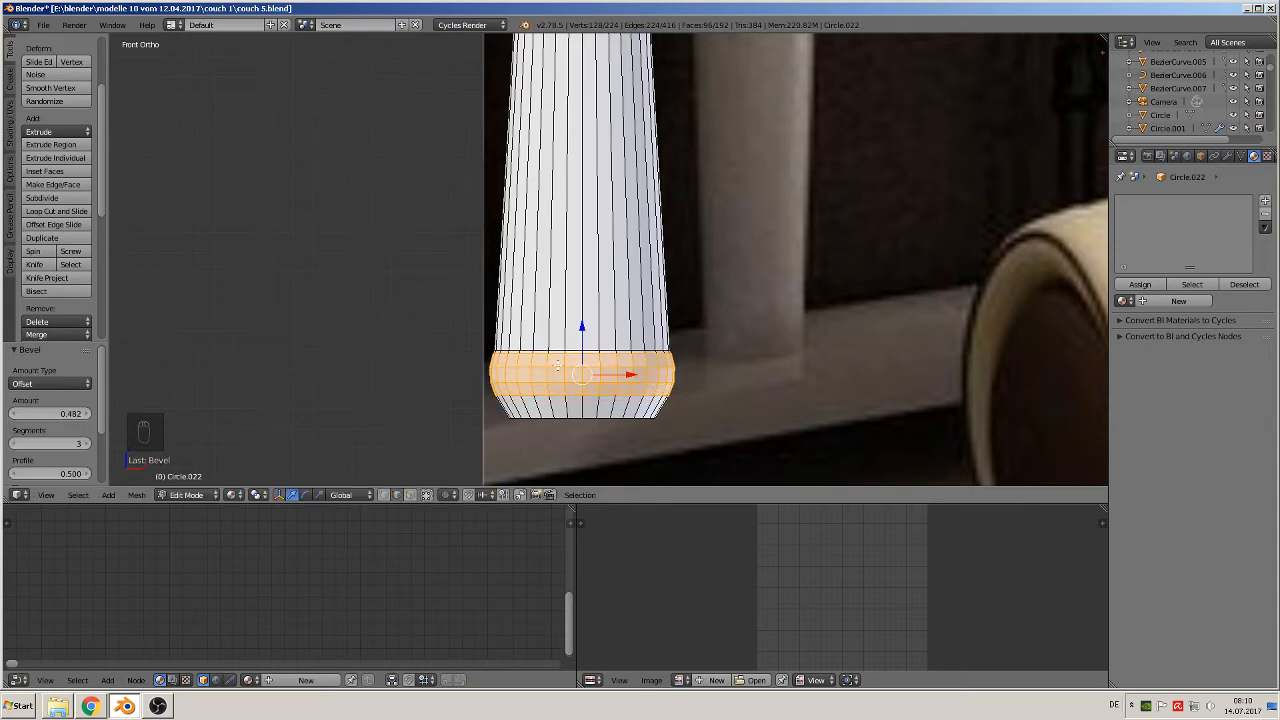
- Return the vase to Object Mode and apply smooth shading
key(Tab)
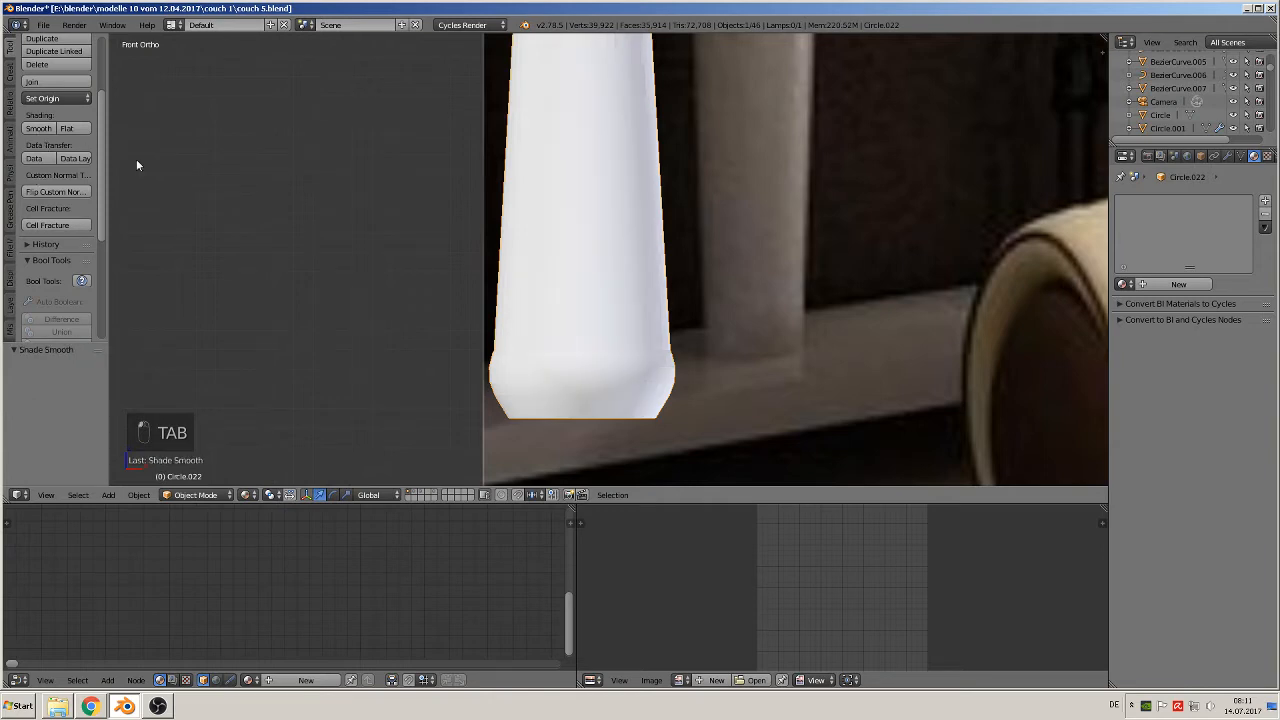
scroll(495, 326, down, 1)
- Widen the two closely spaced edge loops above the vase's rounded base, scaling them to about 1.013 and 1.016
key(Tab)
scroll(624, 337, up, 1)
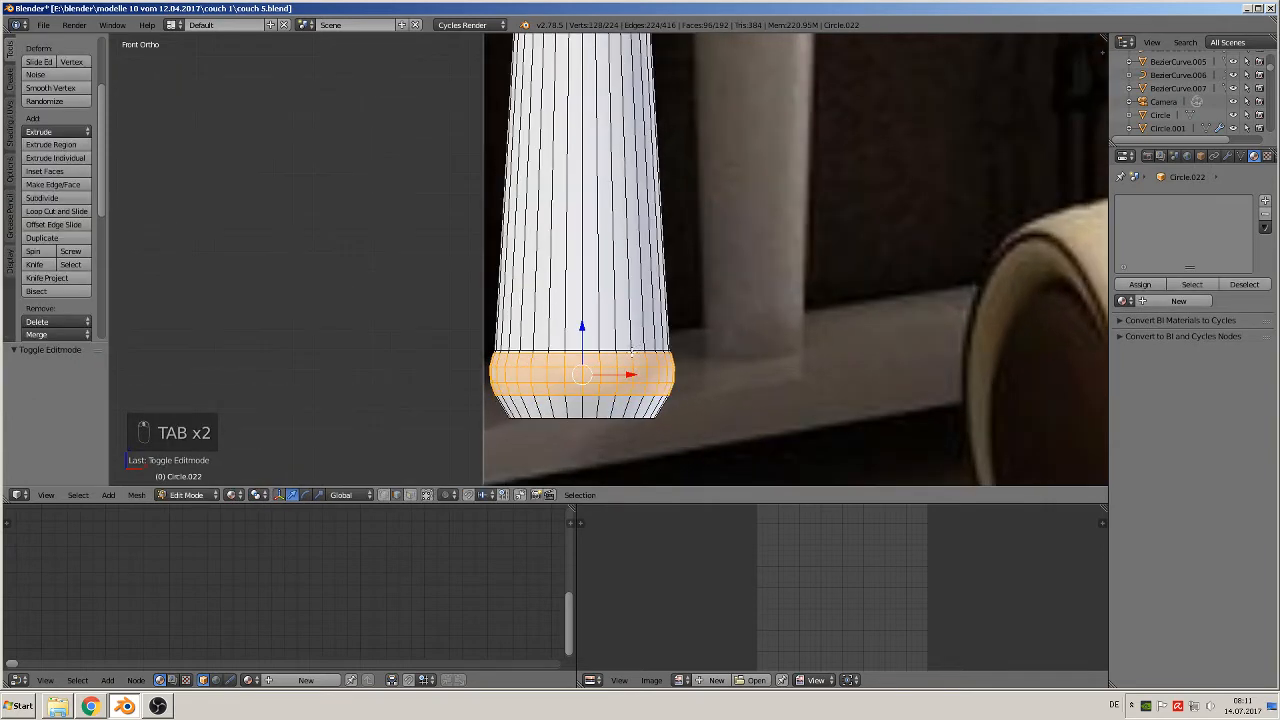
alt+right_click(631, 351)
alt+right_click(627, 349)
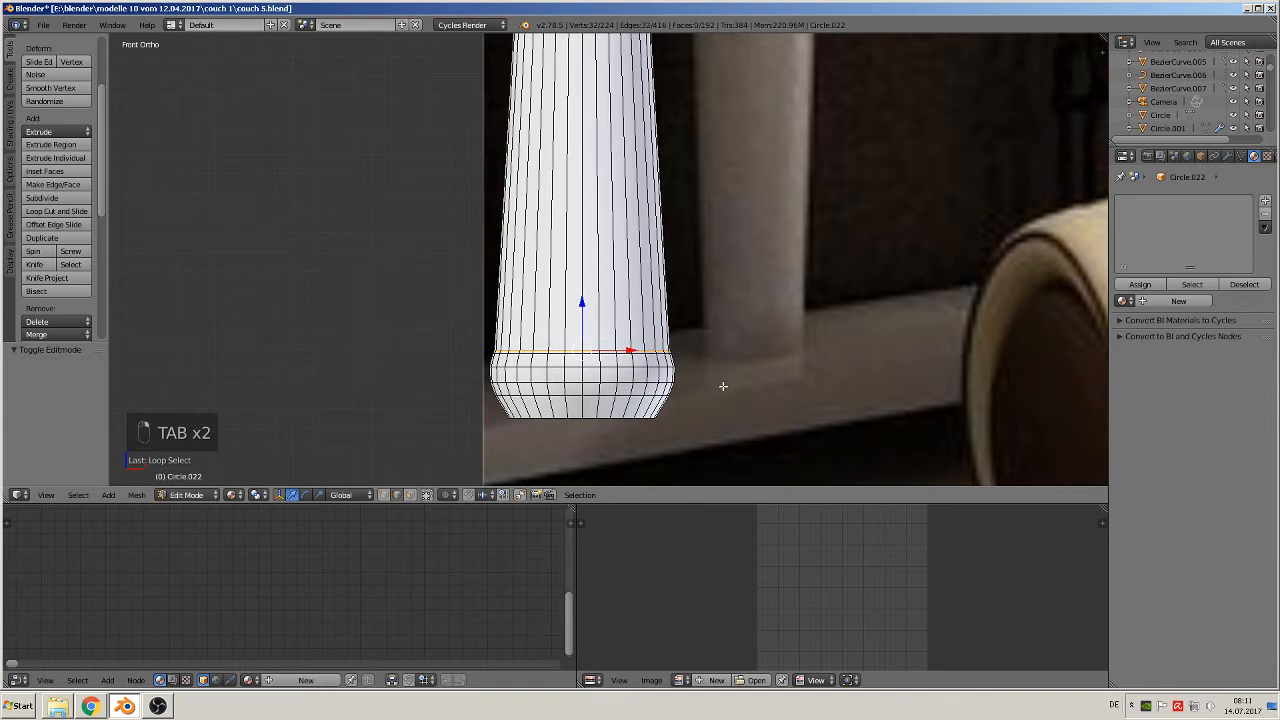
key(s)
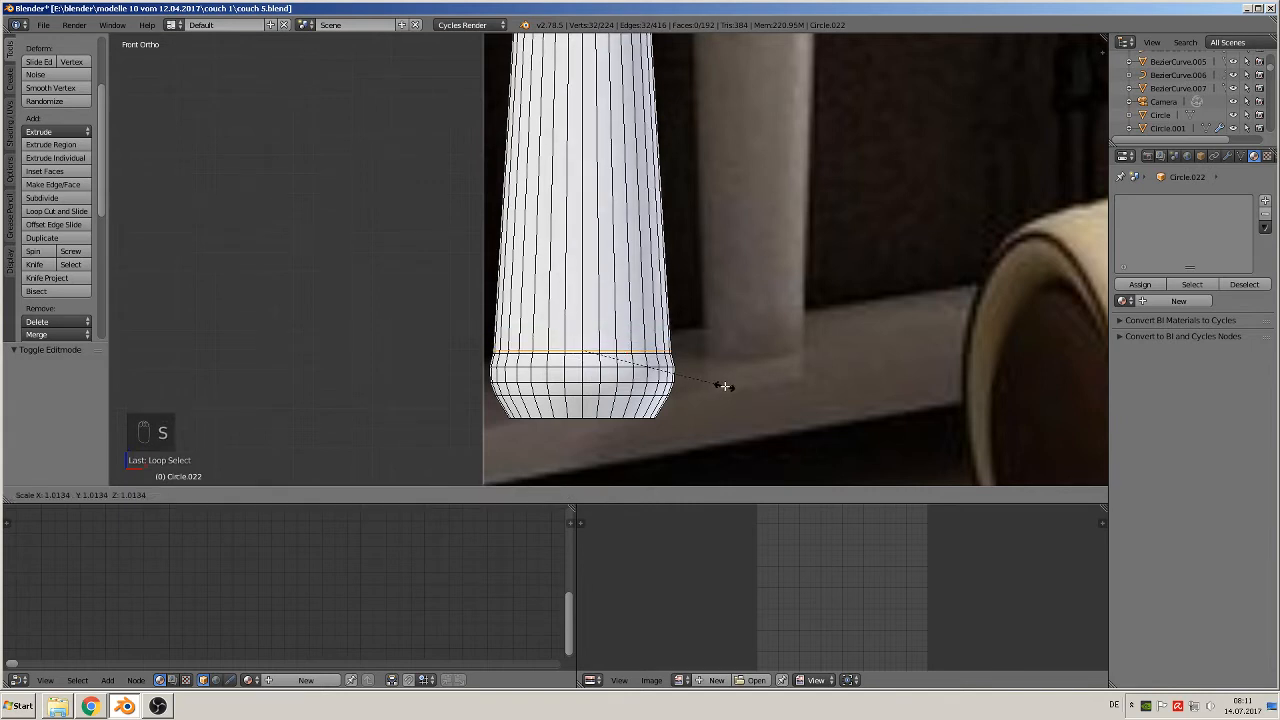
click(725, 386)
key(s)
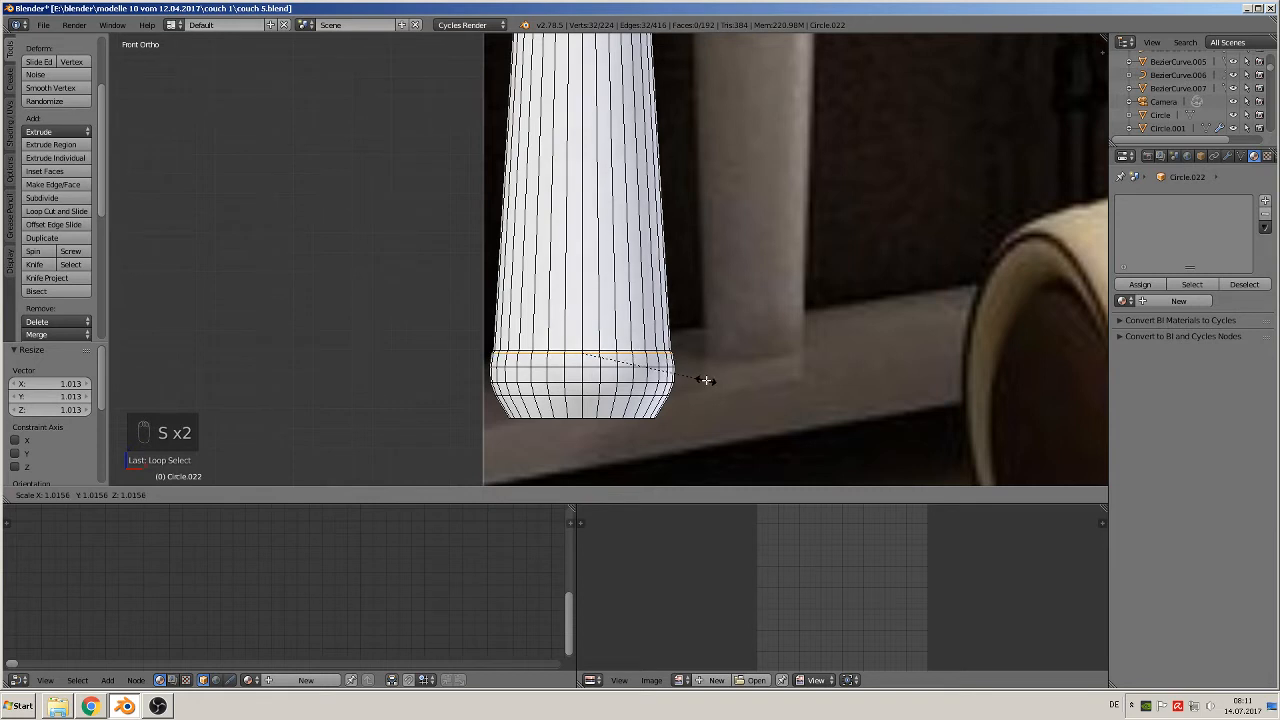
click(706, 378)
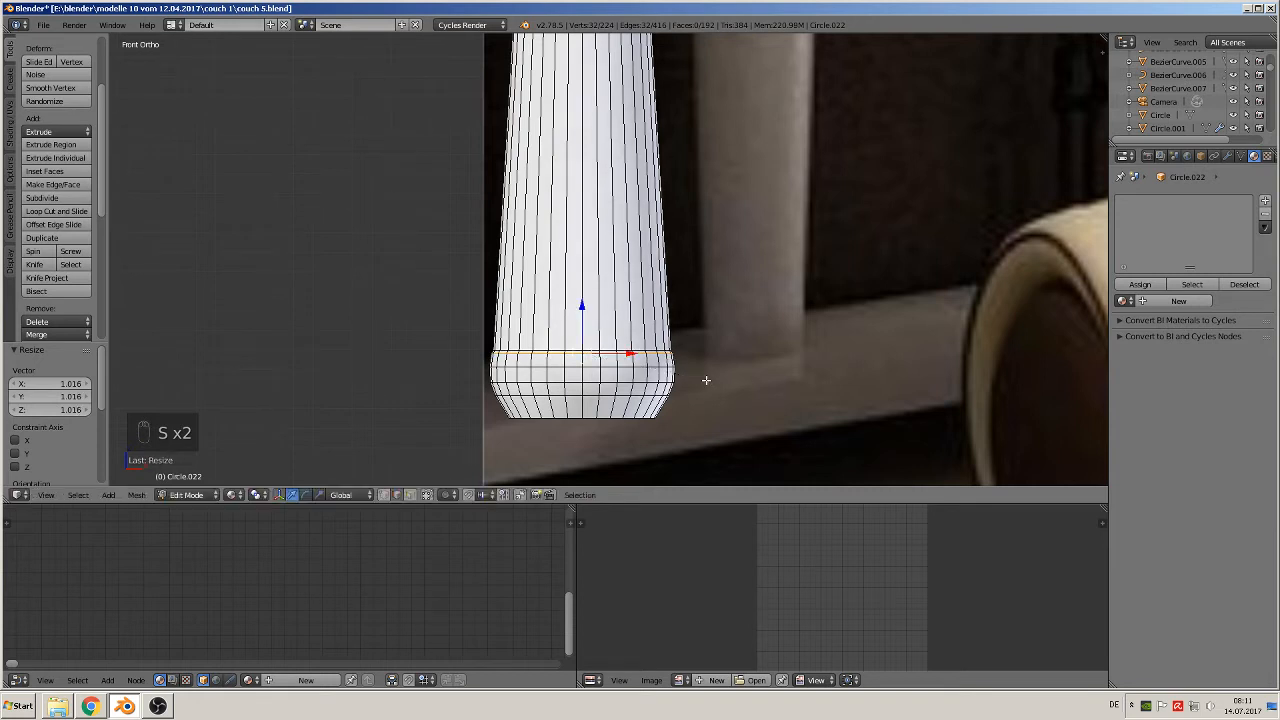
- Scale the upper of the two close edge loops above the vase's base to about 1.012 and return to Object Mode
alt+click(614, 353)
key(s)
click(693, 369)
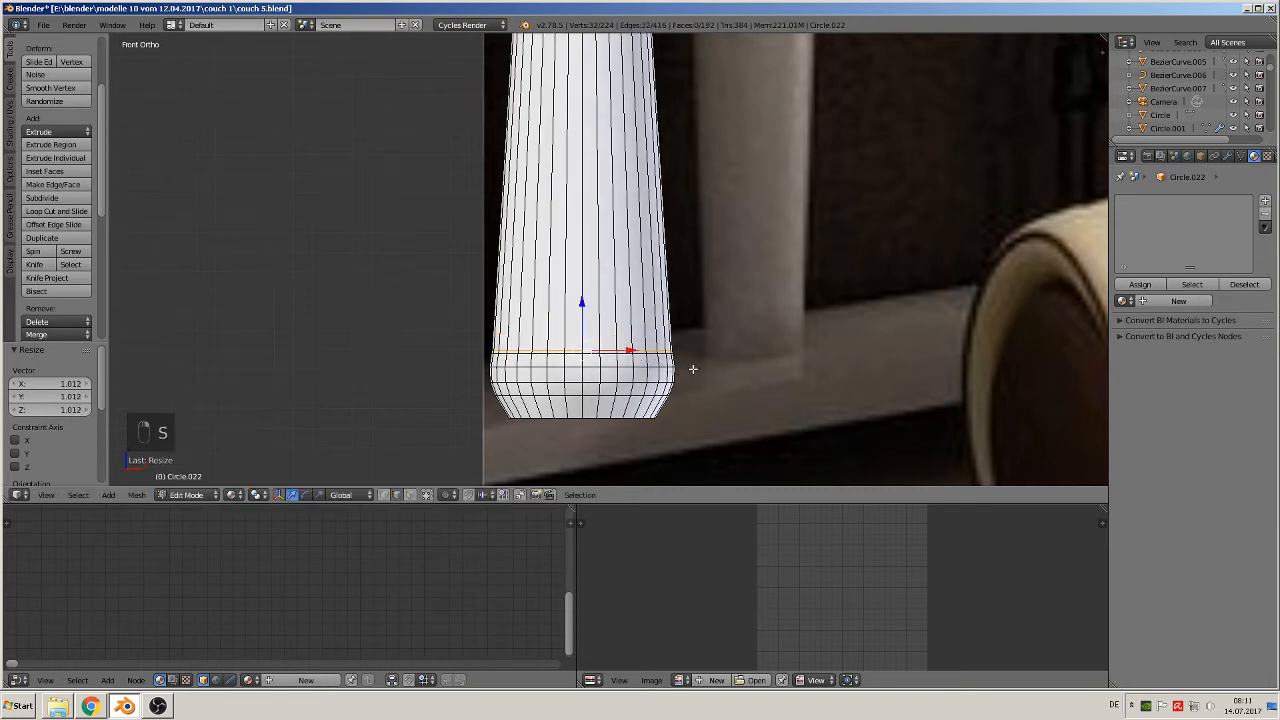
middle_drag(693, 369, 686, 366)
key(Tab)
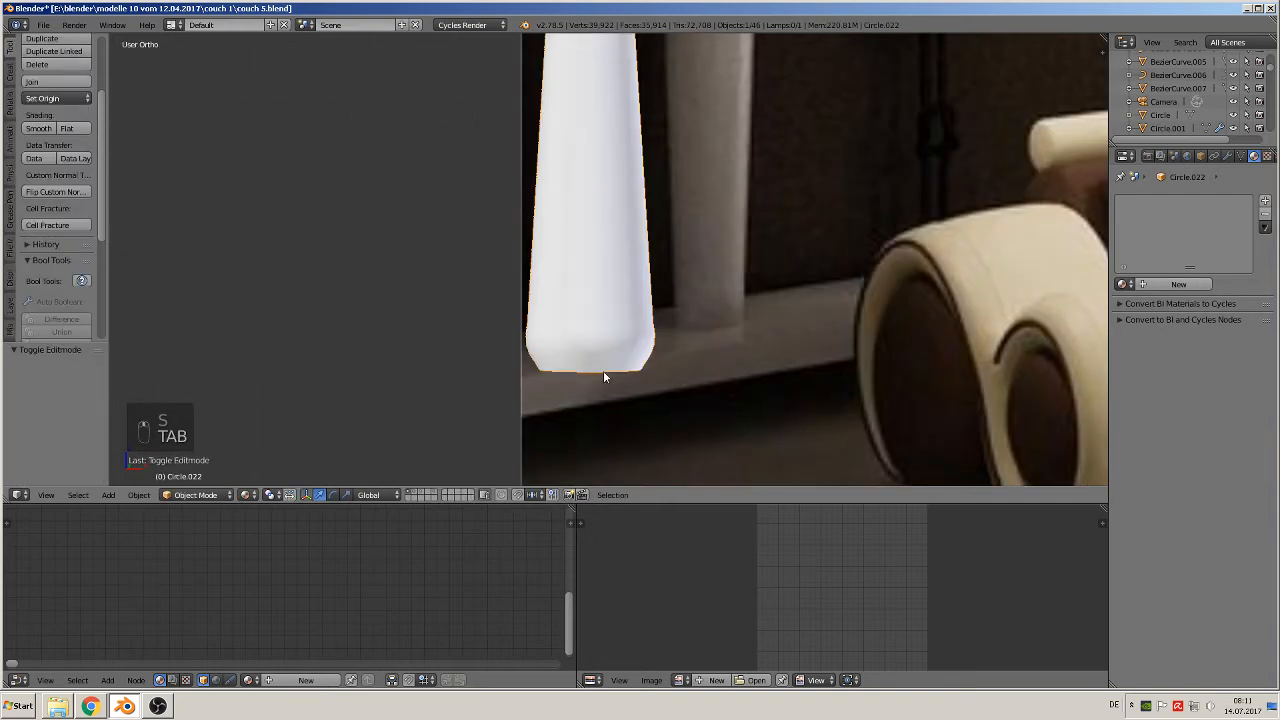
- Close the open bottom of the vase with a face across its lowest edge loop
key(Tab)
alt+click(603, 371)
key(f)
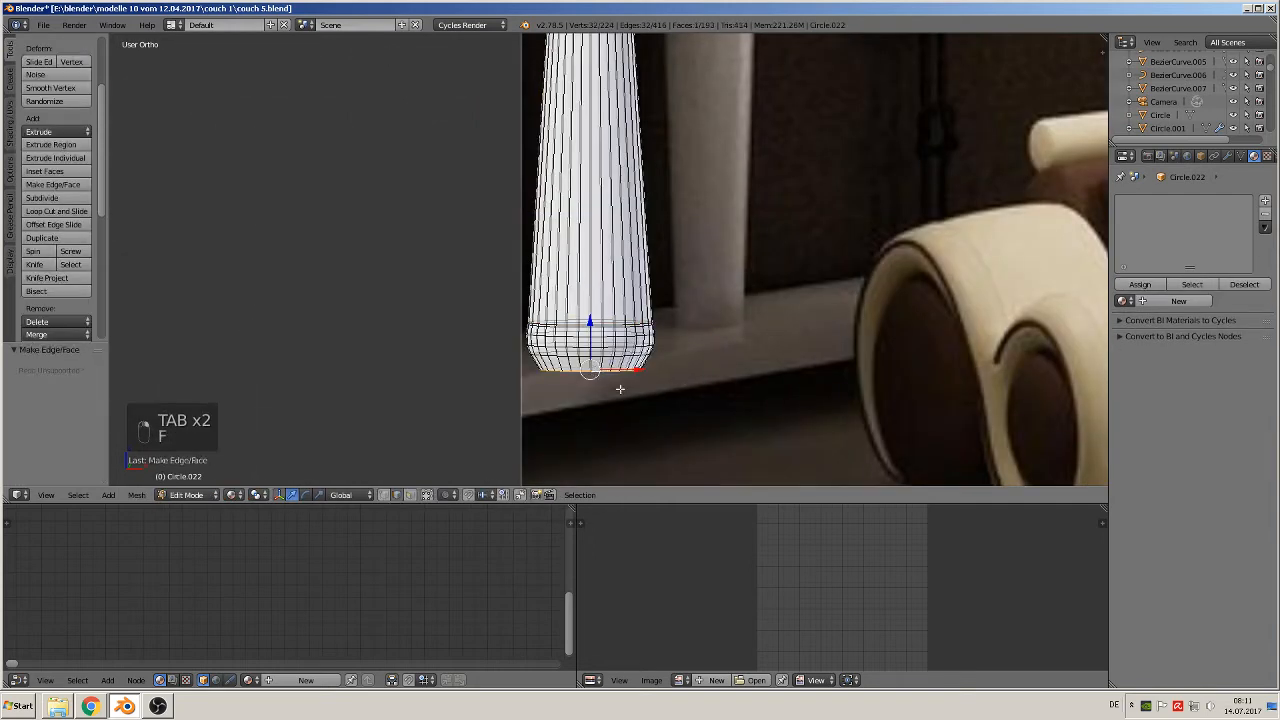
- Extrude the vase's top rim loop inward, scaling it to about 0.716 to give the wall thickness
scroll(651, 262, down, 2)
shift+middle_drag(634, 200, 606, 398)
middle_drag(585, 332, 607, 380)
scroll(607, 378, up, 2)
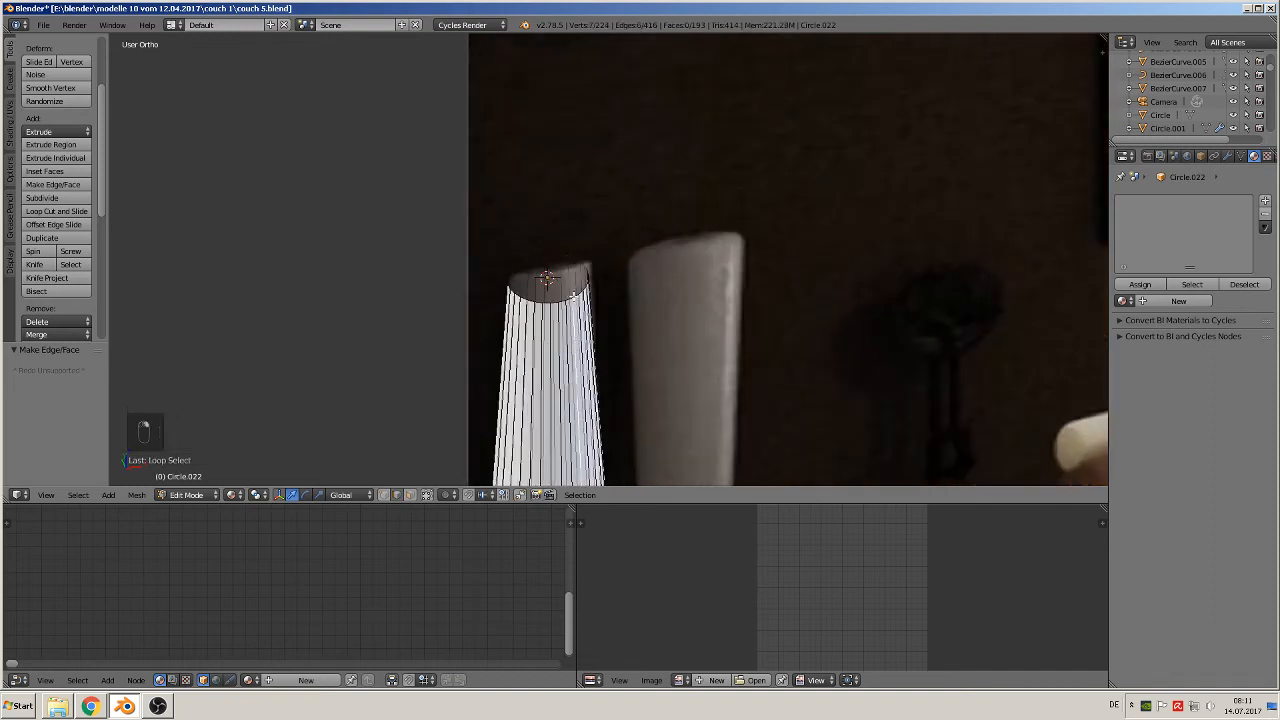
alt+click(573, 297)
scroll(600, 325, up, 2)
key(e)
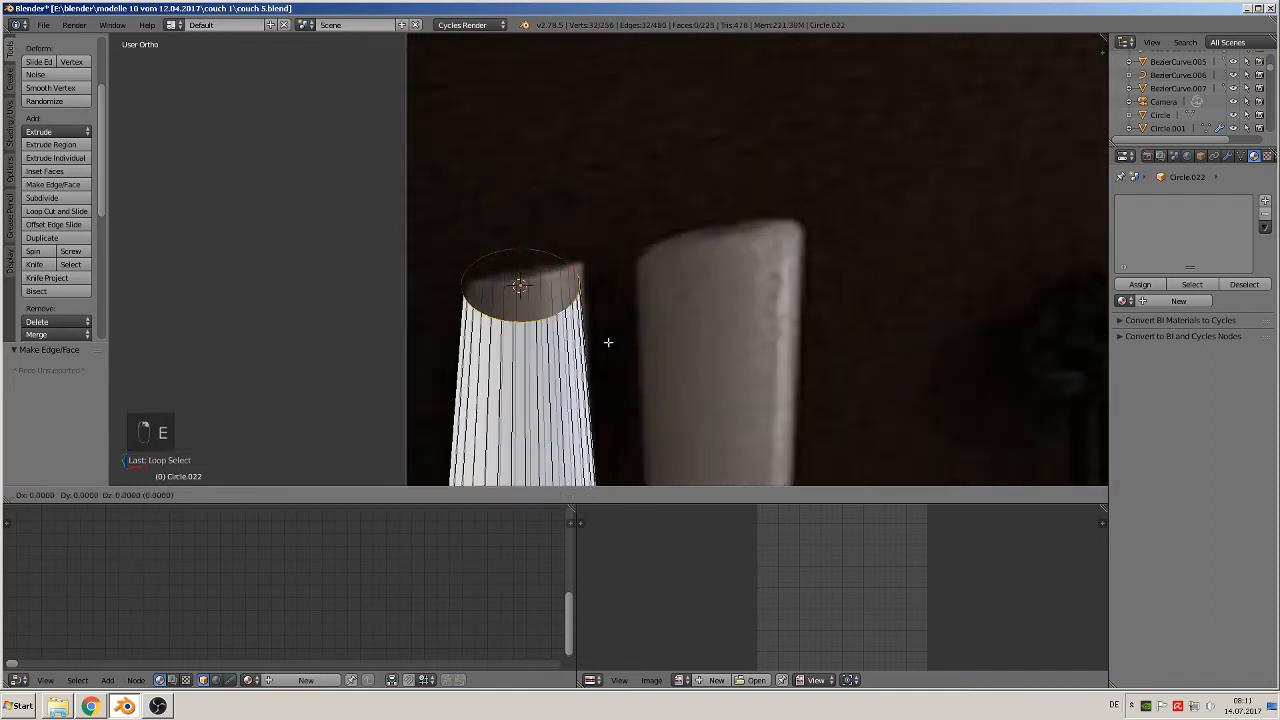
key(s)
click(584, 324)
scroll(585, 323, down, 2)
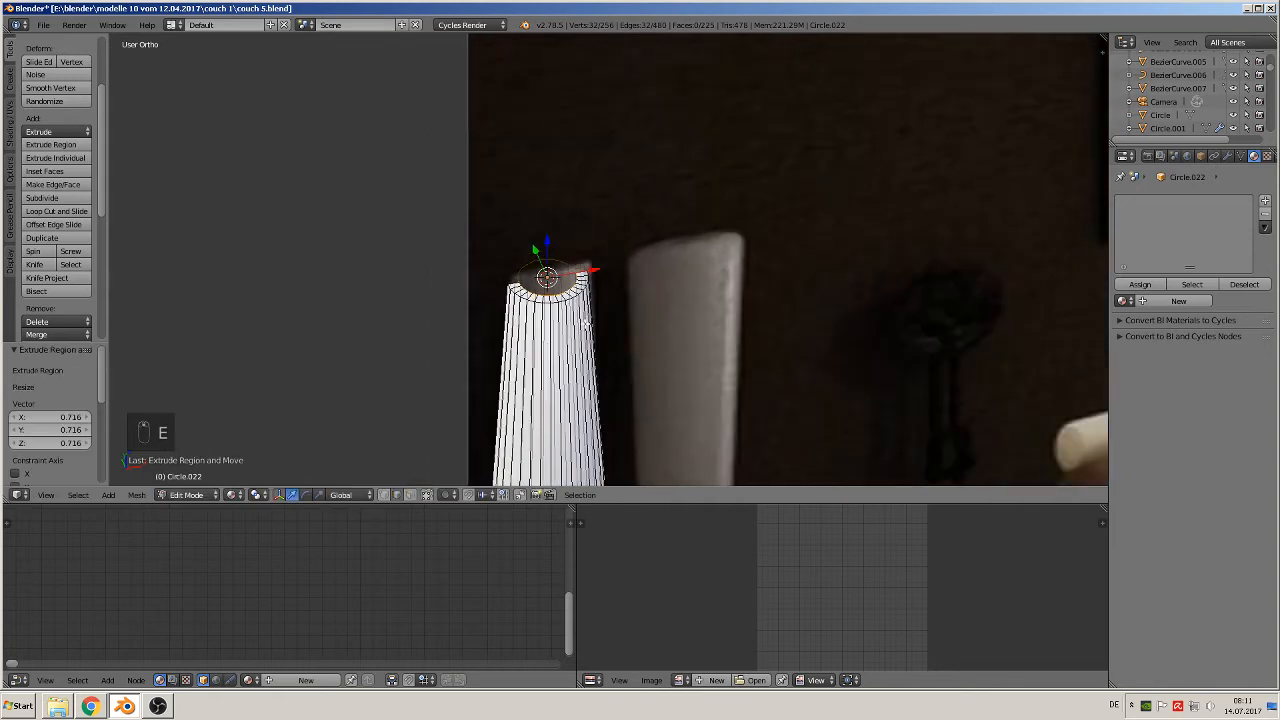
- Extrude the inner rim loop about 1.902 units straight down into the vase, cap it with a face, and return to Object Mode
key(e)
key(z)
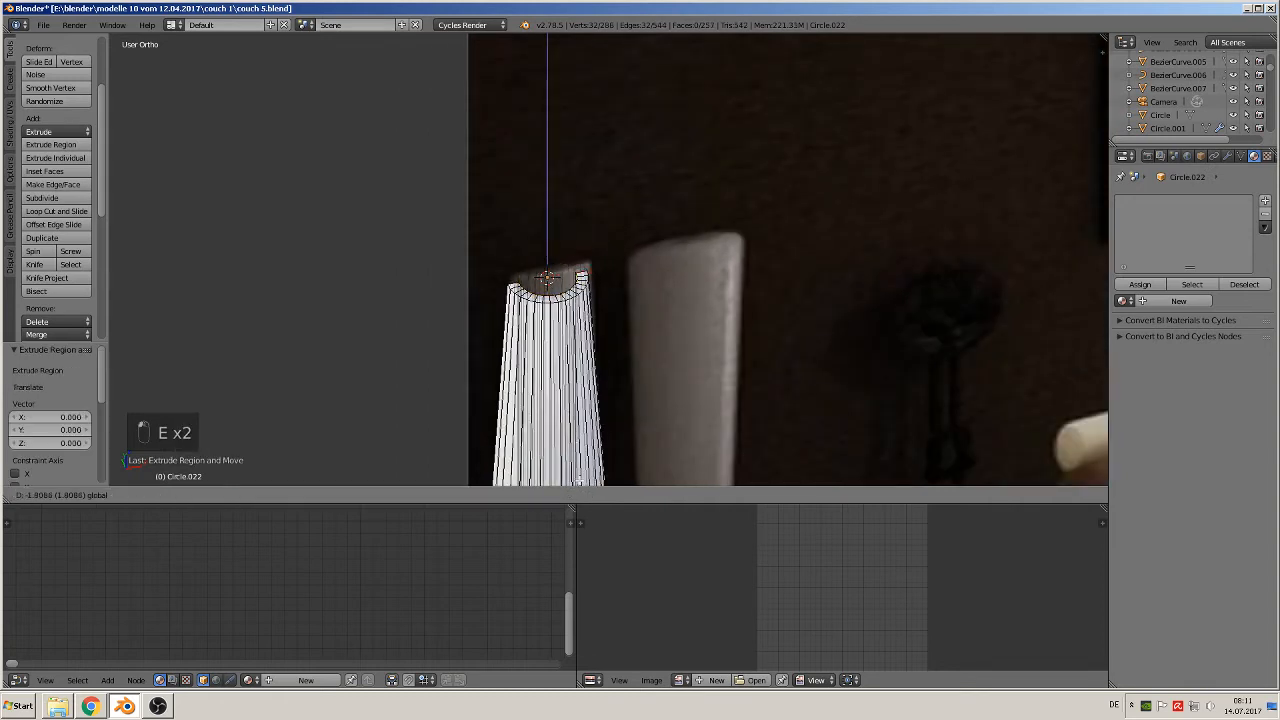
click(594, 37)
scroll(640, 300, down, 3)
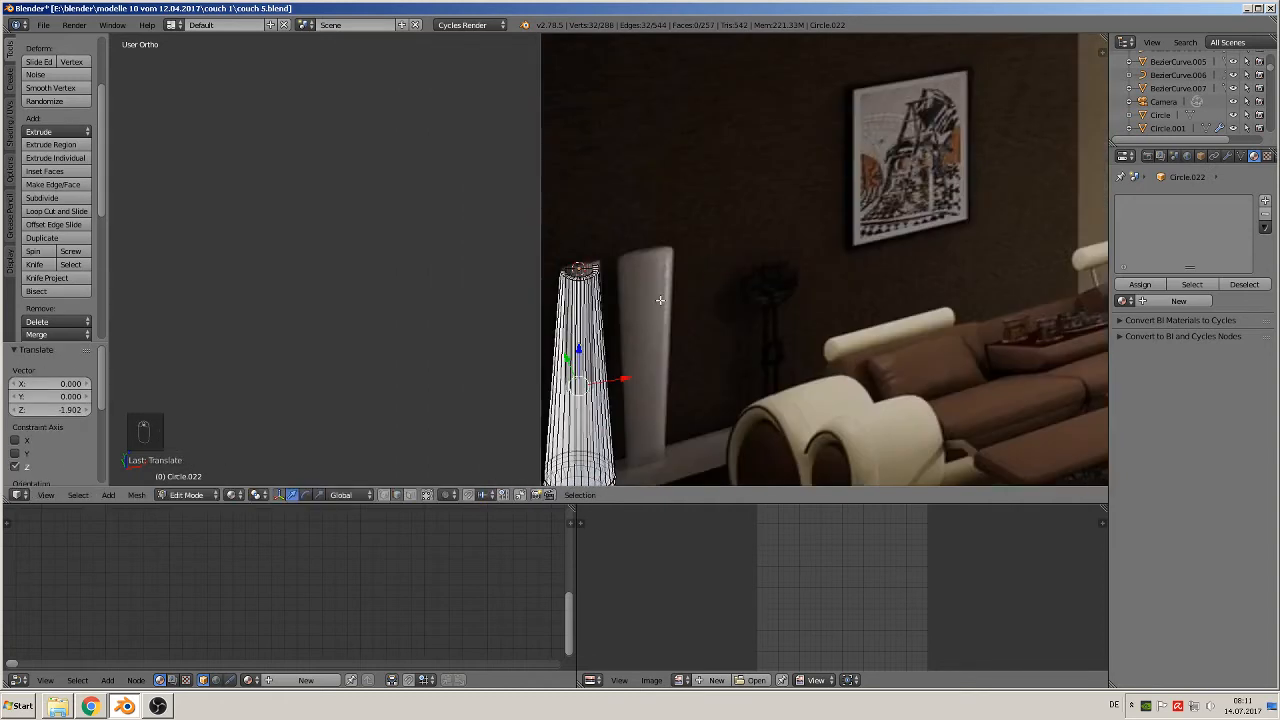
key(f)
key(Tab)
- Make a linked duplicate of the vase and offset it about 1.107 units along the X axis
middle_drag(658, 374, 594, 310)
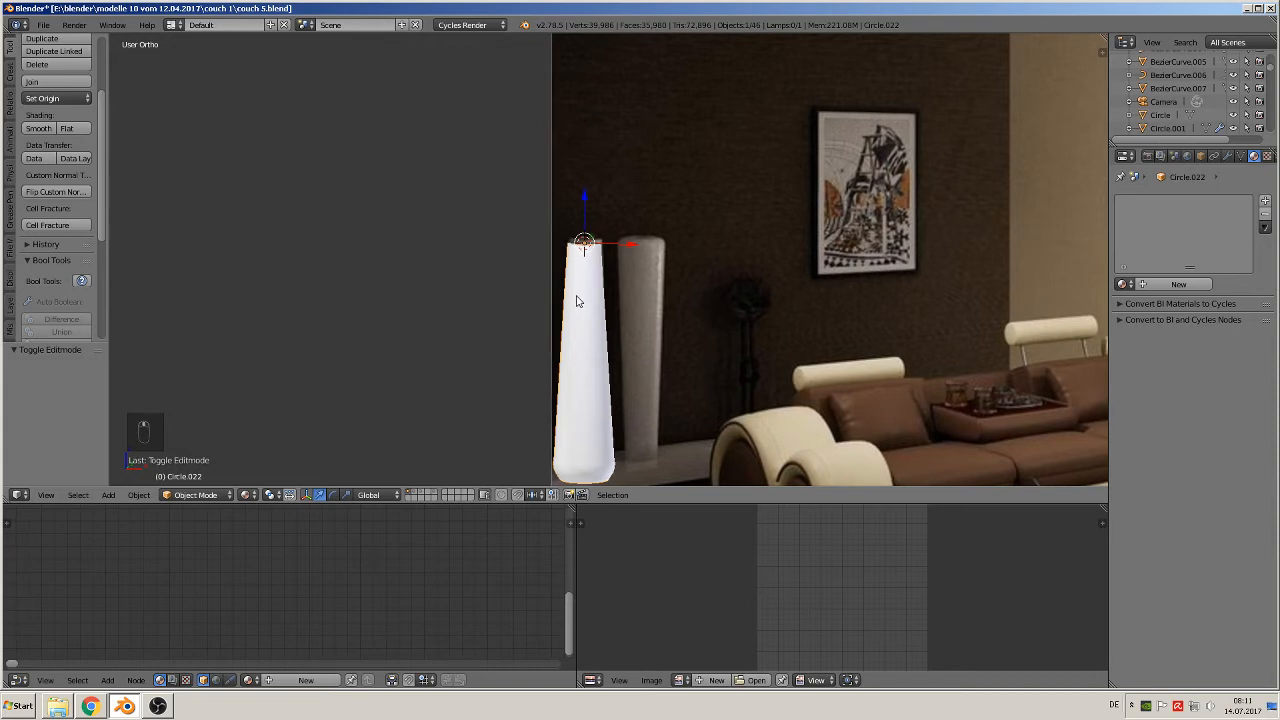
key(alt+d)
key(x)
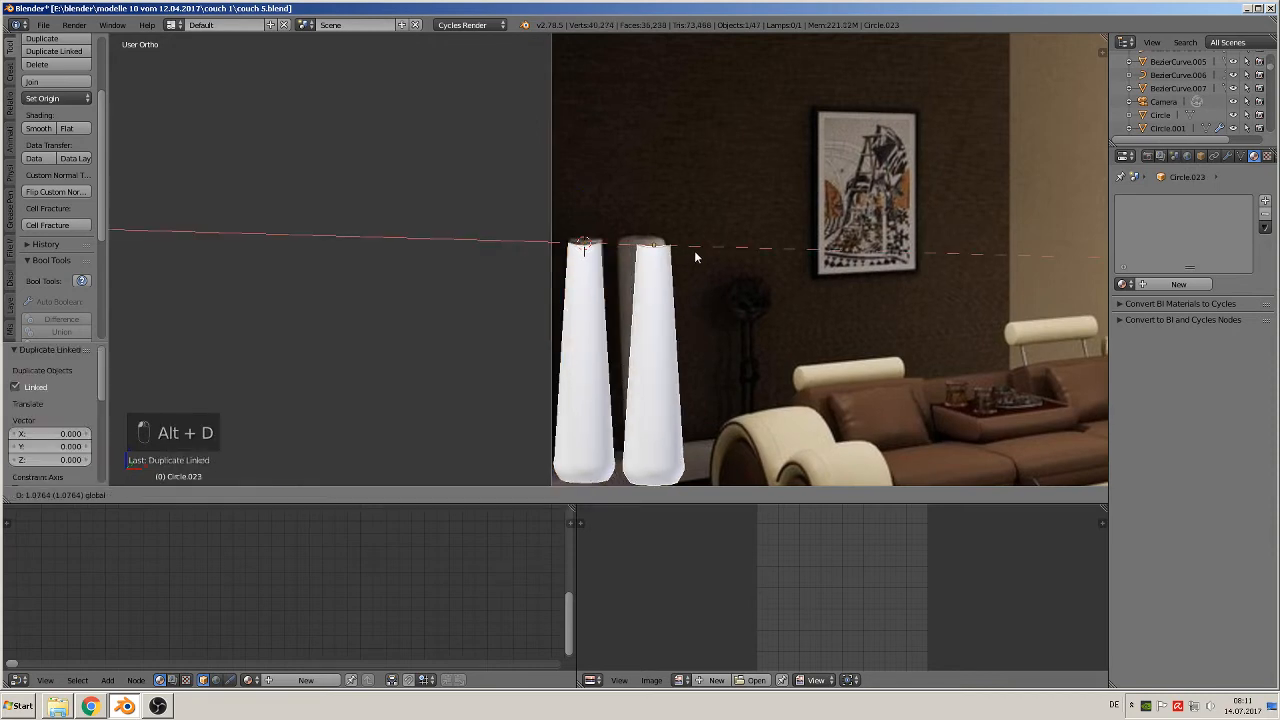
click(748, 326)
- Rotate the duplicated vase 180° about the X axis and lower it about 3.561 units to stand beside the first vase
middle_drag(748, 327, 717, 340)
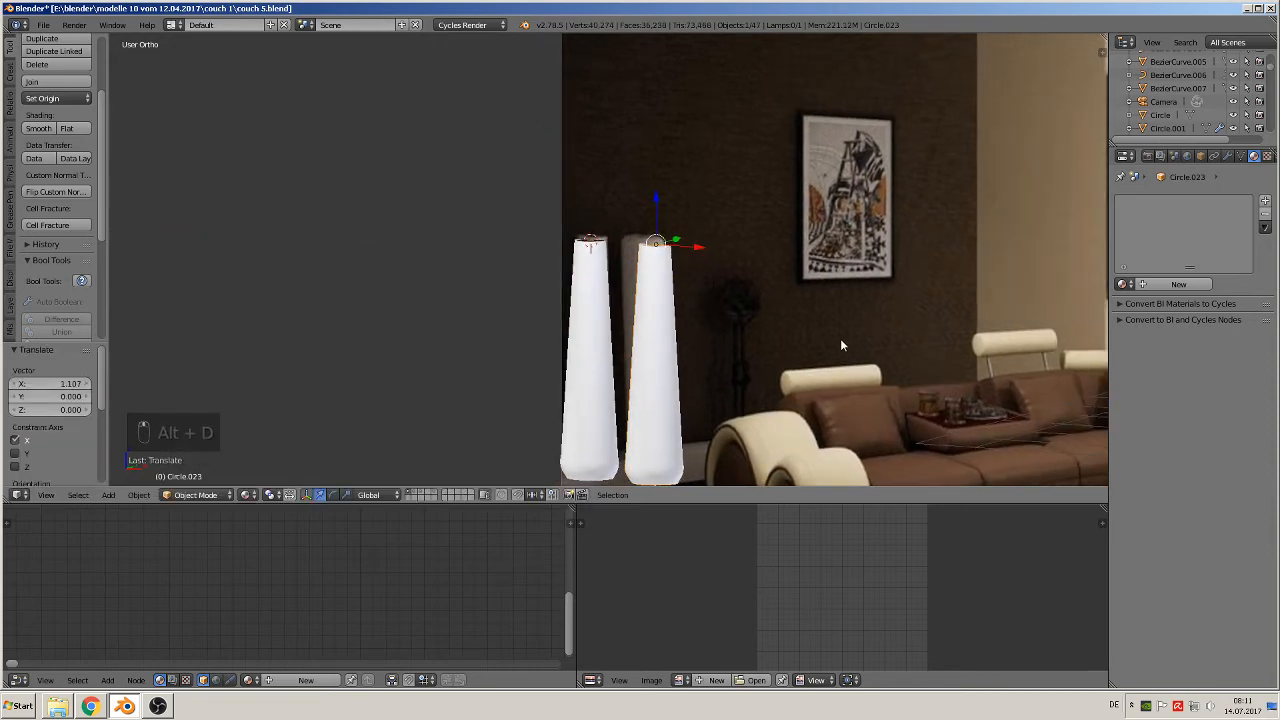
text(rx180)
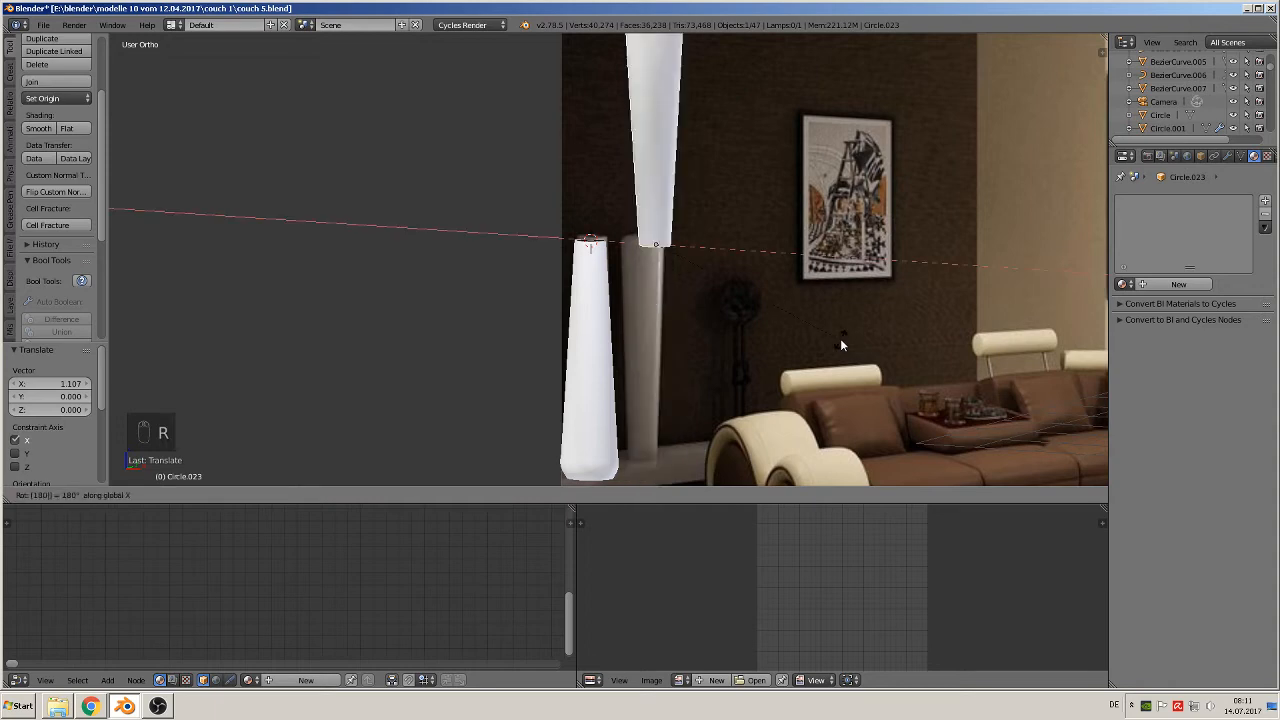
click(840, 339)
scroll(820, 324, down, 1)
drag(645, 198, 638, 398)
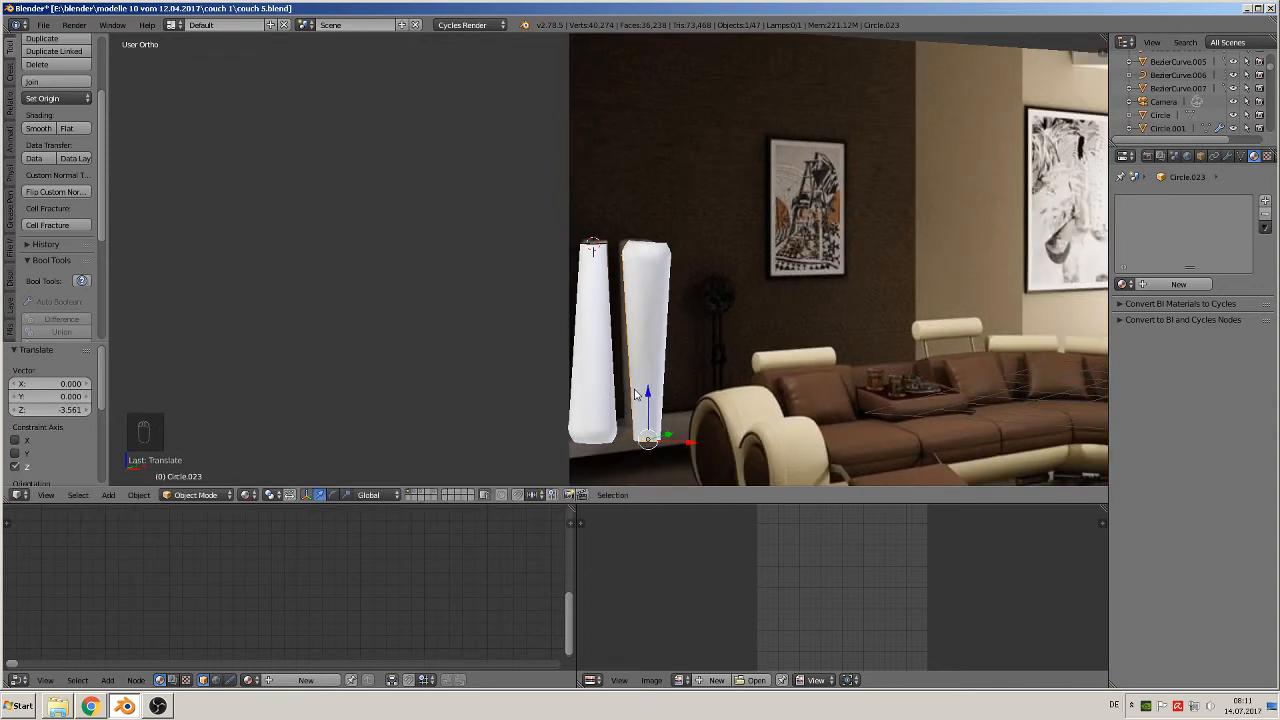
- Extrude the edge loop around the upside-down vase's closed top inward, scaling it to about 0.851
middle_drag(638, 398, 644, 420)
scroll(654, 277, up, 7)
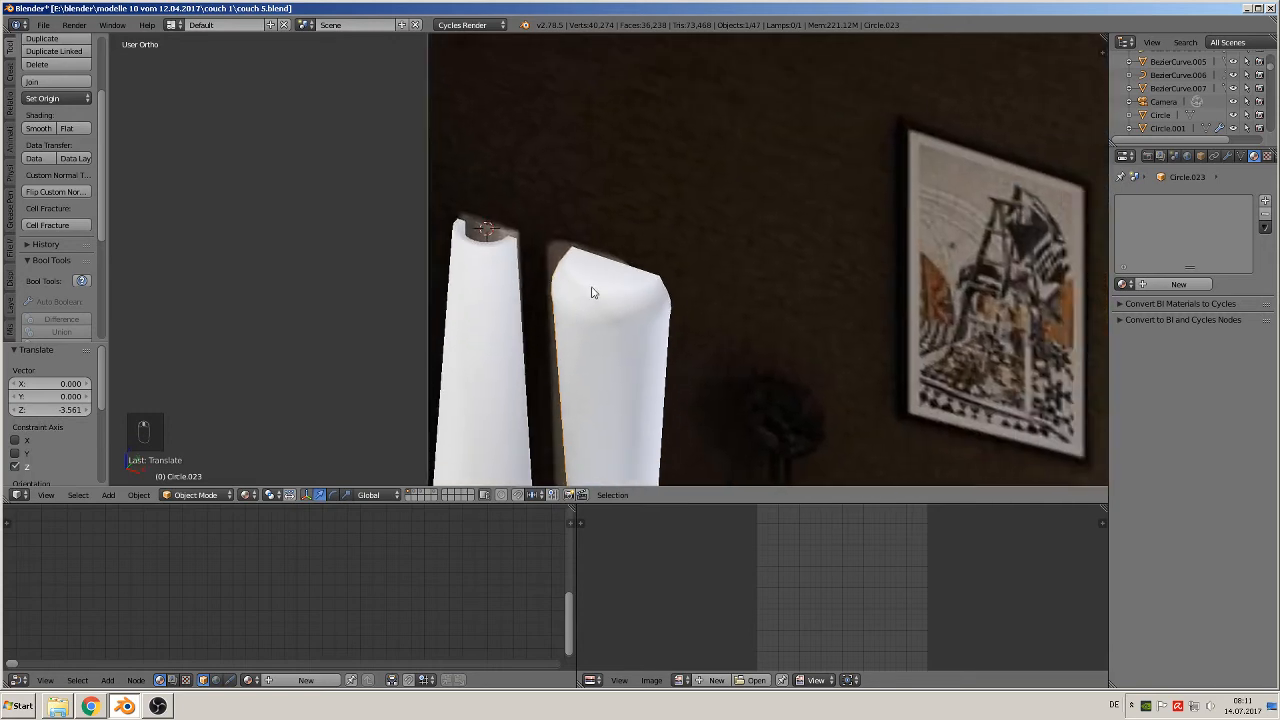
key(Tab)
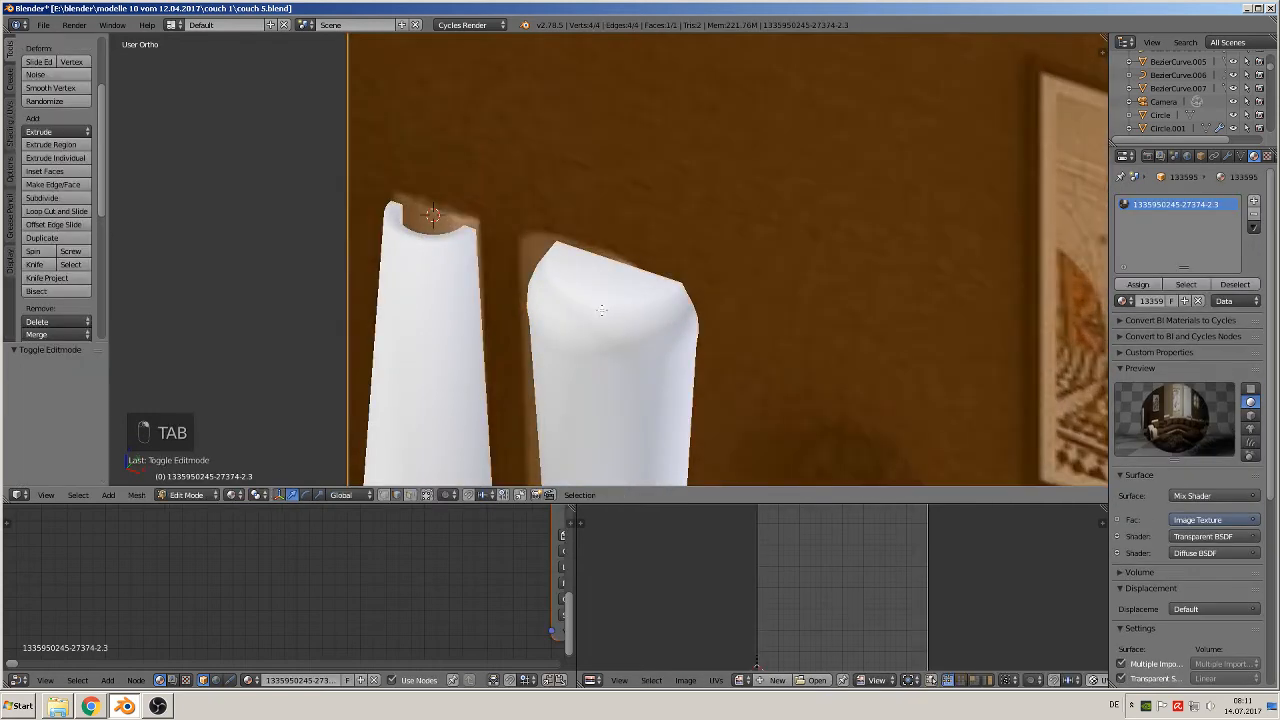
key(Tab)
key(Tab)
alt+right_click(598, 302)
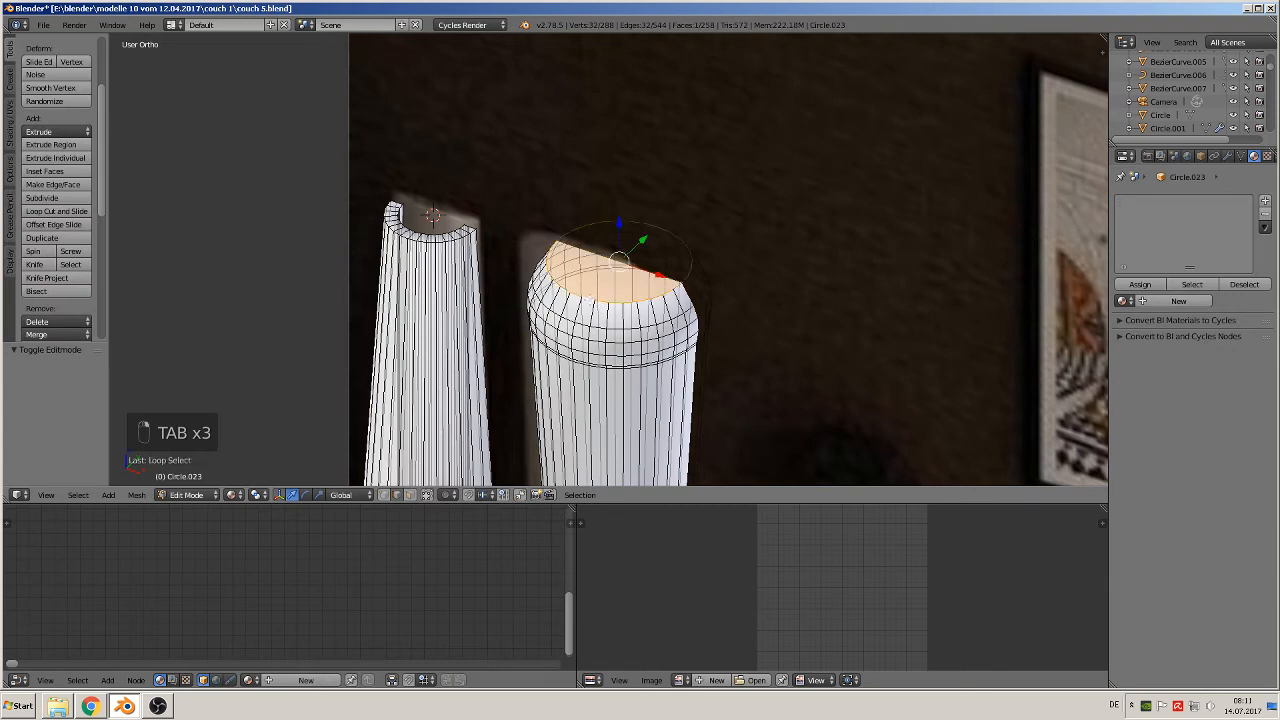
key(e)
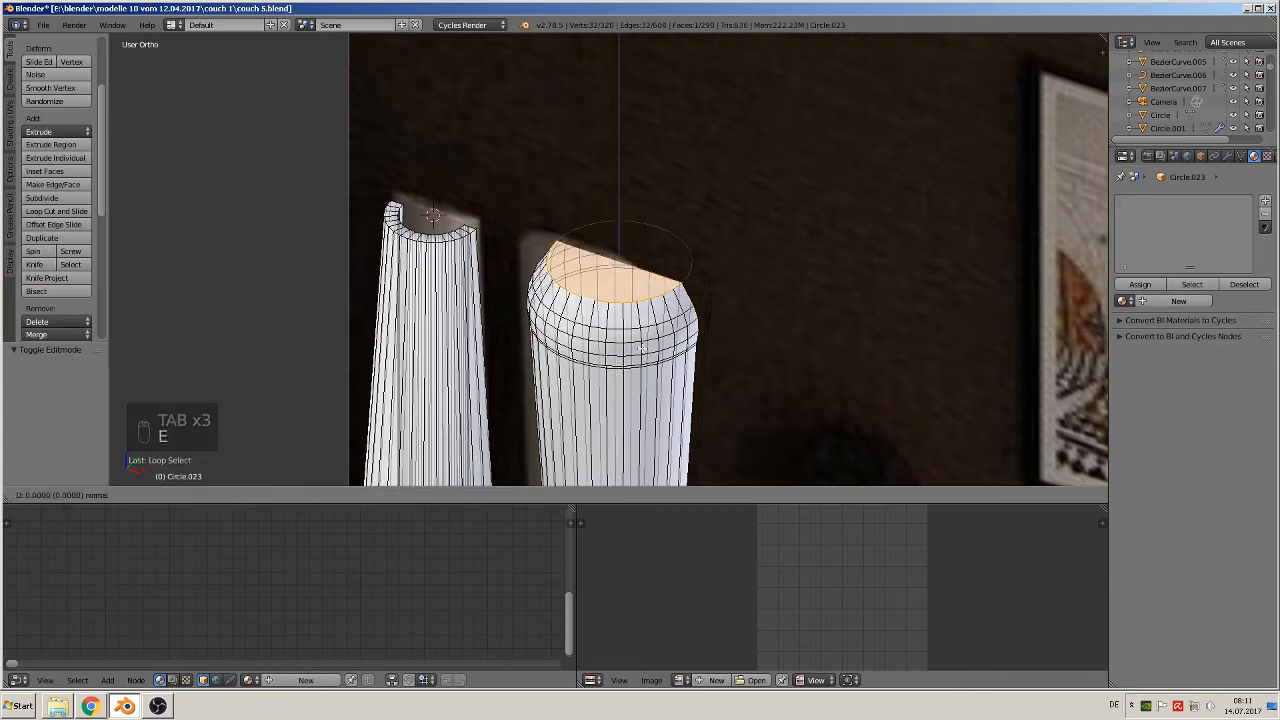
key(s)
click(638, 331)
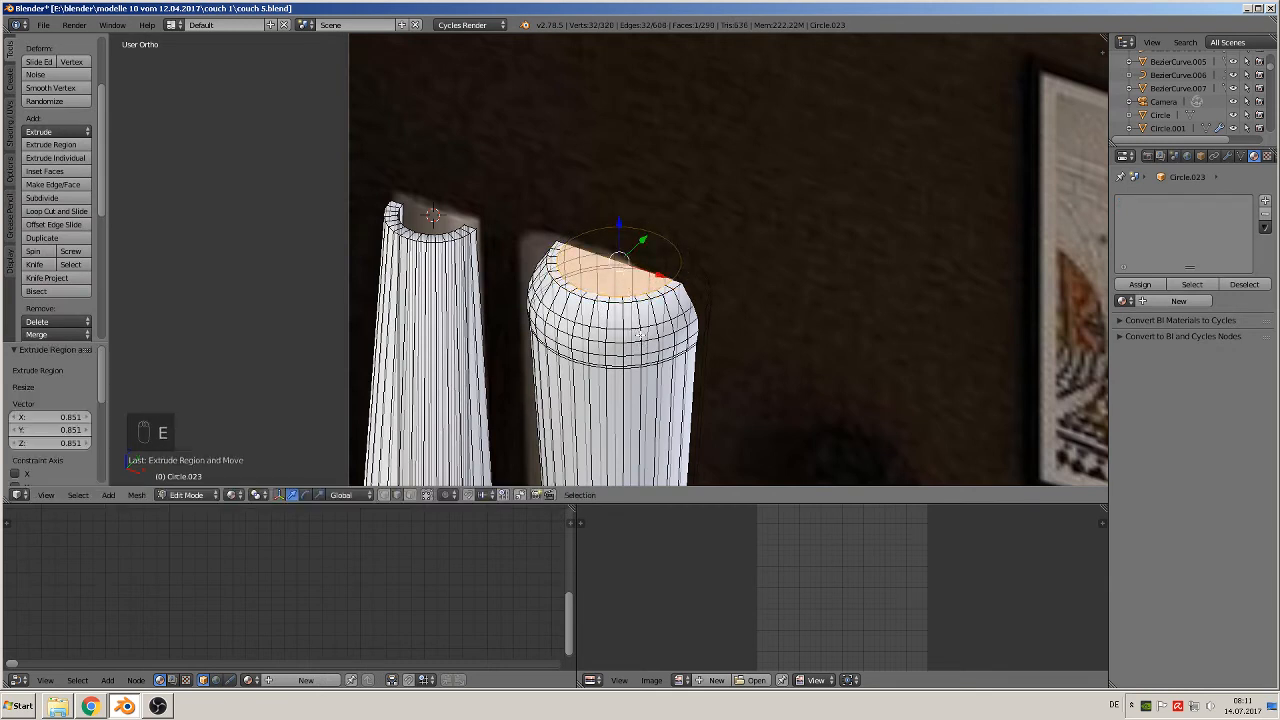
- Extrude the upside-down vase's inner top loop straight down to hollow it out, and return to Object Mode
key(e)
key(z)
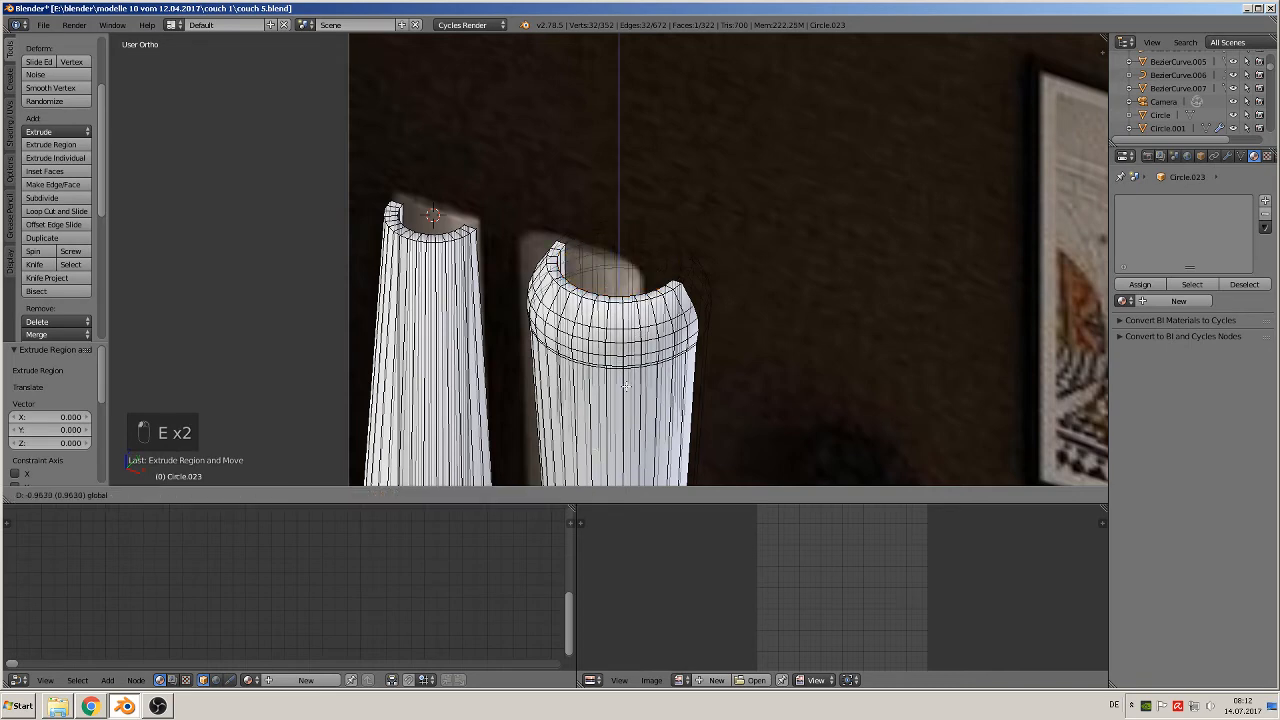
click(645, 464)
scroll(648, 440, down, 3)
key(Tab)
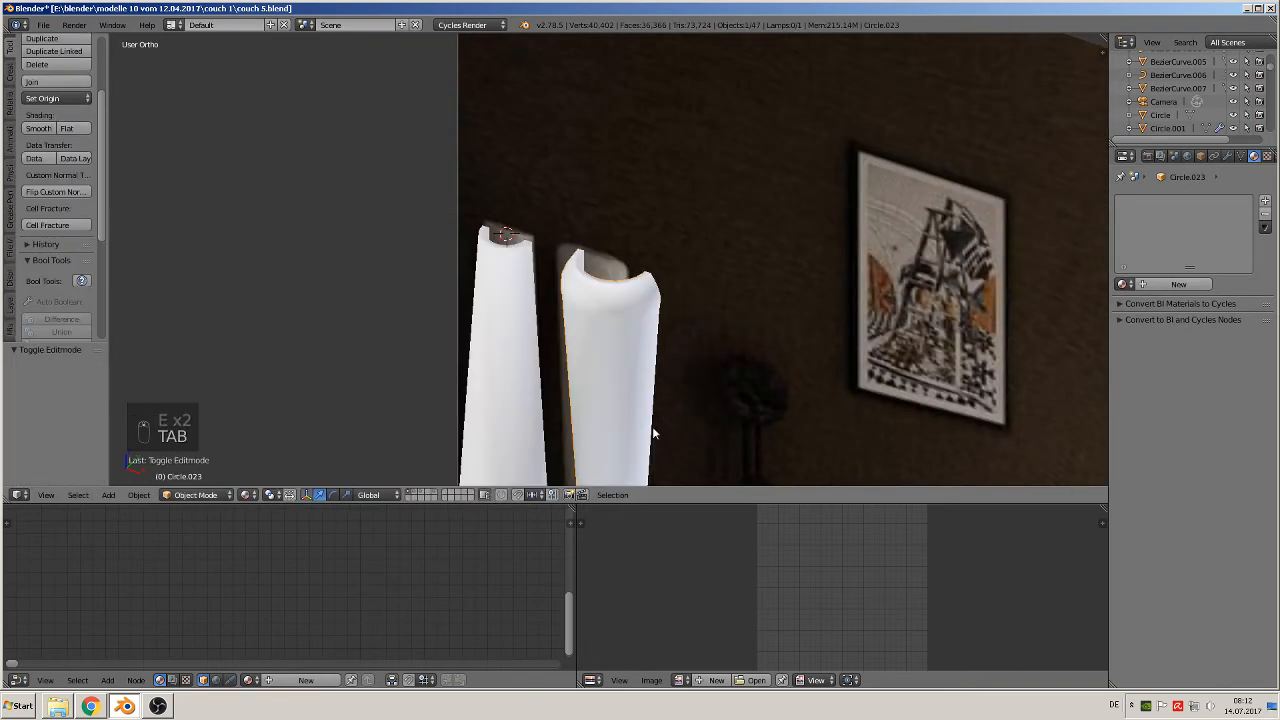
- Assign the existing "white glossz" material to the linked vases
scroll(677, 428, down, 4)
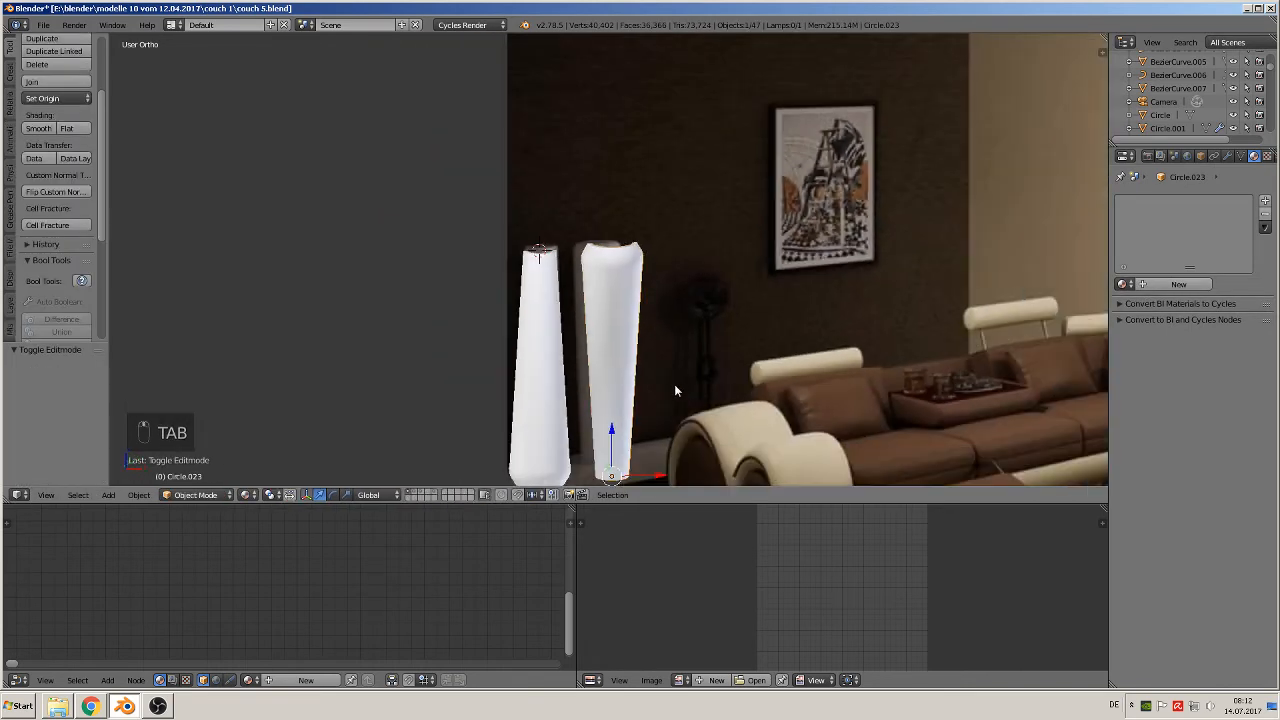
shift+middle_drag(674, 384, 680, 300)
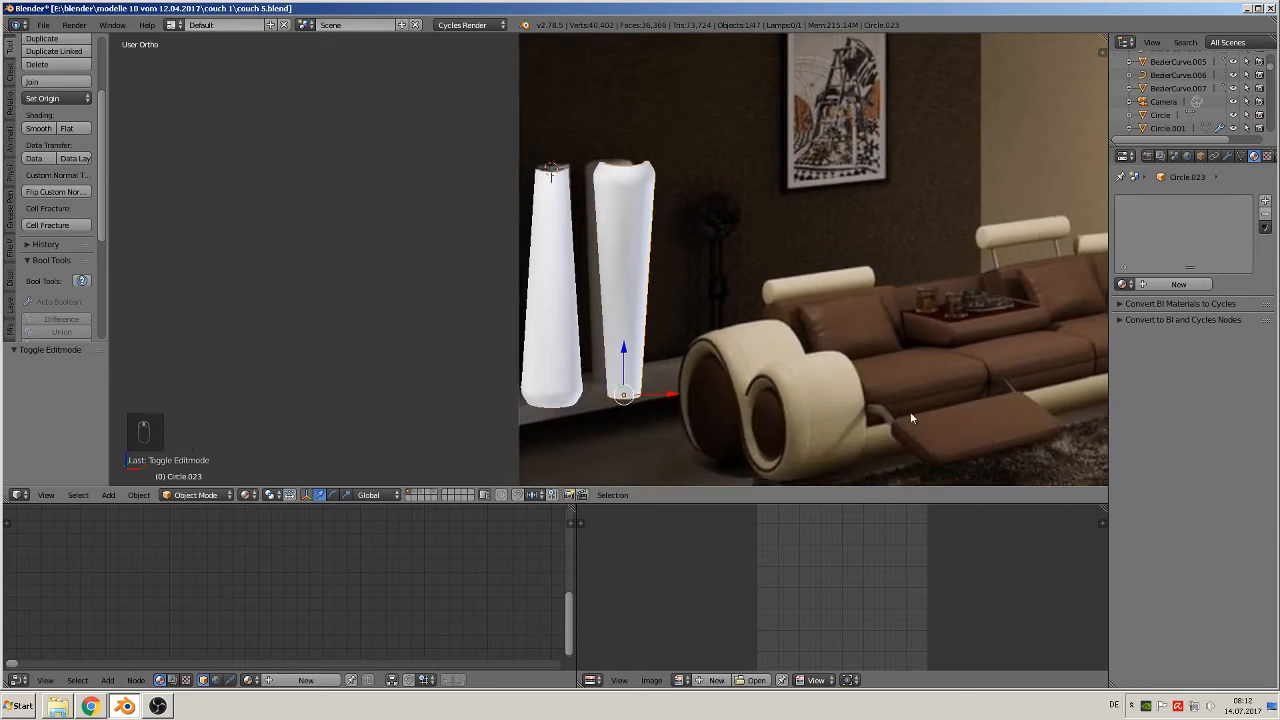
scroll(900, 410, down, 3)
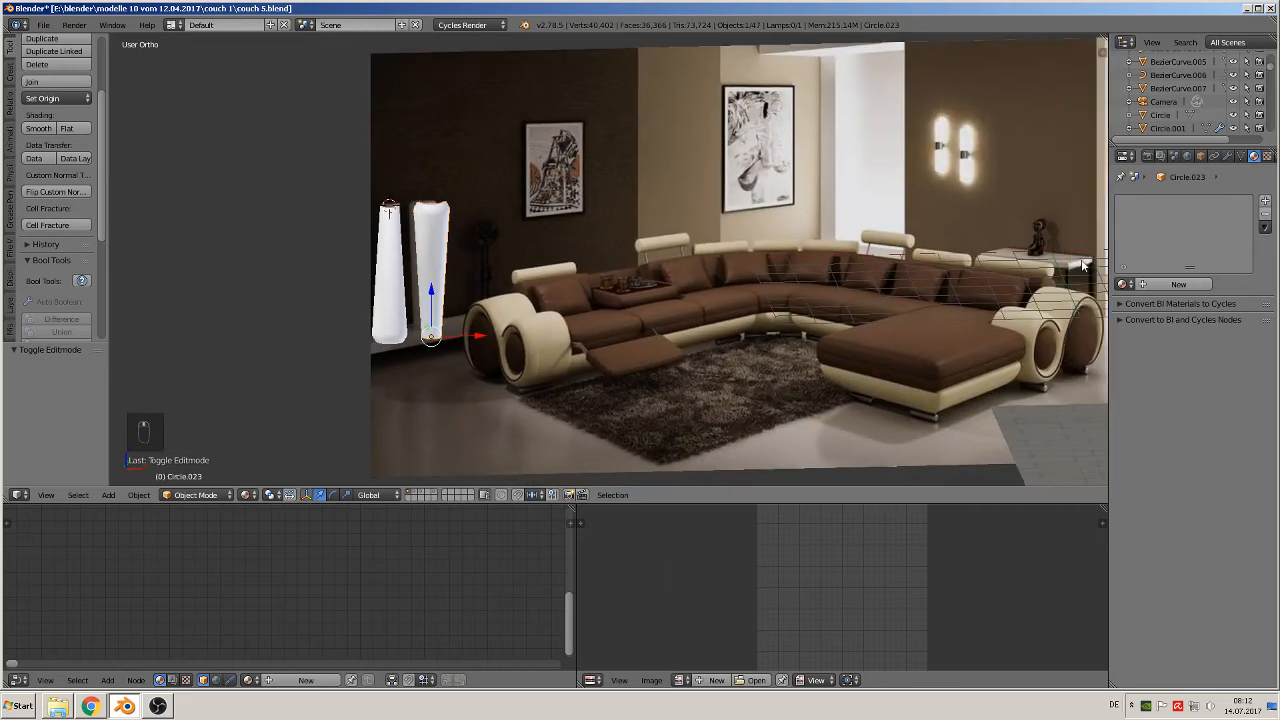
click(1122, 284)
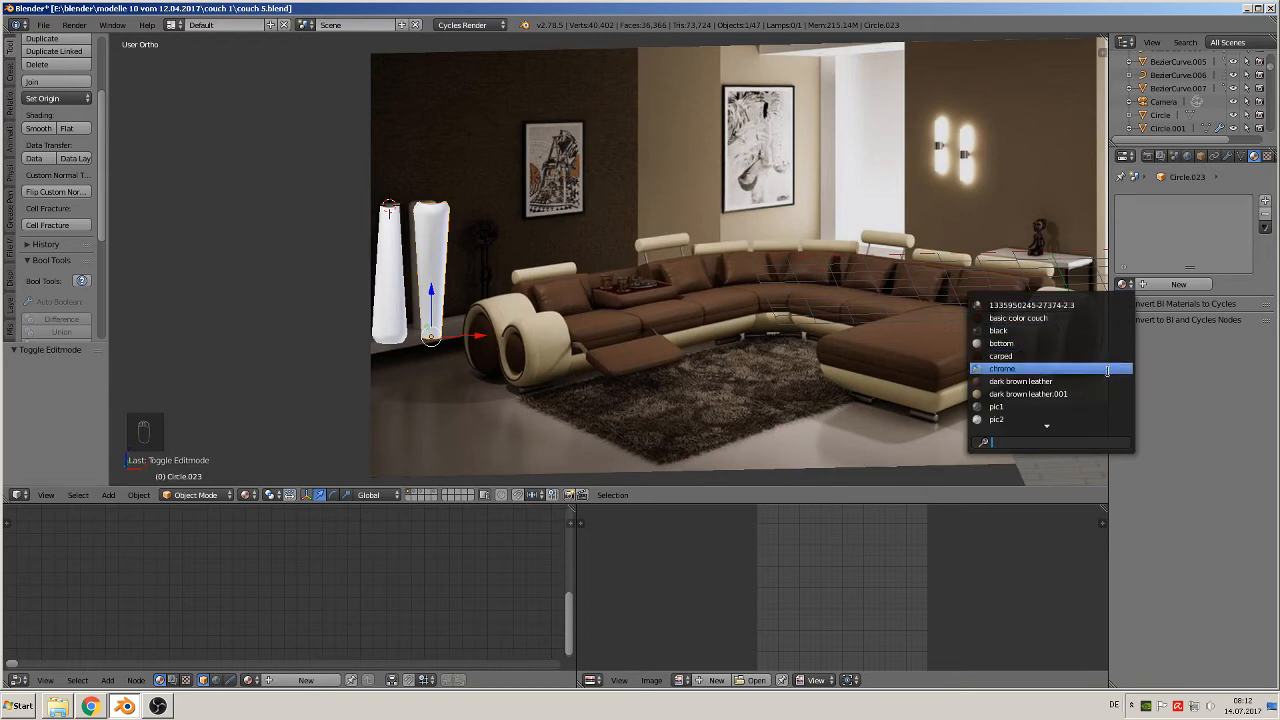
scroll(1090, 394, down, 6)
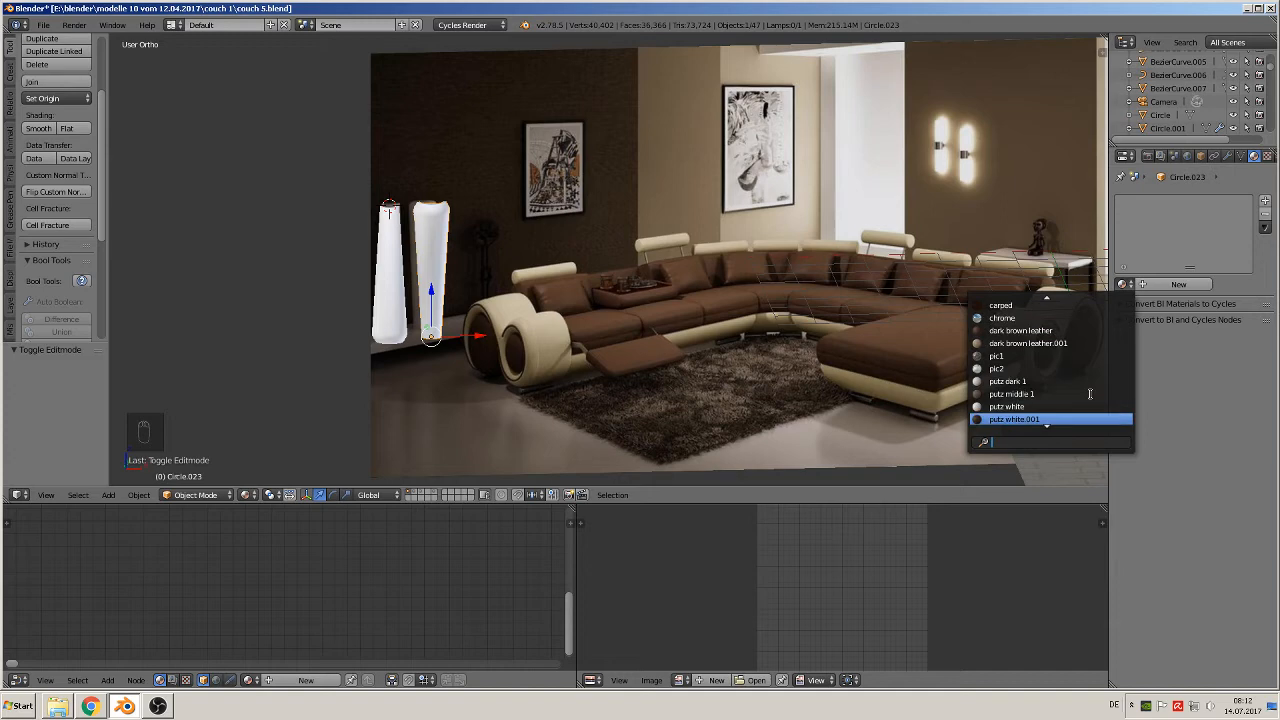
scroll(1088, 400, down, 2)
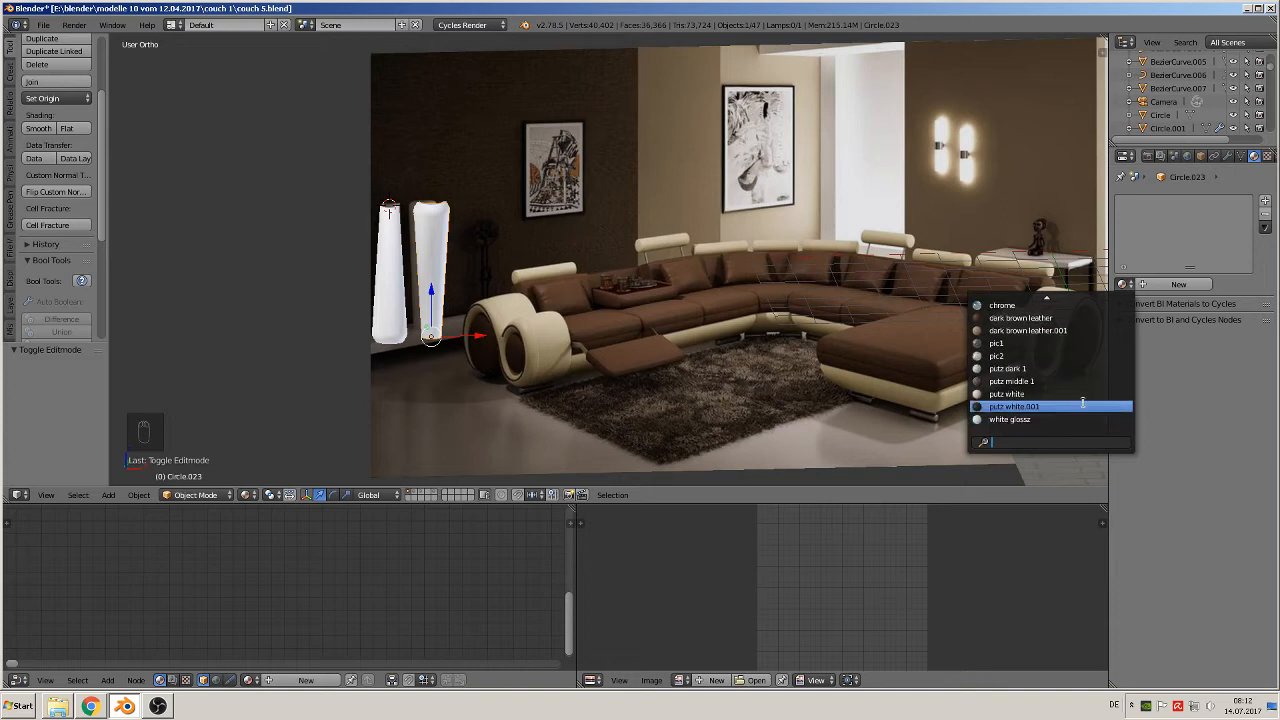
click(1051, 418)
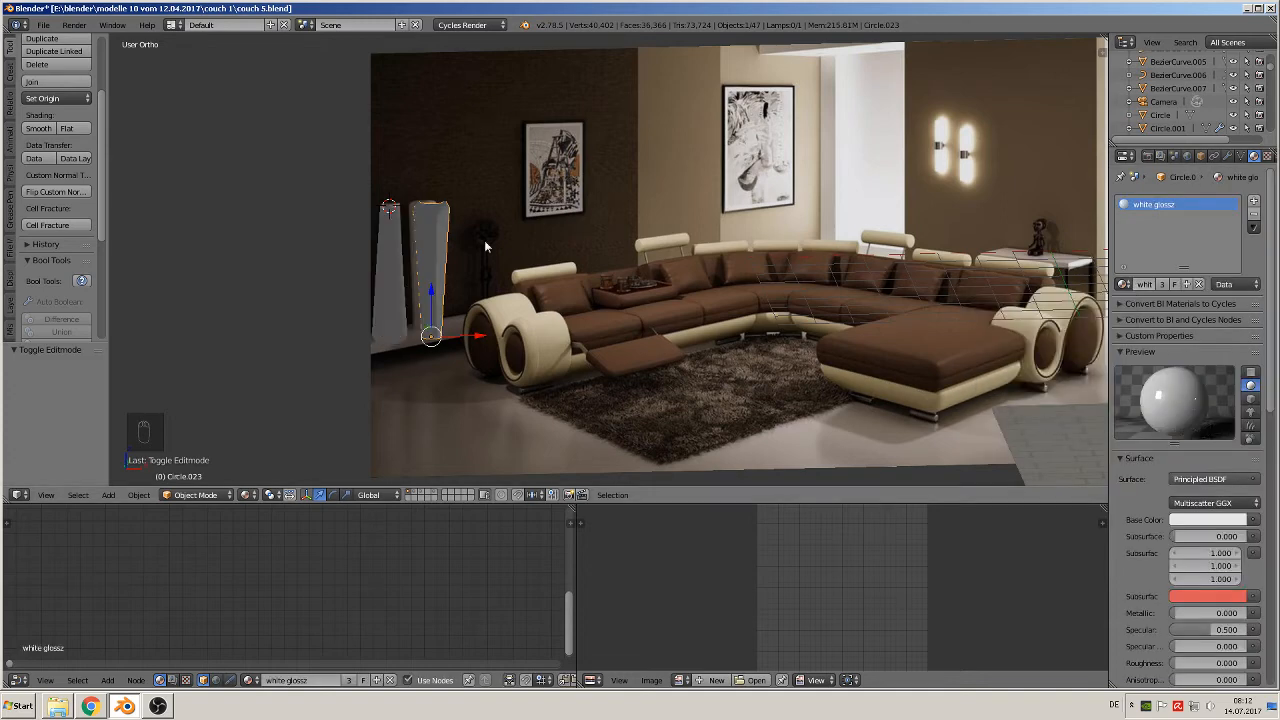
- Apply smooth shading to both tall vases
middle_drag(484, 240, 380, 292)
shift+right_click(403, 298)
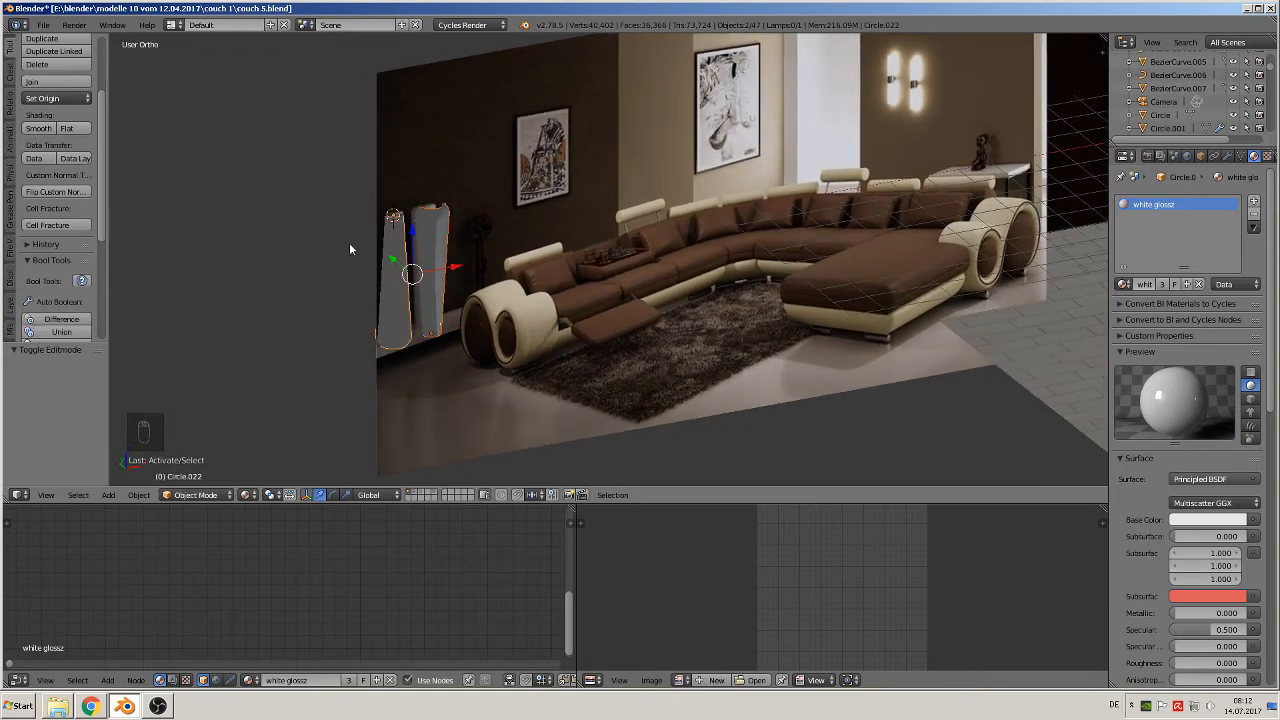
right_click(395, 260)
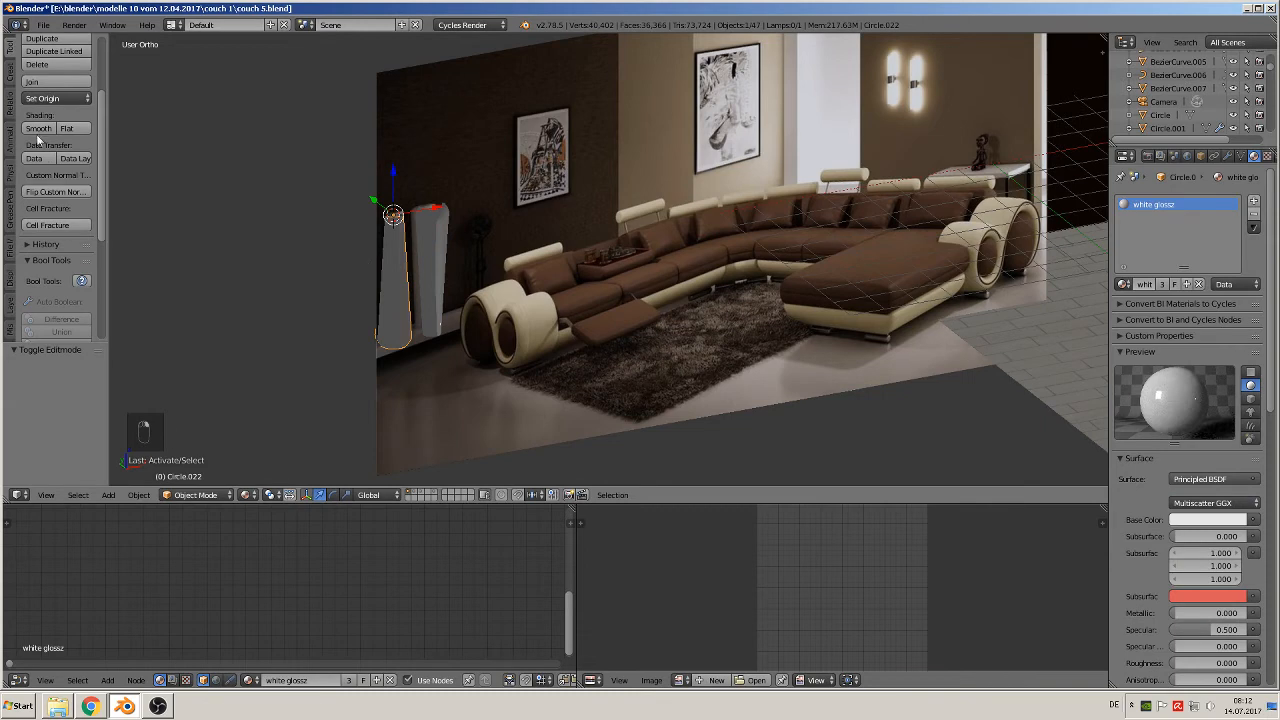
click(38, 129)
right_click(428, 240)
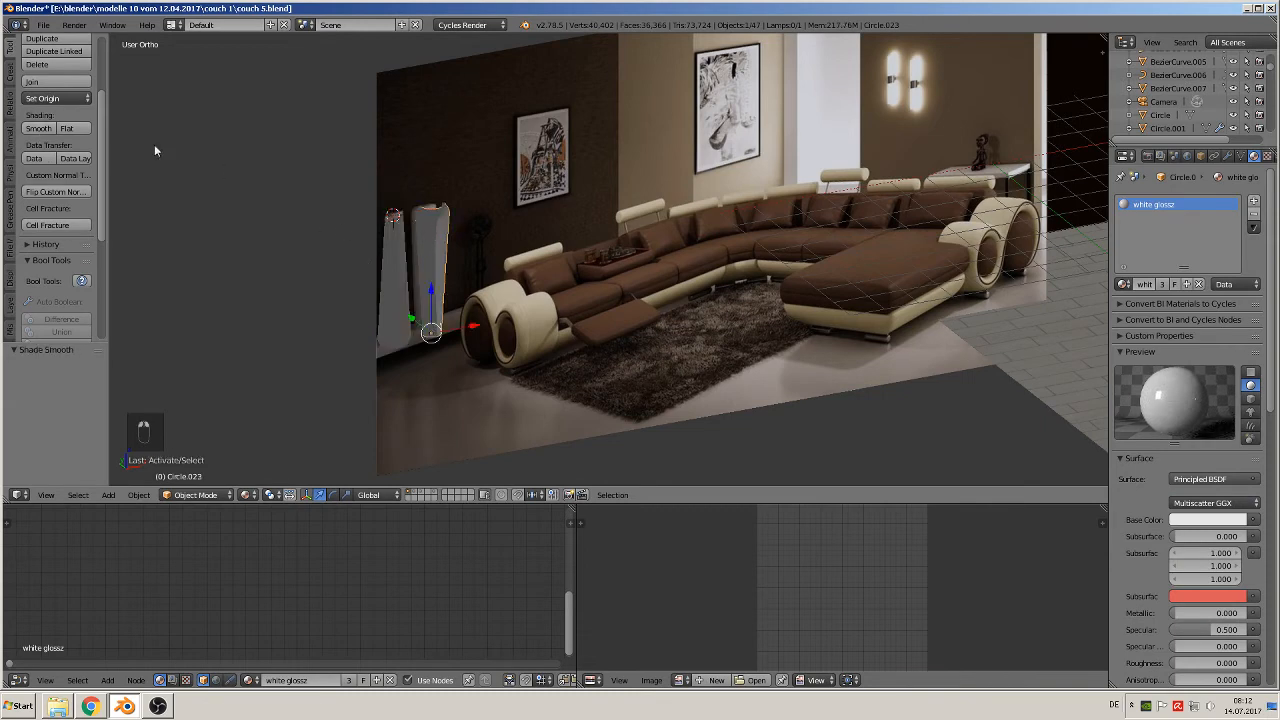
click(38, 129)
- Select both vases and join them into a single object
middle_drag(230, 195, 376, 227)
shift+right_click(449, 277)
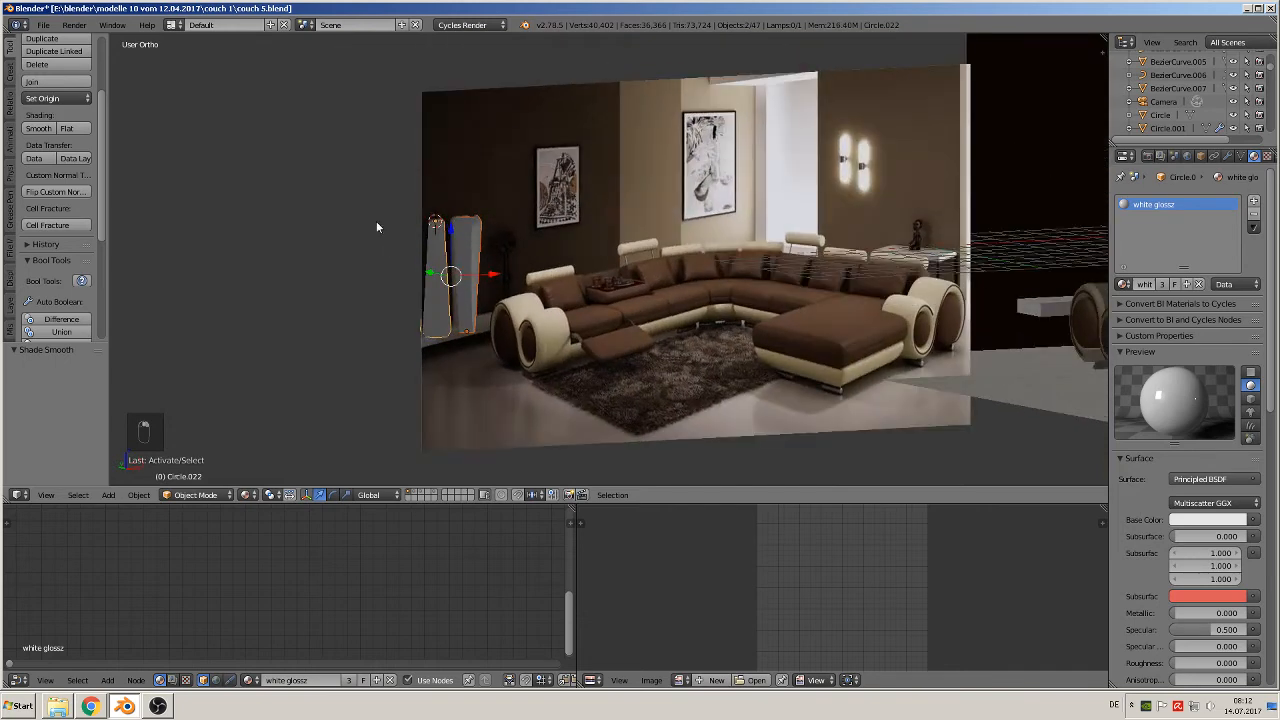
click(61, 83)
- Apply the joined vases' rotation and scale, and set their origin to the geometry
key(KP_1)
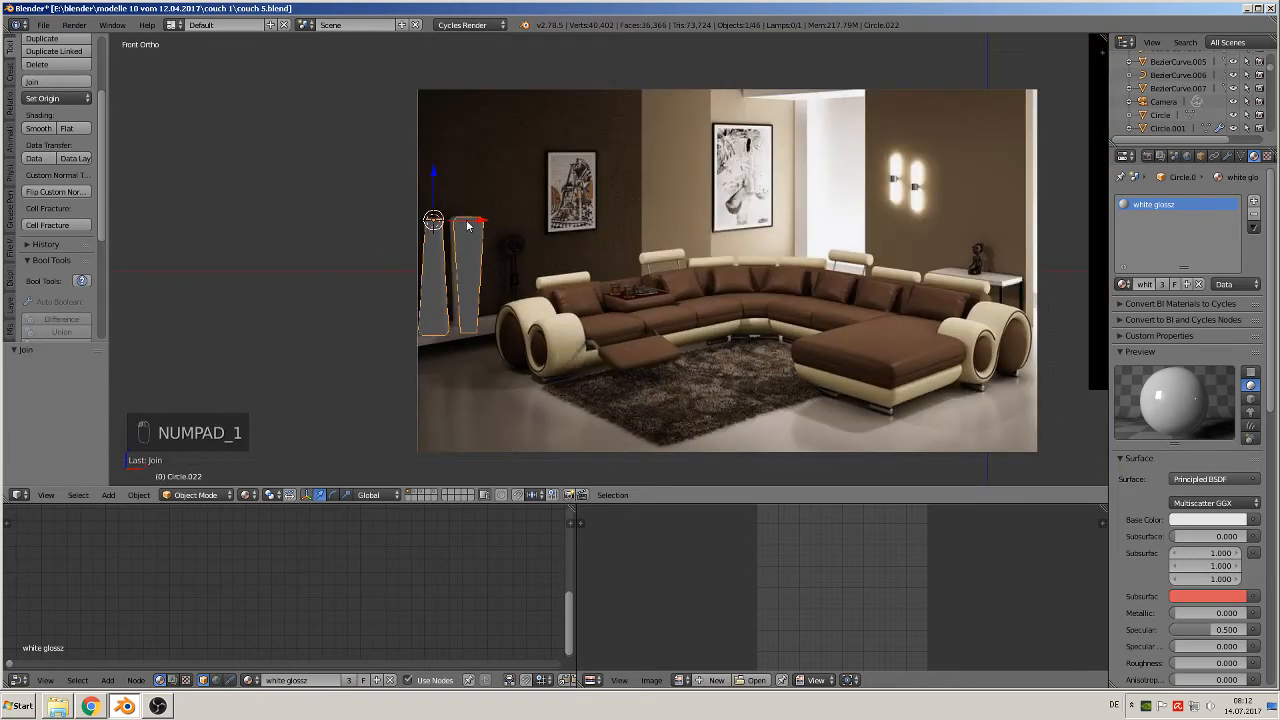
click(138, 495)
mouse_move(184, 392)
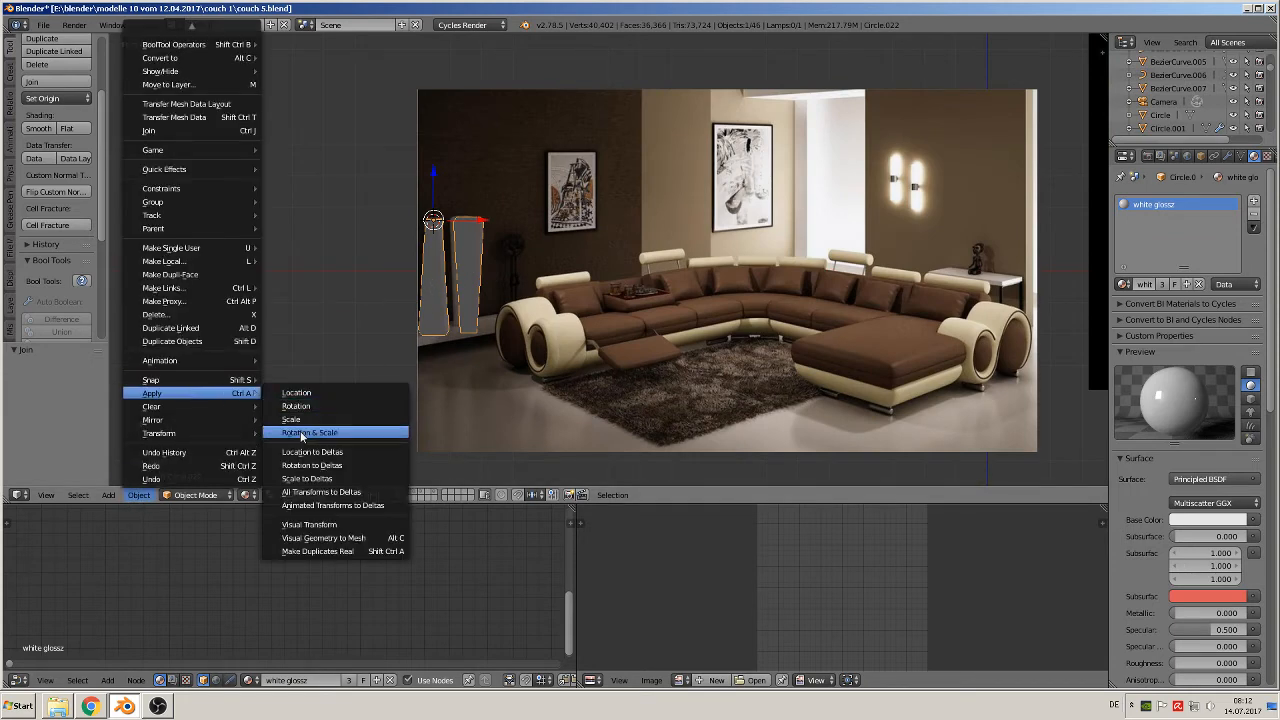
click(302, 432)
click(56, 98)
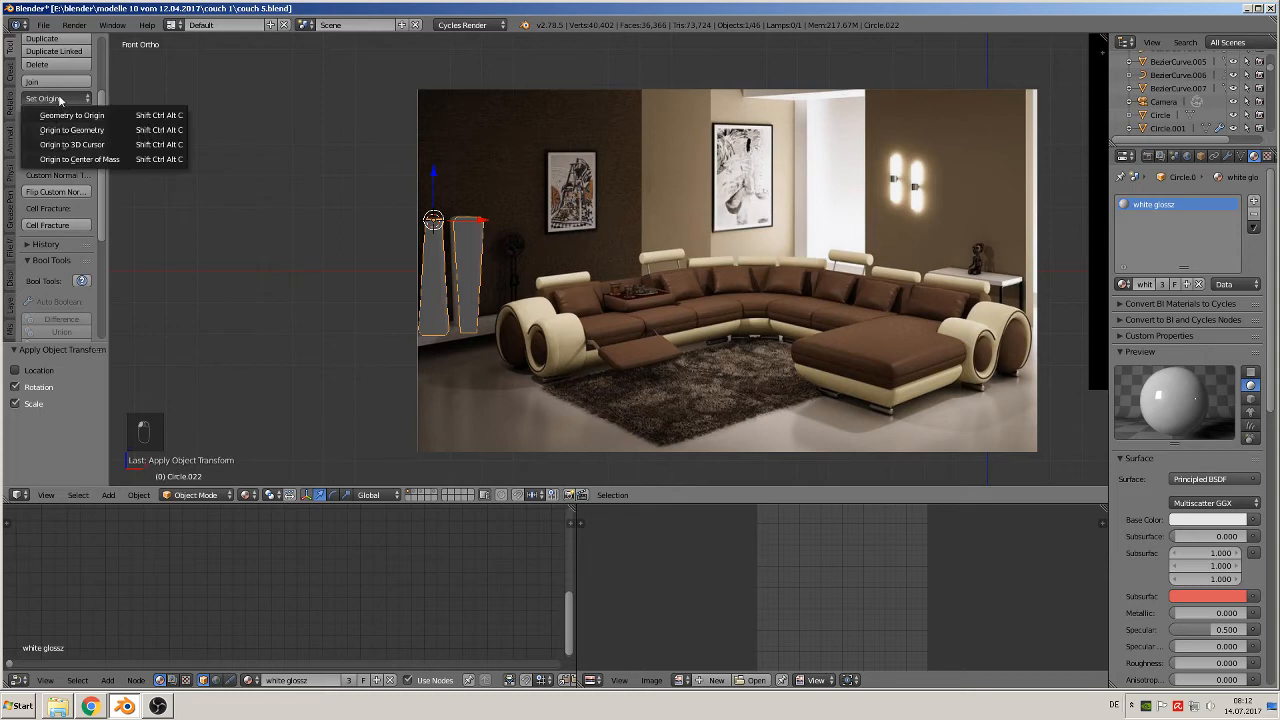
click(57, 126)
- Move the joined vases 22.244 units along X from the reference photo into the modeled room
scroll(409, 289, down, 1)
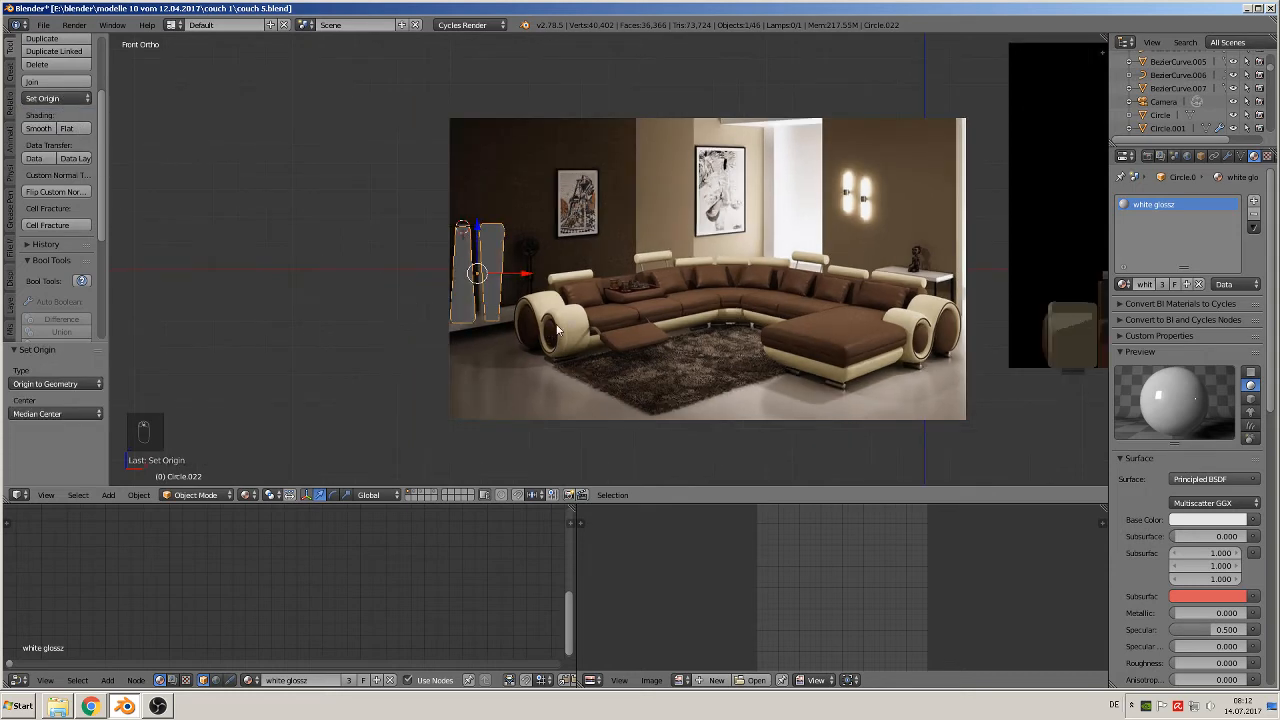
key(KP_1)
scroll(594, 296, down, 1)
drag(561, 272, 1050, 270)
- Shift the vases back along Y onto the low shelf beside the couch and -0.438 units along X, checking the camera view
middle_drag(1050, 270, 722, 333)
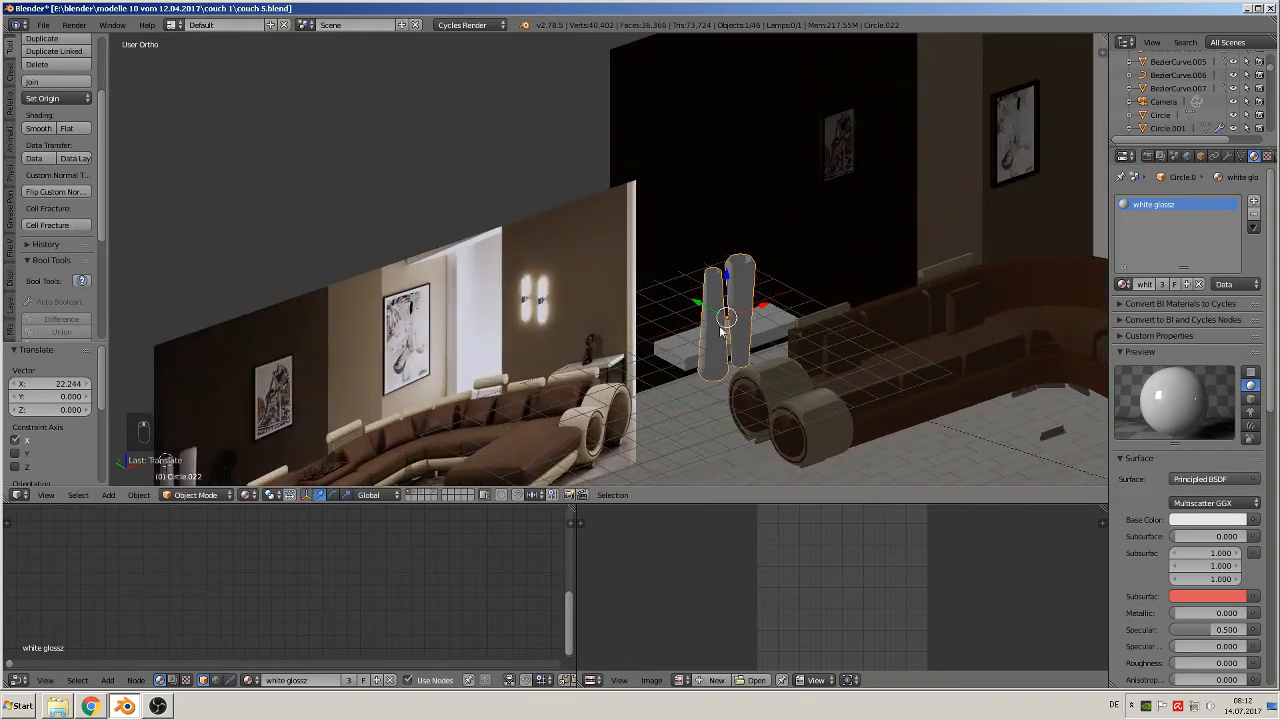
drag(700, 304, 738, 272)
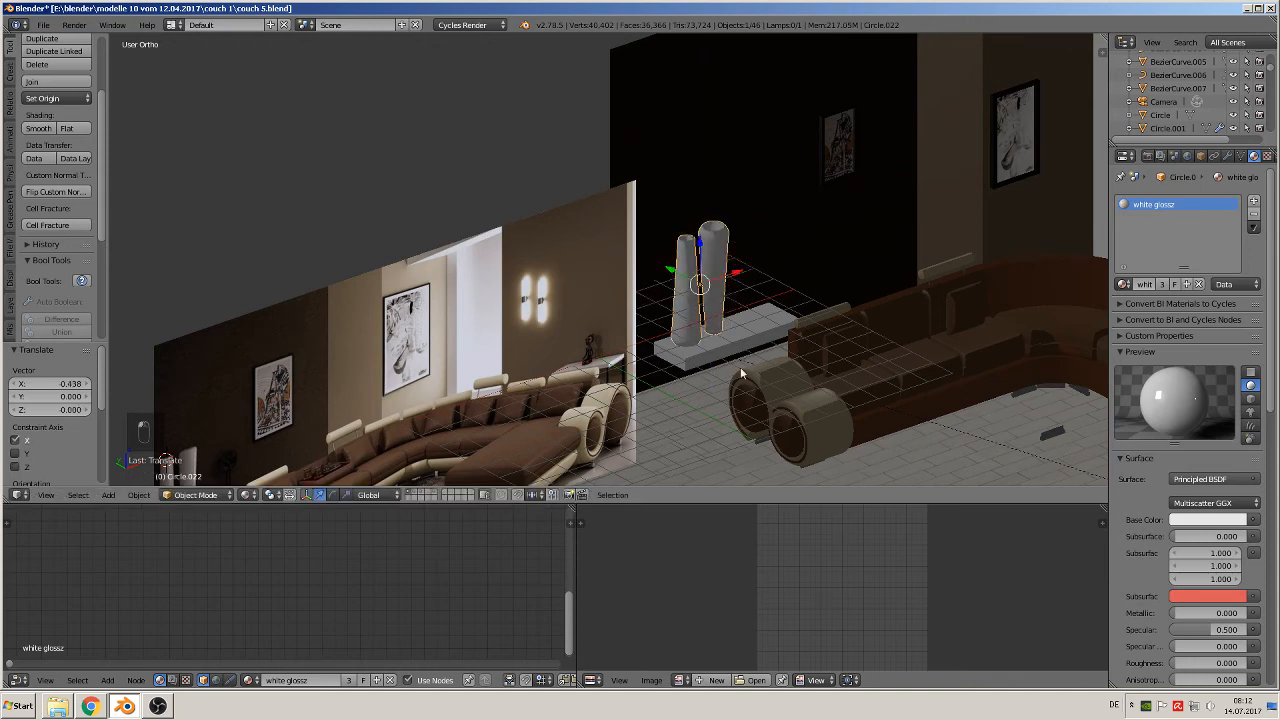
middle_drag(740, 367, 674, 325)
key(KP_0)
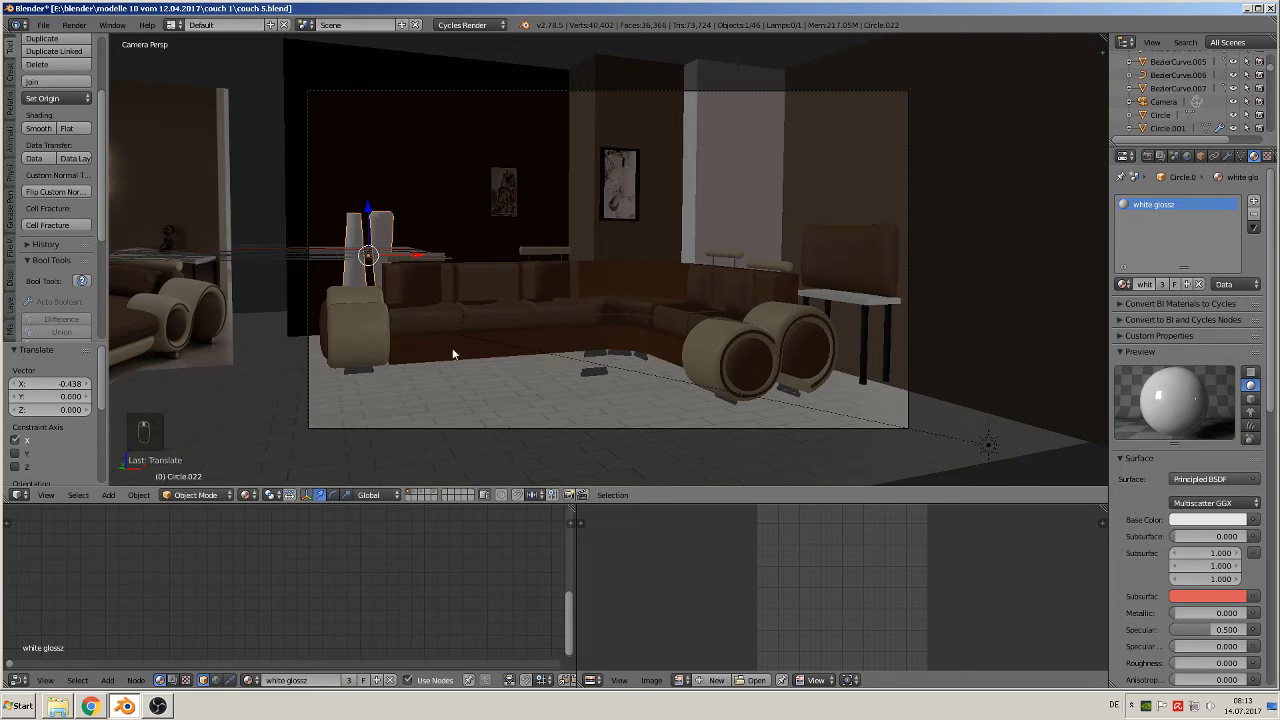
- Save the blend file
shift+middle_drag(451, 354, 506, 310)
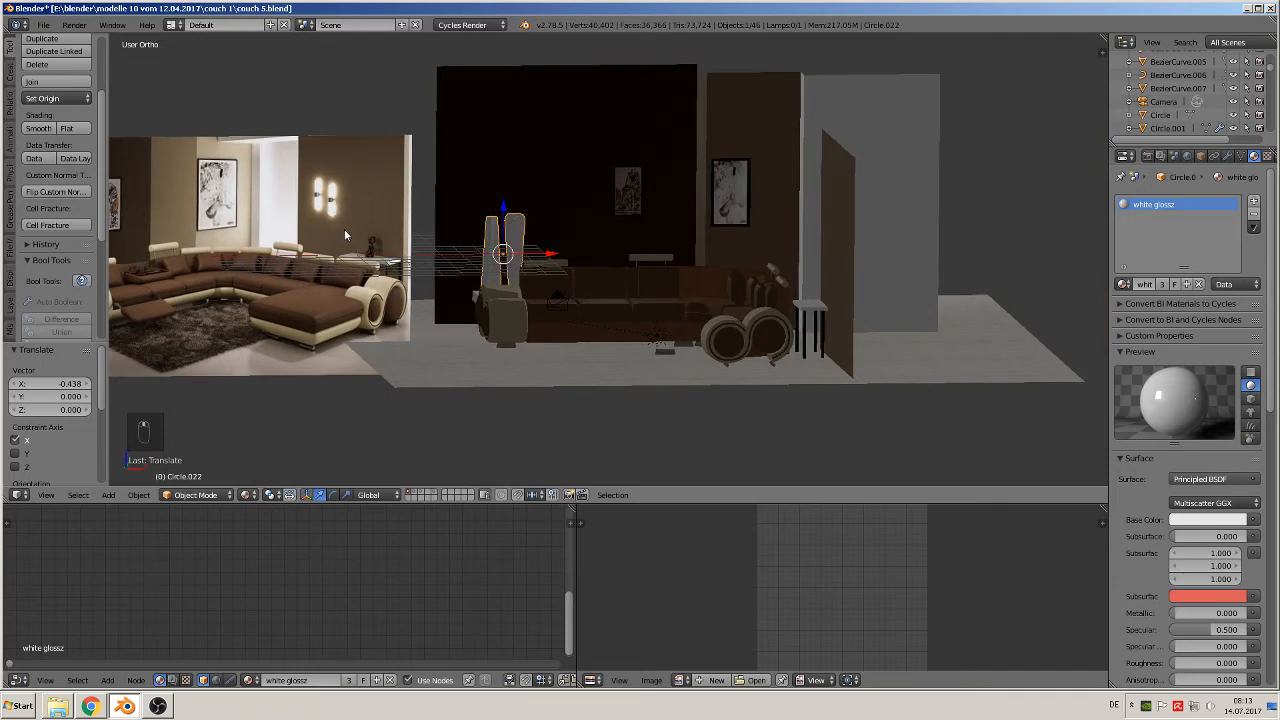
shift+middle_drag(345, 235, 711, 278)
scroll(708, 280, up, 5)
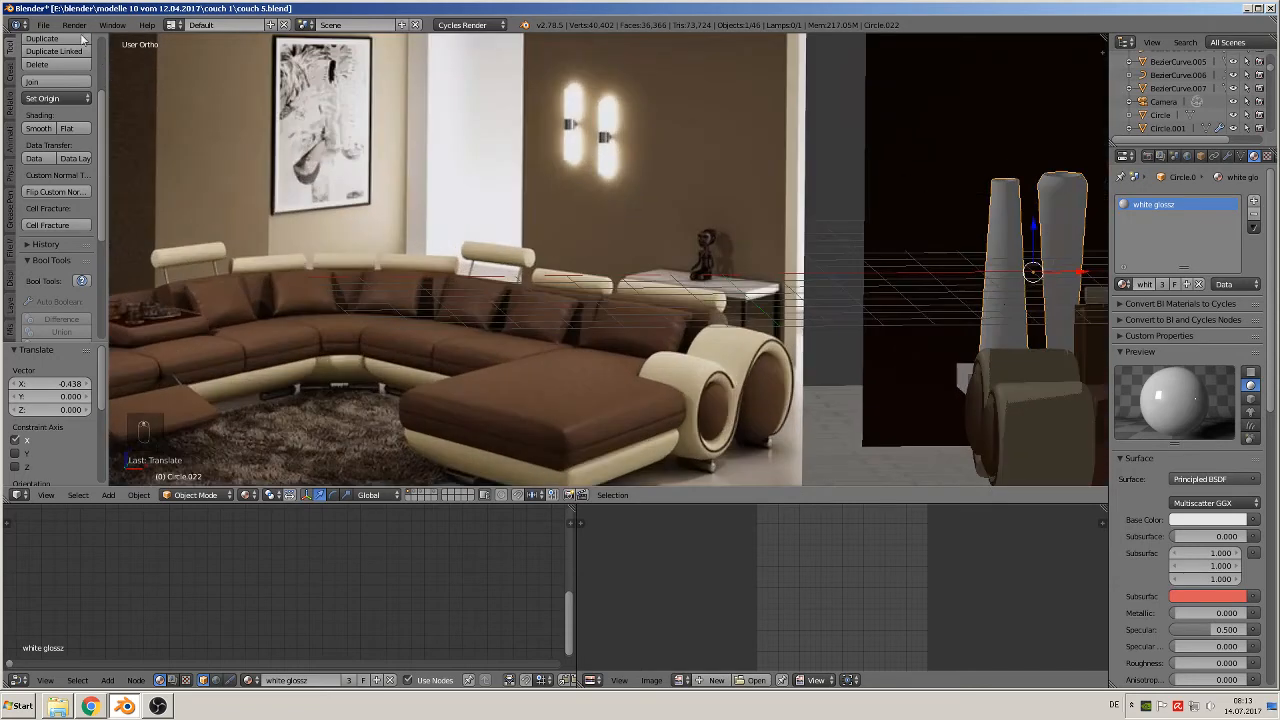
click(46, 25)
click(69, 126)
- Add a 32-vertex mesh circle at the photo's left wall lamp, scale it to about 0.2 and raise it 0.253 units
shift+middle_drag(509, 204, 513, 248)
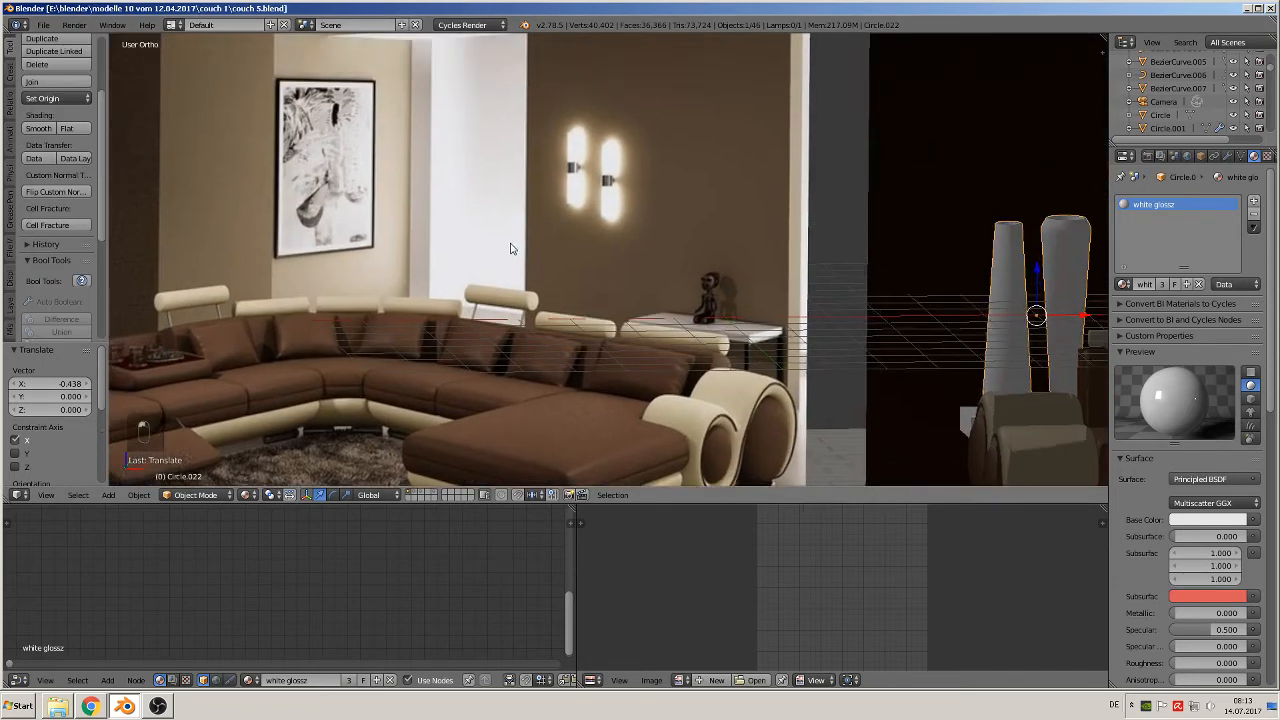
scroll(607, 281, up, 3)
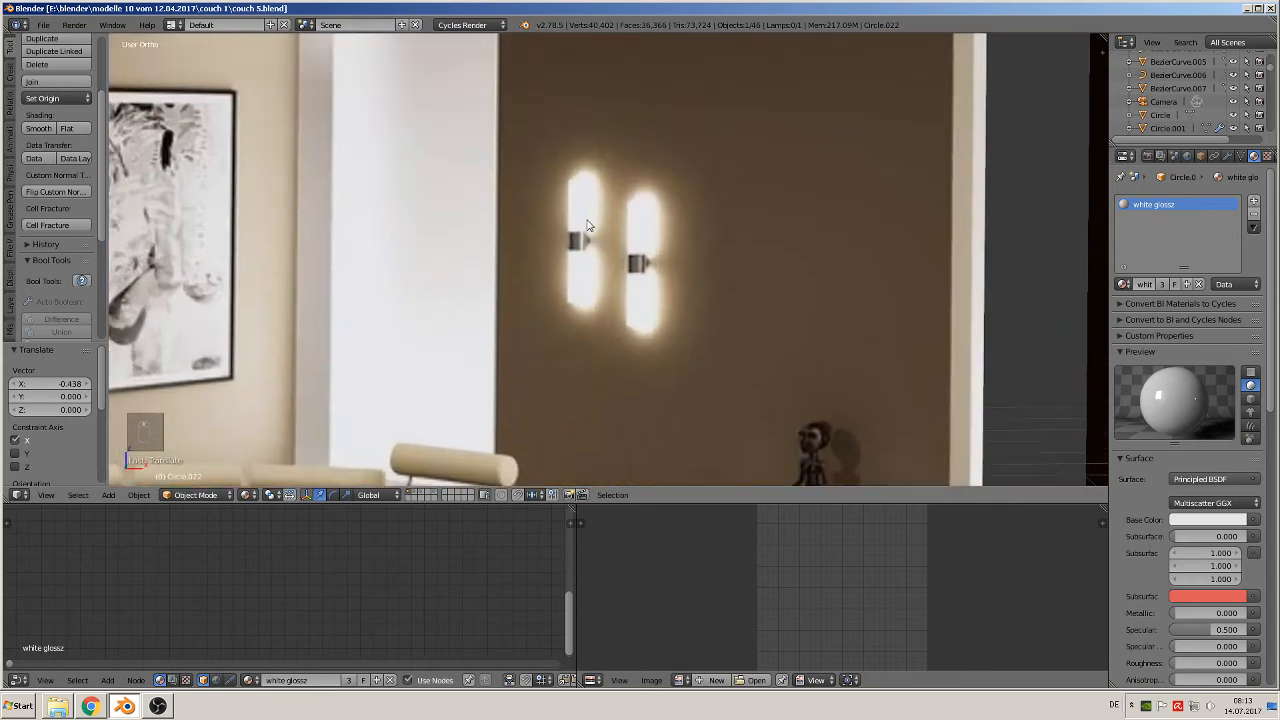
click(581, 200)
click(108, 495)
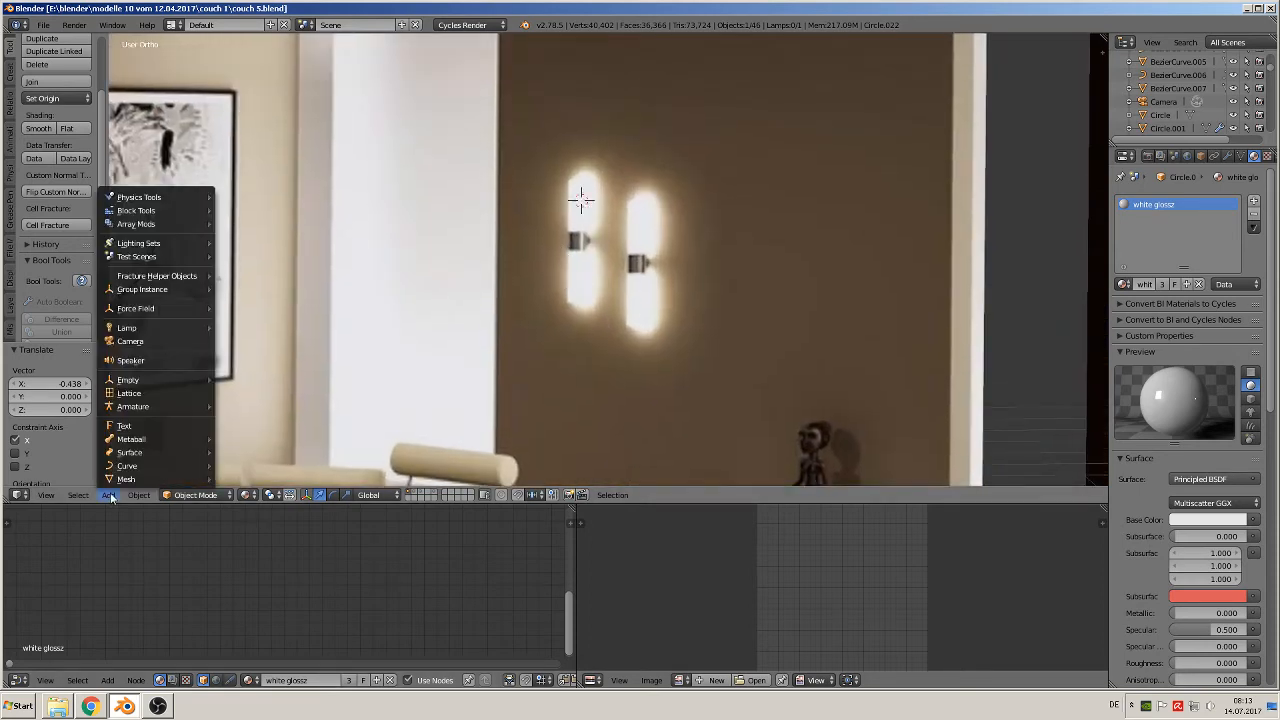
mouse_move(128, 479)
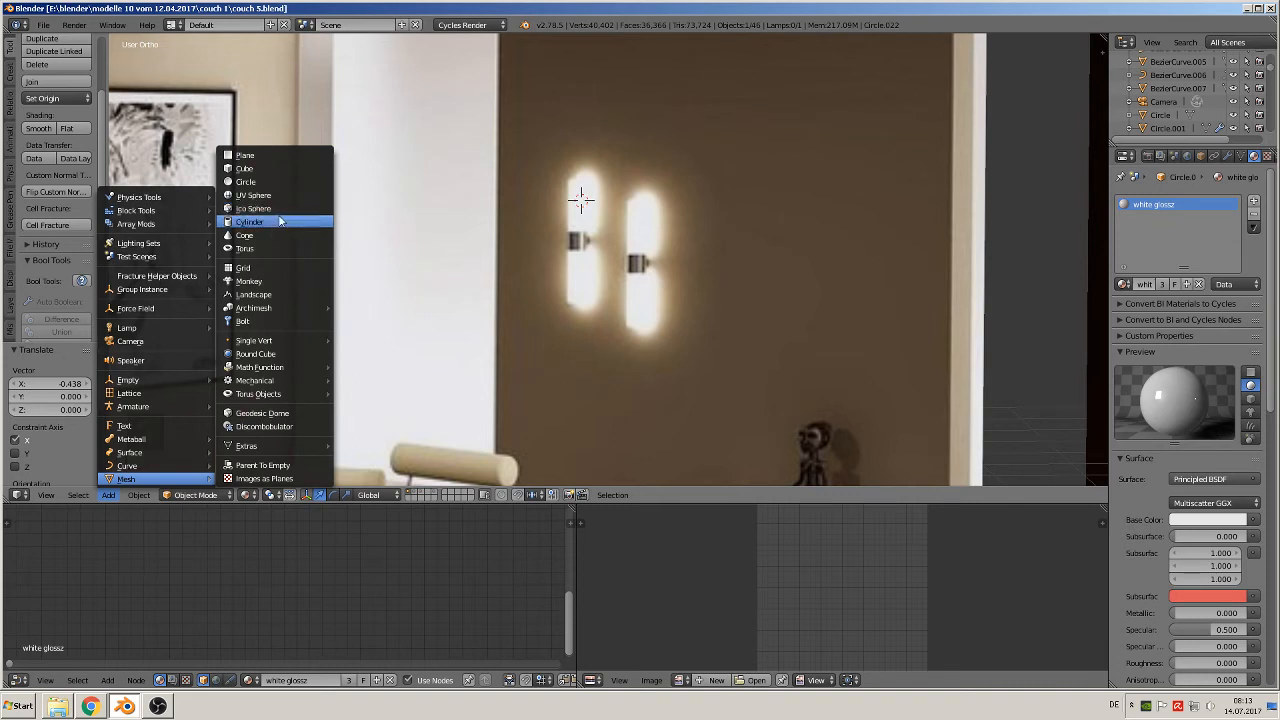
click(264, 184)
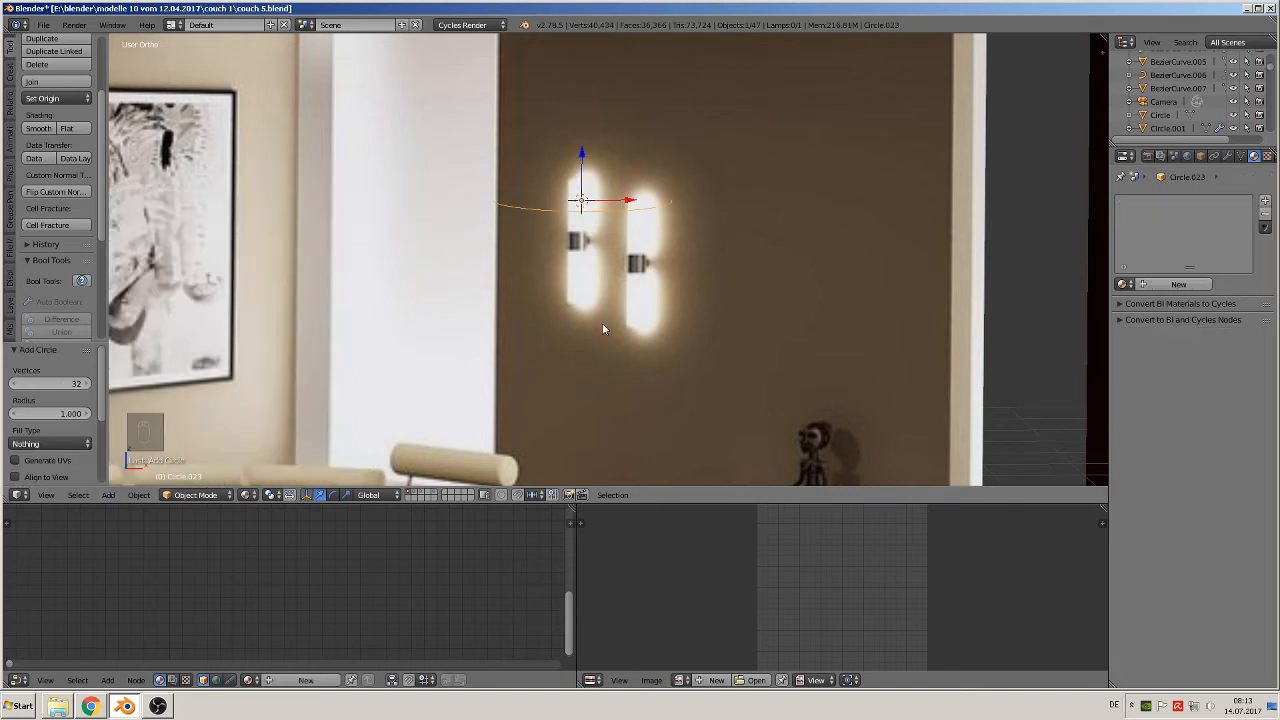
key(s)
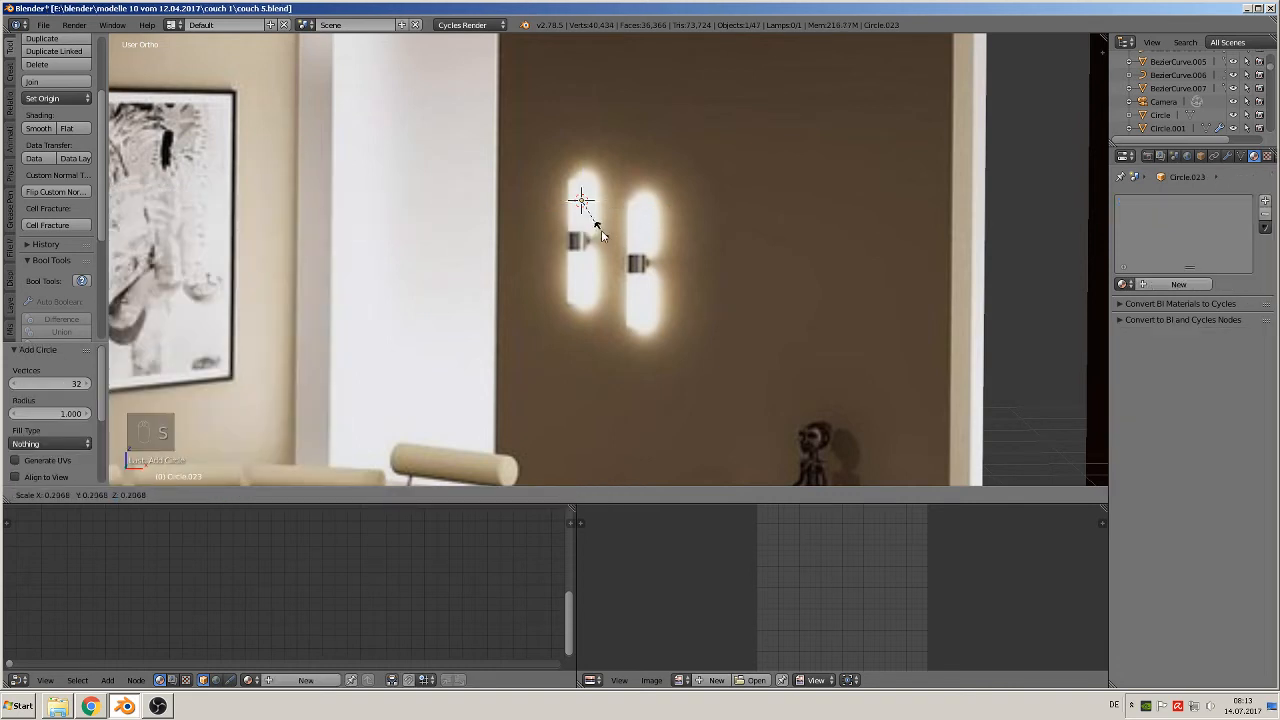
click(601, 230)
drag(580, 158, 583, 136)
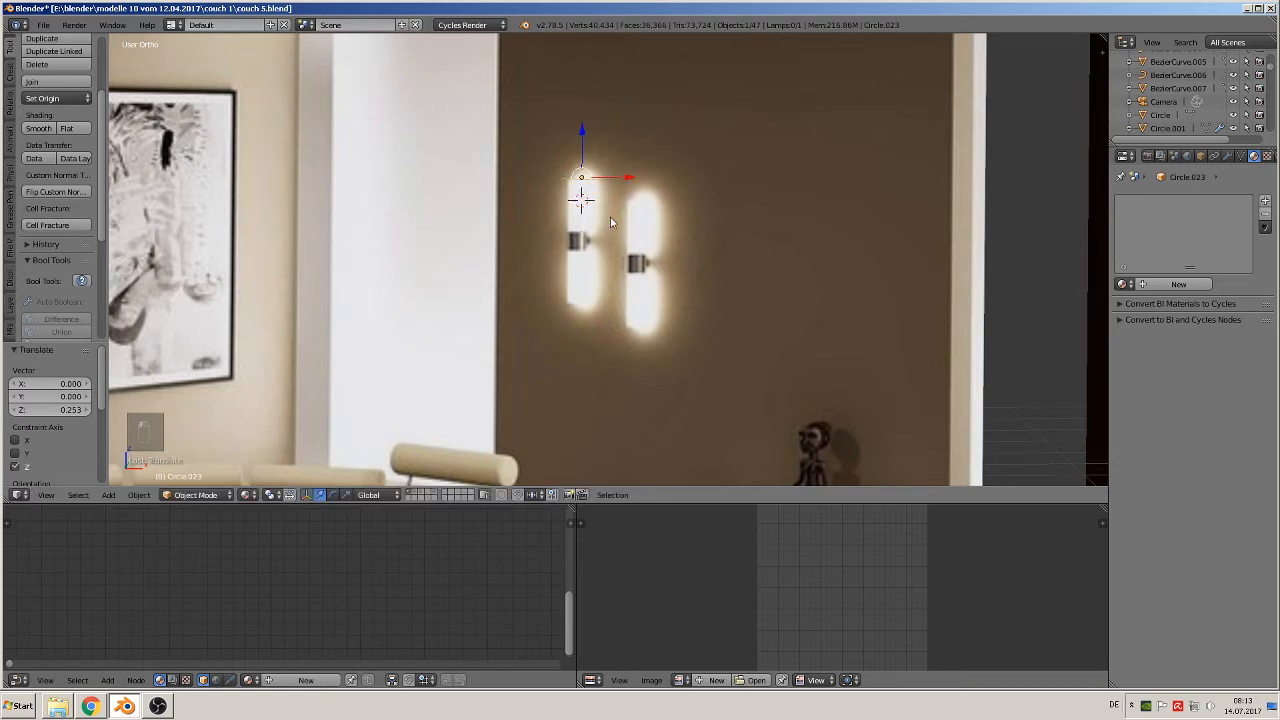
- Extrude the circle down 0.573 units in Edit Mode to form the lamp's upper tube
scroll(578, 283, up, 3)
key(Tab)
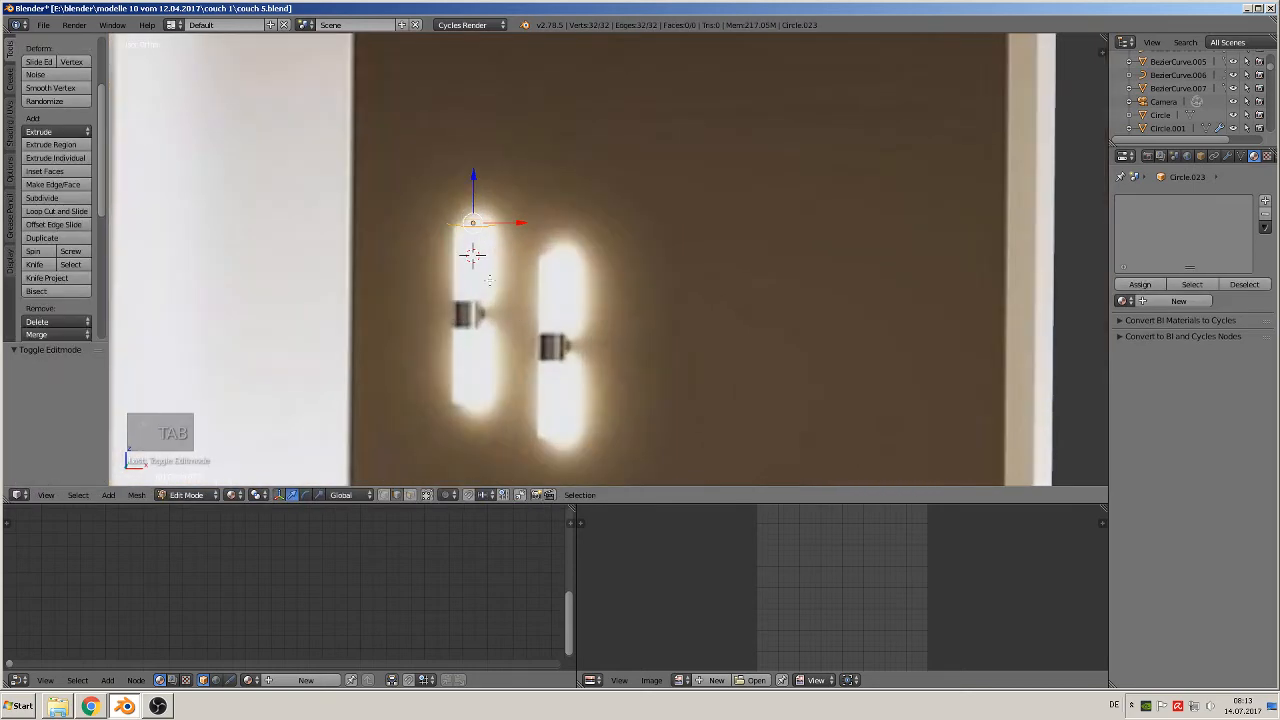
key(e)
drag(474, 177, 475, 252)
- Extrude the tube's lower loop outward by a scale of 1.099 and down 0.202 units to form the lamp's middle ring
scroll(524, 350, up, 1)
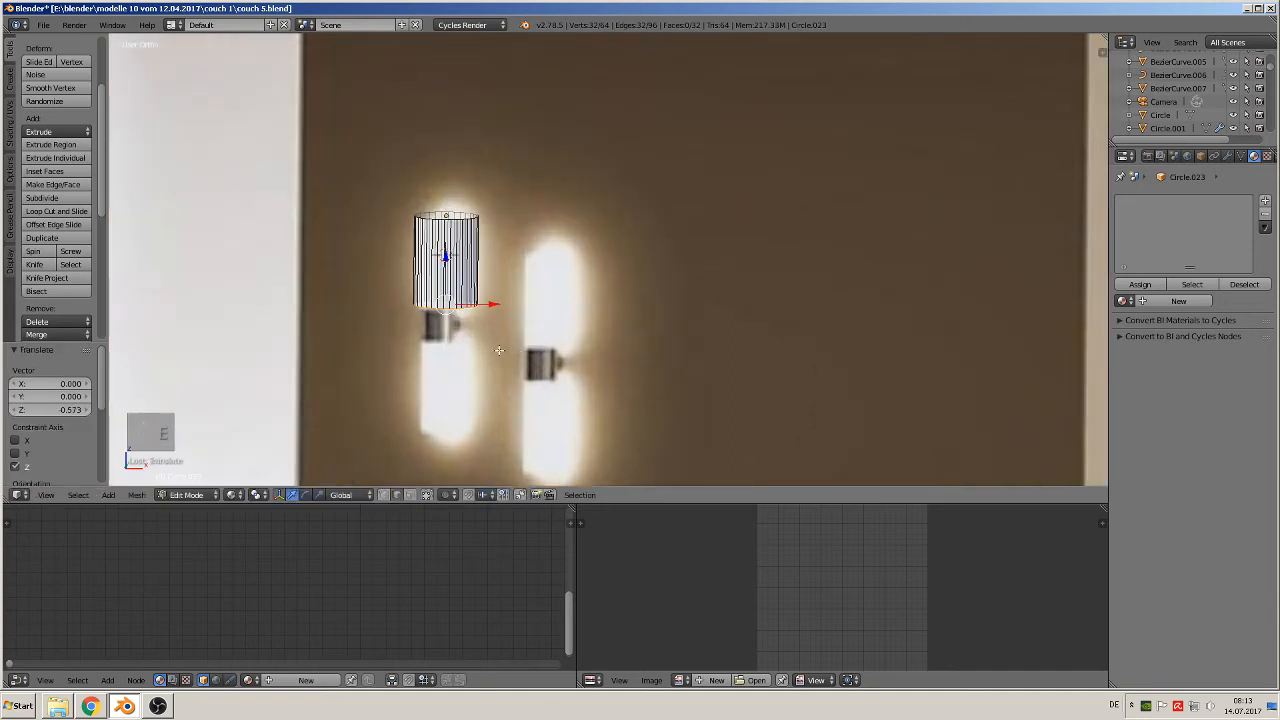
key(e)
click(505, 351)
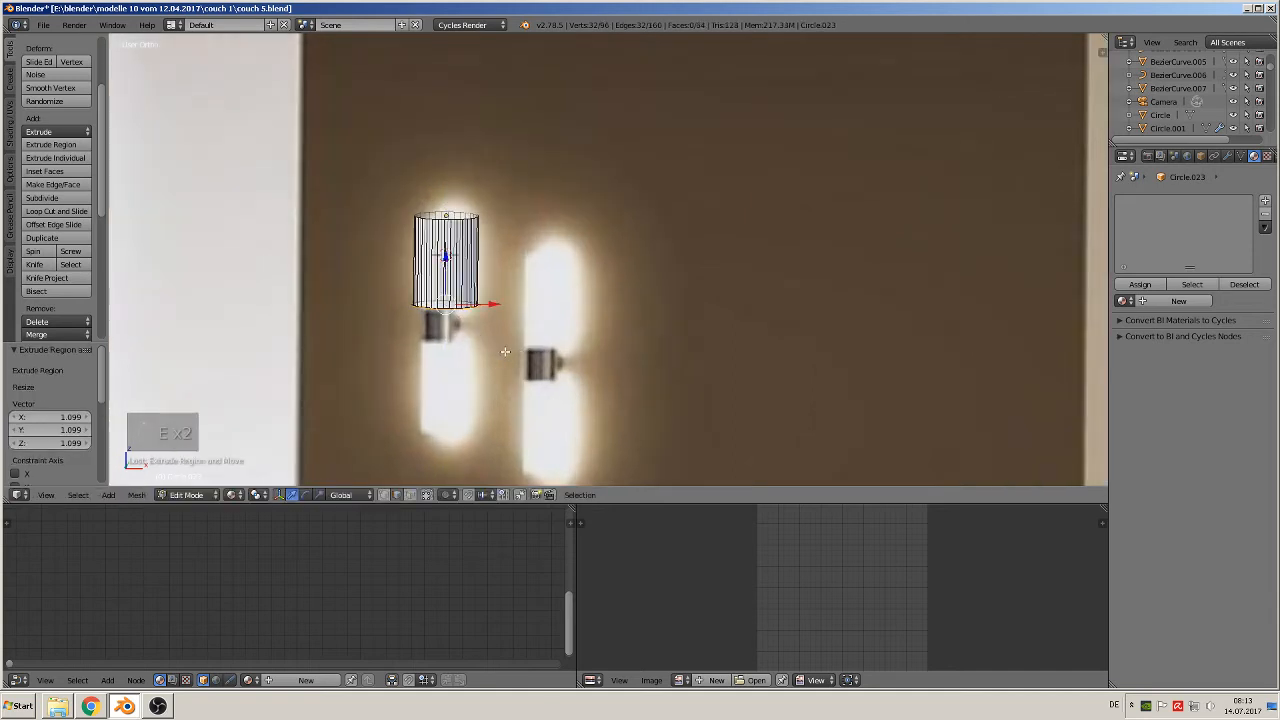
key(e)
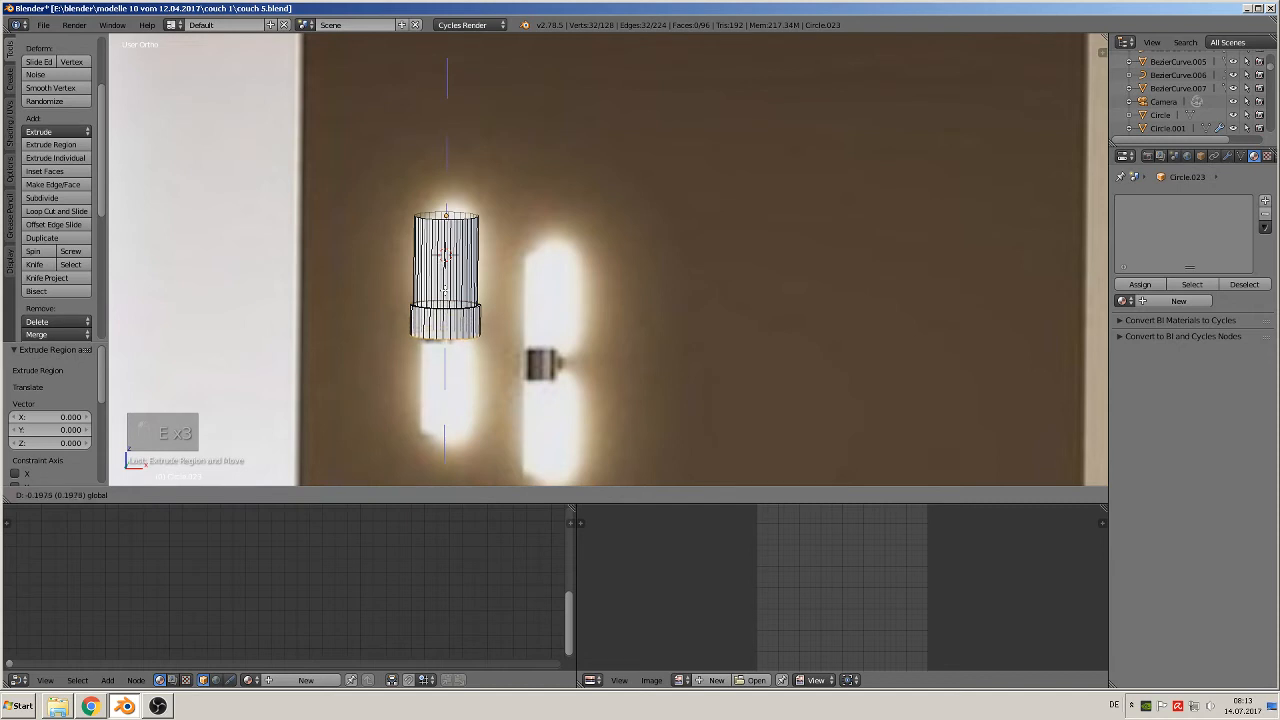
drag(444, 291, 444, 292)
- Extrude the ring's bottom loop slightly inward and down 0.627 units to form the lamp's lower tube
key(e)
key(s)
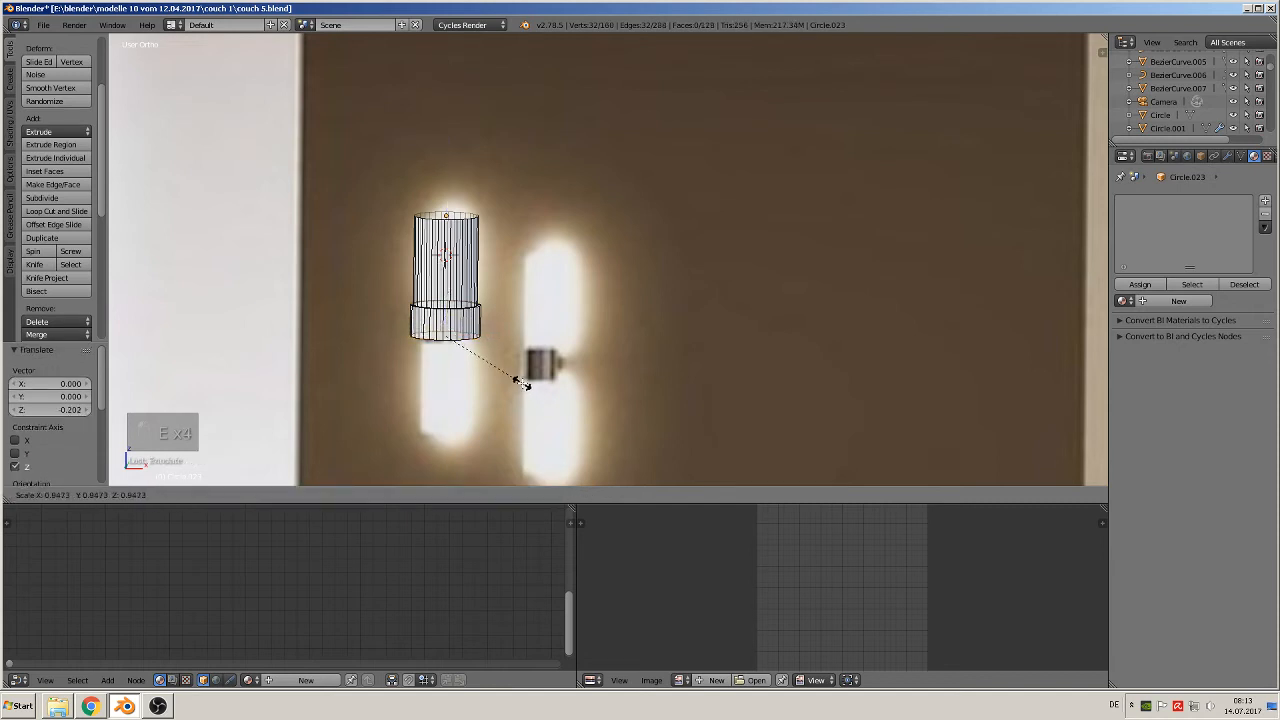
click(521, 383)
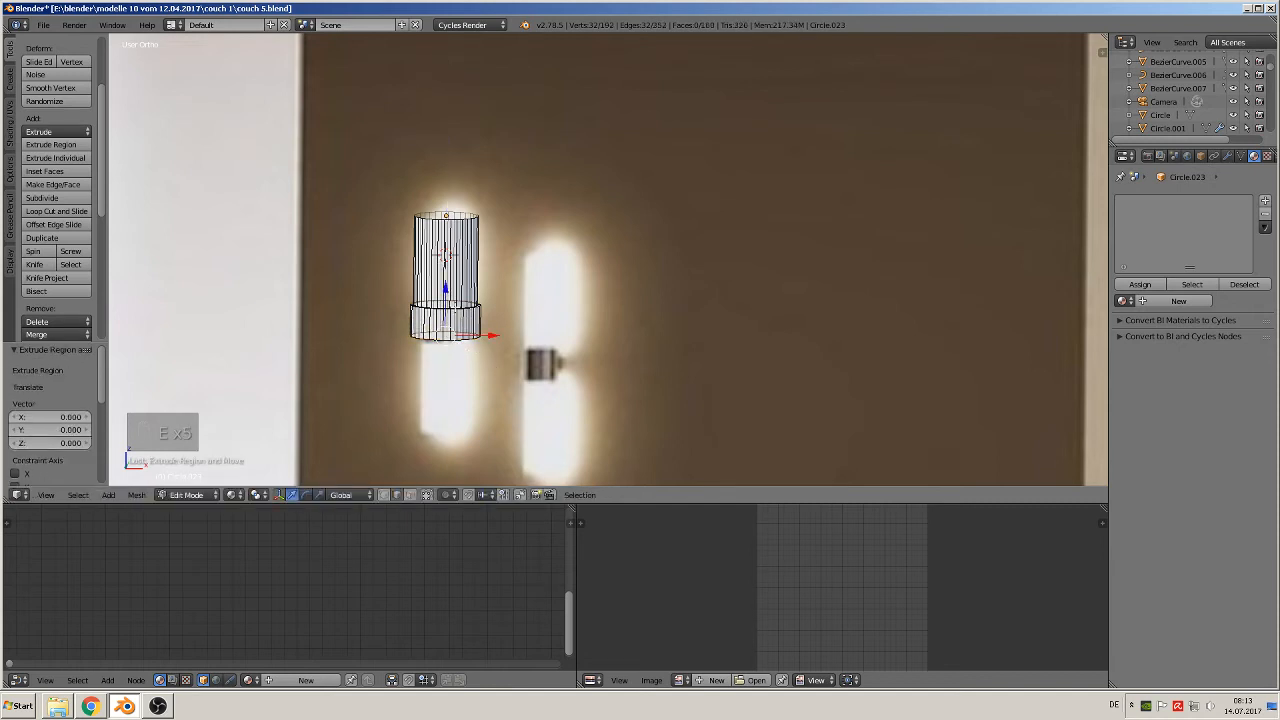
key(e)
click(489, 415)
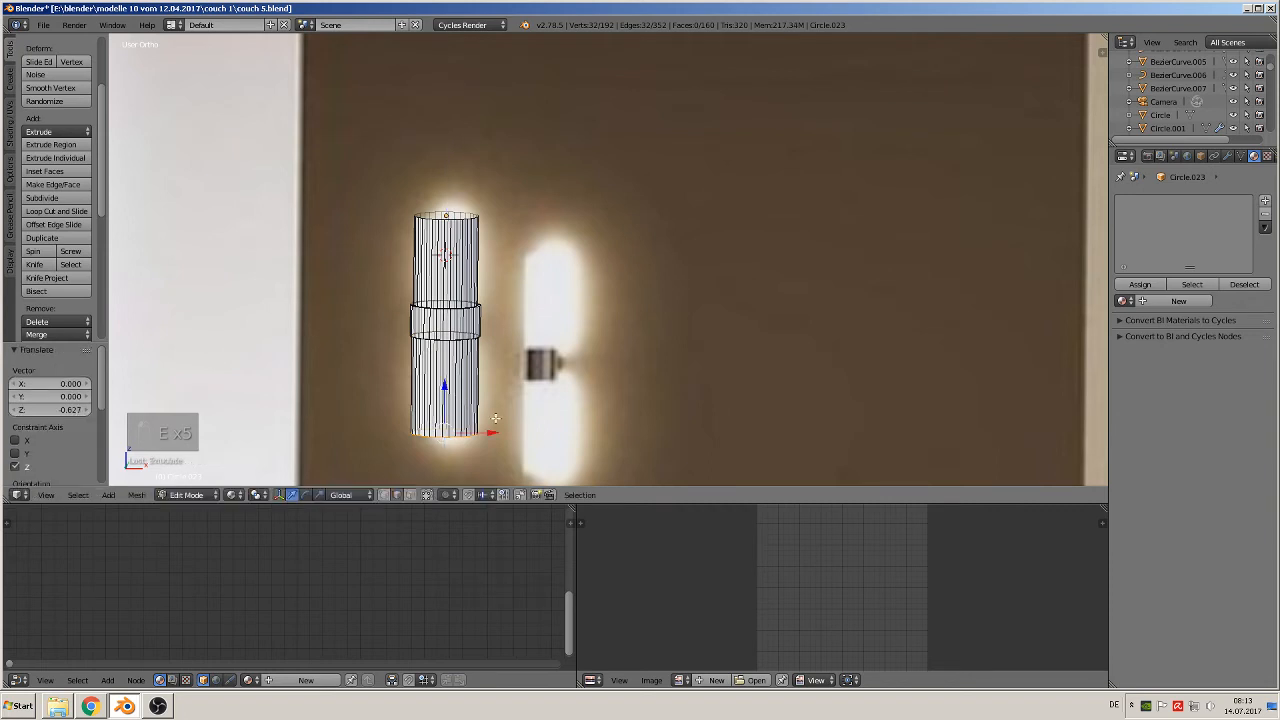
- Close the lamp's open top edge loop with a face and return to Object Mode
alt+click(458, 218)
key(f)
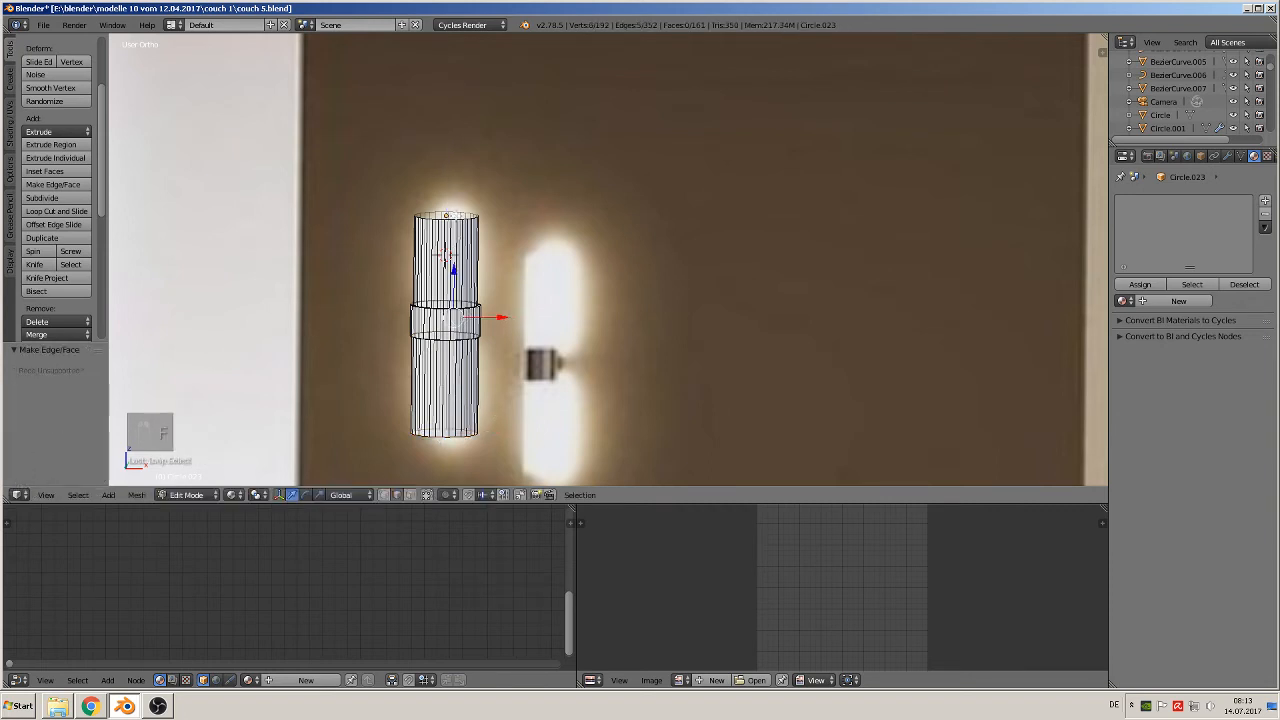
alt+click(454, 216)
key(f)
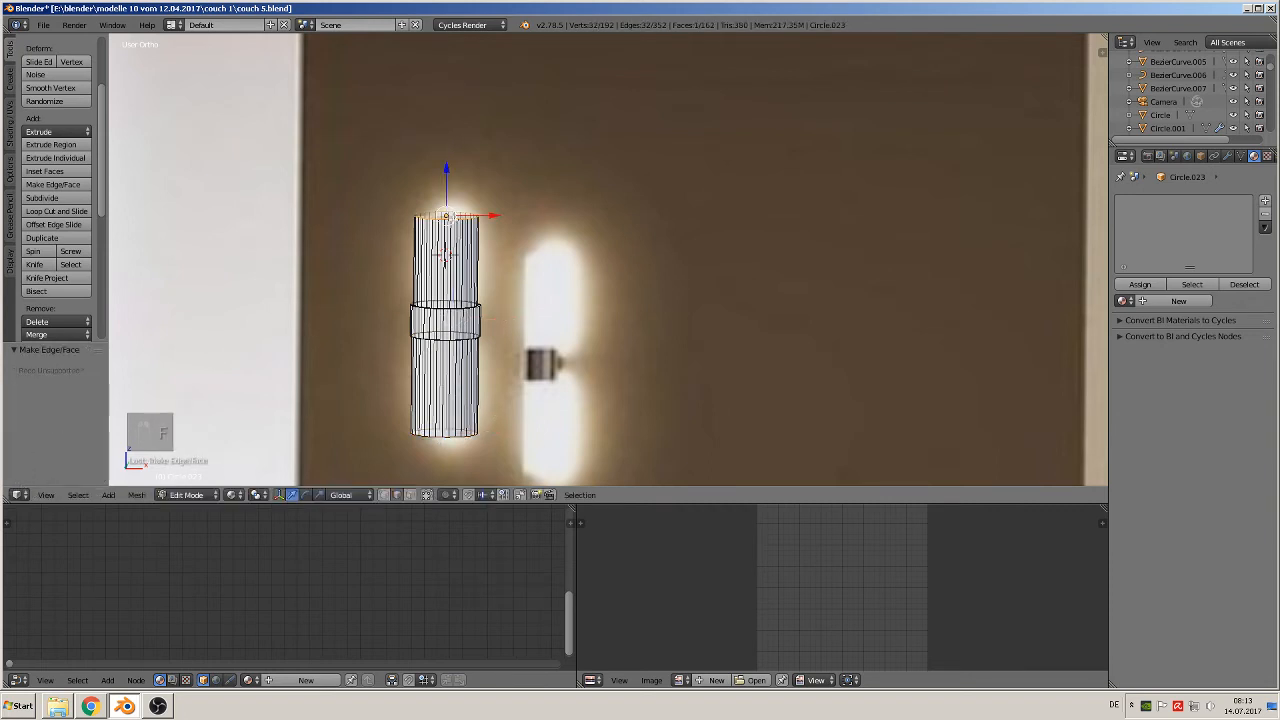
scroll(490, 300, up, 4)
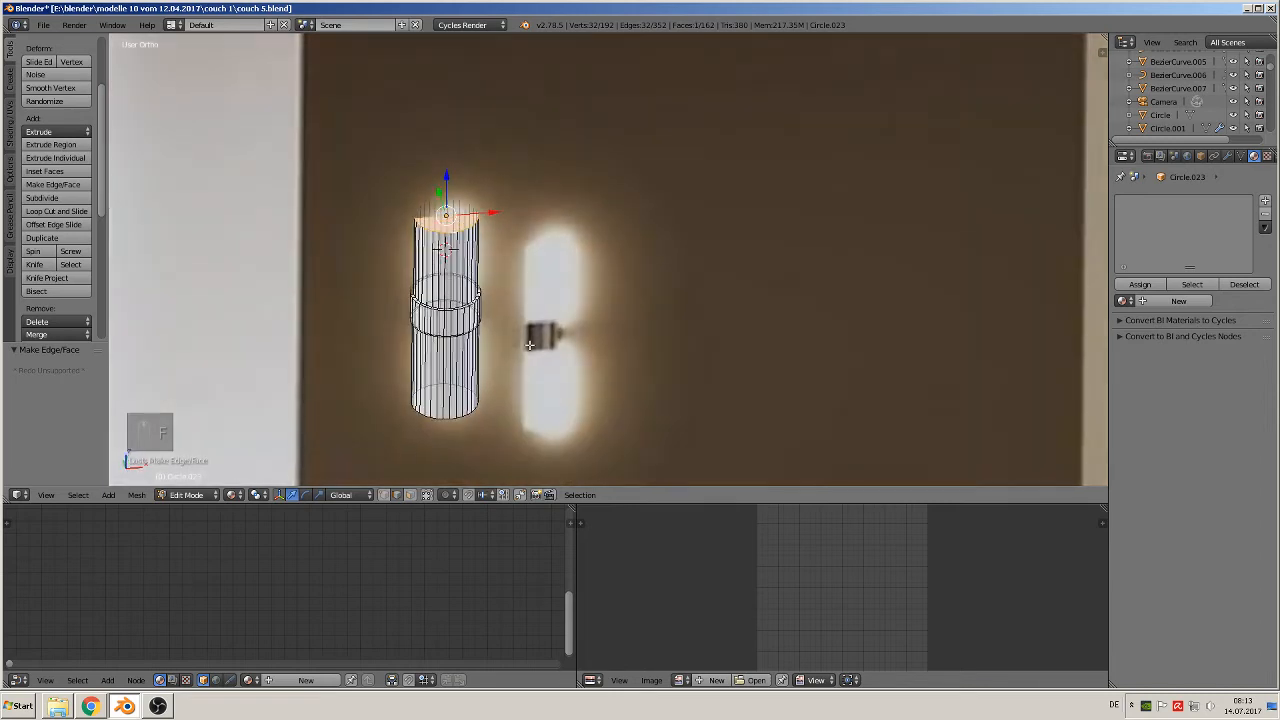
shift+middle_drag(455, 313, 546, 266)
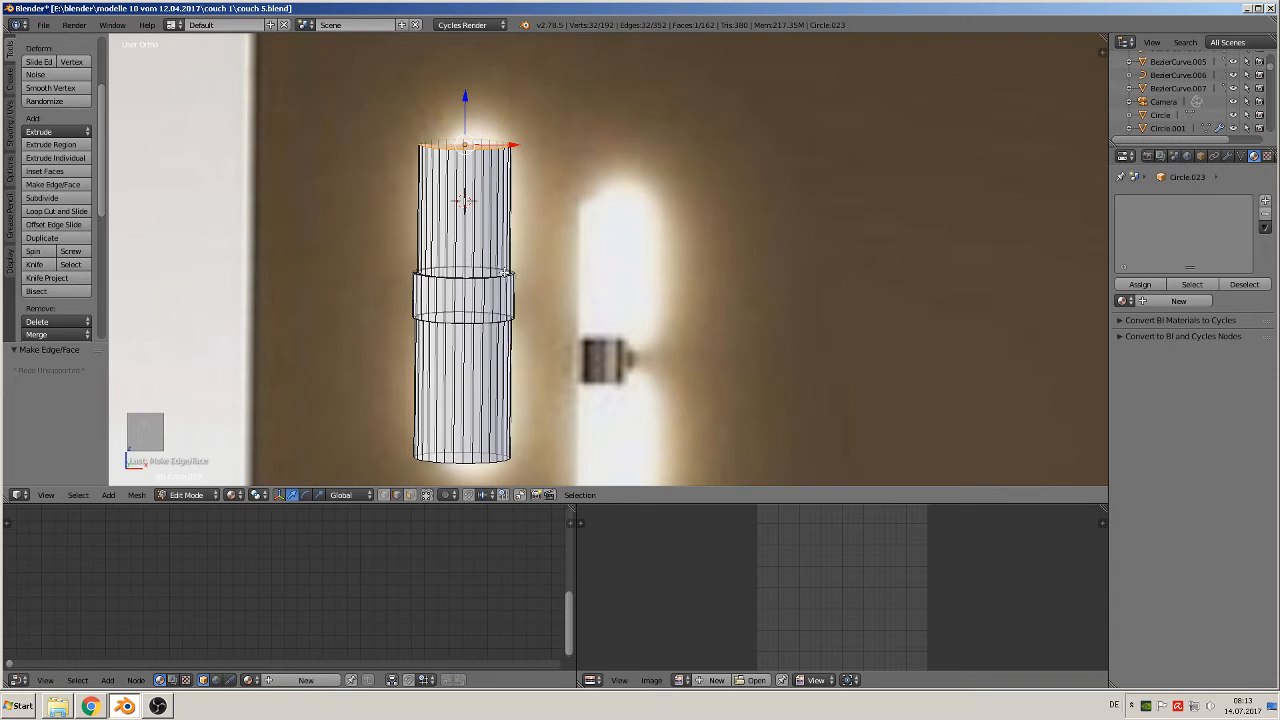
key(Tab)
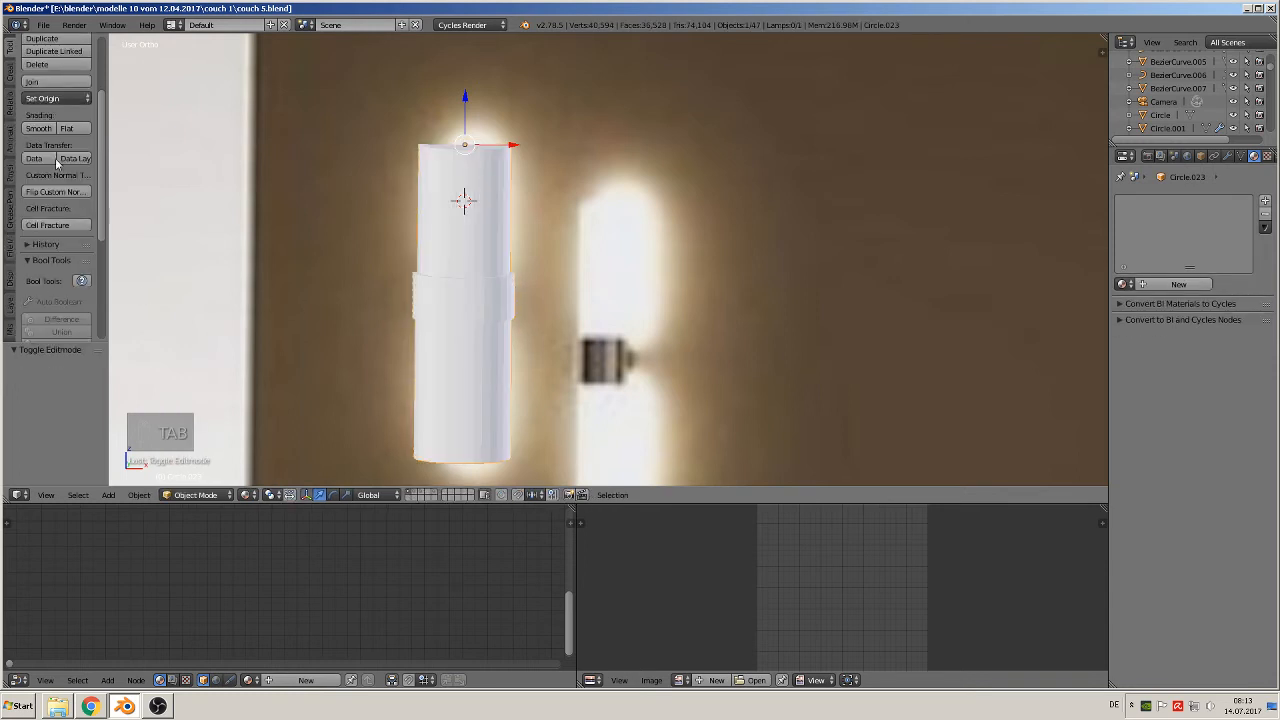
- Shade the lamp body smooth and add an Edge Split modifier to it
click(38, 128)
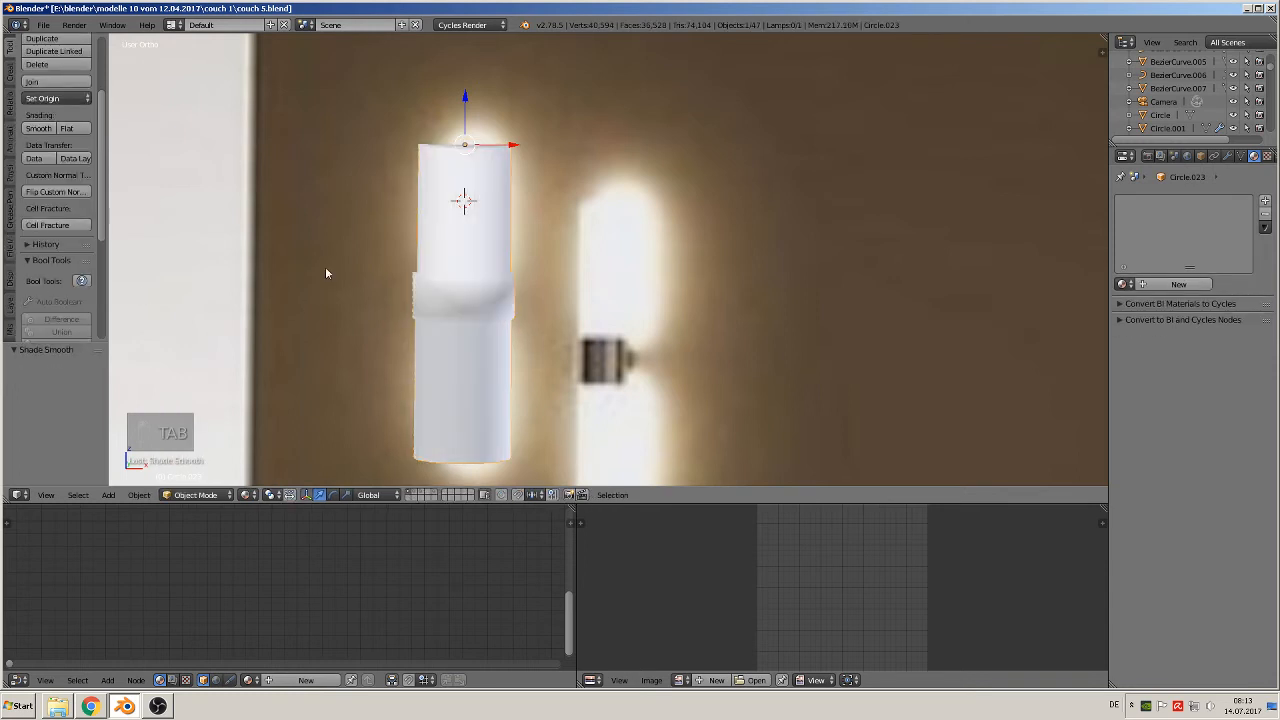
click(1227, 157)
click(1139, 201)
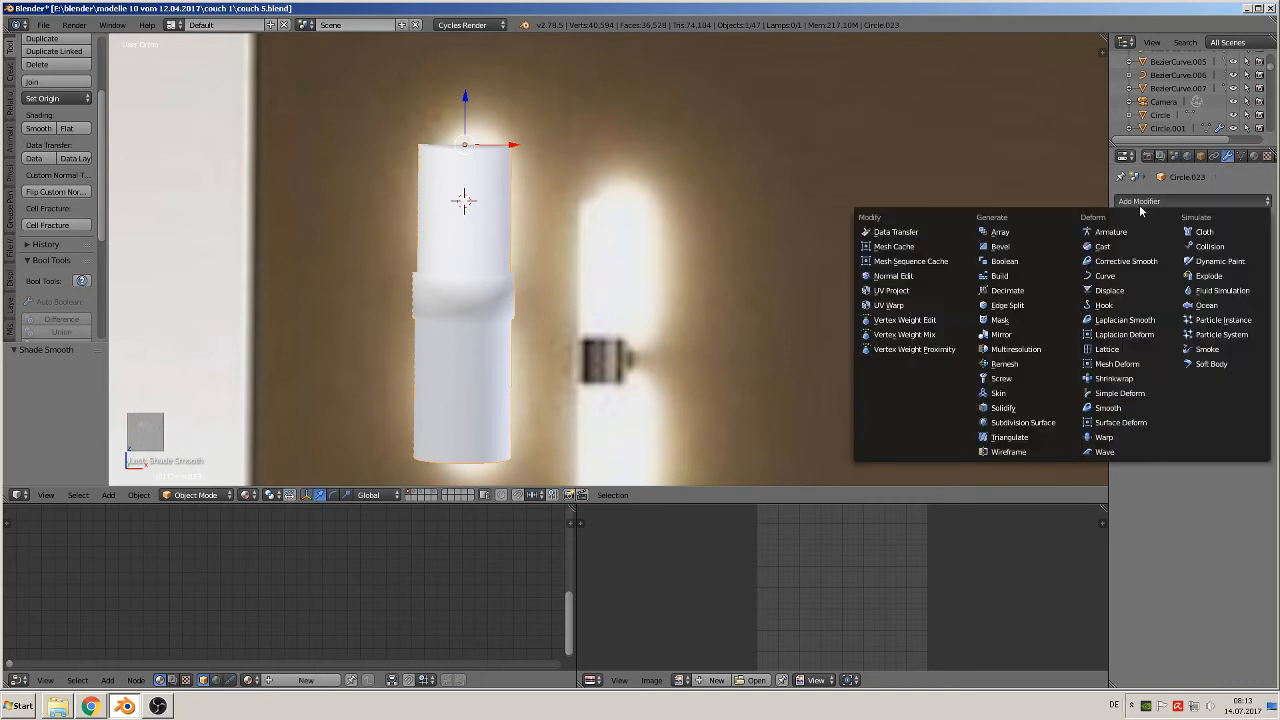
click(990, 306)
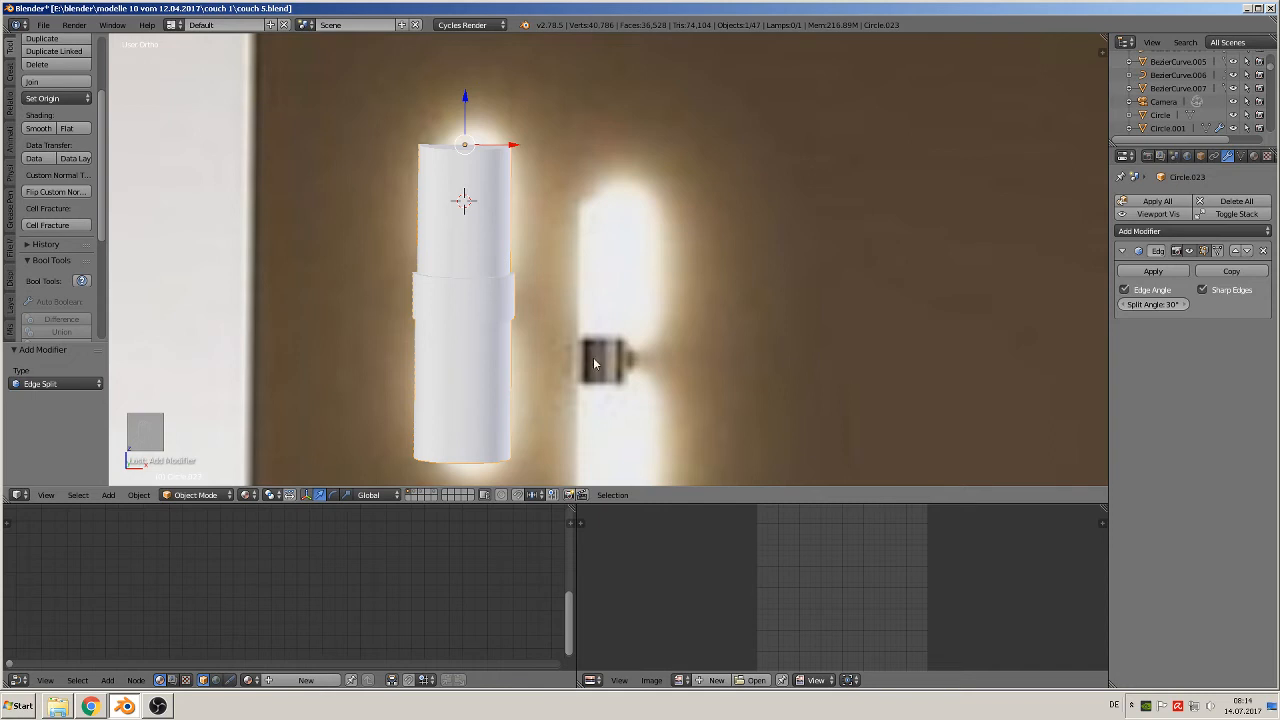
- Add a material slot to the lamp body and assign the existing chrome material to it
click(1254, 157)
click(1265, 200)
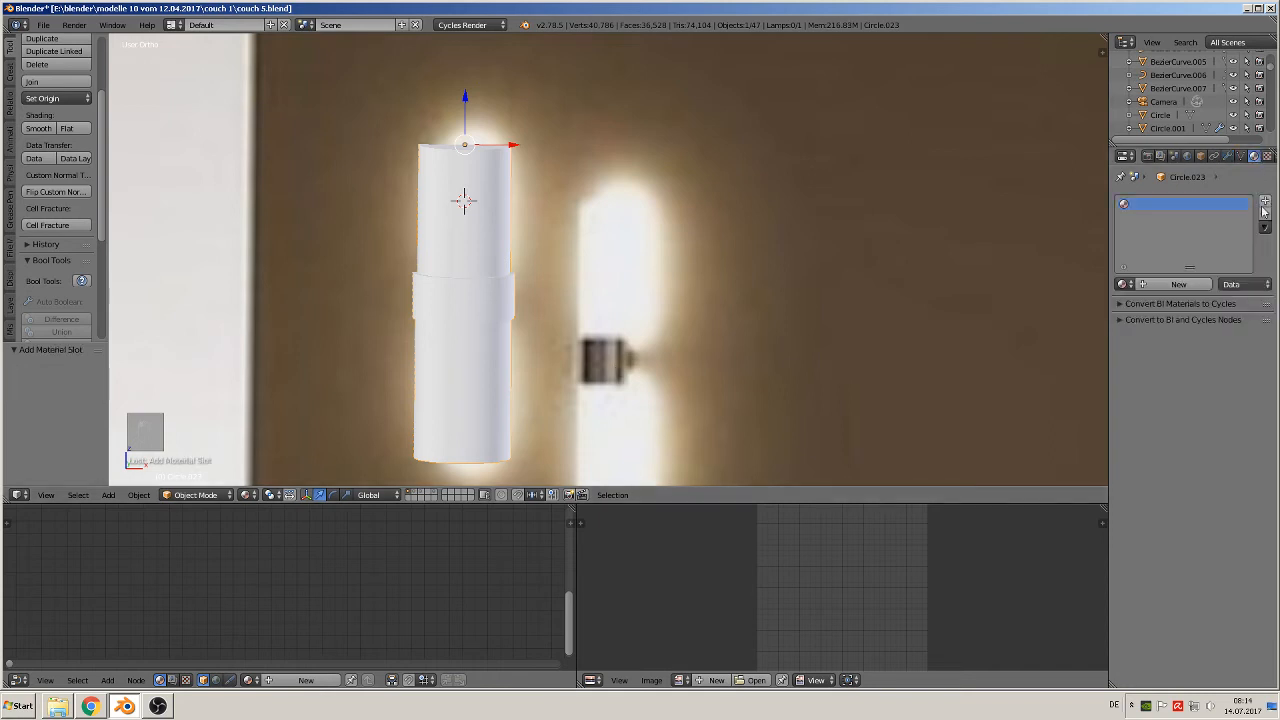
click(1121, 284)
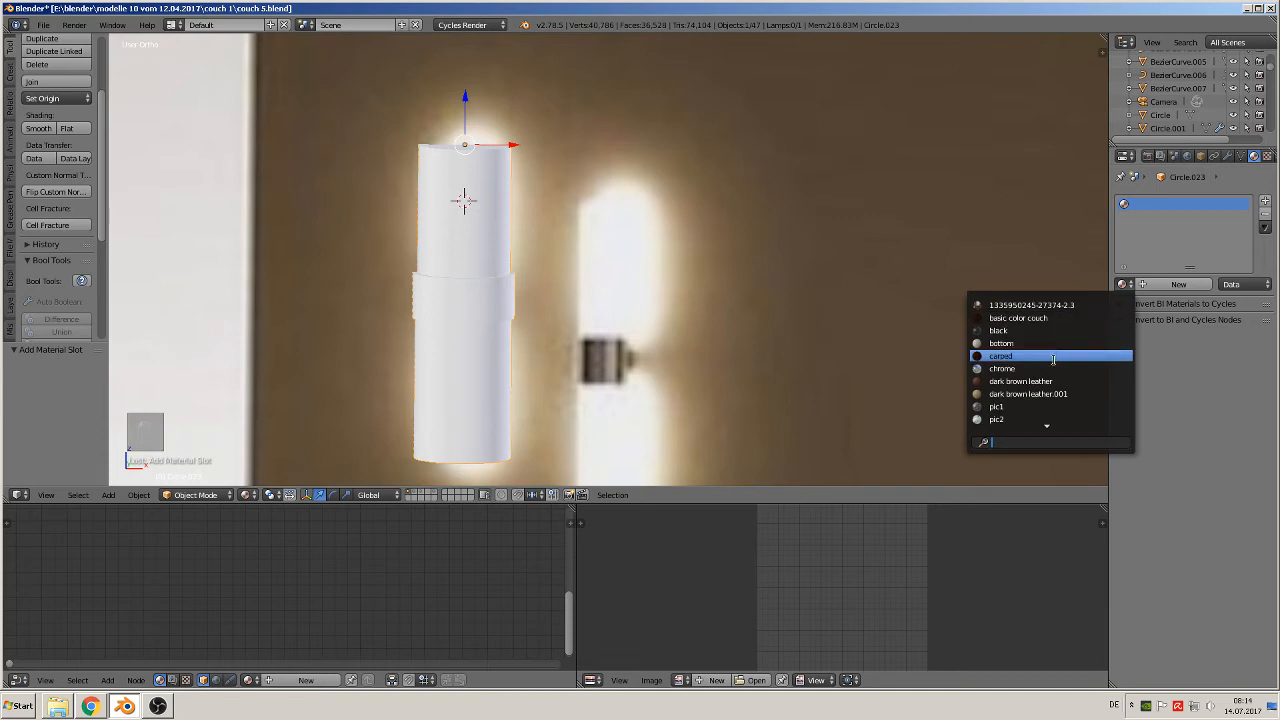
click(1051, 368)
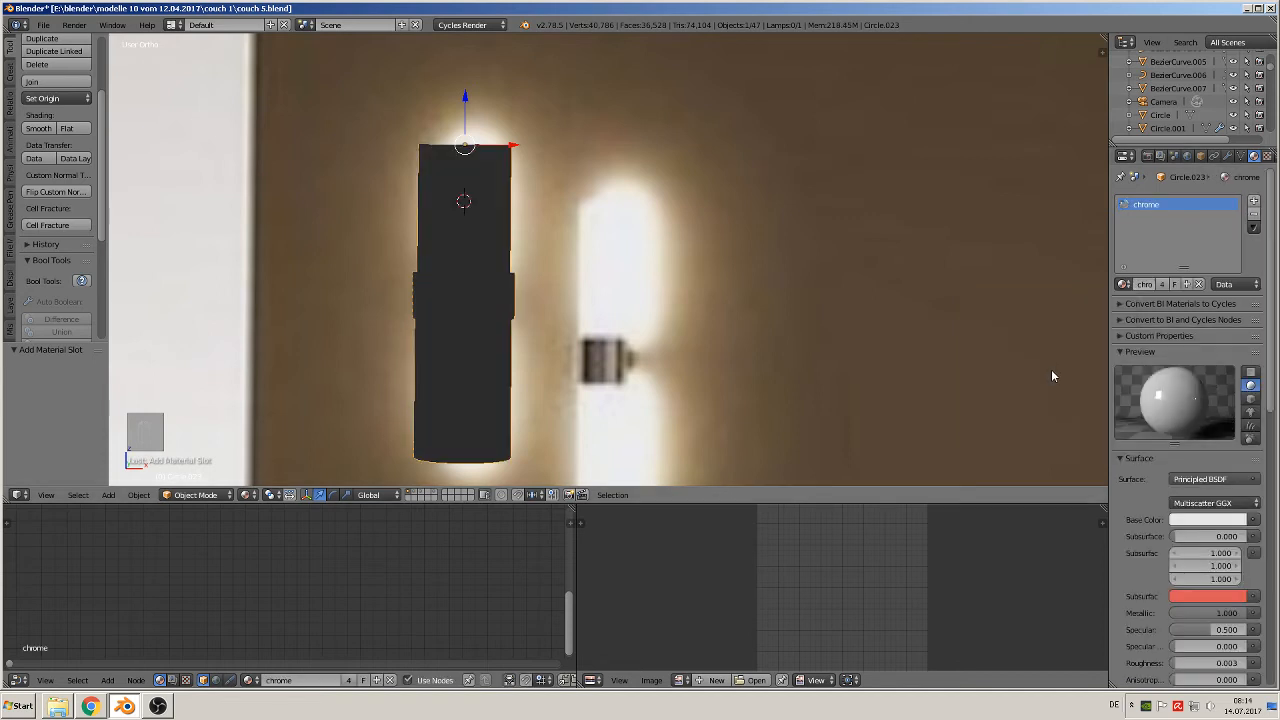
- Add a second material slot with a new material named glas that uses a Glass BSDF surface
click(1255, 202)
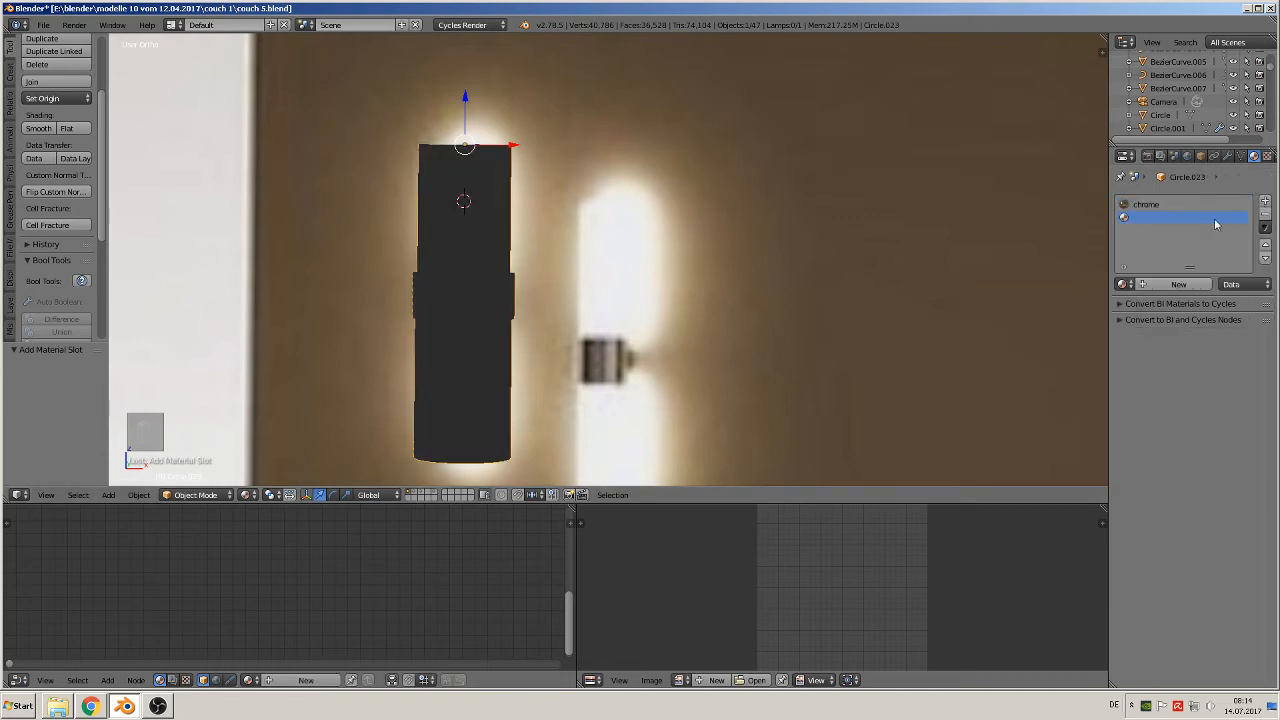
click(1172, 284)
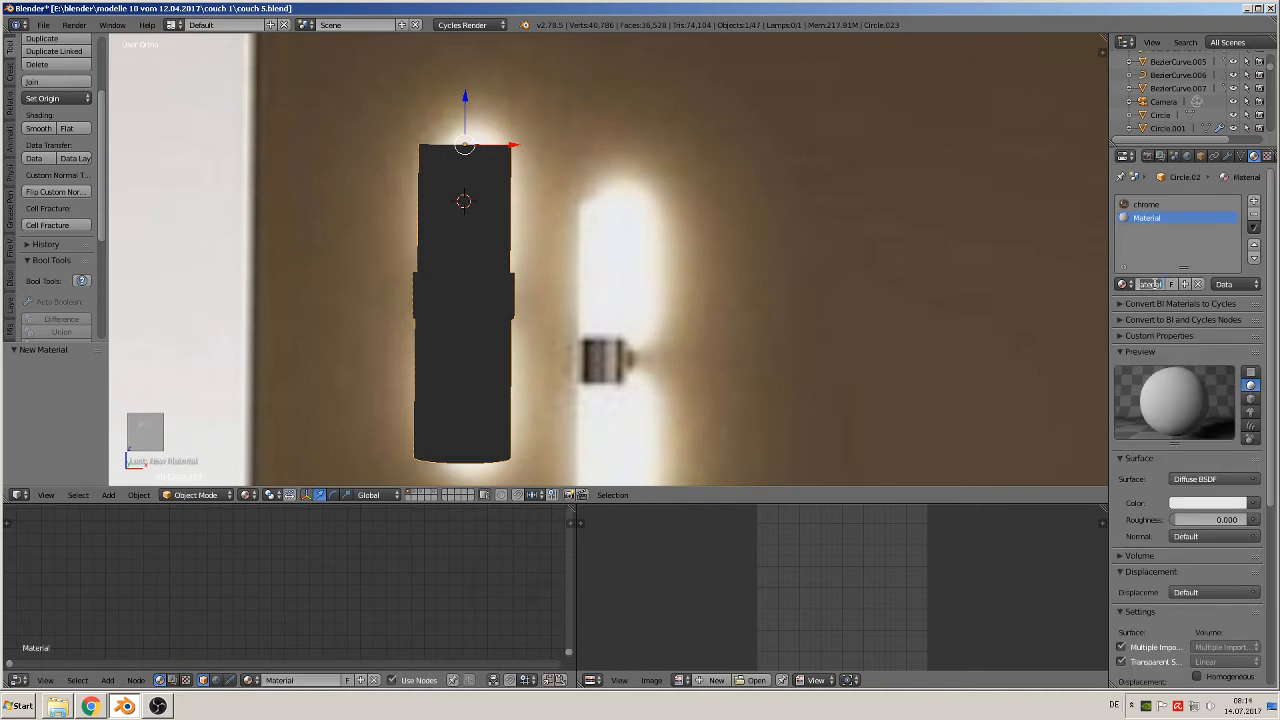
double_click(1153, 284)
text(glas)
key(Return)
click(1204, 480)
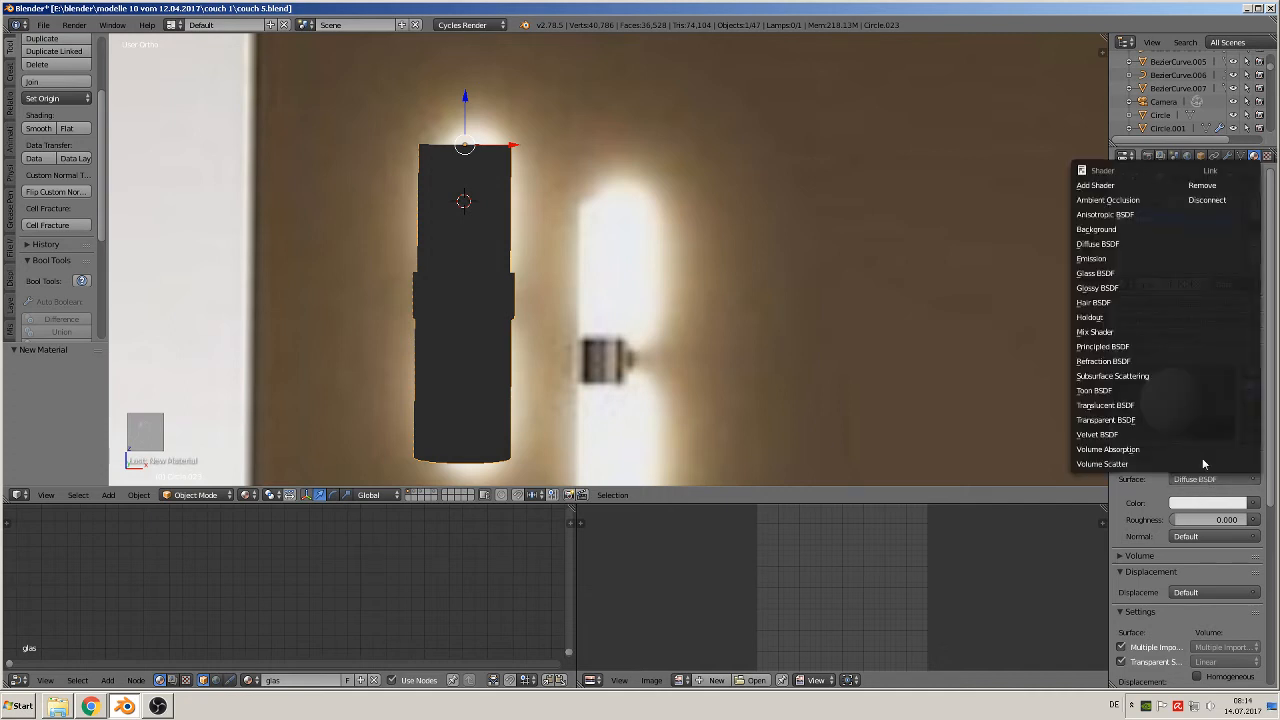
click(1100, 273)
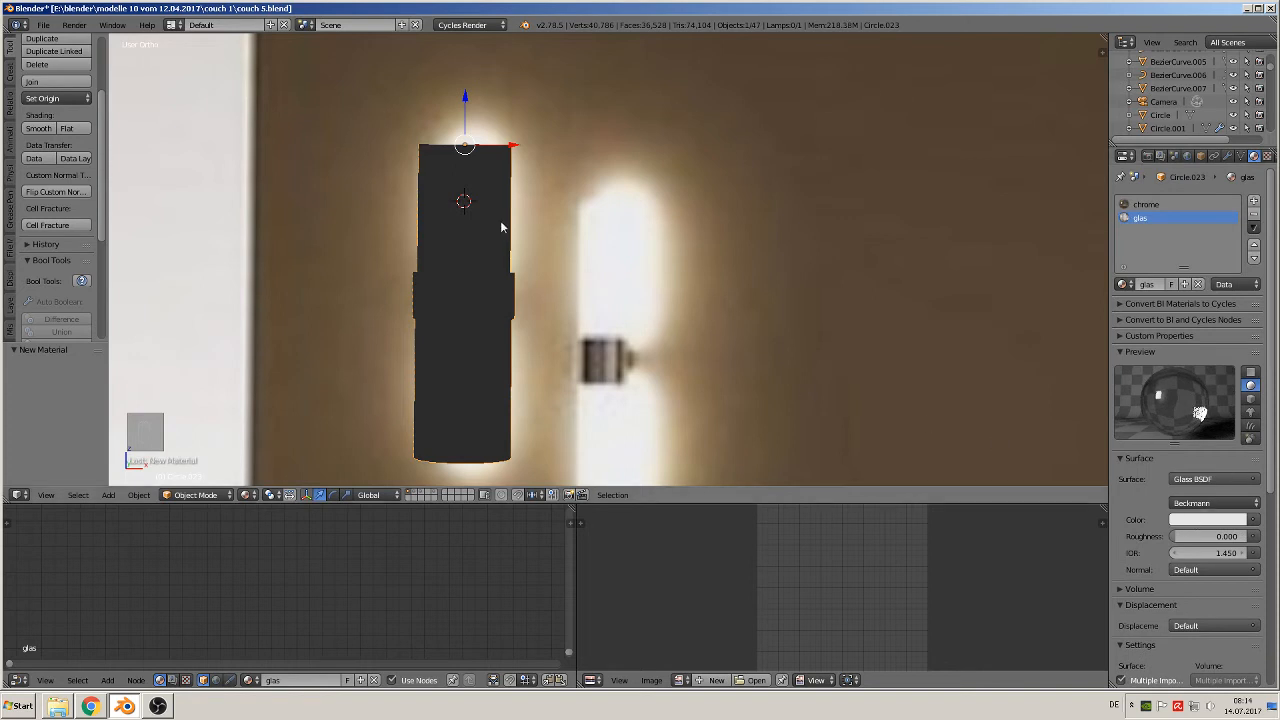
- Assign the glas material to the lamp's upper and lower tubes, leaving the middle ring chrome, and return to Object Mode
key(Tab)
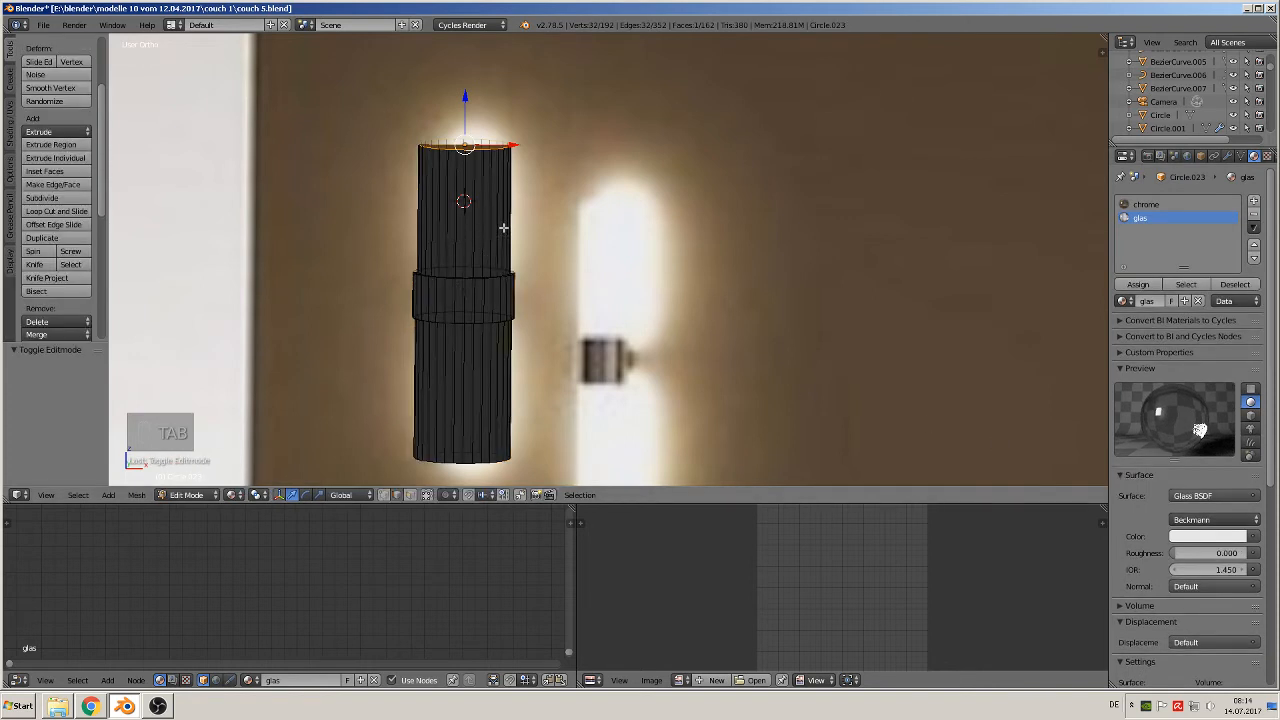
key(ctrl+KP_Add)
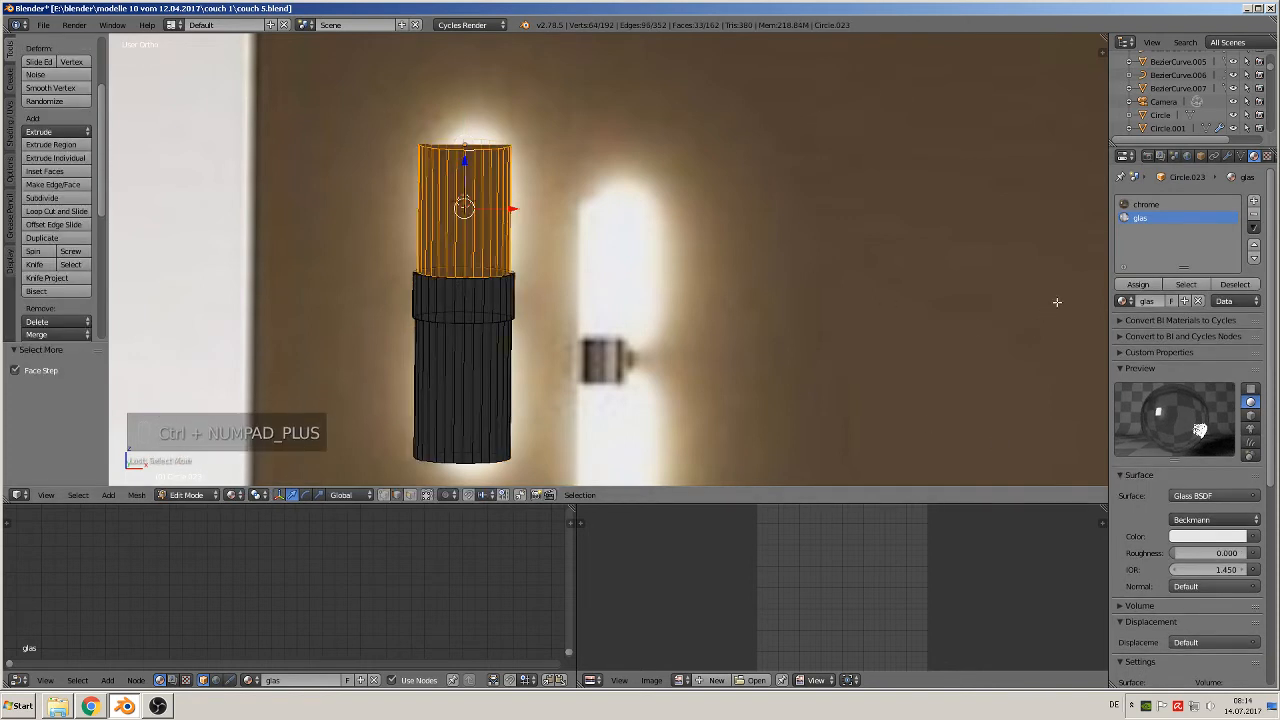
click(1139, 286)
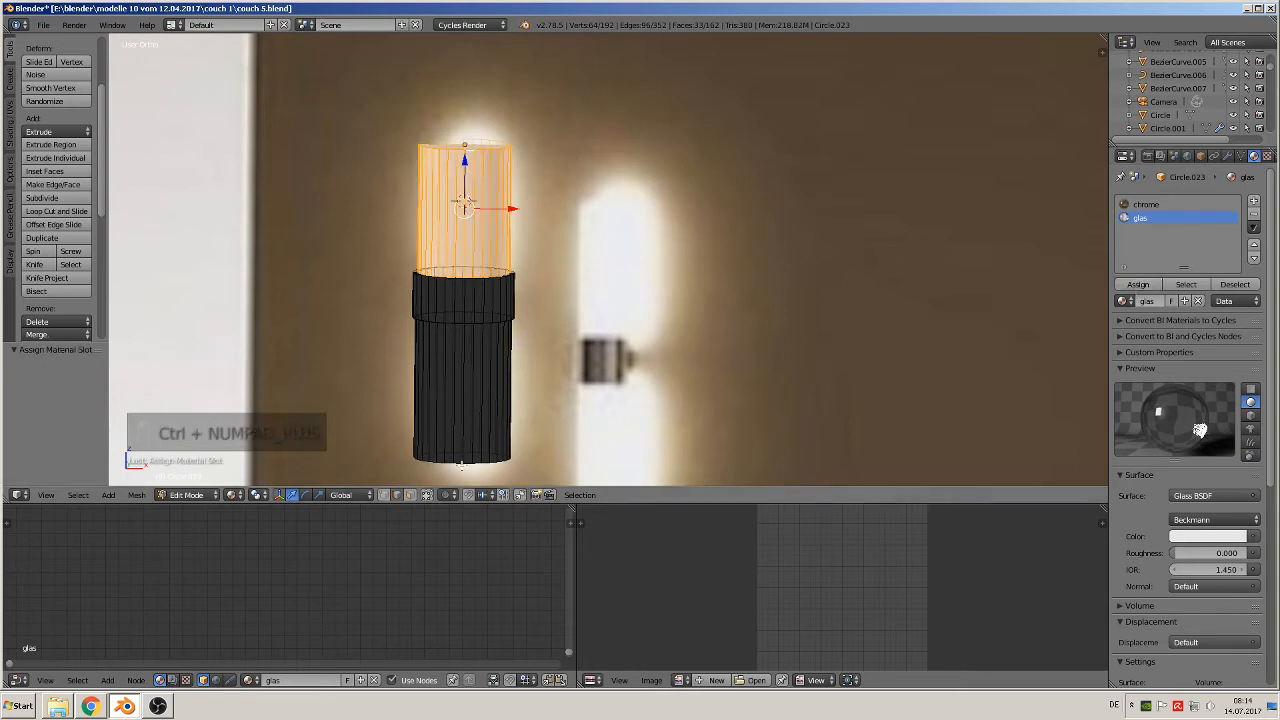
alt+right_click(462, 459)
key(ctrl+KP_Add)
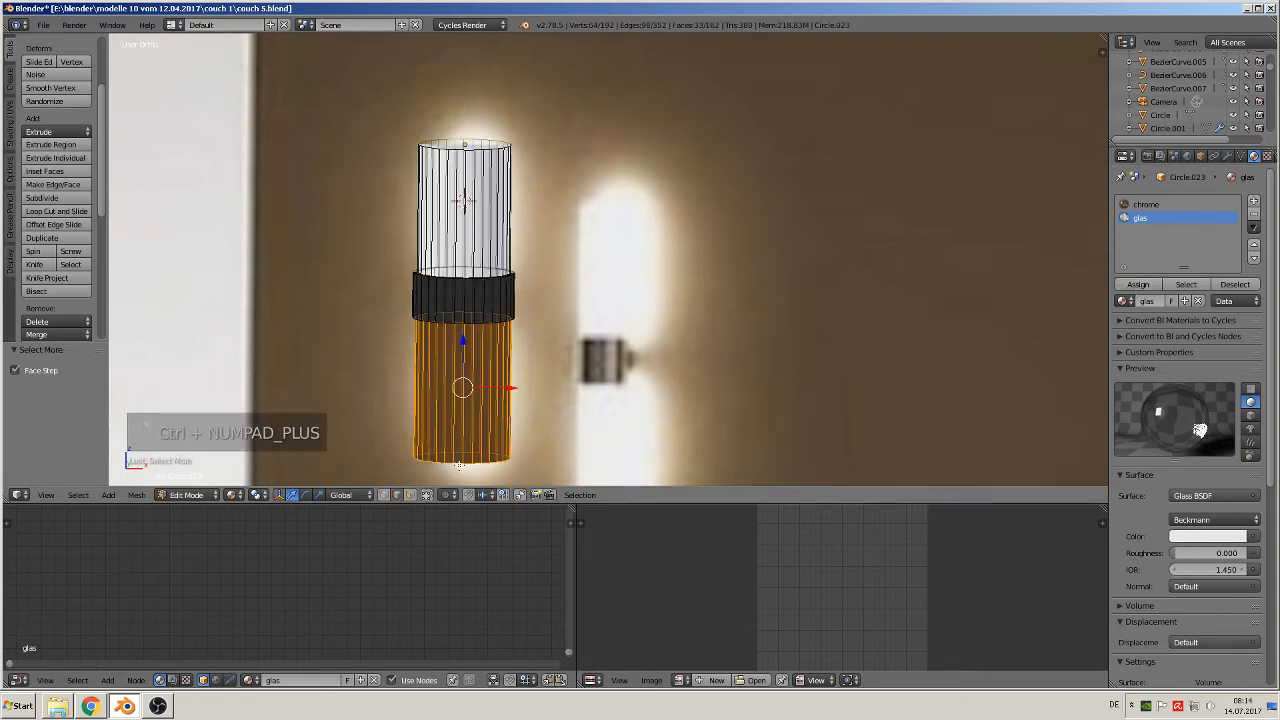
click(1140, 285)
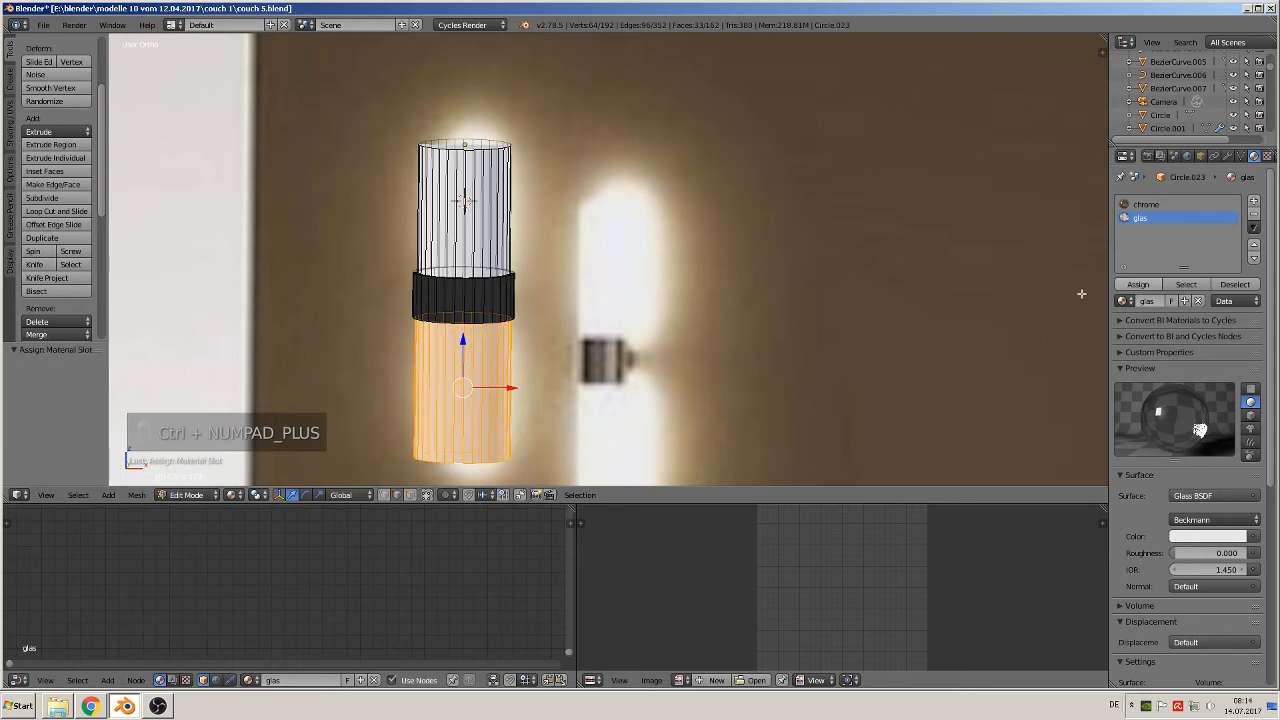
key(Tab)
- In front view, scale the lamp by 1.115 and 0.696, and stretch it by 1.393 along Z to match the reference lamp
scroll(650, 260, down, 7)
middle_drag(653, 254, 628, 248)
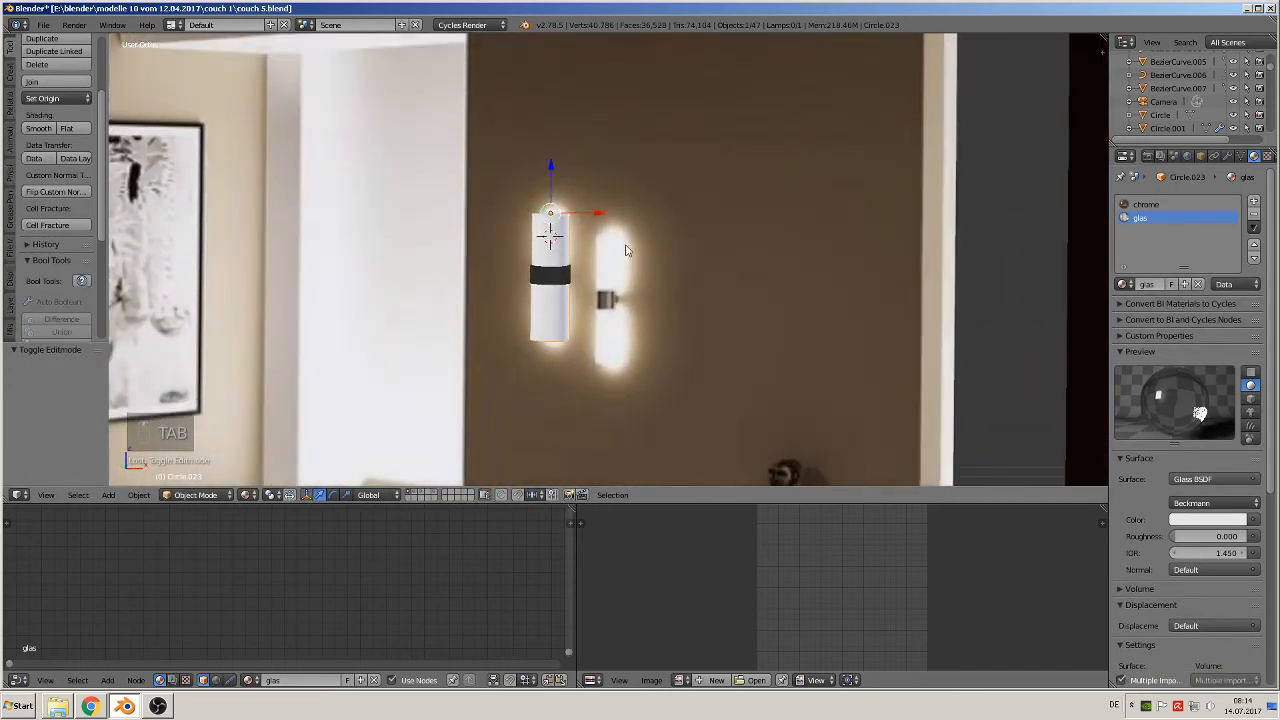
key(KP_1)
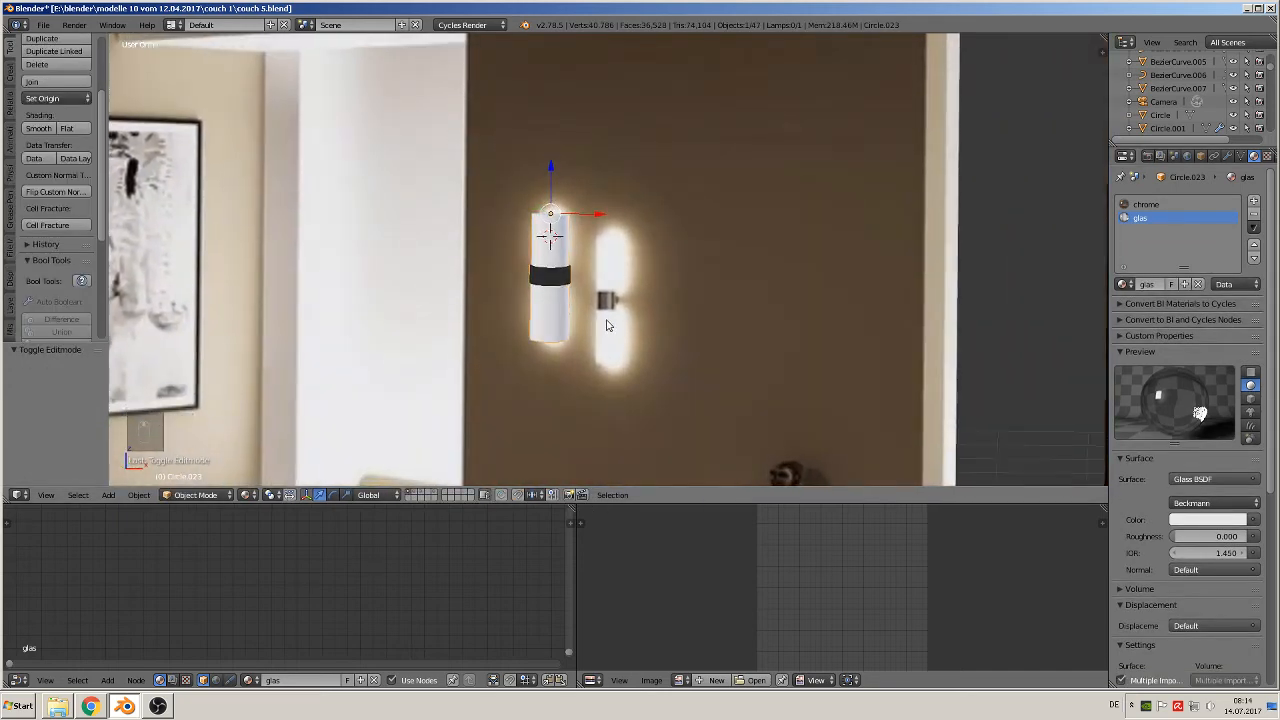
scroll(614, 312, down, 1)
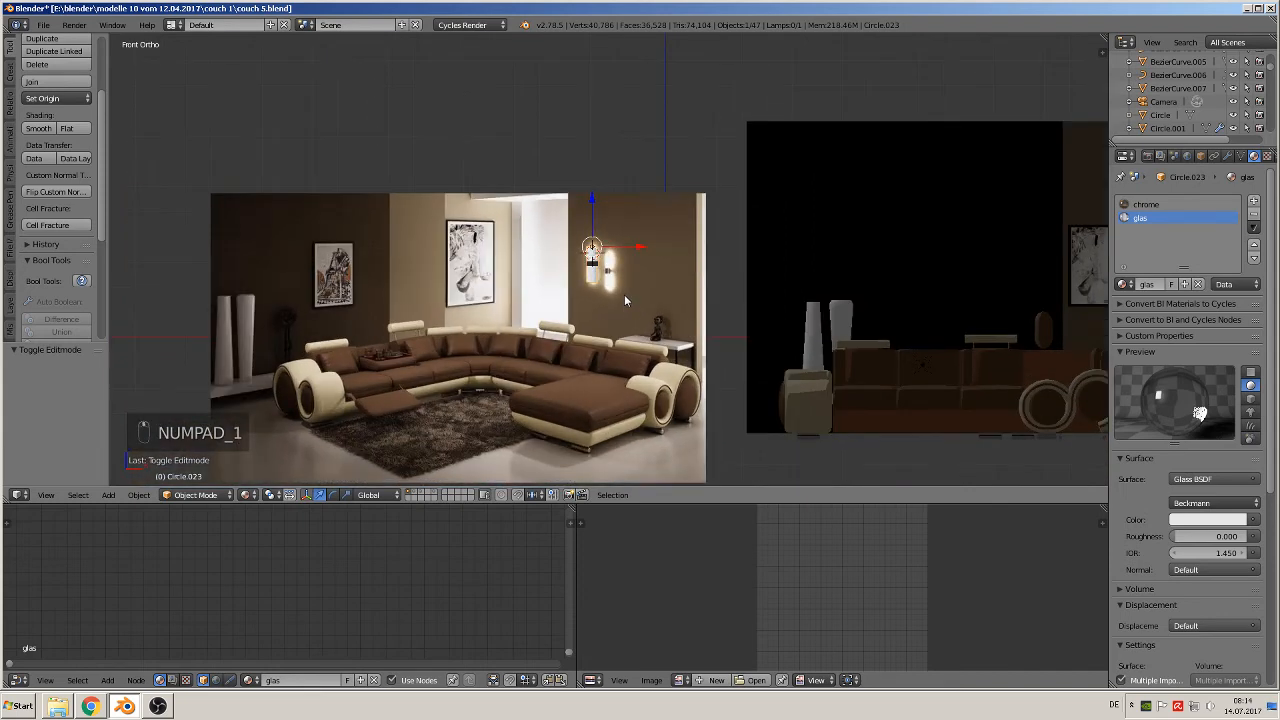
key(s)
click(620, 300)
scroll(620, 300, up, 5)
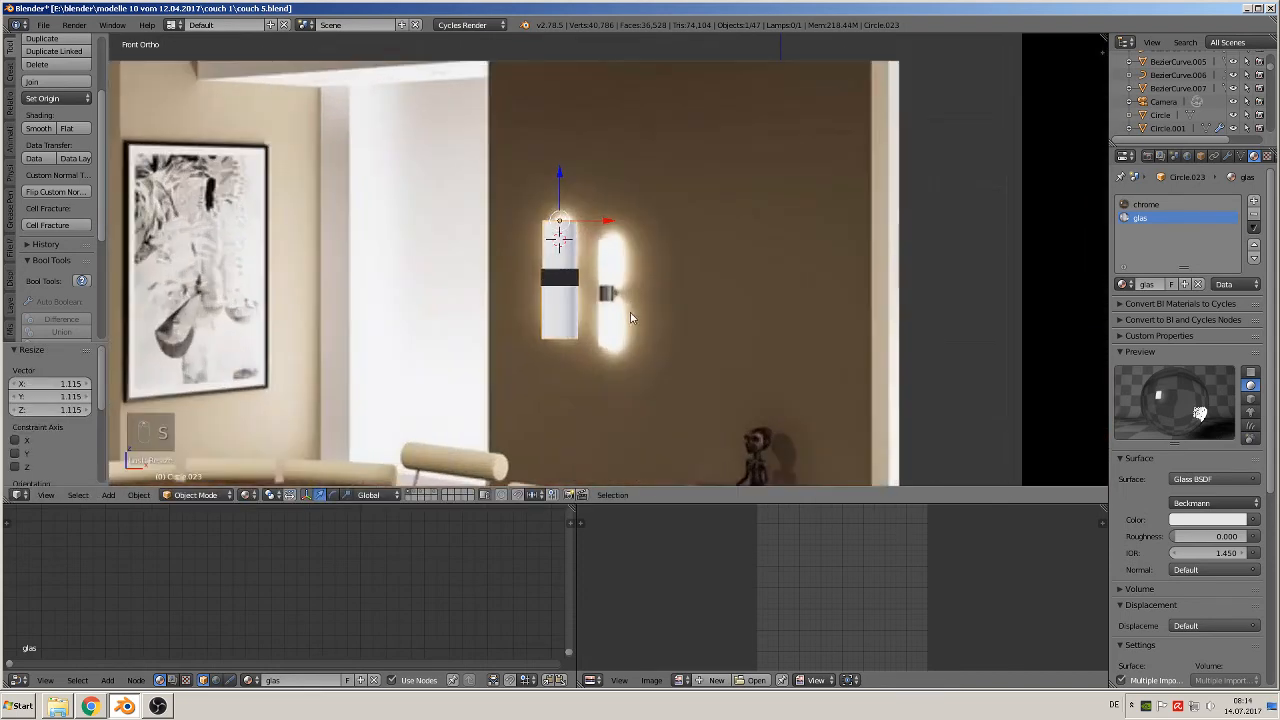
key(s)
click(596, 297)
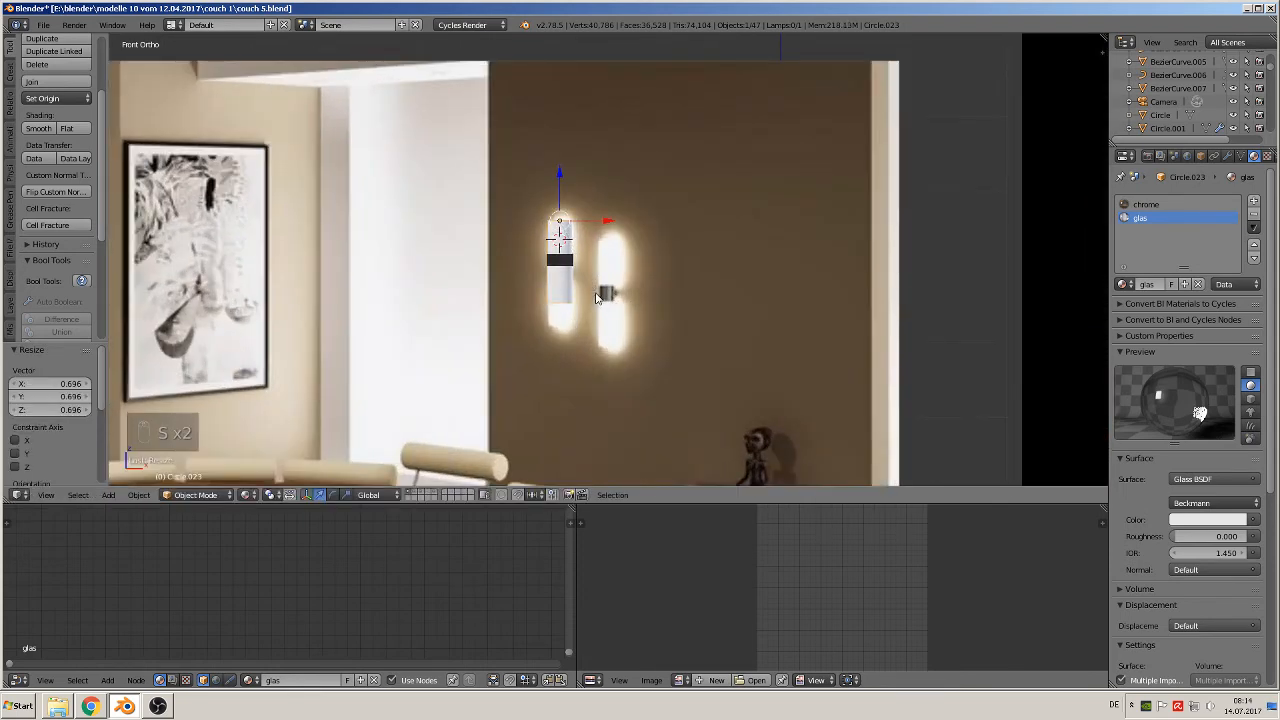
key(s)
key(z)
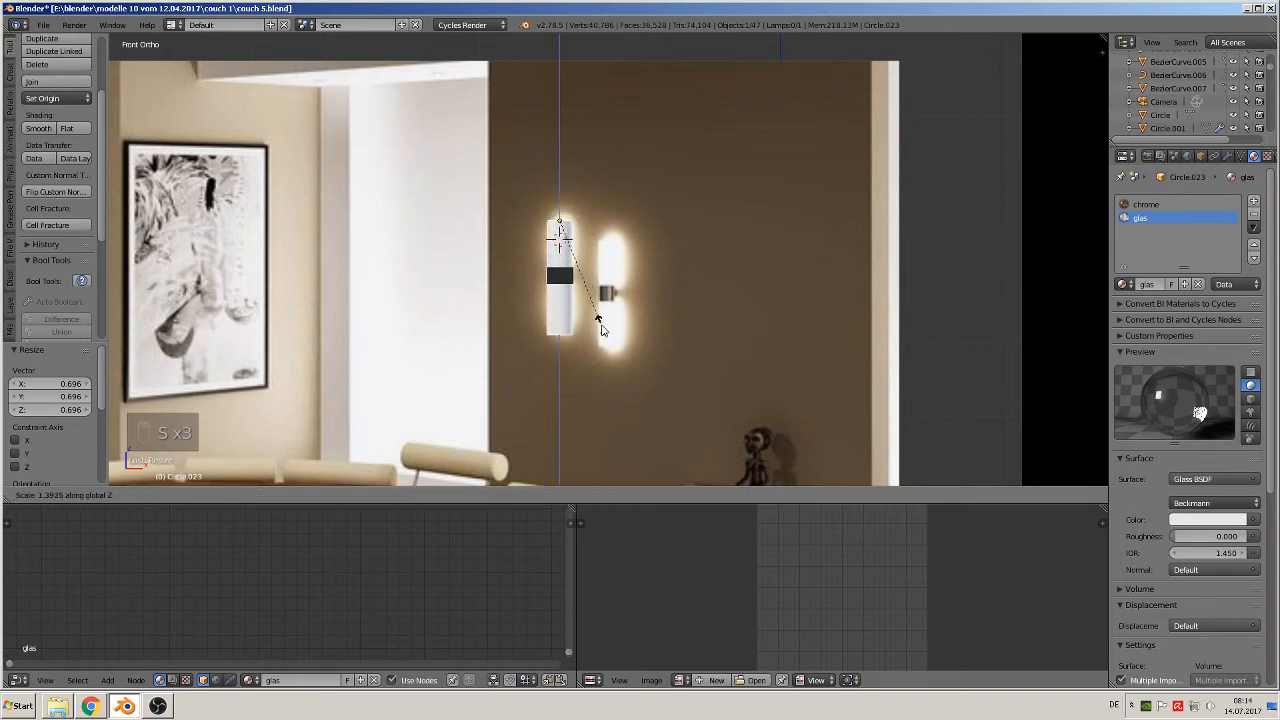
click(601, 328)
- Move the lamp 22.786 units along X and -8.528 units along Y to the brown wall behind the side table
scroll(602, 320, down, 6)
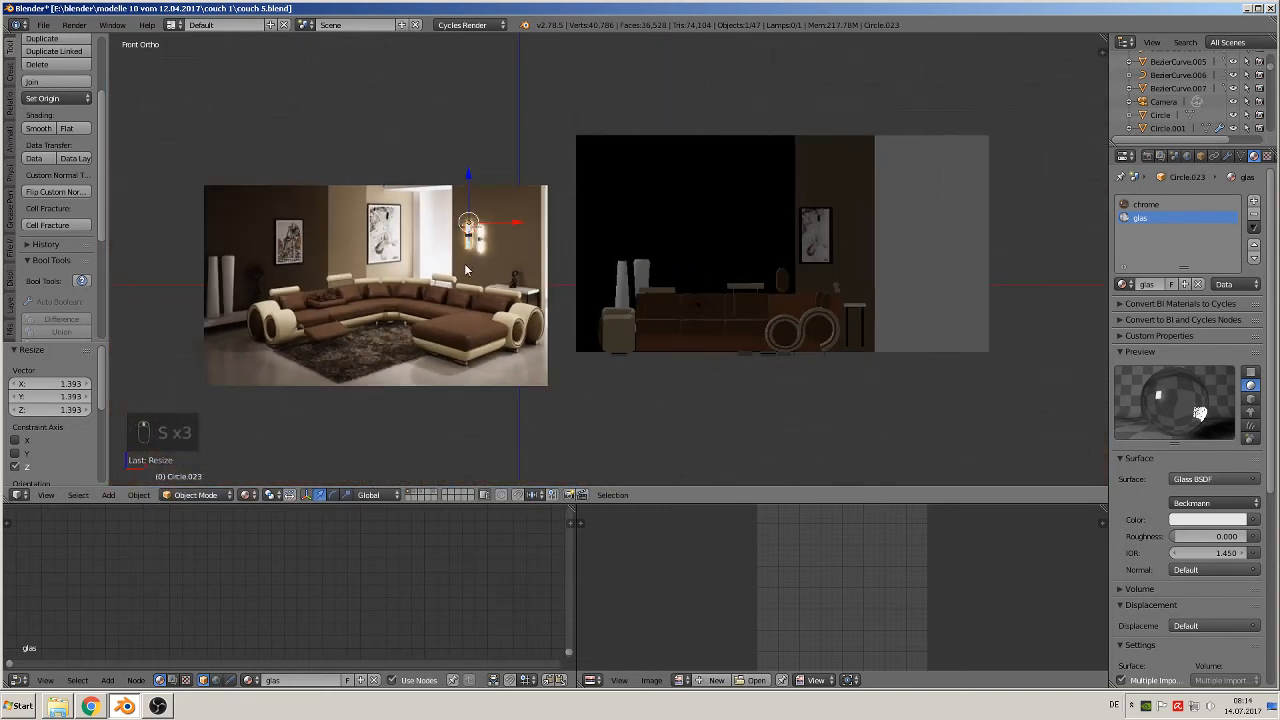
key(g)
key(x)
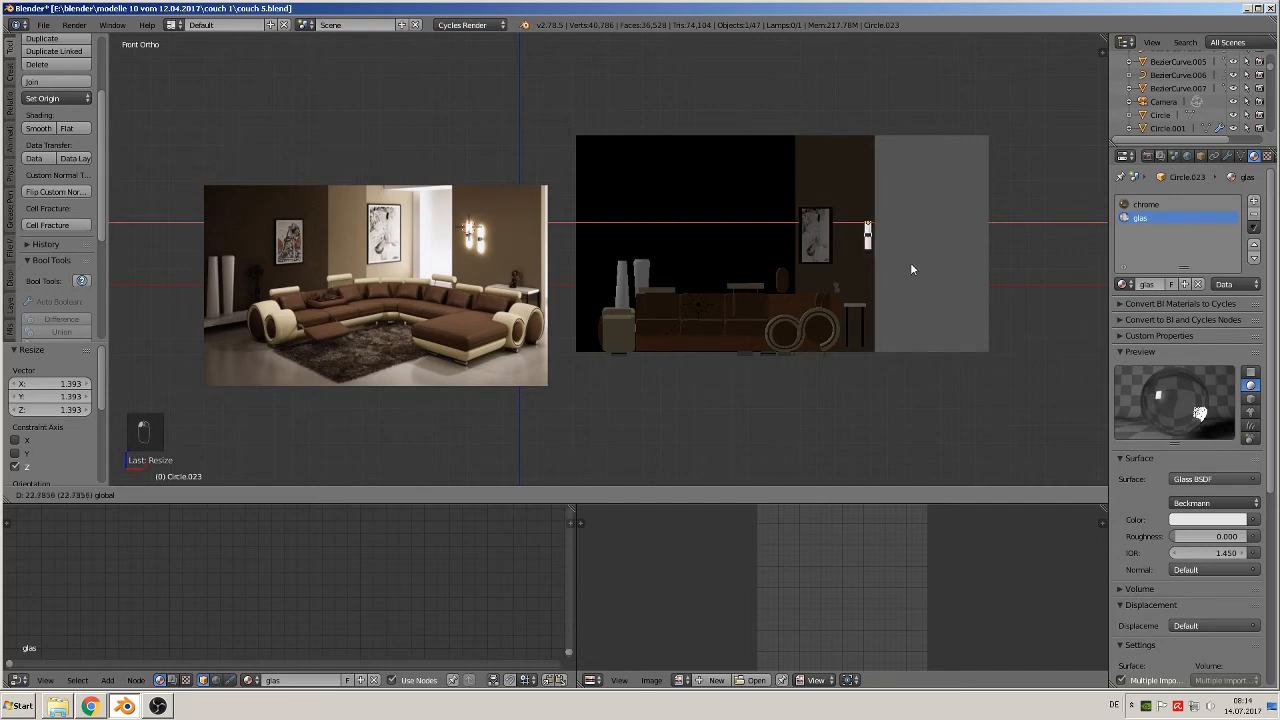
click(910, 269)
middle_drag(910, 269, 623, 192)
key(g)
key(y)
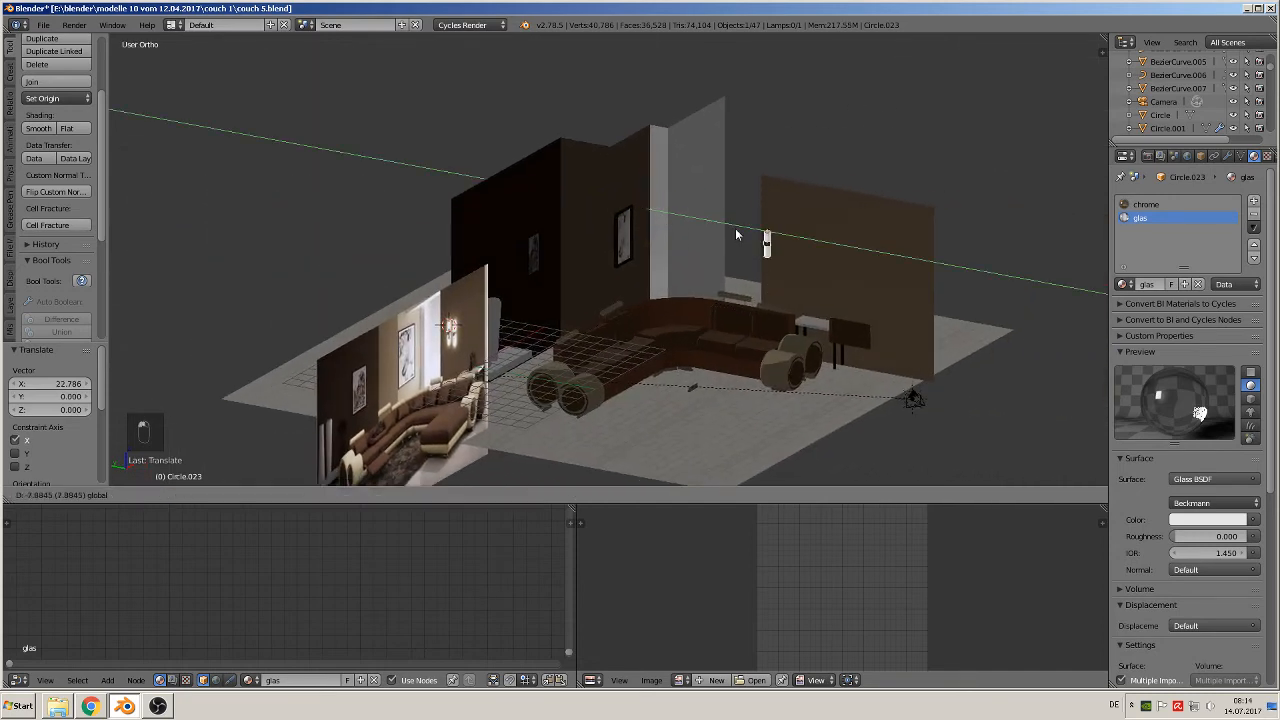
click(740, 232)
- Nudge the lamp 0.275 units along X so it sits against the brown wall
scroll(782, 277, up, 5)
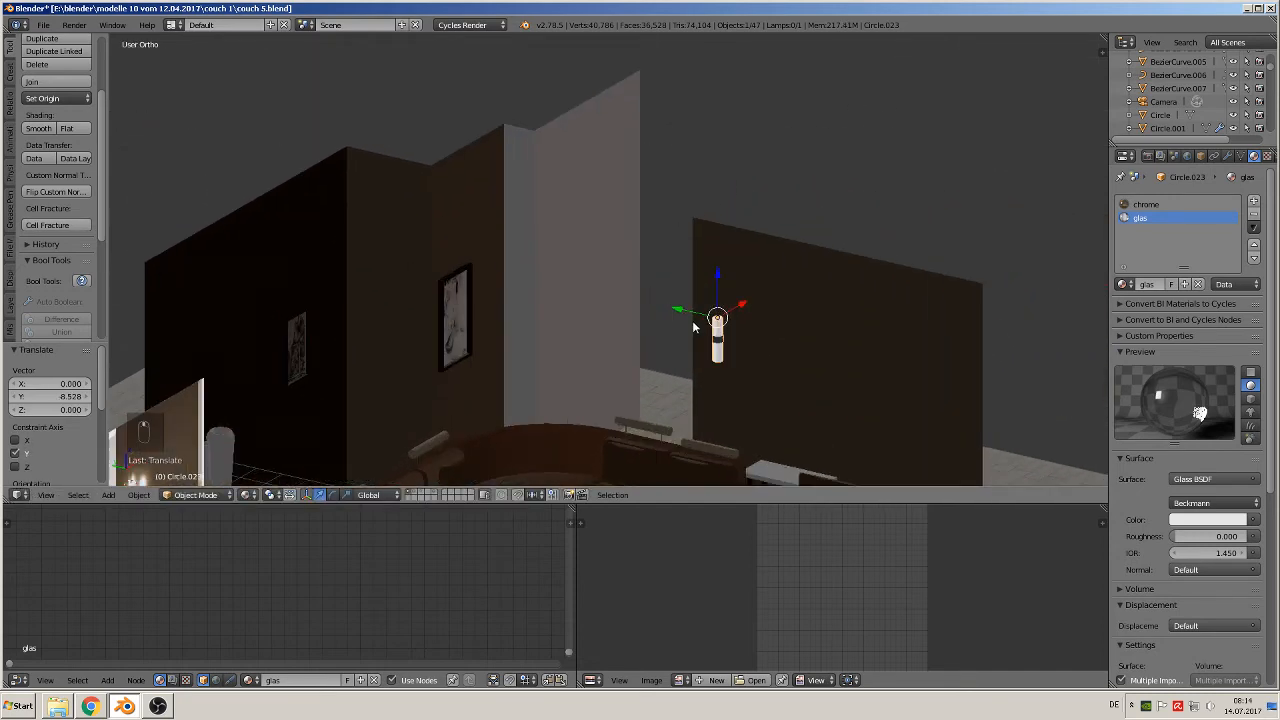
scroll(694, 323, up, 2)
shift+middle_drag(760, 380, 592, 292)
middle_drag(592, 292, 558, 266)
mouse_move(638, 250)
mouse_down()
mouse_move(650, 249)
mouse_move(640, 253)
mouse_up()
middle_drag(640, 253, 665, 290)
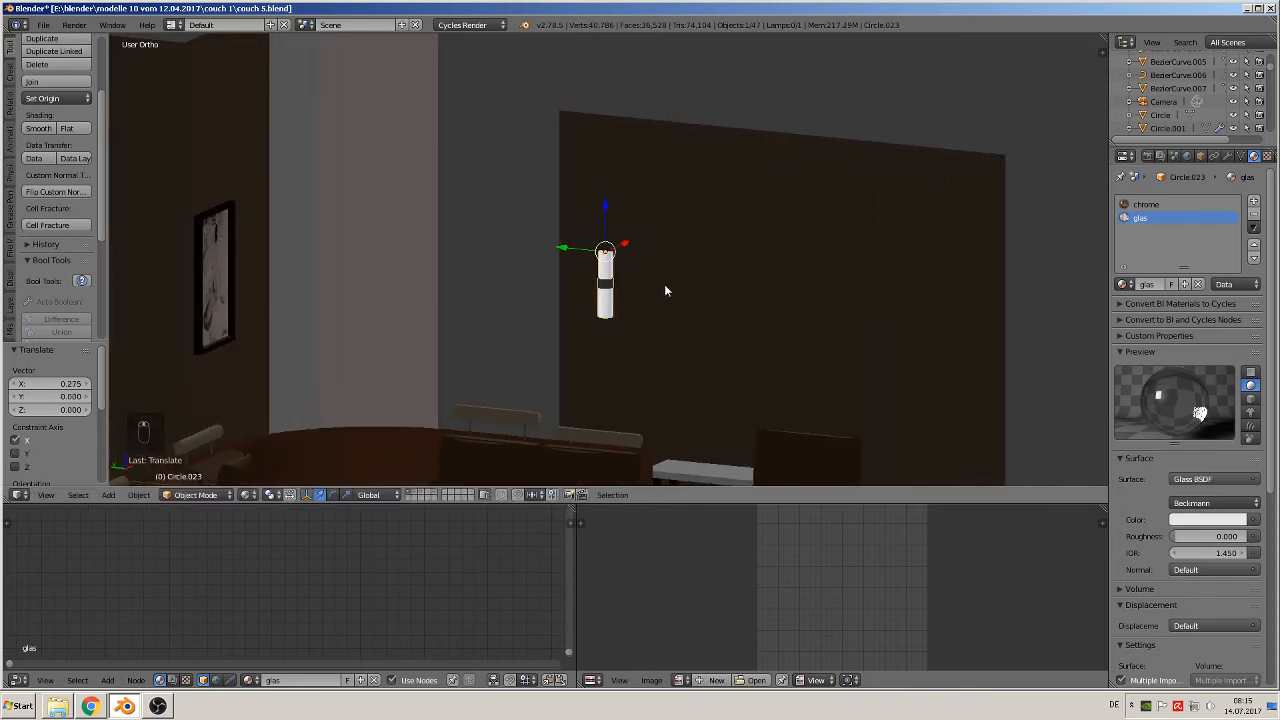
- Make a linked duplicate of the wall lamp, offset -1.419 units along Y
key(alt+d)
key(y)
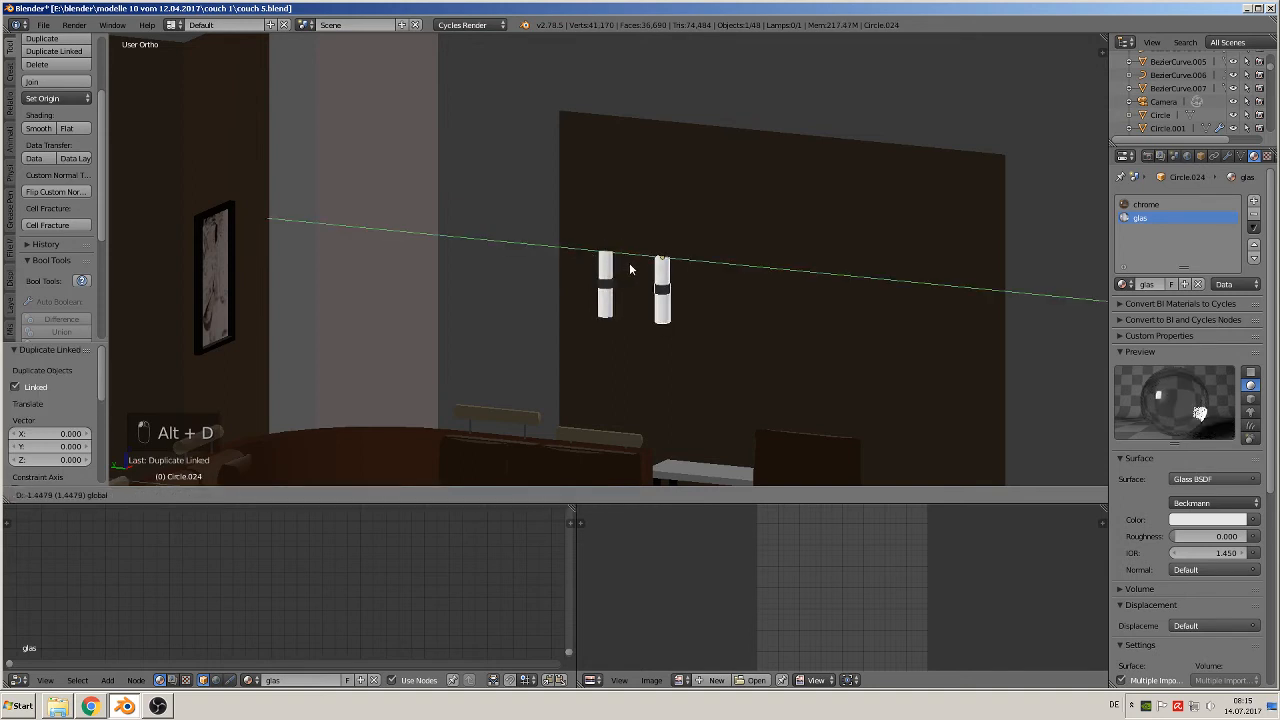
click(634, 267)
- Add a point light and center it inside the first wall lamp's upper glass tube, lowering it by 0.027 units
middle_drag(680, 317, 561, 258)
scroll(660, 318, up, 3)
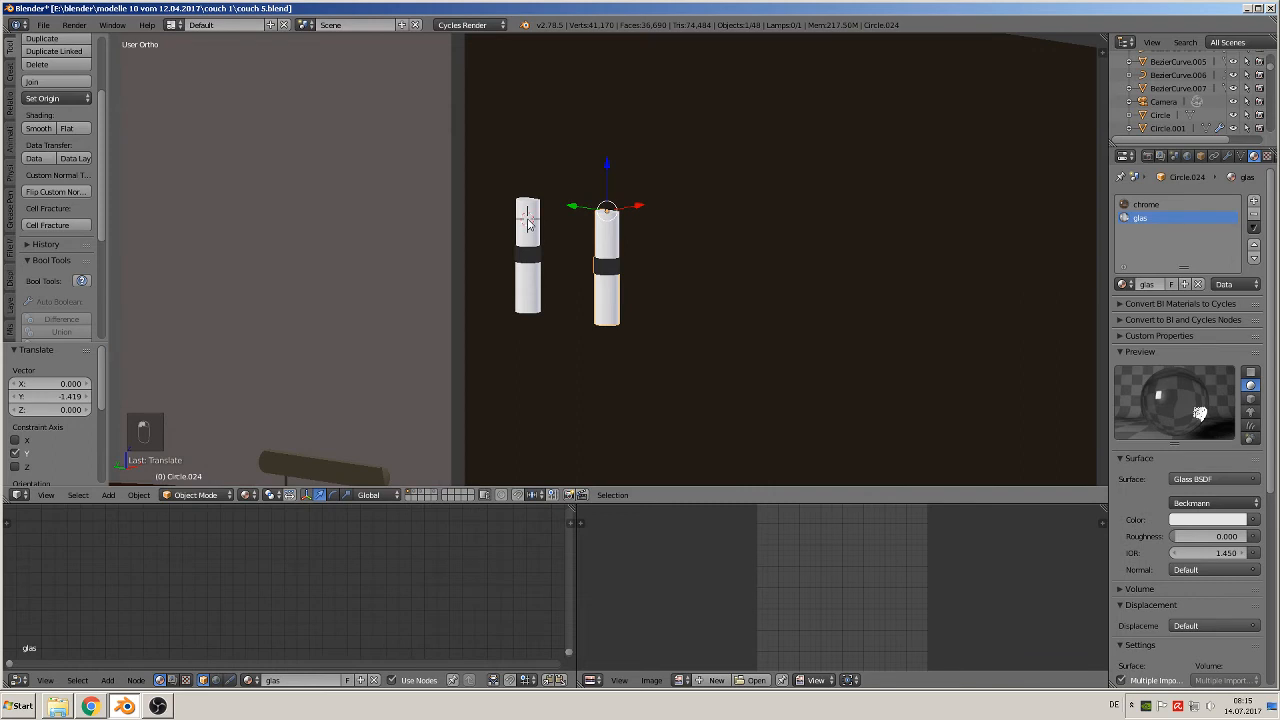
click(108, 495)
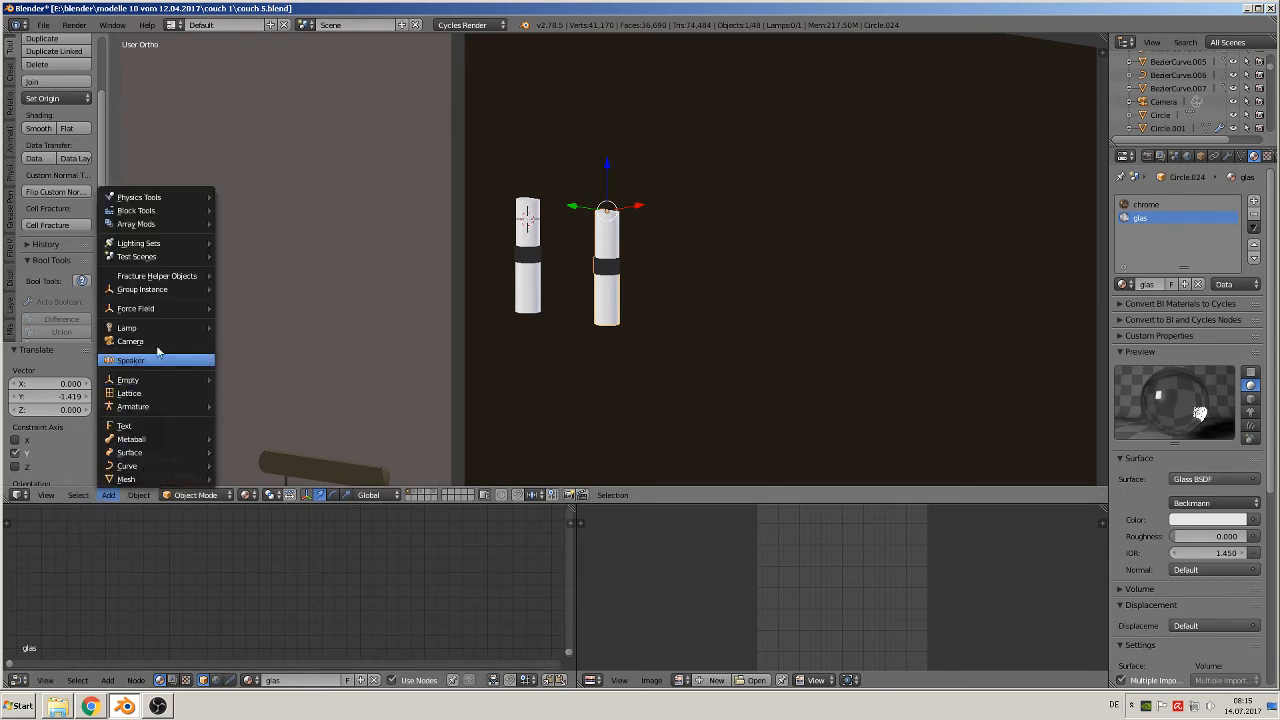
mouse_move(143, 336)
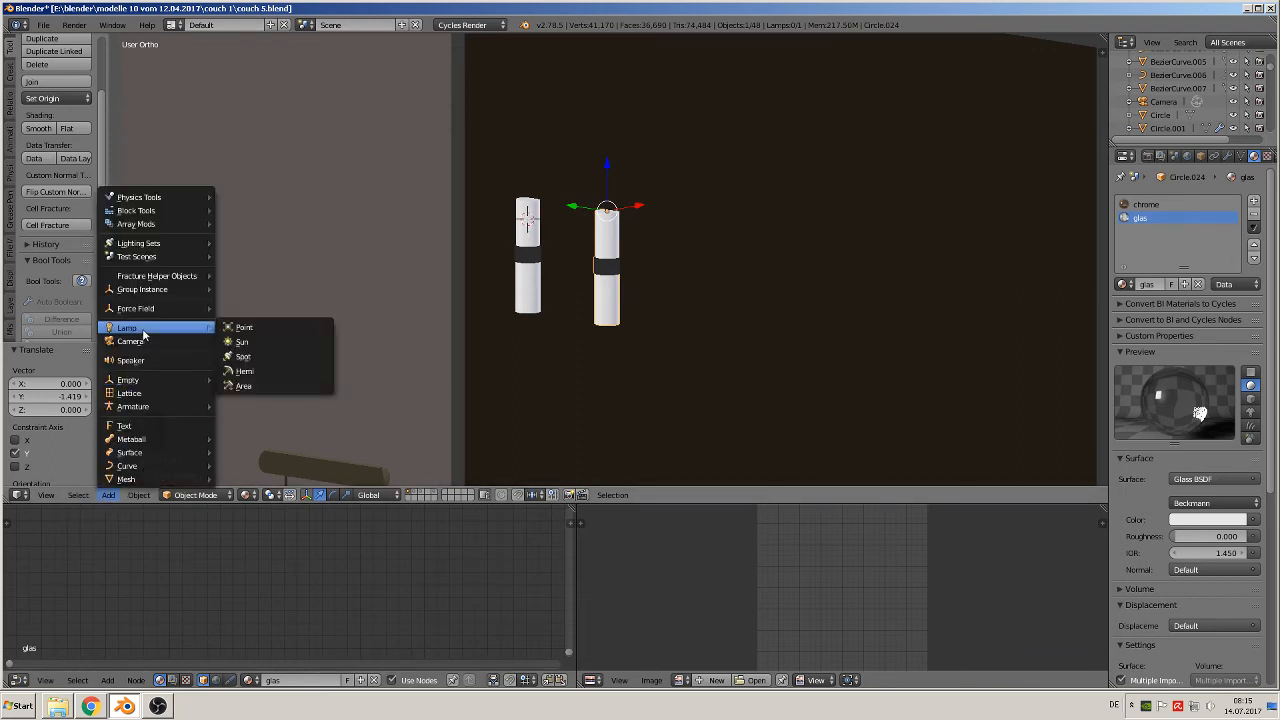
click(252, 328)
middle_drag(448, 333, 528, 476)
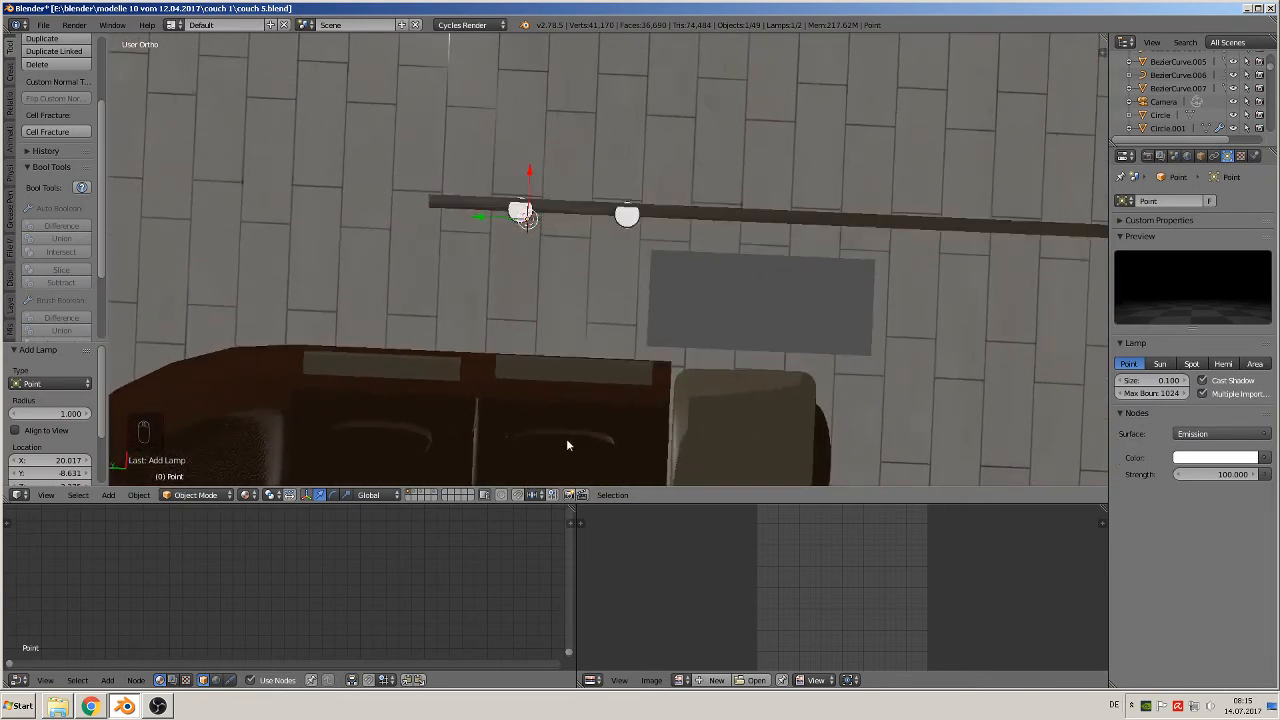
key(g)
click(568, 386)
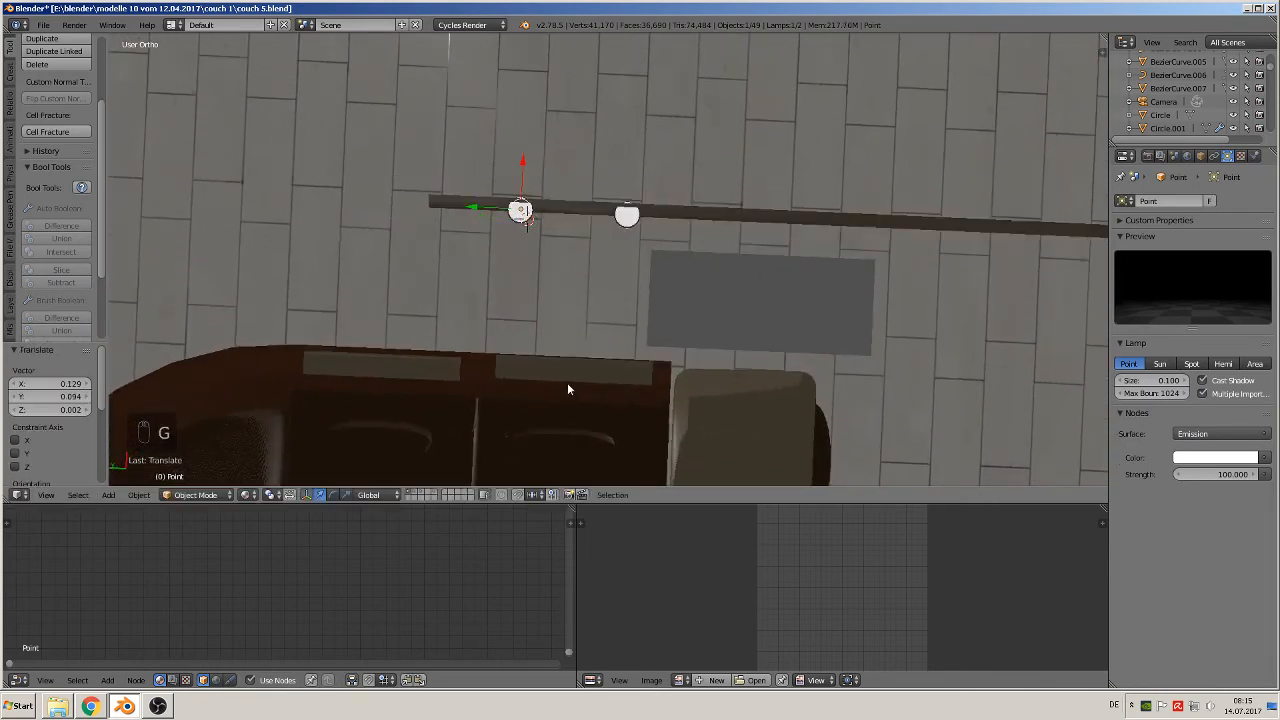
middle_drag(568, 386, 560, 245)
key(g)
key(z)
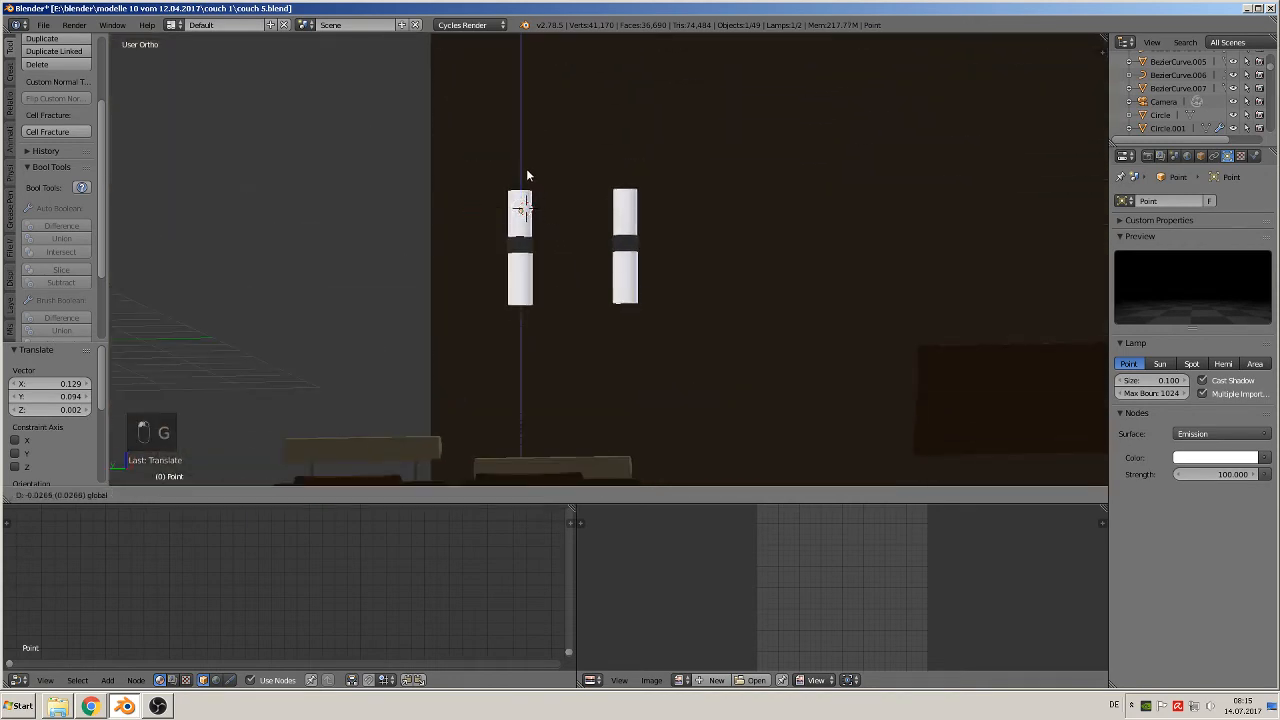
click(527, 172)
- Make a linked duplicate of the point light and move it about -1.37 units along Y into the second lamp's upper tube
middle_drag(580, 343, 587, 350)
key(alt+d)
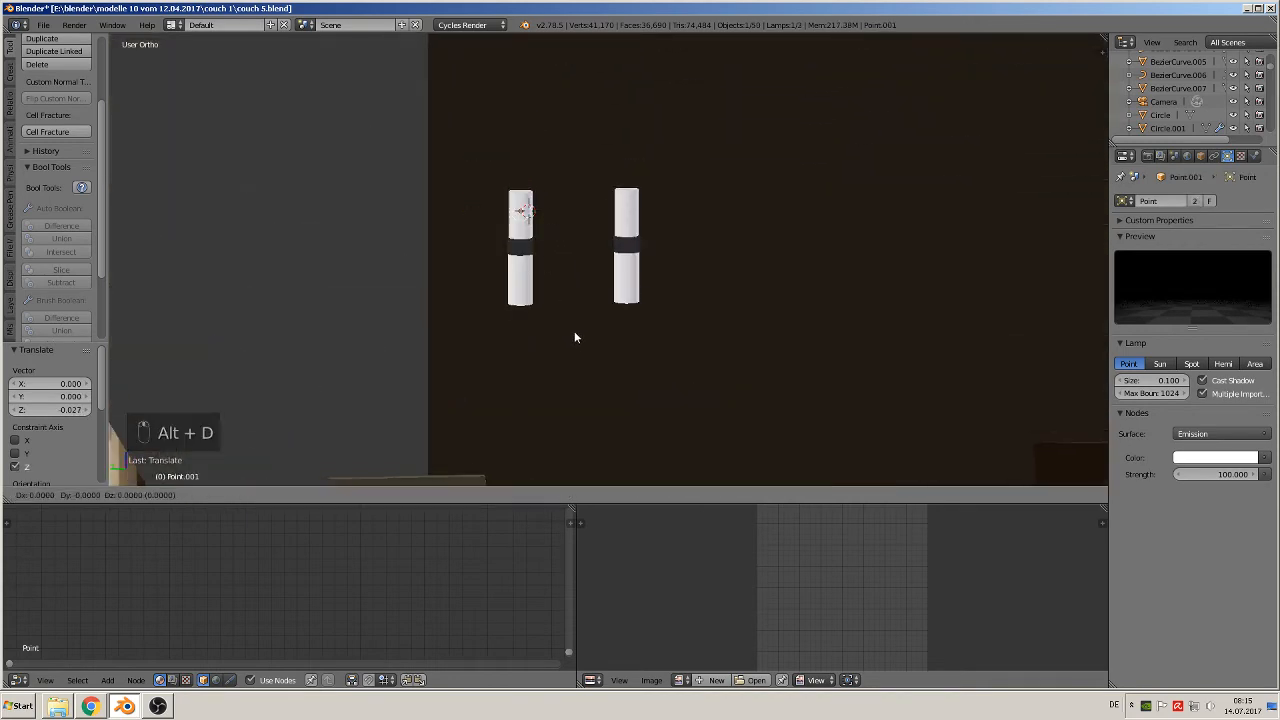
key(y)
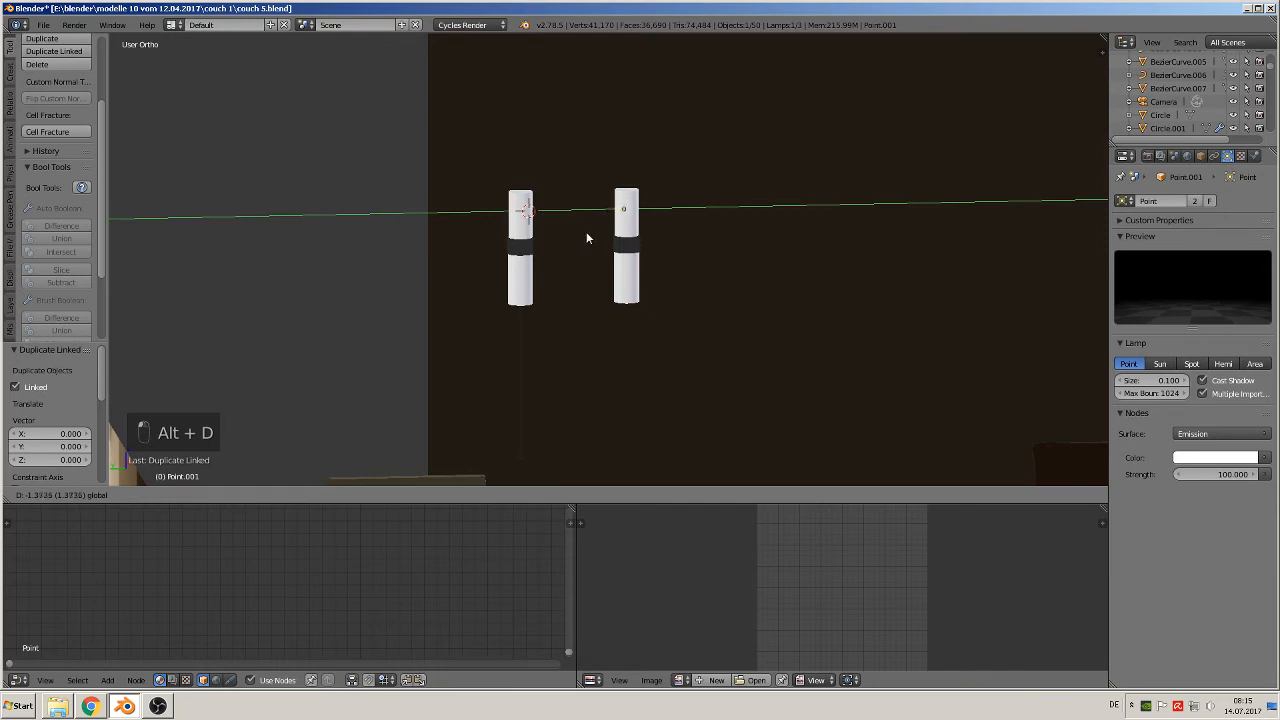
click(587, 232)
- Make a linked duplicate of the second lamp's light and move it down 0.927 units into the lower tube
key(alt+d)
click(589, 232)
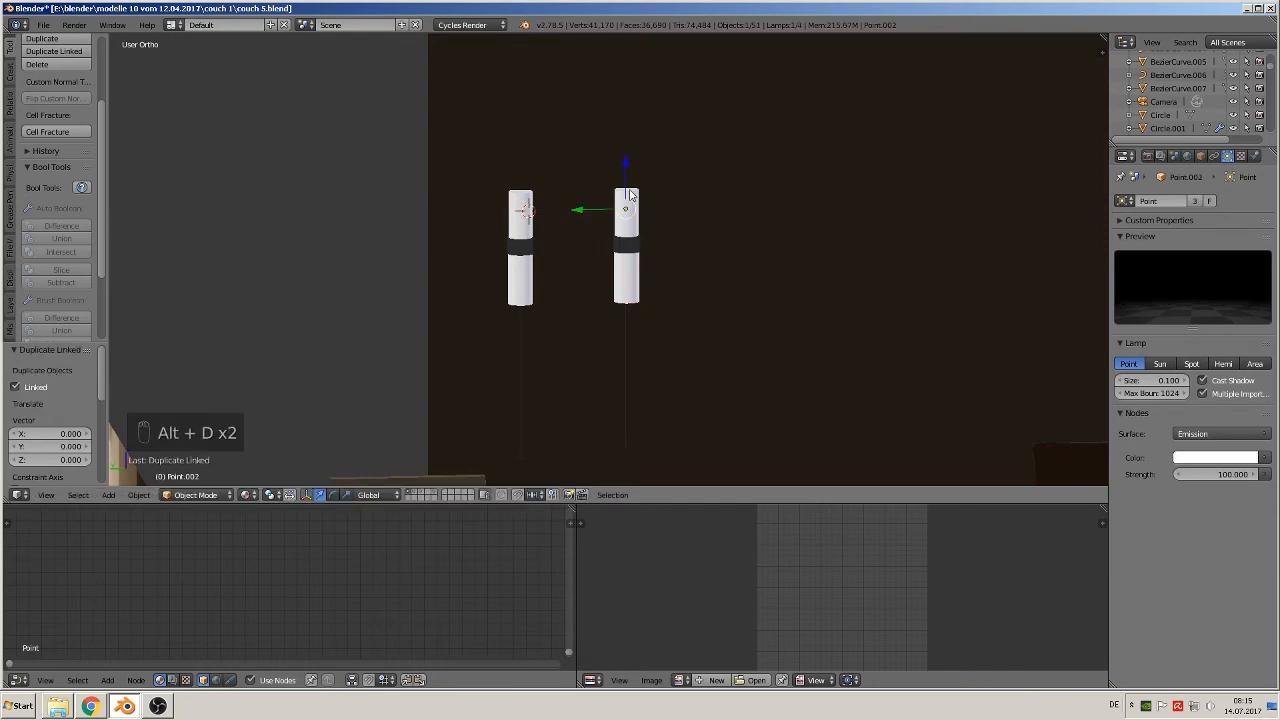
drag(630, 195, 618, 265)
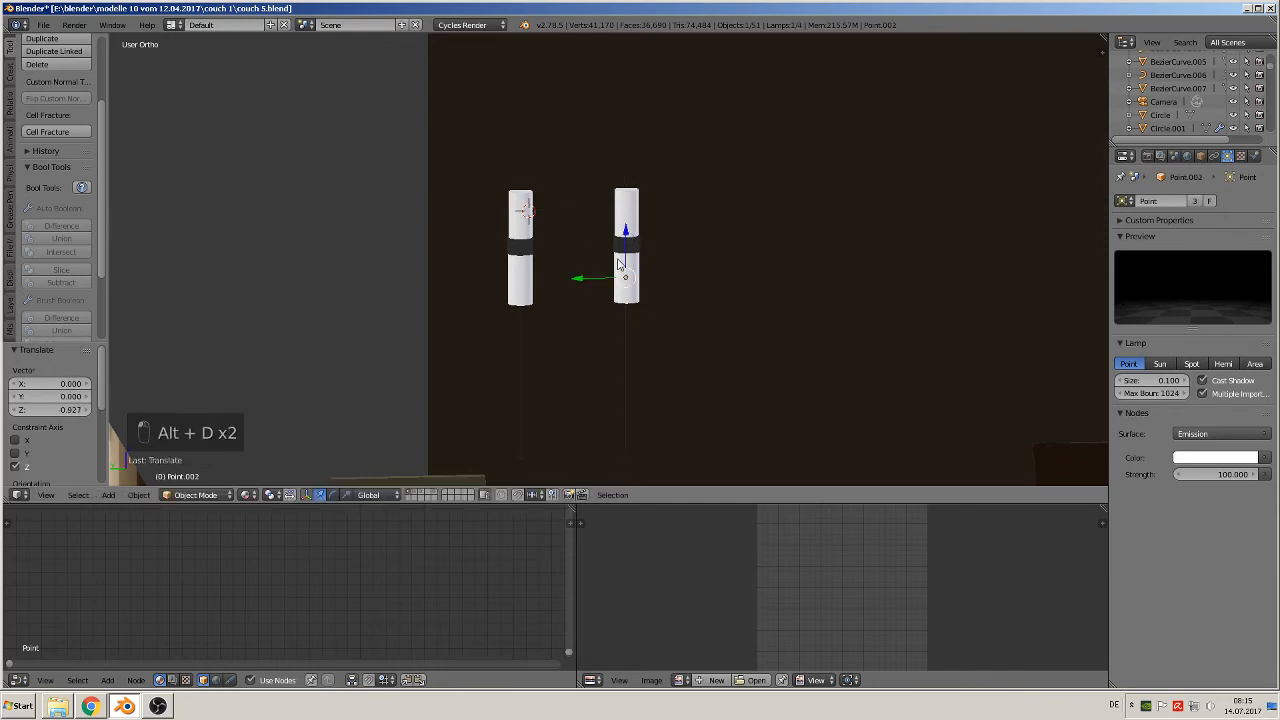
- Make a linked duplicate of the second lamp's lower light and move it 1.398 units along Y into the first lamp's lower tube
key(alt+d)
key(y)
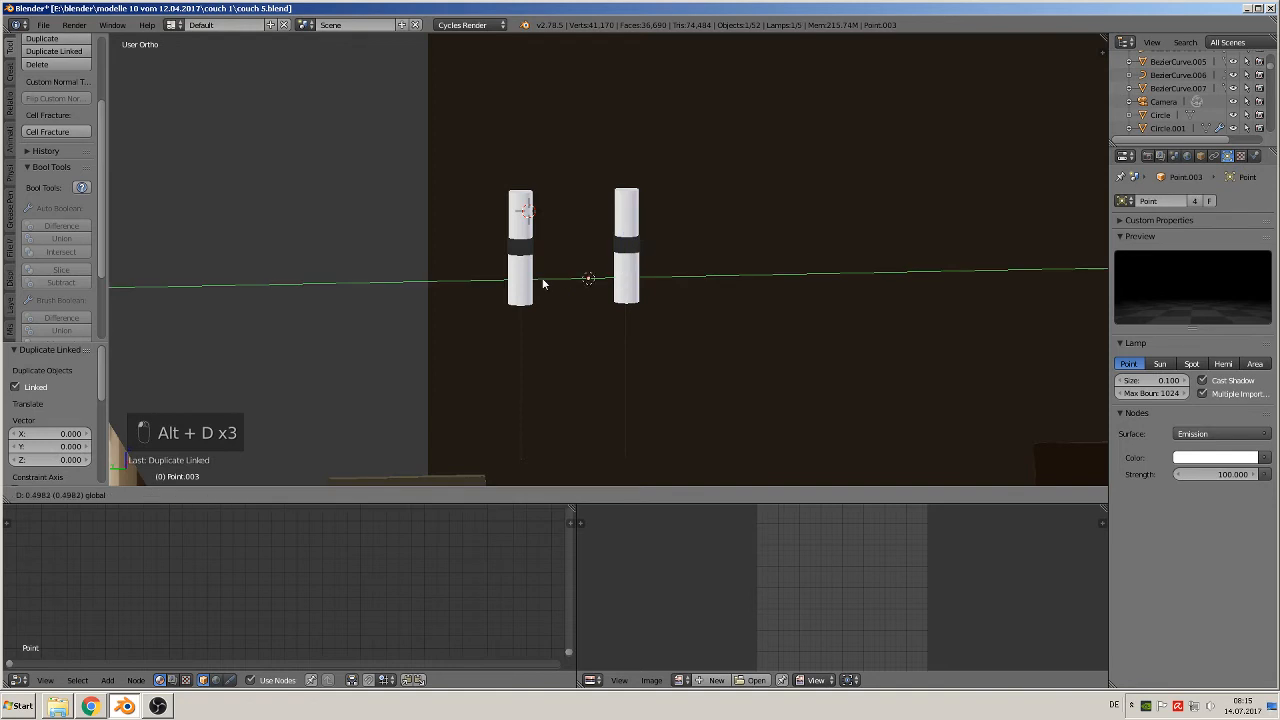
click(483, 287)
middle_drag(829, 357, 658, 377)
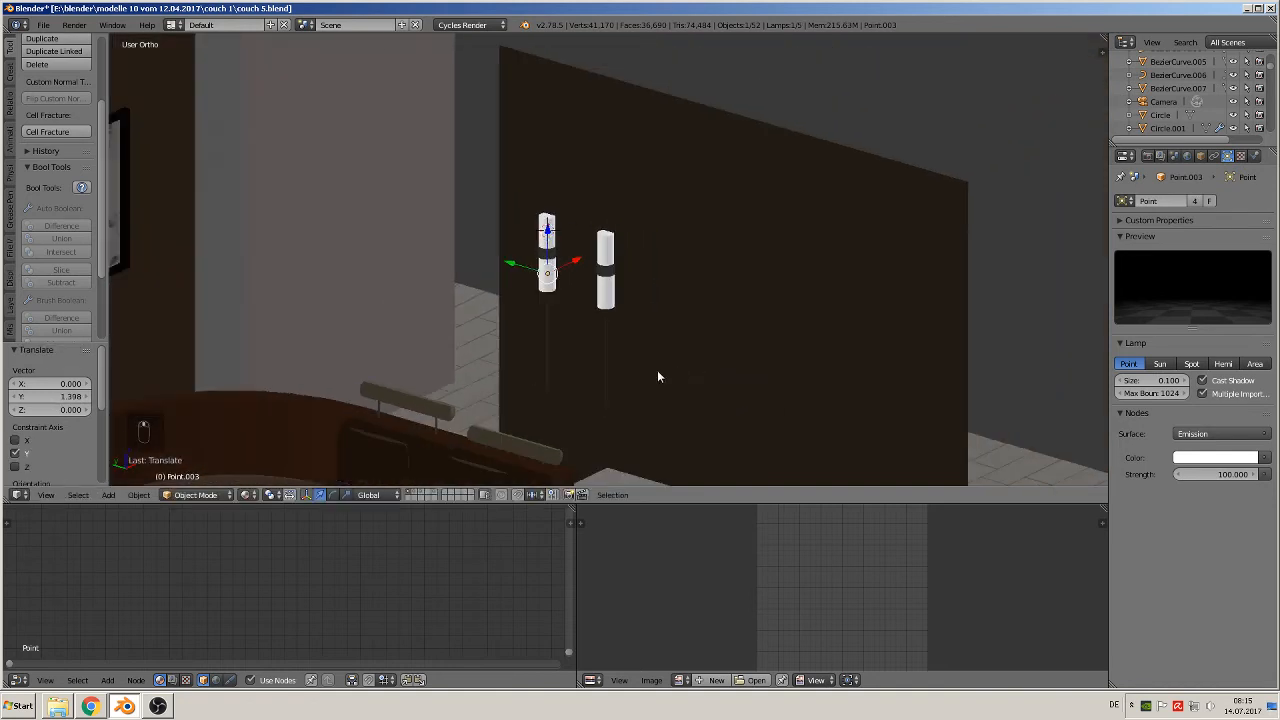
- Save the scene to the existing couch 5.blend file
scroll(620, 370, down, 5)
middle_drag(414, 374, 718, 364)
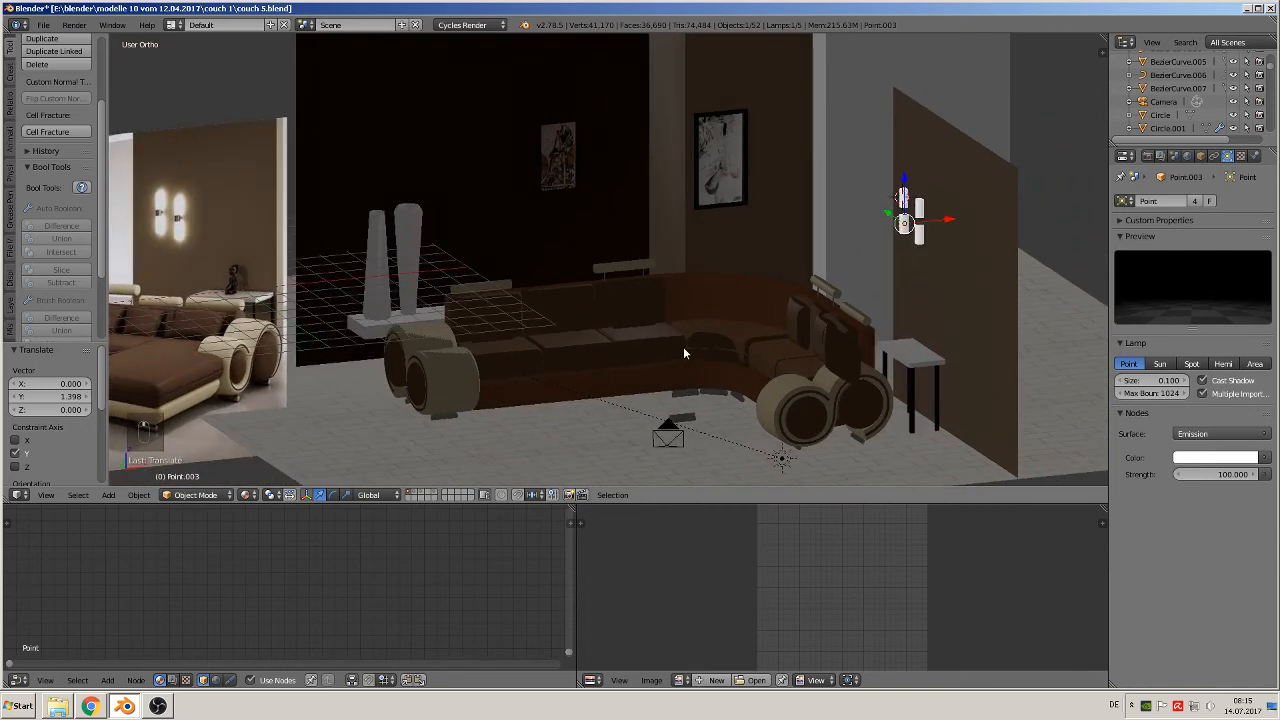
scroll(684, 353, down, 3)
click(42, 25)
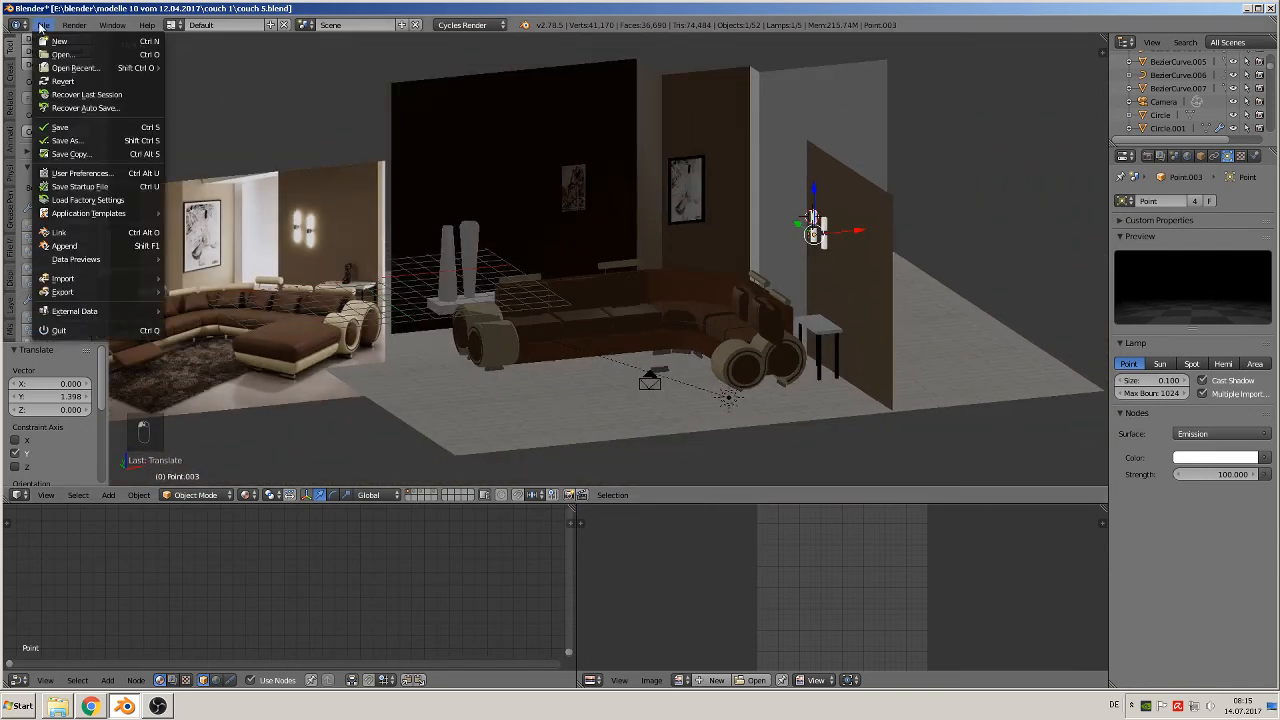
click(101, 128)
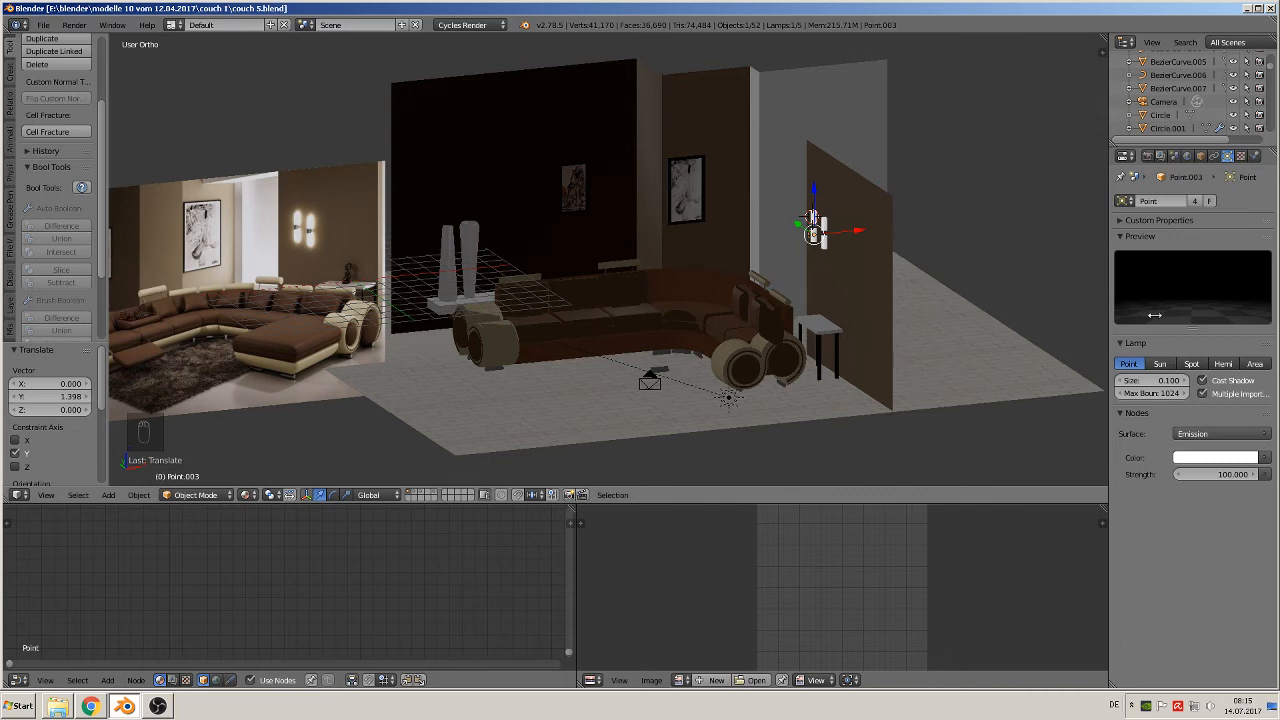
- Set the render resolution scale to 100%
click(1188, 156)
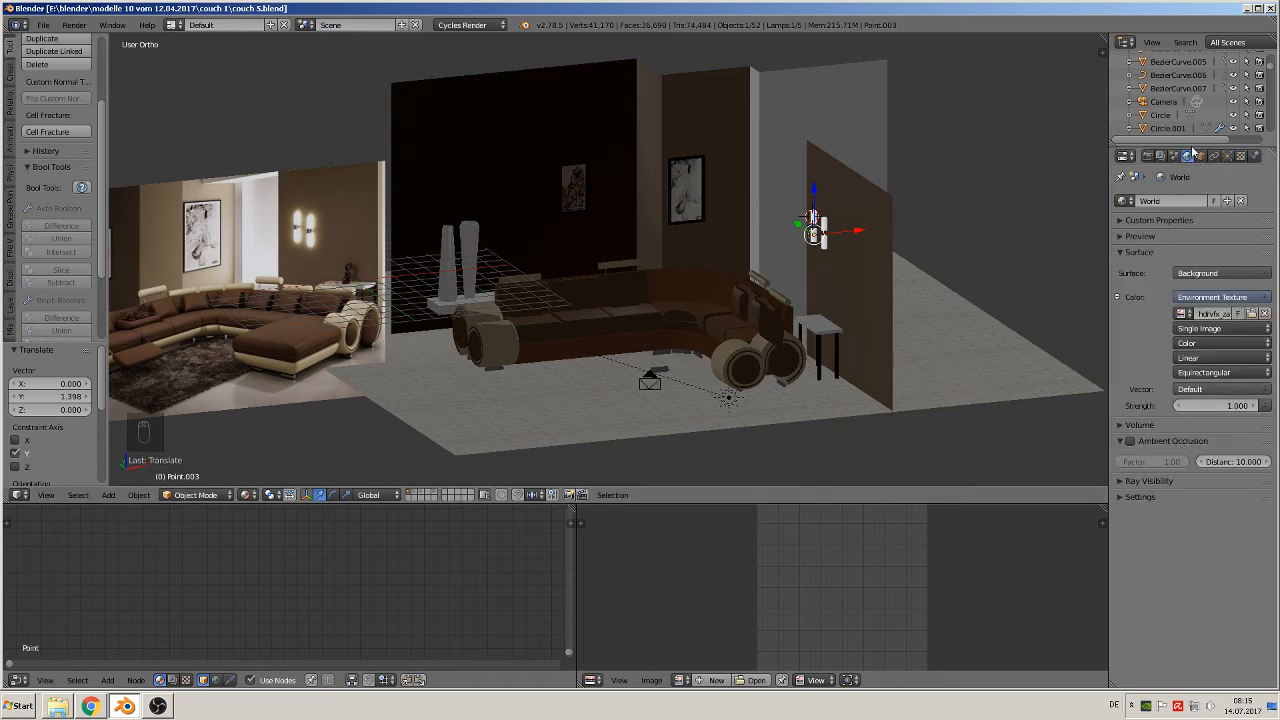
click(1228, 156)
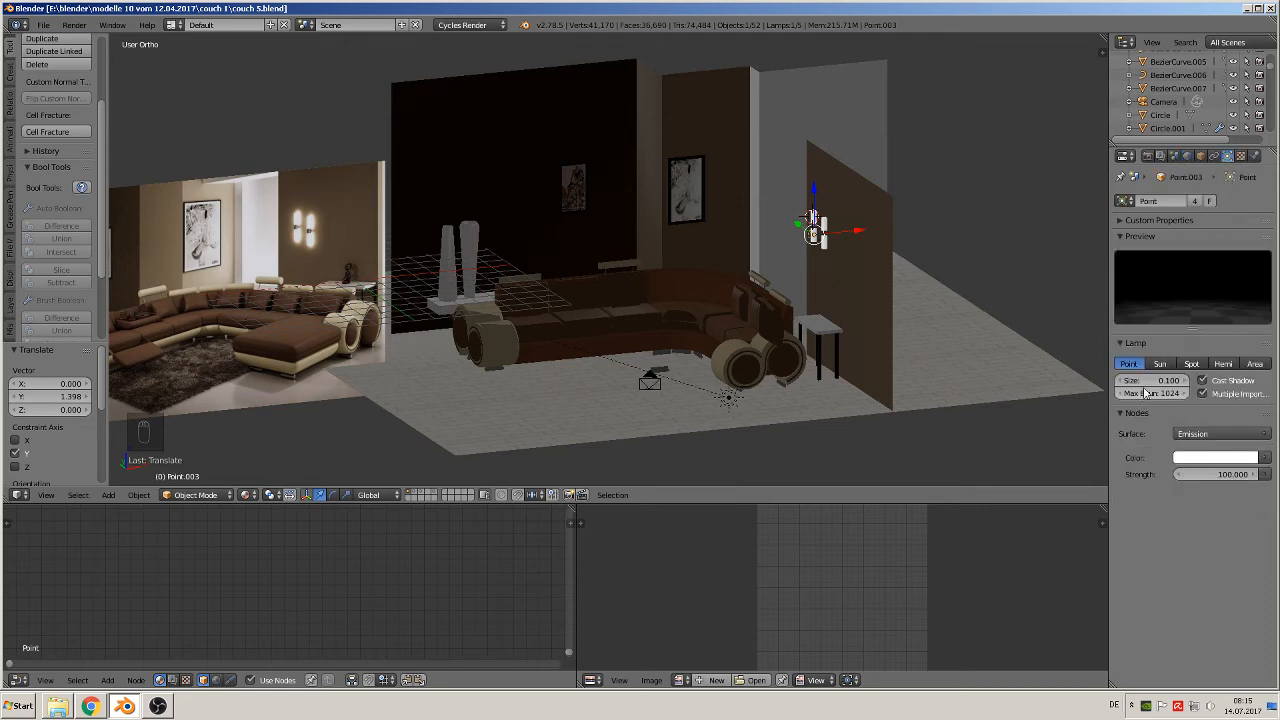
click(1148, 156)
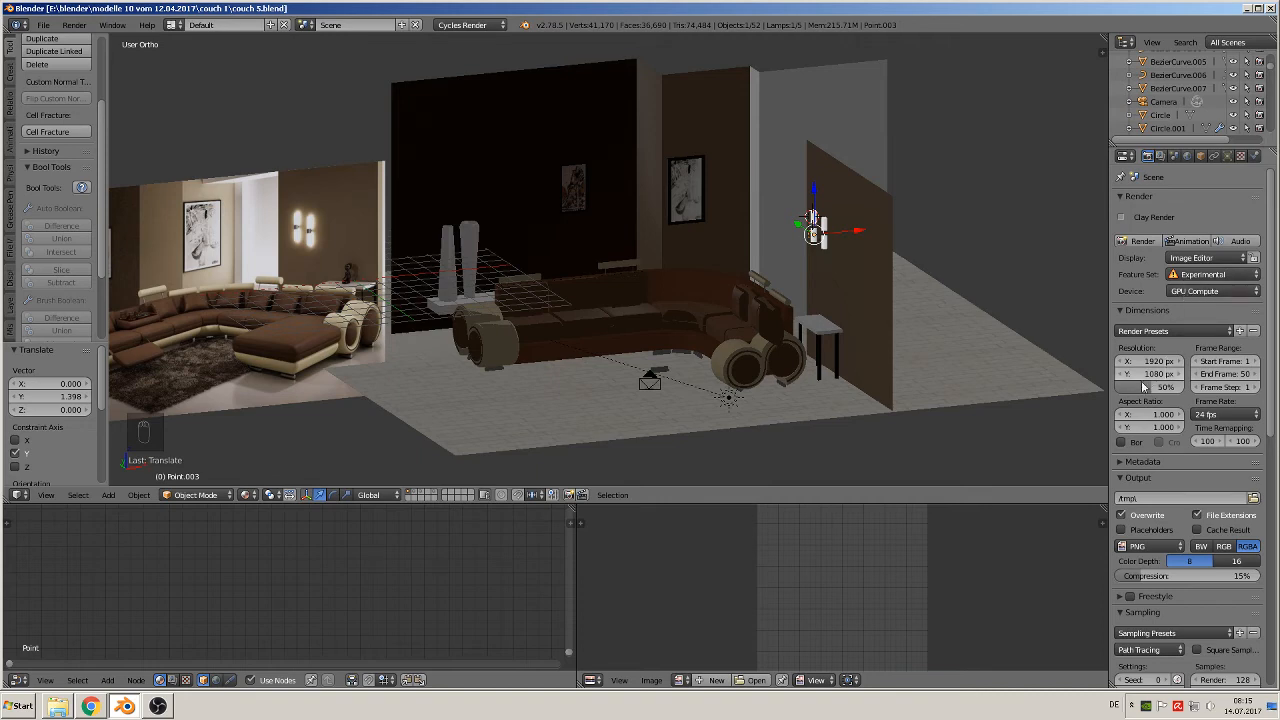
drag(1146, 389, 1186, 389)
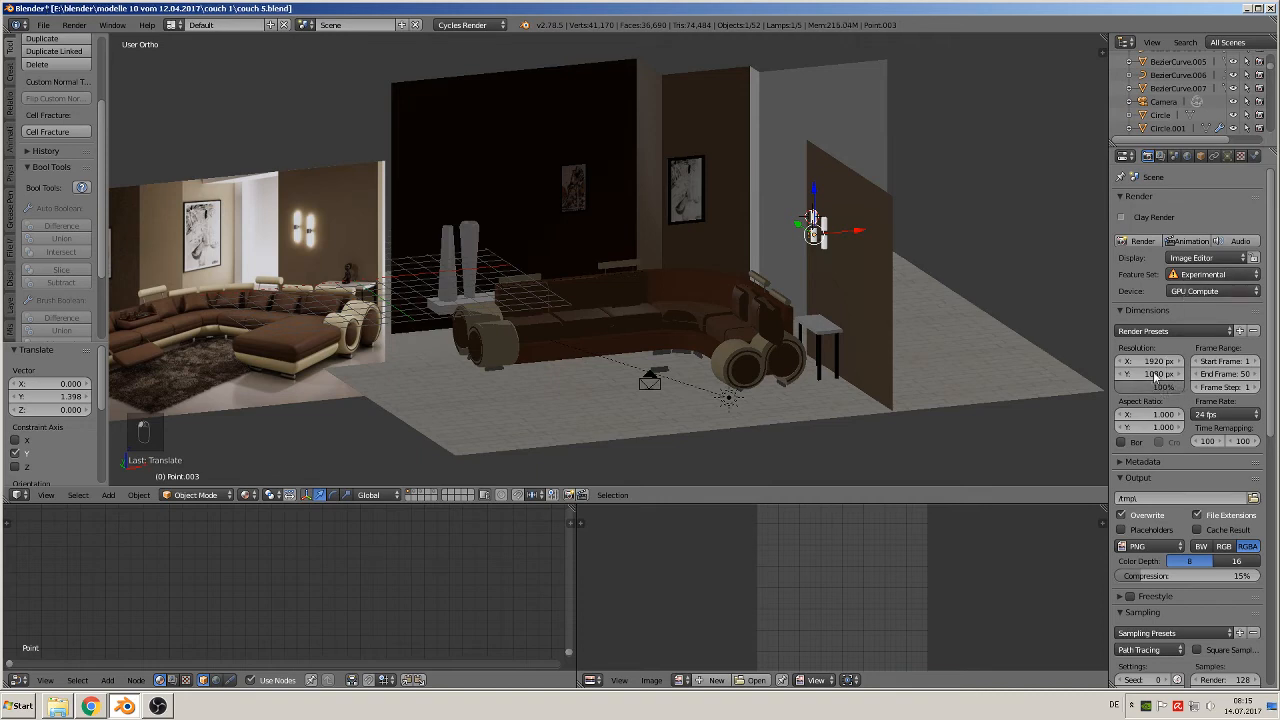
- Set the render output format to JPEG with RGB color and 100% quality
scroll(1200, 395, down, 2)
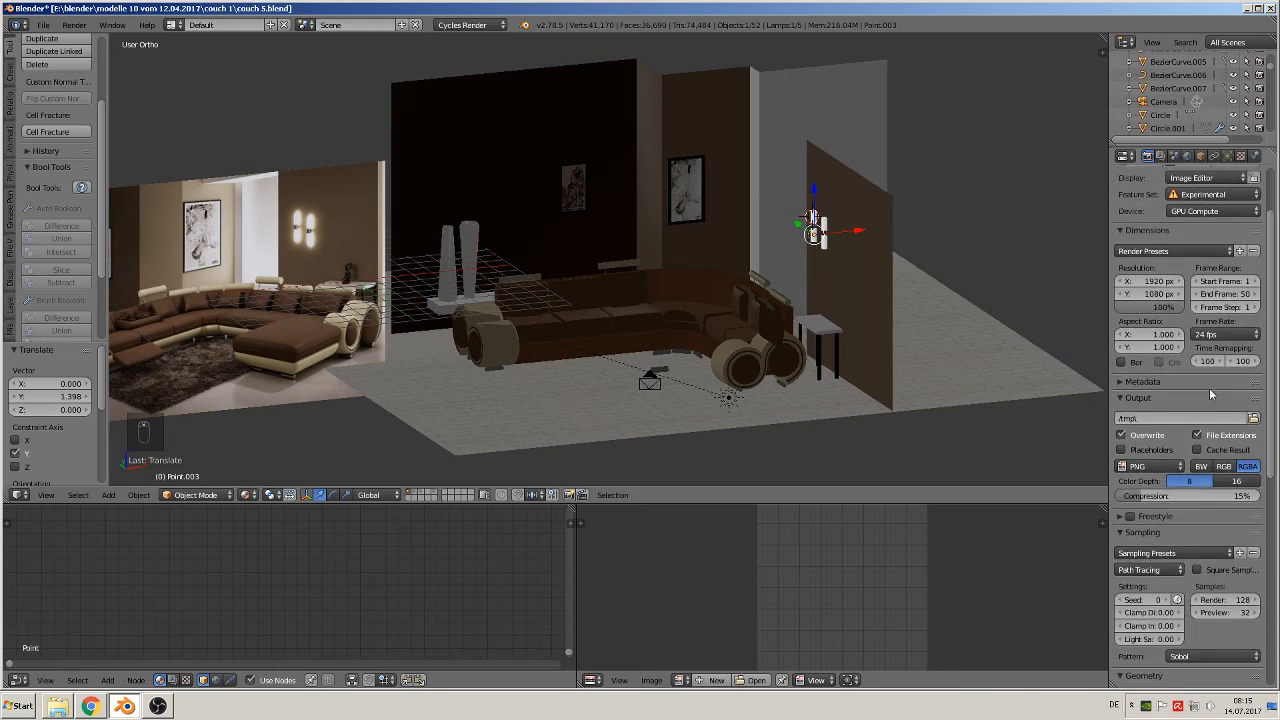
click(1143, 468)
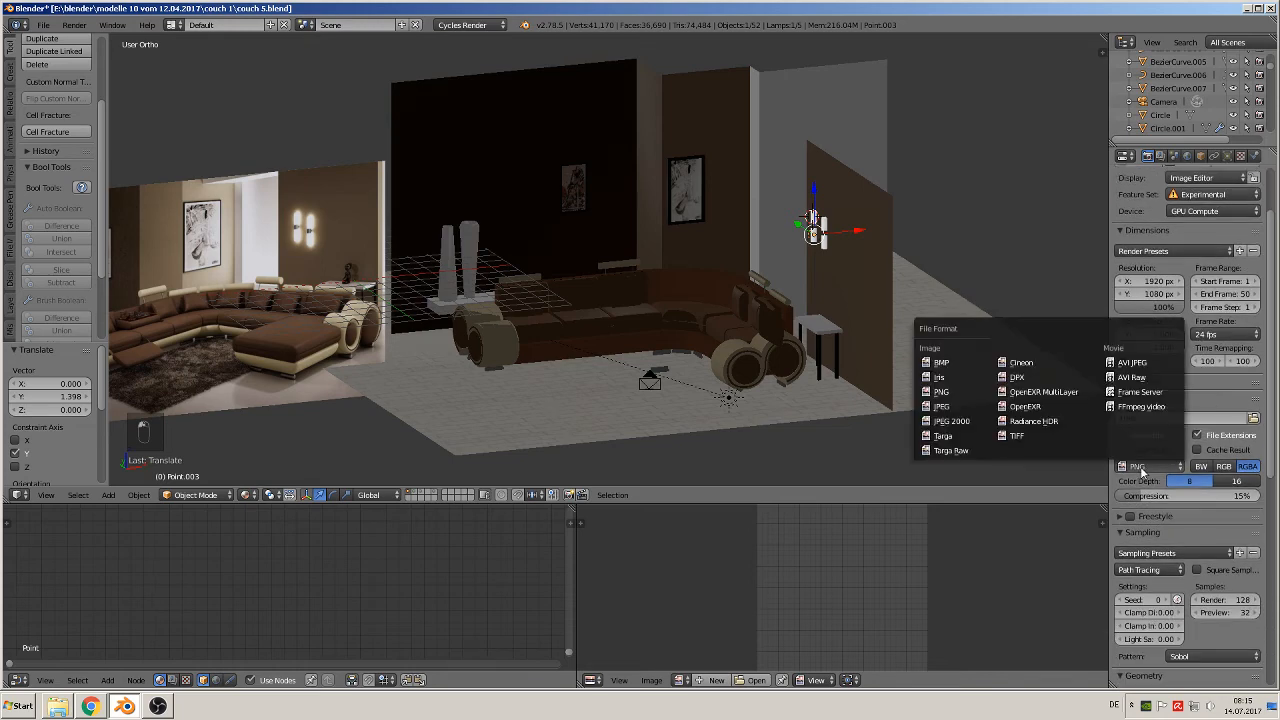
click(972, 409)
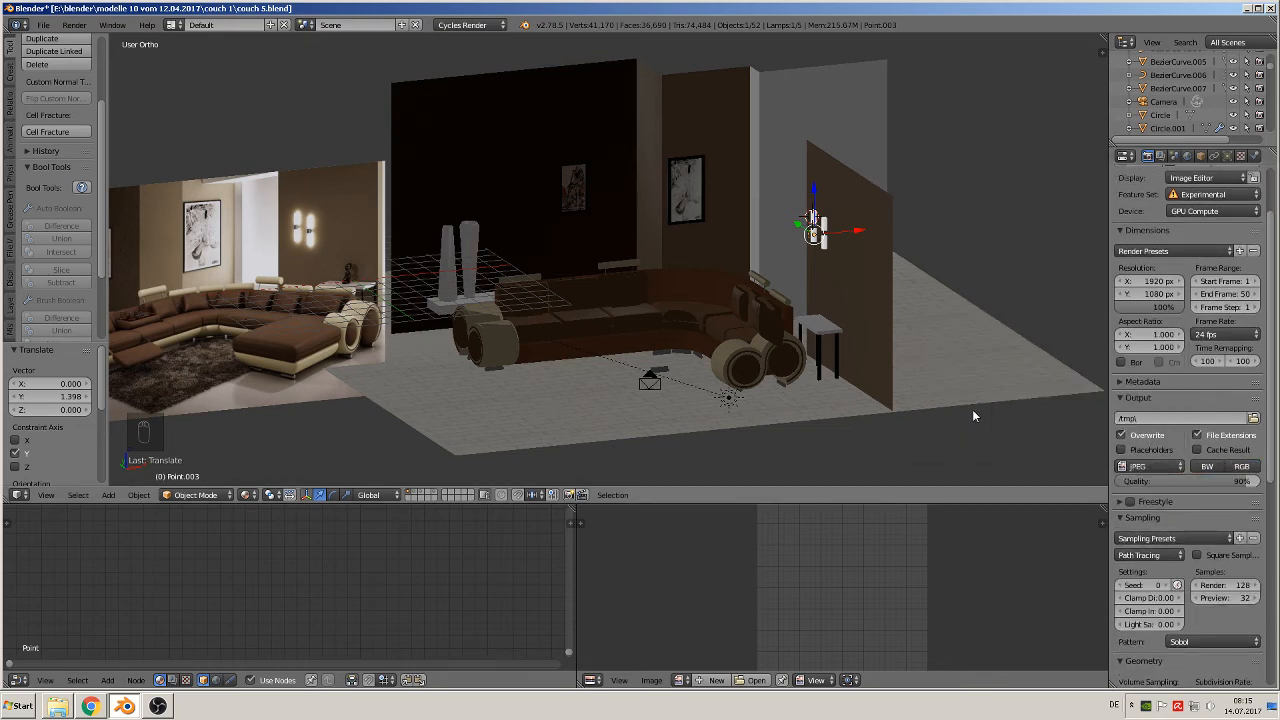
click(1241, 466)
drag(1245, 484, 1256, 482)
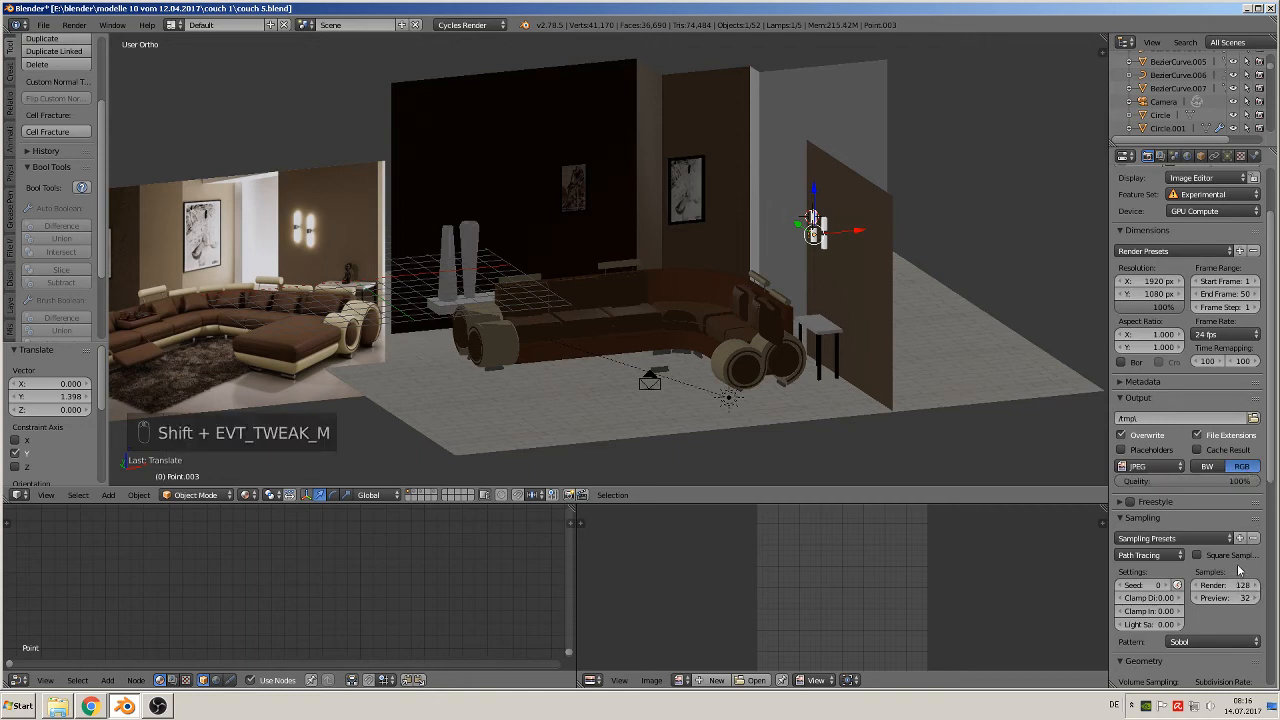
- Set the render tile size to 512 in both X and Y in the performance settings
scroll(1238, 570, down, 6)
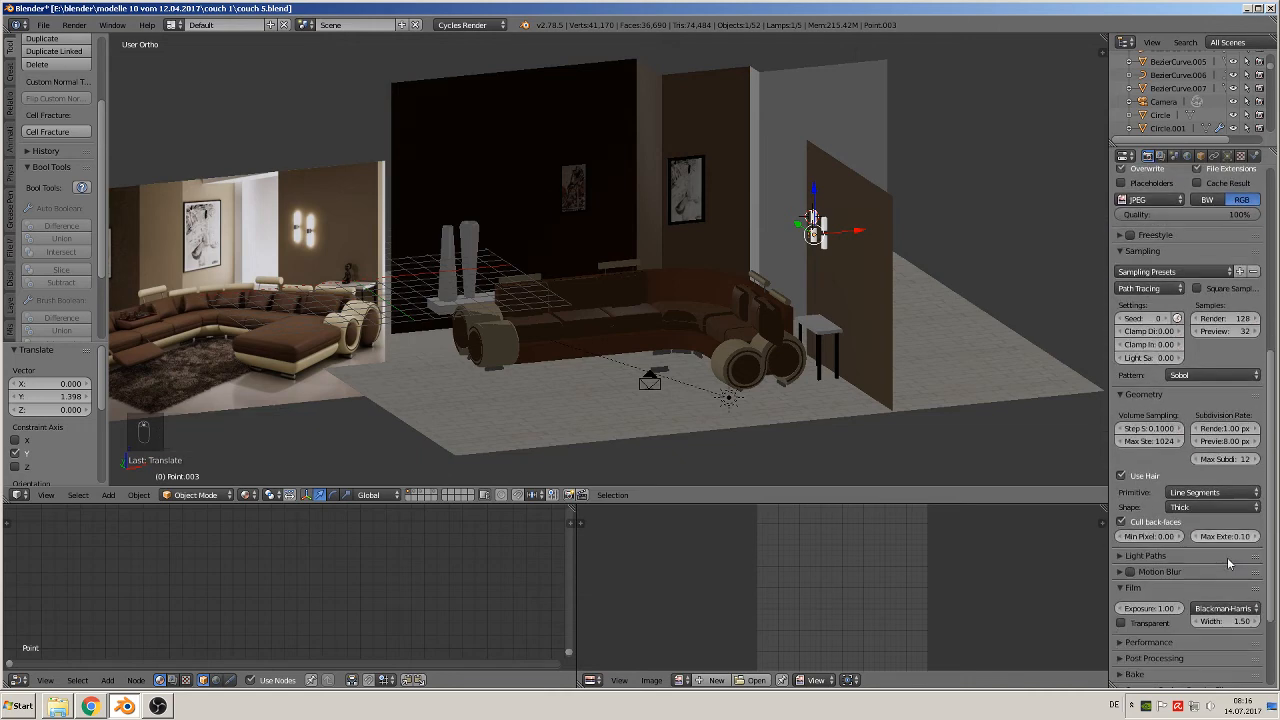
scroll(1224, 555, down, 3)
click(1126, 522)
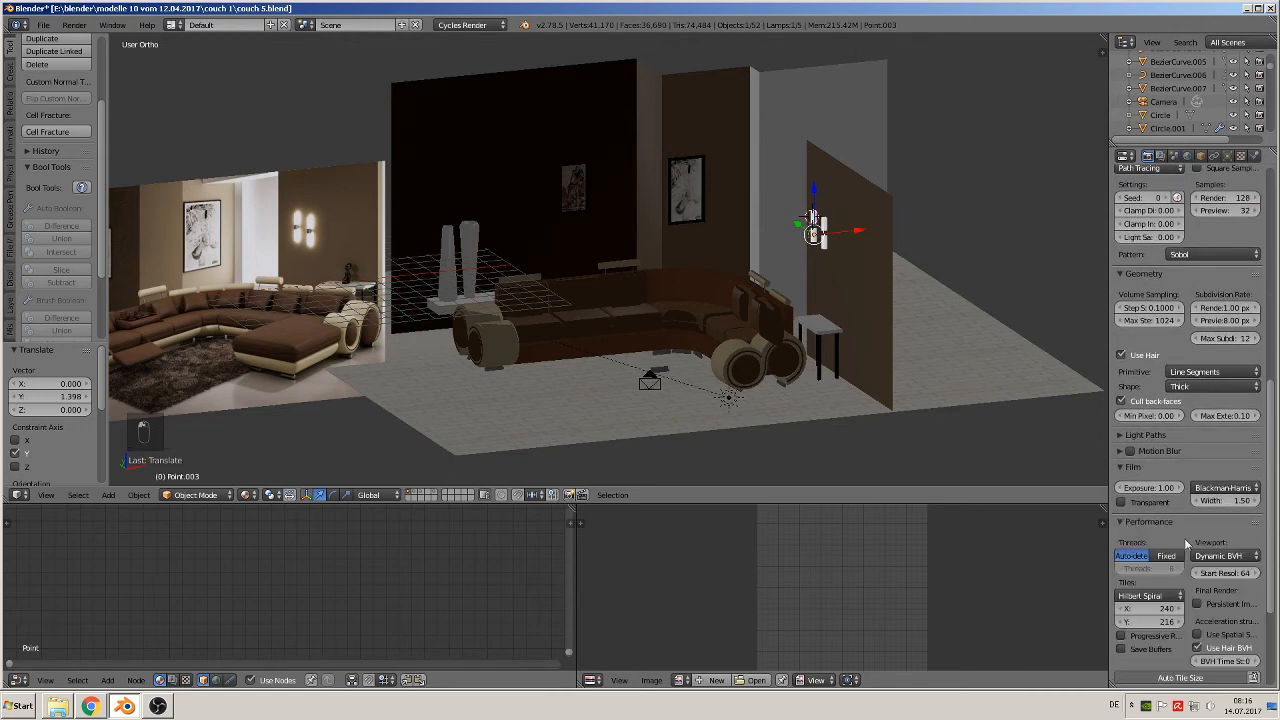
scroll(1187, 543, down, 2)
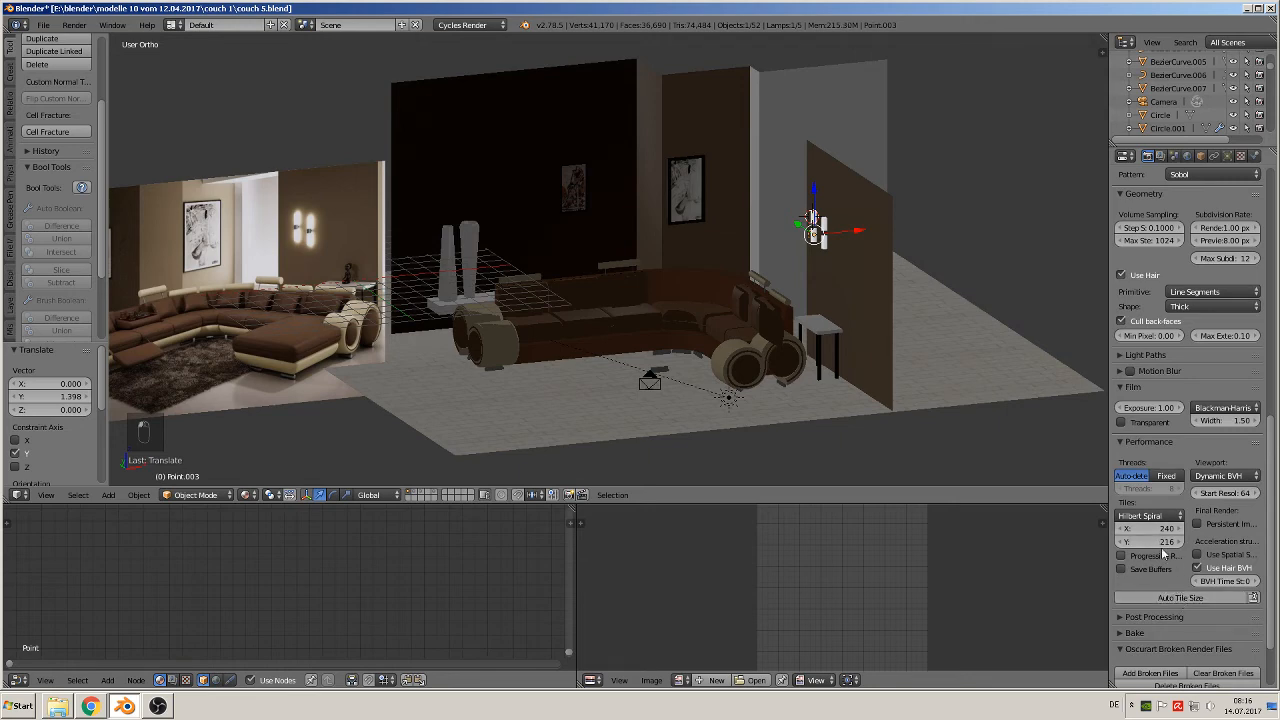
click(1165, 529)
text(512)
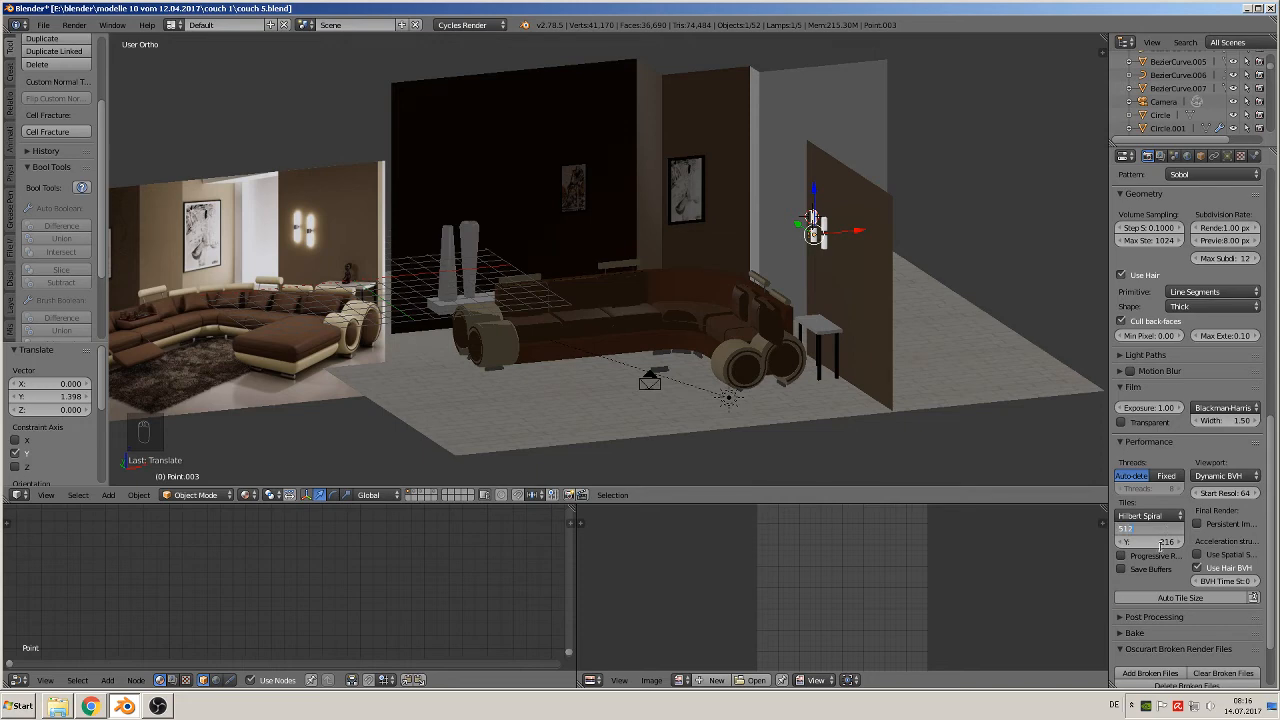
click(1159, 544)
click(1156, 541)
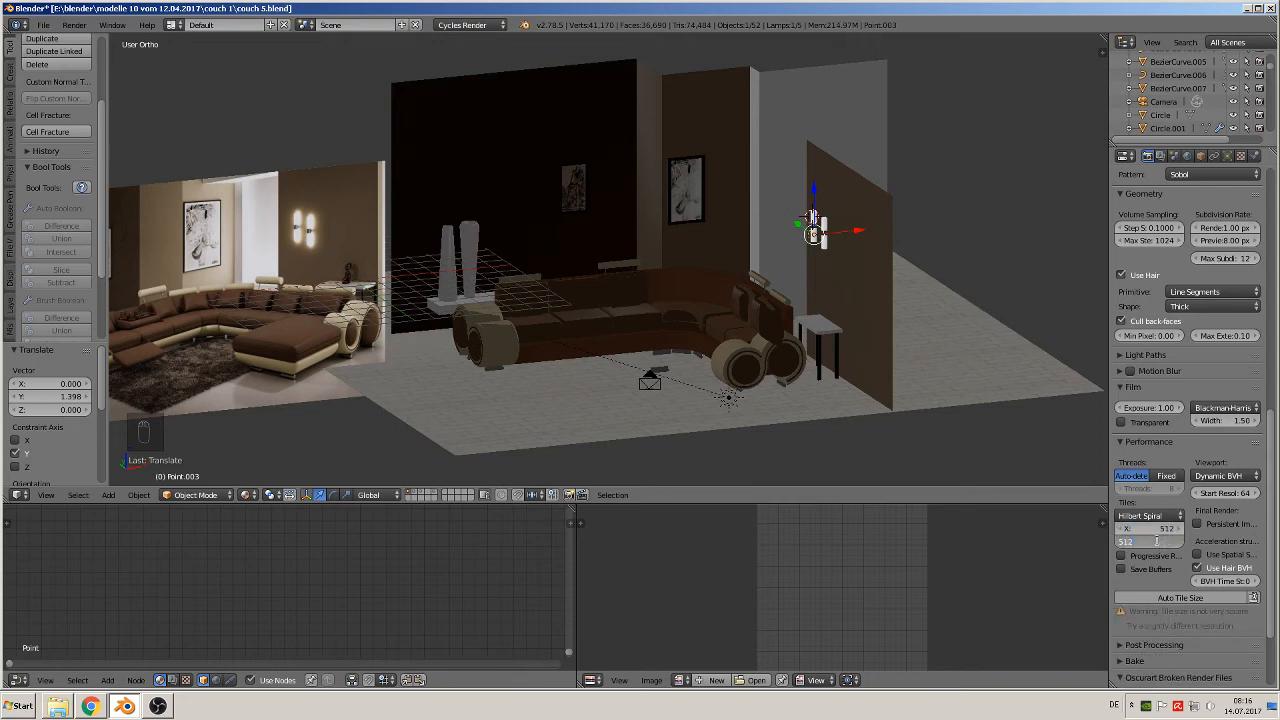
text(512)
key(Return)
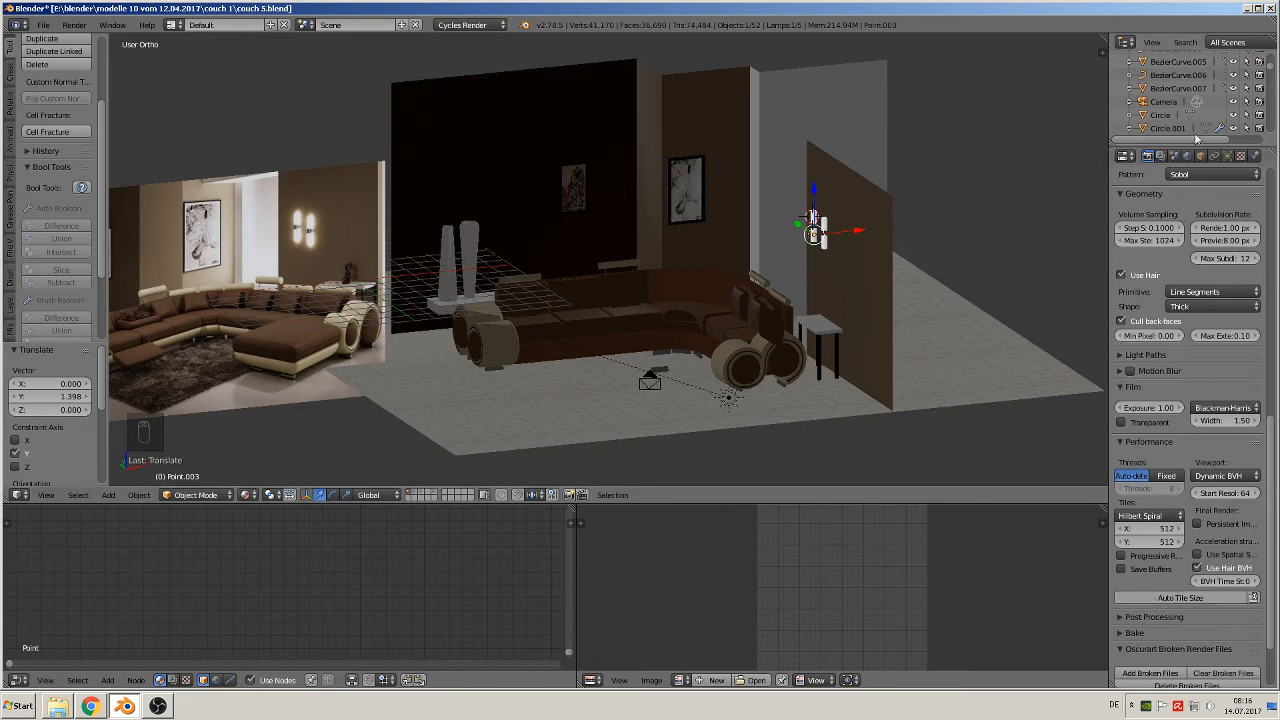
- Enable denoising for the render layer and save the file
click(1160, 157)
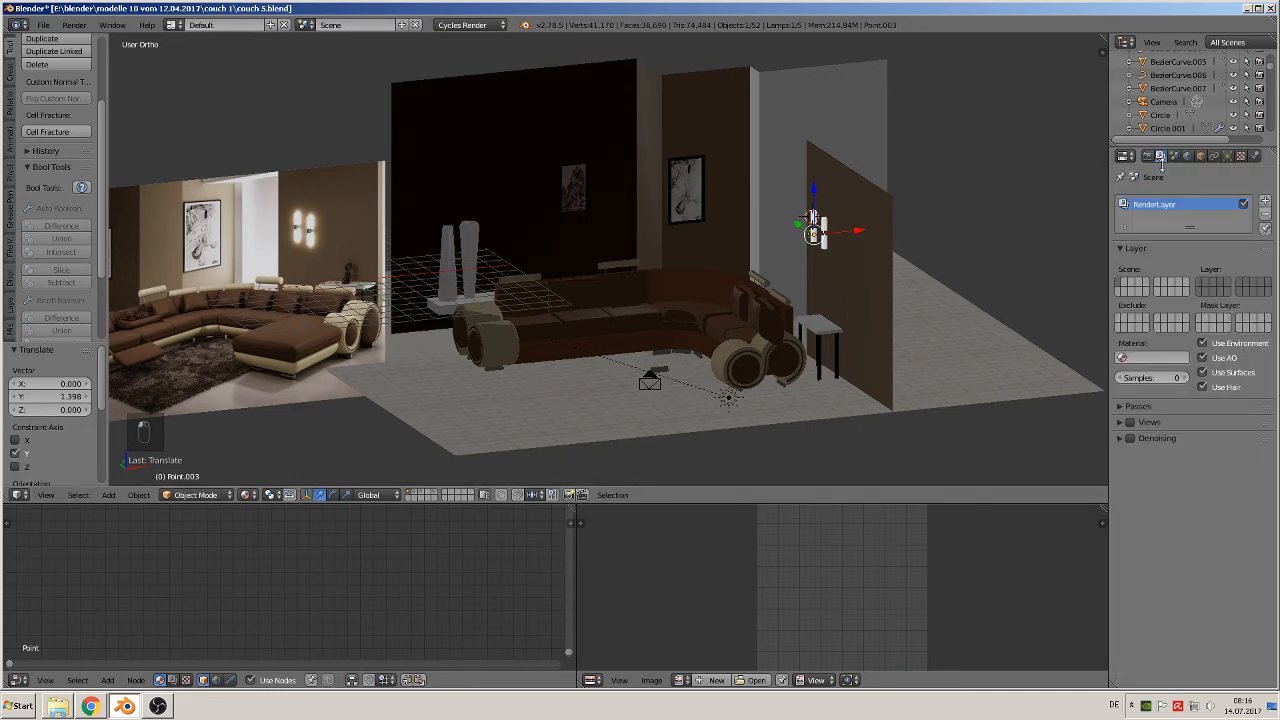
click(1131, 440)
click(43, 24)
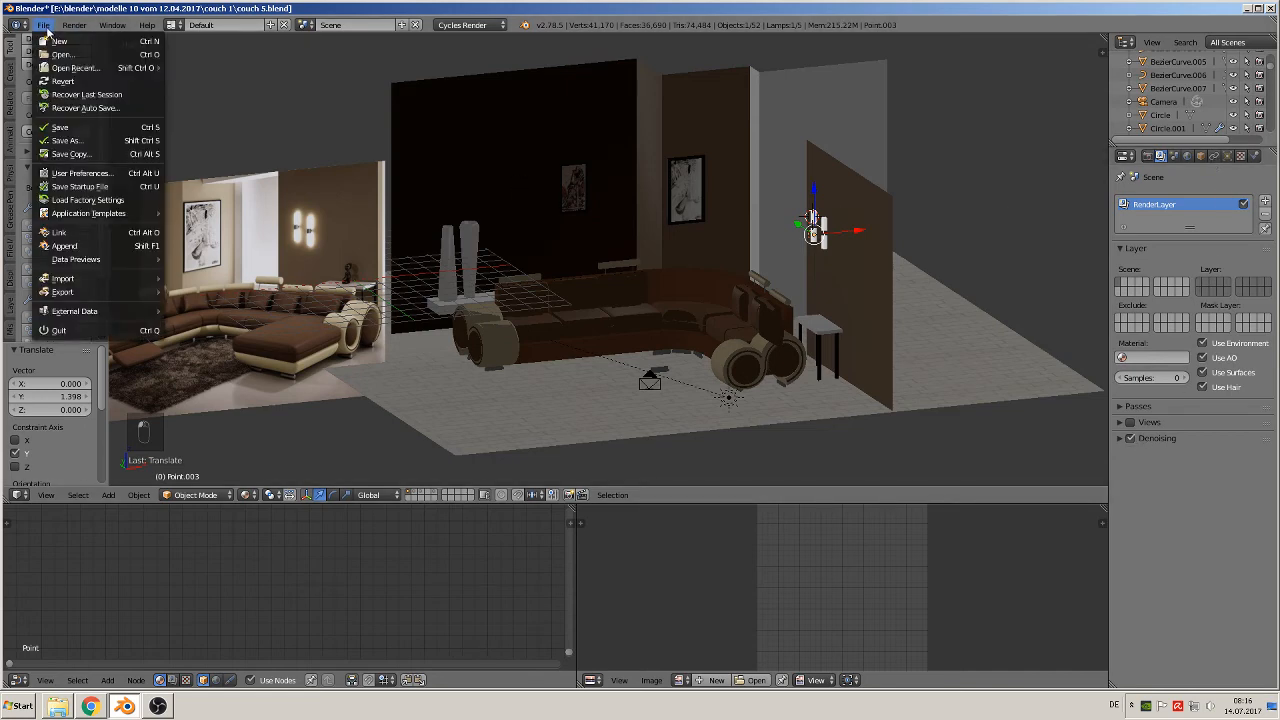
click(70, 128)
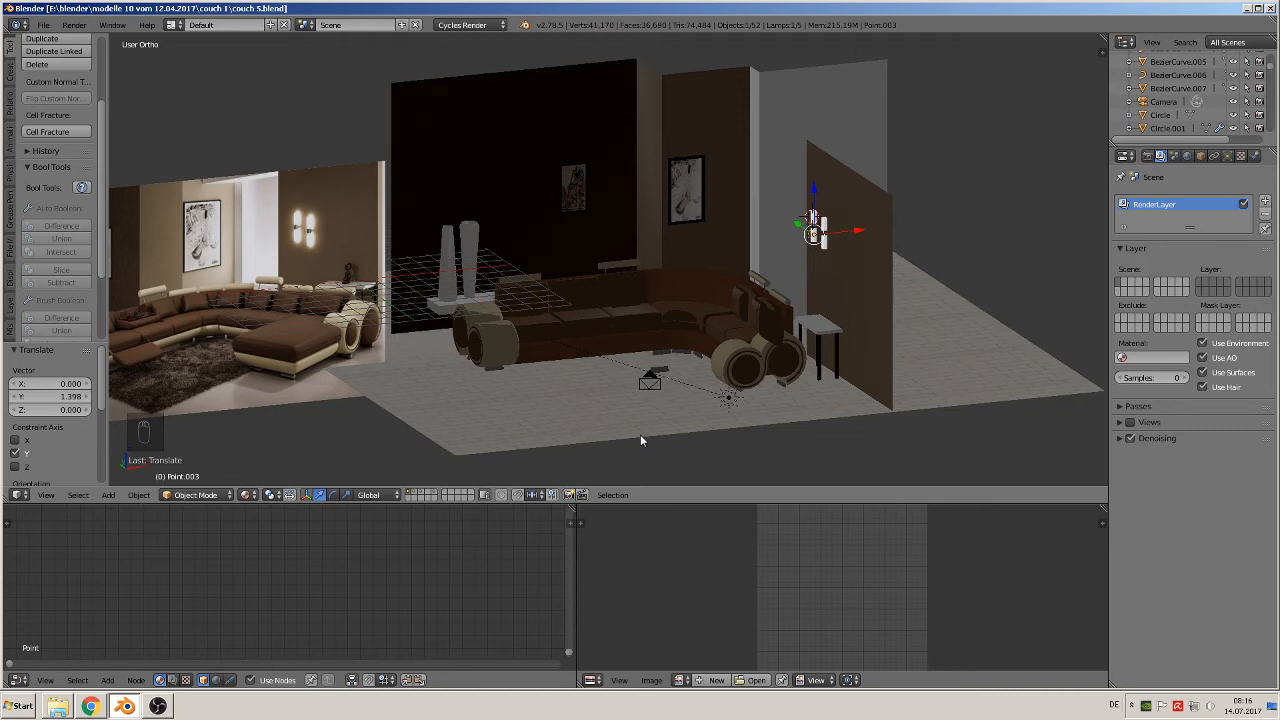
- Open the front cylindrical armrest at the sofa end near the tall vases for mesh editing
middle_drag(481, 350, 762, 323)
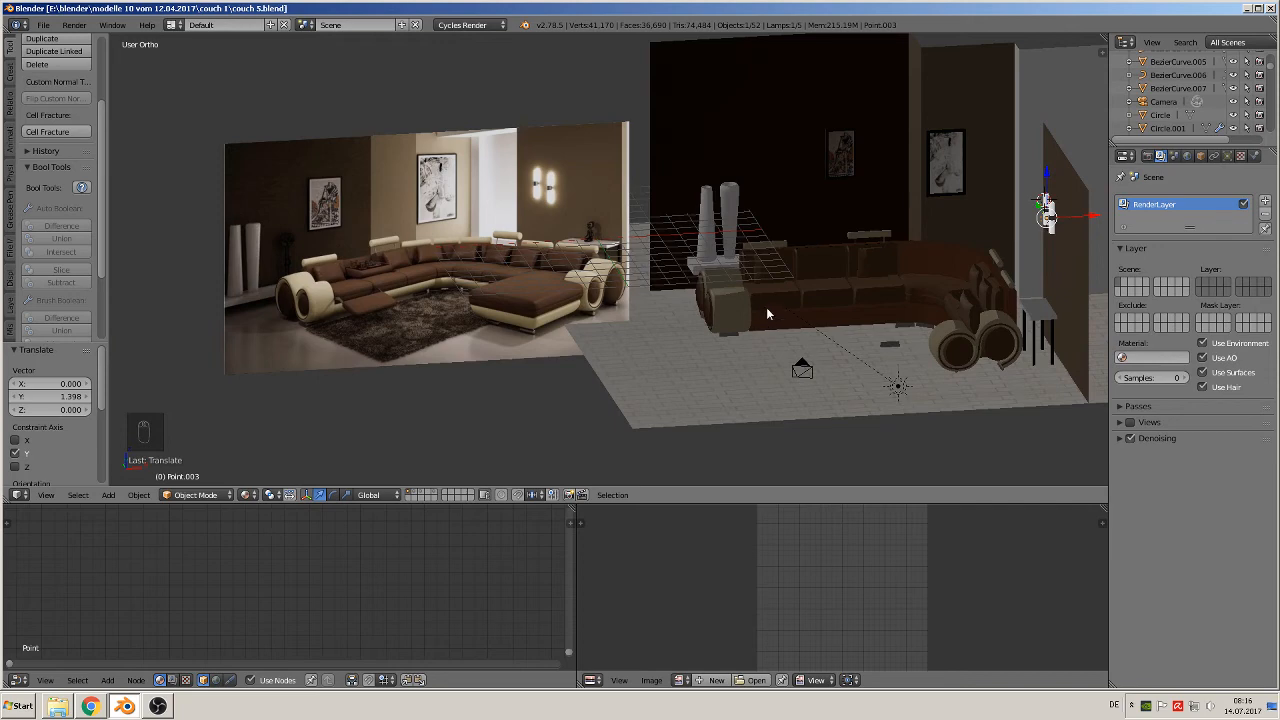
middle_drag(766, 311, 831, 287)
scroll(483, 329, up, 1)
scroll(788, 278, down, 2)
scroll(785, 282, up, 1)
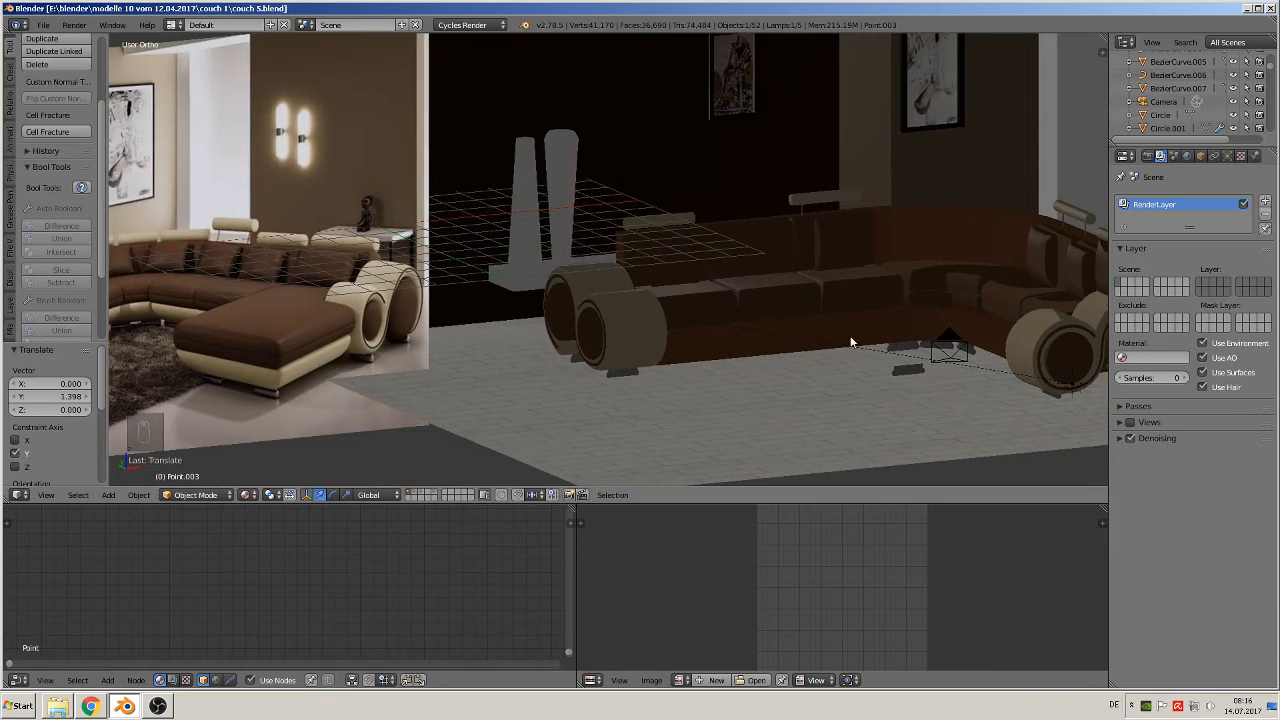
shift+middle_drag(854, 357, 722, 340)
scroll(839, 298, up, 2)
shift+middle_drag(733, 341, 683, 351)
scroll(700, 320, up, 3)
right_click(728, 265)
key(Tab)
middle_drag(811, 306, 737, 342)
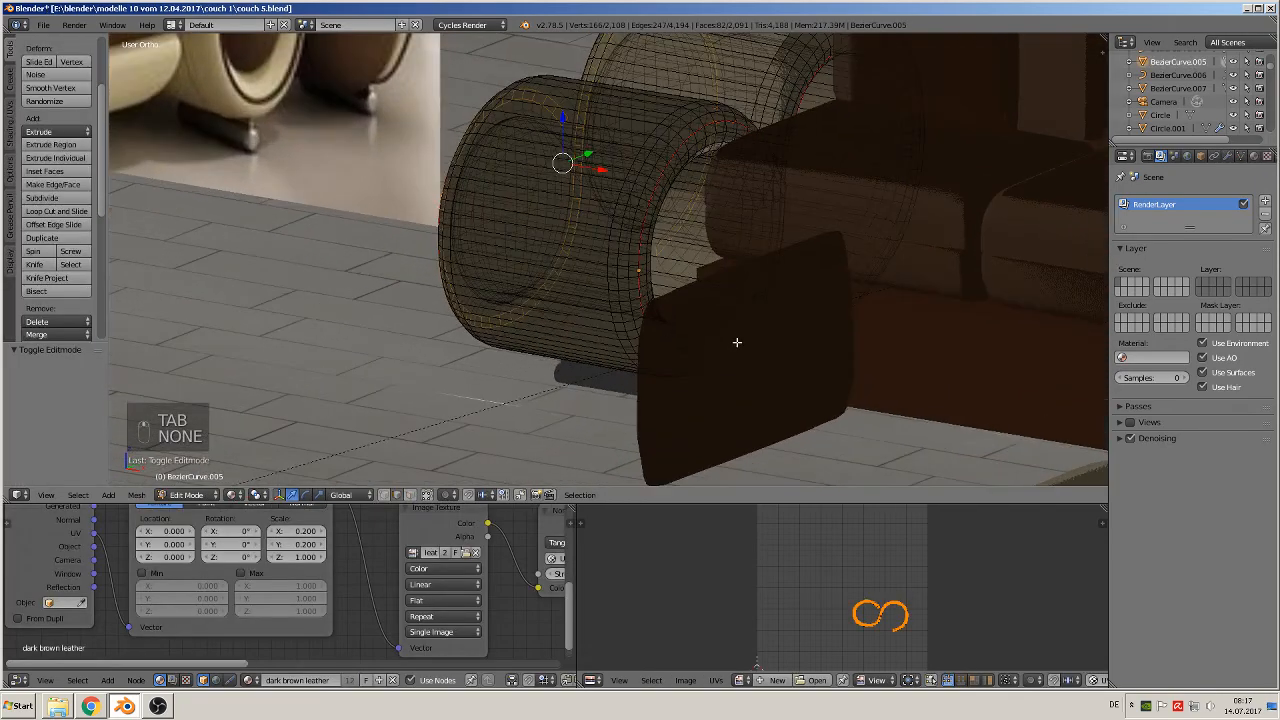
- Switch the armrest mesh to edge selection and limit selection to visible geometry
click(412, 496)
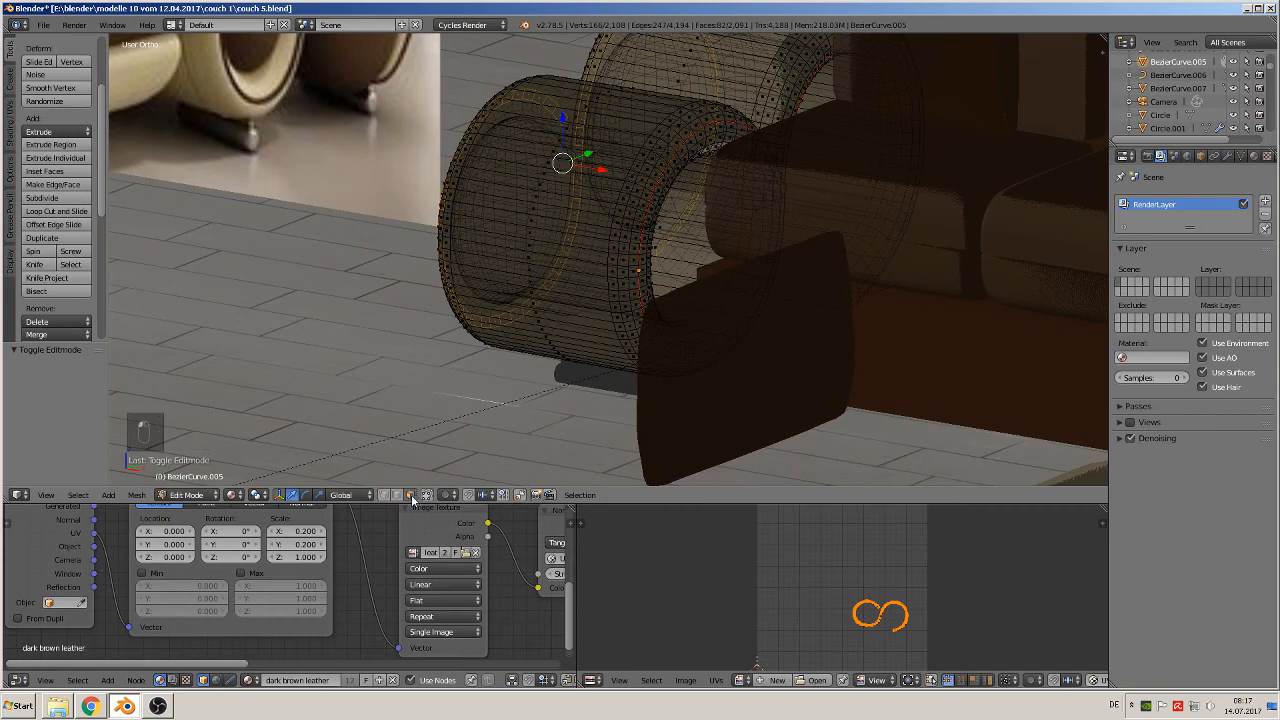
click(397, 496)
click(427, 496)
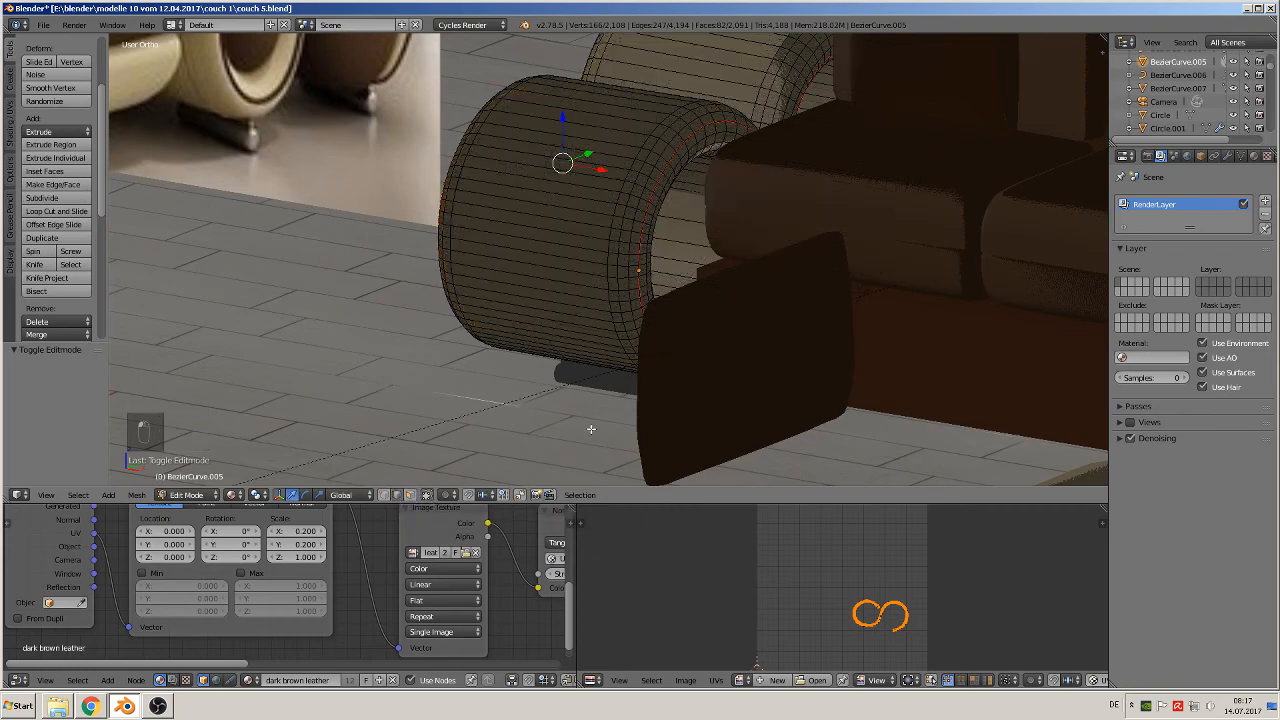
middle_drag(592, 430, 663, 394)
scroll(622, 418, up, 2)
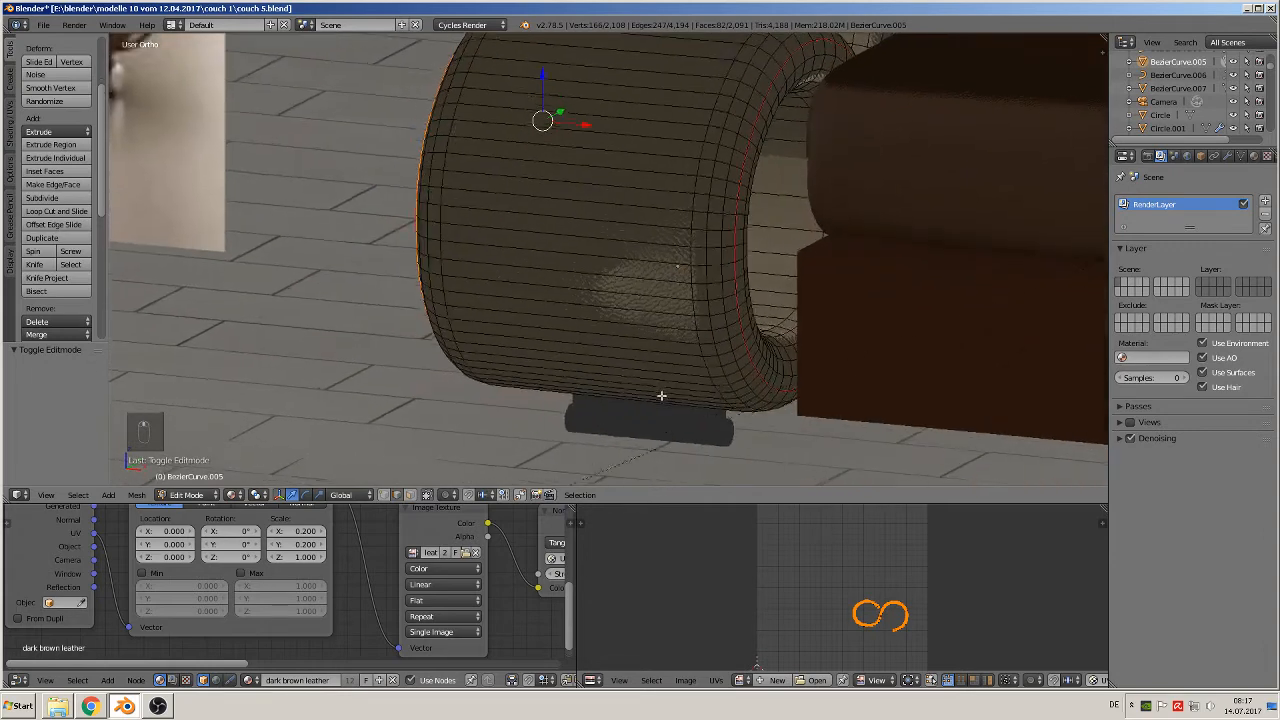
- Duplicate the lower edge path of the armrest's seat-side rim, offset 0.074 units along X, and separate the copy into its own object
right_click(733, 237)
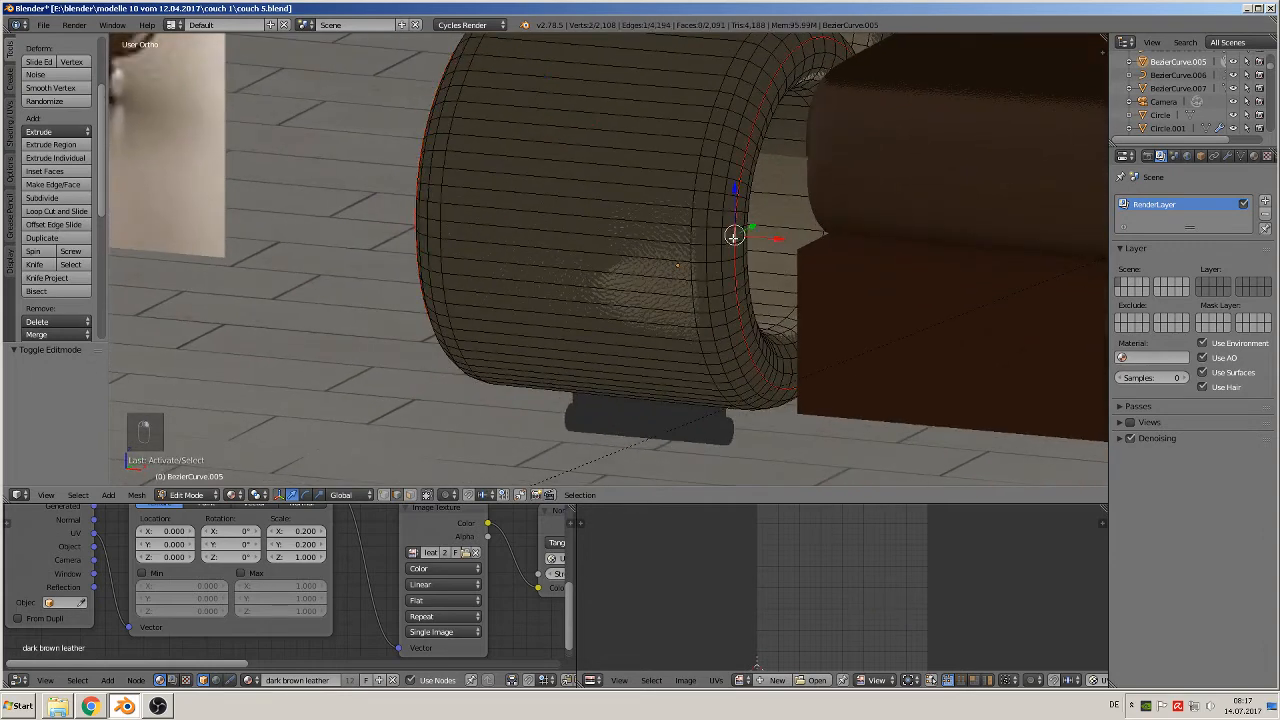
ctrl+right_click(796, 386)
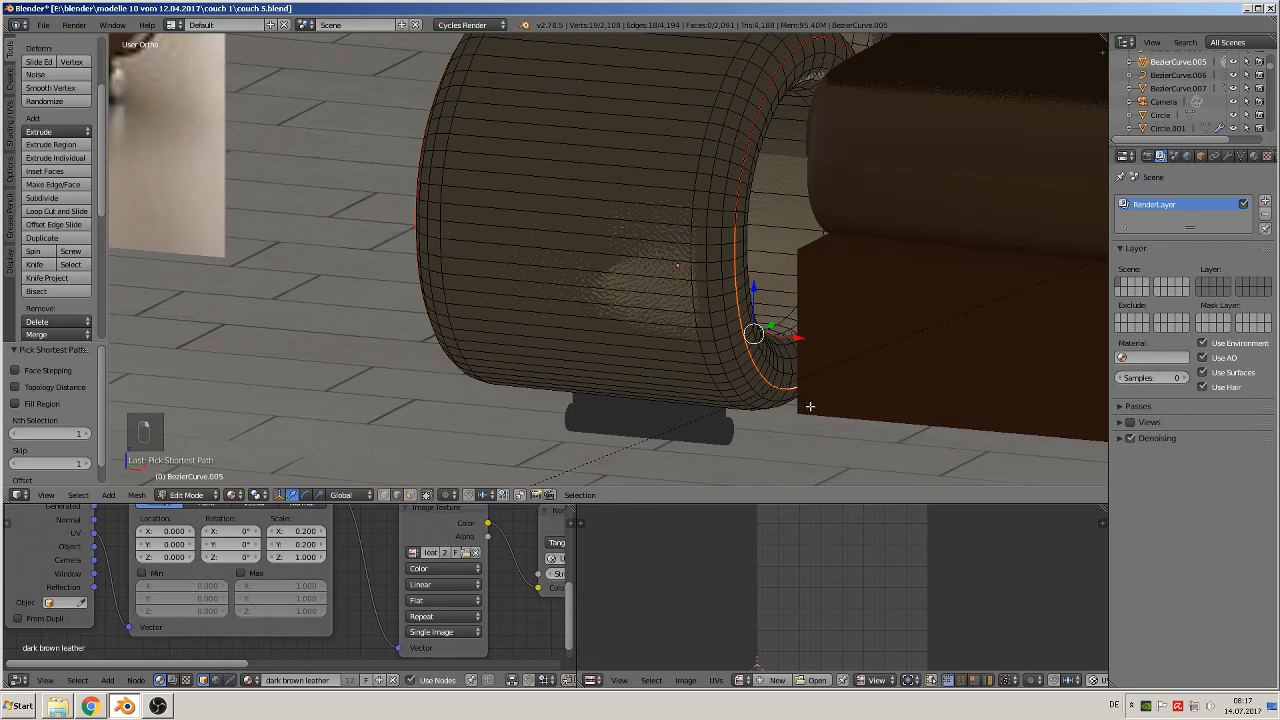
middle_drag(810, 406, 831, 410)
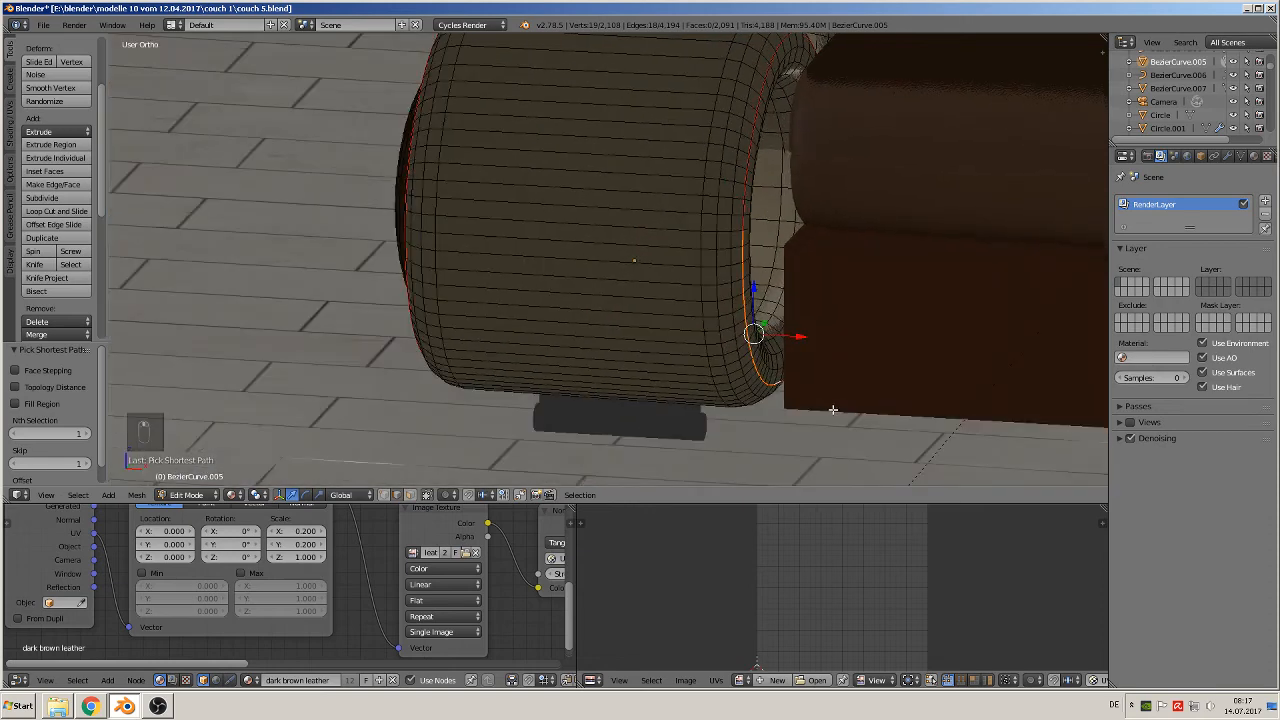
key(shift+d)
key(x)
click(813, 341)
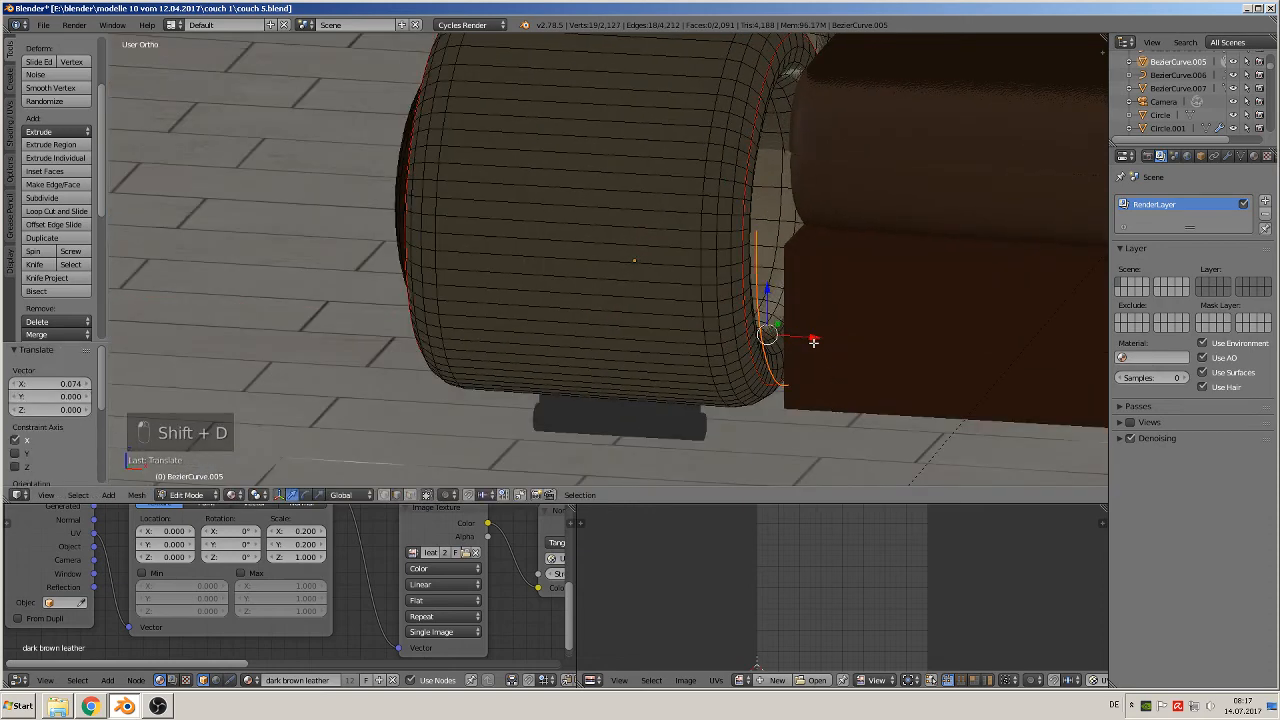
key(p)
click(813, 343)
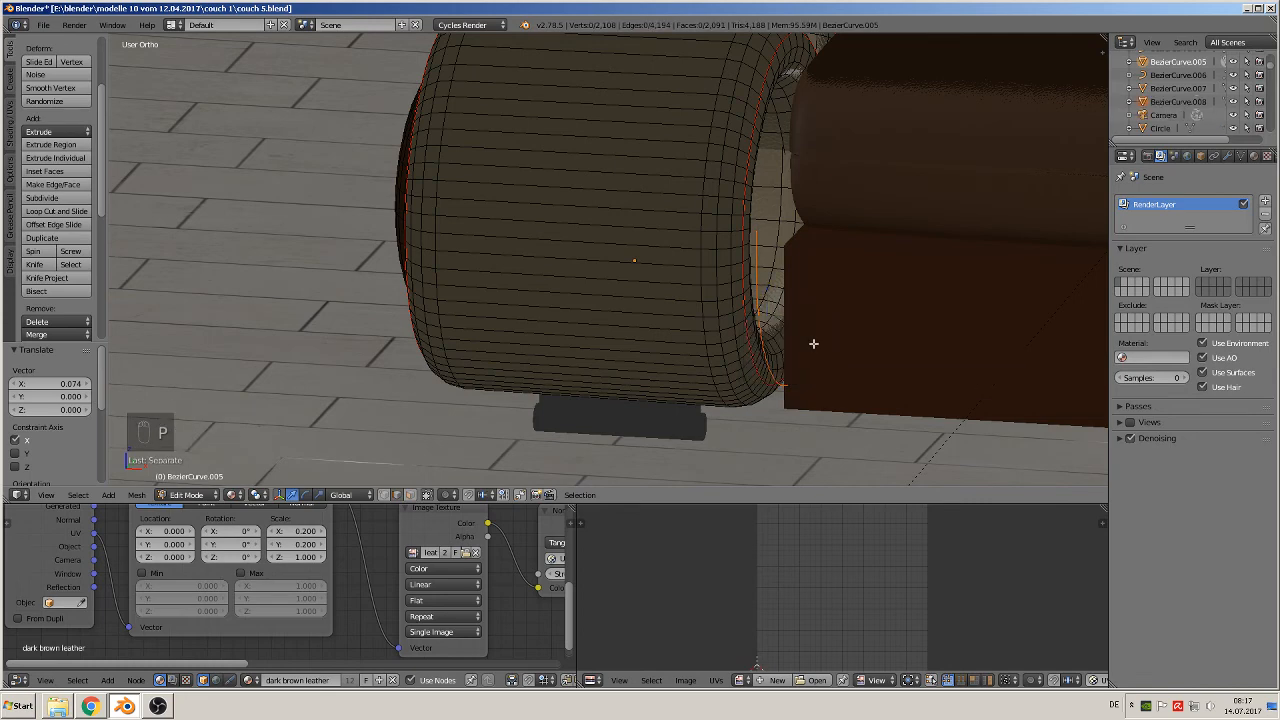
- Set the separated rim curve's origin to its geometry and apply its rotation and scale
key(Tab)
right_click(760, 325)
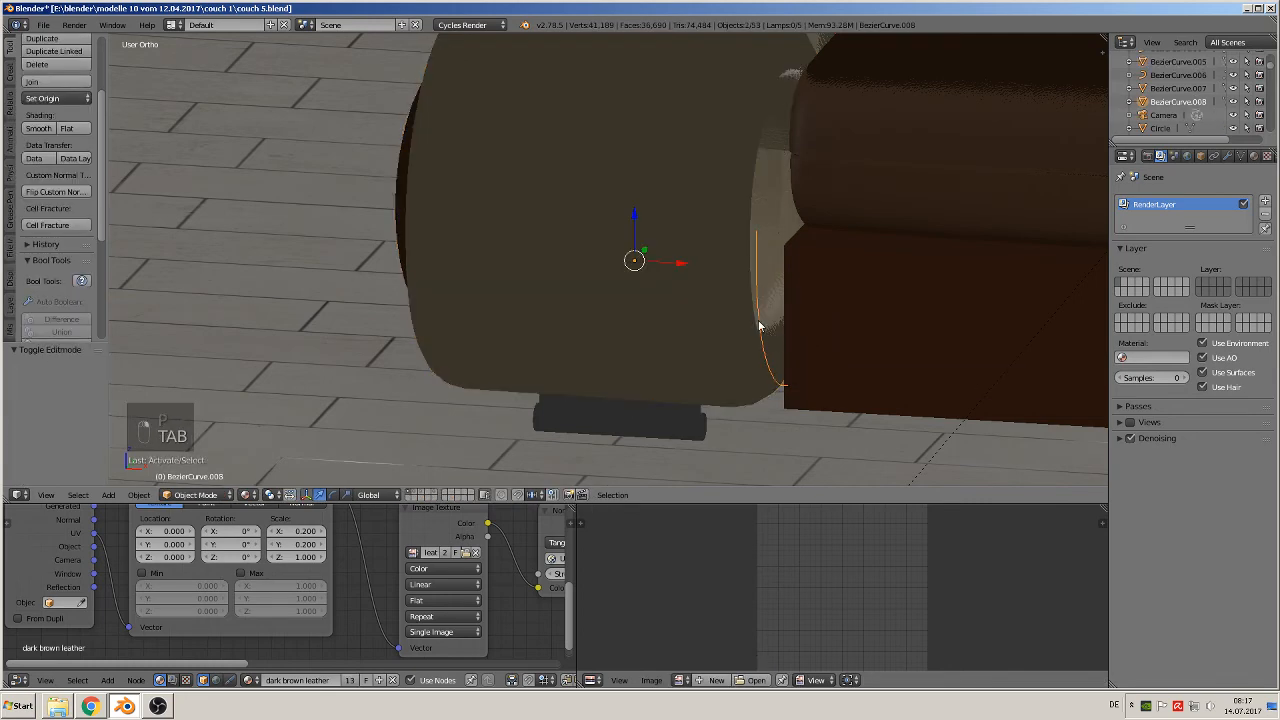
click(40, 98)
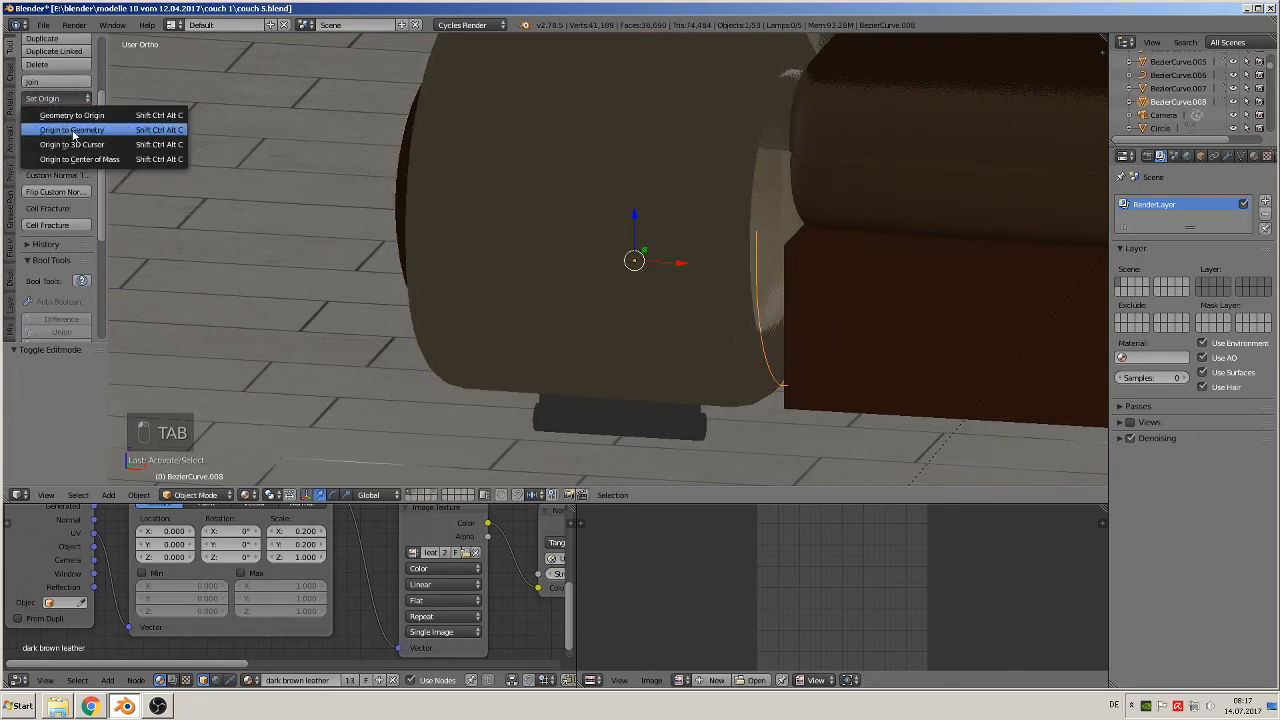
click(73, 134)
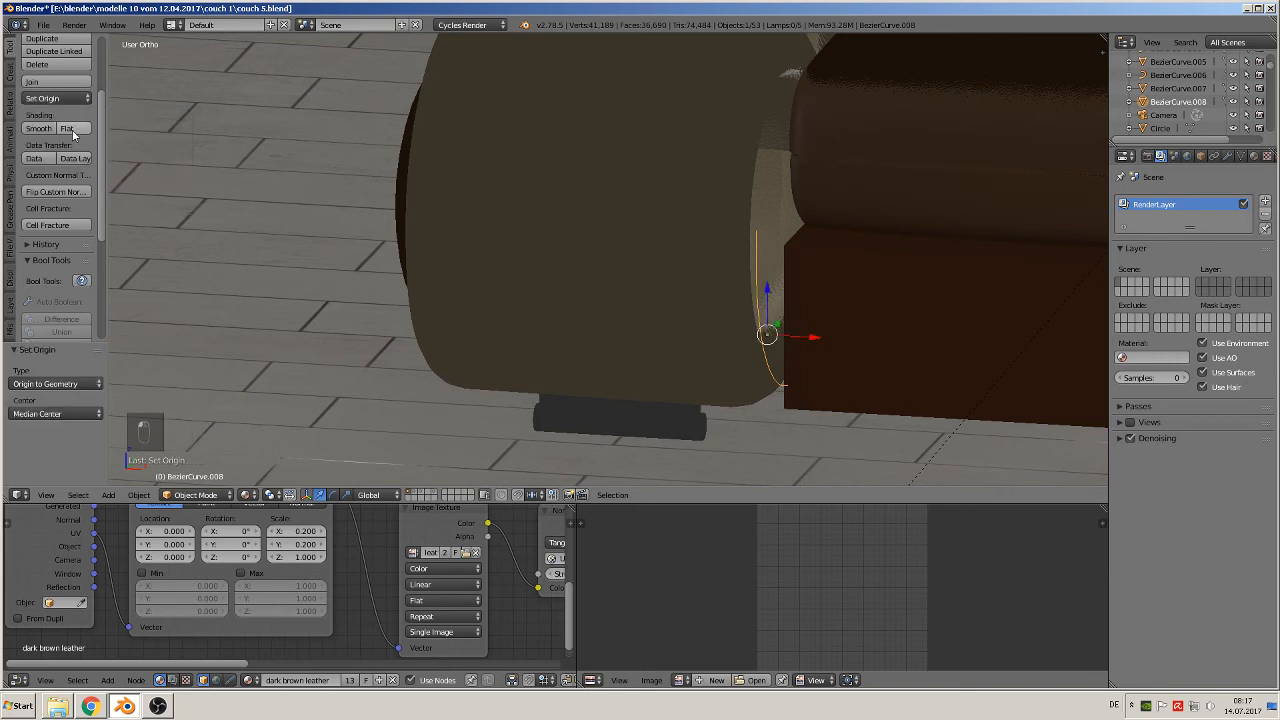
click(140, 495)
mouse_move(190, 392)
click(314, 437)
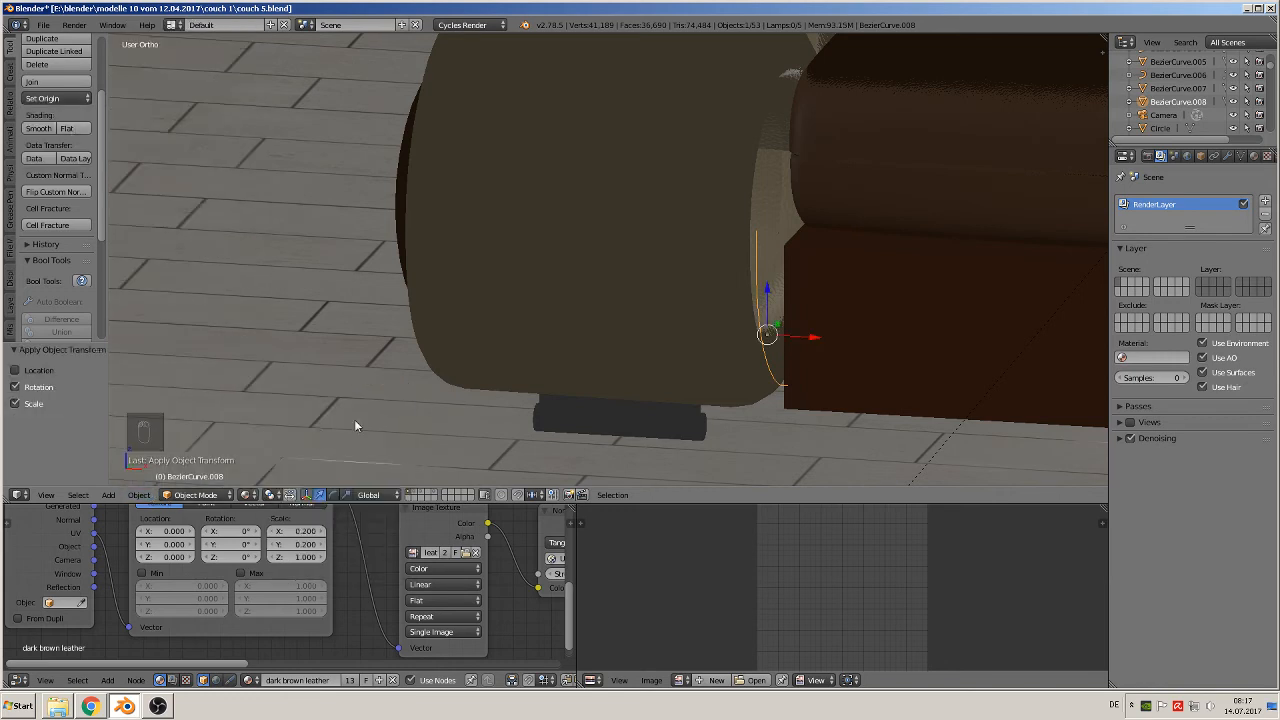
- Extrude the whole rim curve along X across the sofa front to the start of the curved corner section
key(Tab)
key(a)
key(a)
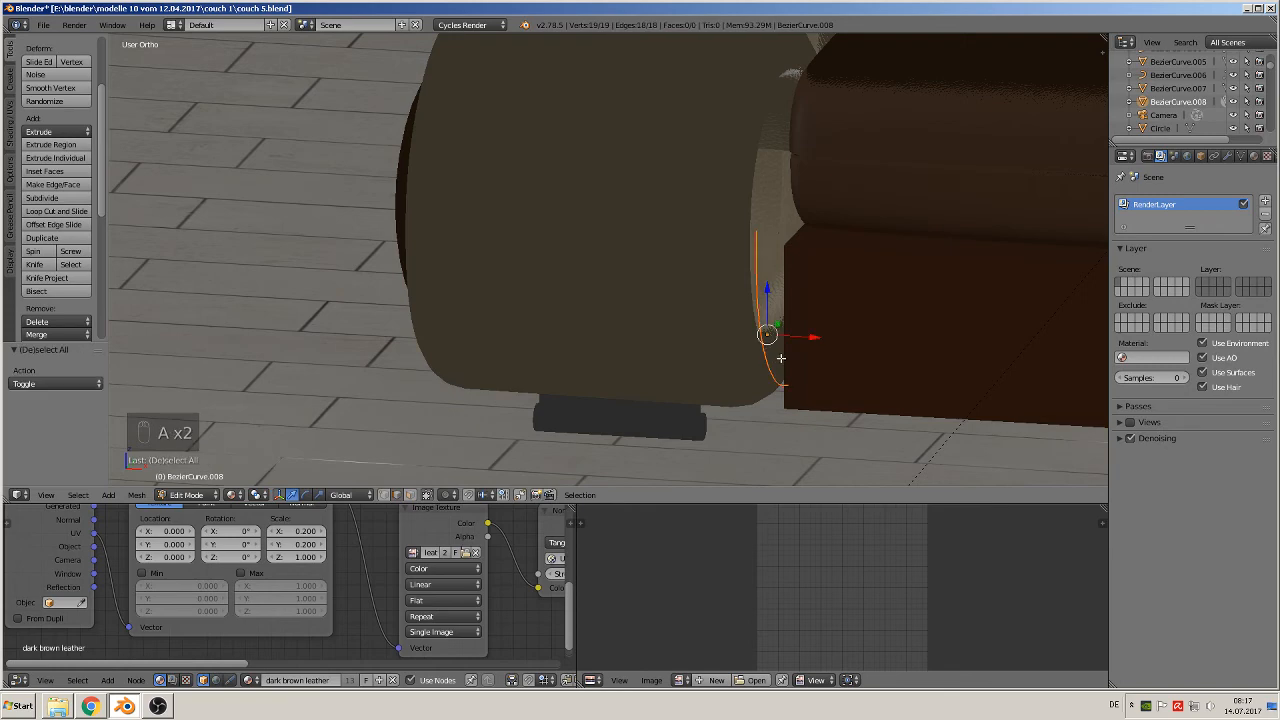
scroll(790, 375, down, 6)
scroll(820, 386, down, 2)
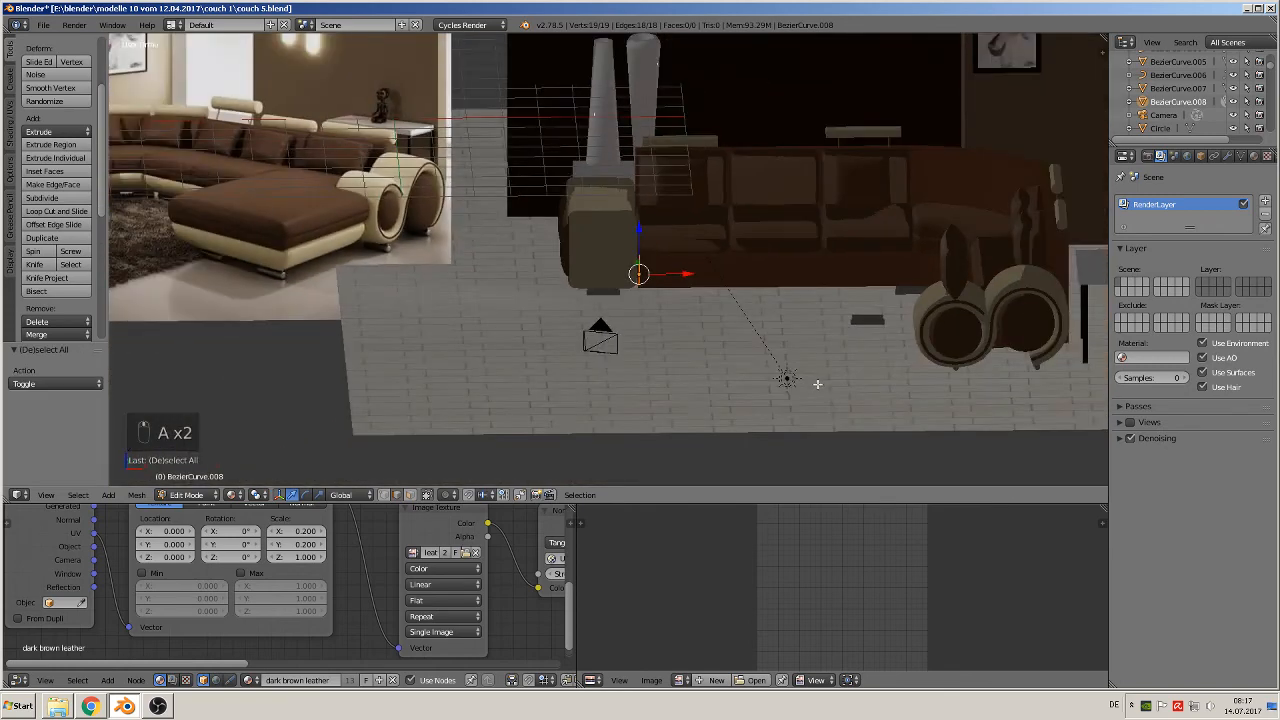
key(e)
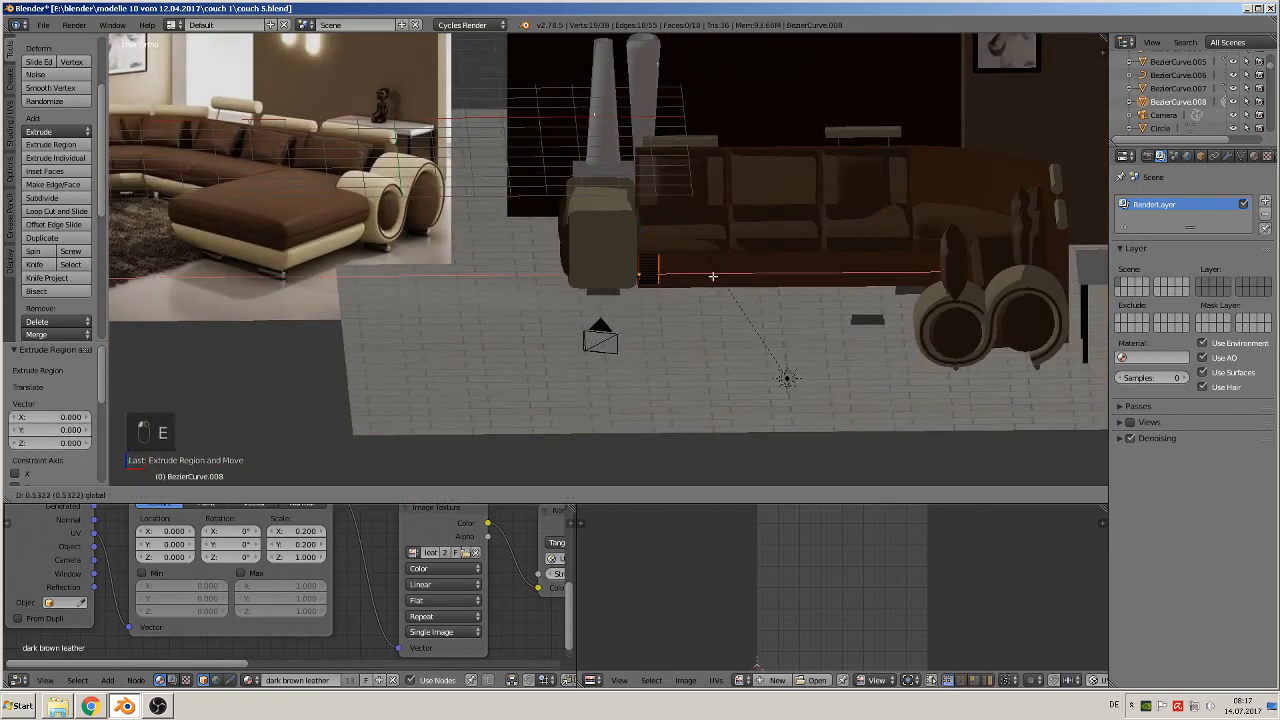
click(960, 286)
- Mark the upper long edge of the extruded front strip as a UV seam
key(Tab)
scroll(858, 343, up, 3)
middle_drag(858, 343, 477, 337)
key(Tab)
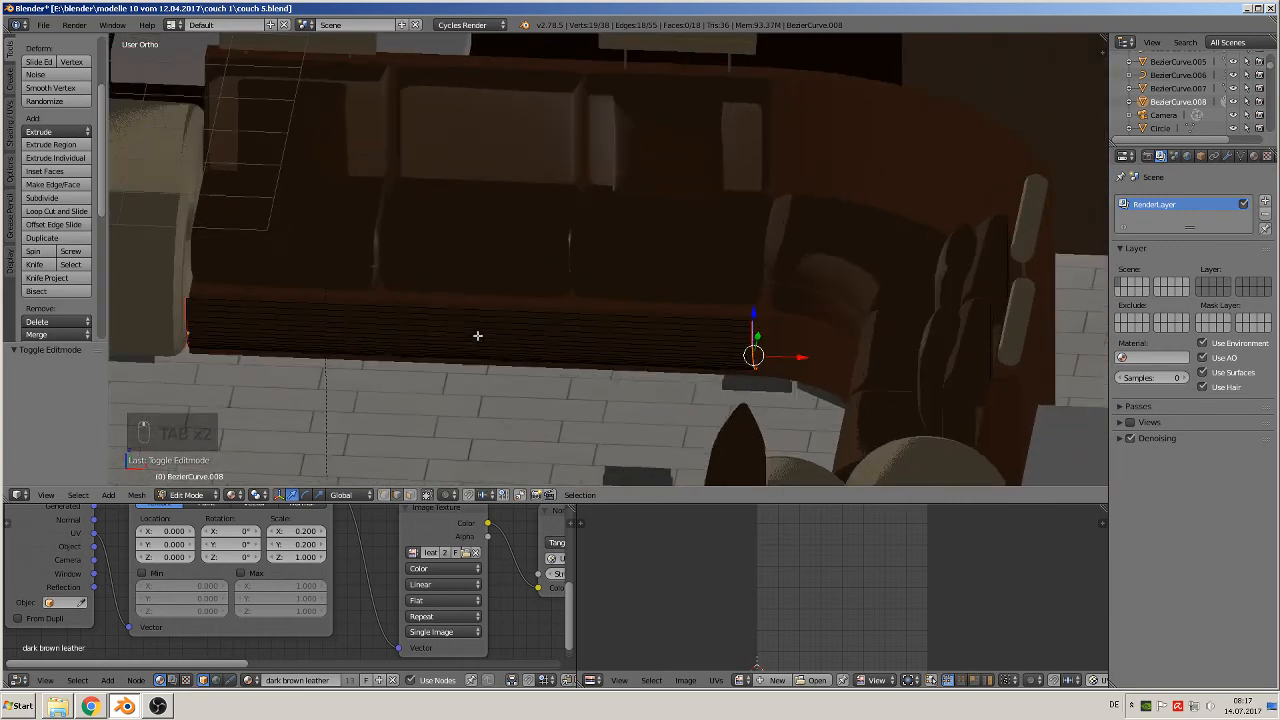
alt+right_click(355, 302)
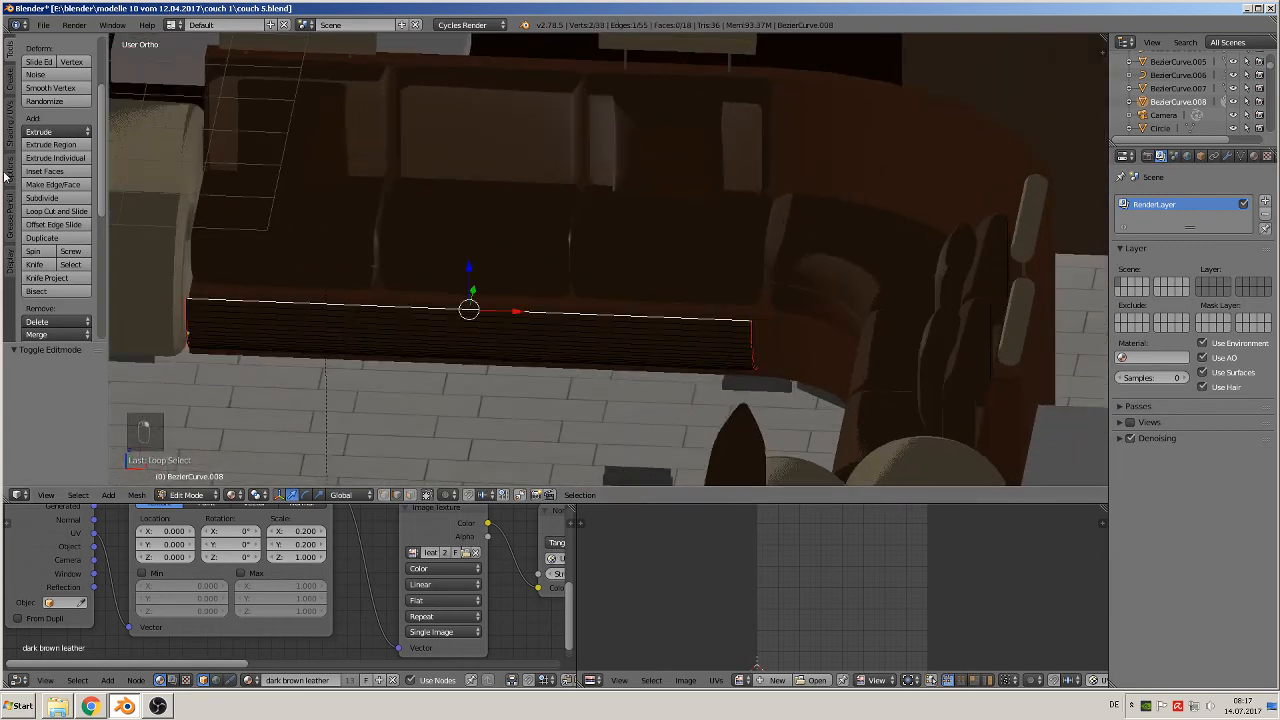
click(11, 130)
click(50, 252)
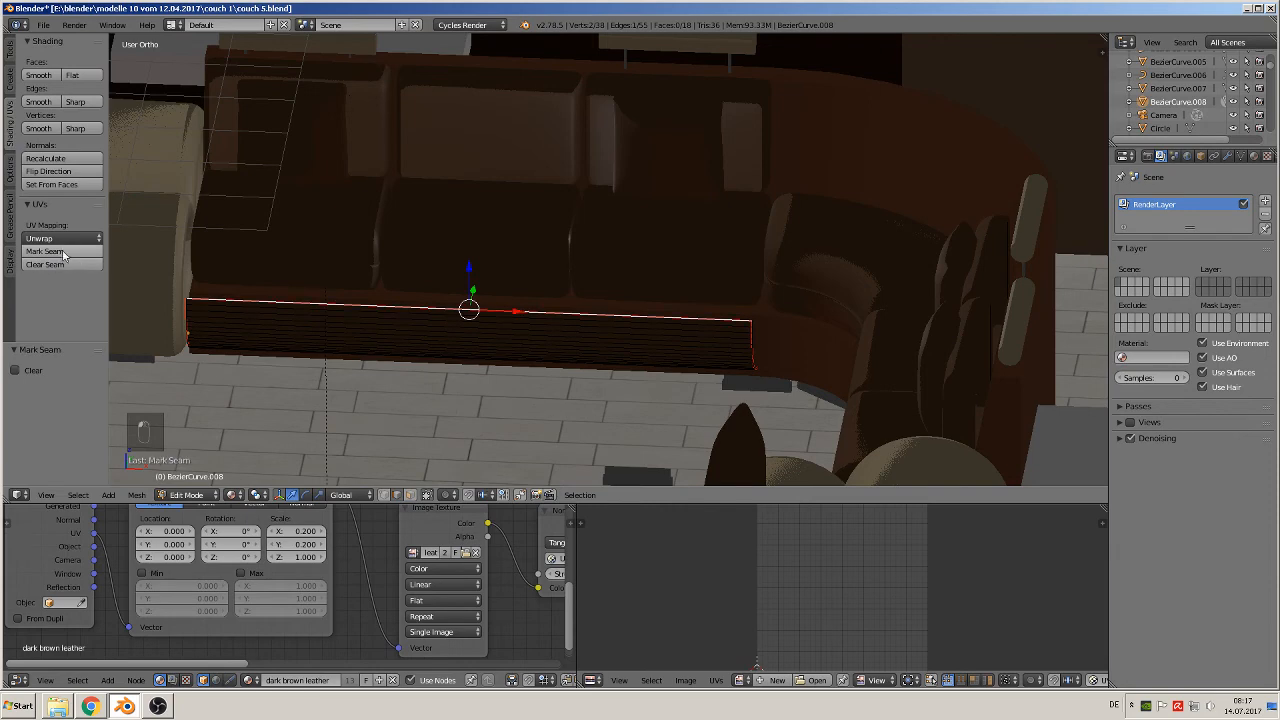
- Mark the lower long edge of the front strip as a UV seam, using wireframe display to reach it
mouse_move(256, 331)
middle_down()
mouse_move(283, 277)
mouse_move(503, 346)
mouse_move(685, 302)
mouse_move(657, 346)
mouse_move(546, 363)
mouse_move(571, 414)
mouse_move(579, 357)
middle_up()
key(z)
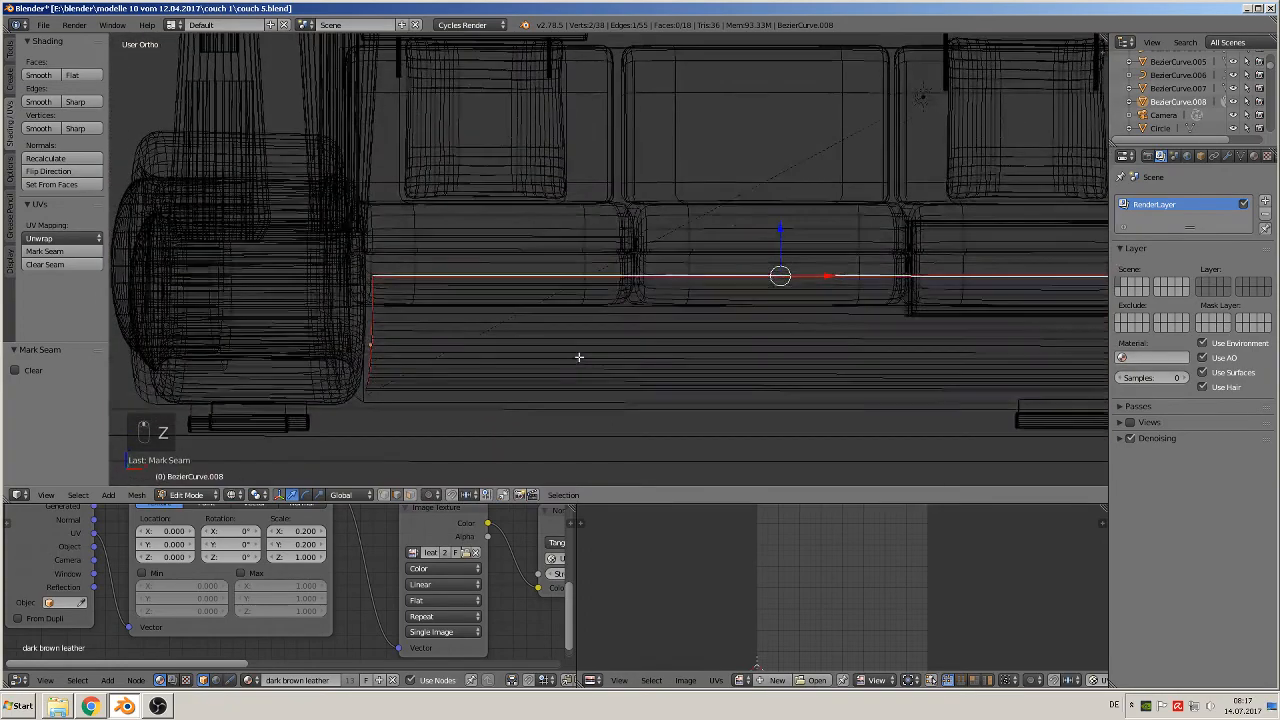
alt+right_click(465, 393)
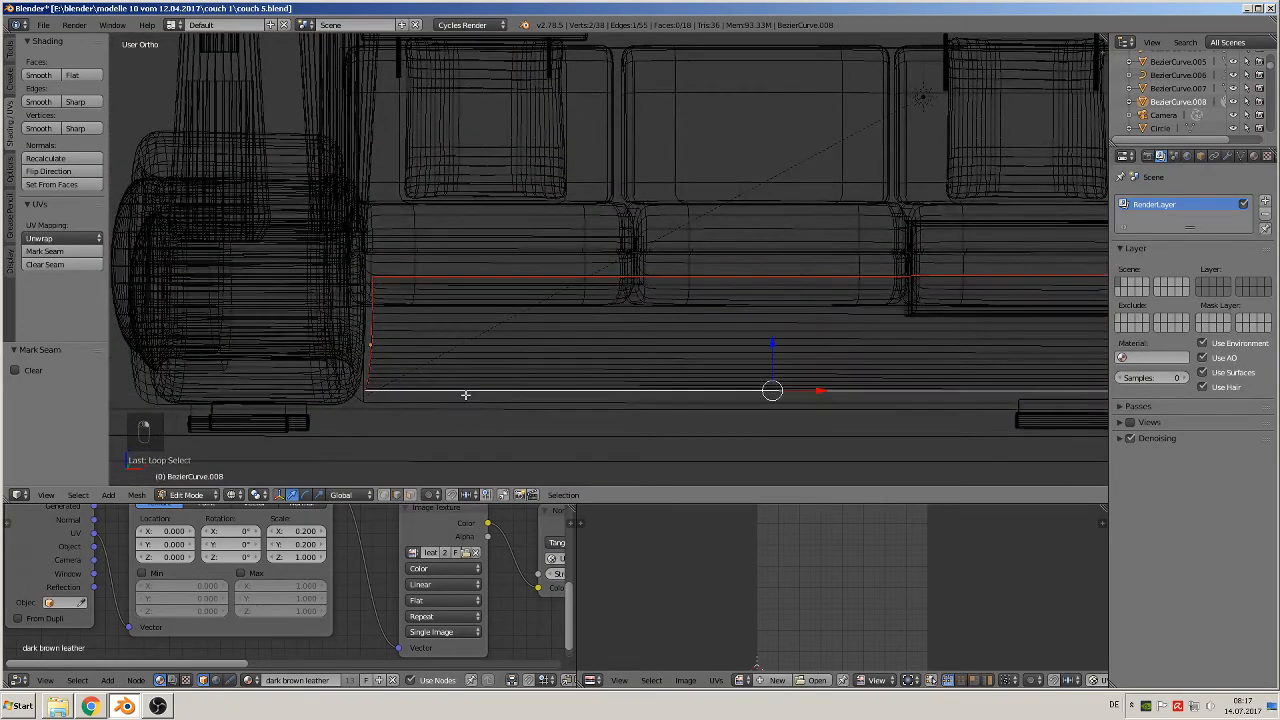
click(44, 251)
middle_drag(480, 363, 533, 385)
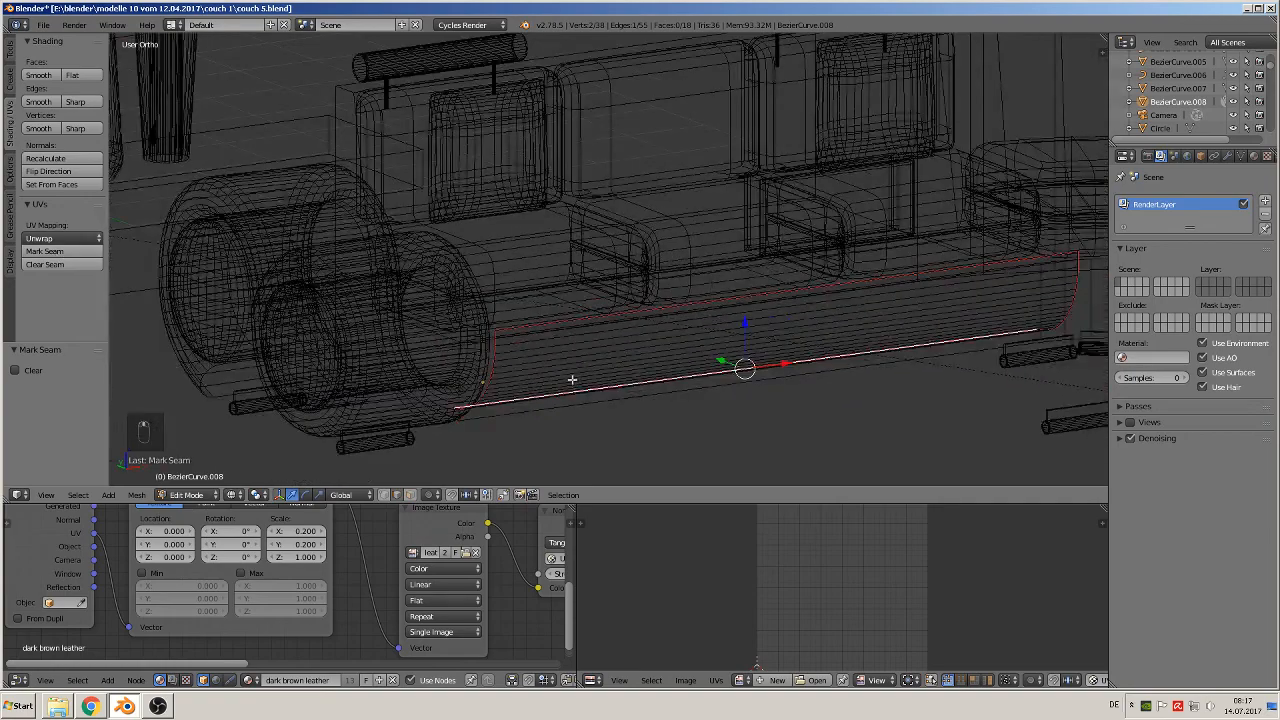
- Leave mesh editing and switch the viewport from wireframe back to shaded display
key(Tab)
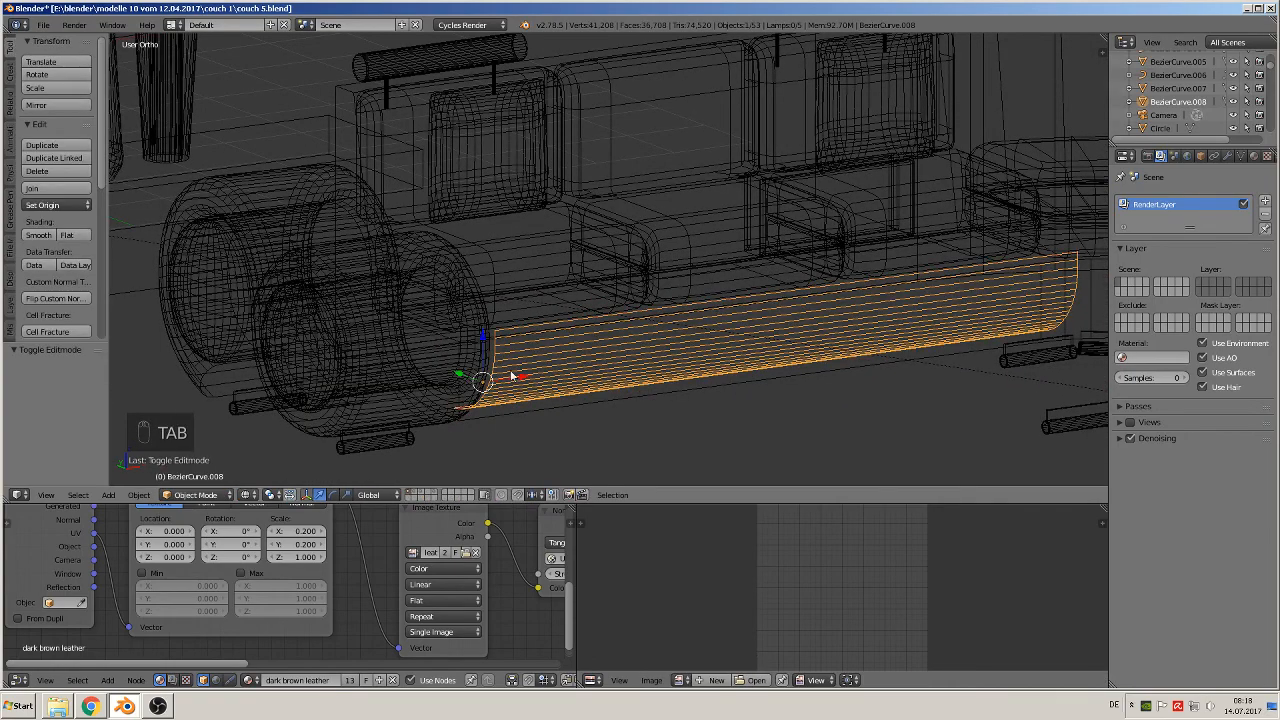
click(248, 495)
click(270, 421)
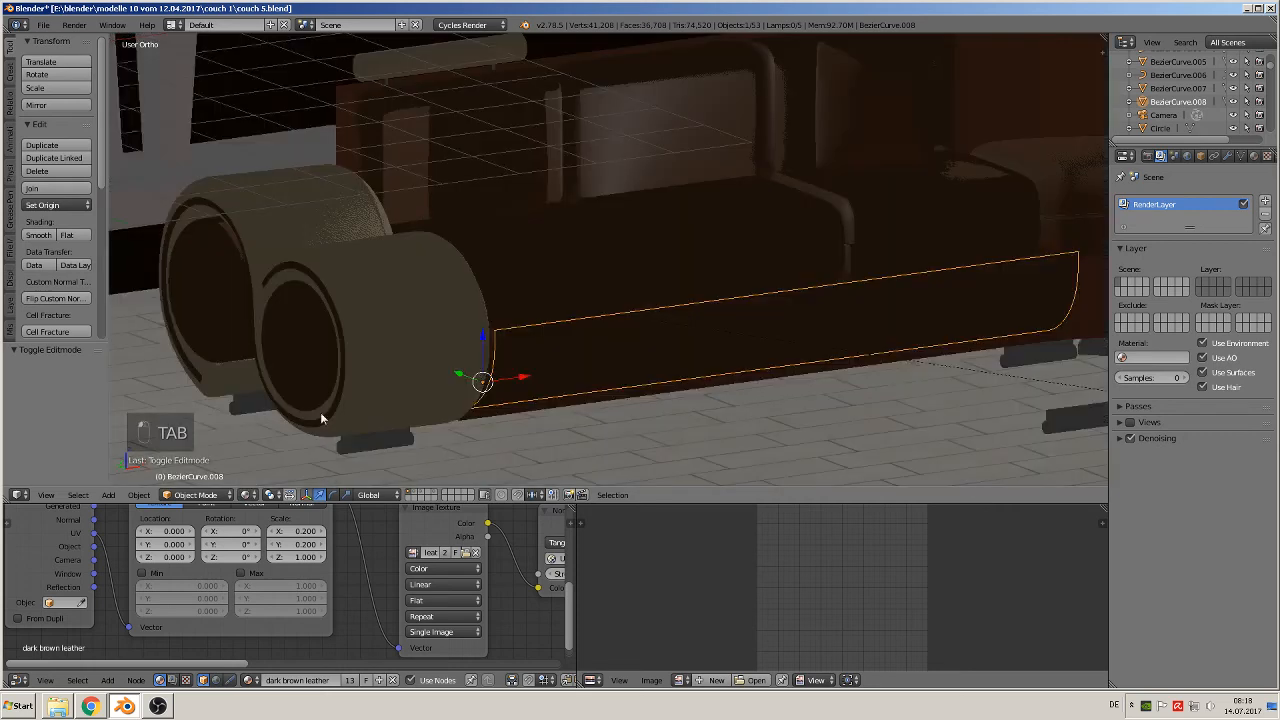
scroll(616, 407, up, 4)
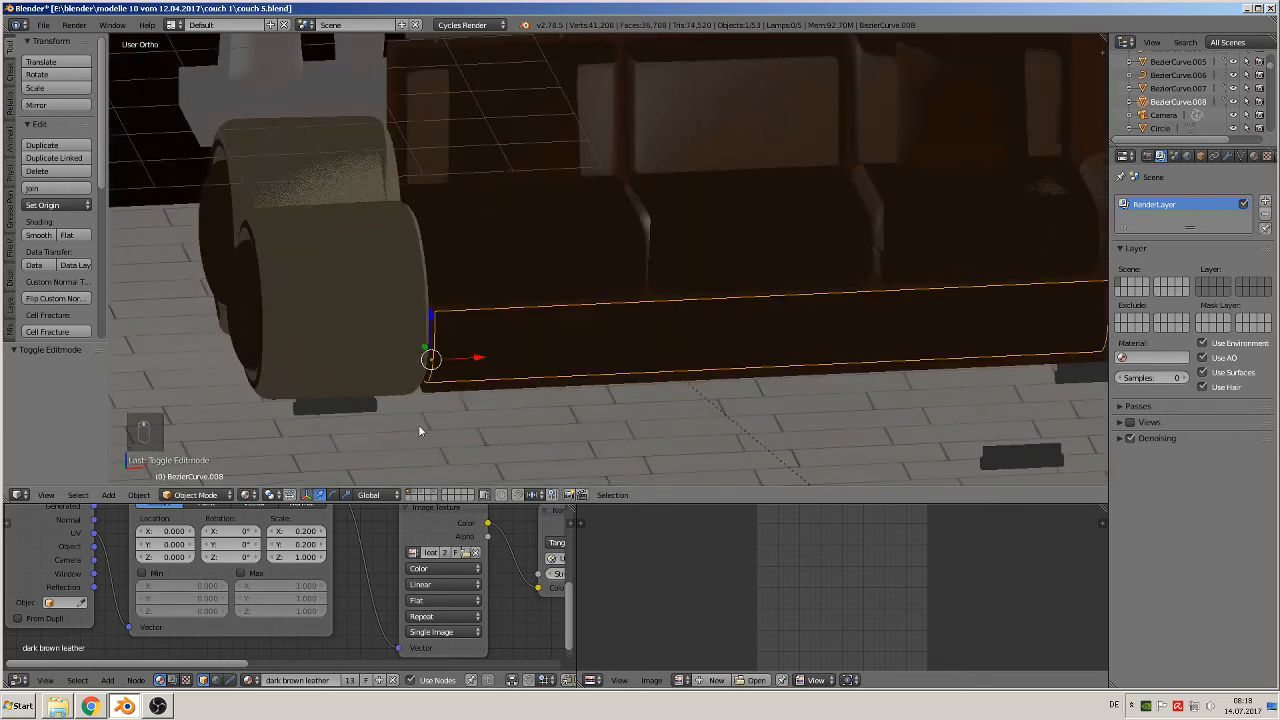
- Apply the front strip's rotation and scale and set its origin to its geometry
click(138, 495)
mouse_move(170, 395)
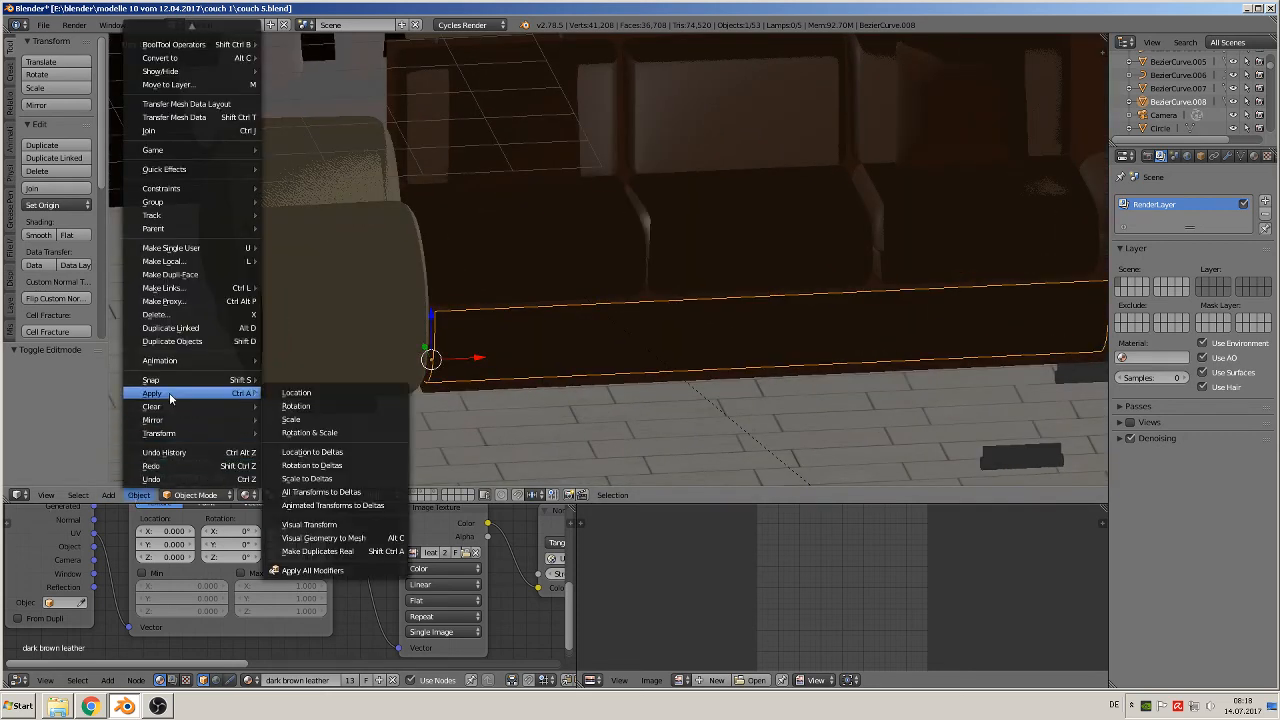
click(331, 434)
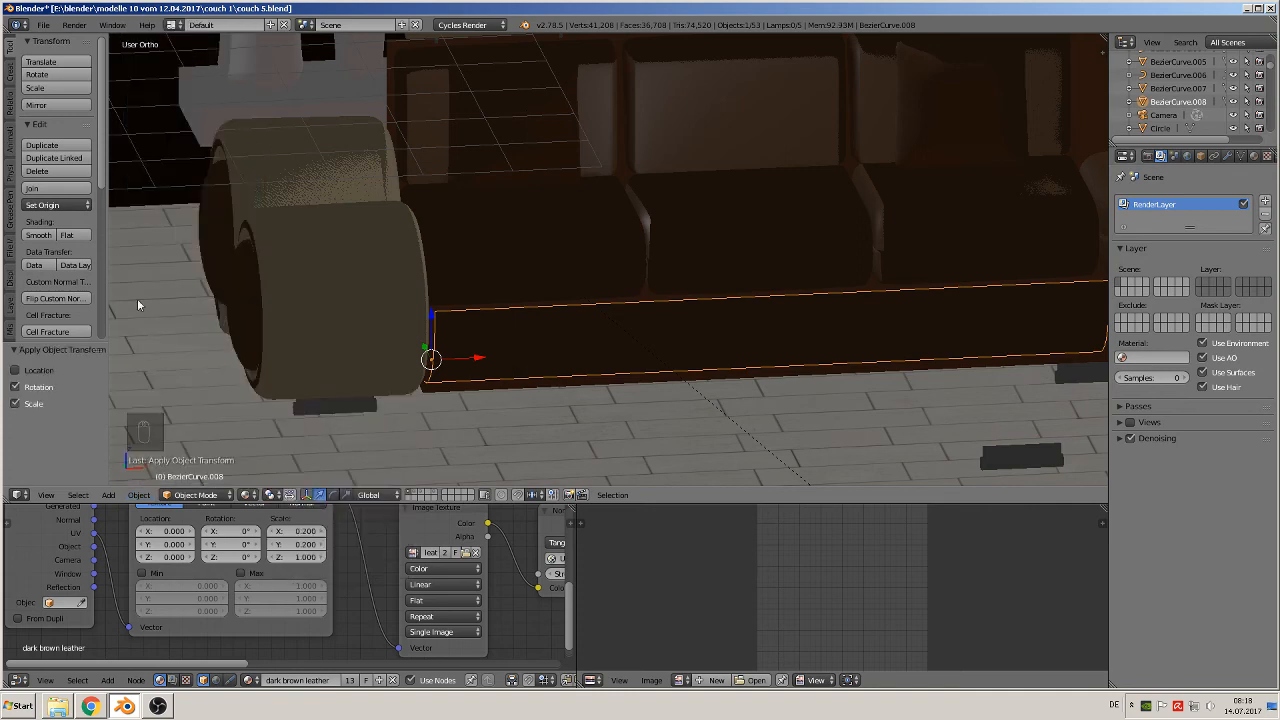
click(66, 205)
click(95, 238)
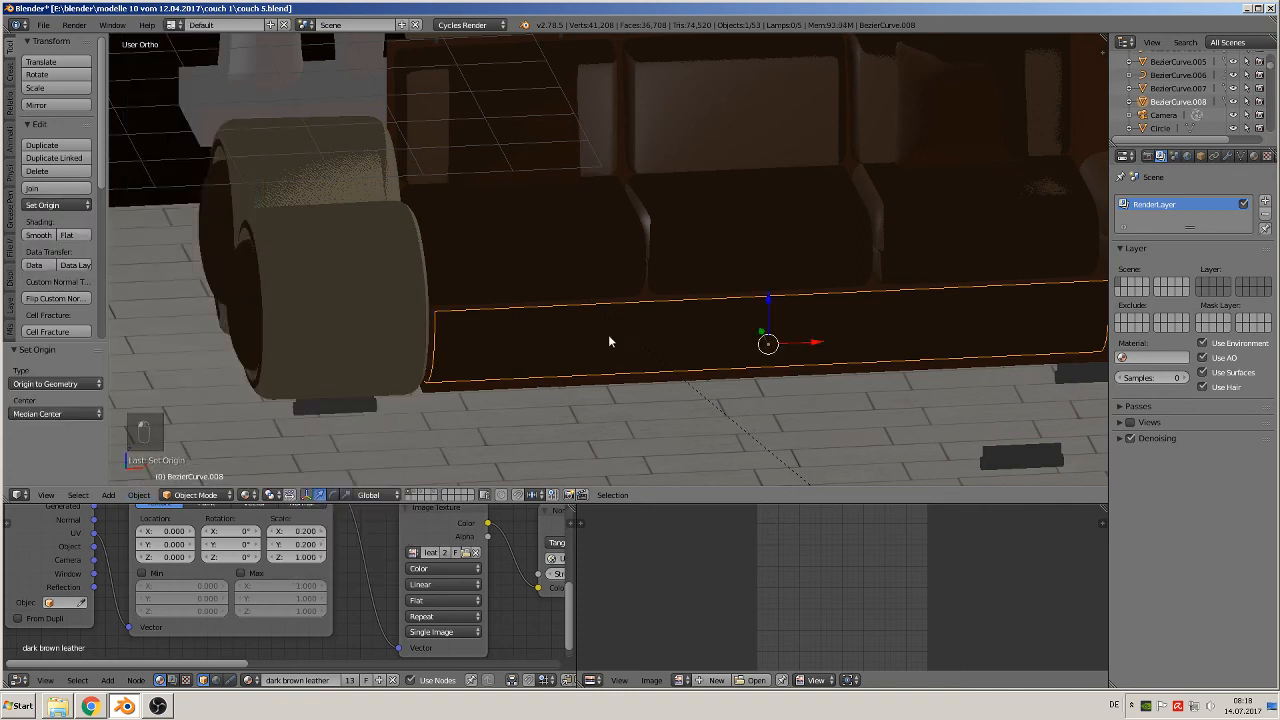
- Unwrap all faces of the front strip with the standard Unwrap operation
key(Tab)
key(a)
key(a)
key(a)
key(a)
key(u)
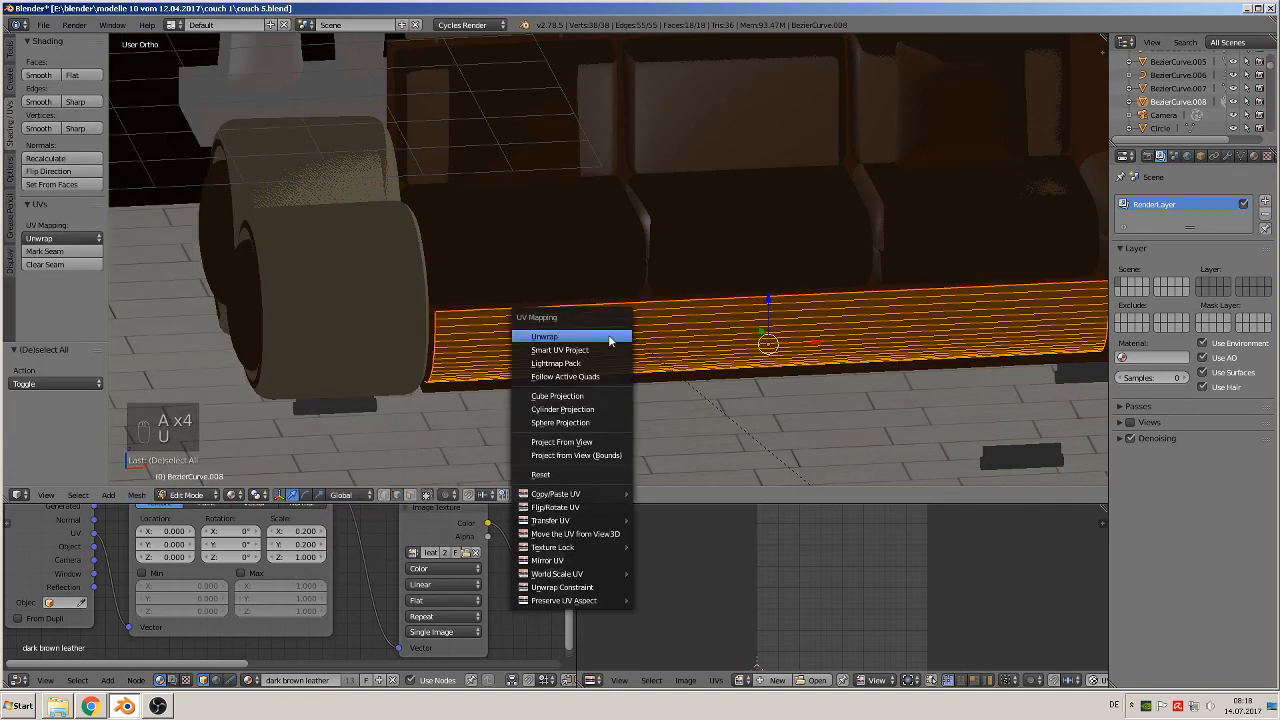
click(609, 336)
key(Tab)
- Assign the material dark brown leather.001 to all faces of the front strip
scroll(652, 396, down, 2)
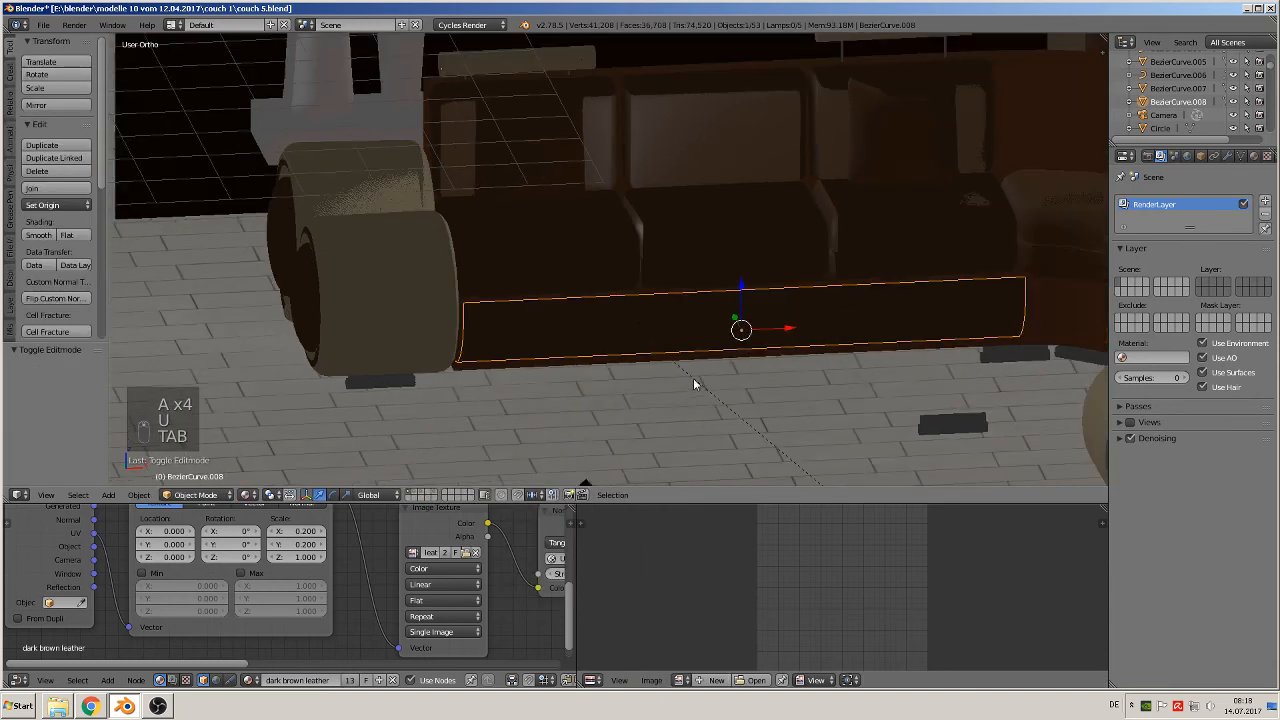
click(1255, 156)
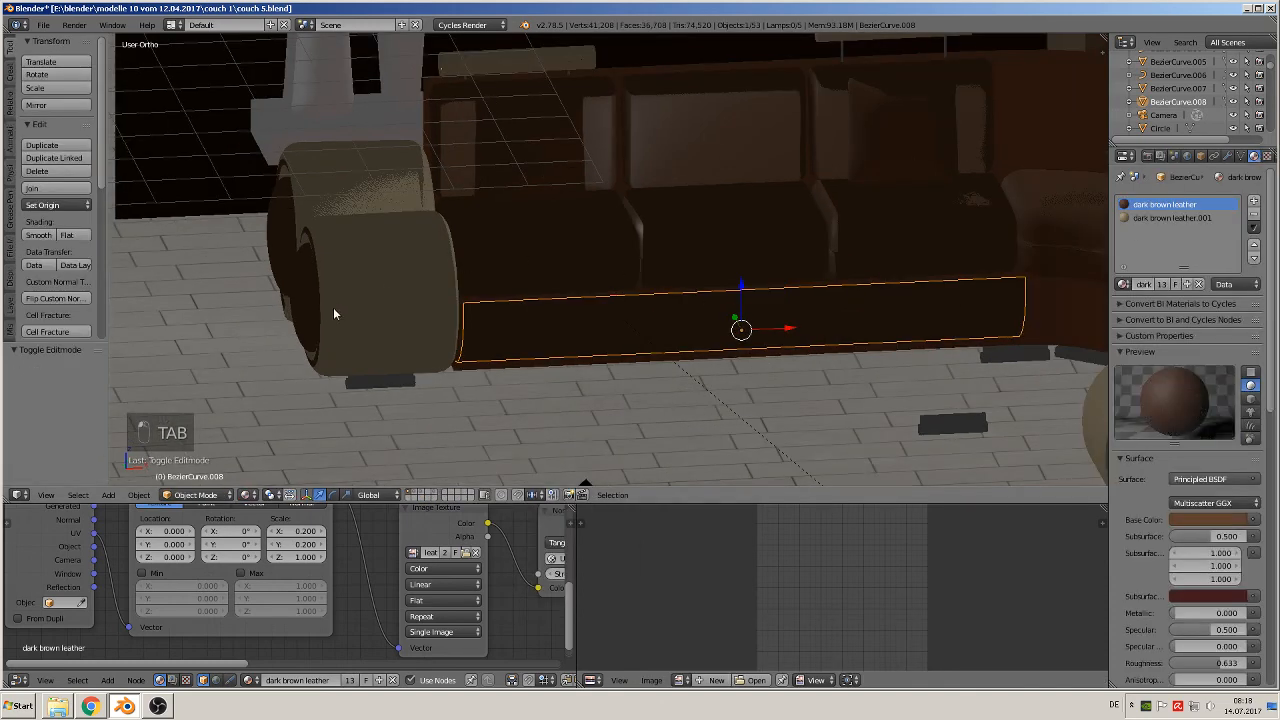
click(1170, 218)
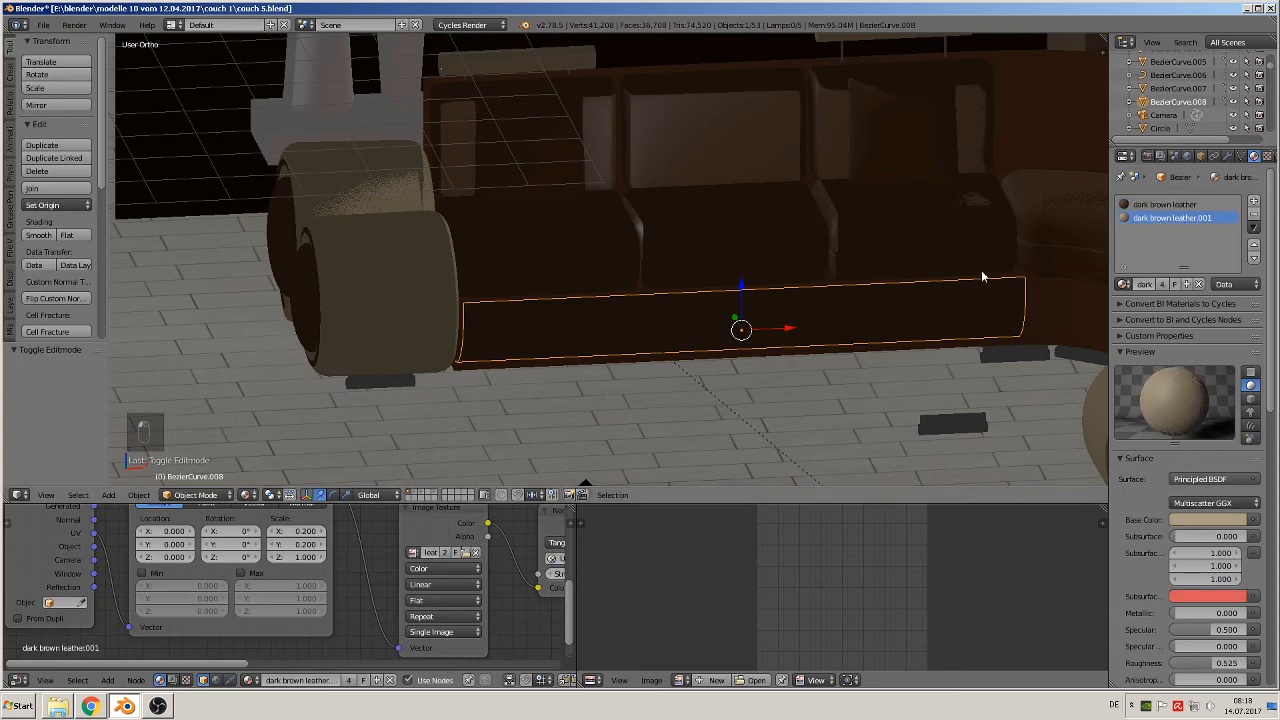
key(Tab)
click(1135, 290)
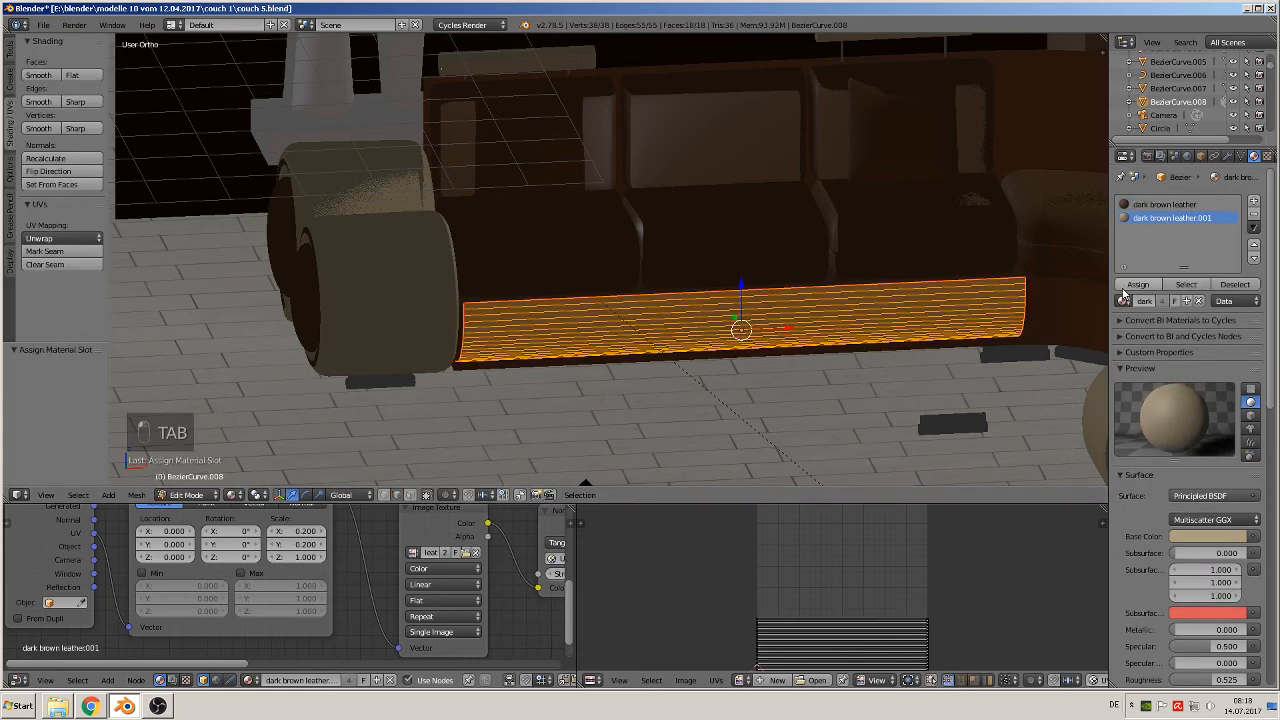
key(Tab)
- Move the front strip about 2.6 units along negative Y, out in front of the sofa
middle_drag(938, 399, 863, 370)
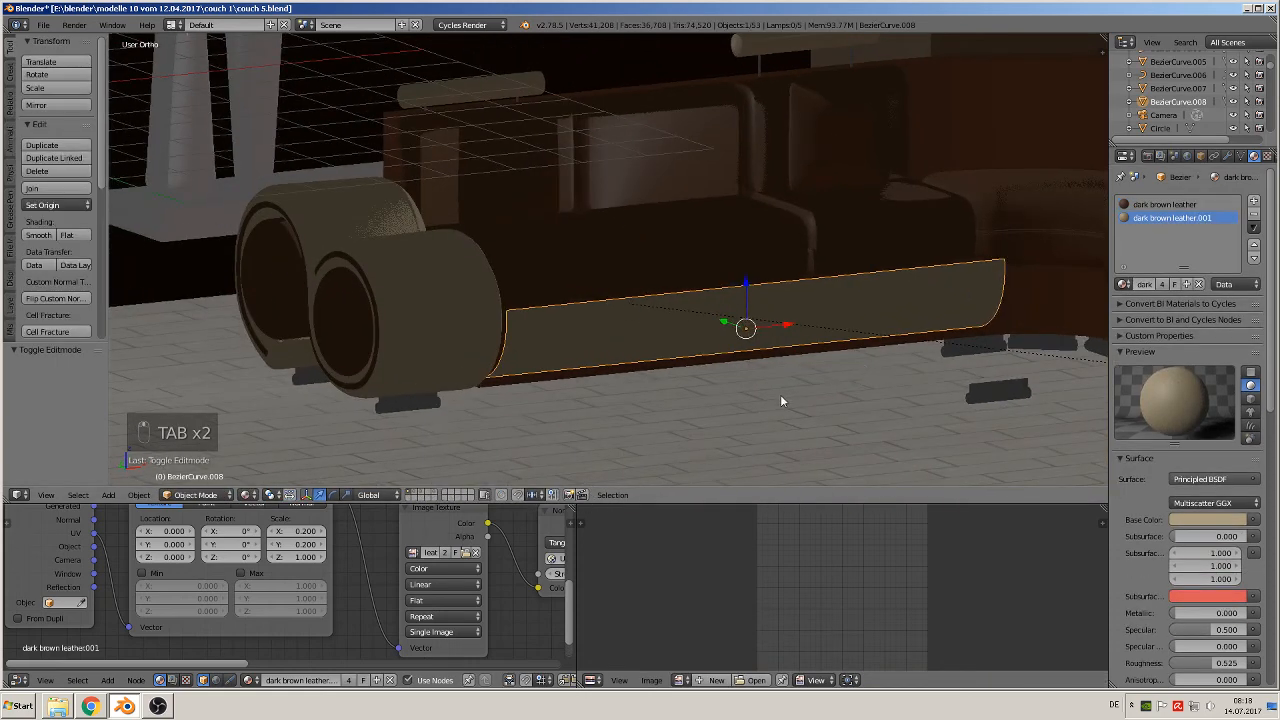
key(g)
key(y)
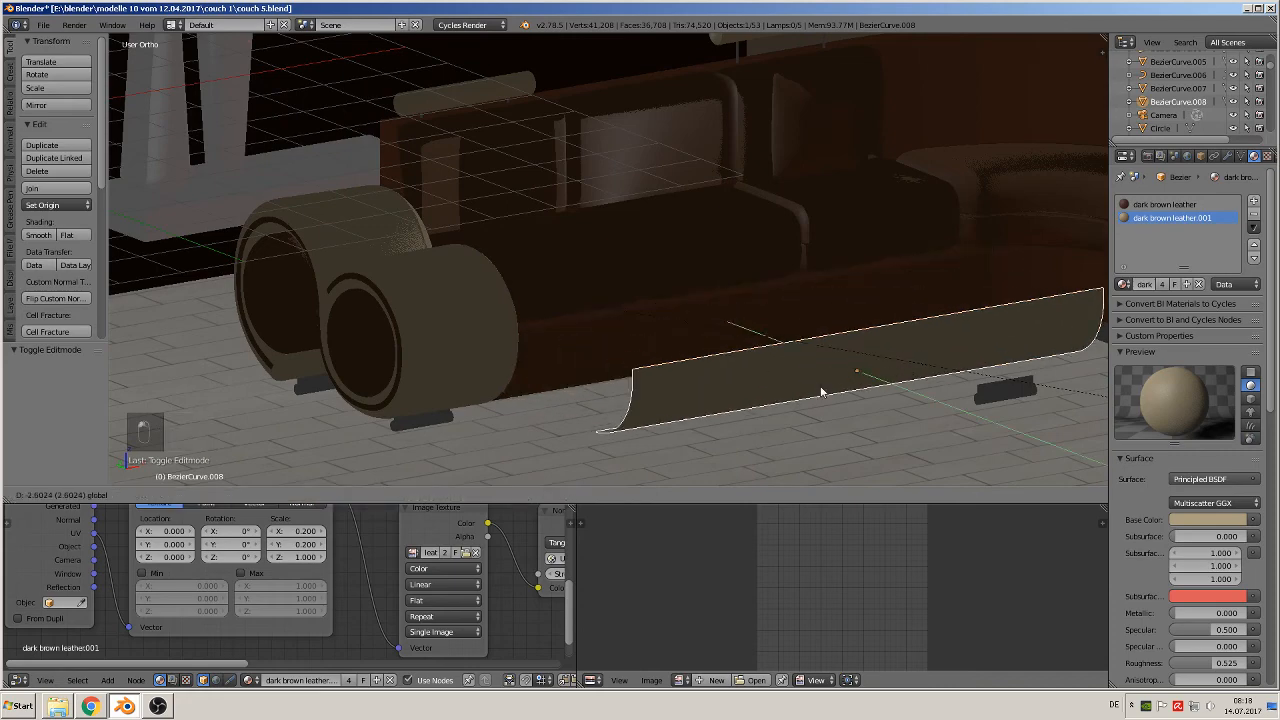
click(821, 392)
- Extrude the strip's upper long edge 0.624 units along Y toward the sofa
middle_drag(821, 392, 836, 416)
shift+middle_drag(836, 416, 776, 319)
scroll(776, 319, up, 2)
key(Tab)
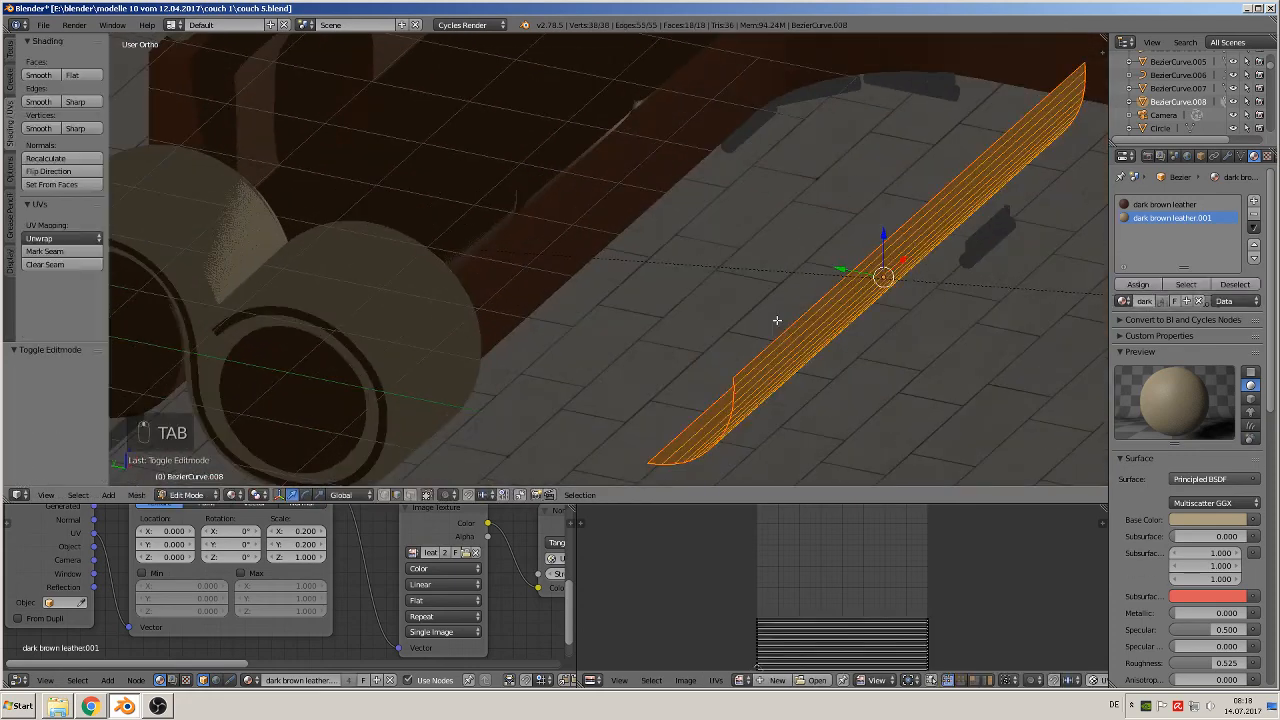
right_click(775, 330)
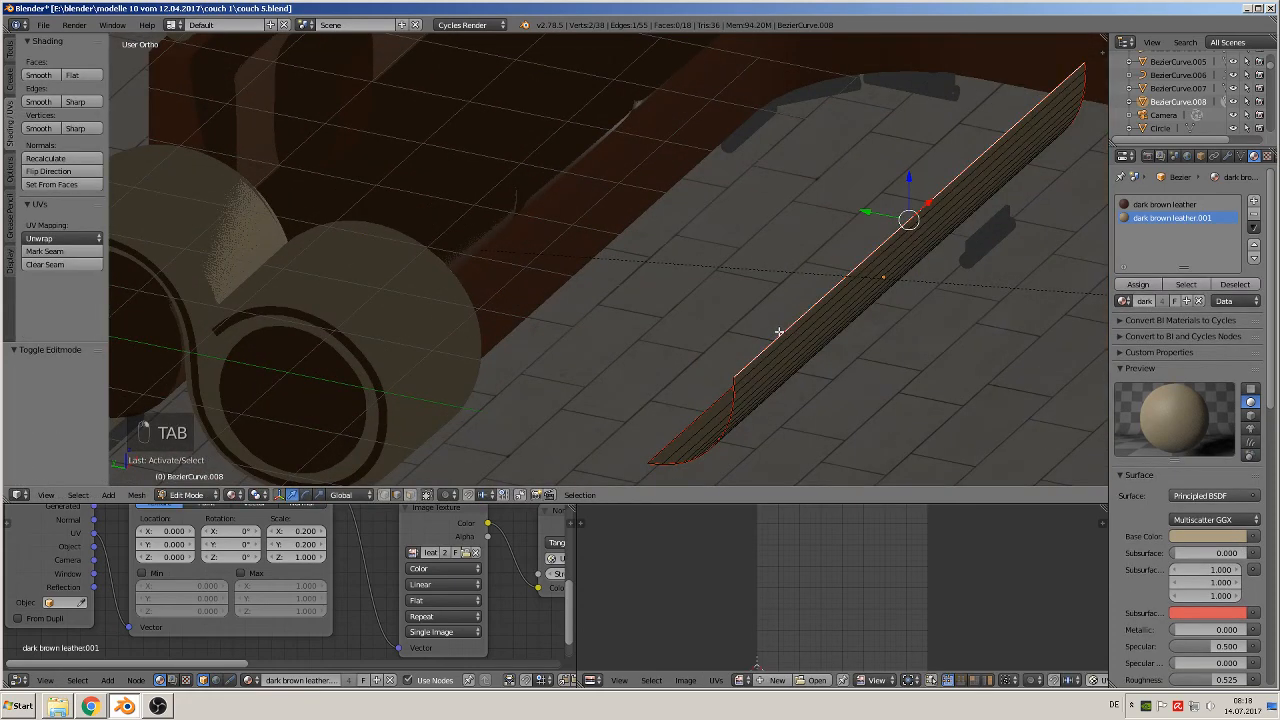
key(e)
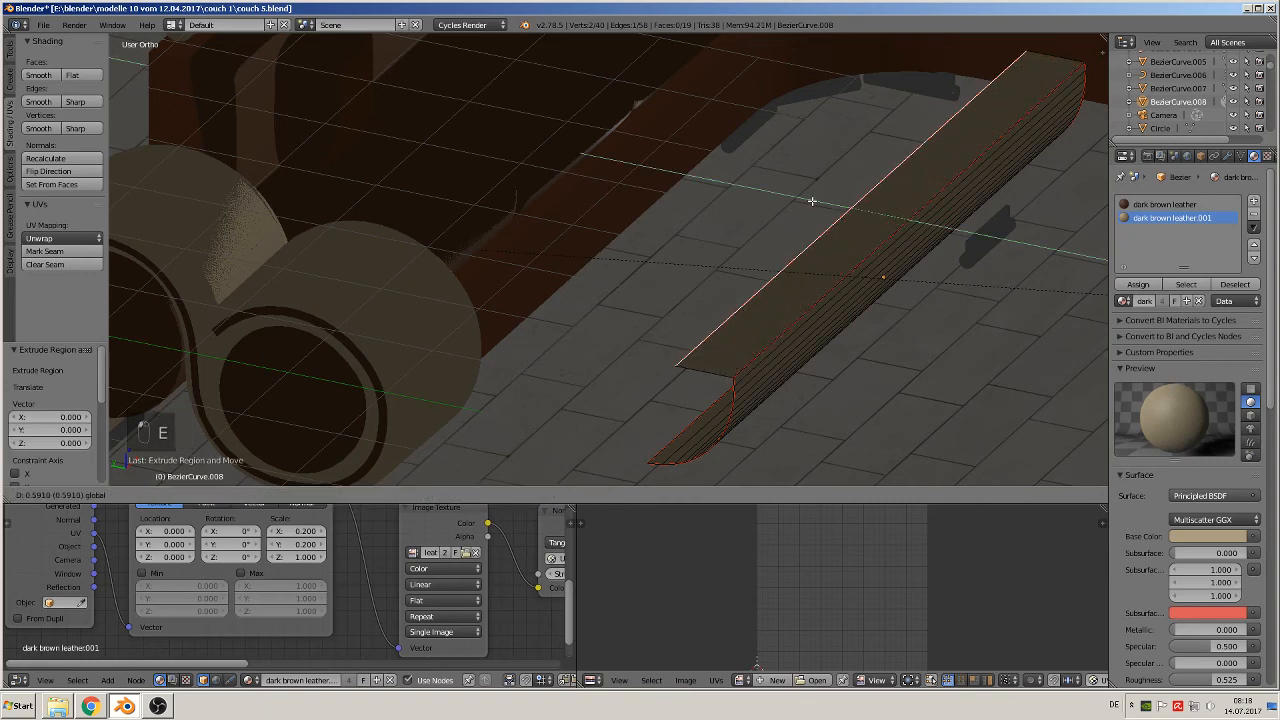
click(806, 203)
- Fill the strip's back between its two open long edges and cap the end near the armrests with a face
alt+right_click(673, 422)
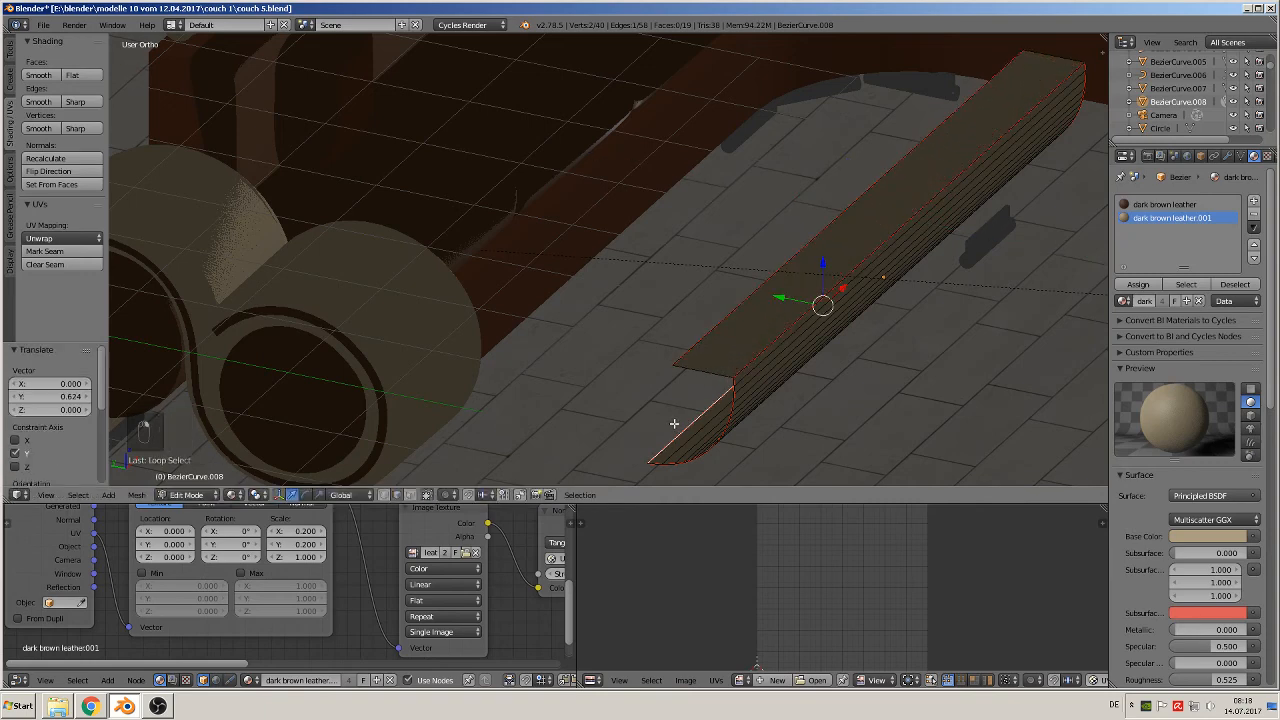
shift+right_click(741, 313)
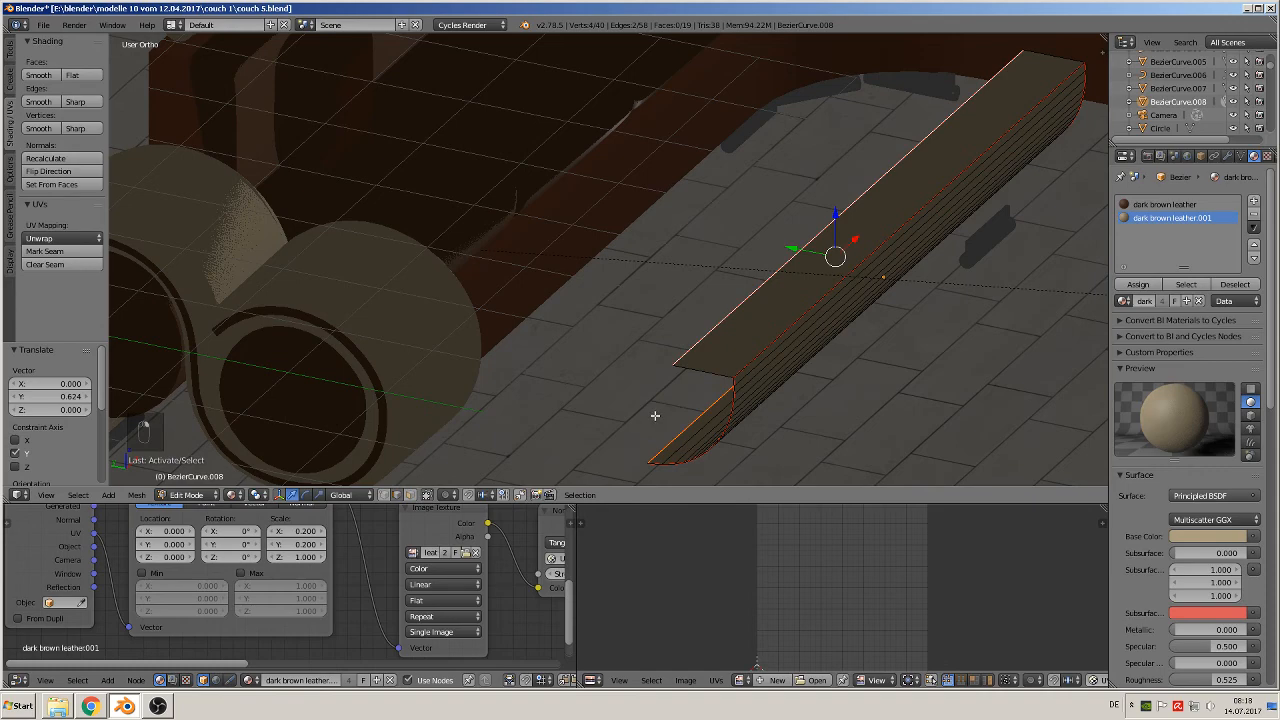
key(f)
alt+right_click(727, 427)
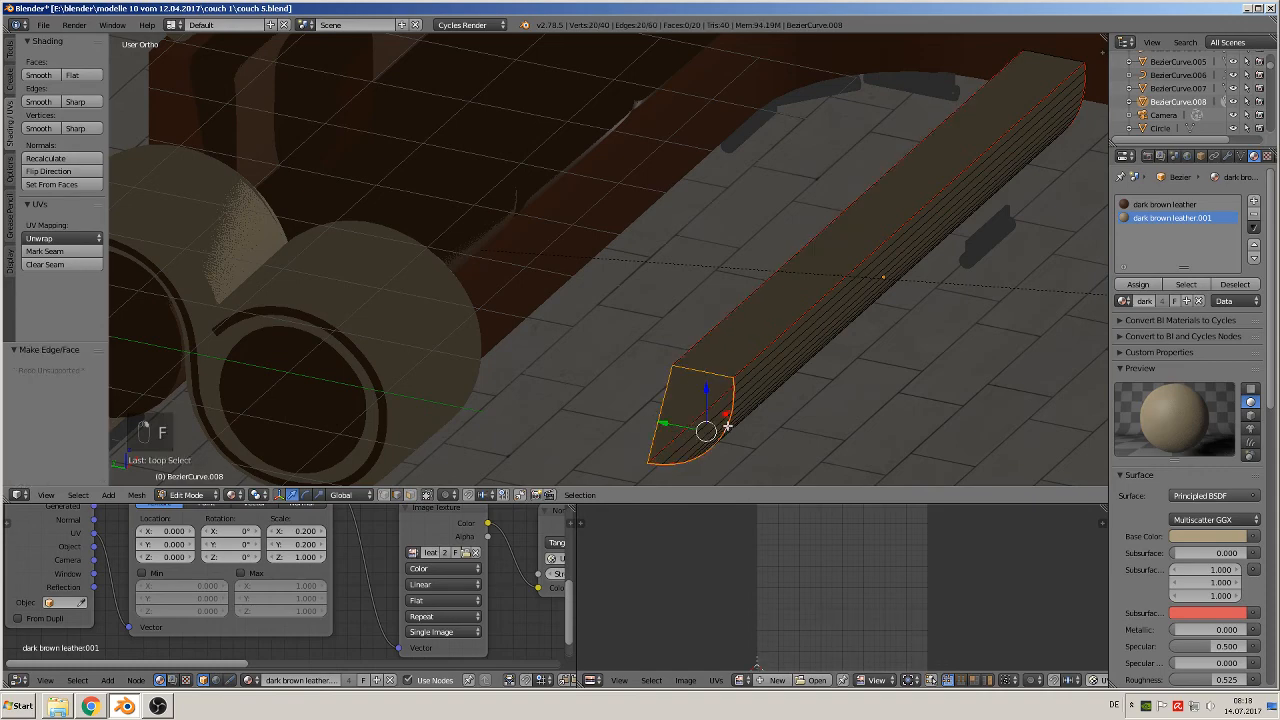
key(f)
- Cap the open end of the strip near the sofa's corner section with a face
middle_drag(802, 434, 168, 314)
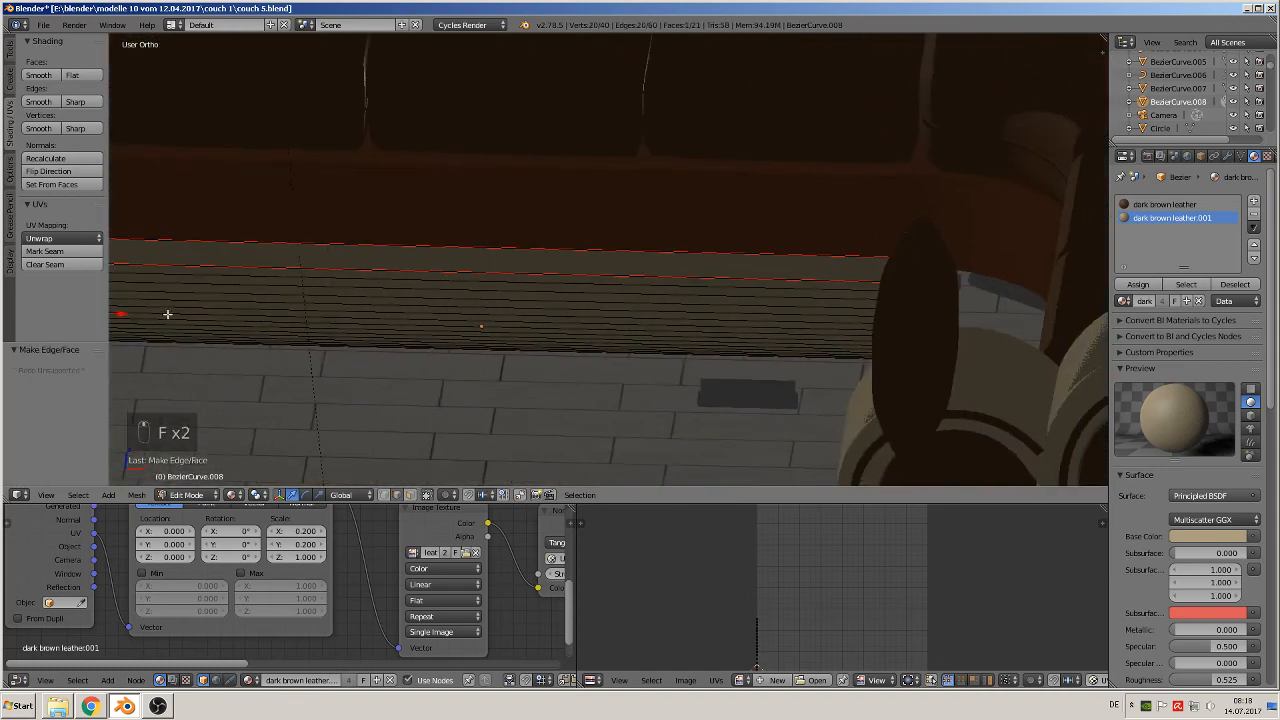
middle_drag(493, 349, 476, 351)
alt+right_click(849, 353)
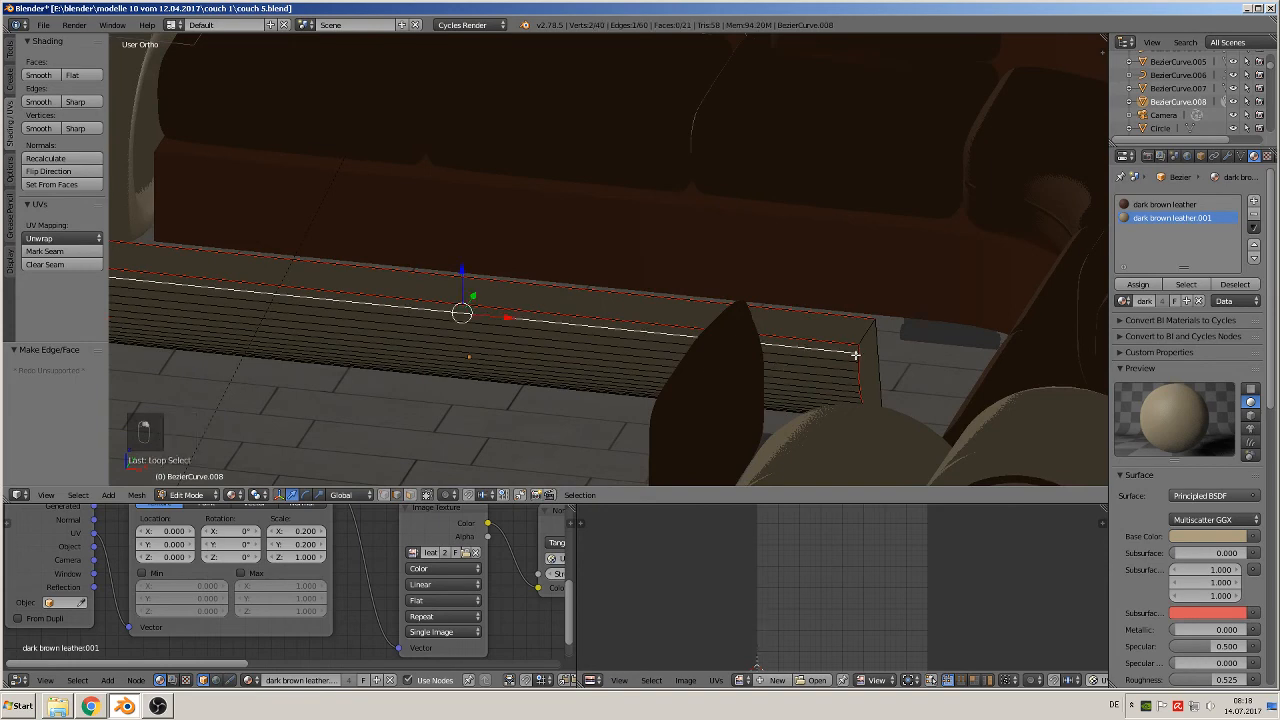
alt+right_click(860, 353)
key(f)
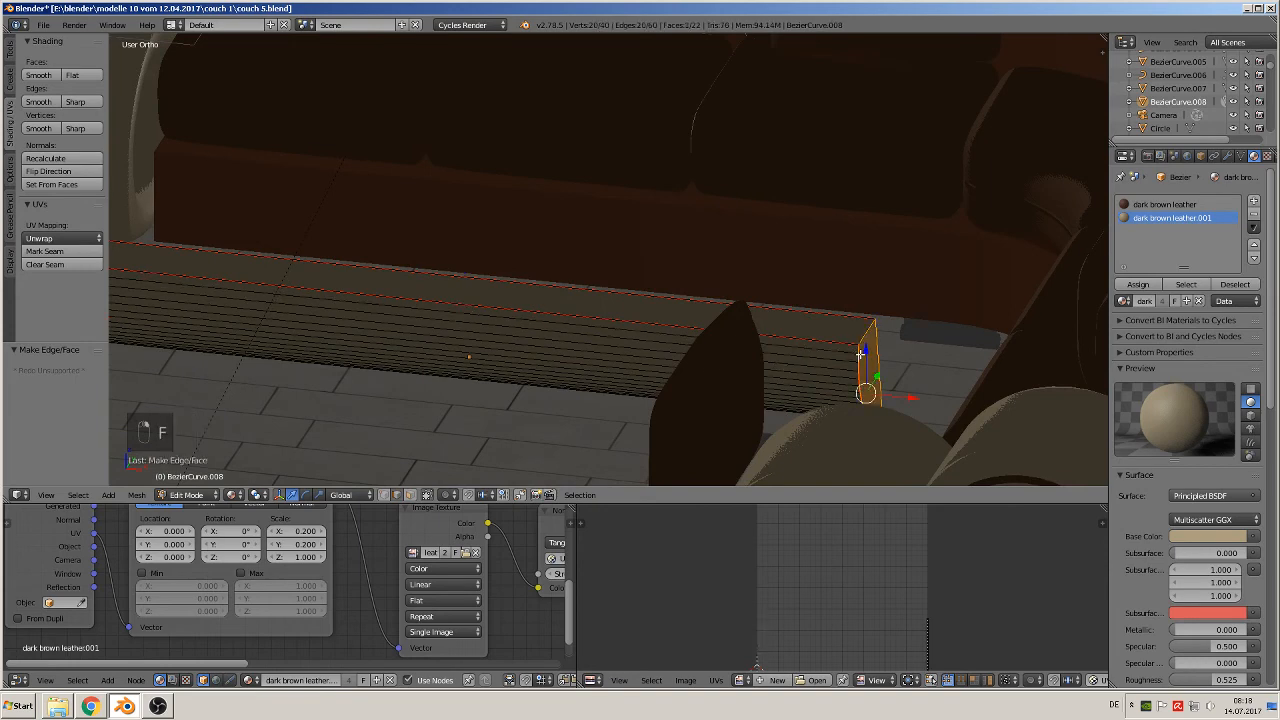
- Apply the front strip's rotation and scale, and recenter its origin on the object
key(Tab)
middle_drag(654, 383, 792, 340)
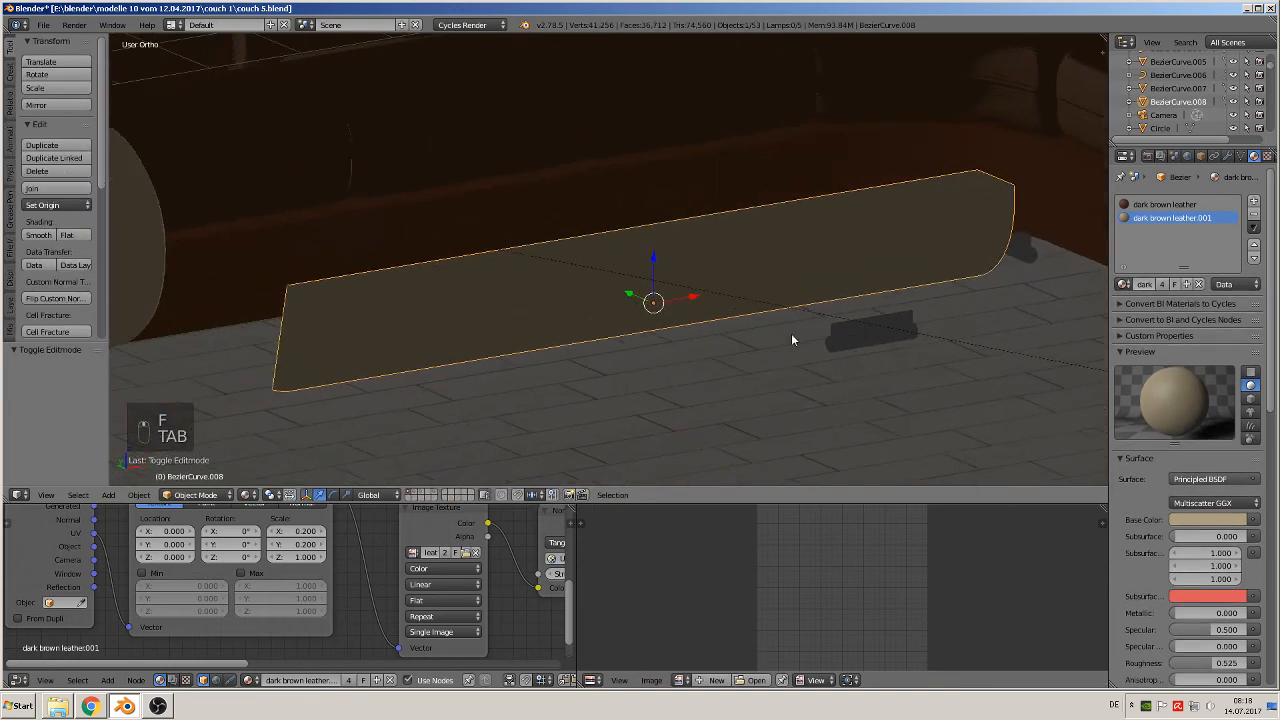
click(139, 495)
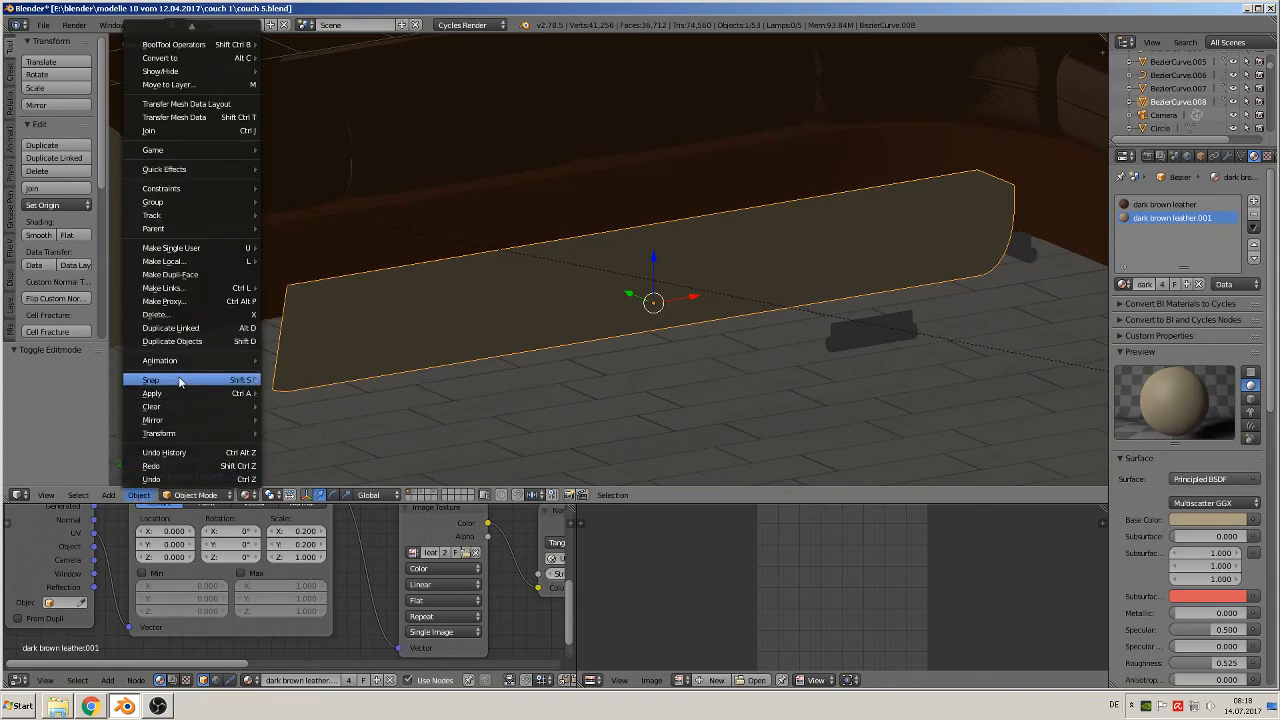
mouse_move(169, 392)
click(318, 432)
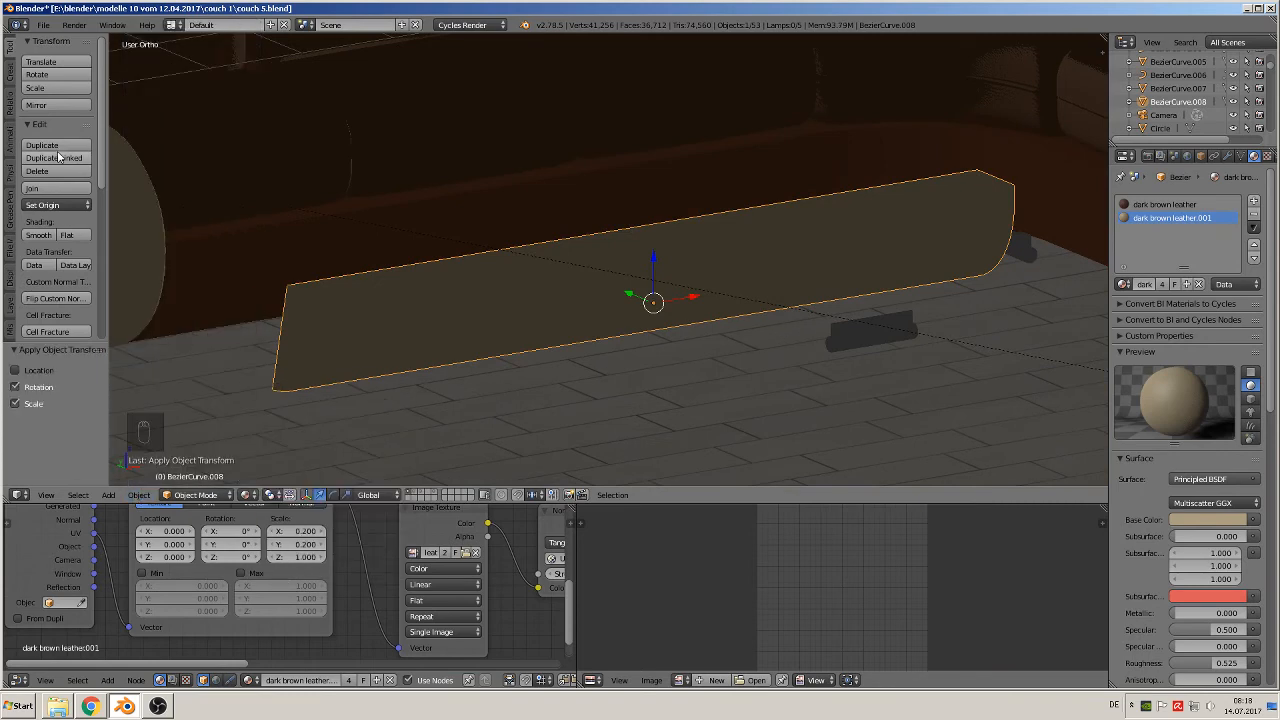
click(56, 204)
click(60, 237)
- Unwrap the UVs of all faces of the front strip
key(Tab)
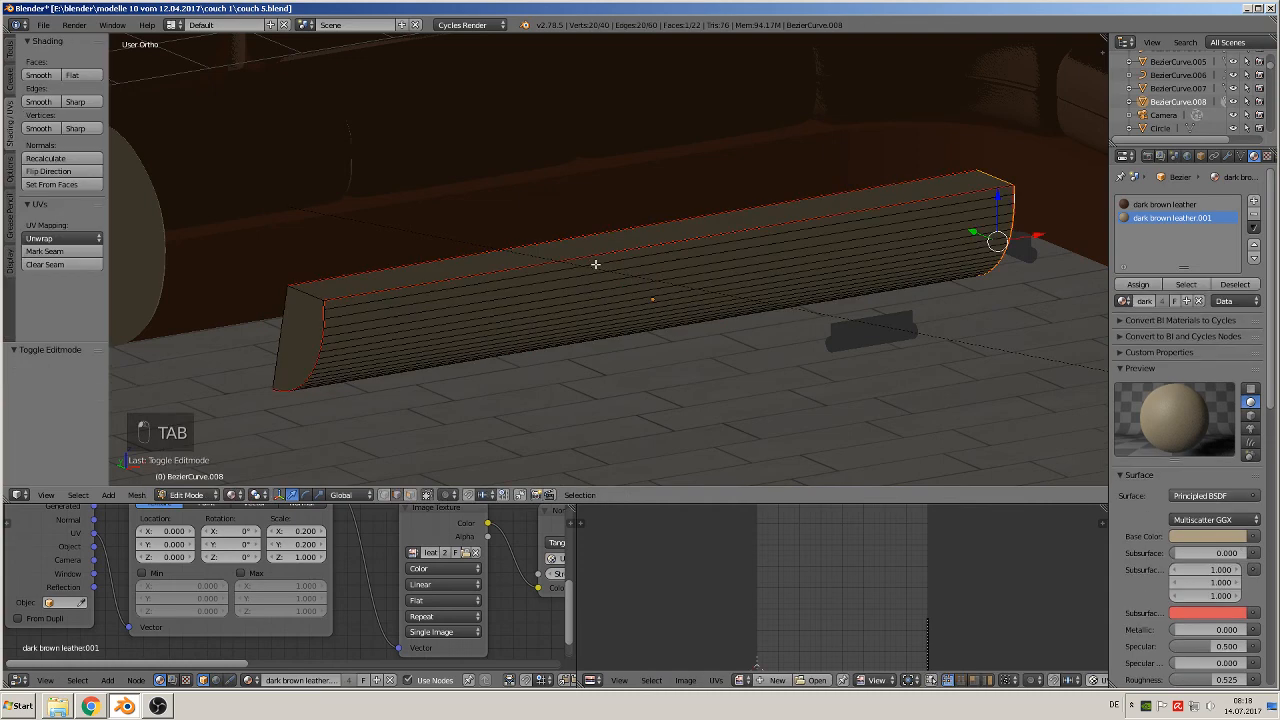
key(a)
key(a)
key(a)
key(a)
key(u)
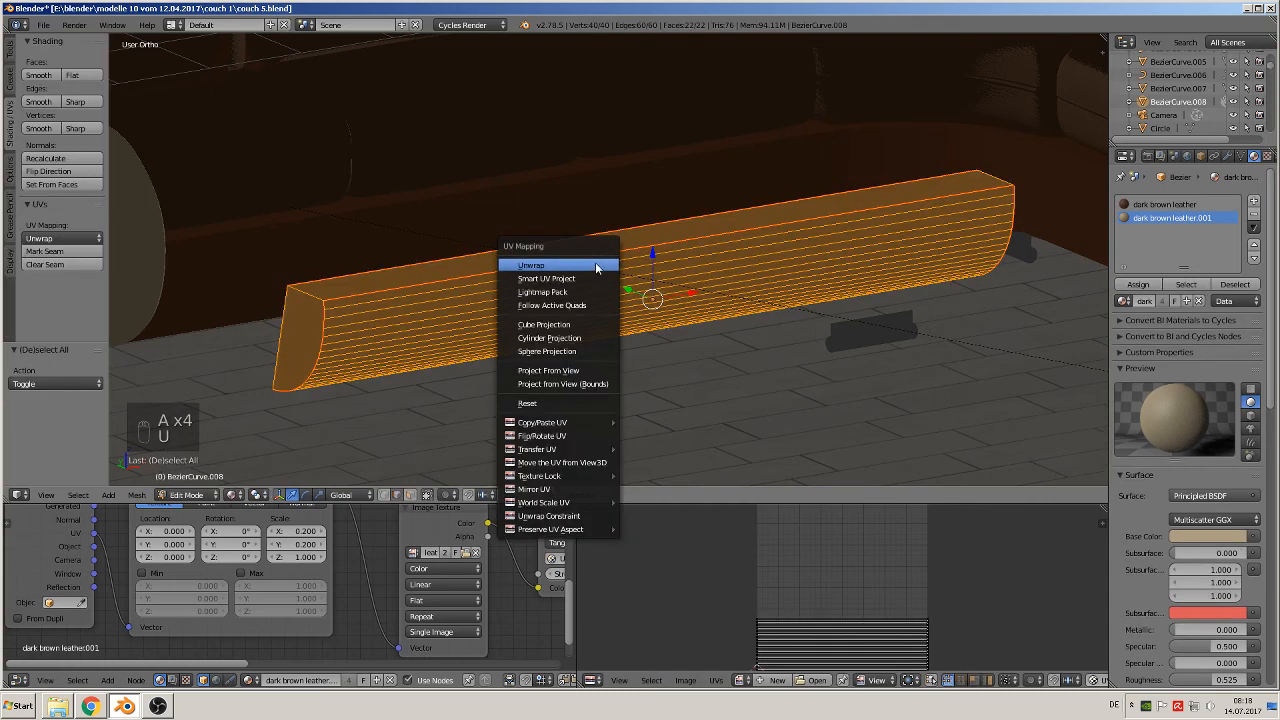
click(596, 267)
scroll(491, 340, down, 3)
scroll(499, 345, up, 1)
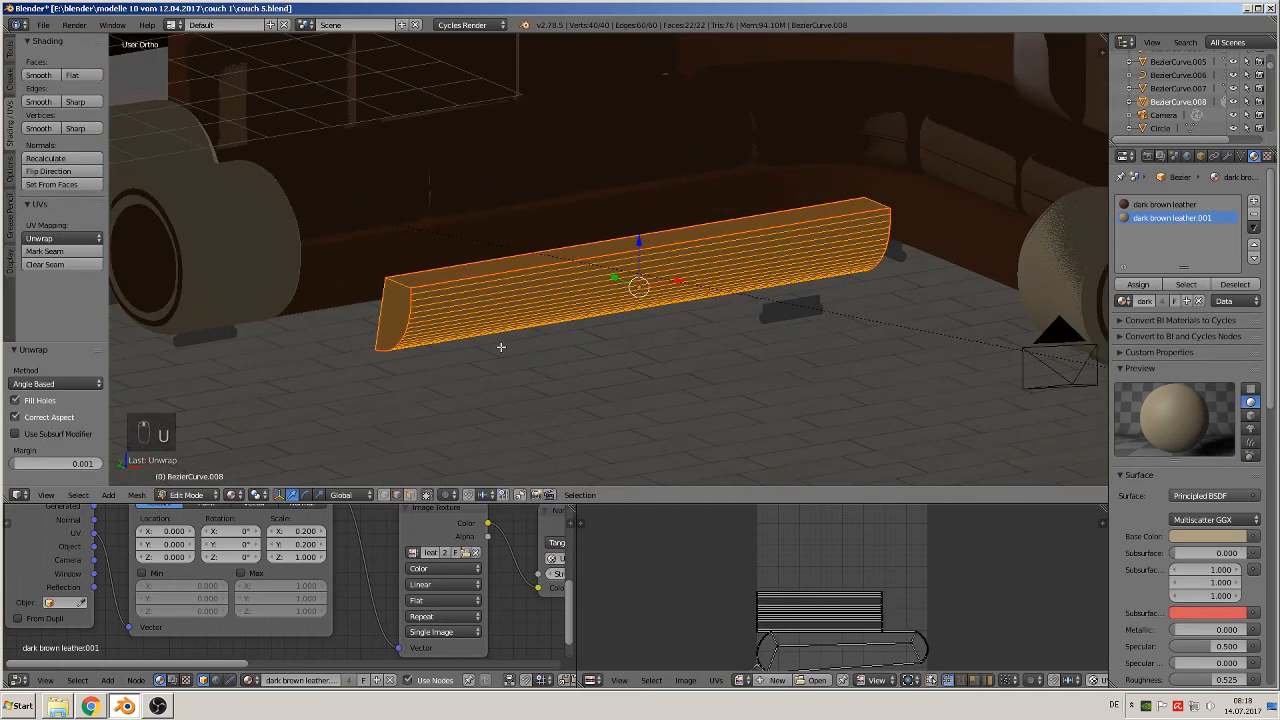
key(Tab)
- Move the front strip back against the sofa along Y, by 2.779 and a further 0.495 units
key(g)
key(y)
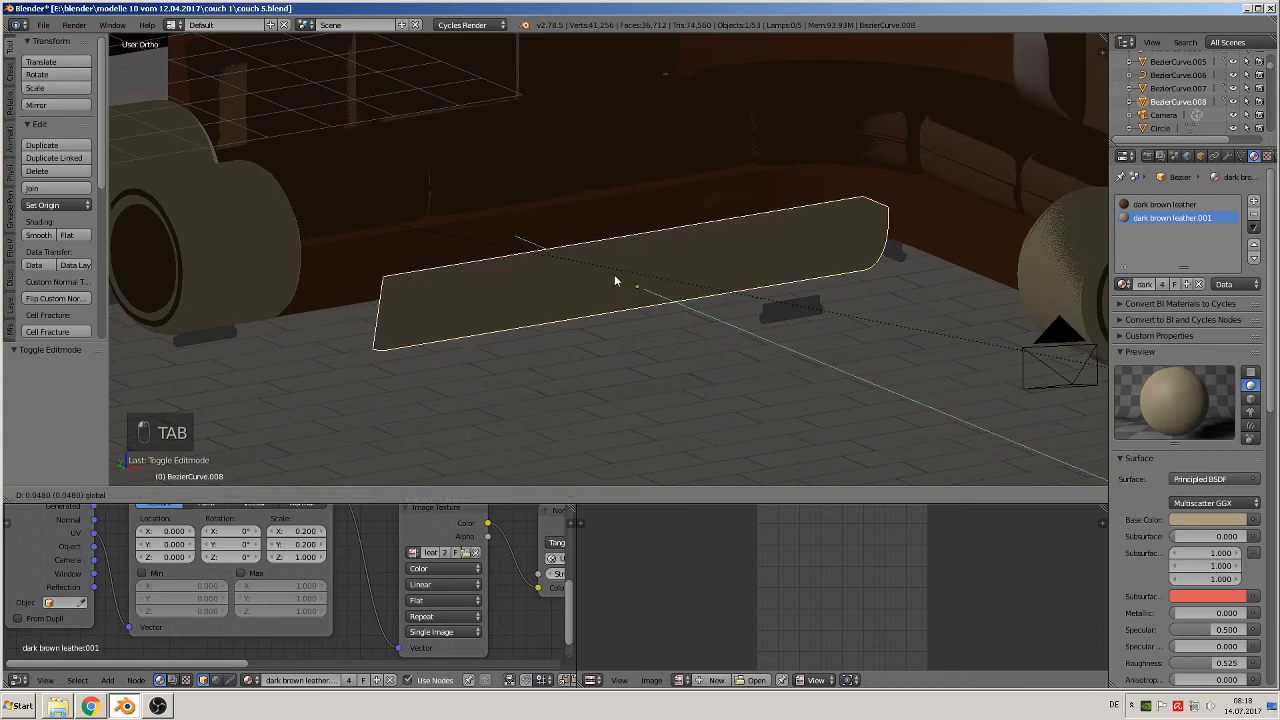
drag(505, 230, 505, 231)
middle_drag(505, 231, 370, 311)
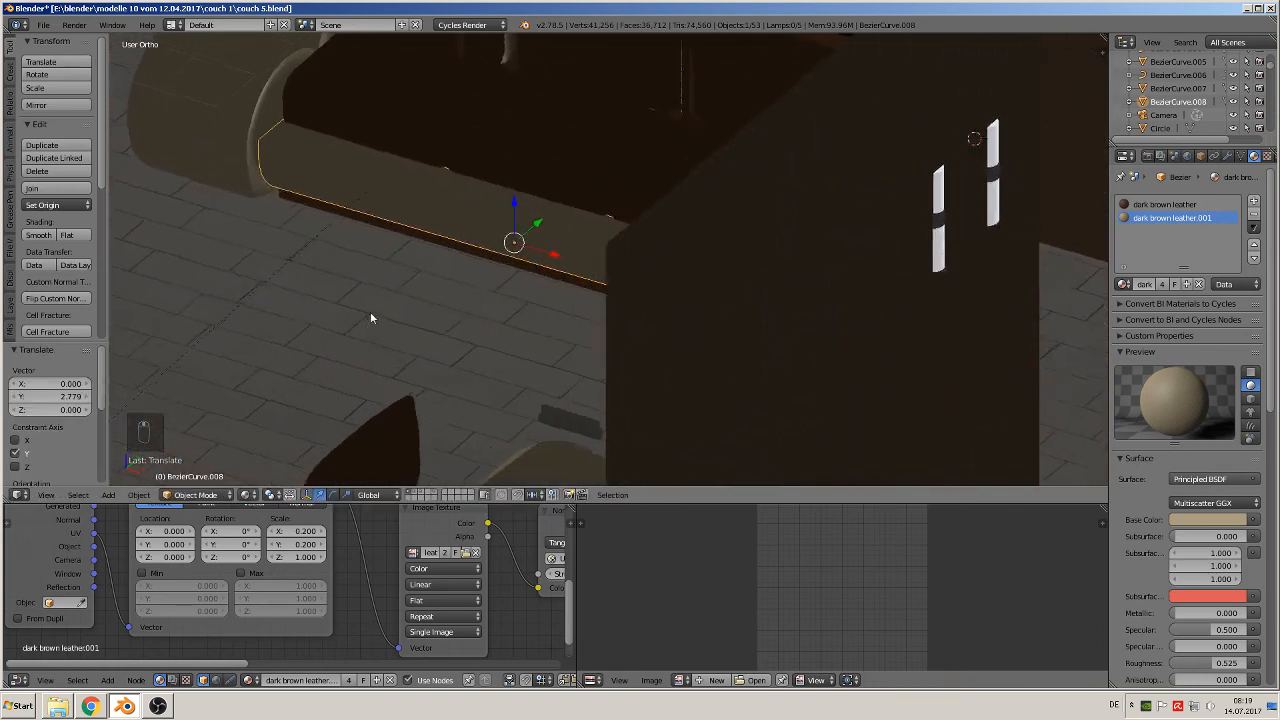
key(g)
key(y)
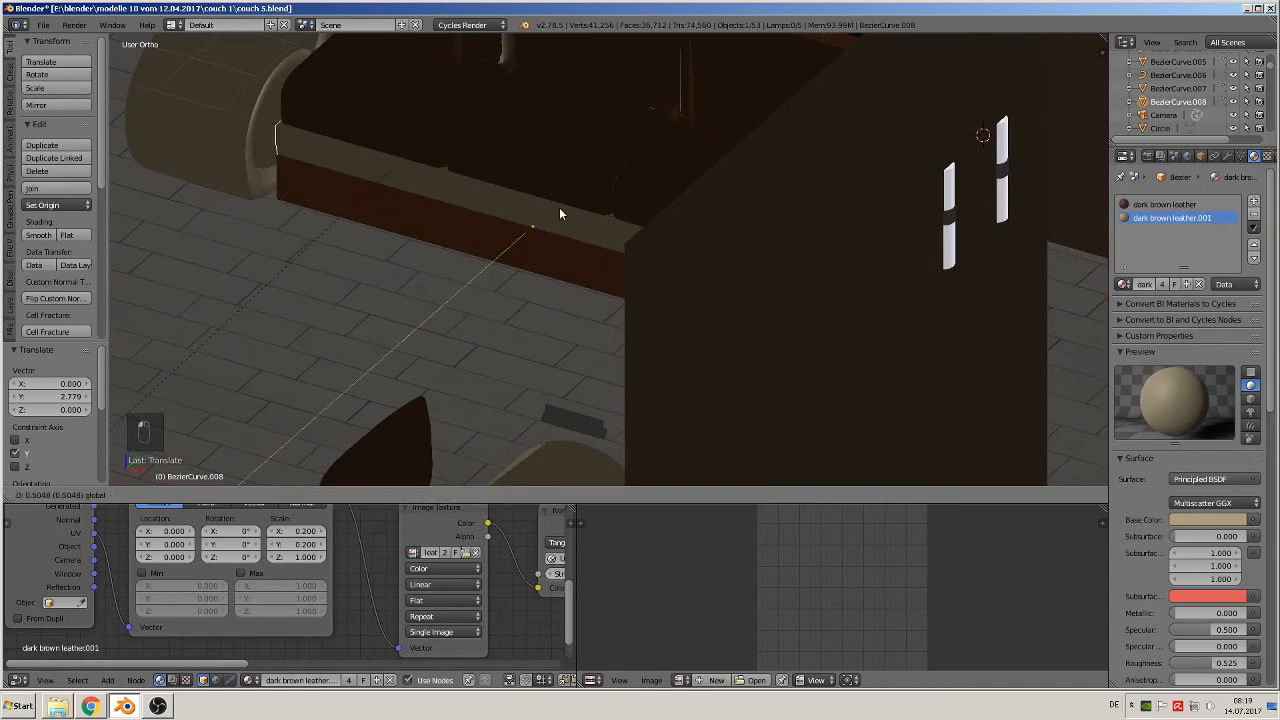
click(558, 208)
- Raise the lower front edge of the sofa base's curved corner by 0.804 units along Z
middle_drag(558, 208, 618, 252)
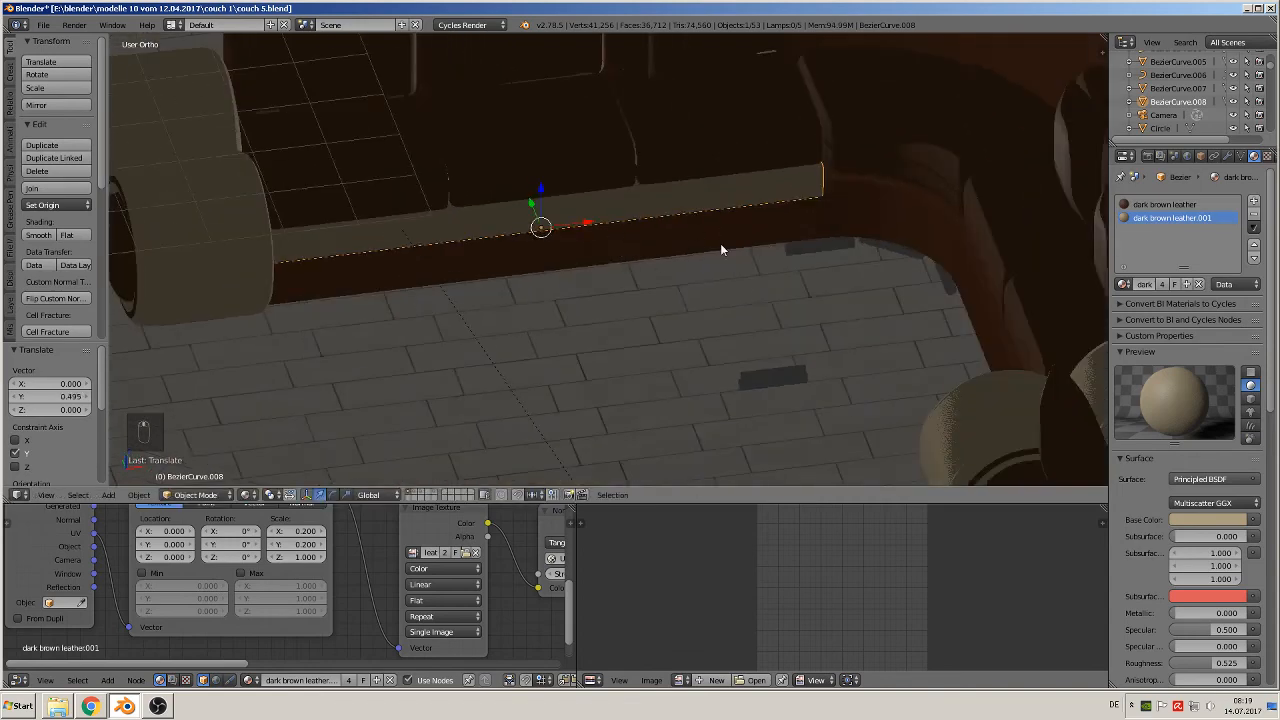
middle_drag(701, 318, 490, 294)
shift+middle_drag(814, 266, 464, 302)
scroll(706, 322, up, 2)
right_click(748, 308)
key(Tab)
scroll(731, 335, up, 4)
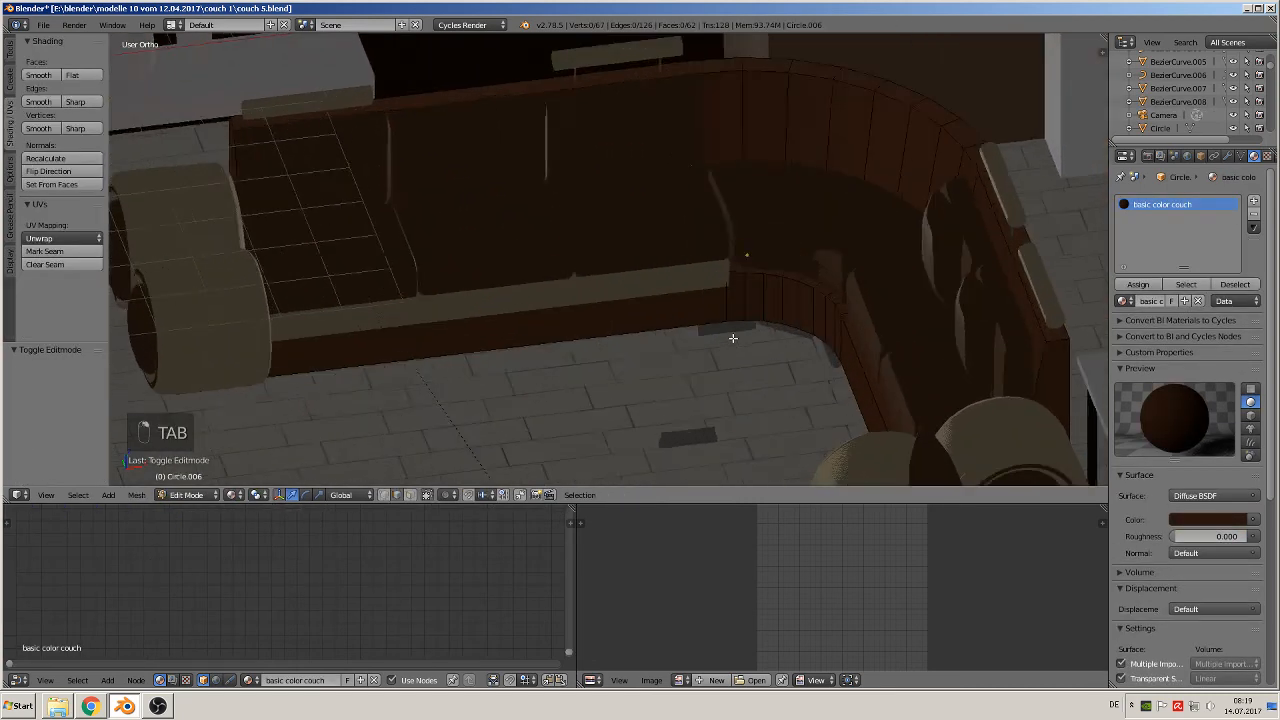
alt+right_click(713, 337)
drag(795, 335, 799, 291)
middle_drag(799, 291, 756, 362)
scroll(756, 362, down, 2)
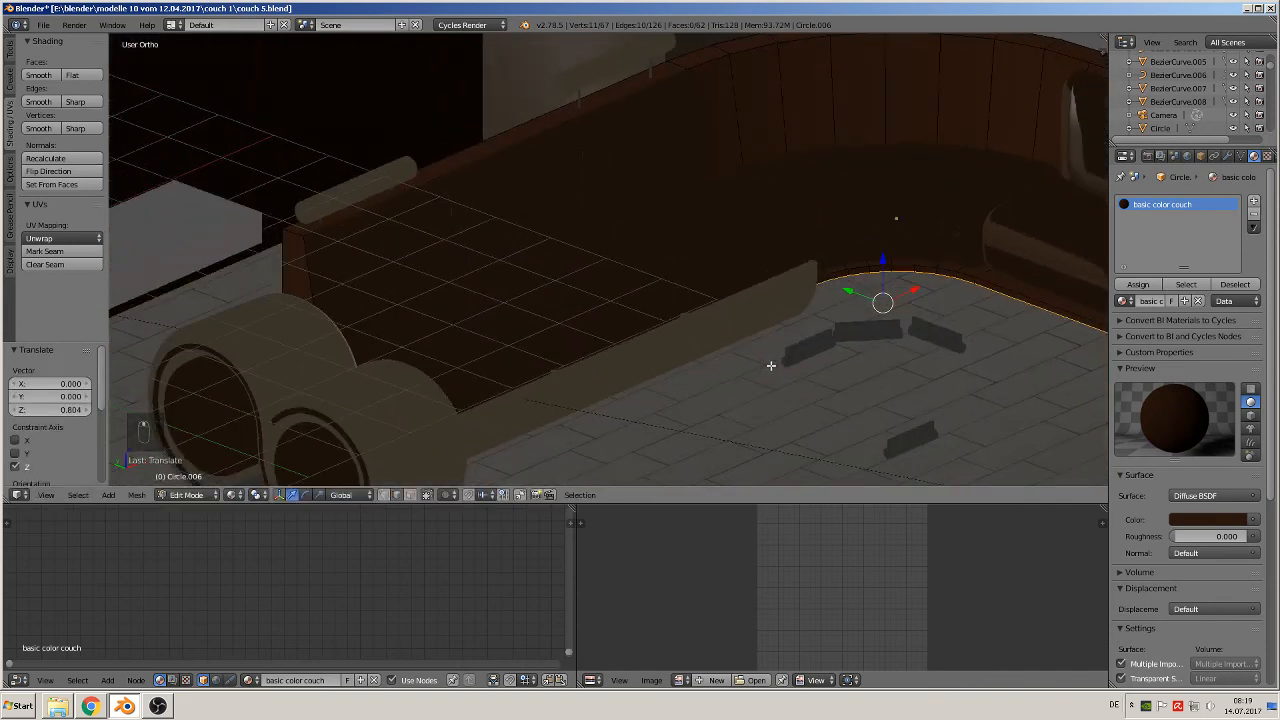
key(Tab)
- Duplicate the front strip and place the copy 5.162 units along negative Y, out in front of the sofa
right_click(680, 323)
mouse_move(680, 323)
middle_down()
mouse_move(754, 366)
mouse_move(676, 347)
middle_up()
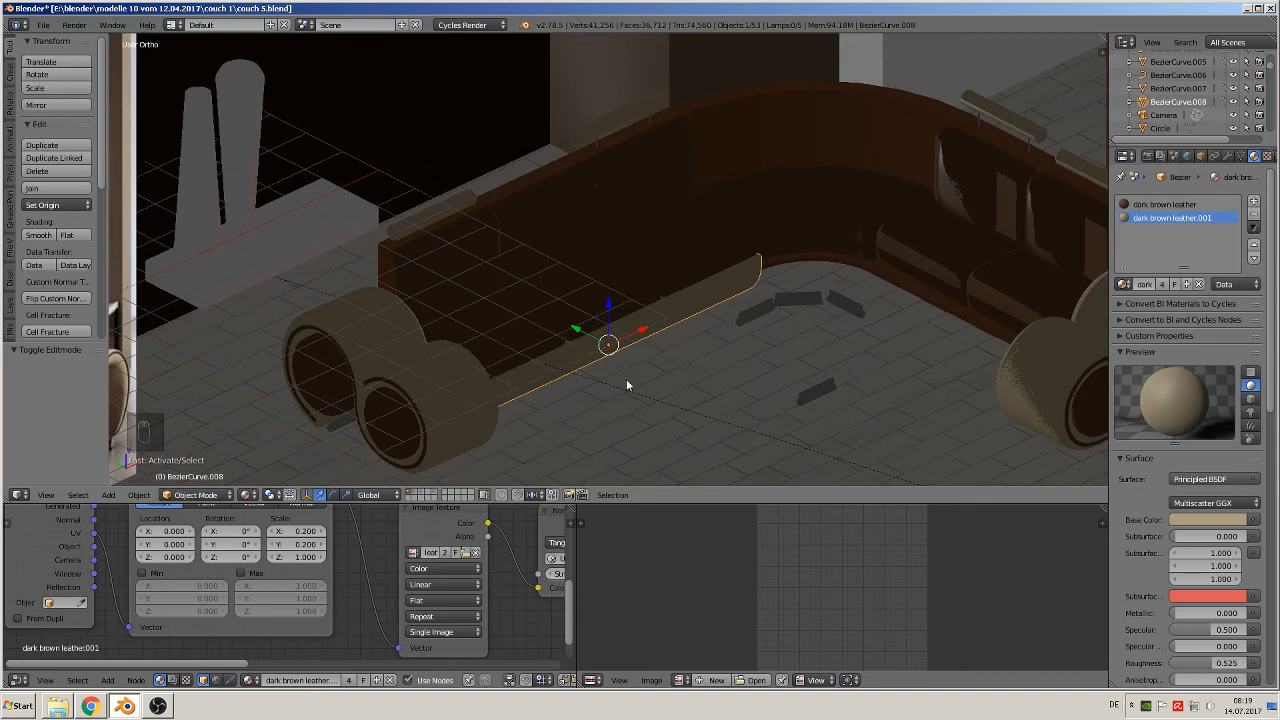
key(shift+d)
click(816, 397)
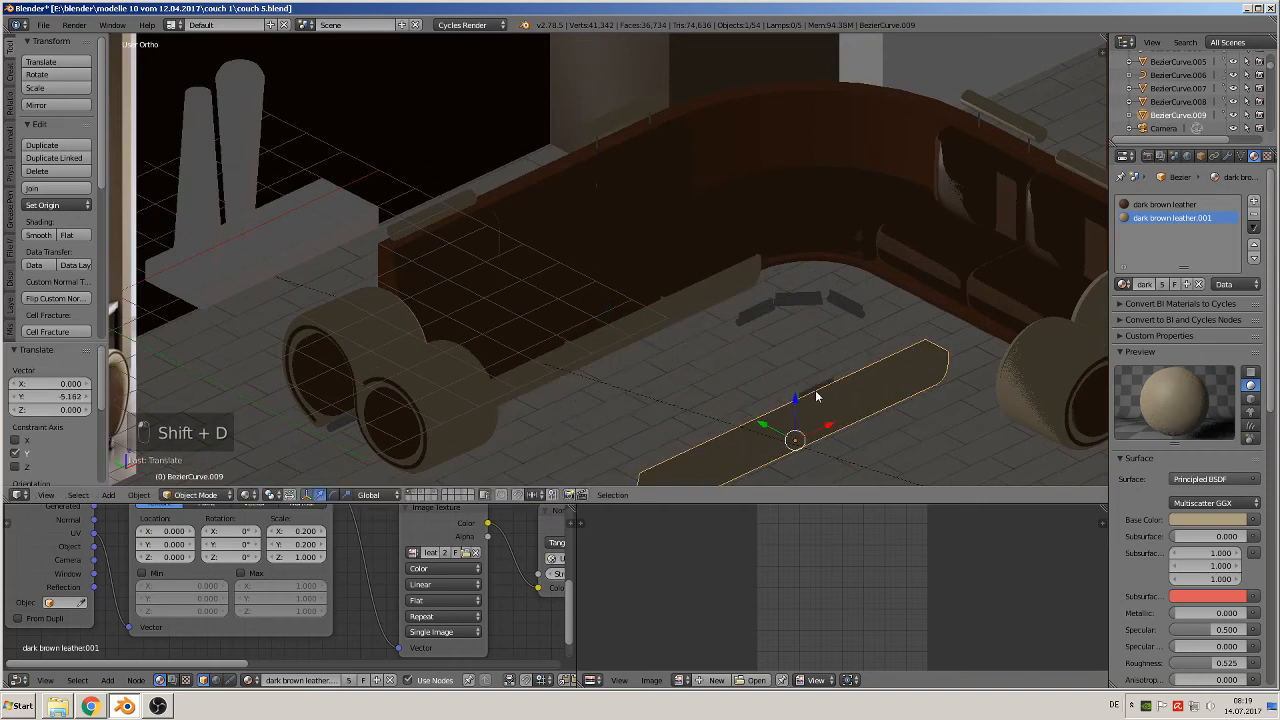
- Rotate the duplicated strip 90° about the Z axis
key(r)
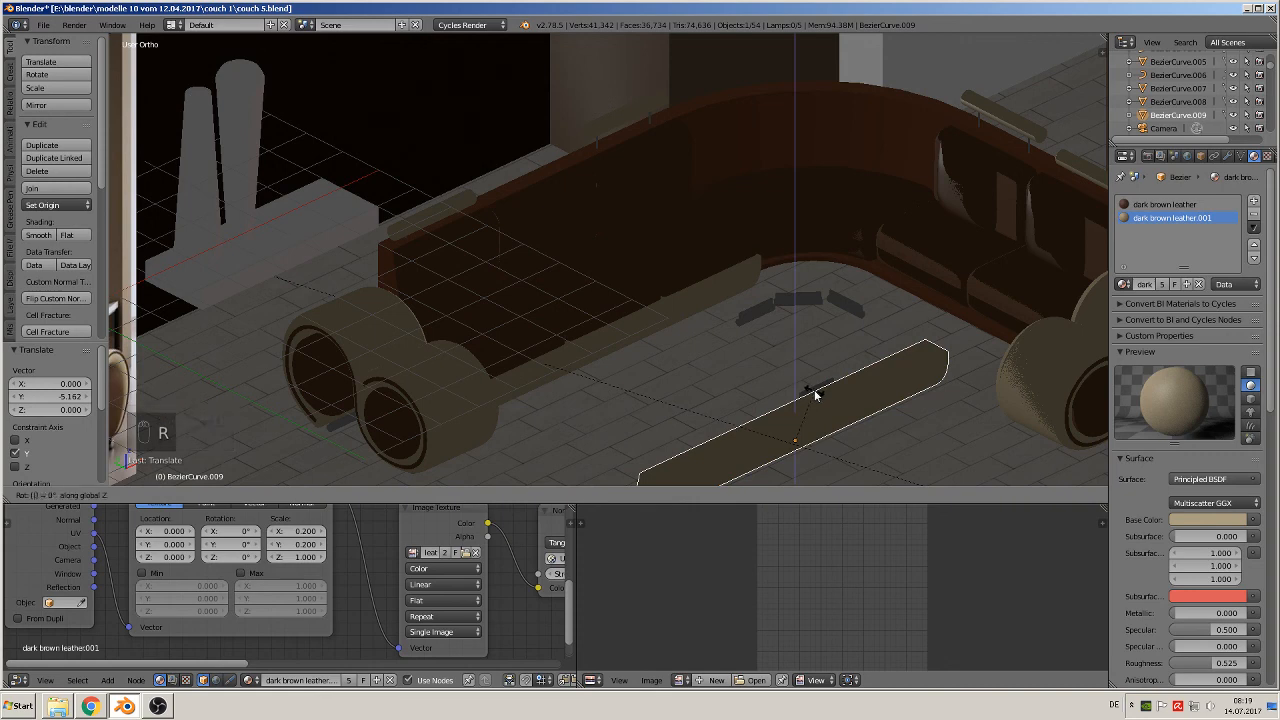
right_click(816, 392)
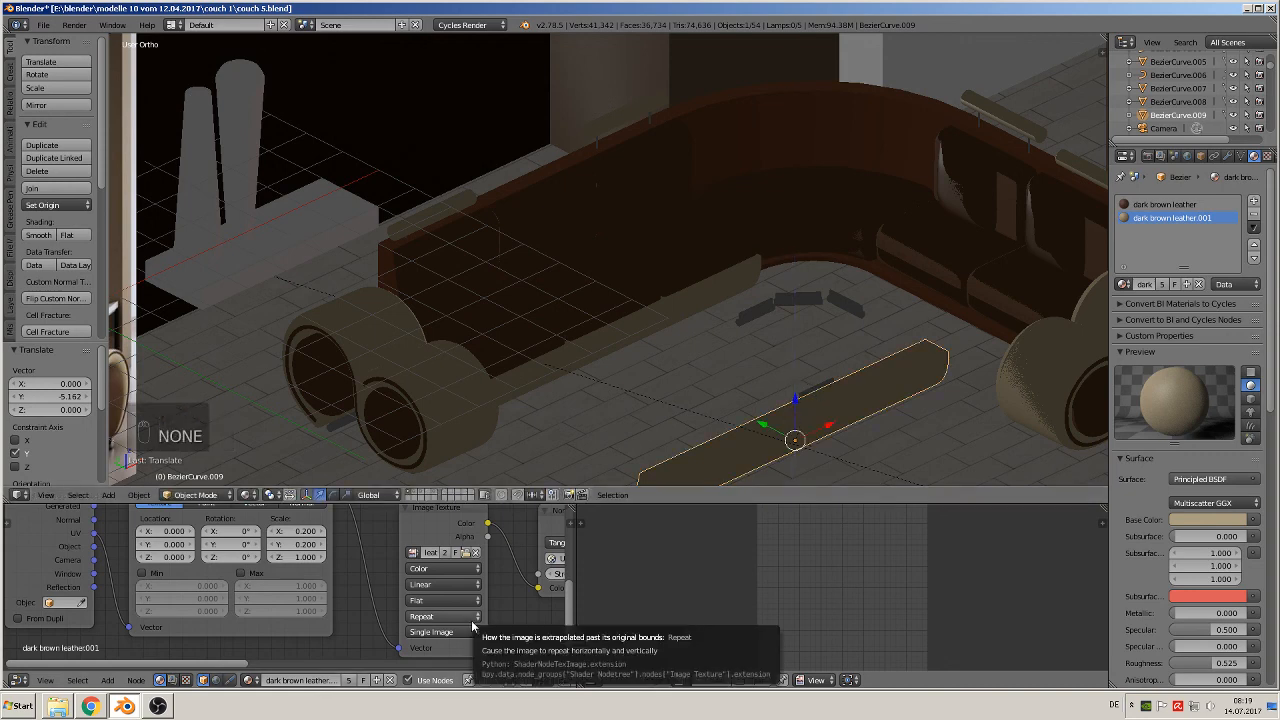
key(9)
key(0)
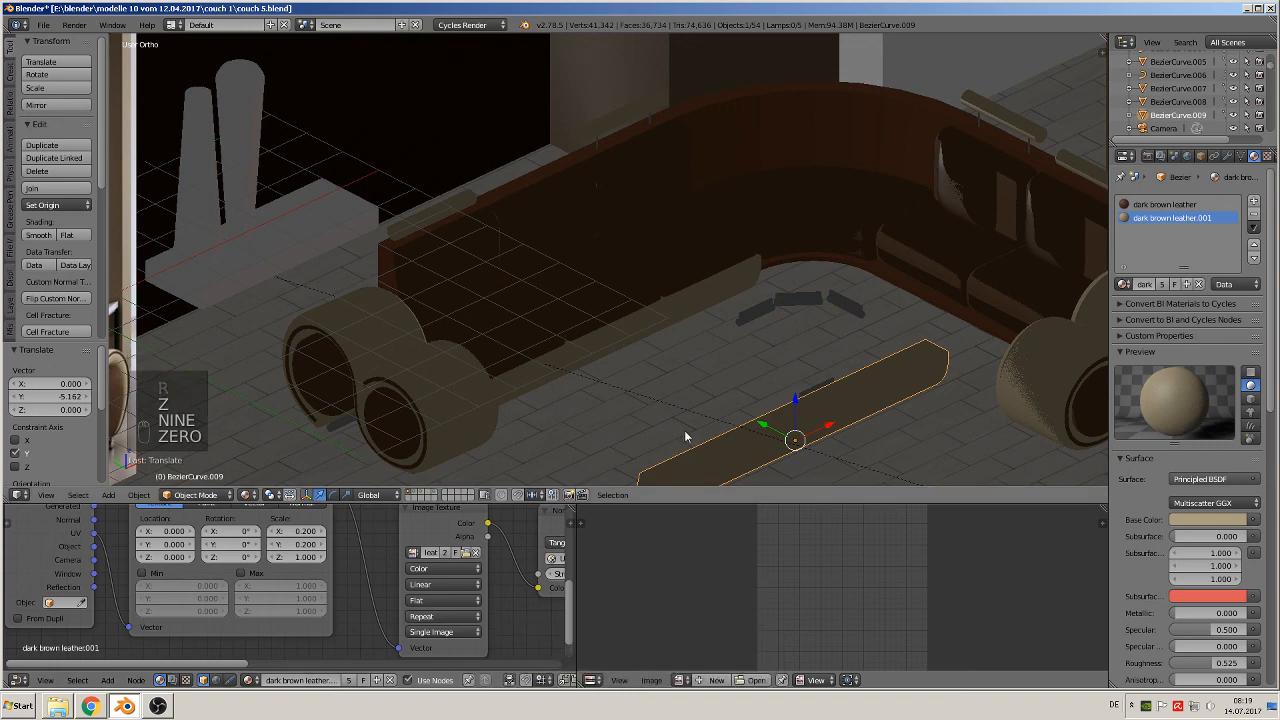
key(r)
key(z)
key(9)
key(0)
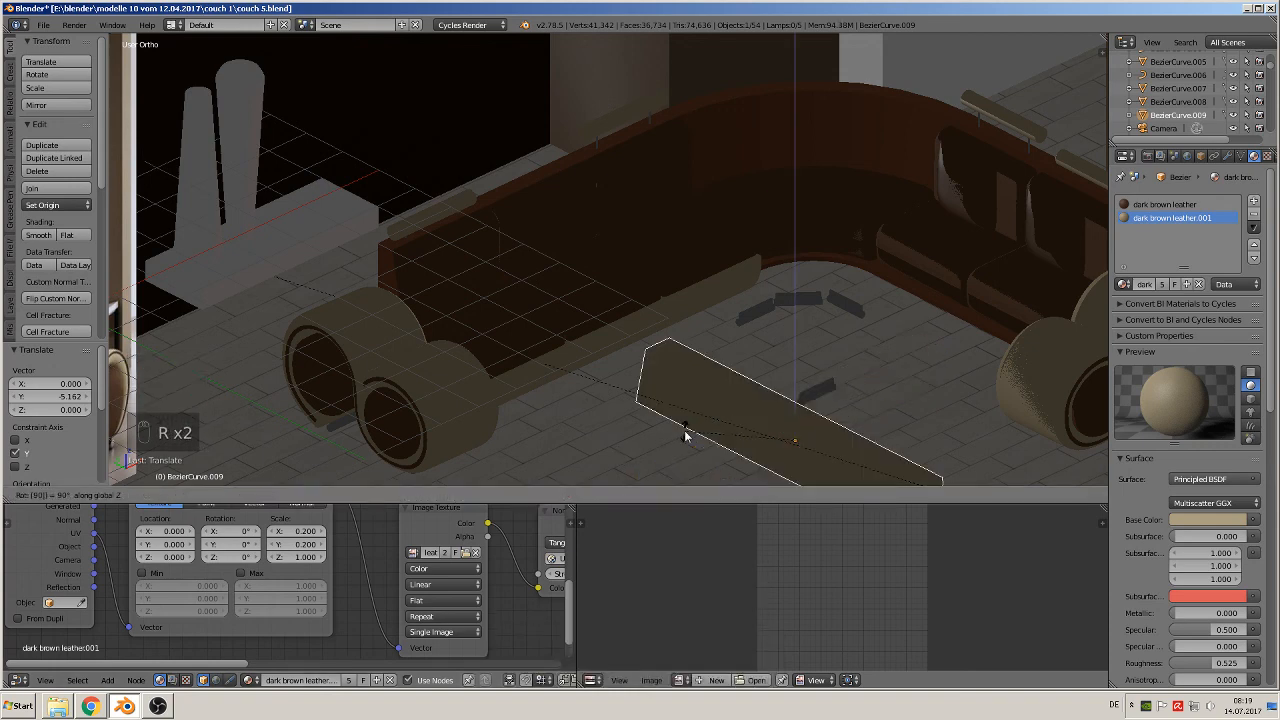
click(685, 431)
- Turn the duplicated strip another 180° about Z so its rounded side faces outward
middle_drag(682, 434, 601, 557)
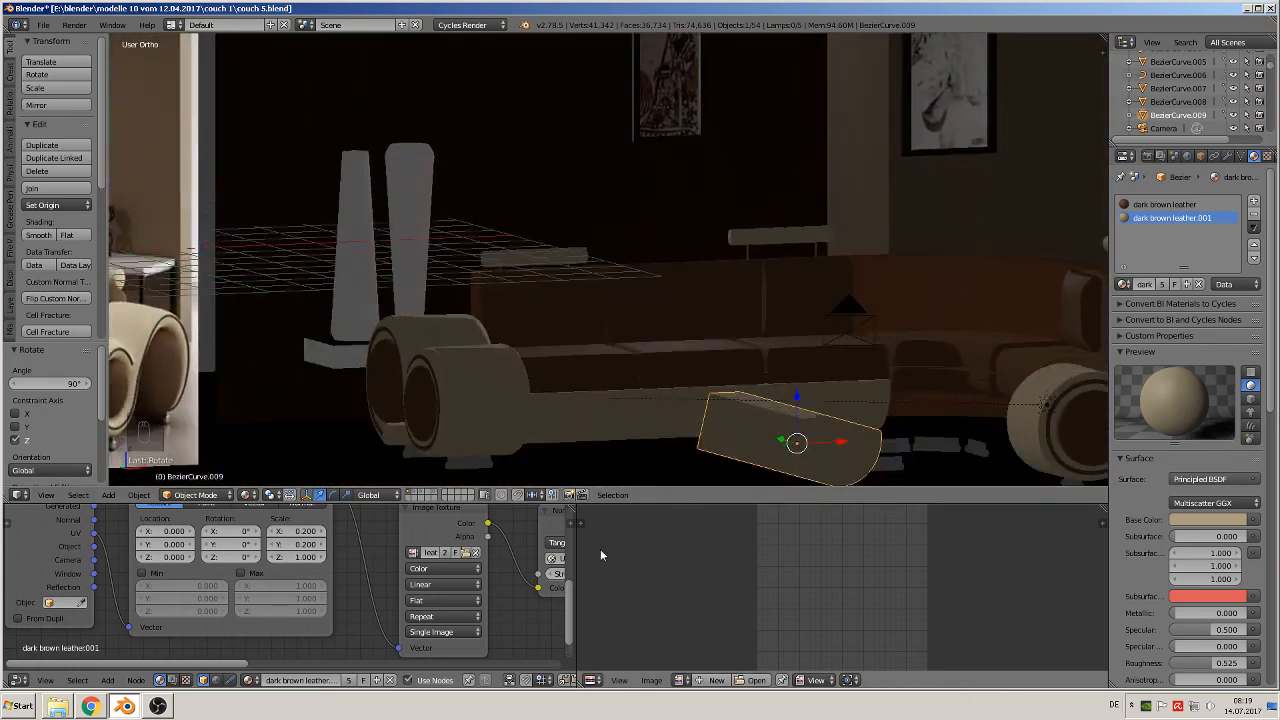
key(1)
key(8)
key(0)
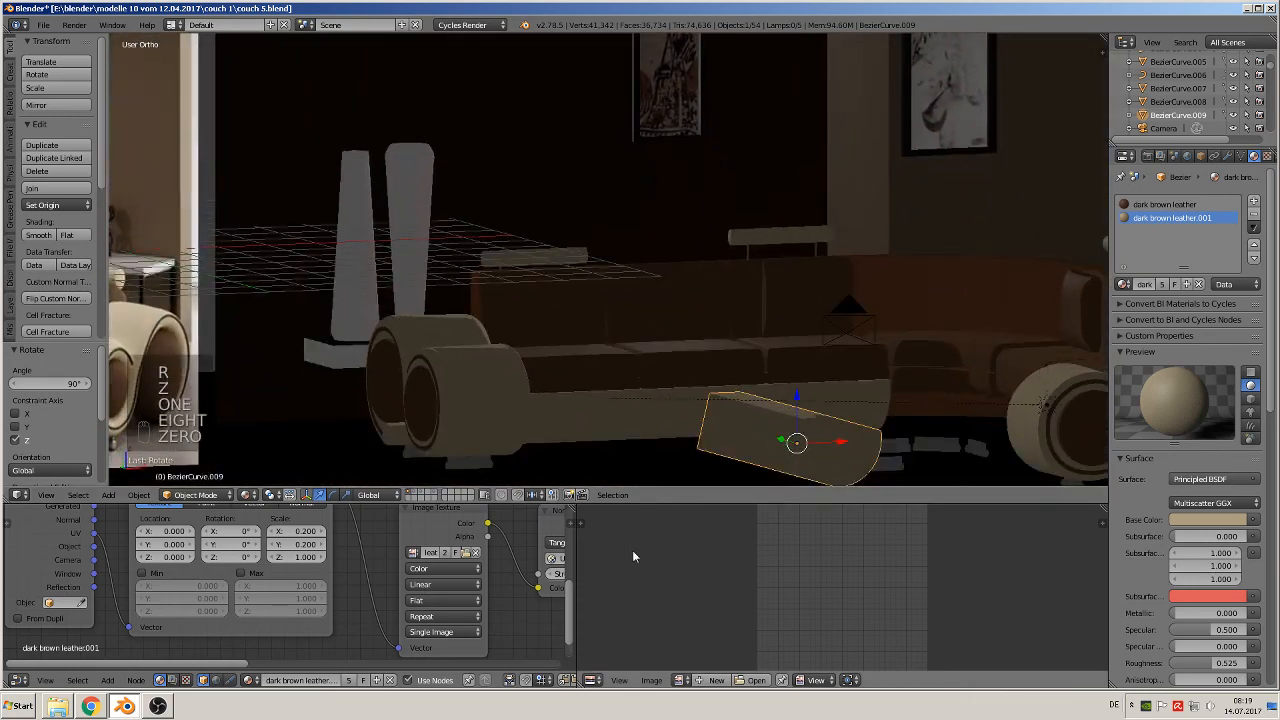
key(1)
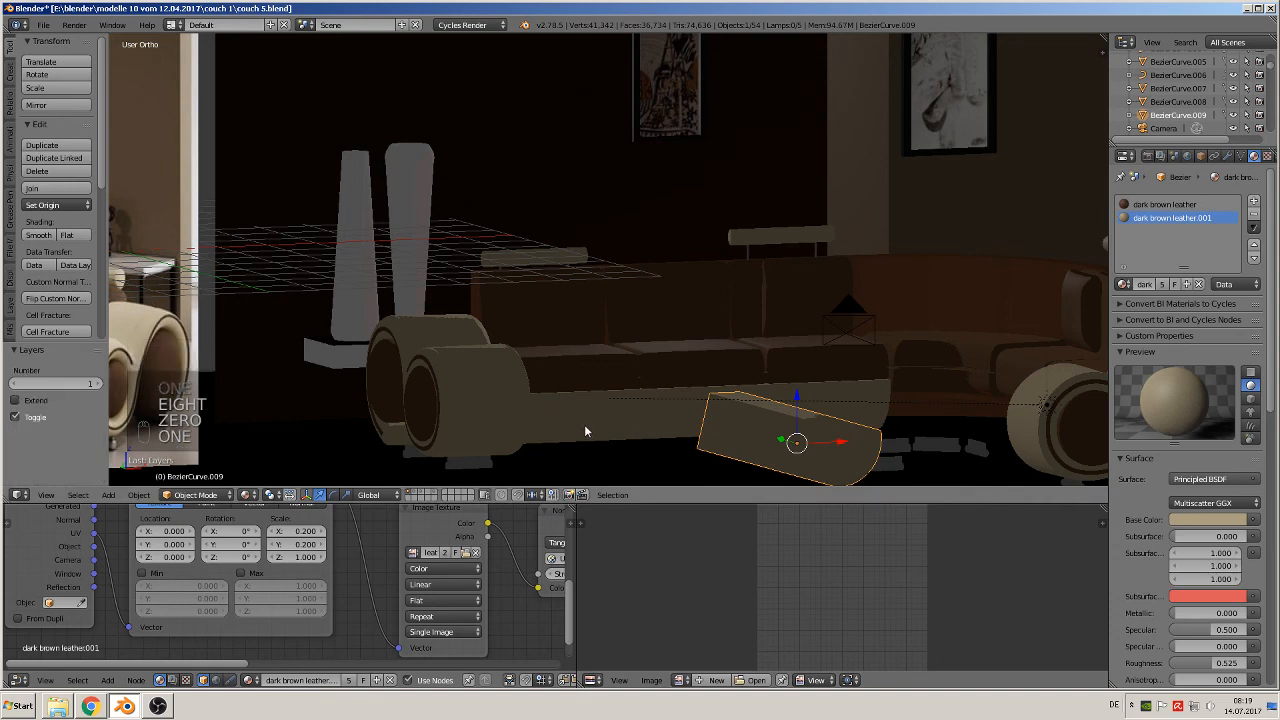
text(rz180)
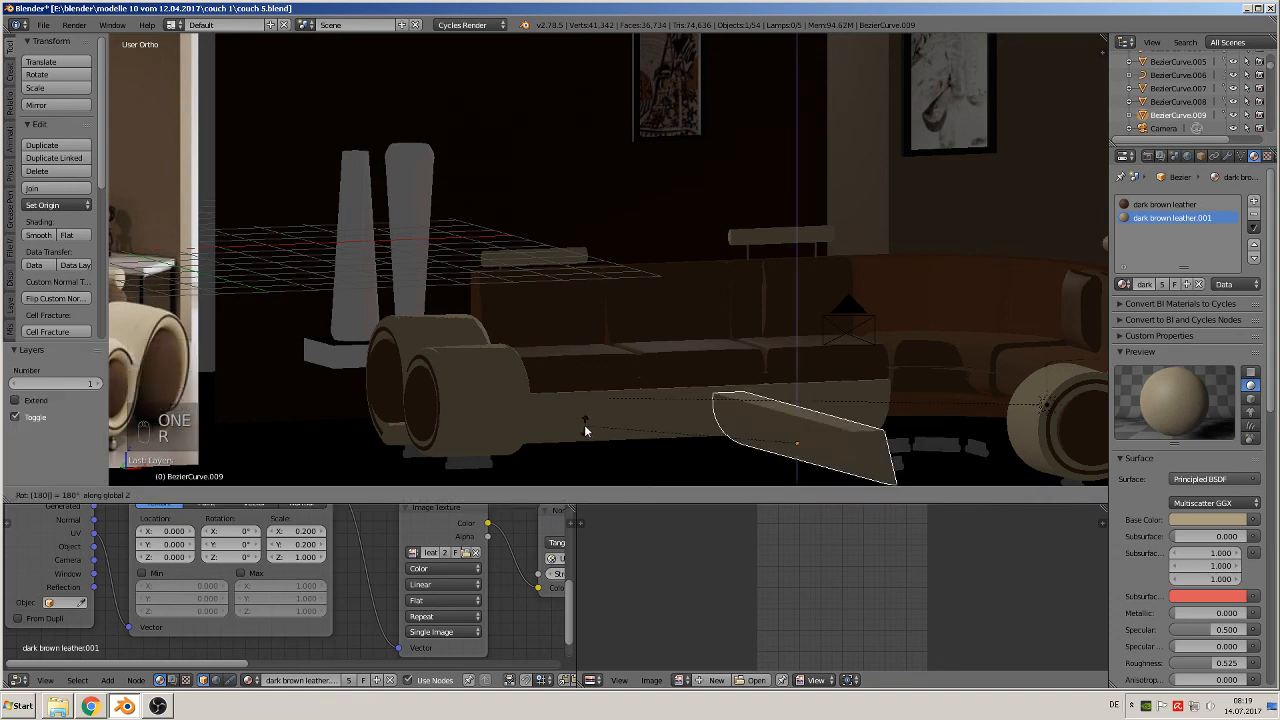
key(Return)
- Move the duplicated strip 5.542 units along X to the front of the sofa's other seating section
middle_drag(584, 424, 968, 117)
key(g)
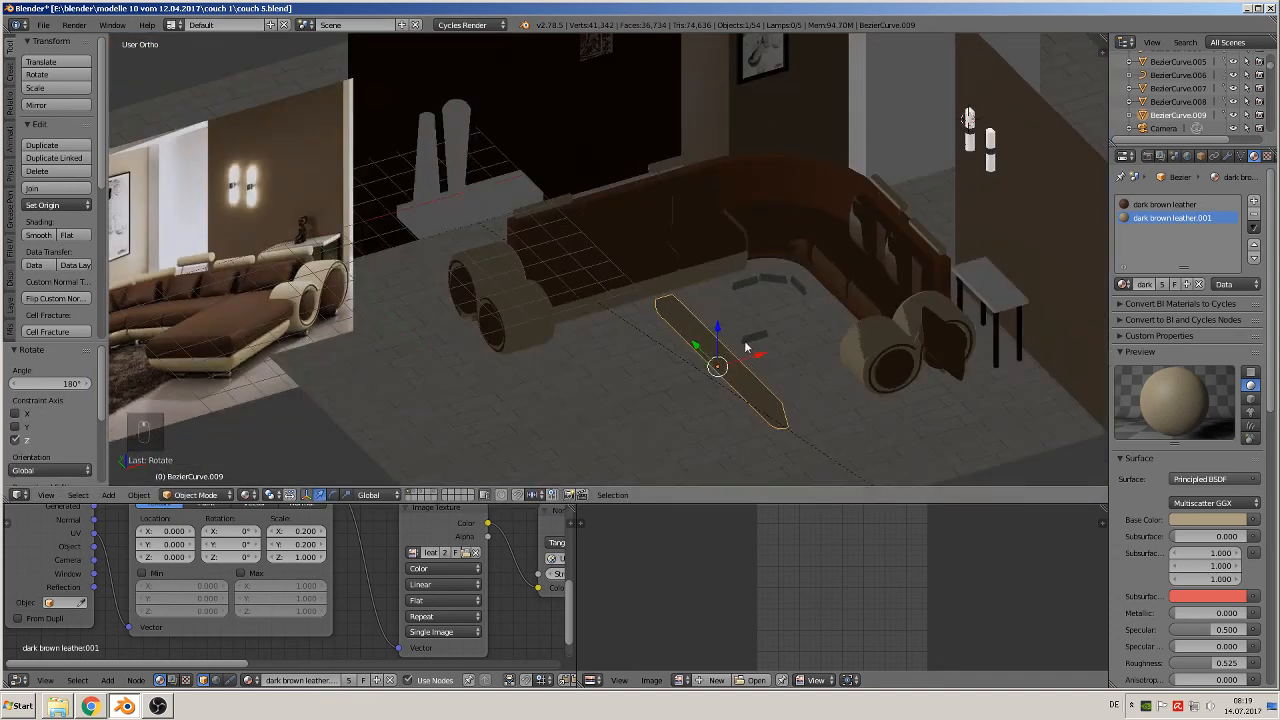
key(x)
click(911, 334)
- Shift the duplicated strip 0.352 units along negative Y and fine-tune its X position against the seat base
middle_drag(911, 334, 540, 268)
scroll(957, 339, up, 4)
scroll(586, 287, up, 2)
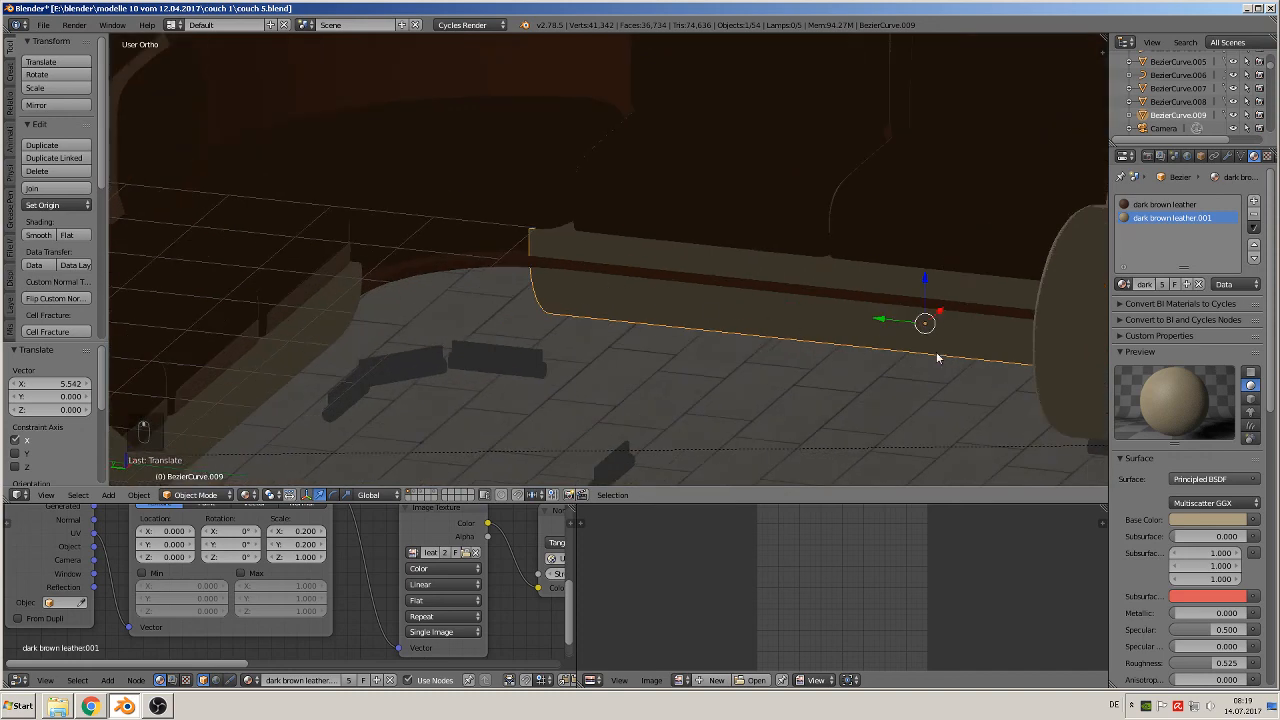
drag(889, 322, 926, 334)
middle_drag(926, 334, 894, 343)
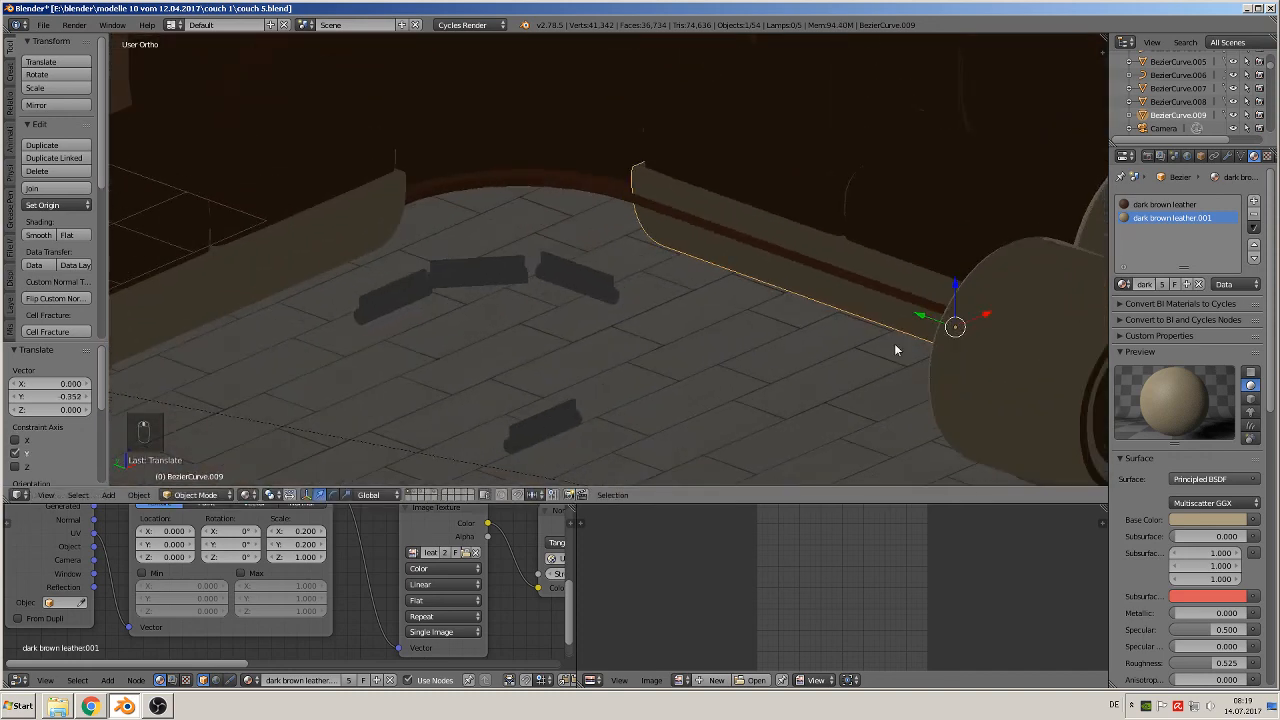
drag(978, 315, 975, 320)
- Shorten the duplicated strip by sliding its protruding end face along Y back inside the armrest
middle_drag(975, 320, 758, 247)
key(Tab)
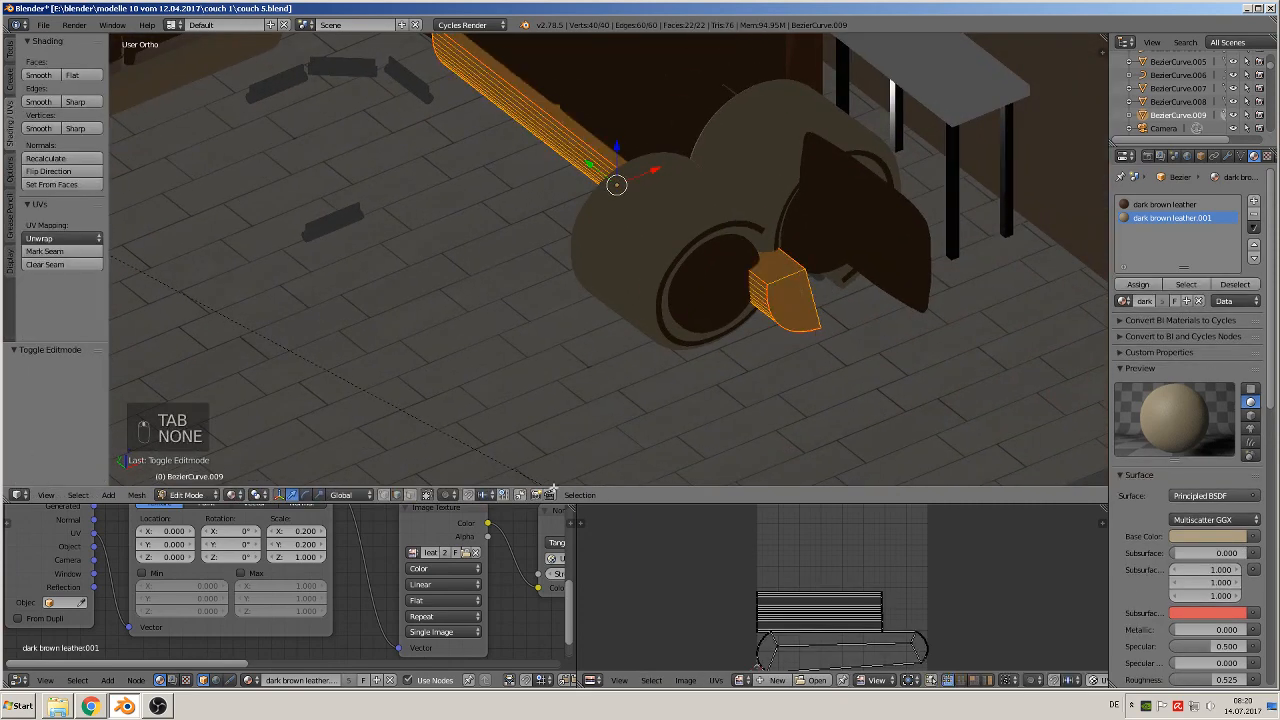
right_click(789, 296)
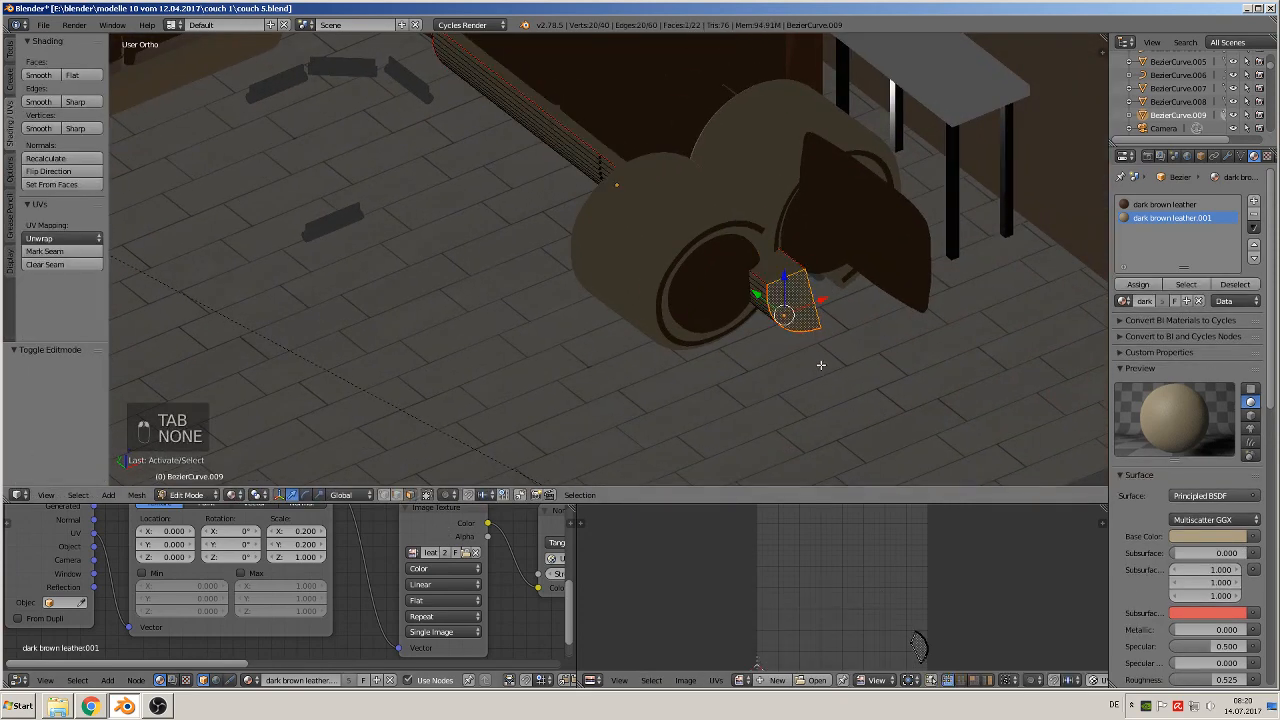
middle_drag(821, 365, 870, 343)
drag(759, 314, 589, 284)
middle_drag(593, 290, 620, 253)
drag(589, 312, 566, 310)
middle_drag(566, 310, 538, 292)
key(Tab)
- Deselect all objects and save the current Blender file
key(a)
key(a)
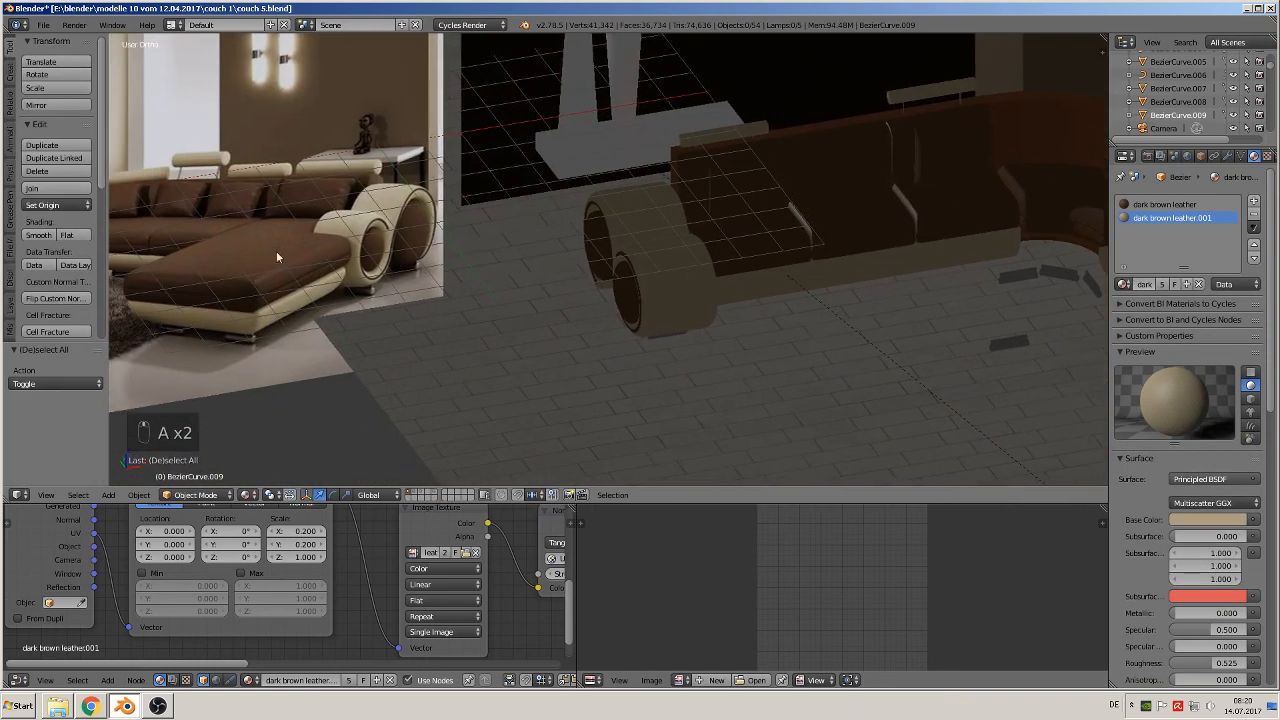
middle_drag(617, 243, 653, 290)
click(43, 25)
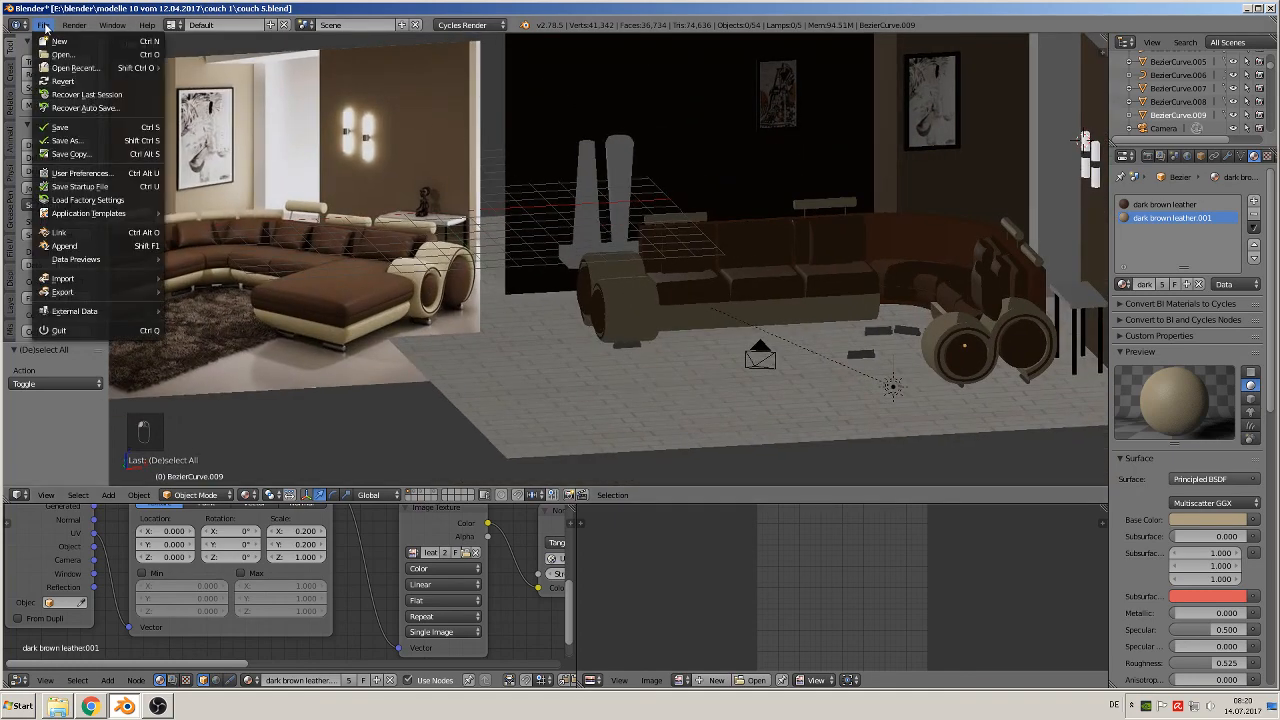
click(86, 127)
- Preview the room with Rendered viewport shading to compare the sofa with the reference photo, and restore Material shading
middle_drag(491, 222, 549, 214)
middle_drag(766, 347, 701, 381)
click(248, 495)
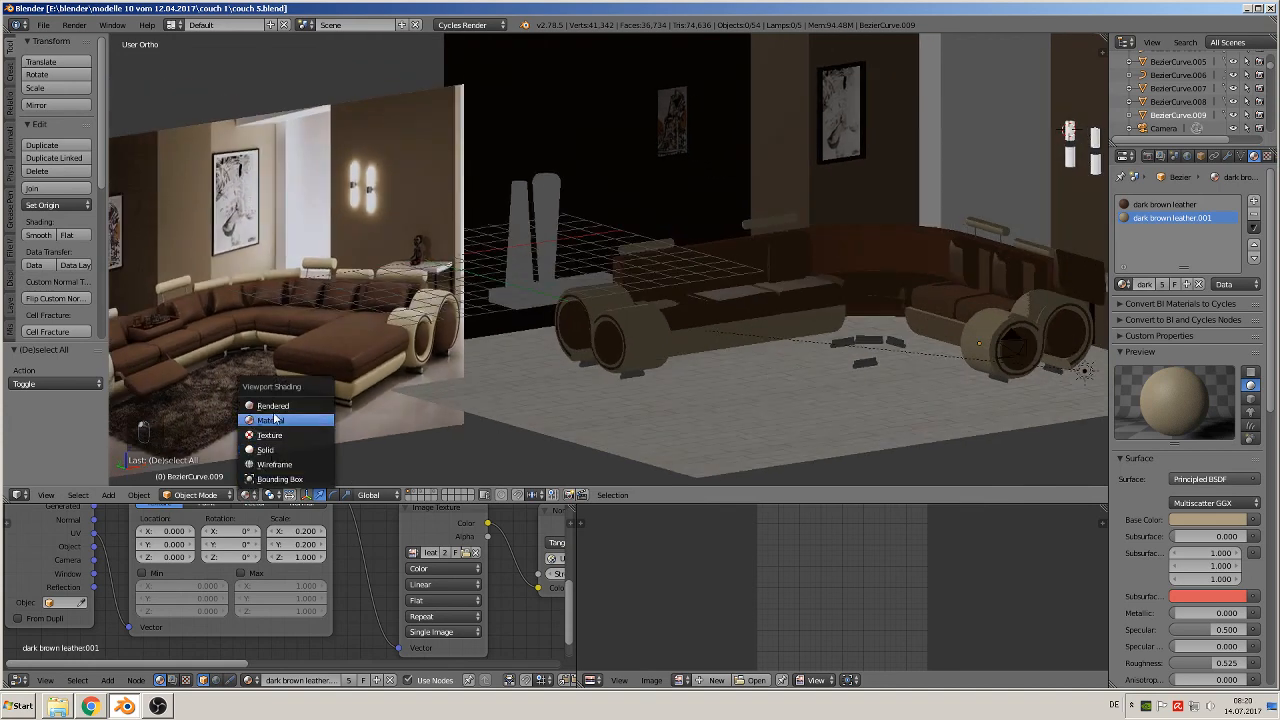
key(Return)
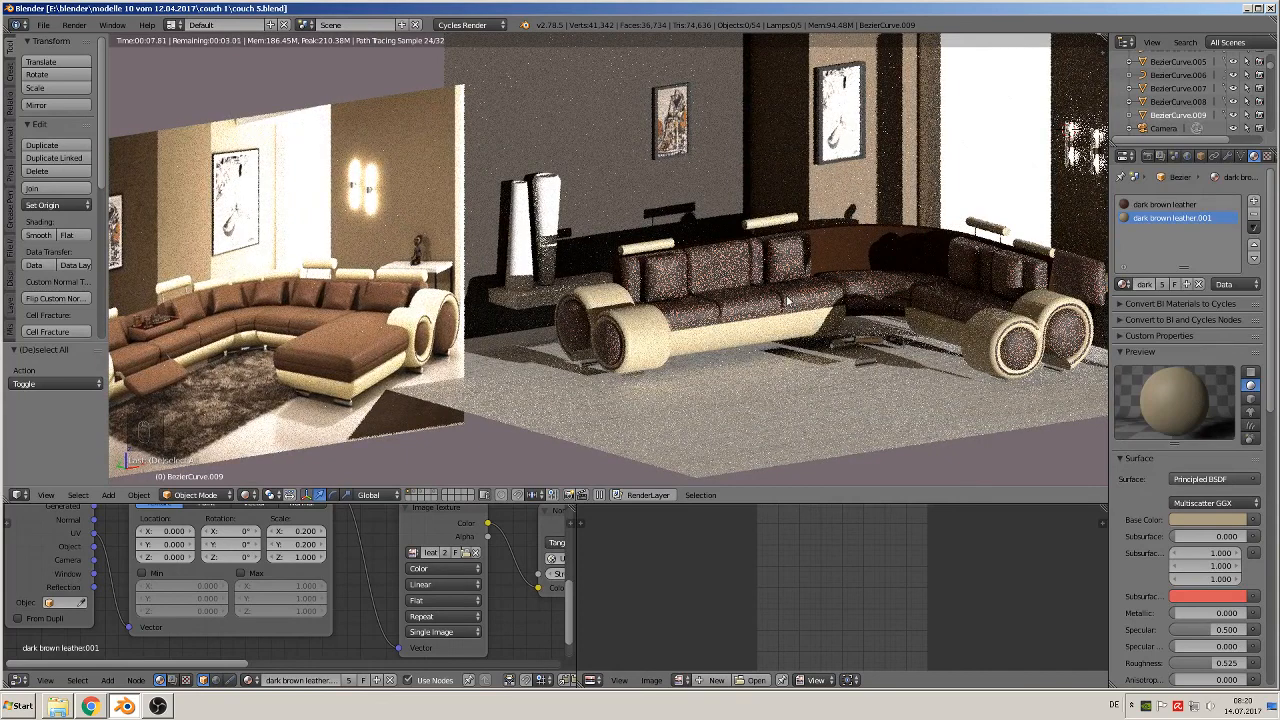
click(250, 497)
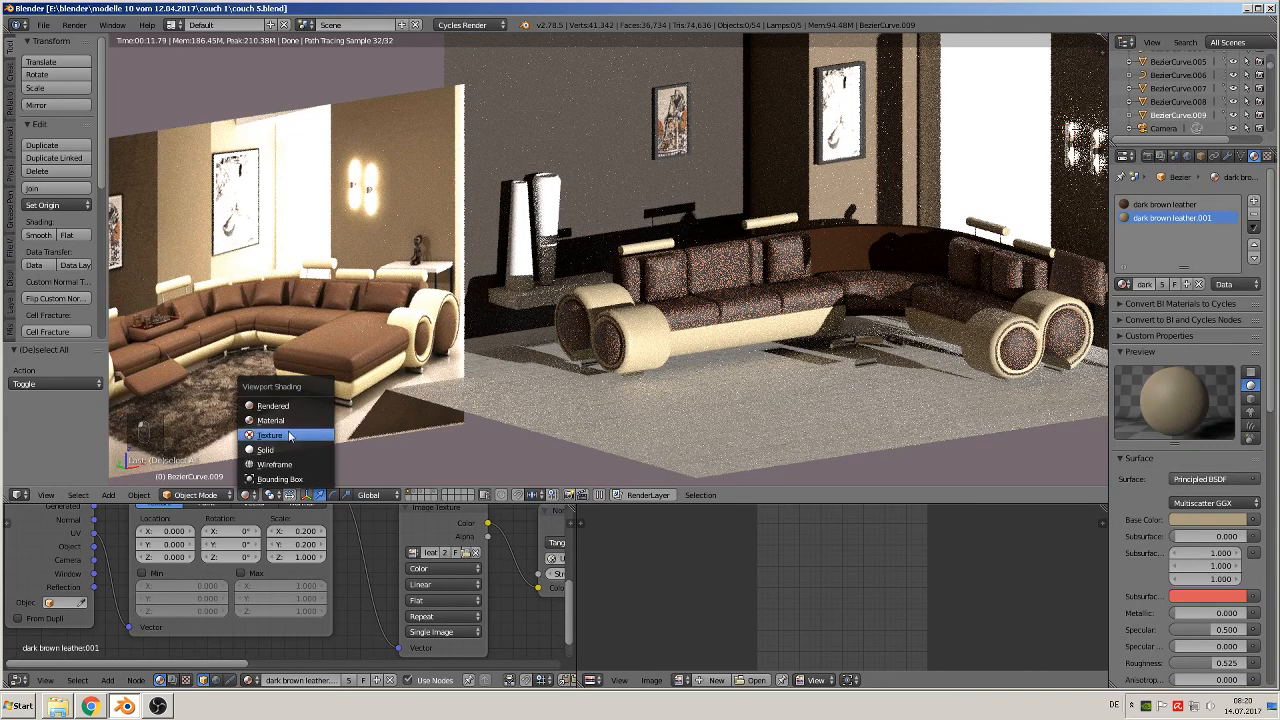
click(290, 487)
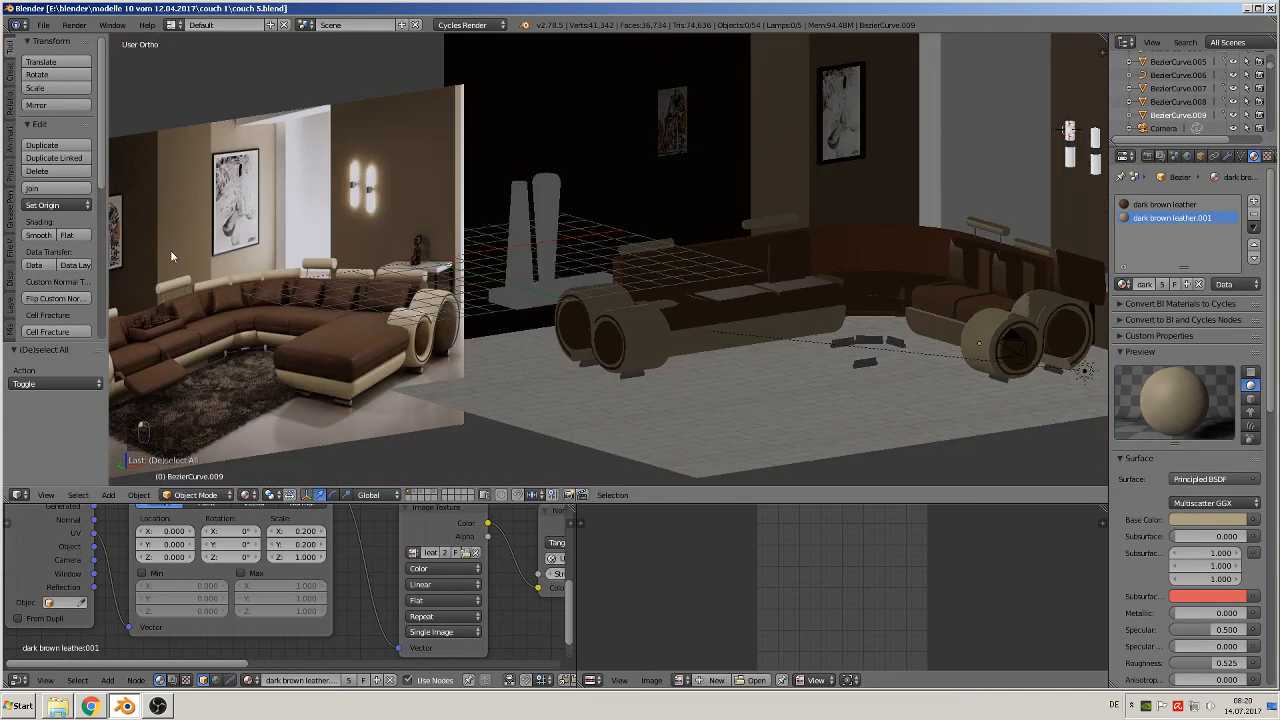
- Save the scene as a new file named couch 6.blend in the couch 1 folder
click(44, 25)
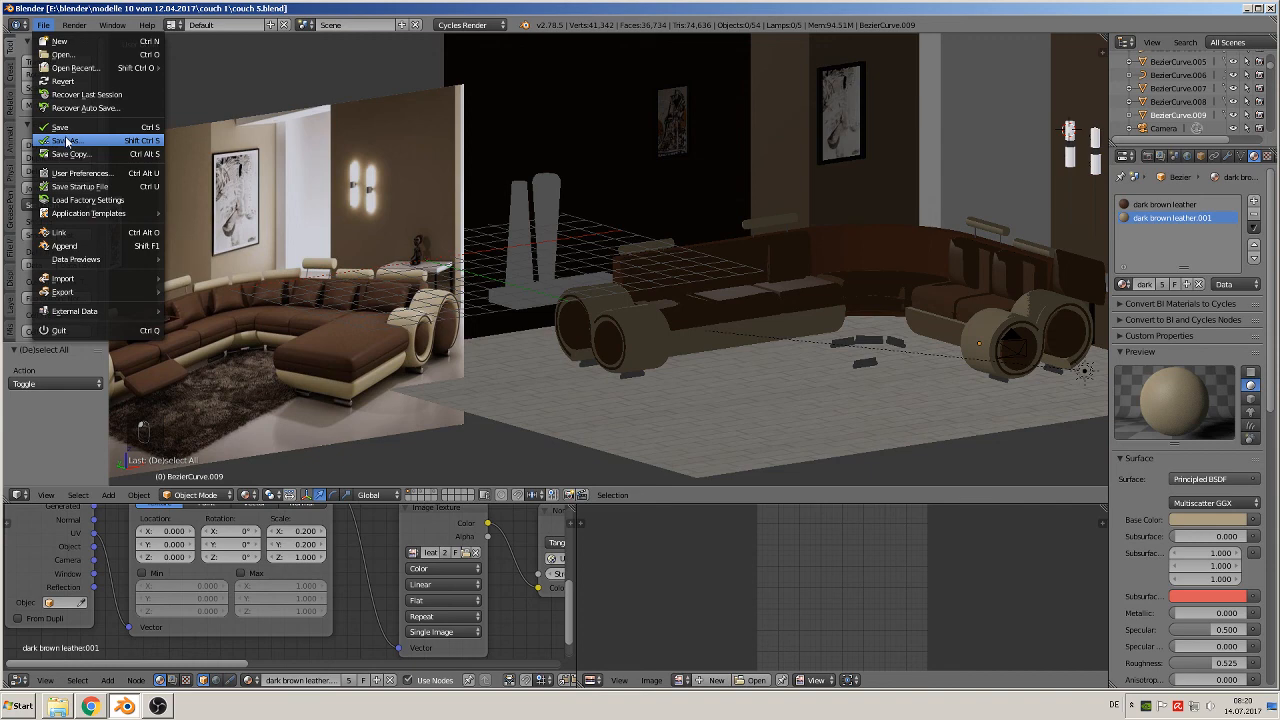
click(66, 141)
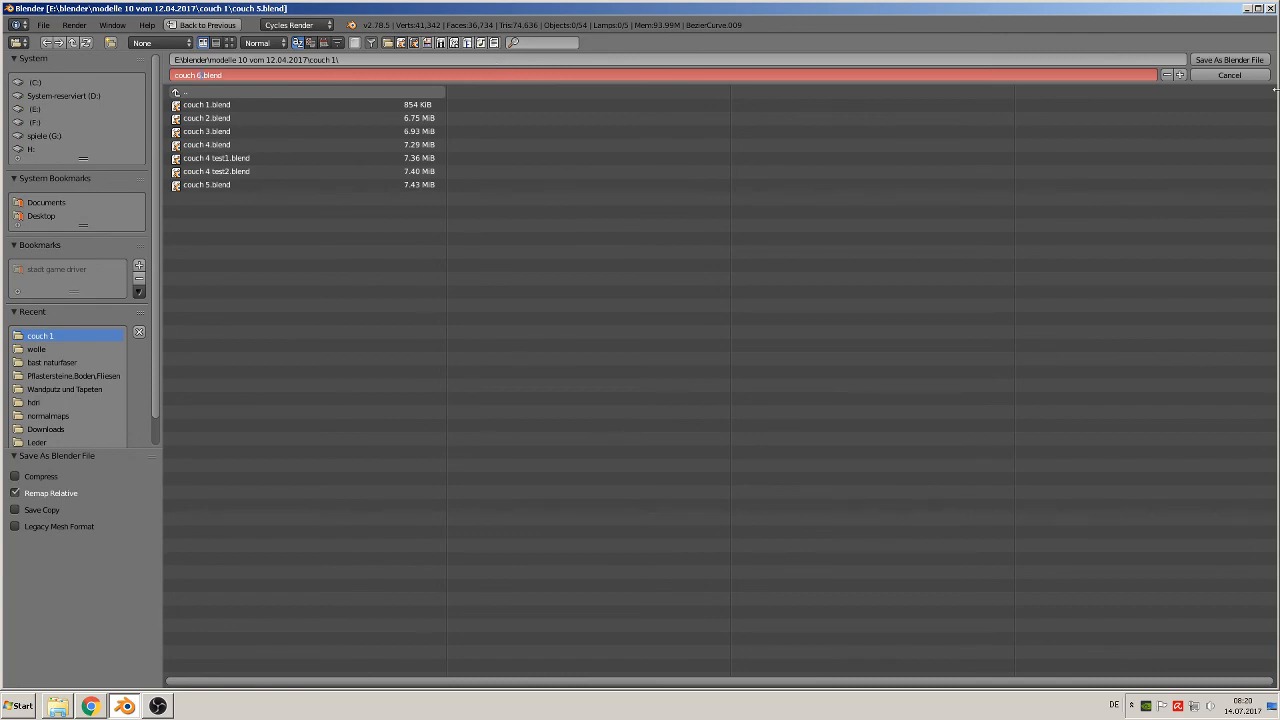
click(1259, 58)
click(1259, 58)
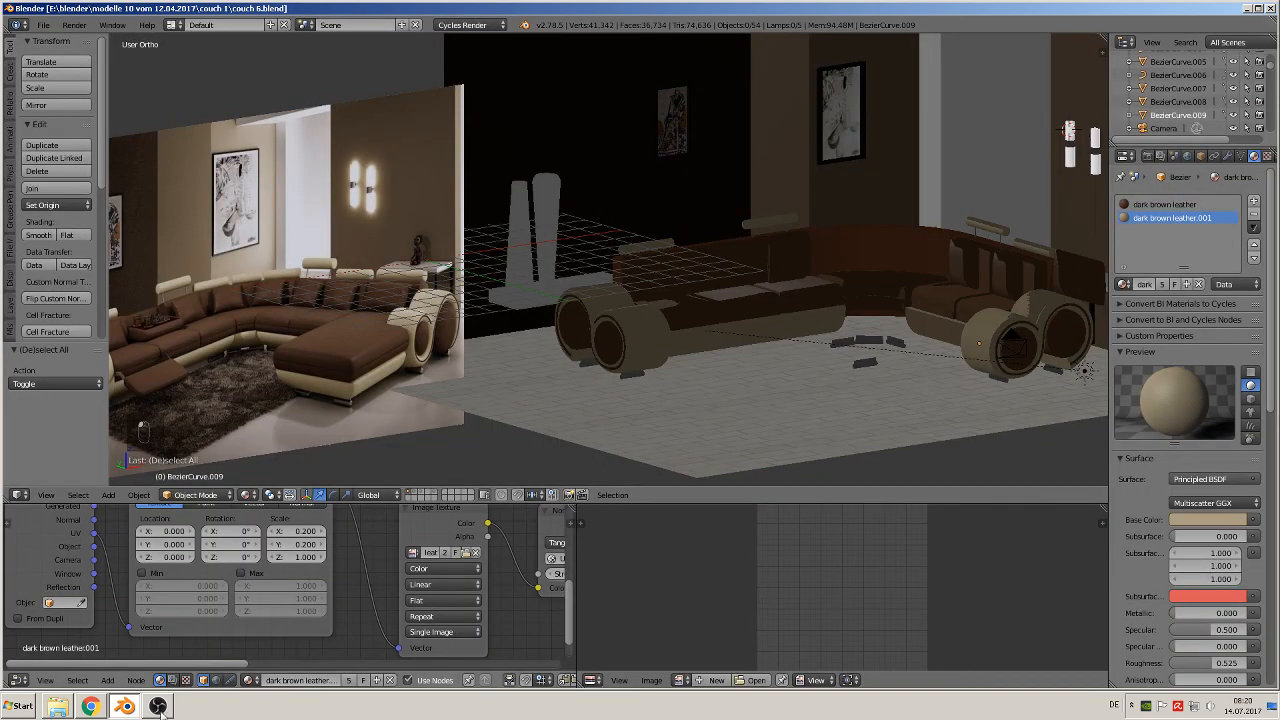